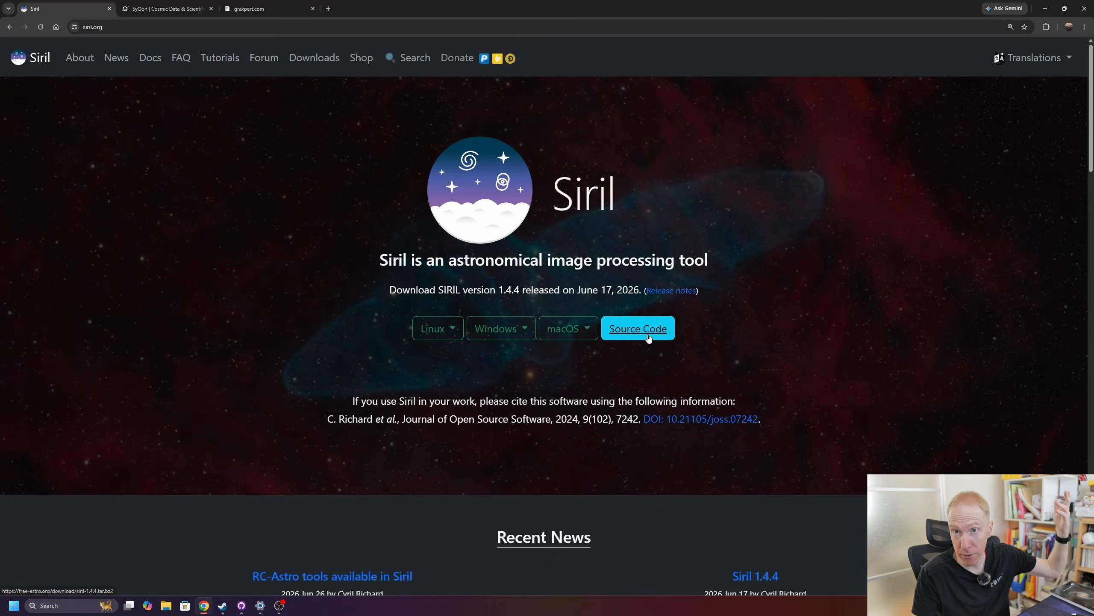
Download the 64-bit UCRT64 Windows version of Siril 1.4.4.
{"action": "left_click", "coordinate": [496, 336]}
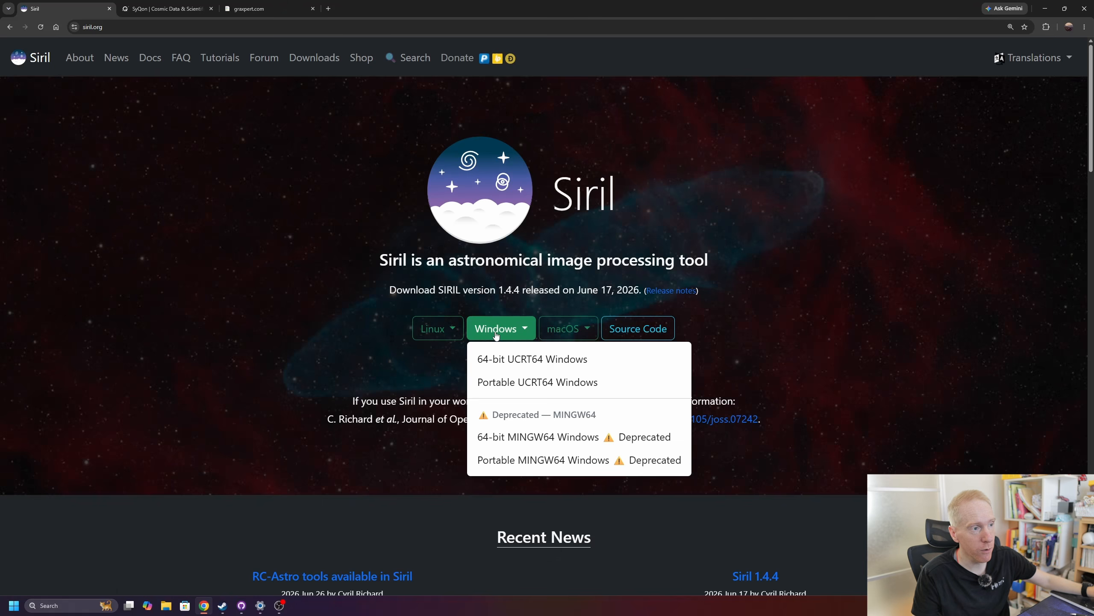
{"action": "left_click", "coordinate": [512, 361]}
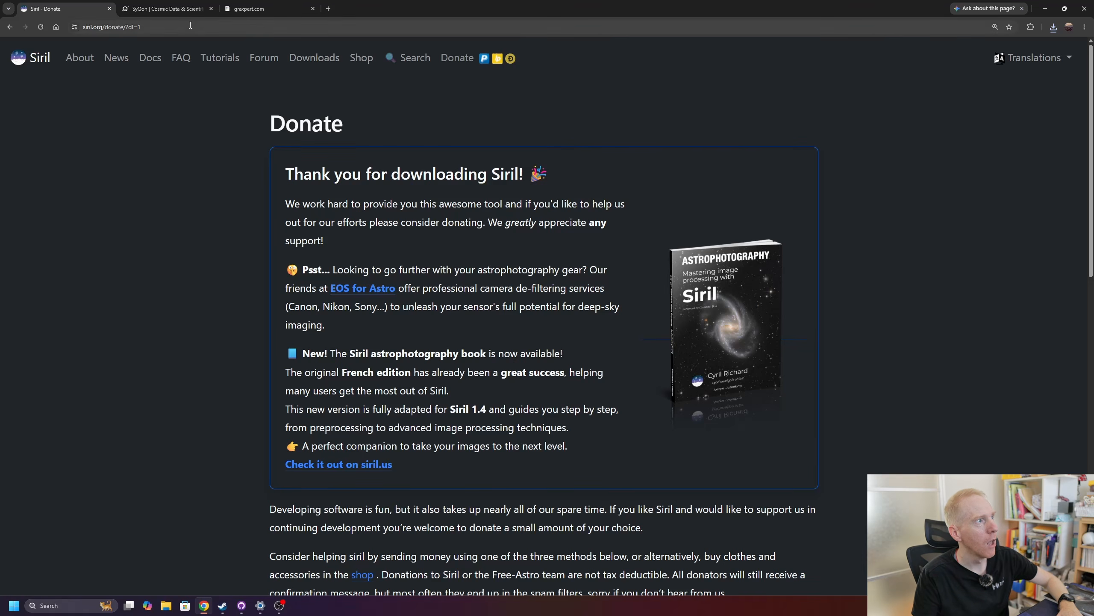
Download the Parallax Nano Aberration Correction model, f_nano_corrector.pt, from the SyQon page.
{"action": "left_click", "coordinate": [166, 9]}
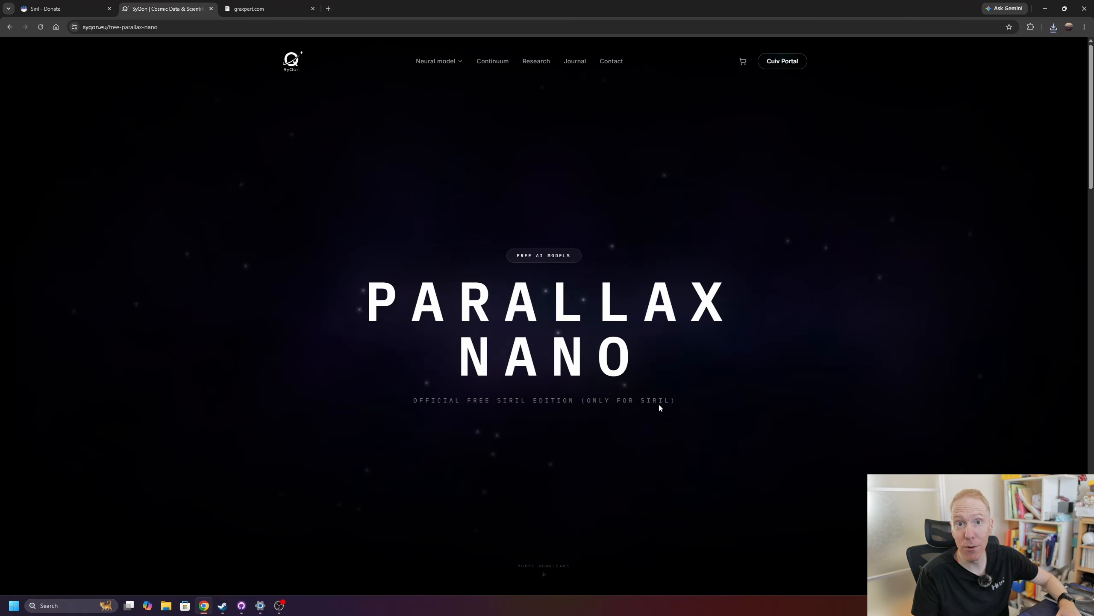
{"action": "scroll", "coordinate": [650, 366], "scroll_direction": "down", "scroll_amount": 15}
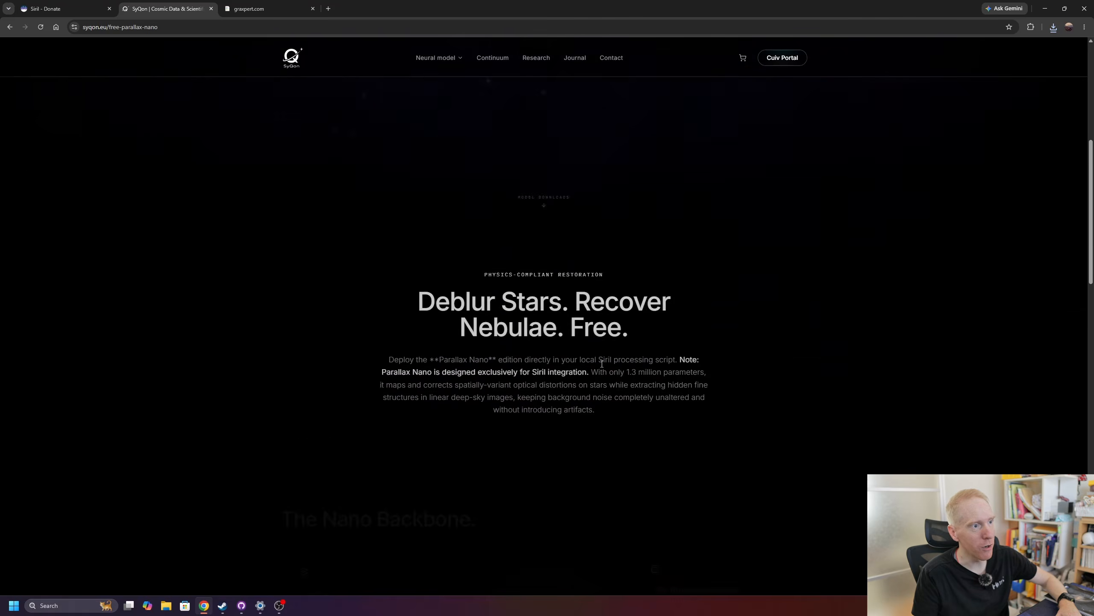
{"action": "scroll", "coordinate": [596, 374], "scroll_direction": "down", "scroll_amount": 15}
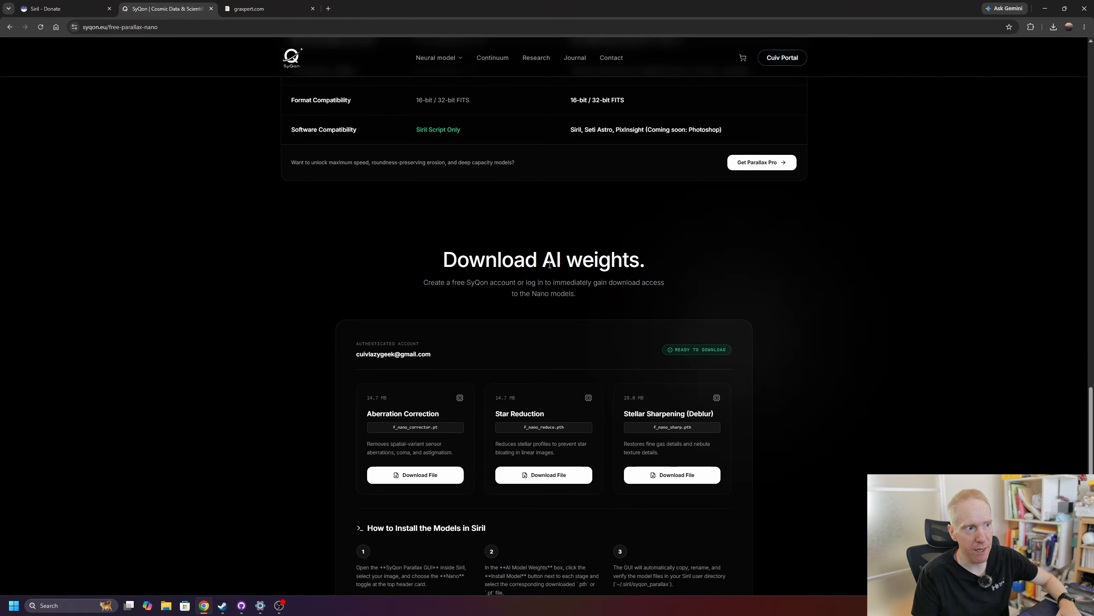
{"action": "scroll", "coordinate": [747, 364], "scroll_direction": "down", "scroll_amount": 2}
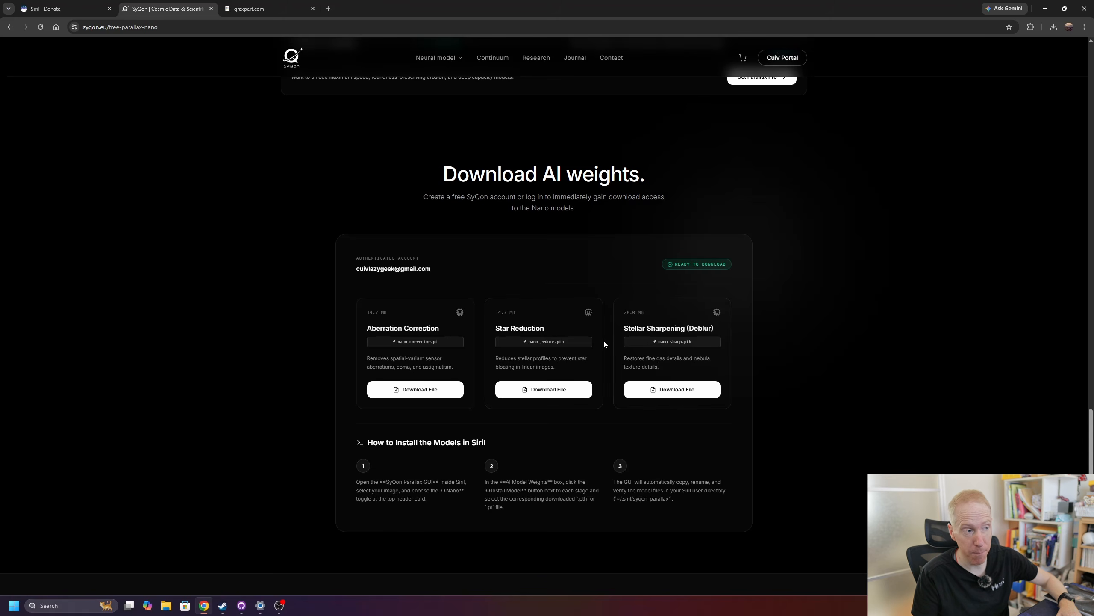
{"action": "left_click", "coordinate": [418, 395]}
Download the Windows AMD64 version of GraXpert from graxpert.com.
{"action": "key", "text": "ctrl+Tab"}
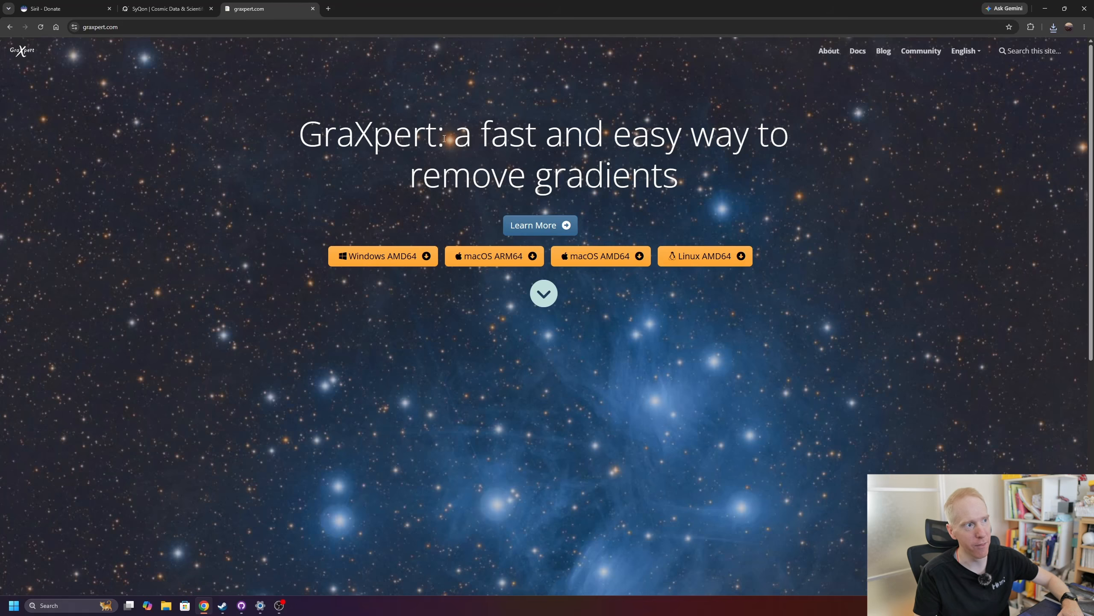
{"action": "left_click", "coordinate": [372, 258]}
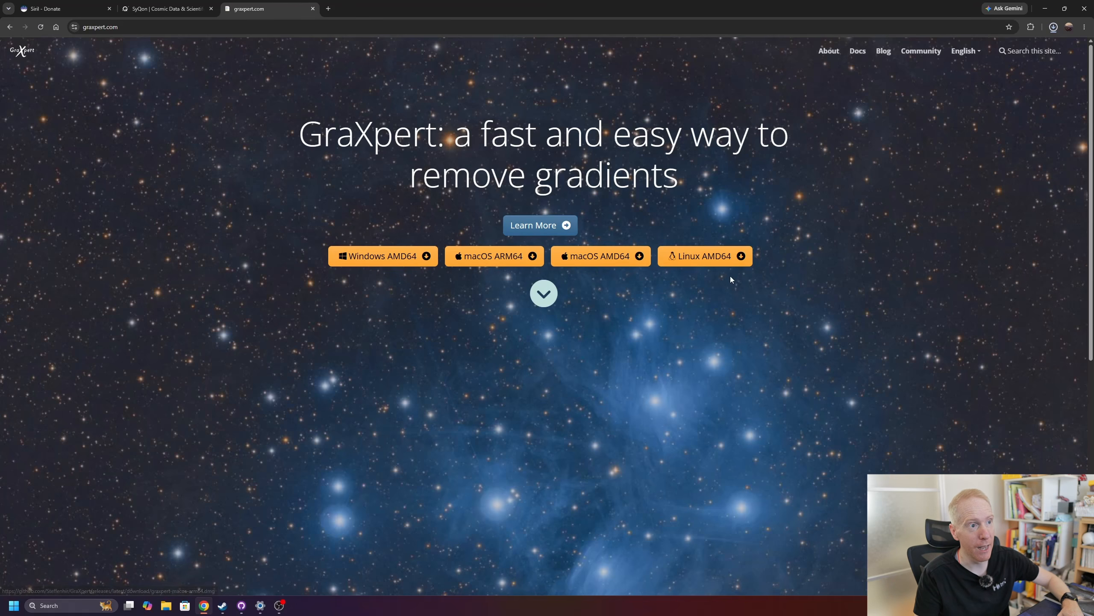
{"action": "left_click", "coordinate": [165, 8]}
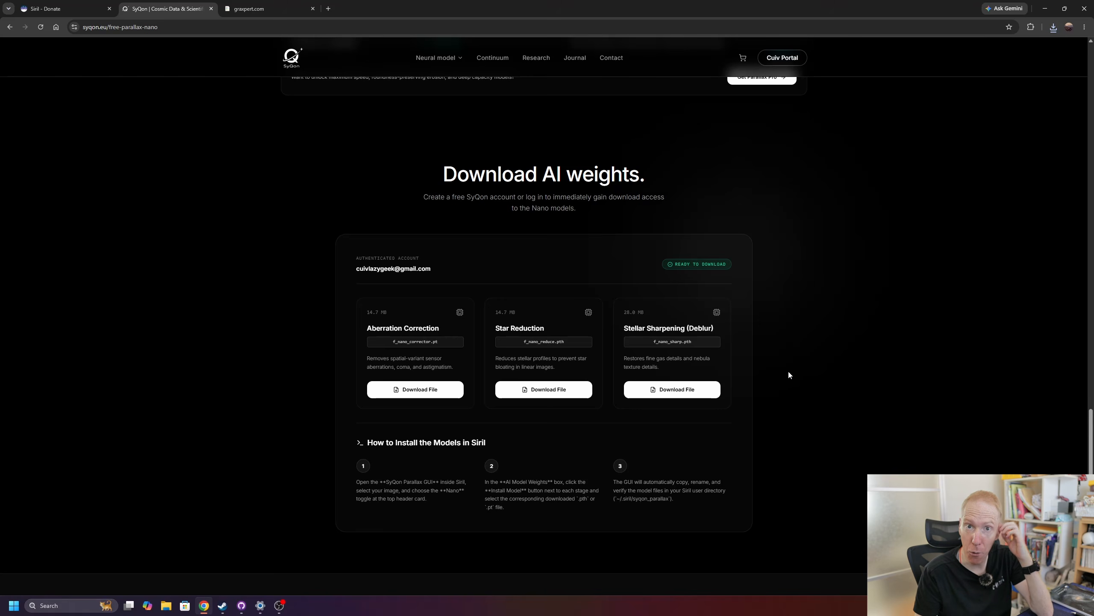
{"action": "left_click", "coordinate": [259, 8]}
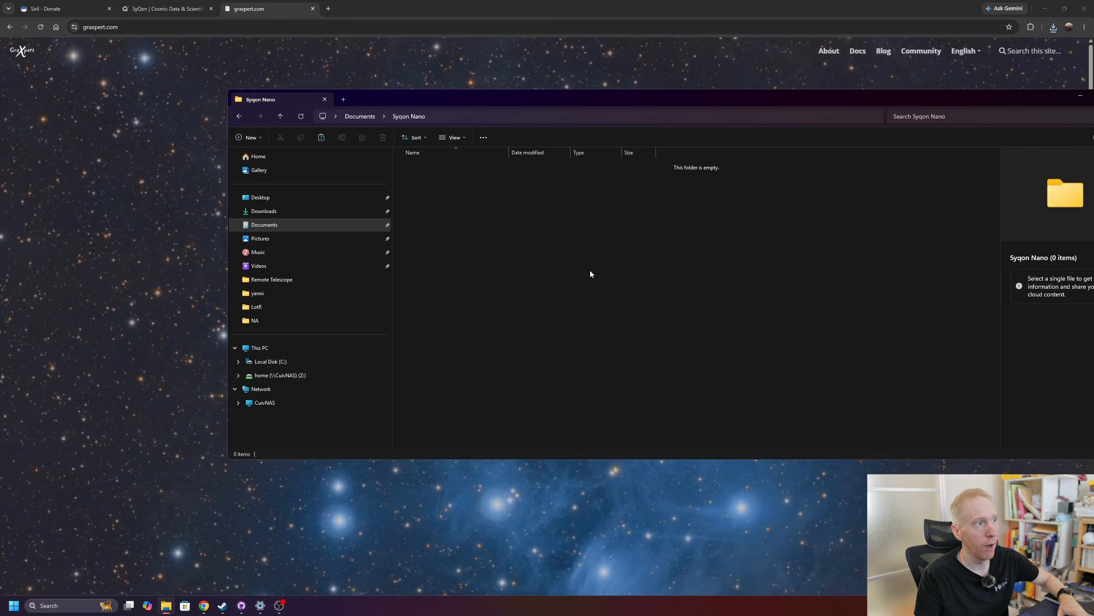
Put the downloaded SyQon model files into the Syqon Nano folder under Documents.
{"action": "key", "text": "ctrl+v"}
{"action": "left_click_drag", "start_coordinate": [554, 267], "coordinate": [412, 161]}
{"action": "left_click", "coordinate": [513, 292]}
{"action": "left_click_drag", "start_coordinate": [510, 275], "coordinate": [422, 165]}
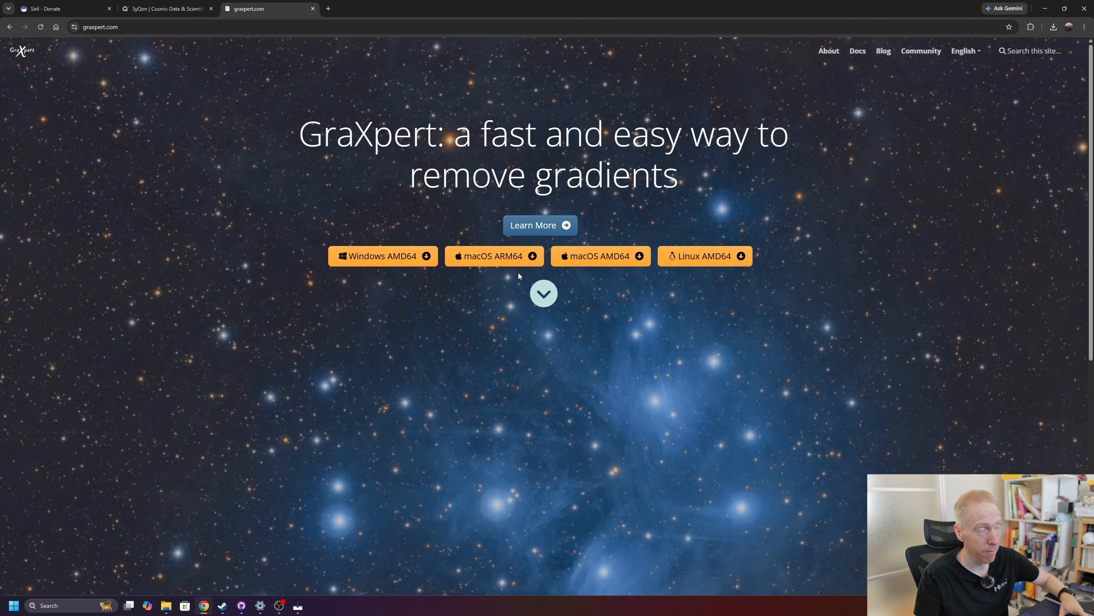
Install Siril 1.4.4, accepting the licence and creating a desktop shortcut, and finish setup with Siril and its First Steps page opening.
{"action": "left_click", "coordinate": [564, 321]}
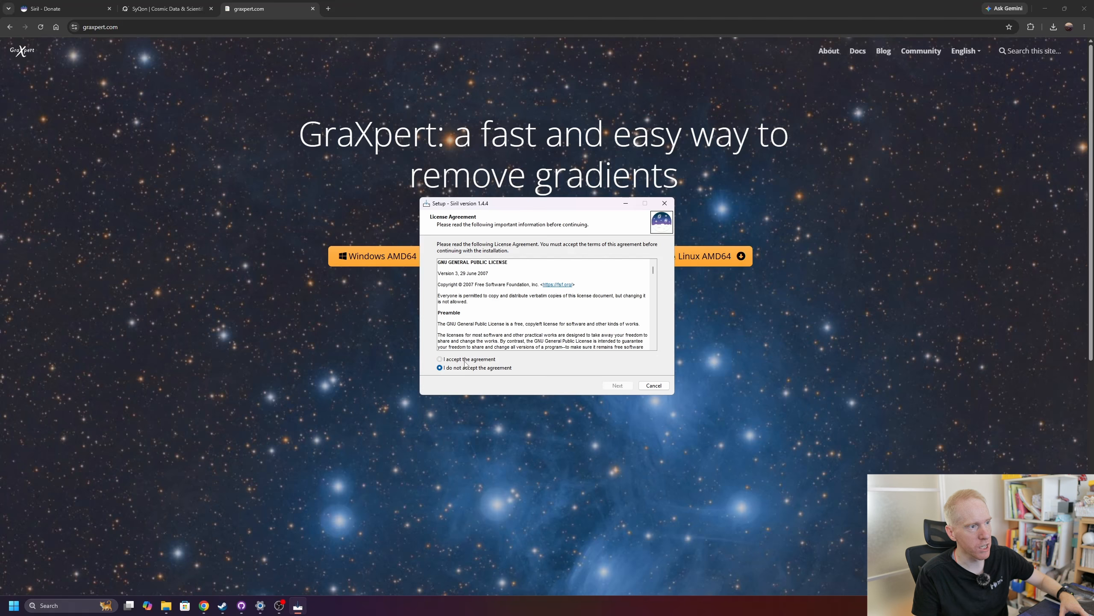
{"action": "left_click", "coordinate": [617, 386]}
{"action": "left_click", "coordinate": [617, 386]}
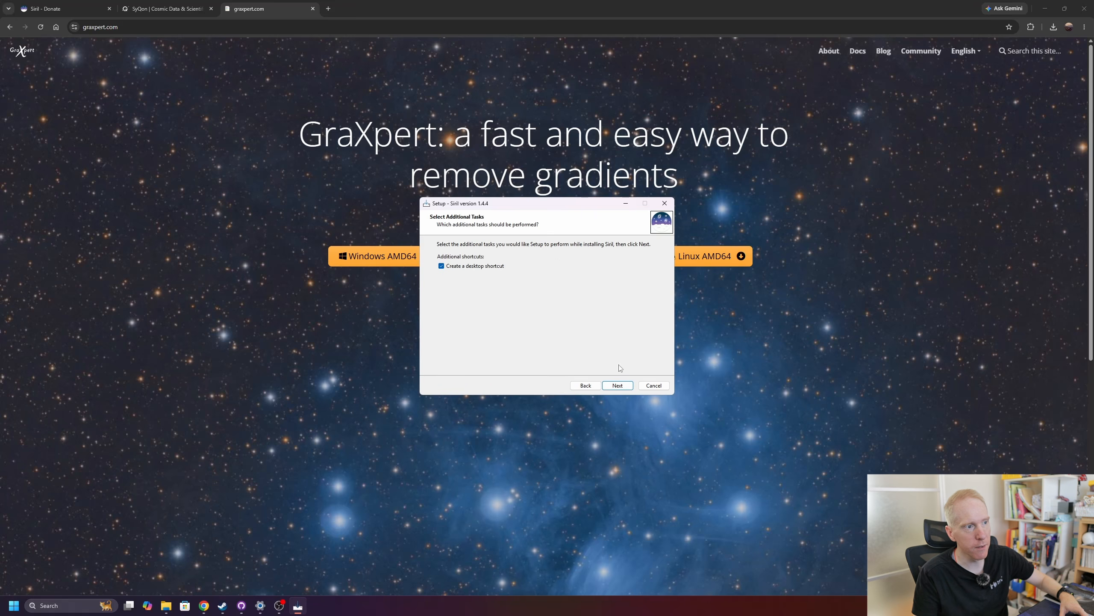
{"action": "left_click", "coordinate": [619, 387]}
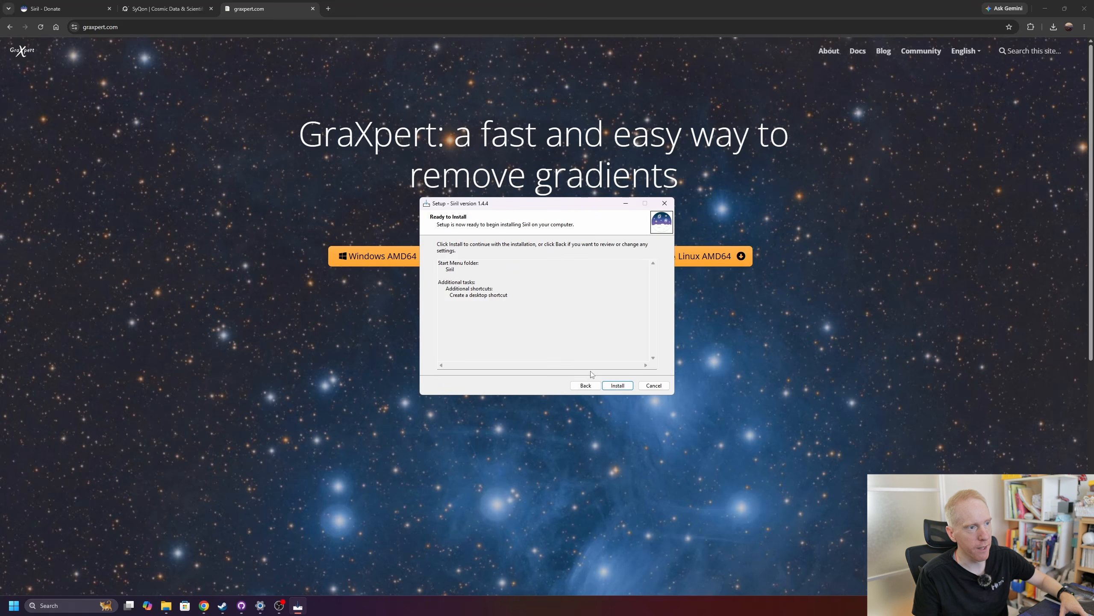
{"action": "left_click", "coordinate": [620, 387]}
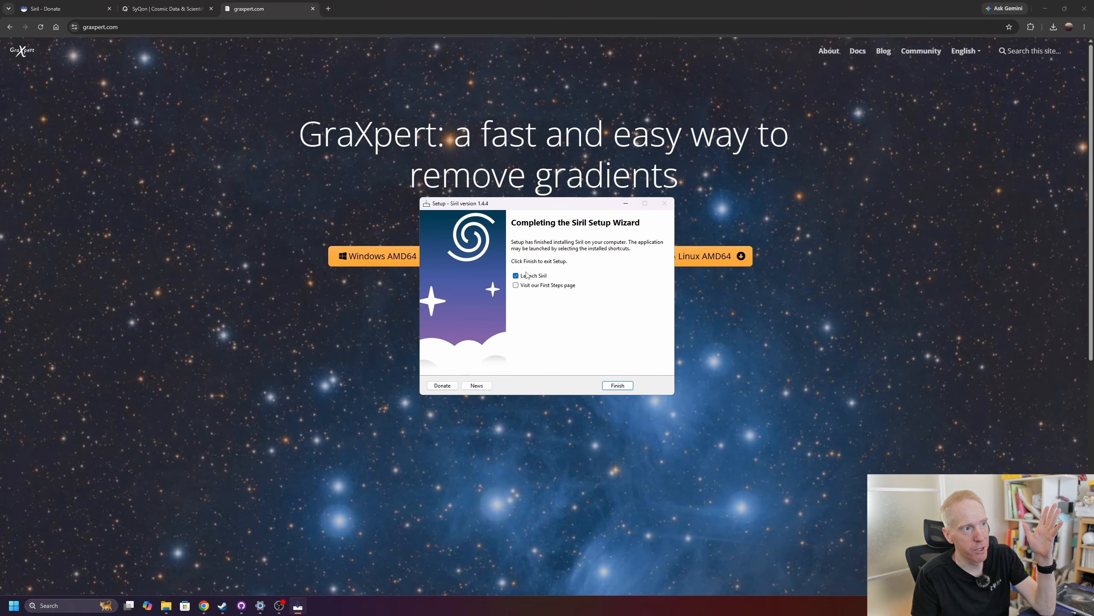
{"action": "left_click", "coordinate": [616, 385]}
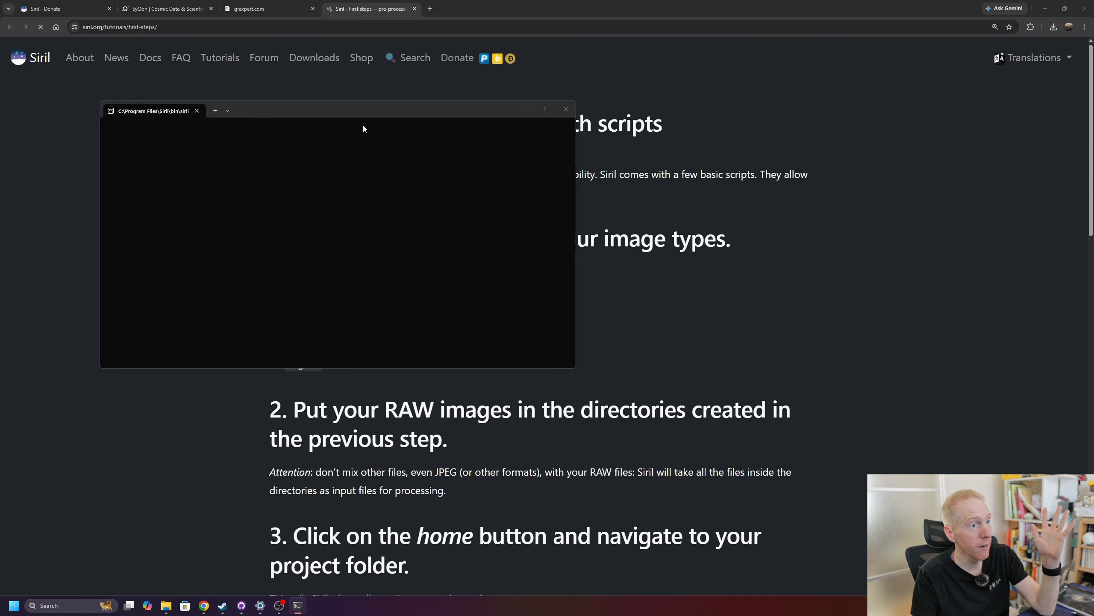
Skim the First Steps tutorial on pre-processing with scripts, and look at the Siril window before minimizing it.
{"action": "left_click", "coordinate": [675, 217]}
{"action": "scroll", "coordinate": [810, 362], "scroll_direction": "down", "scroll_amount": 10}
{"action": "scroll", "coordinate": [794, 389], "scroll_direction": "down", "scroll_amount": 20}
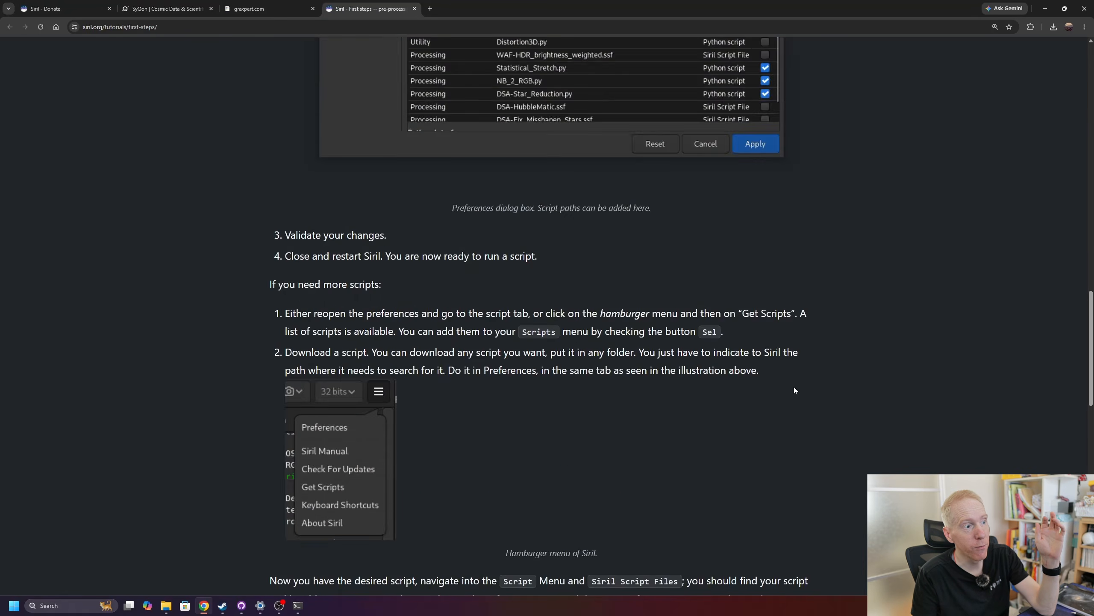
{"action": "scroll", "coordinate": [792, 387], "scroll_direction": "up", "scroll_amount": 14}
{"action": "scroll", "coordinate": [796, 394], "scroll_direction": "up", "scroll_amount": 18}
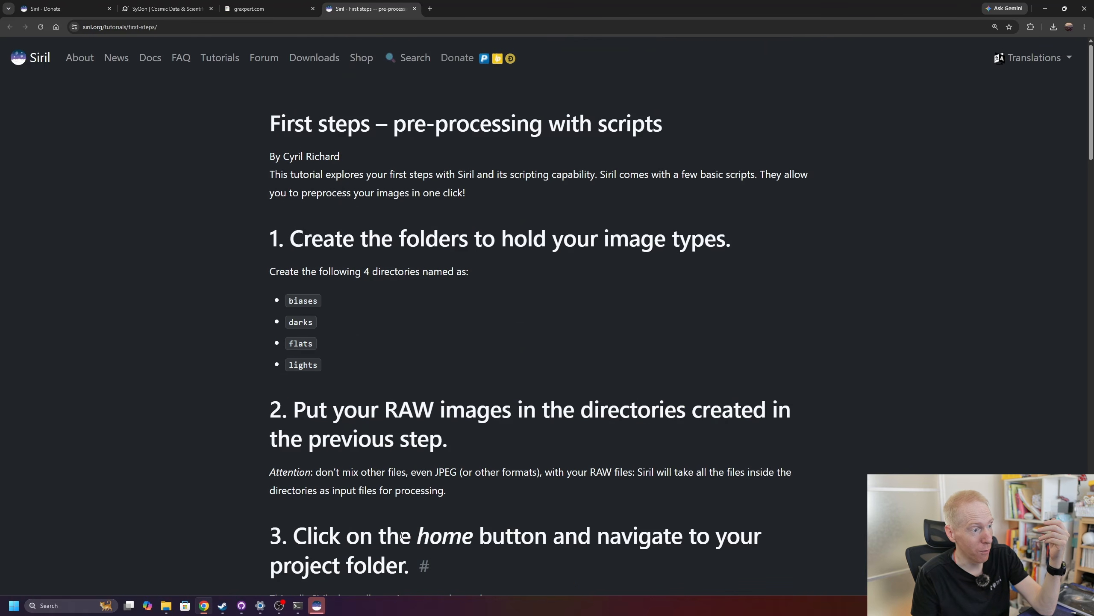
{"action": "left_click", "coordinate": [319, 605]}
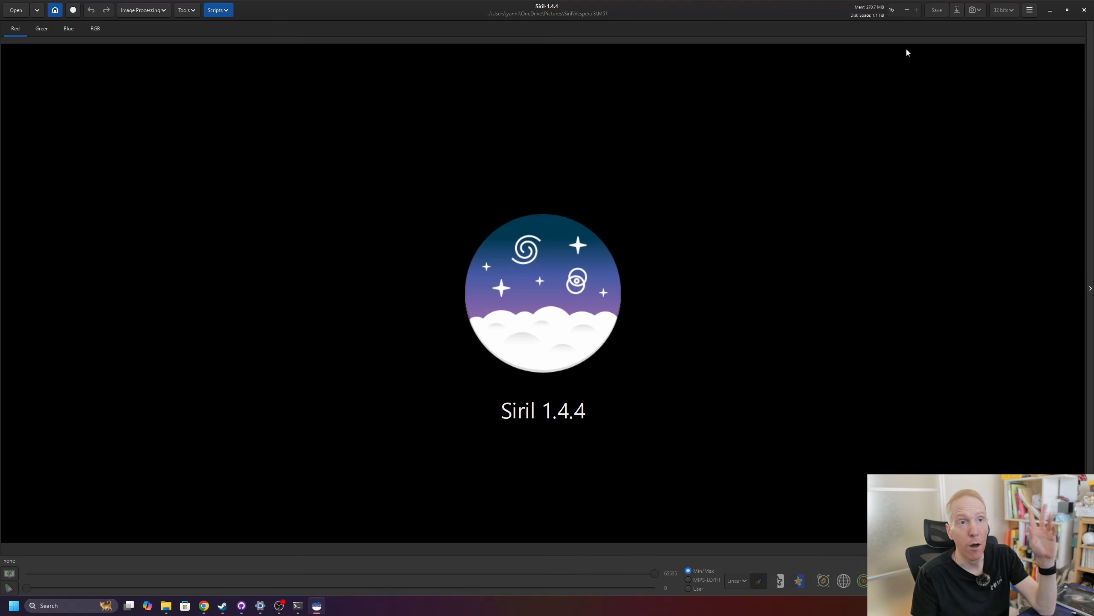
{"action": "left_click", "coordinate": [1051, 10]}
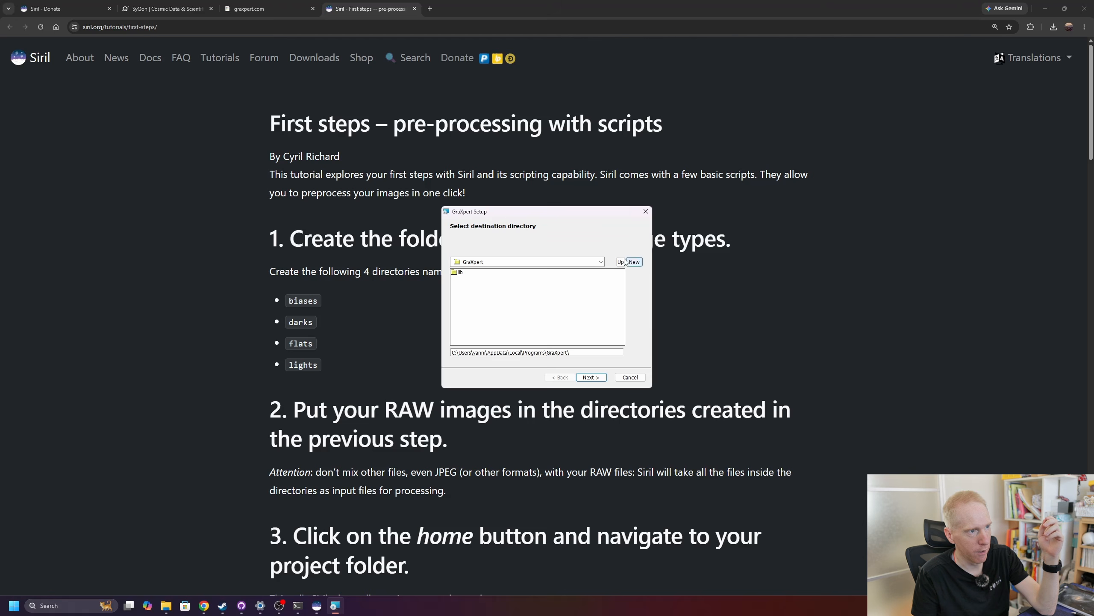
Copy the GraXpert destination directory path from the installer into a new Notepad document and minimize it.
{"action": "left_click_drag", "start_coordinate": [569, 353], "coordinate": [452, 353]}
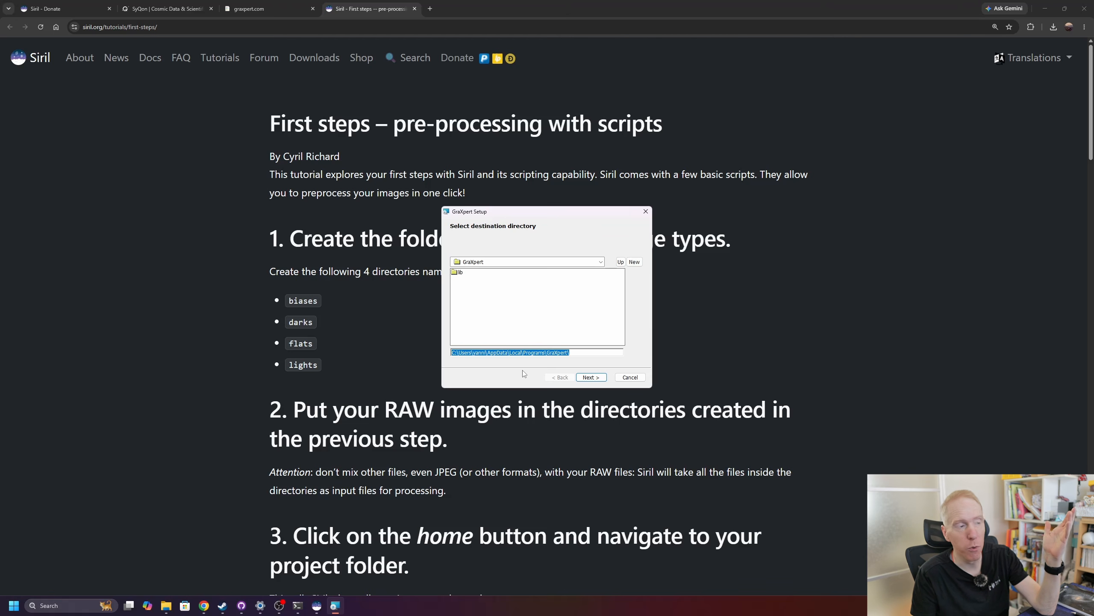
{"action": "triple_click", "coordinate": [535, 355]}
{"action": "key", "text": "ctrl+c"}
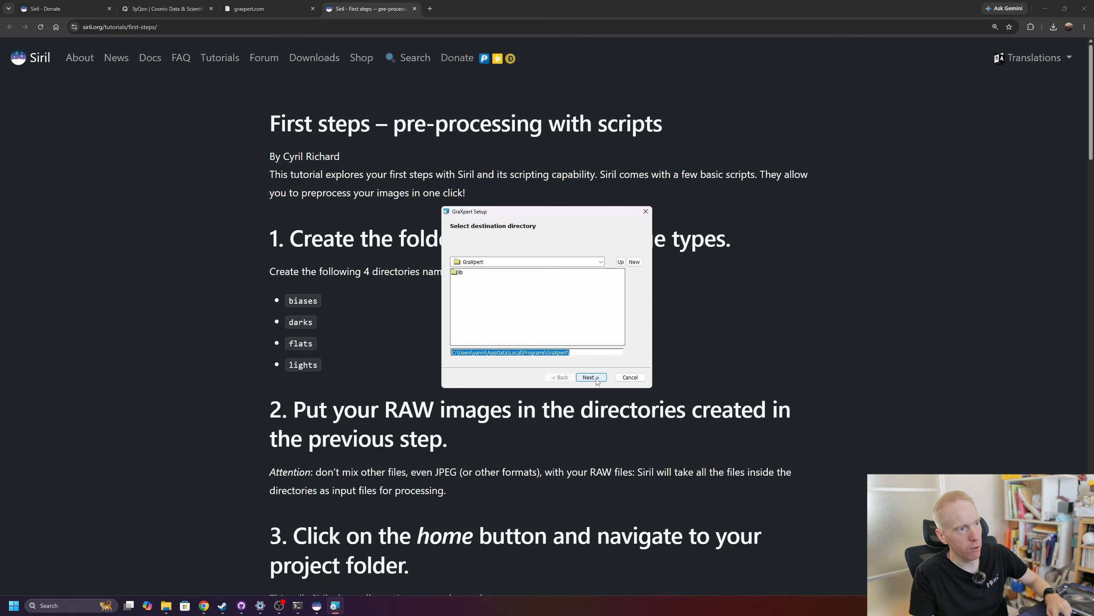
{"action": "key", "text": "super+r"}
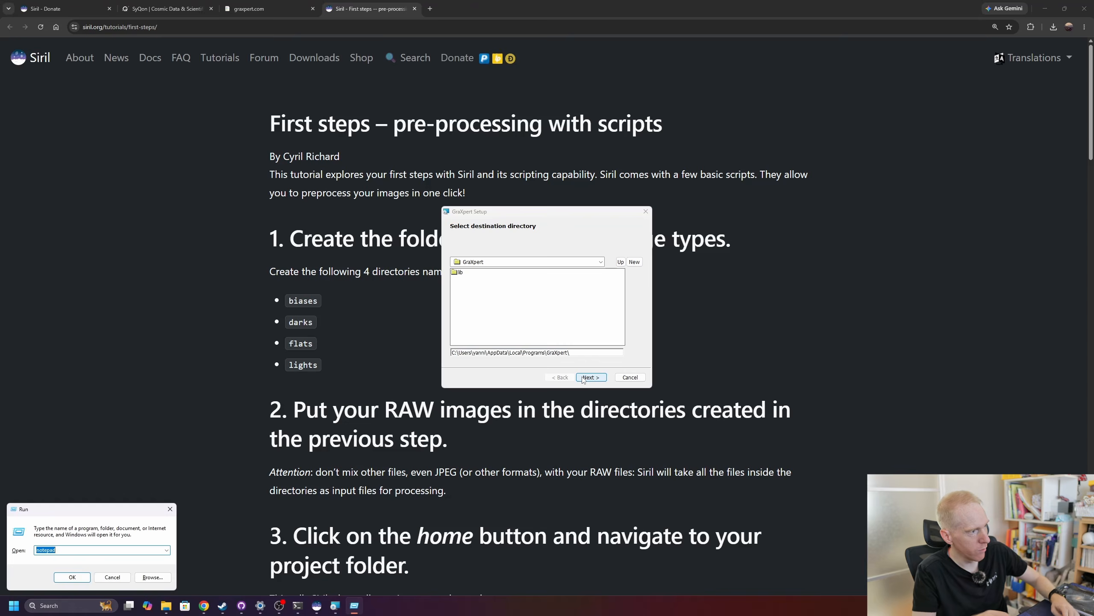
{"action": "left_click", "coordinate": [81, 576]}
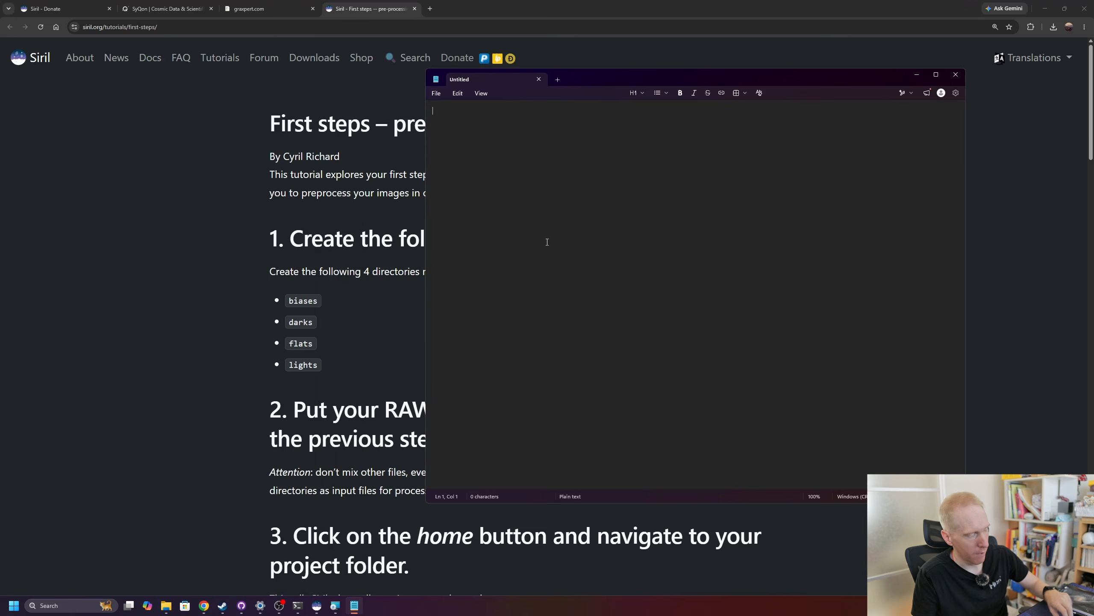
{"action": "key", "text": "ctrl+v"}
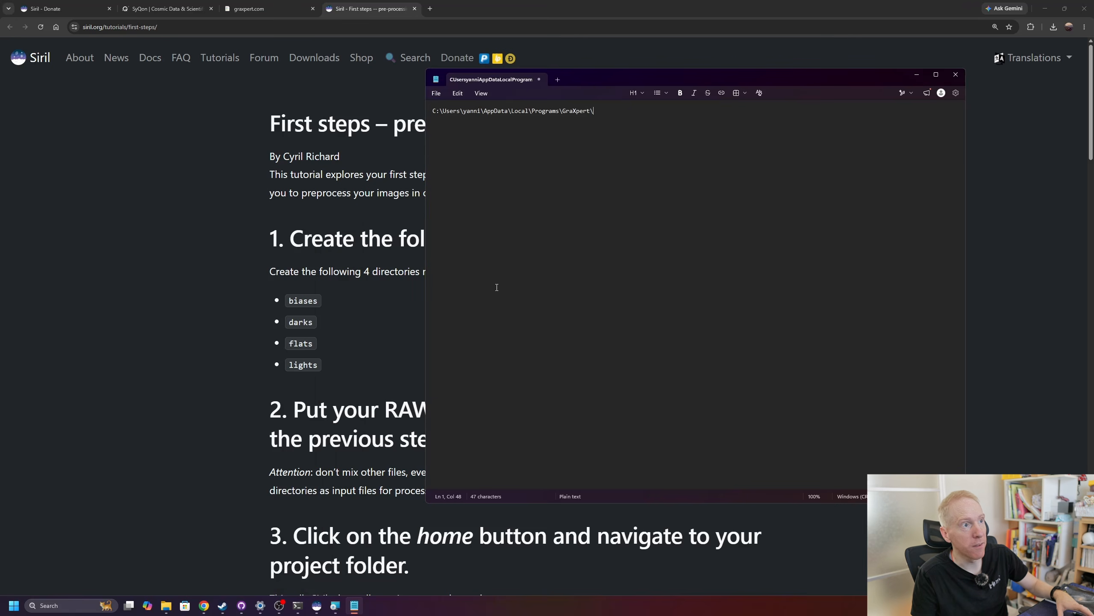
{"action": "left_click", "coordinate": [917, 75]}
Install GraXpert in its default destination directory and close the installer.
{"action": "left_click", "coordinate": [597, 378]}
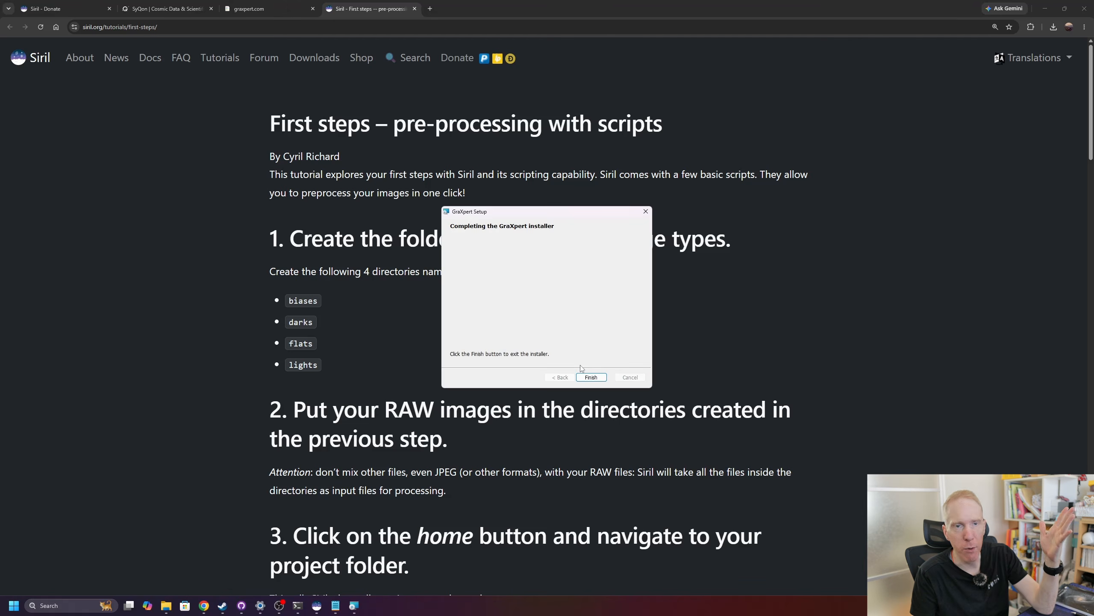
{"action": "left_click", "coordinate": [591, 376]}
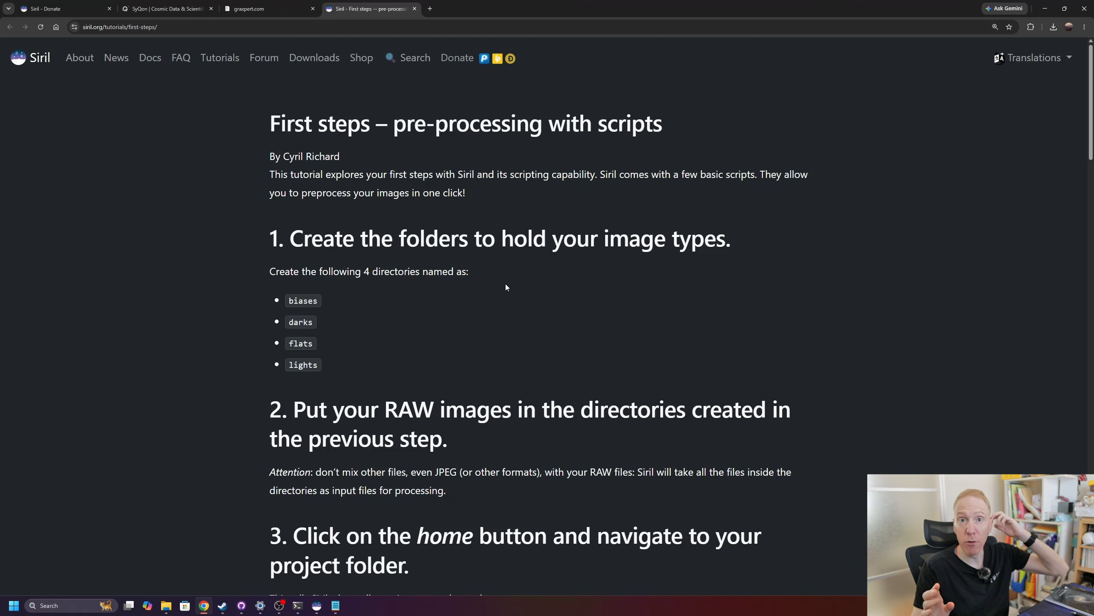
Launch GraXpert and load the masterLight FIT image ending in RGB_drizzle_2x_autocrop.fit.
{"action": "key", "text": "super"}
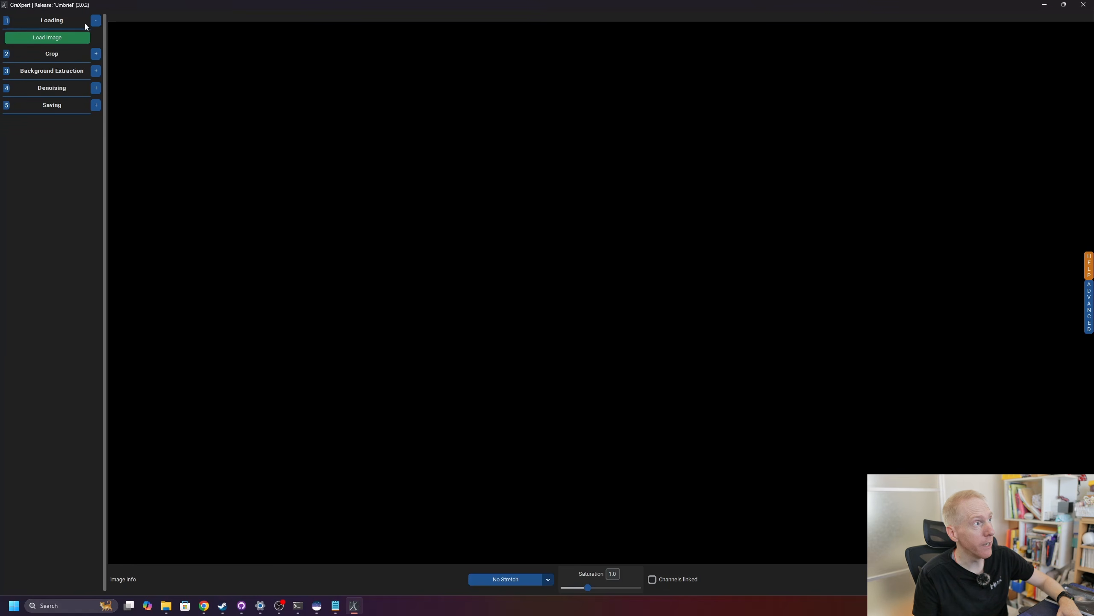
{"action": "left_click", "coordinate": [39, 39]}
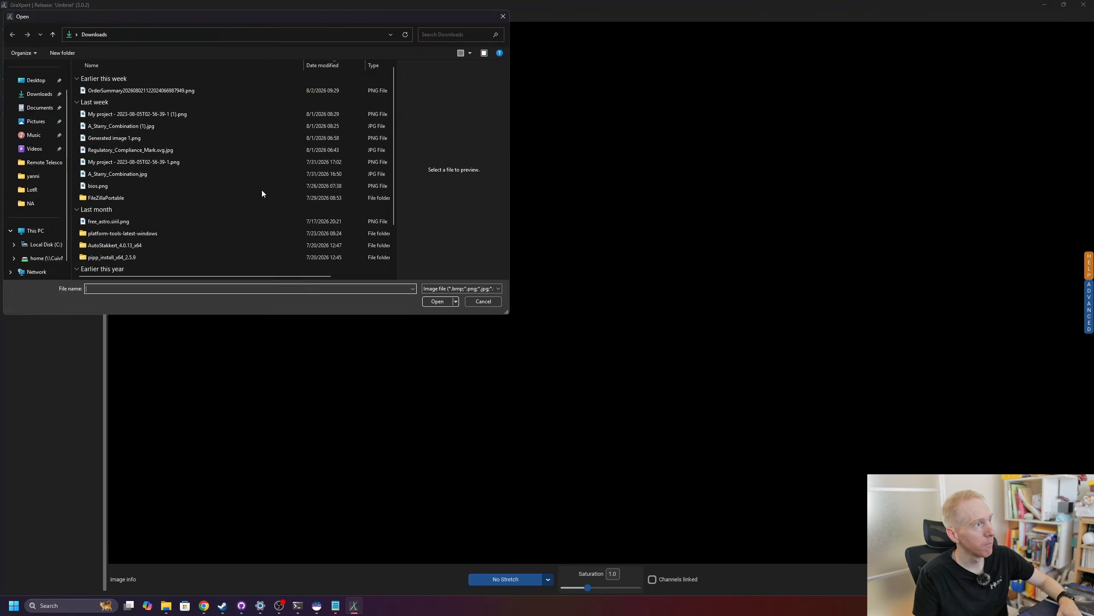
{"action": "double_click", "coordinate": [262, 189]}
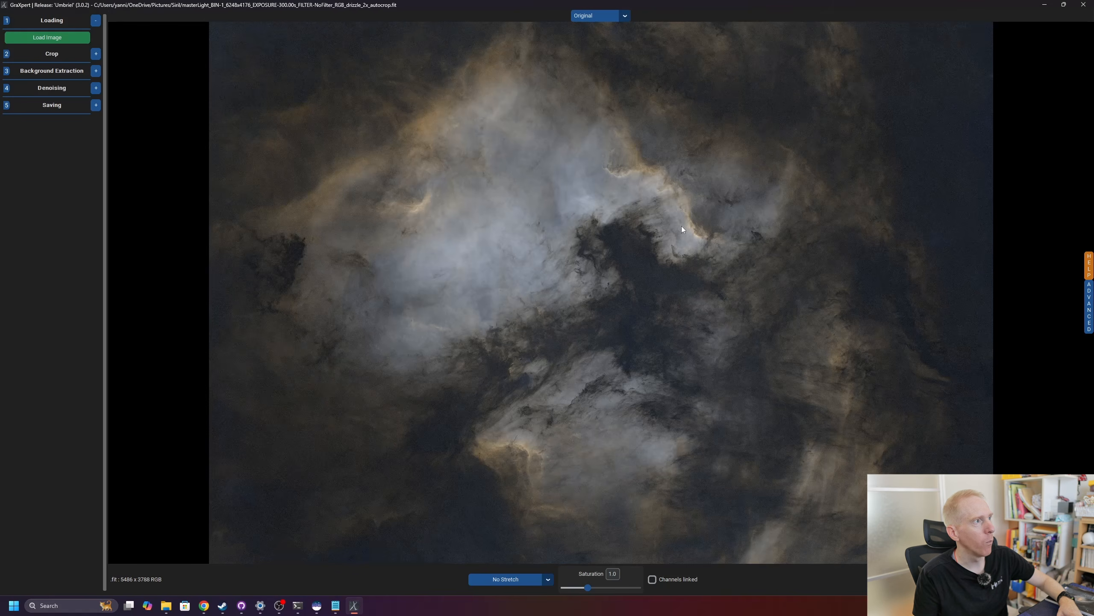
Review the background extraction options and the available Background Extraction and Denoising AI model versions in GraXpert's advanced settings.
{"action": "left_click", "coordinate": [96, 71]}
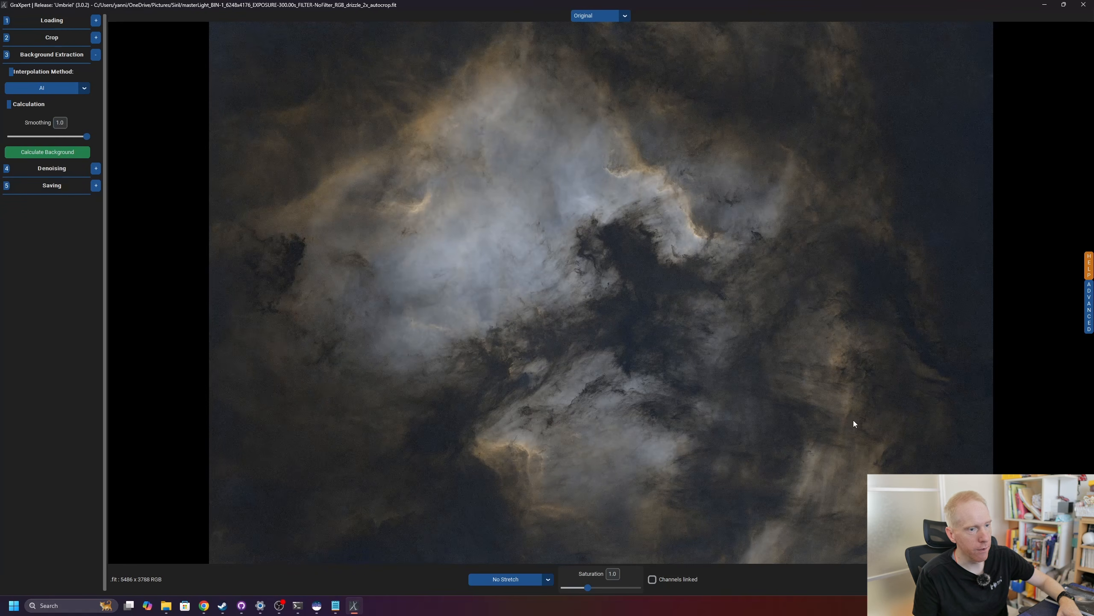
{"action": "left_click", "coordinate": [1090, 318]}
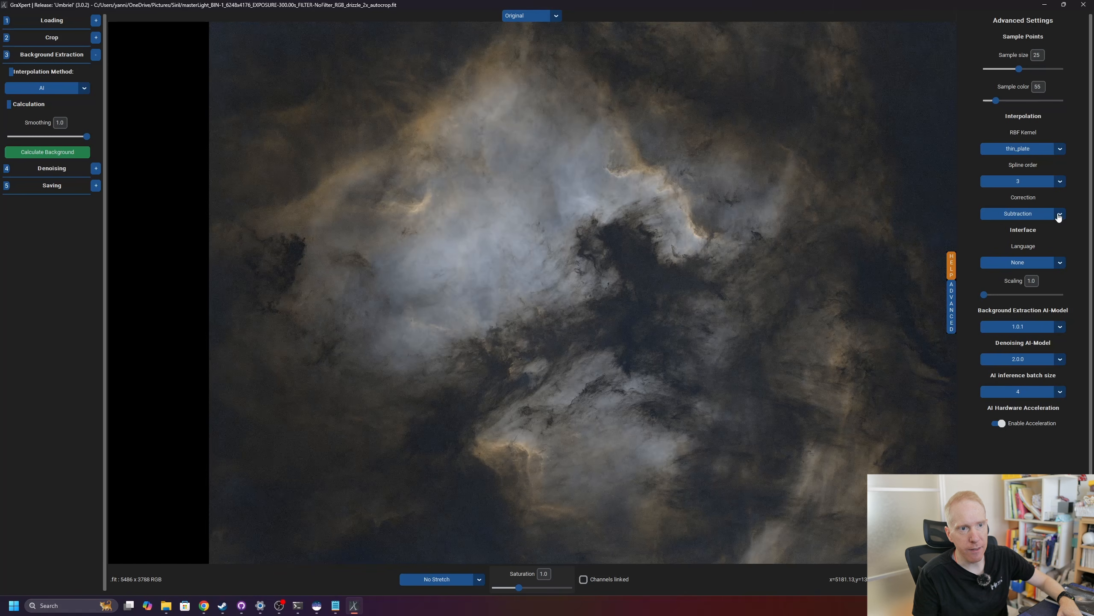
{"action": "left_click", "coordinate": [1060, 328]}
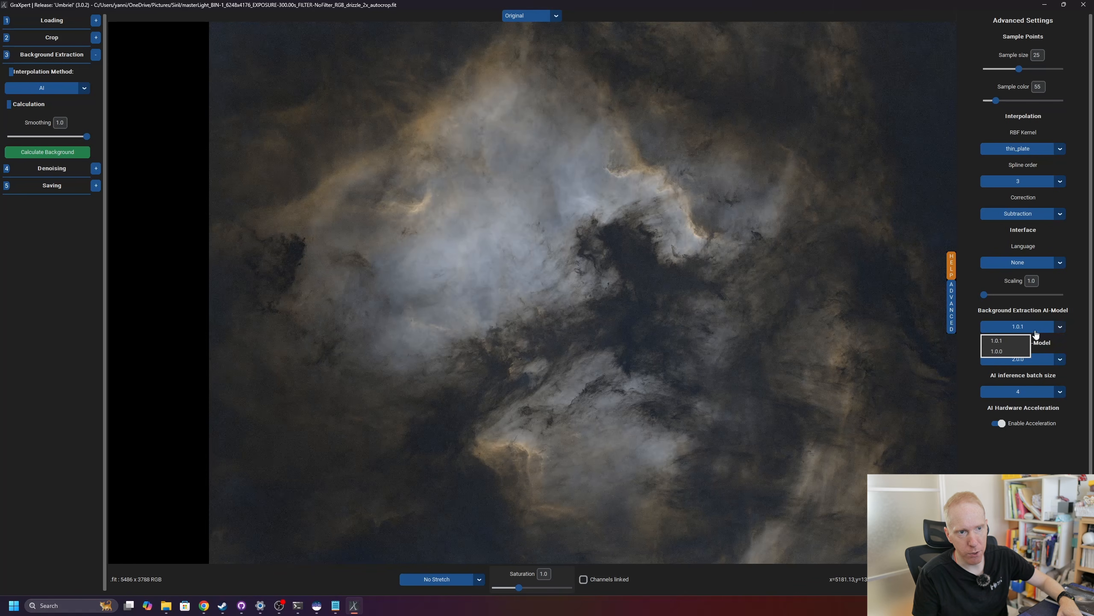
{"action": "left_click", "coordinate": [1061, 324]}
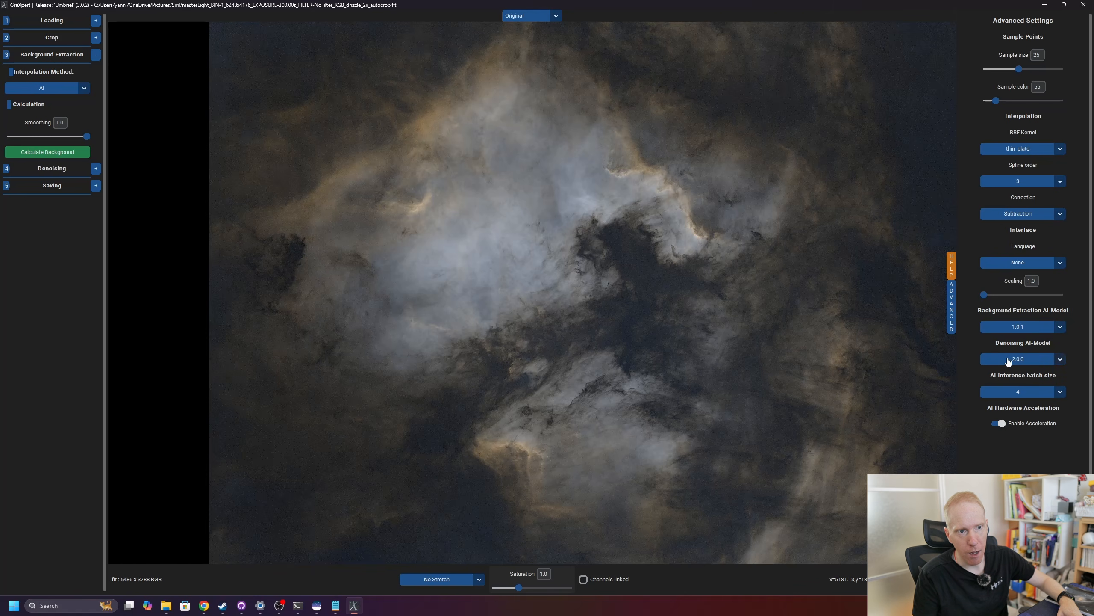
{"action": "left_click", "coordinate": [1060, 360]}
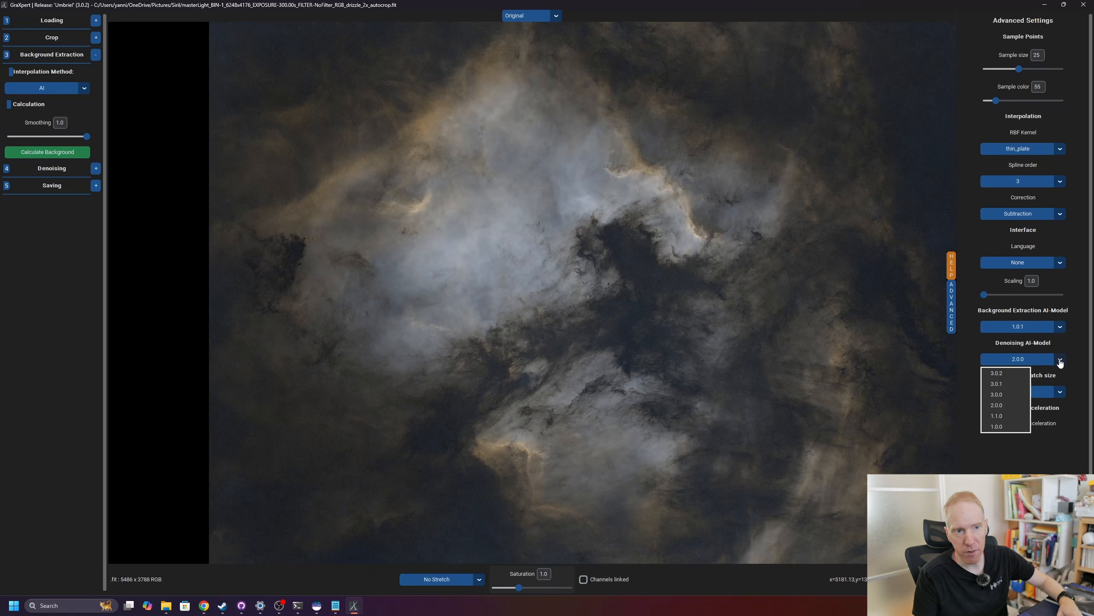
{"action": "left_click", "coordinate": [1081, 362]}
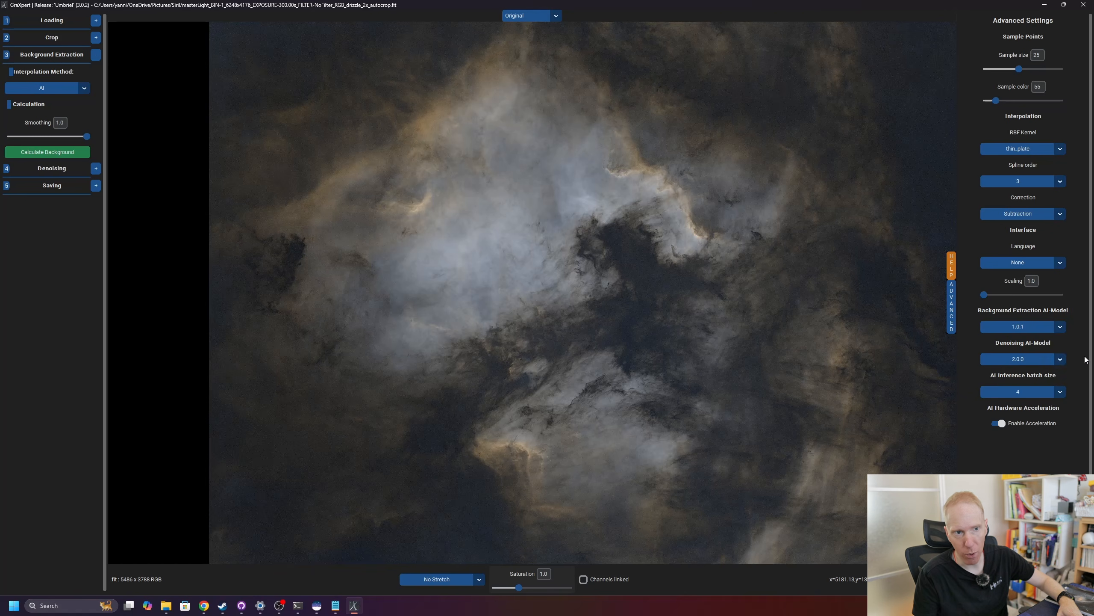
Calculate the image's background with the AI interpolation method at smoothing 1.0, and denoise the image at strength 0.5.
{"action": "left_click", "coordinate": [39, 153]}
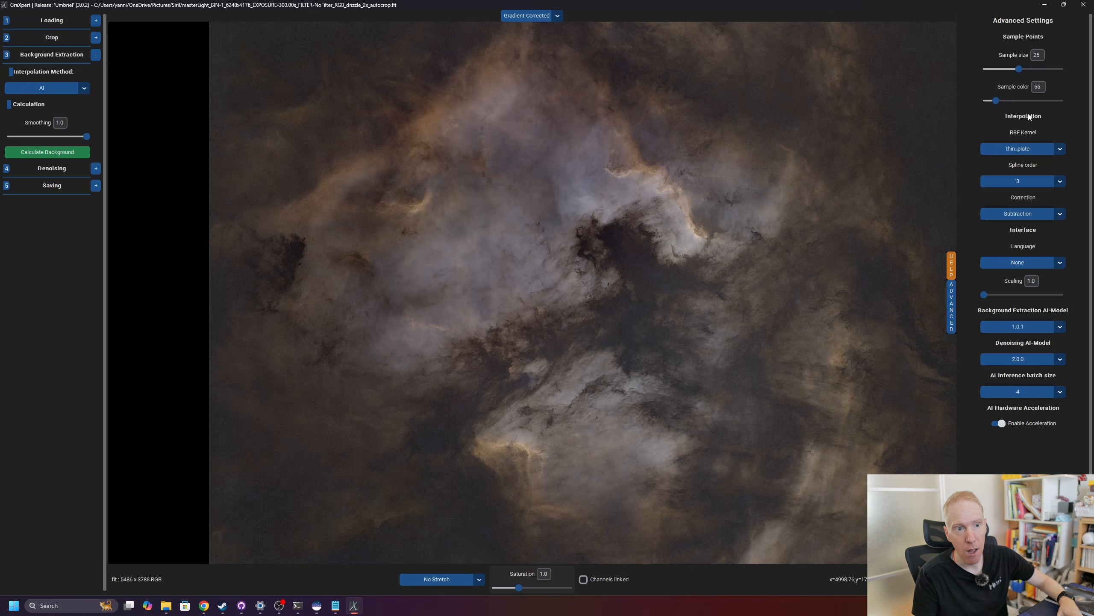
{"action": "left_click", "coordinate": [952, 325]}
{"action": "left_click", "coordinate": [1090, 319]}
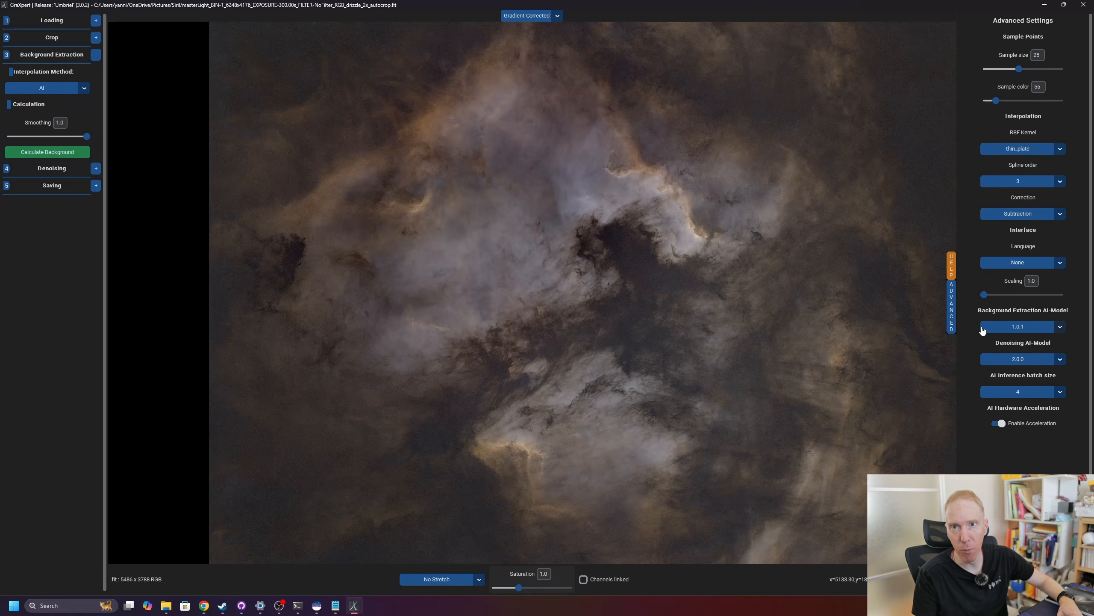
{"action": "left_click", "coordinate": [94, 169]}
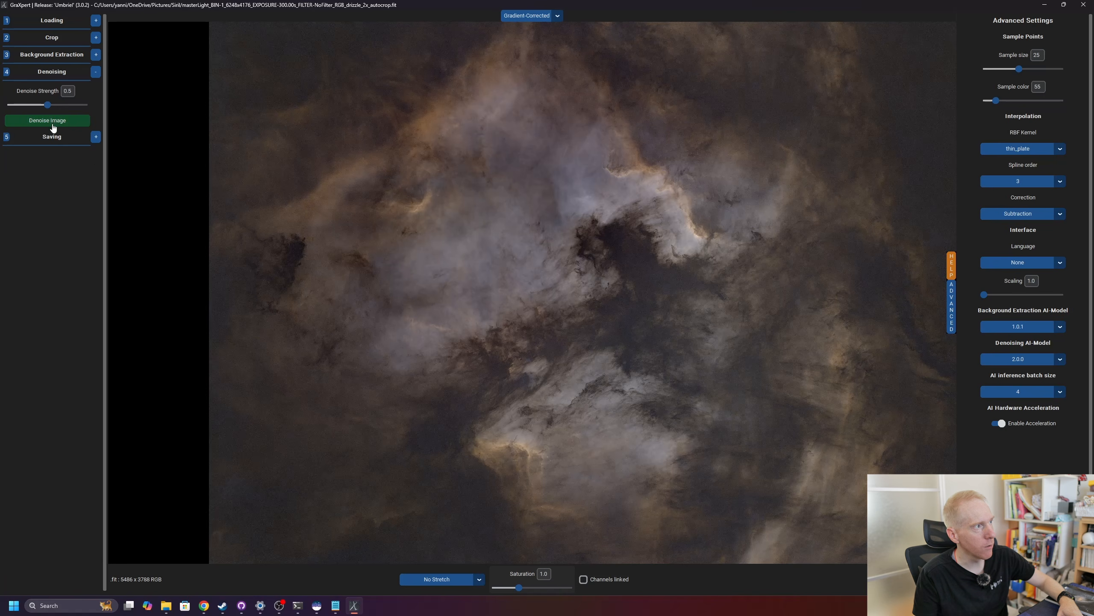
{"action": "left_click", "coordinate": [52, 122]}
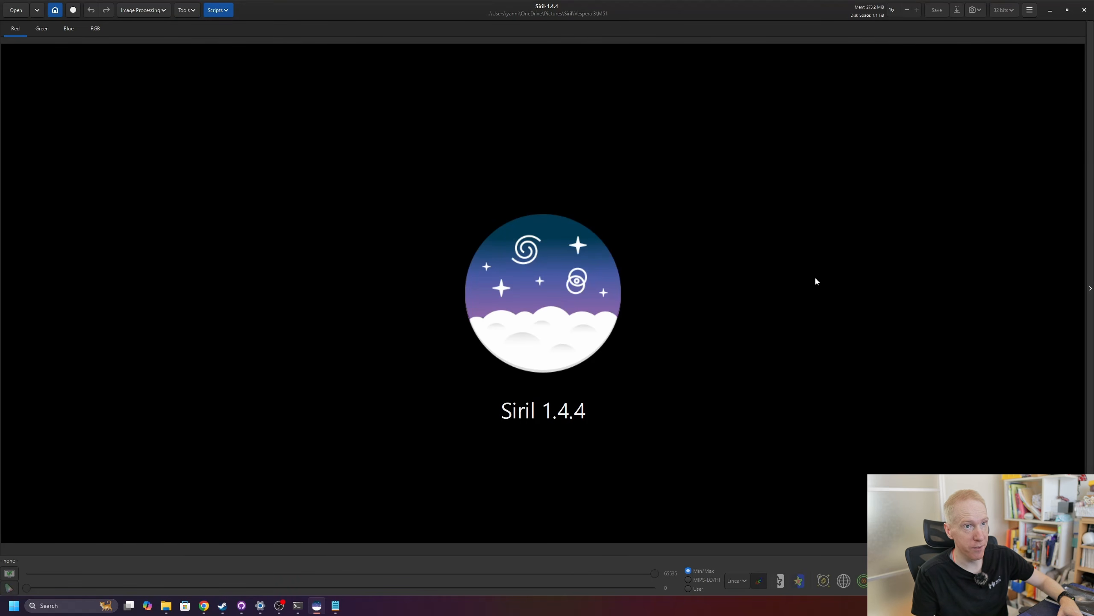
Switch to Siril and open the Miscellaneous section of its preferences.
{"action": "left_click", "coordinate": [1031, 11]}
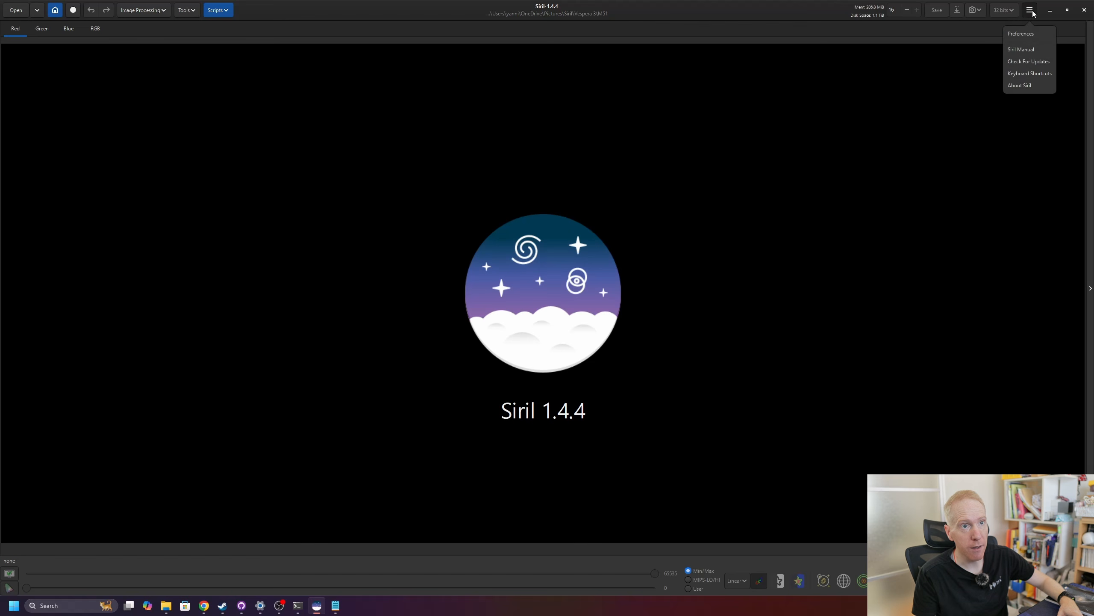
{"action": "left_click", "coordinate": [1030, 11]}
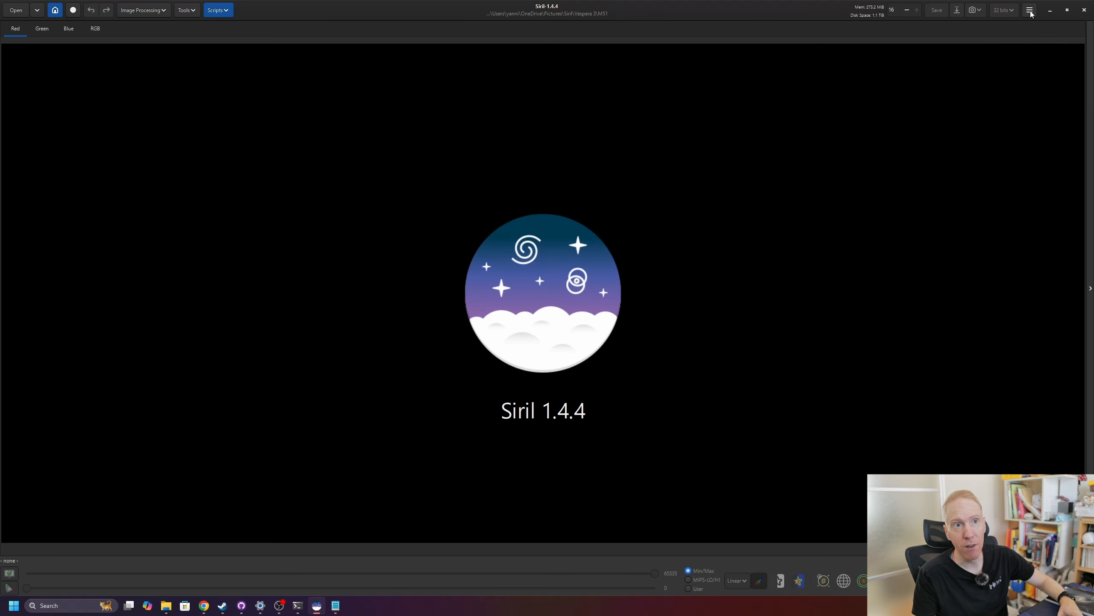
{"action": "left_click", "coordinate": [1031, 11]}
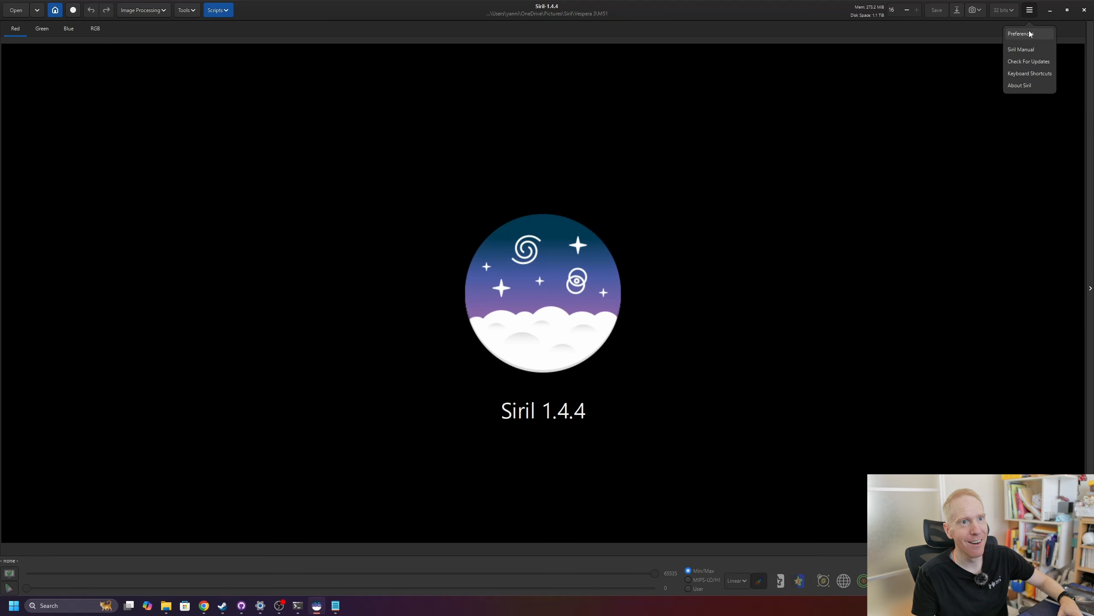
{"action": "left_click", "coordinate": [1030, 35]}
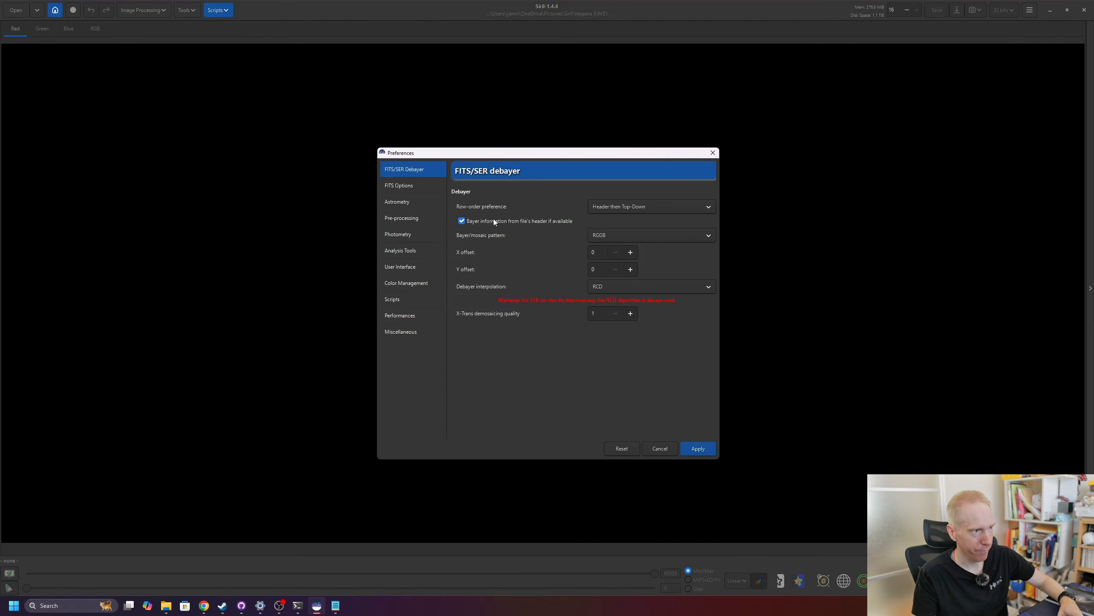
{"action": "left_click", "coordinate": [400, 335]}
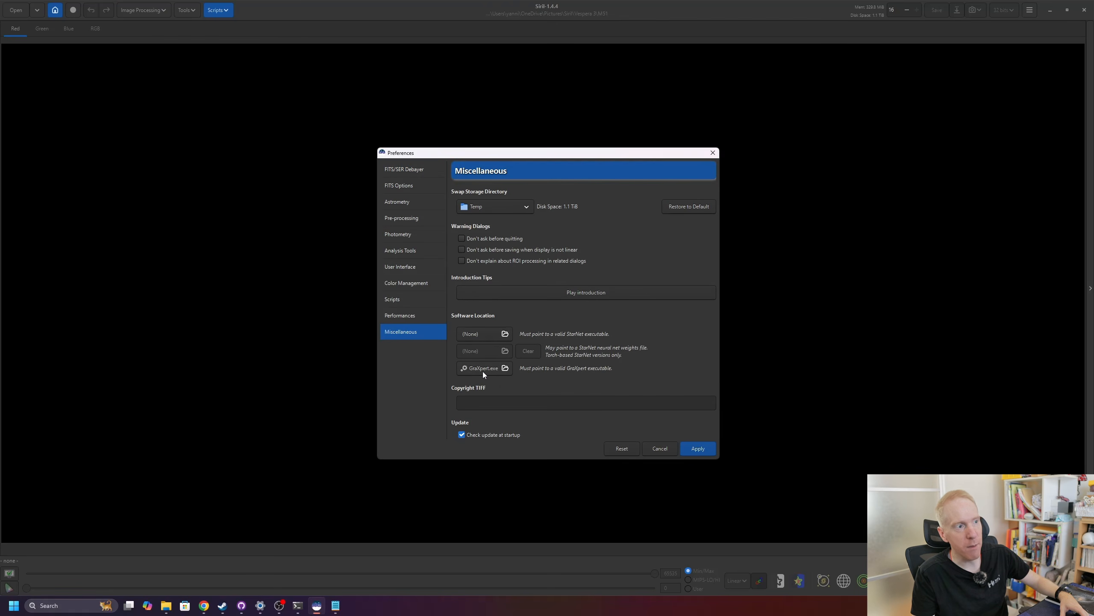
Set the GraXpert software location to GraXpert.exe in the AppData\Local\Programs\GraXpert folder, checking the path against the Notepad note.
{"action": "left_click", "coordinate": [497, 368]}
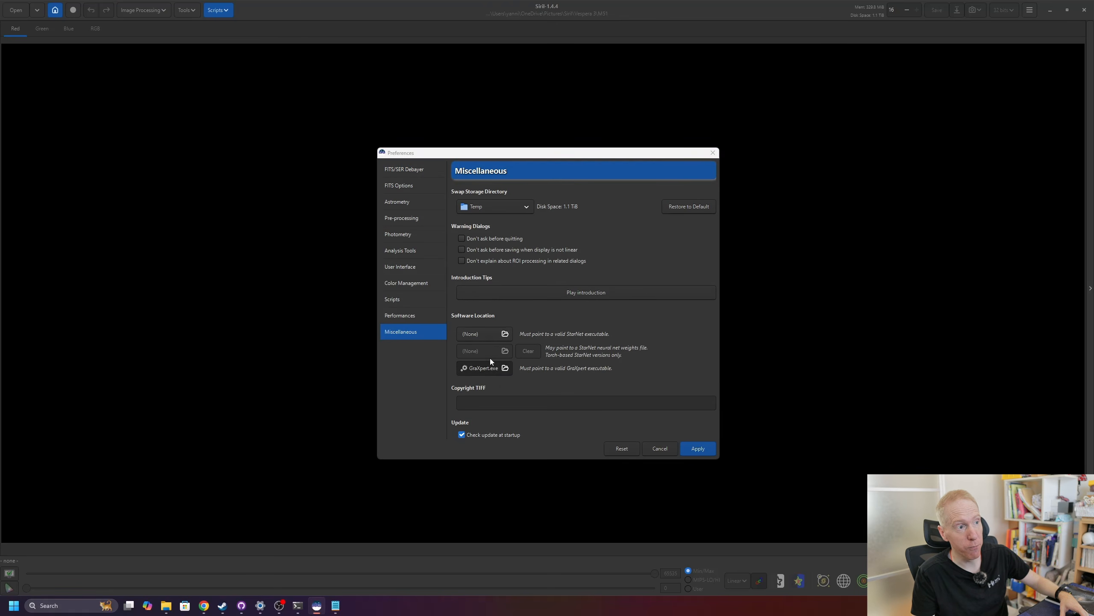
{"action": "left_click", "coordinate": [579, 181]}
{"action": "type", "text": "C:\\Users\\yanni\\AppData\\Local\\Programs\\GraXpert\\"}
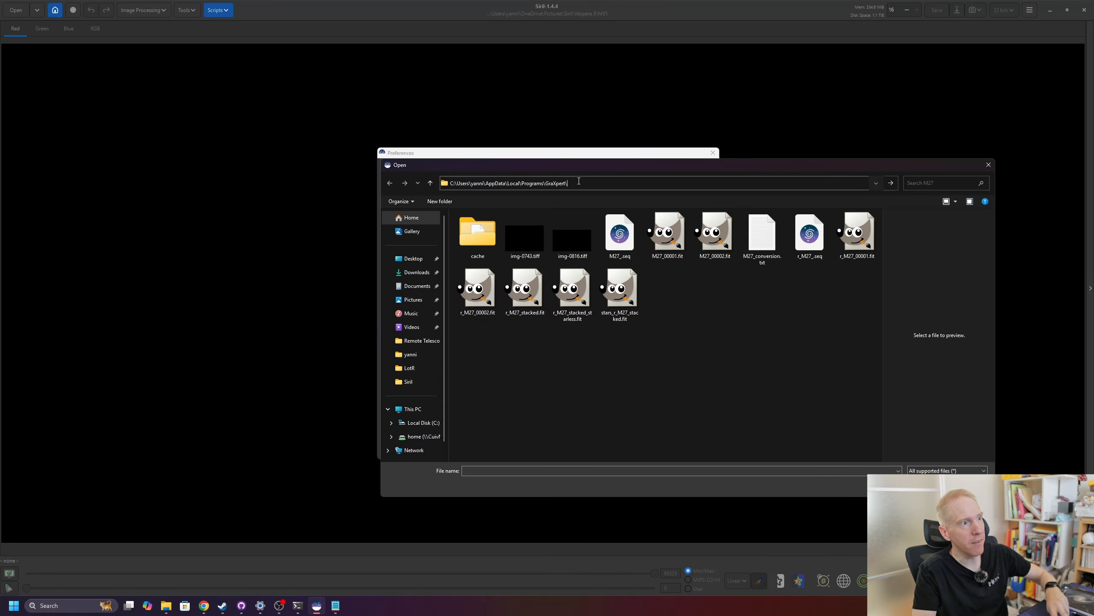
{"action": "key", "text": "Return"}
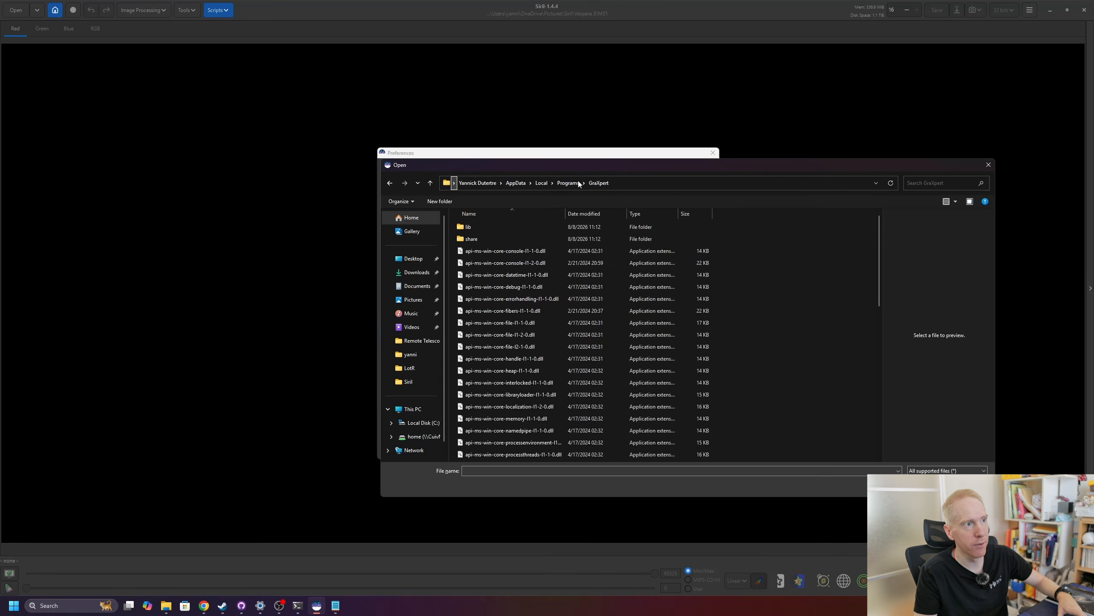
{"action": "scroll", "coordinate": [775, 327], "scroll_direction": "down", "scroll_amount": 8}
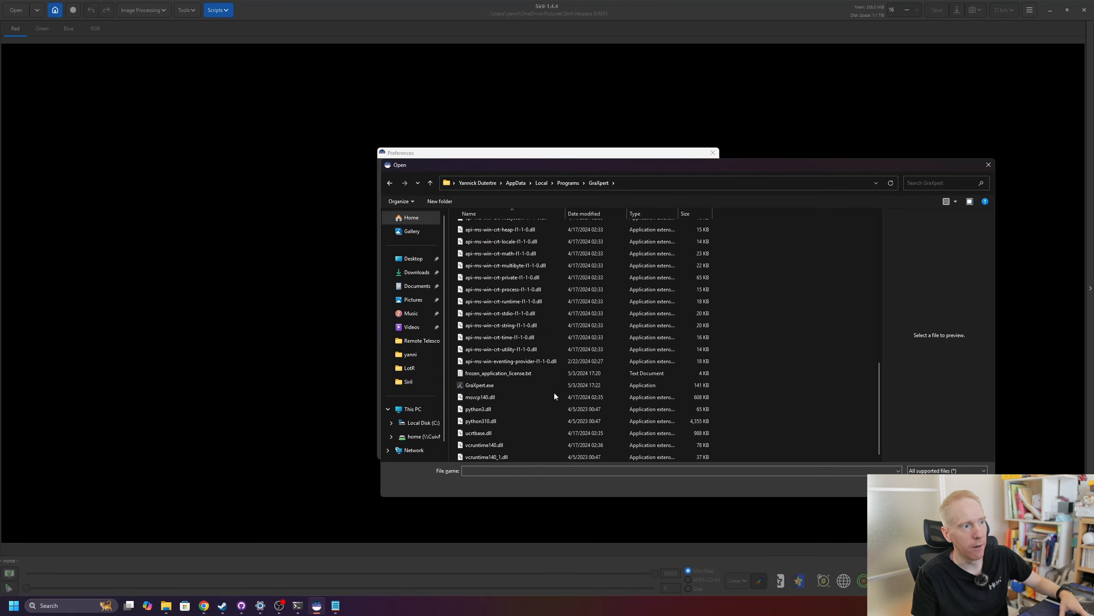
{"action": "left_click", "coordinate": [335, 605]}
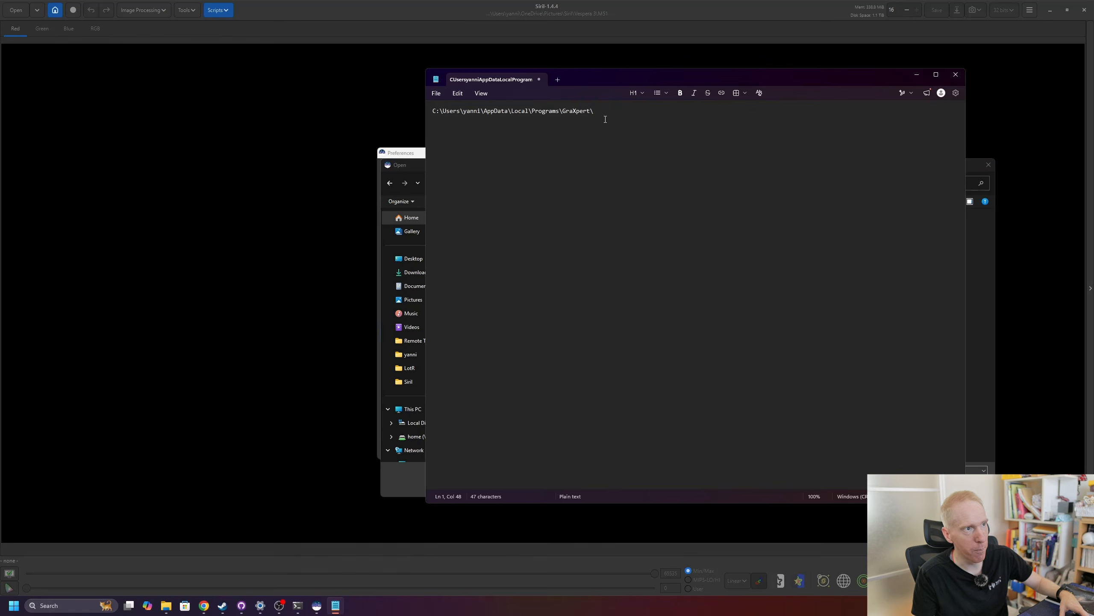
{"action": "left_click", "coordinate": [917, 74]}
{"action": "double_click", "coordinate": [480, 386]}
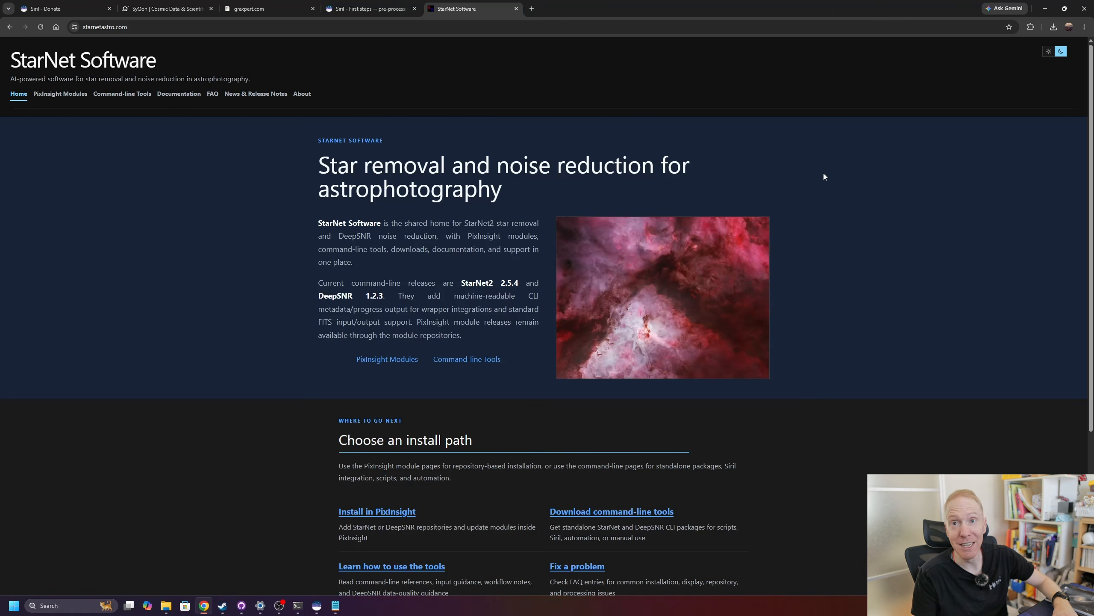
On the StarNet website in the browser, go to the StarNet CLI tools page and download the Windows archive starnet2_win_2.5.4-0214_ORT_x64_cli.zip.
{"action": "scroll", "coordinate": [737, 415], "scroll_direction": "down", "scroll_amount": 5}
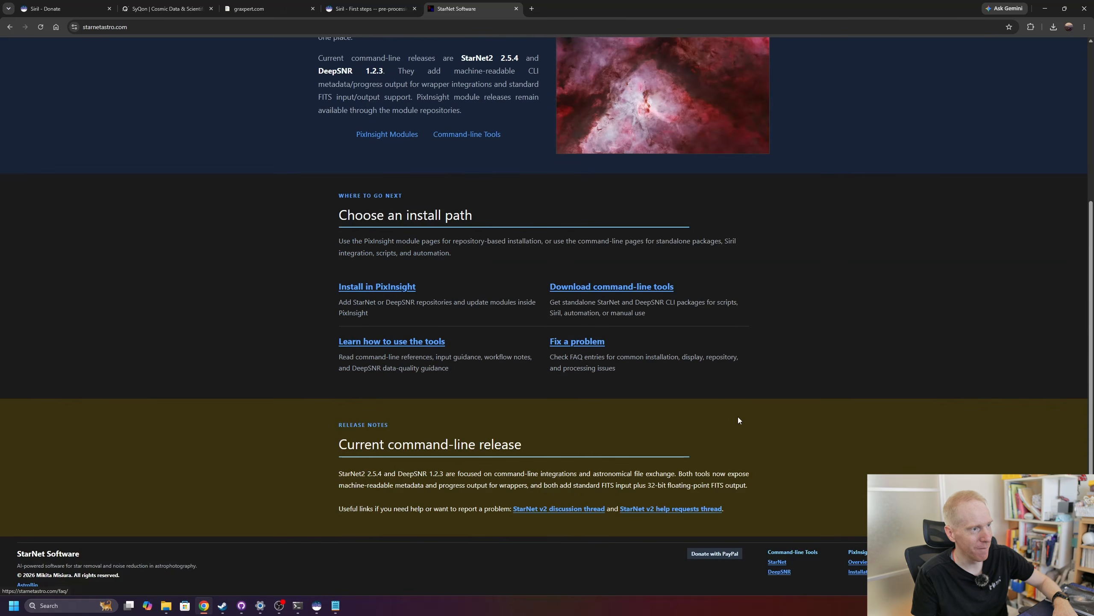
{"action": "left_click", "coordinate": [620, 288]}
{"action": "scroll", "coordinate": [672, 378], "scroll_direction": "down", "scroll_amount": 15}
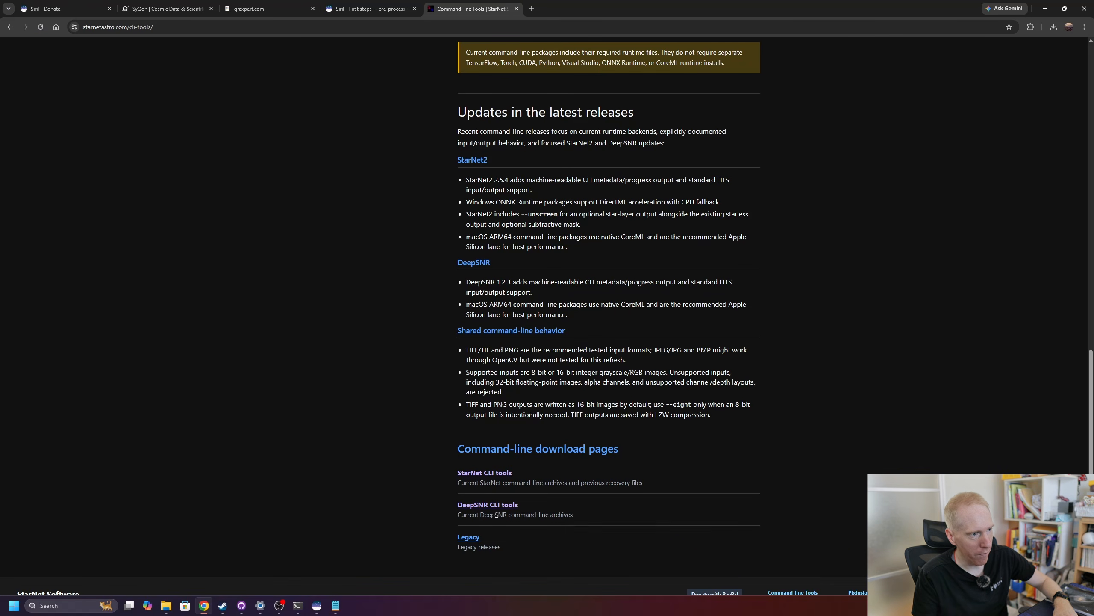
{"action": "left_click", "coordinate": [470, 474]}
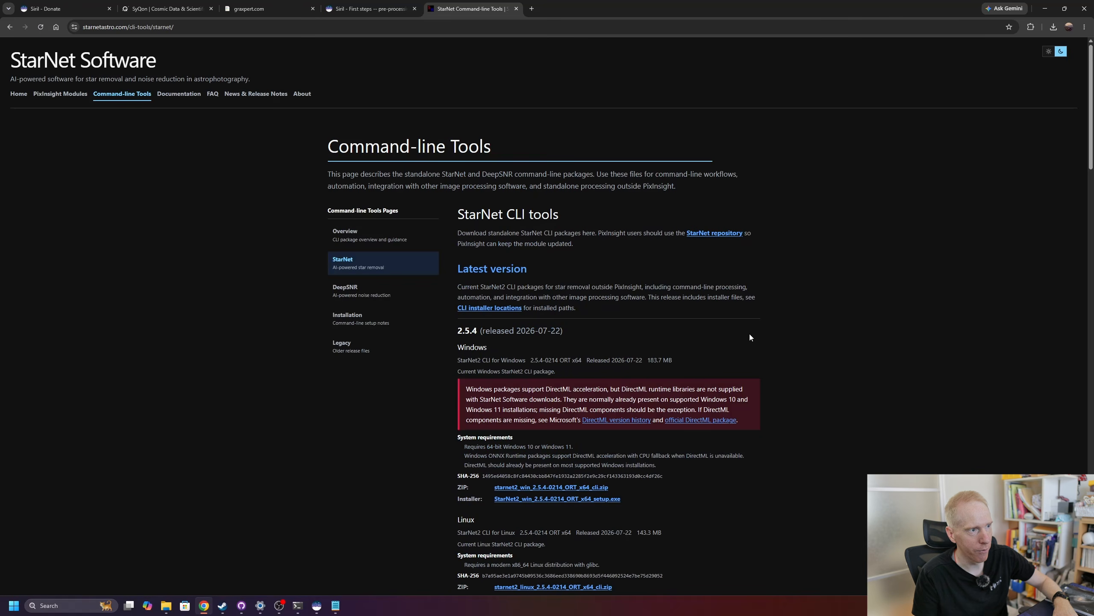
{"action": "left_click_drag", "start_coordinate": [463, 347], "coordinate": [582, 374]}
{"action": "left_click", "coordinate": [511, 390]}
{"action": "scroll", "coordinate": [560, 371], "scroll_direction": "down", "scroll_amount": 3}
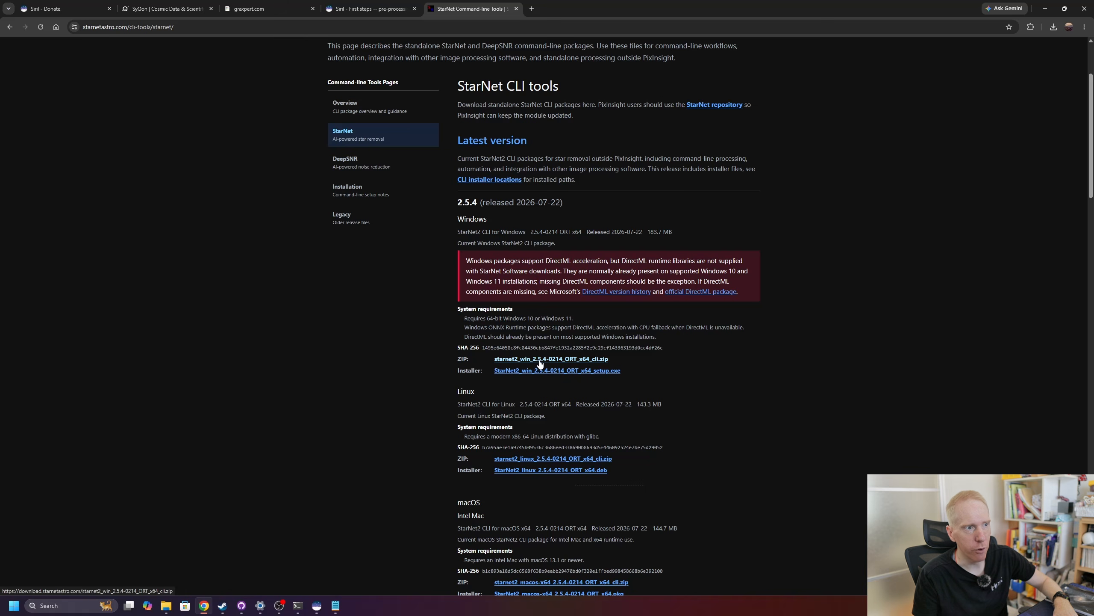
{"action": "left_click", "coordinate": [540, 360]}
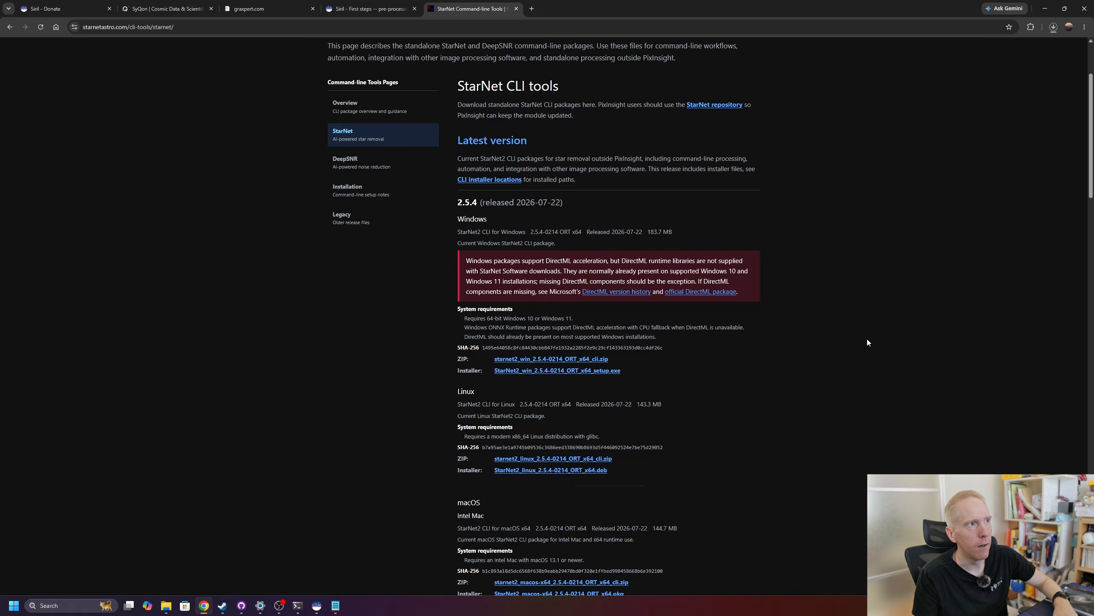
Look through the extracted starnet2_win_2.5.4-0214_ORT_x64_cli folder in Documents and locate starnet2.exe.
{"action": "left_click", "coordinate": [1054, 27]}
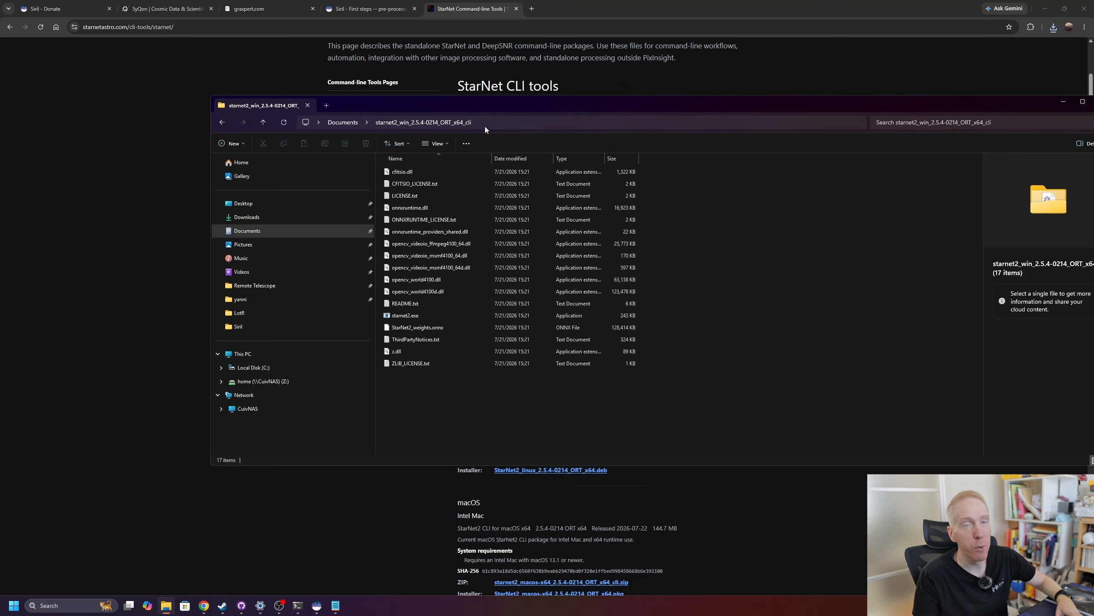
{"action": "left_click_drag", "start_coordinate": [472, 419], "coordinate": [397, 171]}
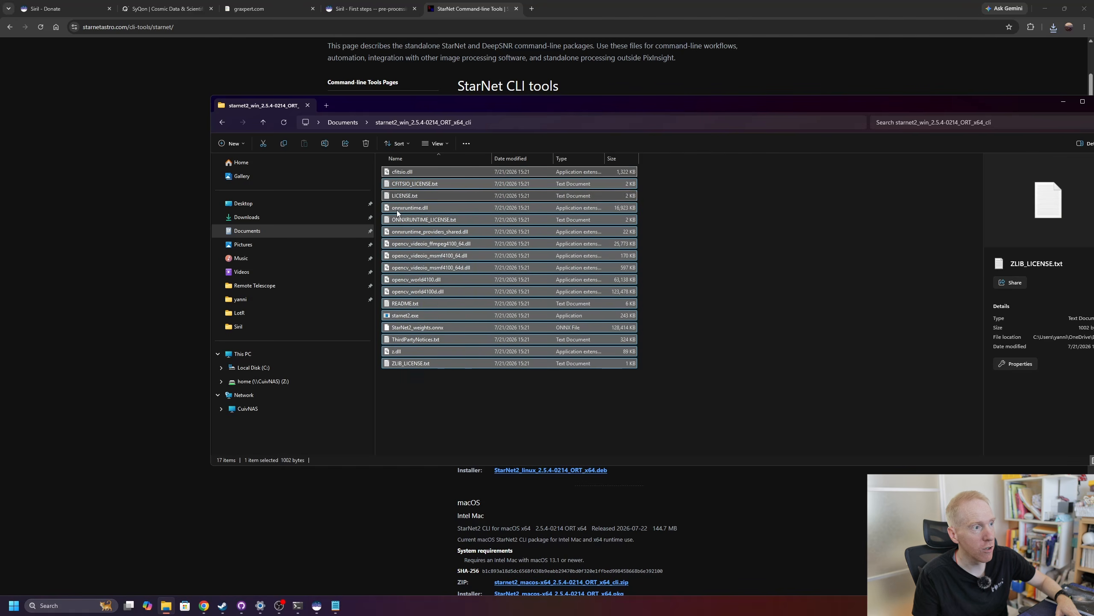
{"action": "left_click", "coordinate": [405, 315]}
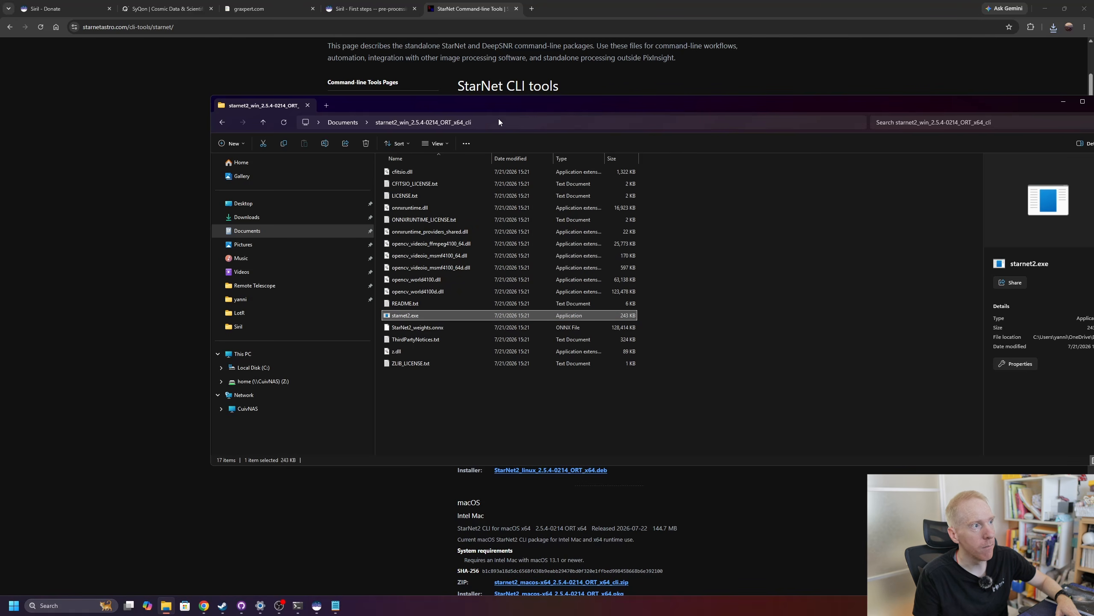
{"action": "left_click", "coordinate": [904, 204]}
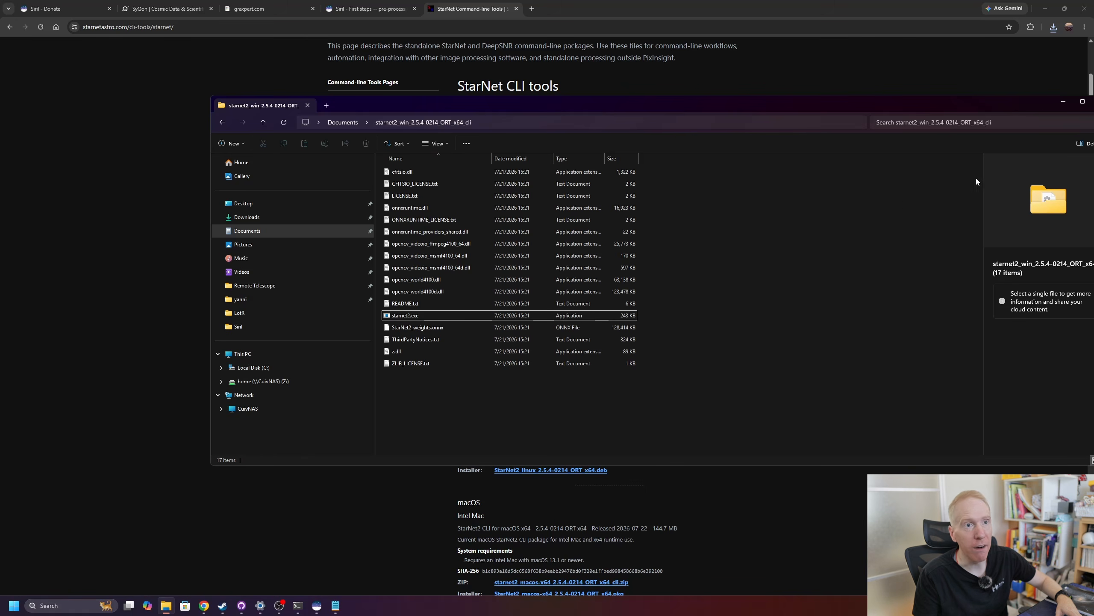
Back in Siril, set the StarNet software location to starnet2.exe in the starnet2_win_2.5.4-0214_ORT_x64_cli folder and apply the preferences.
{"action": "left_click", "coordinate": [316, 606]}
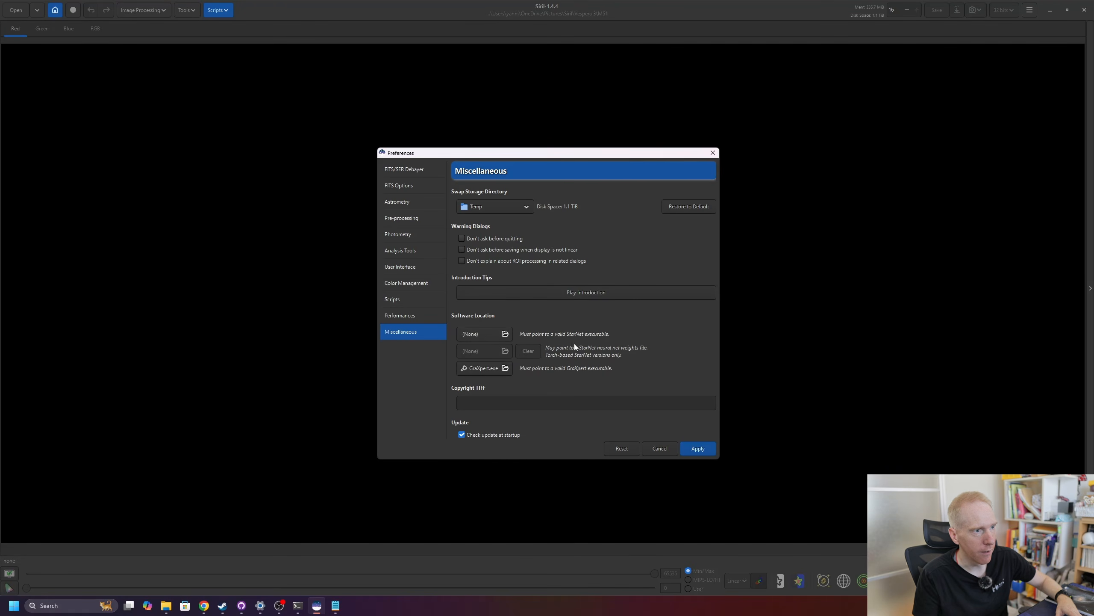
{"action": "left_click", "coordinate": [494, 334]}
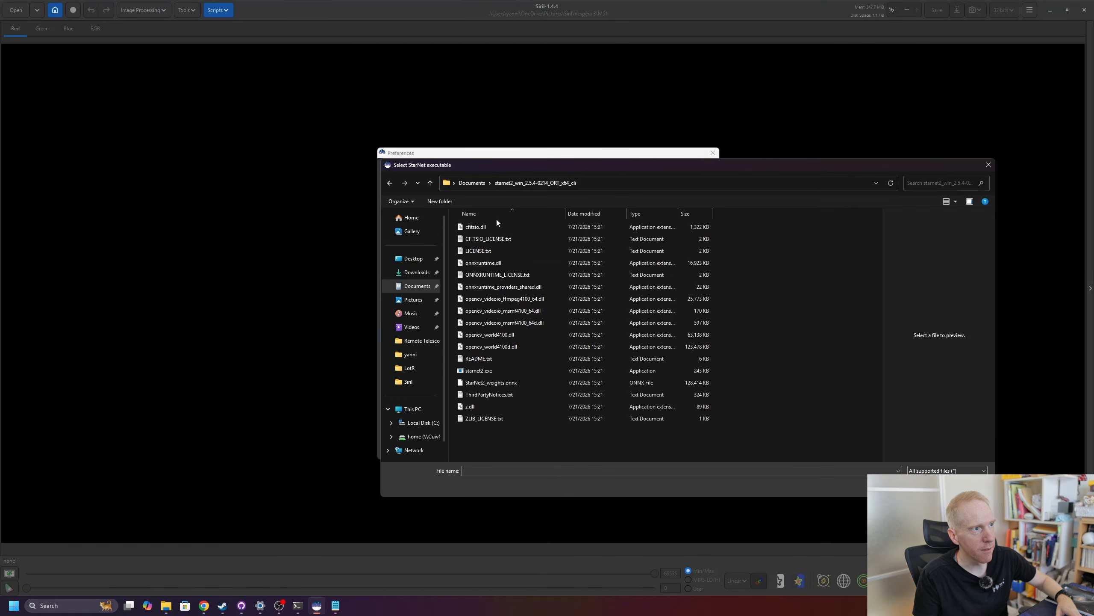
{"action": "double_click", "coordinate": [474, 370]}
{"action": "left_click", "coordinate": [698, 449]}
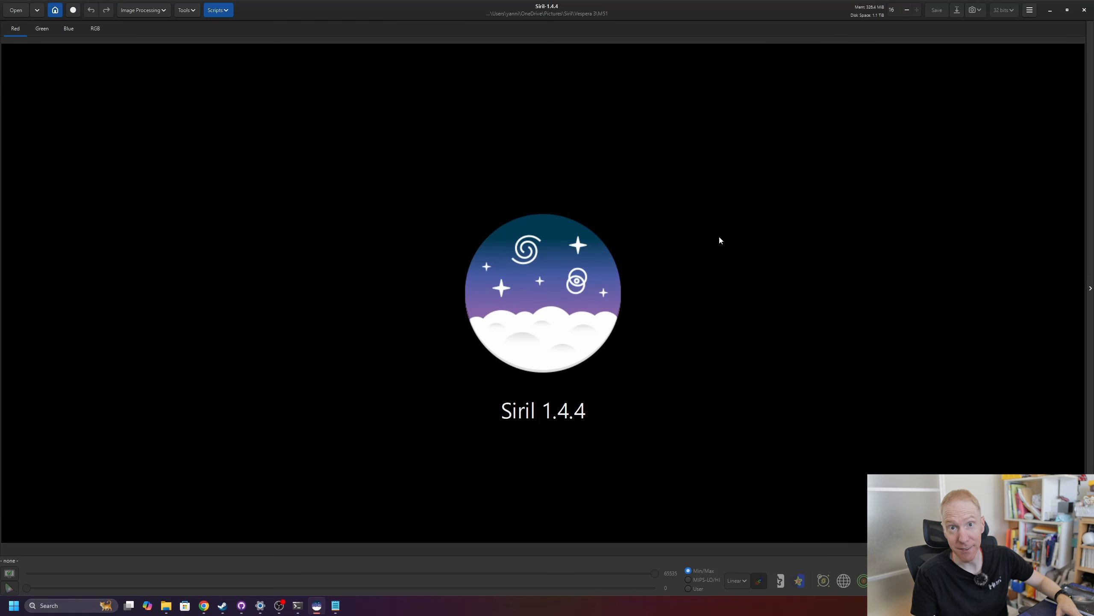
Run the GPU_Manager.py script from the core Python scripts.
{"action": "left_click", "coordinate": [215, 10]}
{"action": "mouse_move", "coordinate": [244, 41]}
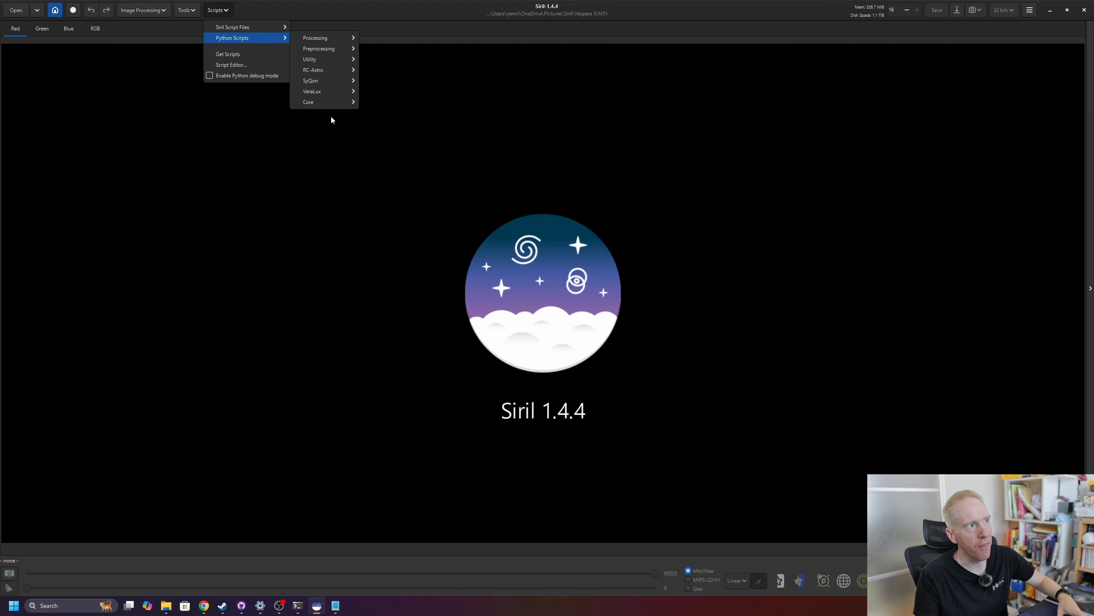
{"action": "mouse_move", "coordinate": [313, 103]}
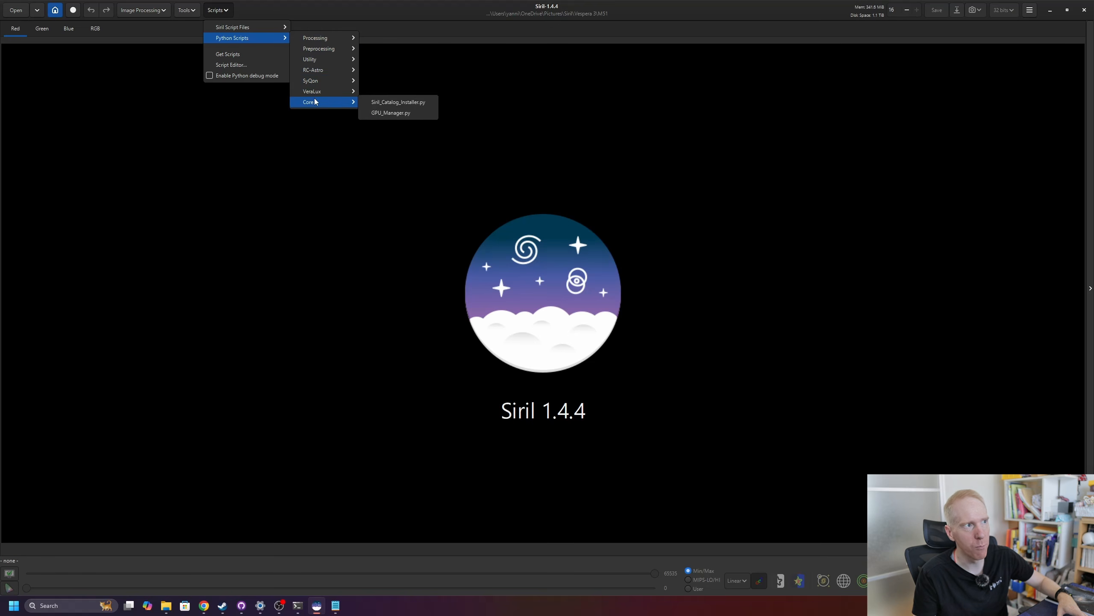
{"action": "mouse_move", "coordinate": [320, 60]}
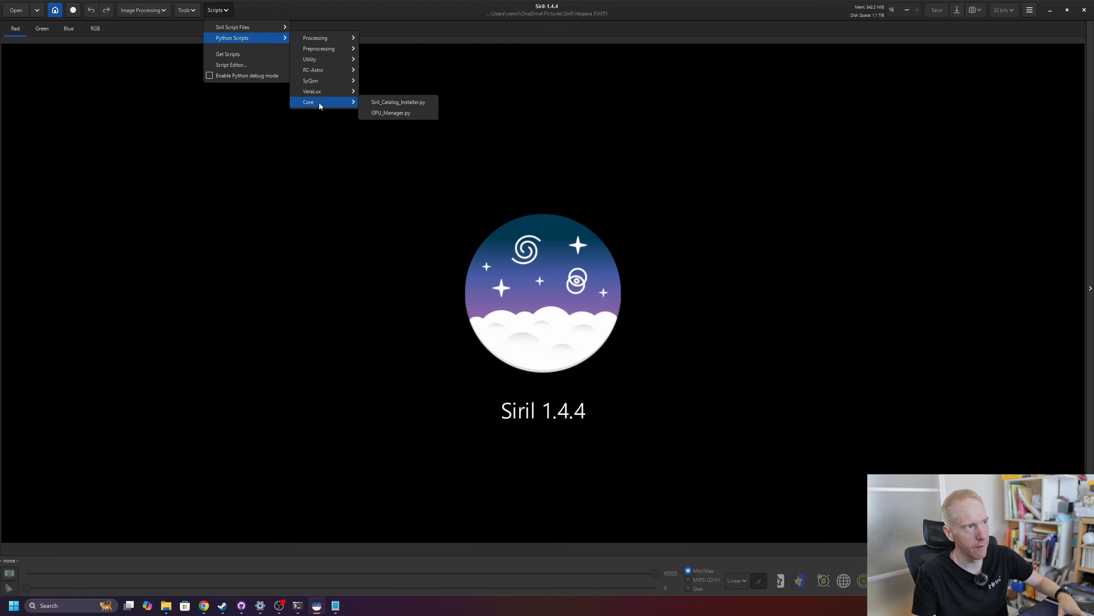
{"action": "left_click", "coordinate": [399, 114]}
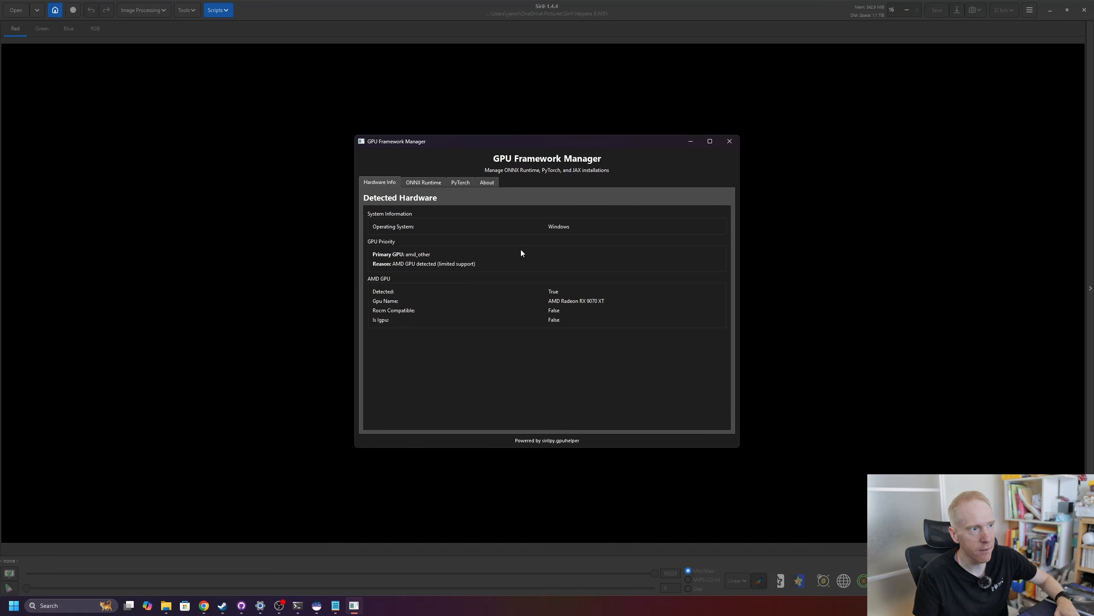
Show the ONNX Runtime framework manager and examine the provider test summary in its output log.
{"action": "left_click", "coordinate": [424, 183]}
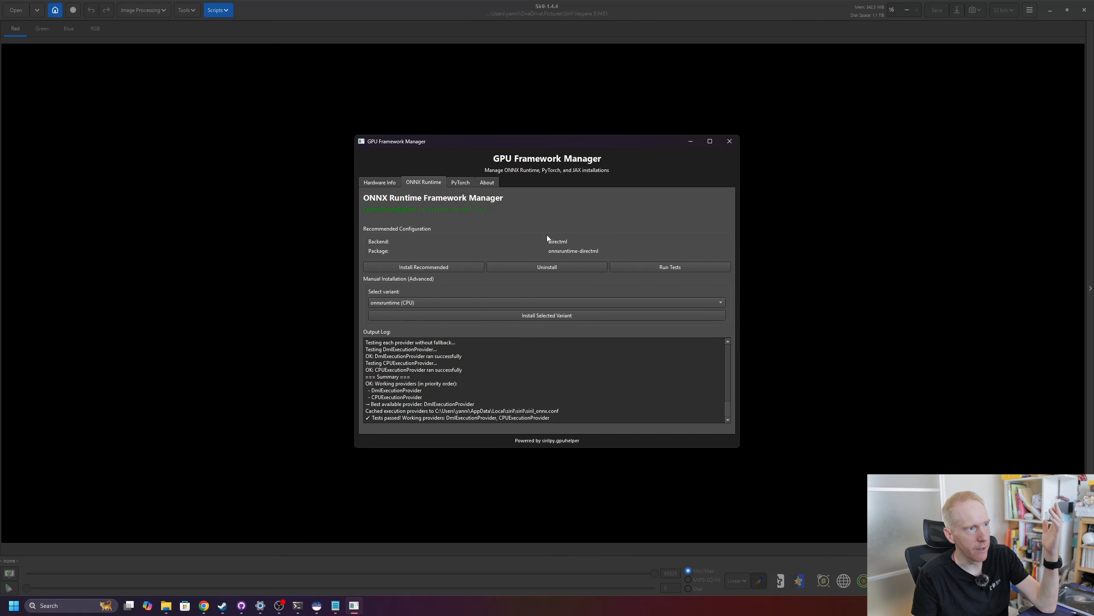
{"action": "left_click_drag", "start_coordinate": [556, 418], "coordinate": [365, 357]}
{"action": "left_click", "coordinate": [366, 356]}
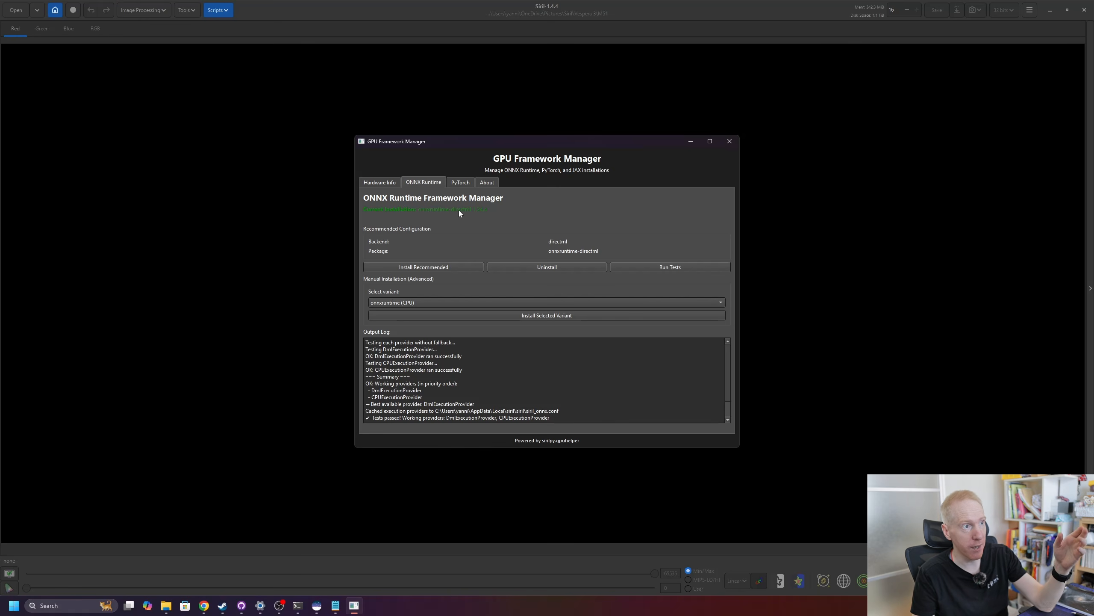
For PyTorch, select the variant torch+rocm7.2-win (AMD ROCm 7.2 - Windows, RX 7000/9000 only) and install it, confirming the manual installation.
{"action": "left_click", "coordinate": [459, 183]}
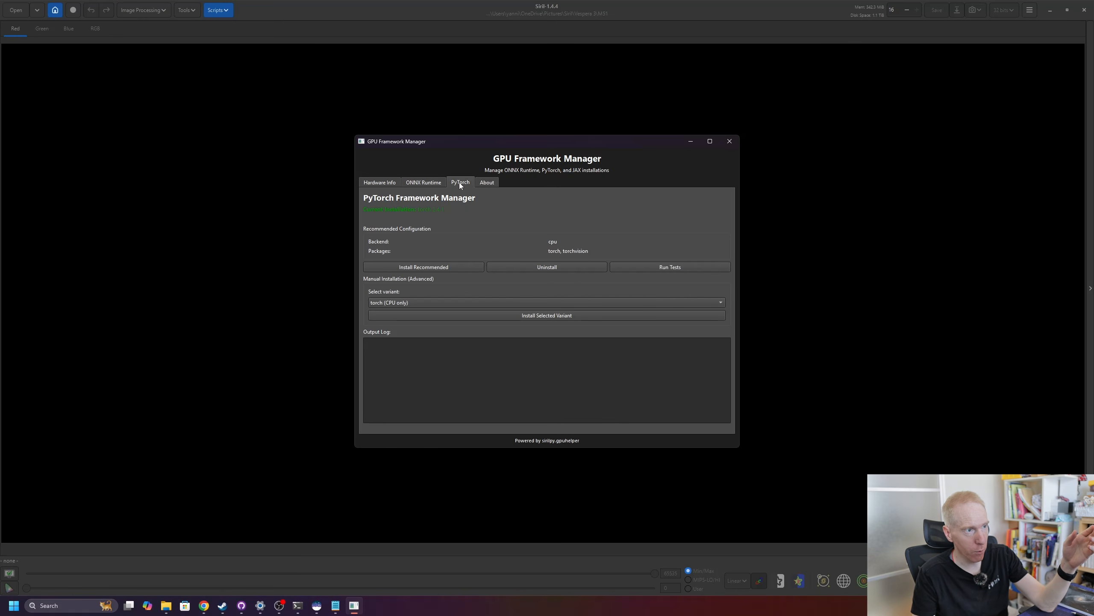
{"action": "left_click", "coordinate": [490, 303]}
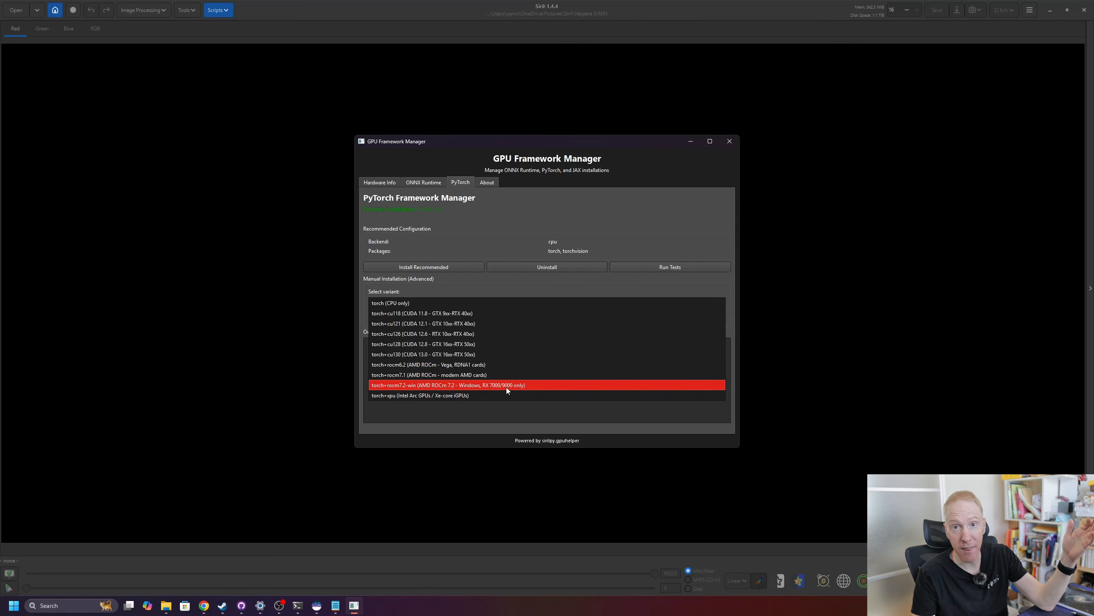
{"action": "left_click", "coordinate": [484, 385]}
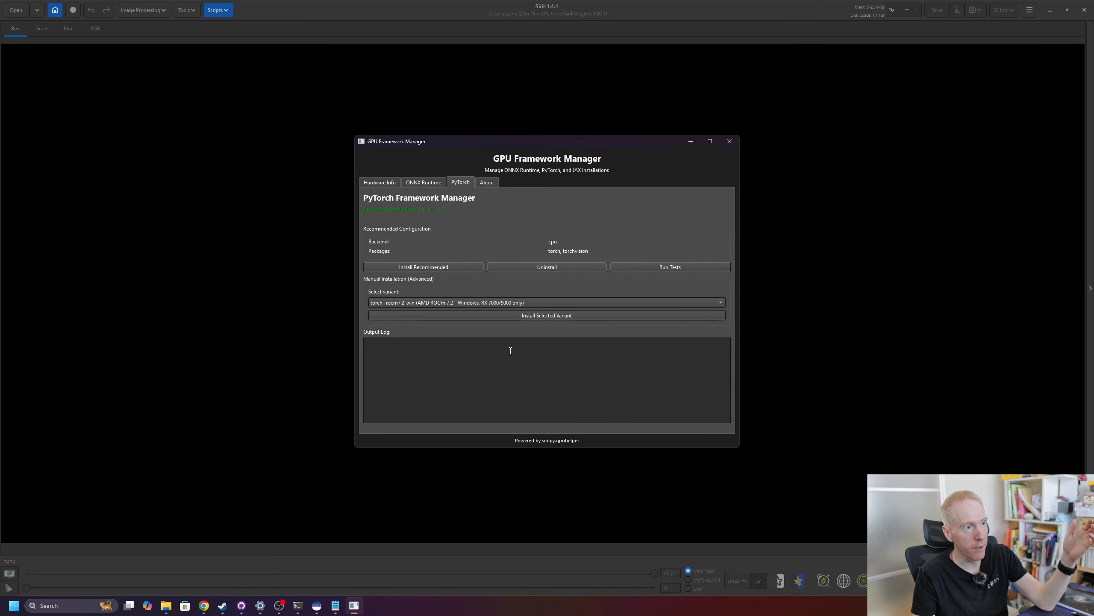
{"action": "left_click", "coordinate": [544, 318]}
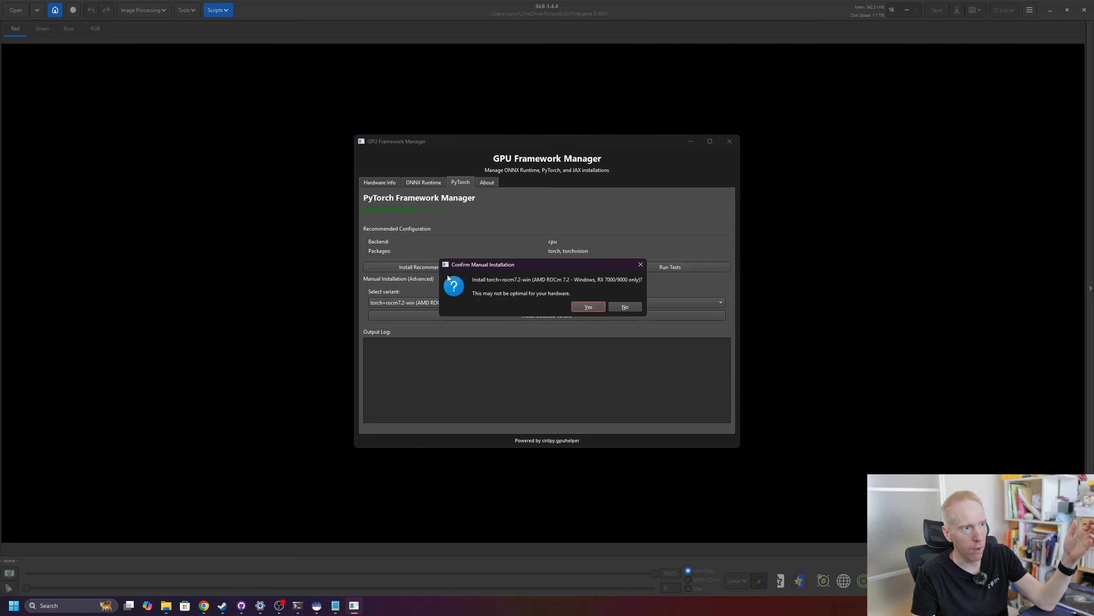
{"action": "left_click", "coordinate": [588, 307]}
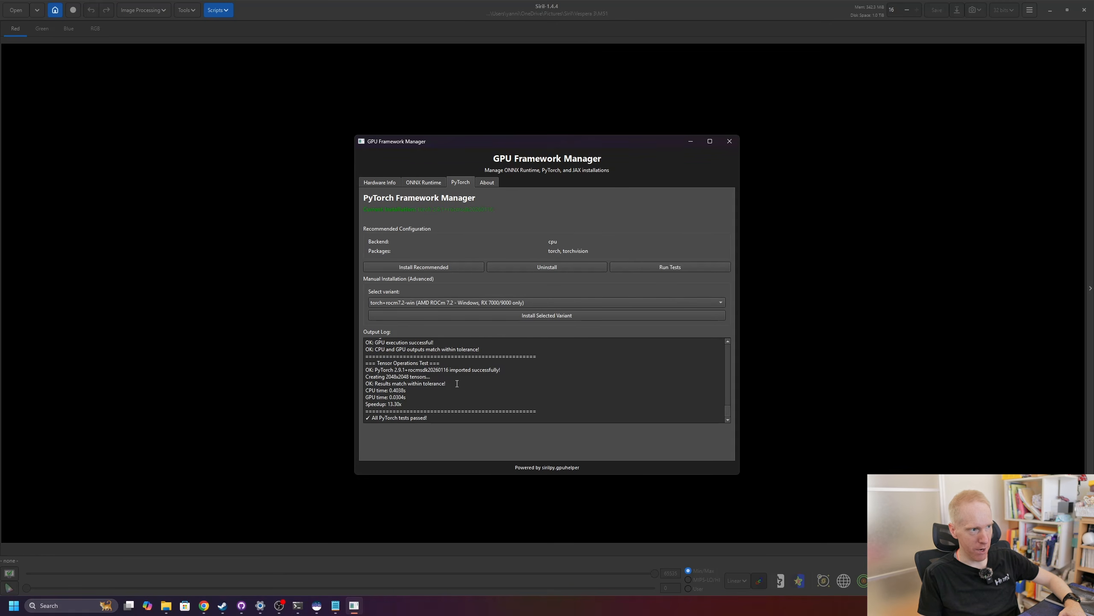
Review the PyTorch test results in the output log and close the GPU Framework Manager.
{"action": "left_click_drag", "start_coordinate": [430, 420], "coordinate": [334, 351]}
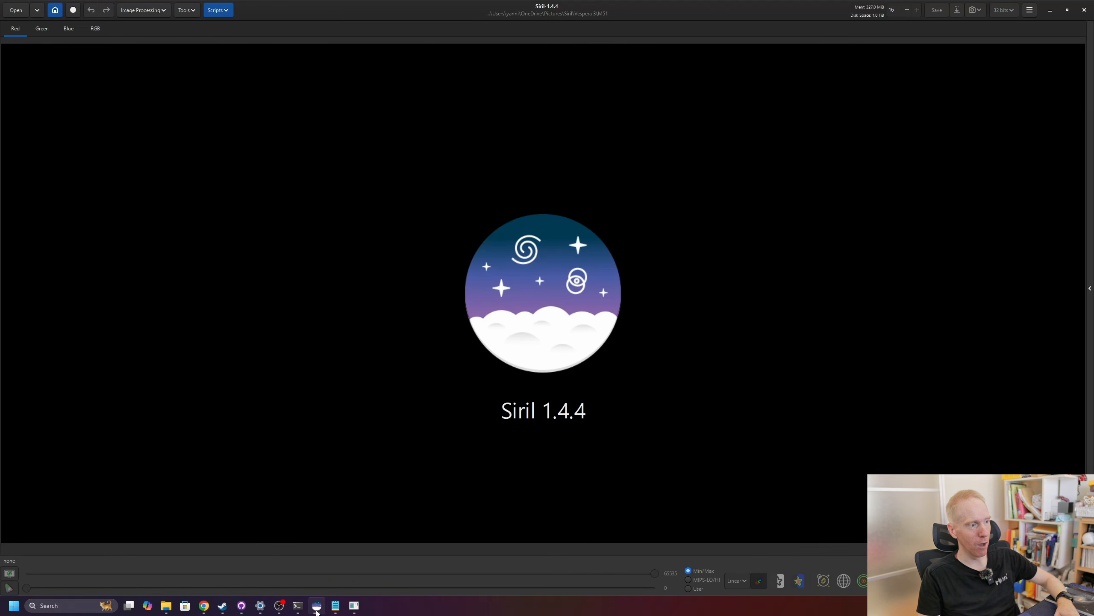
{"action": "left_click", "coordinate": [354, 606]}
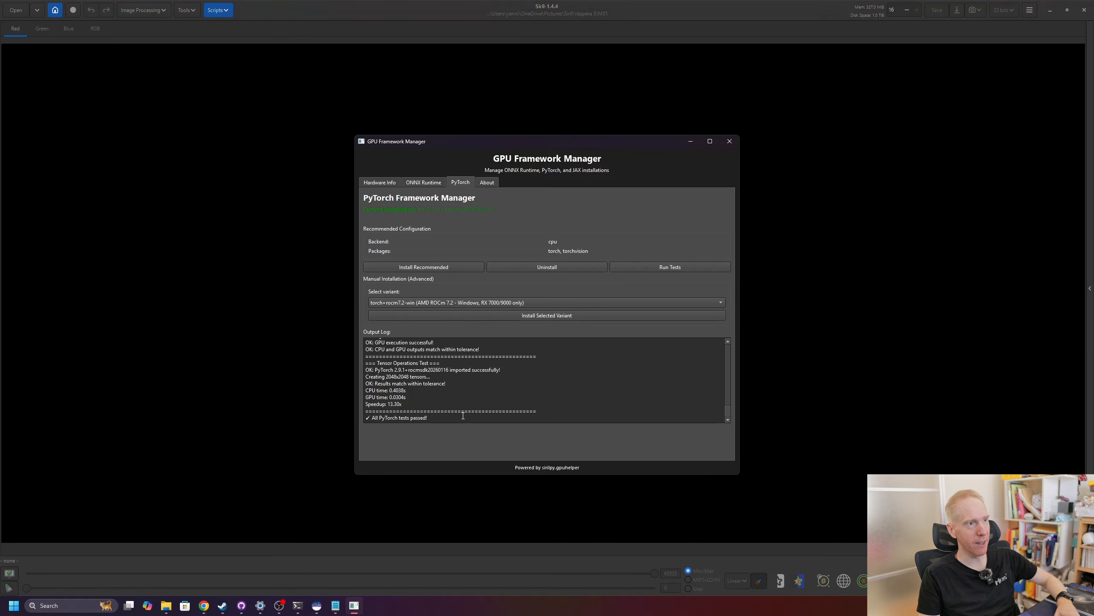
{"action": "left_click", "coordinate": [729, 142]}
Run the core Python script Siril_Catalog_Installer.py and install the astrometry catalog.
{"action": "left_click", "coordinate": [219, 12]}
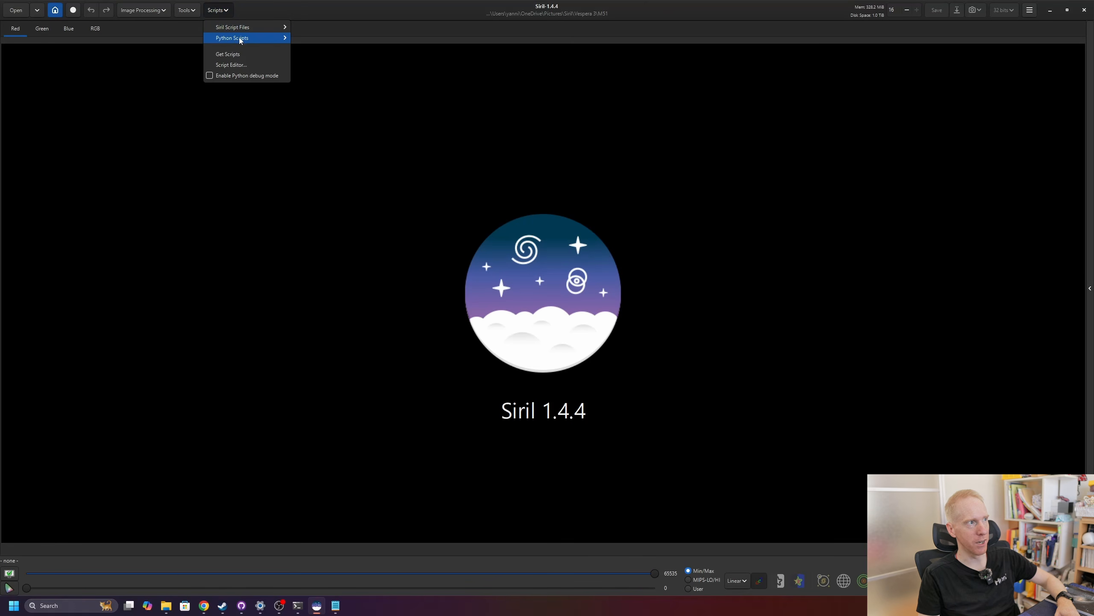
{"action": "mouse_move", "coordinate": [239, 37]}
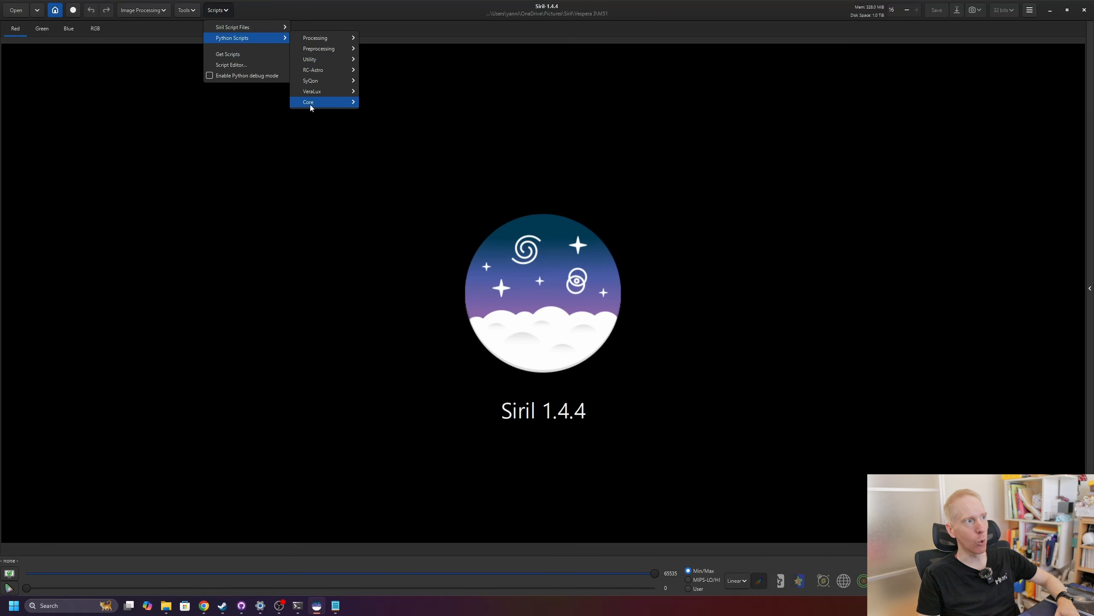
{"action": "mouse_move", "coordinate": [310, 105]}
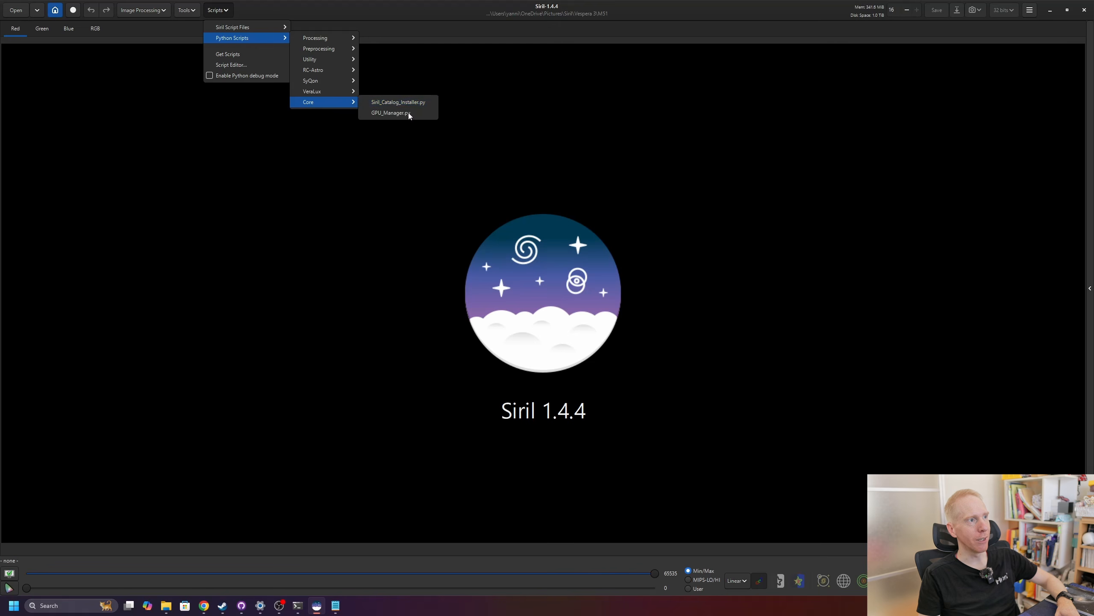
{"action": "left_click", "coordinate": [385, 103]}
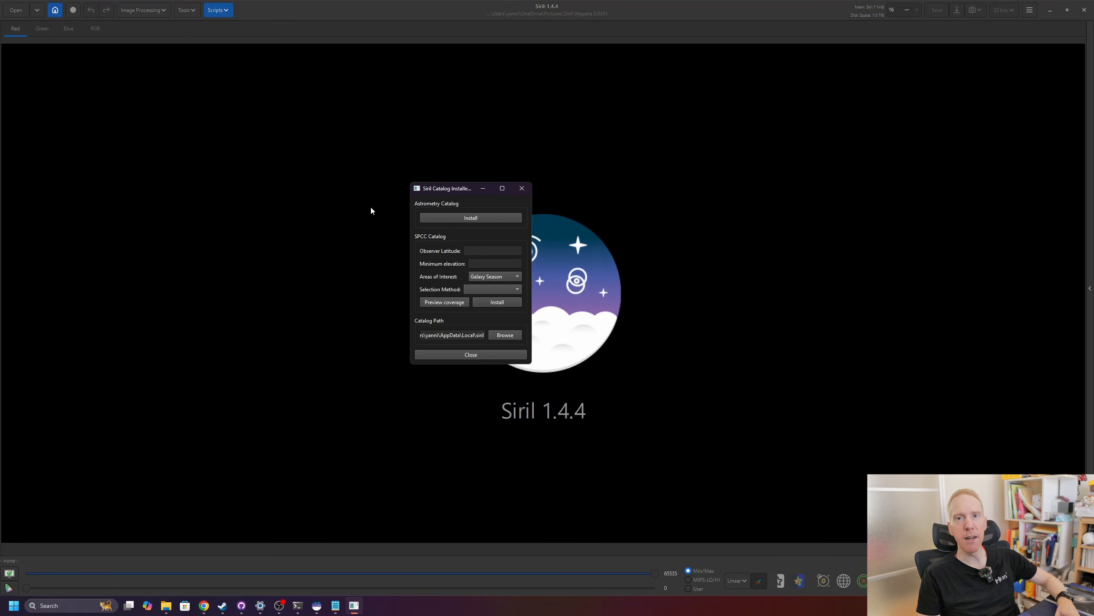
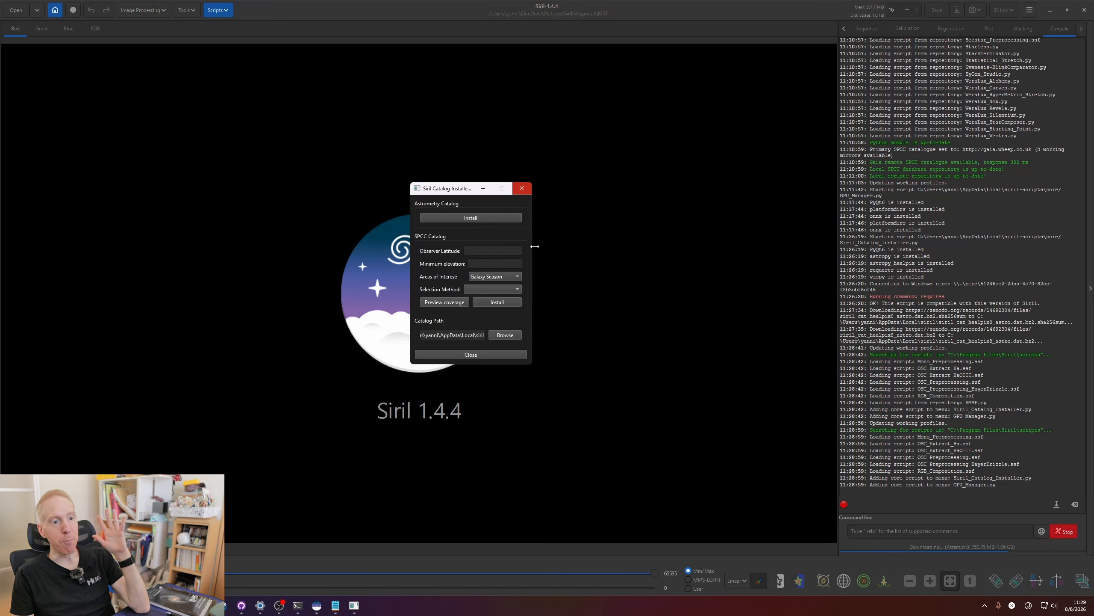
{"action": "left_click", "coordinate": [905, 548]}
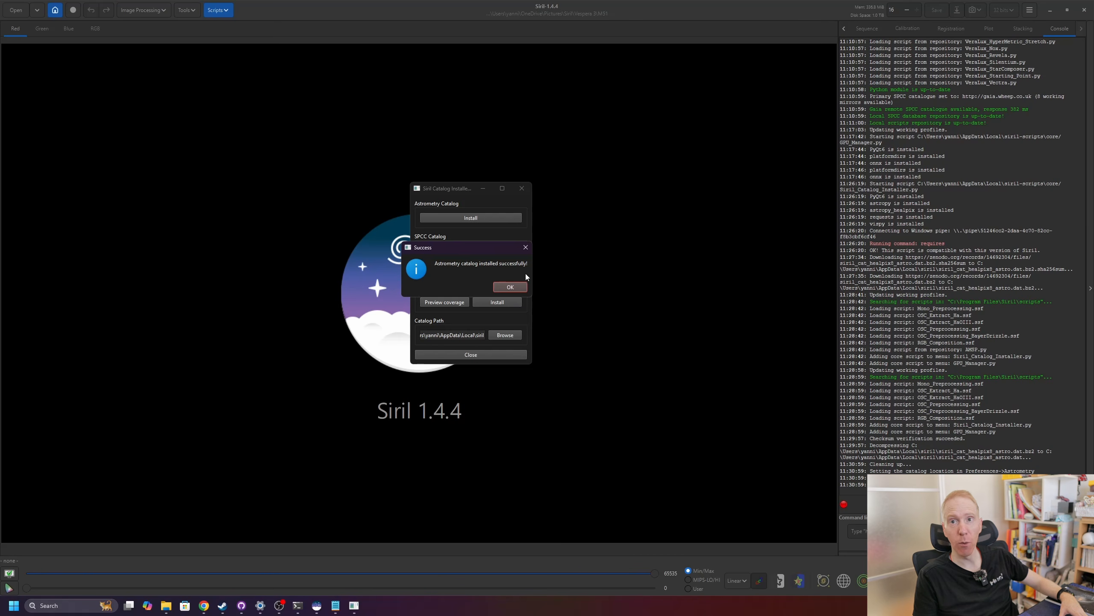
{"action": "left_click", "coordinate": [514, 287]}
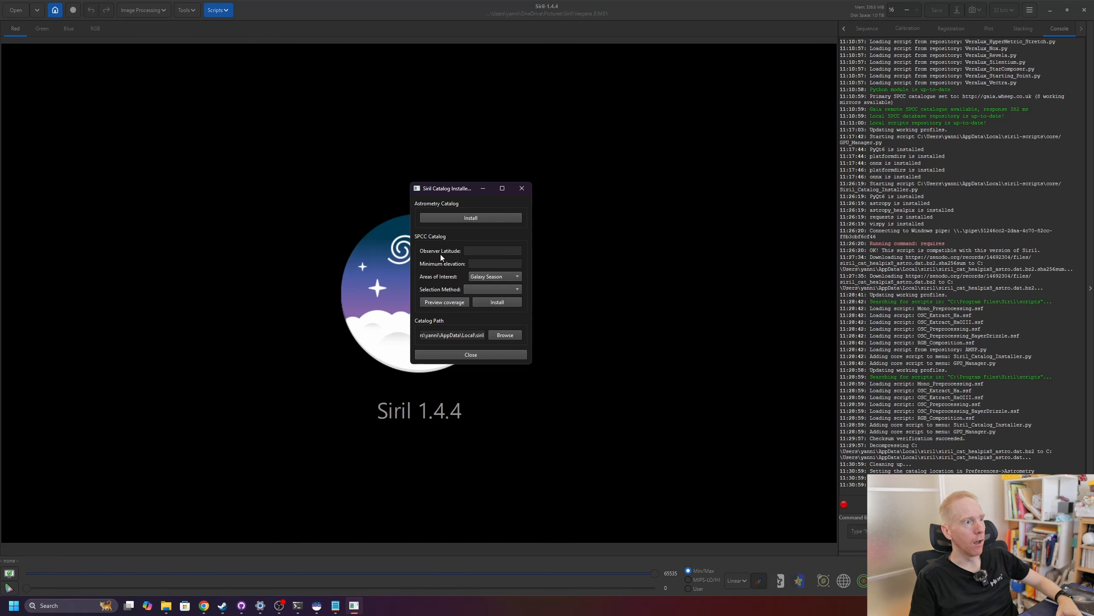
For the SPCC catalog, set the observer latitude to 36, the minimum elevation to 10 and the selection method to Visible from Latitude.
{"action": "left_click", "coordinate": [497, 277]}
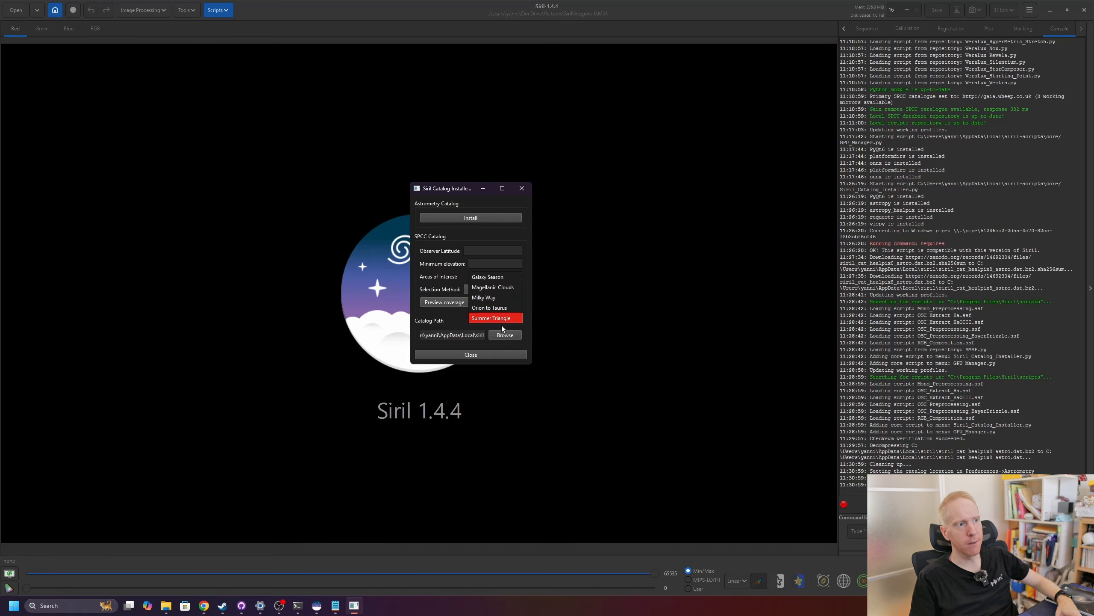
{"action": "left_click", "coordinate": [456, 276]}
{"action": "left_click", "coordinate": [490, 252]}
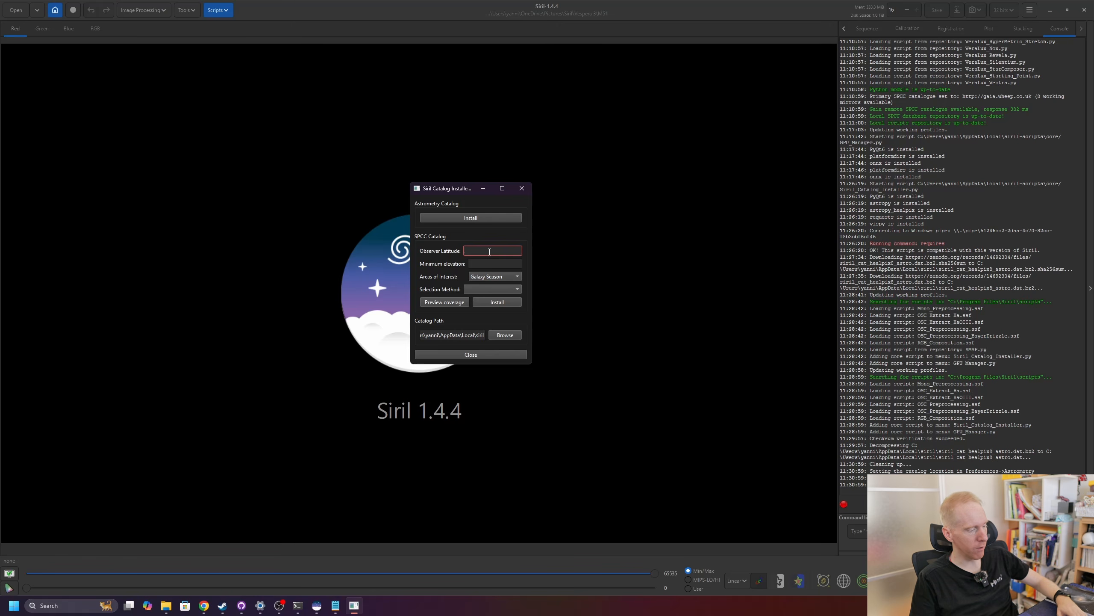
{"action": "type", "text": "36"}
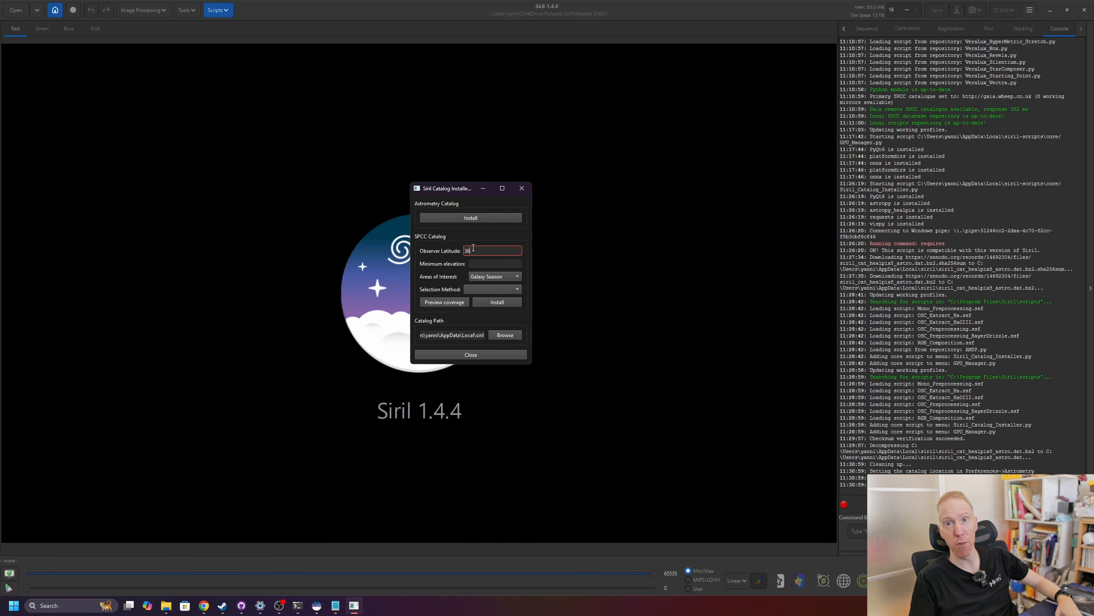
{"action": "left_click", "coordinate": [485, 262]}
{"action": "type", "text": "10"}
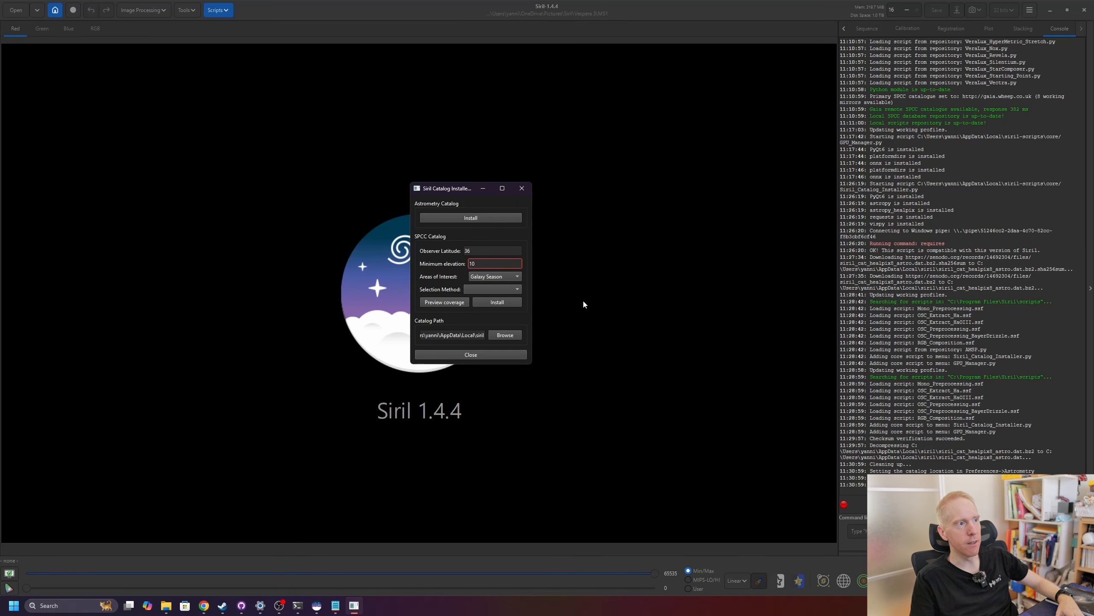
{"action": "left_click", "coordinate": [493, 251]}
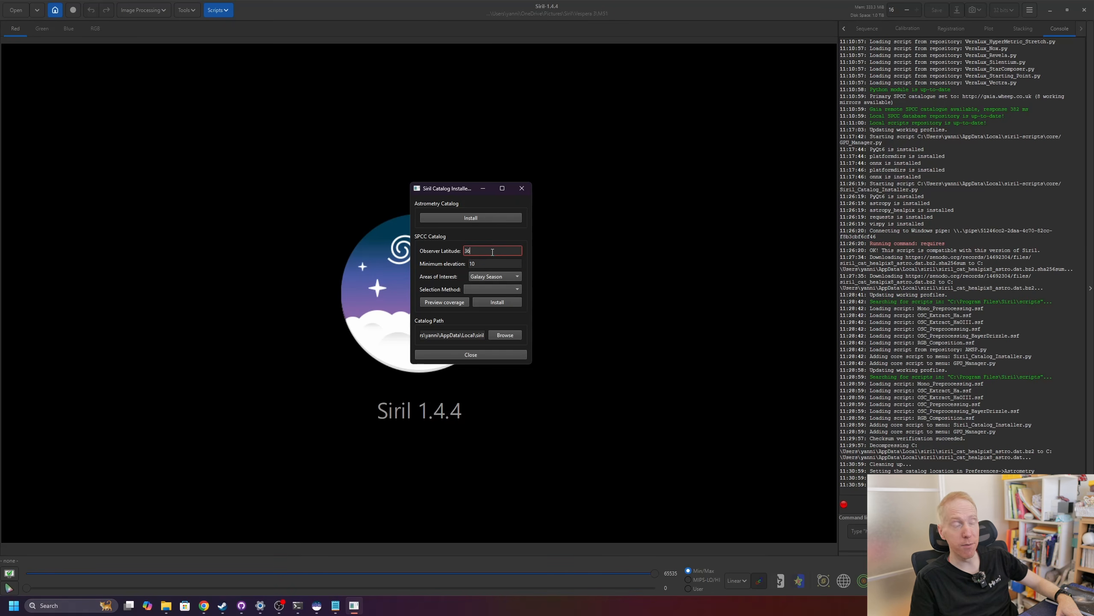
{"action": "left_click", "coordinate": [492, 289]}
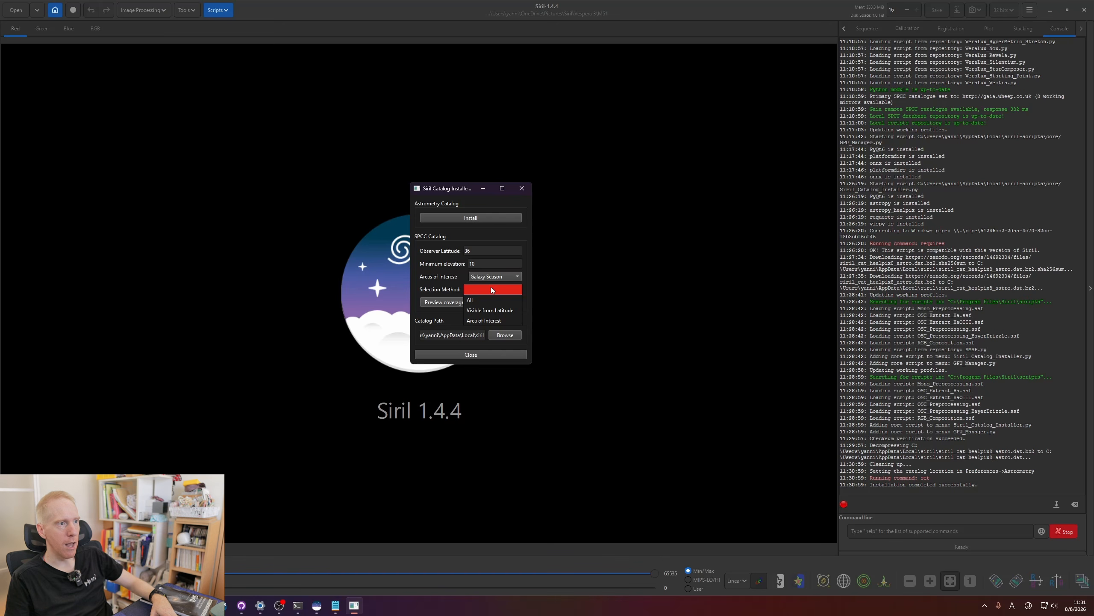
{"action": "left_click", "coordinate": [486, 311]}
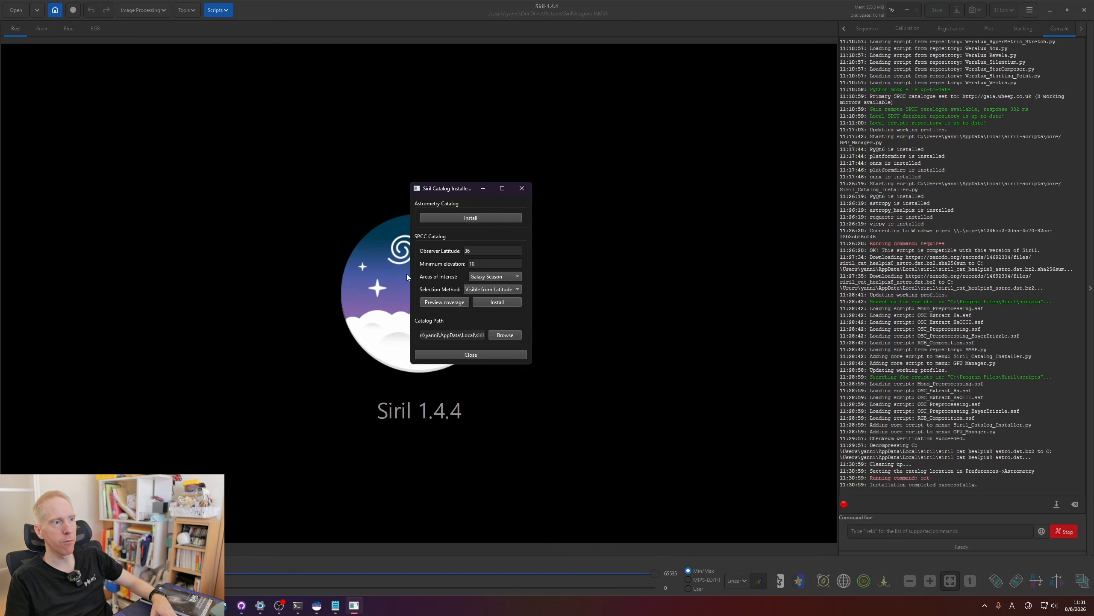
Install the SPCC catalog, accepting the large download, and close the catalog installer.
{"action": "left_click", "coordinate": [494, 303]}
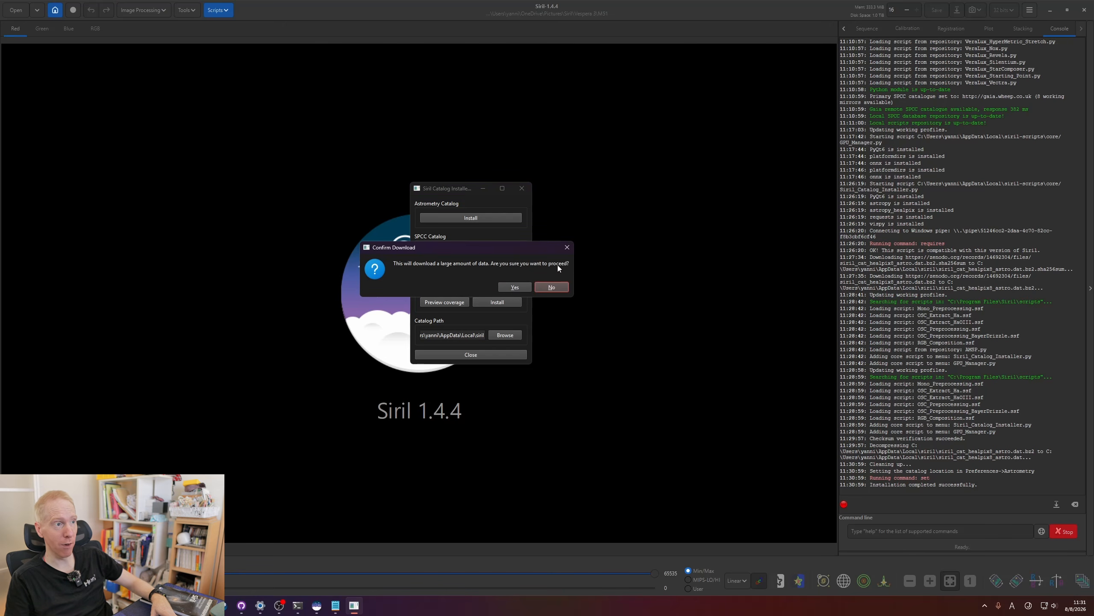
{"action": "left_click", "coordinate": [512, 286]}
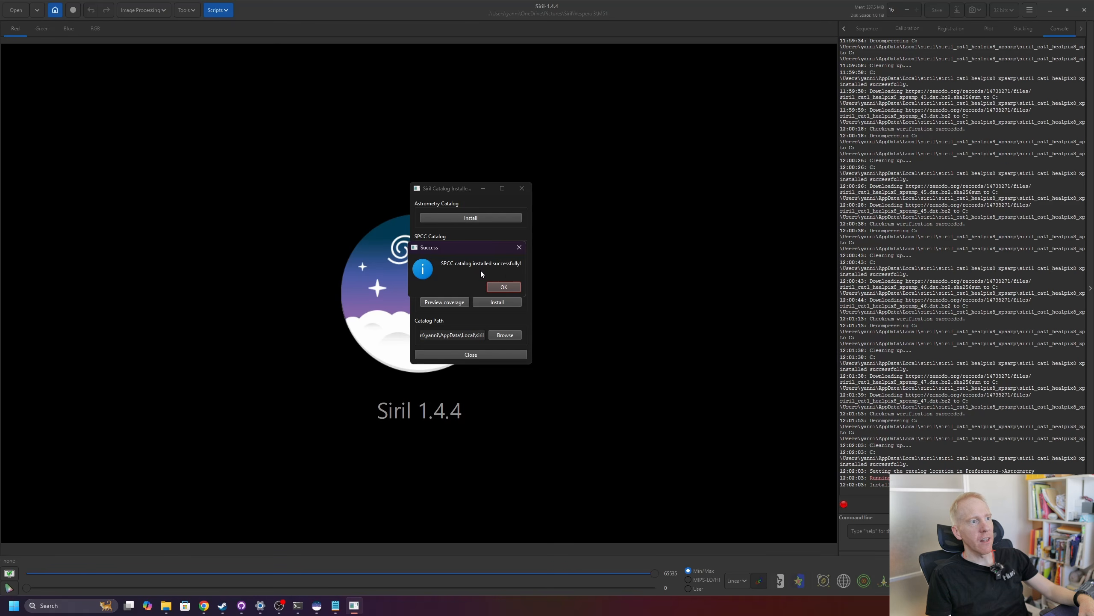
{"action": "left_click", "coordinate": [503, 286]}
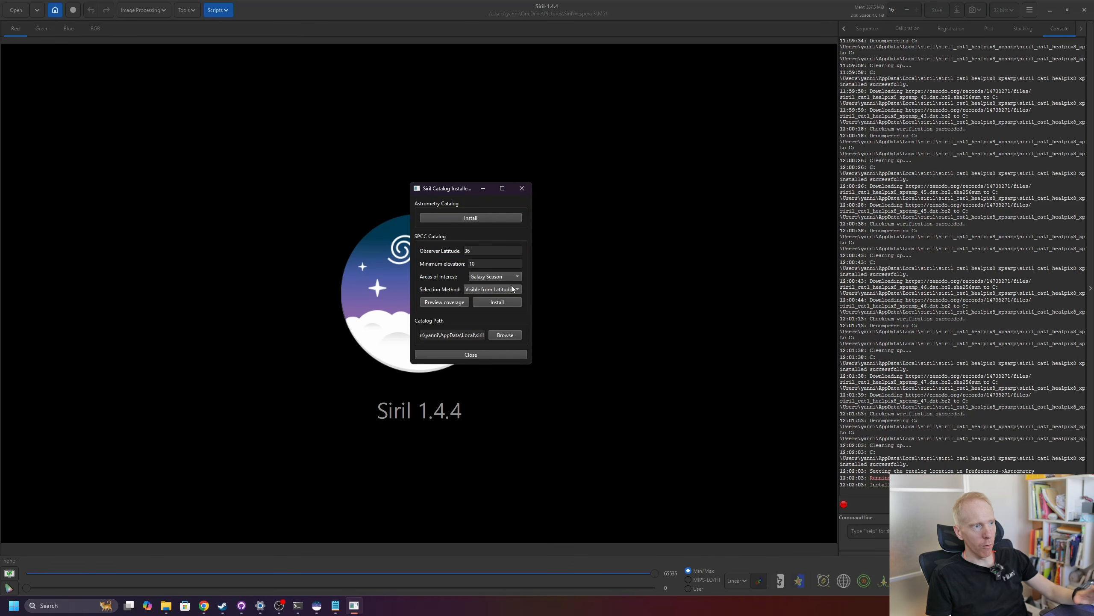
{"action": "left_click", "coordinate": [478, 355]}
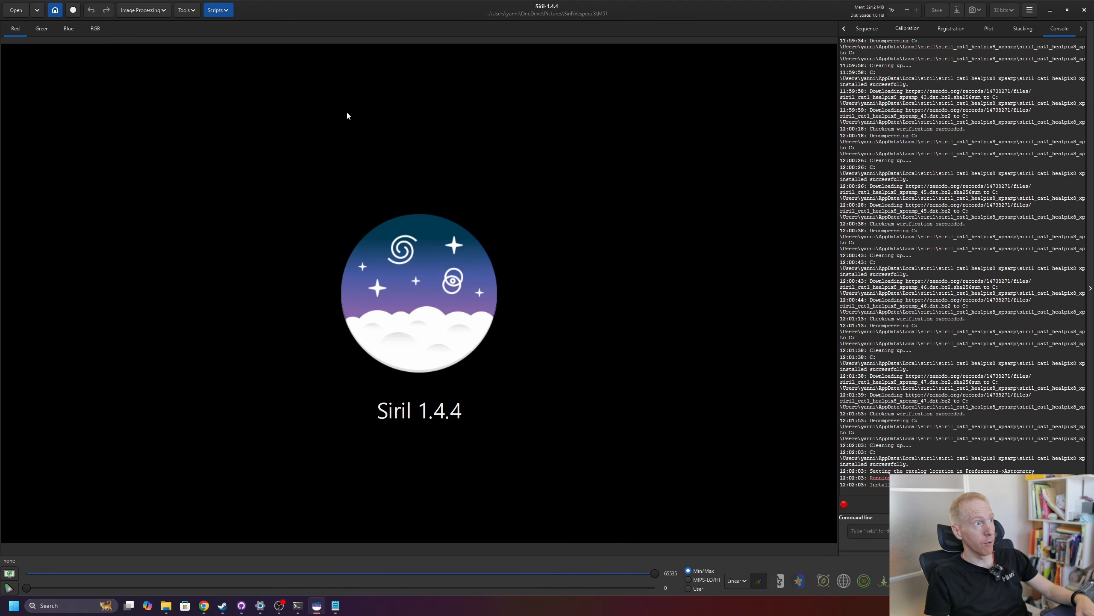
Open the scripts repository preferences, clear the search filter and look through the full list of available scripts.
{"action": "left_click", "coordinate": [220, 12]}
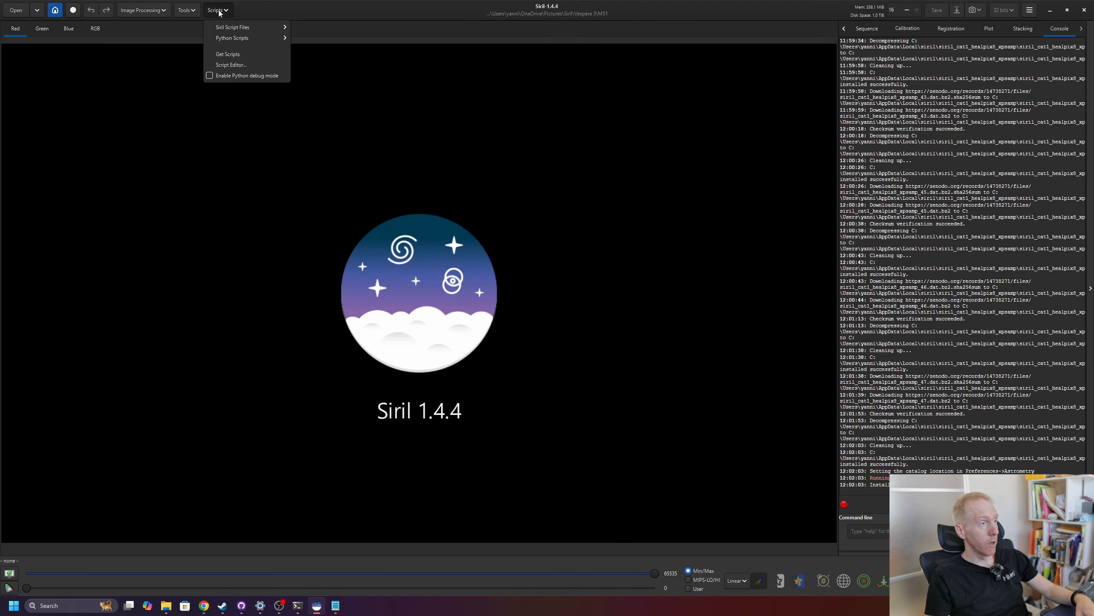
{"action": "left_click", "coordinate": [228, 54]}
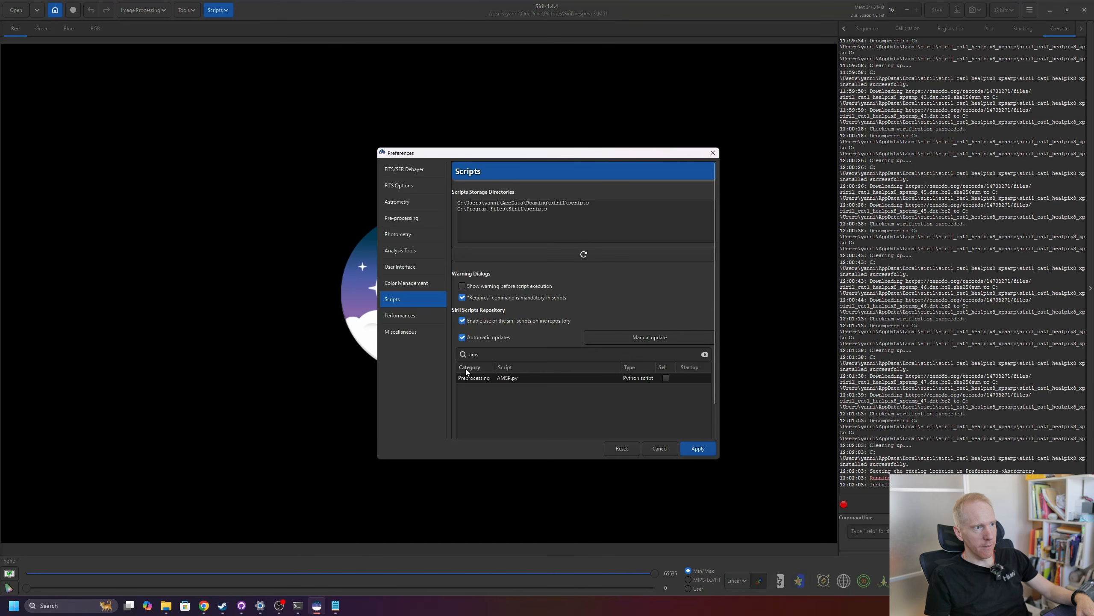
{"action": "left_click", "coordinate": [705, 354]}
{"action": "scroll", "coordinate": [581, 418], "scroll_direction": "down", "scroll_amount": 5}
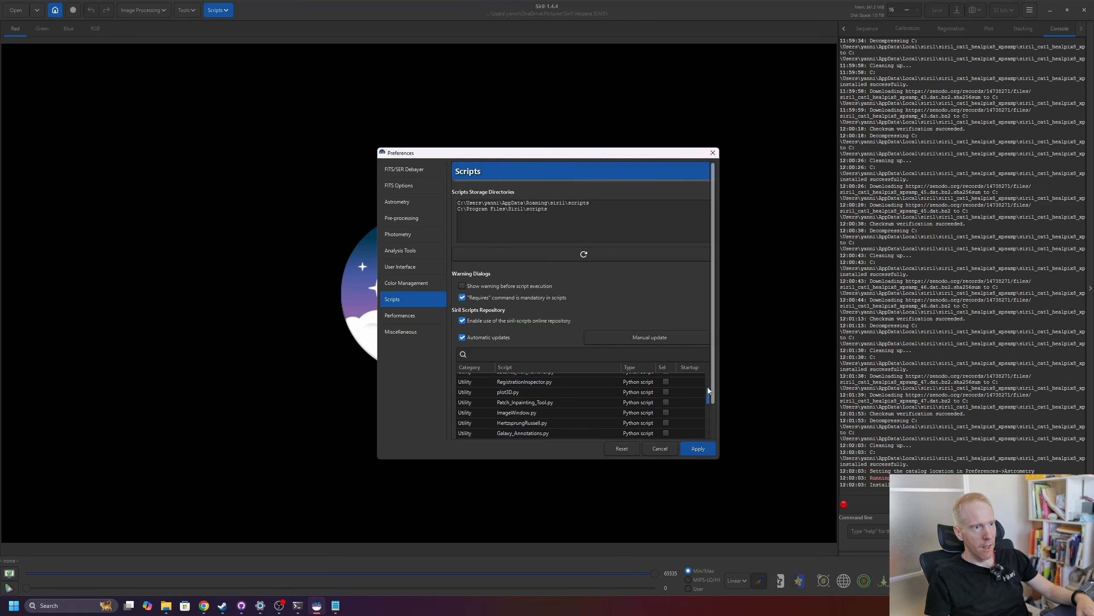
{"action": "left_click_drag", "start_coordinate": [708, 391], "coordinate": [711, 365]}
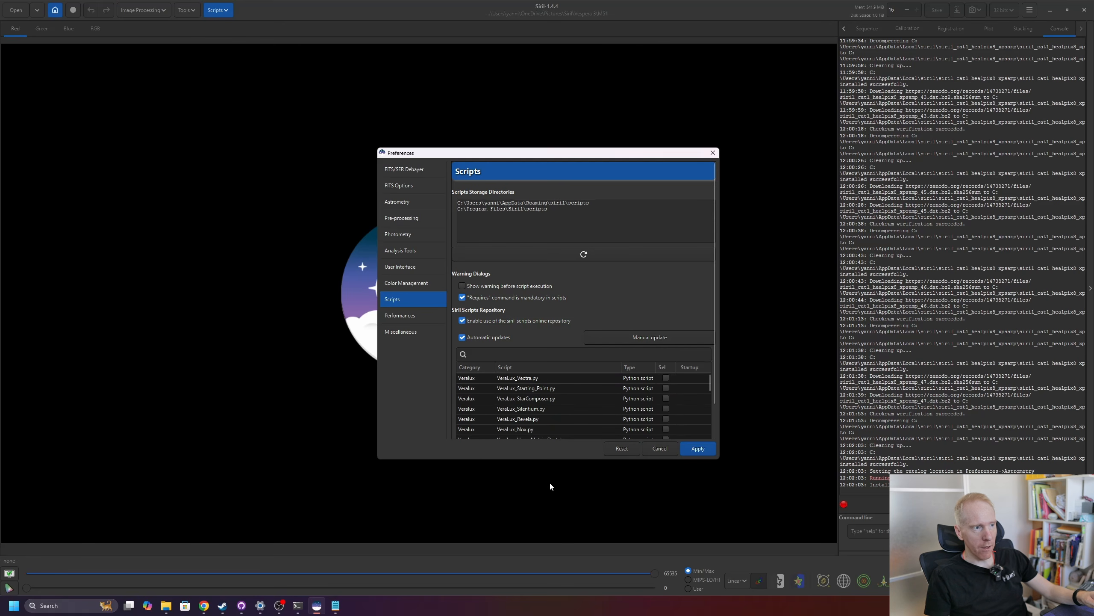
Open the VeraLux_Vectra.py script in the script editor, read its header and overview text, and close the editor.
{"action": "left_click", "coordinate": [521, 377]}
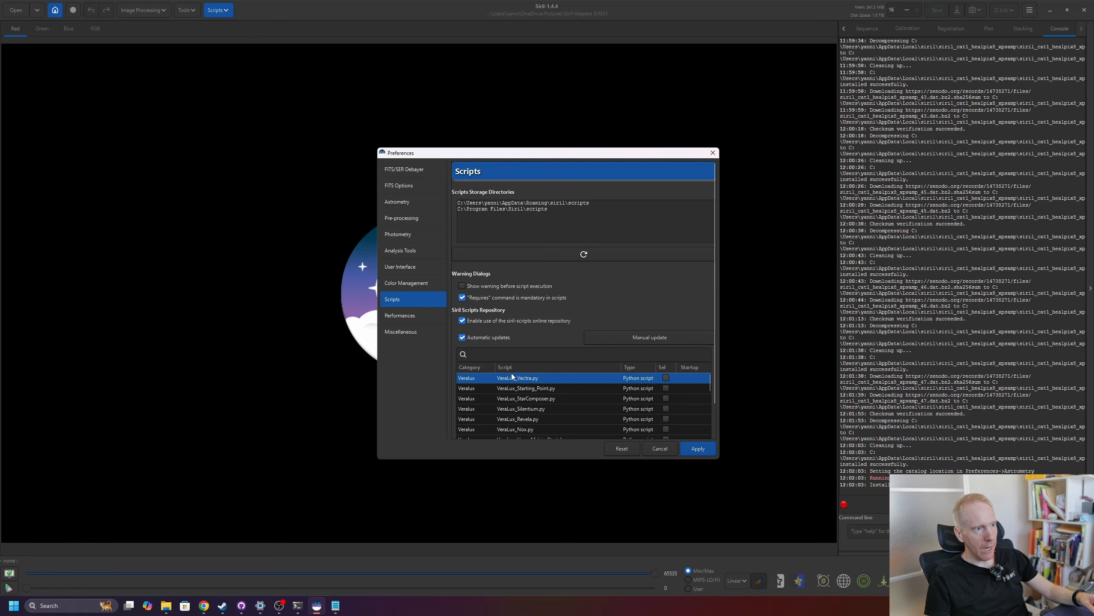
{"action": "double_click", "coordinate": [511, 376]}
{"action": "left_click_drag", "start_coordinate": [244, 163], "coordinate": [87, 66]}
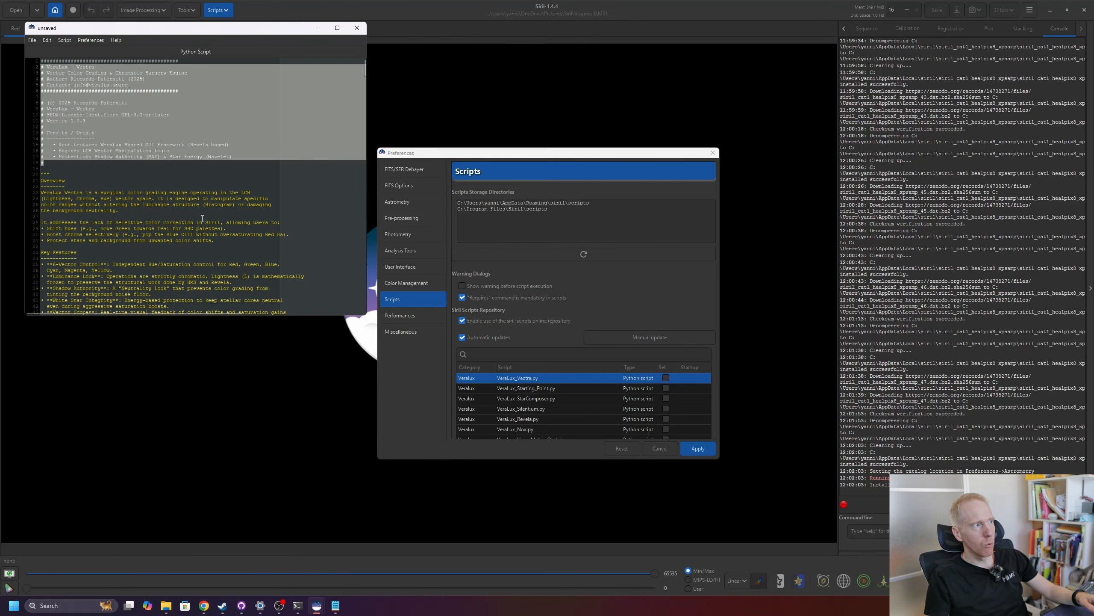
{"action": "left_click_drag", "start_coordinate": [41, 192], "coordinate": [209, 245]}
{"action": "left_click", "coordinate": [118, 192]}
{"action": "left_click_drag", "start_coordinate": [127, 192], "coordinate": [187, 189]}
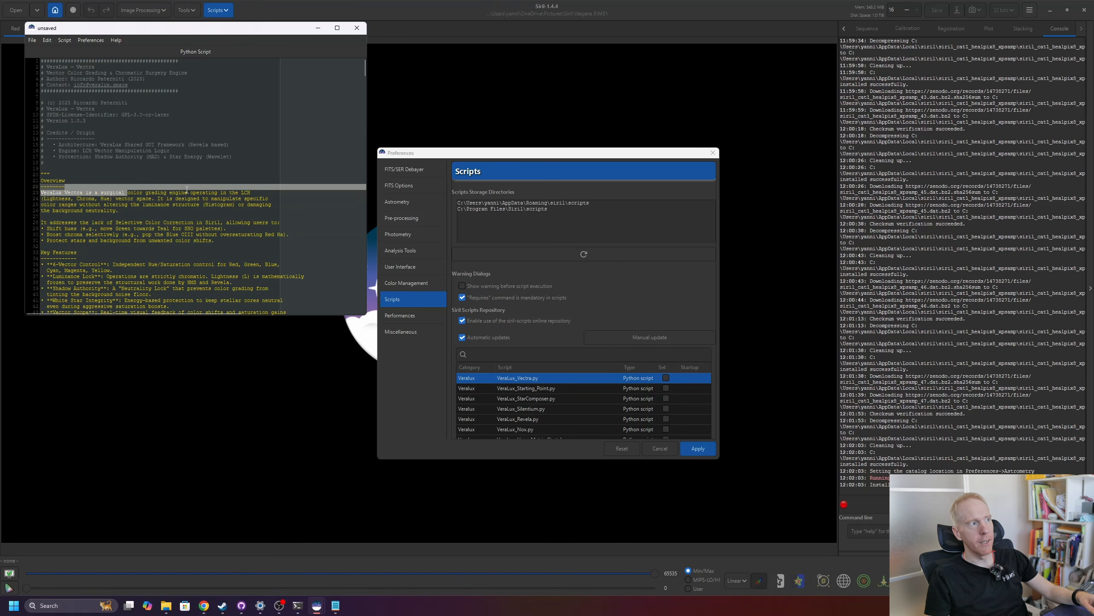
{"action": "left_click", "coordinate": [357, 28]}
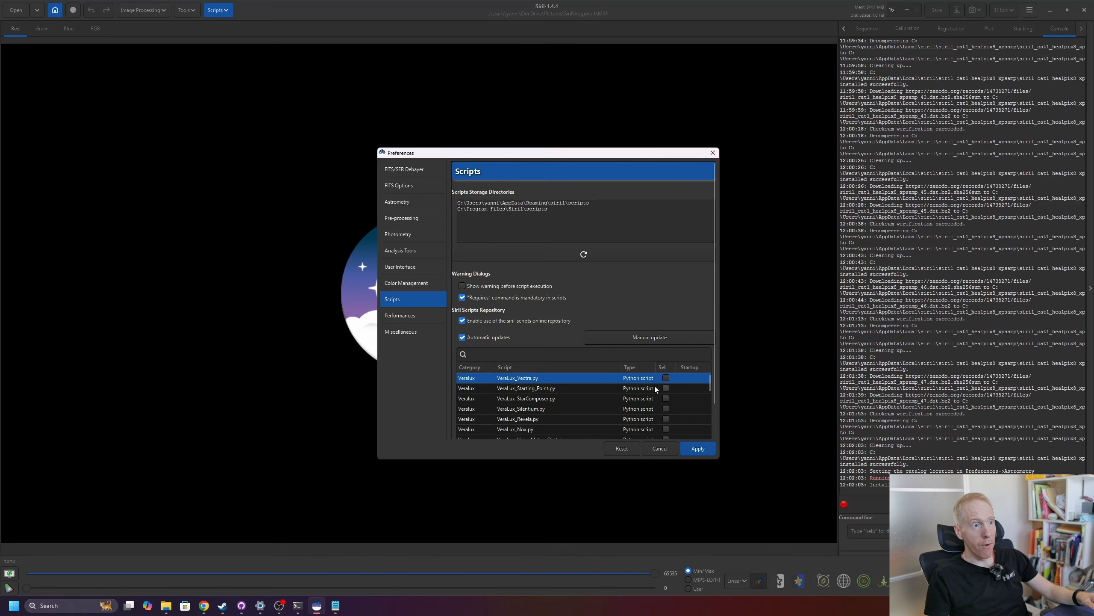
Enable the VeraLux scripts Starting_Point, StarComposer, Silentium, Revela, Nox and HyperMetric_Stretch in the repository list.
{"action": "left_click", "coordinate": [667, 390]}
{"action": "left_click", "coordinate": [667, 399]}
{"action": "left_click", "coordinate": [665, 409]}
{"action": "scroll", "coordinate": [665, 410], "scroll_direction": "down", "scroll_amount": 1}
{"action": "left_click", "coordinate": [666, 406]}
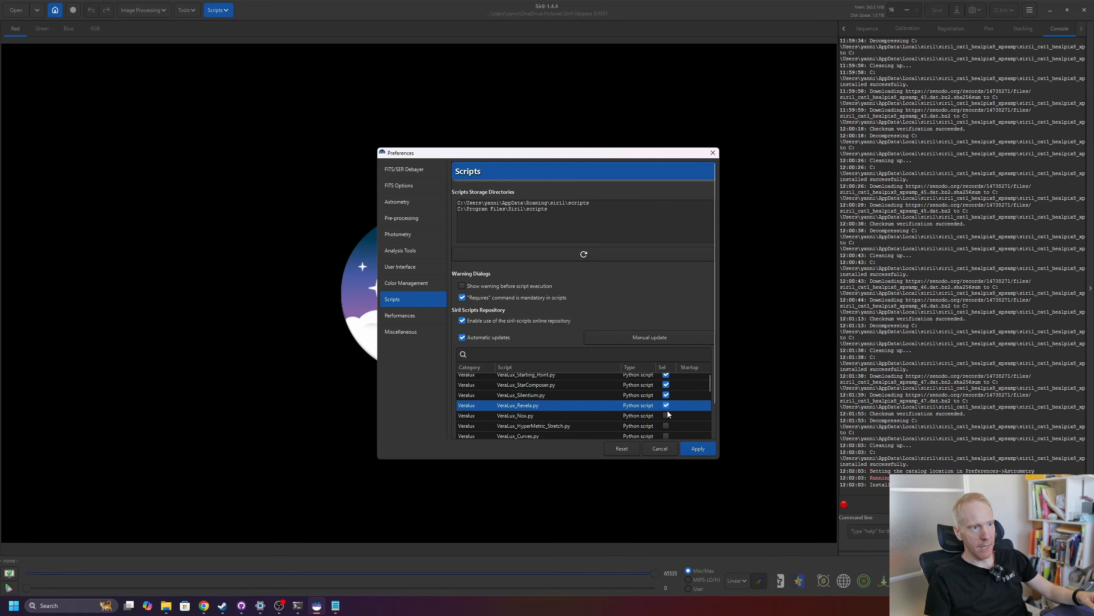
{"action": "left_click", "coordinate": [666, 415]}
{"action": "left_click", "coordinate": [666, 426]}
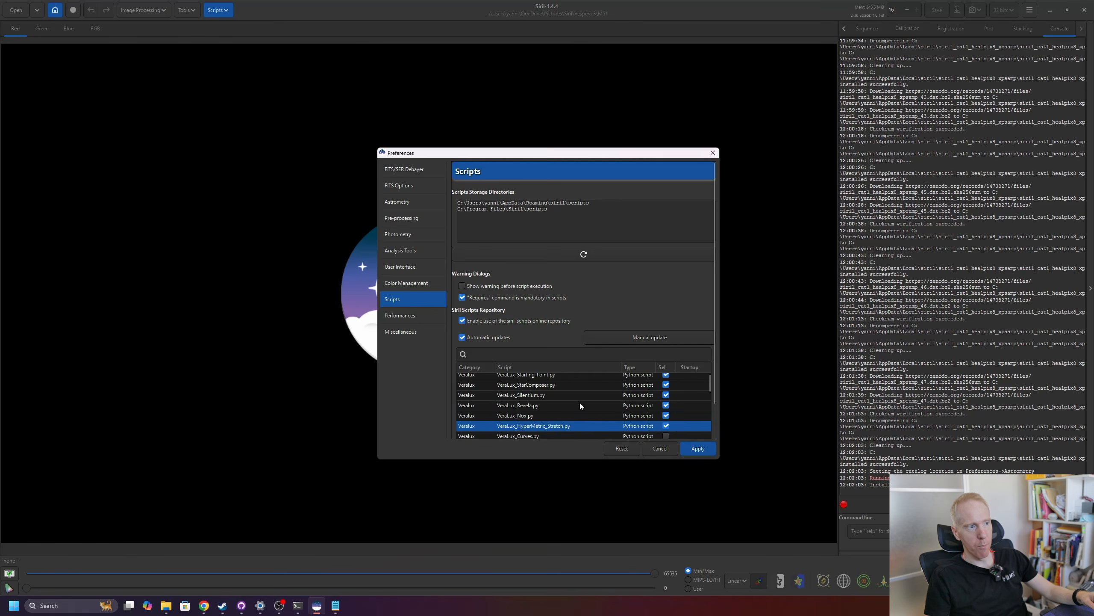
Enable VeraLux_Curves.py, VeraLux_Alchemy.py and the utility script ImageWindow.py.
{"action": "scroll", "coordinate": [580, 406], "scroll_direction": "down", "scroll_amount": 1}
{"action": "left_click", "coordinate": [666, 423]}
{"action": "left_click", "coordinate": [665, 432]}
{"action": "scroll", "coordinate": [635, 412], "scroll_direction": "down", "scroll_amount": 1}
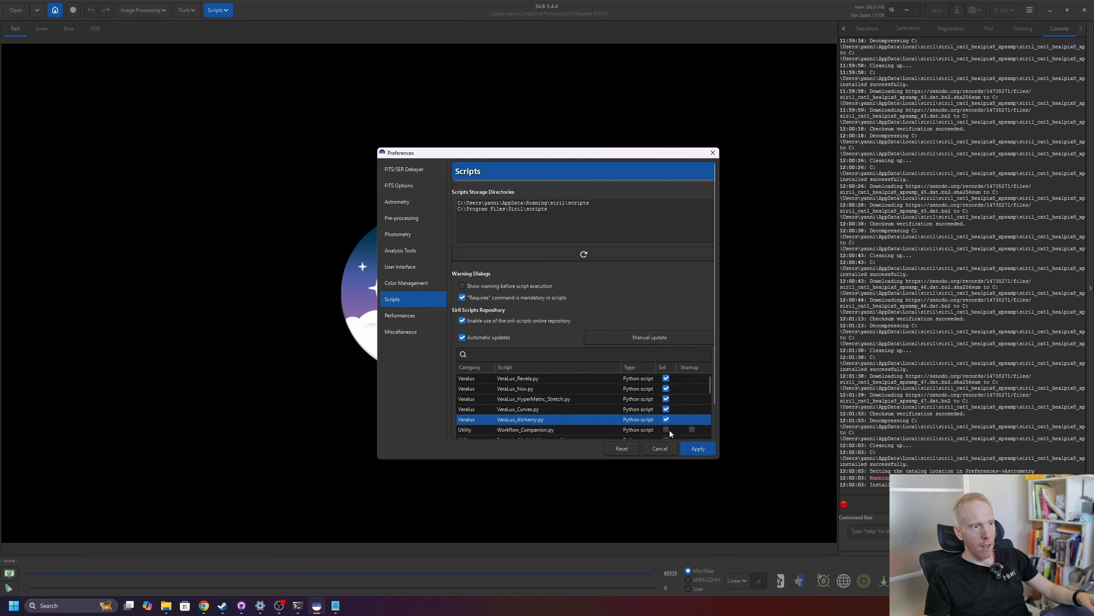
{"action": "scroll", "coordinate": [547, 395], "scroll_direction": "up", "scroll_amount": 2}
{"action": "scroll", "coordinate": [548, 397], "scroll_direction": "down", "scroll_amount": 4}
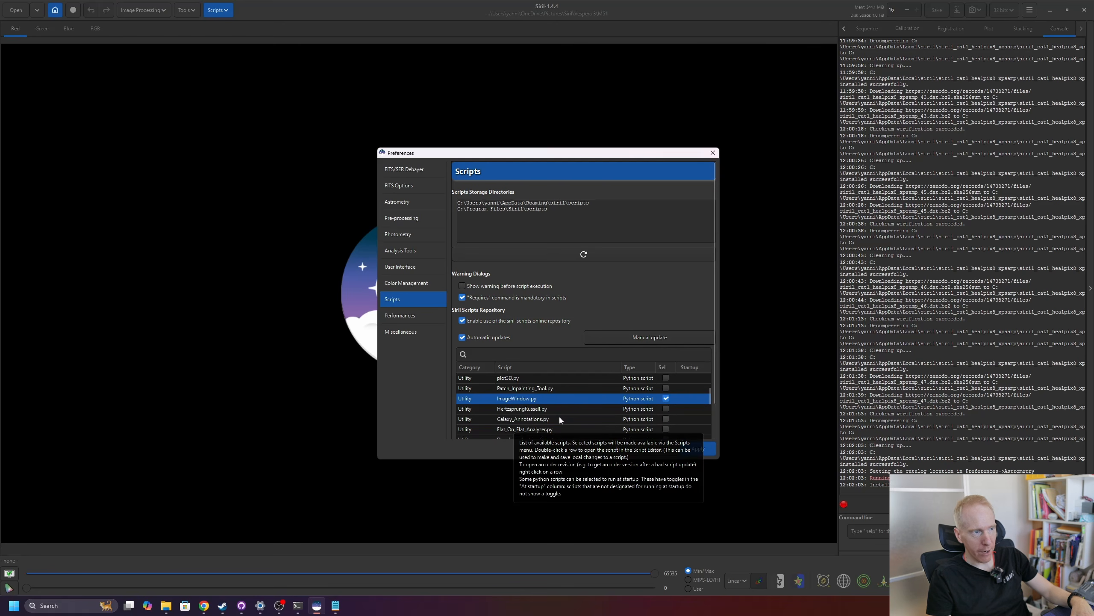
Enable the SyQon scripts Parallax.py and SyQon_Studio.py and the StarNet.py script.
{"action": "scroll", "coordinate": [560, 414], "scroll_direction": "down", "scroll_amount": 1}
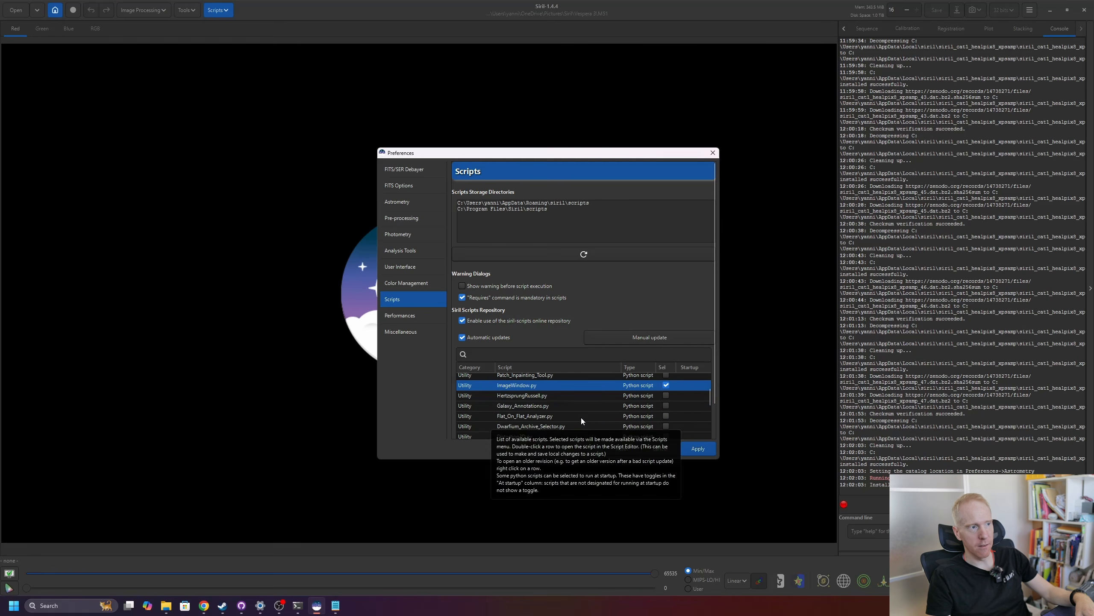
{"action": "scroll", "coordinate": [553, 413], "scroll_direction": "down", "scroll_amount": 5}
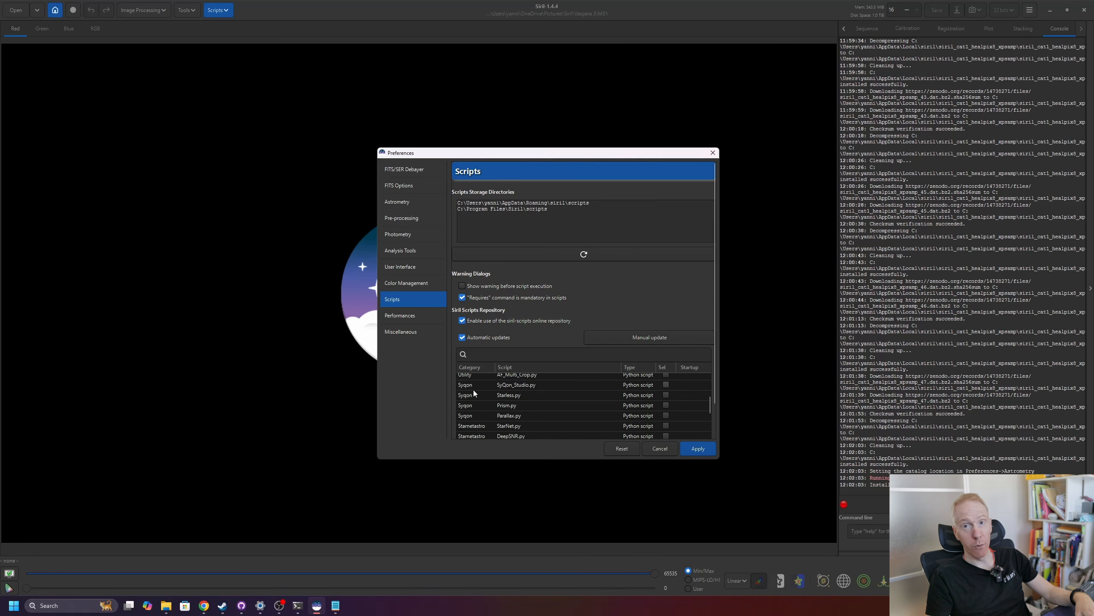
{"action": "left_click", "coordinate": [666, 415]}
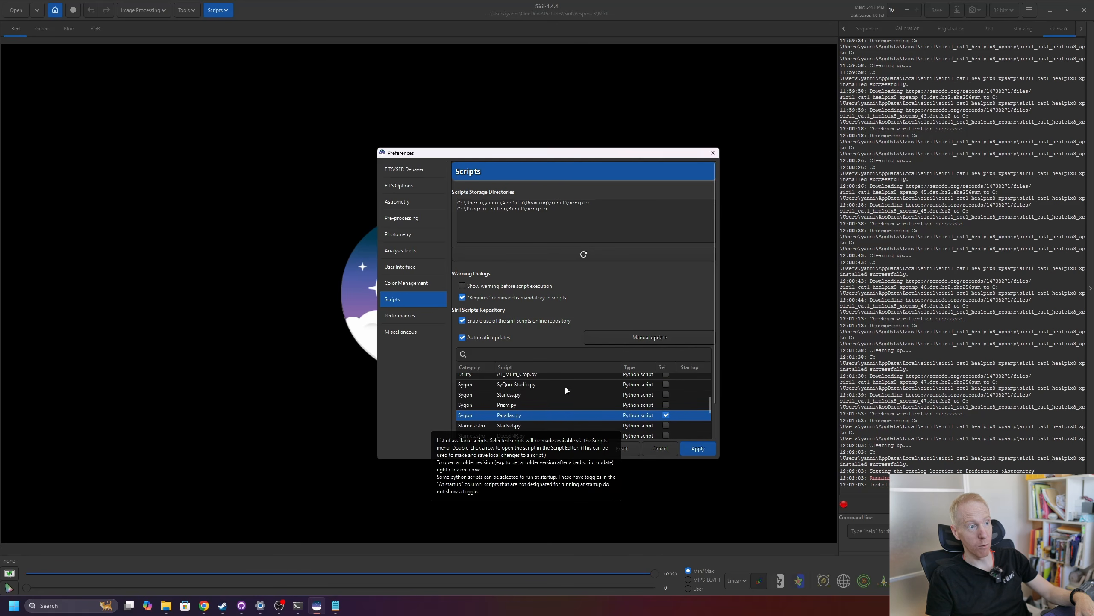
{"action": "left_click", "coordinate": [666, 384]}
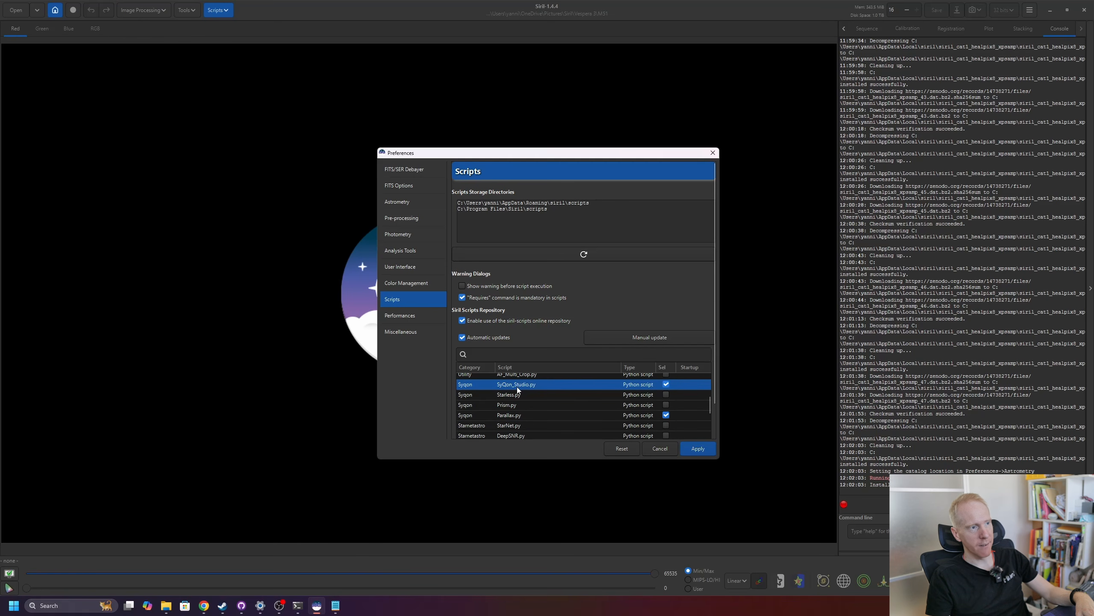
{"action": "left_click", "coordinate": [514, 415]}
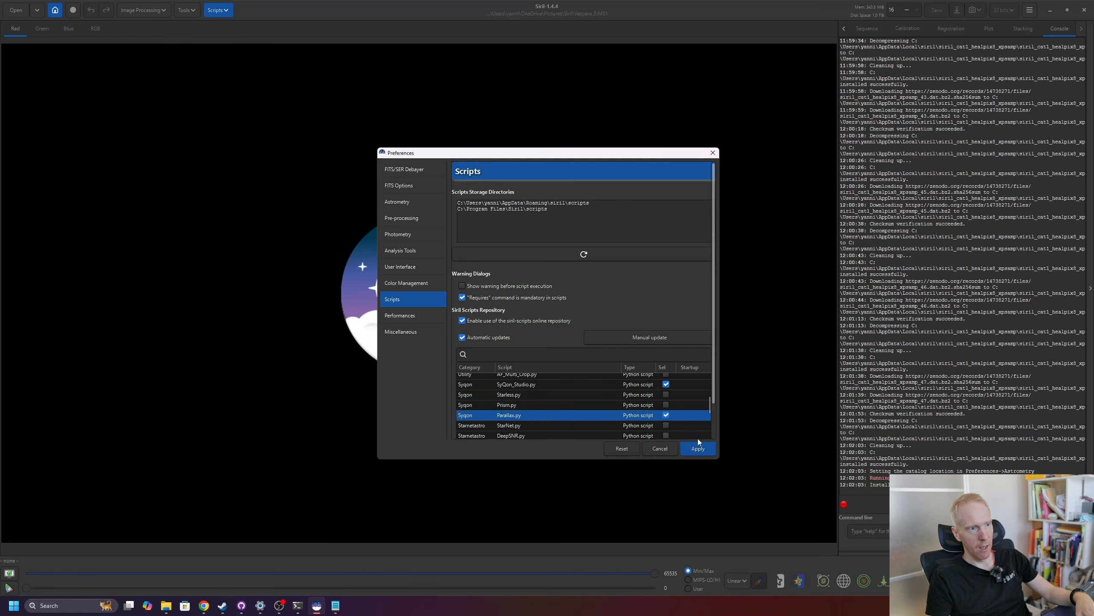
{"action": "left_click", "coordinate": [665, 425]}
Enable the three RC-Astro scripts StarXTerminator.py, NoiseXTerminator.py and BlurXTerminator.py.
{"action": "scroll", "coordinate": [530, 393], "scroll_direction": "down", "scroll_amount": 1}
{"action": "scroll", "coordinate": [576, 402], "scroll_direction": "down", "scroll_amount": 2}
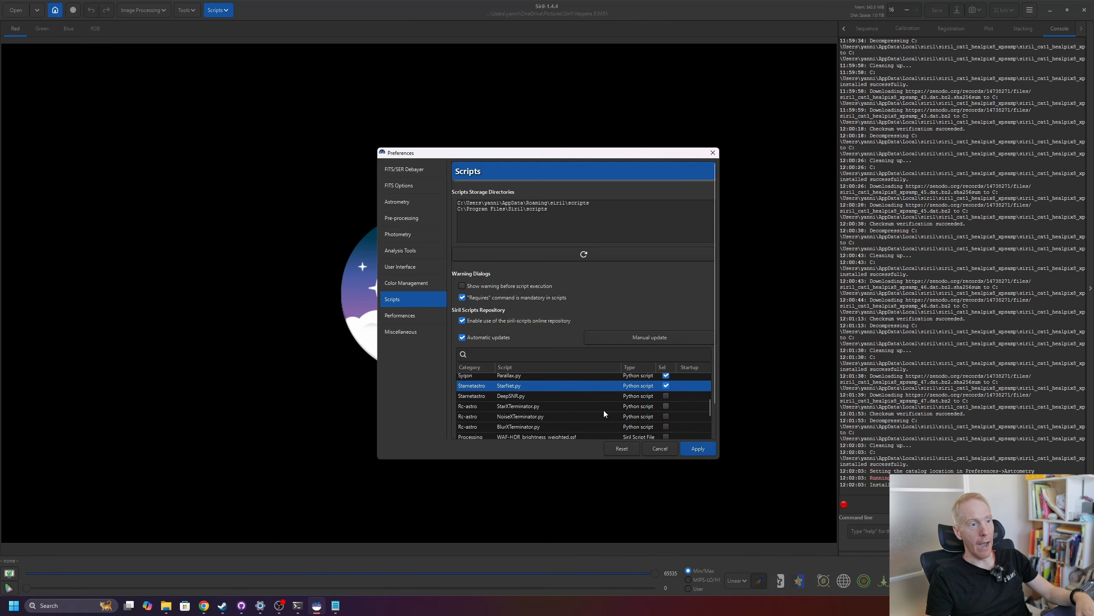
{"action": "left_click", "coordinate": [666, 406]}
{"action": "left_click", "coordinate": [666, 416]}
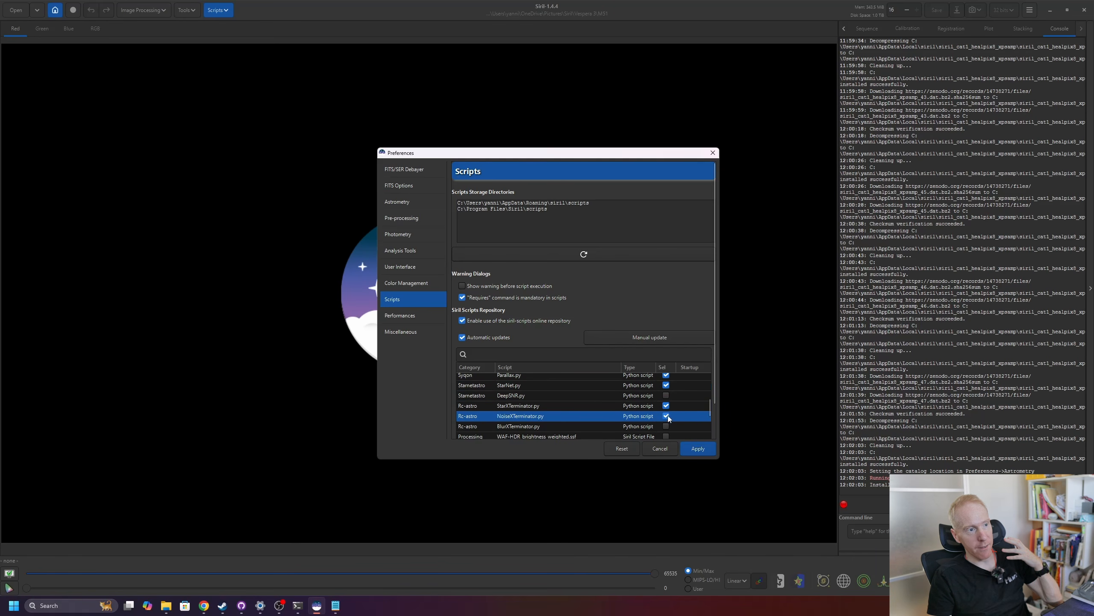
{"action": "left_click", "coordinate": [666, 426]}
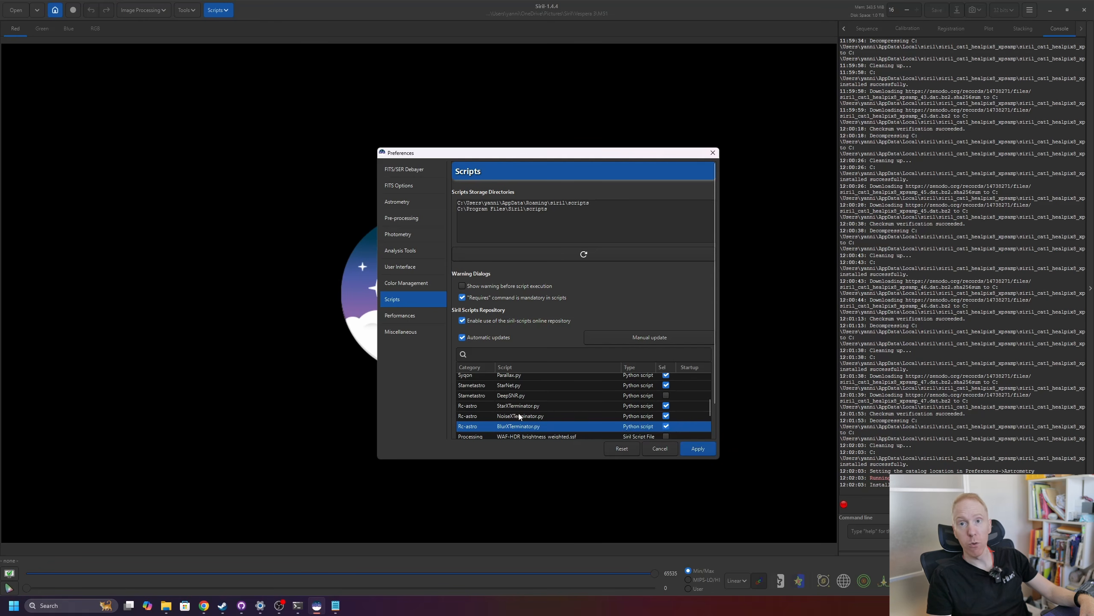
Enable the processing scripts Statistical_Stretch.py and NarrowbandNormalization.py.
{"action": "scroll", "coordinate": [514, 407], "scroll_direction": "down", "scroll_amount": 1}
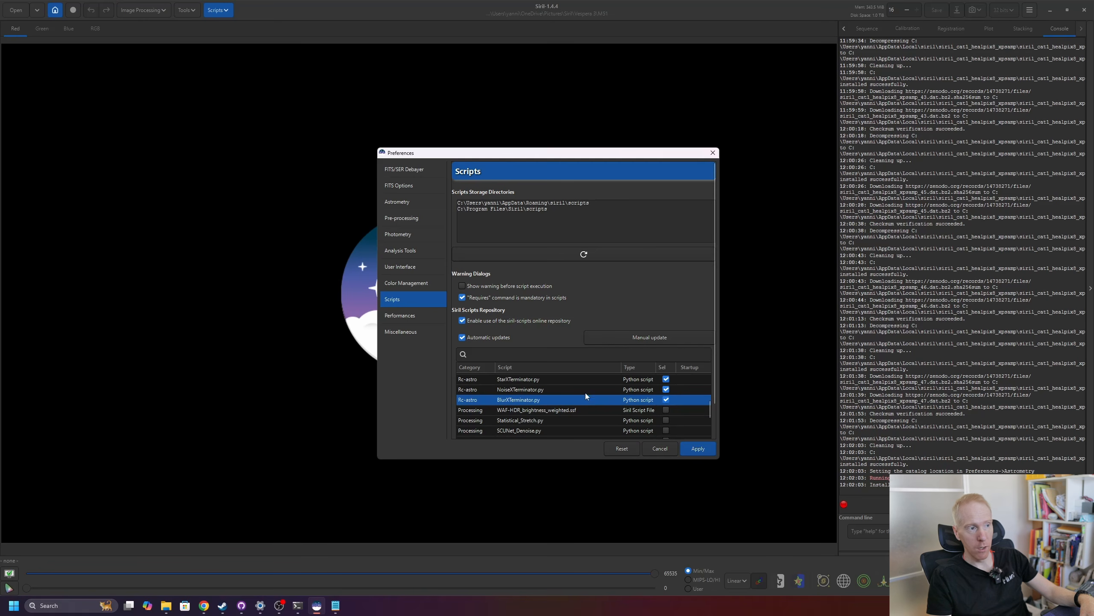
{"action": "left_click", "coordinate": [666, 420]}
{"action": "scroll", "coordinate": [571, 411], "scroll_direction": "down", "scroll_amount": 1}
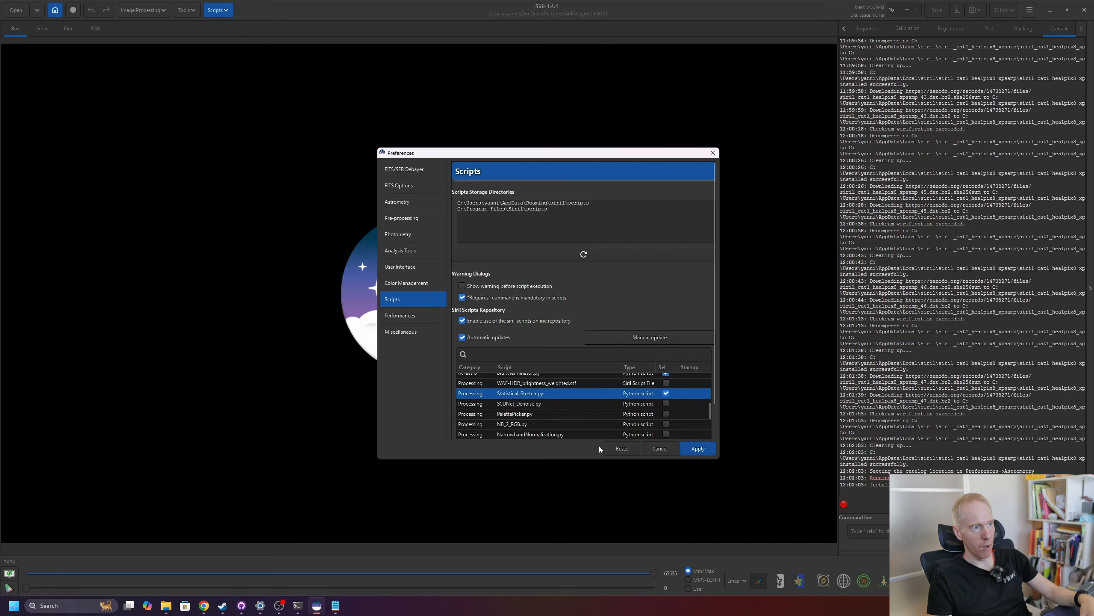
{"action": "scroll", "coordinate": [585, 417], "scroll_direction": "down", "scroll_amount": 1}
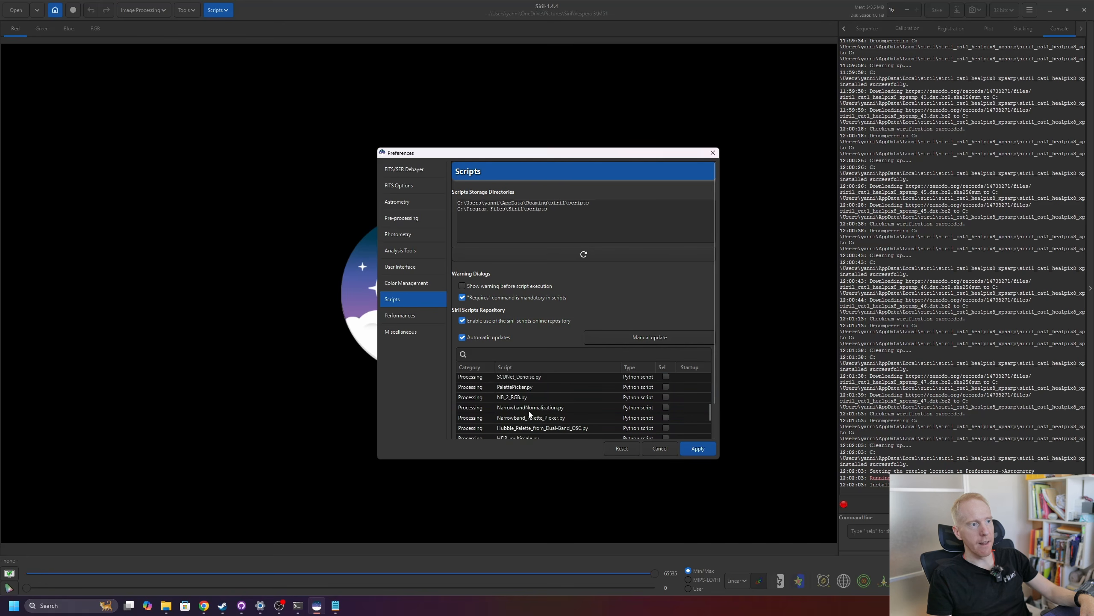
{"action": "left_click", "coordinate": [515, 407]}
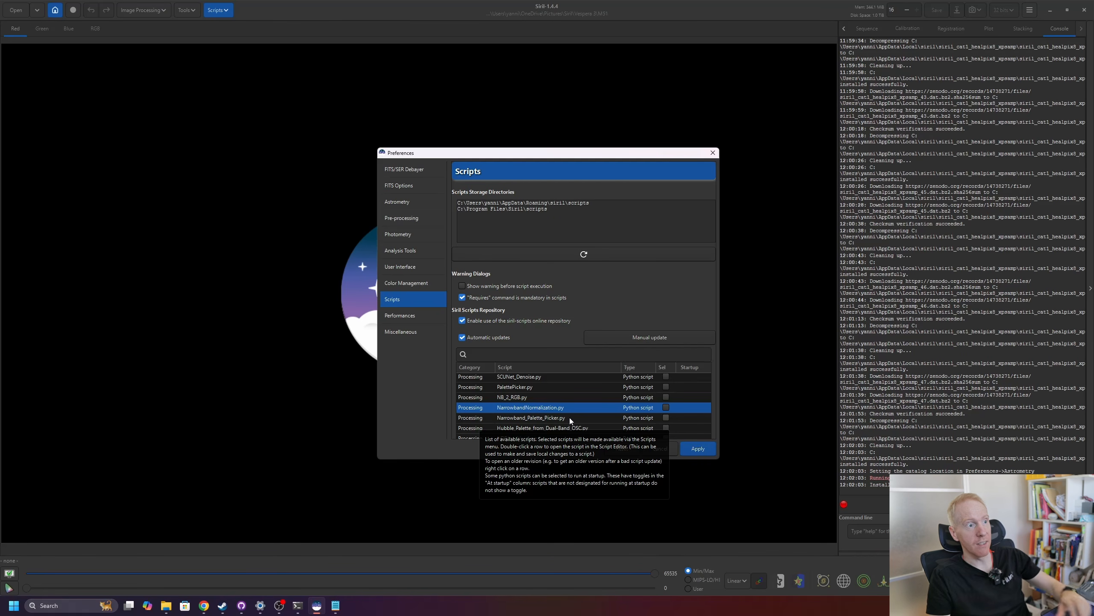
{"action": "left_click", "coordinate": [666, 408]}
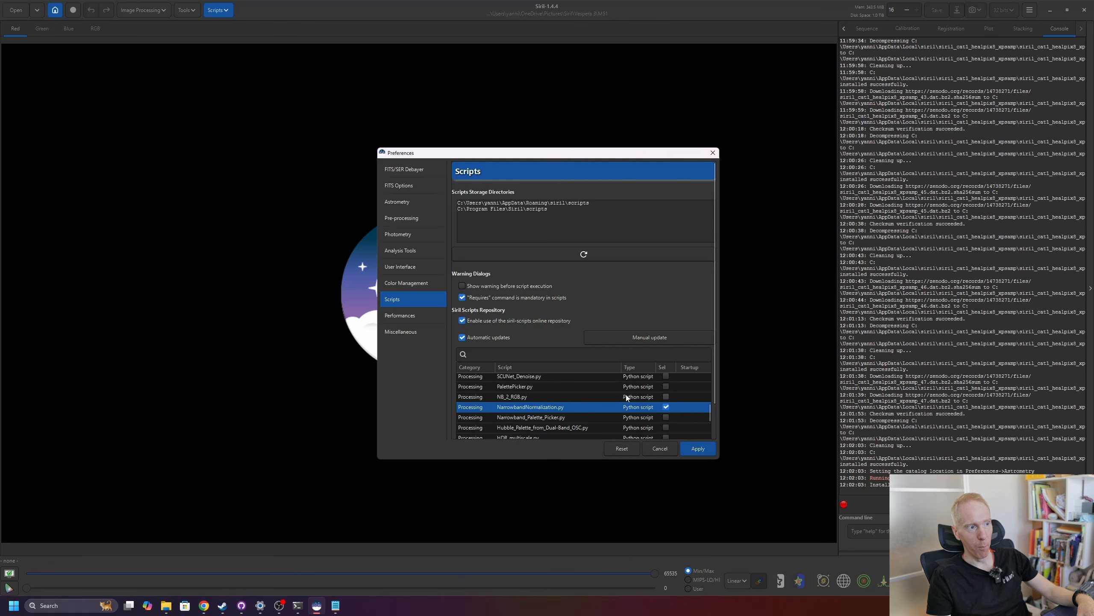
Enable the processing scripts HDR_multiscale.py and GraXpert-AI.py.
{"action": "scroll", "coordinate": [597, 416], "scroll_direction": "down", "scroll_amount": 3}
{"action": "left_click", "coordinate": [666, 411]}
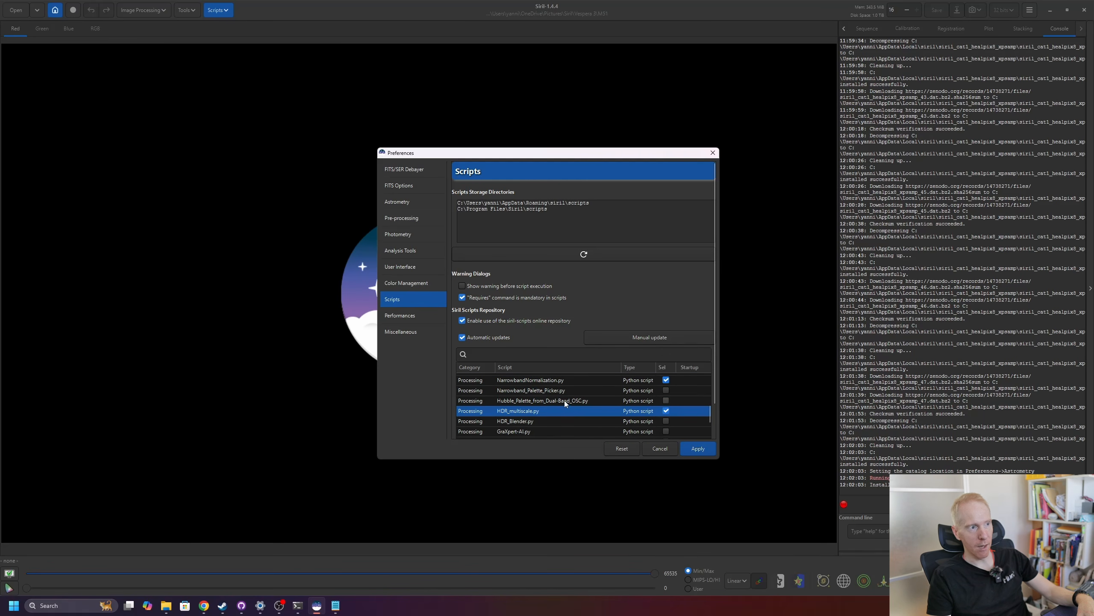
{"action": "scroll", "coordinate": [564, 401], "scroll_direction": "down", "scroll_amount": 1}
{"action": "left_click", "coordinate": [666, 418]}
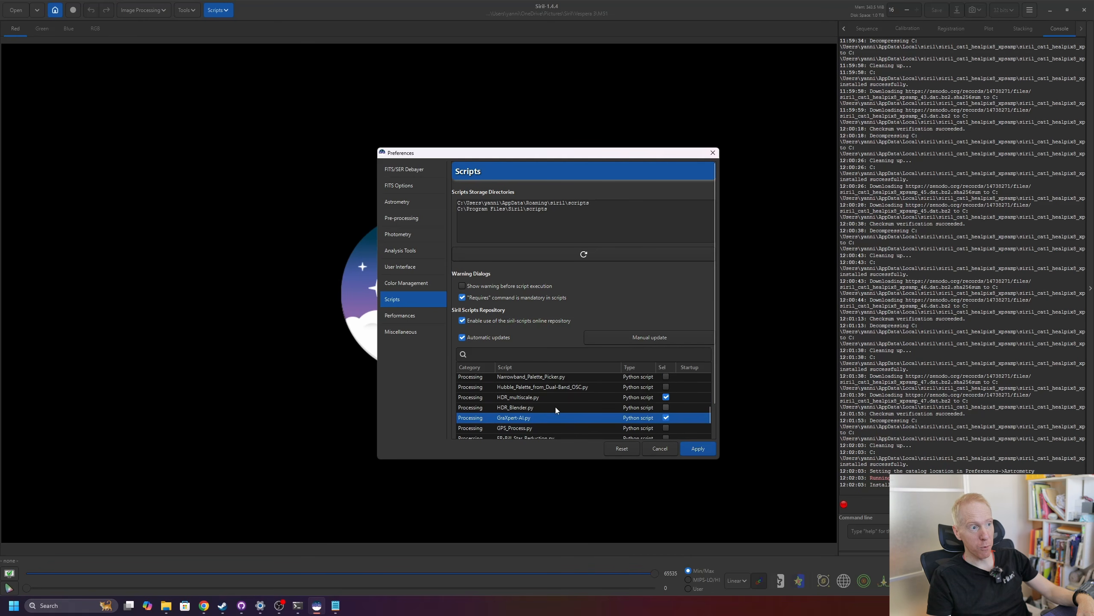
Enable the star reduction scripts ER-Bill_Star_Reduction.py and DSA-Star_Reduction.py, plus DBXtract.py.
{"action": "scroll", "coordinate": [603, 406], "scroll_direction": "down", "scroll_amount": 2}
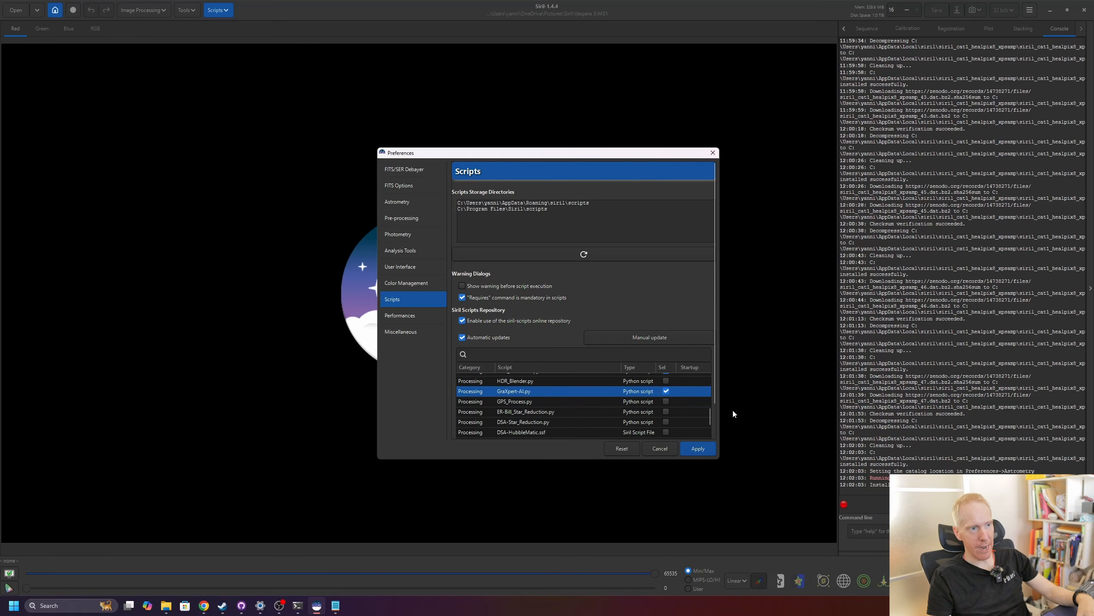
{"action": "left_click", "coordinate": [666, 411]}
{"action": "left_click", "coordinate": [666, 422]}
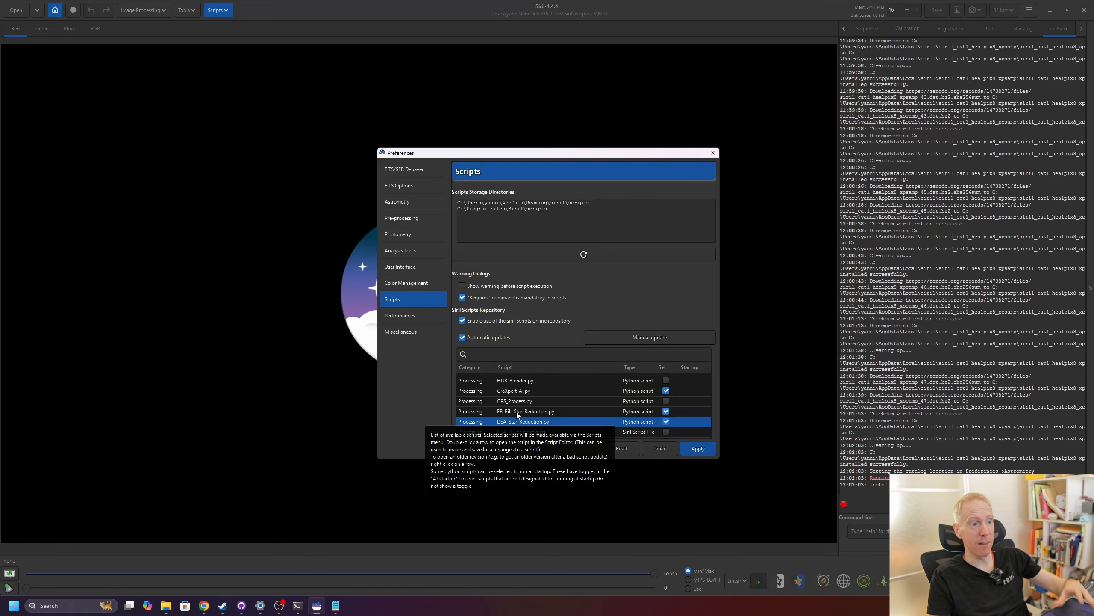
{"action": "scroll", "coordinate": [548, 404], "scroll_direction": "down", "scroll_amount": 1}
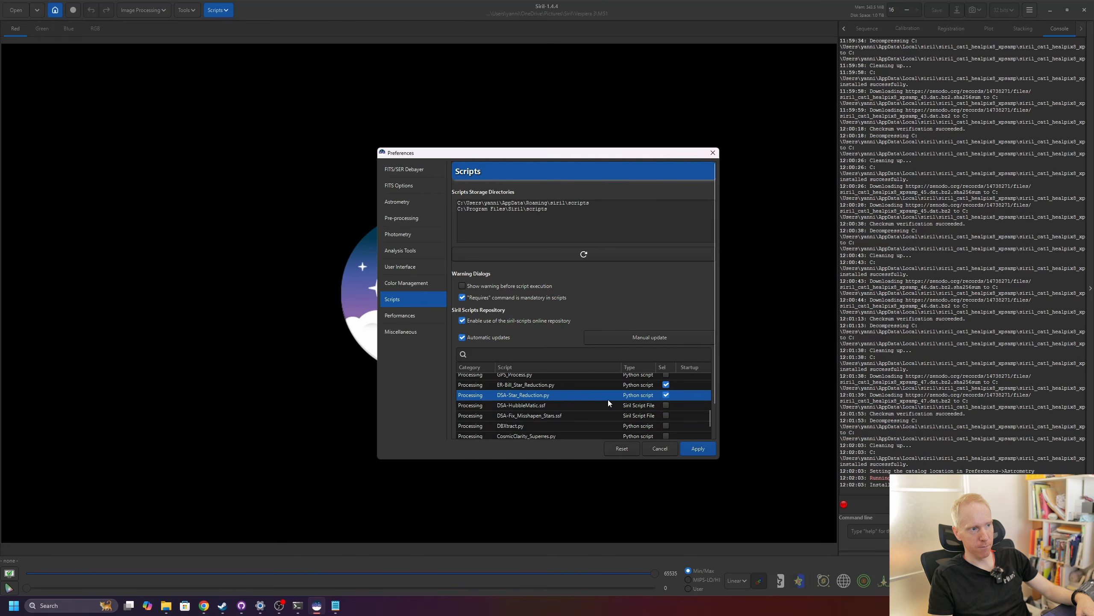
{"action": "scroll", "coordinate": [605, 403], "scroll_direction": "down", "scroll_amount": 1}
{"action": "left_click", "coordinate": [665, 412]}
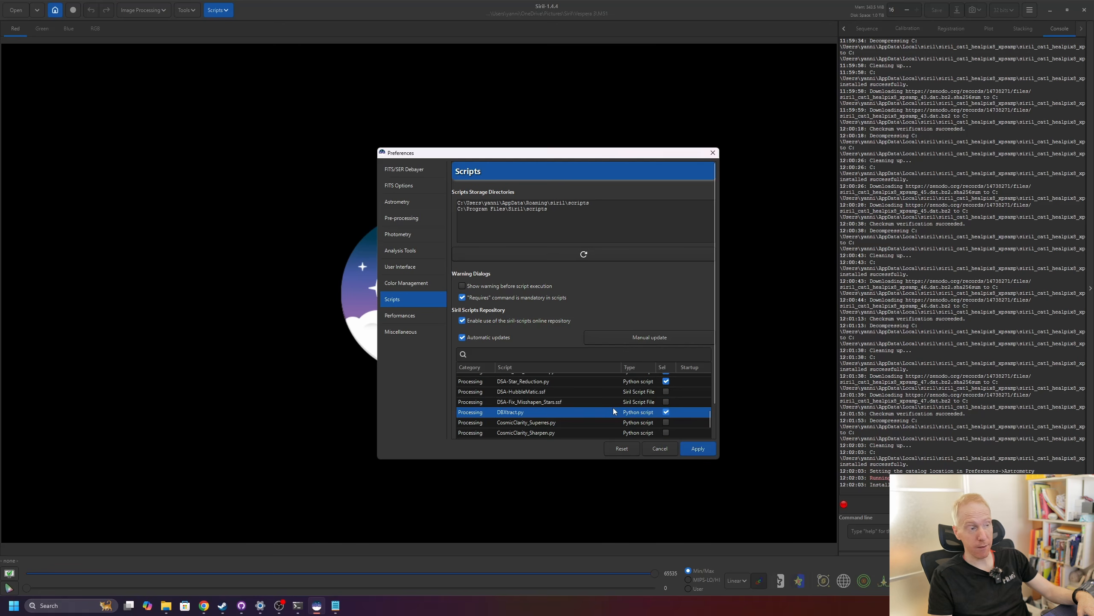
Enable CosmicClarity_Native.py and the background scripts AutoGradientRemoval.py and AutoBGE.py.
{"action": "scroll", "coordinate": [612, 408], "scroll_direction": "down", "scroll_amount": 2}
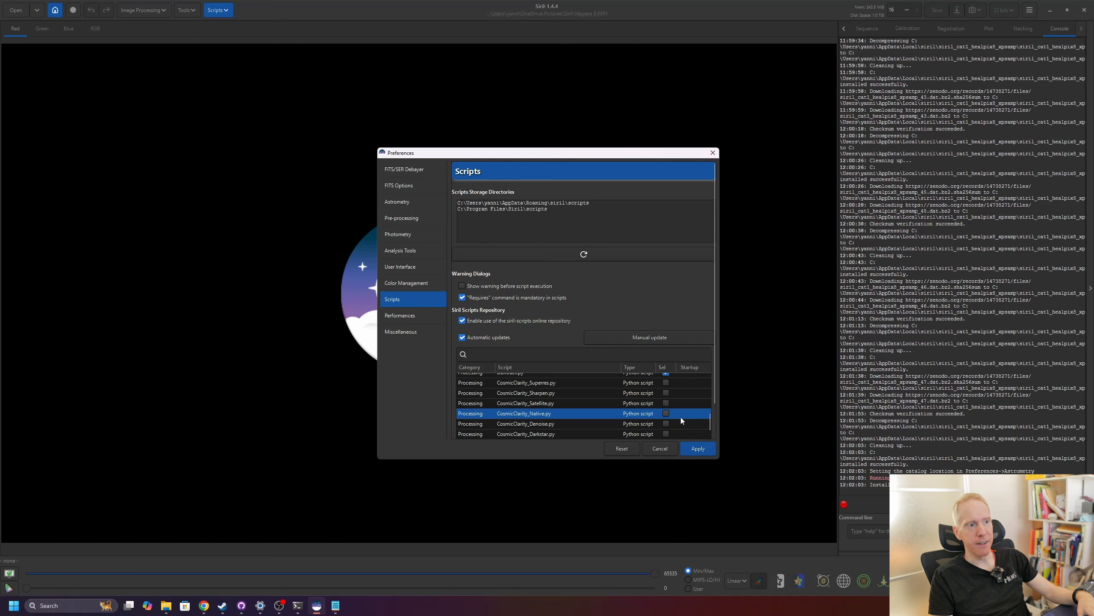
{"action": "left_click", "coordinate": [666, 413]}
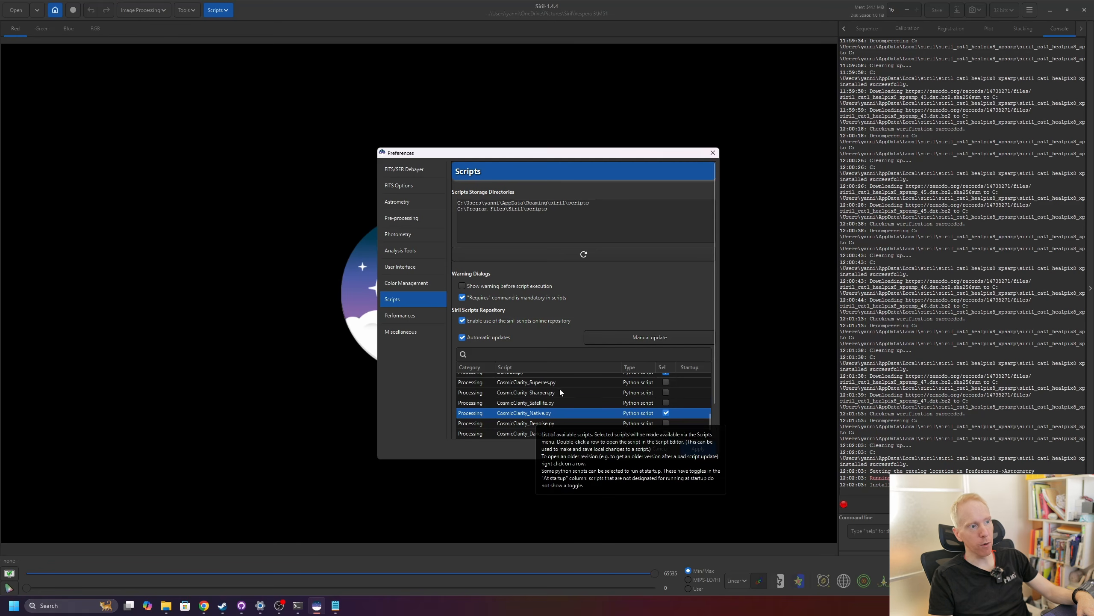
{"action": "scroll", "coordinate": [560, 392], "scroll_direction": "down", "scroll_amount": 3}
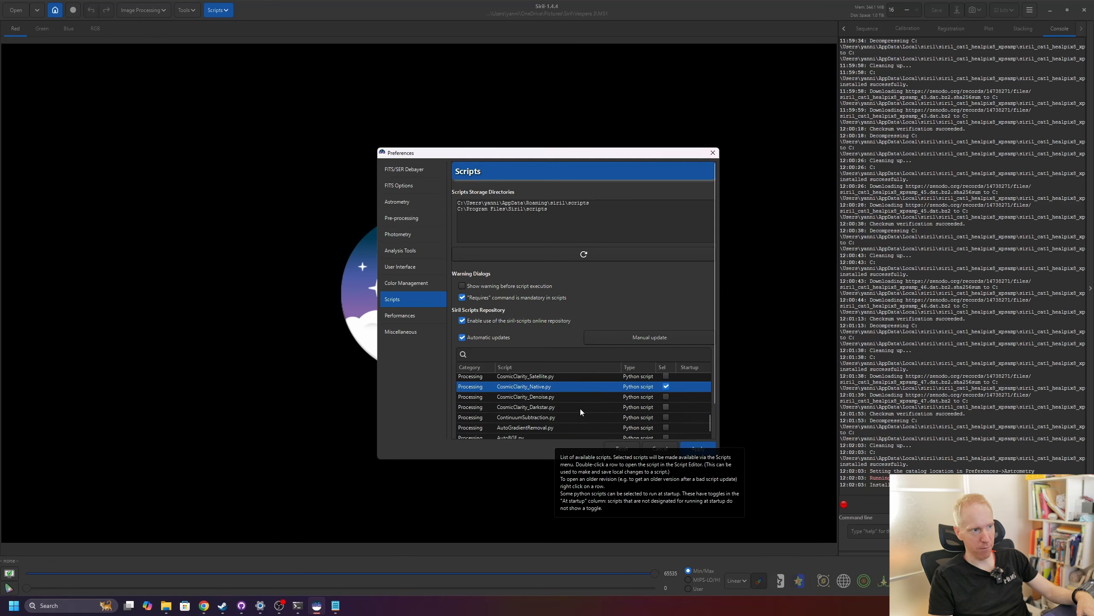
{"action": "left_click", "coordinate": [666, 414]}
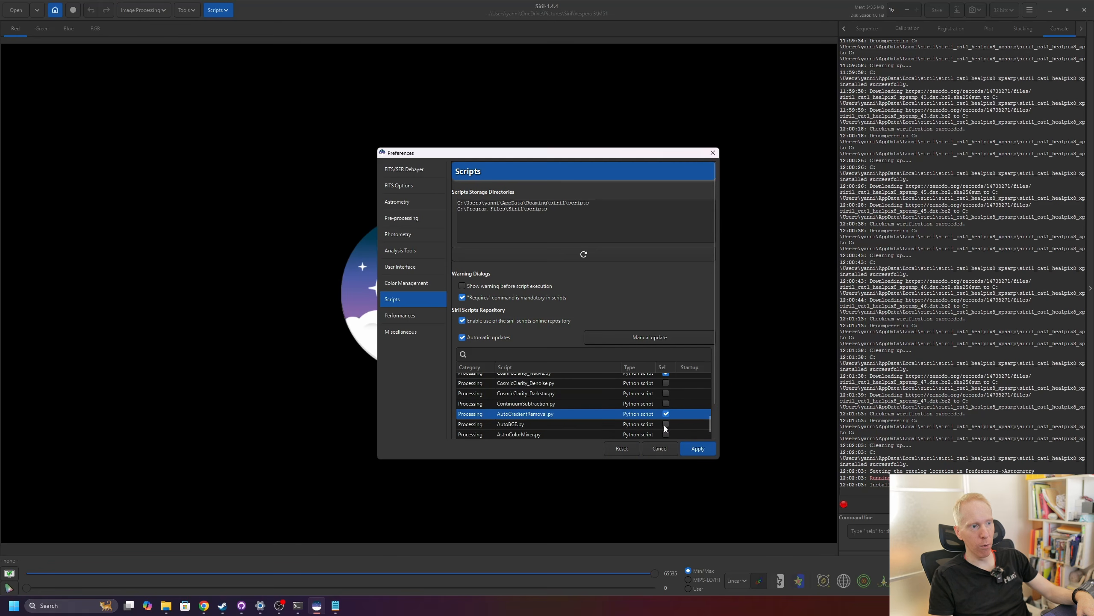
{"action": "left_click", "coordinate": [666, 424]}
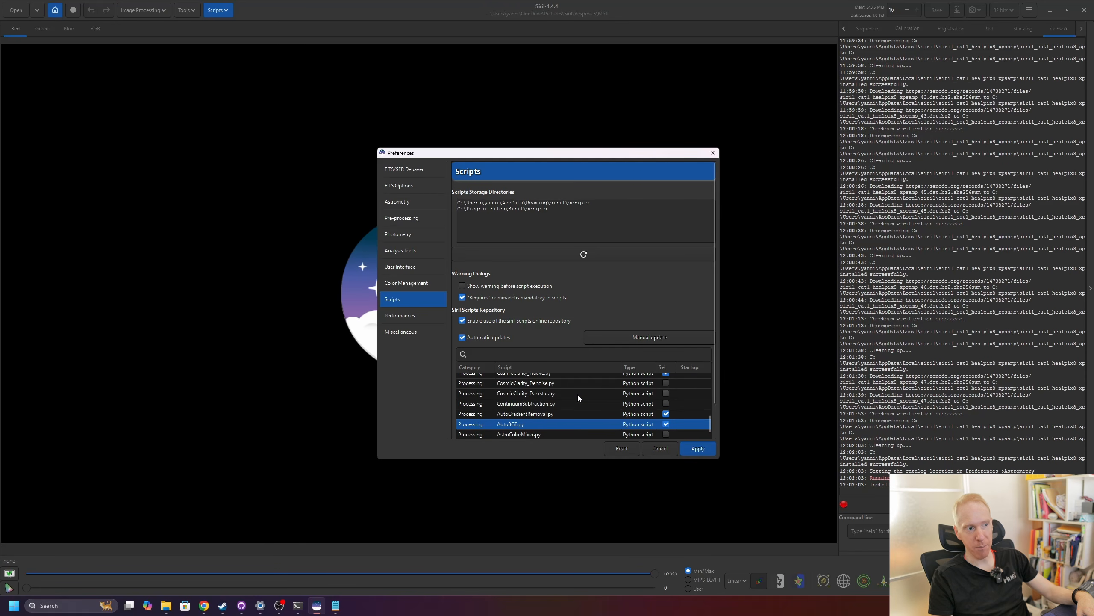
Enable the processing script AstroColorMixer.py in the repository list.
{"action": "scroll", "coordinate": [602, 402], "scroll_direction": "down", "scroll_amount": 2}
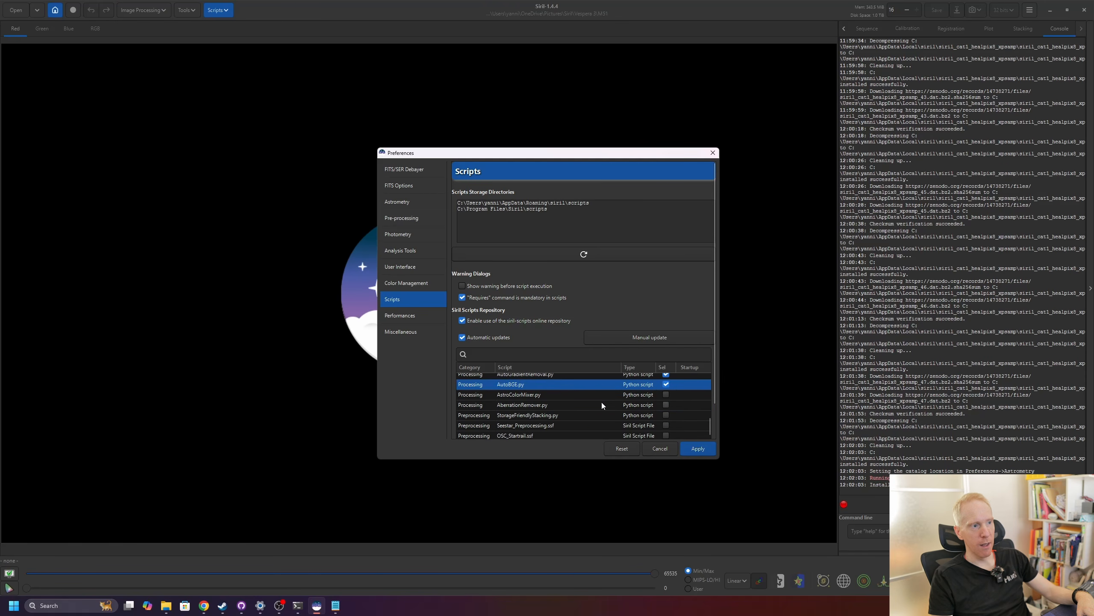
{"action": "left_click", "coordinate": [513, 399]}
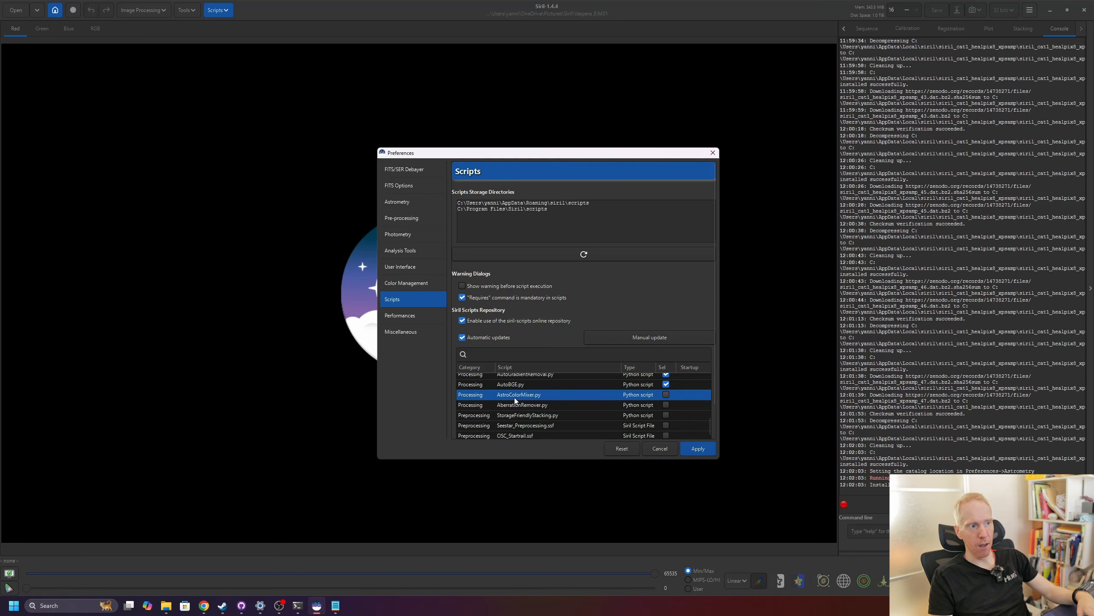
{"action": "left_click", "coordinate": [666, 395]}
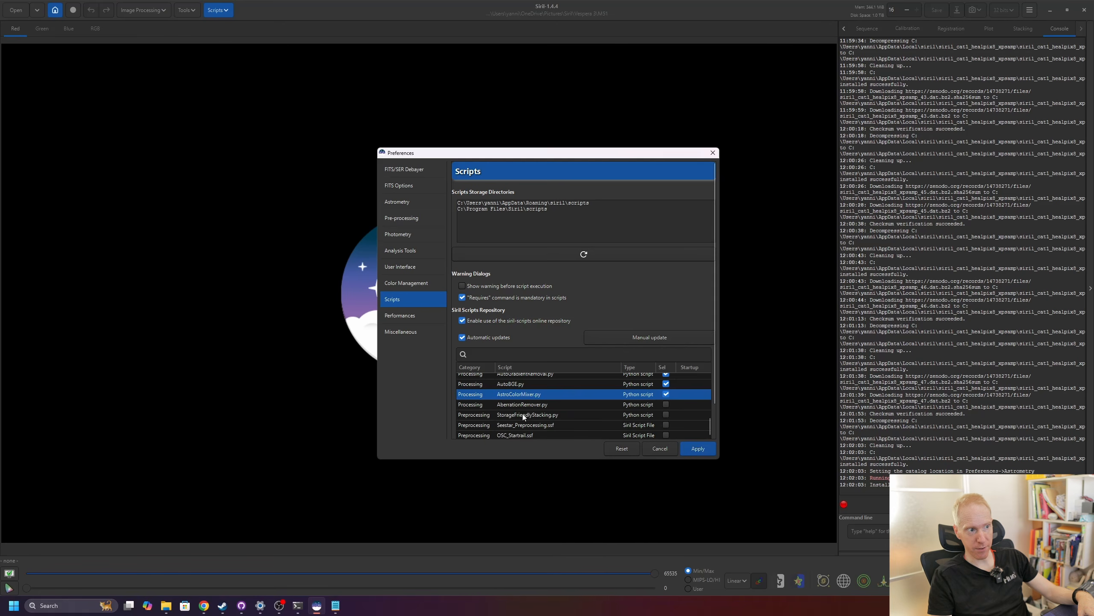
Enable the processing script AberrationRemover.py in the repository list.
{"action": "left_click", "coordinate": [666, 405]}
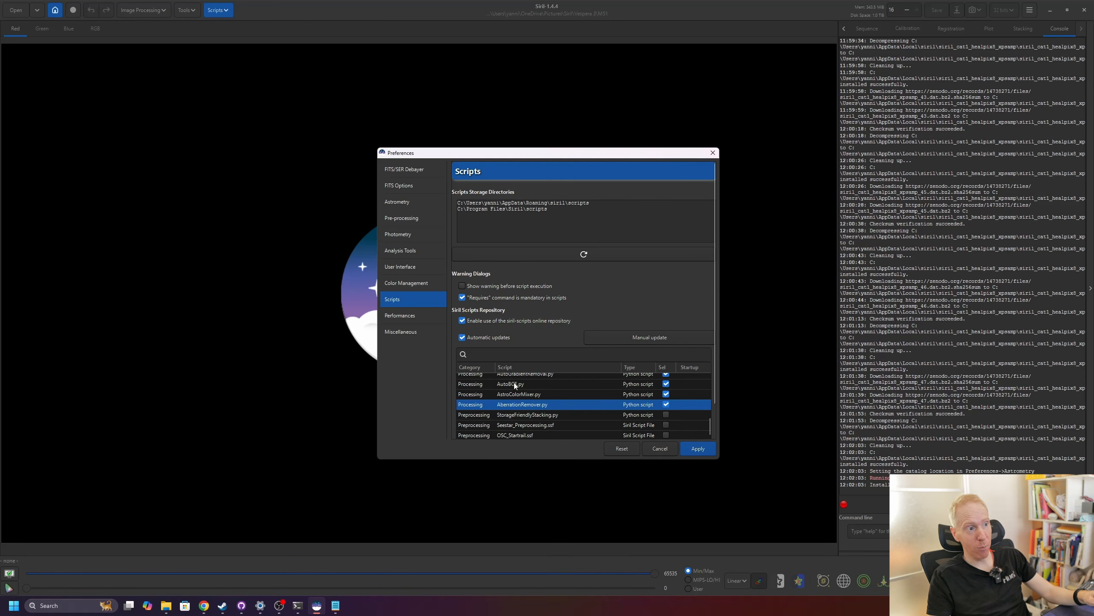
{"action": "scroll", "coordinate": [529, 404], "scroll_direction": "down", "scroll_amount": 2}
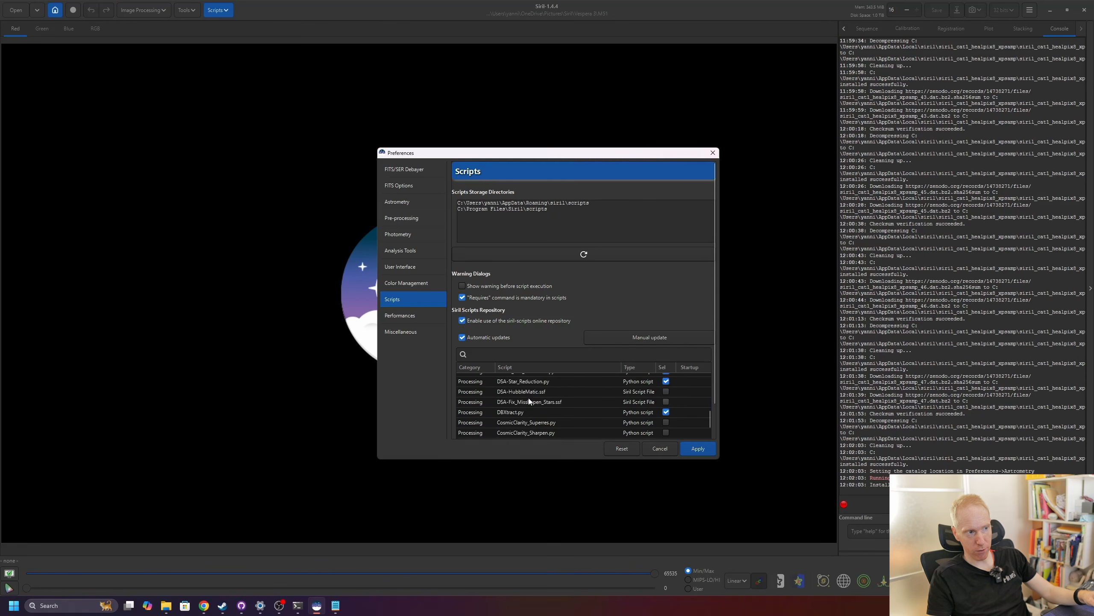
{"action": "scroll", "coordinate": [528, 401], "scroll_direction": "up", "scroll_amount": 2}
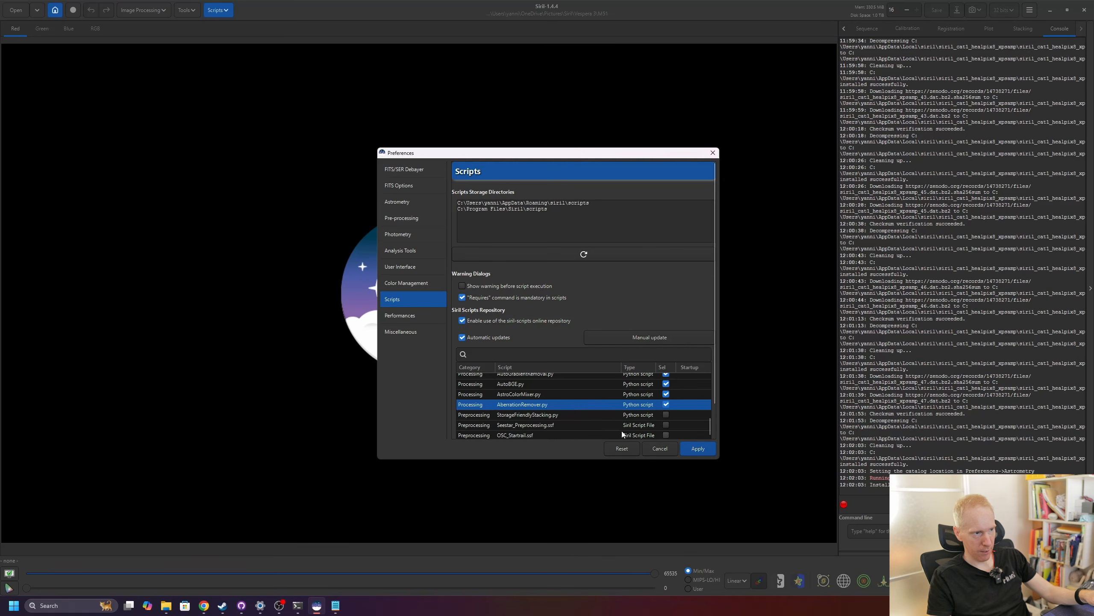
Browse the preprocessing scripts in the repository list, including the Naztronomy smart telescope and DSA Seestar mosaic scripts.
{"action": "scroll", "coordinate": [606, 418], "scroll_direction": "down", "scroll_amount": 1}
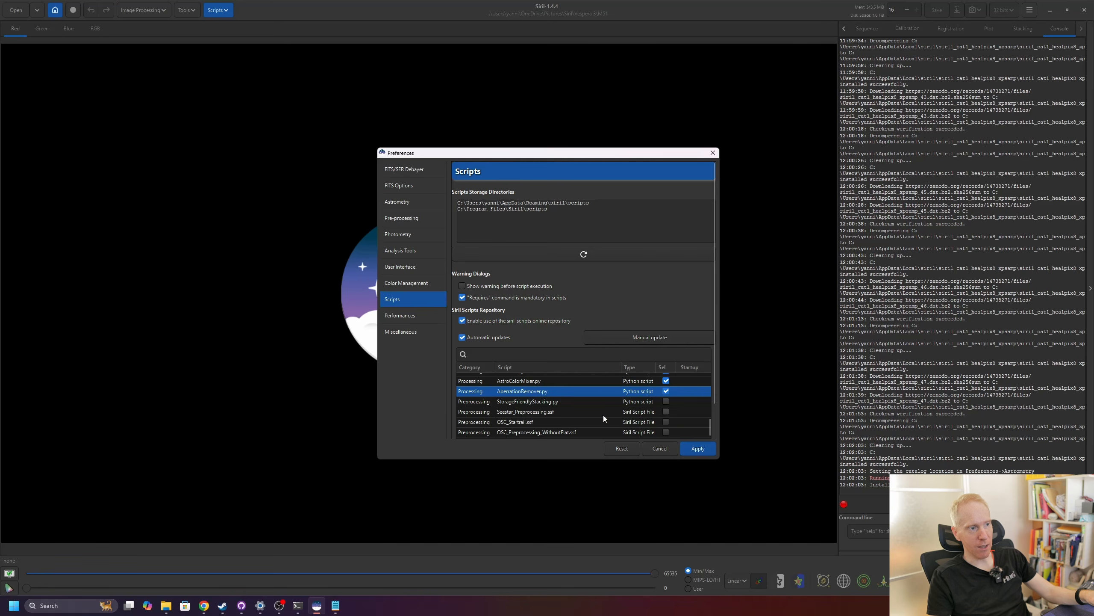
{"action": "left_click", "coordinate": [530, 414]}
{"action": "scroll", "coordinate": [582, 417], "scroll_direction": "down", "scroll_amount": 3}
{"action": "left_click", "coordinate": [533, 418]}
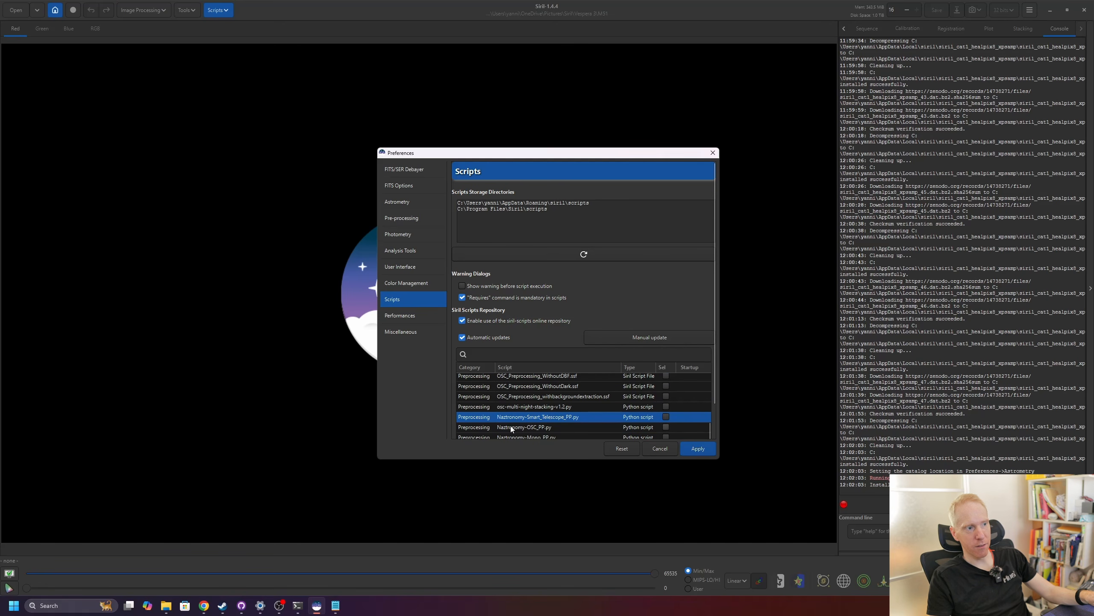
{"action": "scroll", "coordinate": [564, 418], "scroll_direction": "down", "scroll_amount": 2}
{"action": "scroll", "coordinate": [574, 420], "scroll_direction": "down", "scroll_amount": 3}
{"action": "left_click", "coordinate": [562, 413]}
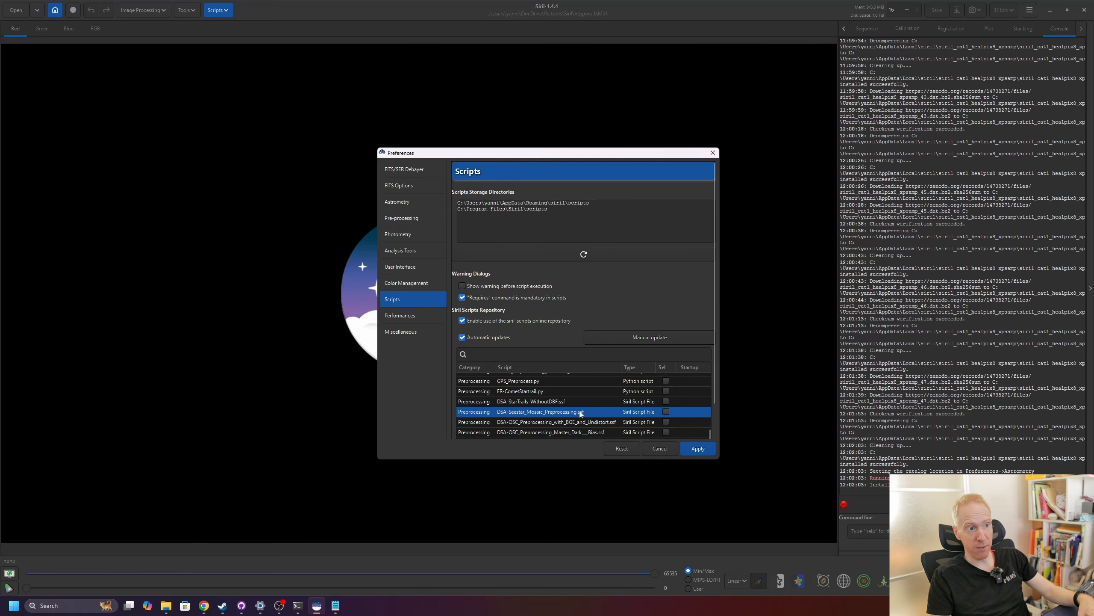
{"action": "scroll", "coordinate": [581, 414], "scroll_direction": "up", "scroll_amount": 5}
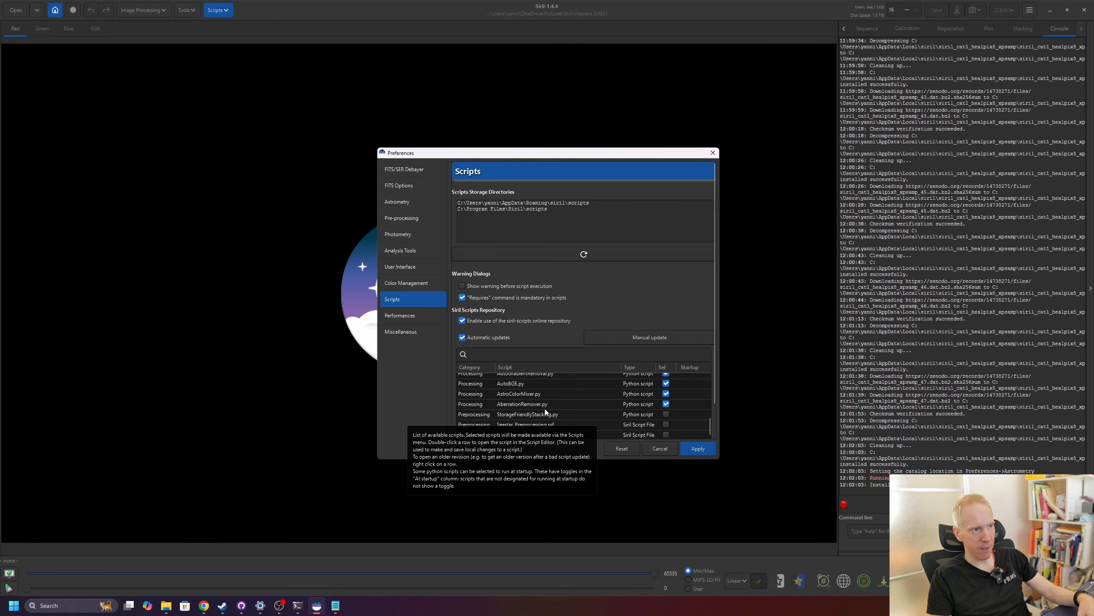
{"action": "scroll", "coordinate": [556, 412], "scroll_direction": "down", "scroll_amount": 5}
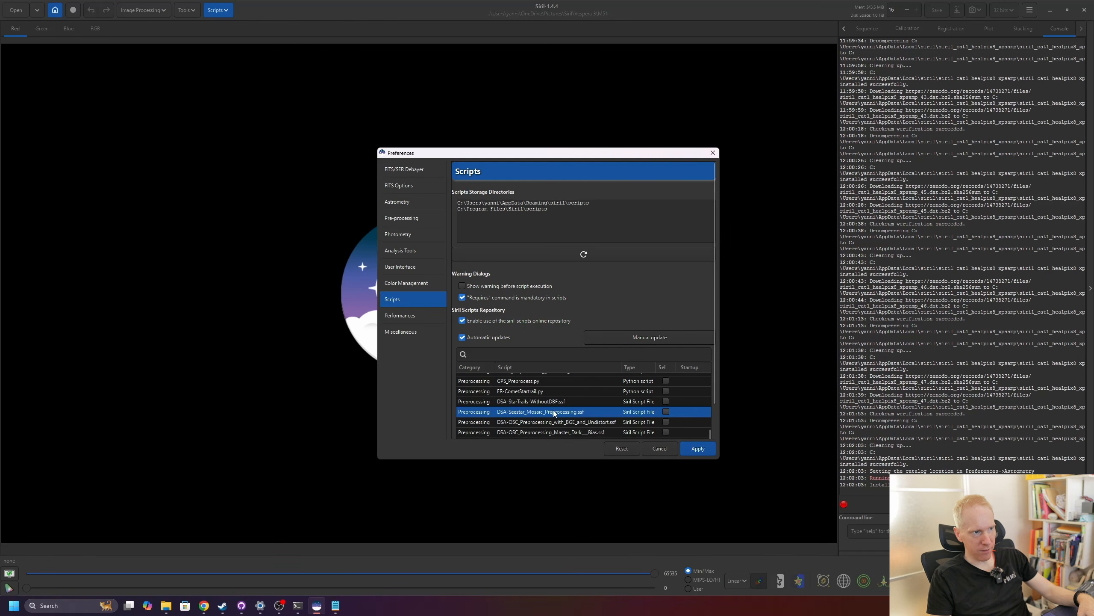
{"action": "scroll", "coordinate": [560, 410], "scroll_direction": "up", "scroll_amount": 3}
Filter the script list by "AM", enable the preprocessing script AMSP.py, and apply the preferences.
{"action": "type", "text": "A"}
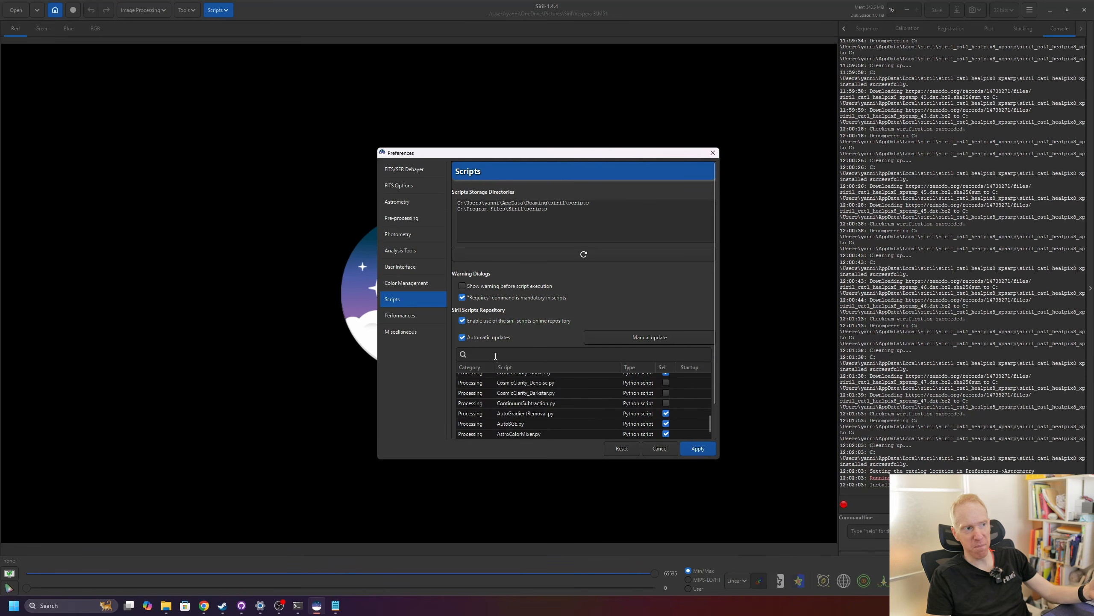
{"action": "type", "text": "M"}
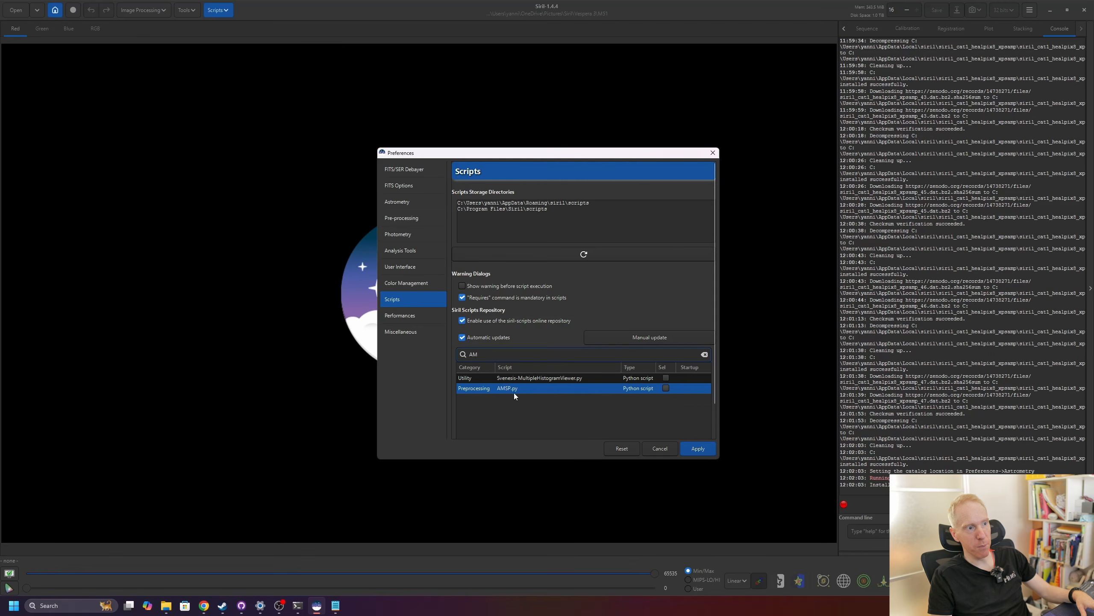
{"action": "left_click", "coordinate": [666, 388]}
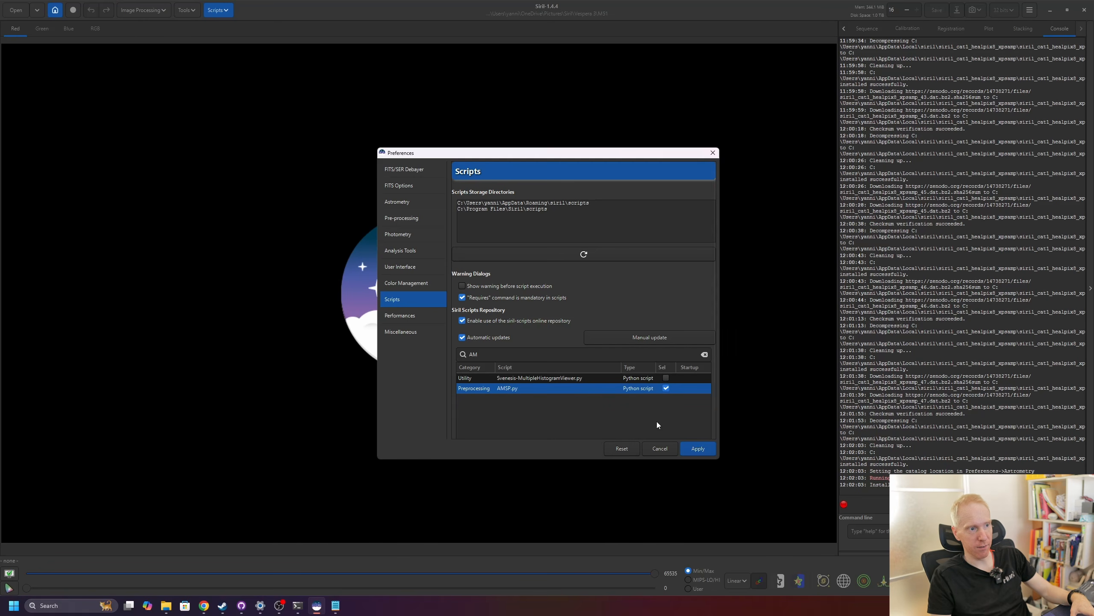
{"action": "left_click", "coordinate": [697, 449]}
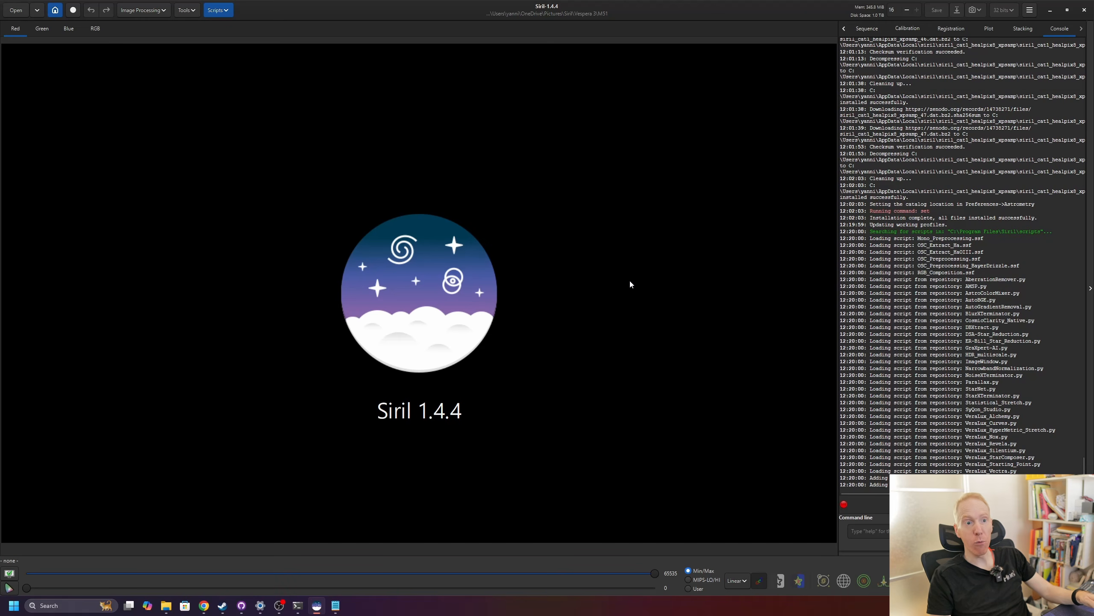
Review the installed Python script categories, including the Core scripts.
{"action": "left_click", "coordinate": [221, 14]}
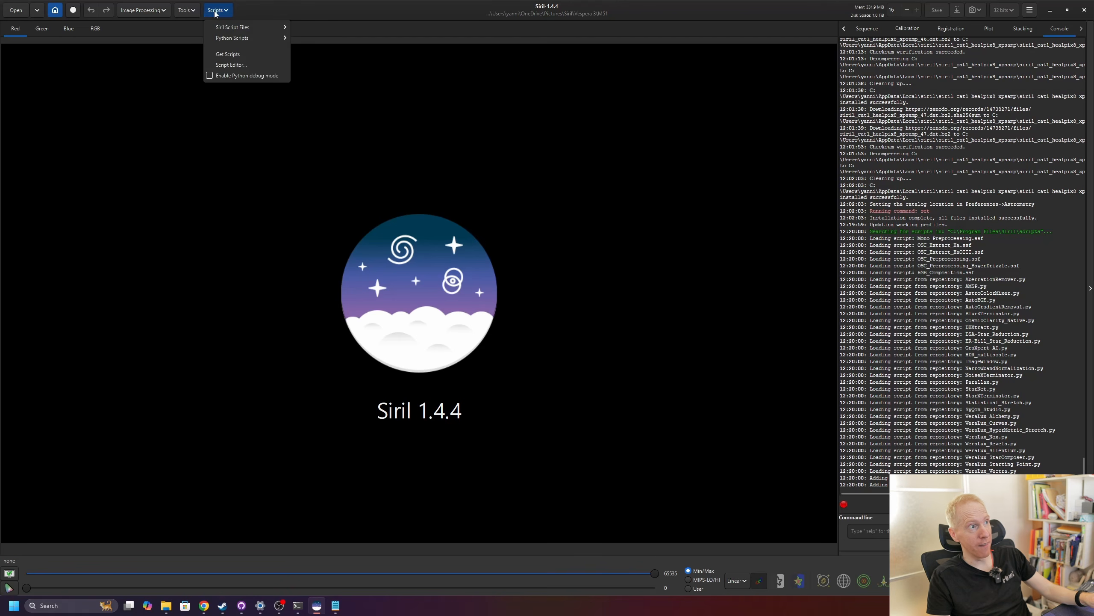
{"action": "mouse_move", "coordinate": [236, 38]}
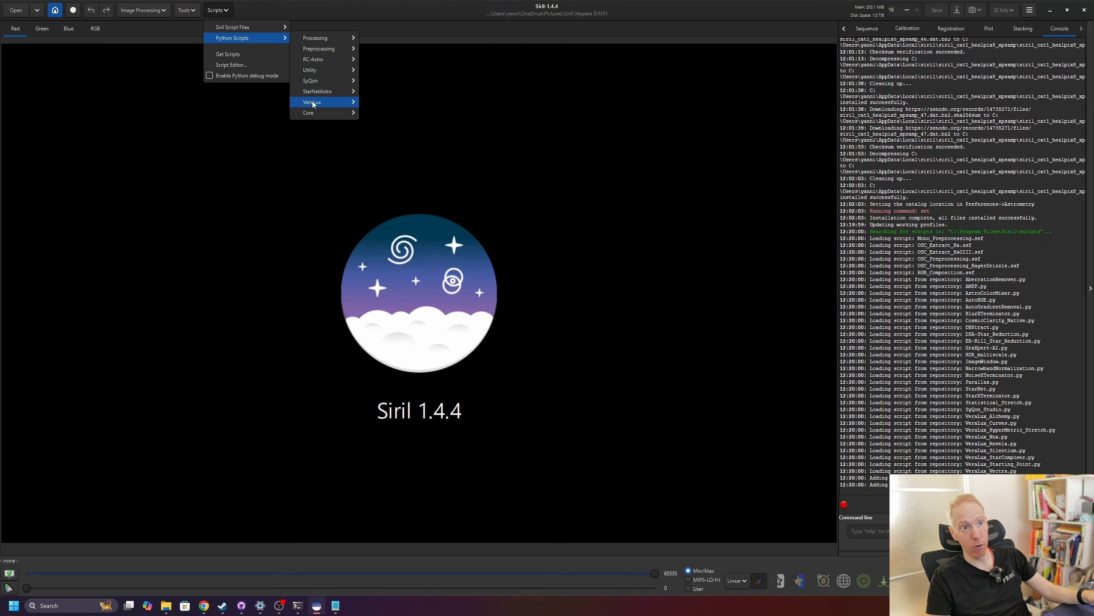
{"action": "mouse_move", "coordinate": [309, 113]}
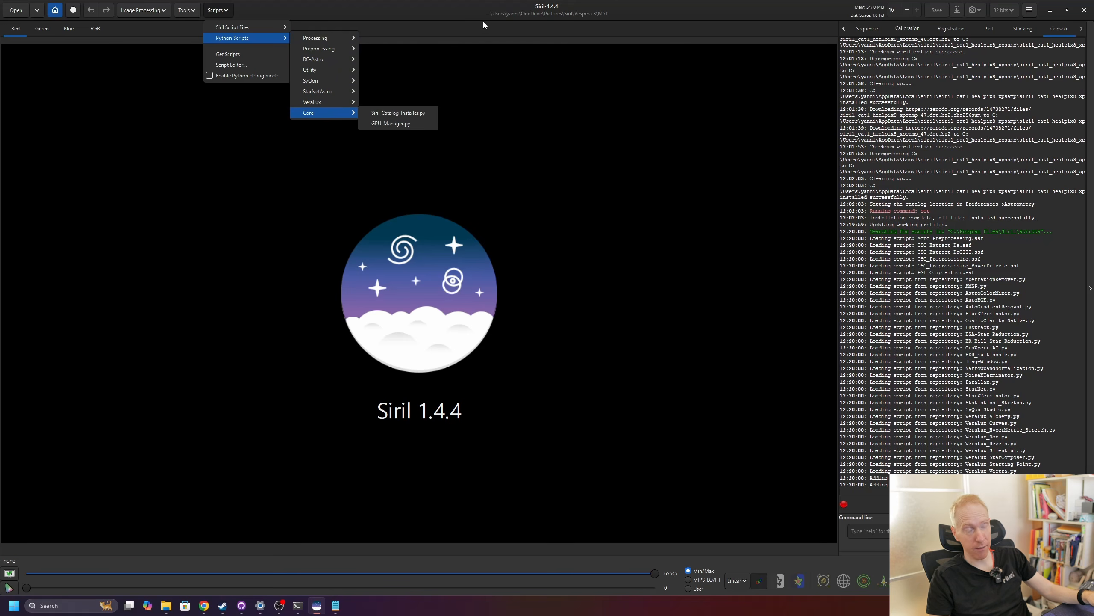
{"action": "left_click", "coordinate": [601, 168]}
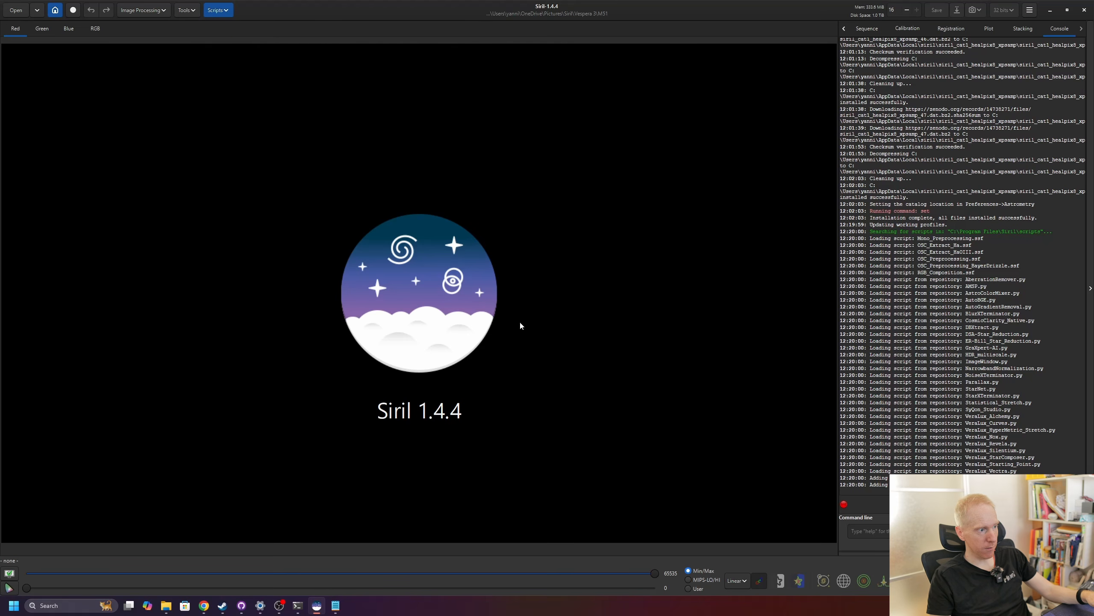
Switch to Chrome and download Lighthouse.py from the processing folder of the siril-scripts repository's lighthouse-script branch.
{"action": "left_click", "coordinate": [204, 606]}
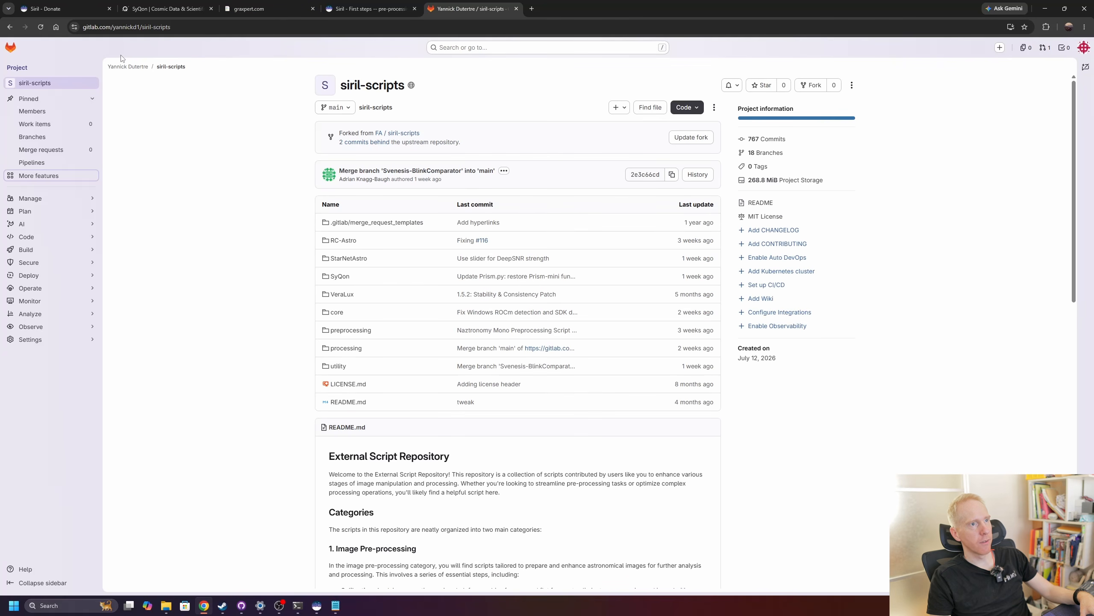
{"action": "left_click", "coordinate": [347, 110]}
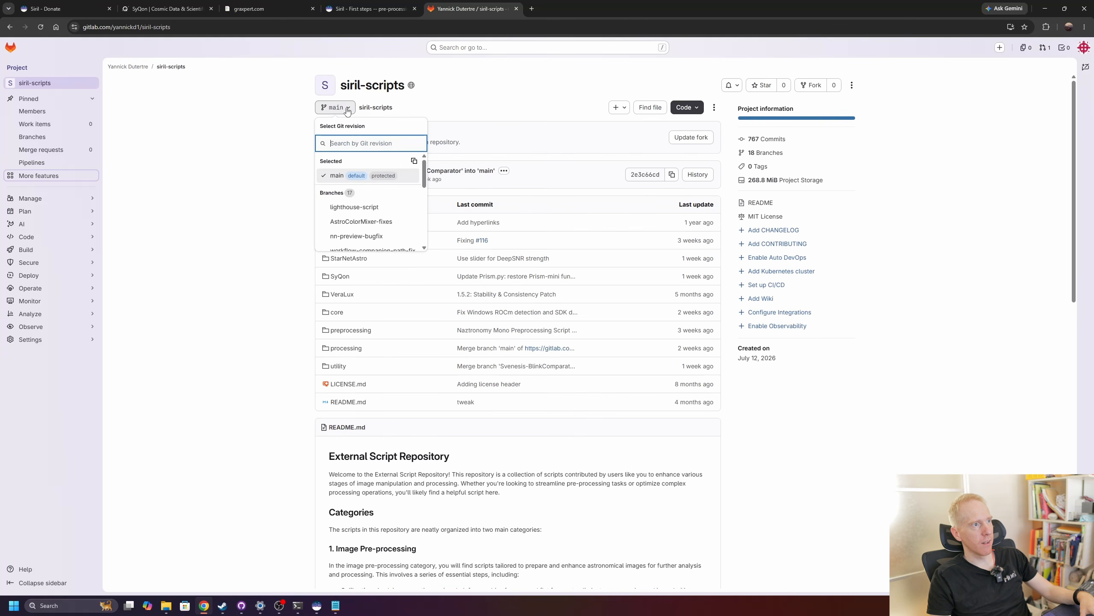
{"action": "left_click", "coordinate": [354, 207]}
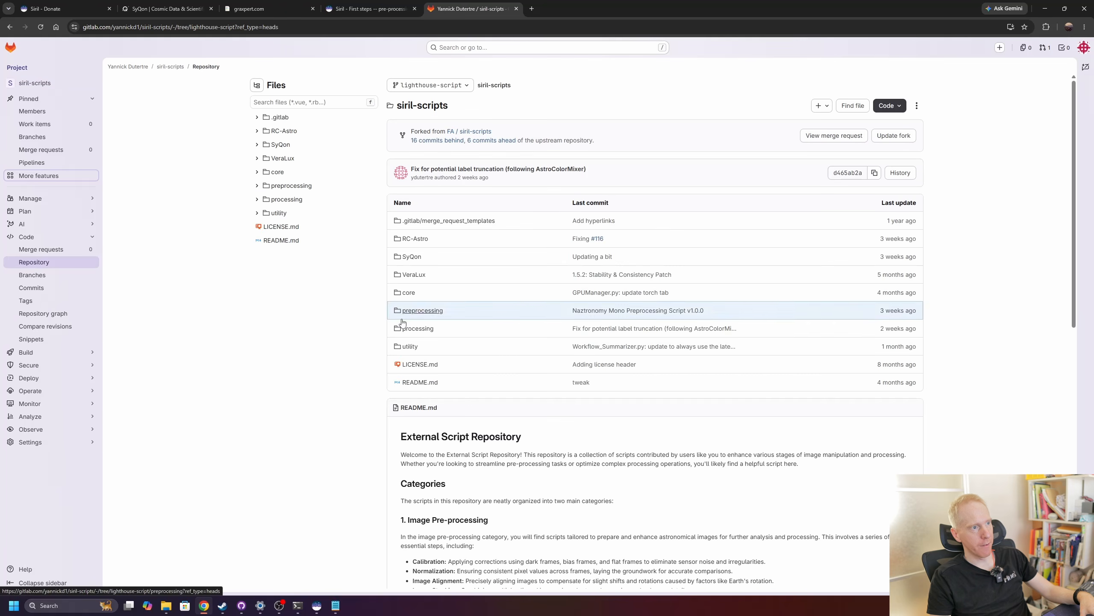
{"action": "left_click", "coordinate": [411, 332]}
{"action": "scroll", "coordinate": [601, 337], "scroll_direction": "down", "scroll_amount": 5}
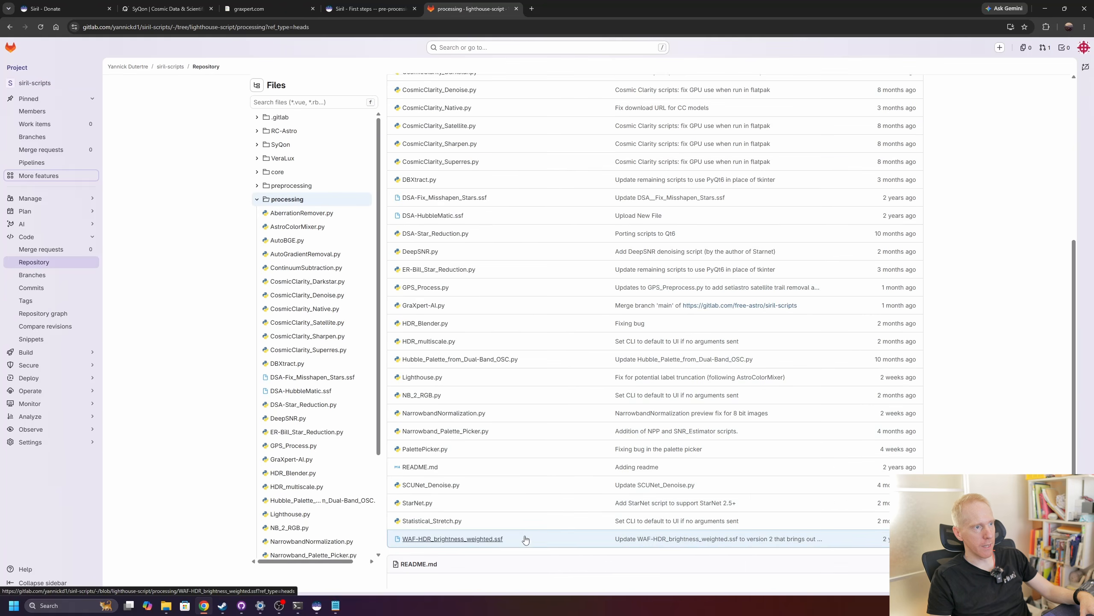
{"action": "left_click", "coordinate": [411, 378]}
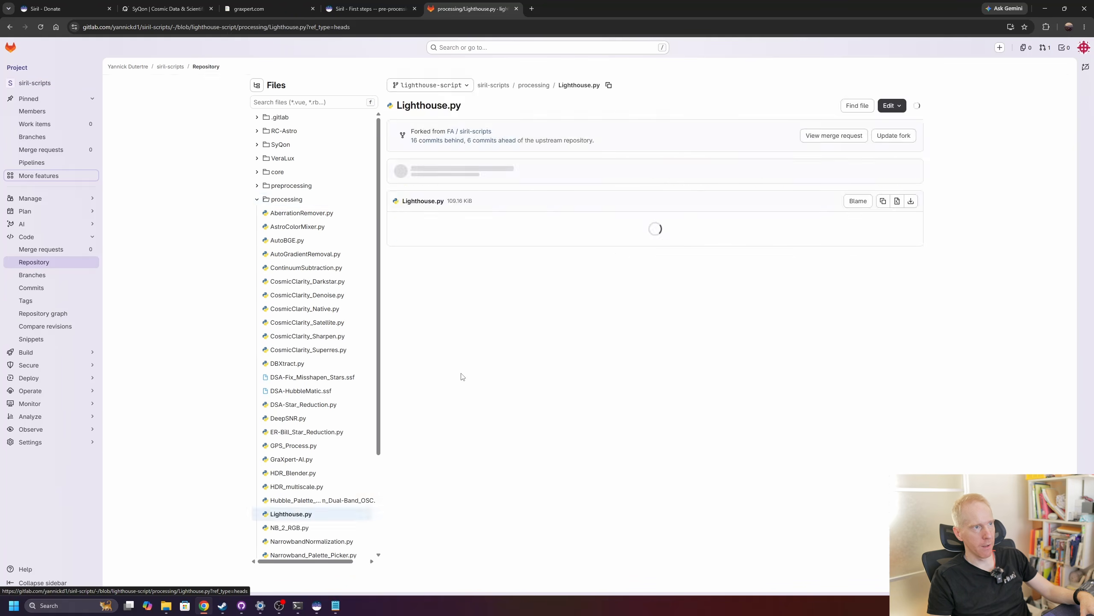
{"action": "left_click", "coordinate": [911, 205]}
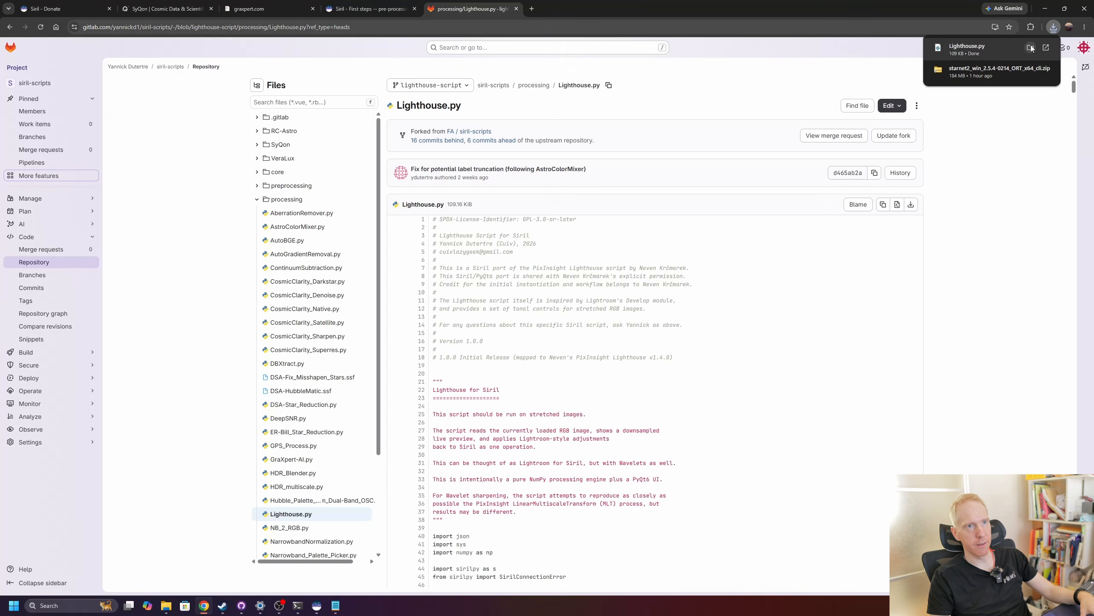
Switch to Siril and highlight the AppData\Roaming\siril\scripts storage directory path in the script preferences.
{"action": "key", "text": "alt+Tab"}
{"action": "left_click", "coordinate": [217, 10]}
{"action": "left_click", "coordinate": [227, 54]}
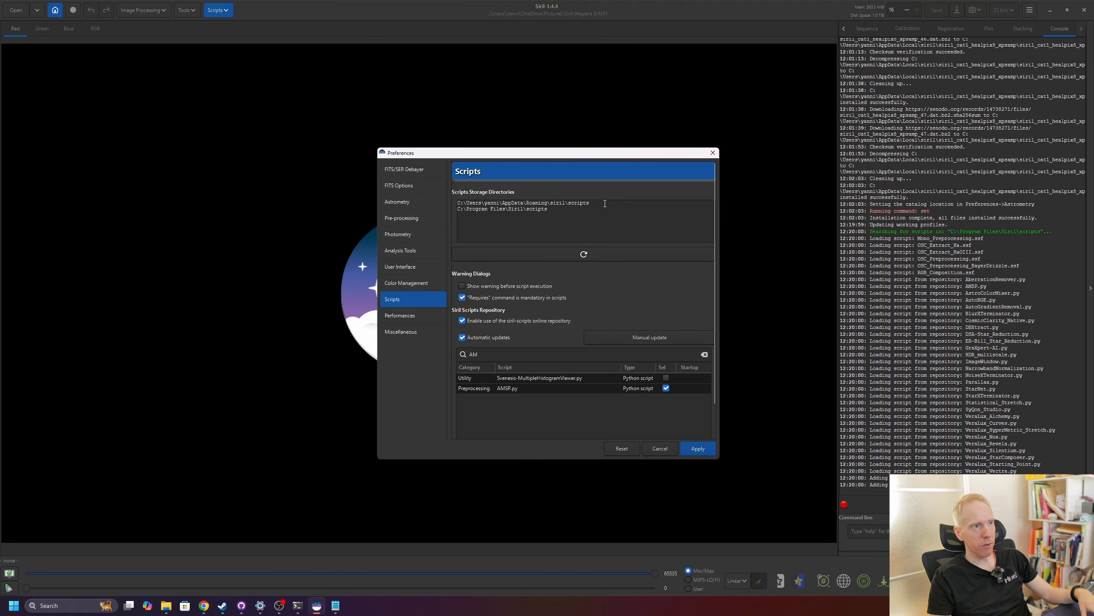
{"action": "left_click_drag", "start_coordinate": [599, 204], "coordinate": [457, 204]}
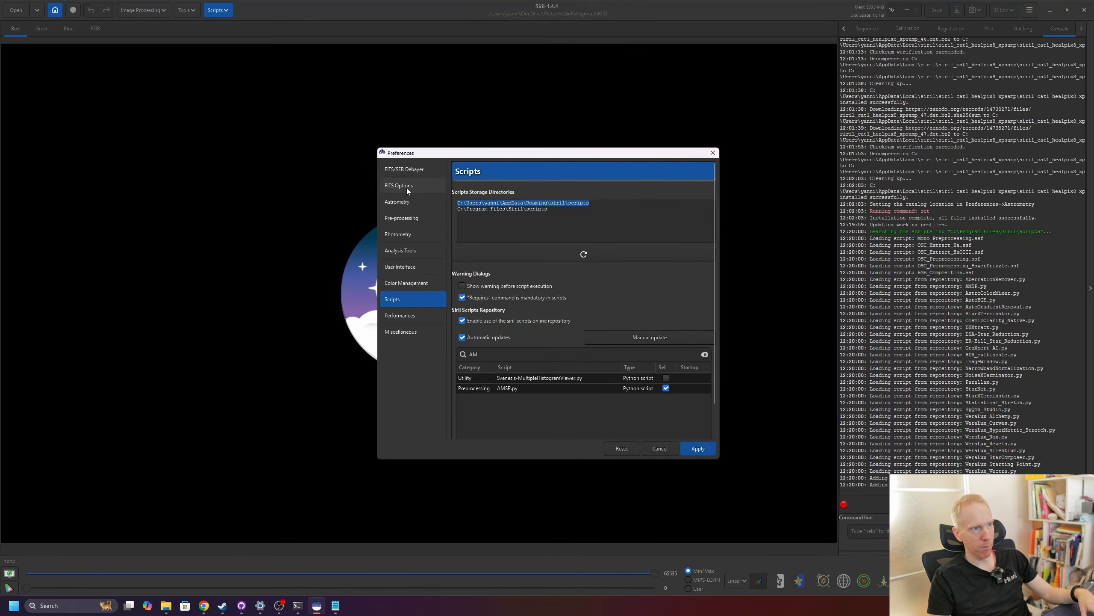
{"action": "left_click_drag", "start_coordinate": [591, 203], "coordinate": [415, 195]}
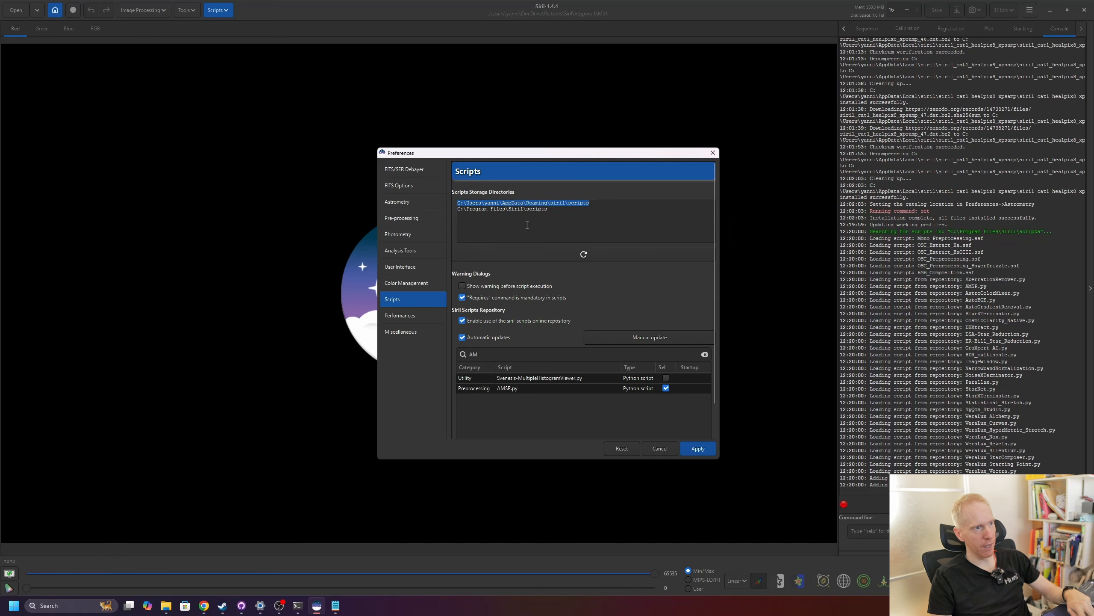
Switch to File Explorer and check for Lighthouse.py in the AppData\Roaming\siril\scripts folder.
{"action": "left_click", "coordinate": [166, 613]}
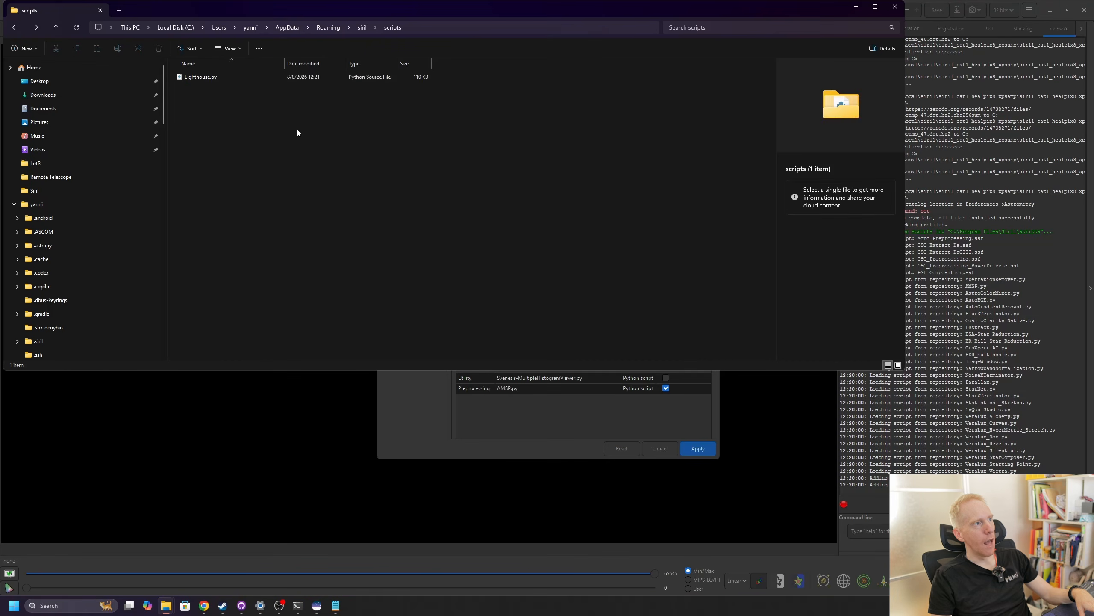
{"action": "left_click_drag", "start_coordinate": [231, 91], "coordinate": [201, 71]}
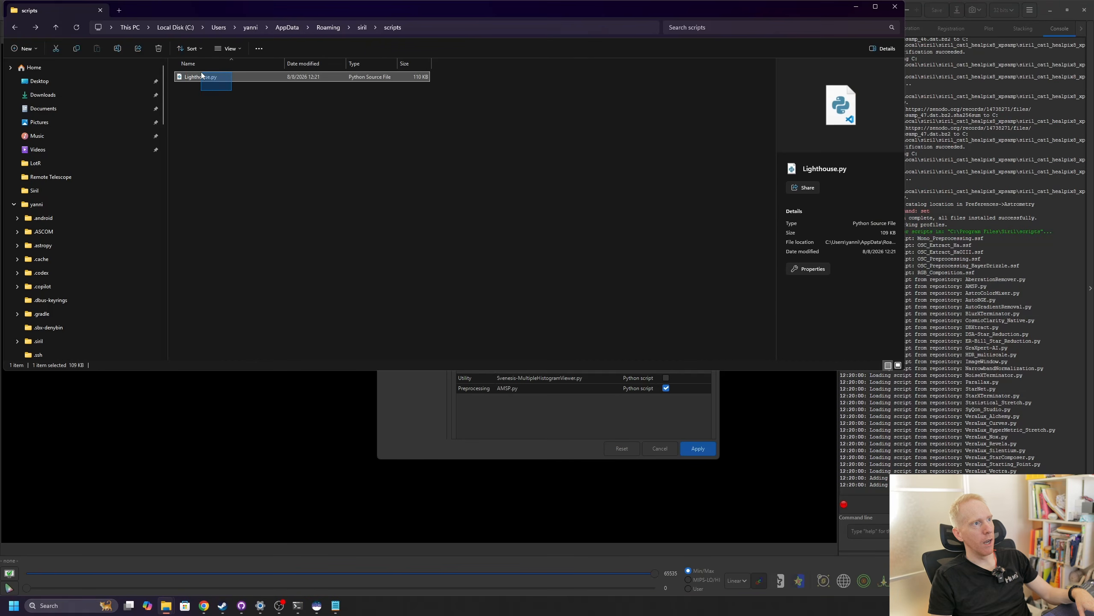
{"action": "left_click", "coordinate": [214, 109]}
{"action": "left_click", "coordinate": [856, 7]}
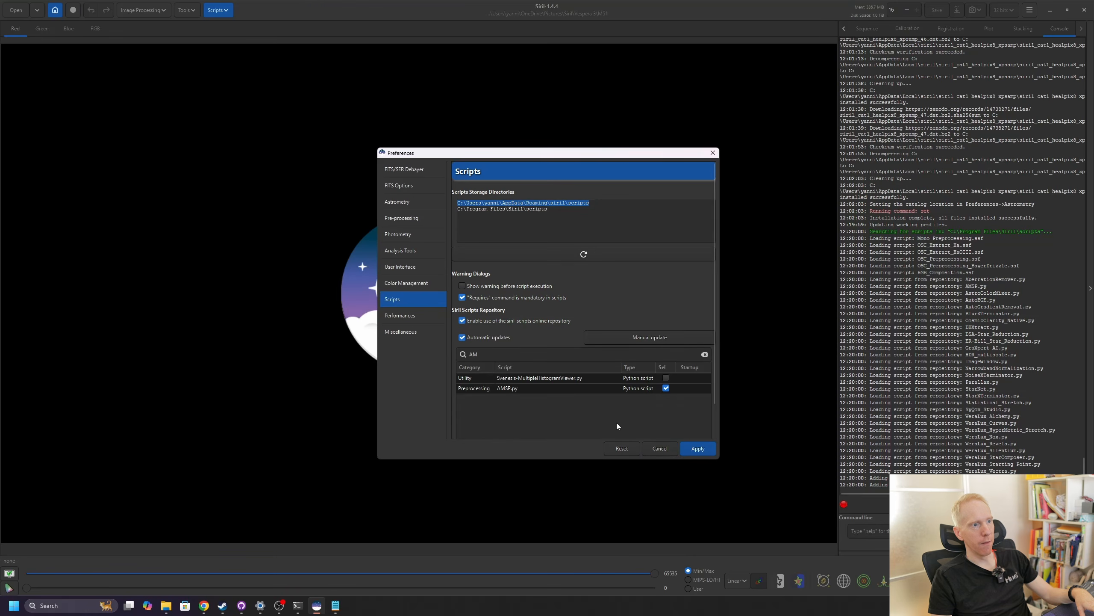
Reload the scripts from the storage directories, apply the preferences, and review the Python script categories.
{"action": "left_click", "coordinate": [580, 256]}
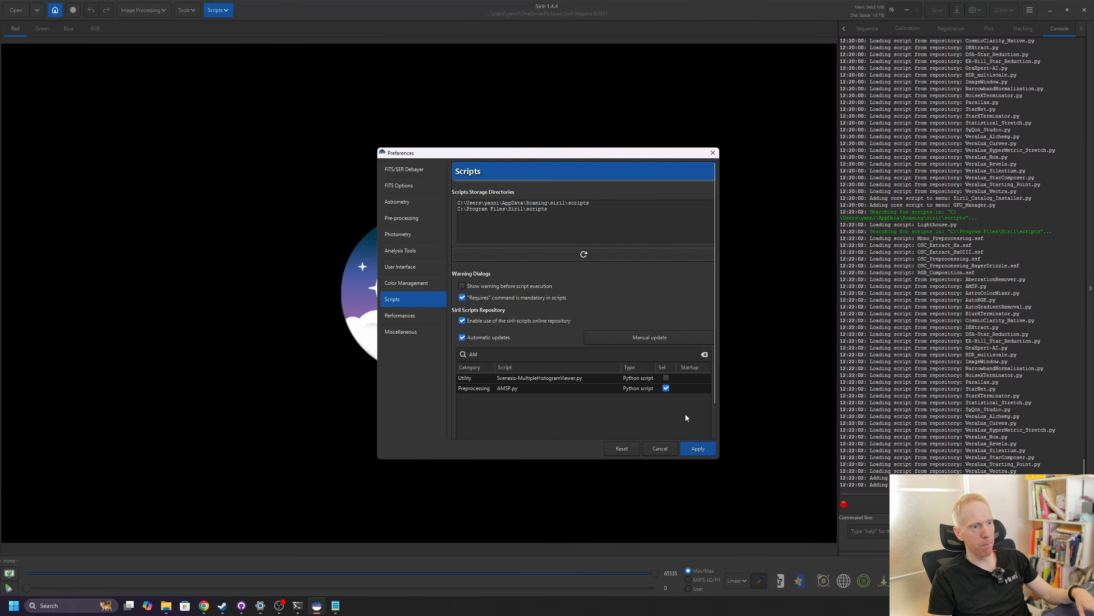
{"action": "left_click", "coordinate": [697, 448]}
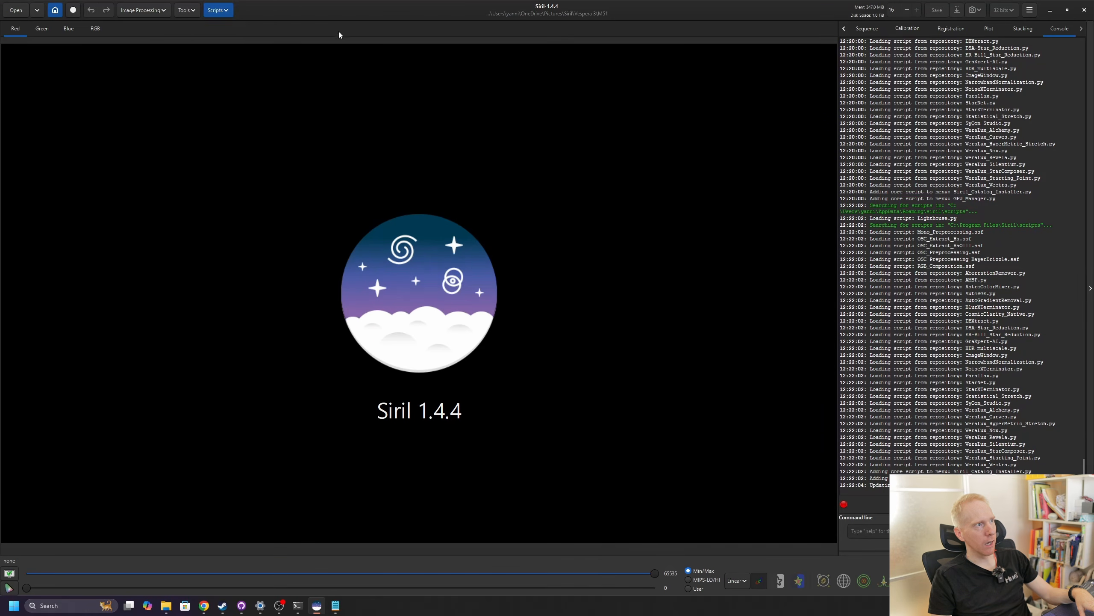
{"action": "left_click", "coordinate": [218, 9]}
{"action": "mouse_move", "coordinate": [231, 38]}
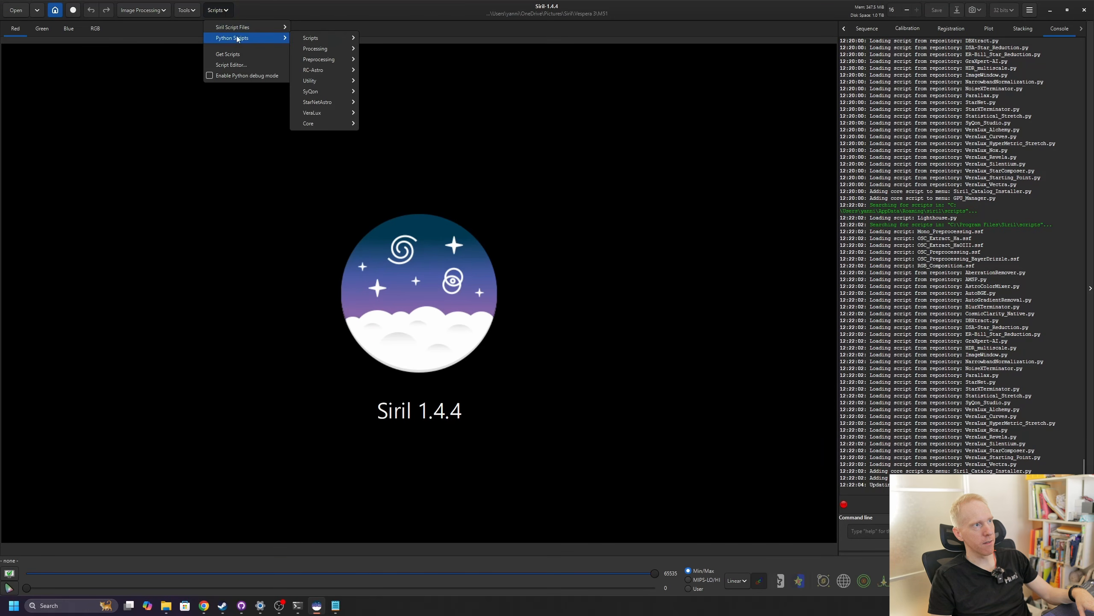
{"action": "mouse_move", "coordinate": [322, 38]}
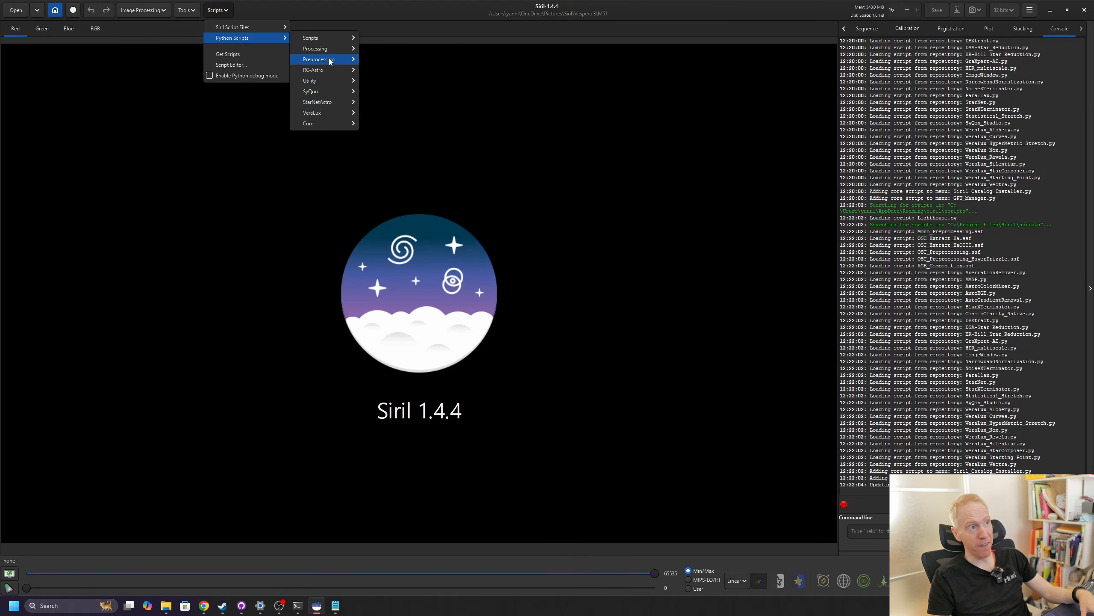
{"action": "mouse_move", "coordinate": [337, 108]}
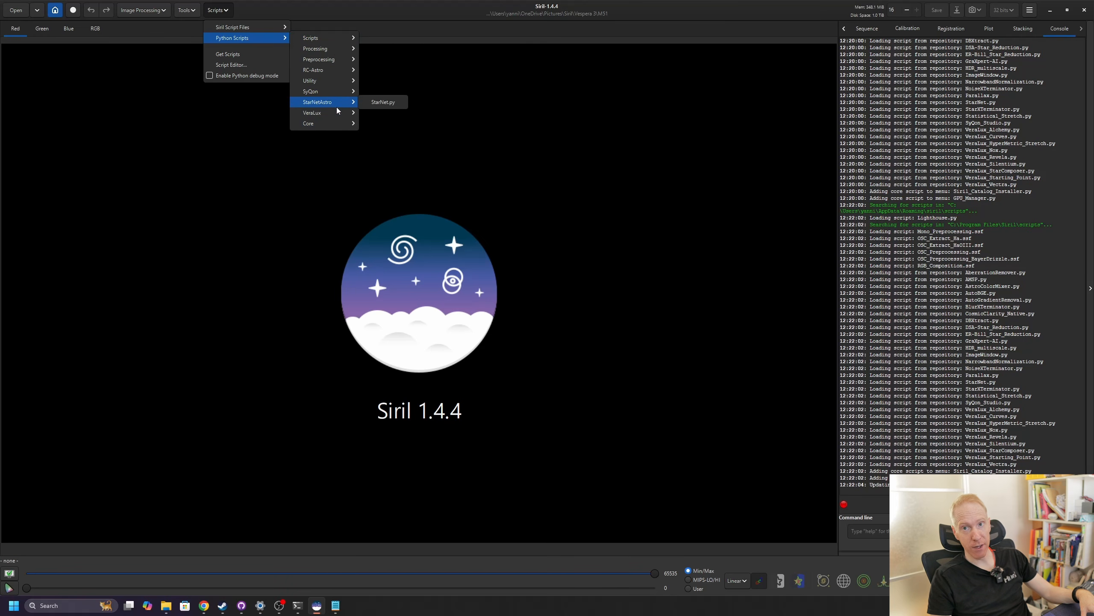
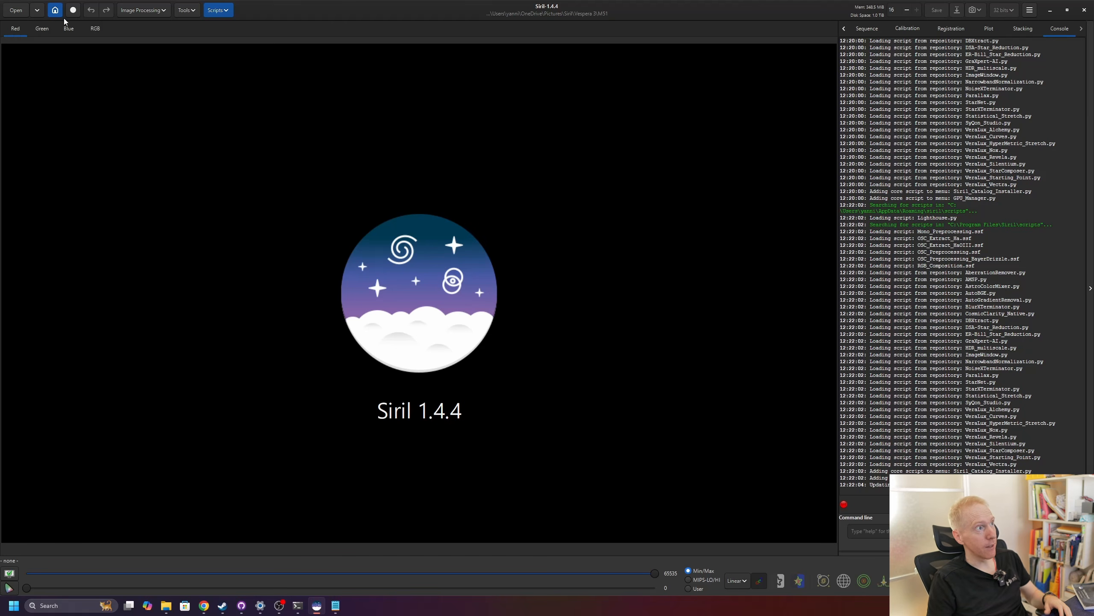
Set the working directory to the Process folder inside Pictures\Siril\NGC2359.
{"action": "left_click", "coordinate": [56, 16]}
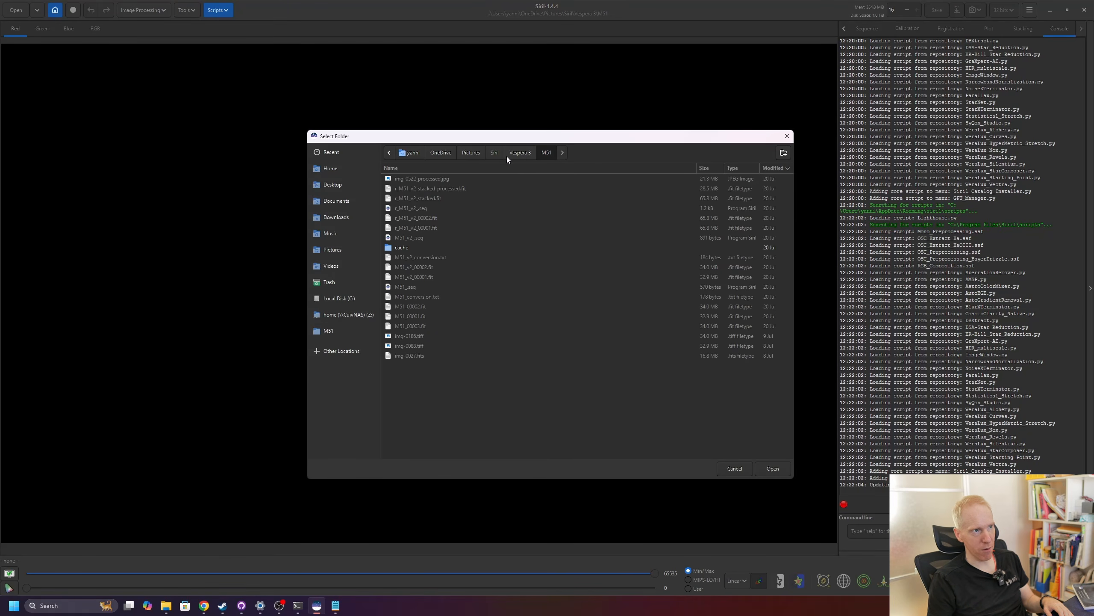
{"action": "left_click", "coordinate": [494, 153]}
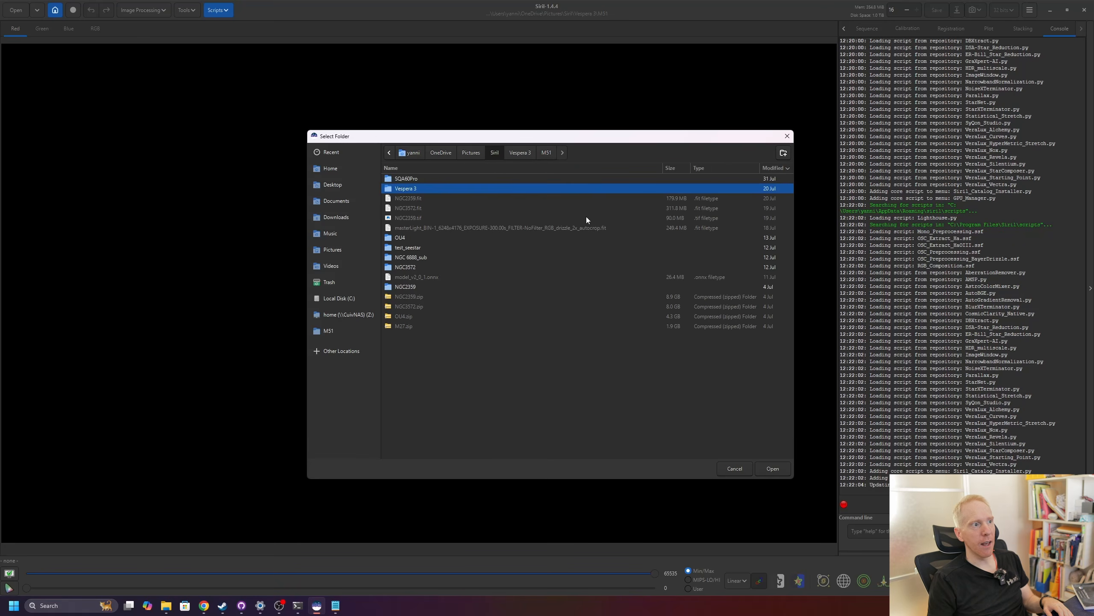
{"action": "double_click", "coordinate": [409, 287]}
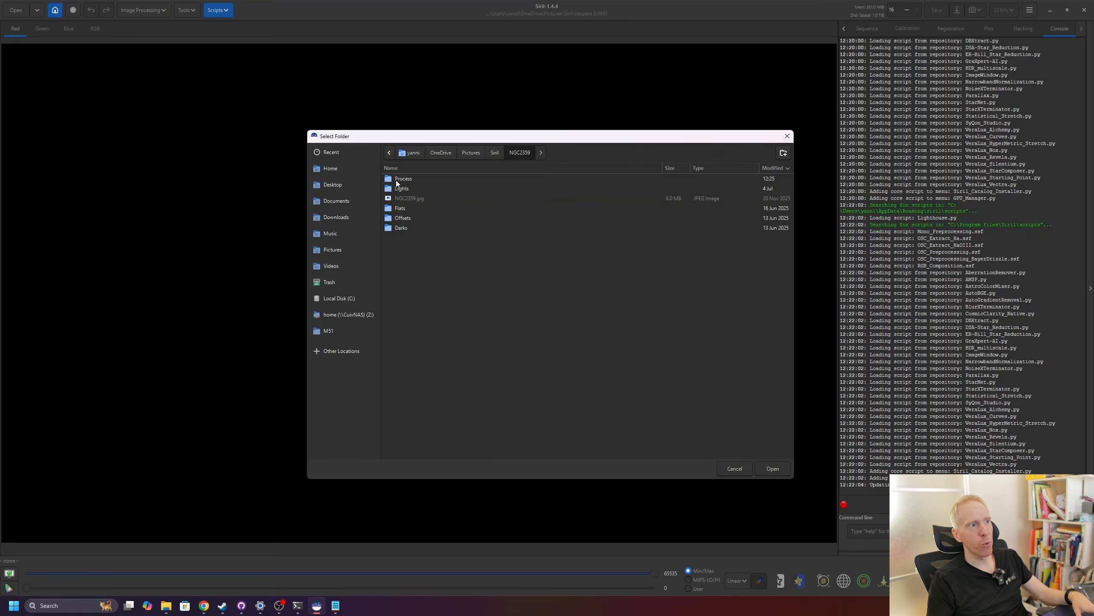
{"action": "double_click", "coordinate": [403, 179]}
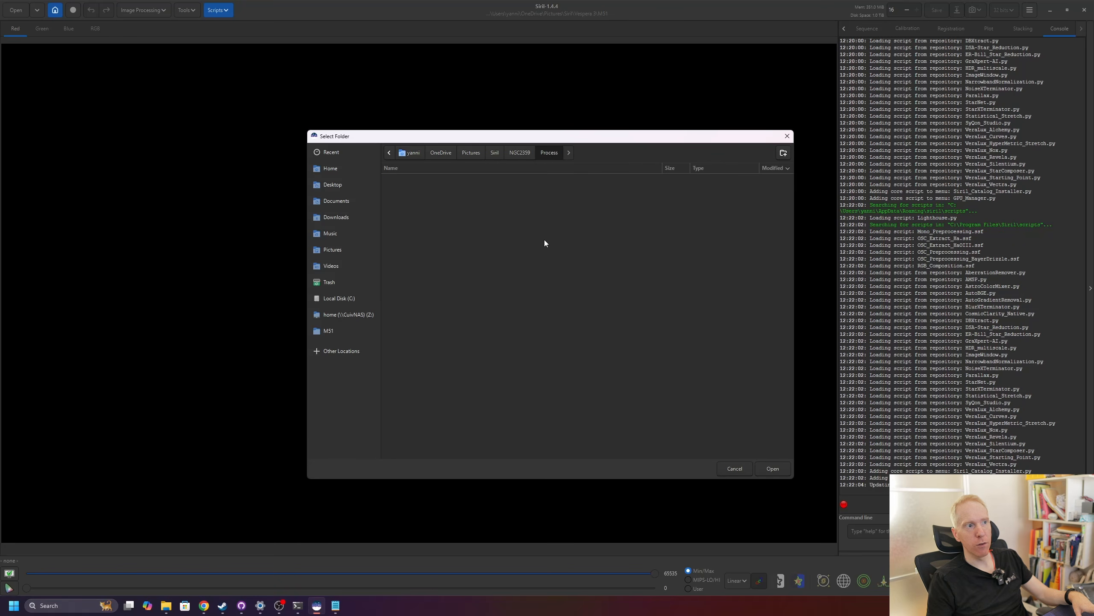
{"action": "left_click", "coordinate": [774, 469]}
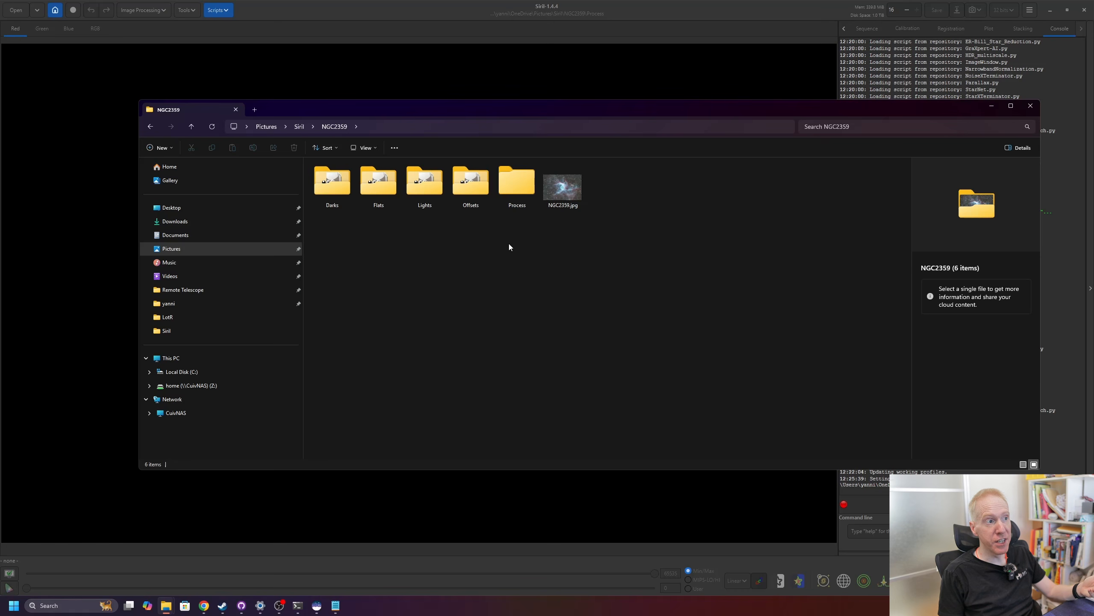
Switch to File Explorer and examine the contents of the Darks, Flats, Lights and Offsets folders in NGC2359.
{"action": "left_click_drag", "start_coordinate": [469, 217], "coordinate": [395, 235]}
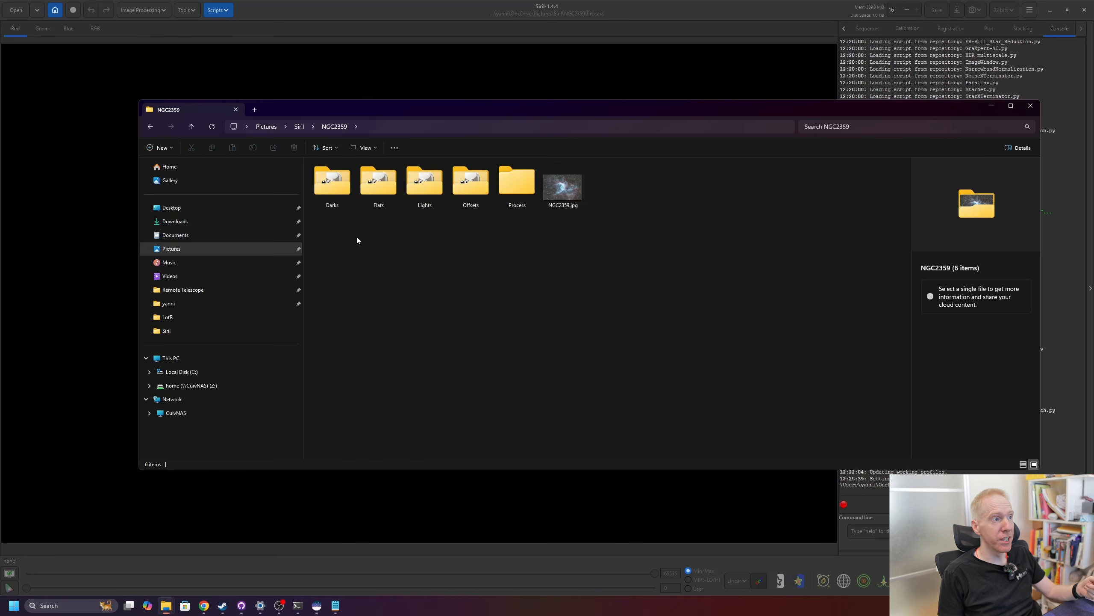
{"action": "double_click", "coordinate": [332, 182]}
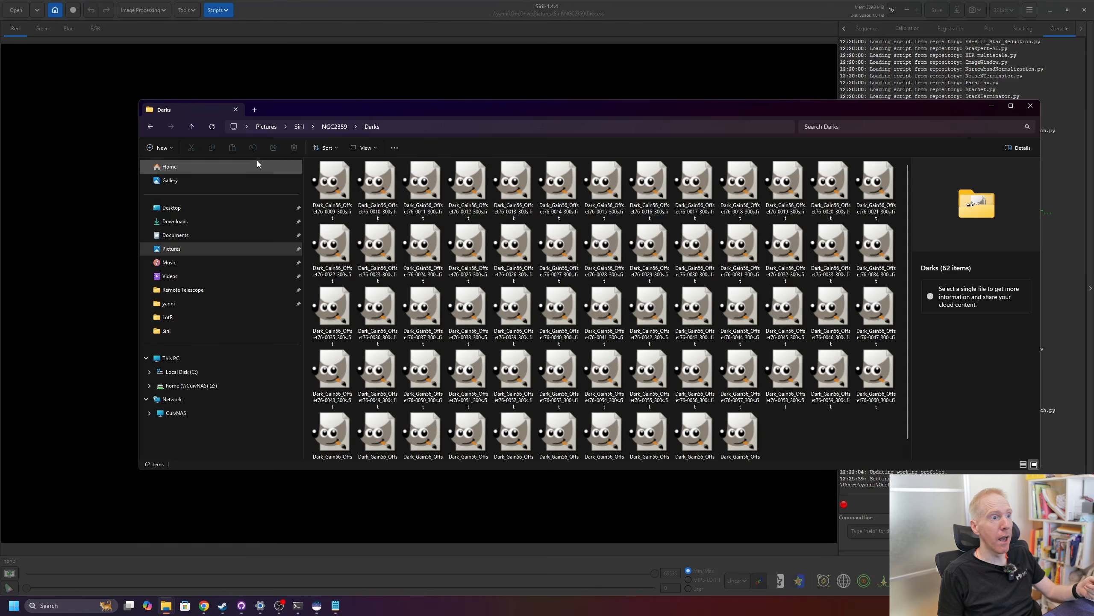
{"action": "left_click", "coordinate": [150, 126]}
{"action": "double_click", "coordinate": [378, 183]}
{"action": "left_click", "coordinate": [150, 126]}
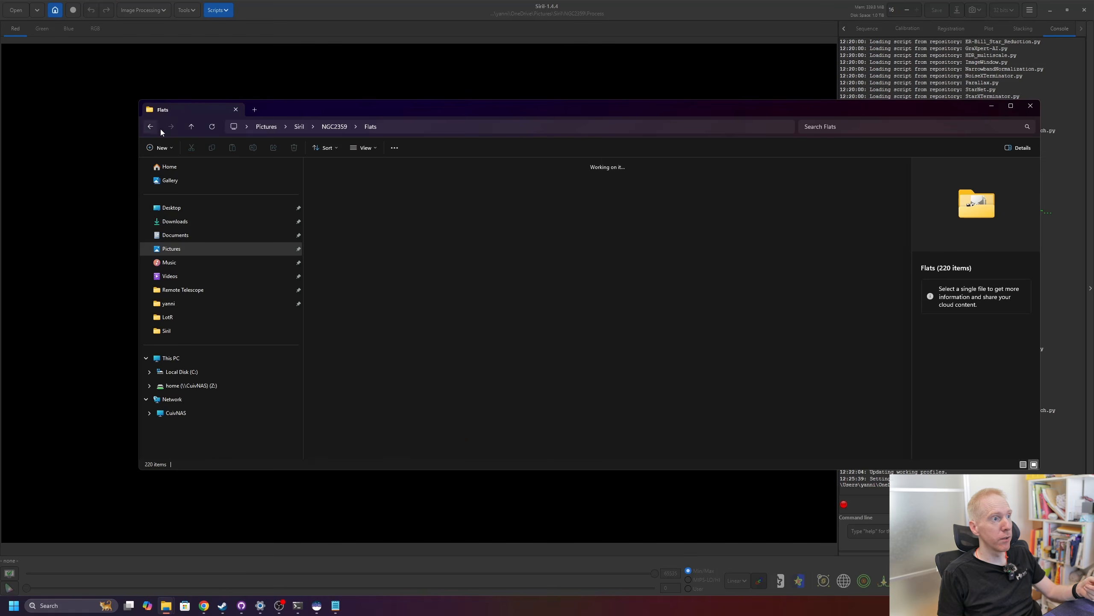
{"action": "double_click", "coordinate": [425, 184]}
{"action": "left_click", "coordinate": [150, 126]}
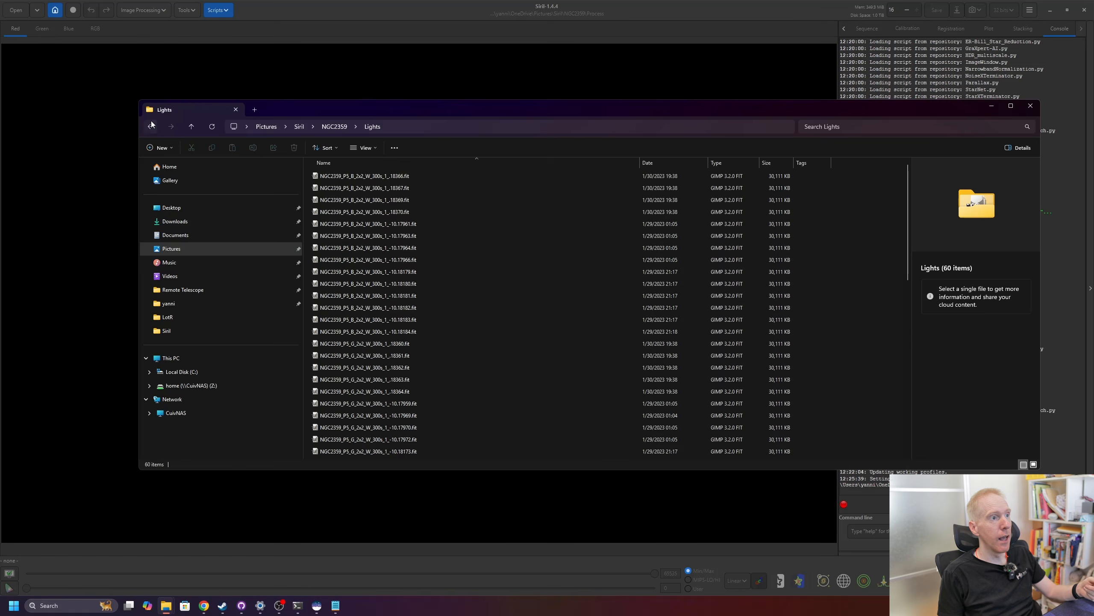
{"action": "double_click", "coordinate": [470, 183]}
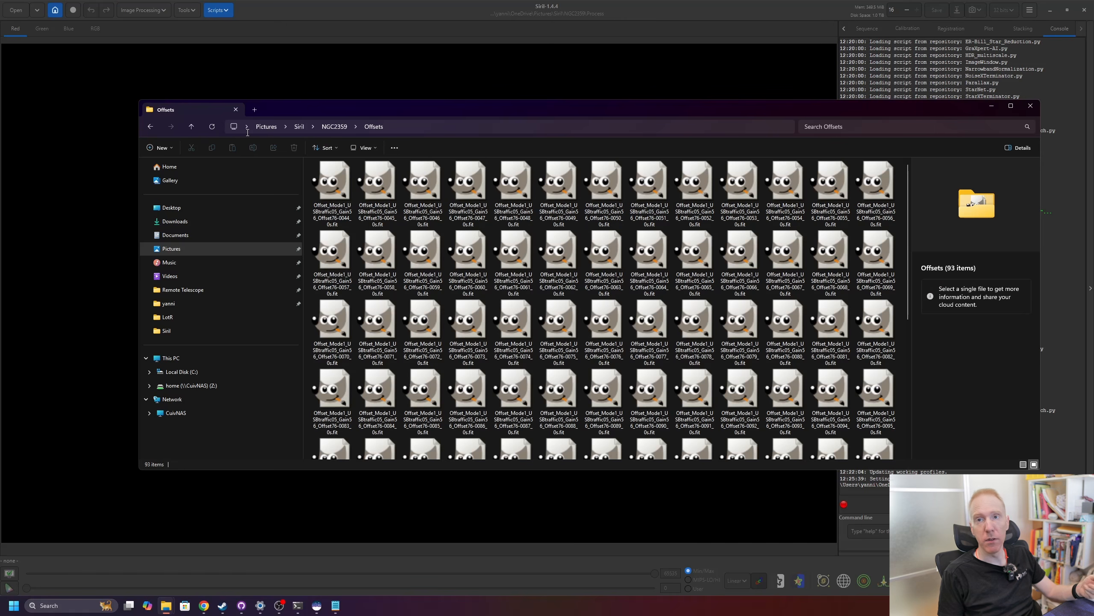
{"action": "left_click", "coordinate": [150, 130]}
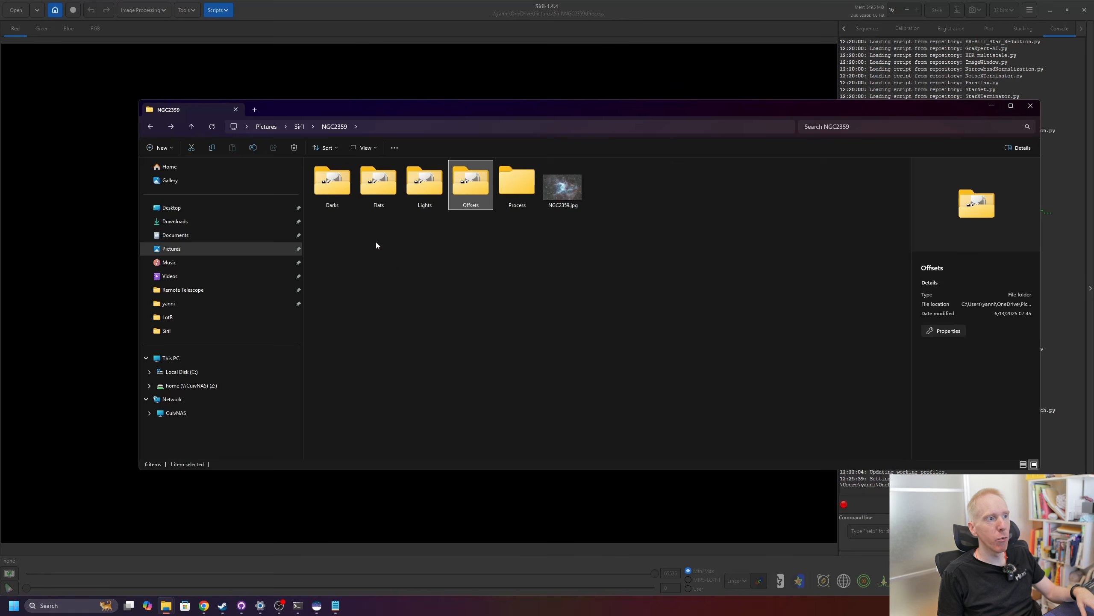
{"action": "left_click_drag", "start_coordinate": [480, 238], "coordinate": [311, 190]}
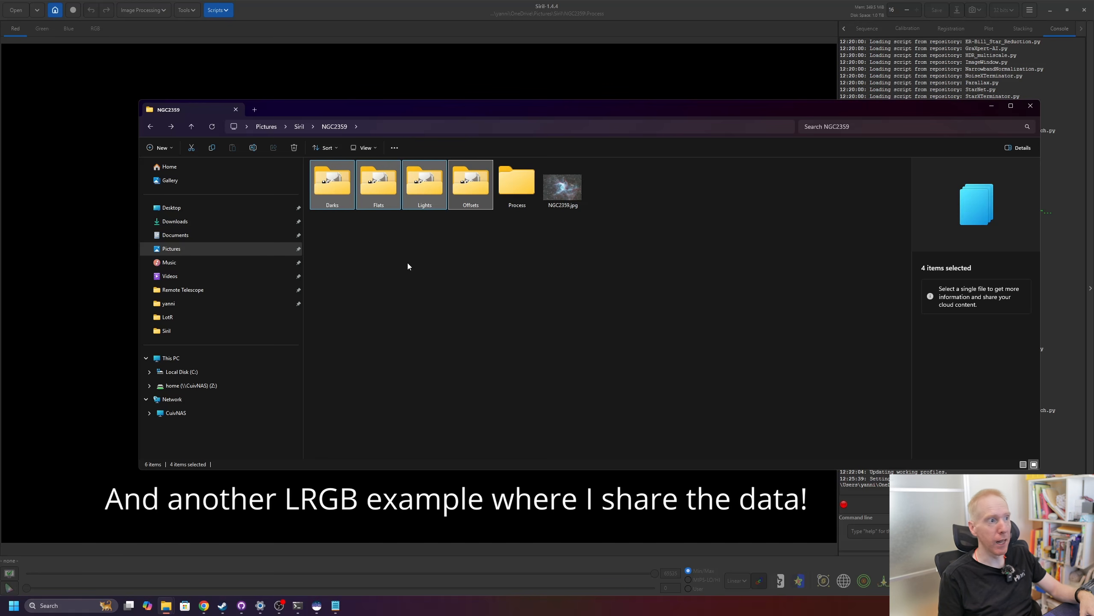
{"action": "left_click", "coordinate": [513, 232]}
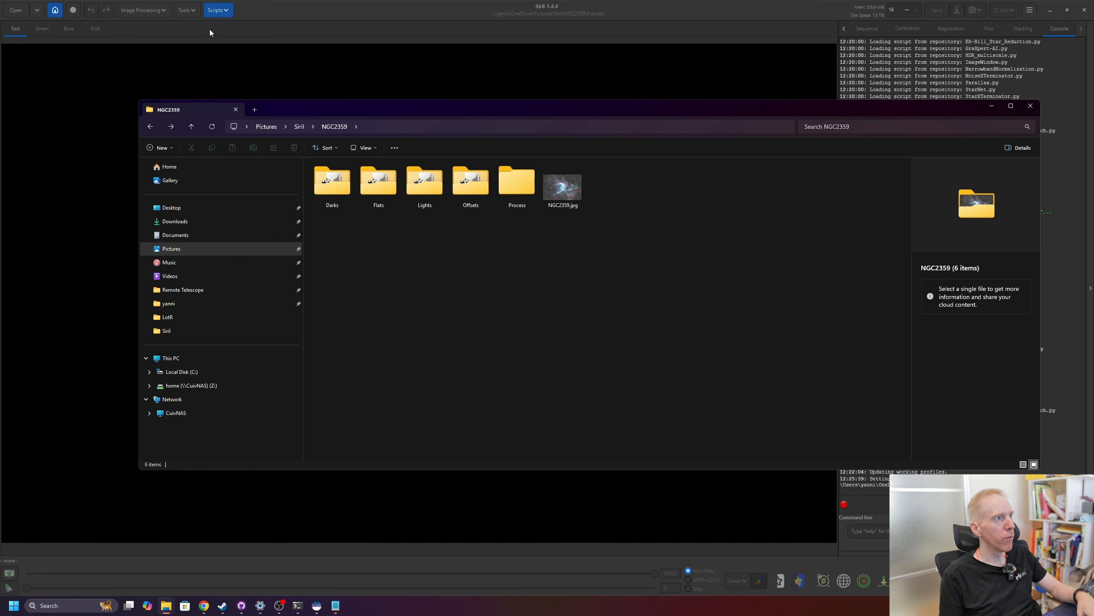
Switch to Siril and launch the AMSP.py preprocessing Python script.
{"action": "left_click", "coordinate": [220, 12]}
{"action": "mouse_move", "coordinate": [243, 38]}
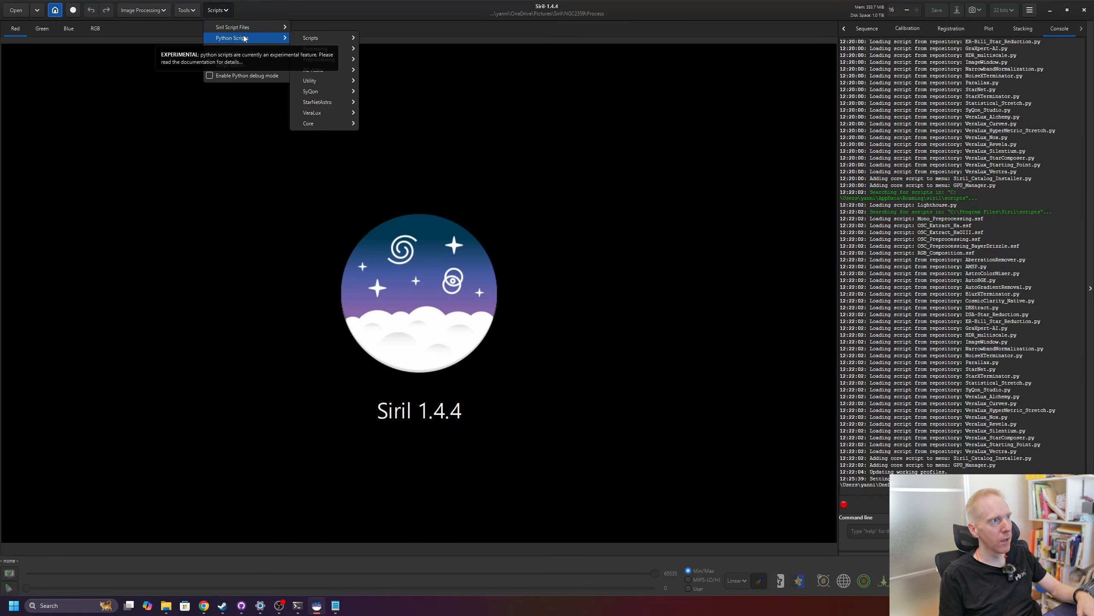
{"action": "mouse_move", "coordinate": [322, 60]}
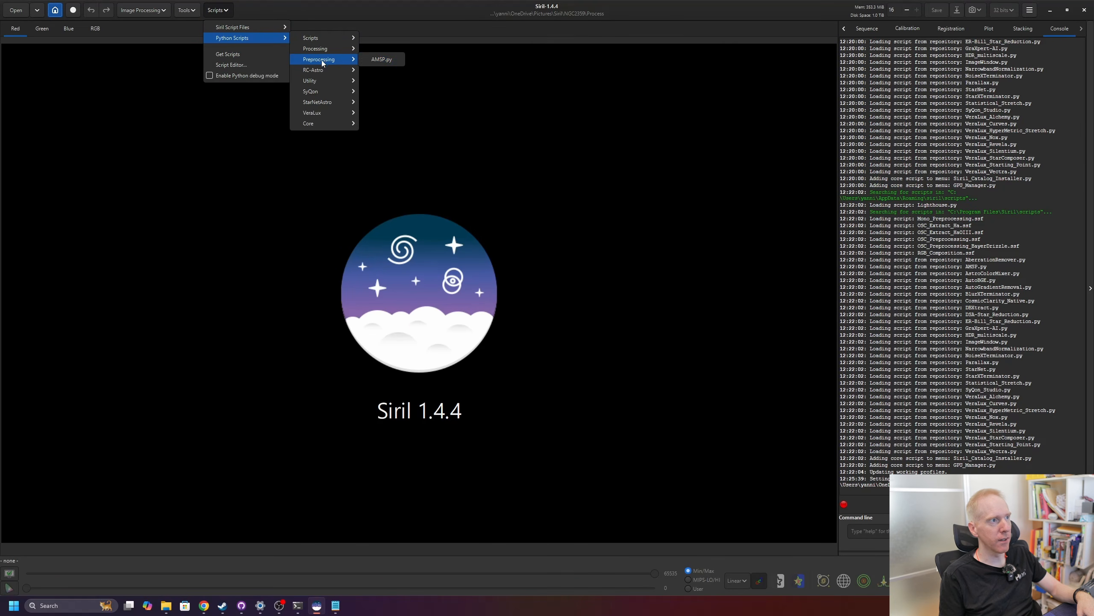
{"action": "left_click", "coordinate": [378, 60]}
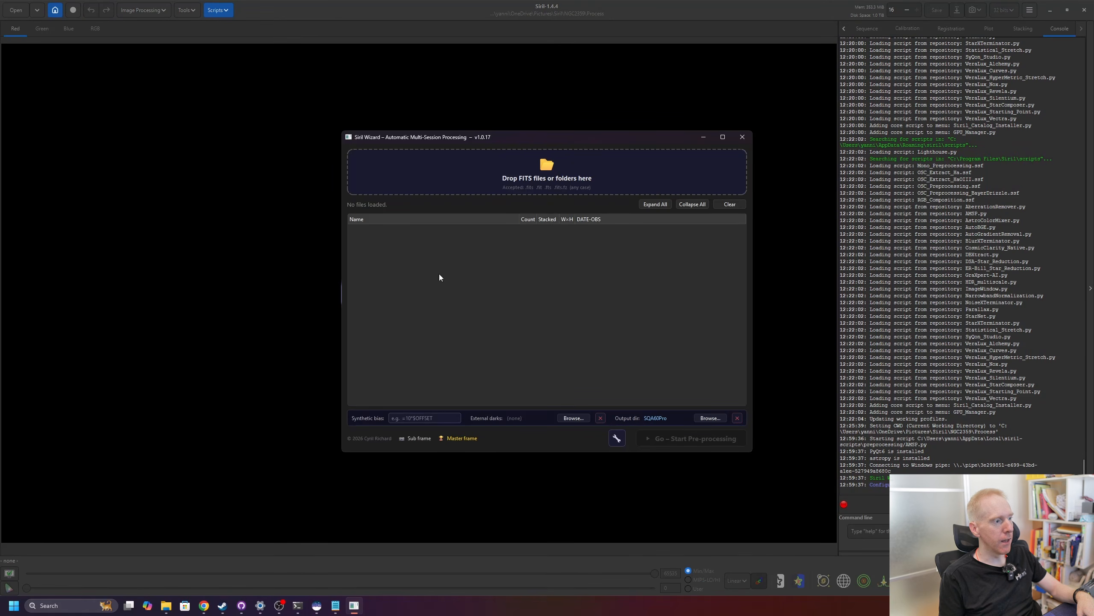
Place the NGC2359 File Explorer window beside the AMSP wizard and load the Lights and Flats folders into it.
{"action": "mouse_move", "coordinate": [166, 605]}
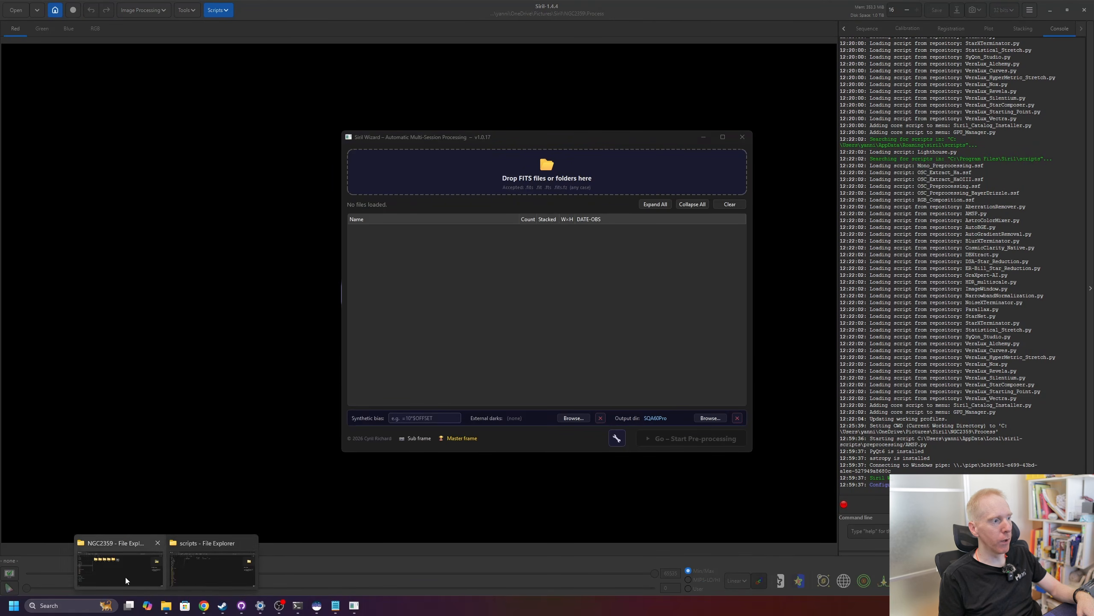
{"action": "left_click", "coordinate": [218, 570]}
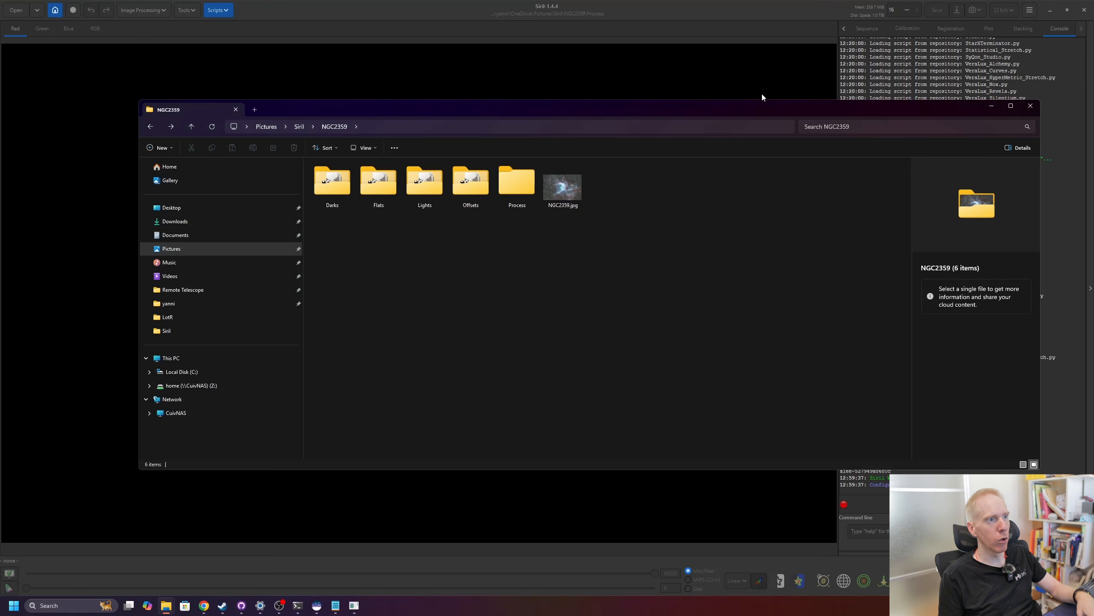
{"action": "left_click_drag", "start_coordinate": [475, 113], "coordinate": [943, 192]}
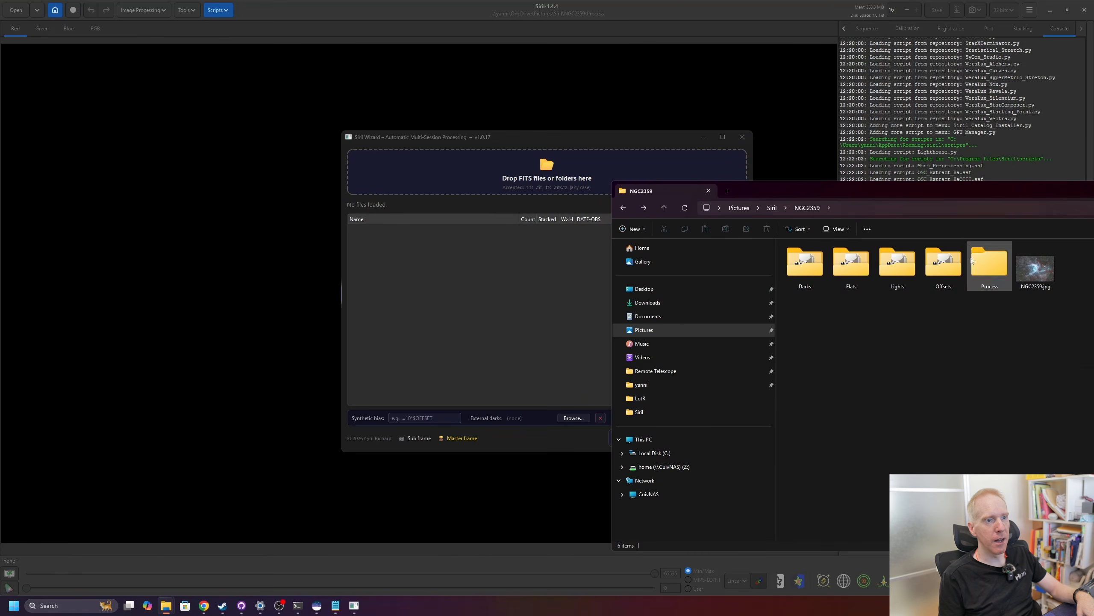
{"action": "left_click_drag", "start_coordinate": [897, 264], "coordinate": [526, 175]}
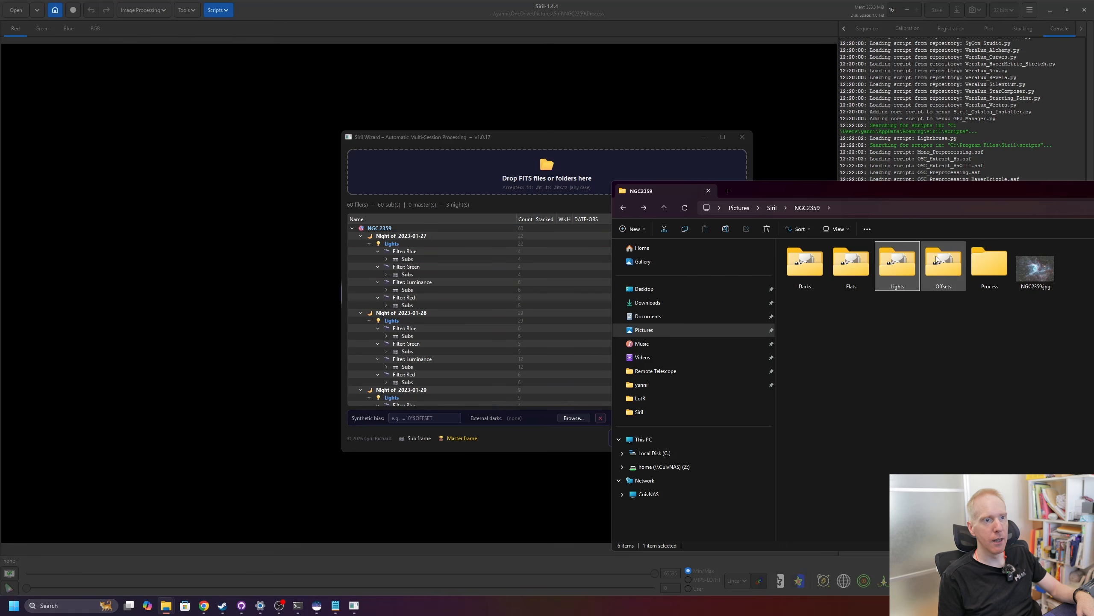
{"action": "left_click_drag", "start_coordinate": [849, 268], "coordinate": [453, 185]}
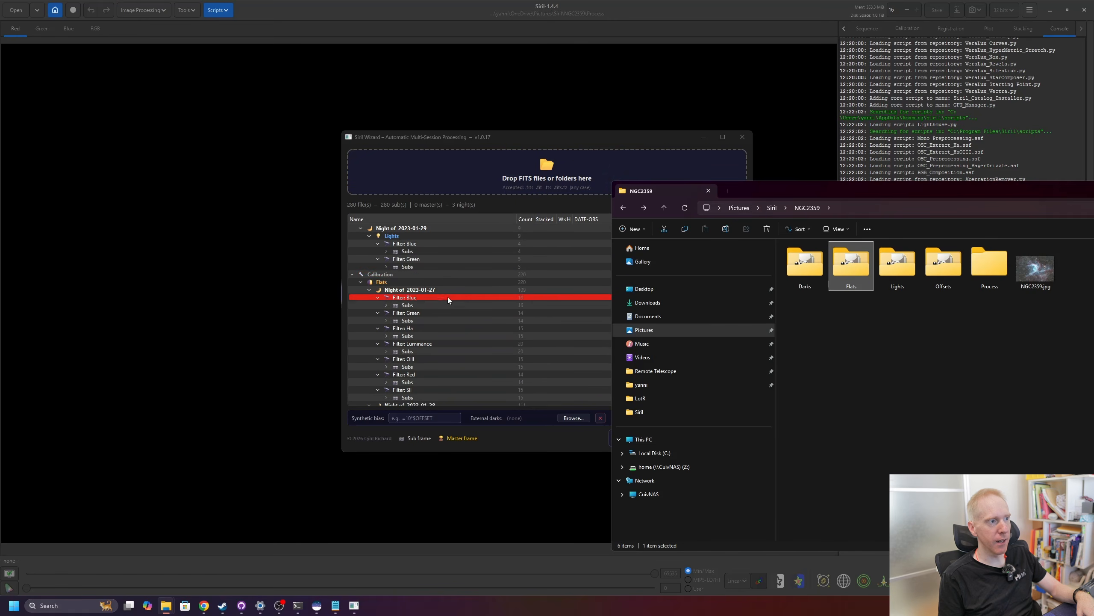
Review how the lights and flats are grouped by night and filter, and collapse the Calibration and NGC 2359 groups.
{"action": "scroll", "coordinate": [448, 298], "scroll_direction": "down", "scroll_amount": 3}
{"action": "left_click", "coordinate": [428, 336]}
{"action": "scroll", "coordinate": [457, 312], "scroll_direction": "up", "scroll_amount": 4}
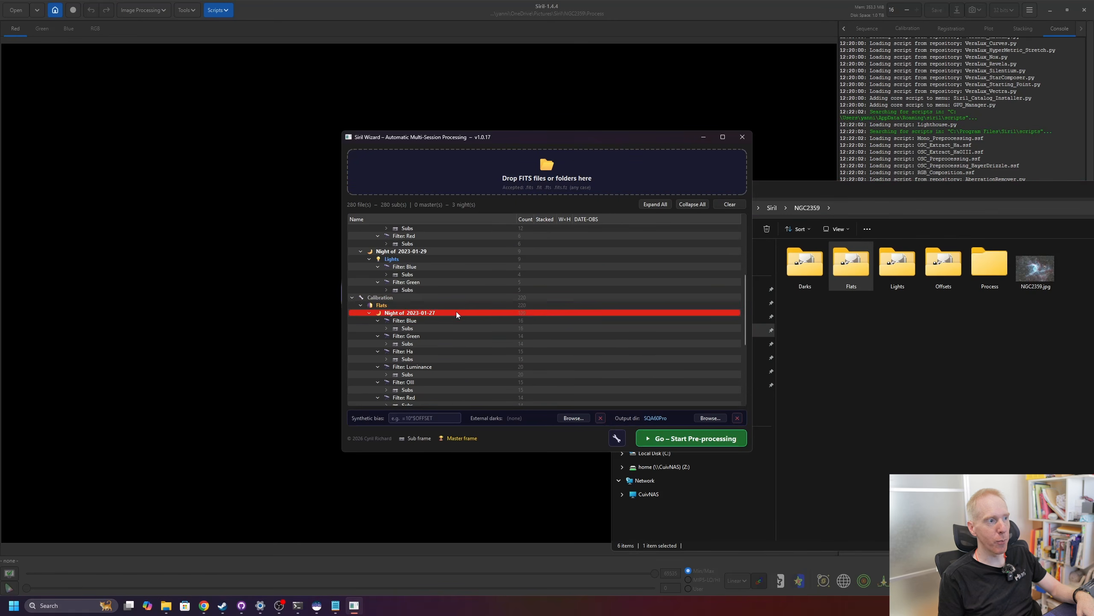
{"action": "left_click", "coordinate": [407, 315]}
{"action": "scroll", "coordinate": [490, 330], "scroll_direction": "down", "scroll_amount": 6}
{"action": "scroll", "coordinate": [489, 331], "scroll_direction": "up", "scroll_amount": 6}
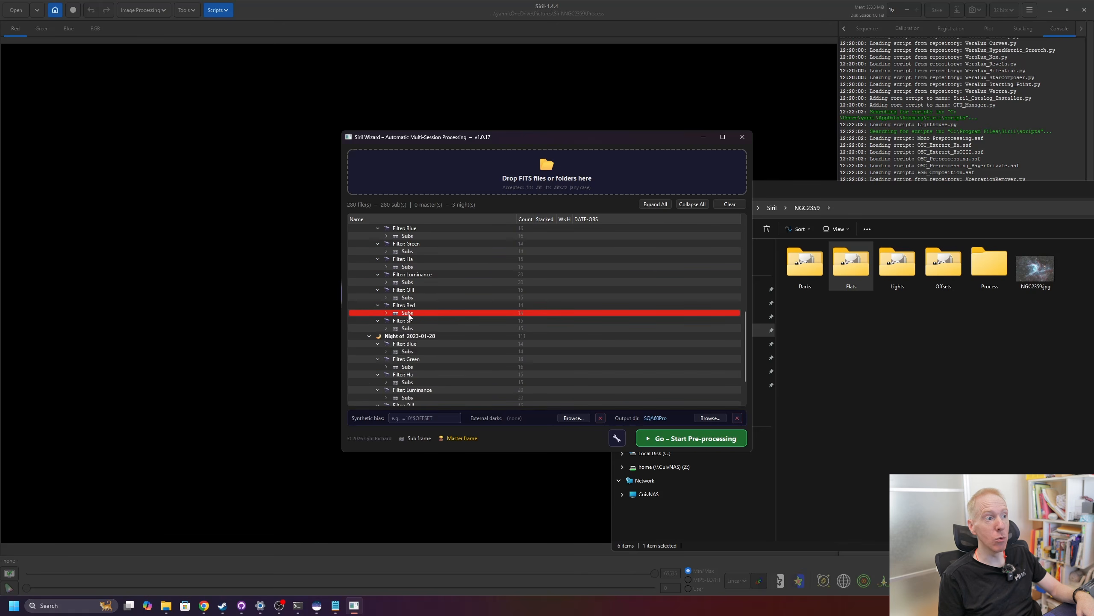
{"action": "scroll", "coordinate": [408, 316], "scroll_direction": "up", "scroll_amount": 1}
{"action": "scroll", "coordinate": [405, 337], "scroll_direction": "up", "scroll_amount": 5}
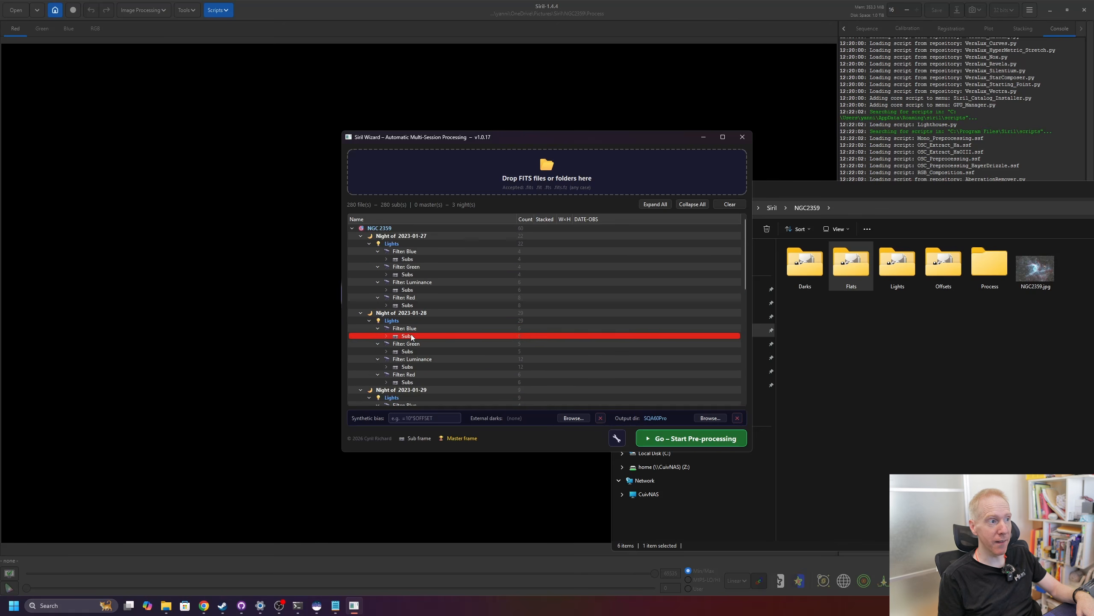
{"action": "scroll", "coordinate": [504, 357], "scroll_direction": "down", "scroll_amount": 6}
{"action": "scroll", "coordinate": [354, 300], "scroll_direction": "up", "scroll_amount": 4}
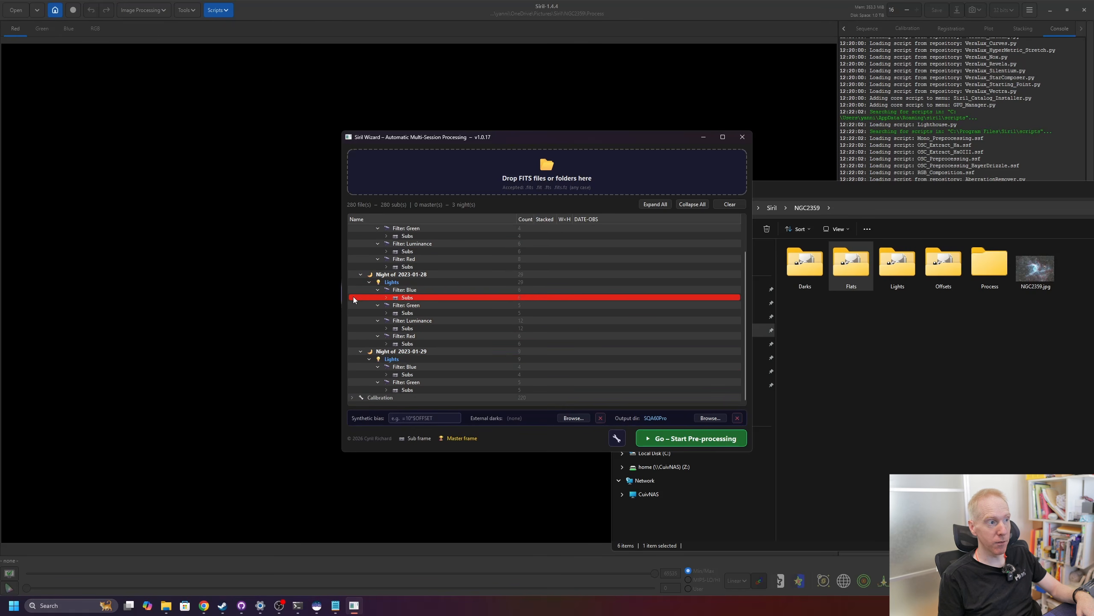
{"action": "scroll", "coordinate": [358, 304], "scroll_direction": "up", "scroll_amount": 2}
{"action": "left_click", "coordinate": [351, 228]}
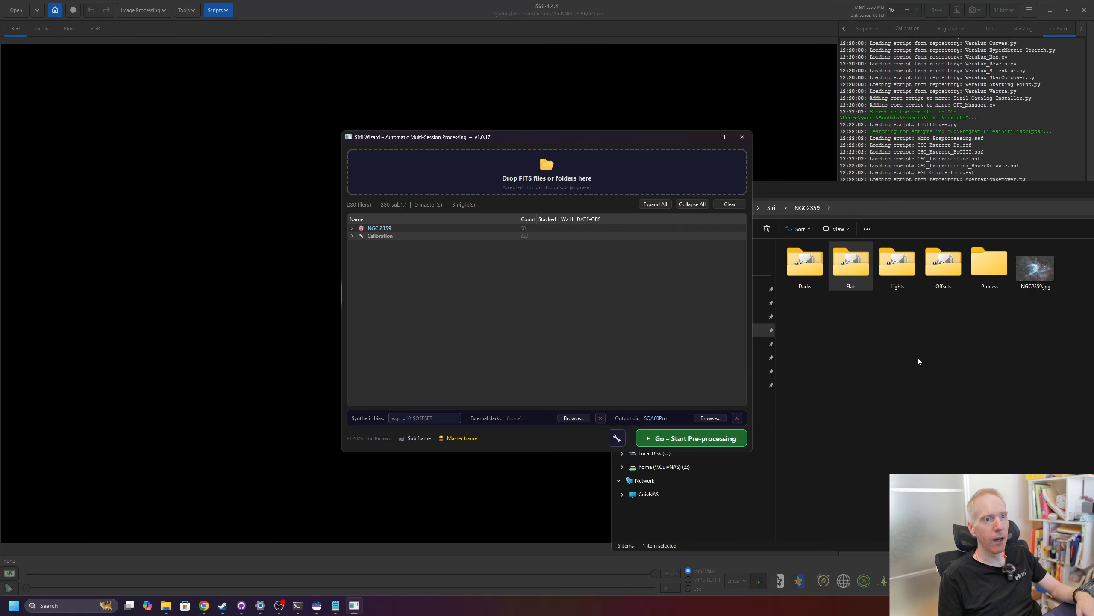
Load the Offsets folder into the AMSP wizard and force its Dark_Gain56_Offset76 group as bias.
{"action": "left_click_drag", "start_coordinate": [943, 264], "coordinate": [472, 168]}
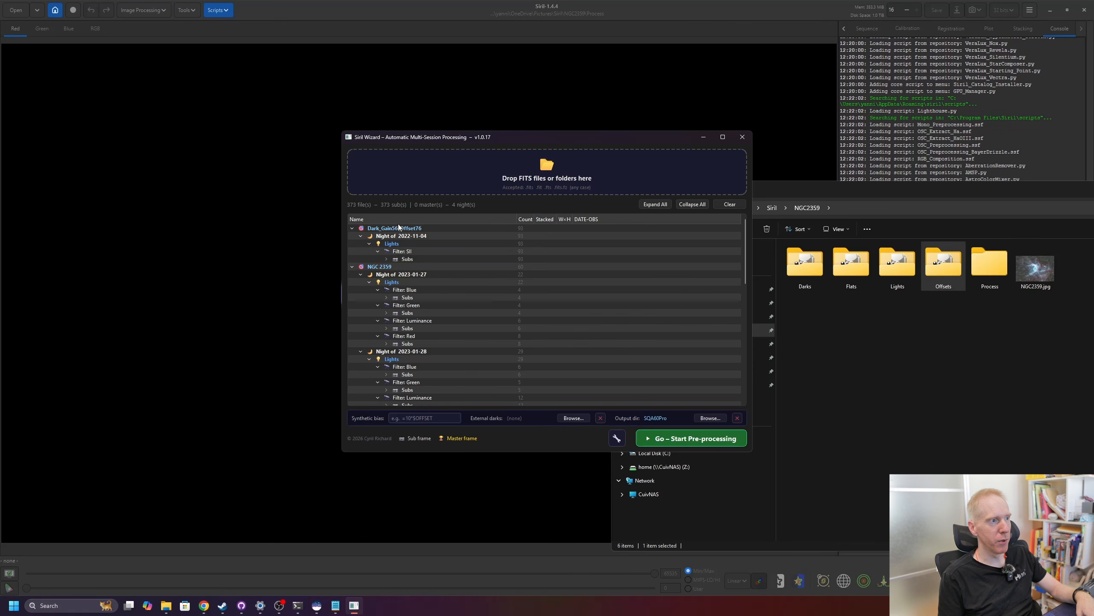
{"action": "left_click", "coordinate": [420, 229]}
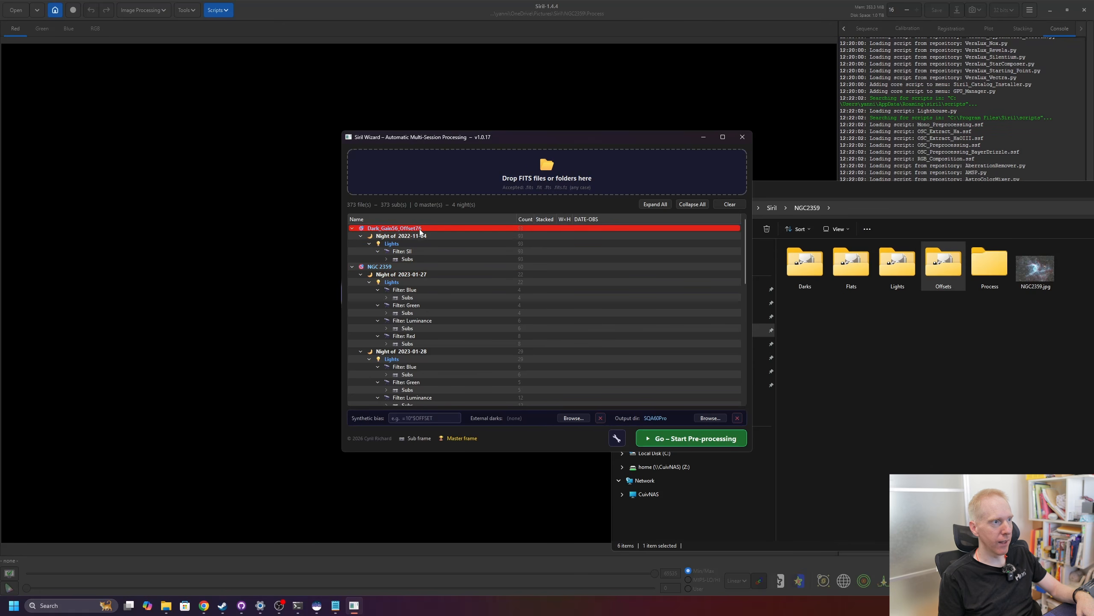
{"action": "left_click", "coordinate": [476, 244]}
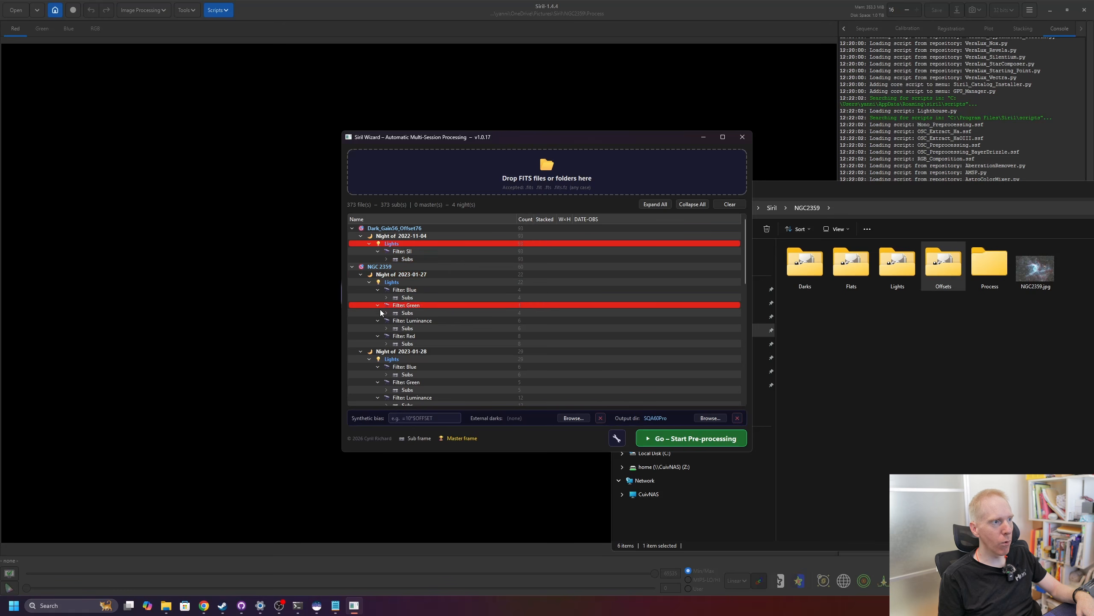
{"action": "left_click", "coordinate": [400, 250]}
{"action": "left_click", "coordinate": [397, 244]}
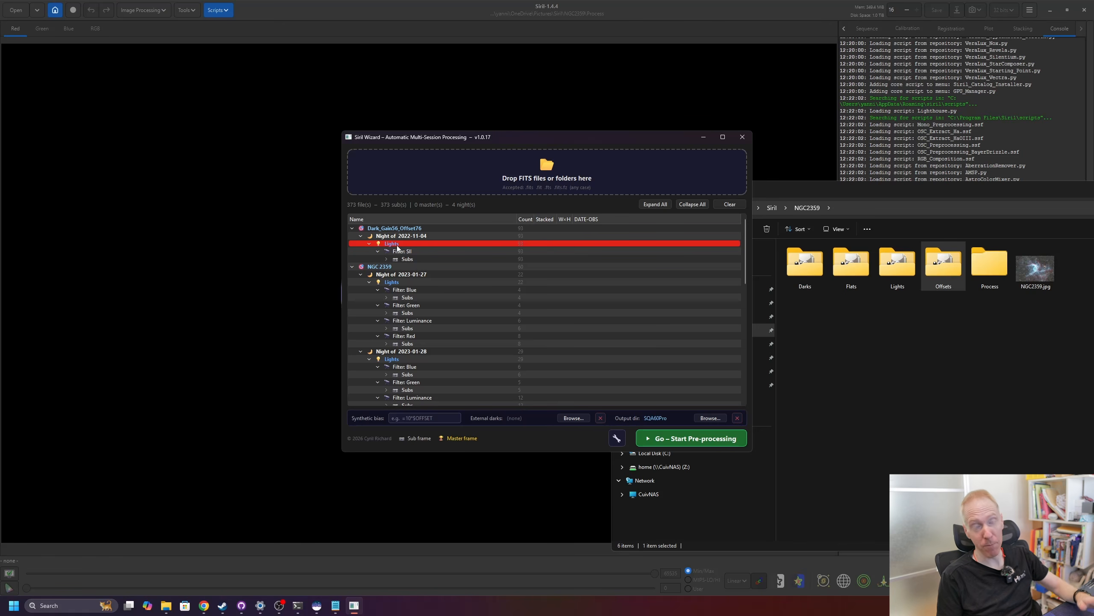
{"action": "left_click", "coordinate": [381, 228]}
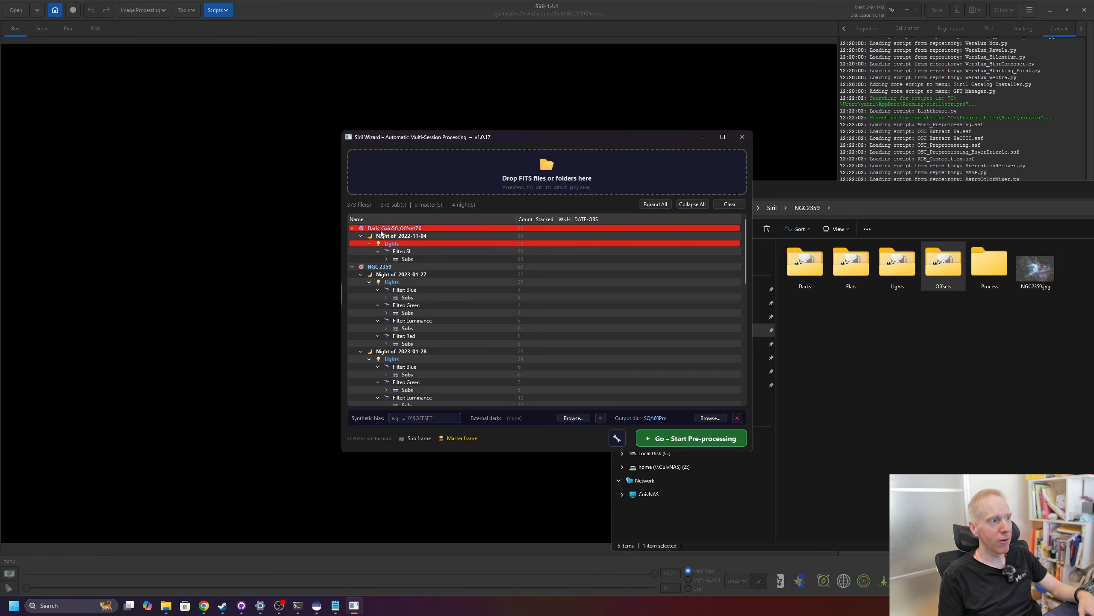
{"action": "right_click", "coordinate": [381, 233]}
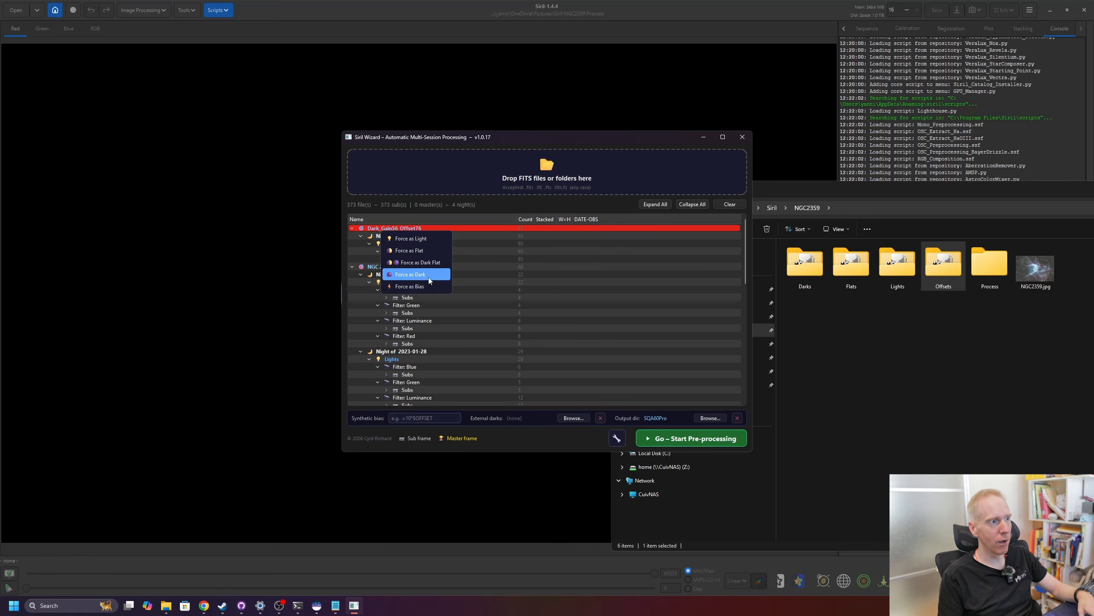
{"action": "left_click", "coordinate": [409, 288]}
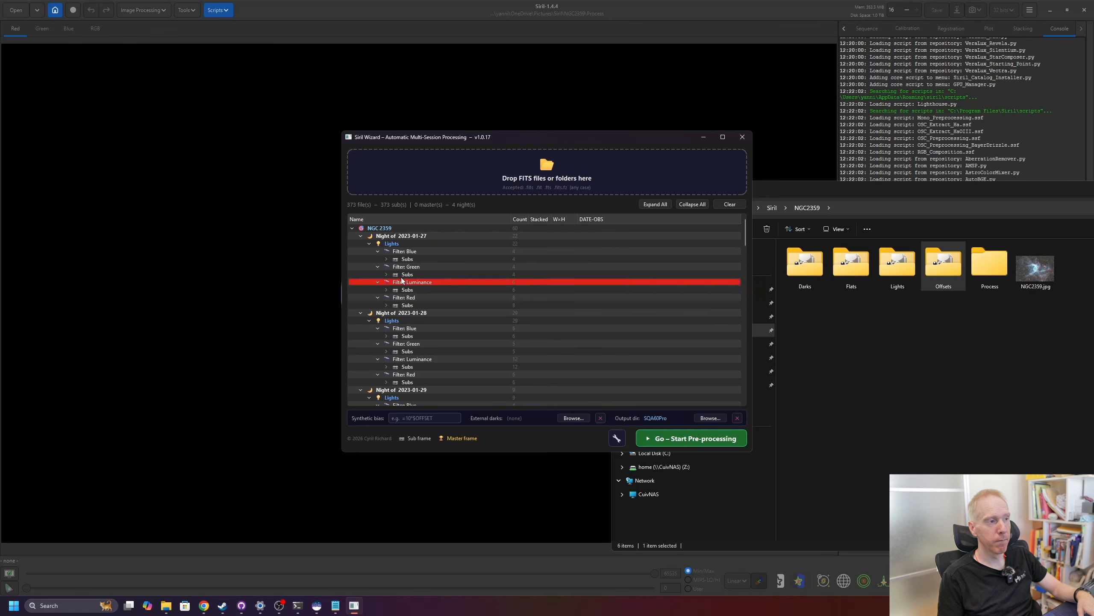
Check the Offset subs listed under Bias in the Calibration group, and collapse the Flats and Bias entries.
{"action": "left_click", "coordinate": [361, 245]}
{"action": "left_click", "coordinate": [361, 245]}
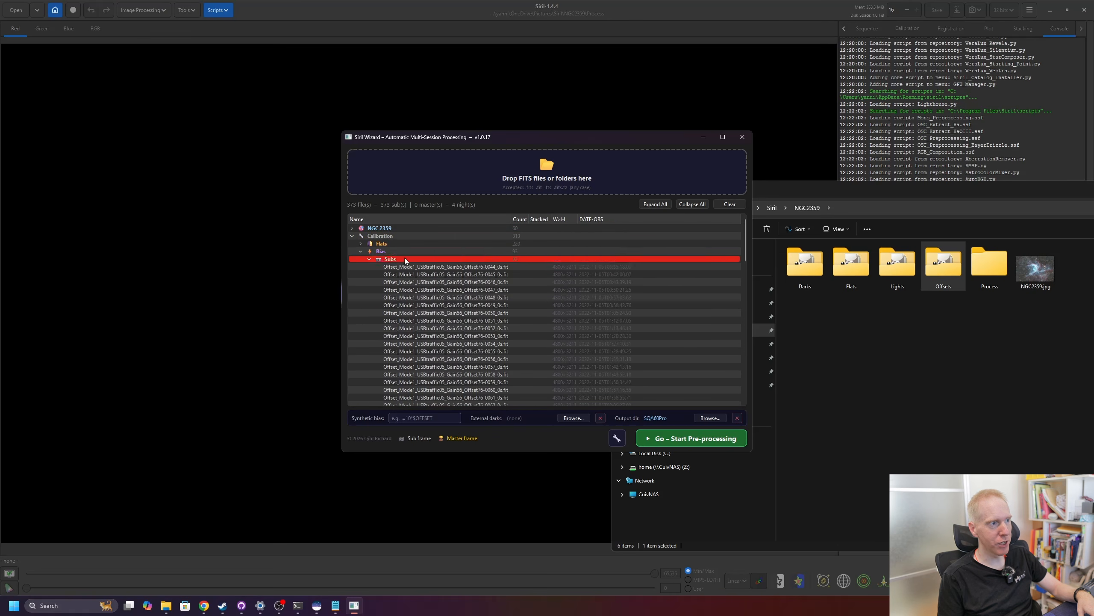
{"action": "left_click", "coordinate": [360, 252]}
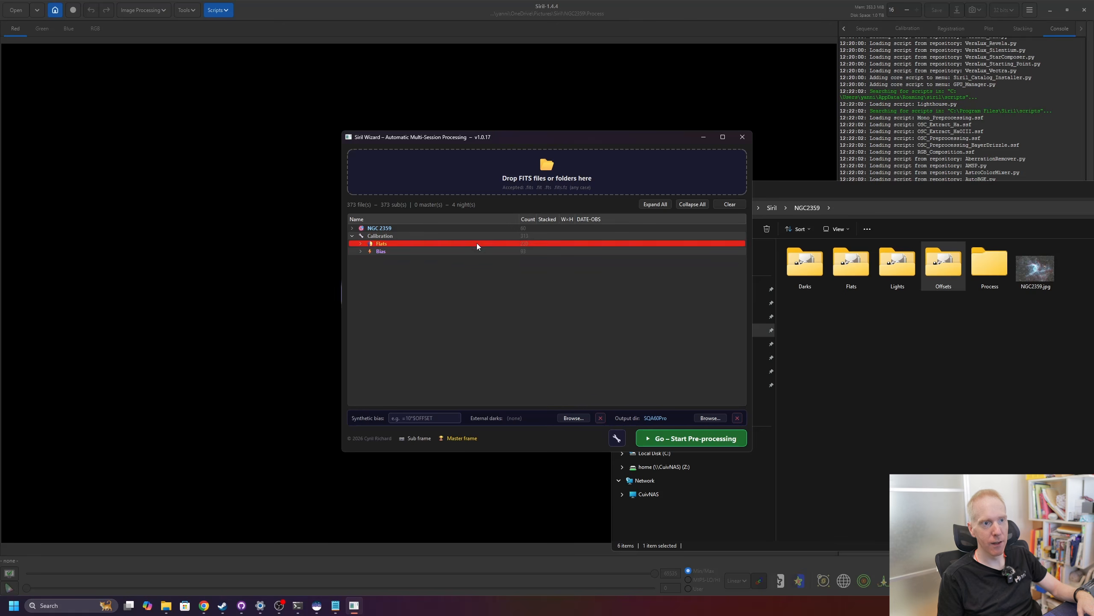
Look through the individual Offset frames under the Bias entry once more and collapse it.
{"action": "double_click", "coordinate": [387, 252]}
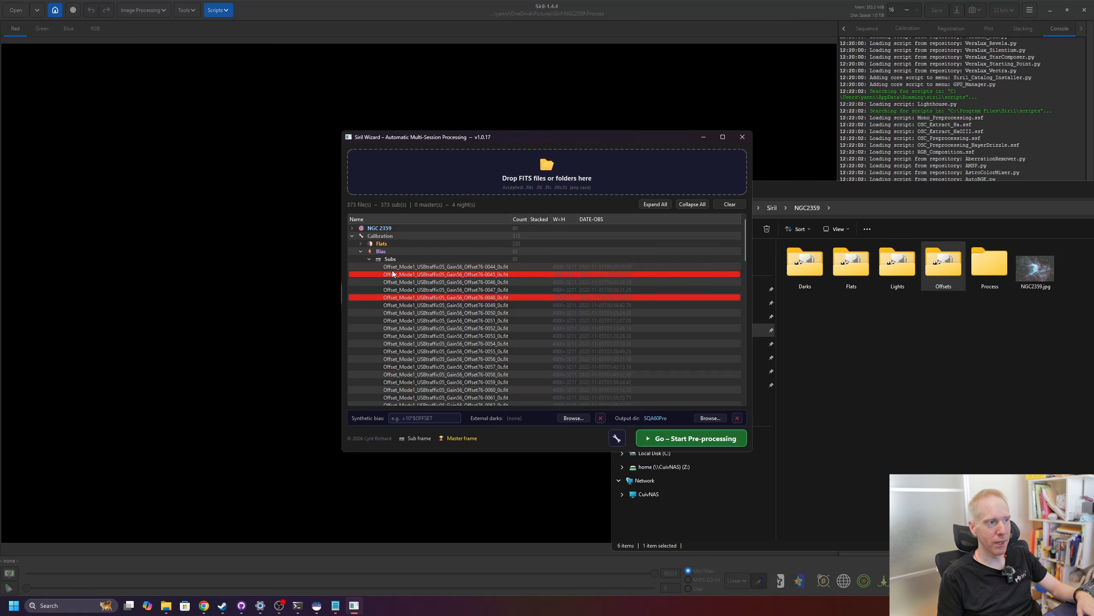
{"action": "scroll", "coordinate": [428, 310], "scroll_direction": "down", "scroll_amount": 20}
{"action": "scroll", "coordinate": [429, 309], "scroll_direction": "up", "scroll_amount": 20}
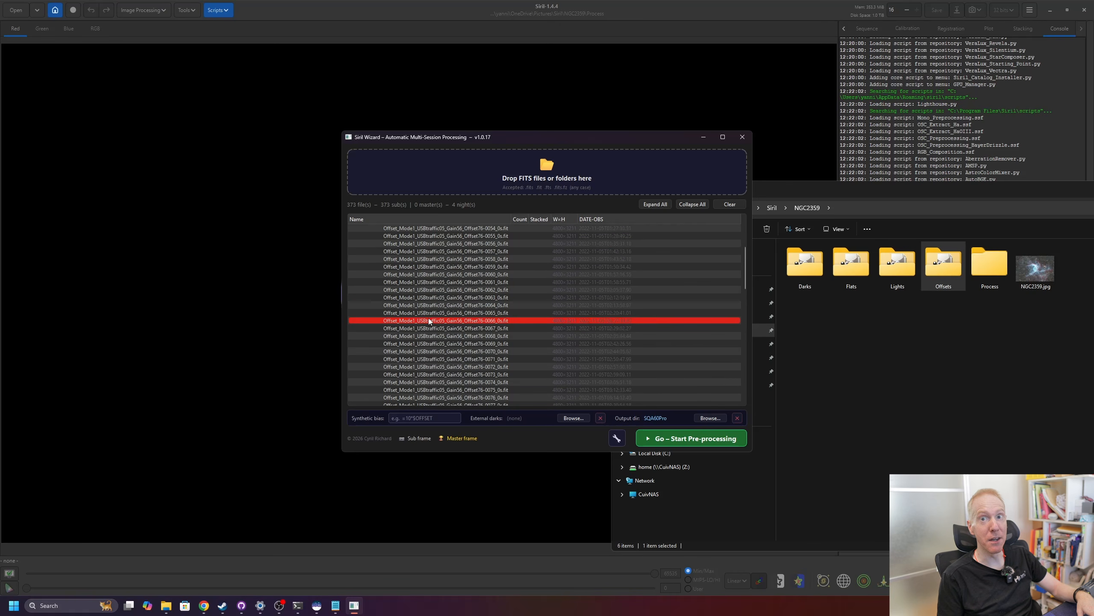
{"action": "left_click", "coordinate": [362, 252]}
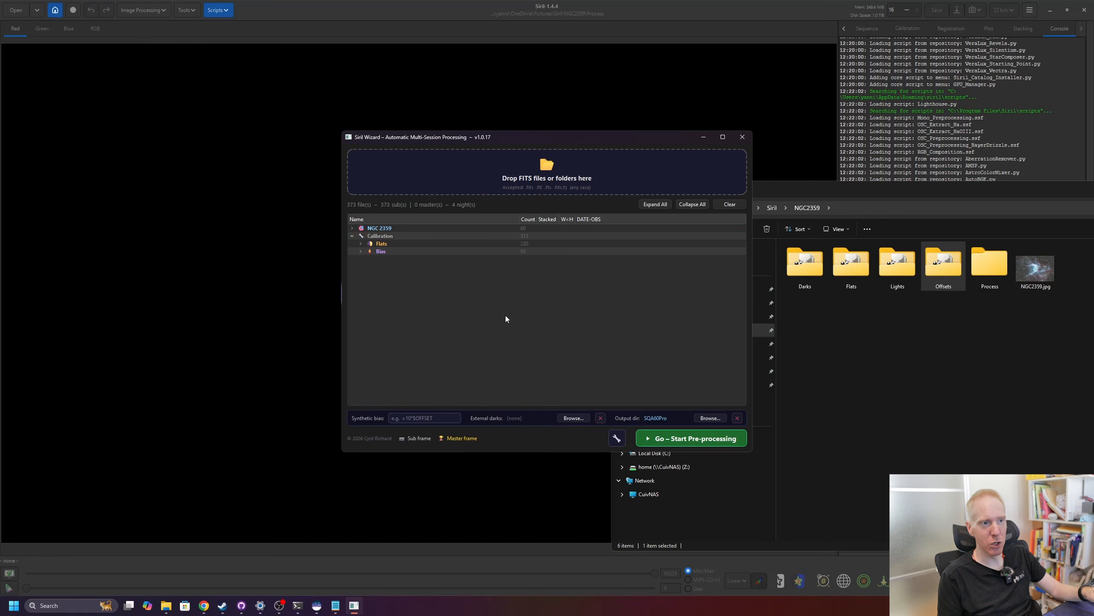
Load the Darks folder into the AMSP wizard, force its Dark_Gain56_Offset76 group as dark, and collapse the NGC 2359 group.
{"action": "left_click_drag", "start_coordinate": [805, 262], "coordinate": [494, 190]}
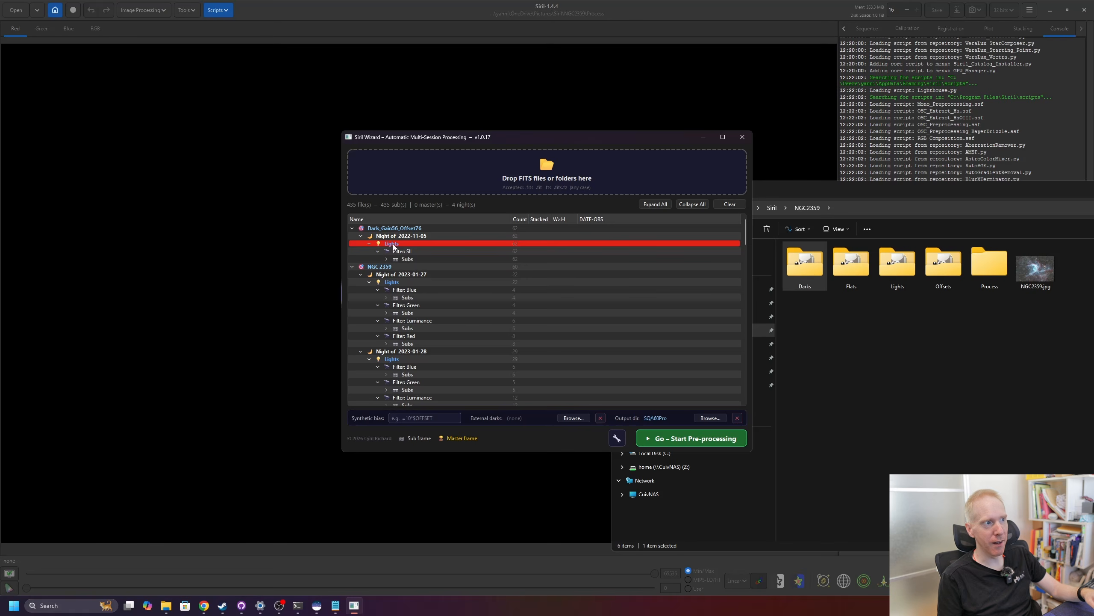
{"action": "right_click", "coordinate": [388, 228]}
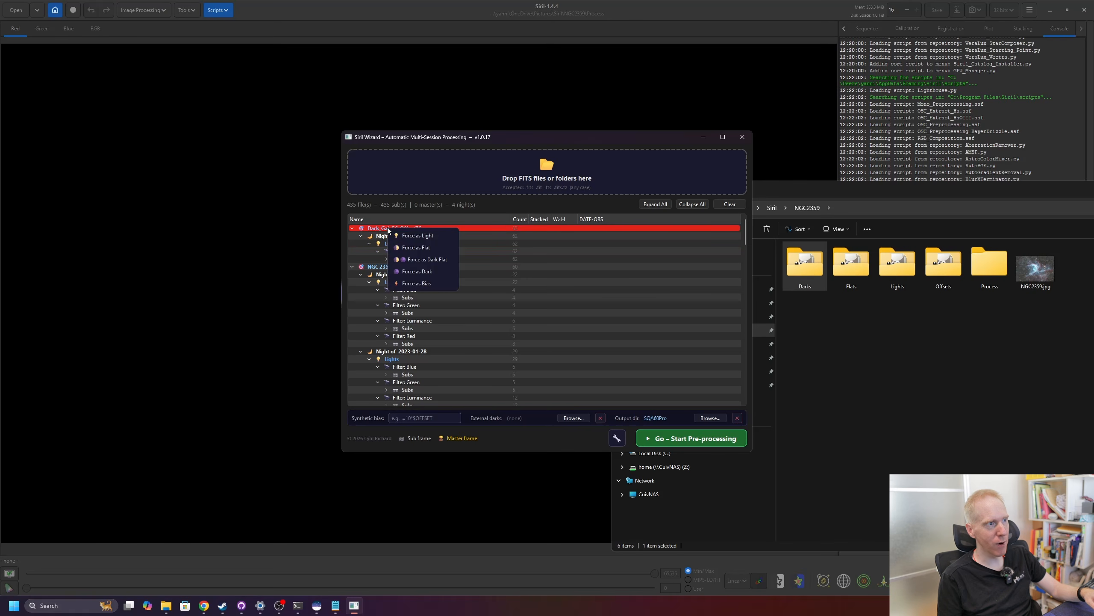
{"action": "left_click", "coordinate": [417, 271]}
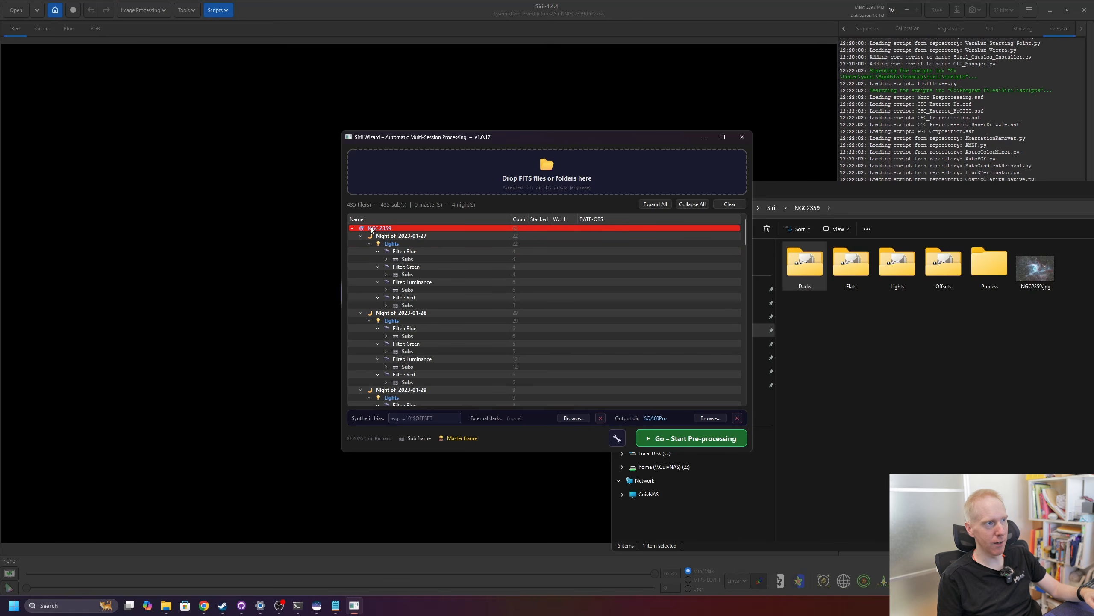
{"action": "left_click", "coordinate": [350, 228]}
{"action": "left_click", "coordinate": [352, 236]}
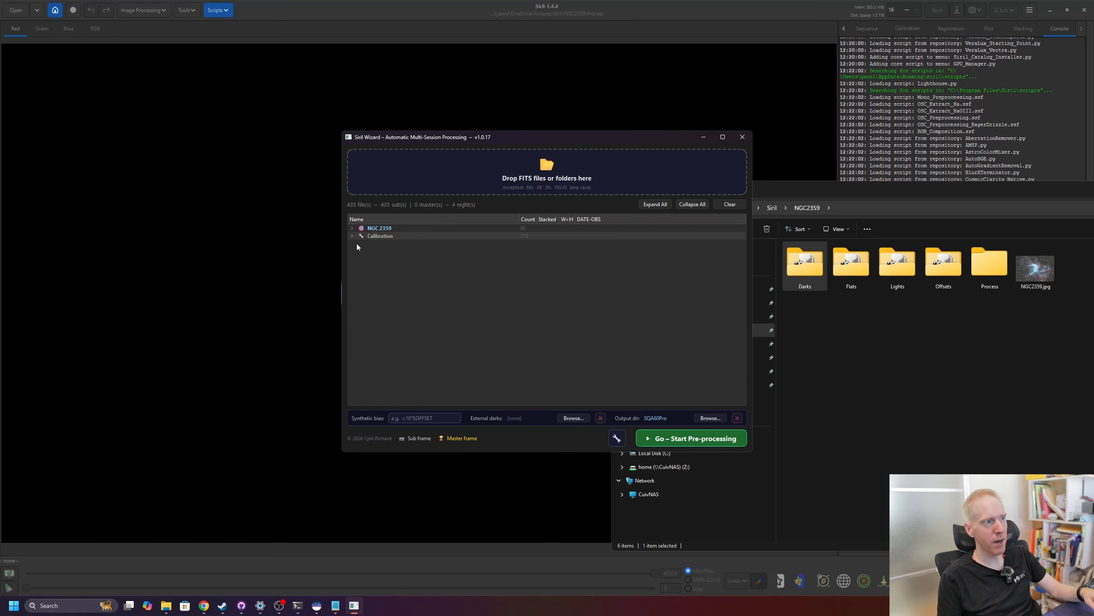
{"action": "left_click", "coordinate": [353, 236]}
{"action": "left_click", "coordinate": [361, 244]}
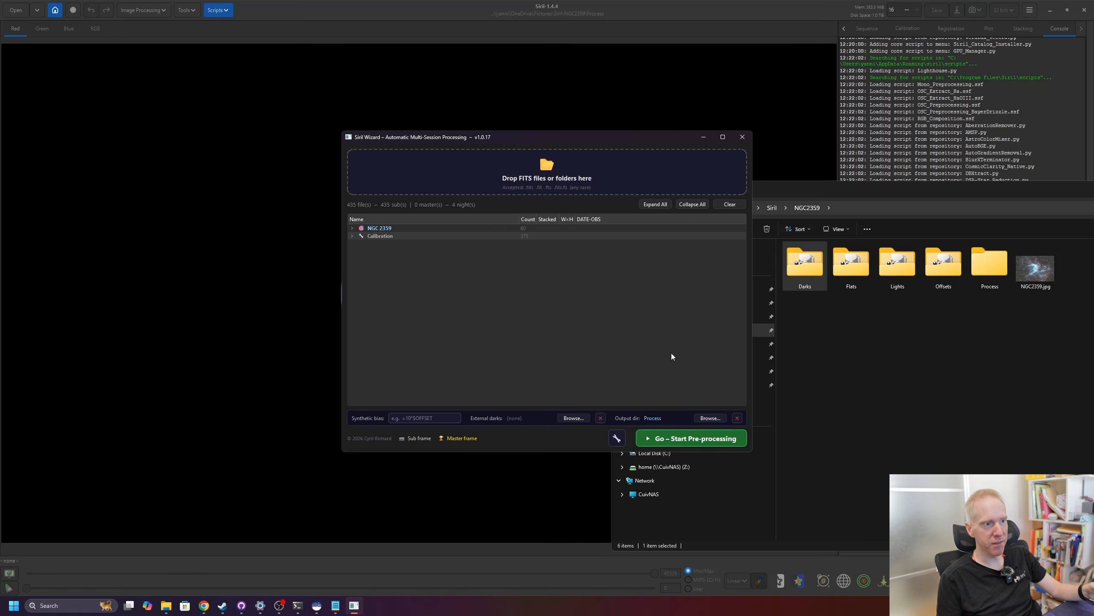
Enable Use nearest flat in the wizard's pipeline options and start the pre-processing.
{"action": "left_click", "coordinate": [618, 441]}
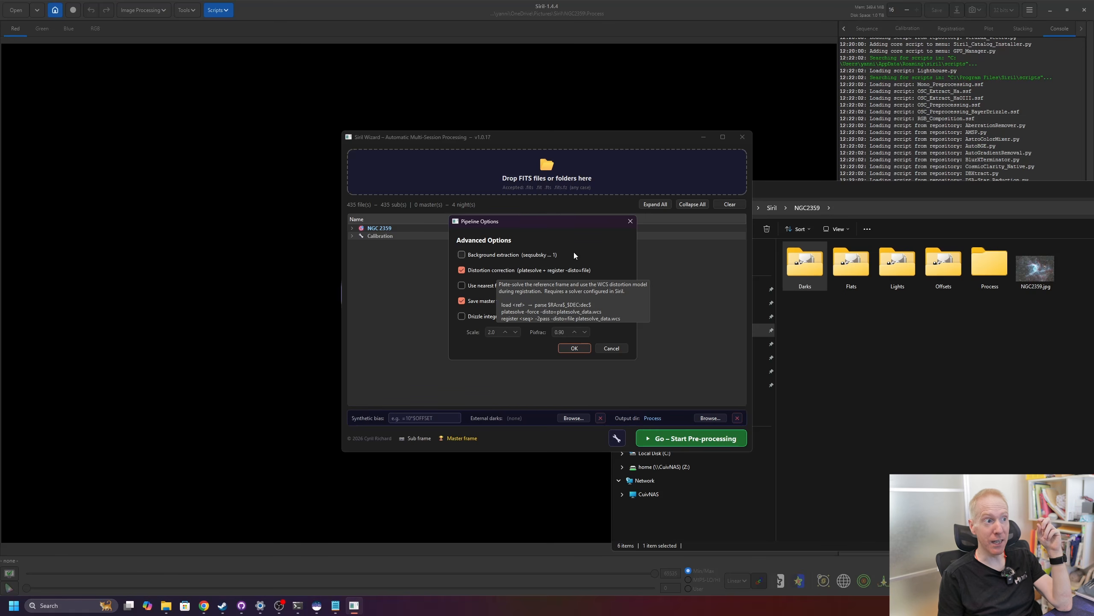
{"action": "left_click", "coordinate": [461, 285]}
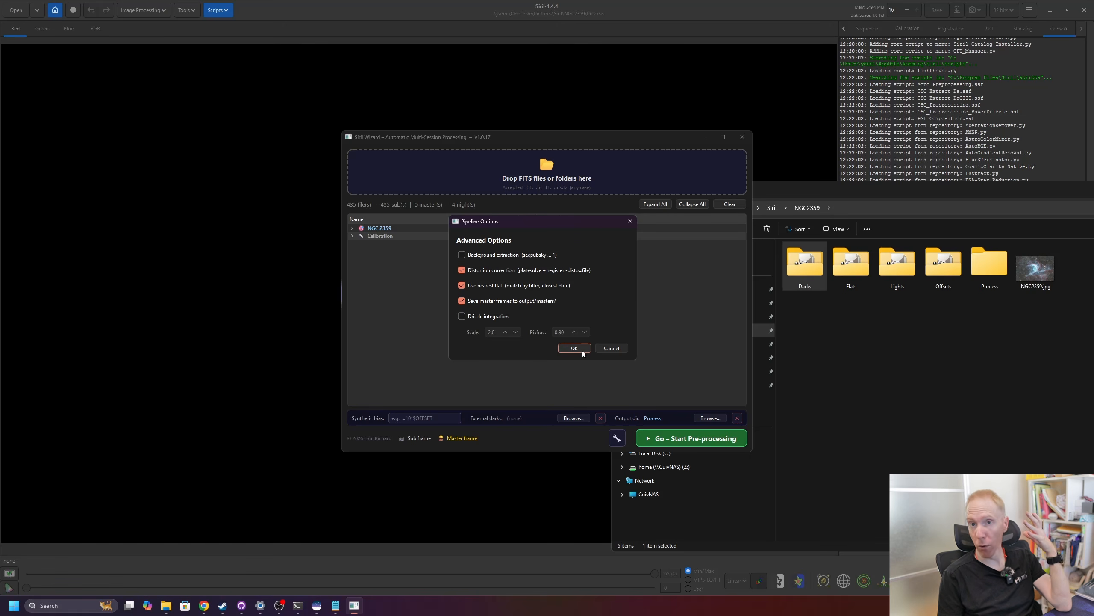
{"action": "mouse_move", "coordinate": [486, 316]}
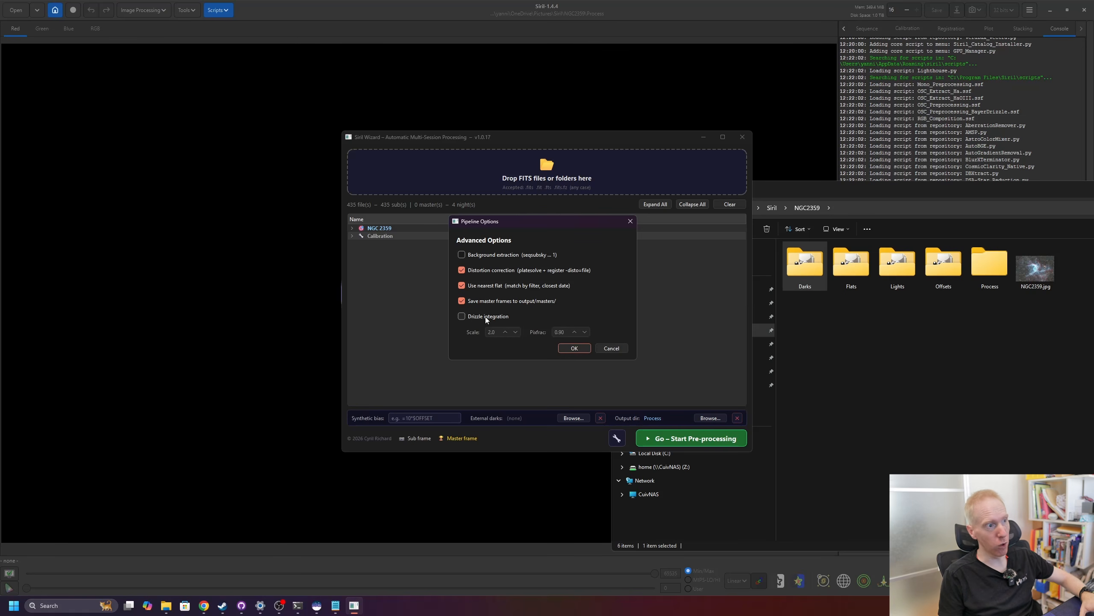
{"action": "left_click", "coordinate": [568, 348]}
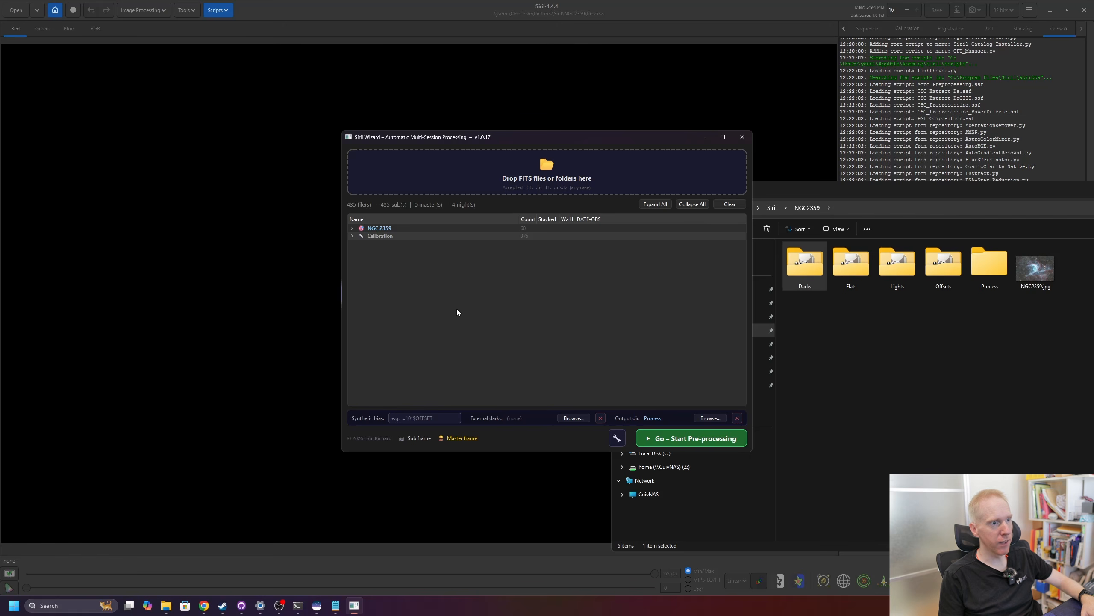
{"action": "left_click", "coordinate": [677, 439]}
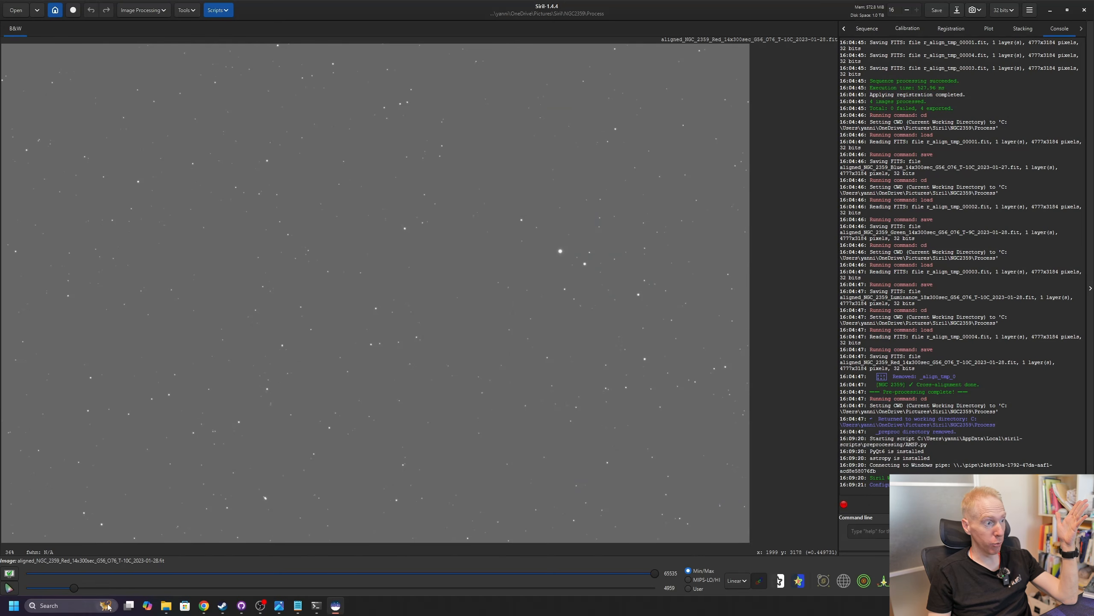
Examine the aligned and unaligned NGC 2359 stacks per filter in the Process folder in File Explorer.
{"action": "mouse_move", "coordinate": [166, 605]}
{"action": "left_click", "coordinate": [150, 566]}
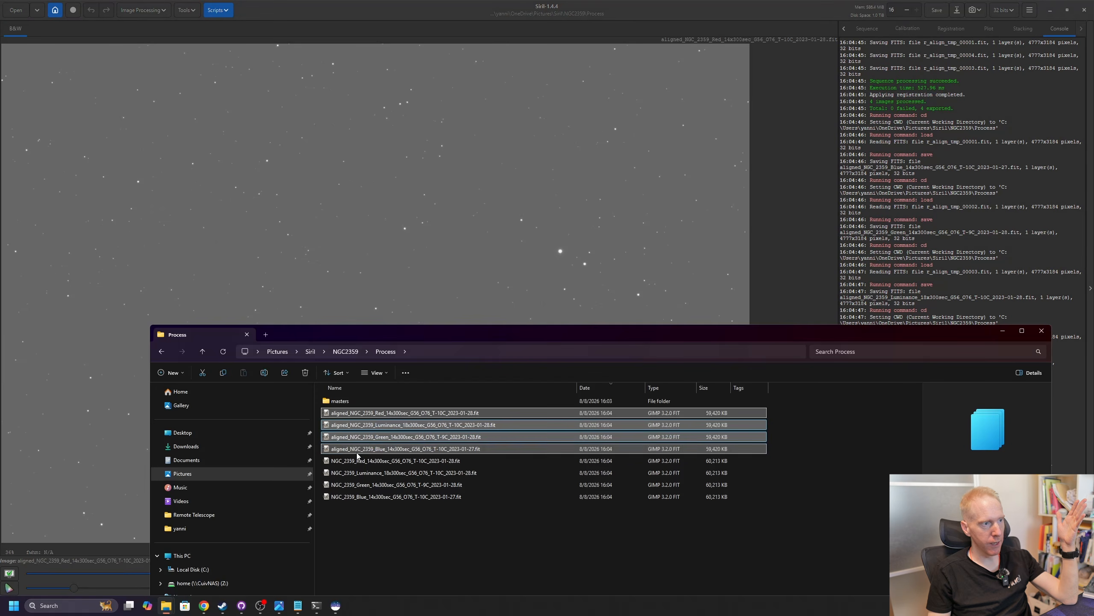
{"action": "left_click_drag", "start_coordinate": [425, 535], "coordinate": [413, 414]}
{"action": "left_click", "coordinate": [478, 532]}
{"action": "left_click_drag", "start_coordinate": [497, 529], "coordinate": [339, 462]}
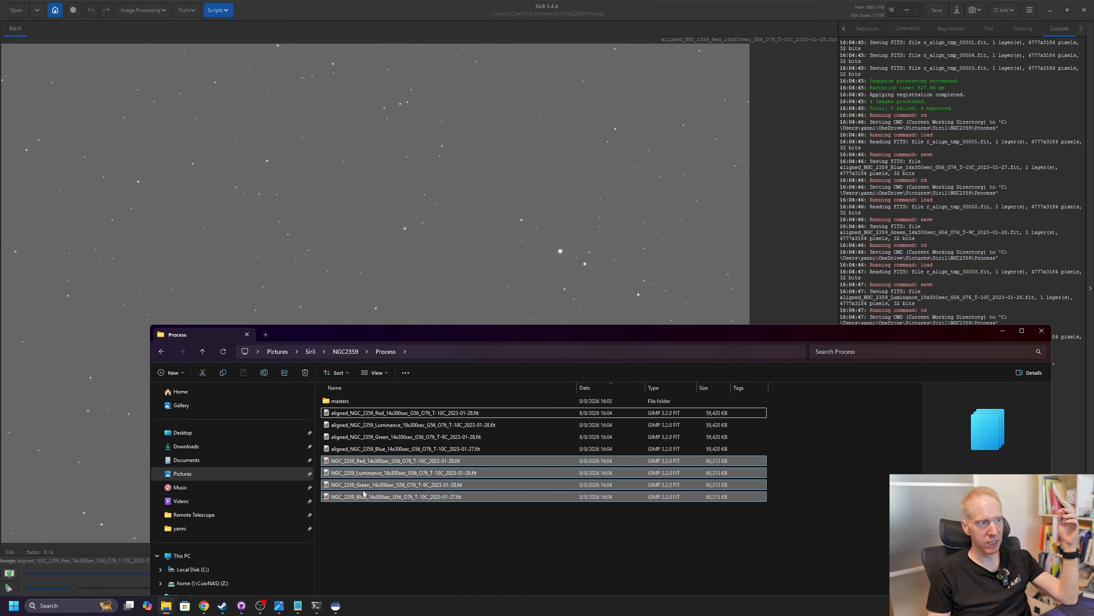
{"action": "left_click_drag", "start_coordinate": [782, 446], "coordinate": [570, 408]}
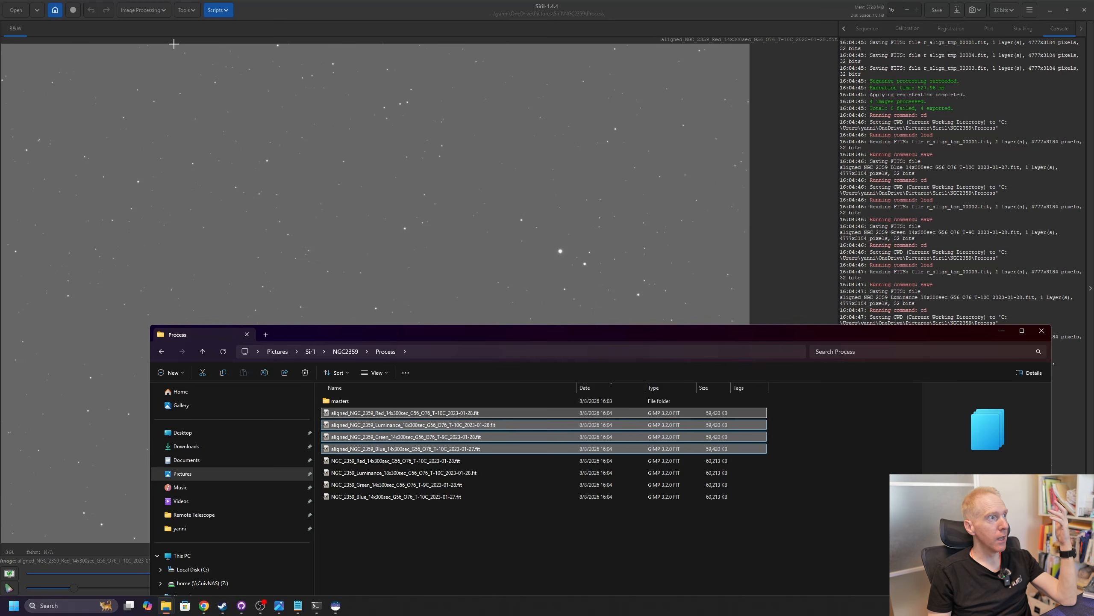
Start RGB Compositing in Siril, closing the current image, and load the aligned NGC 2359 Luminance stack as the luminance layer.
{"action": "left_click", "coordinate": [148, 10]}
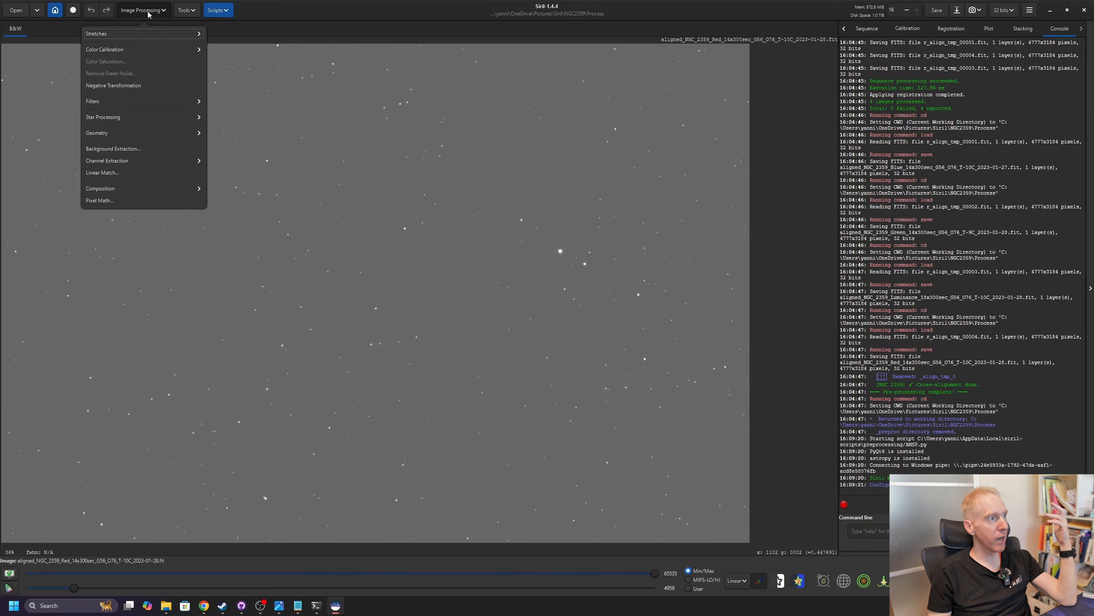
{"action": "left_click", "coordinate": [143, 187]}
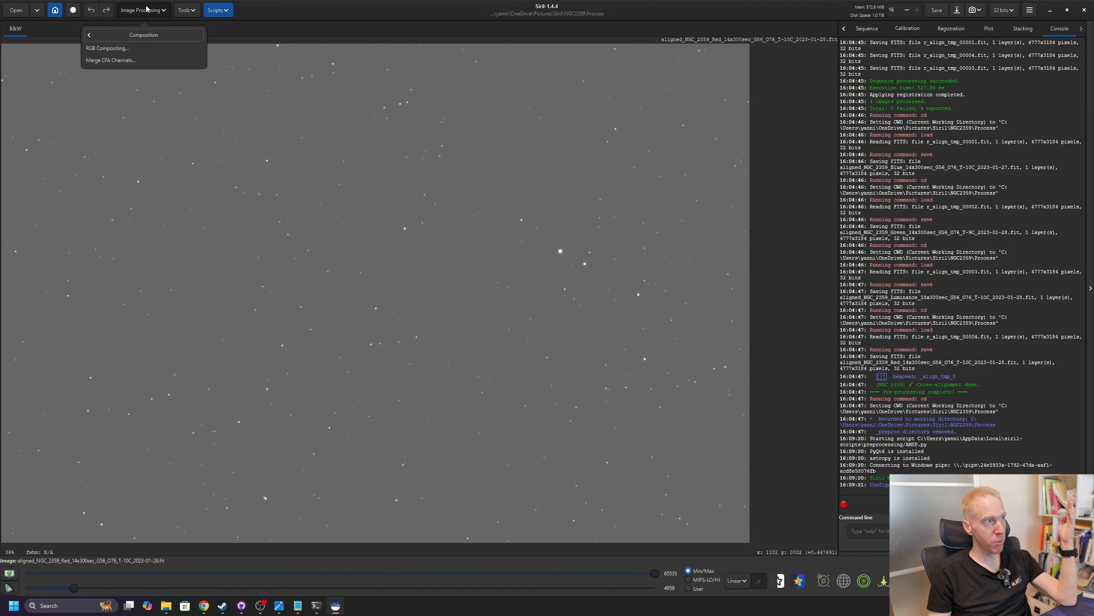
{"action": "left_click", "coordinate": [112, 53]}
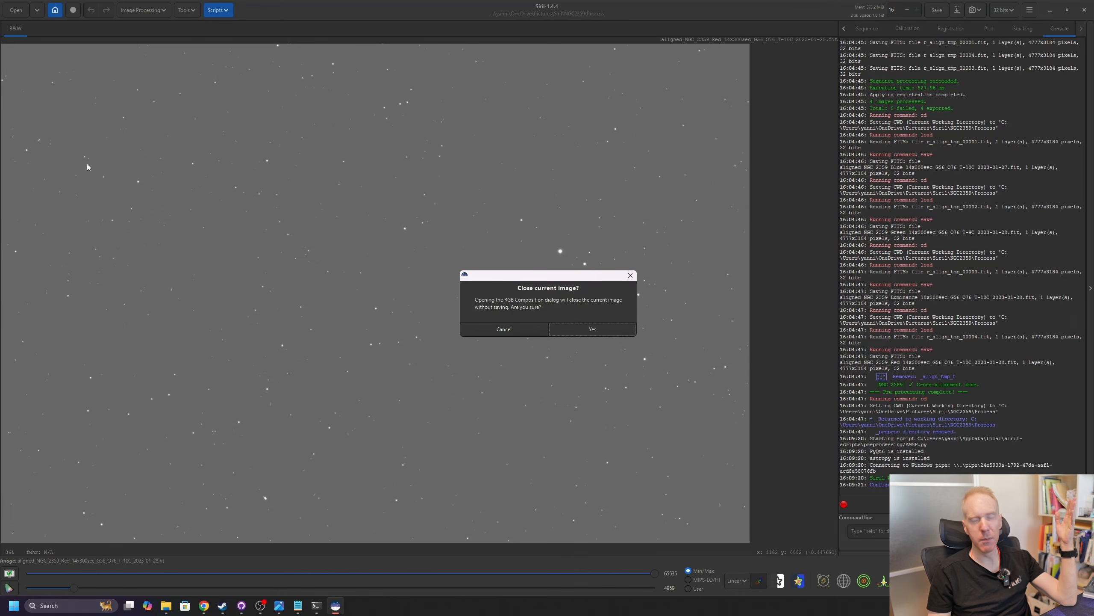
{"action": "left_click", "coordinate": [606, 328]}
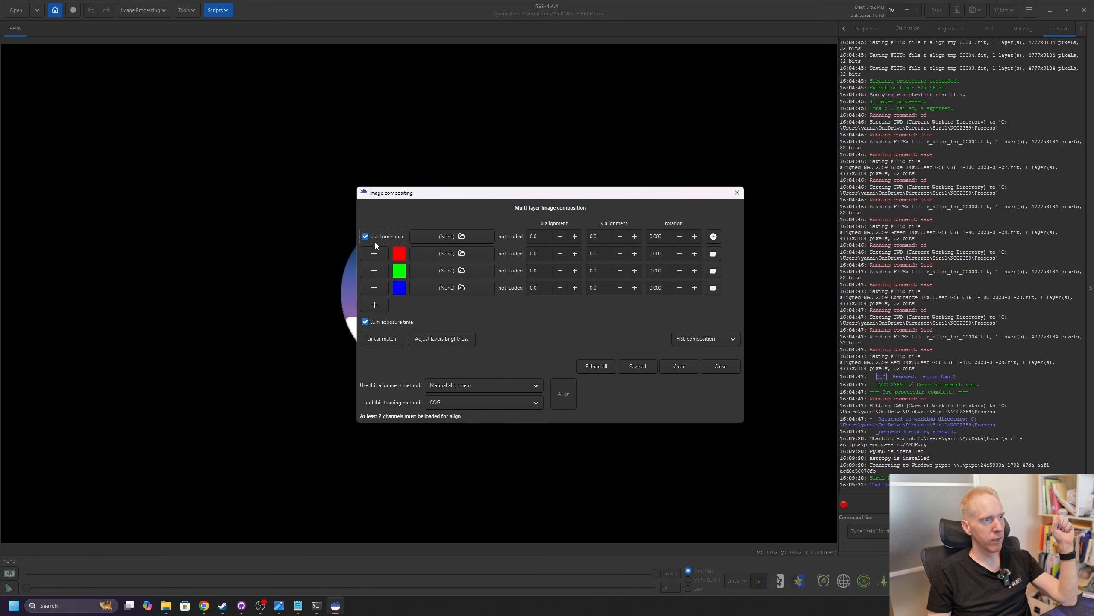
{"action": "left_click", "coordinate": [448, 238]}
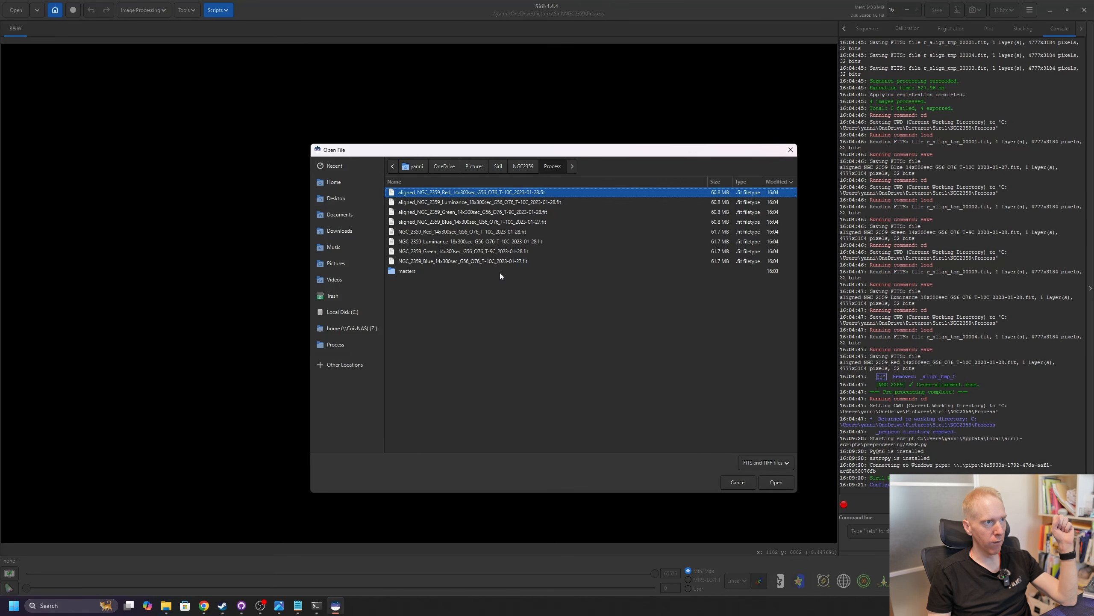
{"action": "double_click", "coordinate": [454, 203]}
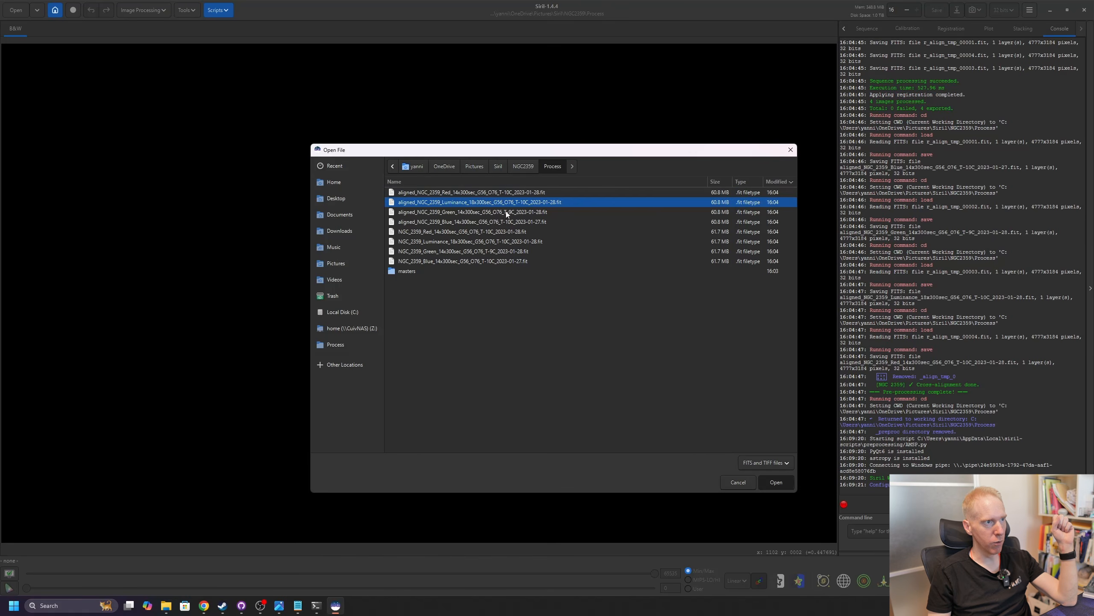
Load the aligned NGC 2359 Red, Green and Blue stacks into the matching colour layers of the composition.
{"action": "left_click", "coordinate": [454, 254]}
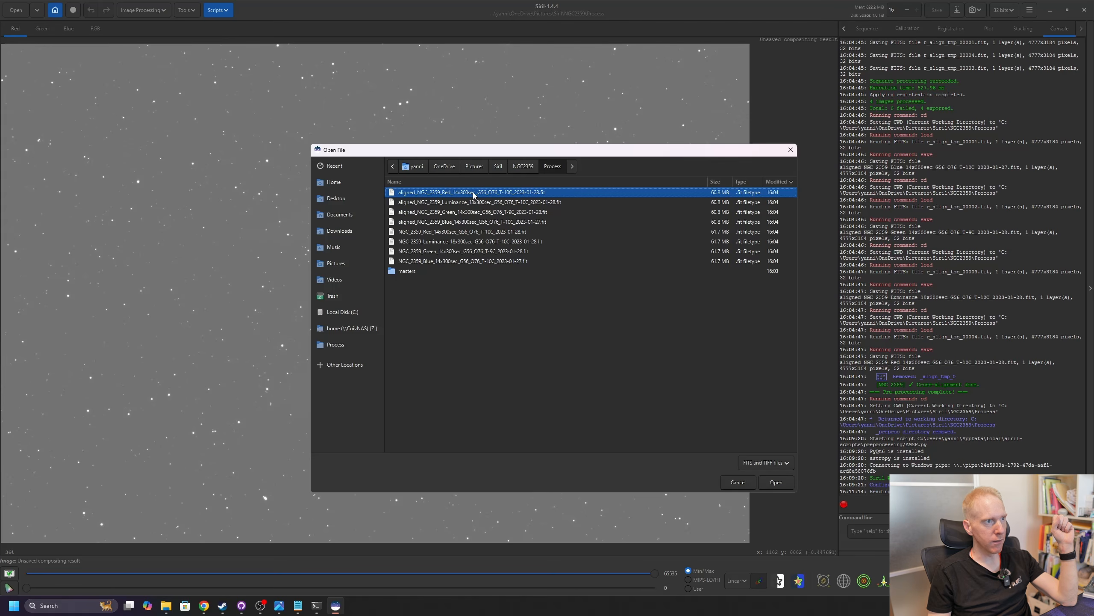
{"action": "double_click", "coordinate": [481, 192]}
{"action": "left_click", "coordinate": [455, 266]}
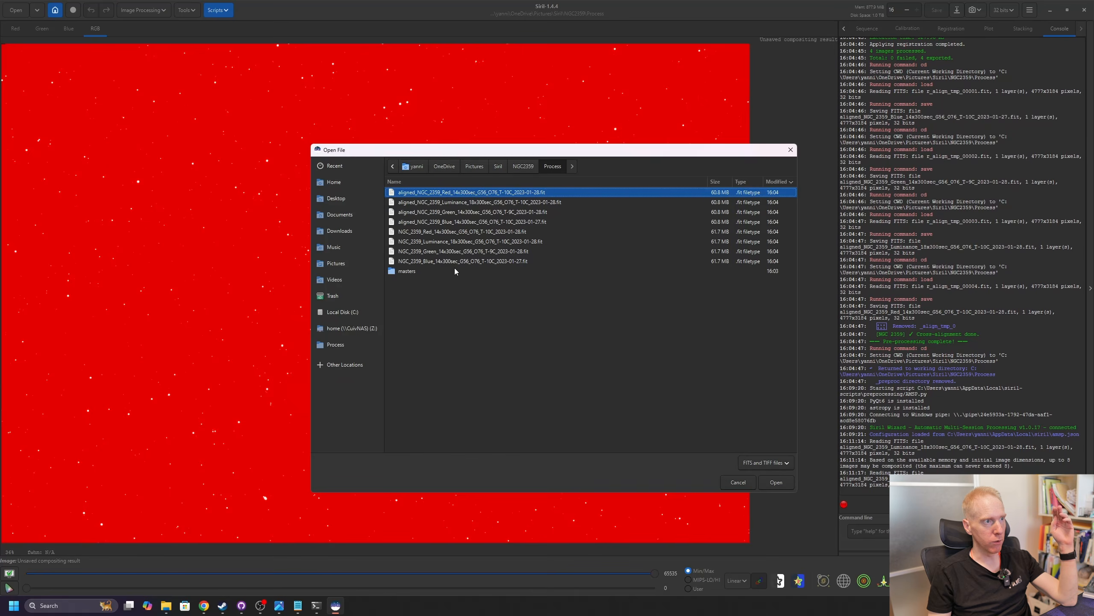
{"action": "double_click", "coordinate": [470, 212]}
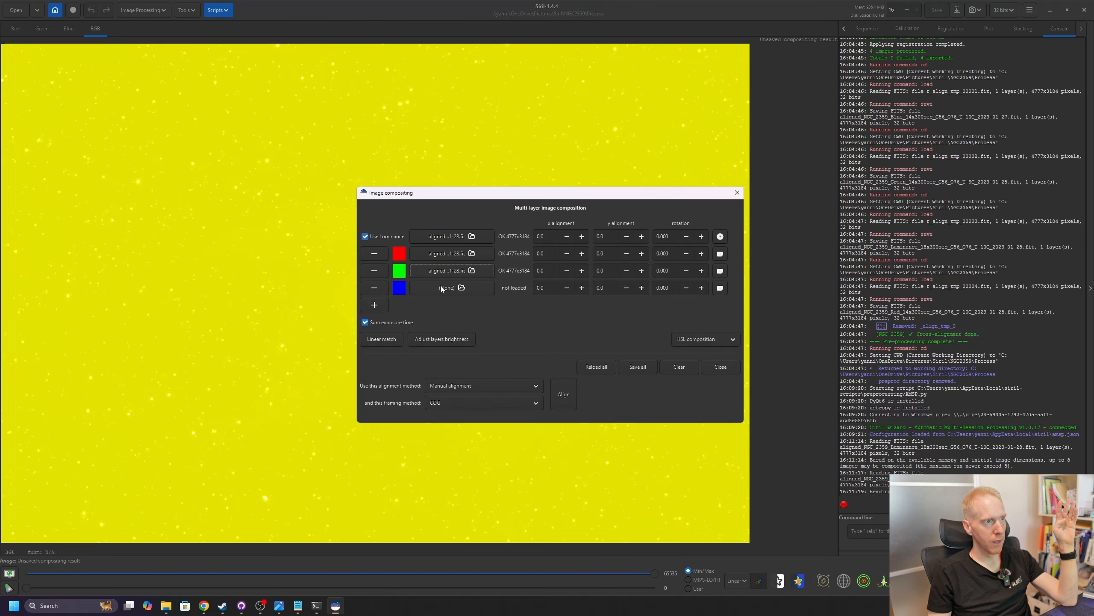
{"action": "left_click", "coordinate": [441, 286]}
{"action": "double_click", "coordinate": [476, 221]}
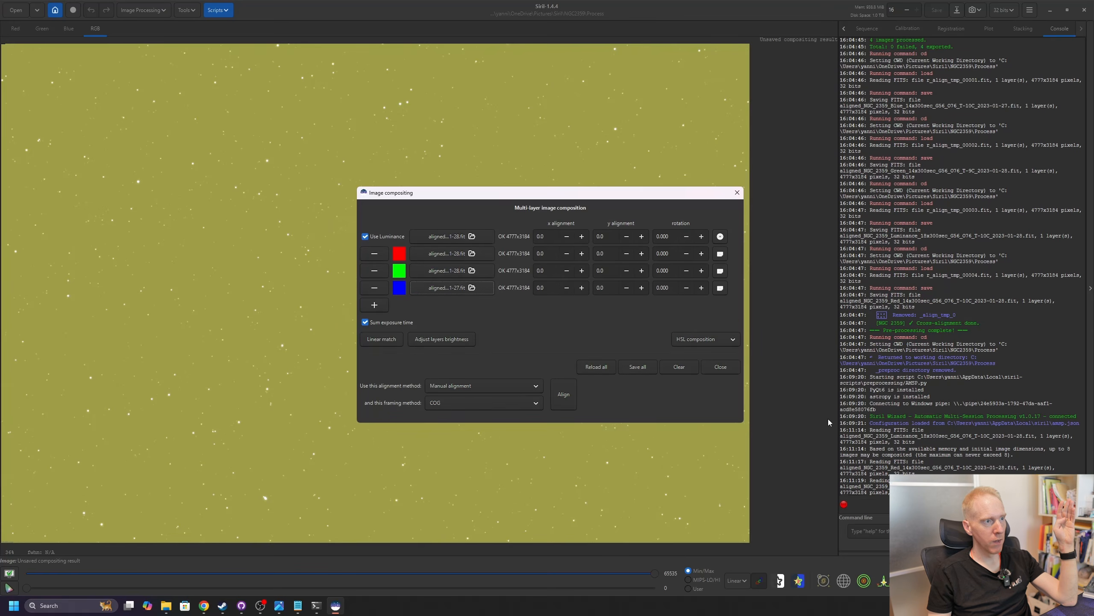
Move the Image compositing dialog aside and set the composite's display mode to AutoStretch with unlinked channels.
{"action": "left_click_drag", "start_coordinate": [578, 195], "coordinate": [883, 187]}
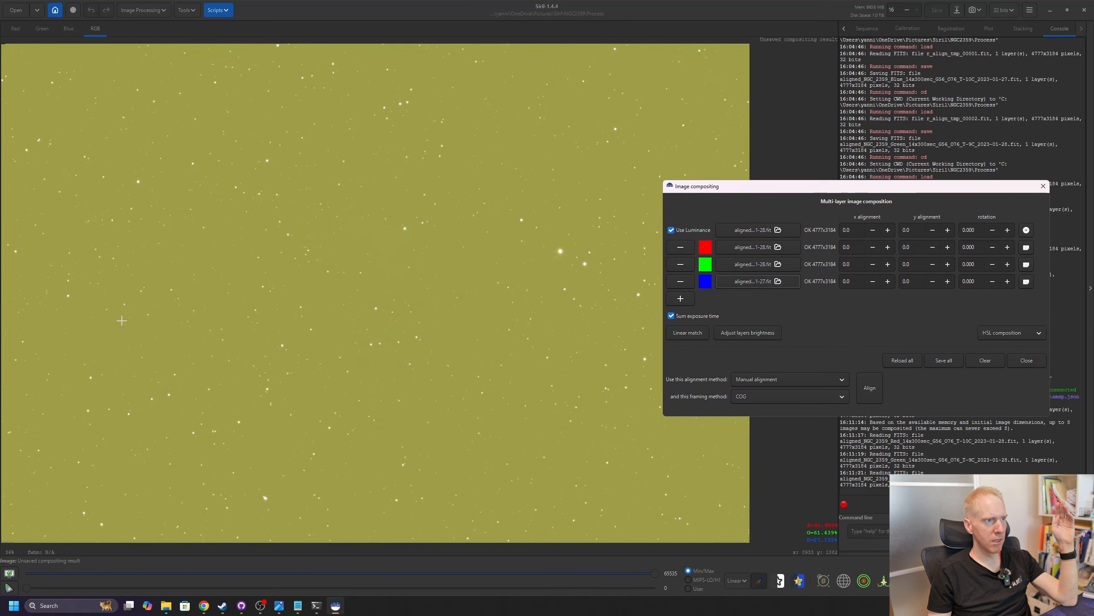
{"action": "left_click", "coordinate": [743, 581]}
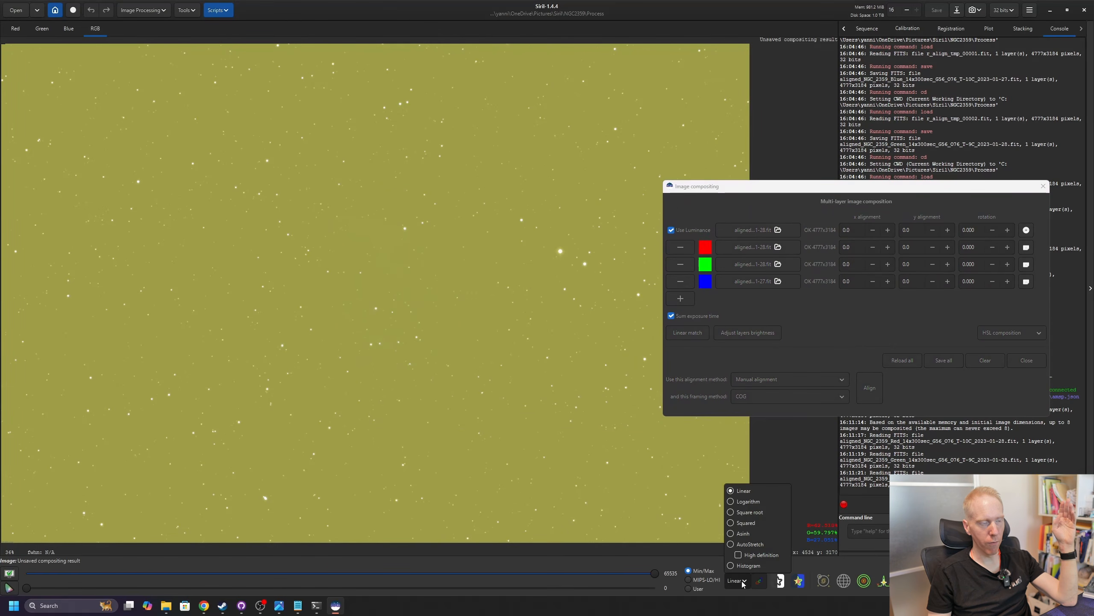
{"action": "left_click", "coordinate": [755, 584]}
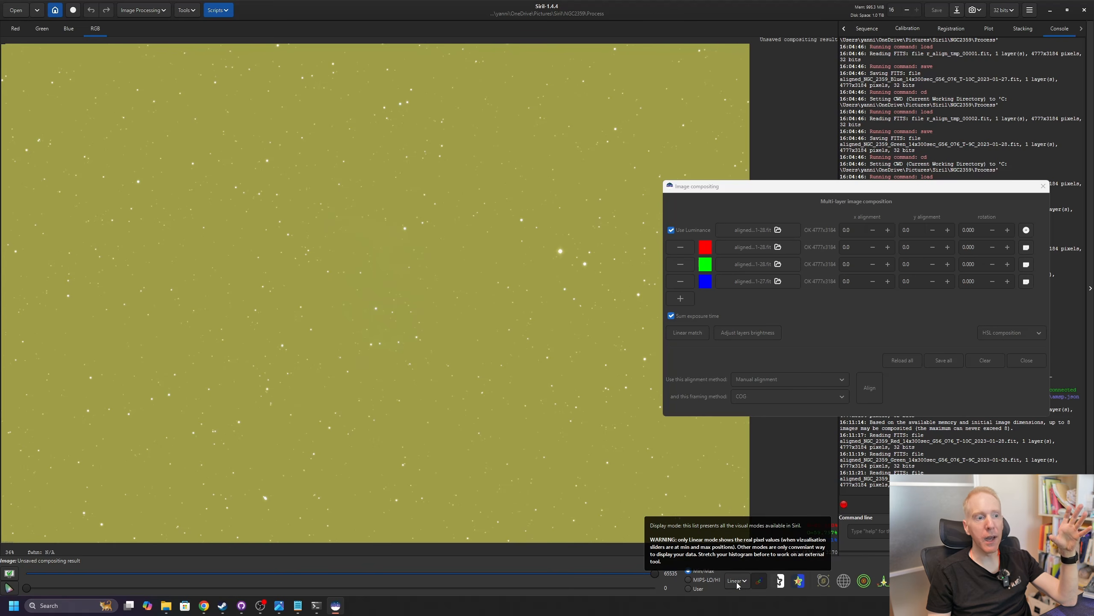
{"action": "left_click", "coordinate": [737, 584]}
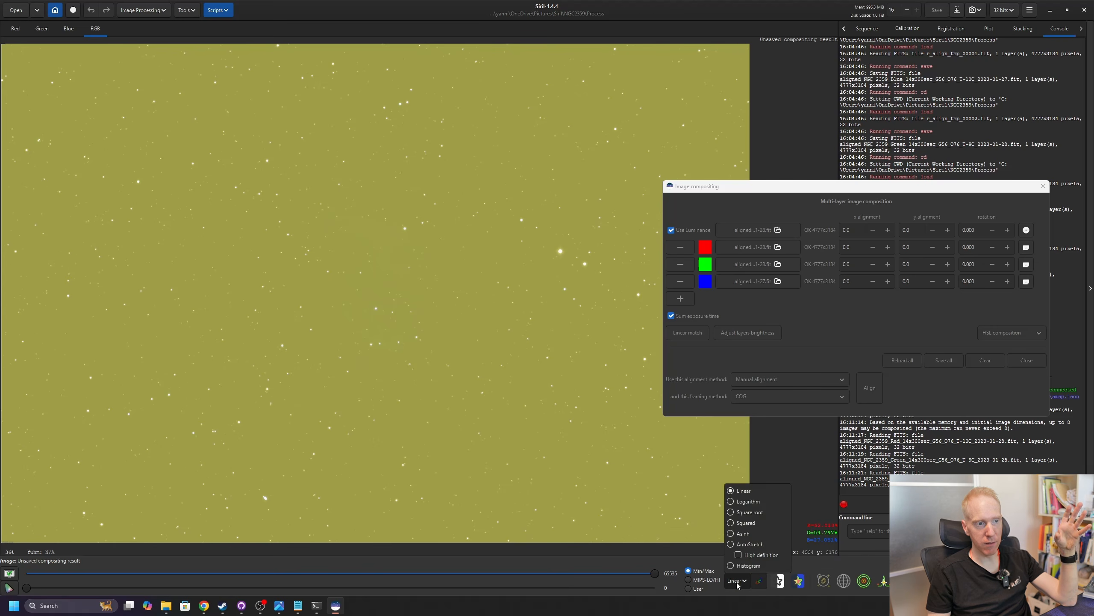
{"action": "left_click", "coordinate": [747, 544]}
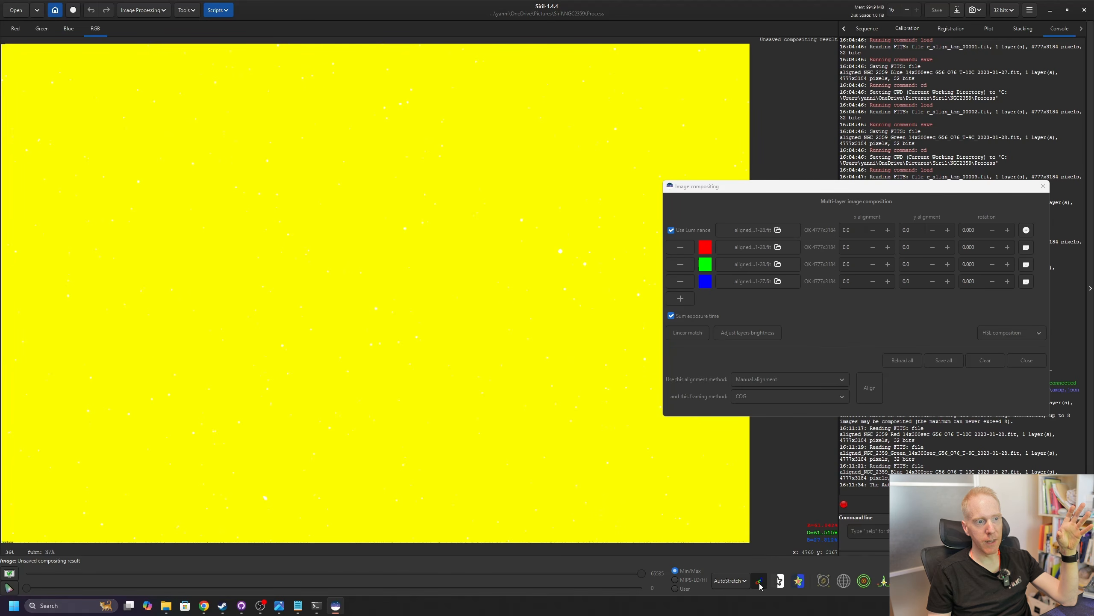
{"action": "left_click", "coordinate": [759, 581]}
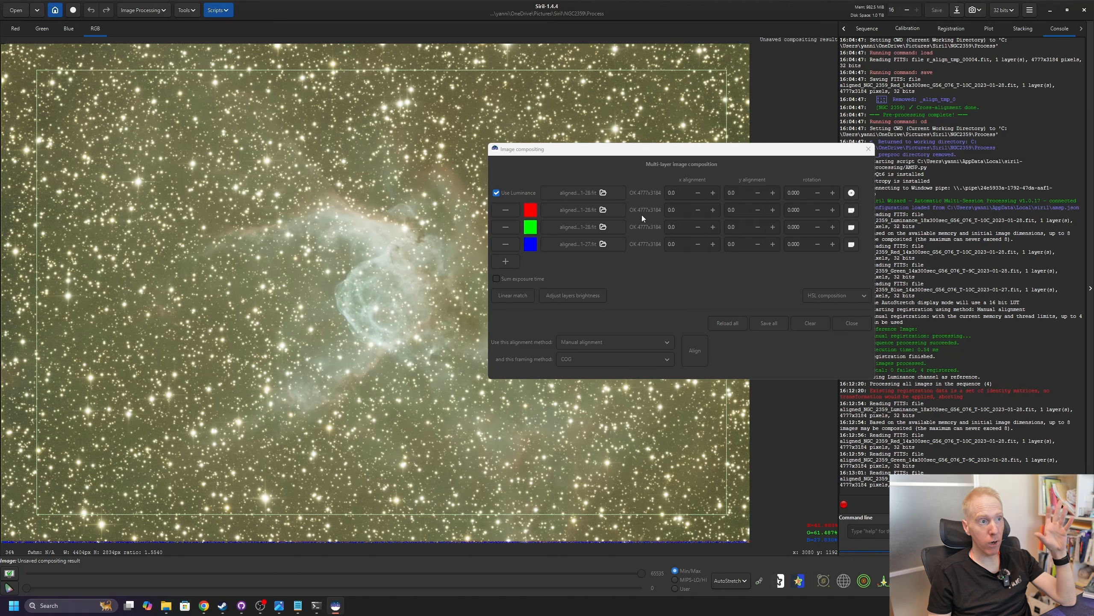
{"action": "right_click", "coordinate": [287, 207]}
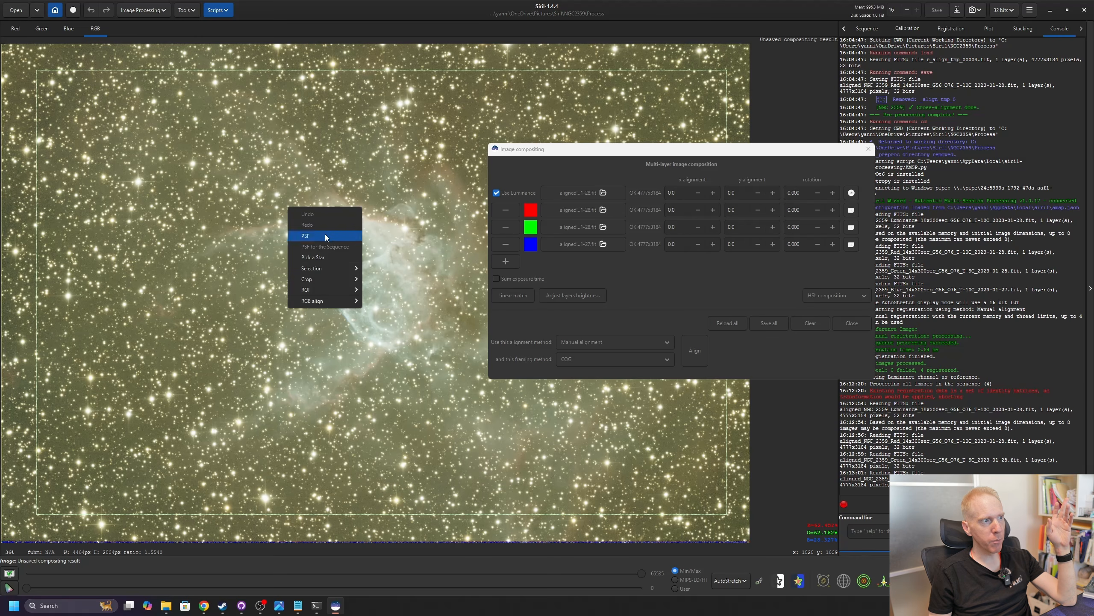
{"action": "mouse_move", "coordinate": [317, 280]}
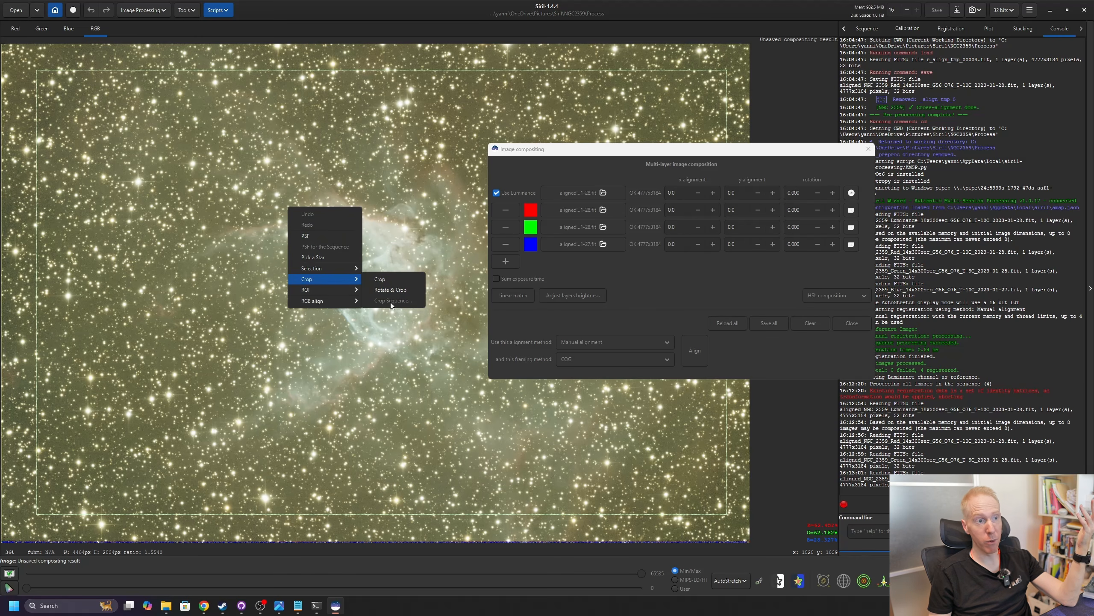
{"action": "left_click", "coordinate": [668, 296]}
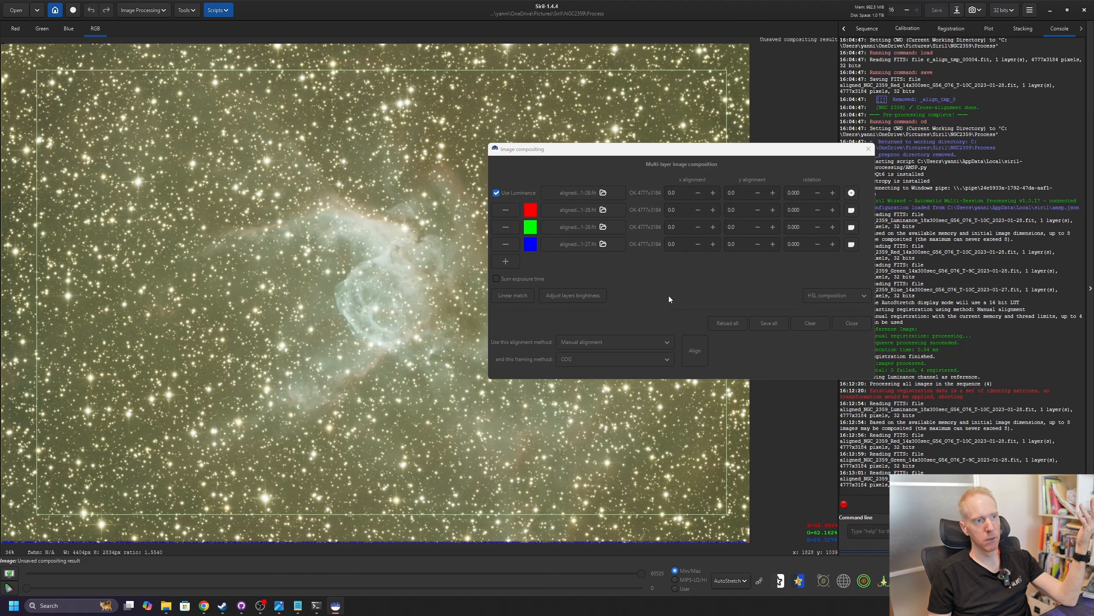
Run the manual alignment on the composition's layers and crop all of them to the selected area with Crop Sequence.
{"action": "left_click", "coordinate": [699, 355]}
{"action": "left_click_drag", "start_coordinate": [871, 478], "coordinate": [963, 485]}
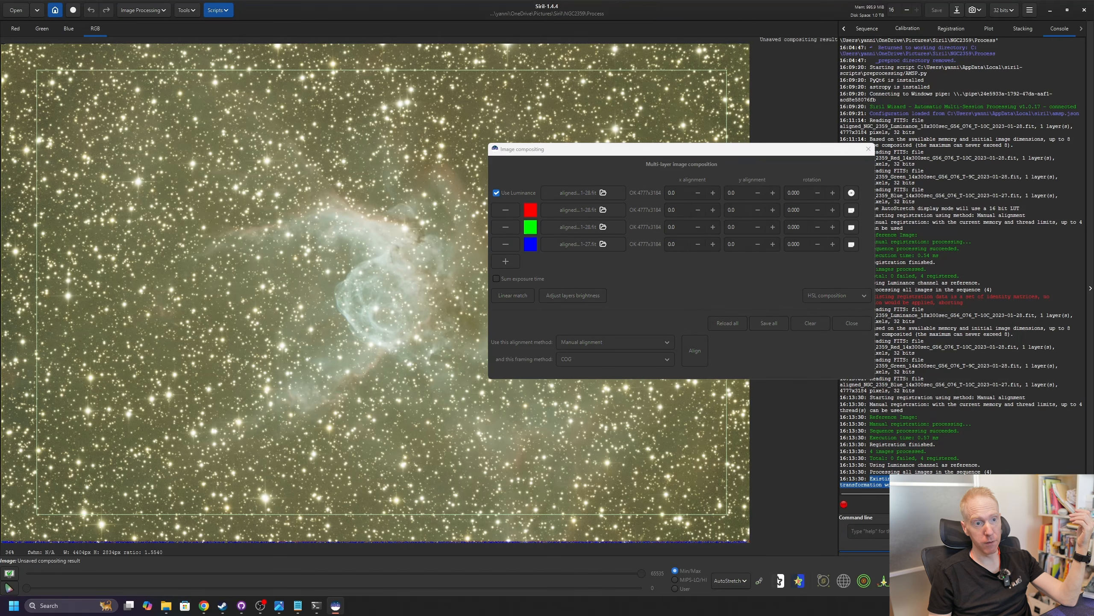
{"action": "right_click", "coordinate": [331, 208]}
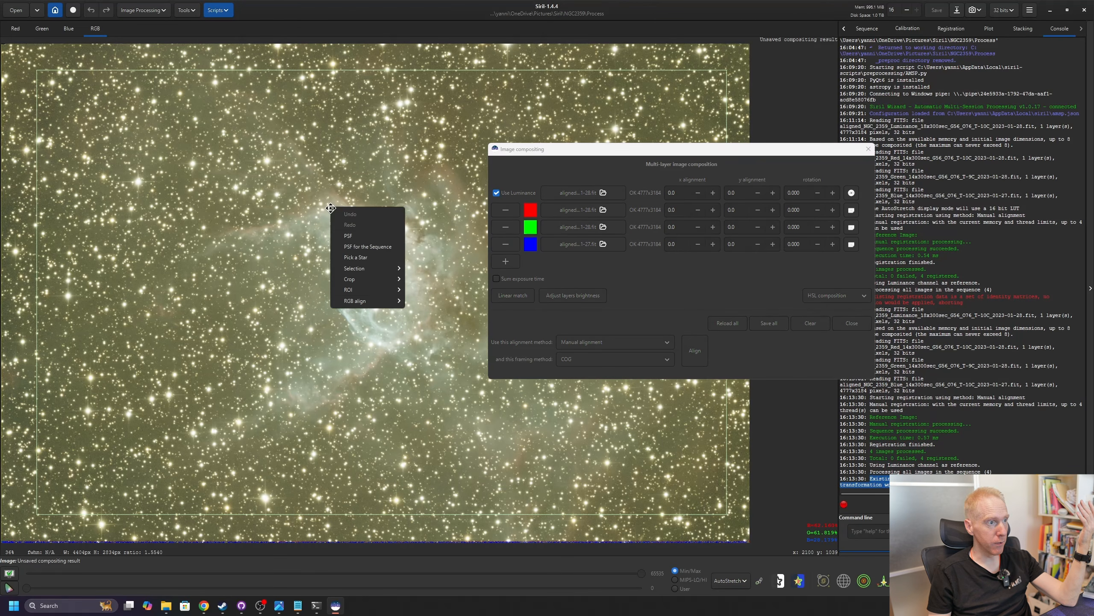
{"action": "mouse_move", "coordinate": [360, 279]}
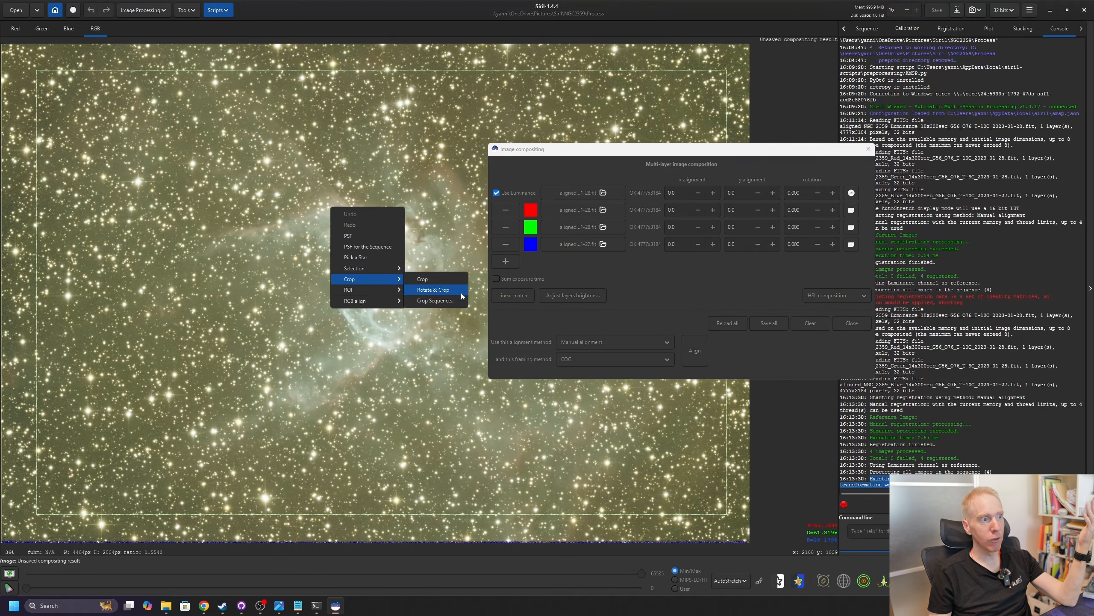
{"action": "left_click", "coordinate": [432, 301]}
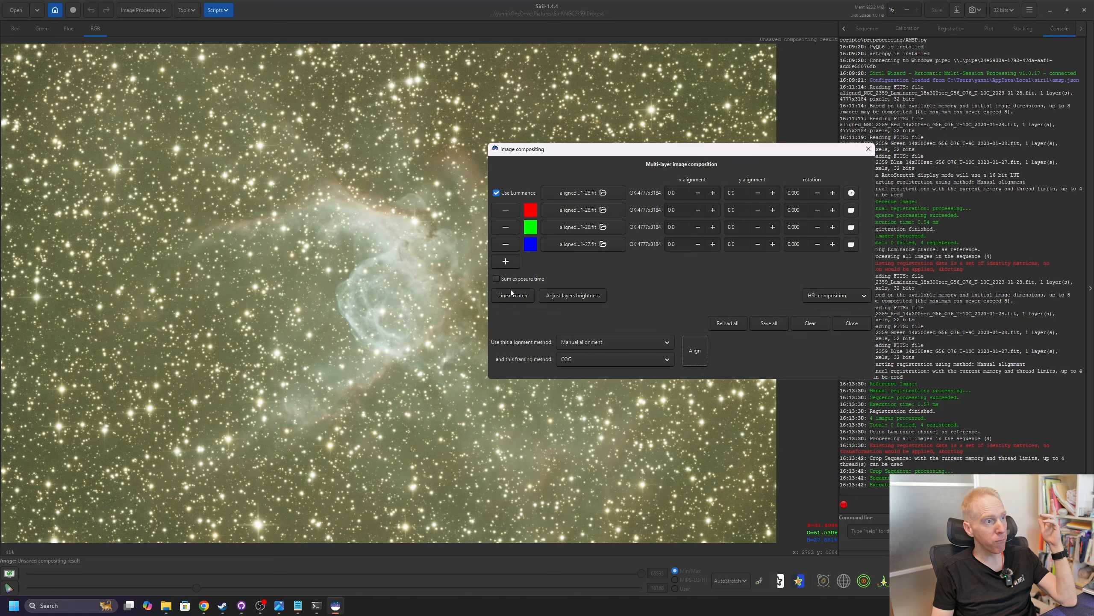
Save all cropped composition layers and check the four comp_aligned NGC 2359 files in the Process folder in File Explorer.
{"action": "left_click", "coordinate": [768, 323]}
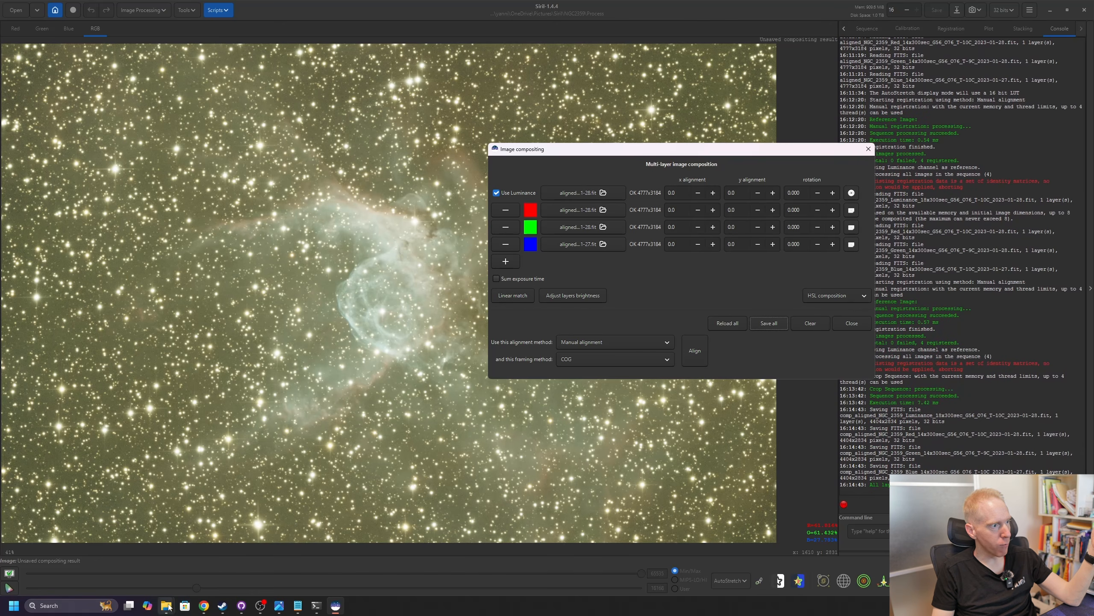
{"action": "mouse_move", "coordinate": [169, 606]}
{"action": "left_click", "coordinate": [120, 567]}
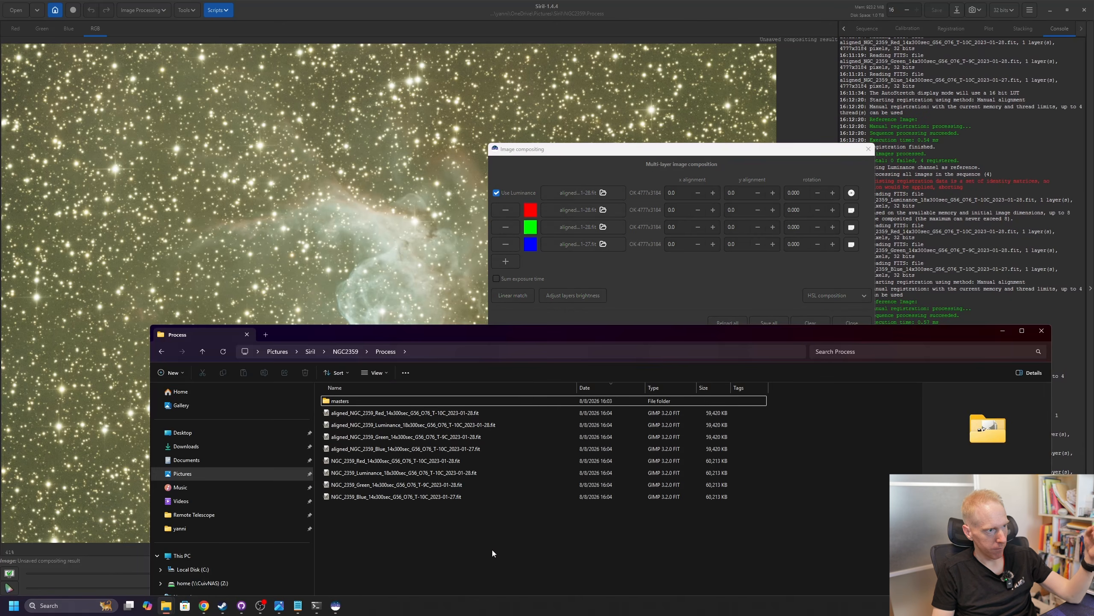
{"action": "left_click", "coordinate": [407, 448]}
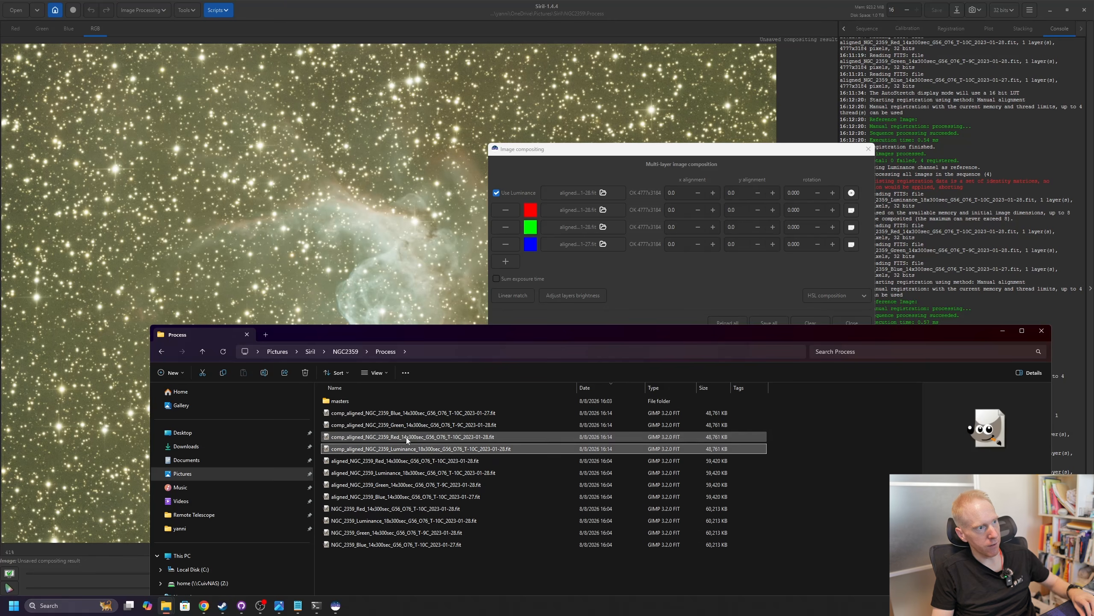
{"action": "left_click", "coordinate": [377, 415], "text": "shift"}
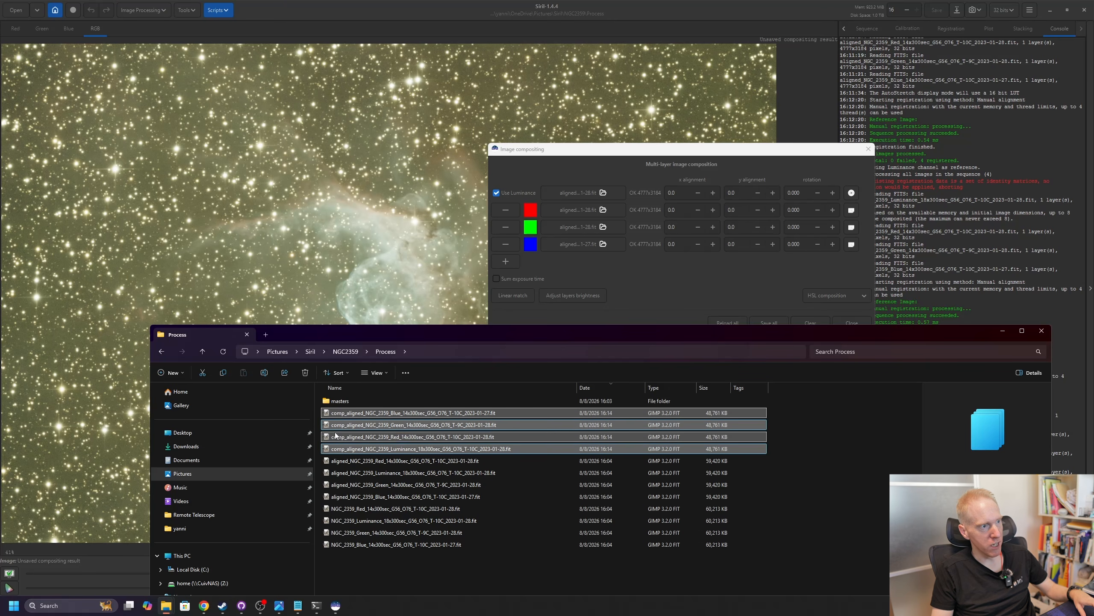
Return to Siril and clear all layers from the image composition.
{"action": "left_click", "coordinate": [680, 278]}
{"action": "left_click", "coordinate": [680, 278]}
{"action": "left_click", "coordinate": [812, 326]}
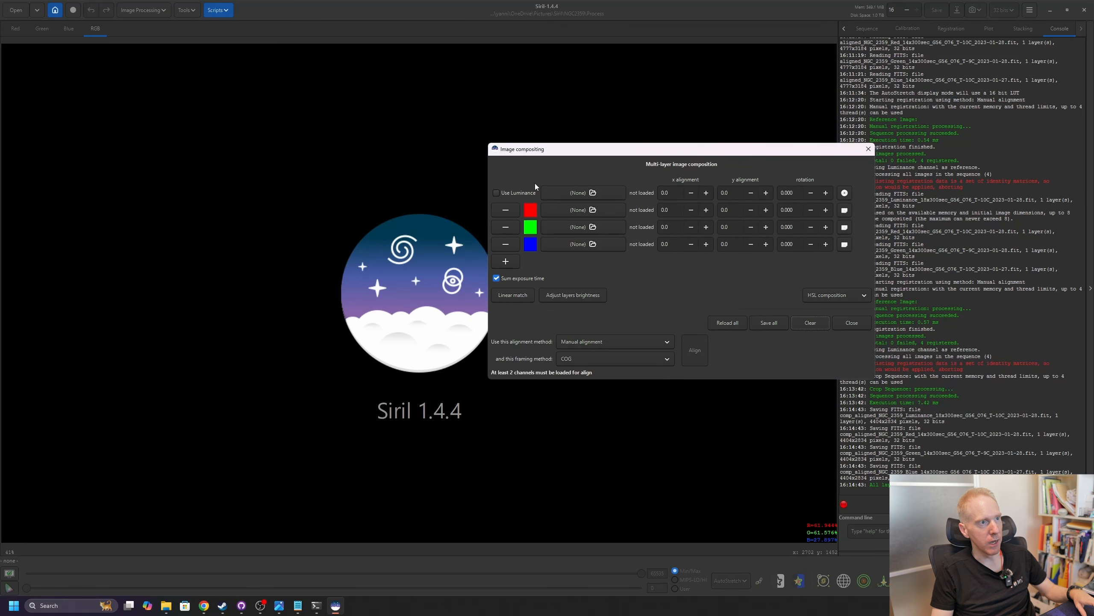
Load the comp_aligned NGC 2359 Red, Green and Blue files into the matching colour layers and close the compositing dialog.
{"action": "left_click", "coordinate": [585, 211]}
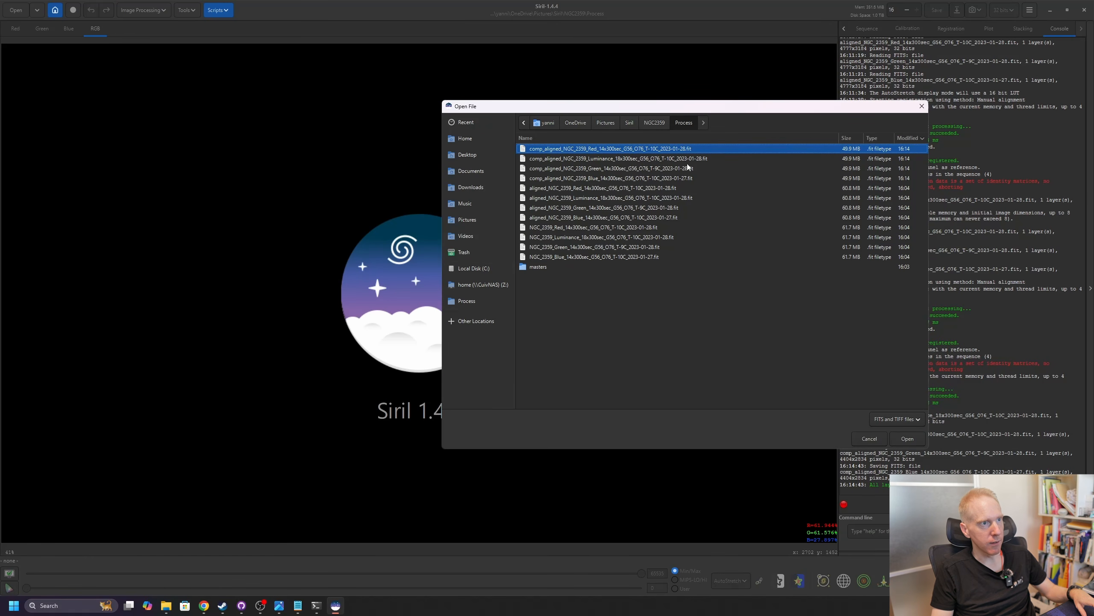
{"action": "double_click", "coordinate": [599, 150]}
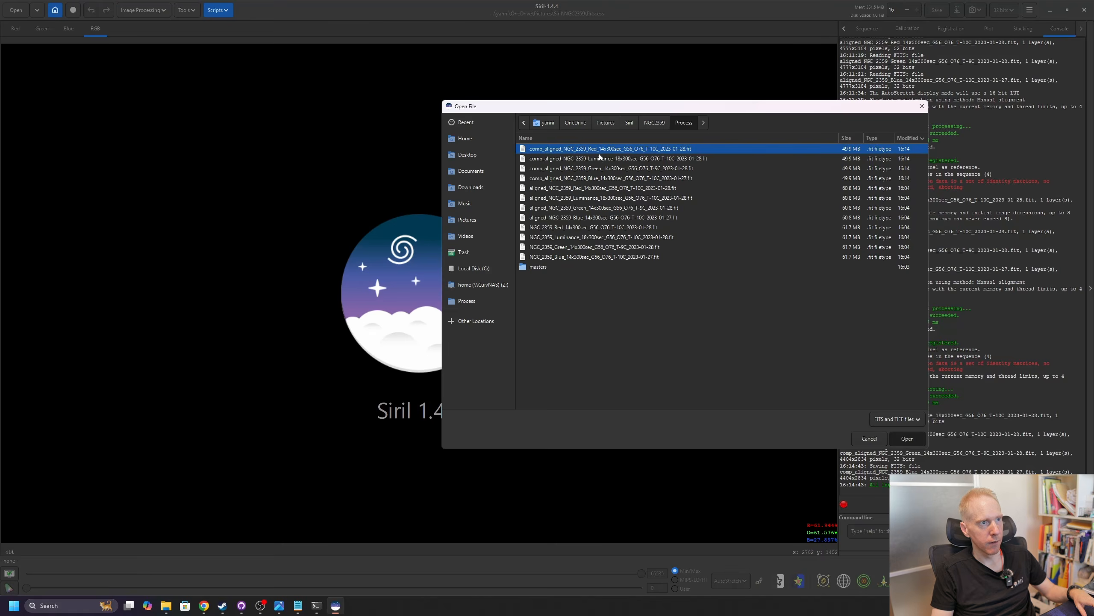
{"action": "left_click", "coordinate": [587, 229]}
{"action": "double_click", "coordinate": [565, 168]}
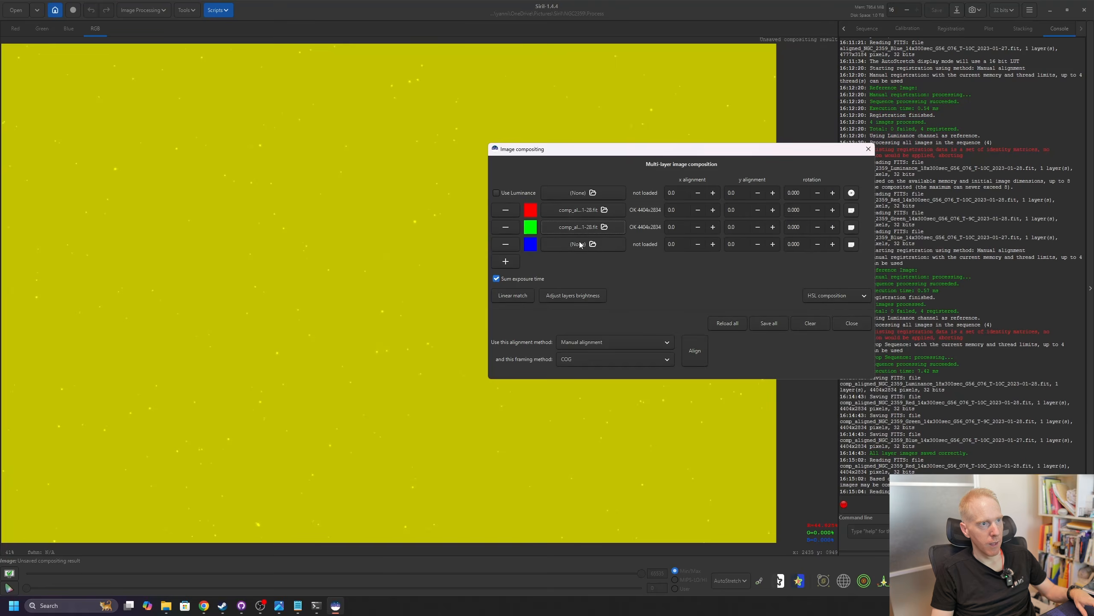
{"action": "left_click", "coordinate": [584, 246]}
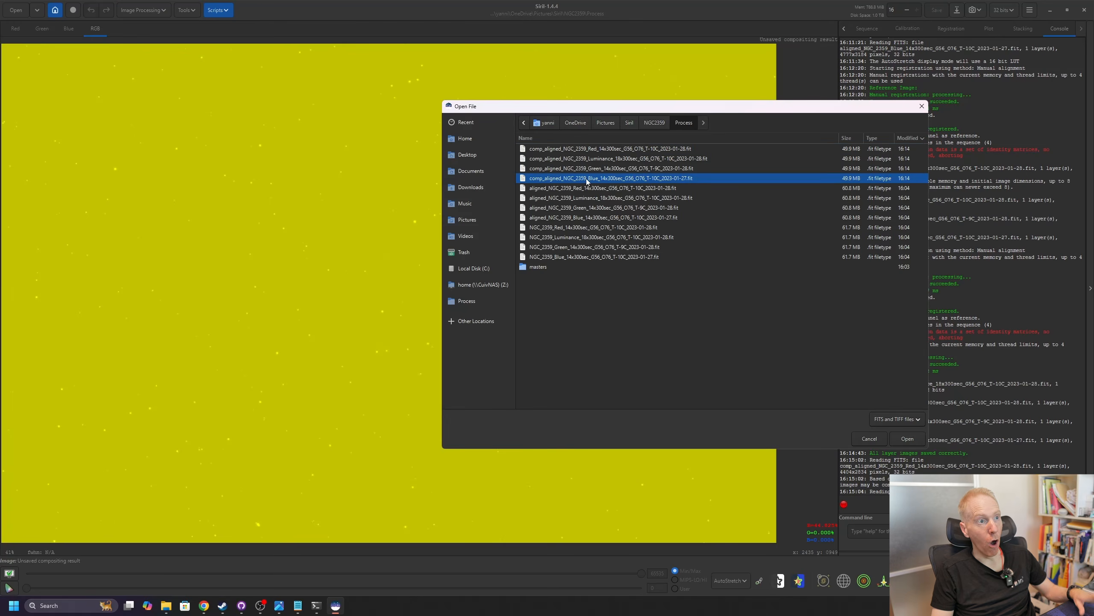
{"action": "double_click", "coordinate": [586, 177]}
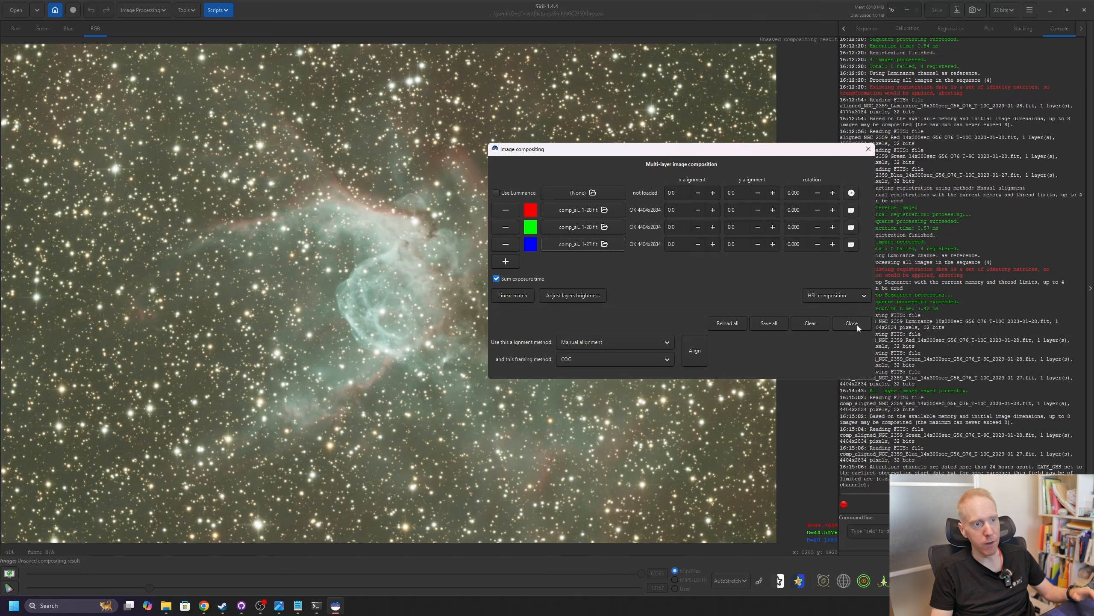
{"action": "left_click", "coordinate": [860, 325]}
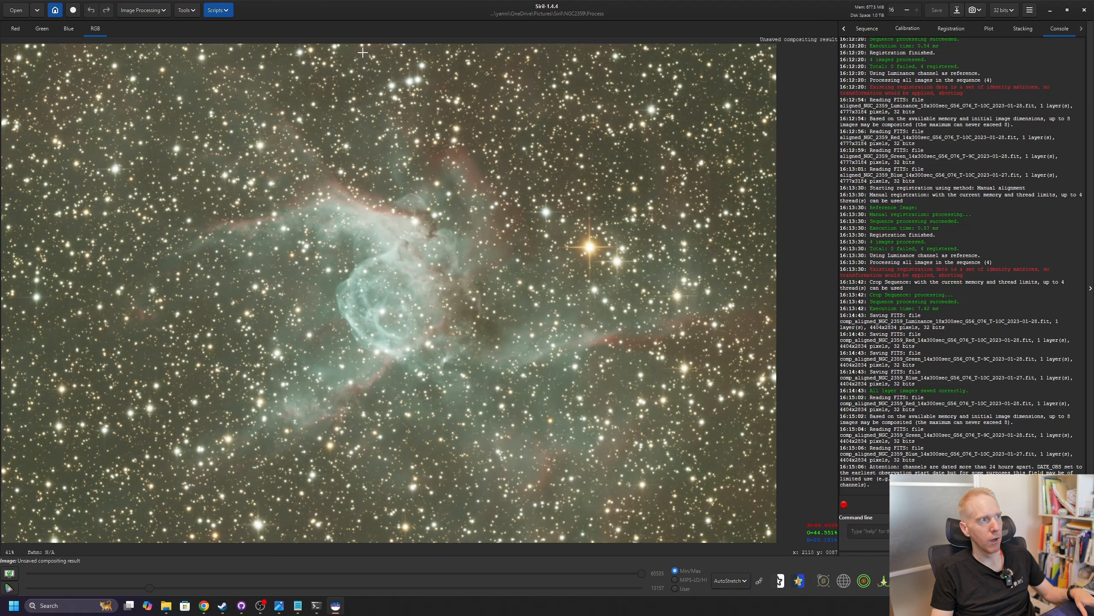
Extract the RGB image's background with the GraXpert-AI script at smoothing 1.00 using subtraction, and toggle channel linking for the AutoStretch display.
{"action": "left_click", "coordinate": [228, 11]}
{"action": "mouse_move", "coordinate": [246, 38]}
{"action": "mouse_move", "coordinate": [324, 43]}
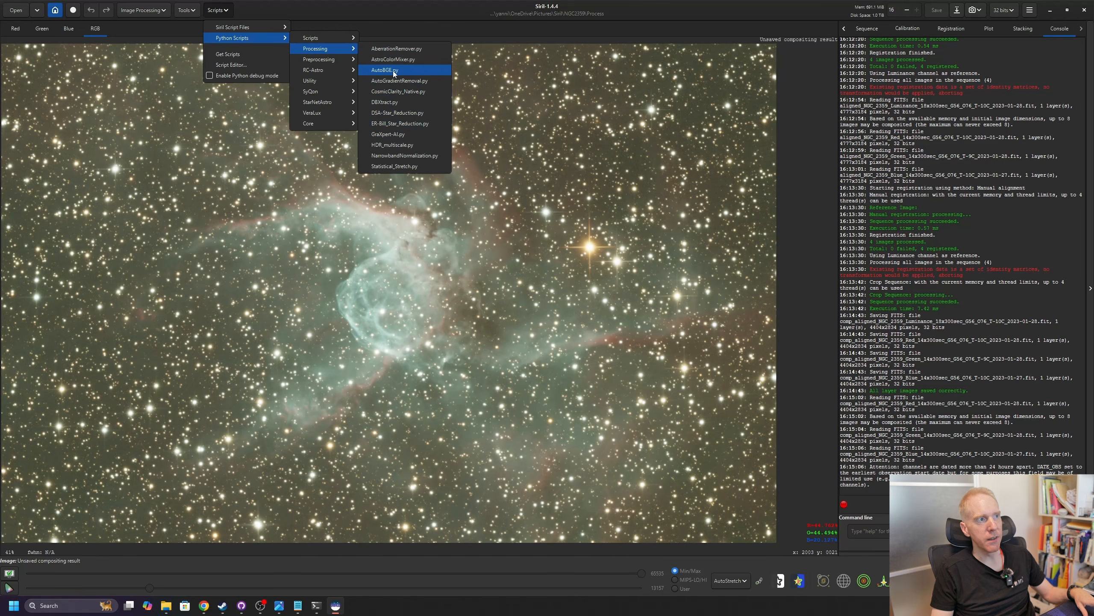
{"action": "left_click", "coordinate": [393, 135]}
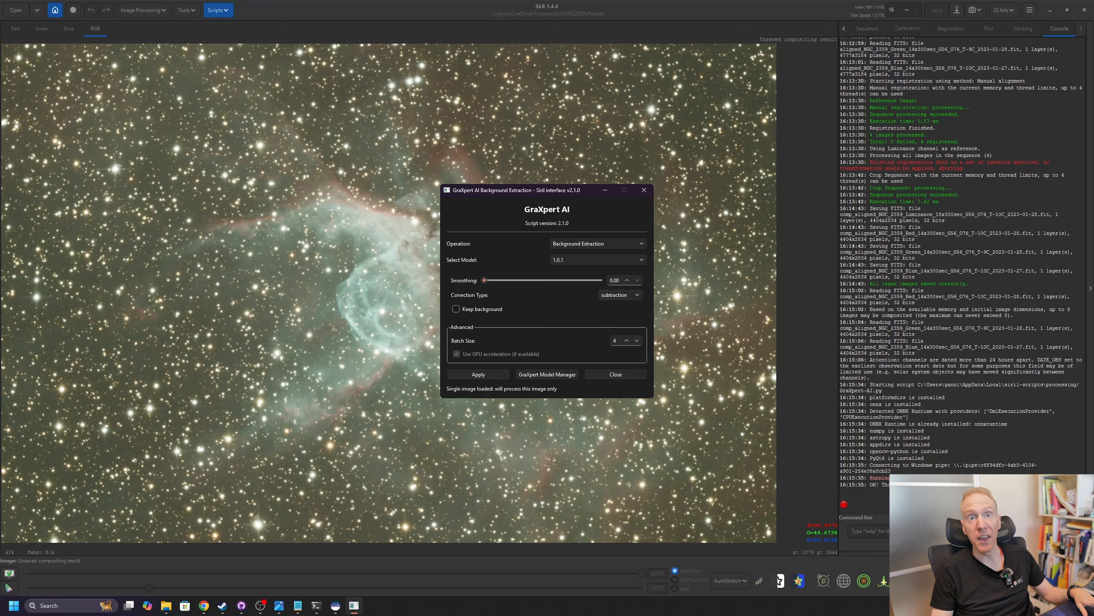
{"action": "left_click_drag", "start_coordinate": [484, 281], "coordinate": [559, 281]}
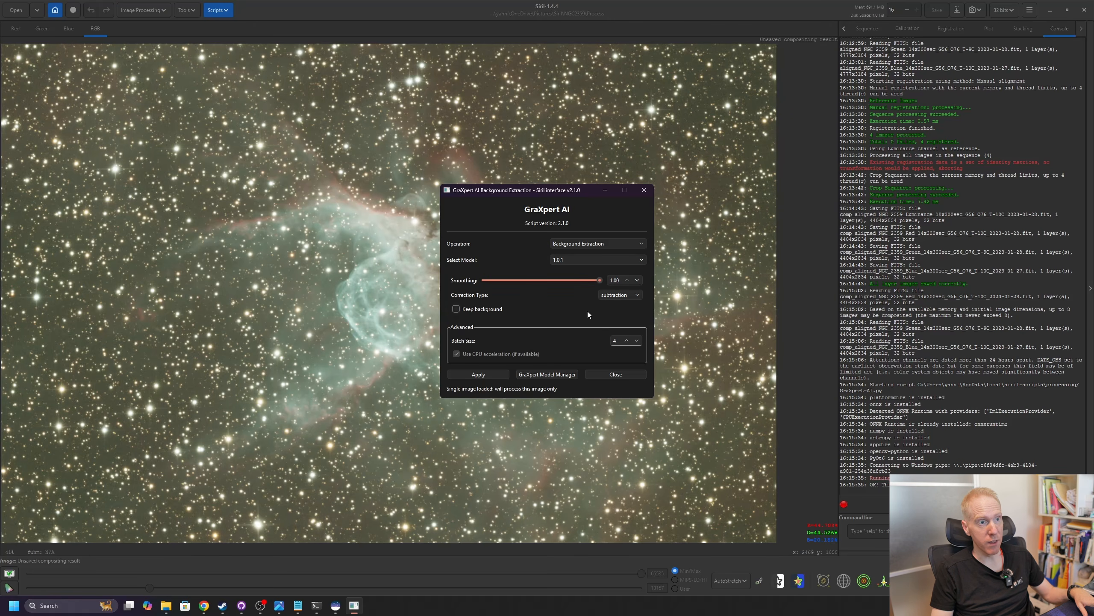
{"action": "left_click", "coordinate": [474, 375]}
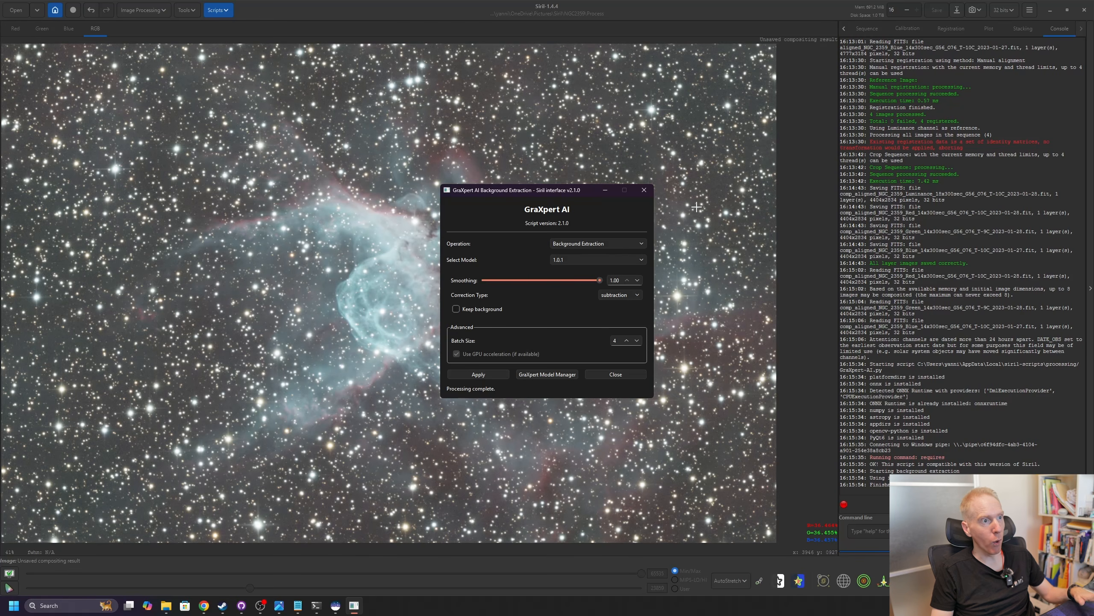
{"action": "left_click_drag", "start_coordinate": [595, 191], "coordinate": [971, 204]}
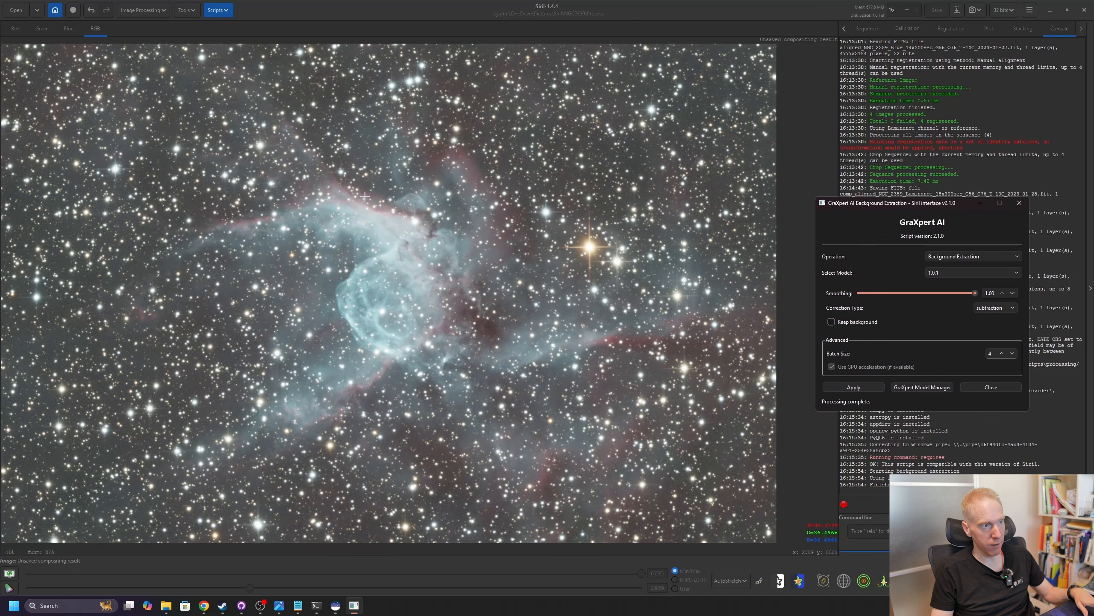
{"action": "left_click", "coordinate": [1020, 202]}
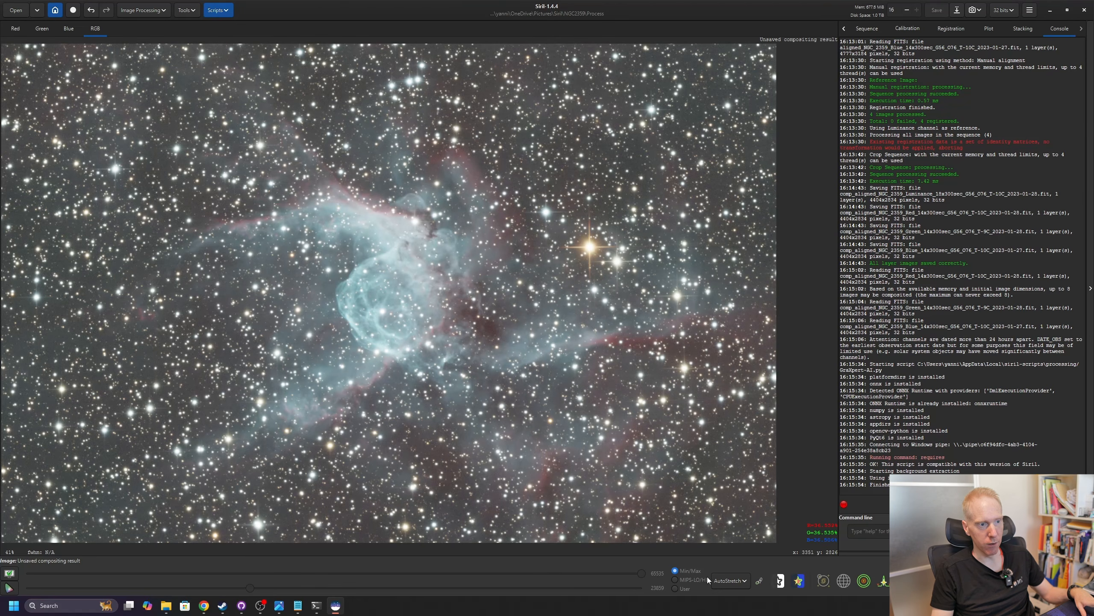
{"action": "left_click", "coordinate": [759, 582]}
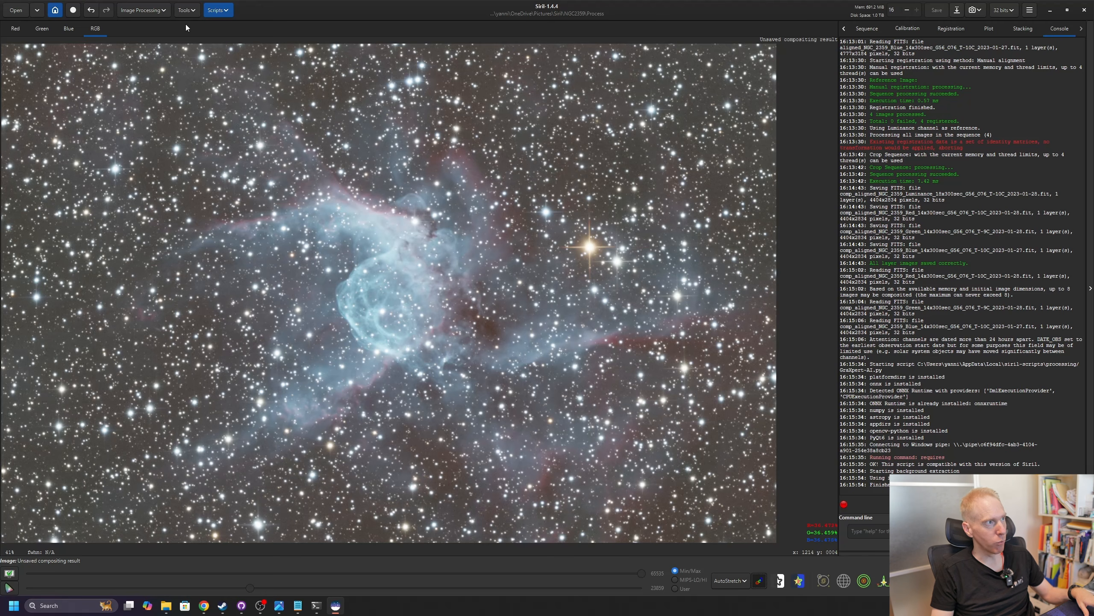
Plate solve the RGB image with the Image Plate Solver, keeping the prefilled image and catalogue parameters.
{"action": "left_click", "coordinate": [188, 10]}
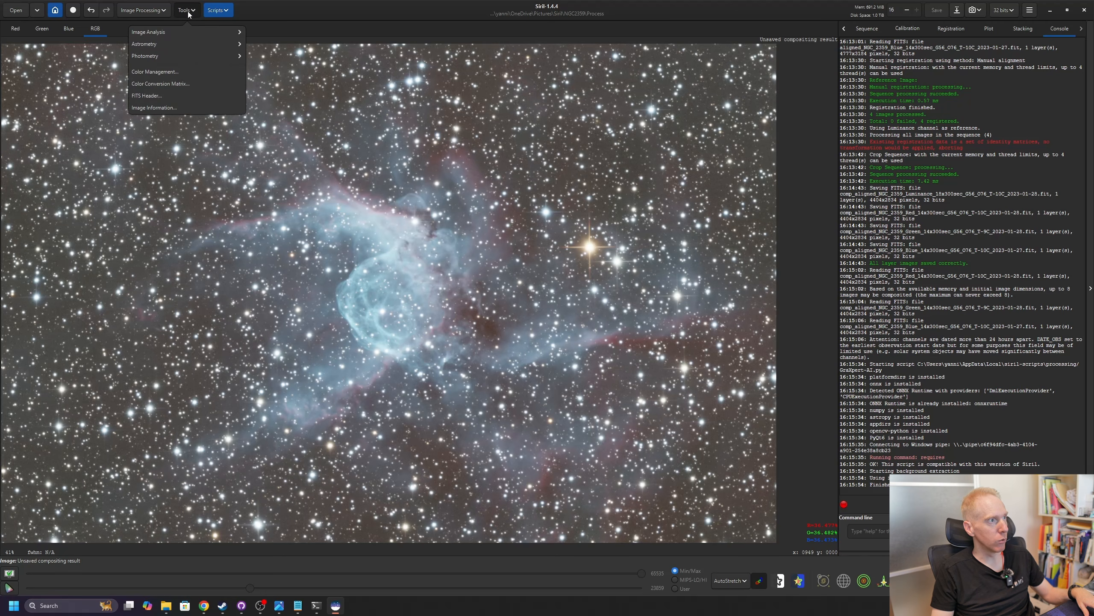
{"action": "left_click", "coordinate": [153, 46]}
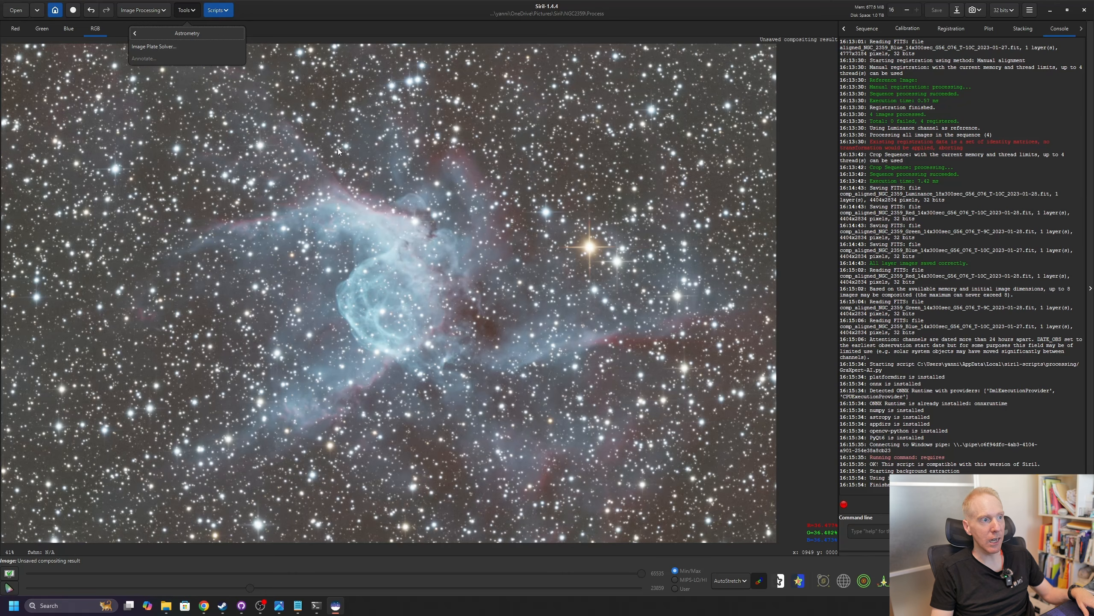
{"action": "left_click", "coordinate": [152, 46]}
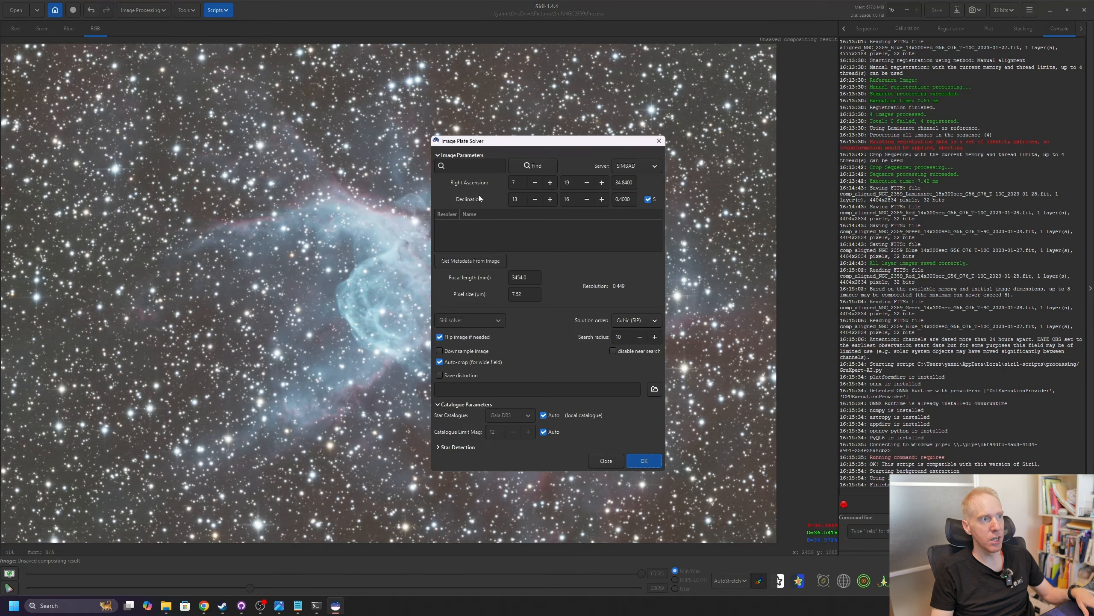
{"action": "left_click_drag", "start_coordinate": [484, 144], "coordinate": [811, 144]}
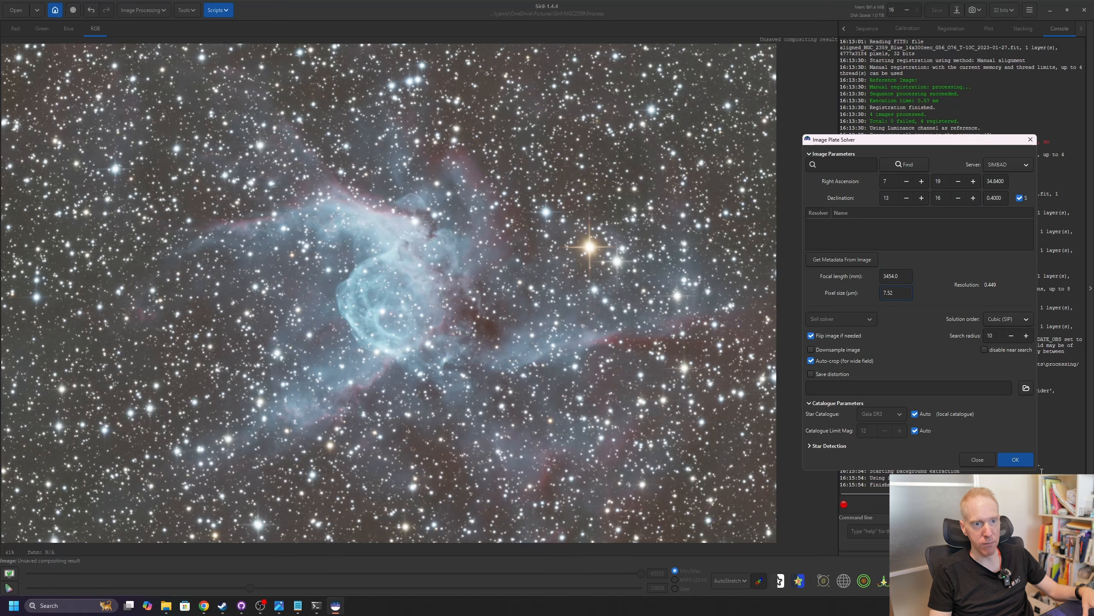
{"action": "left_click", "coordinate": [1017, 460]}
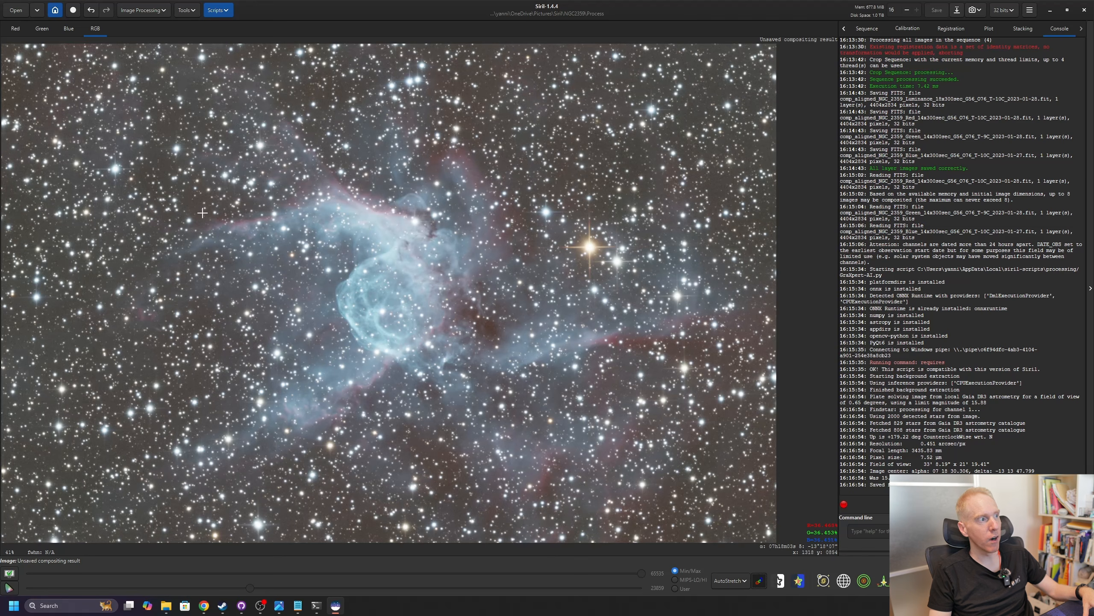
Run Spectrophotometric Color Calibration on the RGB image with the Sony IMX411/455/461/533/571 mono sensor and the Chroma Red, Green and Blue filters.
{"action": "left_click", "coordinate": [135, 13]}
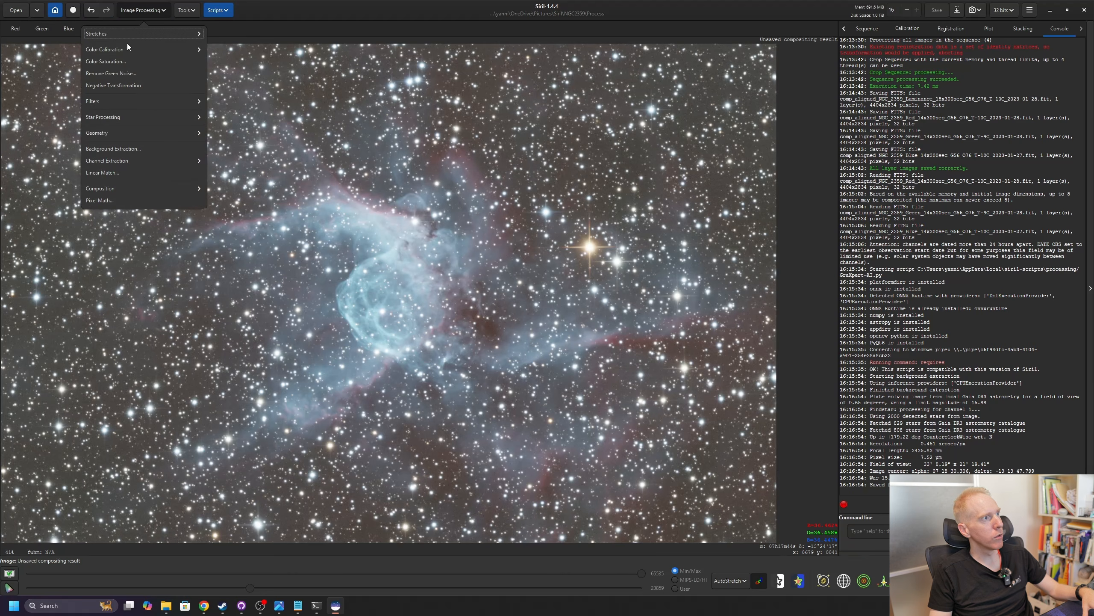
{"action": "left_click", "coordinate": [120, 53]}
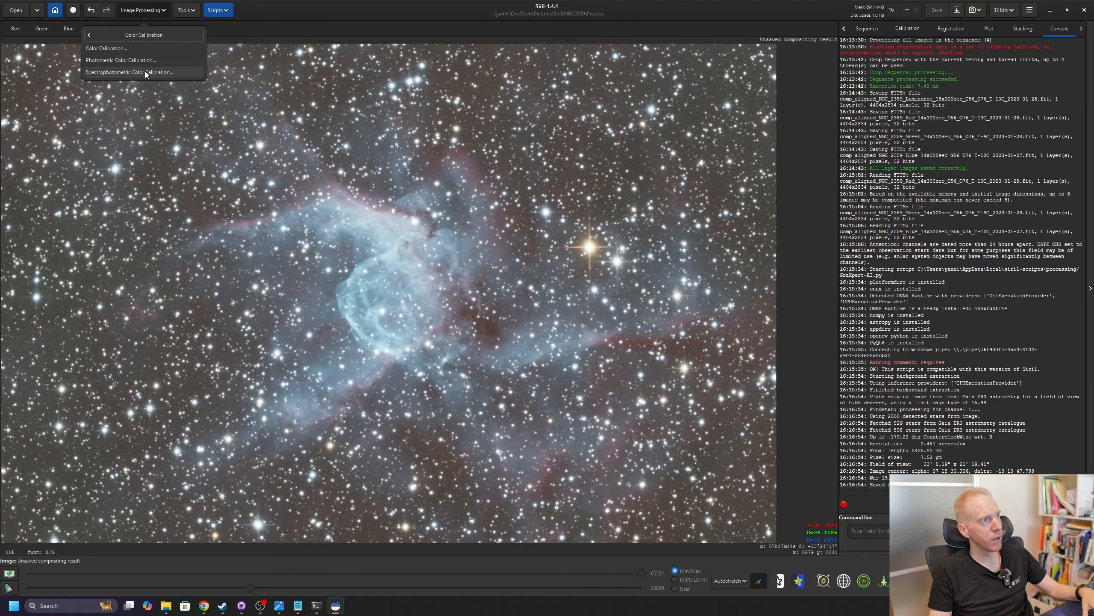
{"action": "left_click", "coordinate": [138, 72]}
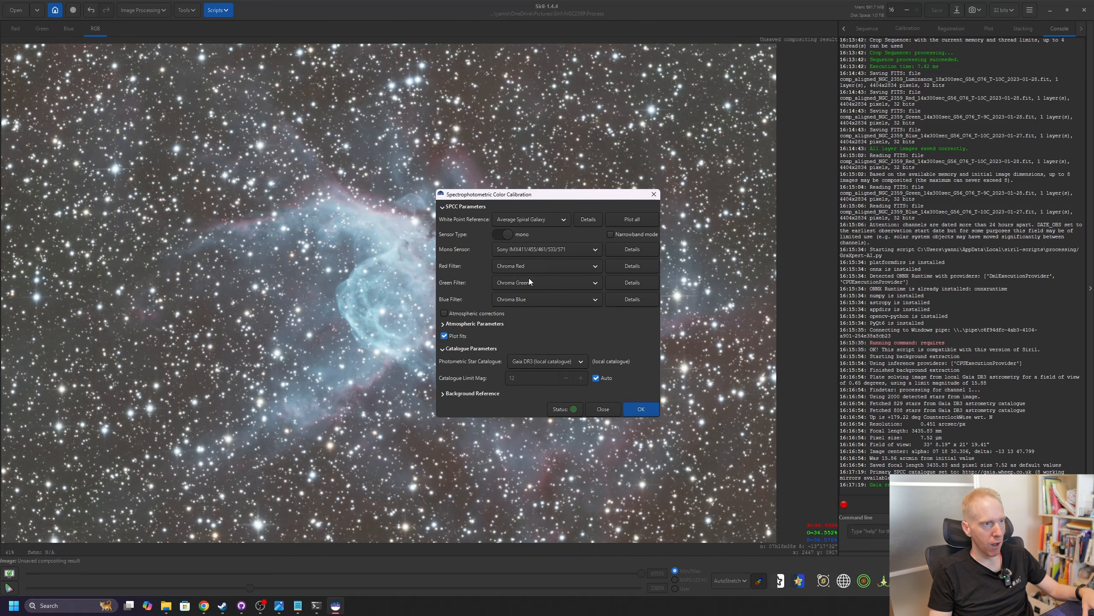
{"action": "left_click", "coordinate": [535, 249]}
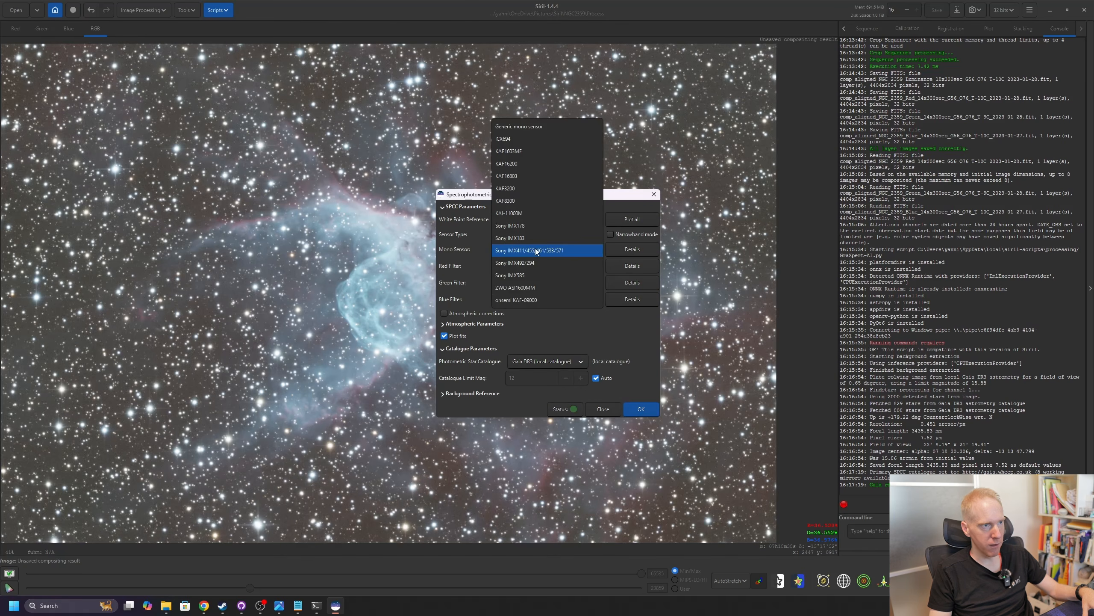
{"action": "left_click", "coordinate": [523, 253]}
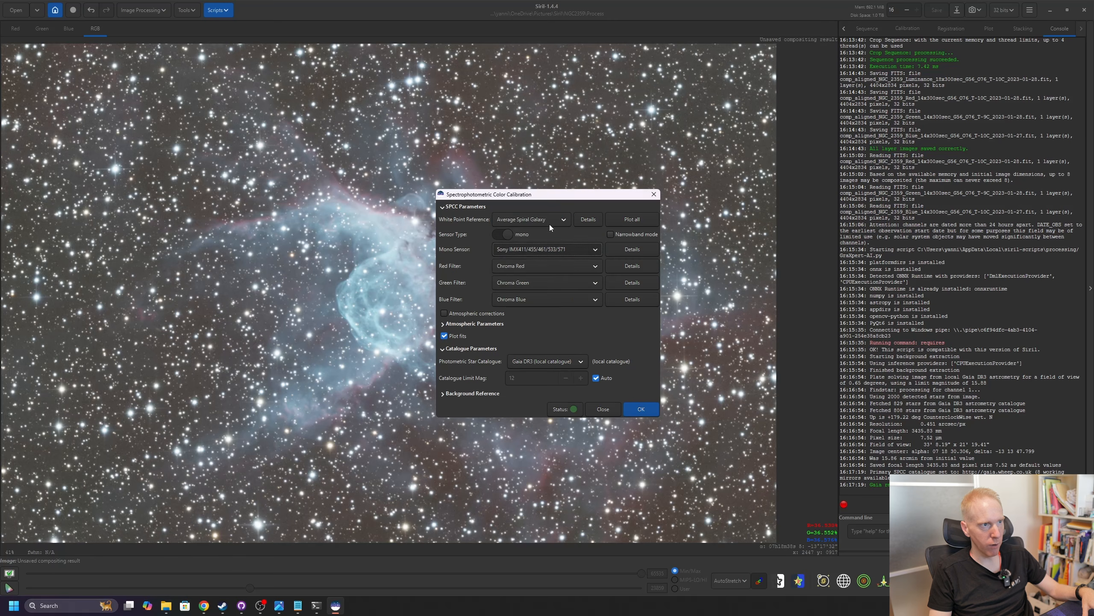
{"action": "left_click", "coordinate": [530, 250]}
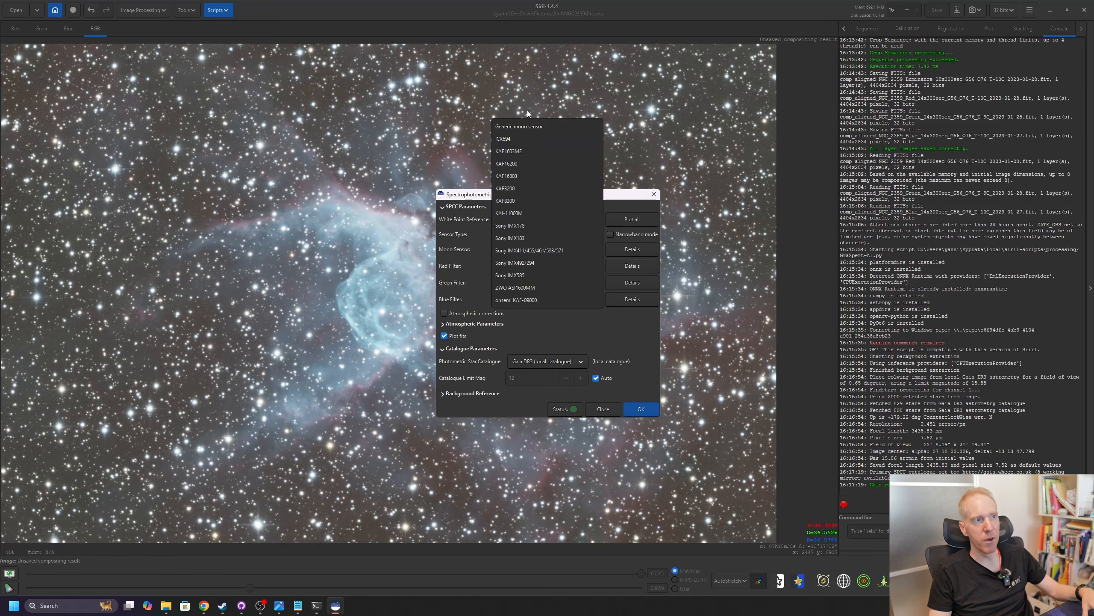
{"action": "left_click", "coordinate": [547, 250]}
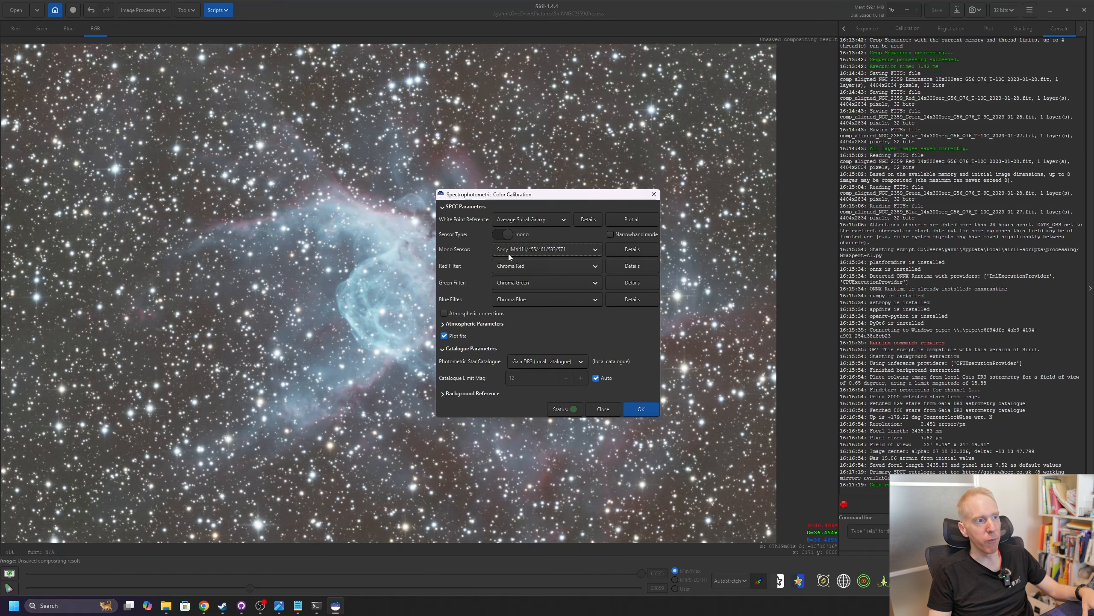
{"action": "left_click", "coordinate": [555, 271]}
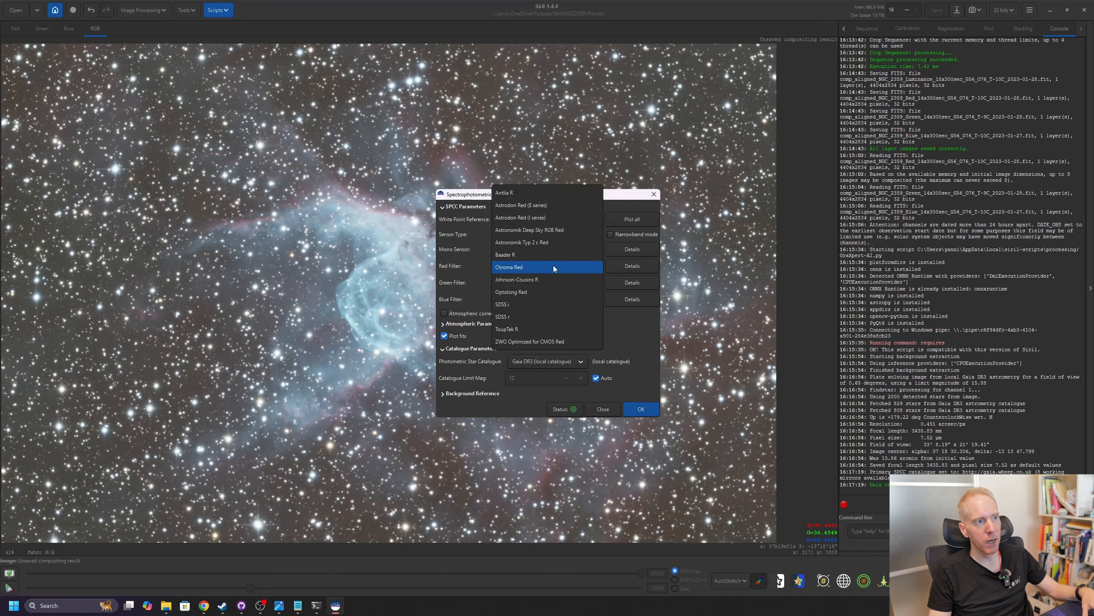
{"action": "left_click", "coordinate": [548, 267]}
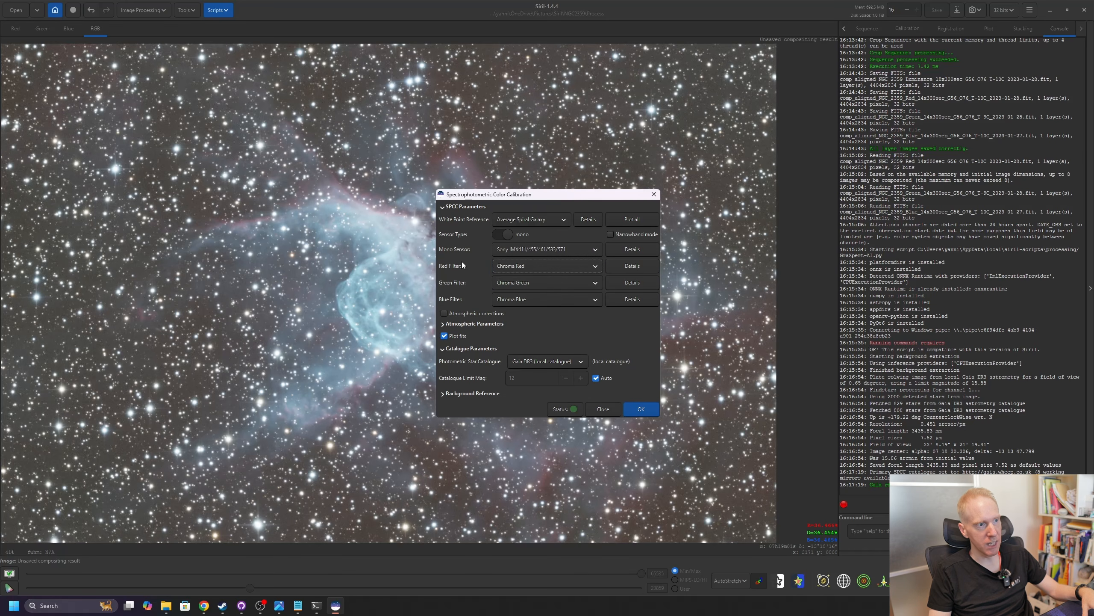
{"action": "left_click", "coordinate": [642, 409]}
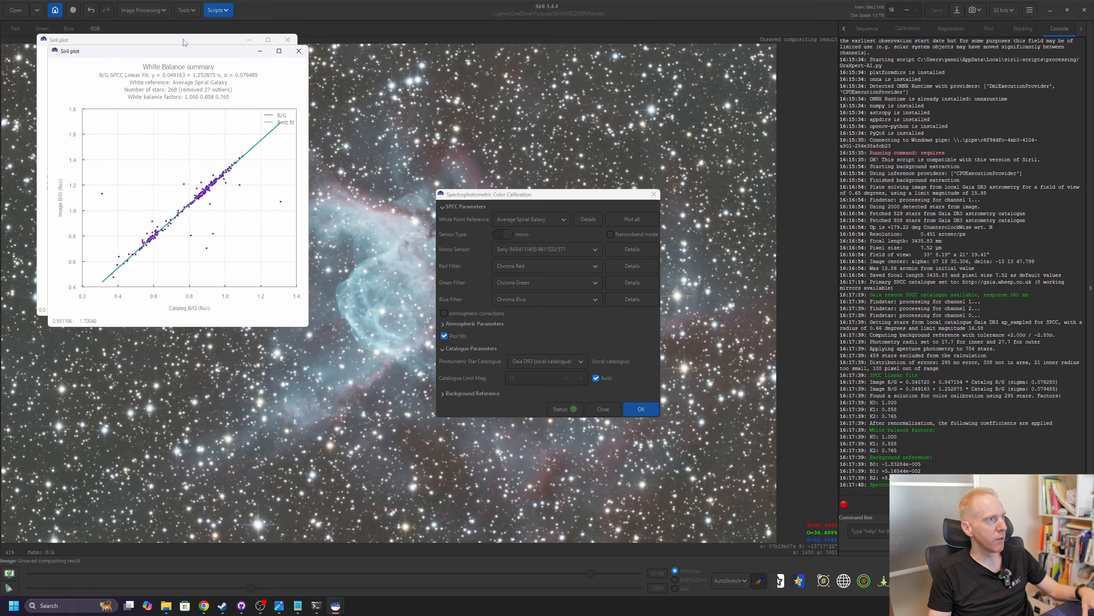
View the two white balance plots side by side and close them, run the colour calibration once more, and close its dialog.
{"action": "left_click_drag", "start_coordinate": [160, 51], "coordinate": [401, 41]}
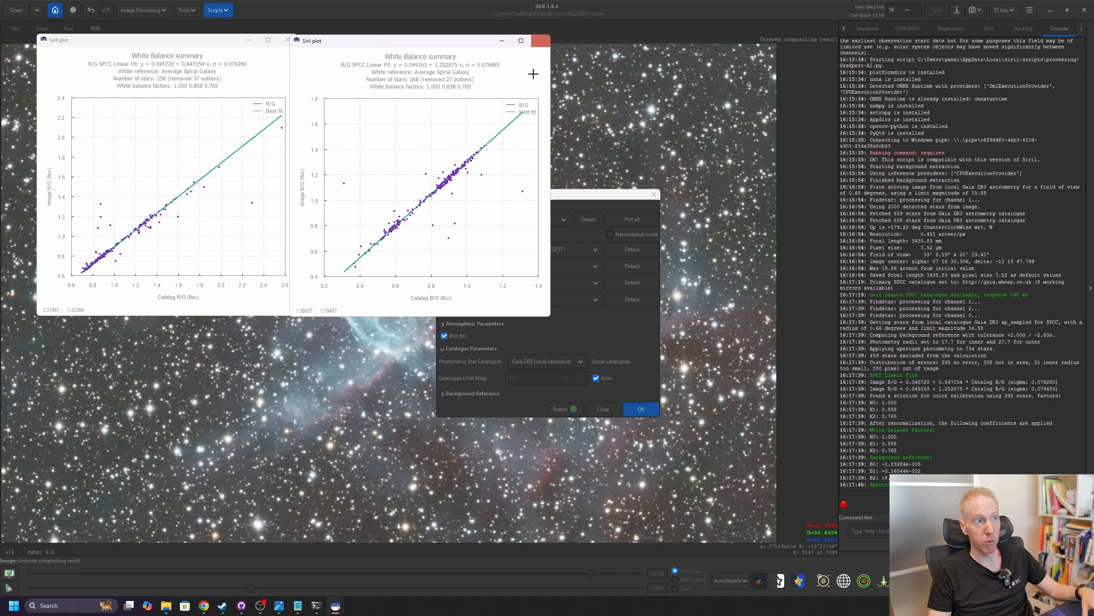
{"action": "left_click", "coordinate": [541, 41]}
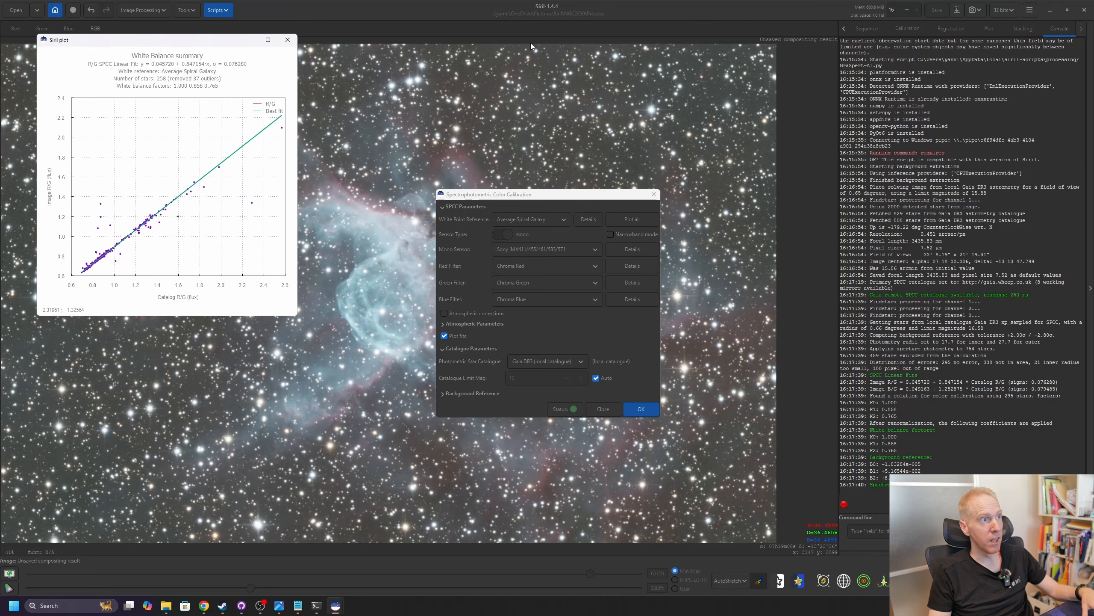
{"action": "left_click", "coordinate": [288, 40]}
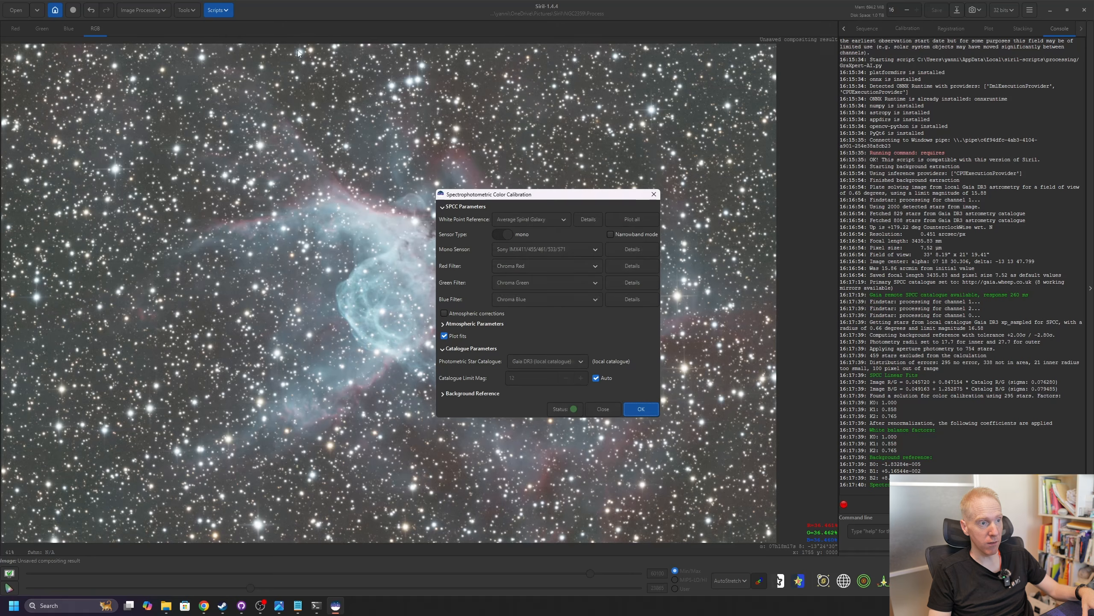
{"action": "left_click", "coordinate": [641, 409]}
{"action": "left_click", "coordinate": [603, 408]}
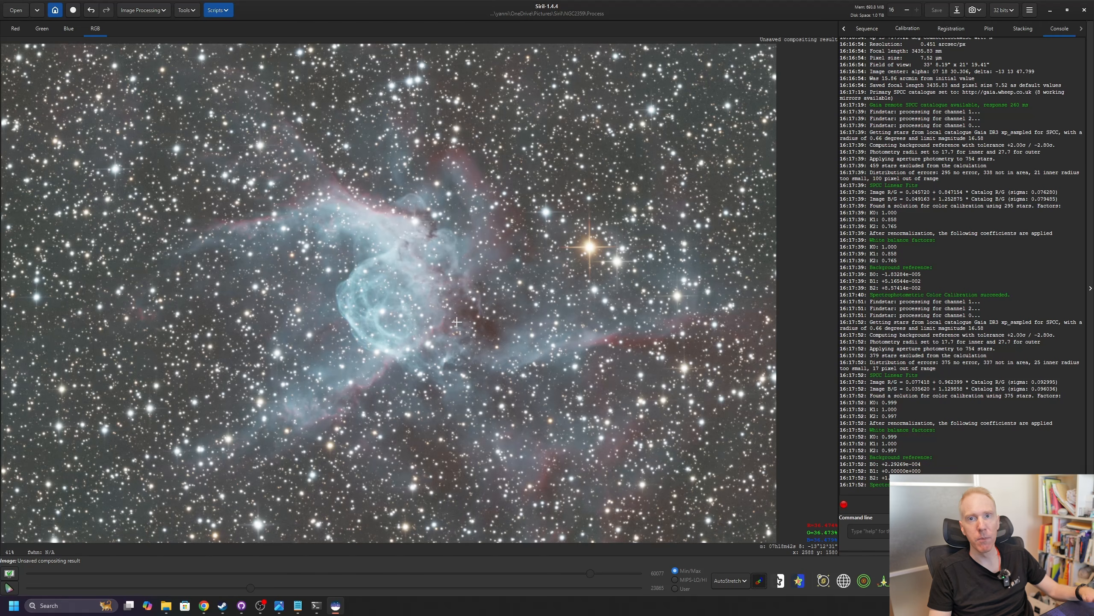
Open the SyQon Parallax script and install the Nano model files f_nano_corrector.pt, f_nano_reduce.pt and f_nano_sharp.pt from the Syqon Nano folder.
{"action": "left_click", "coordinate": [218, 11]}
{"action": "mouse_move", "coordinate": [231, 39]}
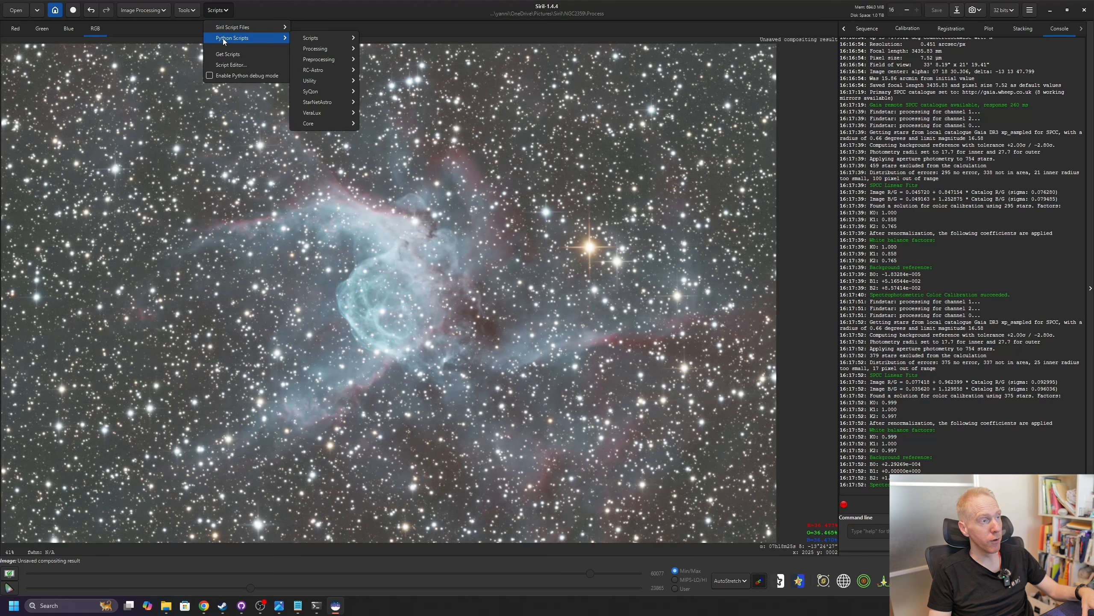
{"action": "mouse_move", "coordinate": [317, 91]}
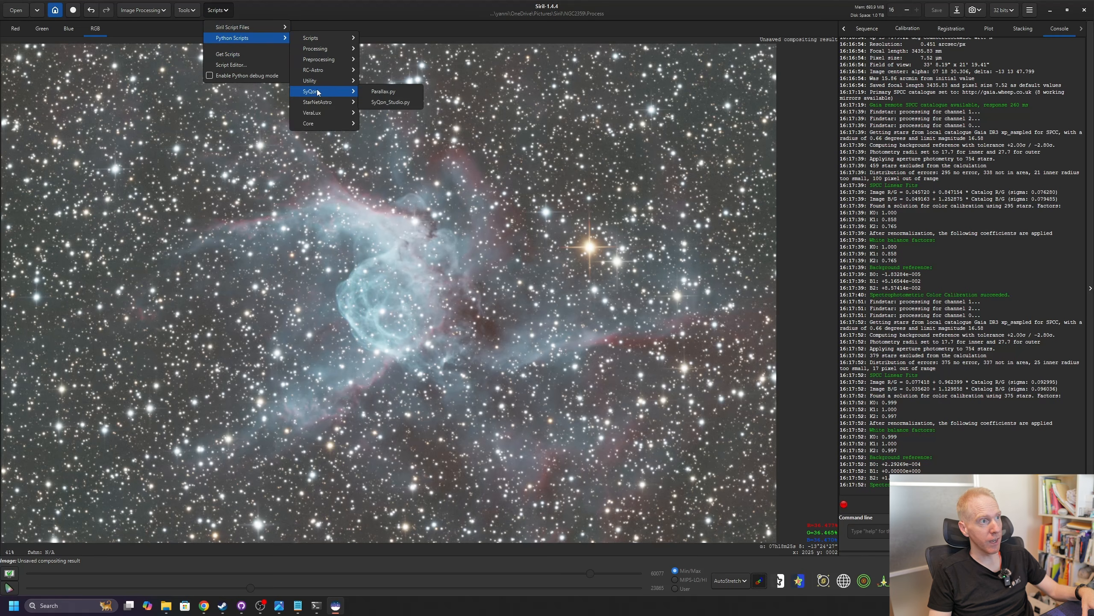
{"action": "left_click", "coordinate": [392, 91]}
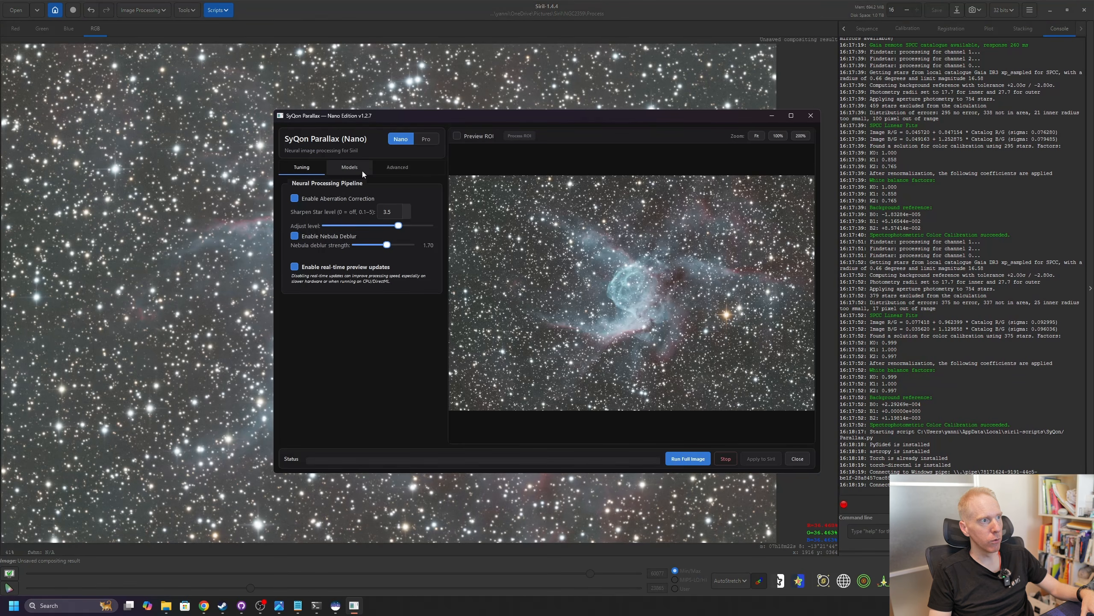
{"action": "left_click", "coordinate": [350, 167]}
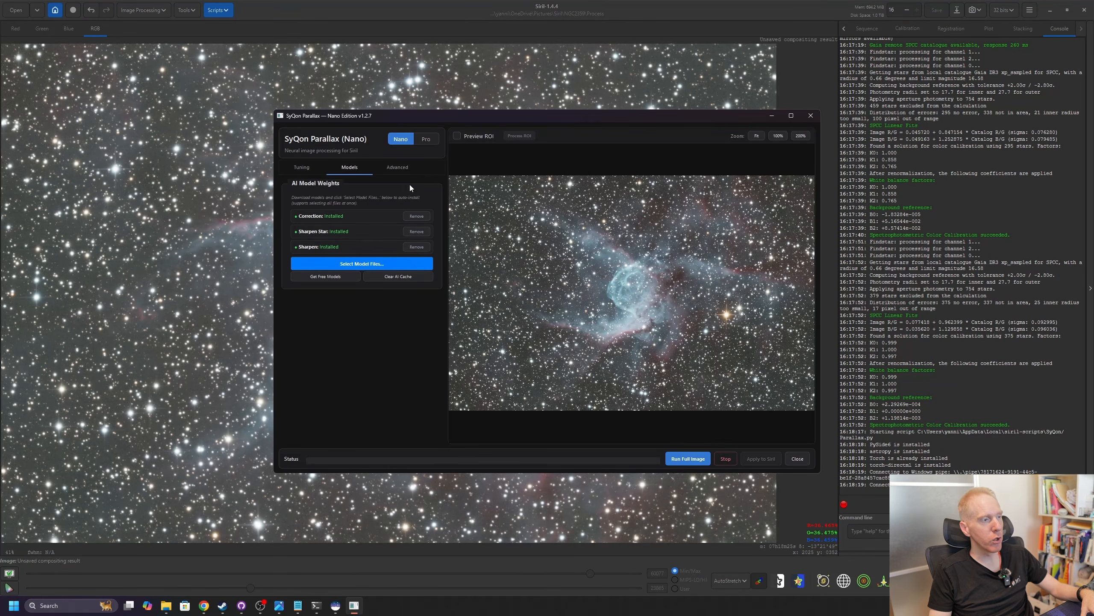
{"action": "left_click", "coordinate": [354, 264]}
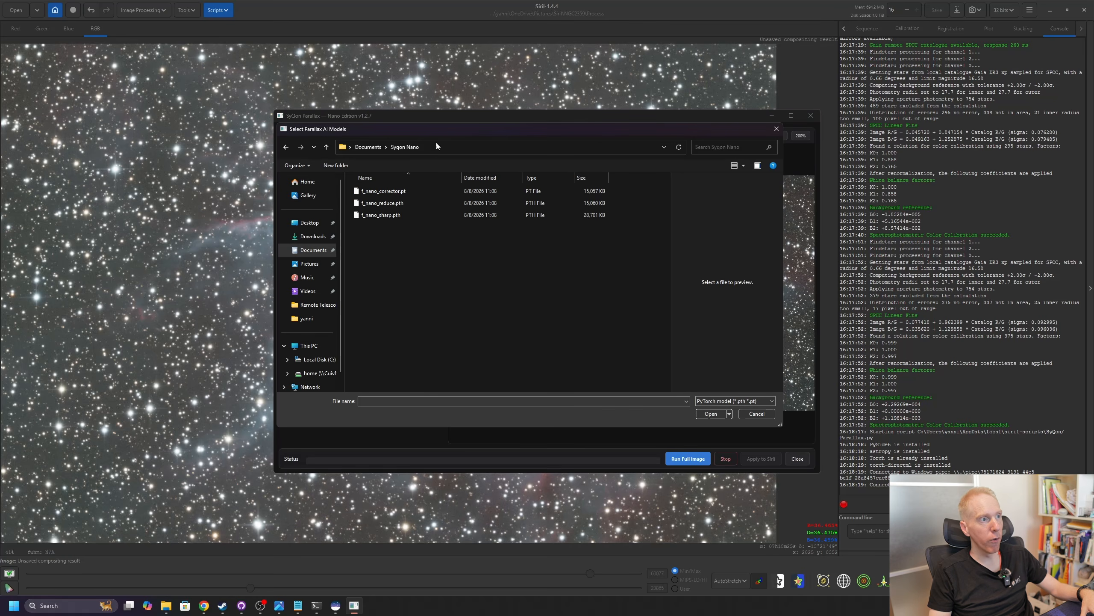
{"action": "left_click_drag", "start_coordinate": [399, 252], "coordinate": [366, 182]}
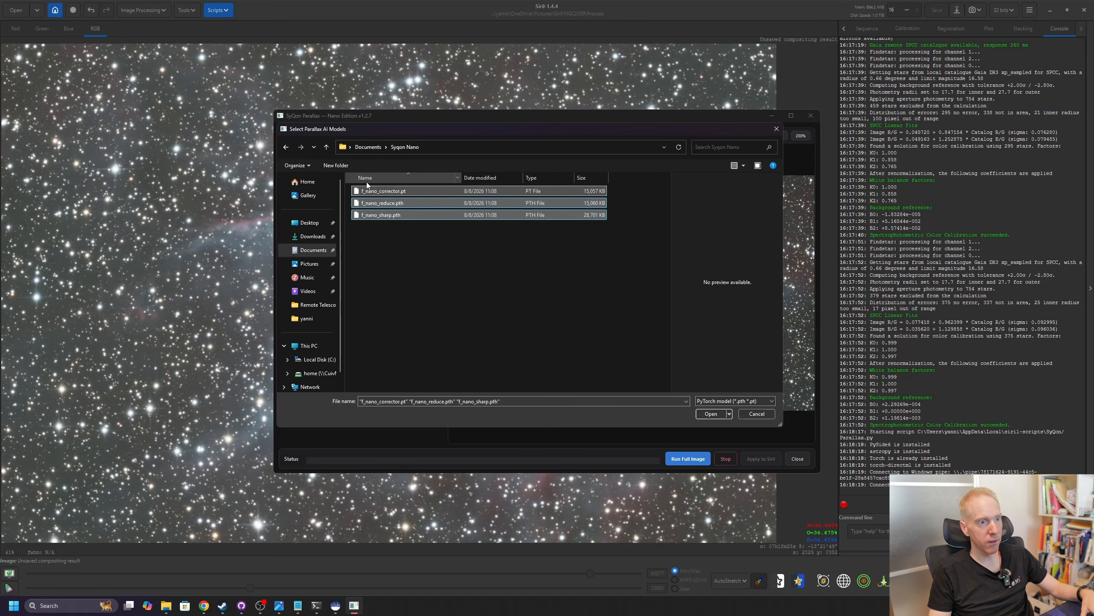
{"action": "left_click", "coordinate": [710, 414]}
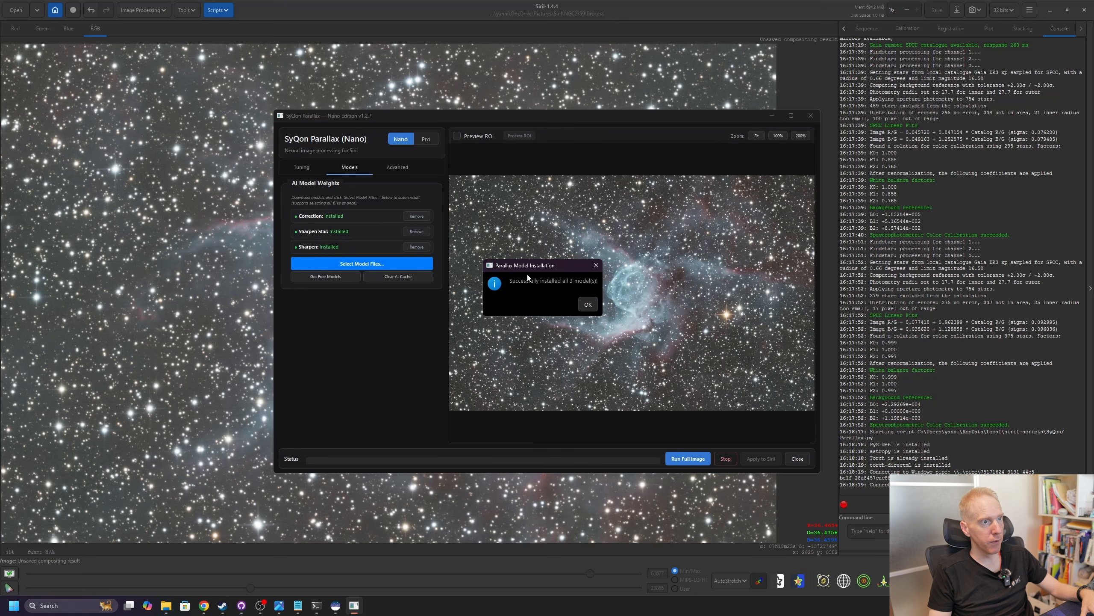
{"action": "left_click", "coordinate": [590, 304]}
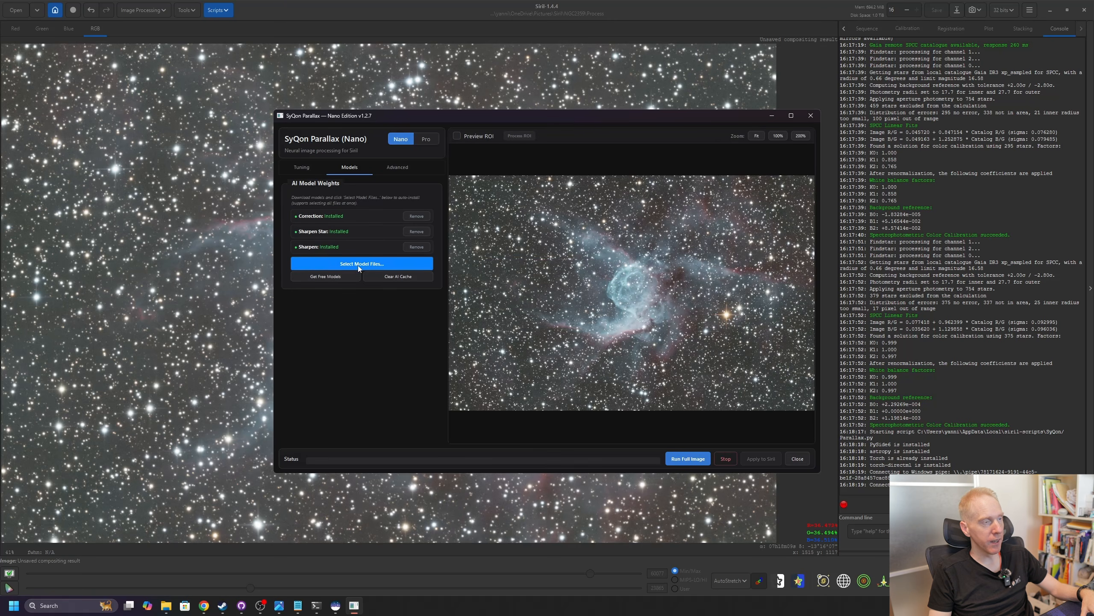
Toggle Parallax's temporary stretch for linear data off and on, try a target median of 0.1, and return it to 0.2.
{"action": "left_click", "coordinate": [395, 167]}
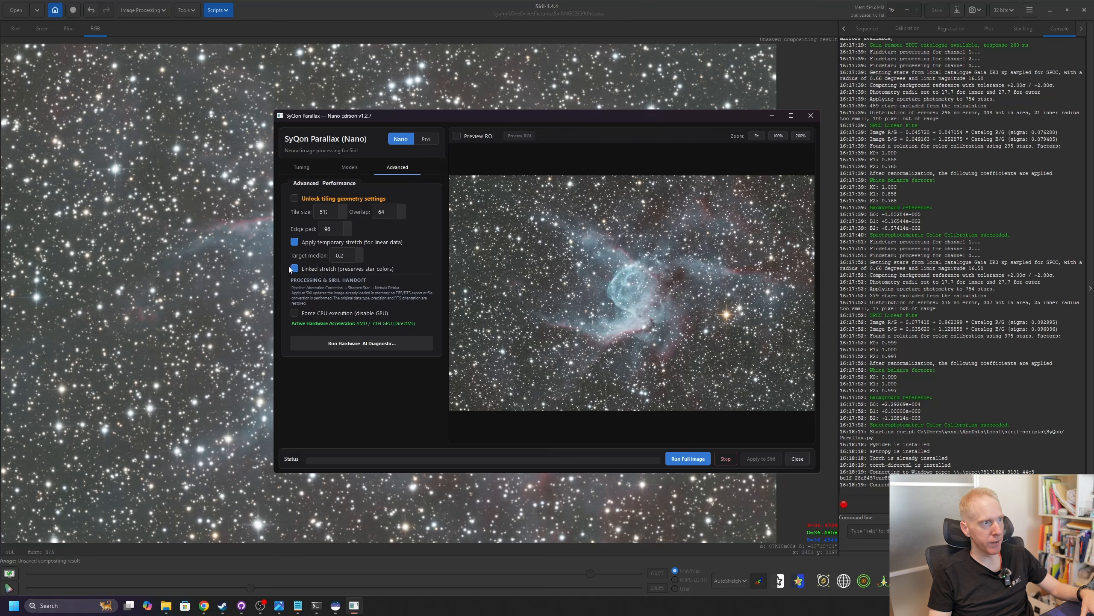
{"action": "left_click", "coordinate": [294, 242]}
{"action": "left_click", "coordinate": [294, 243]}
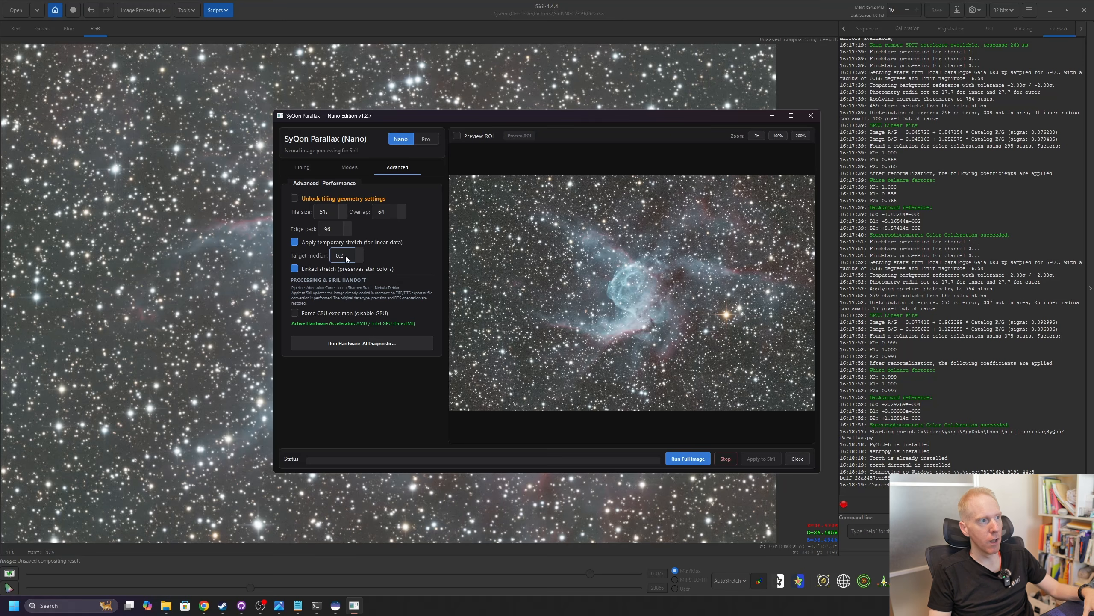
{"action": "scroll", "coordinate": [347, 254], "scroll_direction": "up", "scroll_amount": 7}
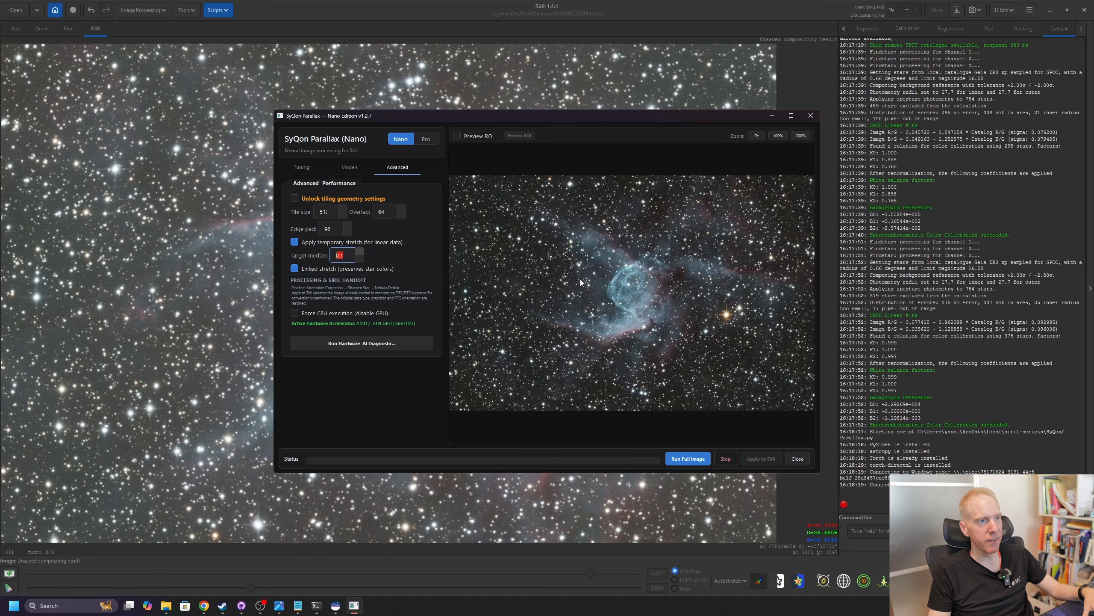
{"action": "key", "text": "Up"}
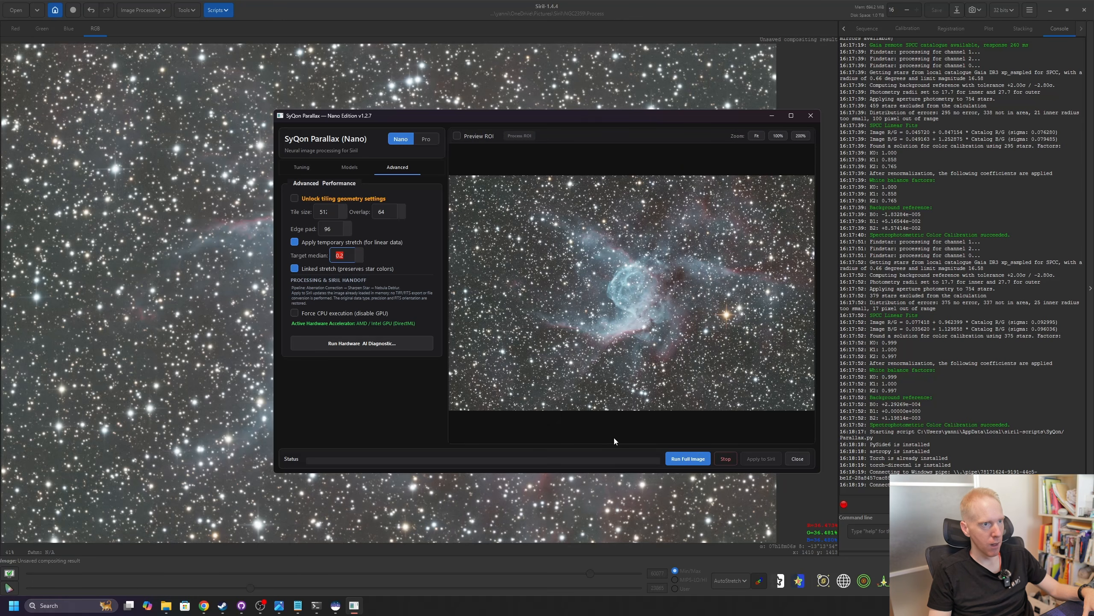
Enable the region-of-interest preview, run it on the nebula's central bubble, and compare before and after with the split divider.
{"action": "left_click", "coordinate": [457, 136]}
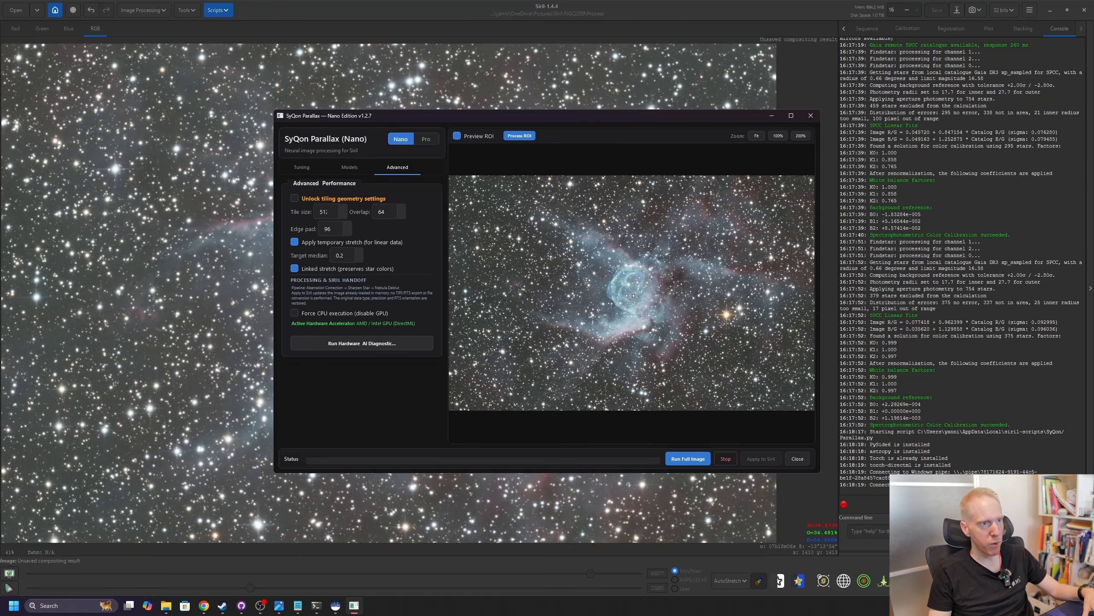
{"action": "scroll", "coordinate": [634, 298], "scroll_direction": "up", "scroll_amount": 5}
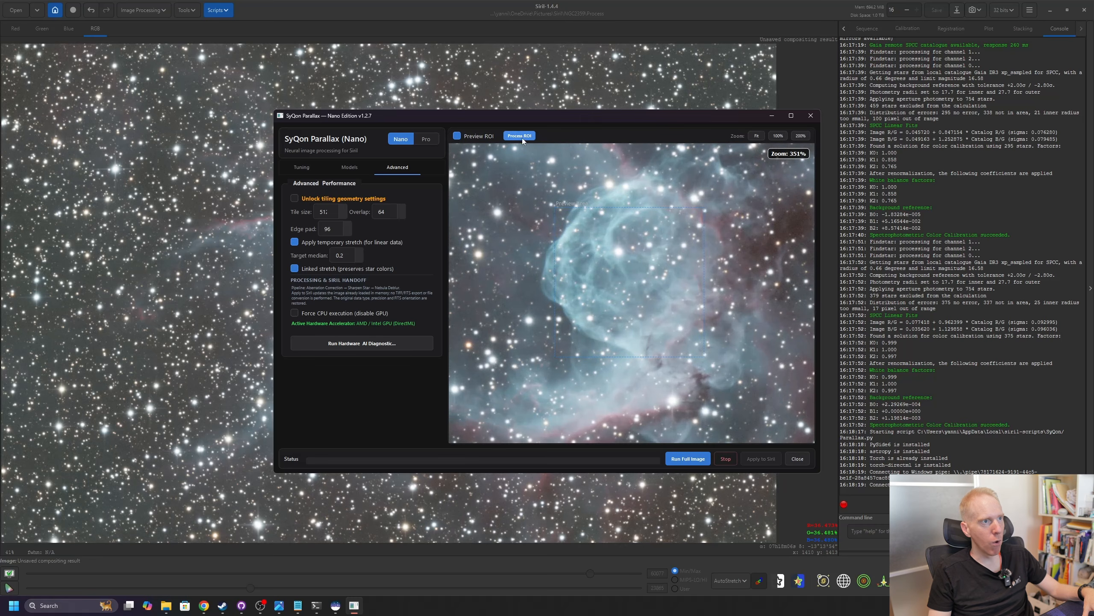
{"action": "left_click", "coordinate": [519, 137]}
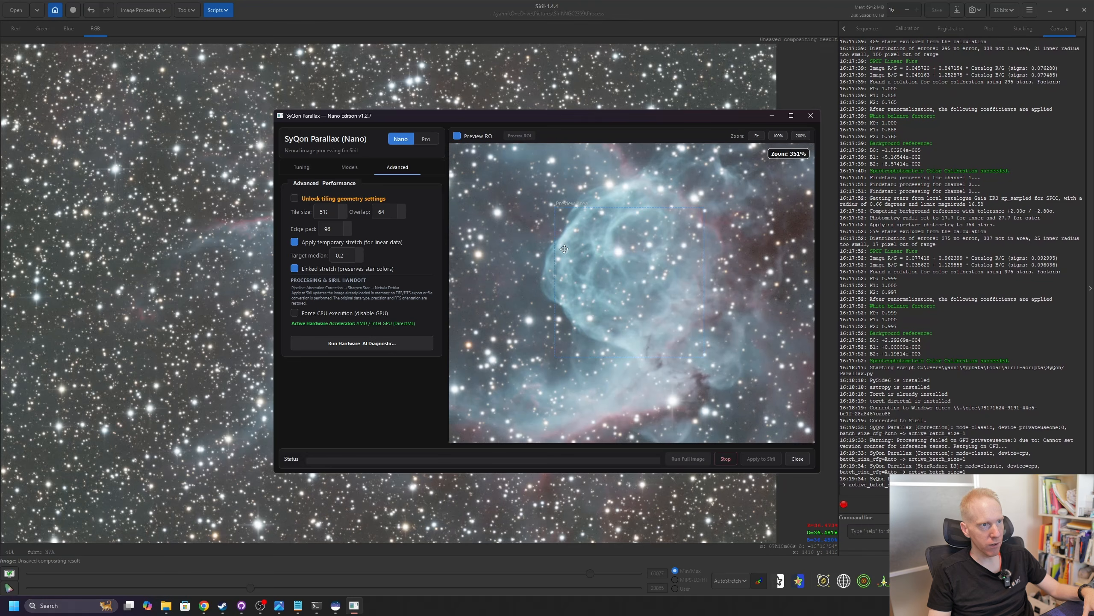
{"action": "left_click_drag", "start_coordinate": [632, 293], "coordinate": [731, 267]}
Set the nebula deblur strength to 3.00 and the star sharpening level to 4.0, preview the region again, and compare before and after.
{"action": "left_click", "coordinate": [302, 166]}
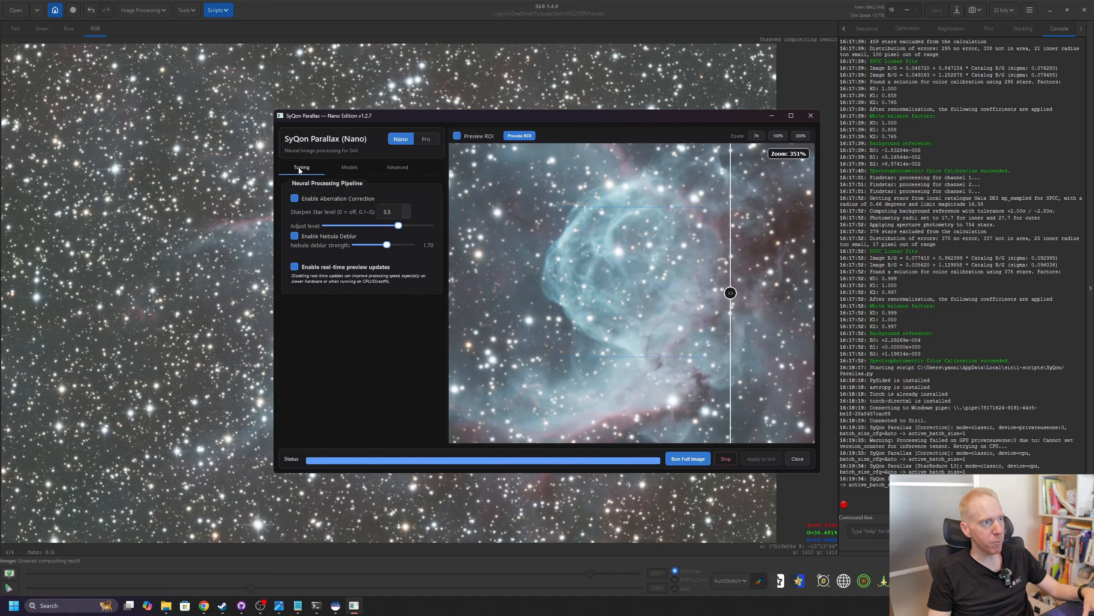
{"action": "left_click_drag", "start_coordinate": [387, 244], "coordinate": [426, 245]}
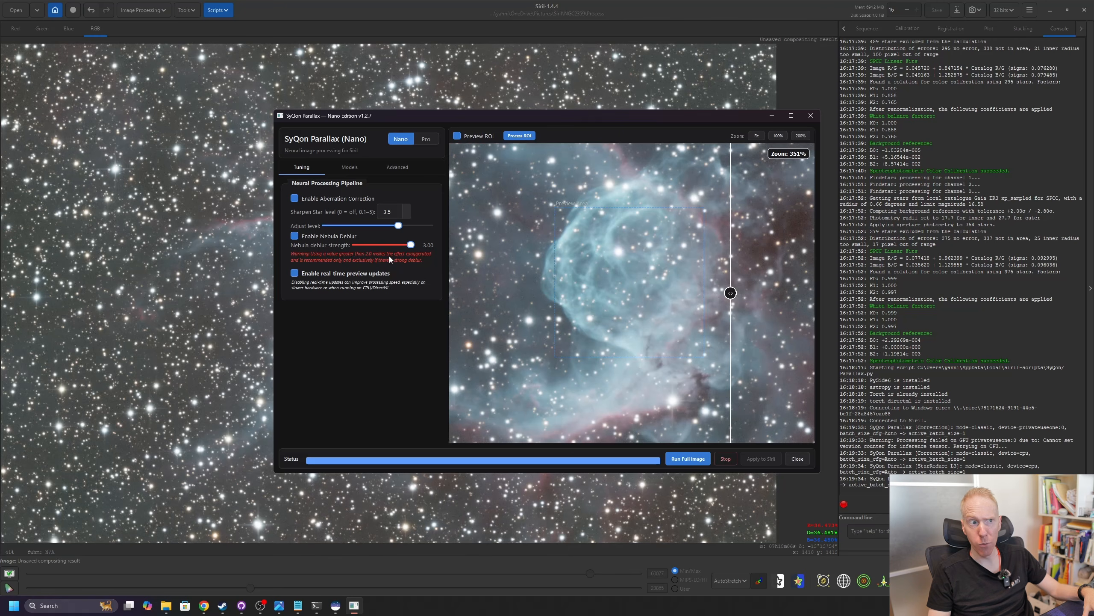
{"action": "left_click_drag", "start_coordinate": [395, 227], "coordinate": [409, 229]}
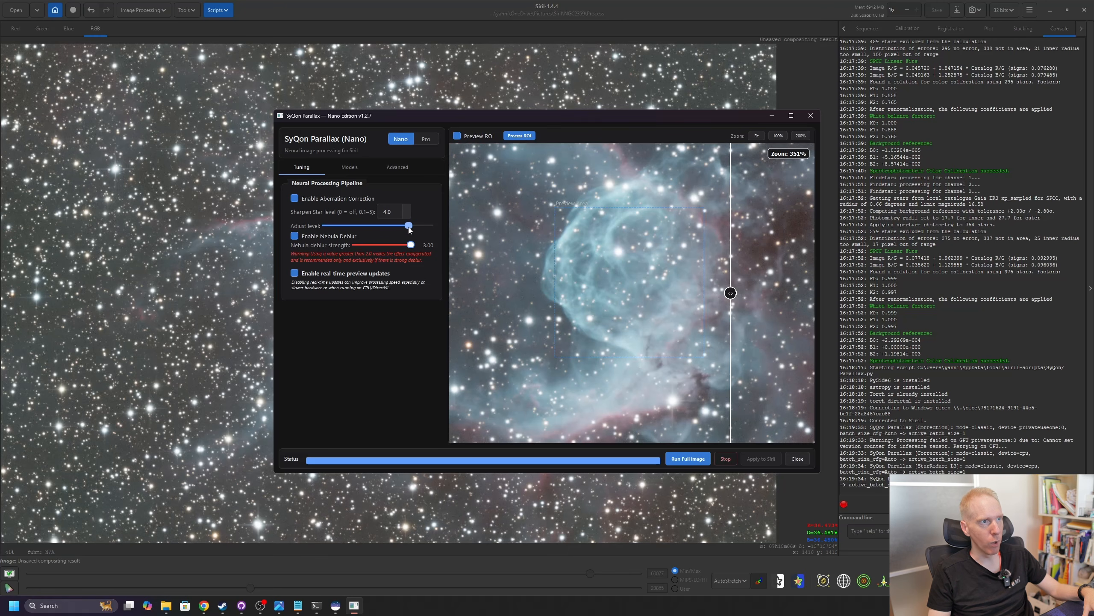
{"action": "left_click", "coordinate": [522, 136]}
{"action": "left_click_drag", "start_coordinate": [730, 293], "coordinate": [521, 293]}
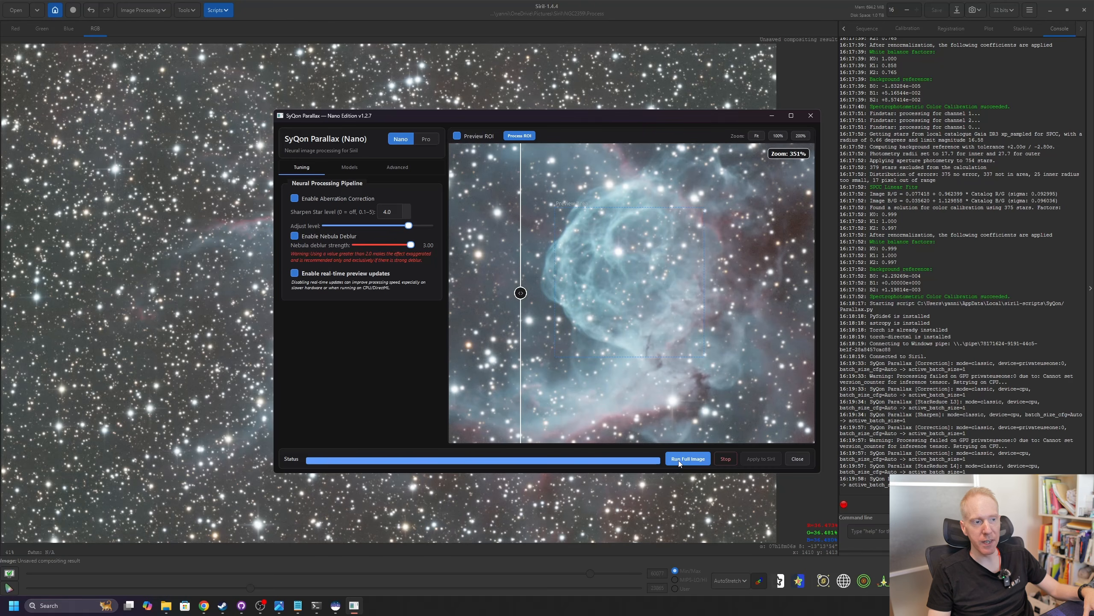
{"action": "left_click", "coordinate": [398, 166]}
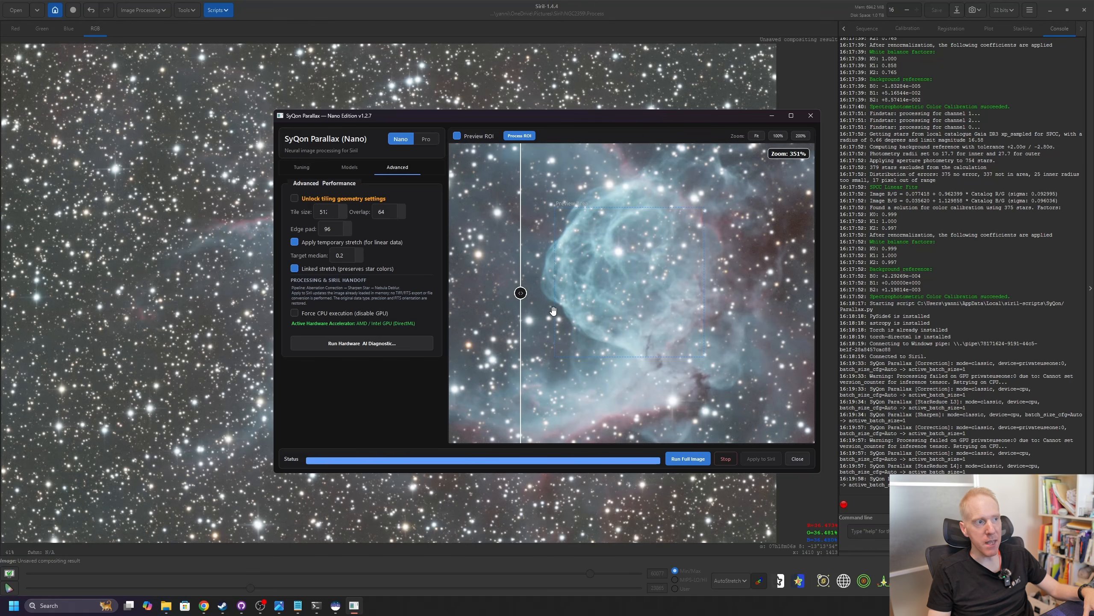
{"action": "mouse_move", "coordinate": [520, 293]}
{"action": "left_mouse_down"}
{"action": "mouse_move", "coordinate": [766, 293]}
{"action": "mouse_move", "coordinate": [525, 293]}
{"action": "mouse_move", "coordinate": [669, 298]}
{"action": "mouse_move", "coordinate": [526, 305]}
{"action": "left_mouse_up"}
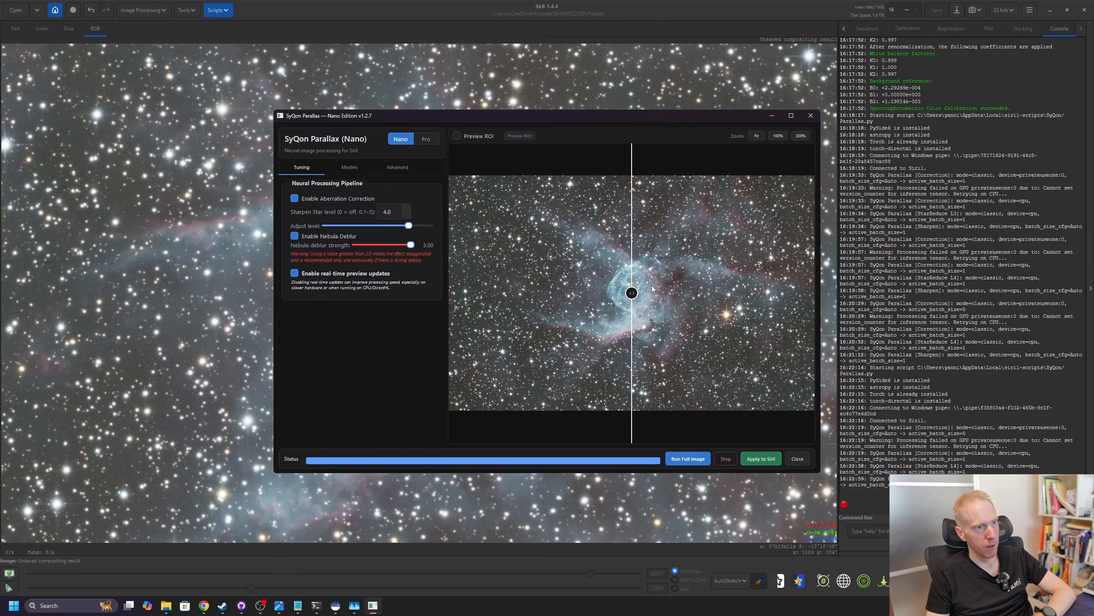
Inspect the sharpened bubble in the Parallax preview, apply the result to the Siril image, and compare it by undoing and redoing it.
{"action": "scroll", "coordinate": [652, 288], "scroll_direction": "up", "scroll_amount": 5}
{"action": "left_click_drag", "start_coordinate": [632, 293], "coordinate": [496, 293]}
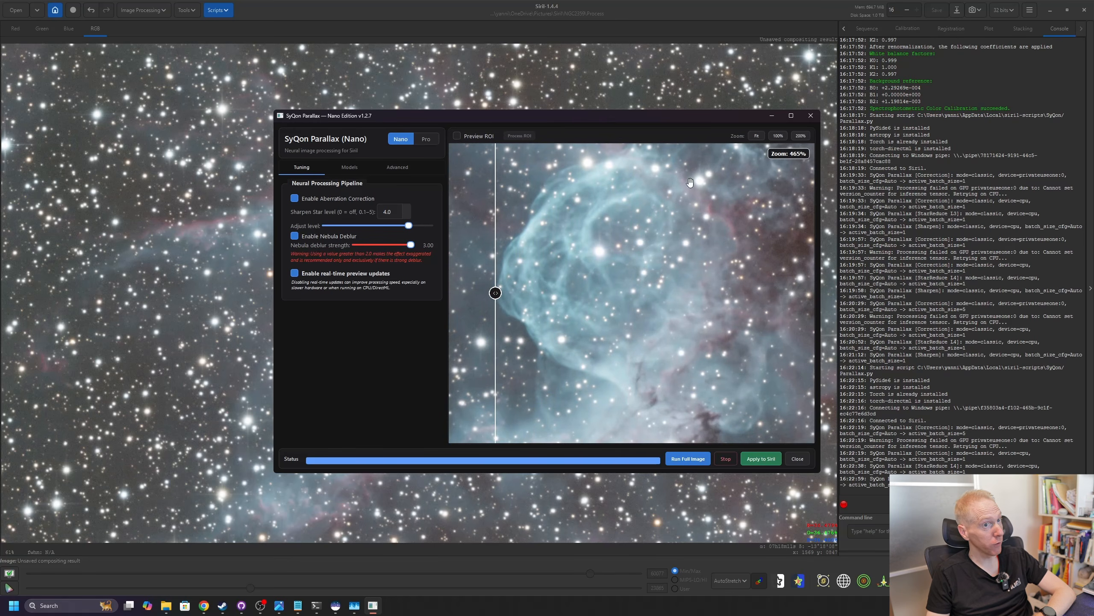
{"action": "left_click", "coordinate": [759, 460]}
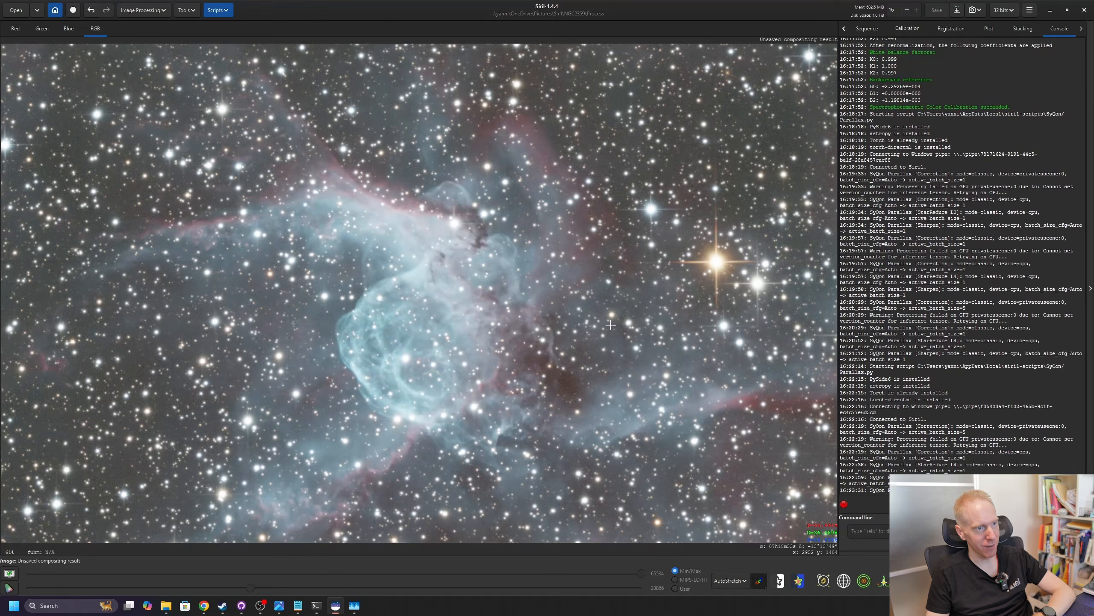
{"action": "left_click", "coordinate": [91, 11]}
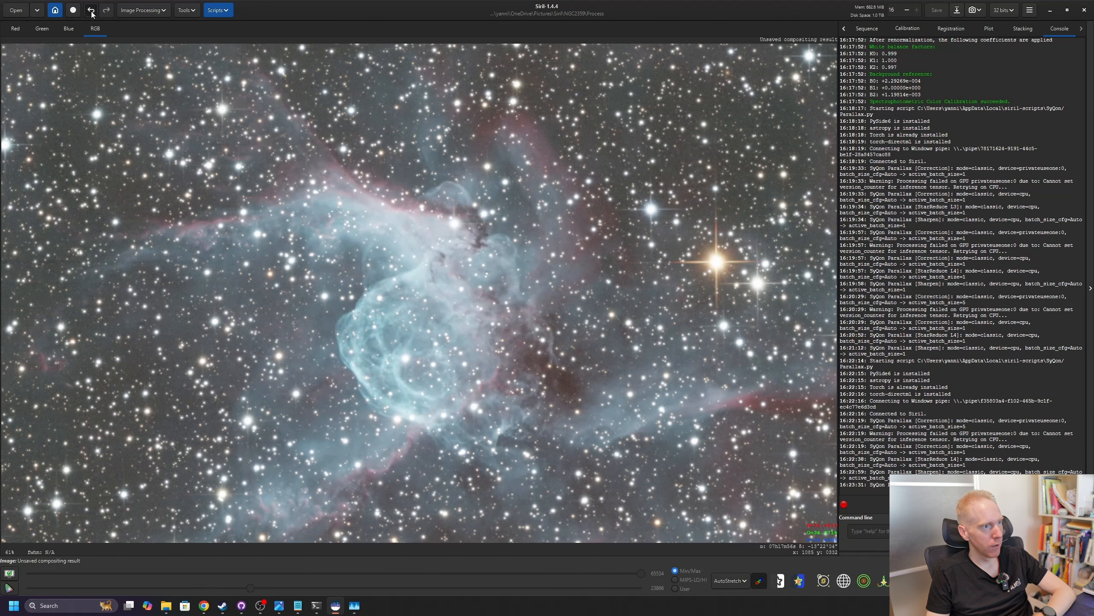
{"action": "left_click", "coordinate": [105, 10]}
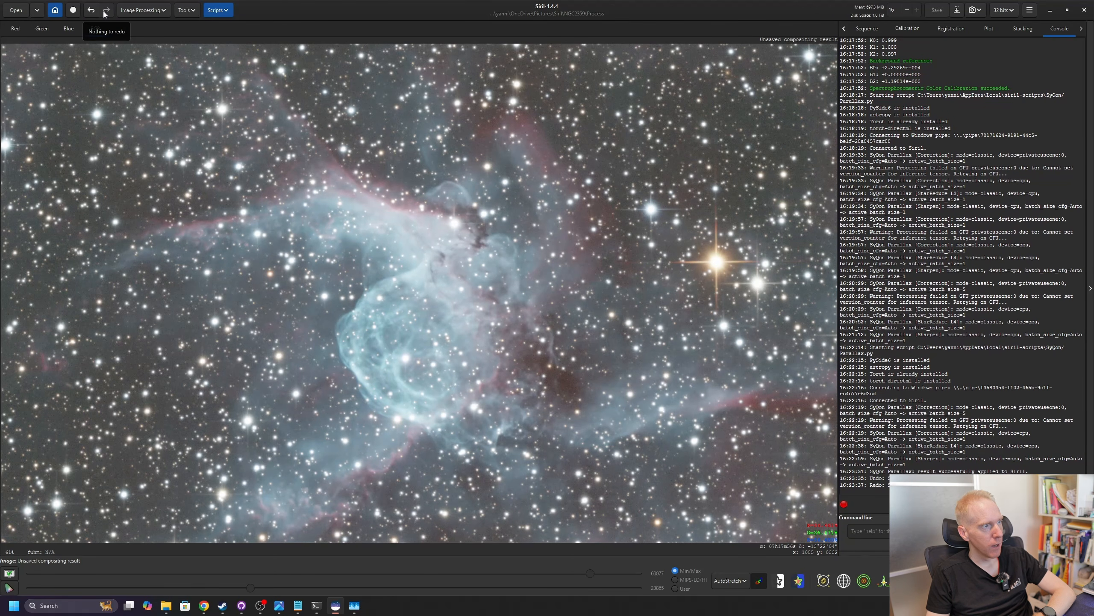
{"action": "scroll", "coordinate": [407, 356], "scroll_direction": "down", "scroll_amount": 2}
{"action": "scroll", "coordinate": [400, 359], "scroll_direction": "up", "scroll_amount": 1}
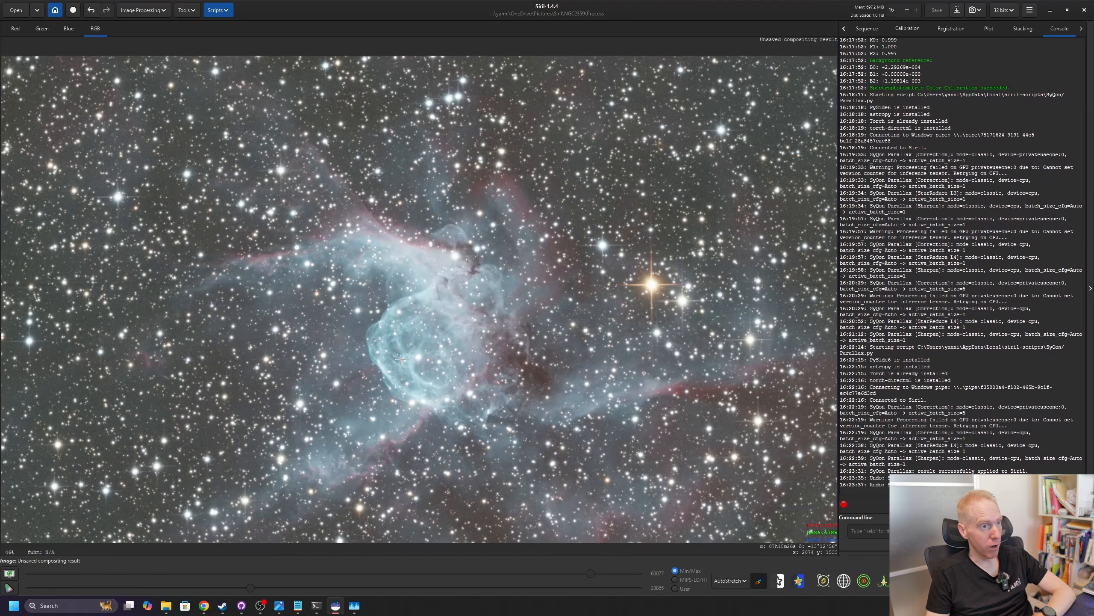
Run the AberrationRemover script on the image with model_v2_0_1.onnx at strength 1.00, without dark ringing reduction or background protection.
{"action": "left_click", "coordinate": [210, 13]}
{"action": "mouse_move", "coordinate": [239, 39]}
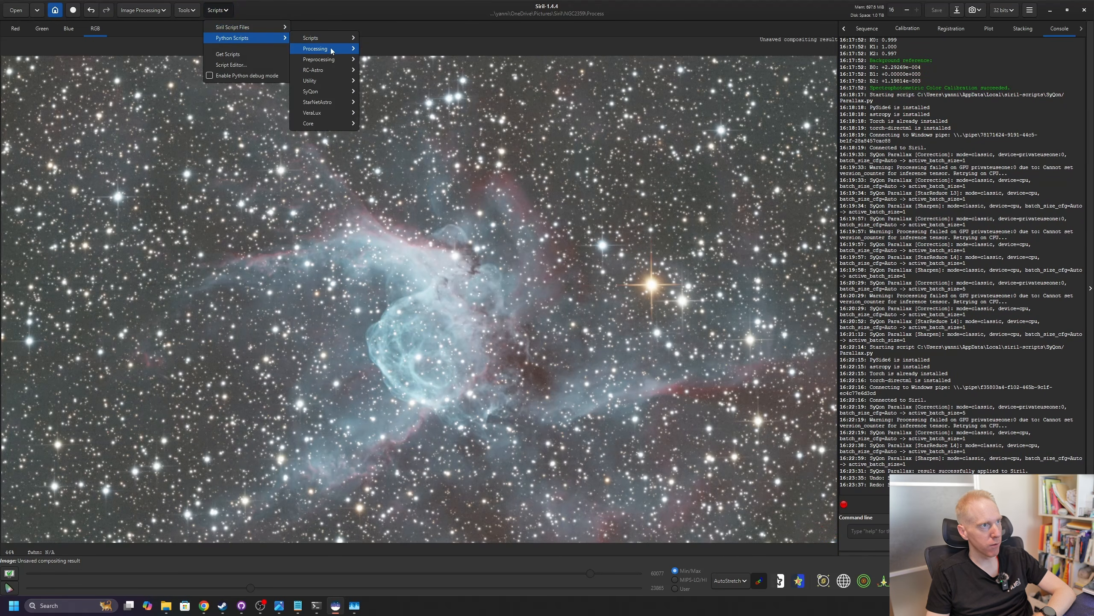
{"action": "mouse_move", "coordinate": [330, 50]}
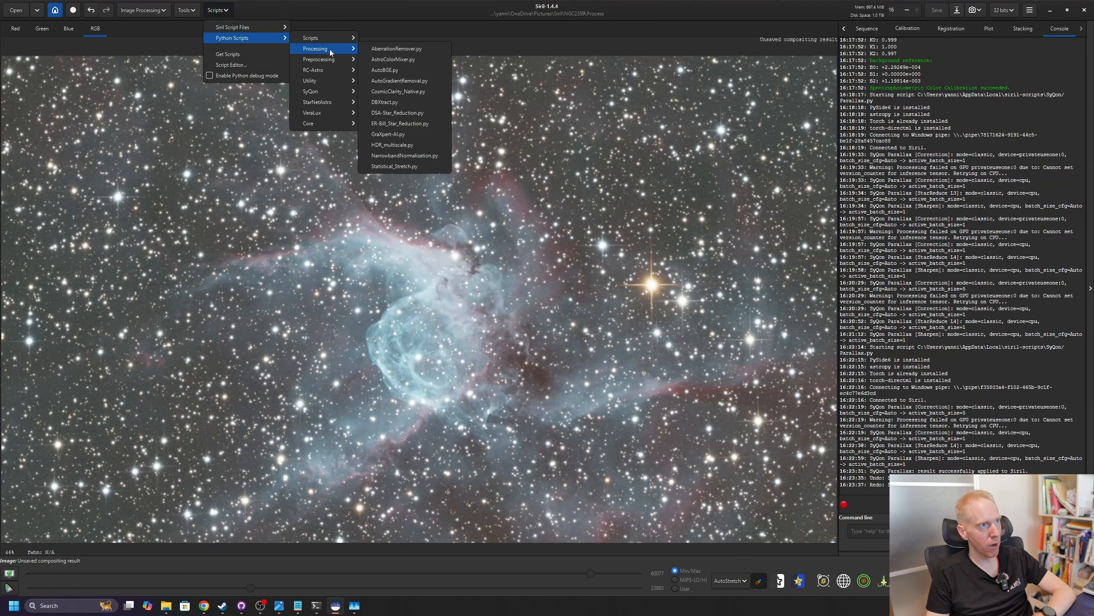
{"action": "left_click", "coordinate": [386, 50]}
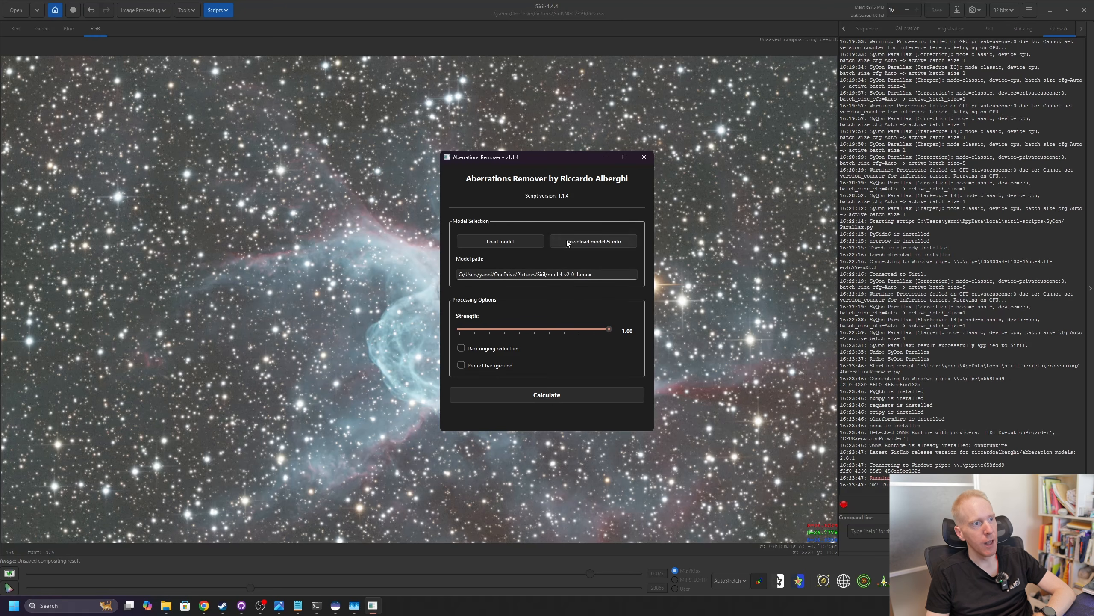
{"action": "left_click", "coordinate": [540, 397]}
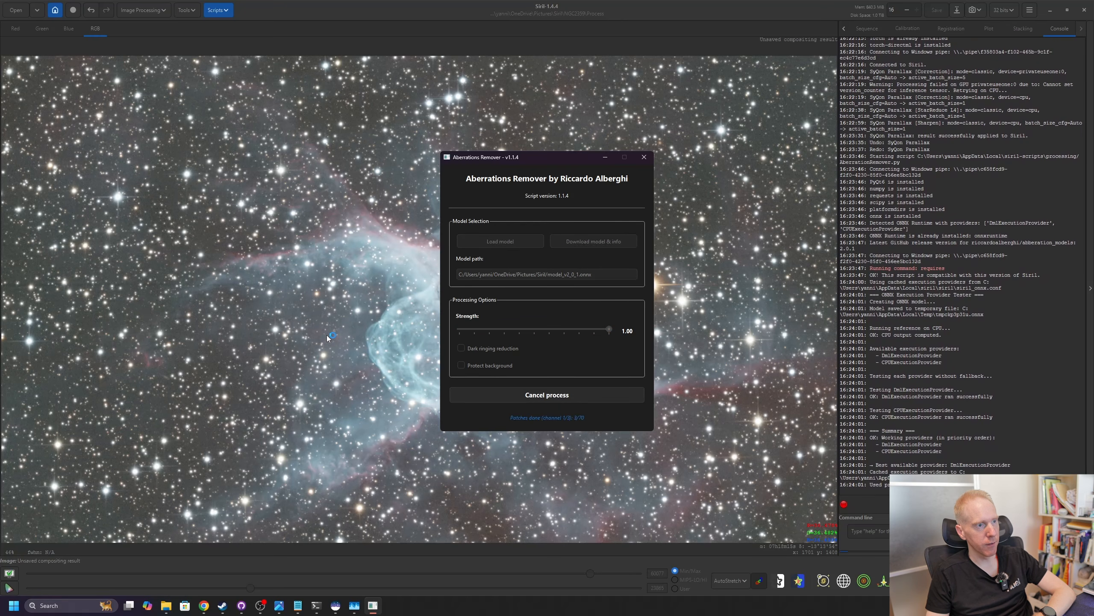
Compare the stars around the nebula's bubble before and after aberration removal by undoing and redoing it twice.
{"action": "scroll", "coordinate": [436, 354], "scroll_direction": "up", "scroll_amount": 2}
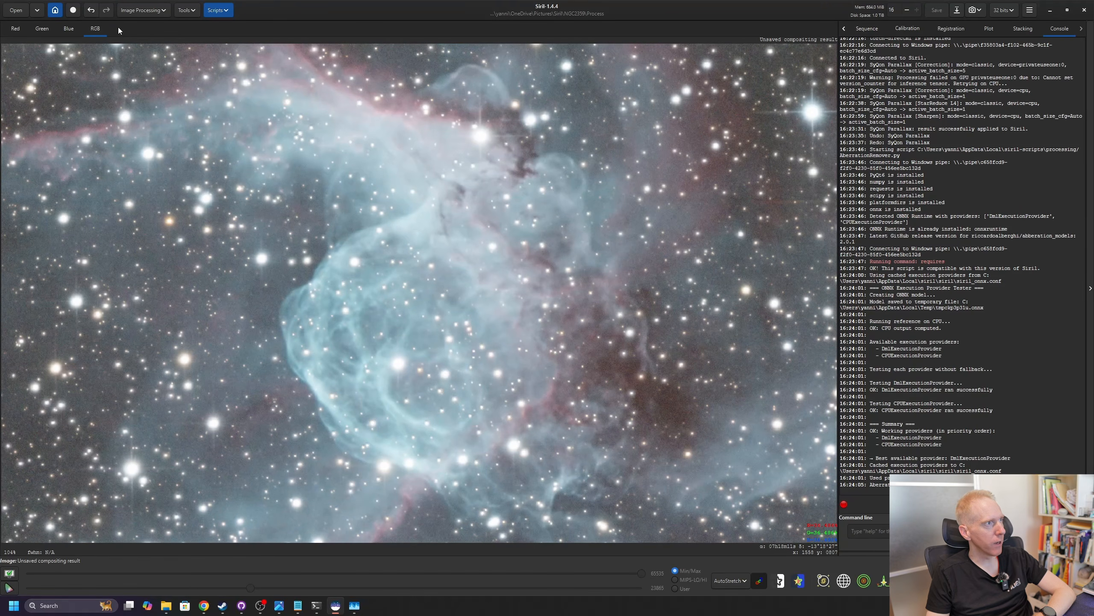
{"action": "left_click", "coordinate": [92, 11]}
{"action": "left_click", "coordinate": [106, 11]}
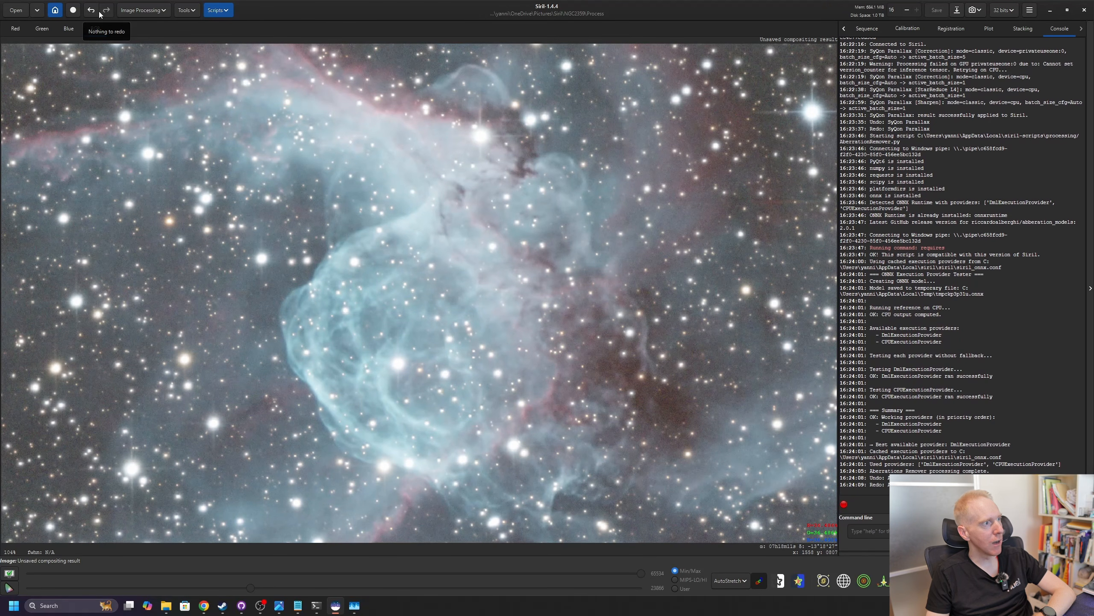
{"action": "left_click", "coordinate": [91, 11]}
{"action": "left_click", "coordinate": [104, 12]}
{"action": "scroll", "coordinate": [335, 338], "scroll_direction": "down", "scroll_amount": 3}
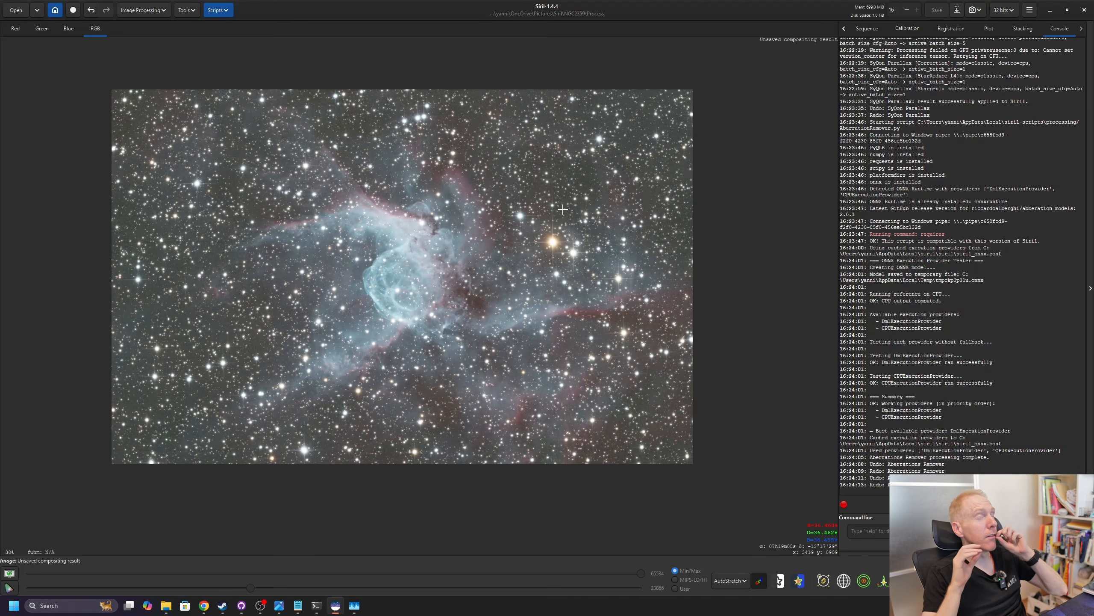
{"action": "left_click", "coordinate": [151, 12]}
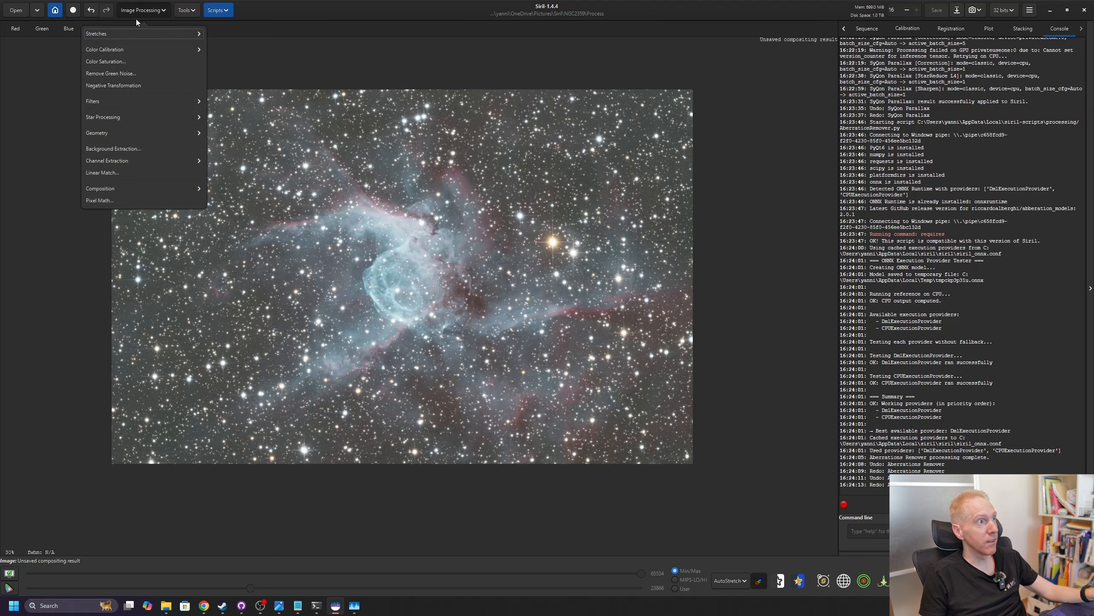
{"action": "left_click", "coordinate": [118, 33]}
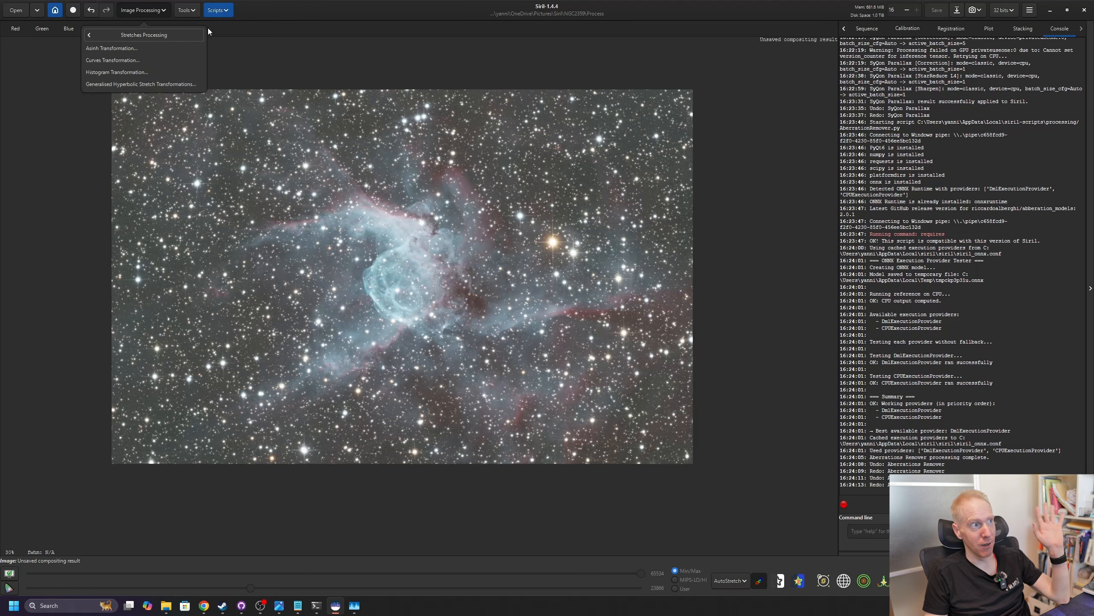
{"action": "left_click", "coordinate": [225, 11]}
Open the VeraLux HyperMetric Stretch script.
{"action": "left_click", "coordinate": [225, 11]}
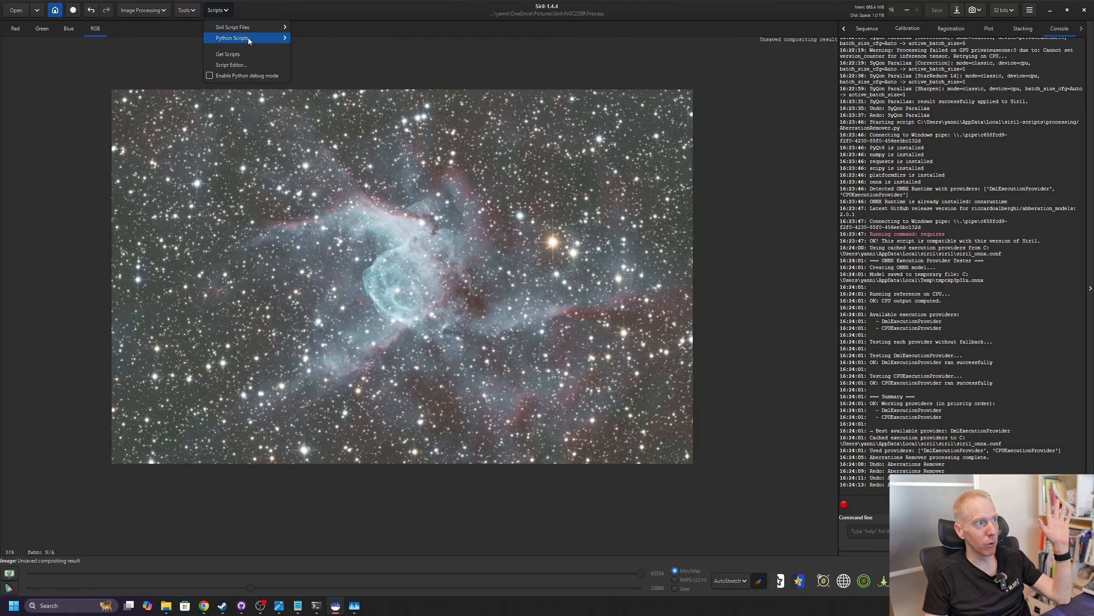
{"action": "mouse_move", "coordinate": [233, 30]}
{"action": "mouse_move", "coordinate": [332, 51]}
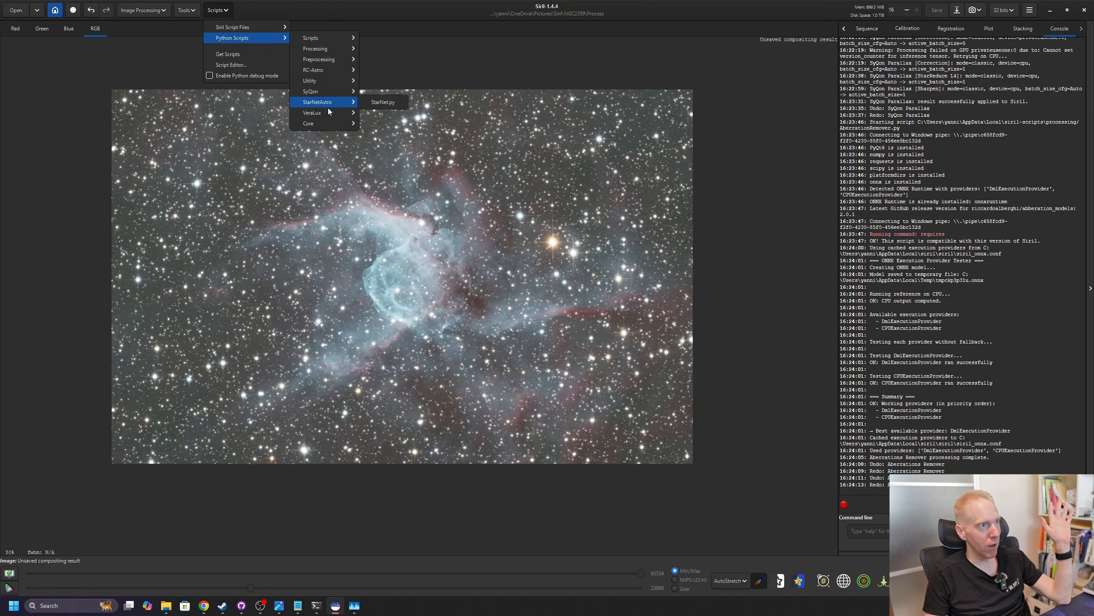
{"action": "mouse_move", "coordinate": [323, 114]}
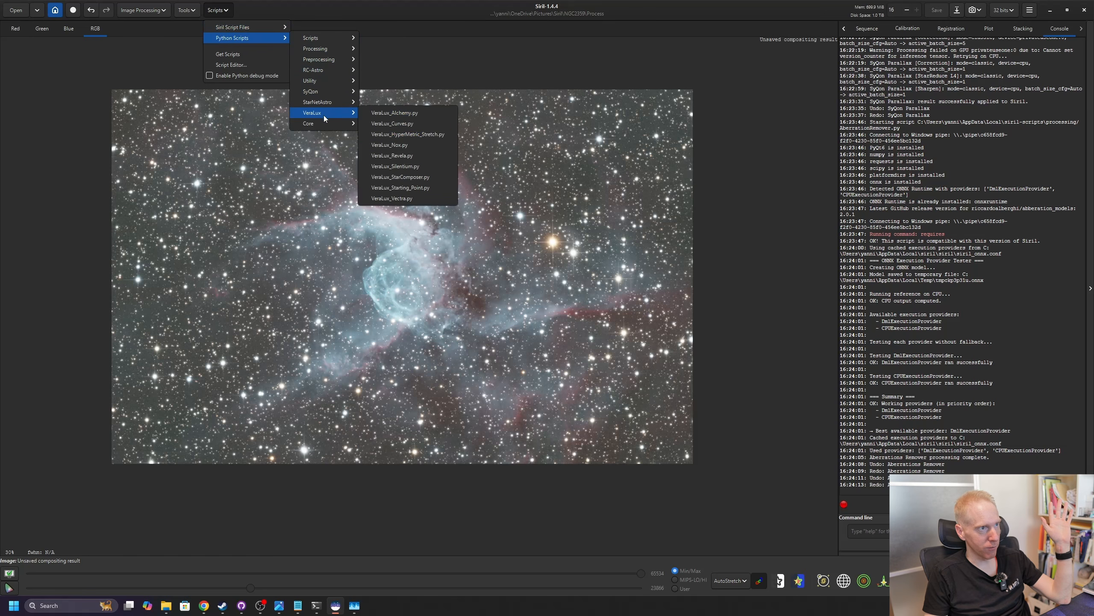
{"action": "left_click", "coordinate": [421, 133]}
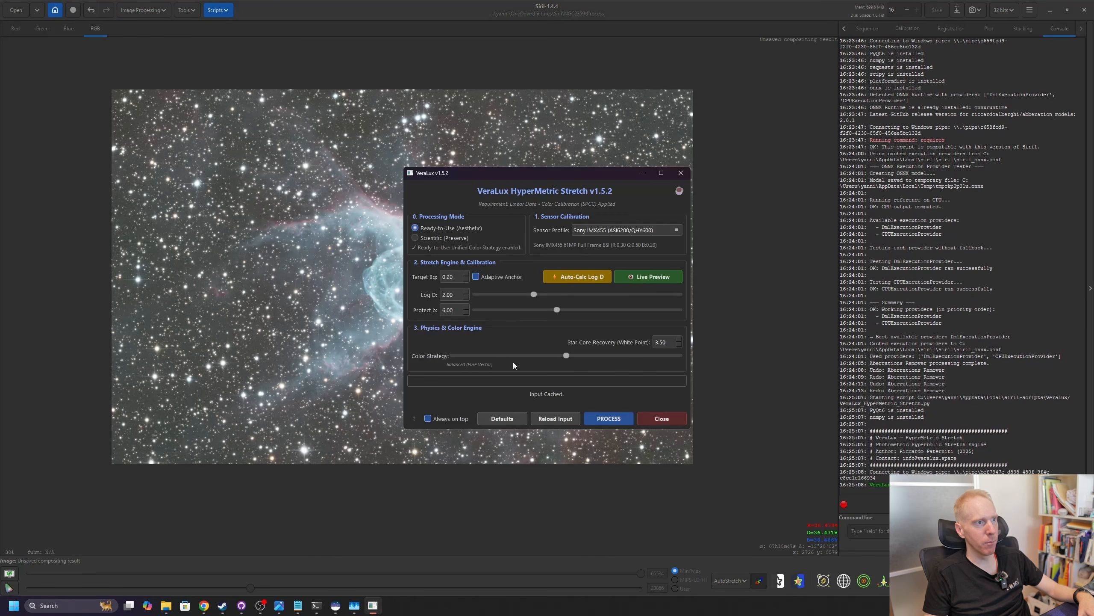
Keep the Sony IMX455 (ASI6200/QHY600) sensor profile after reviewing the list, auto-calculate Log D, and process the stretch.
{"action": "left_click", "coordinate": [625, 231]}
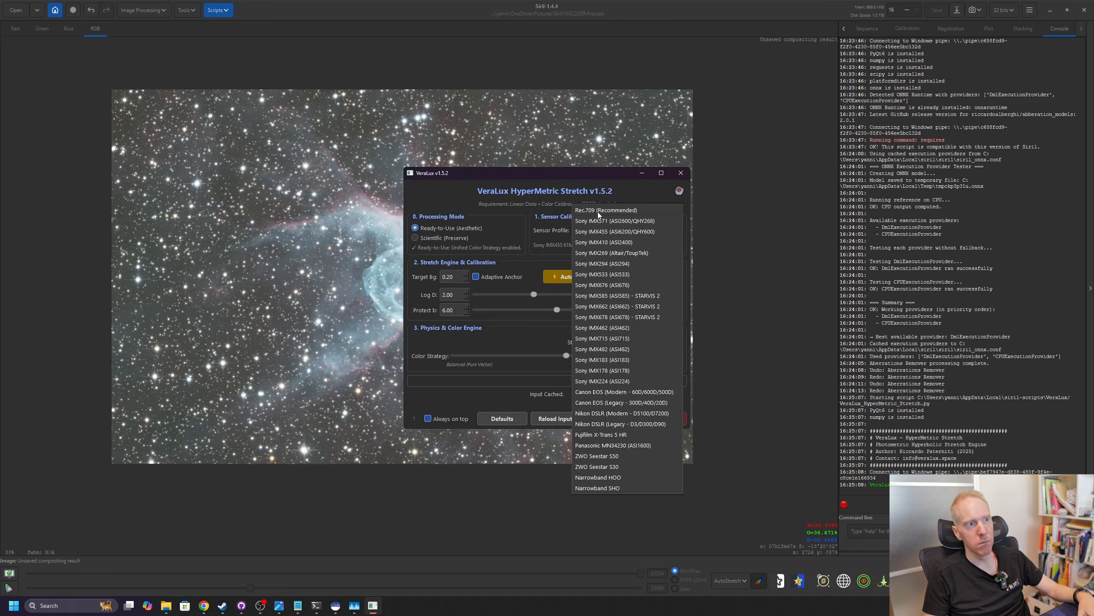
{"action": "left_click", "coordinate": [564, 191]}
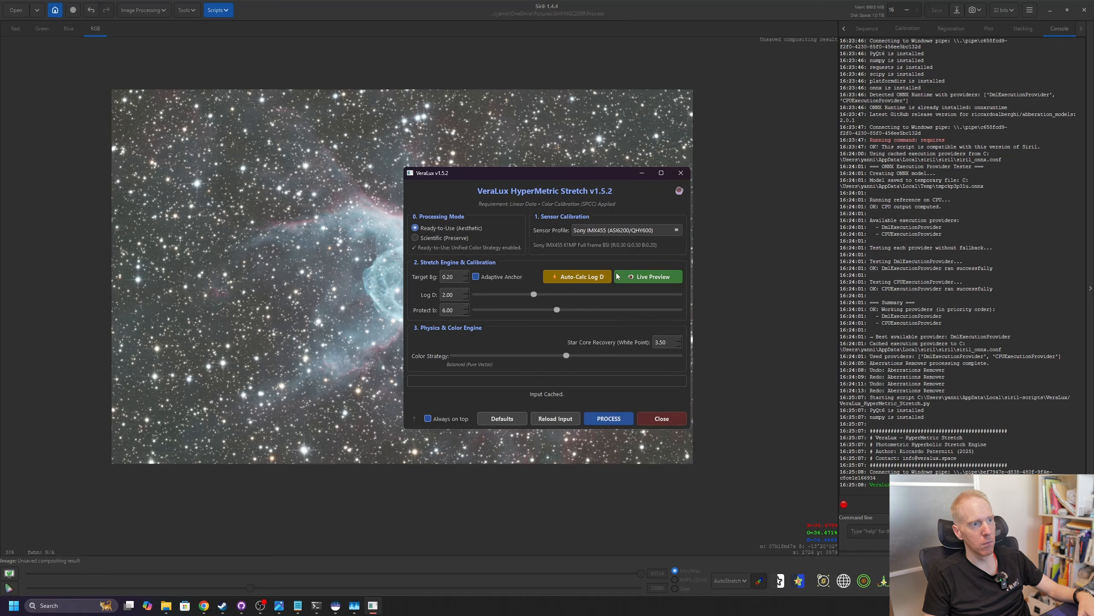
{"action": "left_click", "coordinate": [575, 278]}
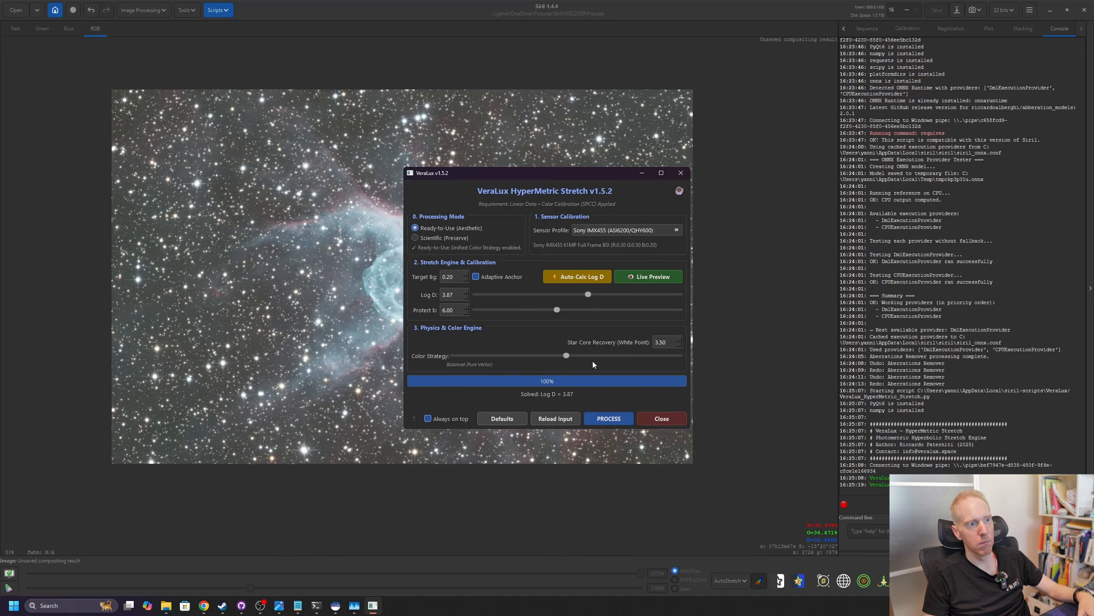
{"action": "left_click", "coordinate": [624, 422]}
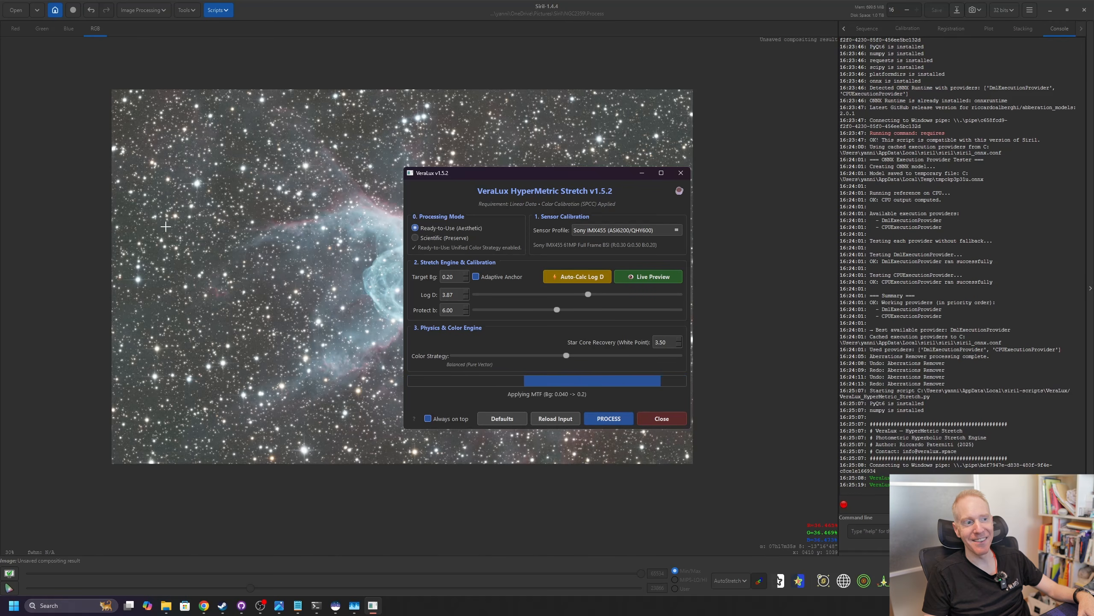
Switch the image display mode to Linear, move the VeraLux window off the nebula to view the stretch, and close the script.
{"action": "left_click", "coordinate": [730, 580]}
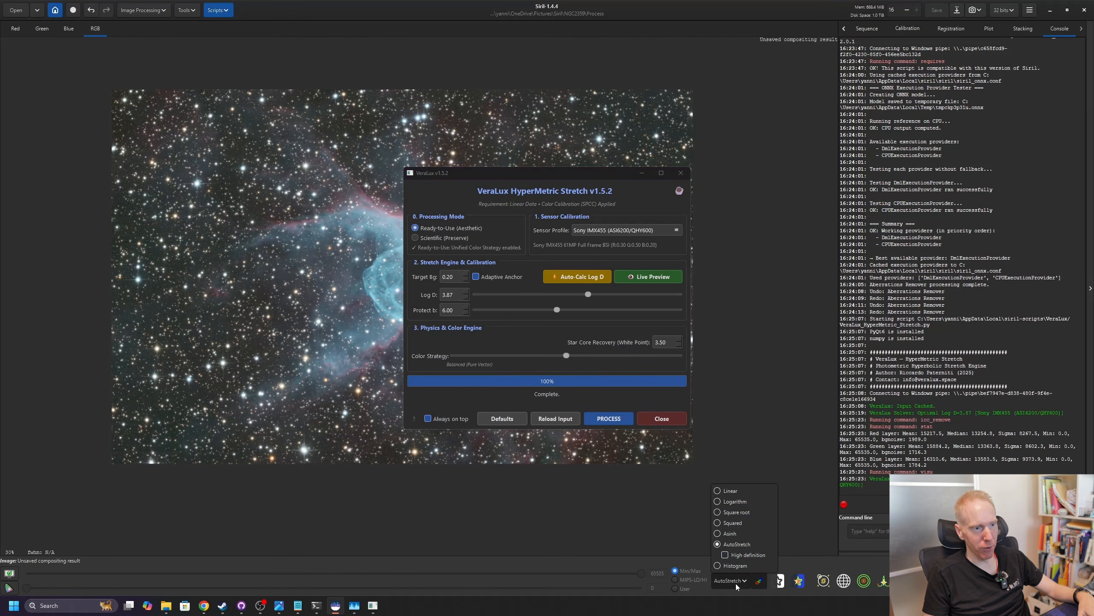
{"action": "left_click", "coordinate": [717, 495]}
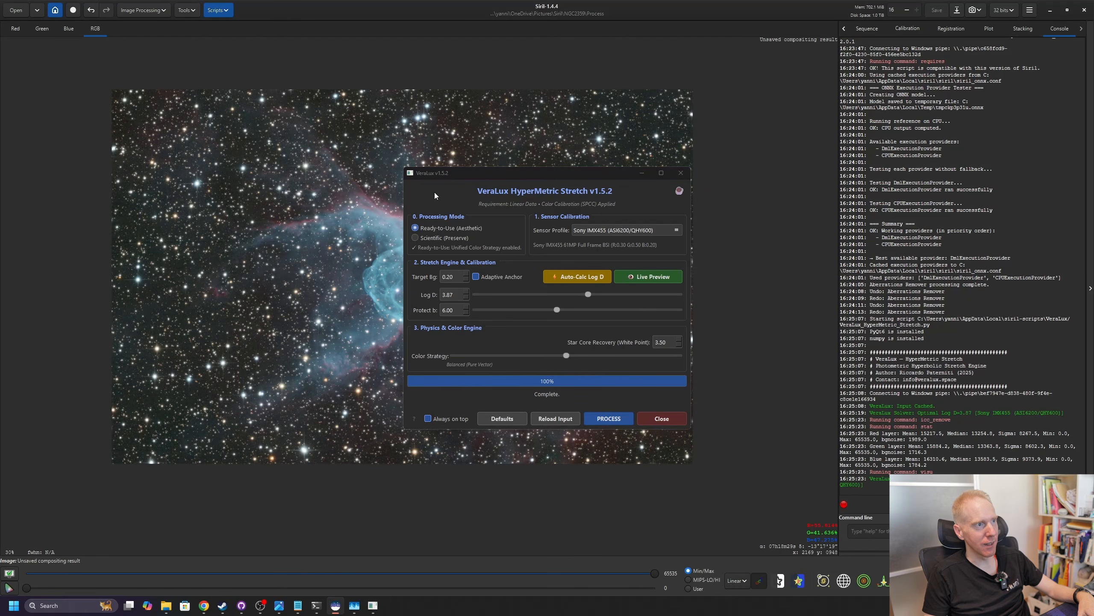
{"action": "left_click_drag", "start_coordinate": [462, 172], "coordinate": [820, 151]}
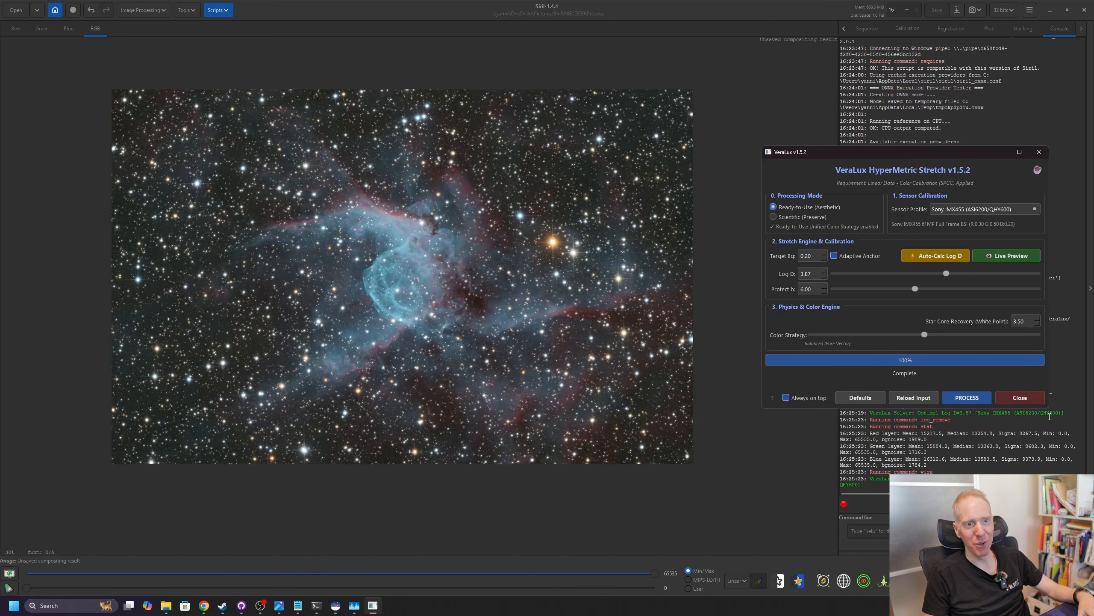
{"action": "left_click", "coordinate": [1028, 398]}
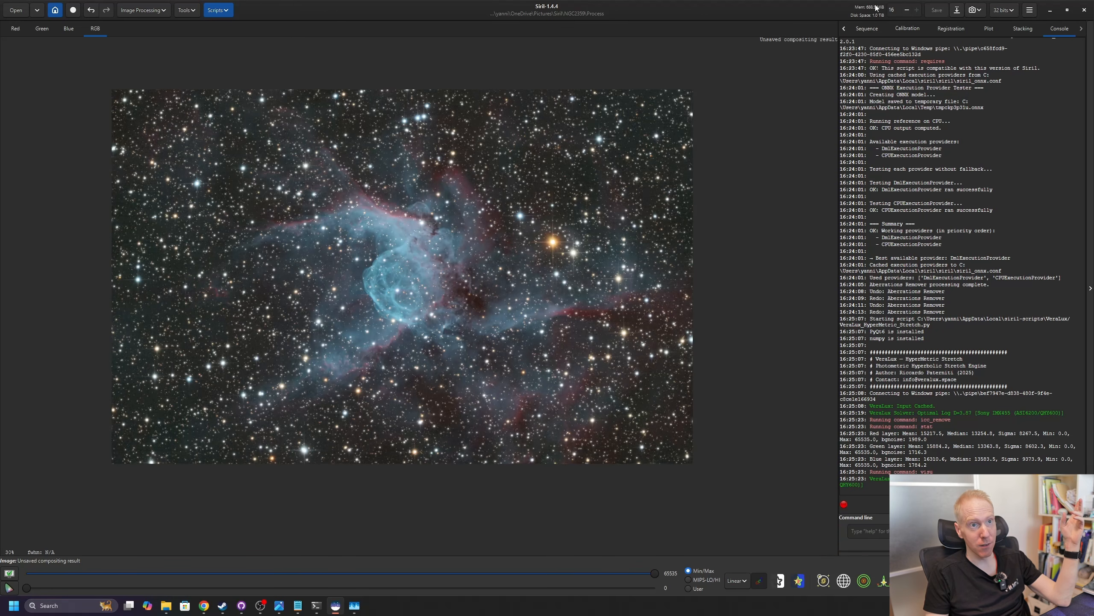
Save the stretched image as RGB Composition.fit in the Process folder, in 32-bit floating point format.
{"action": "left_click", "coordinate": [956, 11]}
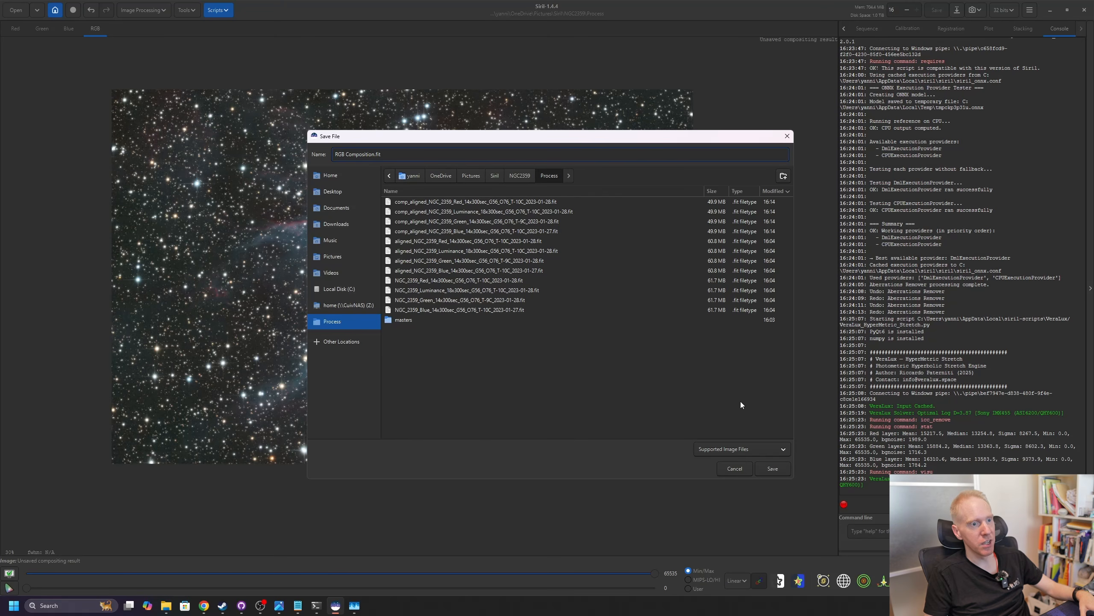
{"action": "left_click", "coordinate": [784, 470]}
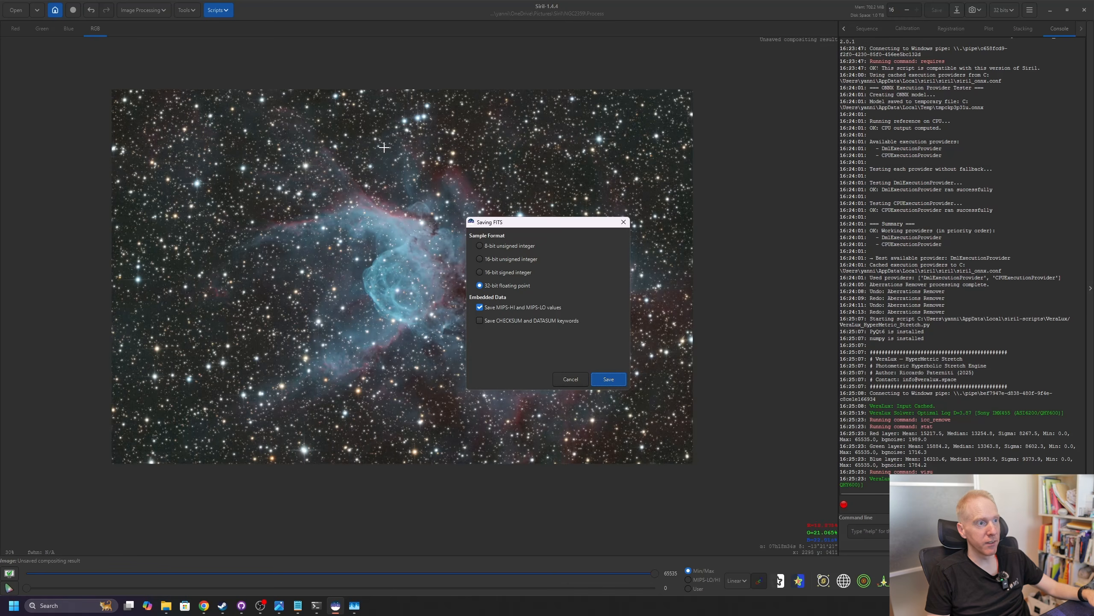
{"action": "left_click", "coordinate": [608, 379]}
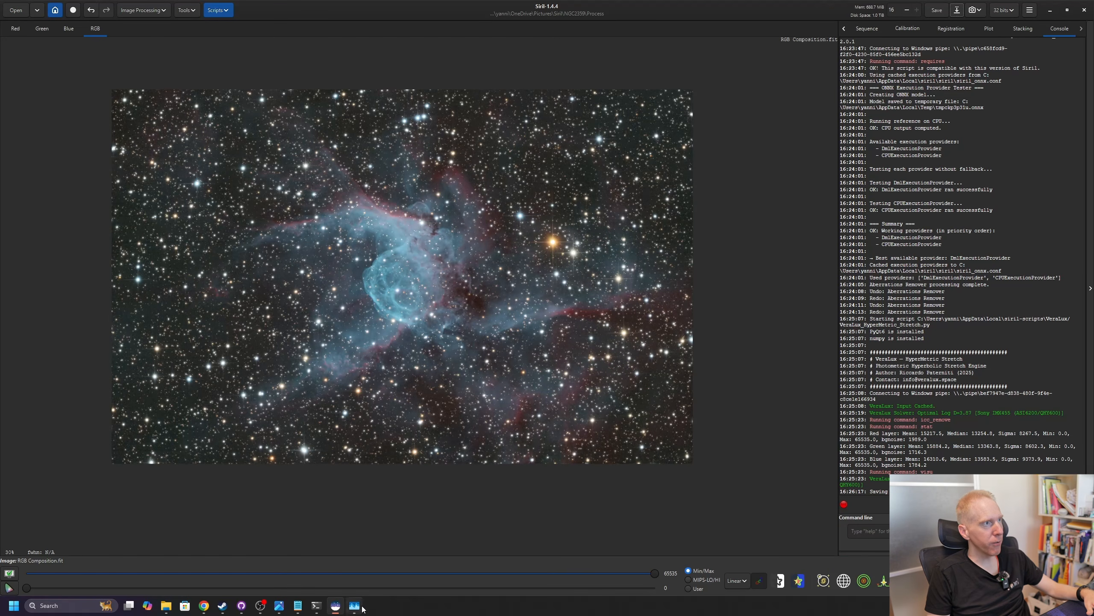
Open the RGB composition in a separate window with the ImageWindow script, place it beside the nebula, and minimize it.
{"action": "left_click", "coordinate": [218, 10]}
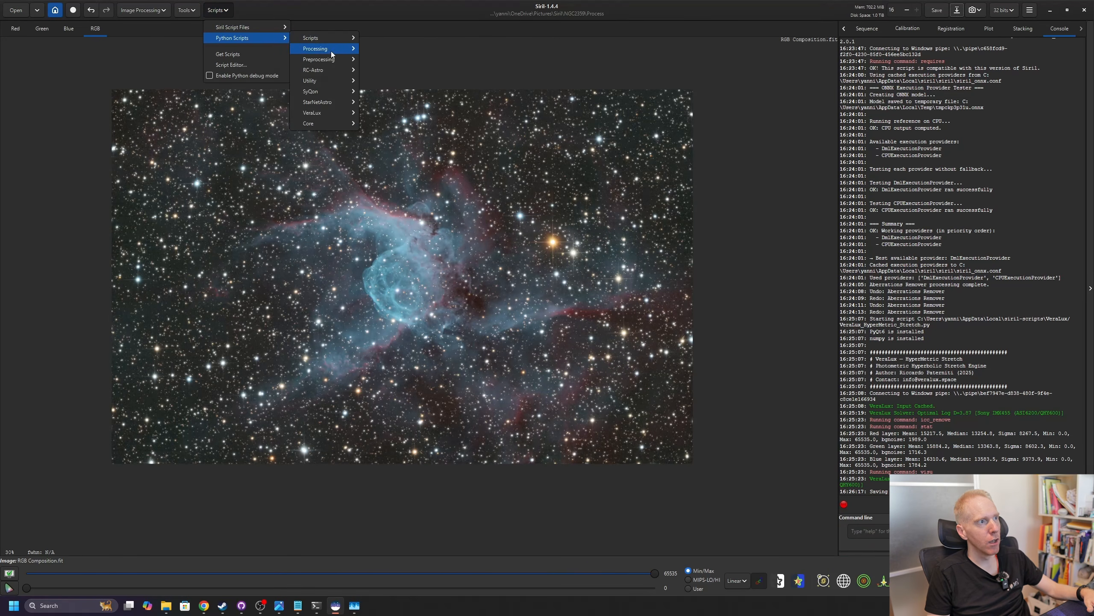
{"action": "mouse_move", "coordinate": [324, 81]}
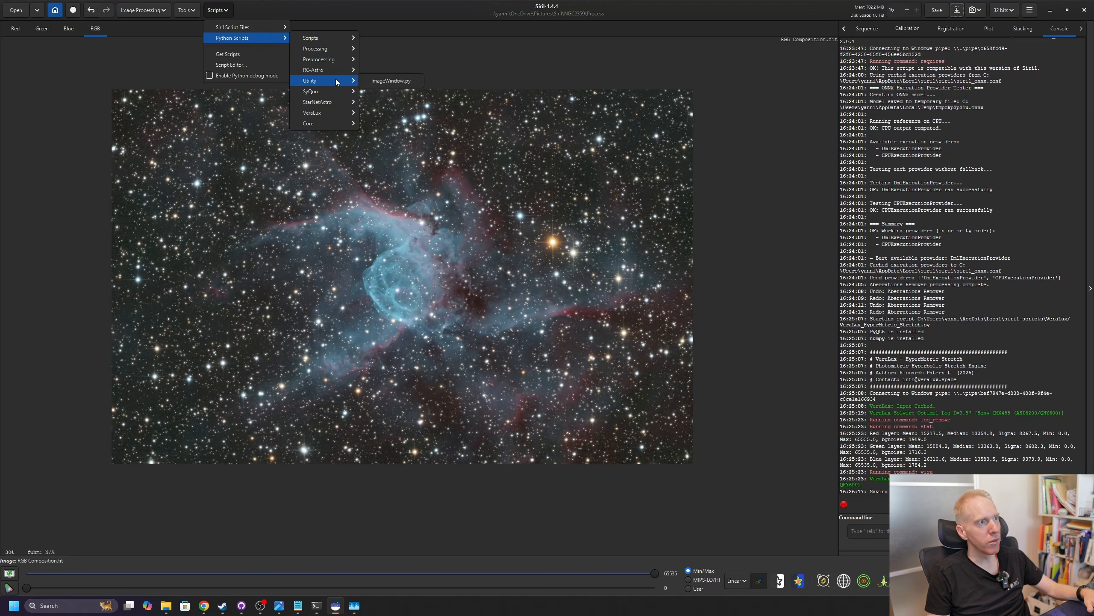
{"action": "left_click", "coordinate": [390, 82]}
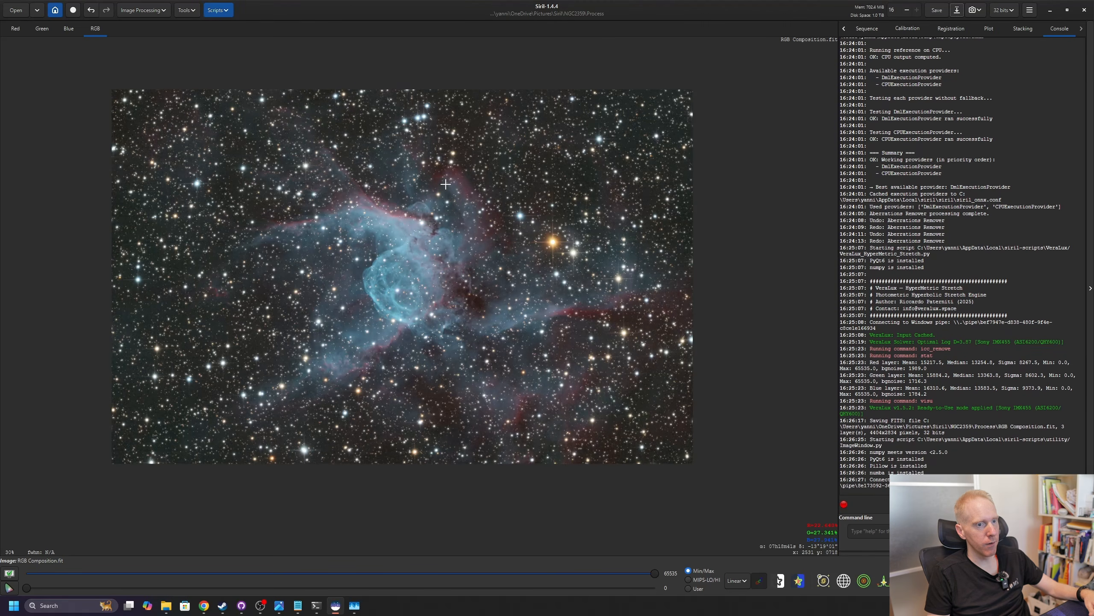
{"action": "left_click_drag", "start_coordinate": [261, 38], "coordinate": [910, 178]}
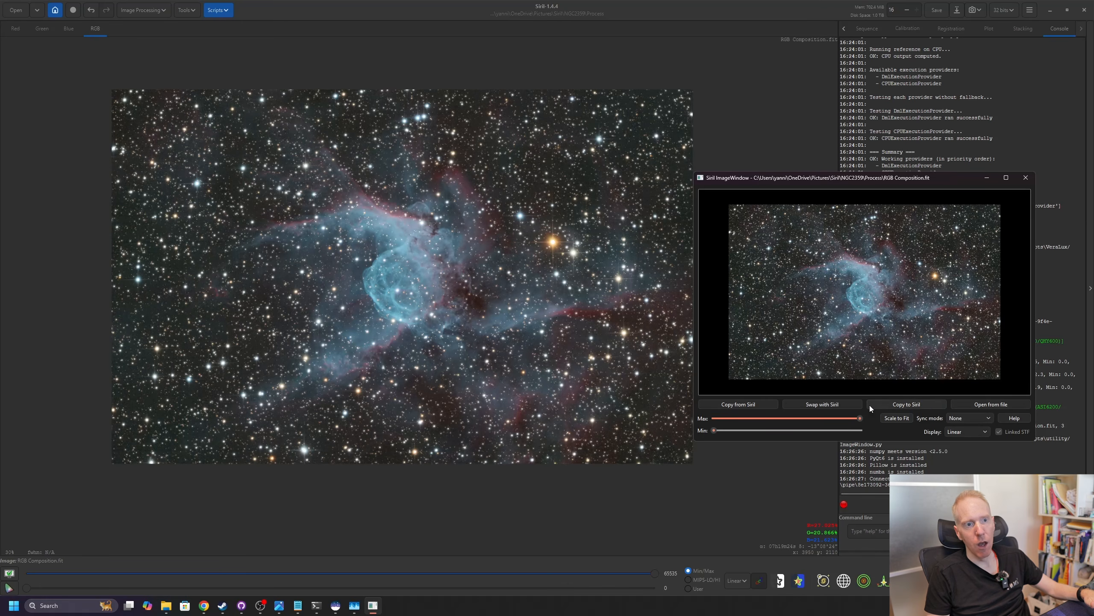
{"action": "left_click", "coordinate": [985, 178]}
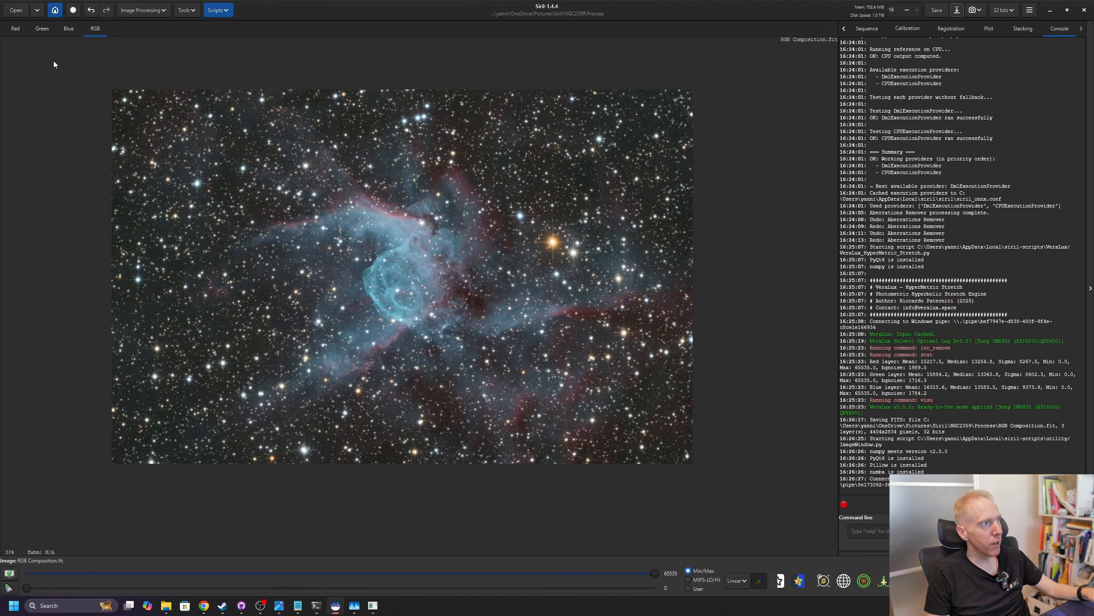
Load comp_aligned_NGC_2359_Luminance_18x300sec_G56_O76_T-10C_2023-01-28.fit from the Process folder and set its display mode to AutoStretch.
{"action": "key", "text": "alt+Tab"}
{"action": "left_click", "coordinate": [400, 450]}
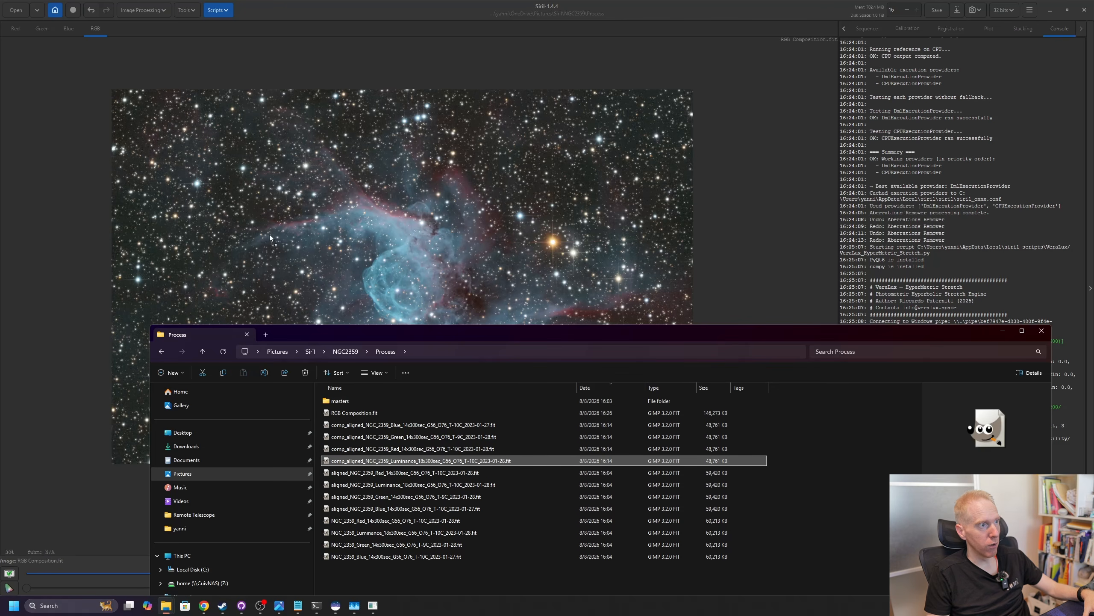
{"action": "left_click_drag", "start_coordinate": [271, 238], "coordinate": [290, 222]}
{"action": "left_click", "coordinate": [590, 326]}
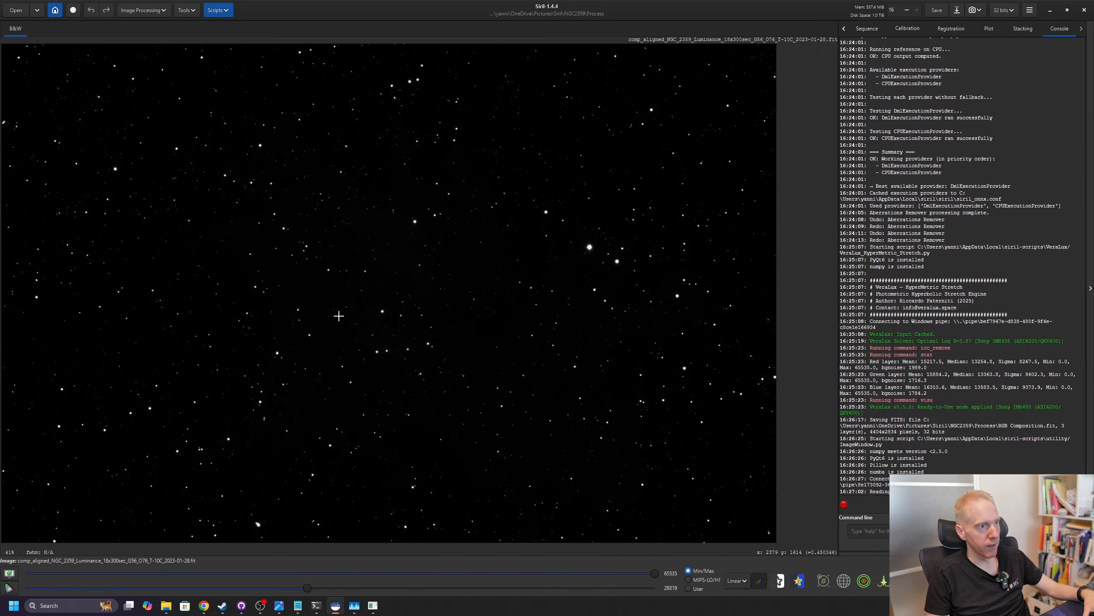
{"action": "left_click", "coordinate": [736, 580]}
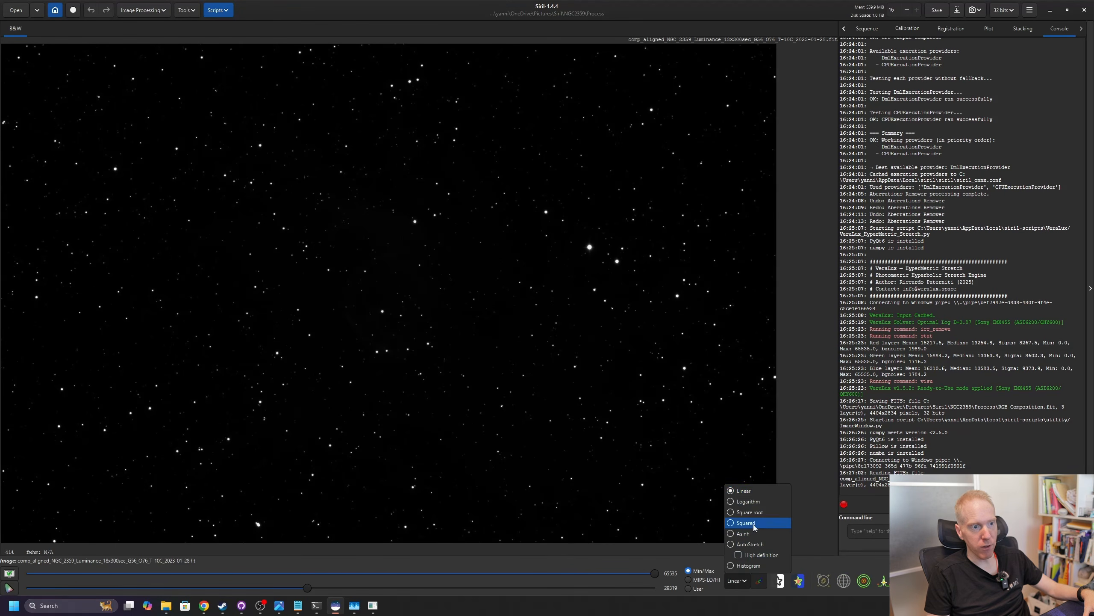
{"action": "left_click", "coordinate": [752, 545]}
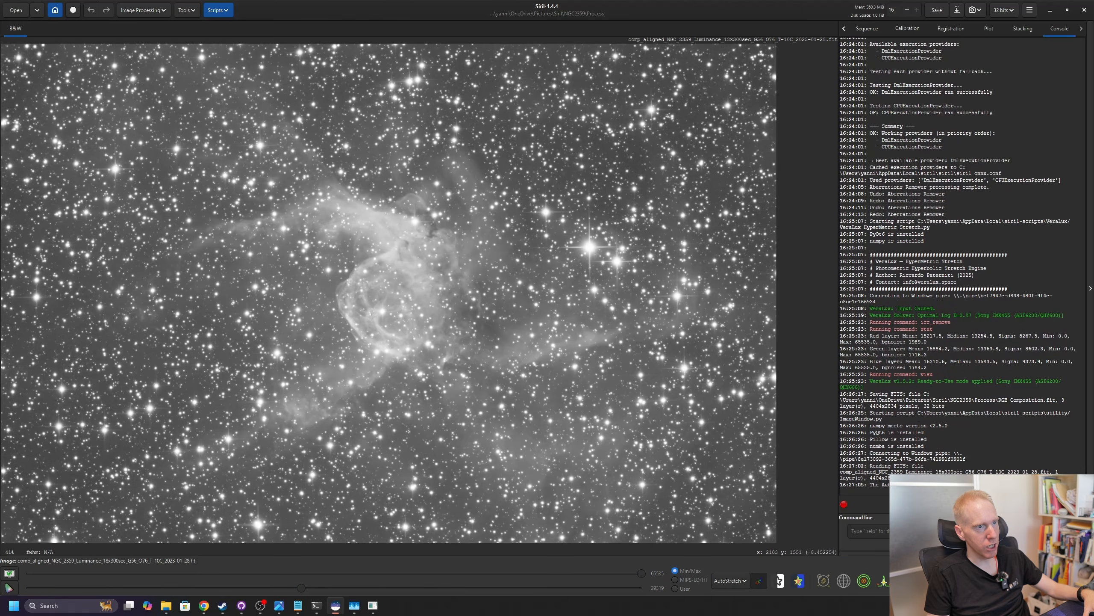
{"action": "scroll", "coordinate": [372, 315], "scroll_direction": "up", "scroll_amount": 1}
{"action": "scroll", "coordinate": [371, 316], "scroll_direction": "down", "scroll_amount": 2}
{"action": "scroll", "coordinate": [371, 316], "scroll_direction": "up", "scroll_amount": 1}
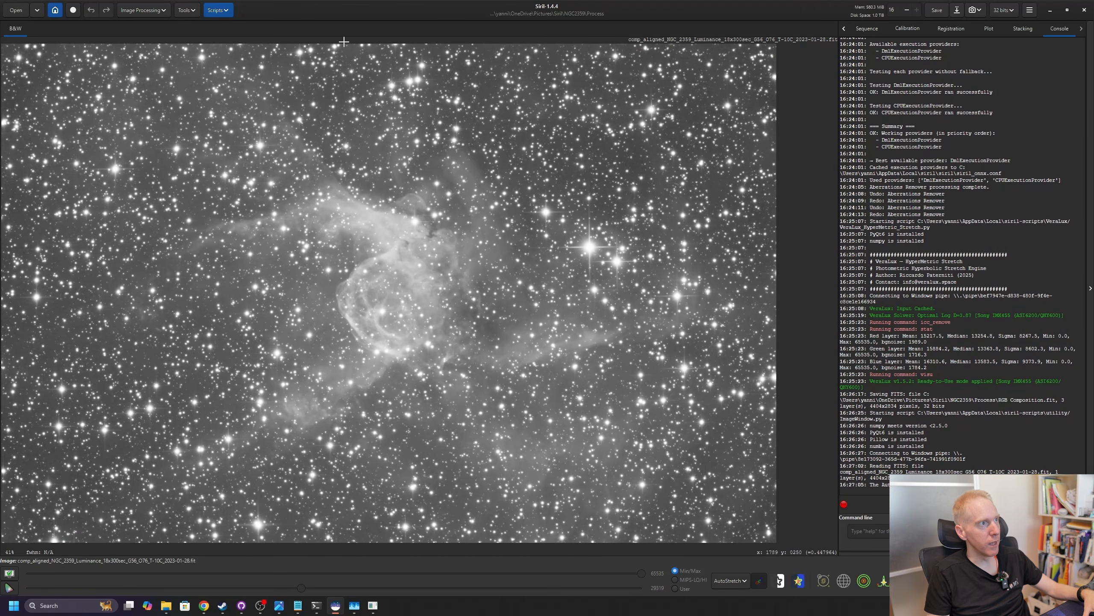
Run GraXpert AI background extraction on the luminance image with smoothing 1.00 and subtraction correction, and close the script.
{"action": "left_click", "coordinate": [218, 9]}
{"action": "mouse_move", "coordinate": [236, 38]}
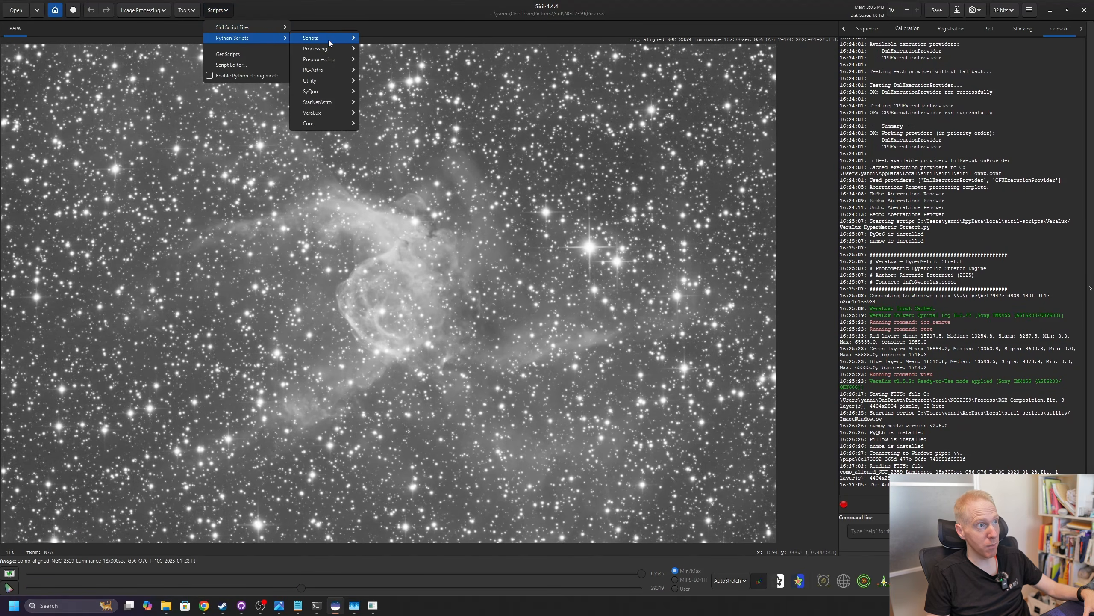
{"action": "mouse_move", "coordinate": [322, 48]}
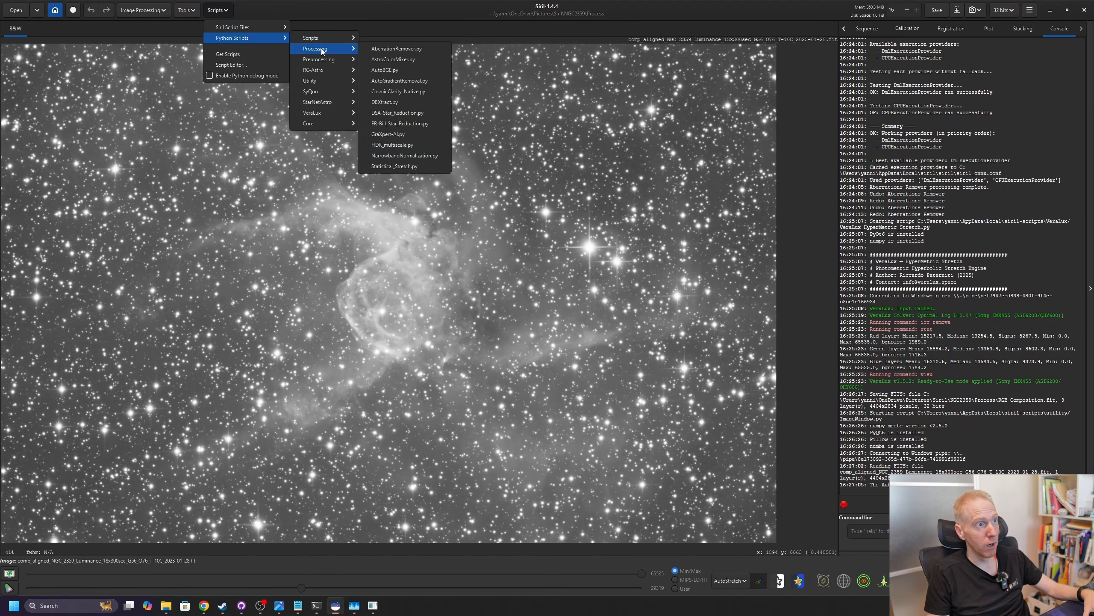
{"action": "left_click", "coordinate": [390, 135]}
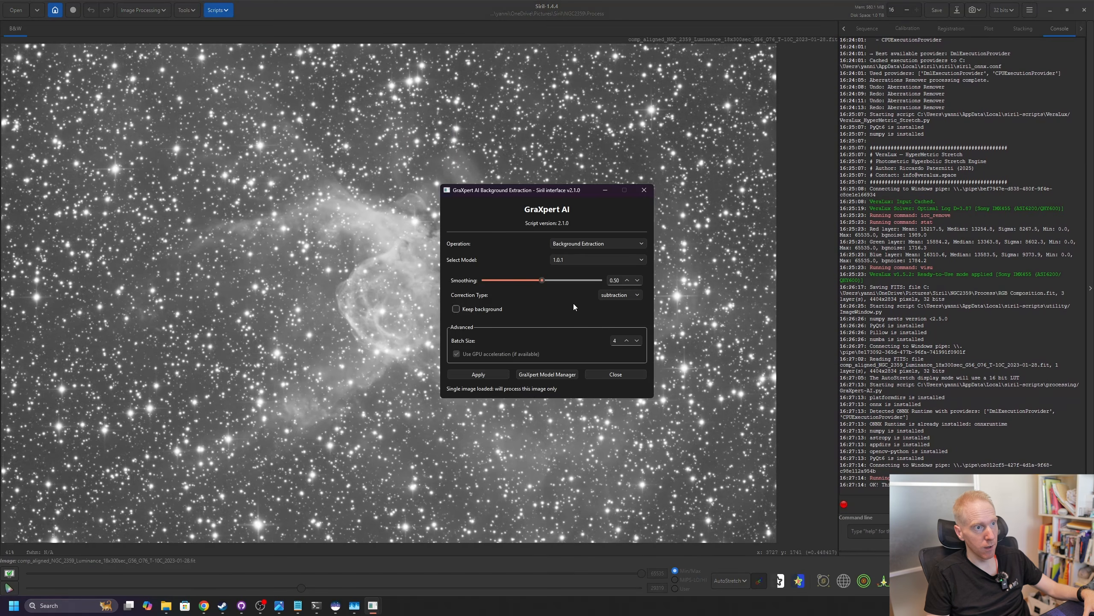
{"action": "left_click", "coordinate": [480, 372]}
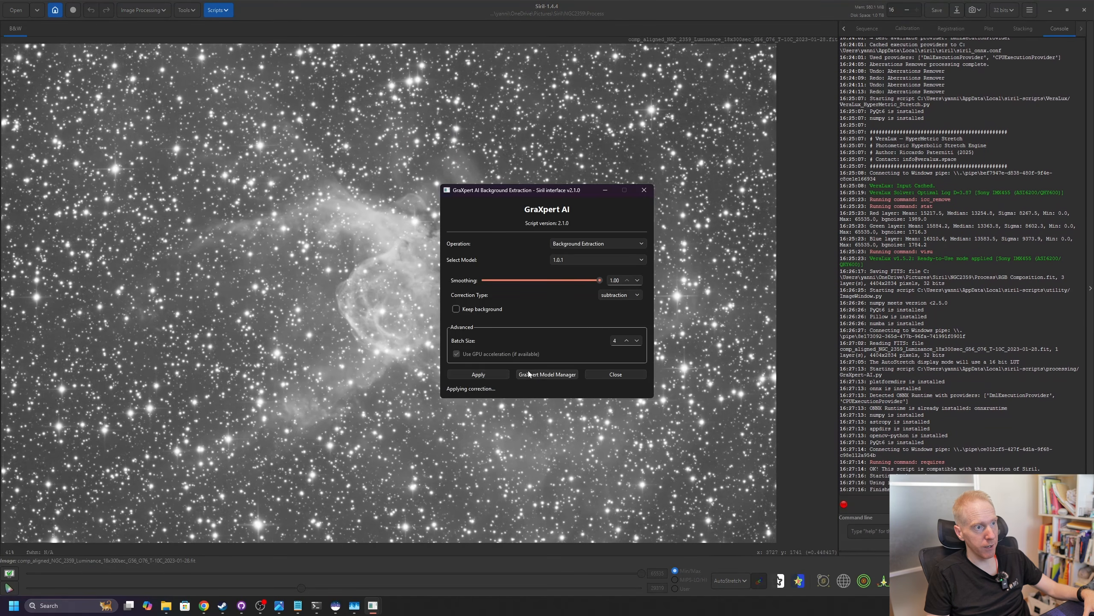
{"action": "left_click", "coordinate": [616, 375]}
Sharpen the luminance with SyQon Parallax using aberration correction, star level 4.0 and nebula deblur 3.00, compare the preview, and apply the result.
{"action": "left_click", "coordinate": [219, 10]}
{"action": "mouse_move", "coordinate": [239, 39]}
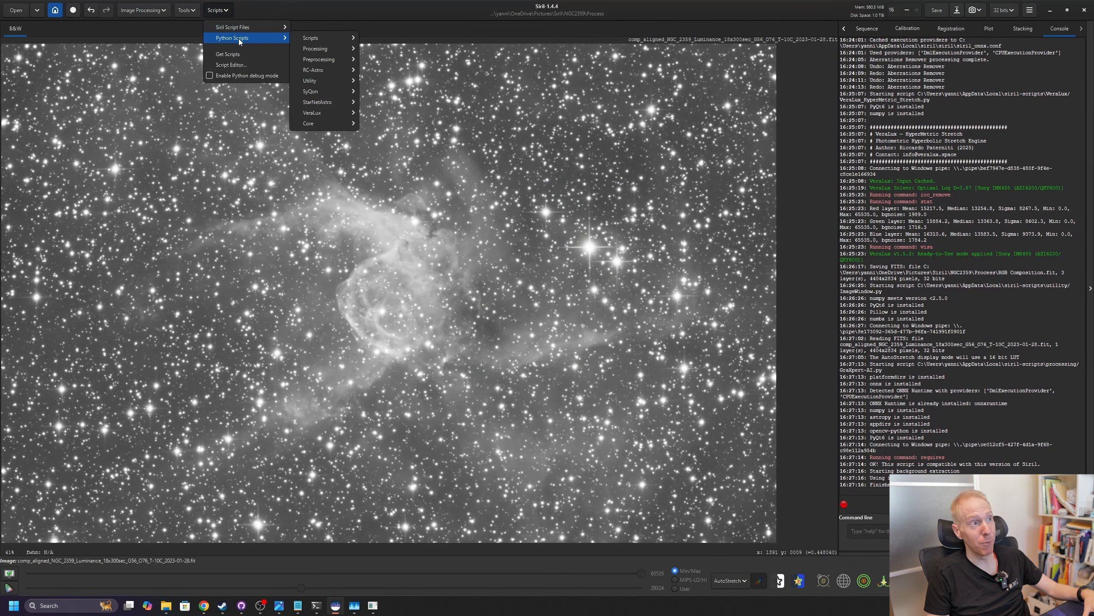
{"action": "mouse_move", "coordinate": [325, 52]}
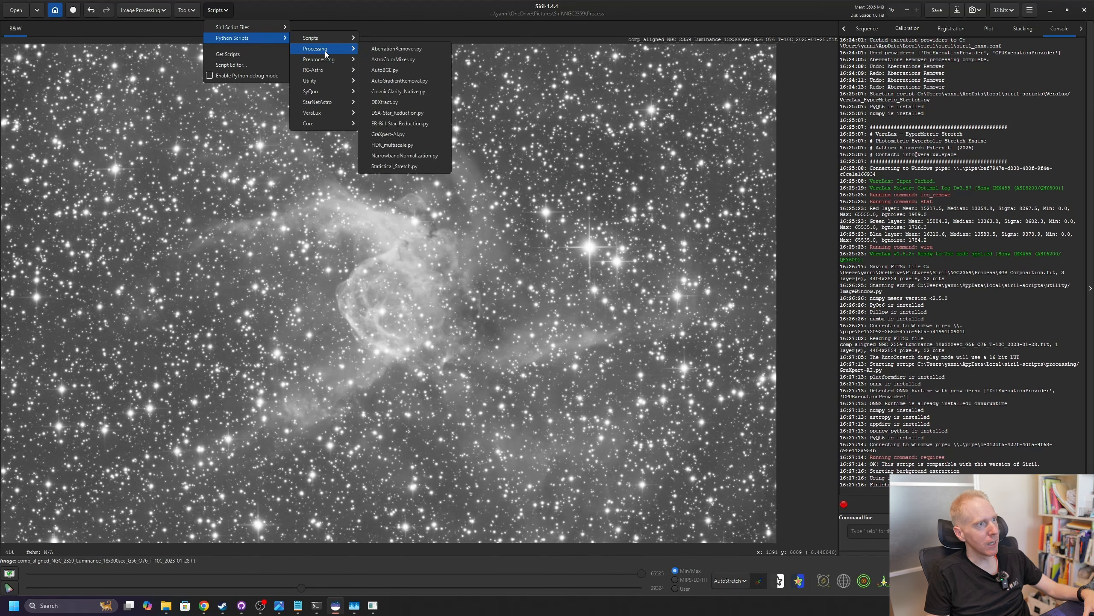
{"action": "mouse_move", "coordinate": [320, 91]}
{"action": "left_click", "coordinate": [388, 92]}
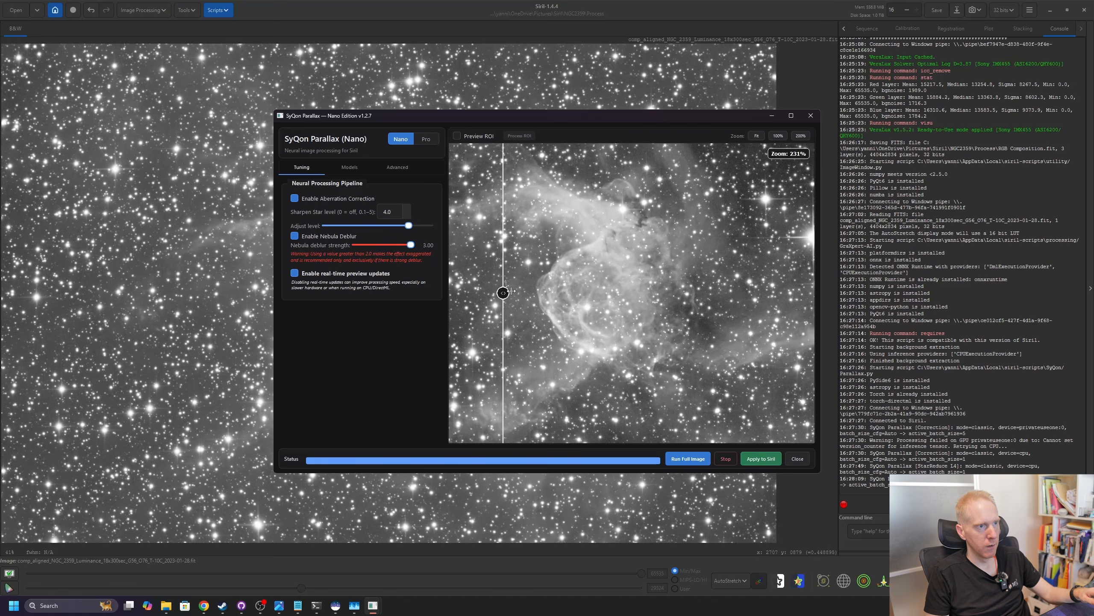
{"action": "left_click_drag", "start_coordinate": [505, 293], "coordinate": [593, 293]}
{"action": "left_click", "coordinate": [761, 460]}
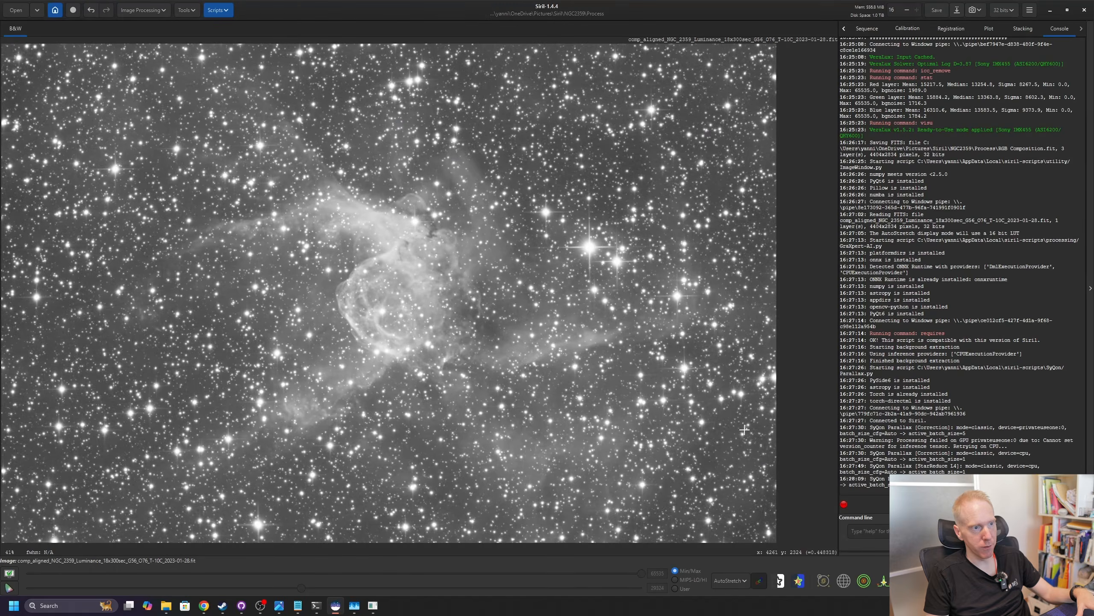
Correct the luminance with the Aberrations Remover script at strength 1.00 and inspect the nebula and stars.
{"action": "left_click", "coordinate": [220, 10]}
{"action": "mouse_move", "coordinate": [236, 37]}
{"action": "mouse_move", "coordinate": [322, 41]}
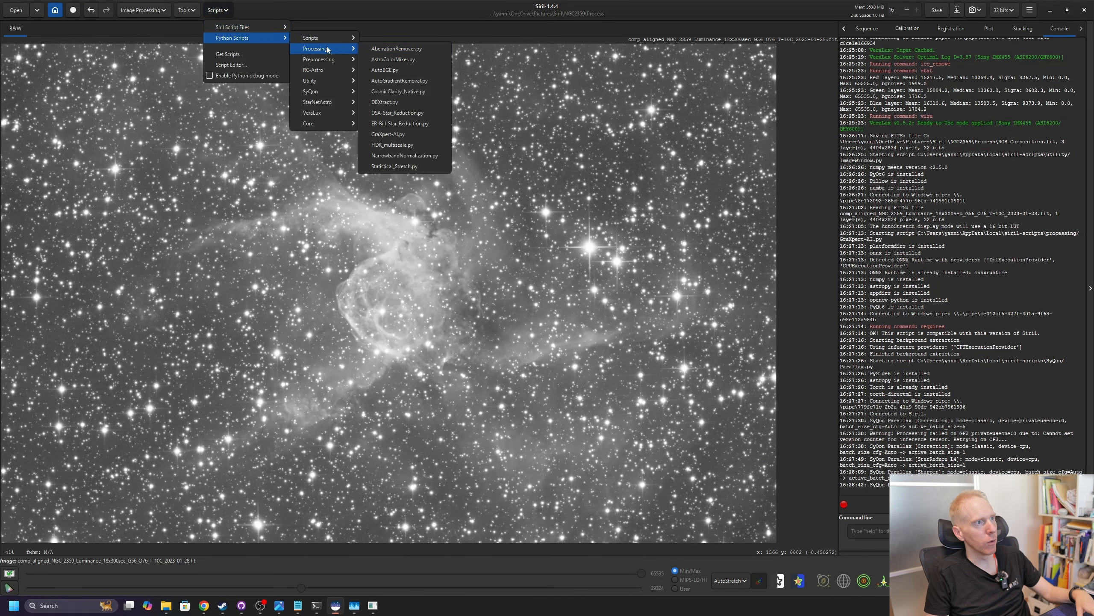
{"action": "left_click", "coordinate": [388, 48]}
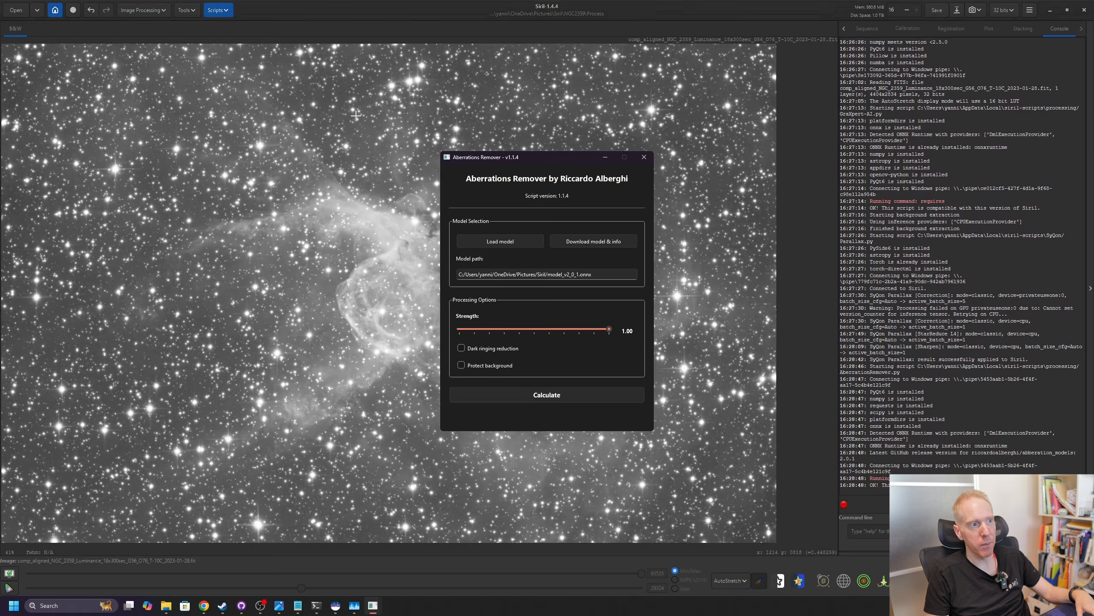
{"action": "left_click", "coordinate": [580, 394]}
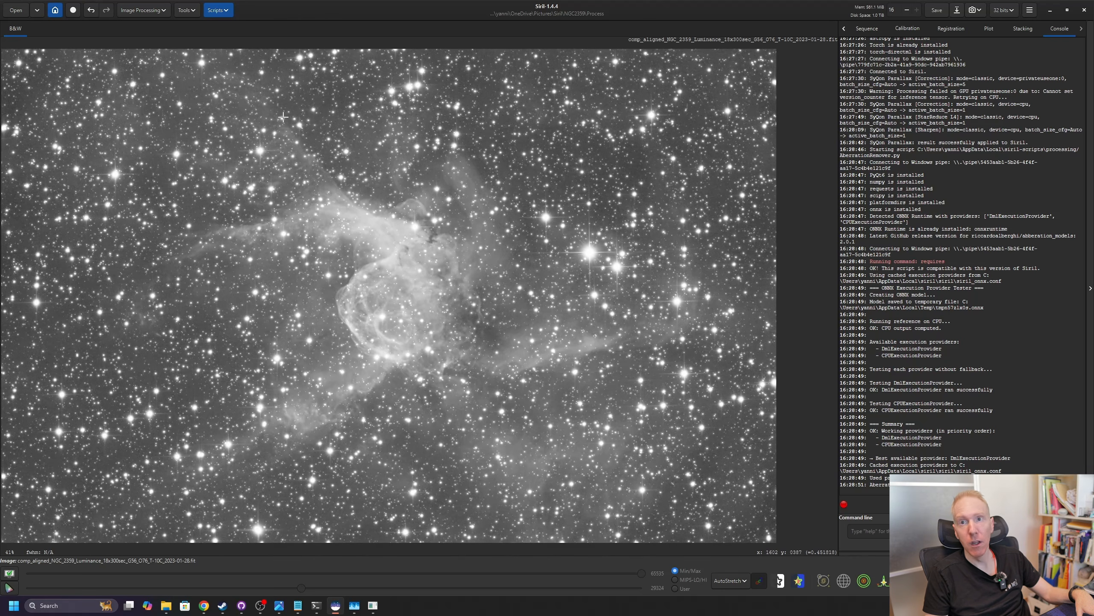
{"action": "scroll", "coordinate": [552, 159], "scroll_direction": "up", "scroll_amount": 4}
{"action": "scroll", "coordinate": [524, 208], "scroll_direction": "down", "scroll_amount": 5}
{"action": "scroll", "coordinate": [378, 179], "scroll_direction": "up", "scroll_amount": 1}
Denoise the luminance with GraXpert AI using model 2.0.0 at strength 0.80 with GPU acceleration enabled.
{"action": "left_click", "coordinate": [222, 12]}
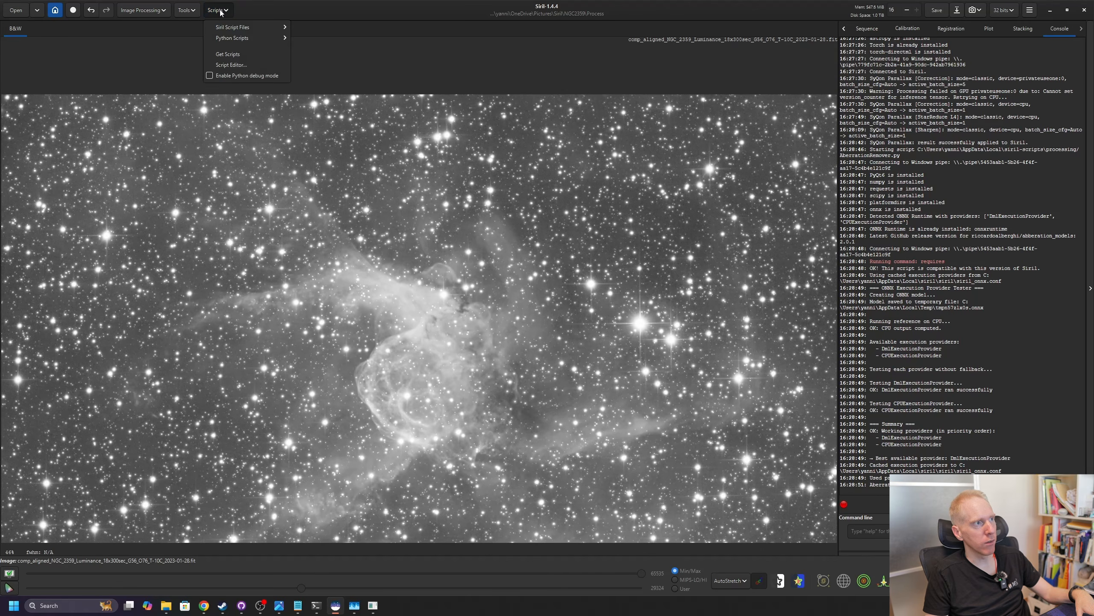
{"action": "mouse_move", "coordinate": [225, 40]}
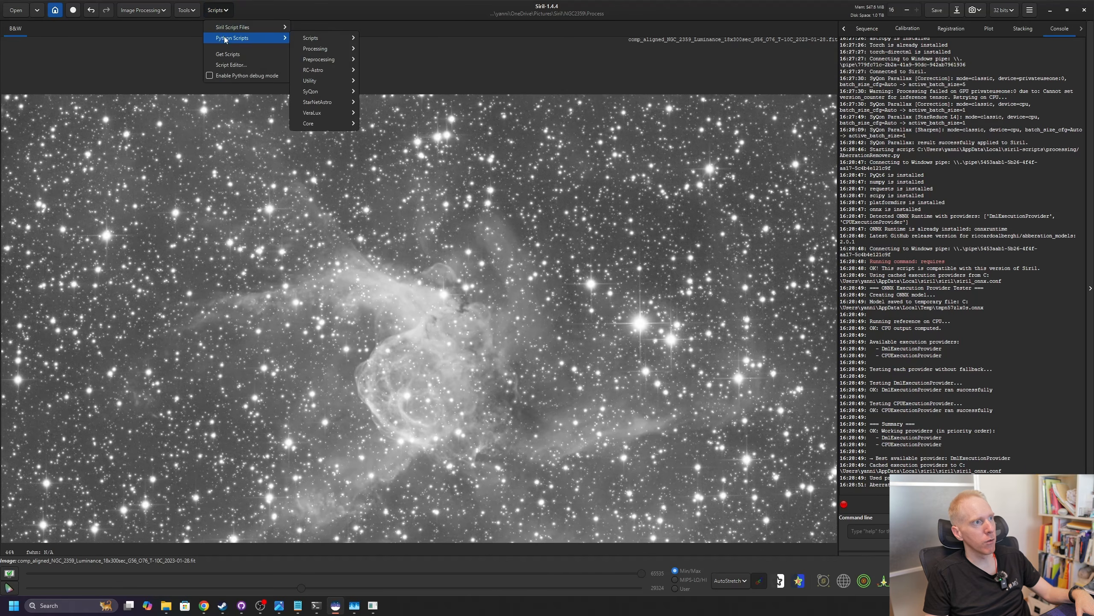
{"action": "mouse_move", "coordinate": [321, 52]}
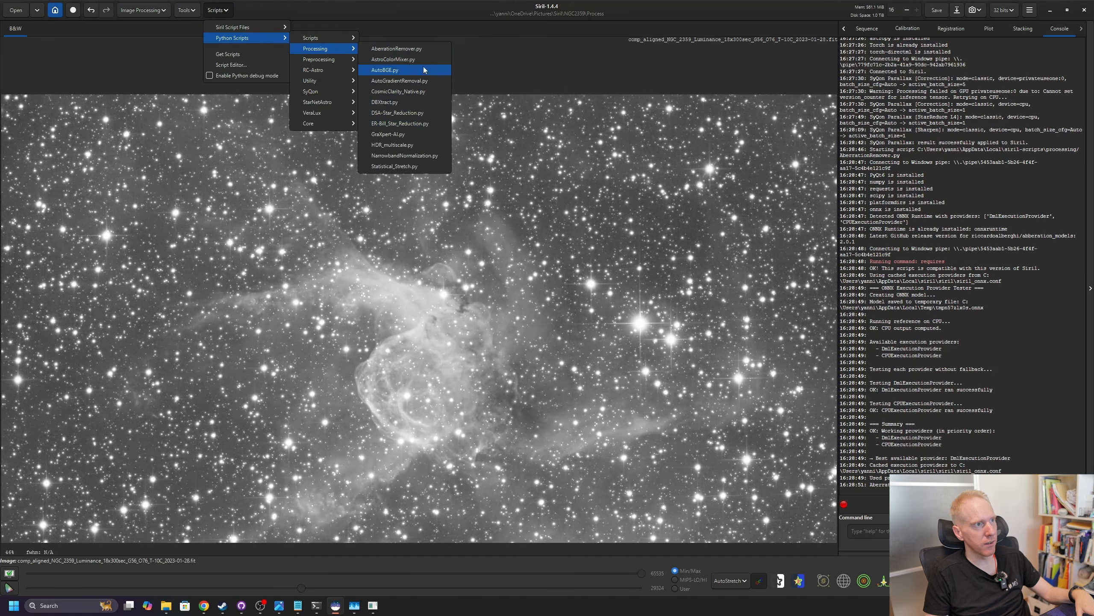
{"action": "left_click", "coordinate": [393, 139]}
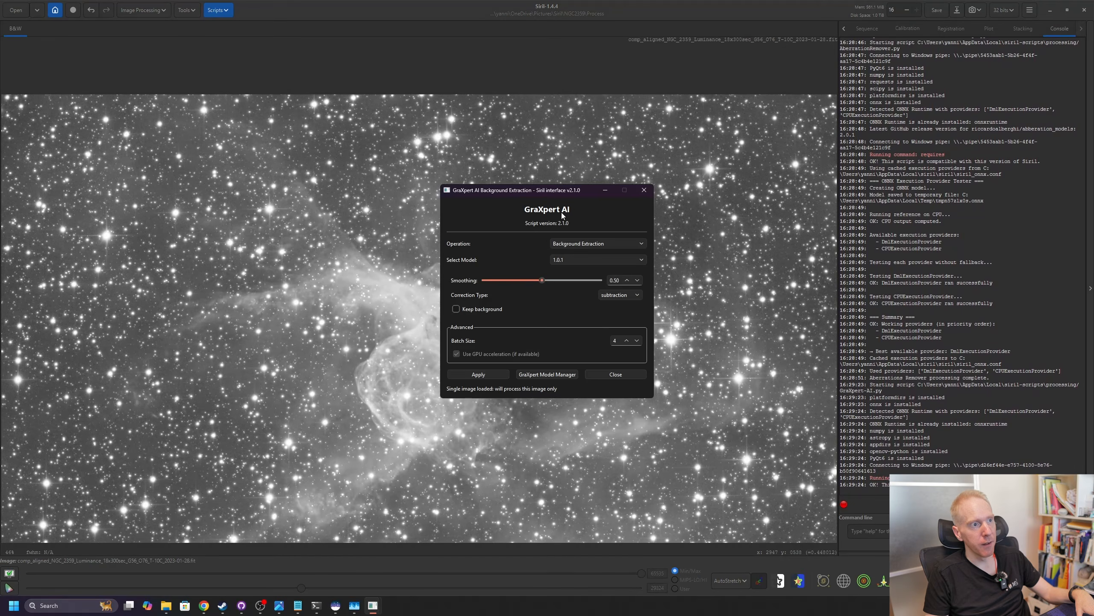
{"action": "left_click", "coordinate": [618, 245]}
{"action": "left_click", "coordinate": [617, 260]}
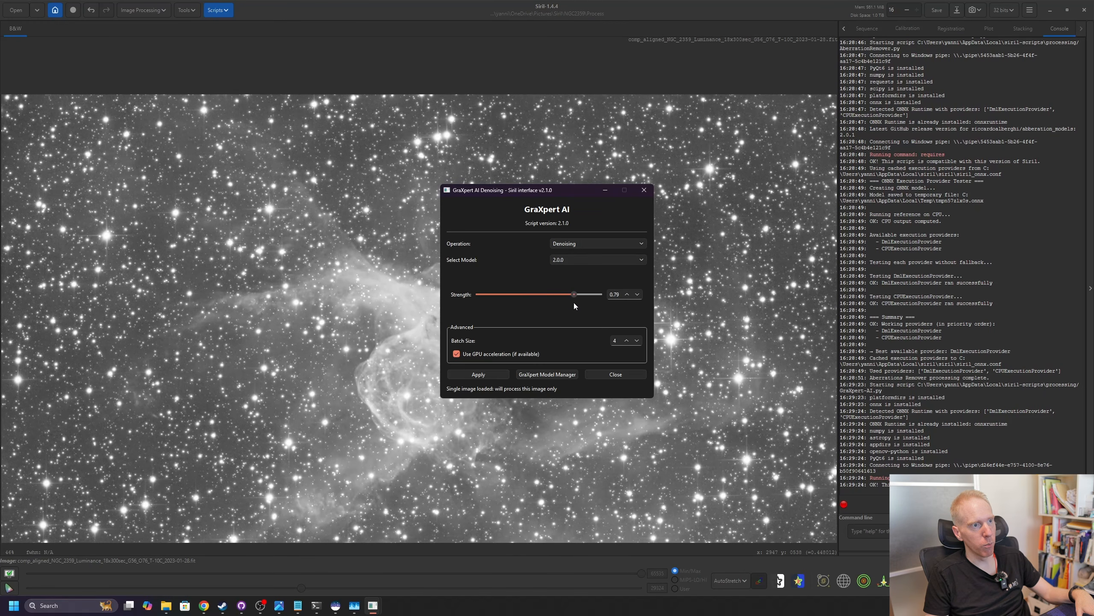
{"action": "left_click_drag", "start_coordinate": [575, 303], "coordinate": [577, 303]}
{"action": "left_click", "coordinate": [490, 376]}
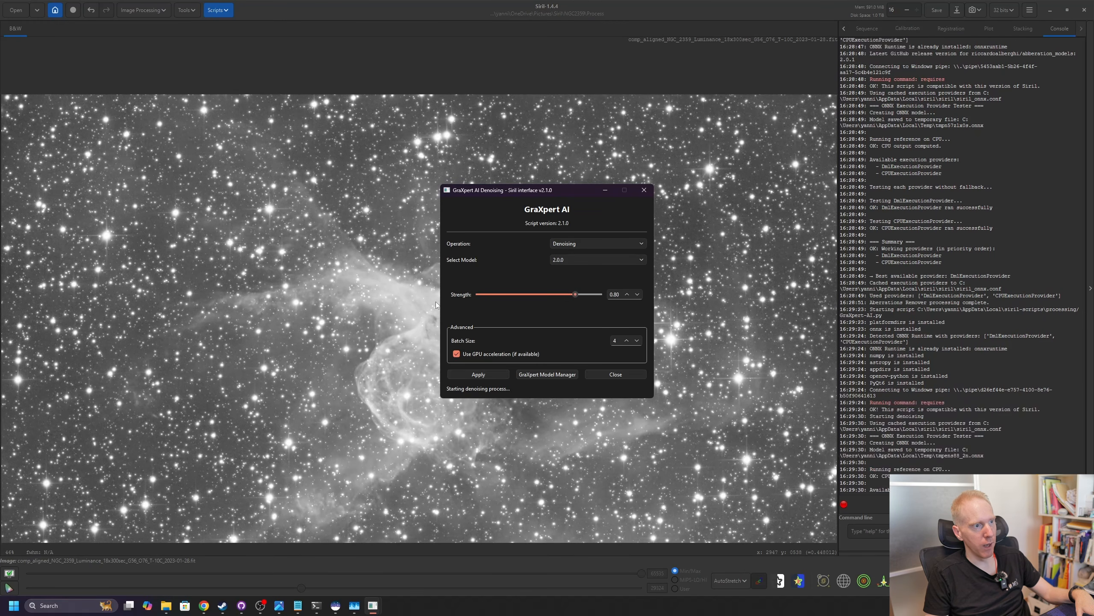
Compare the background stars and nebula edge with and without the denoising by undoing and redoing it, keeping the denoised version.
{"action": "left_click", "coordinate": [309, 417]}
{"action": "scroll", "coordinate": [308, 417], "scroll_direction": "up", "scroll_amount": 5}
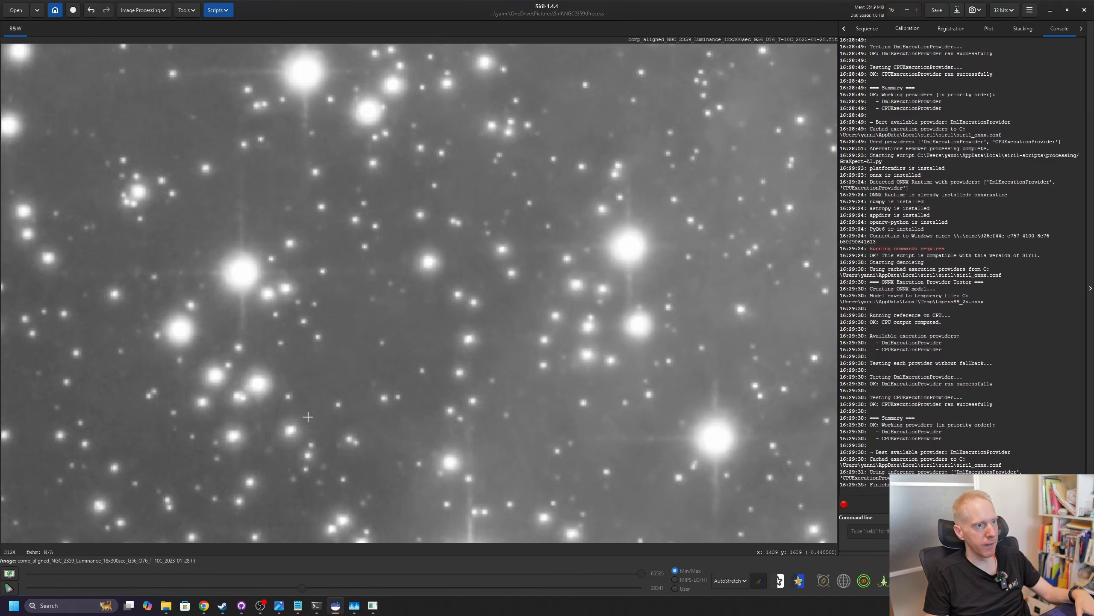
{"action": "scroll", "coordinate": [625, 413], "scroll_direction": "down", "scroll_amount": 1}
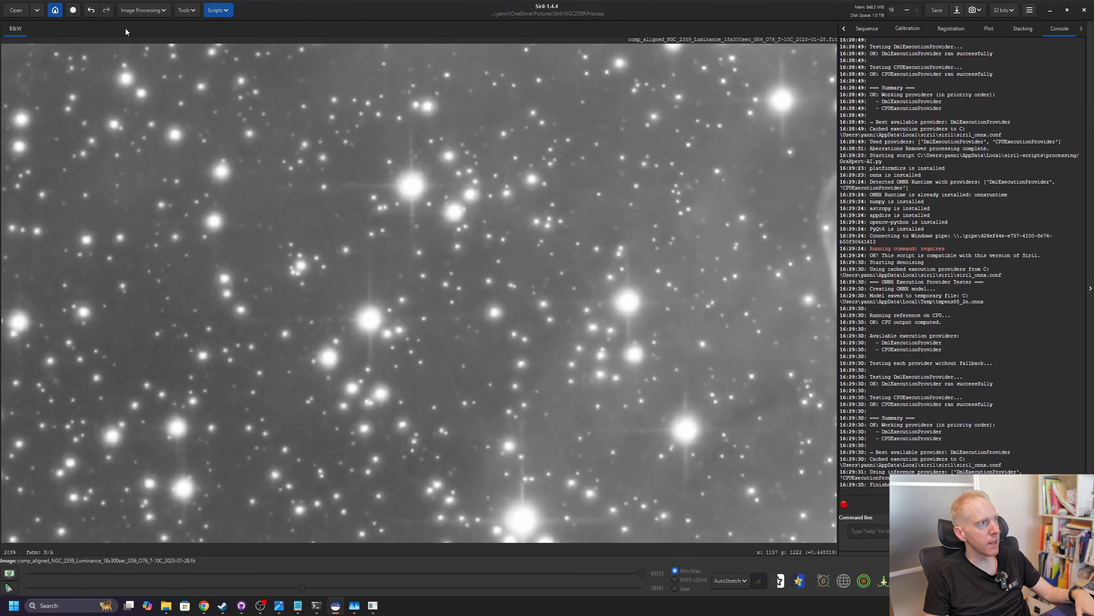
{"action": "left_click", "coordinate": [94, 12]}
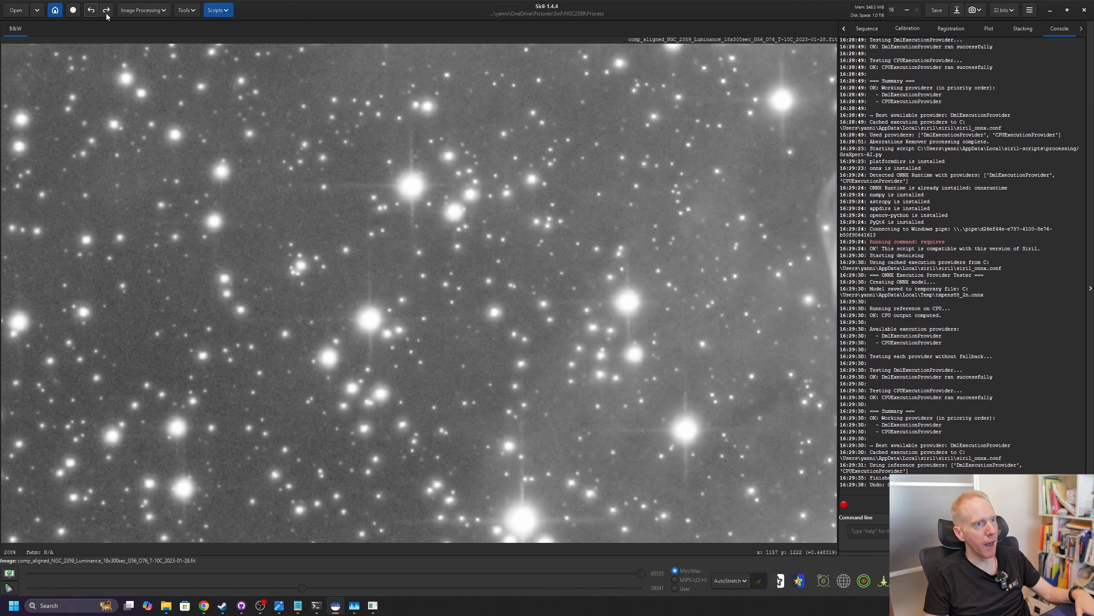
{"action": "left_click", "coordinate": [106, 10]}
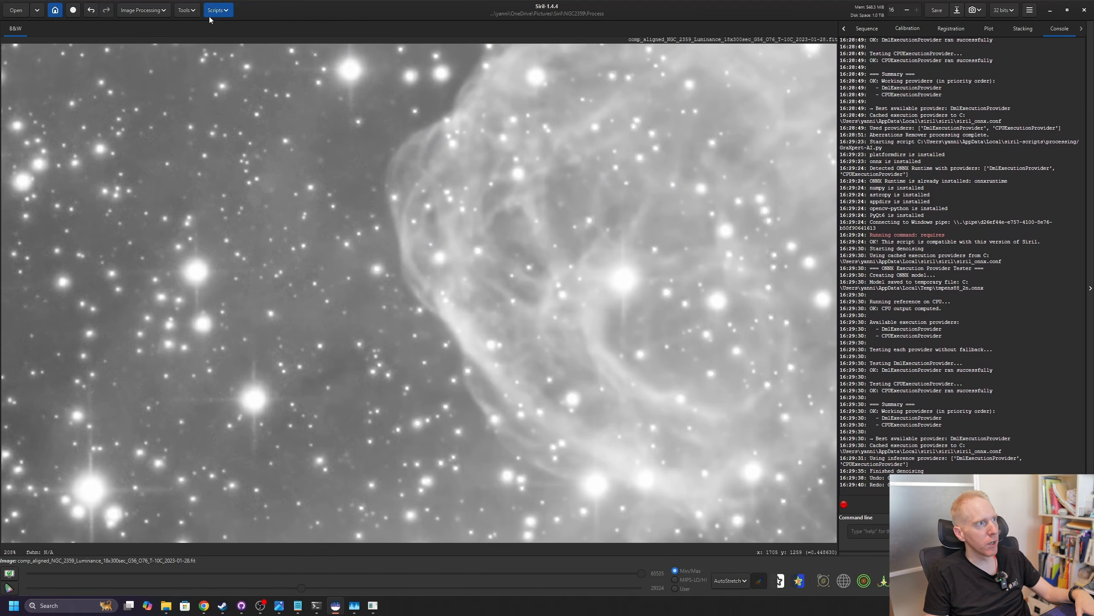
{"action": "left_click", "coordinate": [91, 12]}
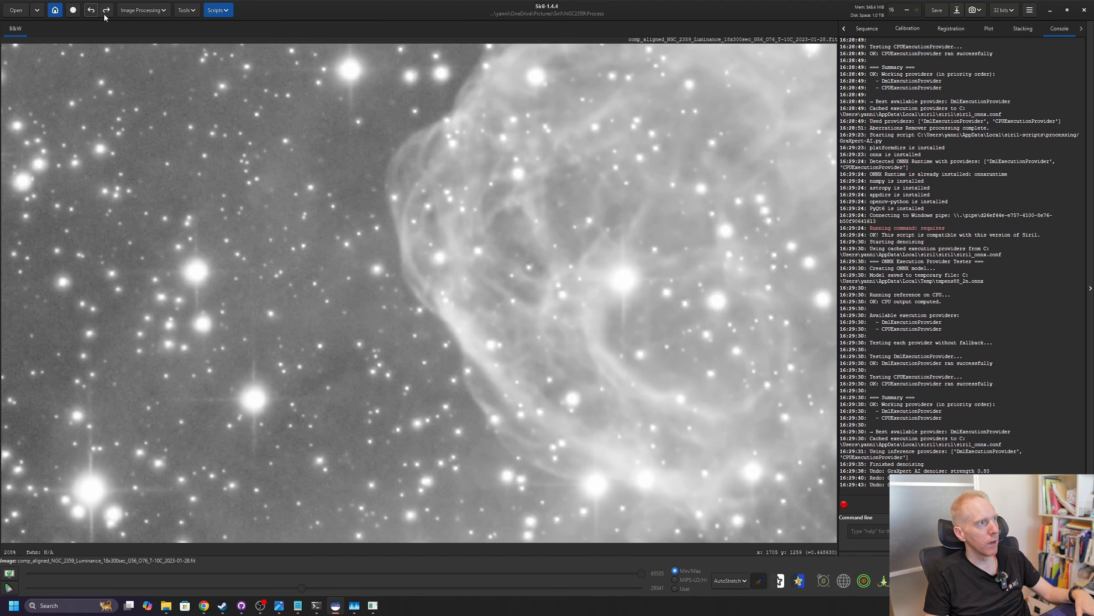
{"action": "left_click", "coordinate": [106, 12]}
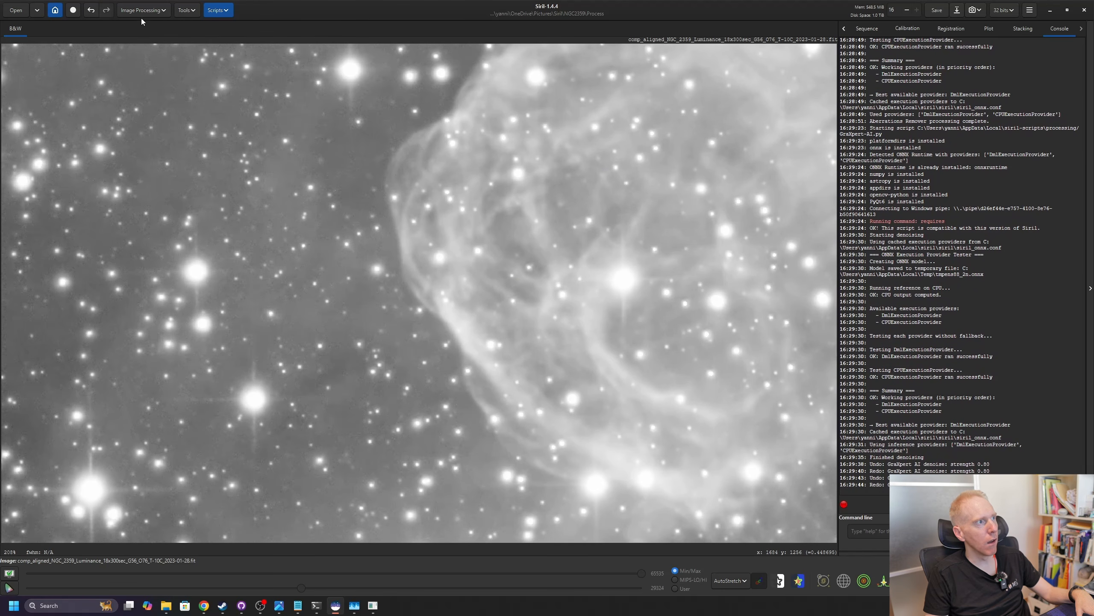
{"action": "left_click", "coordinate": [92, 11]}
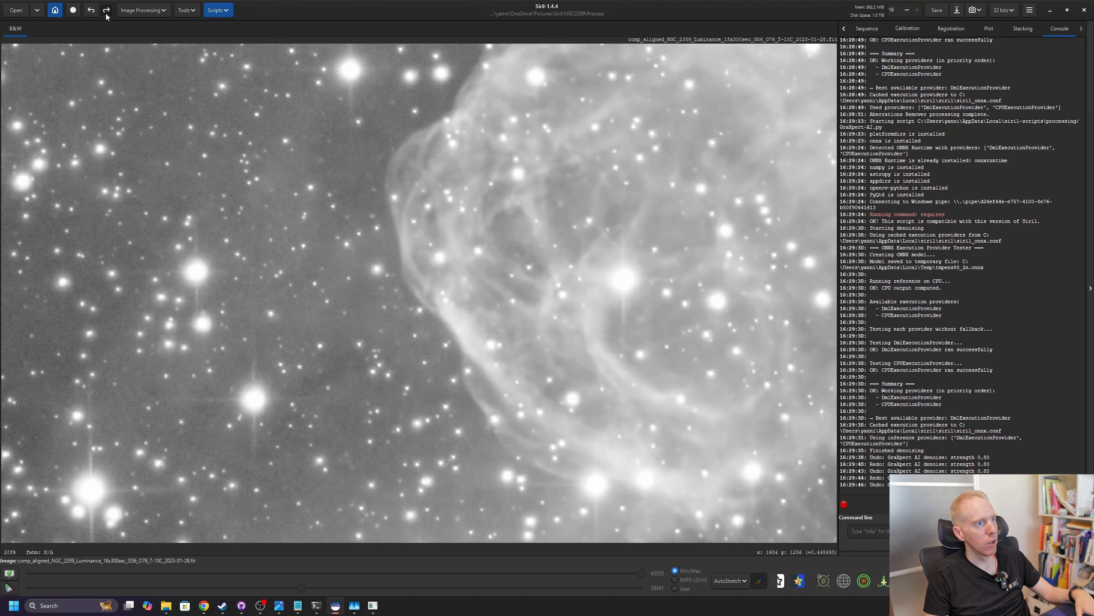
{"action": "left_click", "coordinate": [106, 13]}
{"action": "scroll", "coordinate": [346, 281], "scroll_direction": "down", "scroll_amount": 4}
{"action": "scroll", "coordinate": [349, 234], "scroll_direction": "down", "scroll_amount": 1}
{"action": "left_click_drag", "start_coordinate": [345, 215], "coordinate": [347, 266]}
{"action": "scroll", "coordinate": [345, 266], "scroll_direction": "up", "scroll_amount": 1}
{"action": "left_click_drag", "start_coordinate": [320, 332], "coordinate": [328, 310]}
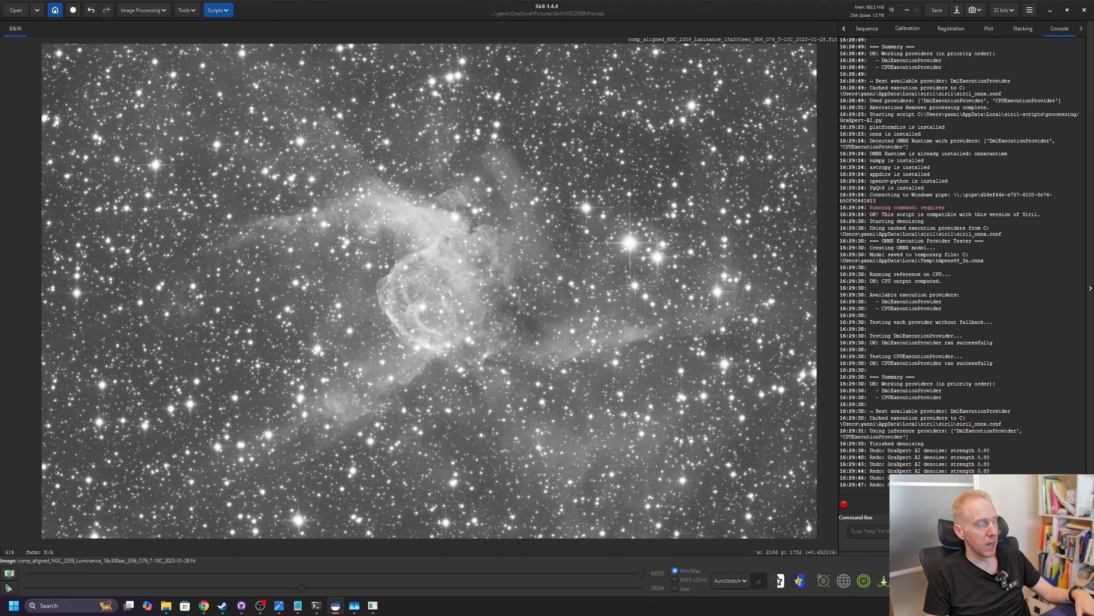
Stretch the luminance with VeraLux HyperMetric Stretch in Ready-to-Use mode, using the Sony IMX455 profile and an auto-calculated Log D.
{"action": "left_click", "coordinate": [218, 10]}
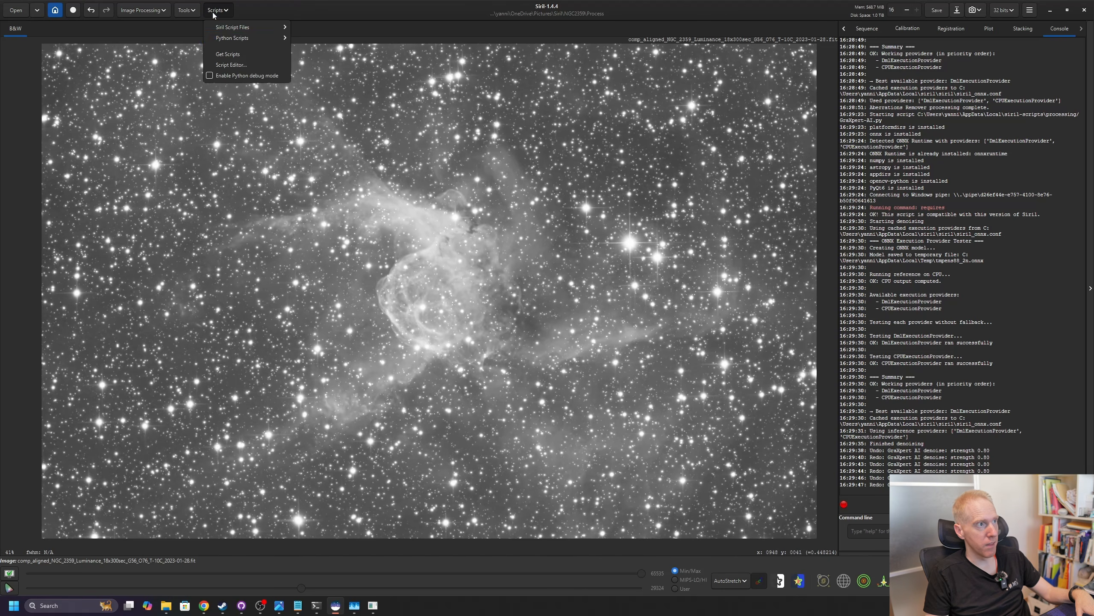
{"action": "mouse_move", "coordinate": [242, 39]}
{"action": "mouse_move", "coordinate": [320, 113]}
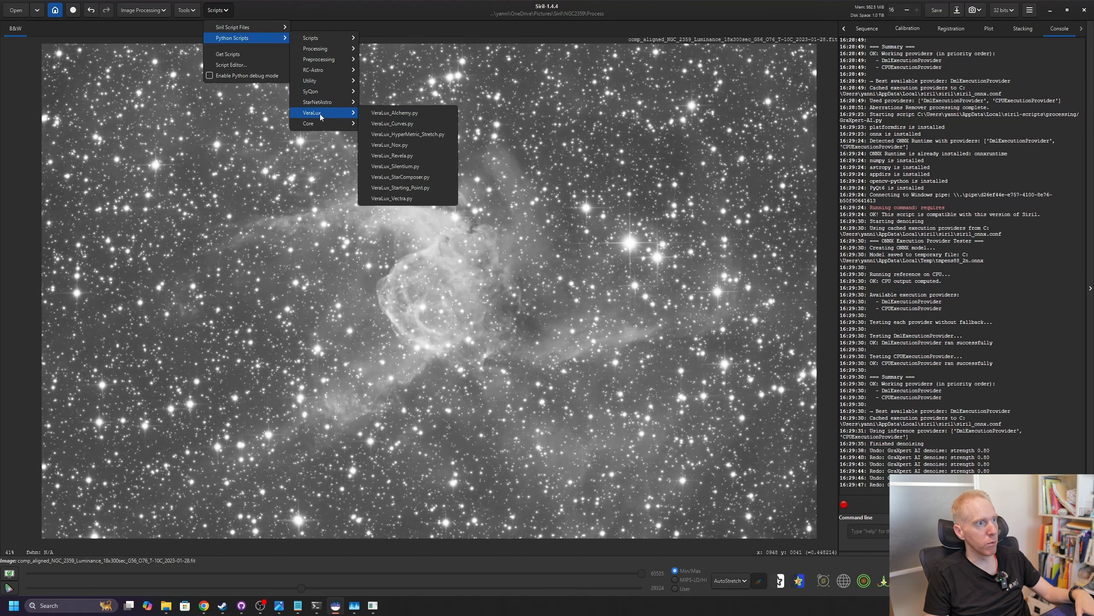
{"action": "left_click", "coordinate": [397, 114]}
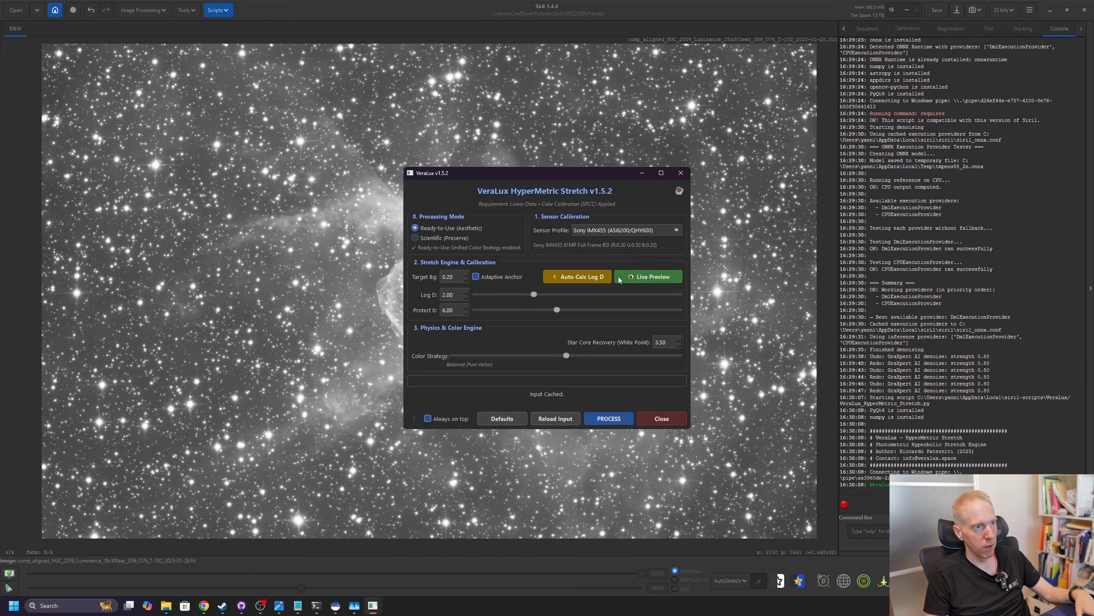
{"action": "left_click", "coordinate": [613, 424]}
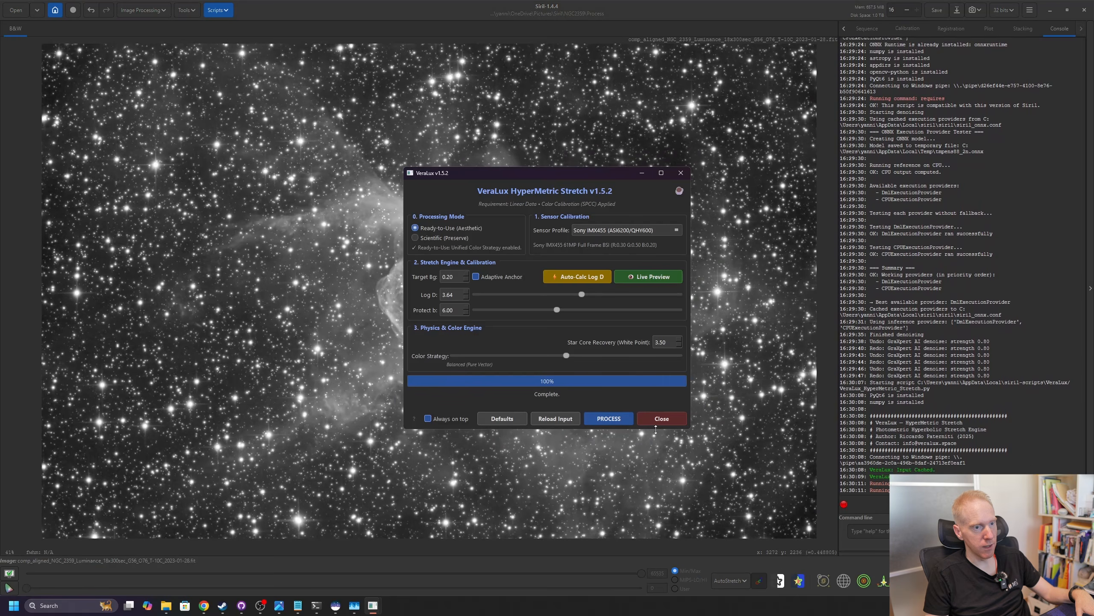
Switch the luminance display mode to Linear and close the VeraLux script.
{"action": "left_click", "coordinate": [735, 581]}
{"action": "left_click", "coordinate": [732, 492]}
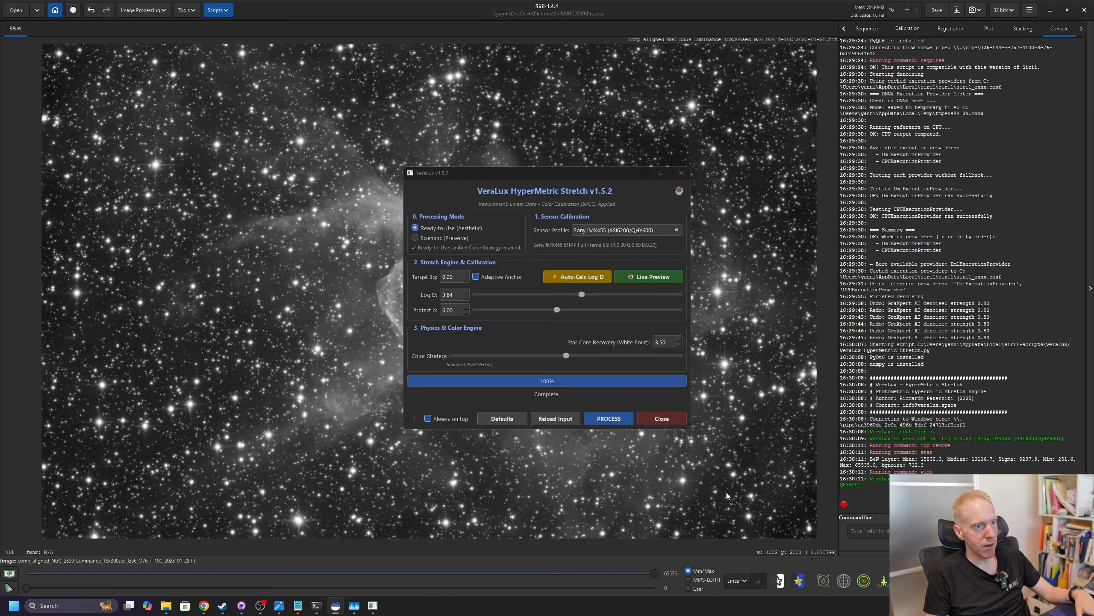
{"action": "left_click", "coordinate": [661, 419]}
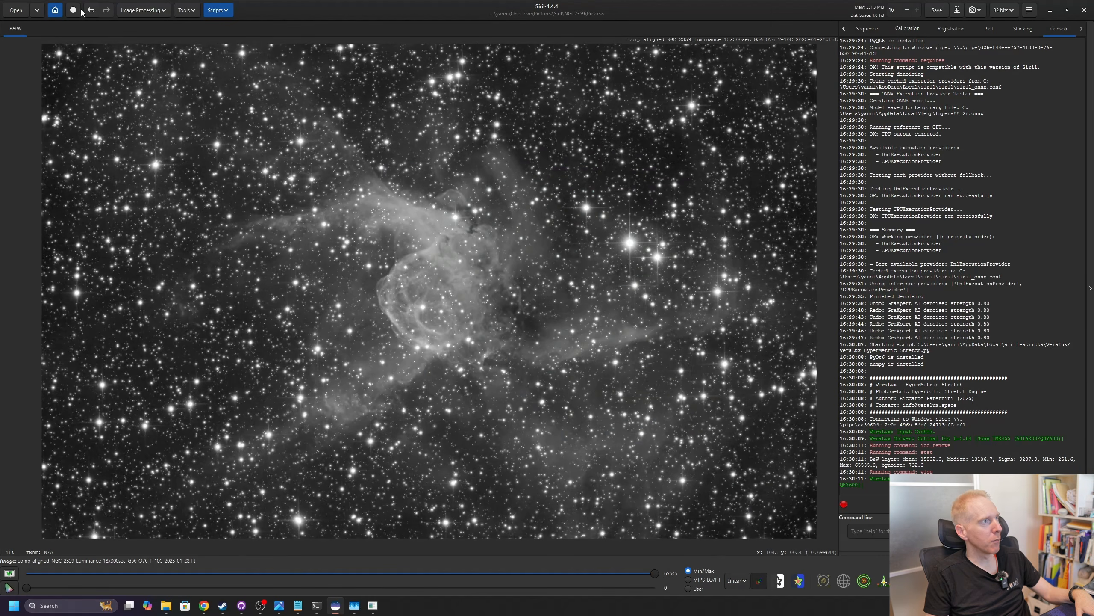
Save the stretched luminance image as "Luminance for Composition" in 32-bit floating point FITS format.
{"action": "left_click", "coordinate": [956, 10]}
{"action": "left_click", "coordinate": [413, 155]}
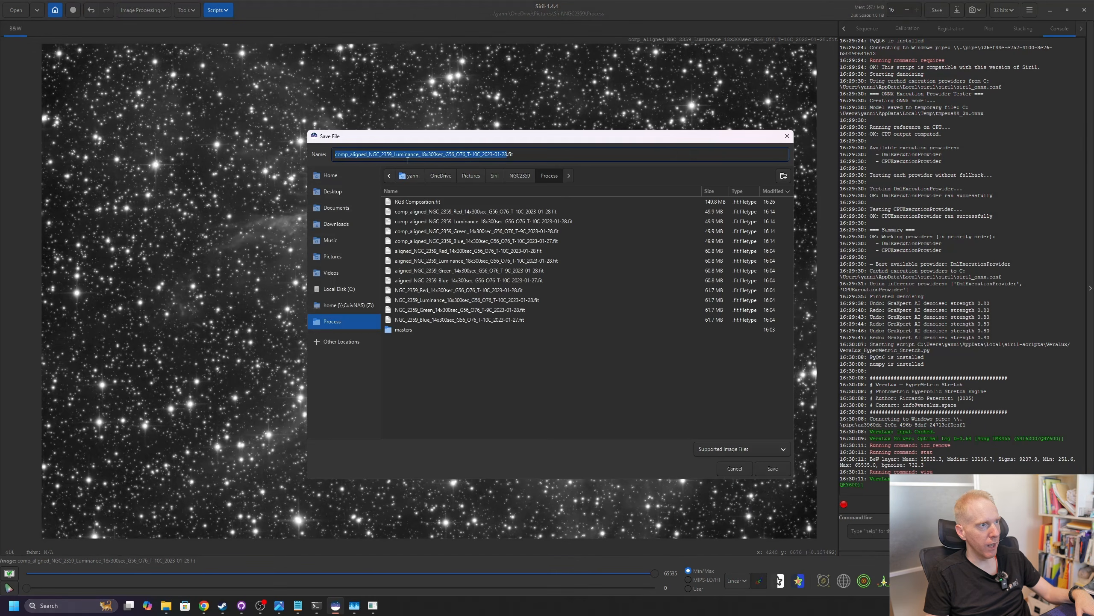
{"action": "left_click_drag", "start_coordinate": [509, 154], "coordinate": [335, 154]}
{"action": "type", "text": "Luminance for "}
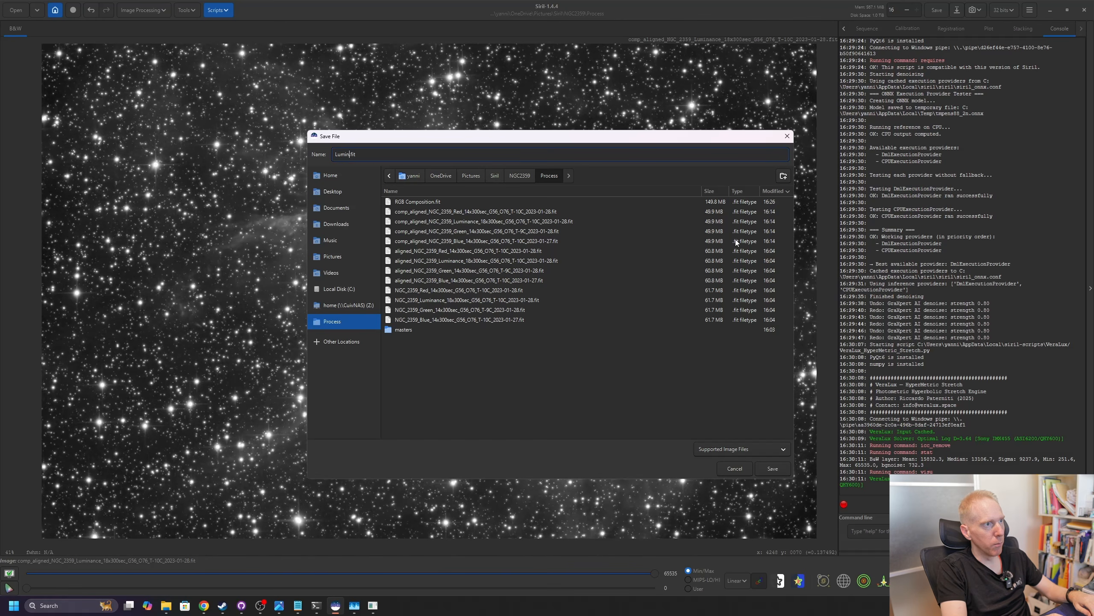
{"action": "type", "text": "Composition"}
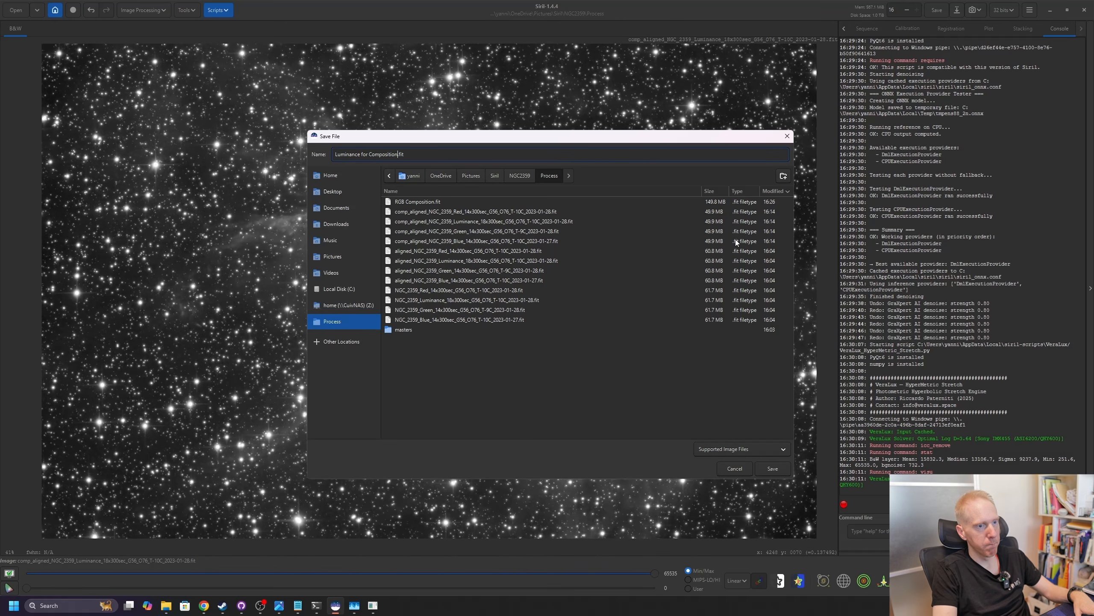
{"action": "key", "text": "Return"}
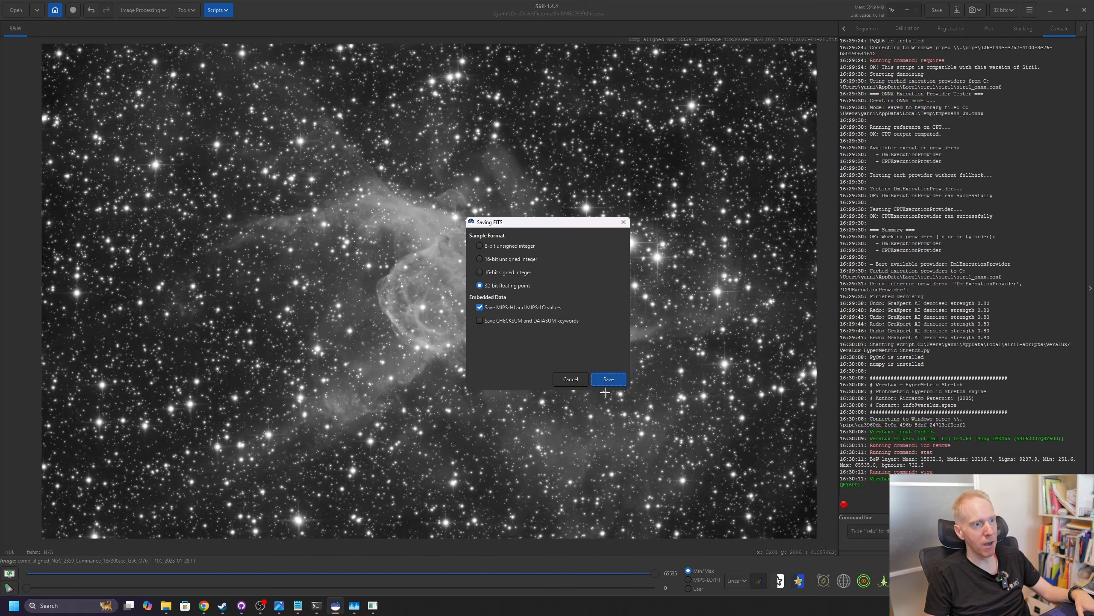
{"action": "left_click", "coordinate": [609, 379]}
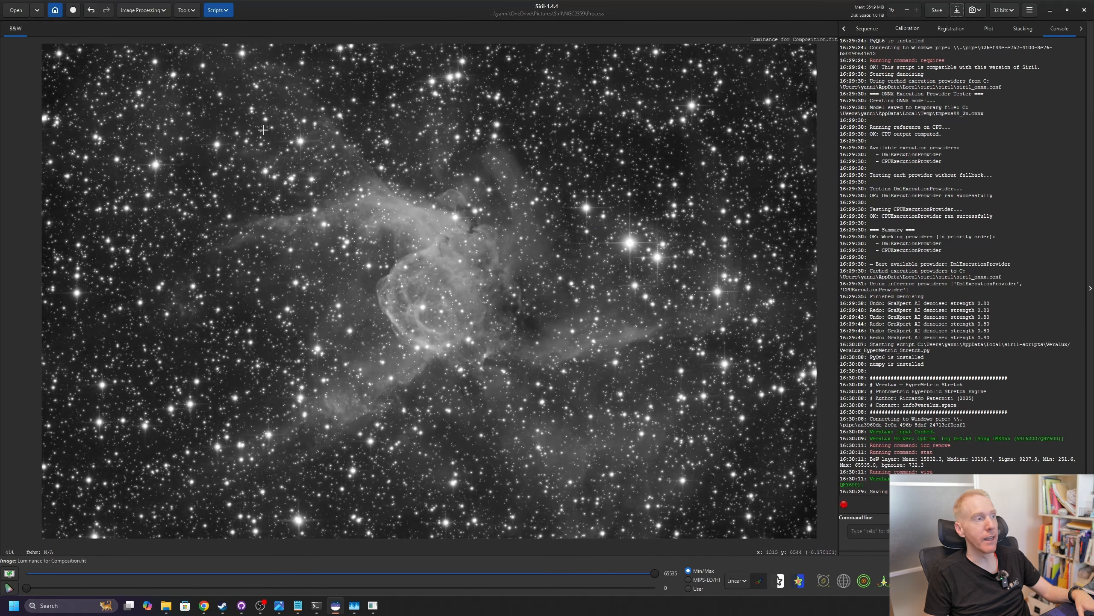
{"action": "left_click", "coordinate": [143, 10]}
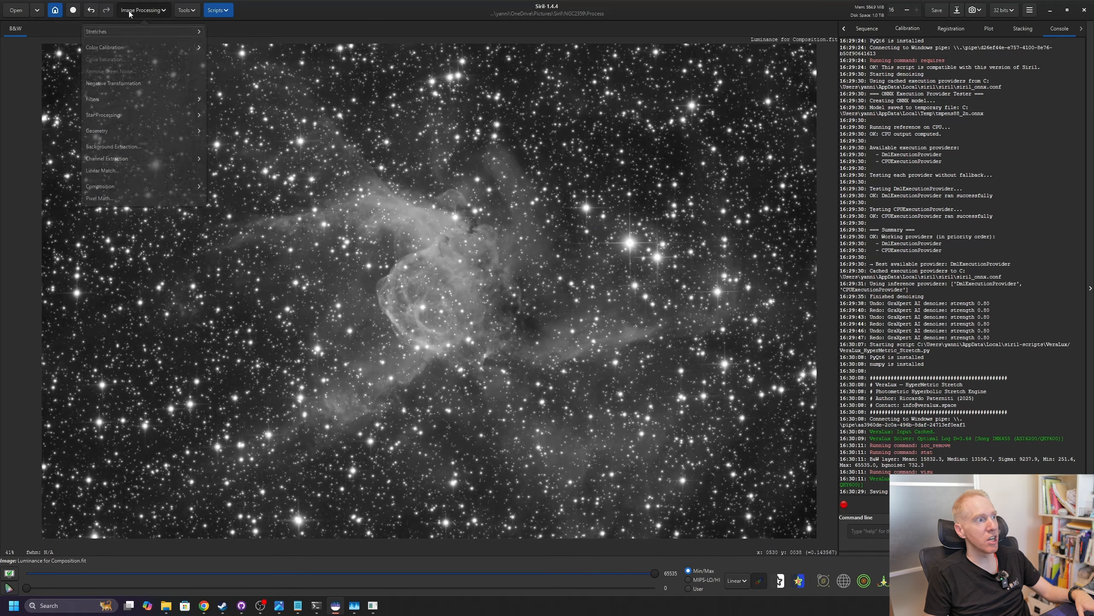
{"action": "left_click", "coordinate": [133, 187]}
{"action": "left_click", "coordinate": [103, 48]}
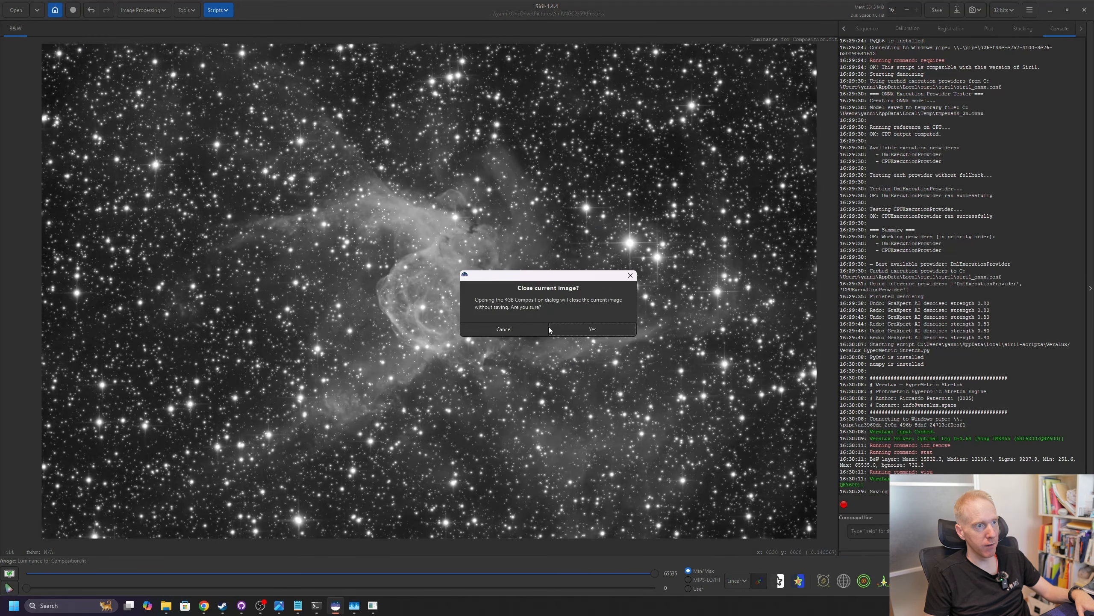
{"action": "left_click", "coordinate": [587, 330]}
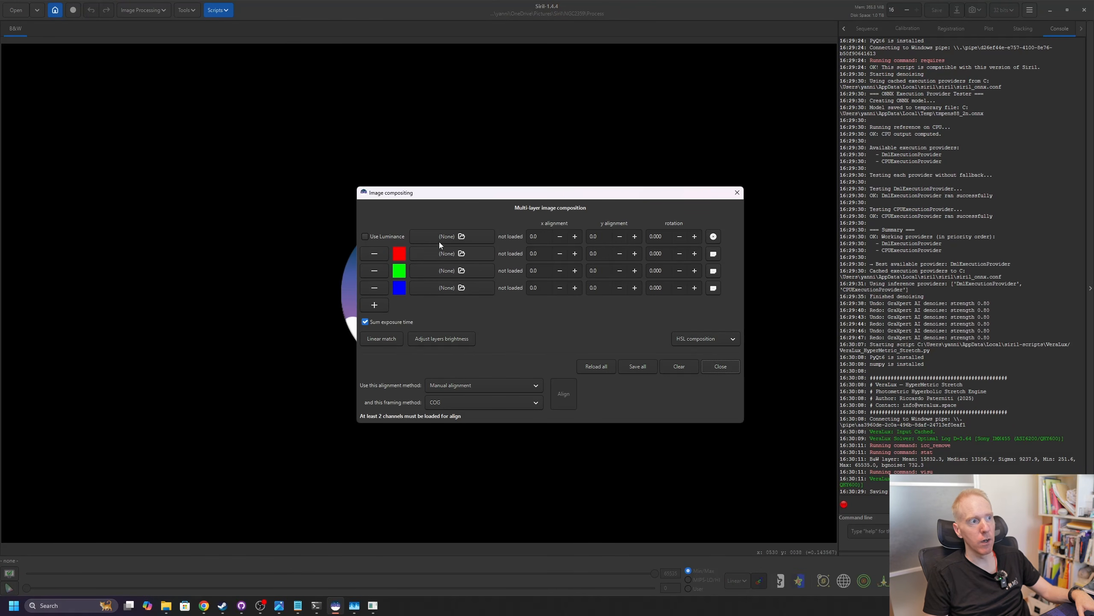
{"action": "left_click", "coordinate": [737, 193]}
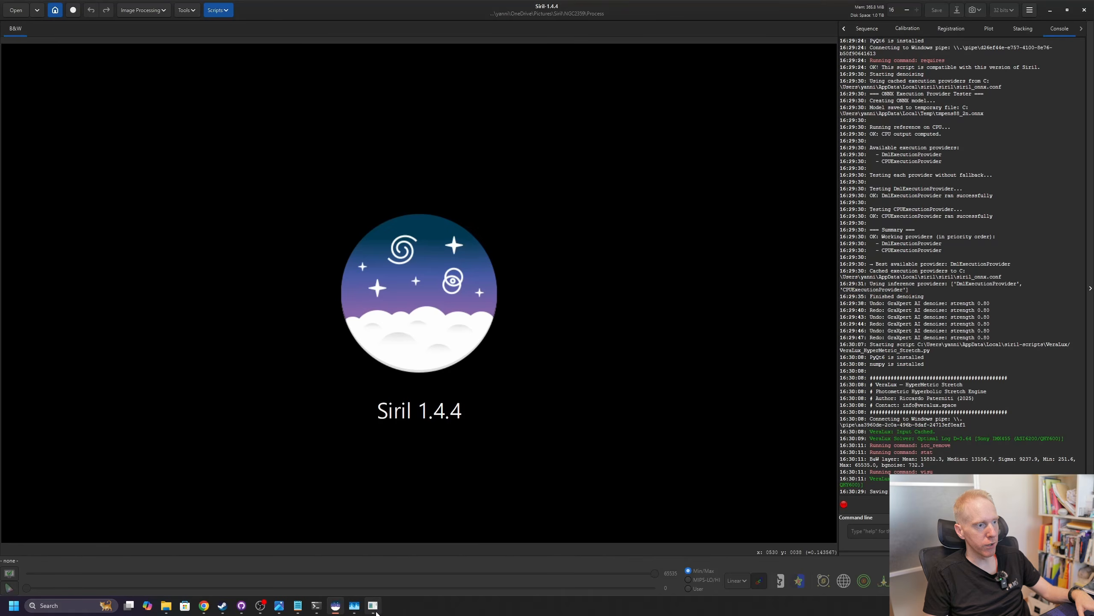
Copy the RGB Composition image from the separate image window into the main Siril window and close the image window.
{"action": "left_click", "coordinate": [373, 605]}
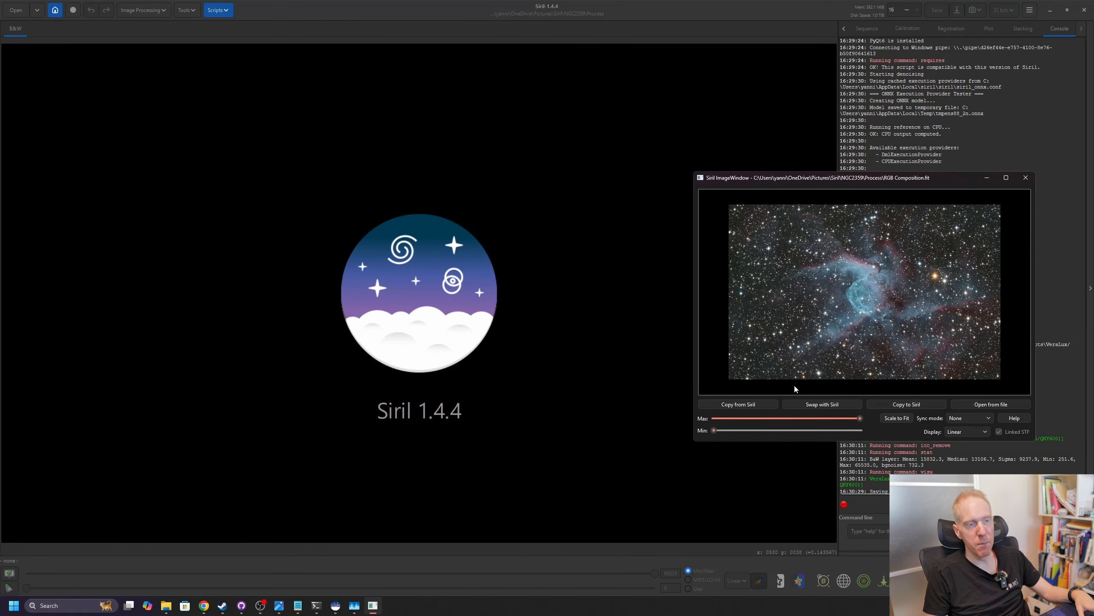
{"action": "left_click", "coordinate": [906, 404]}
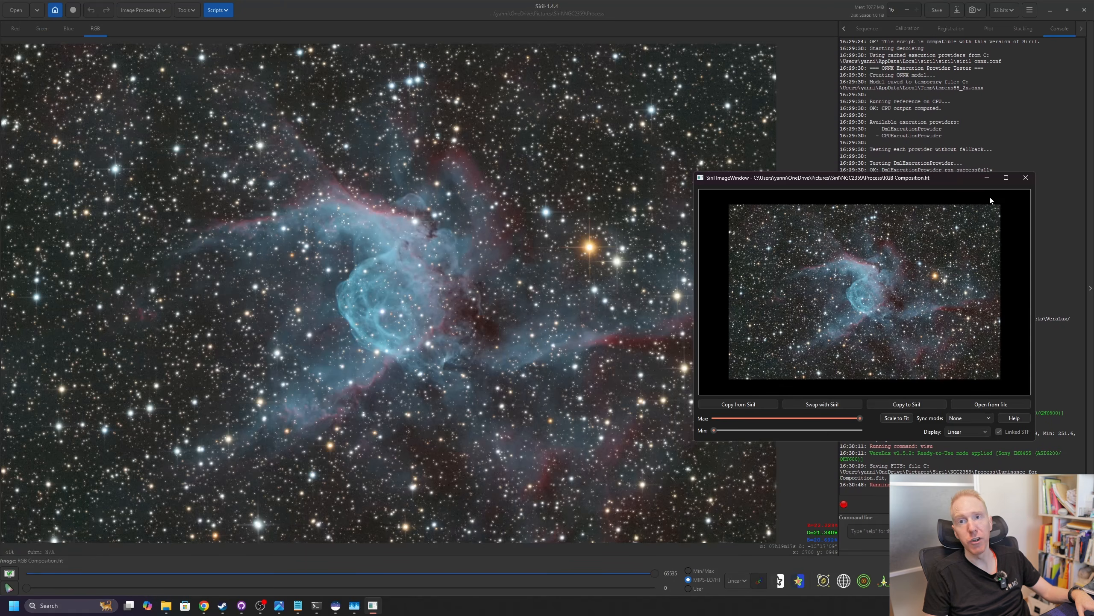
{"action": "left_click", "coordinate": [1026, 177]}
Denoise the RGB image with the GraXpert-AI script, using the Denoising operation, model 2.0.0 and strength 0.80.
{"action": "scroll", "coordinate": [589, 178], "scroll_direction": "up", "scroll_amount": 2}
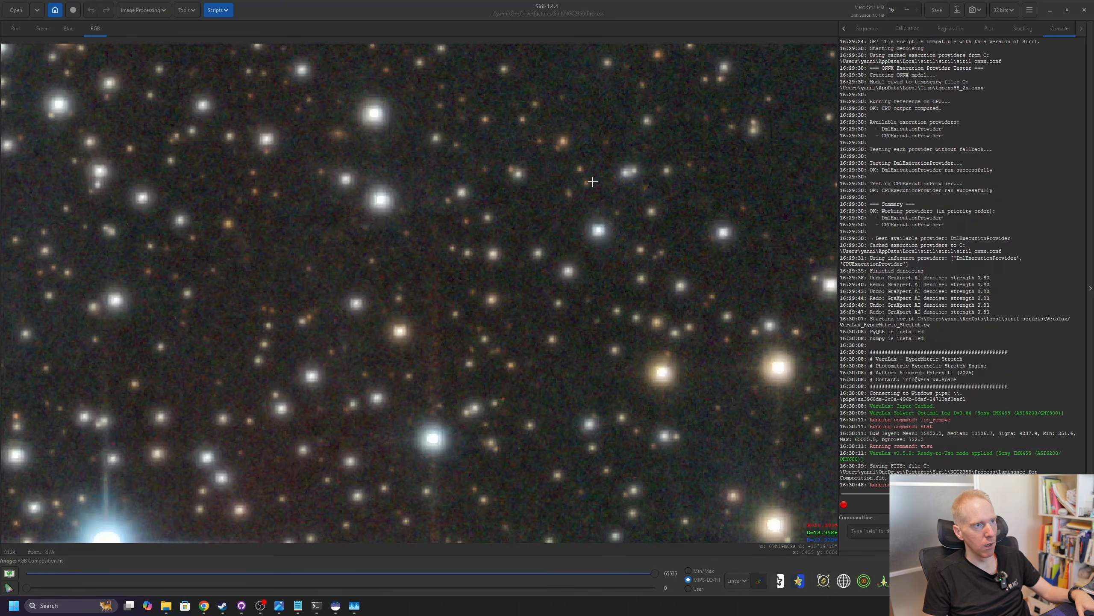
{"action": "scroll", "coordinate": [257, 255], "scroll_direction": "down", "scroll_amount": 4}
{"action": "scroll", "coordinate": [258, 255], "scroll_direction": "down", "scroll_amount": 1}
{"action": "left_click_drag", "start_coordinate": [258, 255], "coordinate": [362, 233]}
{"action": "scroll", "coordinate": [328, 277], "scroll_direction": "up", "scroll_amount": 1}
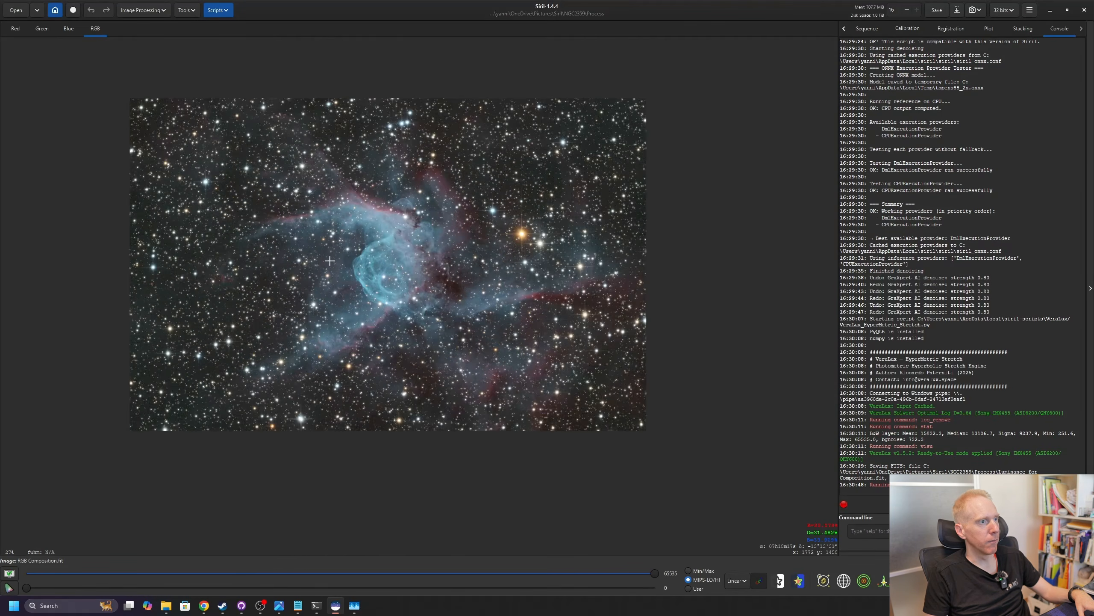
{"action": "scroll", "coordinate": [275, 189], "scroll_direction": "up", "scroll_amount": 1}
{"action": "left_click", "coordinate": [216, 11]}
{"action": "mouse_move", "coordinate": [241, 38]}
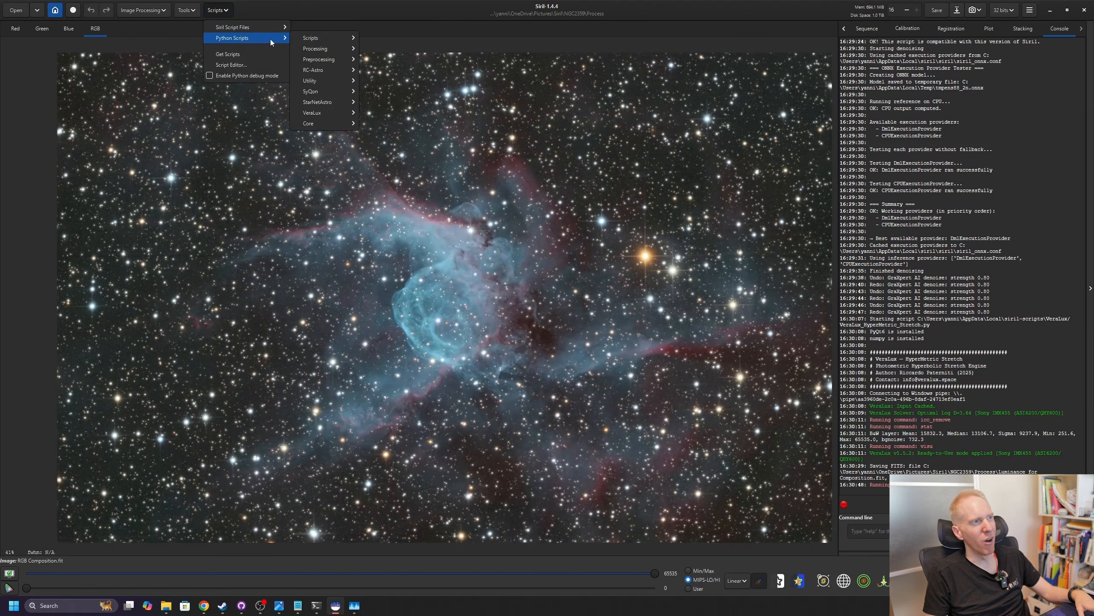
{"action": "mouse_move", "coordinate": [323, 49]}
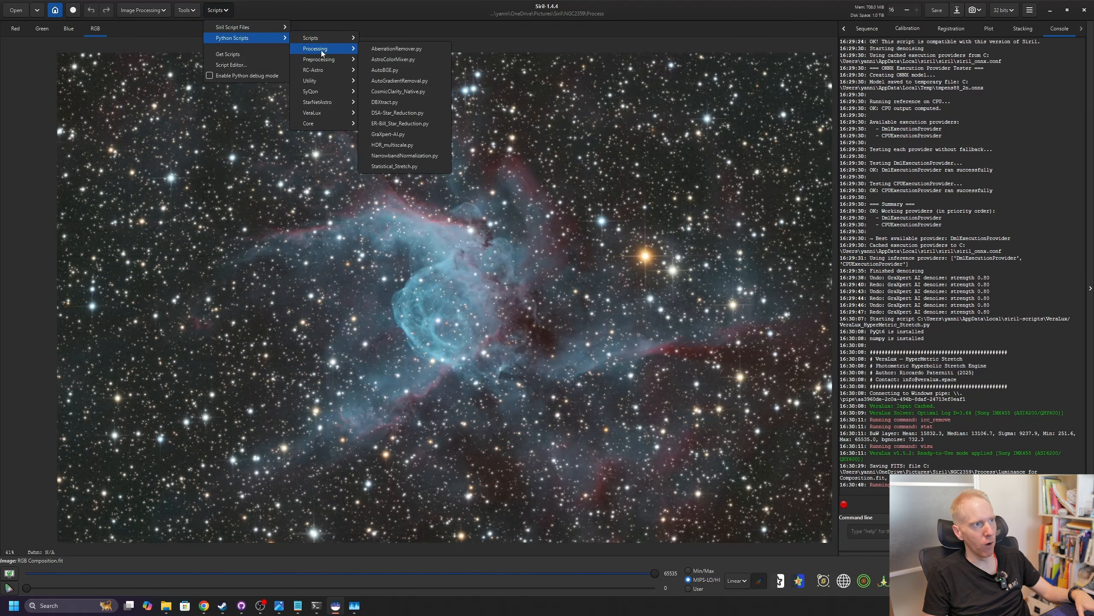
{"action": "left_click", "coordinate": [377, 137]}
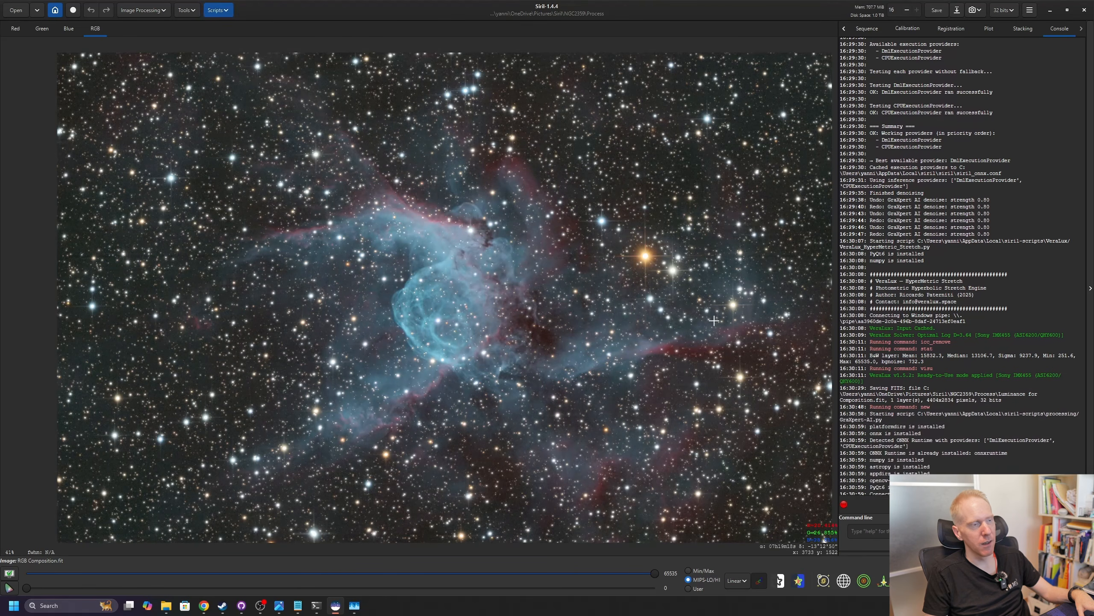
{"action": "left_click", "coordinate": [570, 246]}
{"action": "left_click", "coordinate": [571, 265]}
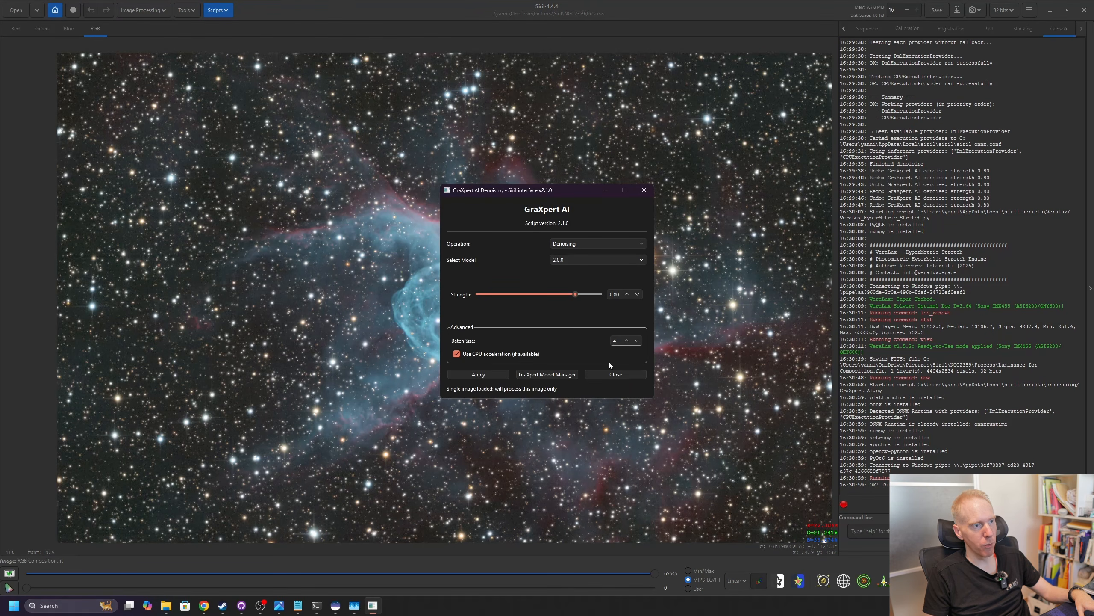
{"action": "left_click", "coordinate": [471, 375]}
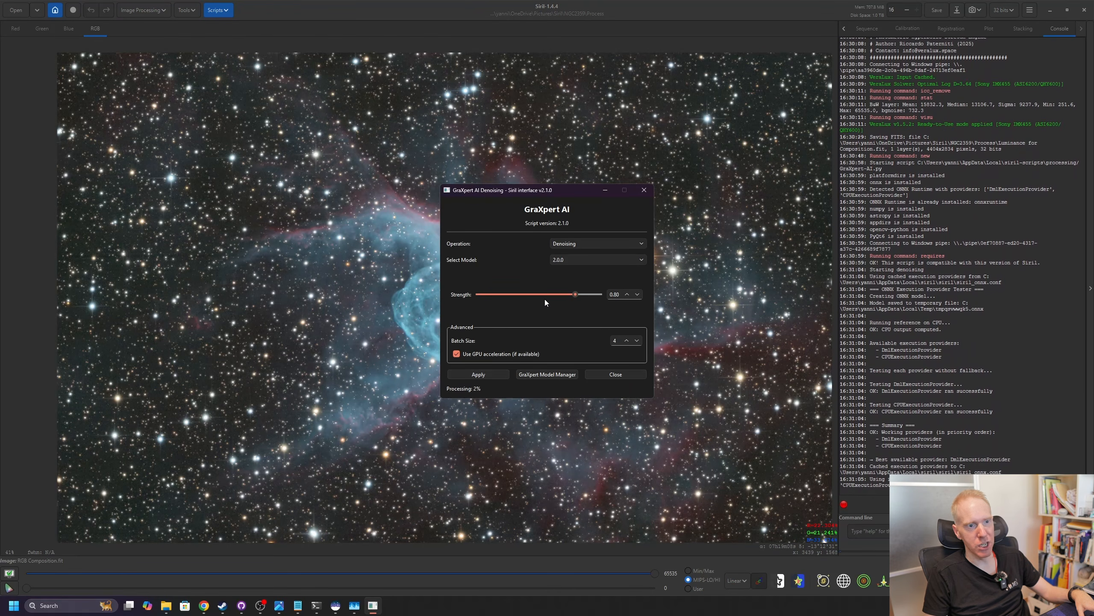
{"action": "left_click", "coordinate": [625, 372]}
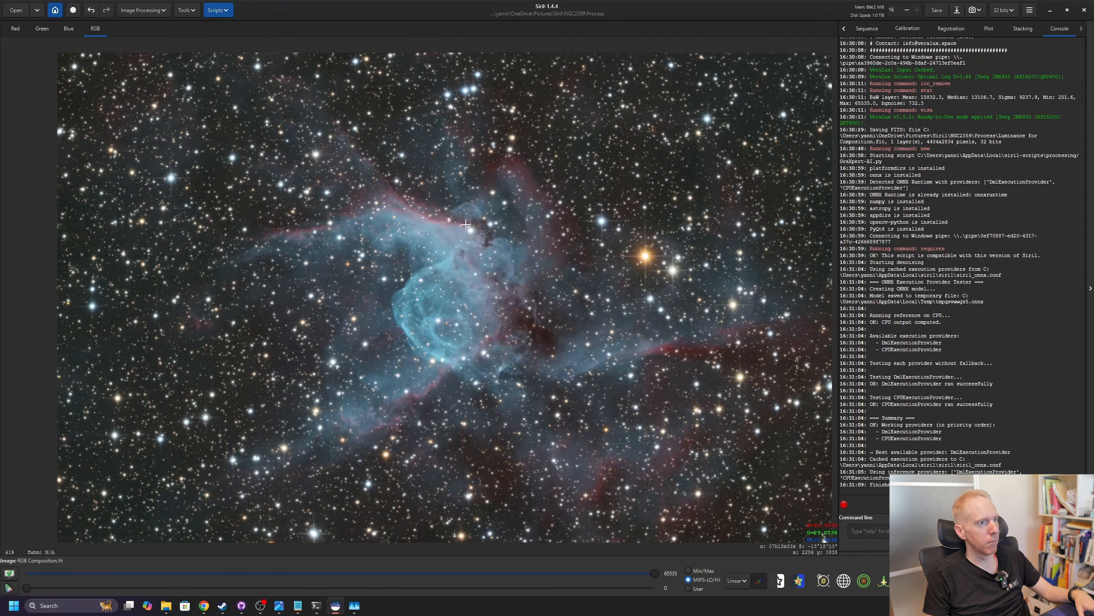
Compare the nebula detail with and without the denoising by undoing and redoing it.
{"action": "scroll", "coordinate": [431, 209], "scroll_direction": "up", "scroll_amount": 4}
{"action": "left_click", "coordinate": [91, 11]}
{"action": "left_click", "coordinate": [106, 10]}
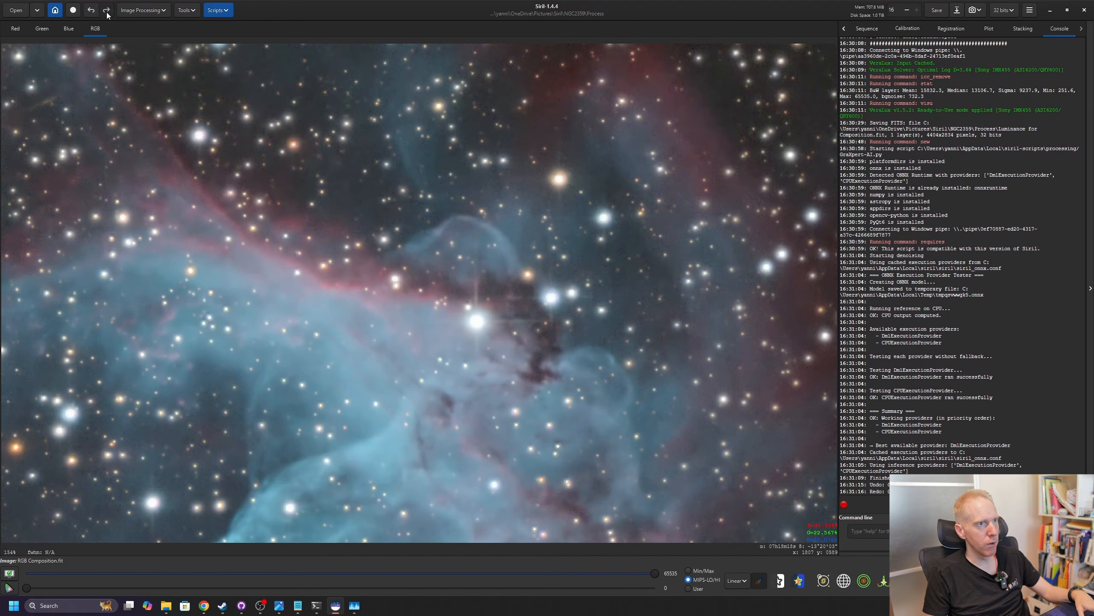
{"action": "scroll", "coordinate": [437, 342], "scroll_direction": "down", "scroll_amount": 5}
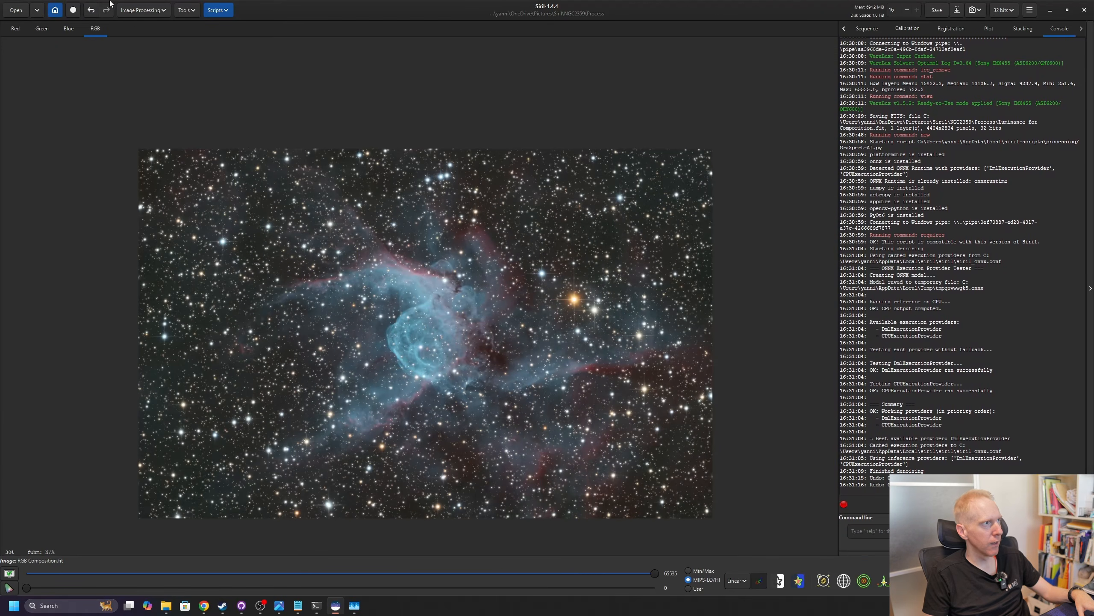
Split the denoised image into its red, green and blue channels, saving them as R, G and B.
{"action": "left_click", "coordinate": [133, 13]}
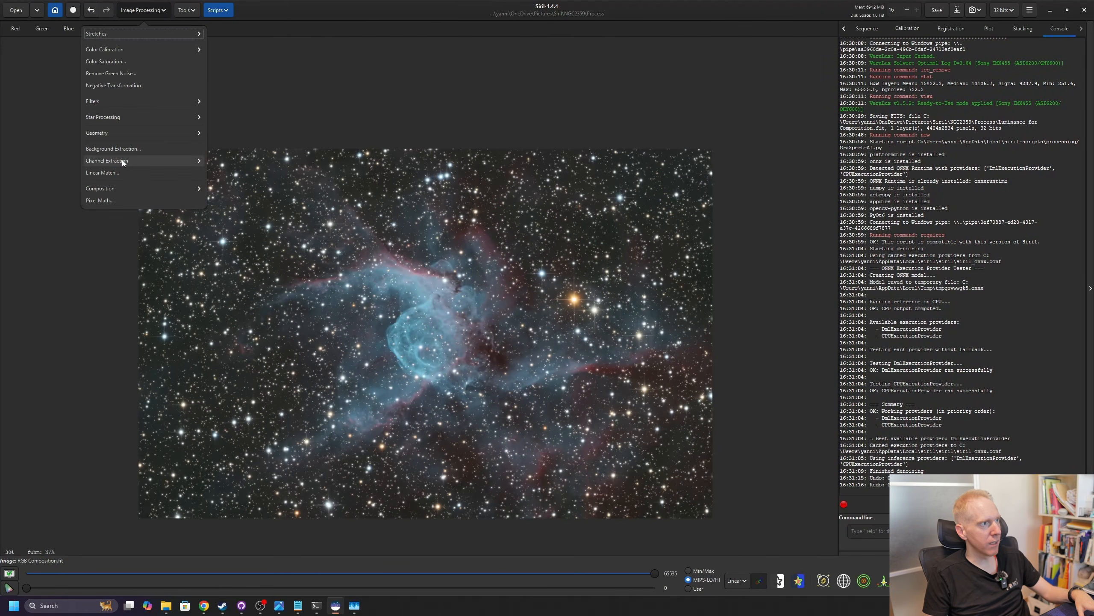
{"action": "left_click", "coordinate": [123, 161]}
{"action": "left_click", "coordinate": [101, 49]}
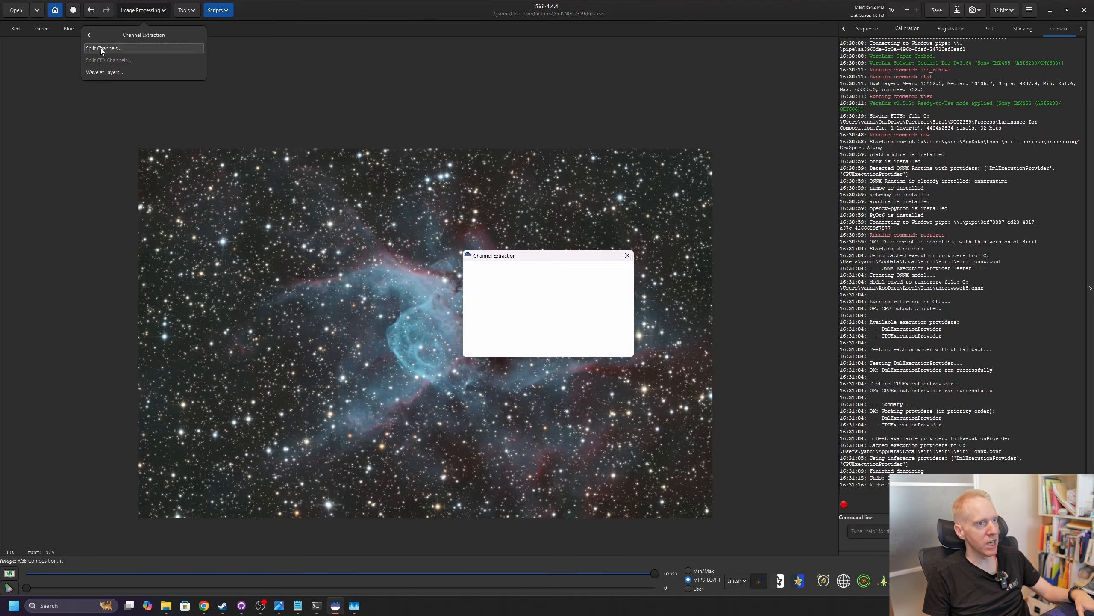
{"action": "left_click", "coordinate": [520, 287]}
{"action": "type", "text": "R"}
{"action": "left_click", "coordinate": [566, 307]}
{"action": "type", "text": "G"}
{"action": "key", "text": "Tab"}
{"action": "type", "text": "B"}
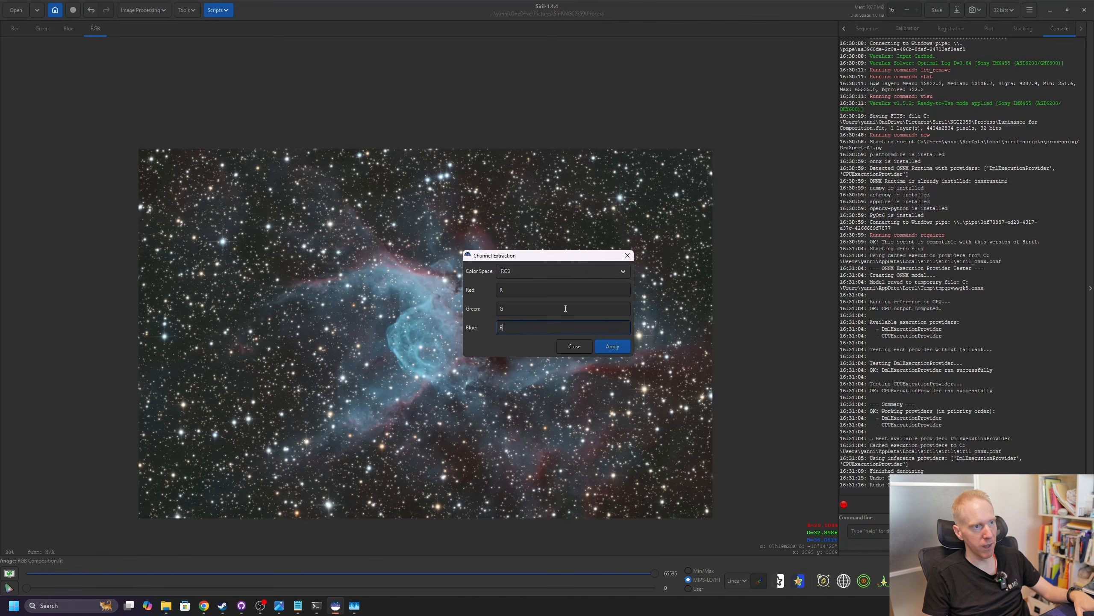
{"action": "left_click", "coordinate": [612, 347]}
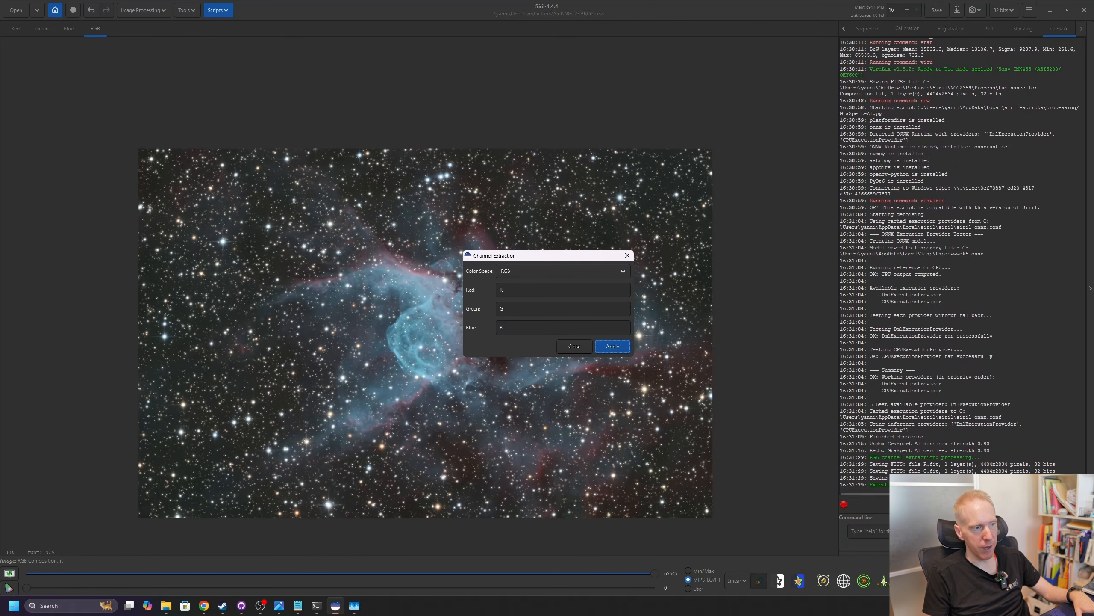
Check the extracted channel files in the Process folder in File Explorer, and close the Channel Extraction dialog back in Siril.
{"action": "mouse_move", "coordinate": [165, 605]}
{"action": "left_click", "coordinate": [118, 565]}
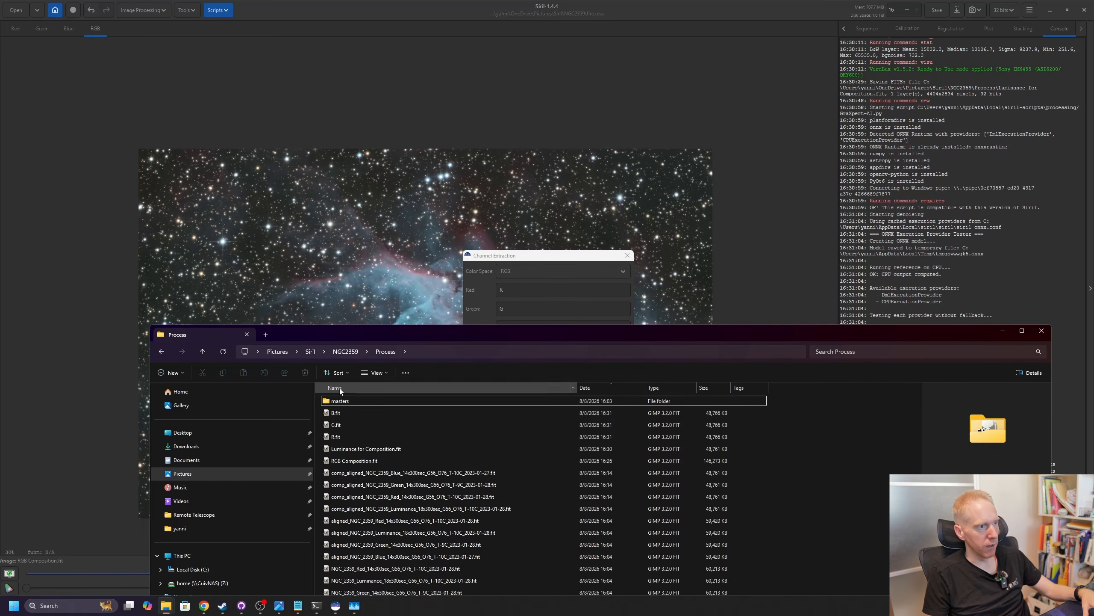
{"action": "left_click", "coordinate": [344, 413]}
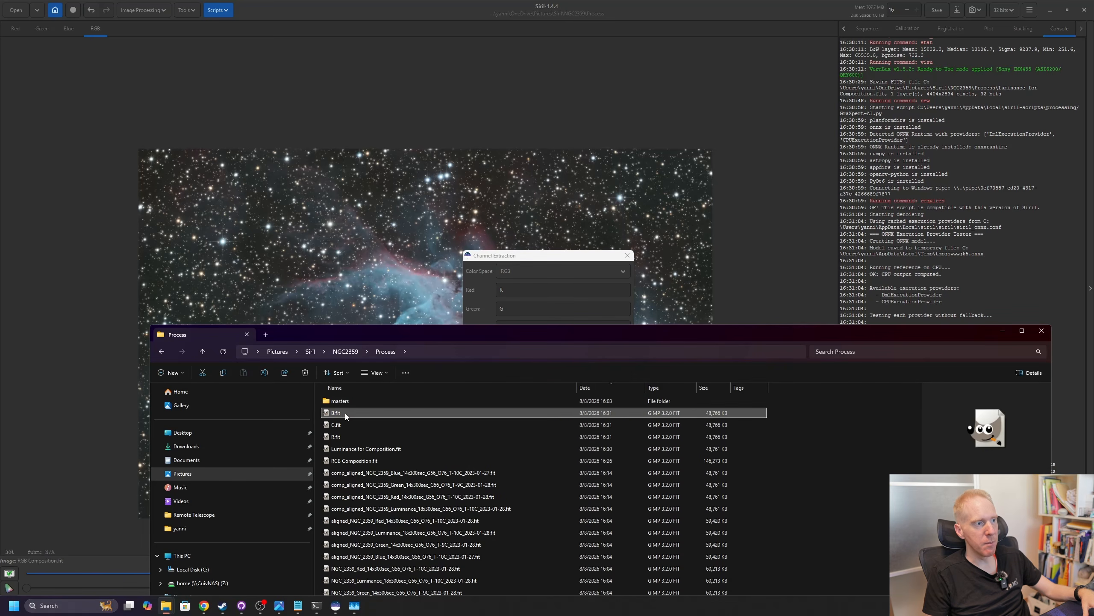
{"action": "left_click", "coordinate": [601, 268]}
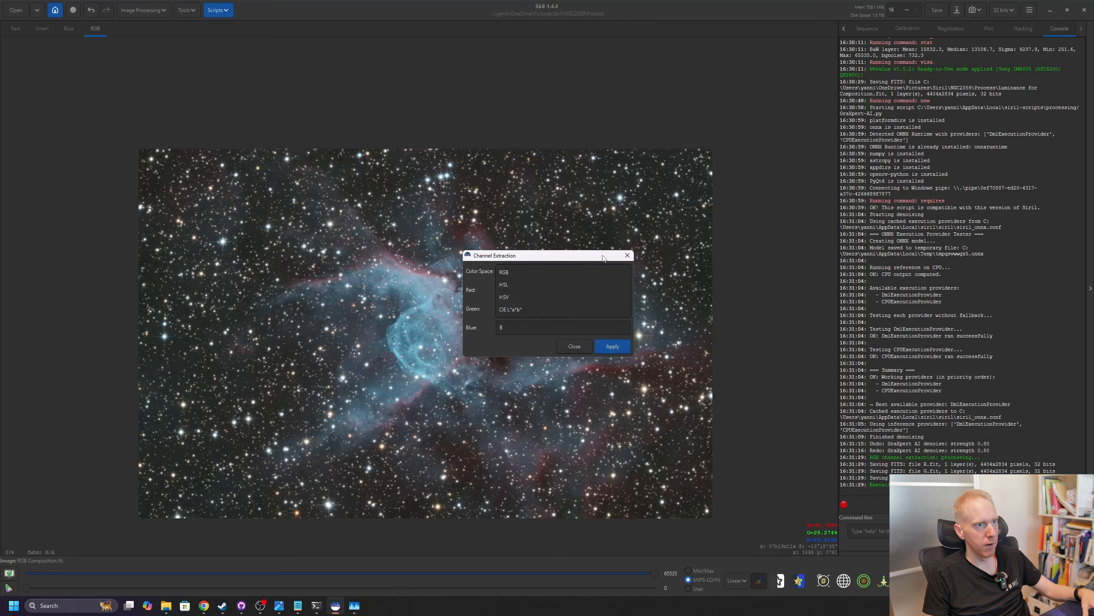
{"action": "left_click", "coordinate": [580, 348]}
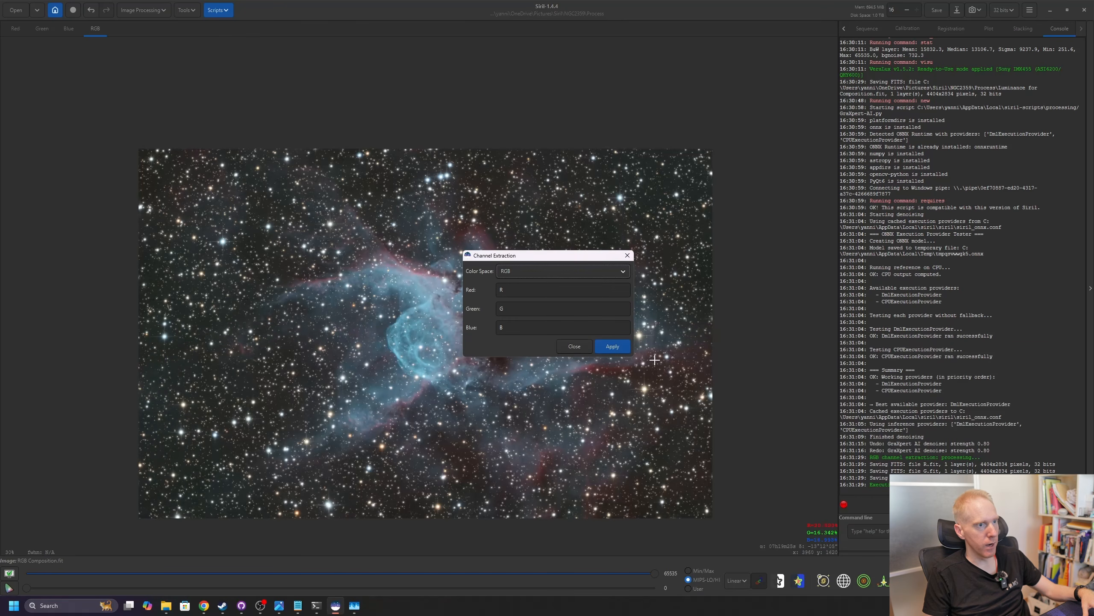
{"action": "left_click", "coordinate": [577, 348]}
Start an RGB composition, closing the current image without saving, and load "Luminance for Composition.fit" as the luminance layer.
{"action": "left_click", "coordinate": [132, 11]}
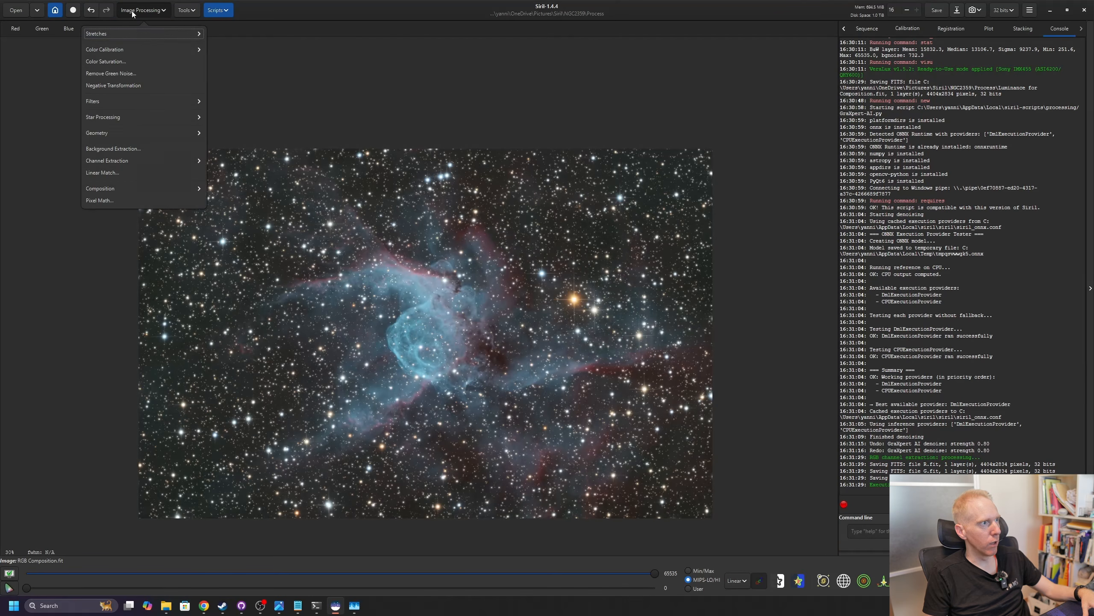
{"action": "left_click", "coordinate": [104, 189]}
{"action": "left_click", "coordinate": [105, 49]}
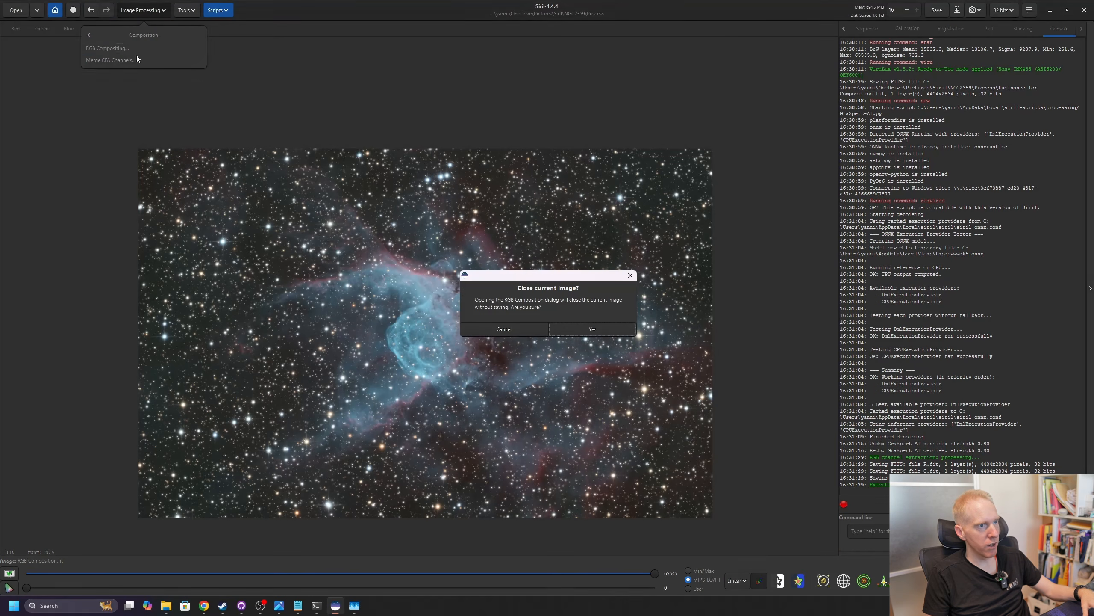
{"action": "left_click", "coordinate": [600, 328]}
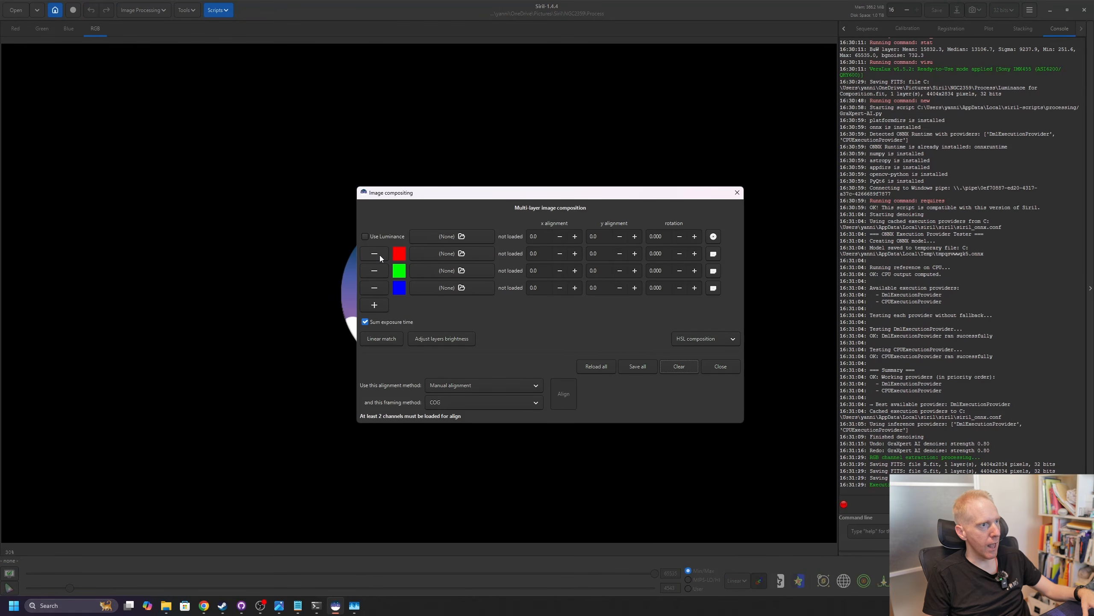
{"action": "left_click", "coordinate": [478, 237]}
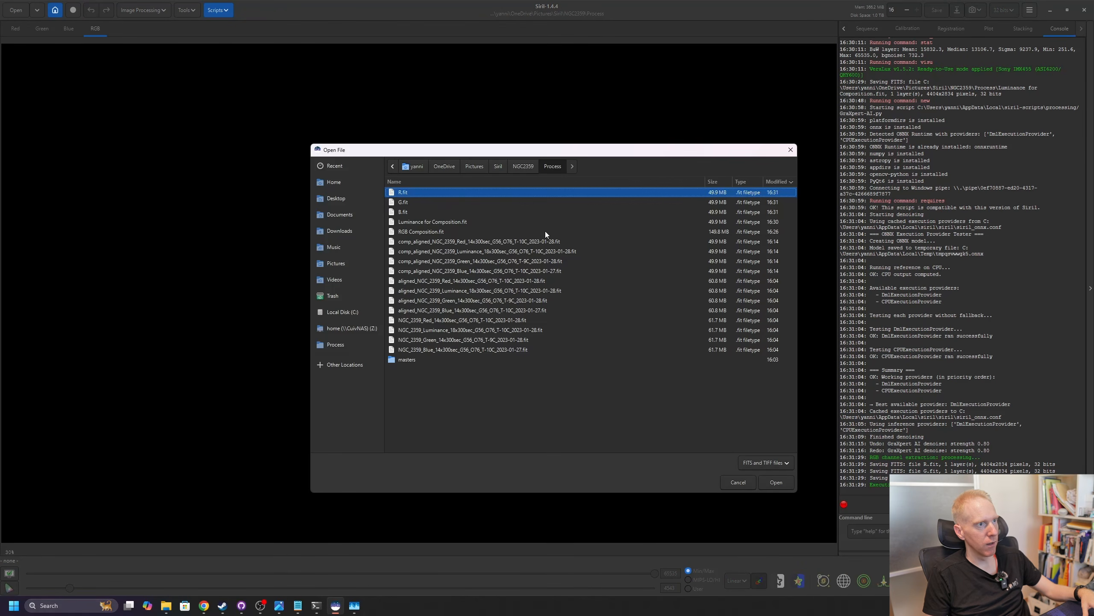
{"action": "double_click", "coordinate": [409, 221]}
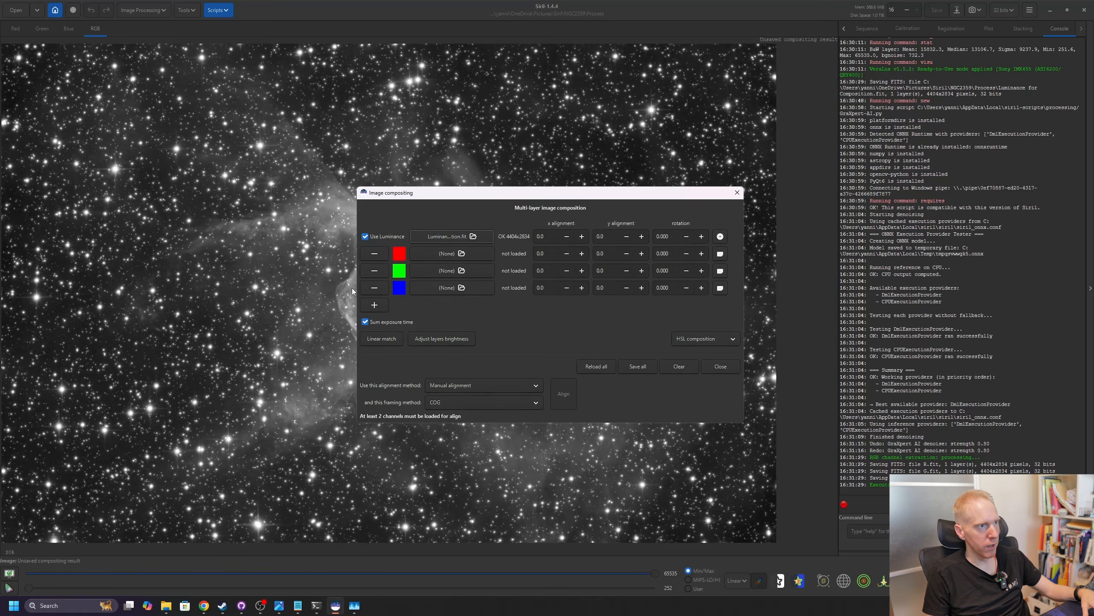
Load R.fit, G.fit and B.fit from the Process folder as the red, green and blue layers of the composition.
{"action": "left_click", "coordinate": [449, 255]}
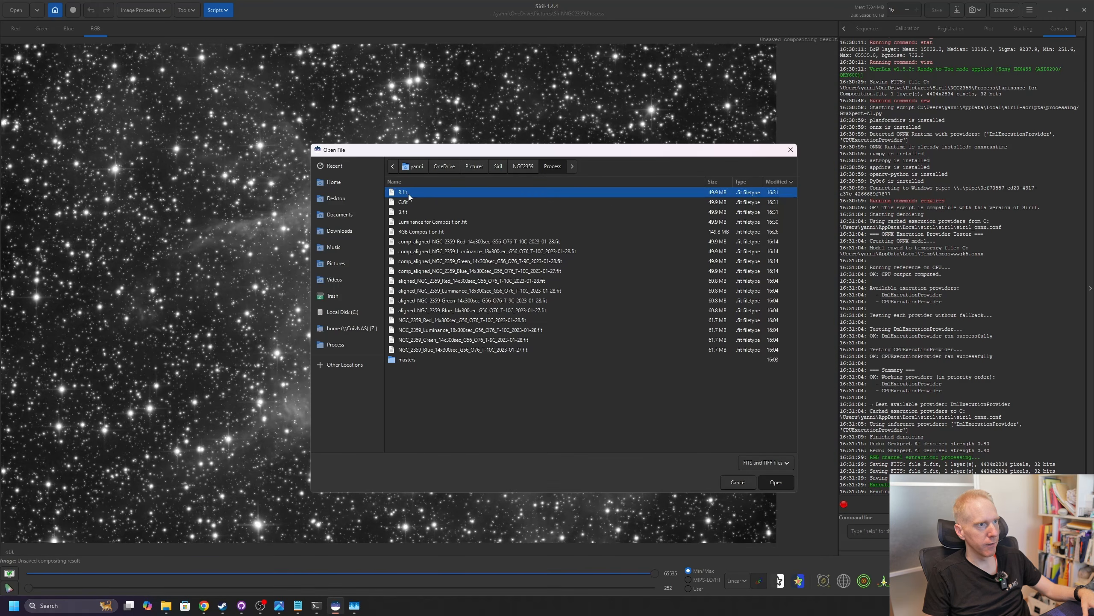
{"action": "double_click", "coordinate": [409, 194]}
{"action": "left_click", "coordinate": [442, 264]}
{"action": "double_click", "coordinate": [395, 203]}
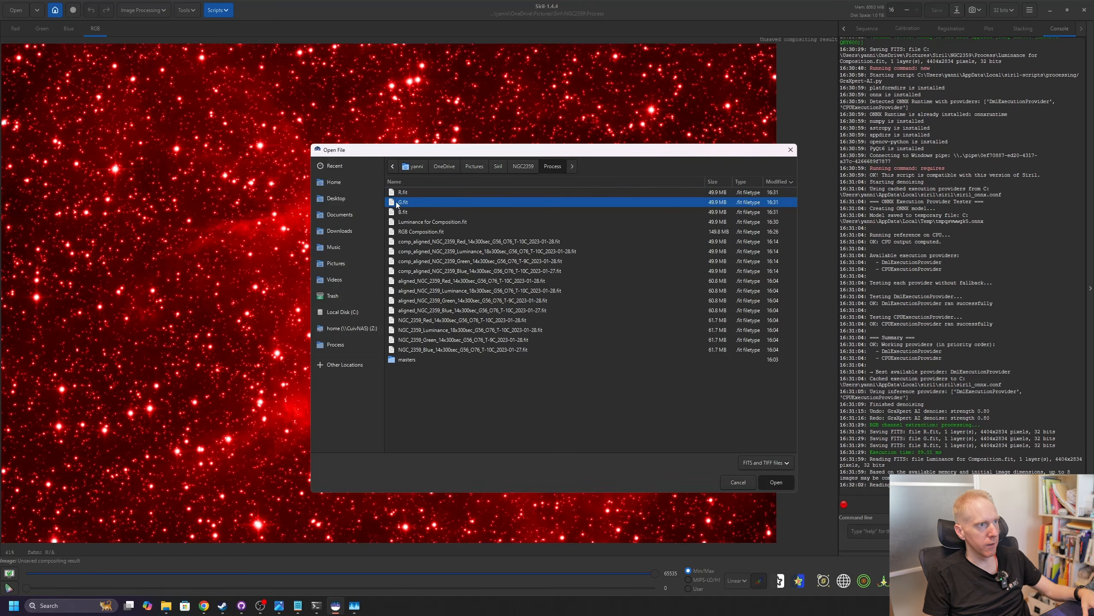
{"action": "left_click", "coordinate": [457, 286]}
{"action": "double_click", "coordinate": [395, 211]}
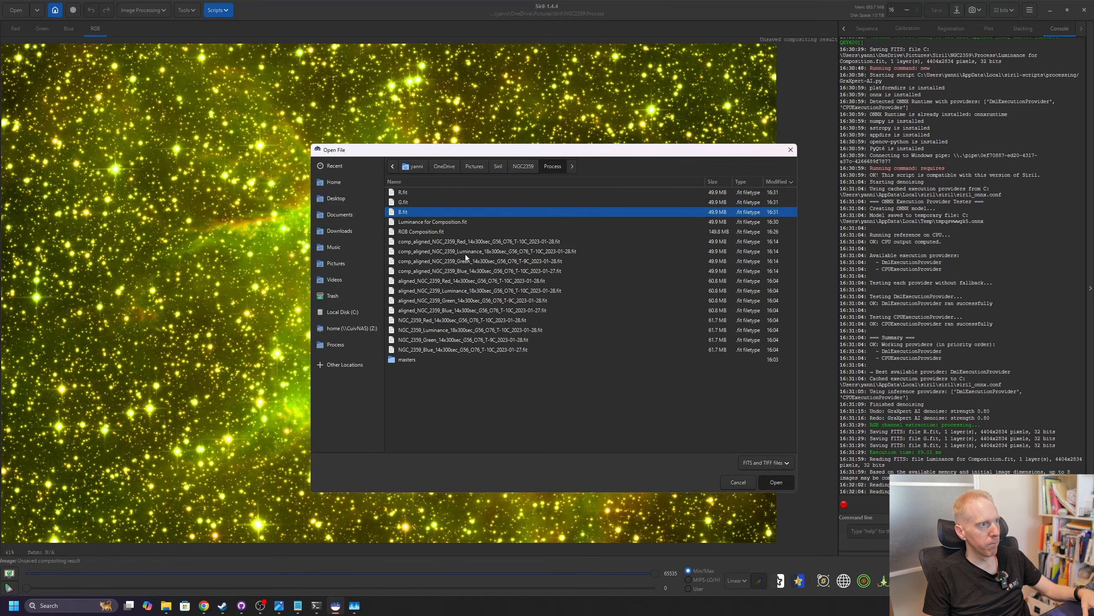
Compare the composite with and without the luminance layer, keeping the dialog clear of the nebula and leaving the luminance enabled.
{"action": "left_click_drag", "start_coordinate": [418, 196], "coordinate": [507, 83]}
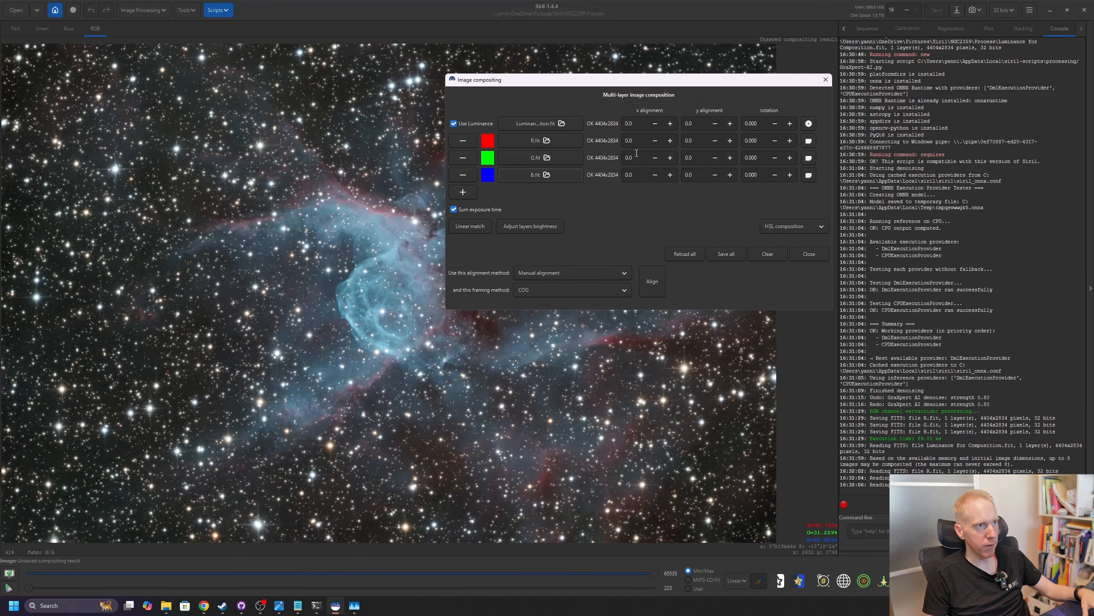
{"action": "left_click", "coordinate": [454, 124]}
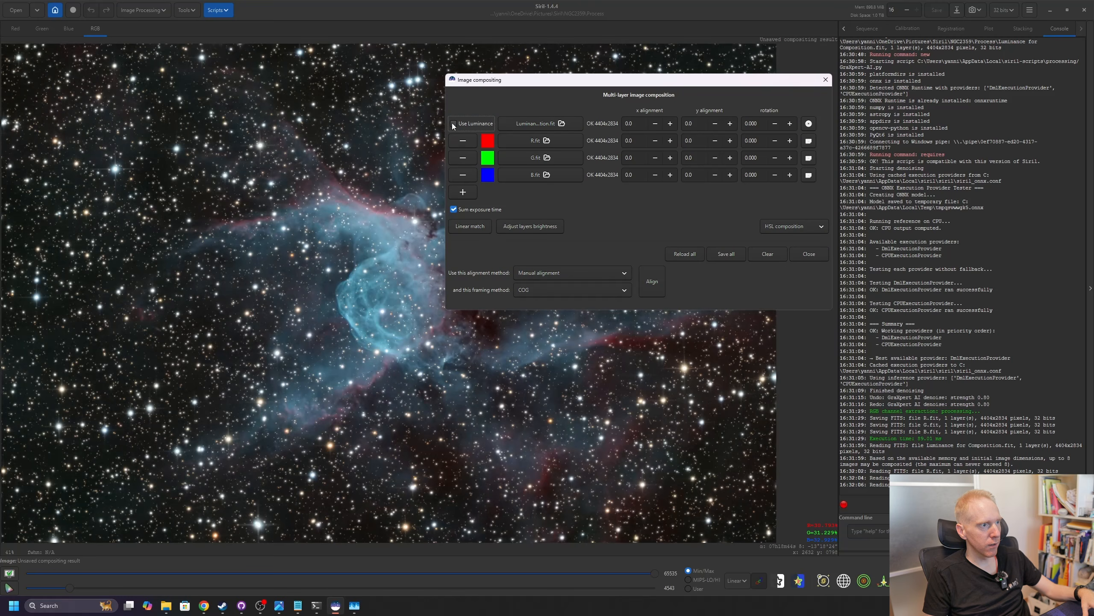
{"action": "left_click", "coordinate": [453, 124]}
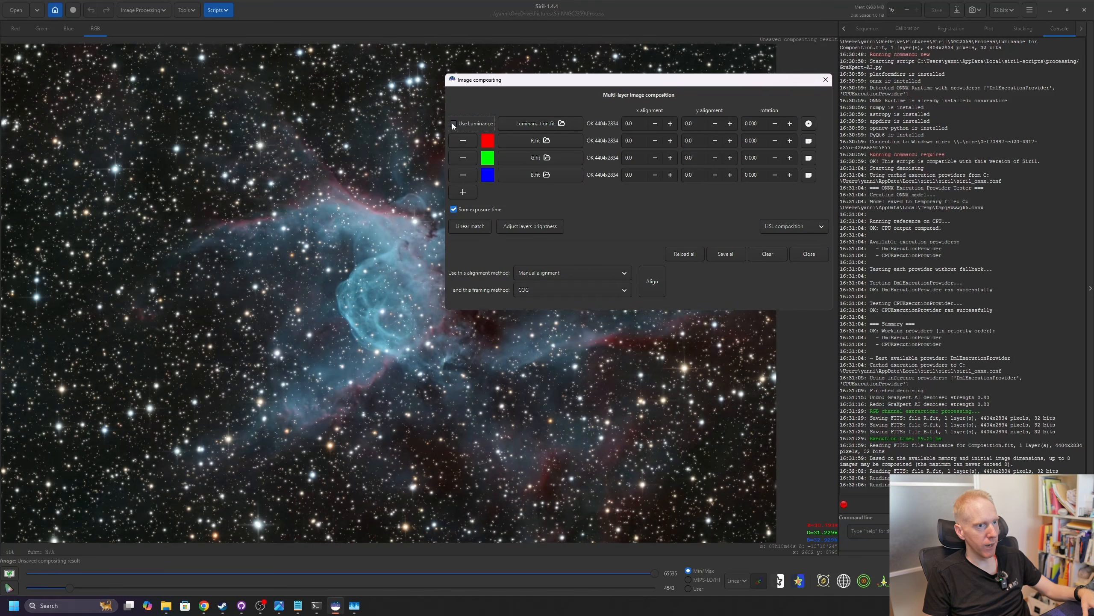
{"action": "left_click", "coordinate": [453, 124]}
{"action": "left_click", "coordinate": [453, 123]}
{"action": "left_click", "coordinate": [453, 124]}
{"action": "left_click", "coordinate": [453, 123]}
{"action": "left_click", "coordinate": [453, 124]}
Try the HSV and CIE L*a*b* composition modes with luminance on and off, and return to HSL composition.
{"action": "left_click", "coordinate": [808, 231]}
{"action": "left_click", "coordinate": [790, 240]}
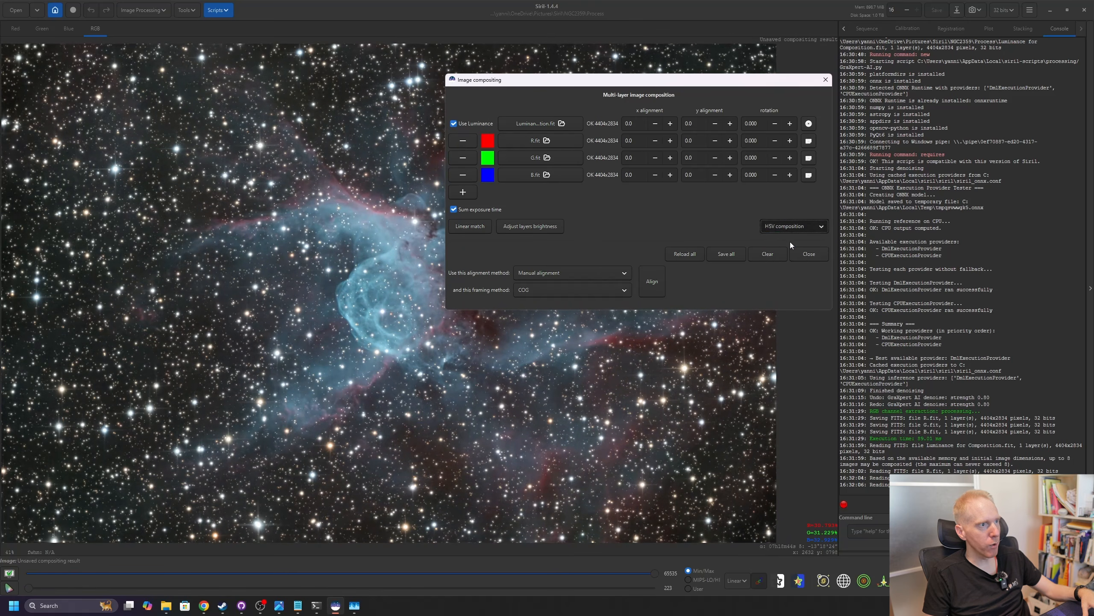
{"action": "left_click", "coordinate": [455, 124]}
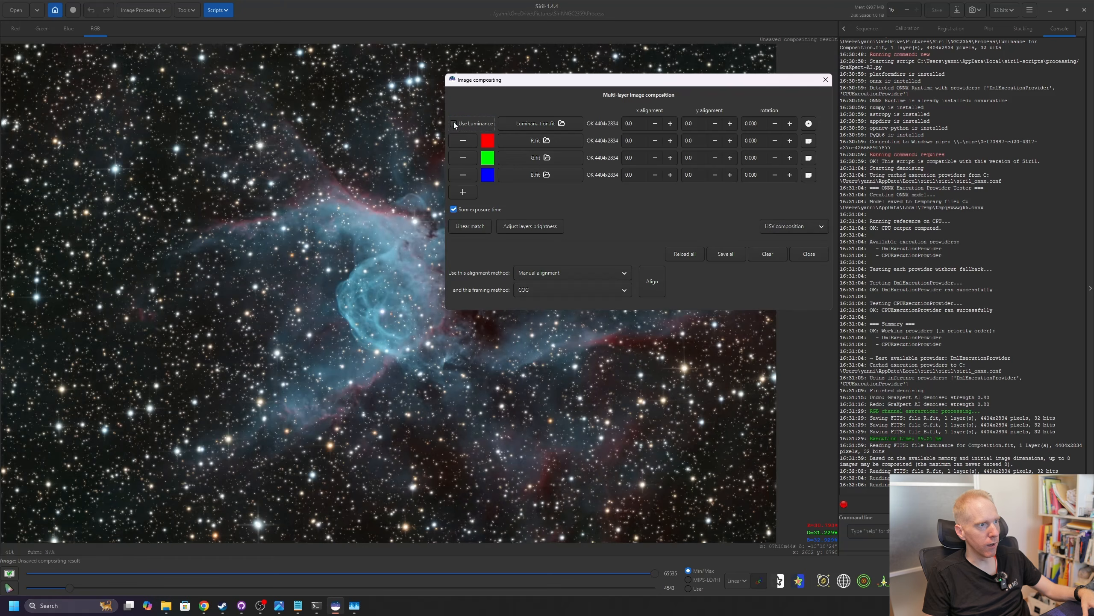
{"action": "left_click", "coordinate": [454, 124]}
{"action": "left_click", "coordinate": [787, 242]}
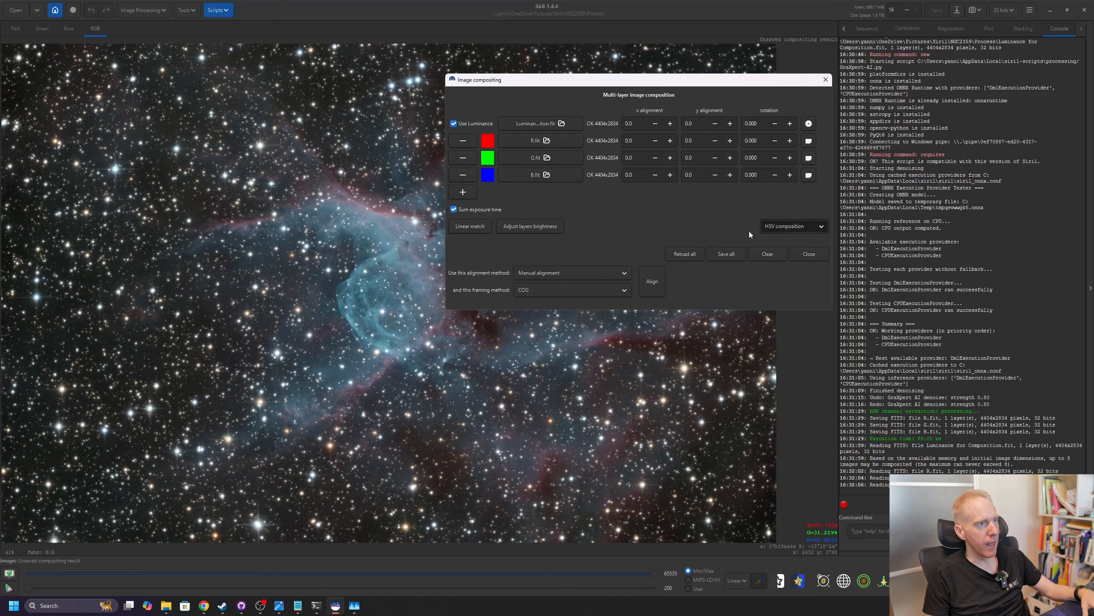
{"action": "left_click", "coordinate": [466, 124]}
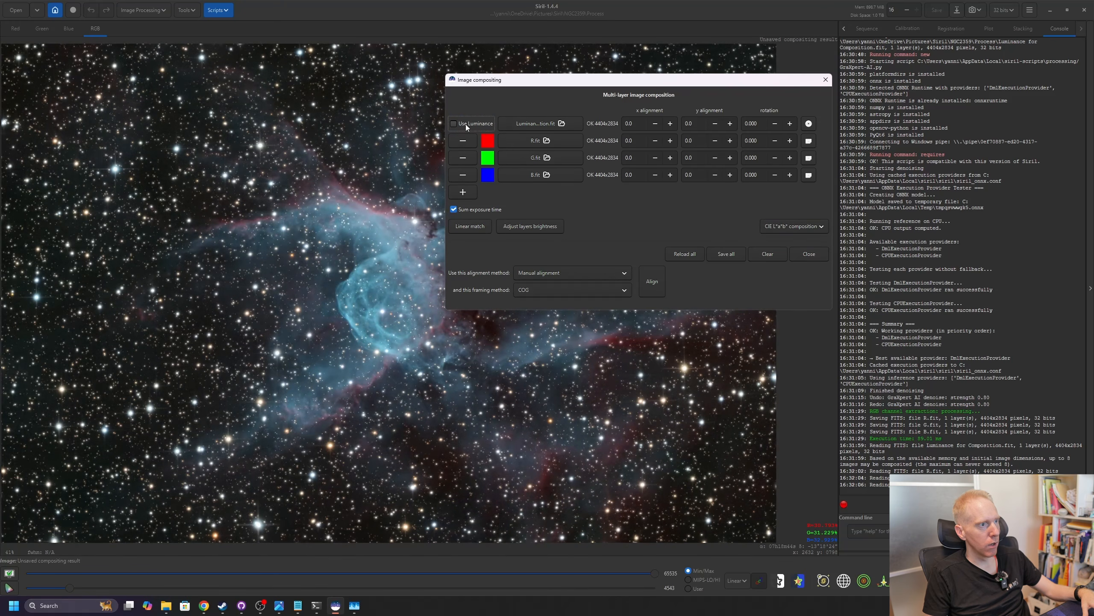
{"action": "left_click", "coordinate": [466, 124]}
{"action": "left_click", "coordinate": [799, 229]}
{"action": "left_click", "coordinate": [782, 202]}
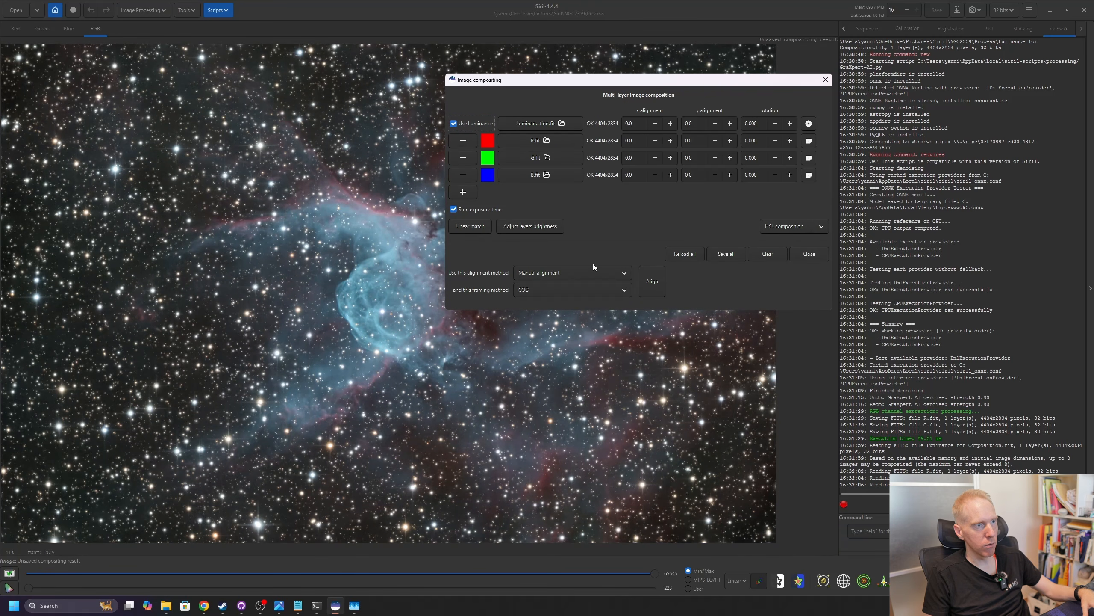
Close the Image compositing dialog and examine the LRGB result across the nebula and the whole frame.
{"action": "left_click", "coordinate": [811, 253]}
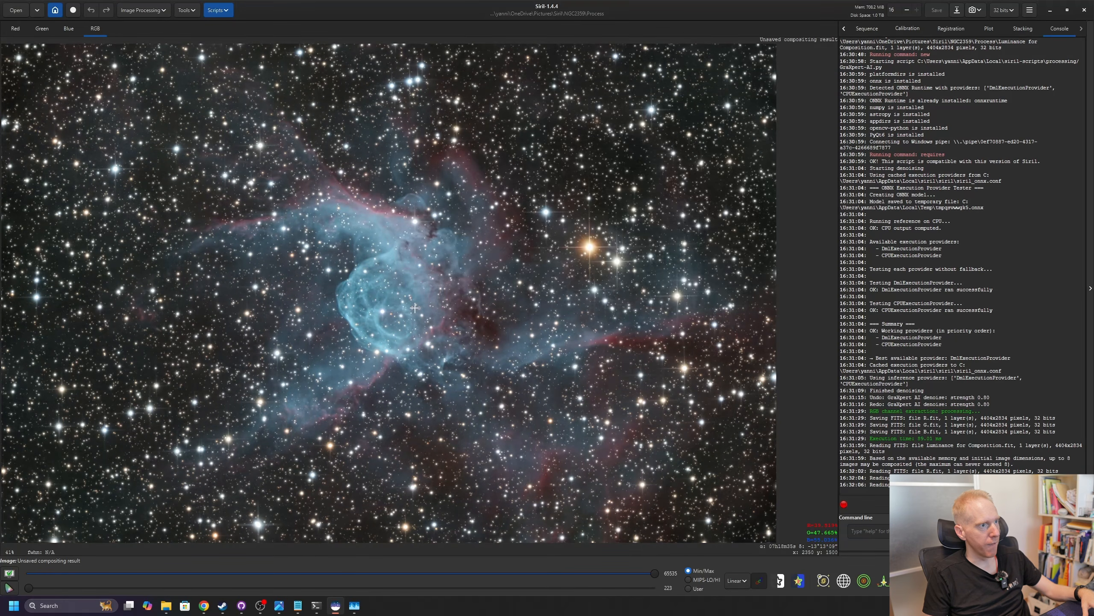
{"action": "scroll", "coordinate": [417, 358], "scroll_direction": "up", "scroll_amount": 3}
{"action": "scroll", "coordinate": [417, 359], "scroll_direction": "down", "scroll_amount": 4}
{"action": "scroll", "coordinate": [417, 359], "scroll_direction": "up", "scroll_amount": 1}
{"action": "left_click_drag", "start_coordinate": [406, 393], "coordinate": [464, 309]}
{"action": "scroll", "coordinate": [462, 308], "scroll_direction": "down", "scroll_amount": 1}
{"action": "left_click_drag", "start_coordinate": [421, 185], "coordinate": [404, 237]}
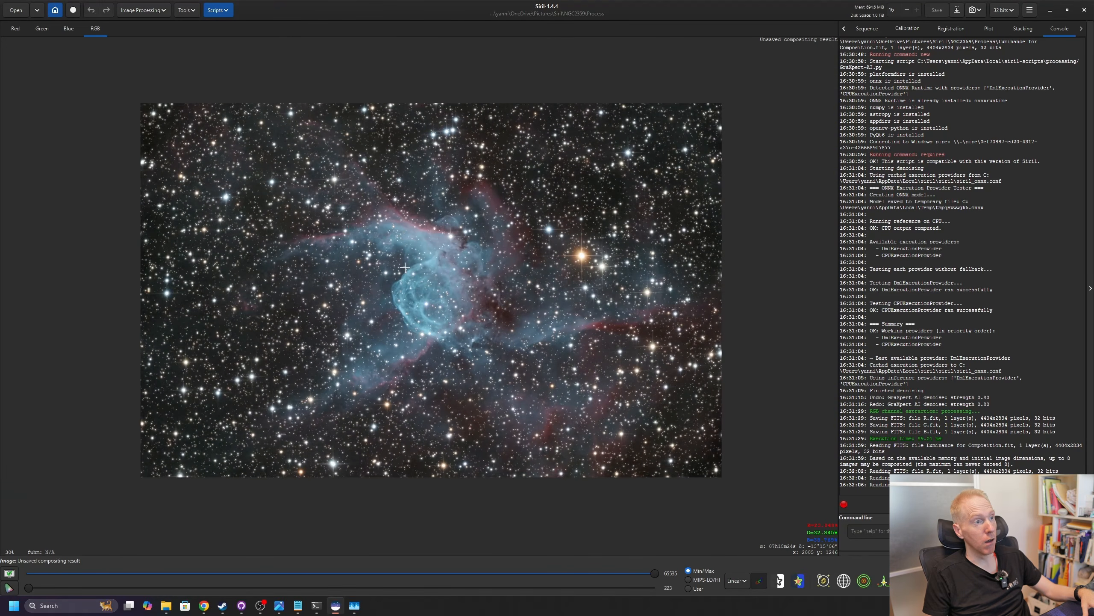
{"action": "scroll", "coordinate": [403, 244], "scroll_direction": "up", "scroll_amount": 1}
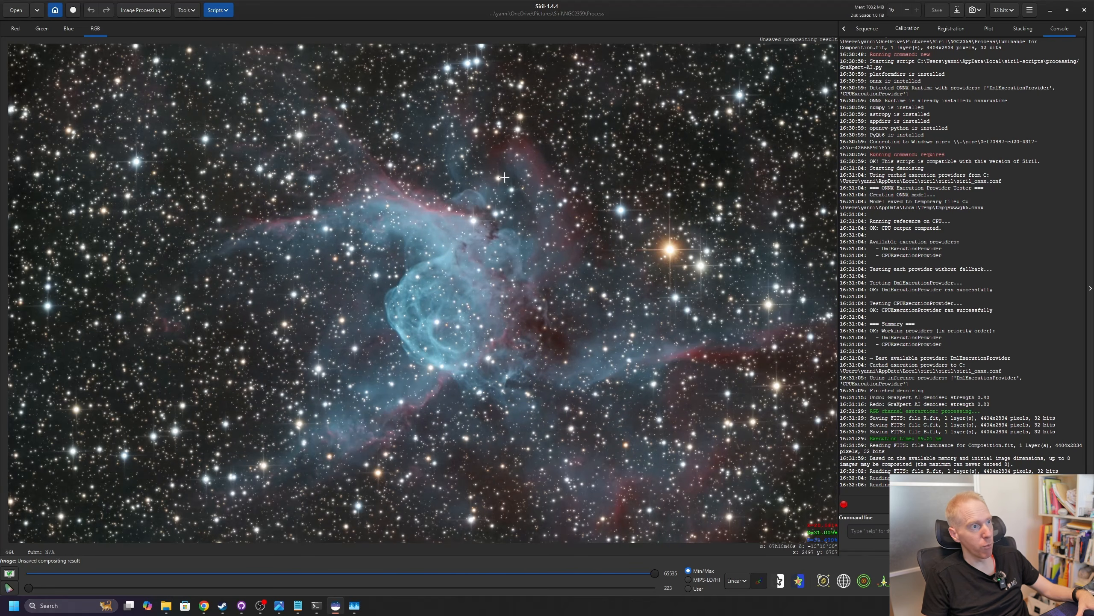
Run StarNet star removal on the composite with pre-stretching disabled and a star mask generated.
{"action": "left_click", "coordinate": [140, 10]}
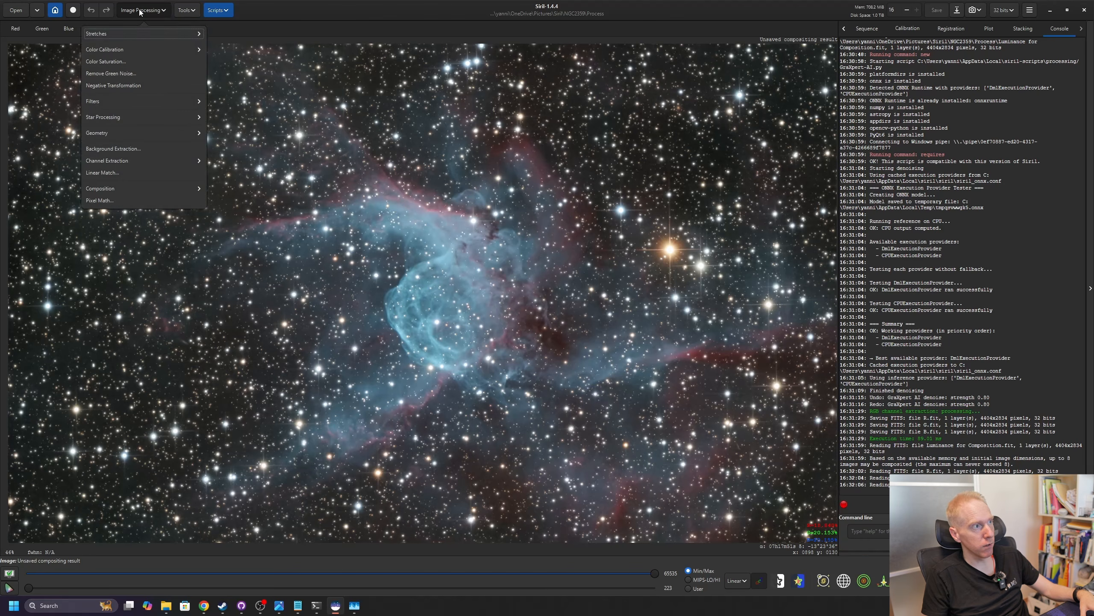
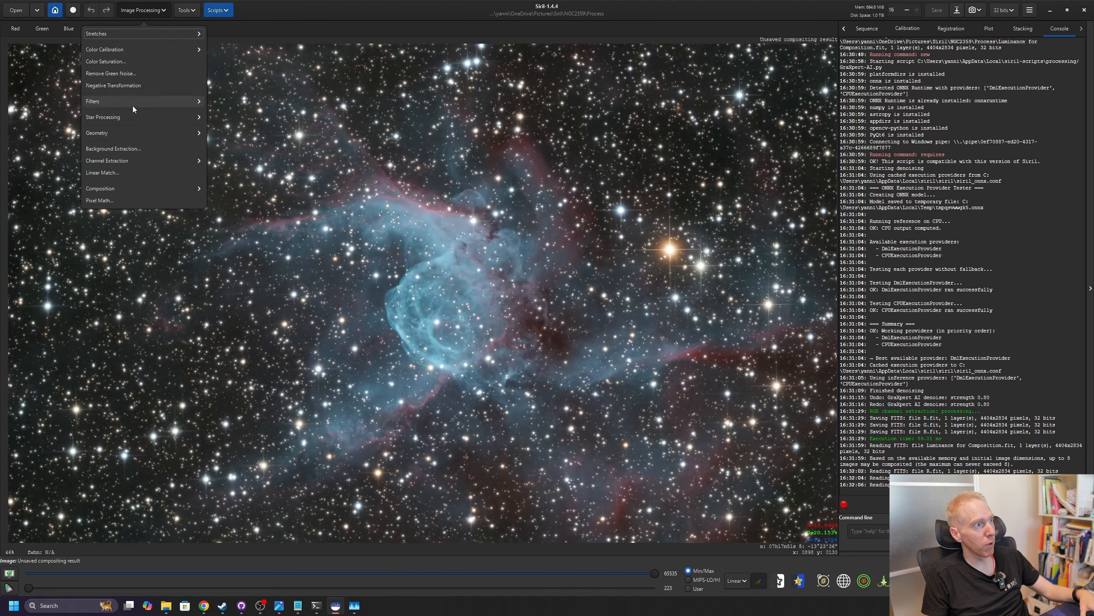
{"action": "left_click", "coordinate": [118, 114]}
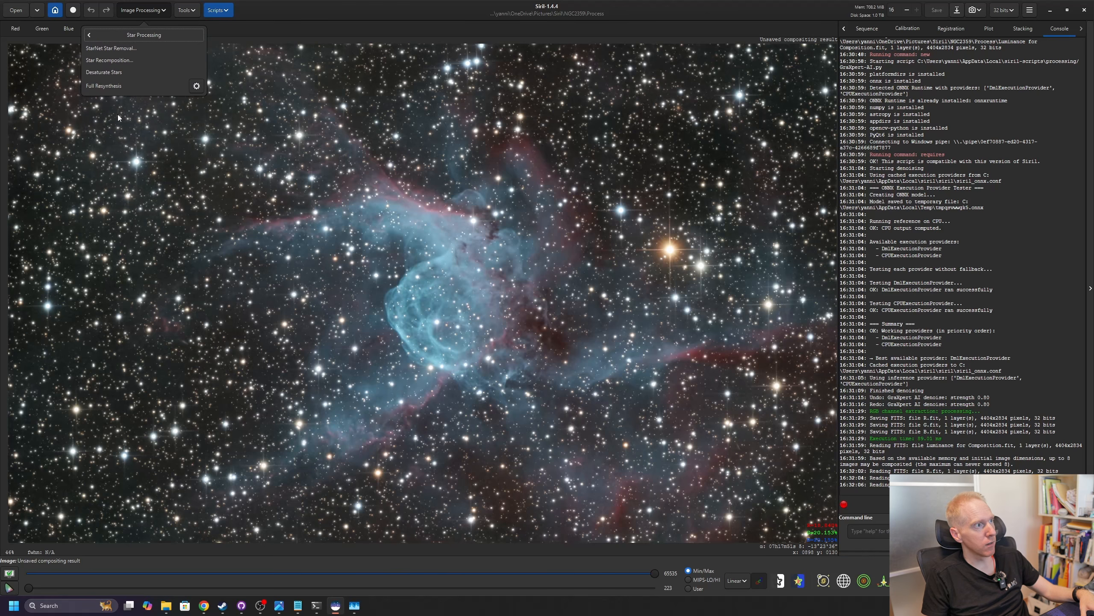
{"action": "left_click", "coordinate": [102, 49]}
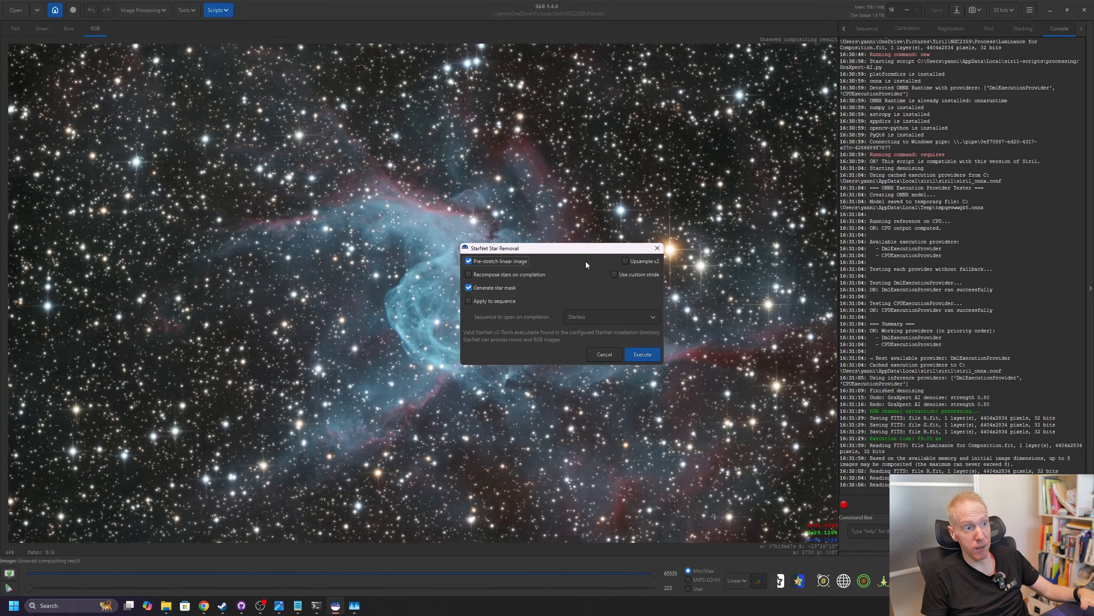
{"action": "left_click", "coordinate": [493, 261]}
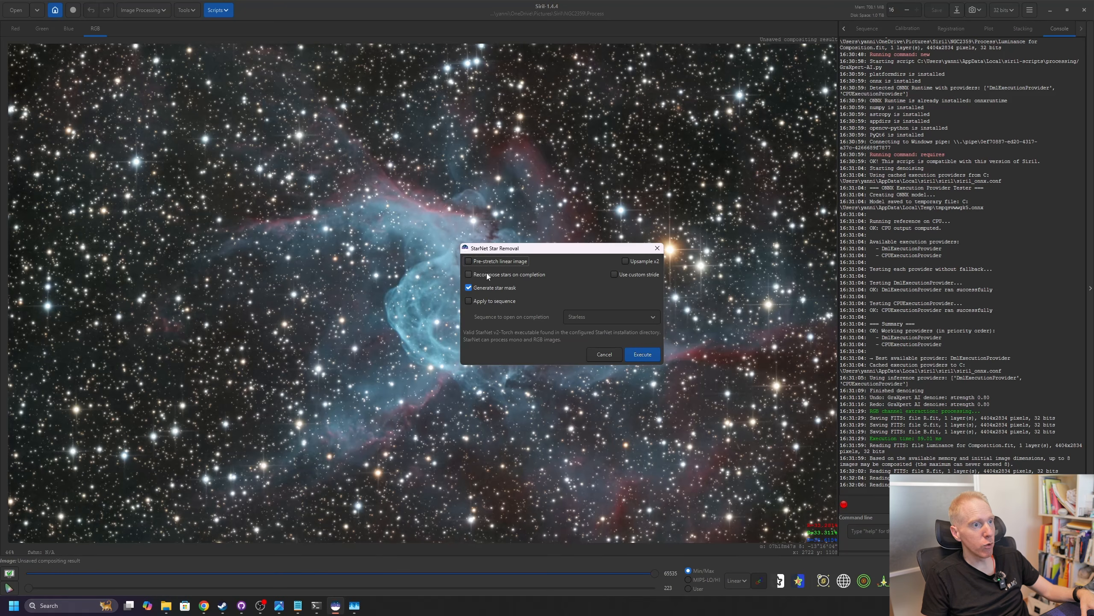
{"action": "left_click", "coordinate": [651, 357]}
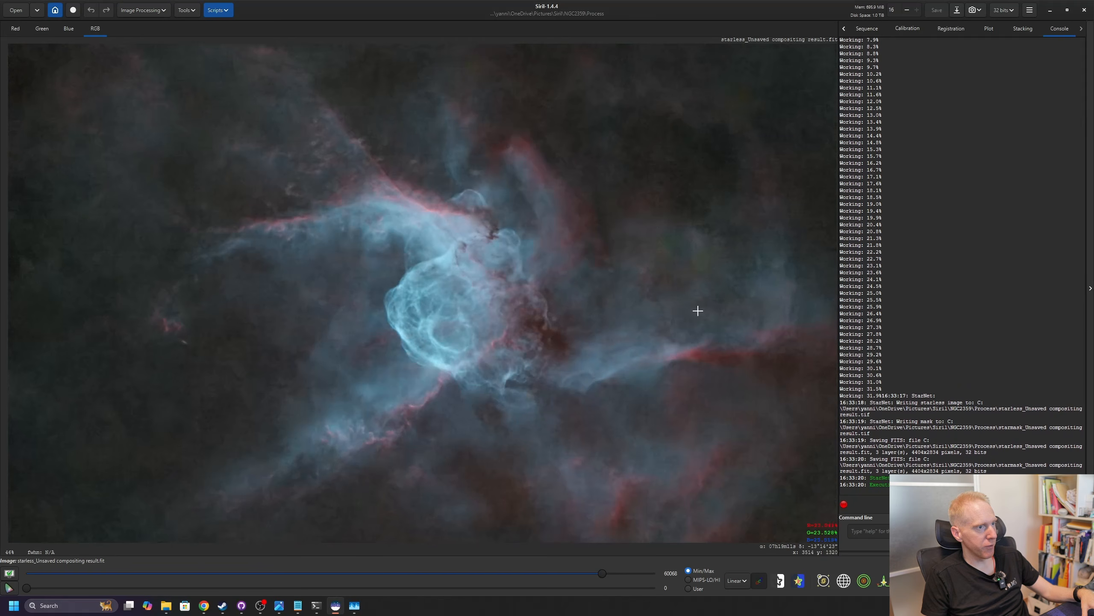
Check the starmask and starless files in the Process folder in File Explorer, and inspect the starless nebula back in Siril.
{"action": "mouse_move", "coordinate": [166, 606]}
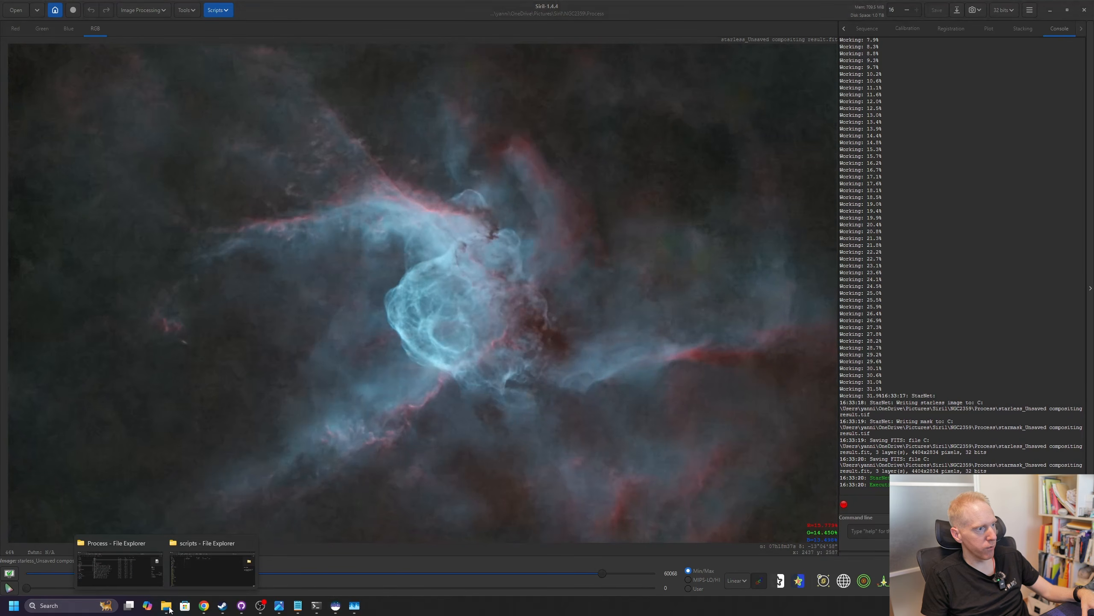
{"action": "left_click", "coordinate": [141, 582]}
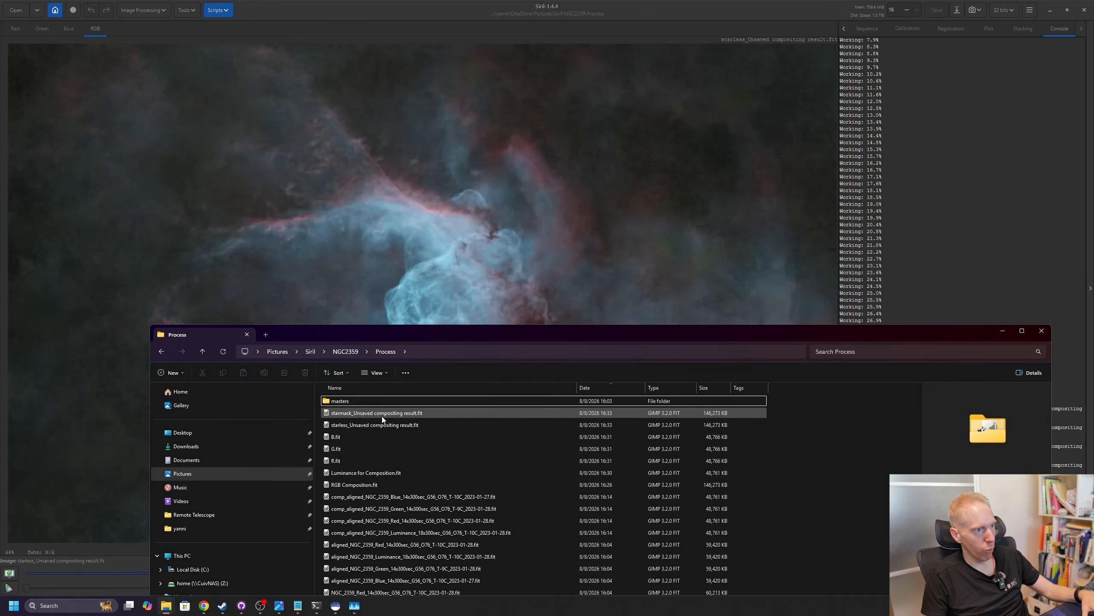
{"action": "left_click", "coordinate": [351, 426]}
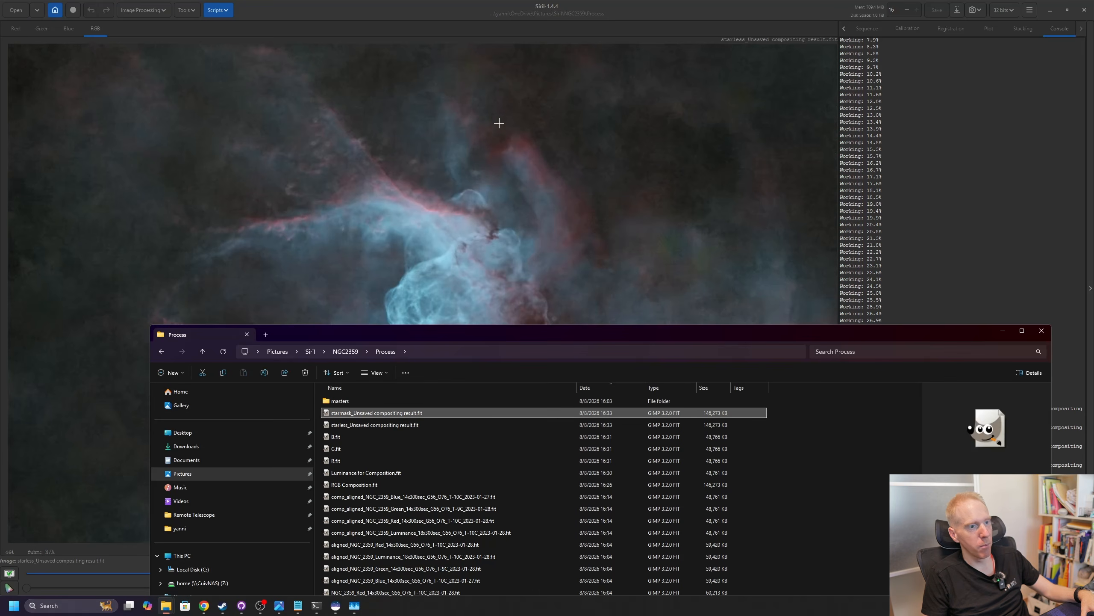
{"action": "left_click", "coordinate": [503, 103]}
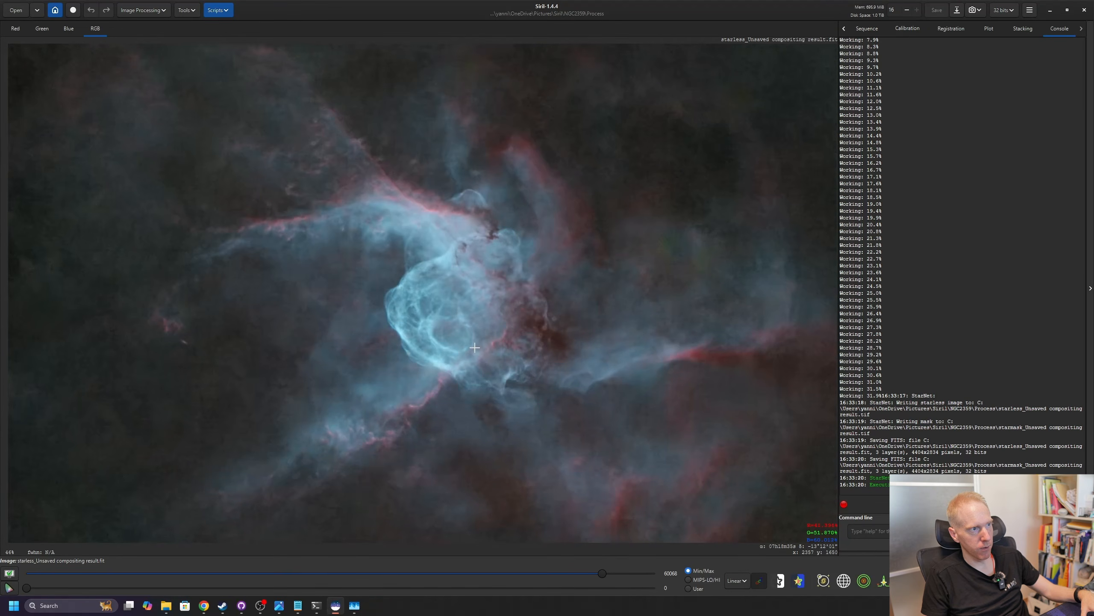
{"action": "scroll", "coordinate": [477, 354], "scroll_direction": "up", "scroll_amount": 2}
{"action": "scroll", "coordinate": [479, 357], "scroll_direction": "down", "scroll_amount": 3}
{"action": "scroll", "coordinate": [576, 362], "scroll_direction": "up", "scroll_amount": 1}
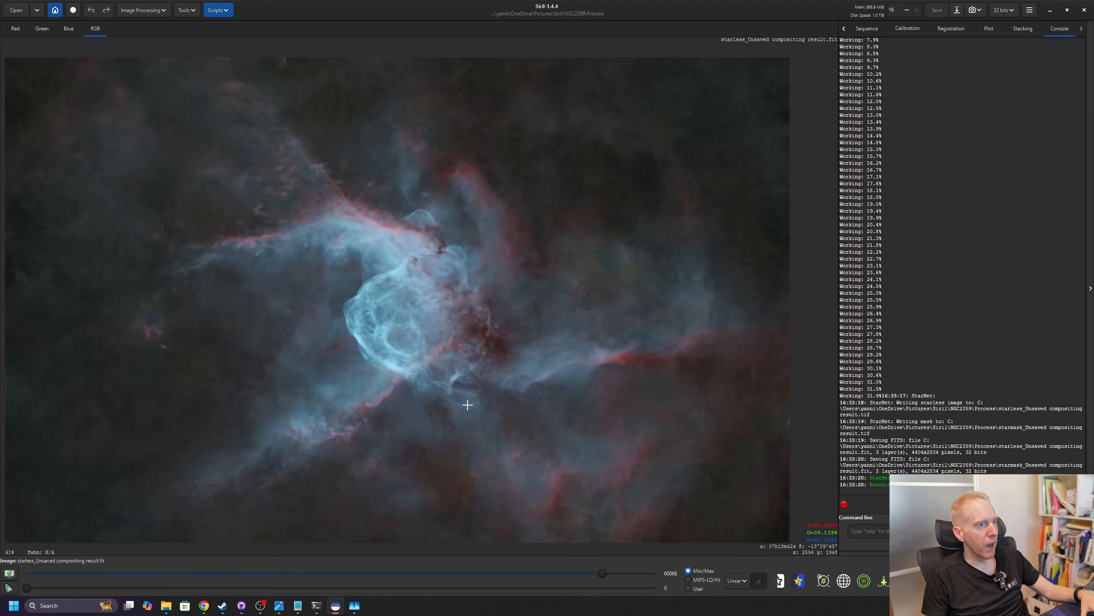
{"action": "left_click_drag", "start_coordinate": [467, 404], "coordinate": [469, 380]}
{"action": "scroll", "coordinate": [460, 373], "scroll_direction": "down", "scroll_amount": 1}
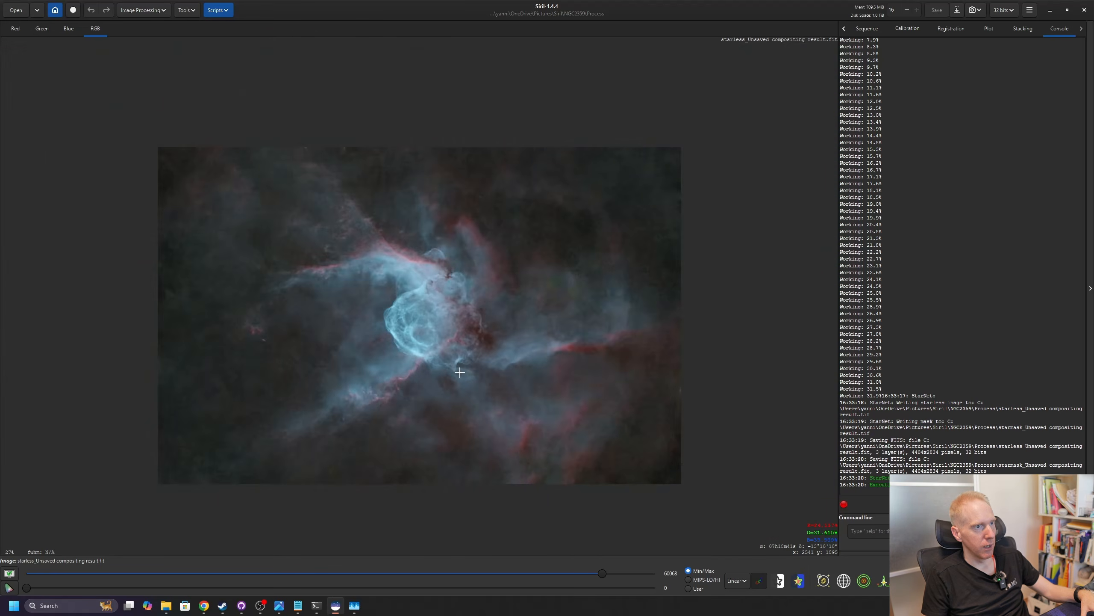
{"action": "scroll", "coordinate": [460, 373], "scroll_direction": "up", "scroll_amount": 1}
{"action": "scroll", "coordinate": [414, 333], "scroll_direction": "down", "scroll_amount": 1}
Launch the Lighthouse.py Python script on the starless image.
{"action": "left_click", "coordinate": [224, 13]}
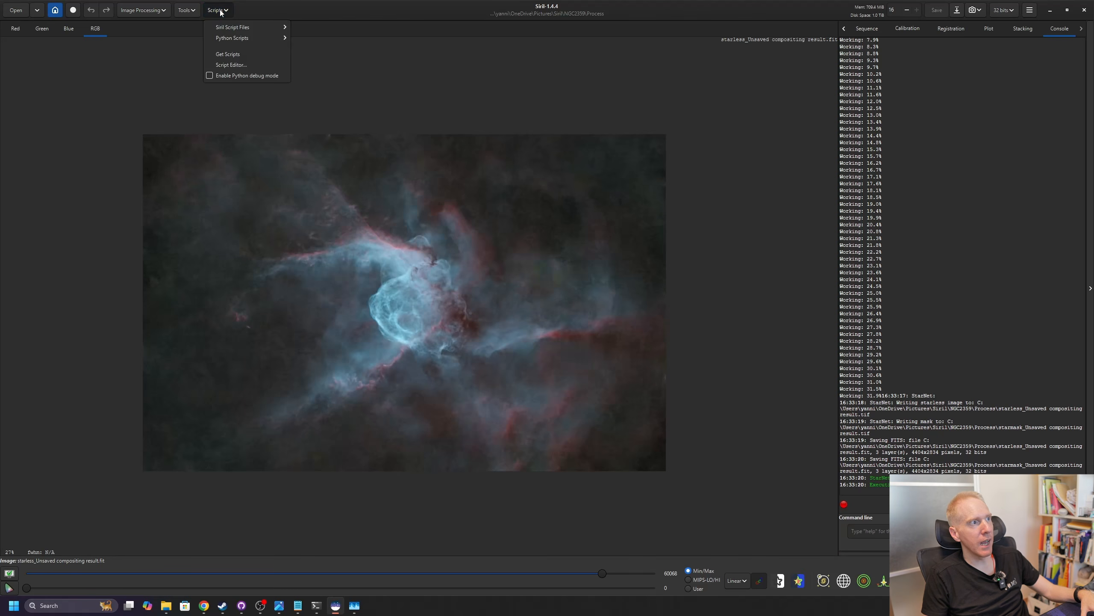
{"action": "mouse_move", "coordinate": [232, 30]}
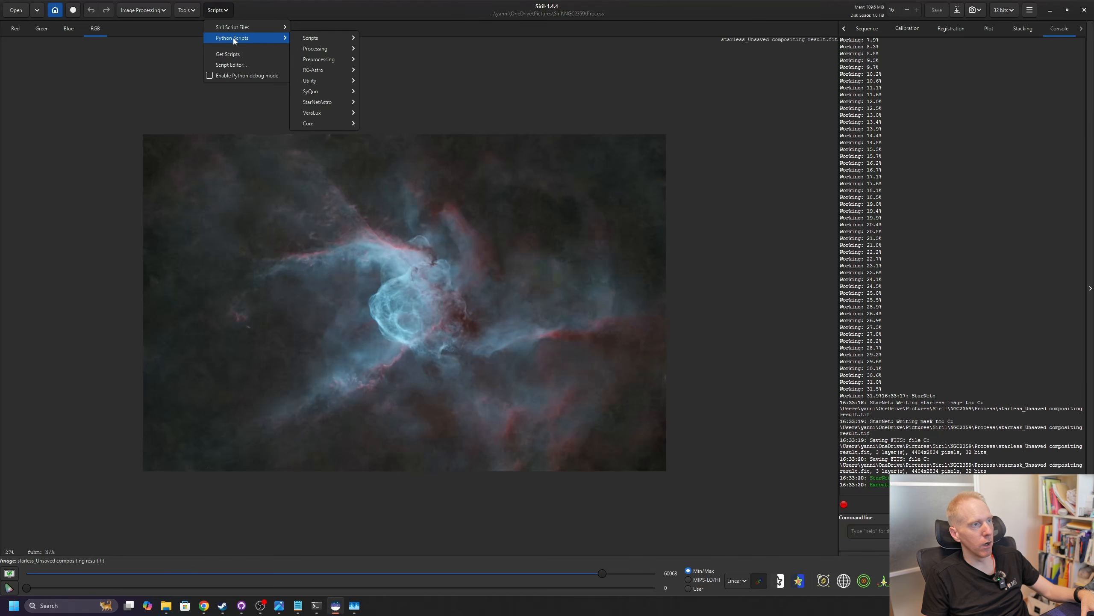
{"action": "mouse_move", "coordinate": [323, 38]}
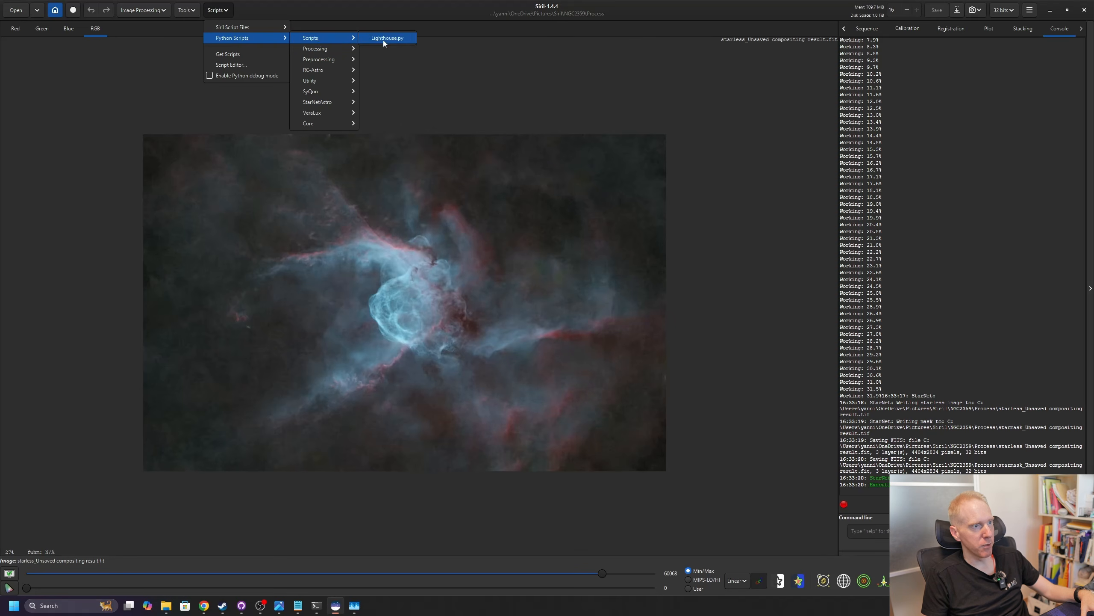
{"action": "left_click", "coordinate": [383, 39]}
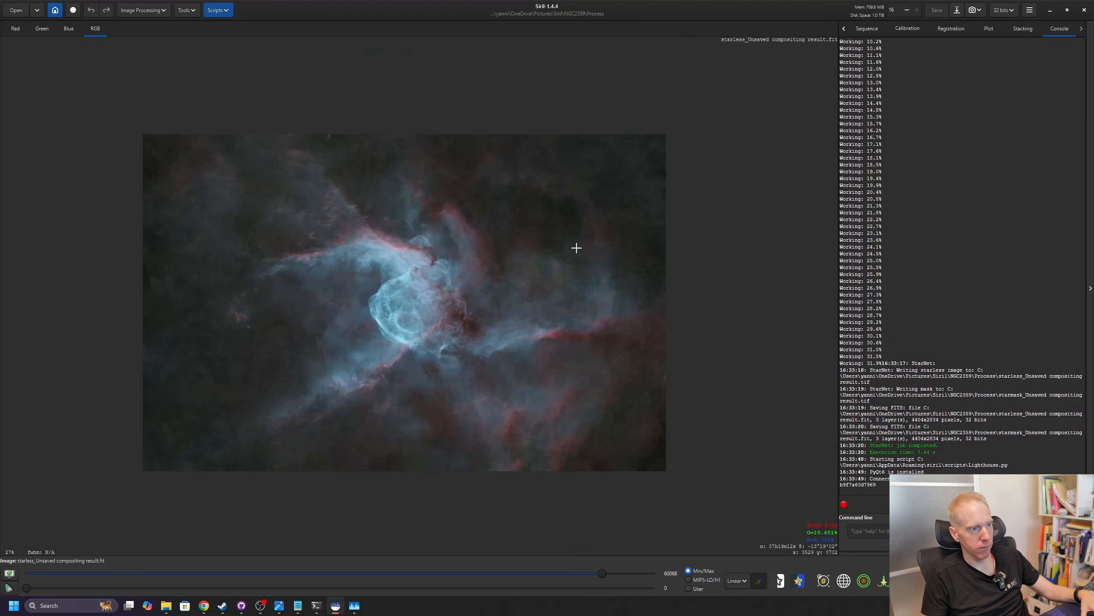
Raise the starless image's contrast to 0.329 and brightness to 0.155 in Lighthouse, with exposure at 0.018.
{"action": "scroll", "coordinate": [676, 363], "scroll_direction": "up", "scroll_amount": 2}
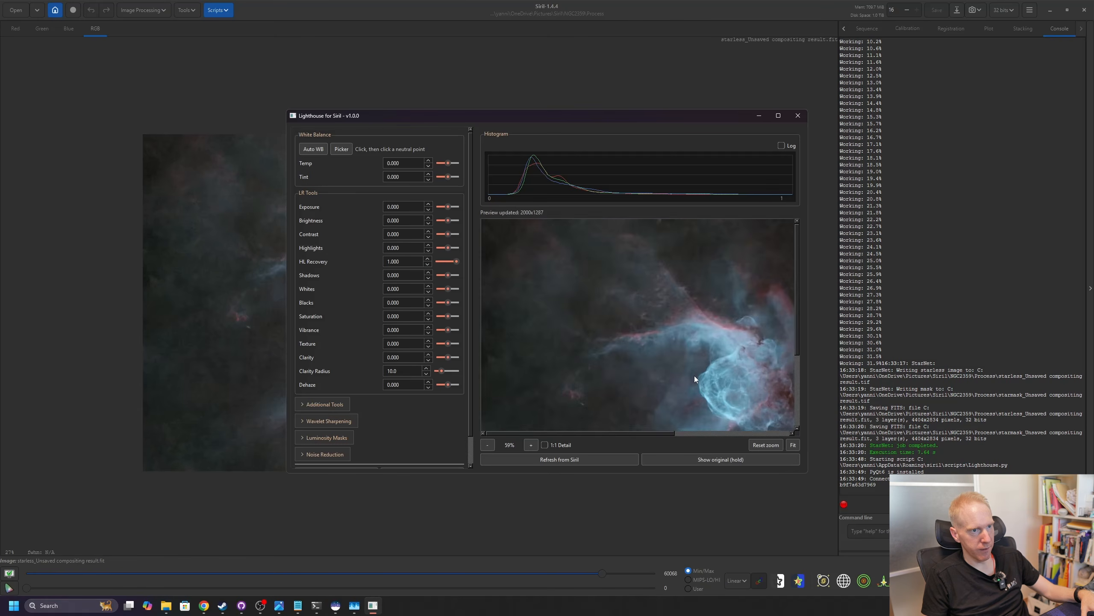
{"action": "left_click_drag", "start_coordinate": [694, 375], "coordinate": [602, 280]}
{"action": "scroll", "coordinate": [682, 312], "scroll_direction": "up", "scroll_amount": 1}
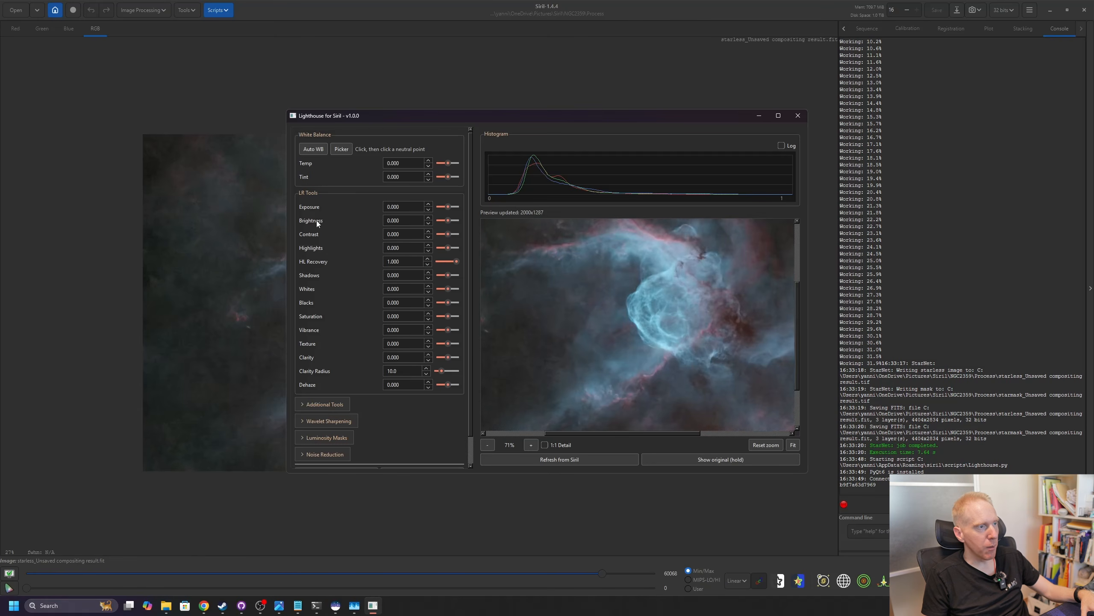
{"action": "left_click_drag", "start_coordinate": [448, 235], "coordinate": [450, 234]}
{"action": "scroll", "coordinate": [568, 291], "scroll_direction": "down", "scroll_amount": 5}
{"action": "scroll", "coordinate": [669, 354], "scroll_direction": "down", "scroll_amount": 1}
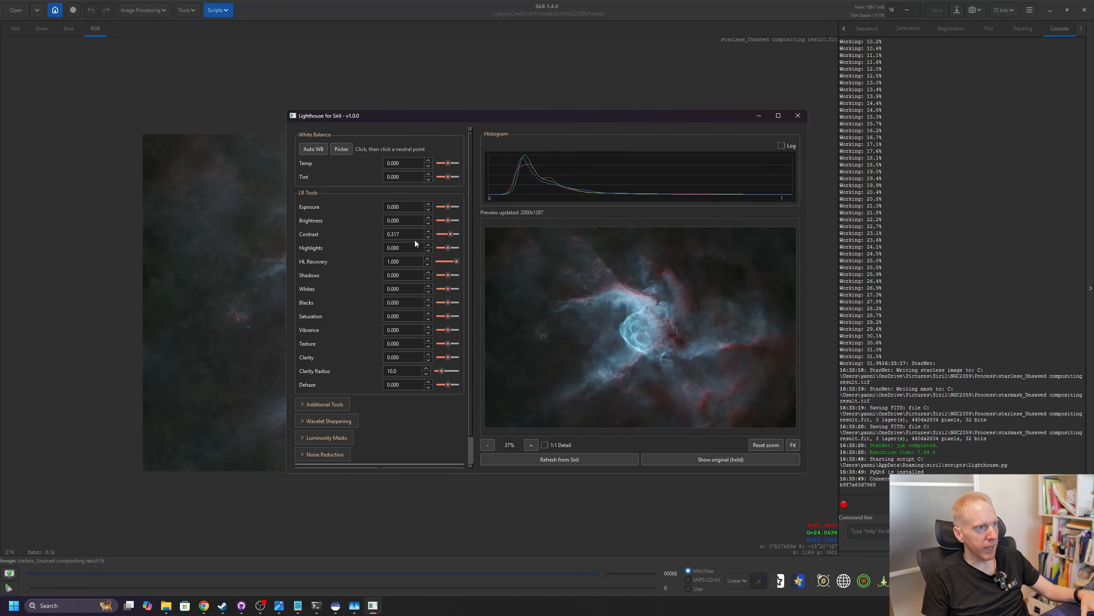
{"action": "left_click_drag", "start_coordinate": [448, 223], "coordinate": [449, 222]}
Raise the clarity of the starless nebula to 0.220.
{"action": "scroll", "coordinate": [448, 207], "scroll_direction": "up", "scroll_amount": 6}
{"action": "scroll", "coordinate": [444, 234], "scroll_direction": "up", "scroll_amount": 4}
{"action": "scroll", "coordinate": [664, 361], "scroll_direction": "up", "scroll_amount": 3}
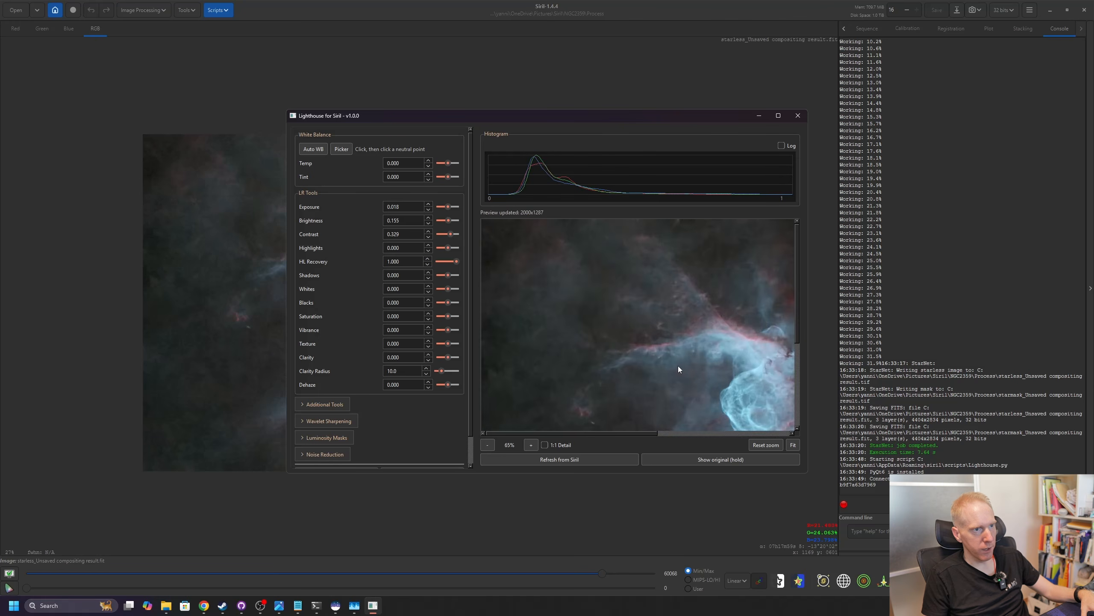
{"action": "scroll", "coordinate": [685, 344], "scroll_direction": "up", "scroll_amount": 1}
{"action": "left_click_drag", "start_coordinate": [697, 362], "coordinate": [543, 336]}
{"action": "left_click_drag", "start_coordinate": [448, 357], "coordinate": [450, 359]}
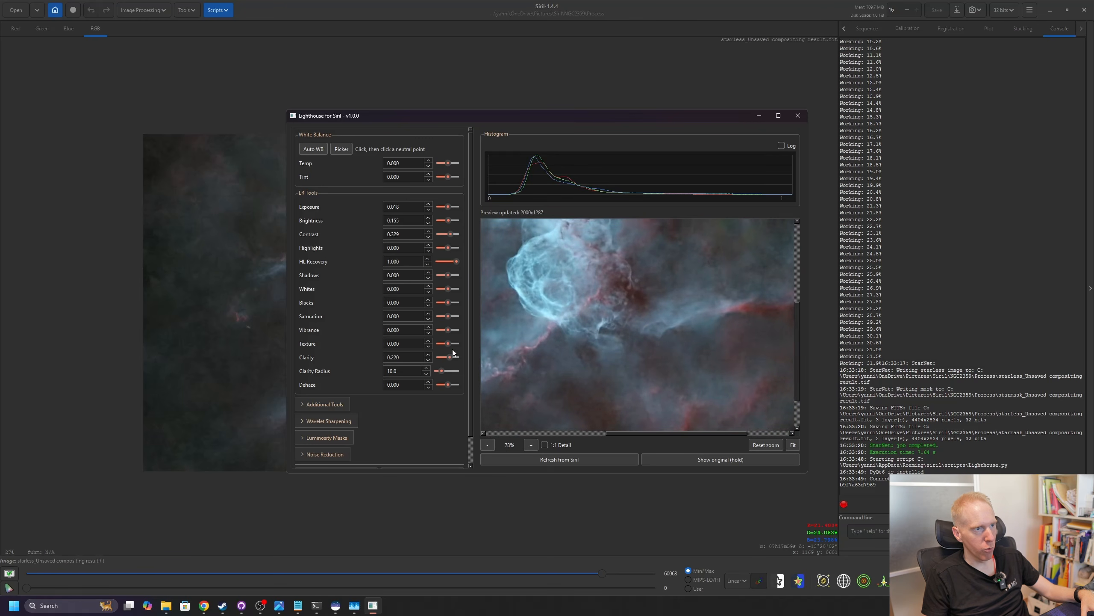
Raise the starless nebula's clarity to 0.366 and inspect its detail in the preview.
{"action": "left_click_drag", "start_coordinate": [578, 293], "coordinate": [696, 357]}
{"action": "scroll", "coordinate": [621, 334], "scroll_direction": "up", "scroll_amount": 2}
{"action": "scroll", "coordinate": [644, 345], "scroll_direction": "down", "scroll_amount": 2}
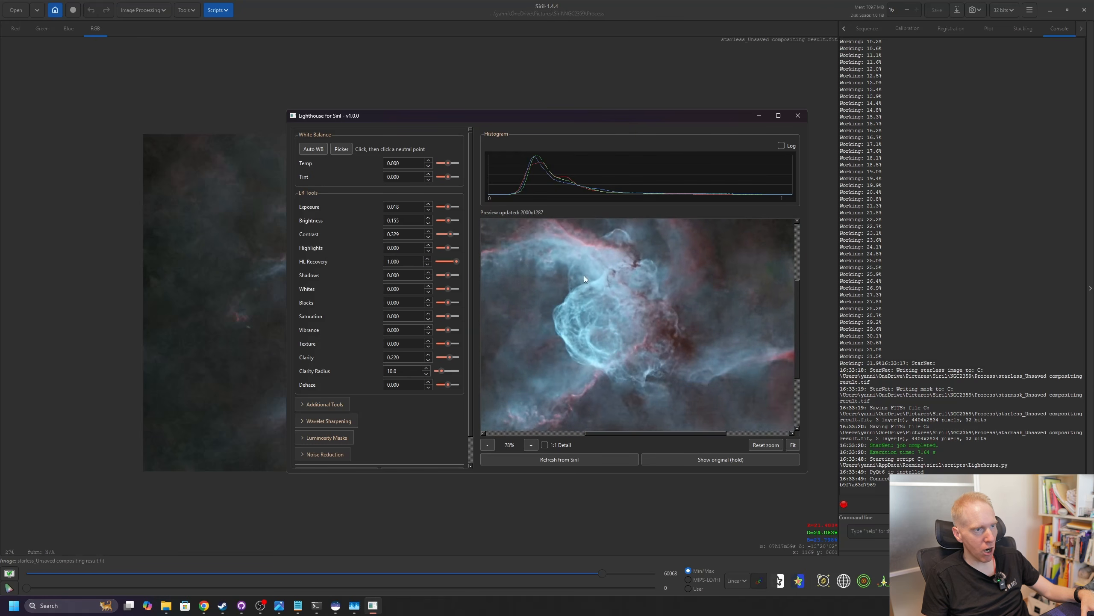
{"action": "left_click_drag", "start_coordinate": [447, 358], "coordinate": [451, 358]}
{"action": "scroll", "coordinate": [663, 343], "scroll_direction": "down", "scroll_amount": 2}
{"action": "scroll", "coordinate": [555, 324], "scroll_direction": "down", "scroll_amount": 2}
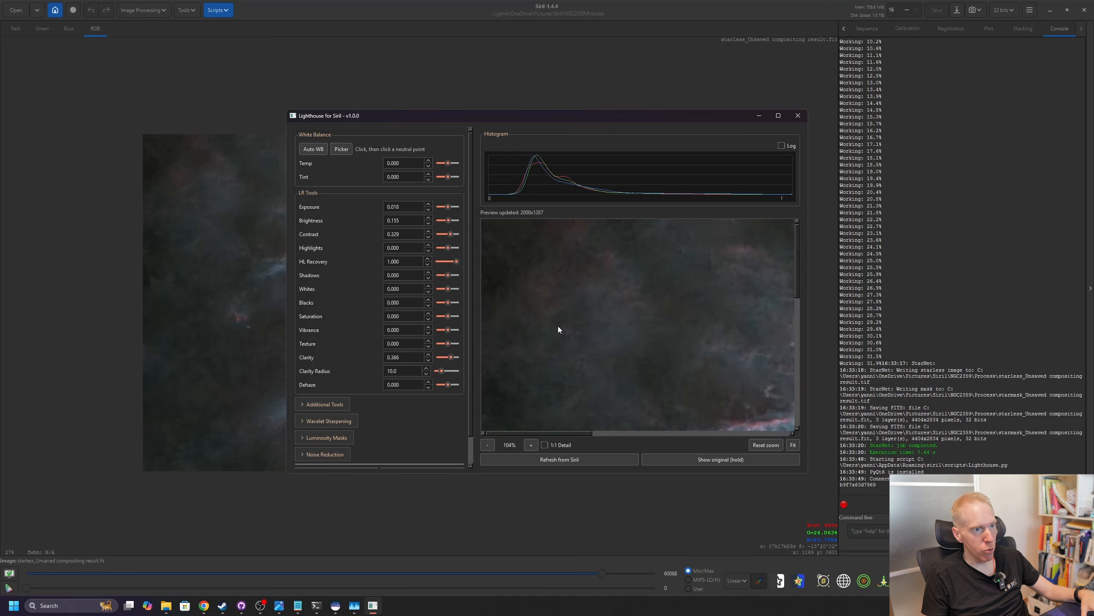
{"action": "scroll", "coordinate": [675, 346], "scroll_direction": "up", "scroll_amount": 2}
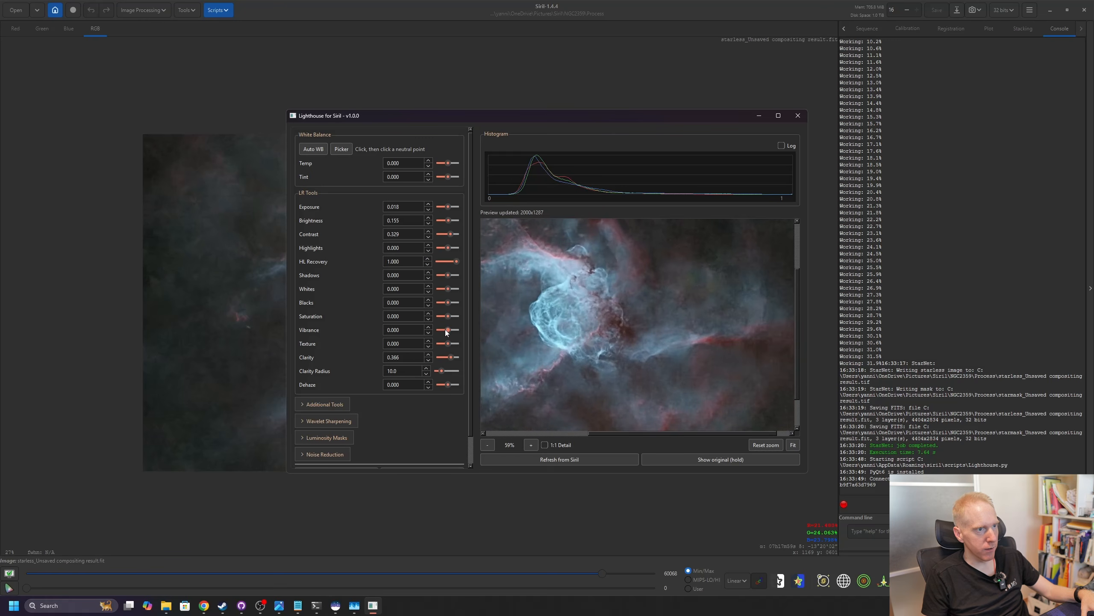
Raise the vibrance of the starless nebula to 0.171.
{"action": "left_click_drag", "start_coordinate": [446, 330], "coordinate": [448, 330]}
{"action": "left_click_drag", "start_coordinate": [449, 330], "coordinate": [450, 330]}
{"action": "scroll", "coordinate": [609, 345], "scroll_direction": "down", "scroll_amount": 3}
{"action": "scroll", "coordinate": [607, 346], "scroll_direction": "up", "scroll_amount": 1}
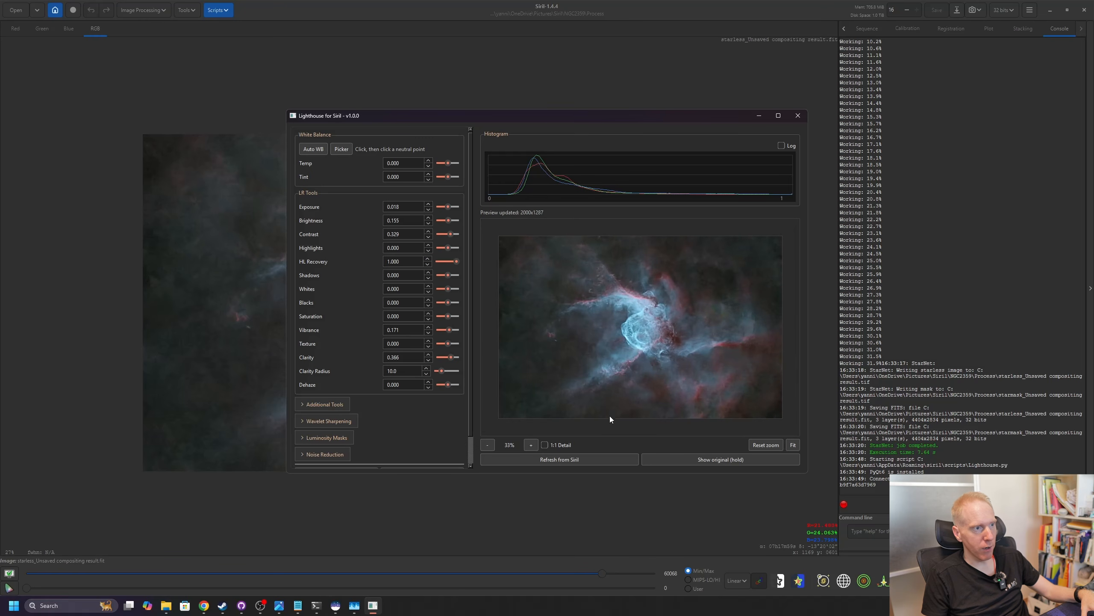
Enable a luminosity mask of type Lights in Target mode for the Lighthouse adjustments.
{"action": "scroll", "coordinate": [472, 337], "scroll_direction": "down", "scroll_amount": 2}
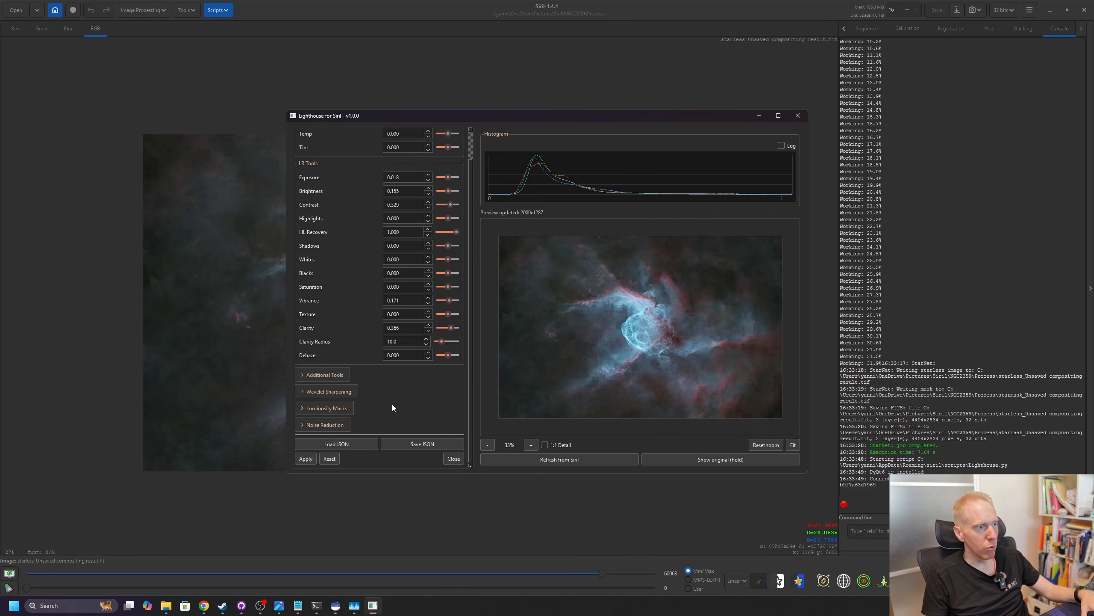
{"action": "left_click", "coordinate": [312, 411]}
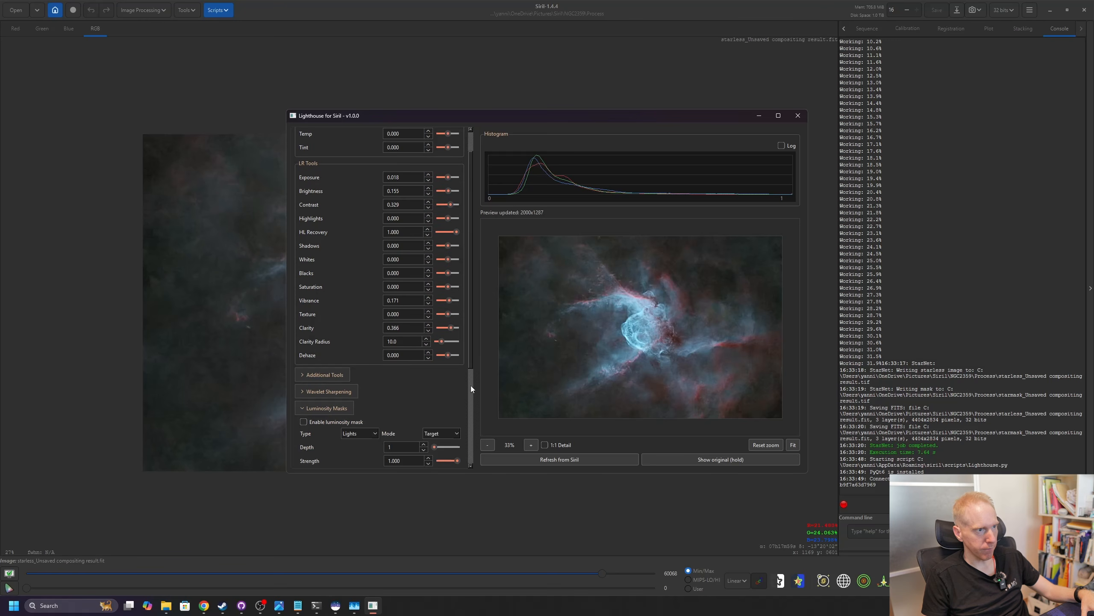
{"action": "scroll", "coordinate": [471, 378], "scroll_direction": "down", "scroll_amount": 5}
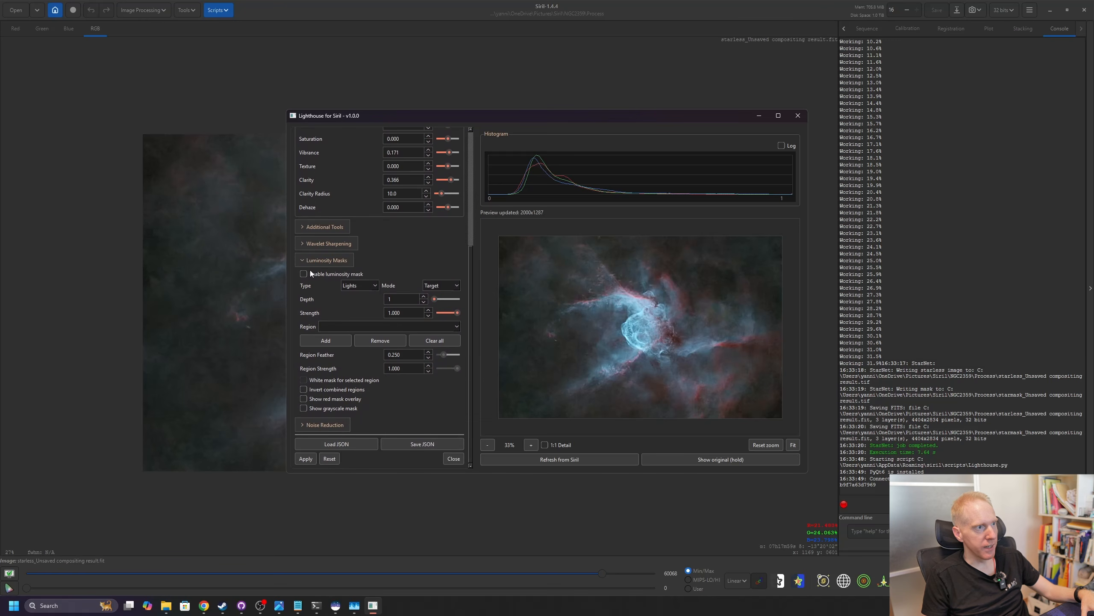
{"action": "left_click", "coordinate": [302, 274]}
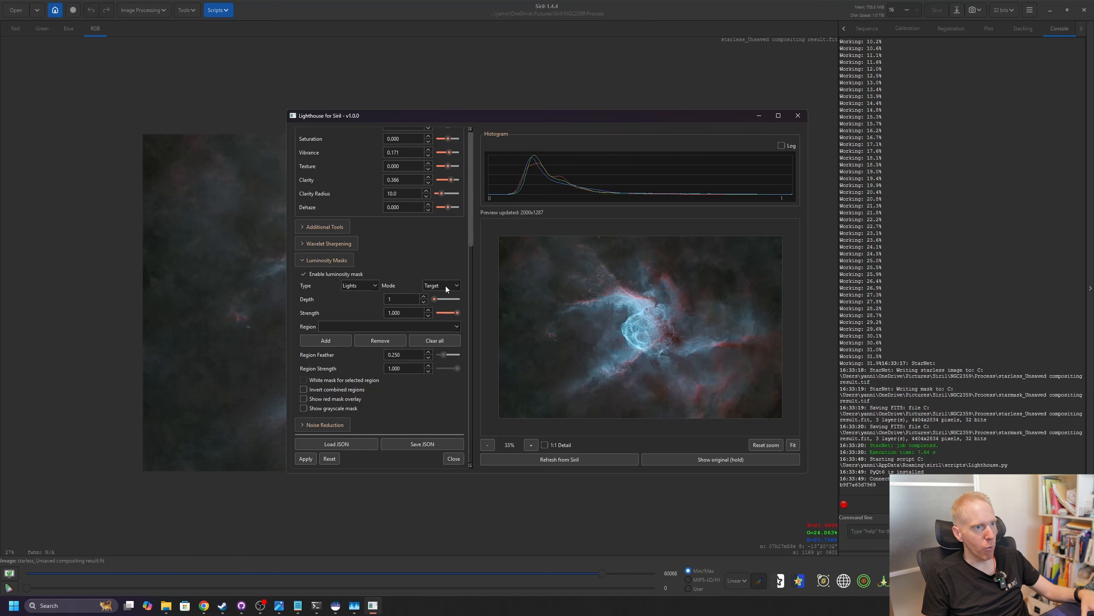
Compare the adjusted nebula core repeatedly with the original image in the Lighthouse preview.
{"action": "scroll", "coordinate": [678, 371], "scroll_direction": "up", "scroll_amount": 5}
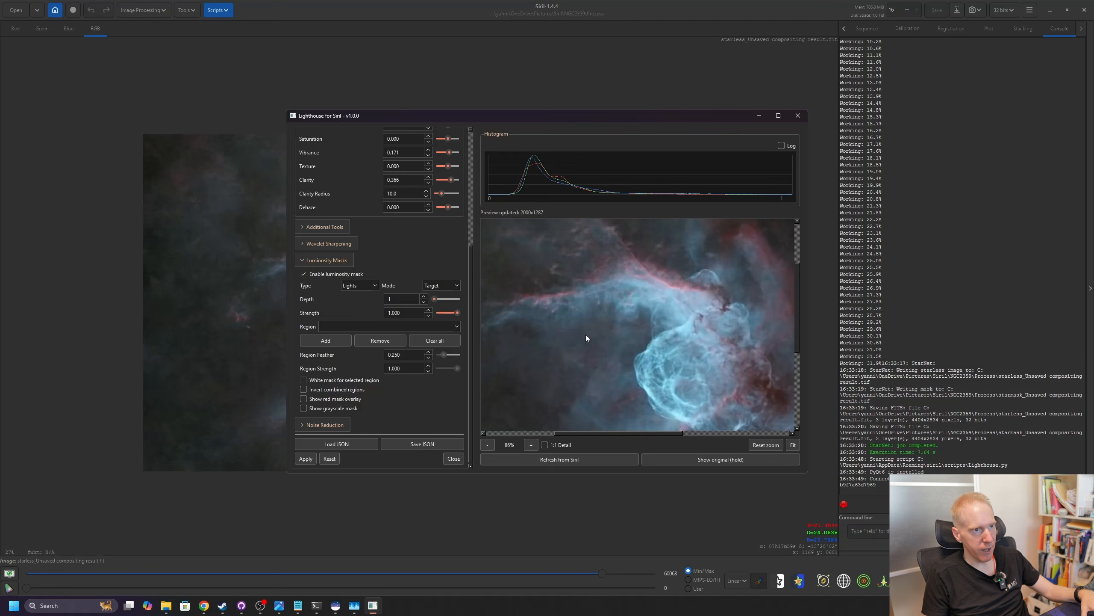
{"action": "left_click_drag", "start_coordinate": [725, 347], "coordinate": [628, 302]}
{"action": "left_click", "coordinate": [732, 461]}
{"action": "left_click", "coordinate": [732, 461]}
{"action": "left_click", "coordinate": [732, 461]}
{"action": "left_click", "coordinate": [732, 461]}
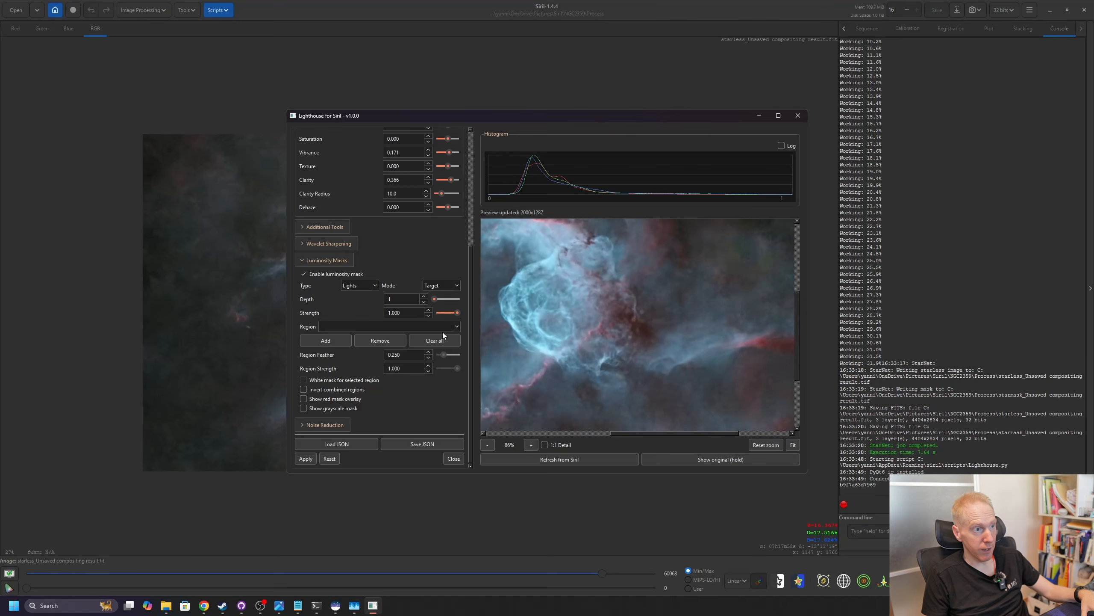
Apply the Lighthouse adjustments to the starless image and compare before and after by undoing and redoing them.
{"action": "left_click", "coordinate": [305, 459]}
{"action": "scroll", "coordinate": [557, 227], "scroll_direction": "up", "scroll_amount": 4}
{"action": "left_click_drag", "start_coordinate": [497, 183], "coordinate": [470, 268]}
{"action": "left_click", "coordinate": [91, 10]}
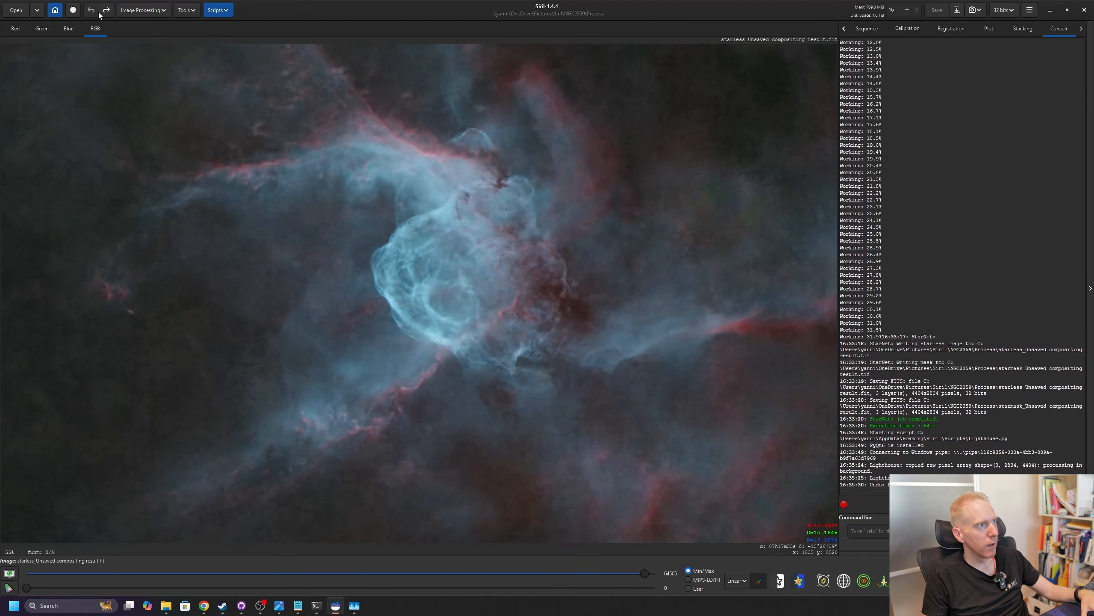
{"action": "left_click", "coordinate": [106, 10]}
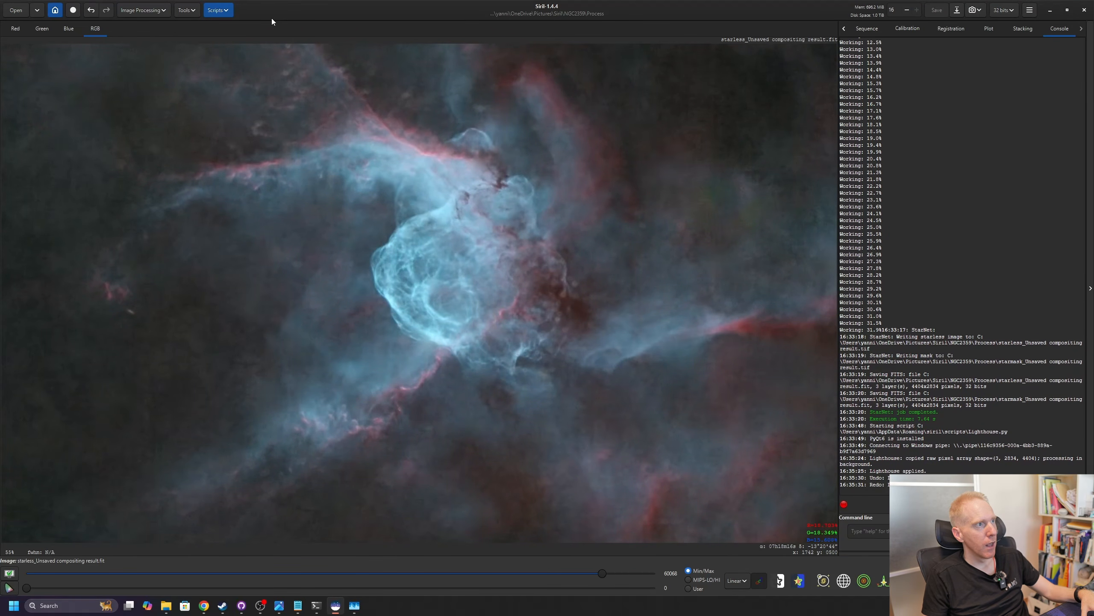
Launch the Lighthouse.py Python script again for a second pass on the starless image.
{"action": "left_click", "coordinate": [220, 10]}
{"action": "mouse_move", "coordinate": [232, 37]}
{"action": "mouse_move", "coordinate": [319, 38]}
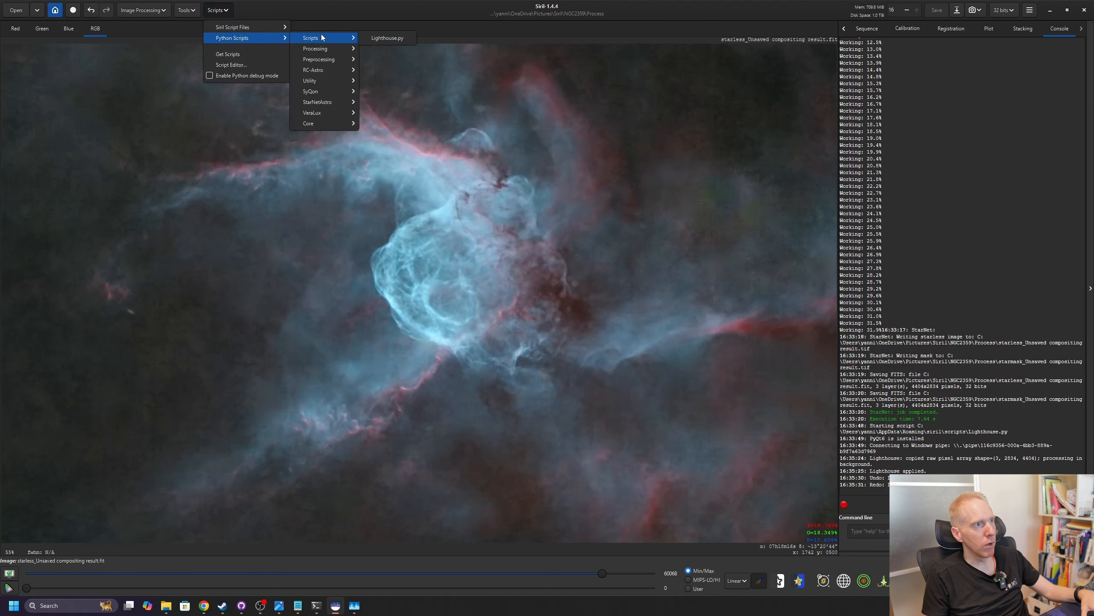
{"action": "left_click", "coordinate": [370, 39]}
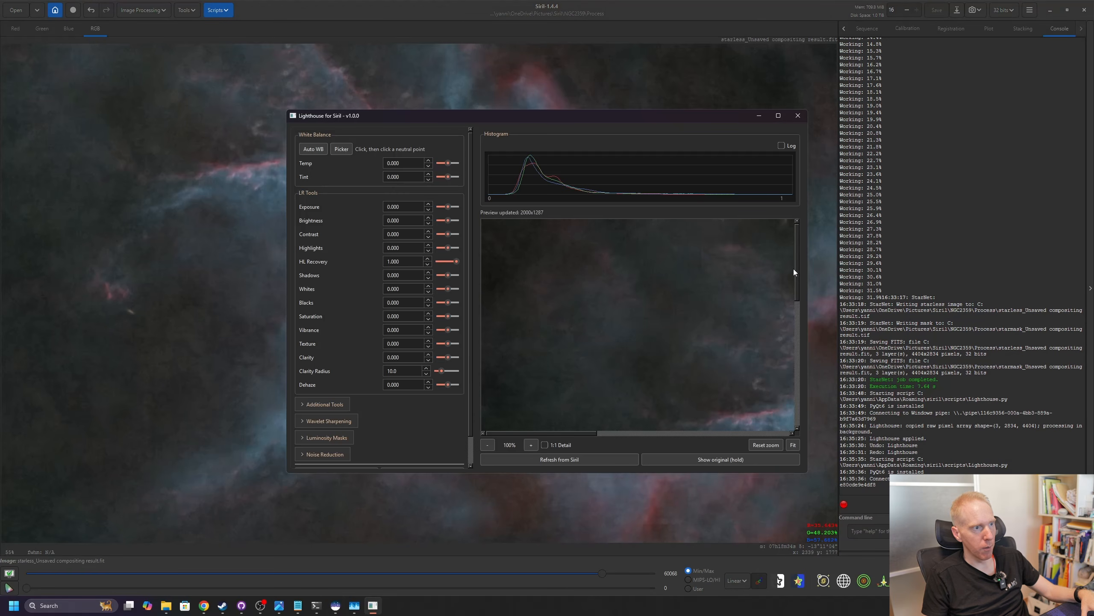
Enable a luminosity mask of type Darks and set its mode to Protect.
{"action": "left_click", "coordinate": [331, 440]}
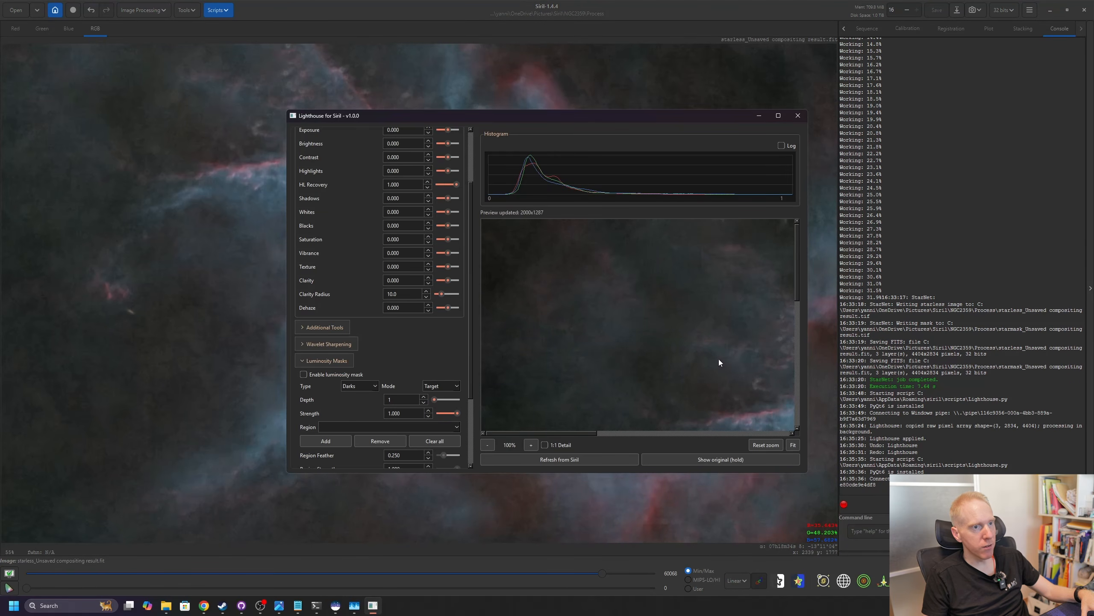
{"action": "left_click_drag", "start_coordinate": [580, 431], "coordinate": [664, 427]}
{"action": "left_click_drag", "start_coordinate": [798, 275], "coordinate": [790, 348]}
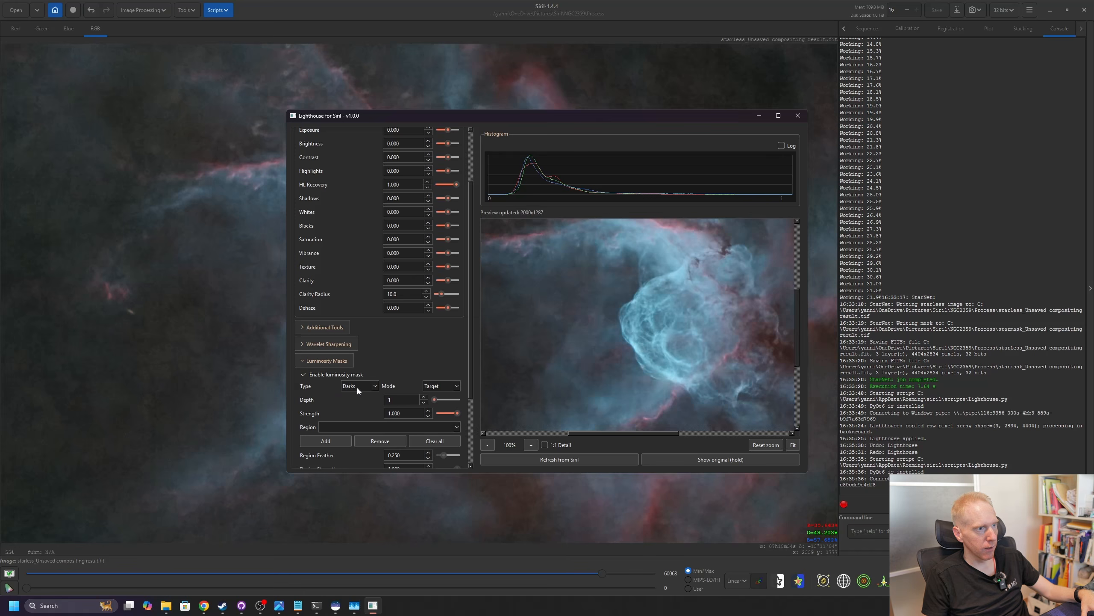
{"action": "left_click", "coordinate": [436, 411]}
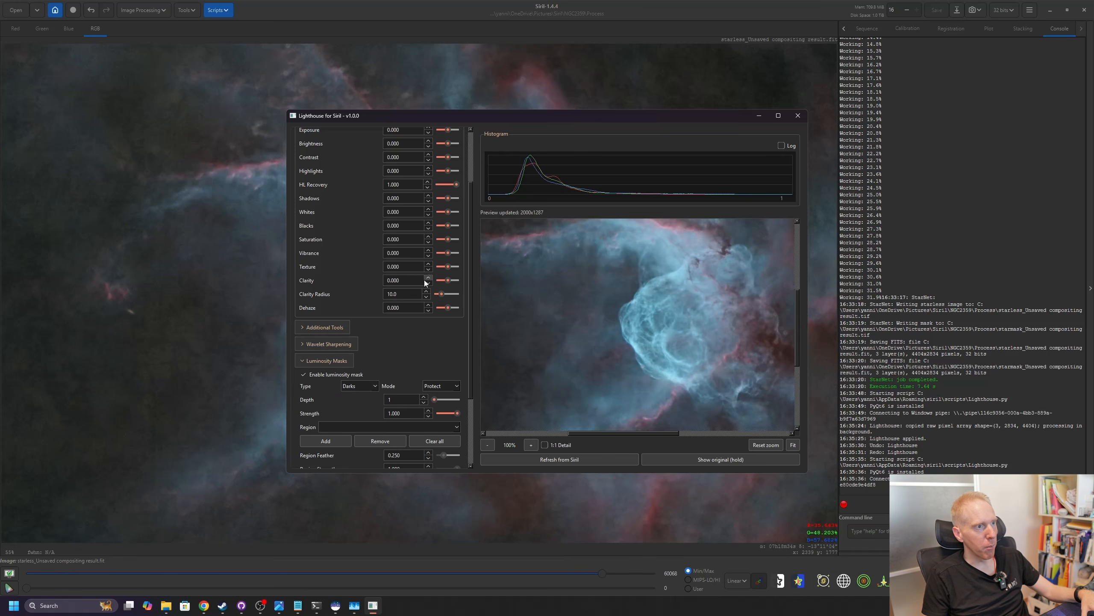
Set clarity to 0.171, vibrance to 0.122 and contrast to 0.317 for the masked starless nebula.
{"action": "left_click_drag", "start_coordinate": [446, 280], "coordinate": [449, 280]}
{"action": "left_click_drag", "start_coordinate": [449, 254], "coordinate": [448, 255]}
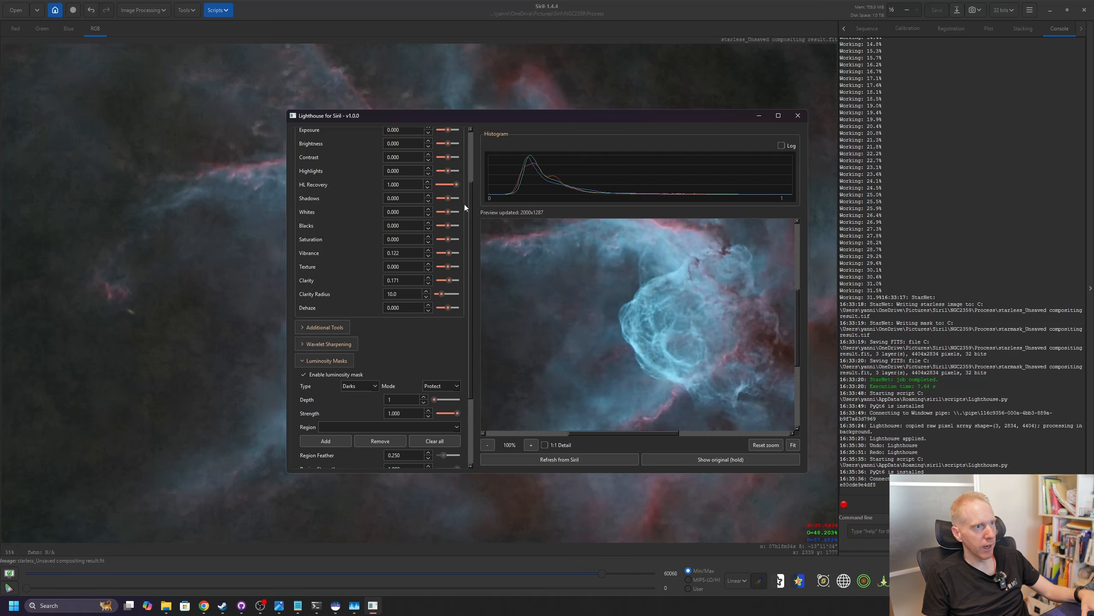
{"action": "scroll", "coordinate": [665, 336], "scroll_direction": "down", "scroll_amount": 2}
{"action": "scroll", "coordinate": [322, 173], "scroll_direction": "up", "scroll_amount": 3}
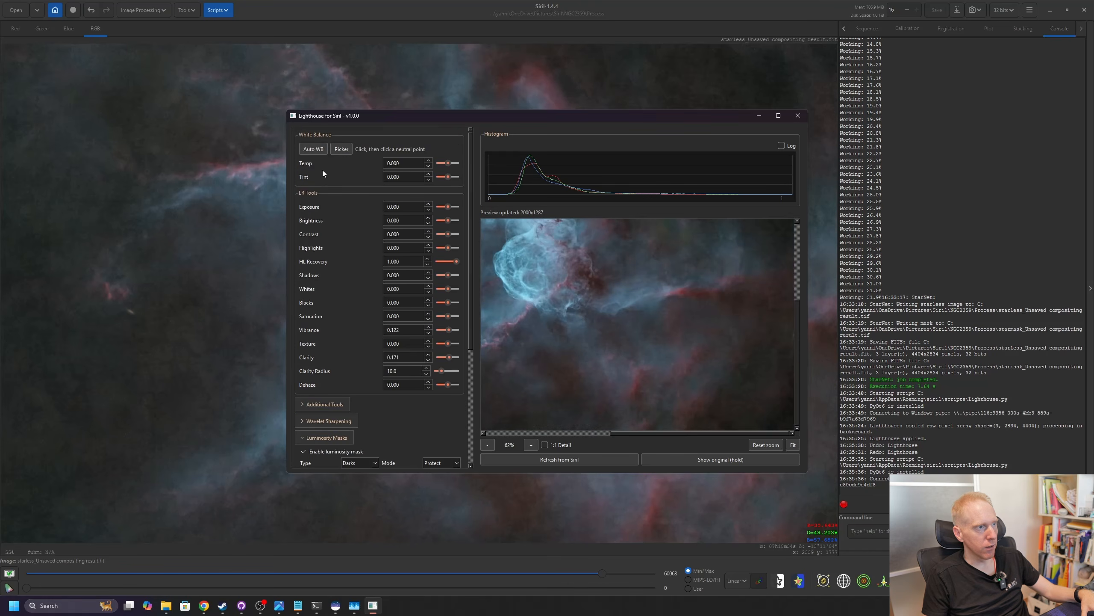
{"action": "left_click", "coordinate": [452, 235]}
{"action": "scroll", "coordinate": [674, 328], "scroll_direction": "down", "scroll_amount": 2}
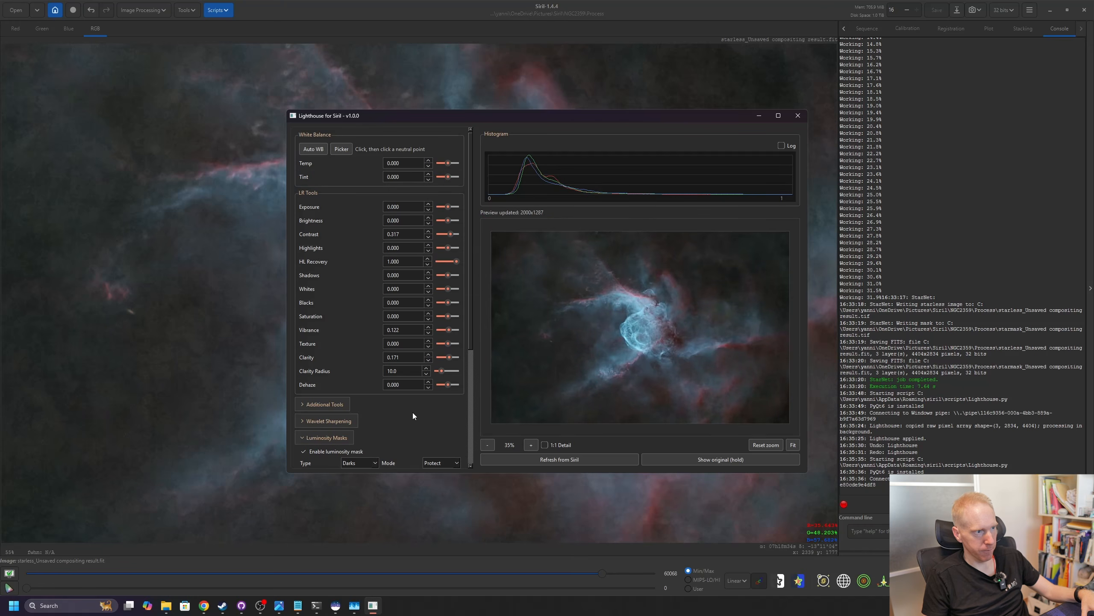
Apply the second Lighthouse pass and check its effect on the whole nebula by undoing and redoing it.
{"action": "scroll", "coordinate": [403, 421], "scroll_direction": "down", "scroll_amount": 4}
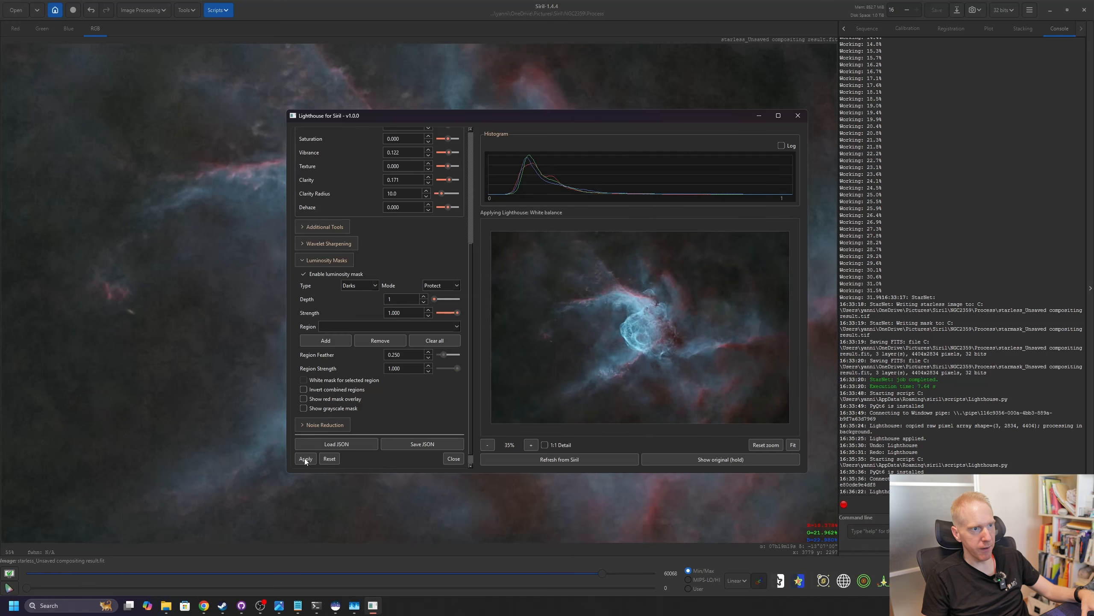
{"action": "left_click", "coordinate": [305, 459]}
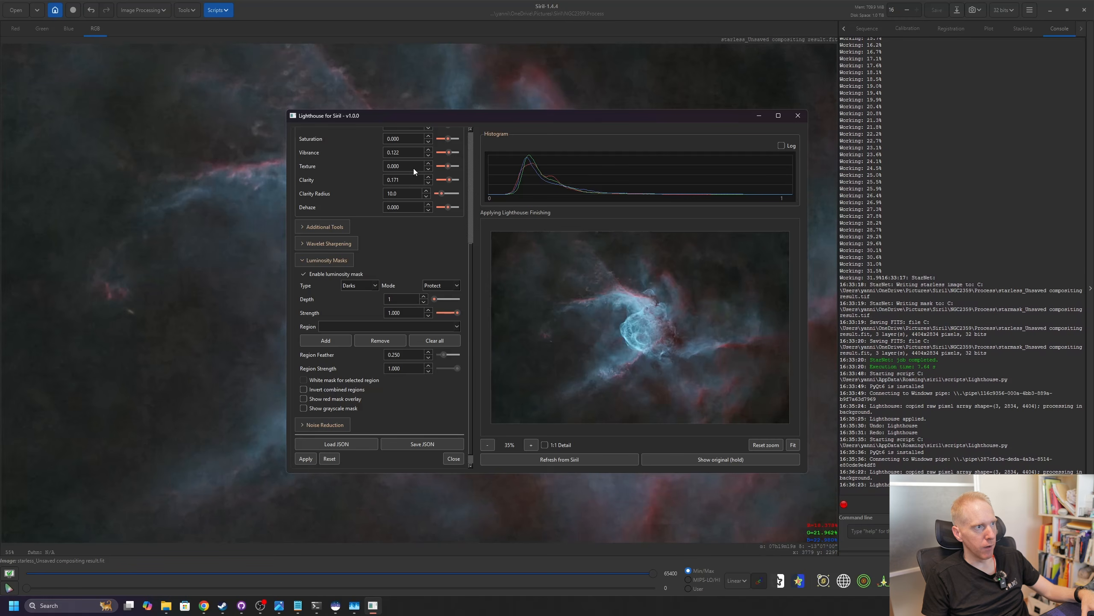
{"action": "left_click_drag", "start_coordinate": [396, 115], "coordinate": [671, 65]}
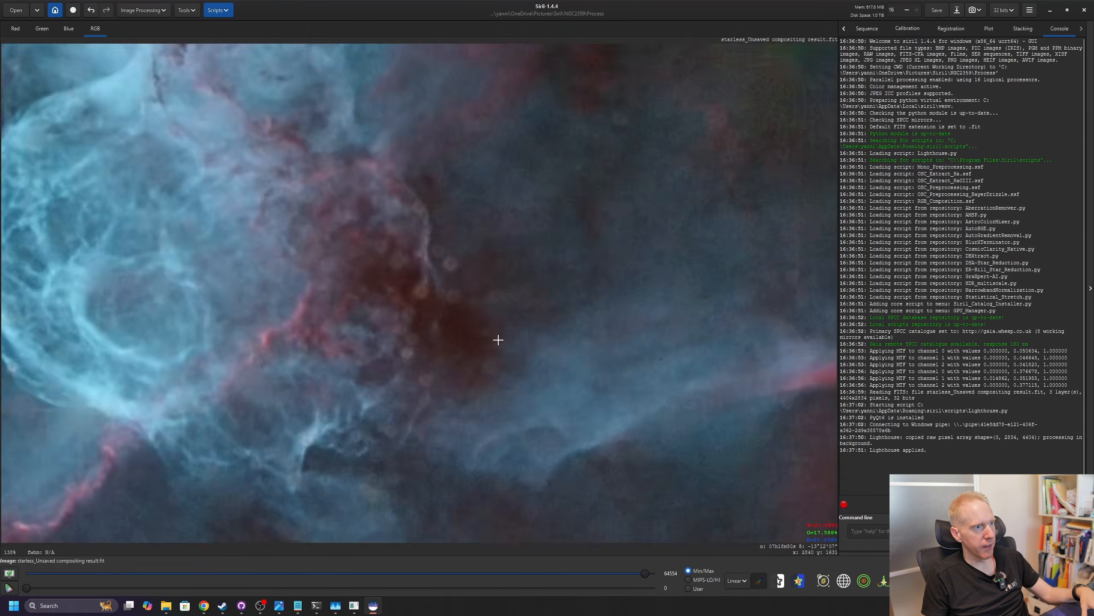
{"action": "scroll", "coordinate": [464, 345], "scroll_direction": "up", "scroll_amount": 1}
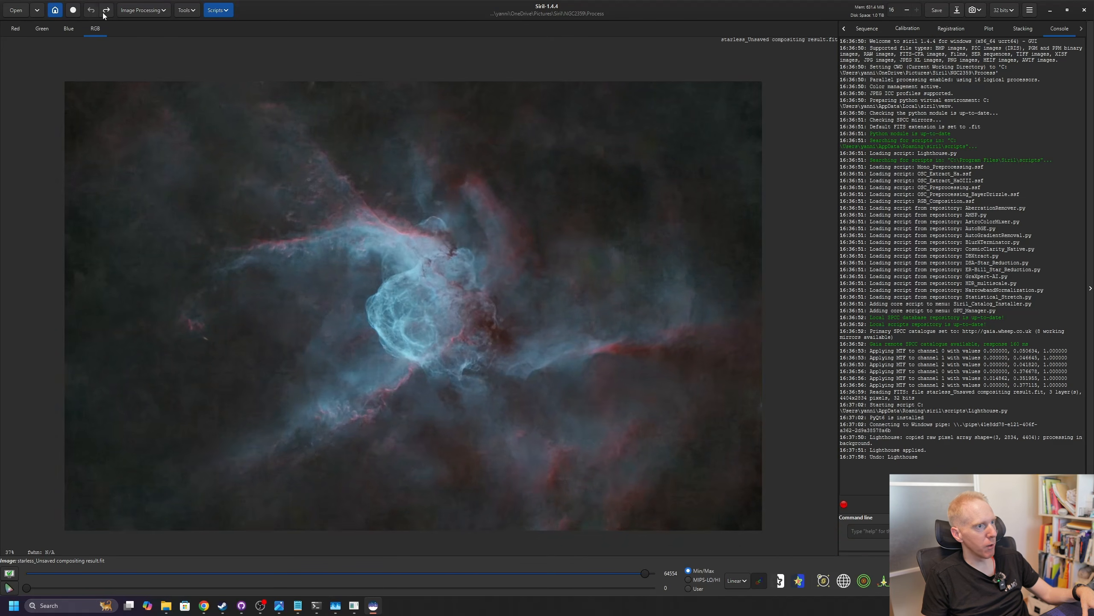
{"action": "left_click", "coordinate": [106, 10]}
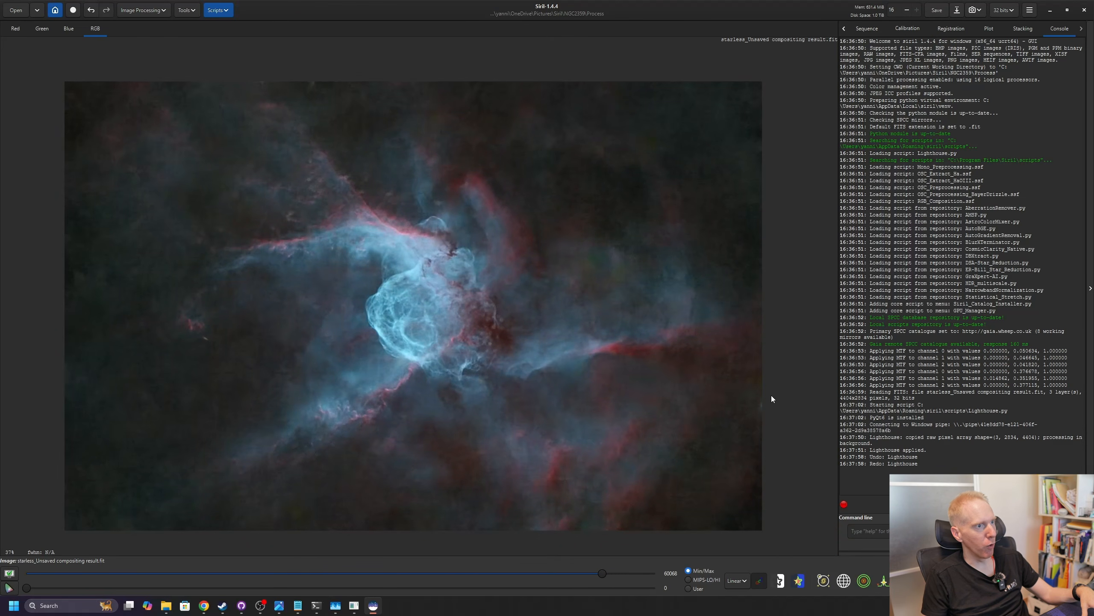
Start a Curves Transformation and add curve points at about (0.69, 0.76), (0.09, 0.06) and (0.31, 0.41).
{"action": "left_click", "coordinate": [155, 10]}
{"action": "left_click", "coordinate": [125, 29]}
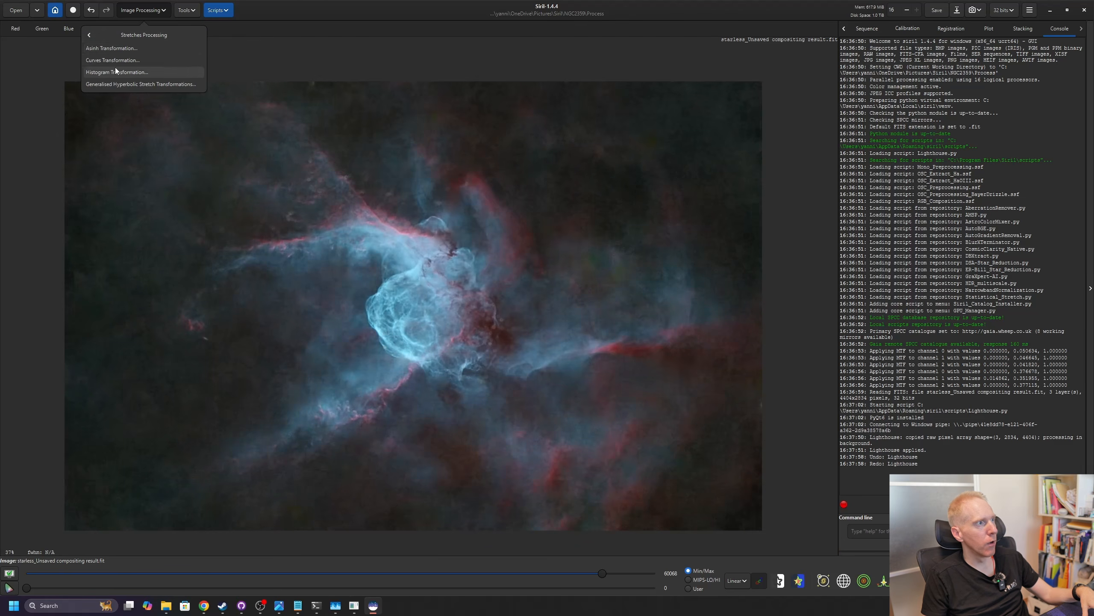
{"action": "left_click", "coordinate": [101, 61]}
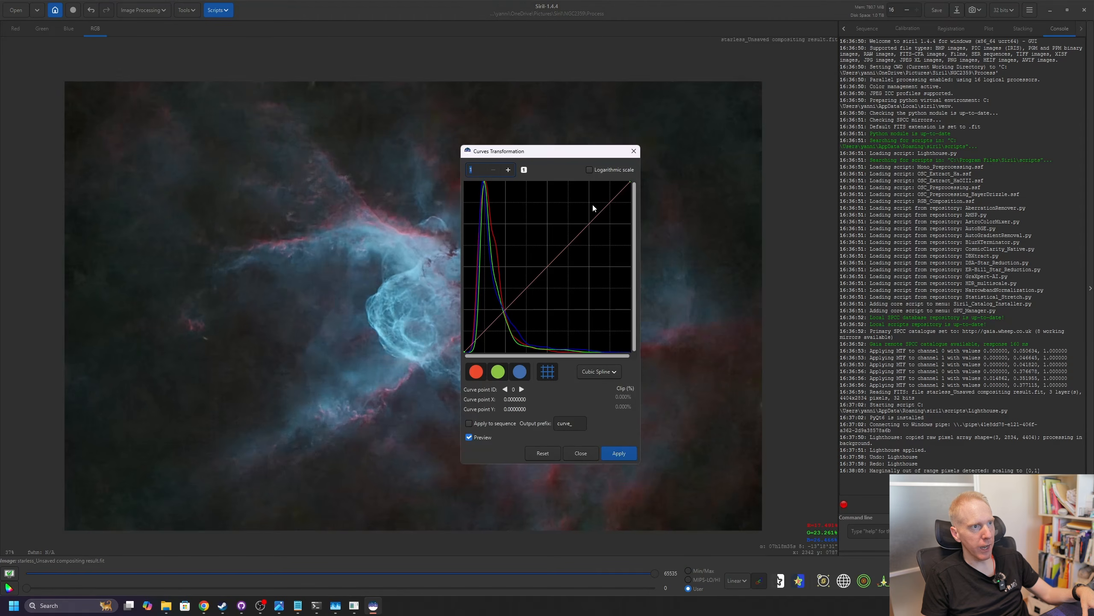
{"action": "left_click_drag", "start_coordinate": [542, 158], "coordinate": [791, 161]}
{"action": "left_click_drag", "start_coordinate": [836, 232], "coordinate": [828, 224]}
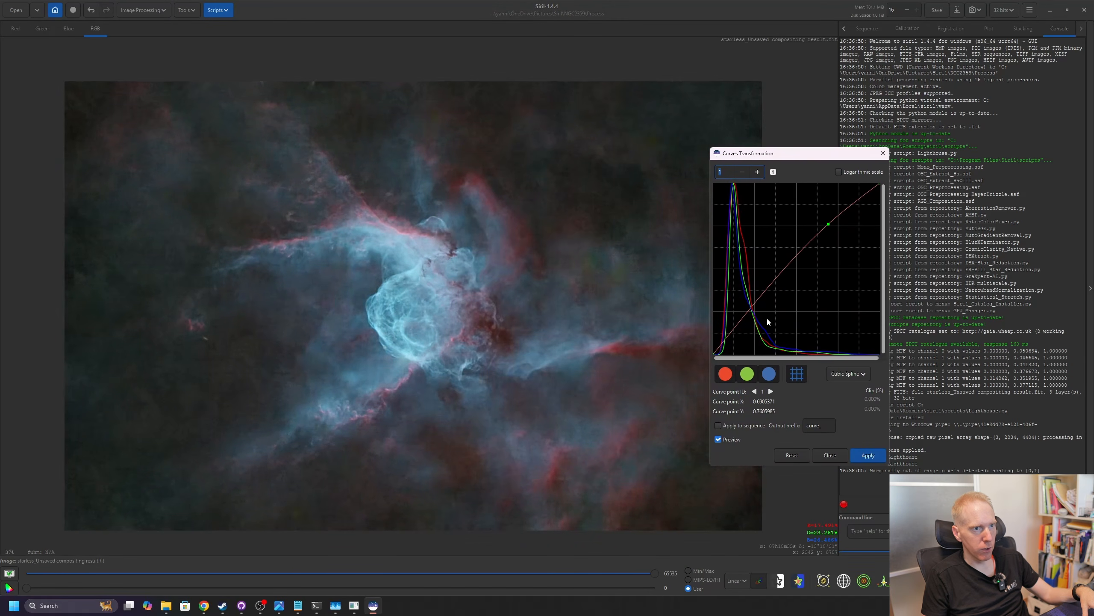
{"action": "left_click_drag", "start_coordinate": [729, 336], "coordinate": [729, 344]}
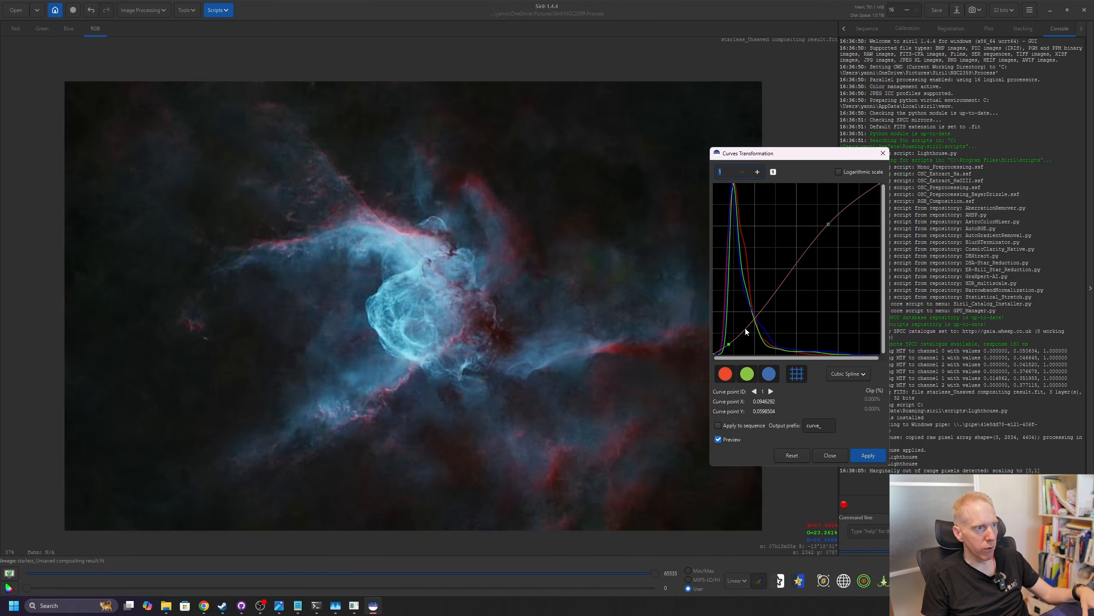
{"action": "left_click_drag", "start_coordinate": [763, 298], "coordinate": [766, 288]}
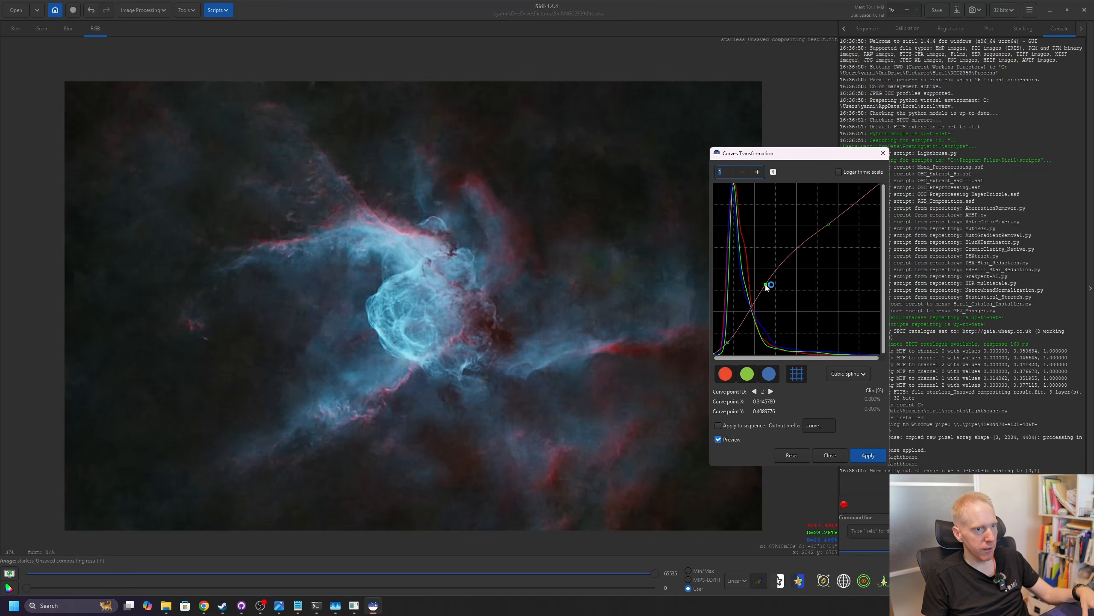
Compare the image with and without the curve, move the middle point to about (0.34, 0.38), and apply the curve.
{"action": "left_click", "coordinate": [718, 439]}
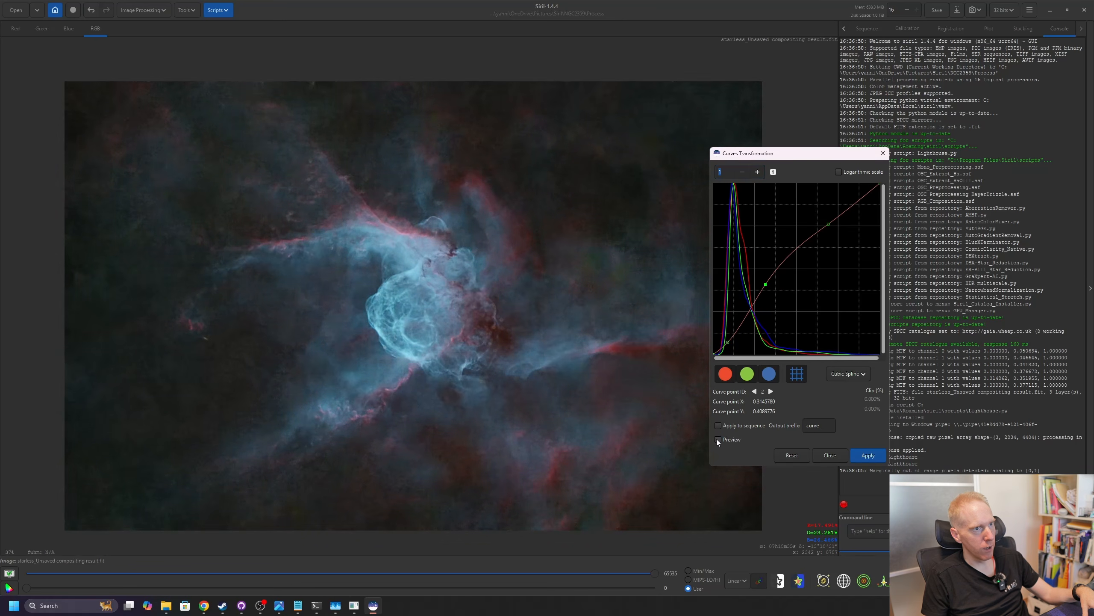
{"action": "left_click", "coordinate": [717, 439]}
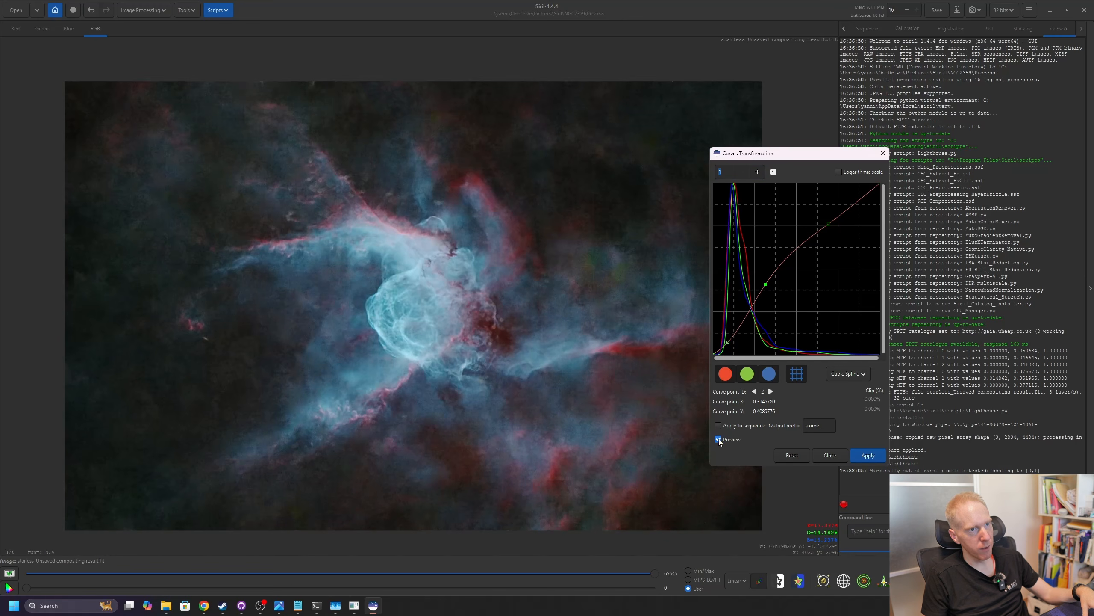
{"action": "left_click", "coordinate": [718, 439]}
{"action": "left_click", "coordinate": [718, 439]}
{"action": "left_click_drag", "start_coordinate": [765, 286], "coordinate": [770, 291]}
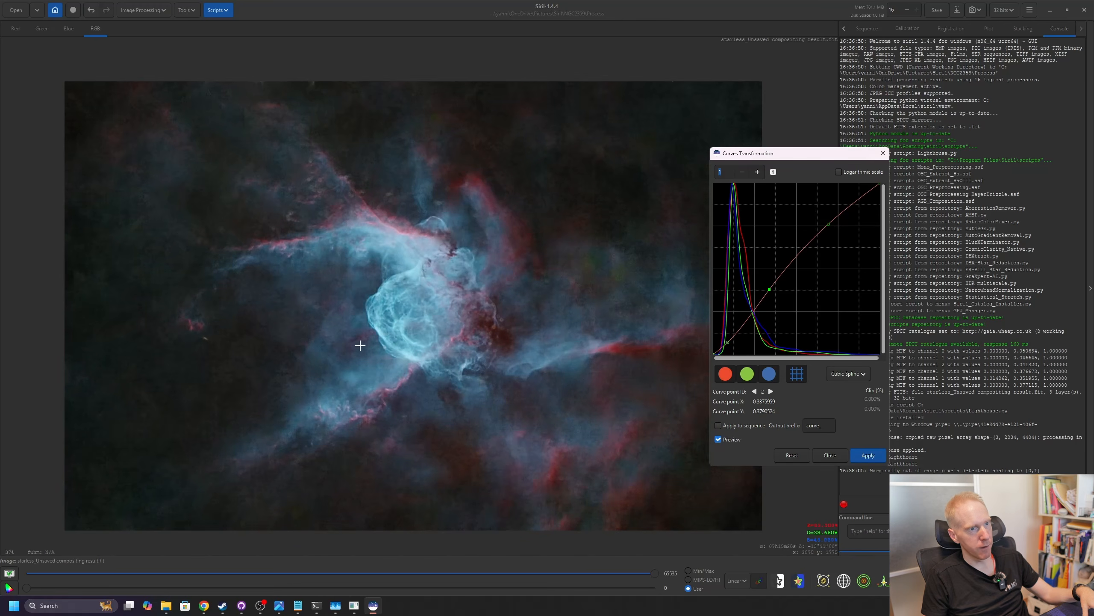
{"action": "left_click", "coordinate": [868, 455]}
{"action": "left_click", "coordinate": [815, 457]}
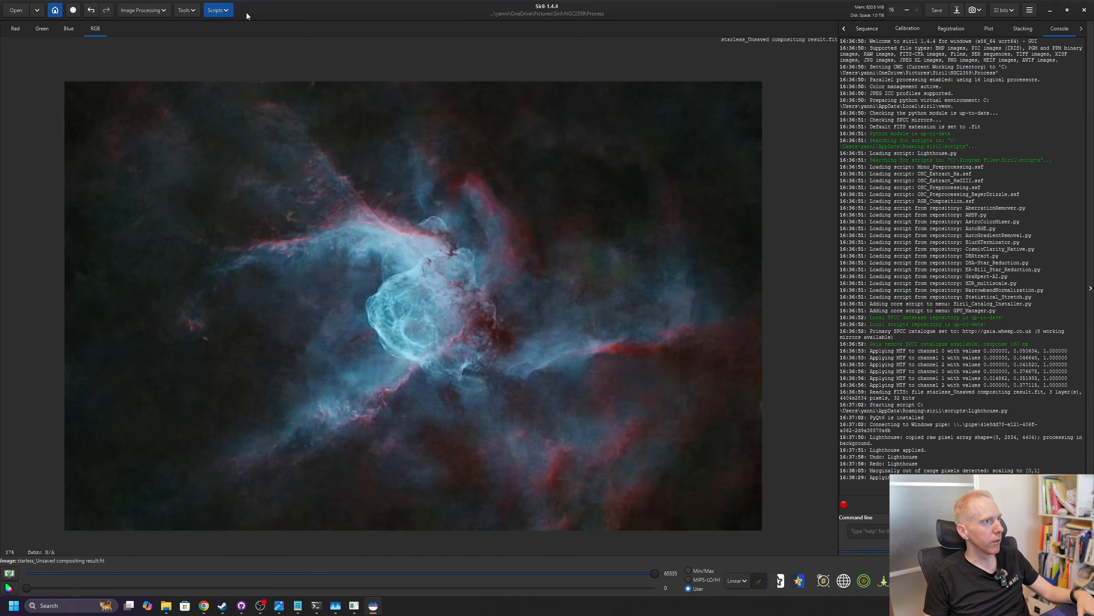
{"action": "left_click", "coordinate": [166, 11]}
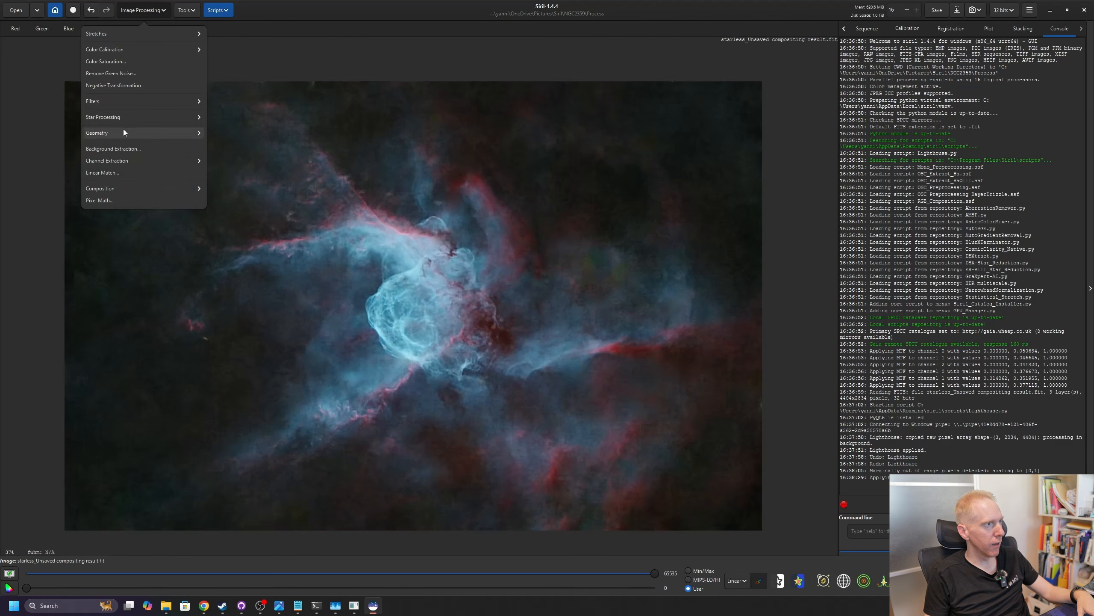
{"action": "left_click", "coordinate": [113, 118]}
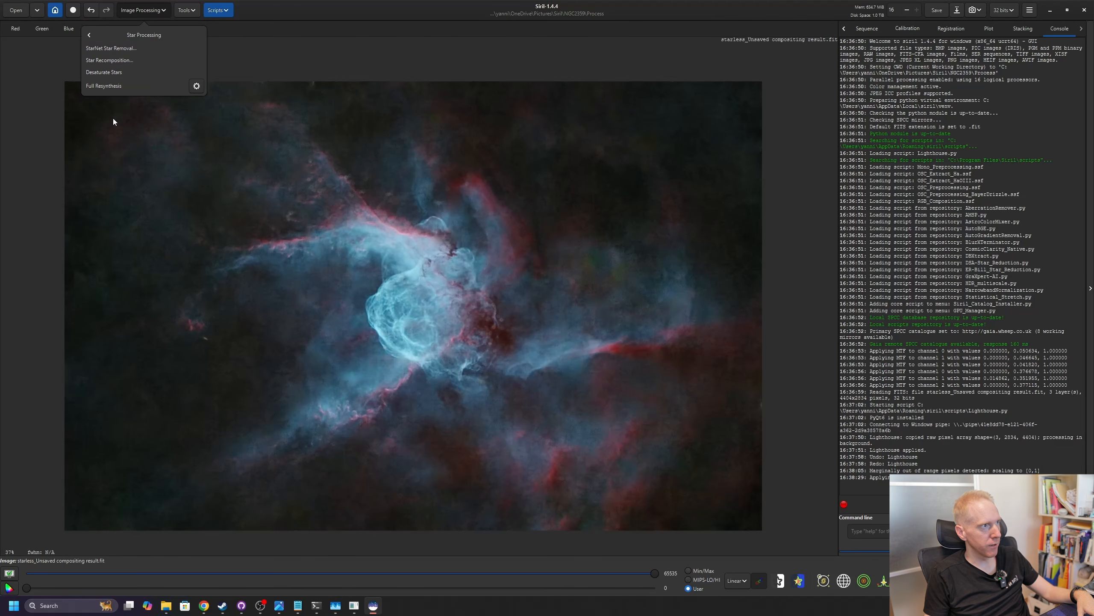
{"action": "left_click", "coordinate": [553, 45]}
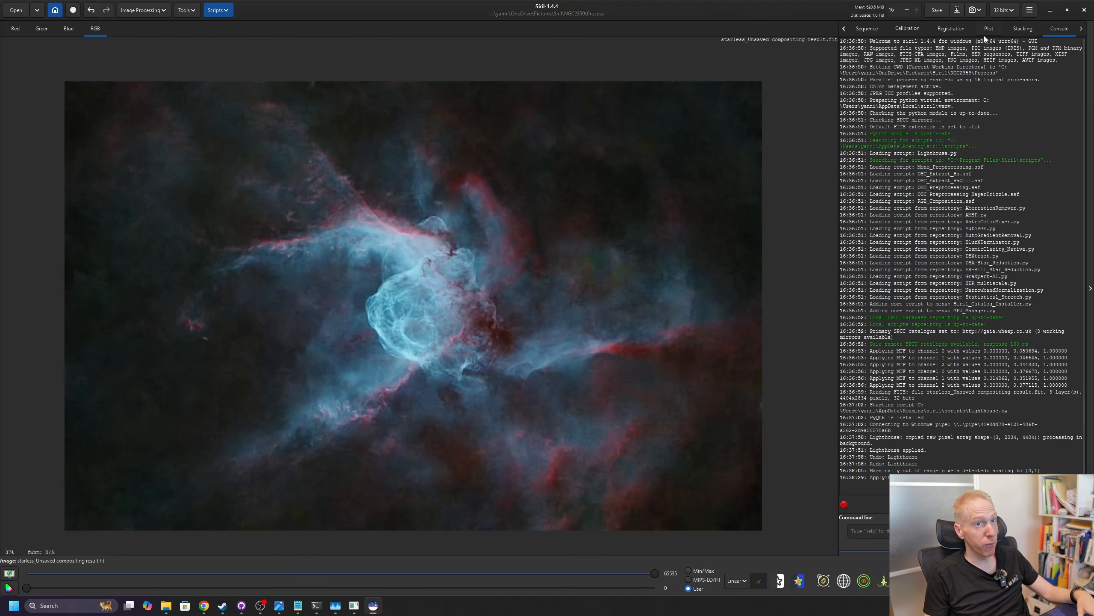
Save the enhanced starless nebula as "Starless Processed.fit" in 32-bit floating point format.
{"action": "left_click", "coordinate": [957, 10]}
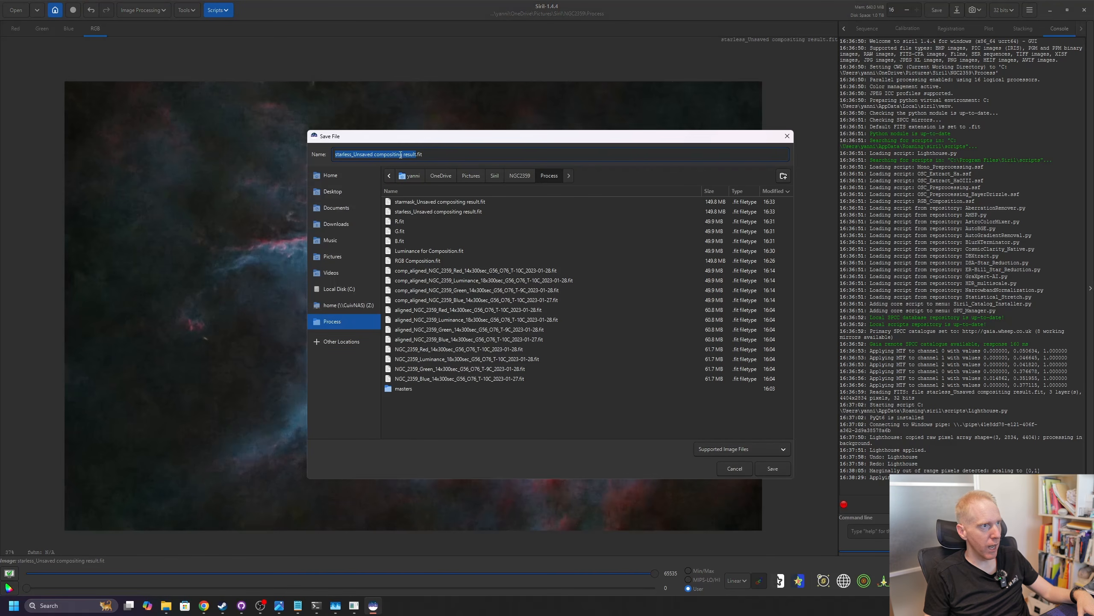
{"action": "type", "text": "Starless Process"}
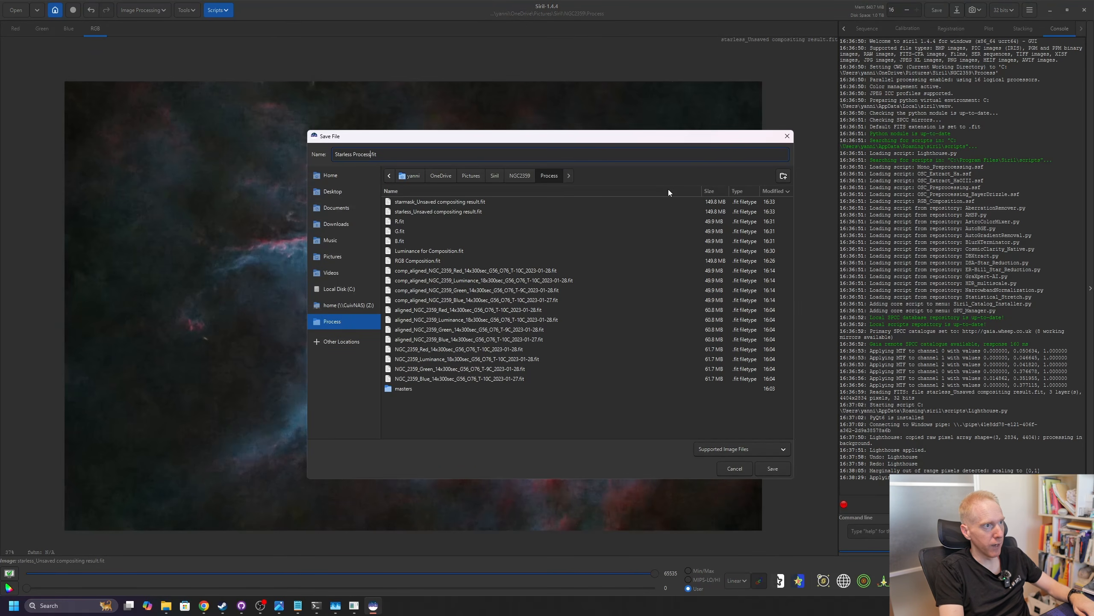
{"action": "key", "text": "Return"}
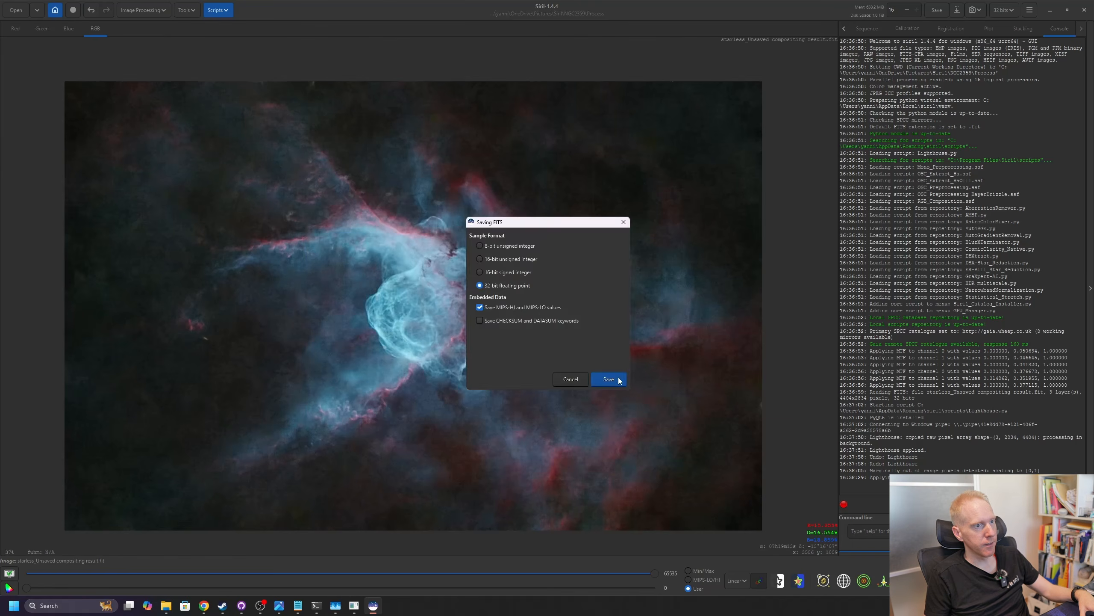
{"action": "left_click", "coordinate": [619, 380]}
Start a Star Recomposition and load Starless Processed.fit as the background image.
{"action": "left_click", "coordinate": [131, 10]}
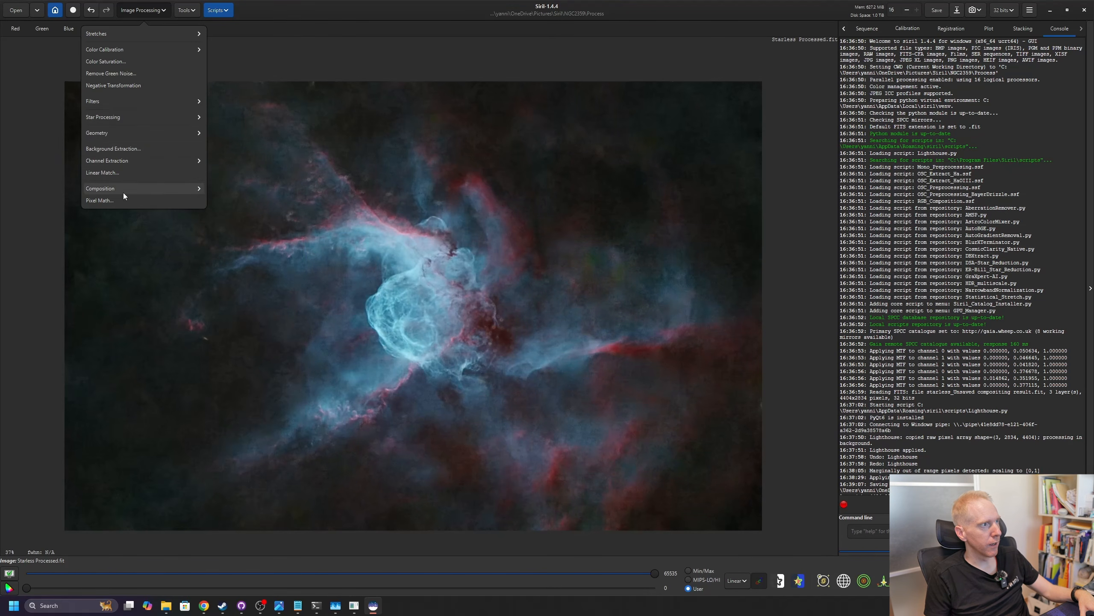
{"action": "left_click", "coordinate": [118, 117]}
{"action": "left_click", "coordinate": [127, 60]}
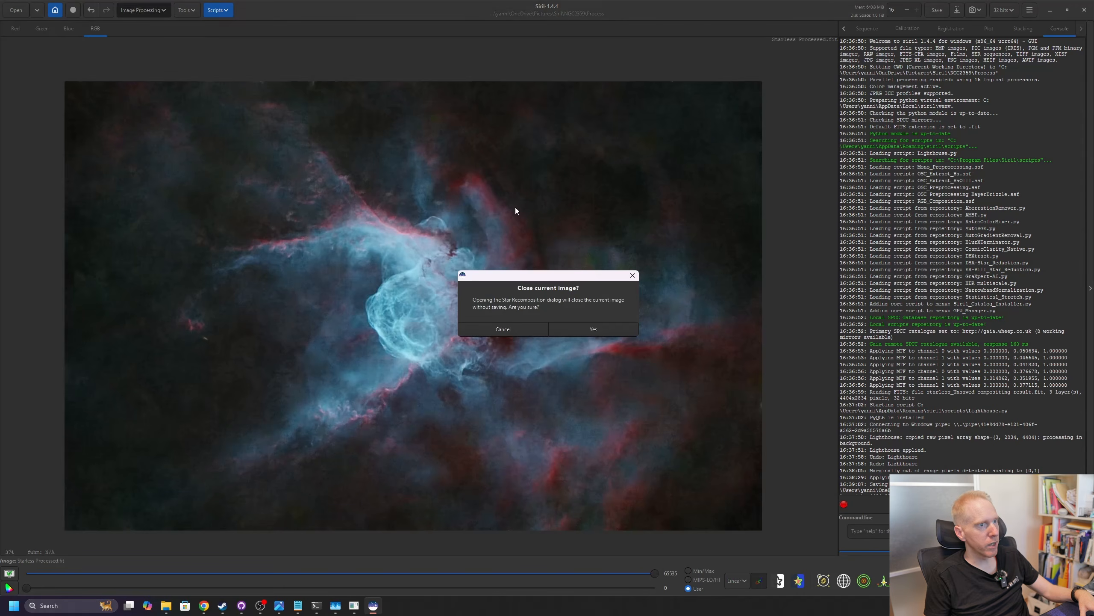
{"action": "left_click", "coordinate": [529, 325]}
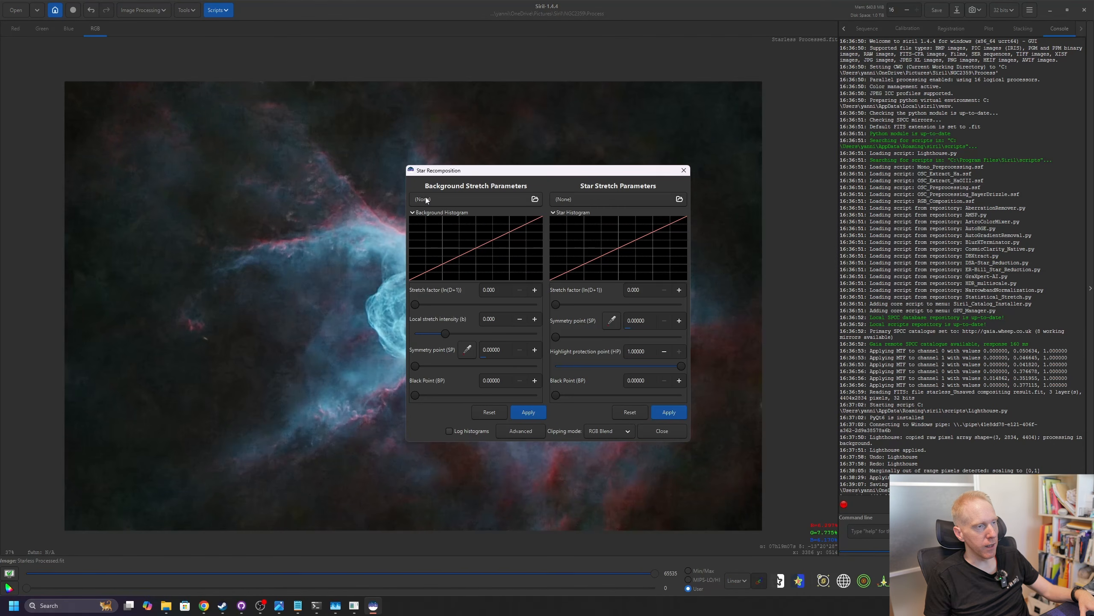
{"action": "left_click", "coordinate": [473, 198]}
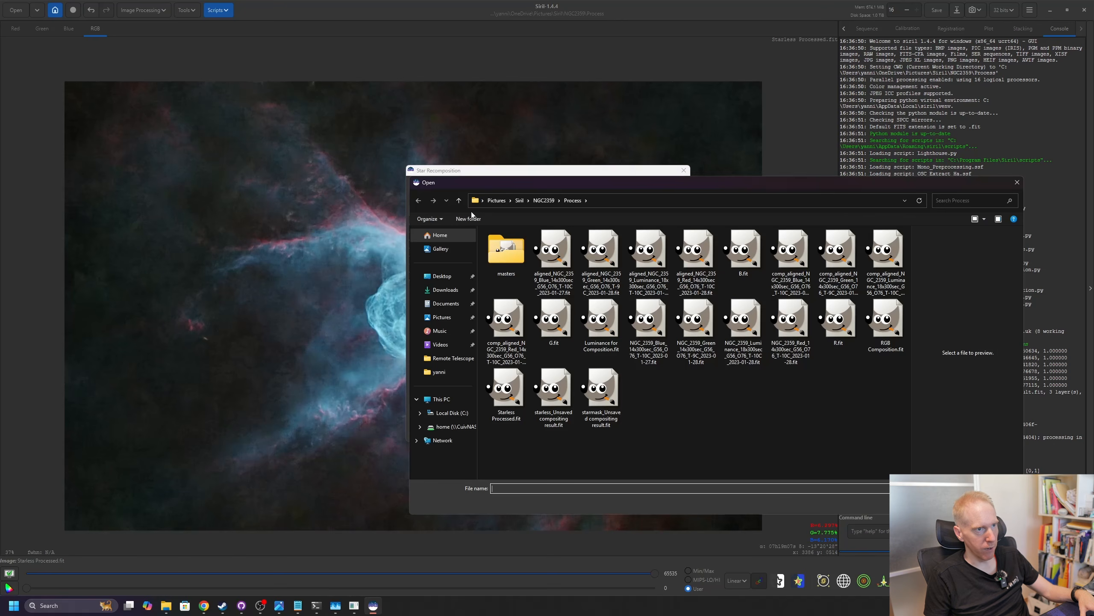
{"action": "left_click", "coordinate": [976, 218]}
{"action": "left_click", "coordinate": [560, 231]}
{"action": "left_click", "coordinate": [533, 257]}
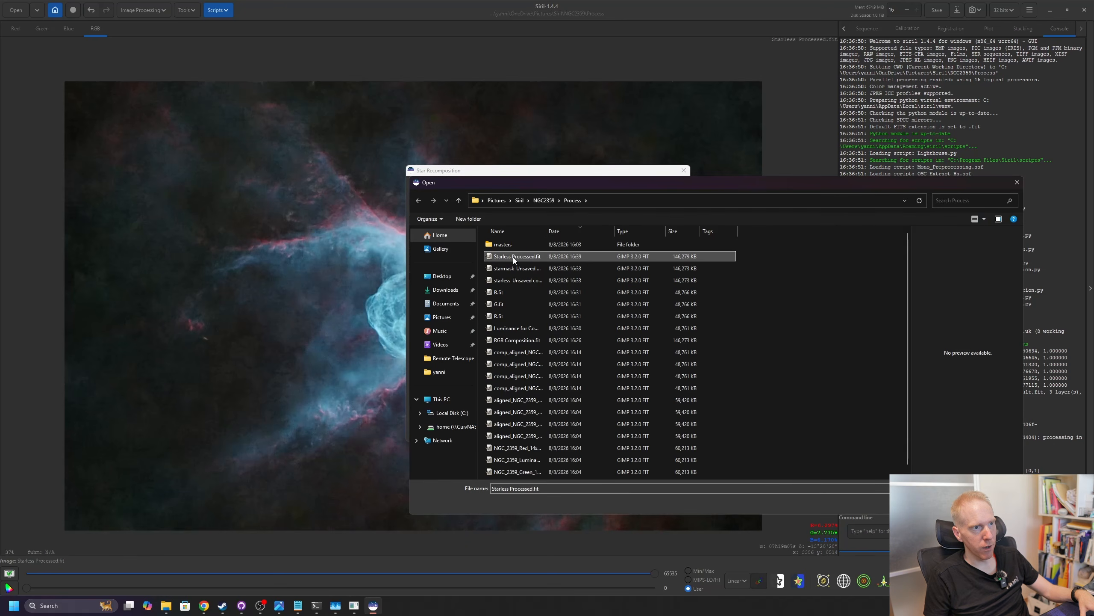
{"action": "double_click", "coordinate": [513, 256]}
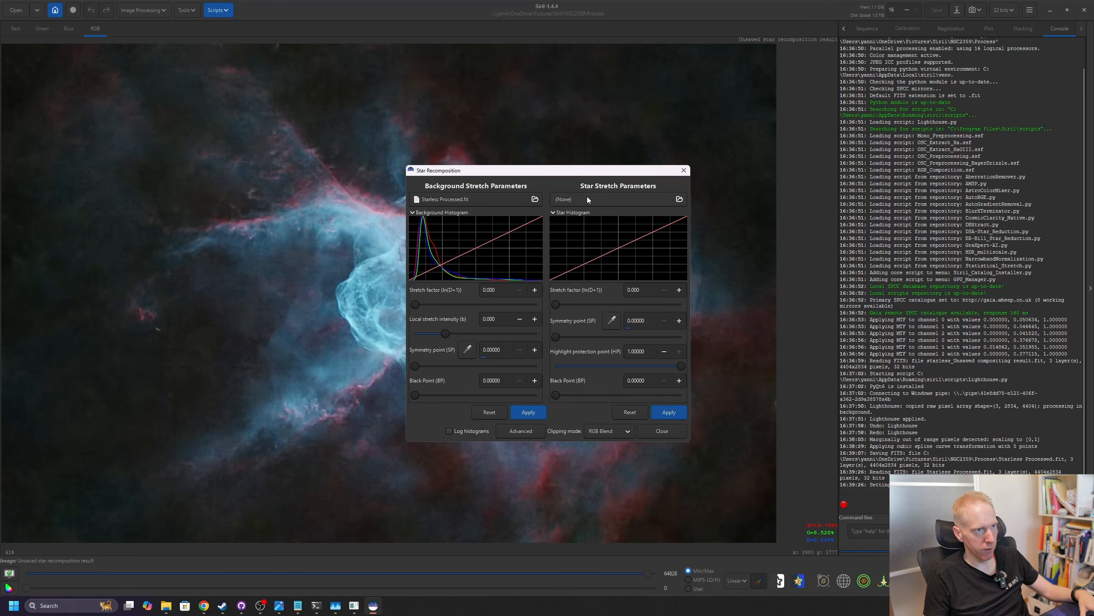
Load "starmask_Unsaved compositing result.fit" as the star image and close Star Recomposition without stretching either layer.
{"action": "left_click", "coordinate": [584, 197]}
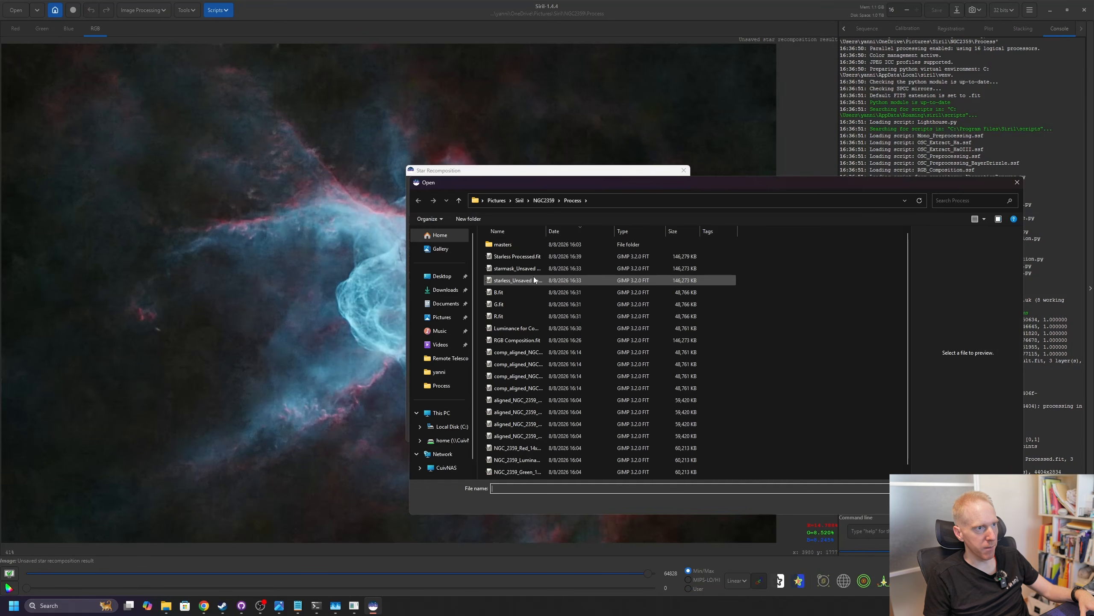
{"action": "left_click", "coordinate": [515, 269]}
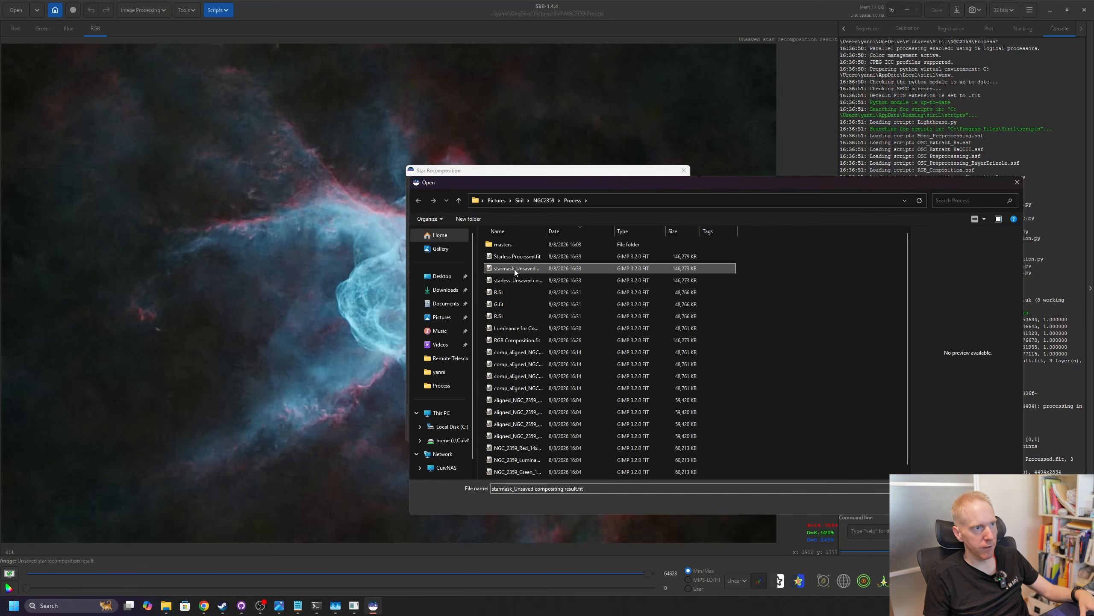
{"action": "double_click", "coordinate": [515, 269]}
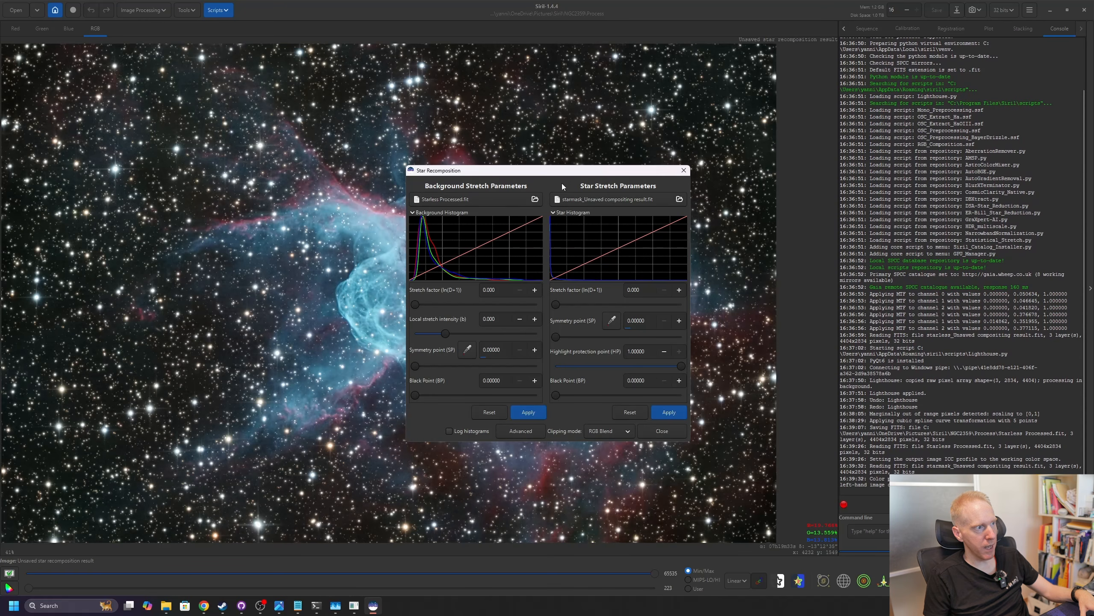
{"action": "left_click_drag", "start_coordinate": [552, 171], "coordinate": [940, 131]}
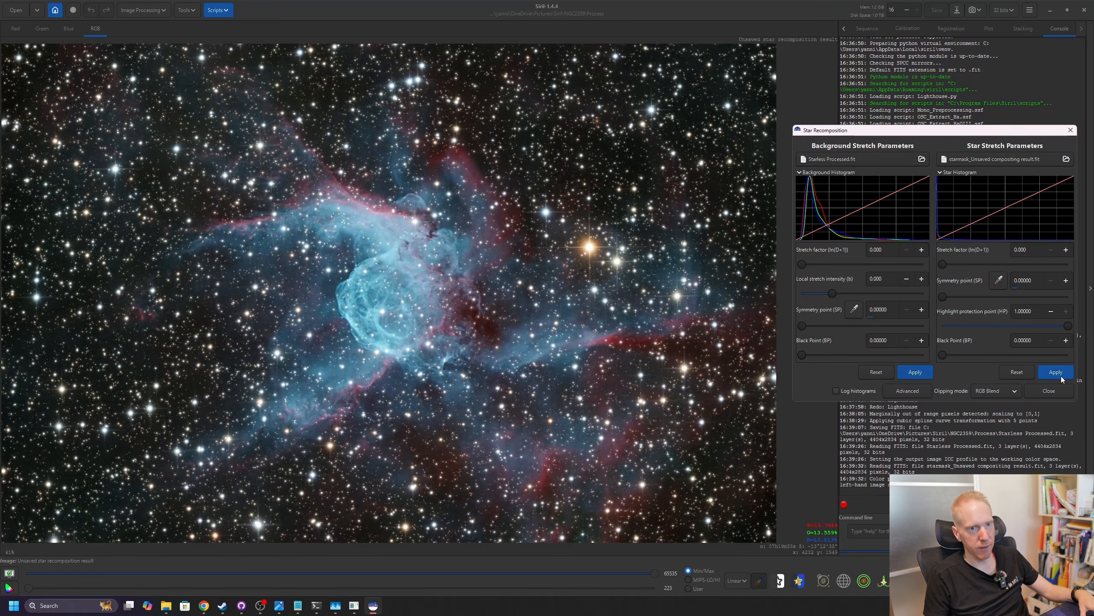
{"action": "left_click", "coordinate": [1050, 391]}
Check the recombined image and save it as Starful.fit.
{"action": "scroll", "coordinate": [449, 332], "scroll_direction": "up", "scroll_amount": 4}
{"action": "scroll", "coordinate": [444, 338], "scroll_direction": "down", "scroll_amount": 4}
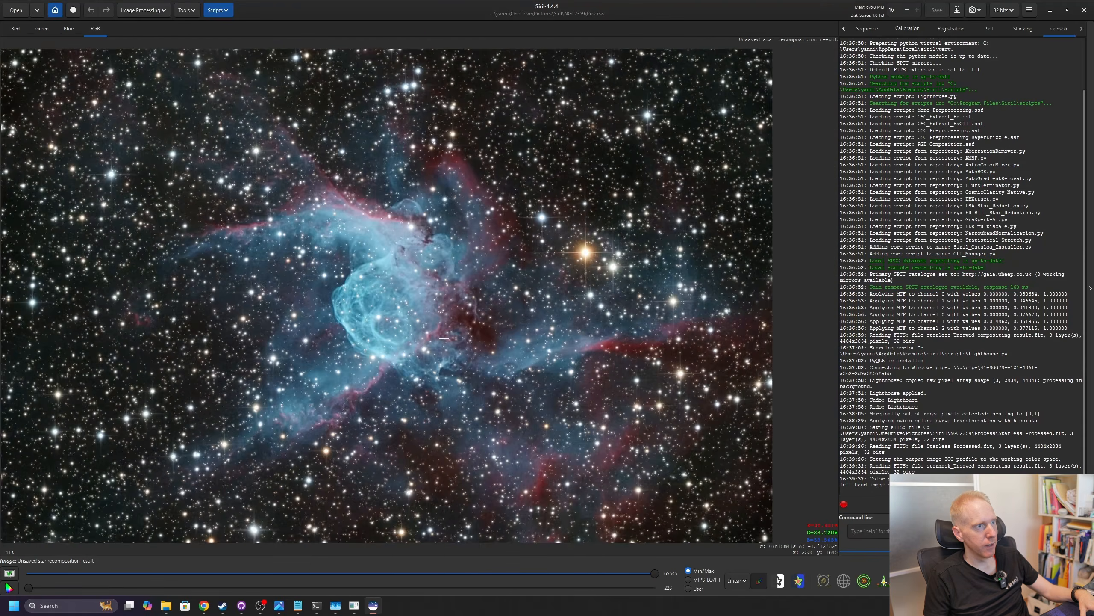
{"action": "scroll", "coordinate": [444, 338], "scroll_direction": "down", "scroll_amount": 2}
{"action": "scroll", "coordinate": [450, 333], "scroll_direction": "up", "scroll_amount": 2}
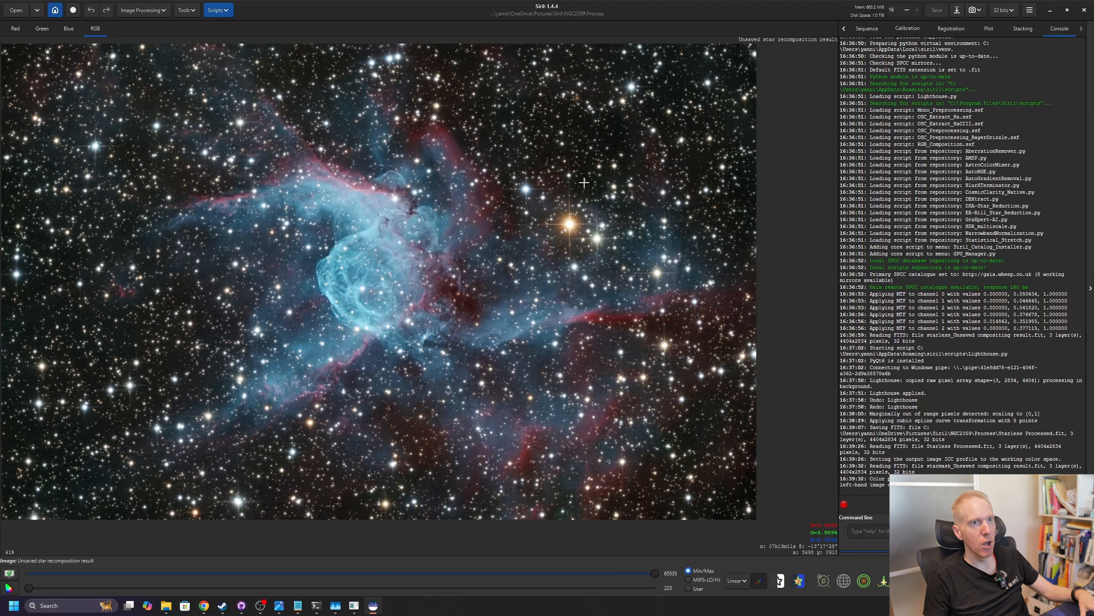
{"action": "left_click", "coordinate": [956, 10]}
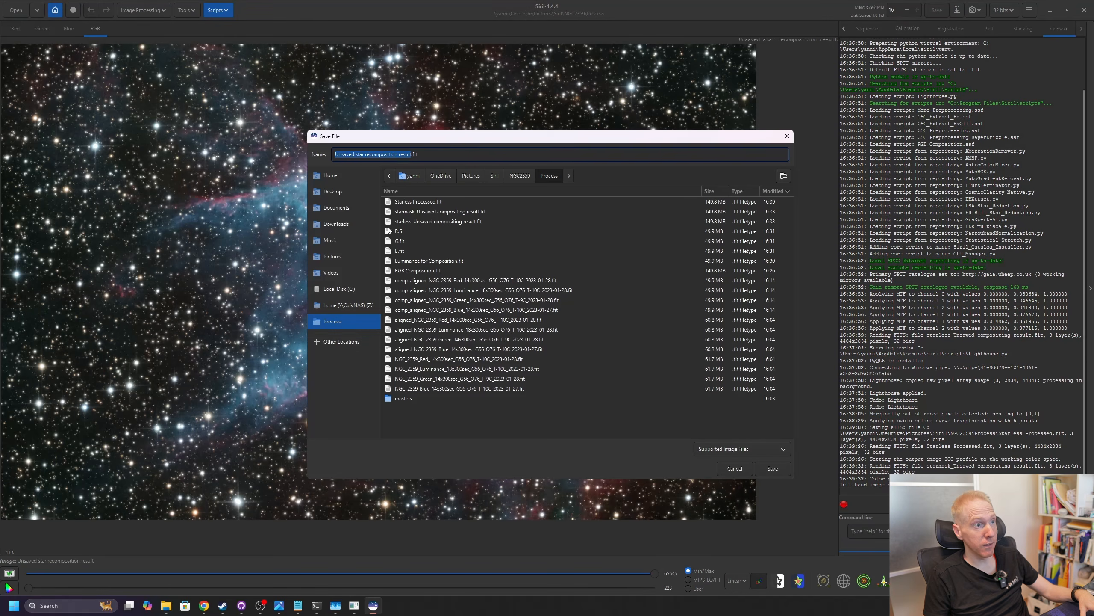
{"action": "type", "text": "Starful"}
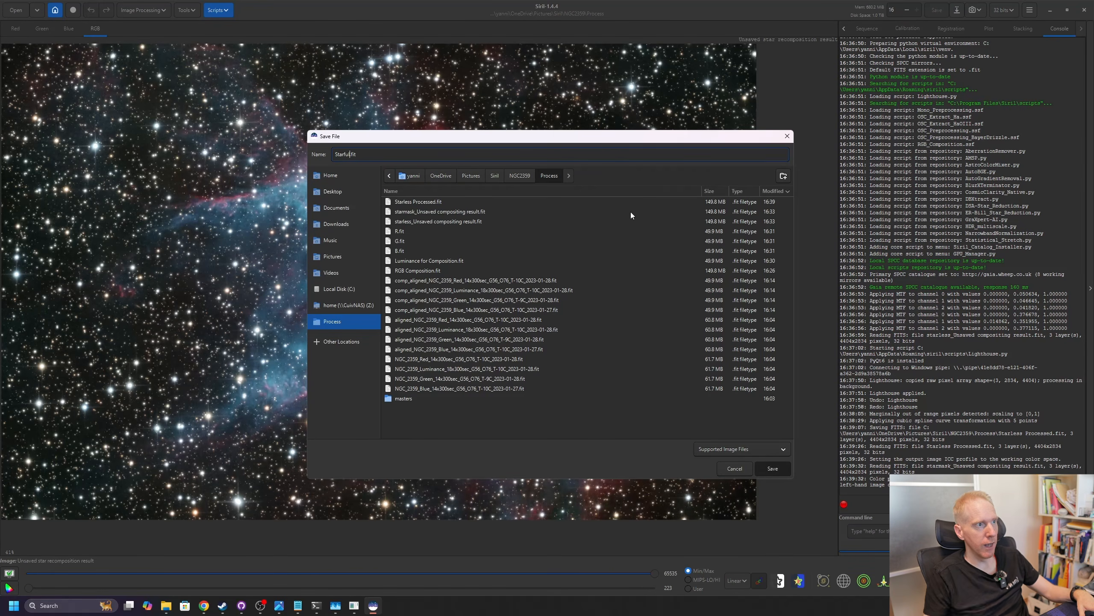
{"action": "key", "text": "Return"}
{"action": "left_click", "coordinate": [617, 383]}
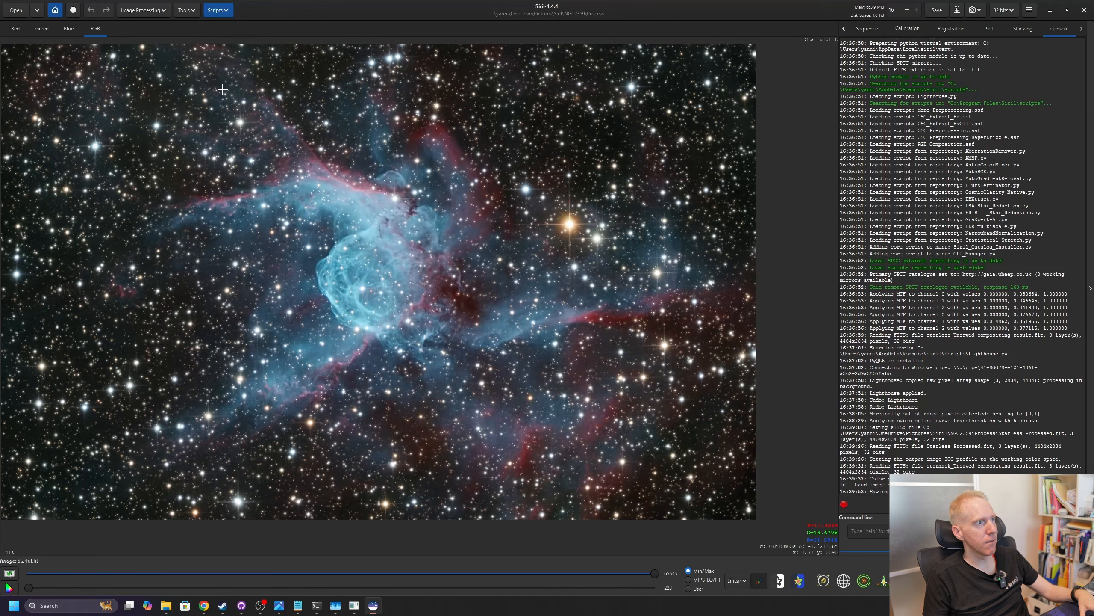
Run the ER-Bill_Star_Reduction script with the Star method in Moderate mode and inspect the reduced stars around the nebula.
{"action": "left_click", "coordinate": [227, 10]}
{"action": "mouse_move", "coordinate": [232, 38]}
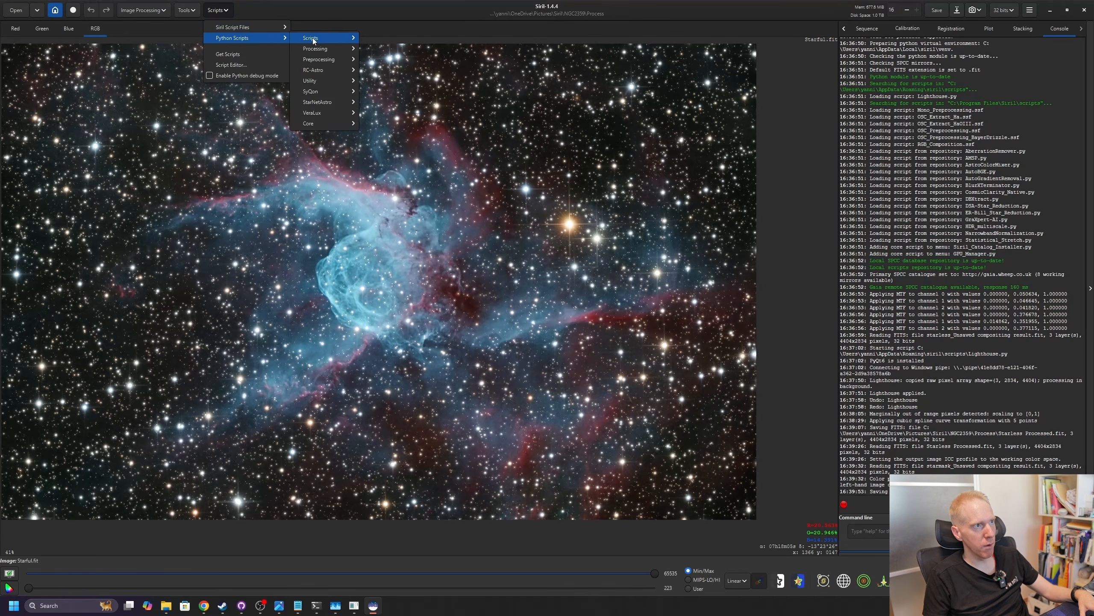
{"action": "mouse_move", "coordinate": [327, 51]}
{"action": "left_click", "coordinate": [388, 124]}
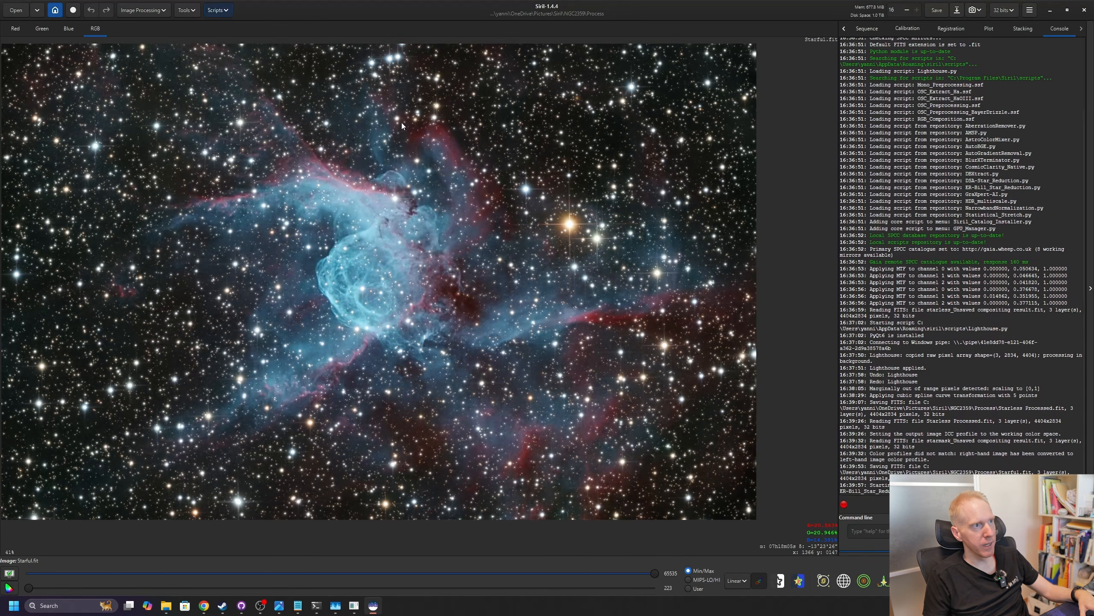
{"action": "left_click", "coordinate": [578, 277]}
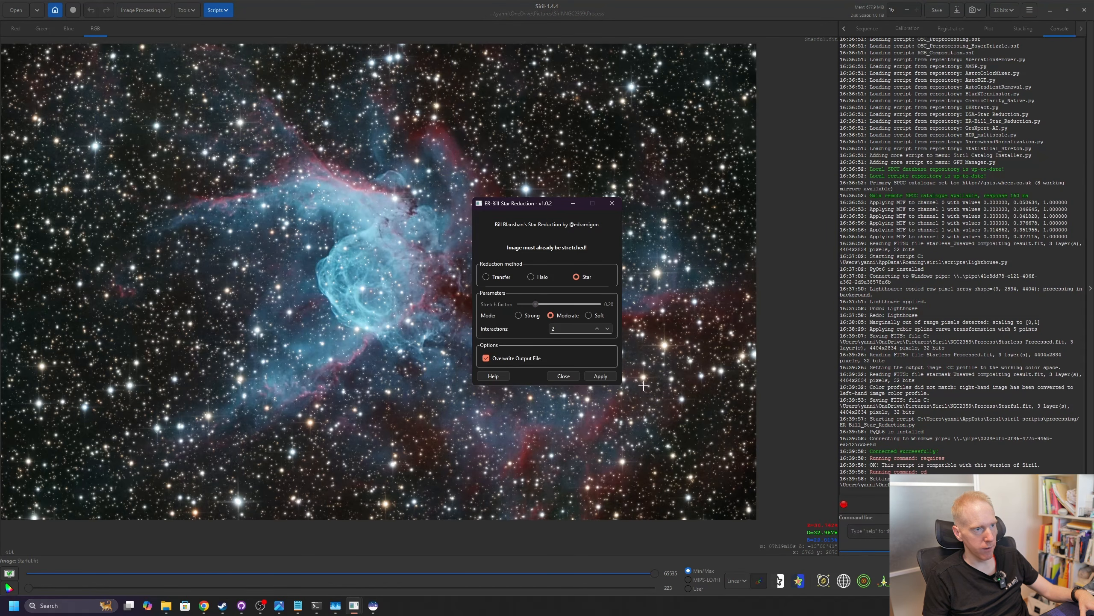
{"action": "left_click", "coordinate": [613, 375]}
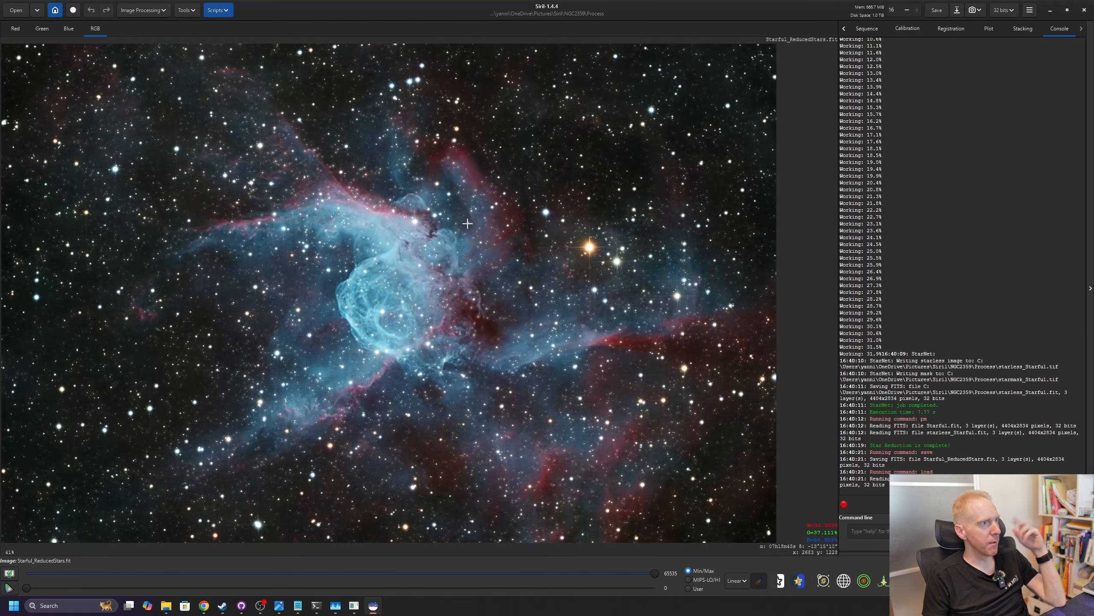
{"action": "scroll", "coordinate": [522, 429], "scroll_direction": "down", "scroll_amount": 3}
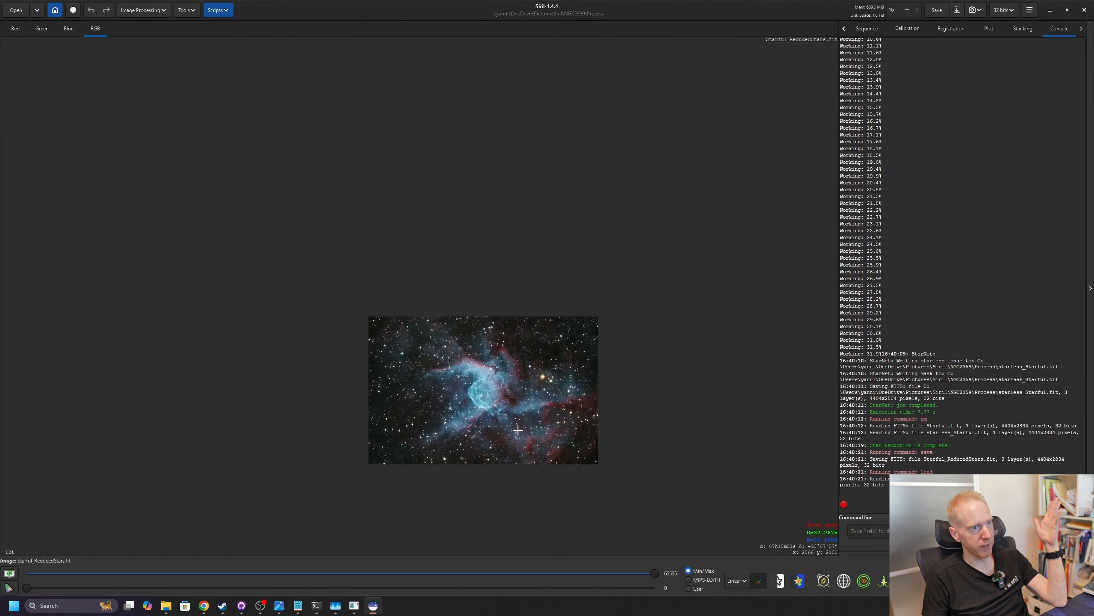
{"action": "scroll", "coordinate": [519, 429], "scroll_direction": "up", "scroll_amount": 4}
{"action": "left_click_drag", "start_coordinate": [519, 429], "coordinate": [596, 348]}
{"action": "scroll", "coordinate": [577, 362], "scroll_direction": "down", "scroll_amount": 2}
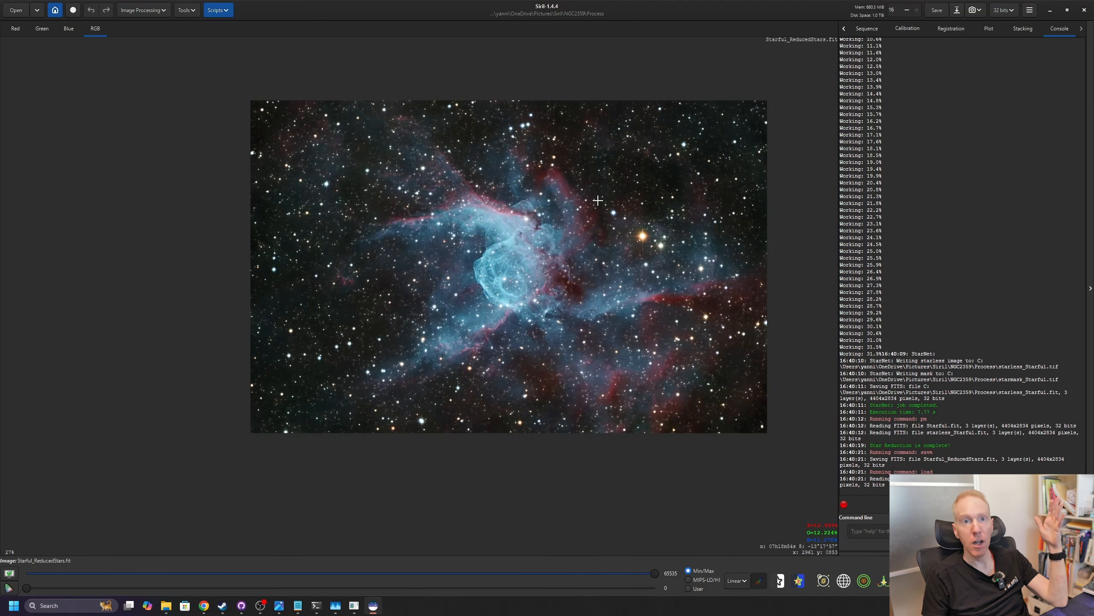
{"action": "left_click_drag", "start_coordinate": [574, 270], "coordinate": [539, 324]}
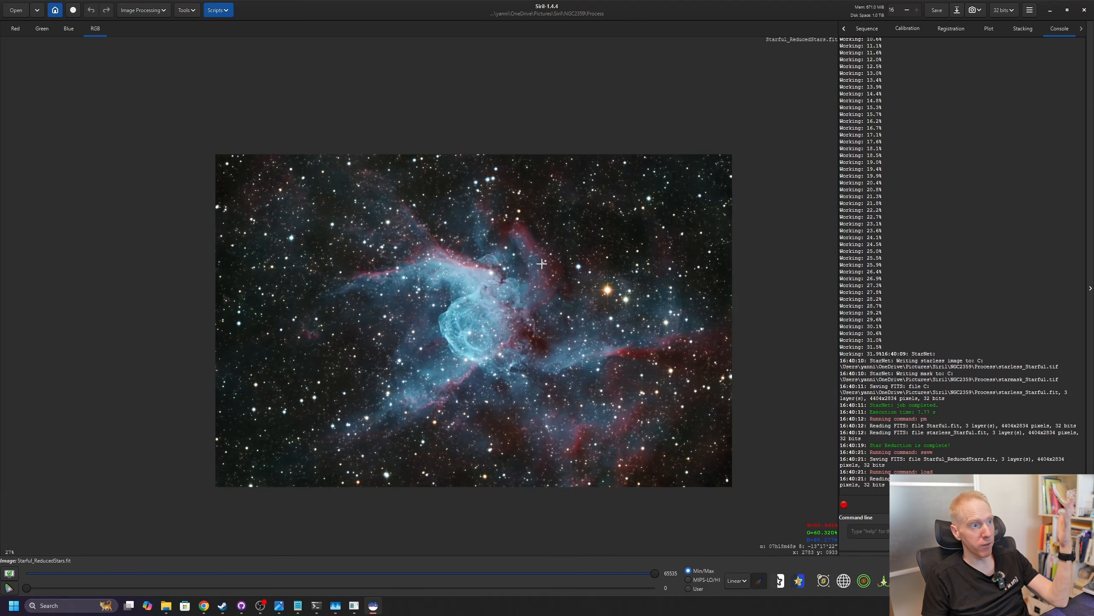
{"action": "left_click", "coordinate": [957, 9]}
{"action": "left_click", "coordinate": [454, 156]}
{"action": "key", "text": "BackSpace"}
{"action": "key", "text": "BackSpace"}
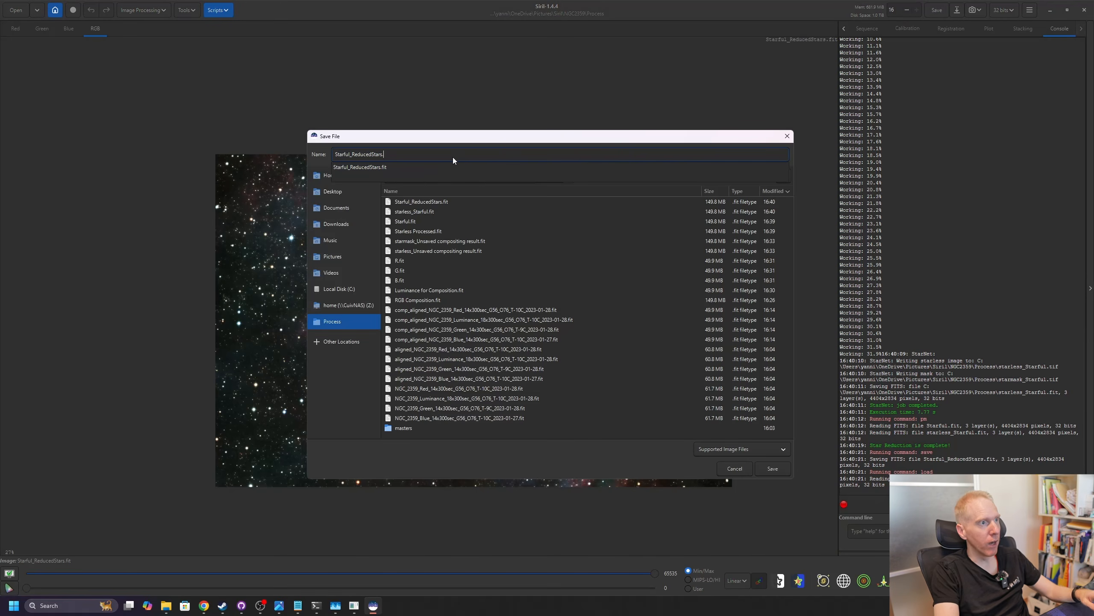
{"action": "type", "text": "jpg"}
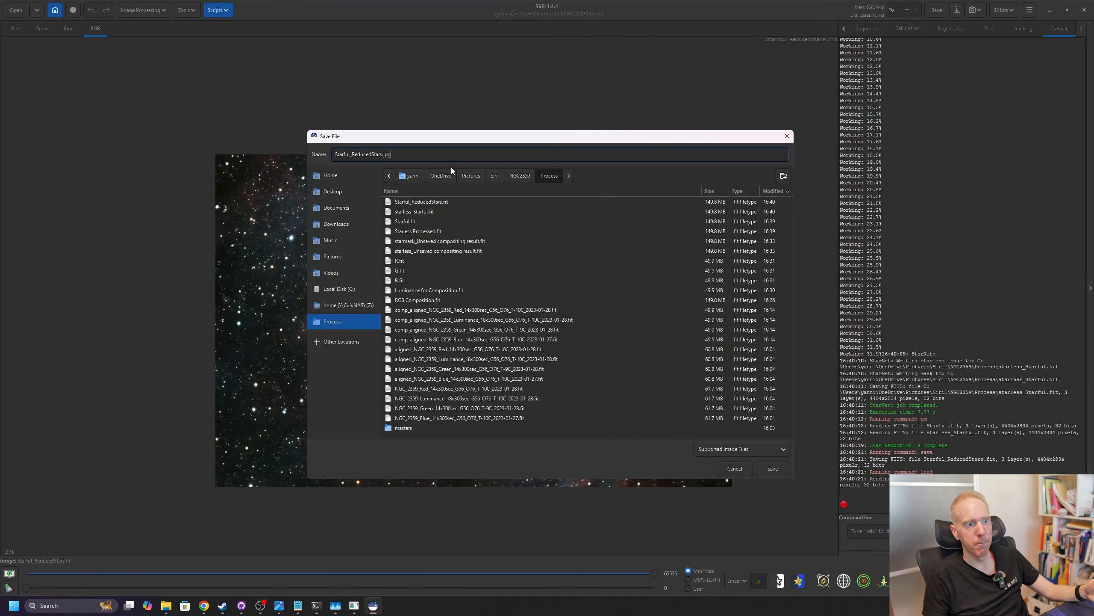
{"action": "left_click", "coordinate": [737, 467]}
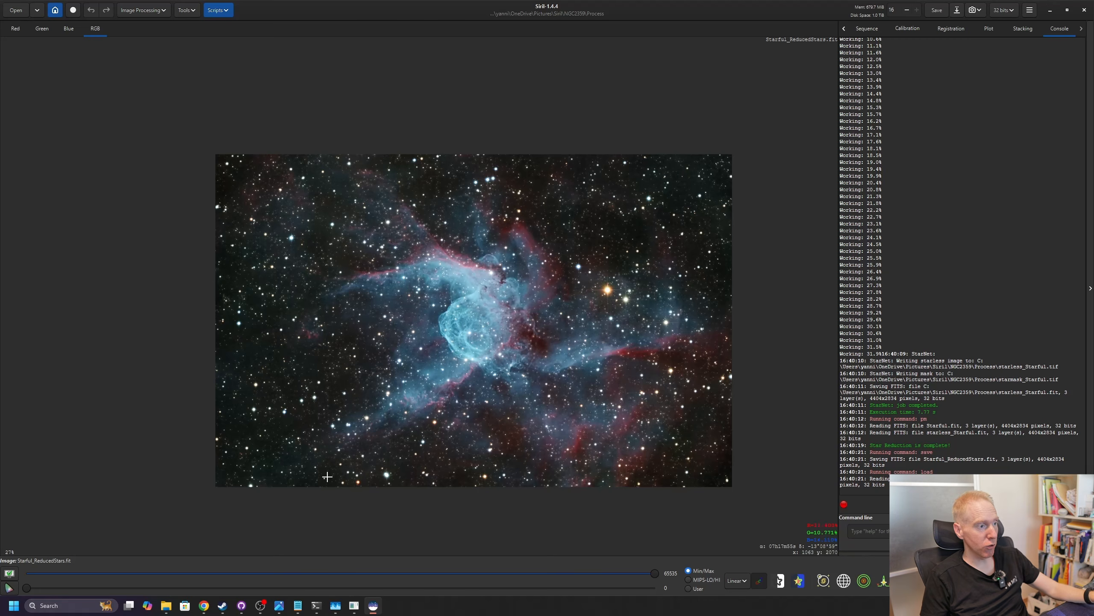
Switch to File Explorer, open the M101 folder of the PixInsight Zero to Hero Raw Frames, and select its four filter images.
{"action": "left_click", "coordinate": [166, 605]}
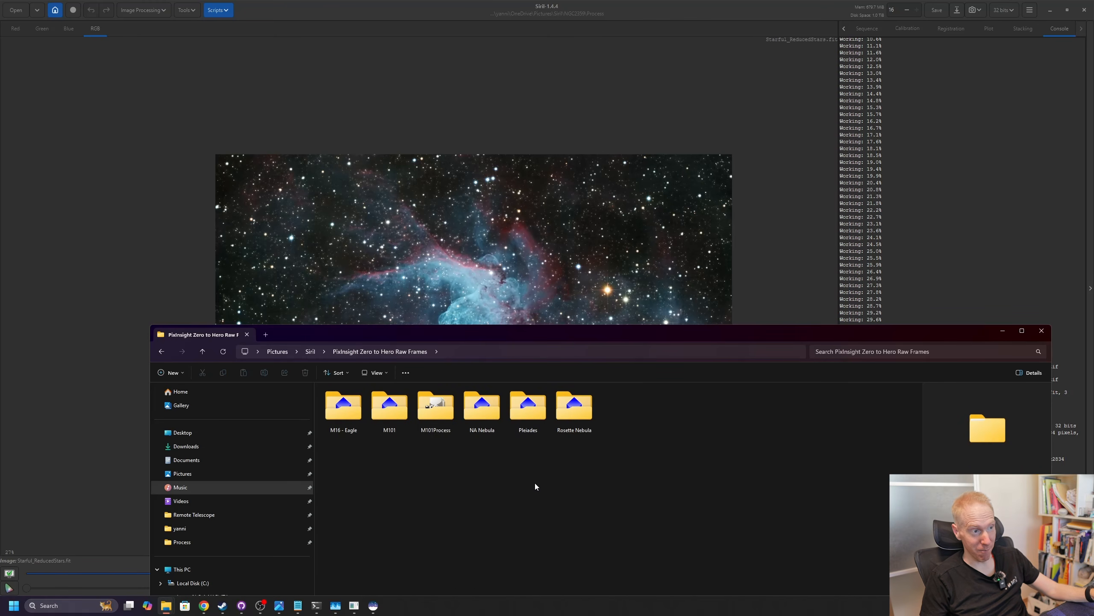
{"action": "left_click", "coordinate": [435, 408]}
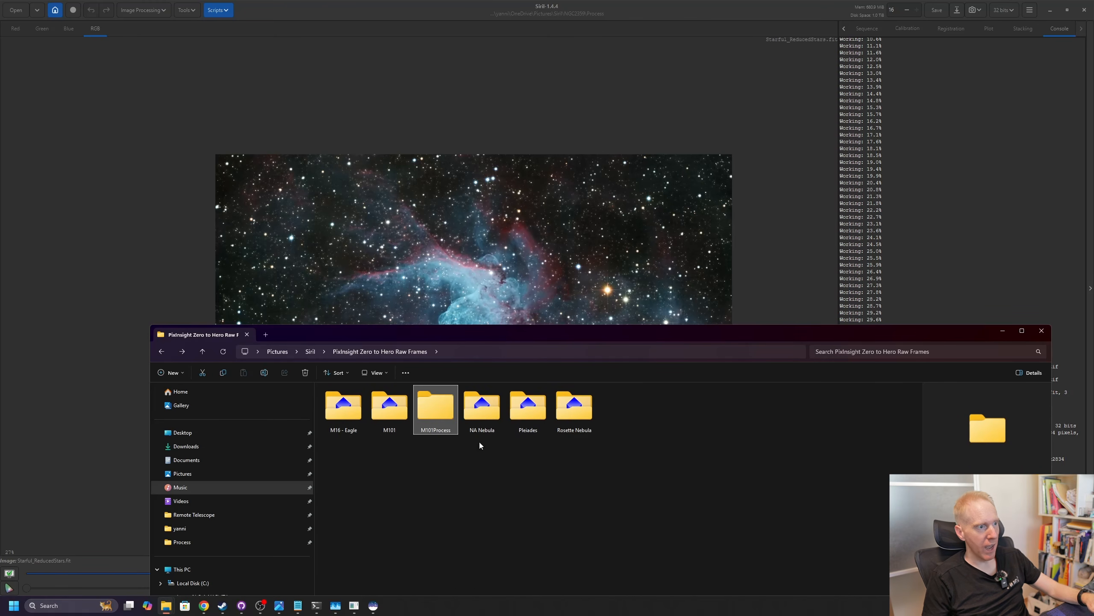
{"action": "double_click", "coordinate": [395, 410]}
{"action": "left_click_drag", "start_coordinate": [585, 464], "coordinate": [322, 386]}
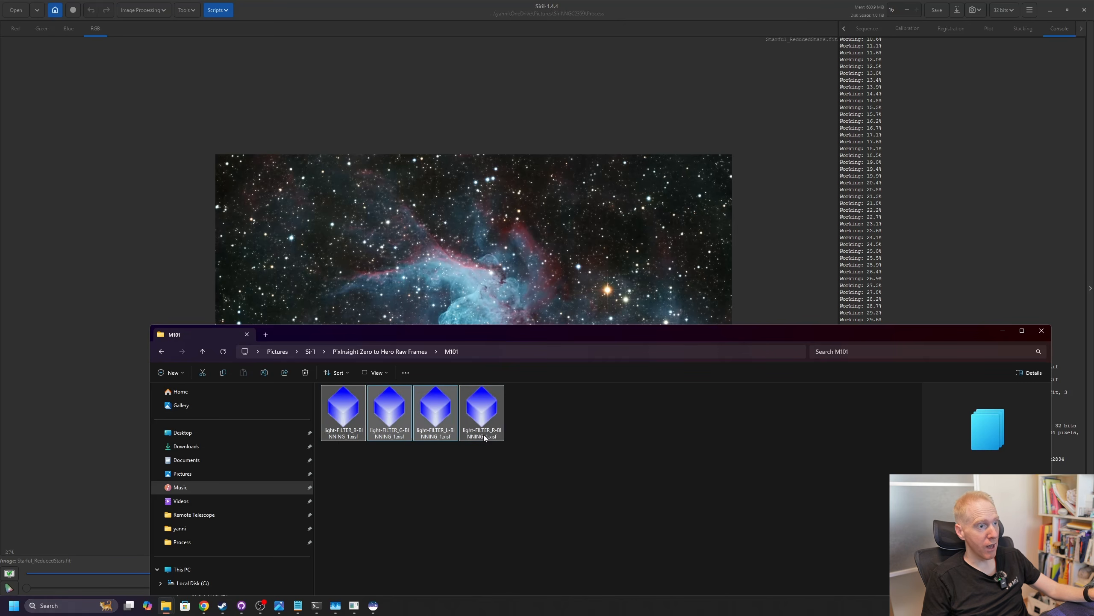
{"action": "left_click", "coordinate": [524, 470]}
{"action": "left_click_drag", "start_coordinate": [580, 483], "coordinate": [319, 409]}
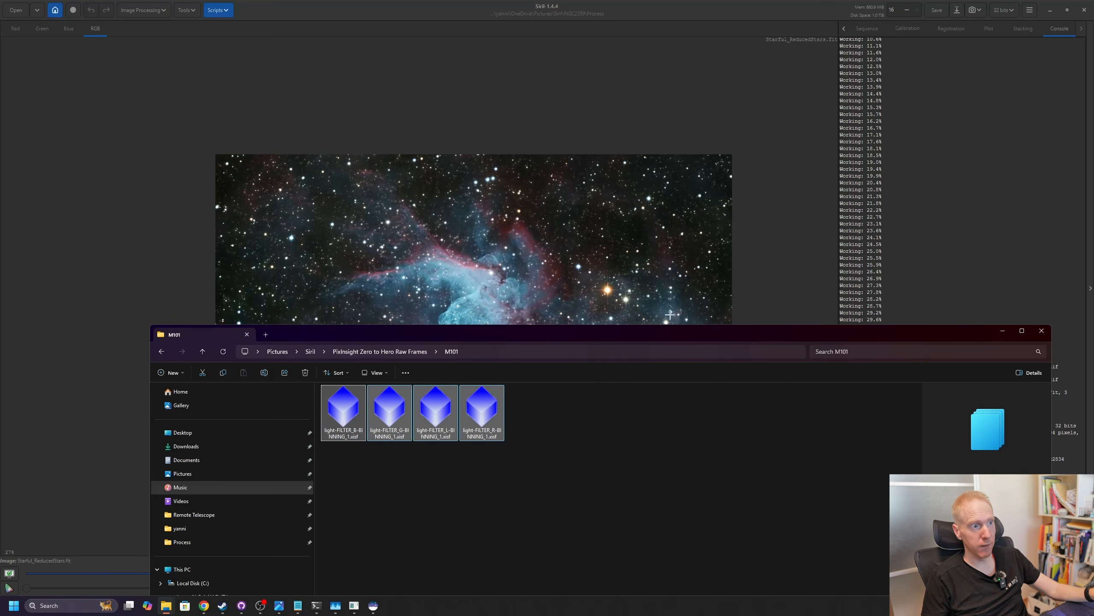
{"action": "left_click_drag", "start_coordinate": [615, 338], "coordinate": [528, 125]}
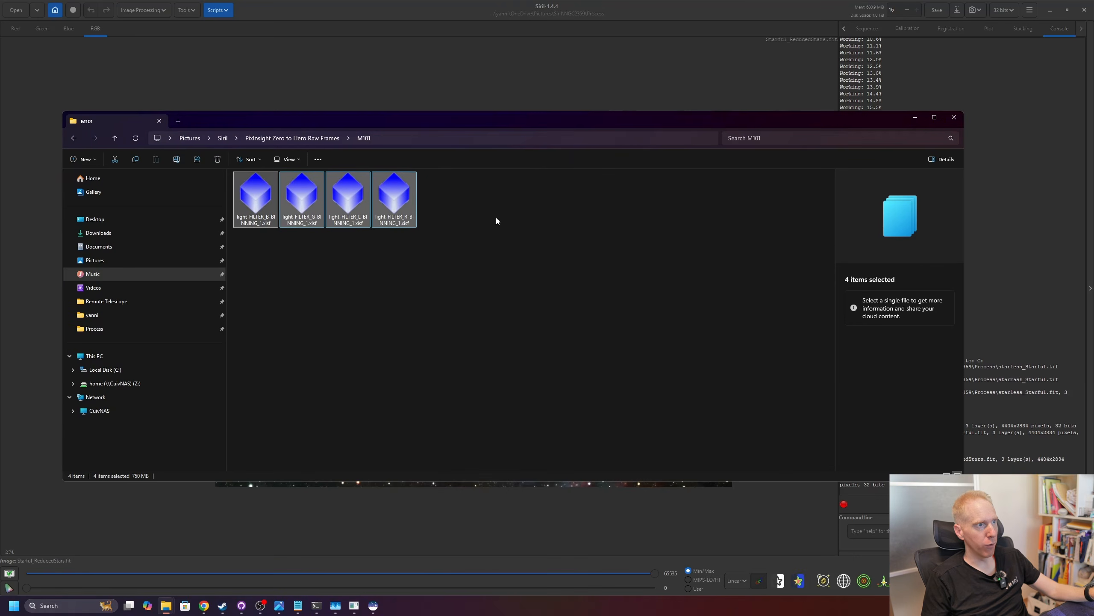
{"action": "left_click_drag", "start_coordinate": [435, 267], "coordinate": [251, 185]}
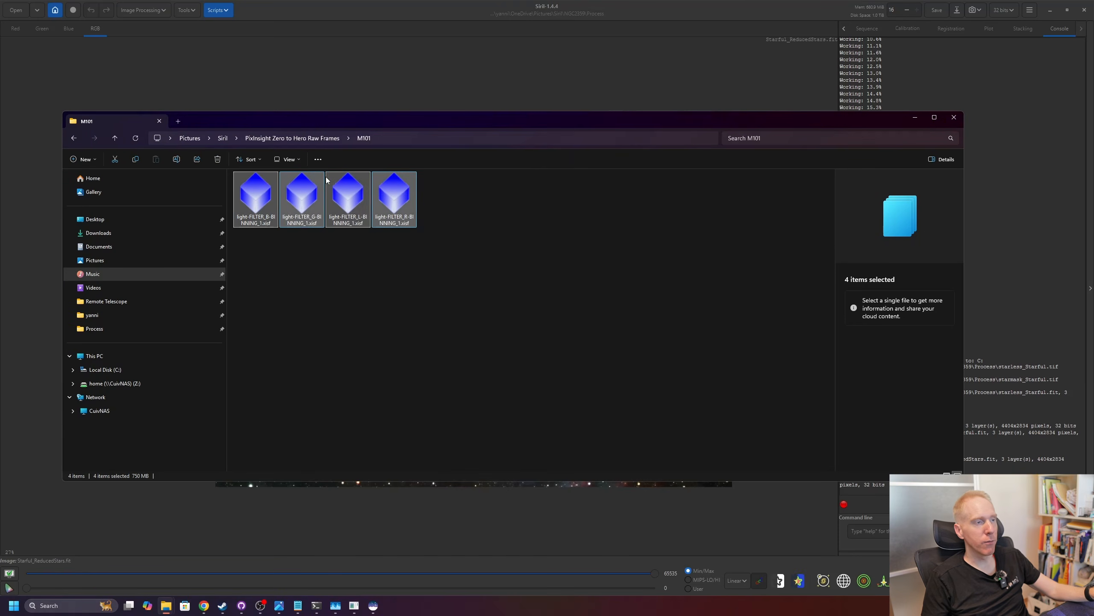
{"action": "left_click", "coordinate": [427, 311]}
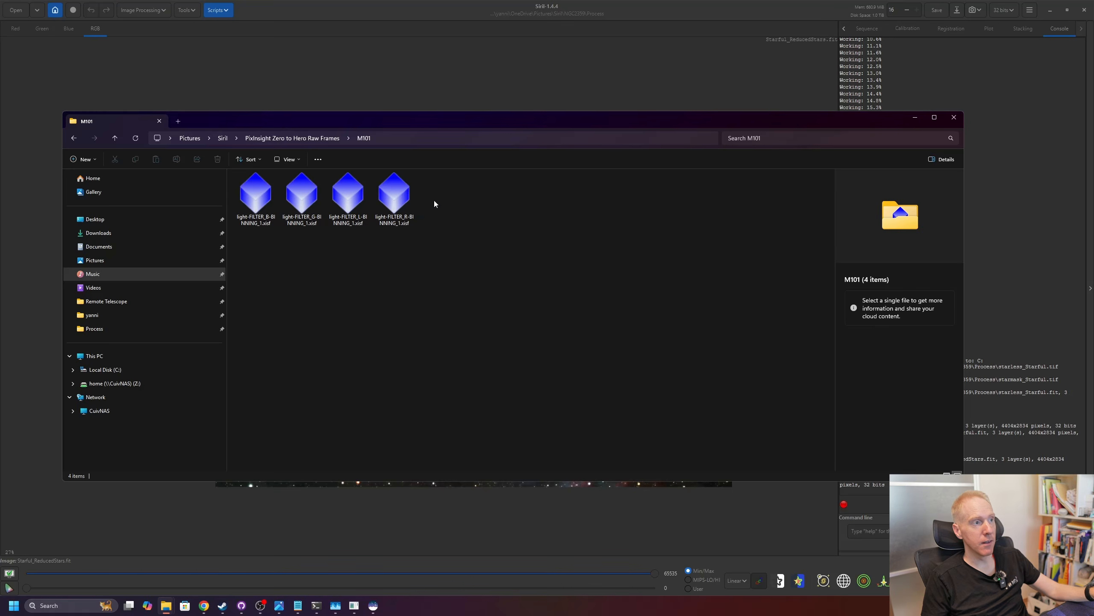
{"action": "left_click", "coordinate": [134, 14]}
{"action": "left_click", "coordinate": [134, 15]}
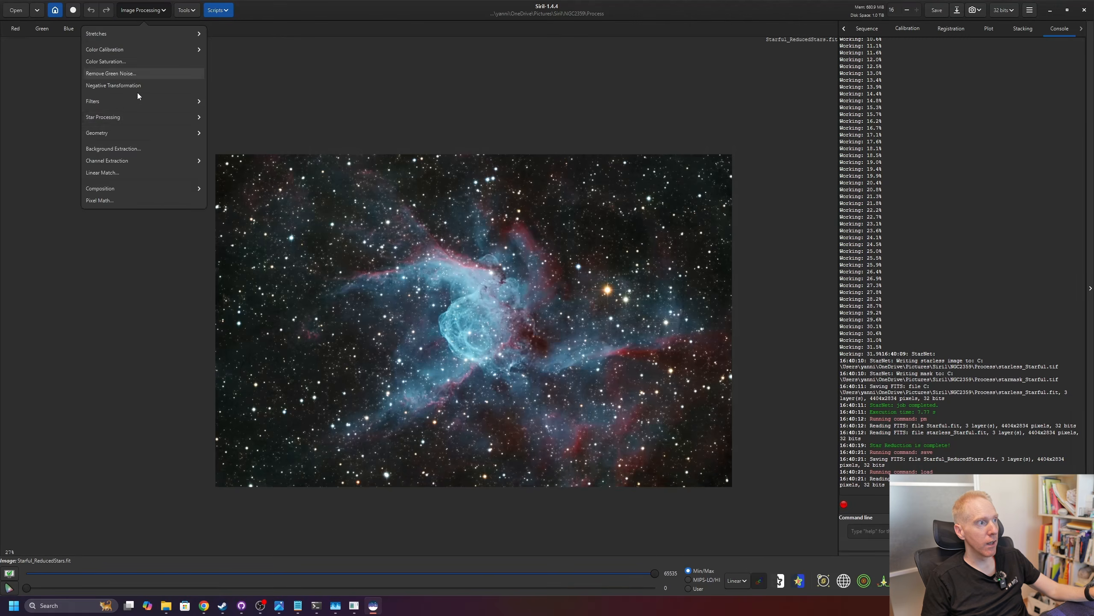
{"action": "left_click", "coordinate": [114, 187]}
{"action": "left_click", "coordinate": [97, 48]}
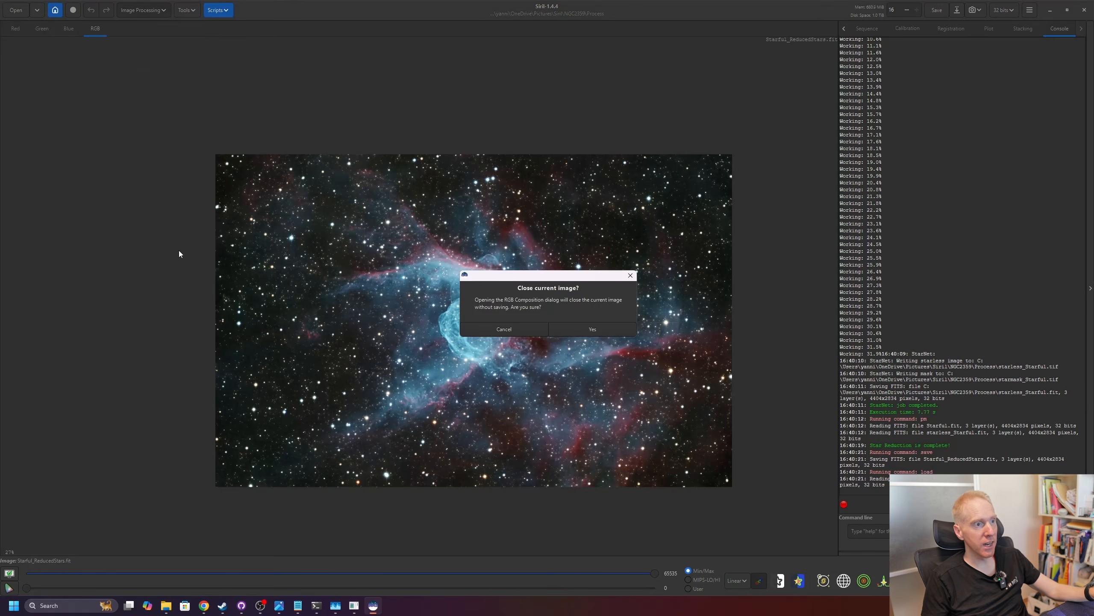
{"action": "left_click", "coordinate": [578, 329]}
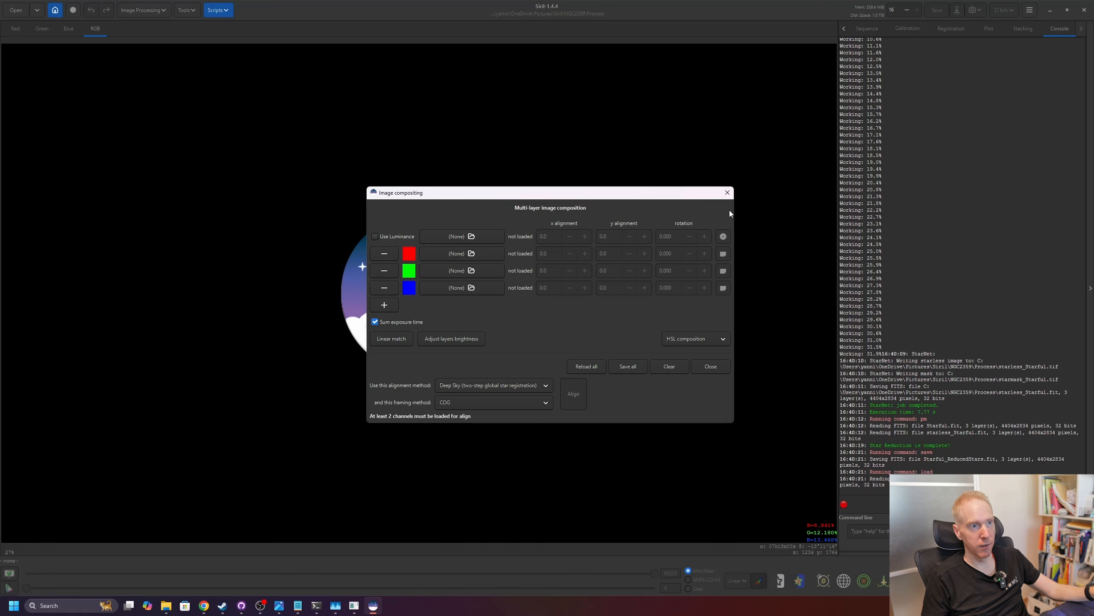
{"action": "left_click", "coordinate": [727, 193]}
Add the four light-FILTER .xisf images from the M101 folder as conversion sources and name the sequence M101.
{"action": "double_click", "coordinate": [843, 29]}
{"action": "double_click", "coordinate": [844, 29]}
{"action": "double_click", "coordinate": [844, 28]}
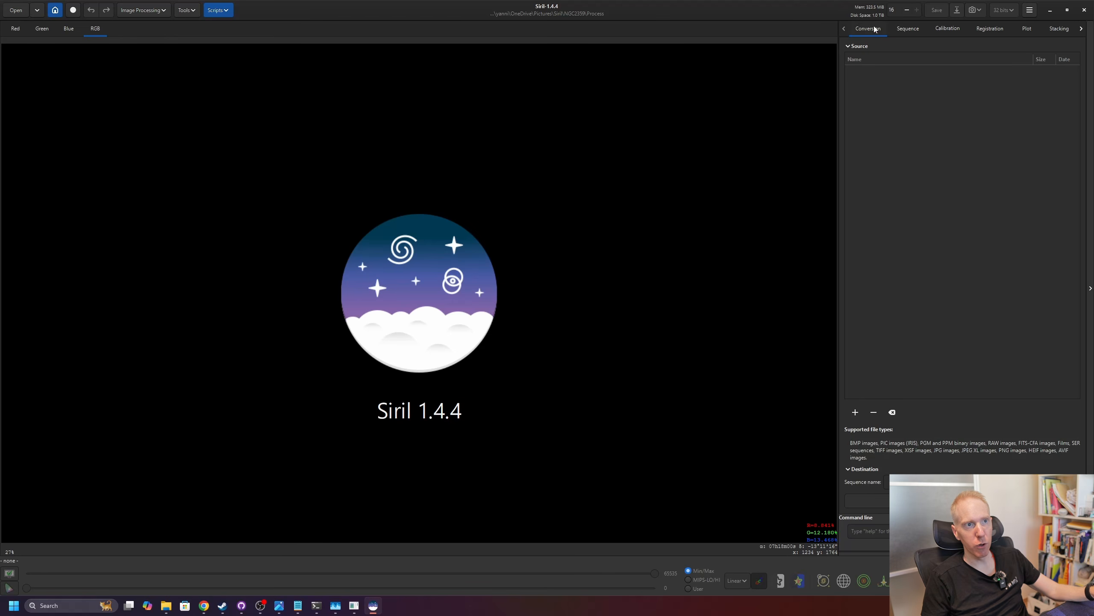
{"action": "left_click", "coordinate": [855, 412]}
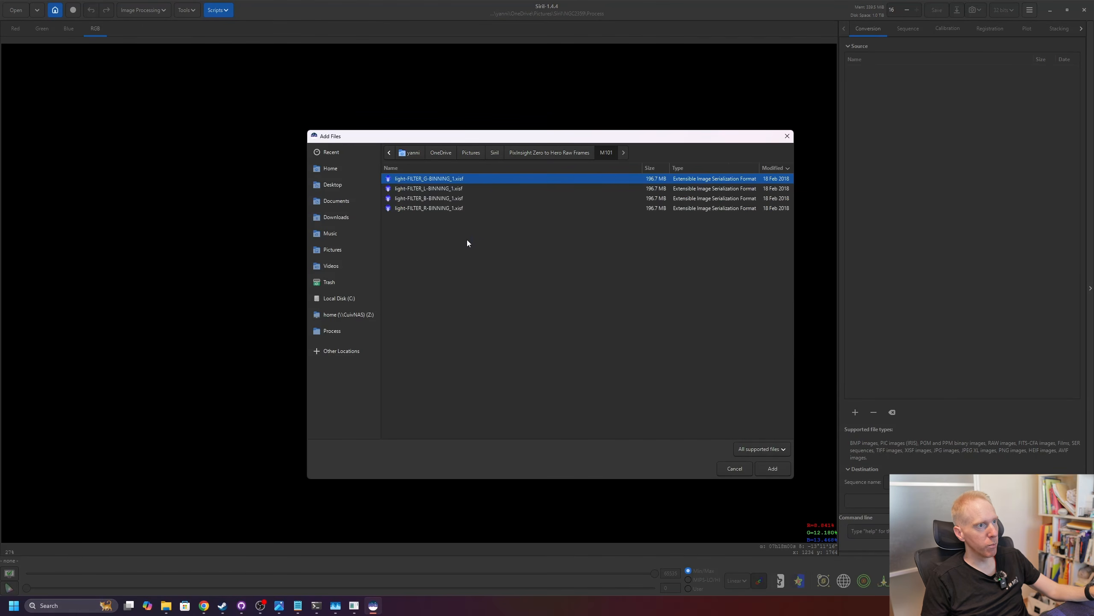
{"action": "key", "text": "ctrl+a"}
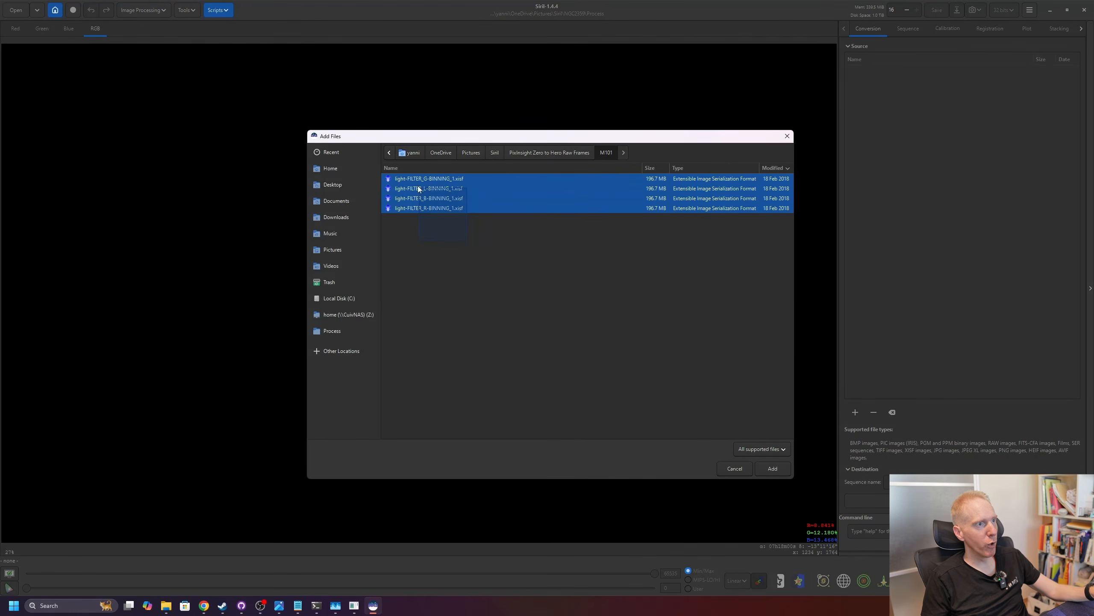
{"action": "left_click", "coordinate": [773, 469]}
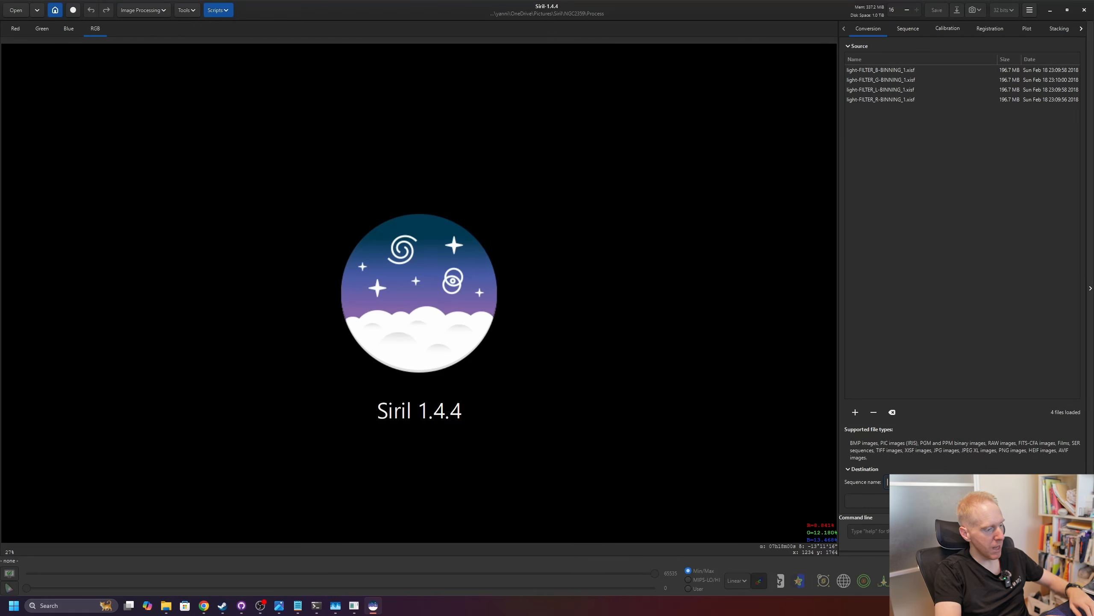
{"action": "left_click", "coordinate": [887, 481]}
{"action": "type", "text": "M"}
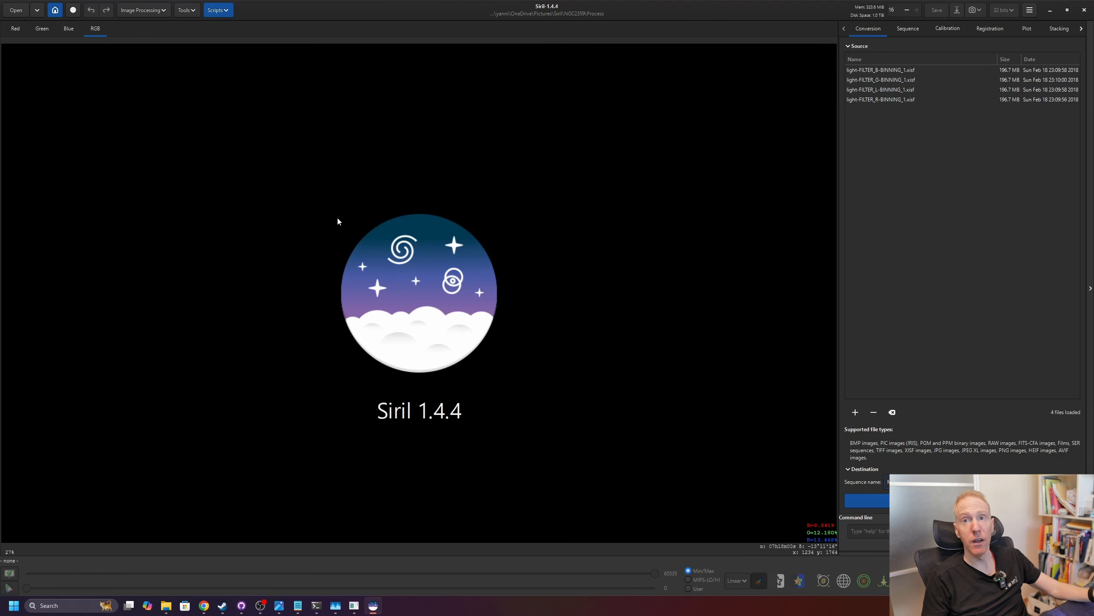
Set the working directory to the M101Process folder inside PixInsight Zero to Hero Raw Frames and convert the source files.
{"action": "left_click", "coordinate": [56, 11]}
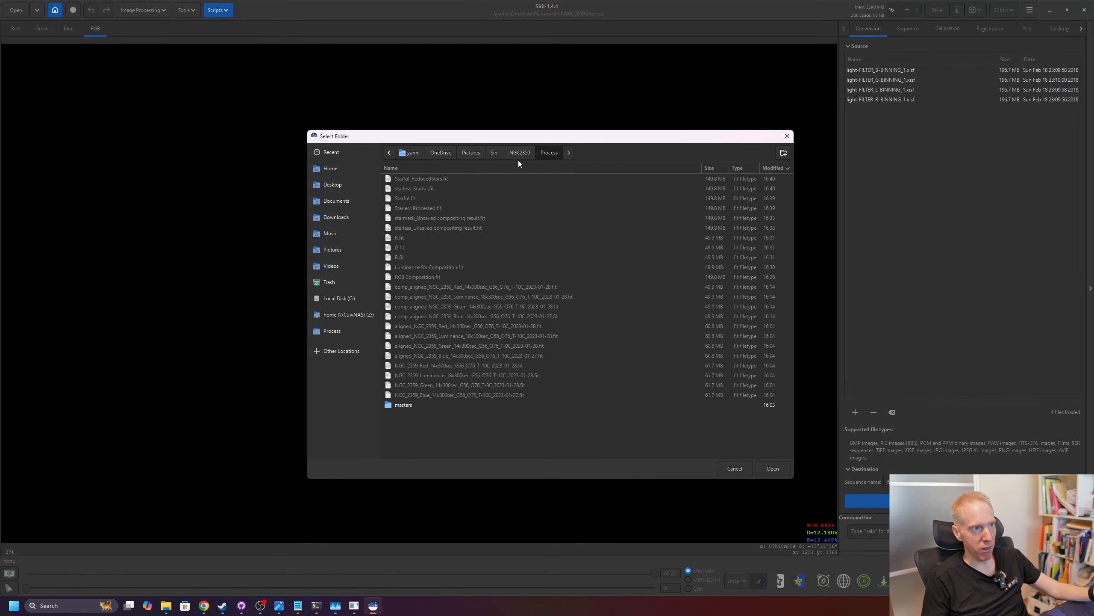
{"action": "left_click", "coordinate": [494, 153]}
{"action": "double_click", "coordinate": [409, 180]}
{"action": "double_click", "coordinate": [409, 180]}
{"action": "left_click", "coordinate": [769, 469]}
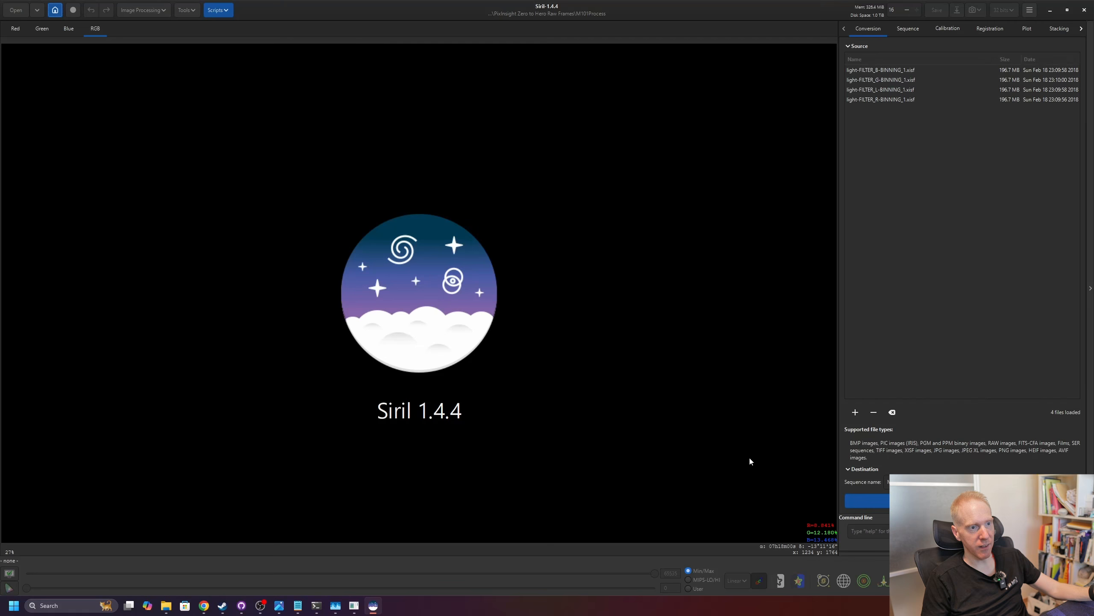
{"action": "left_click", "coordinate": [867, 501]}
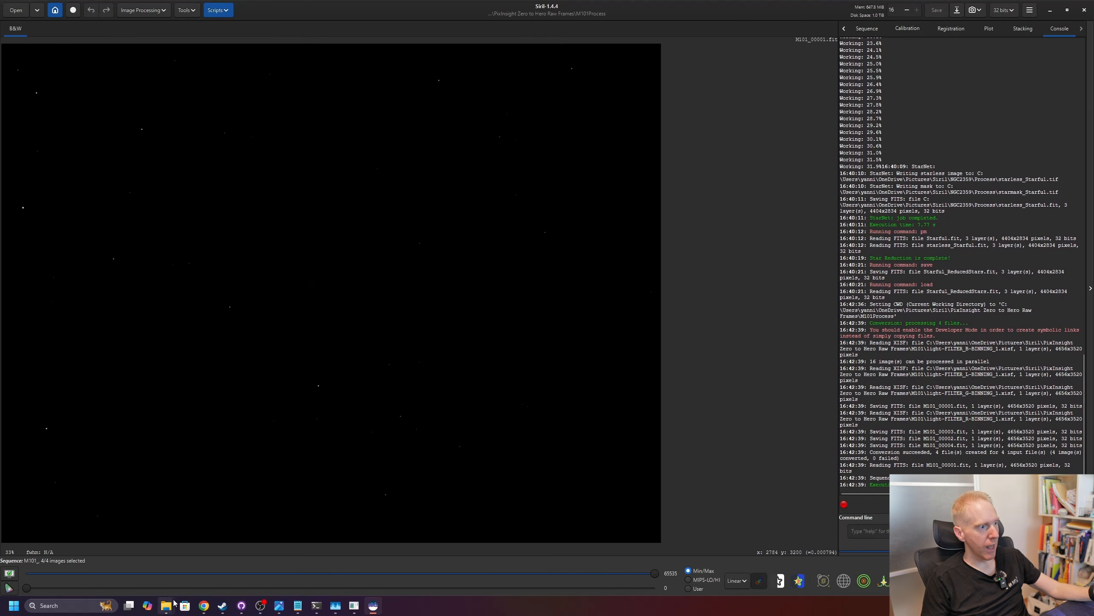
Switch to File Explorer, open the M101Process folder, and check in M101_conversion.txt which filter each converted file came from.
{"action": "mouse_move", "coordinate": [166, 605]}
{"action": "left_click", "coordinate": [102, 570]}
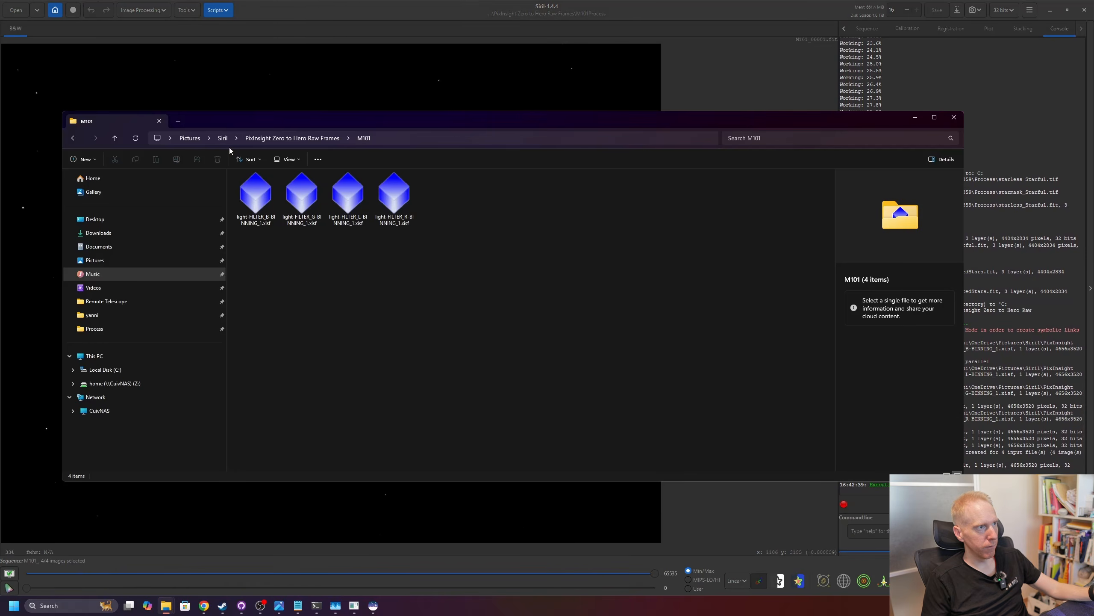
{"action": "left_click", "coordinate": [278, 138]}
{"action": "double_click", "coordinate": [348, 194]}
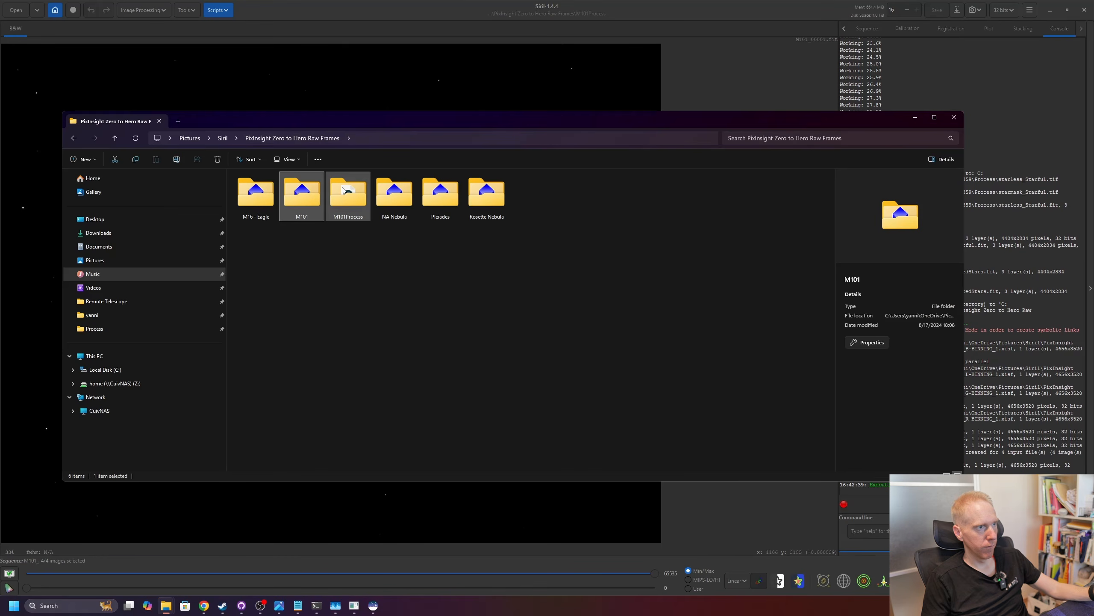
{"action": "left_click_drag", "start_coordinate": [459, 236], "coordinate": [282, 176]}
{"action": "left_click", "coordinate": [442, 249]}
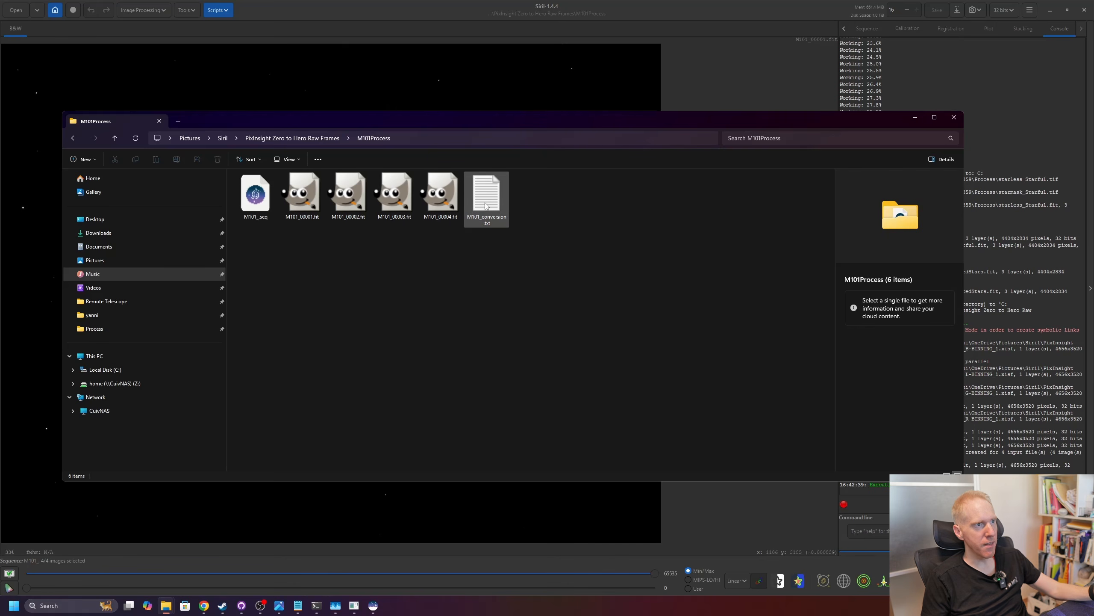
{"action": "double_click", "coordinate": [498, 205]}
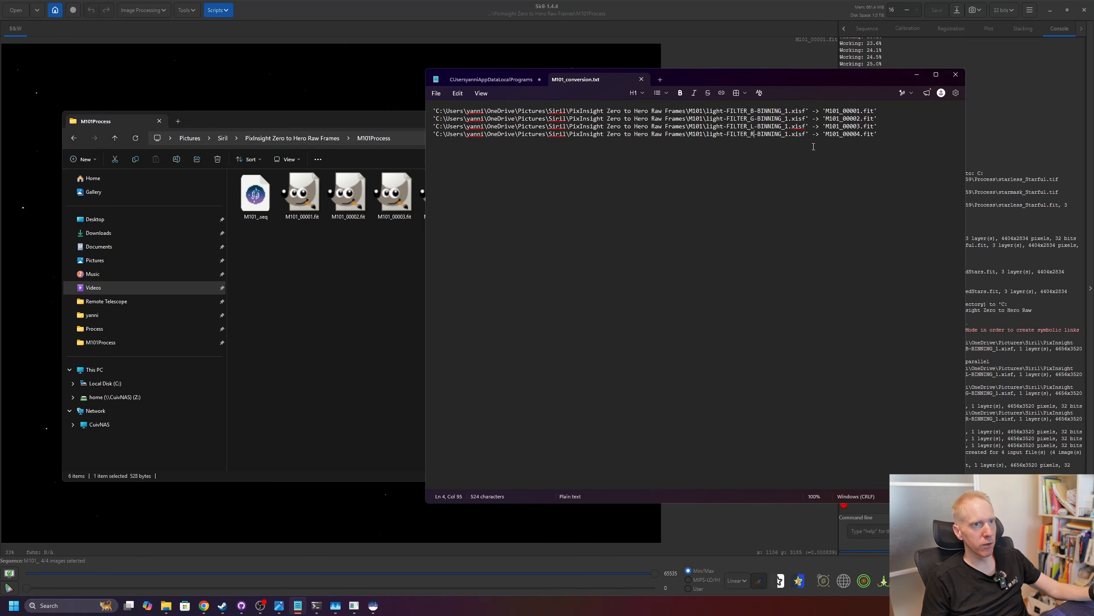
{"action": "left_click_drag", "start_coordinate": [905, 143], "coordinate": [432, 110]}
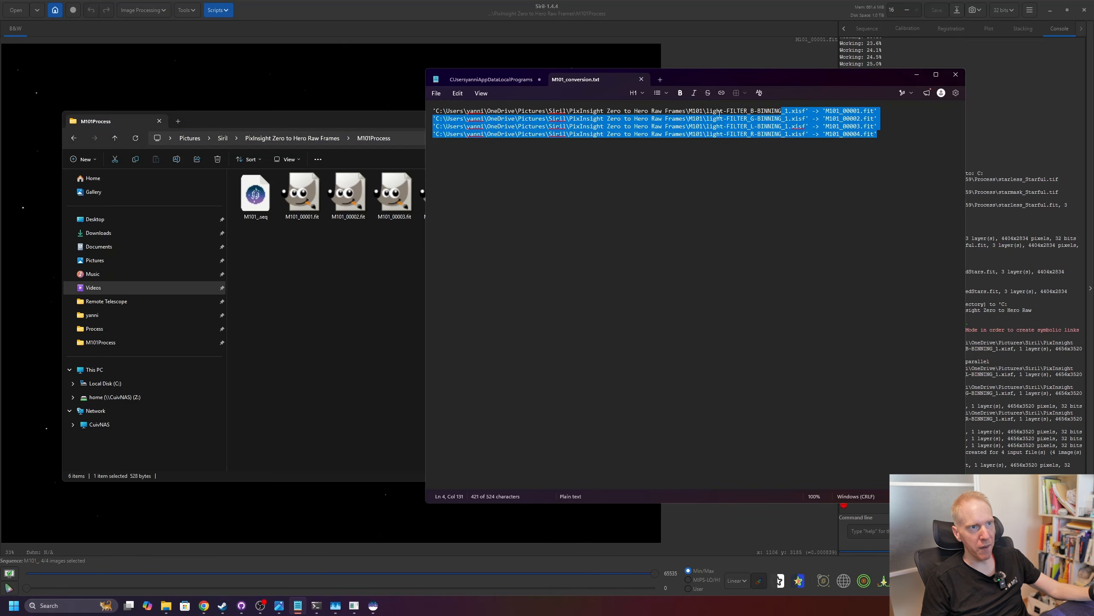
{"action": "left_click", "coordinate": [743, 111]}
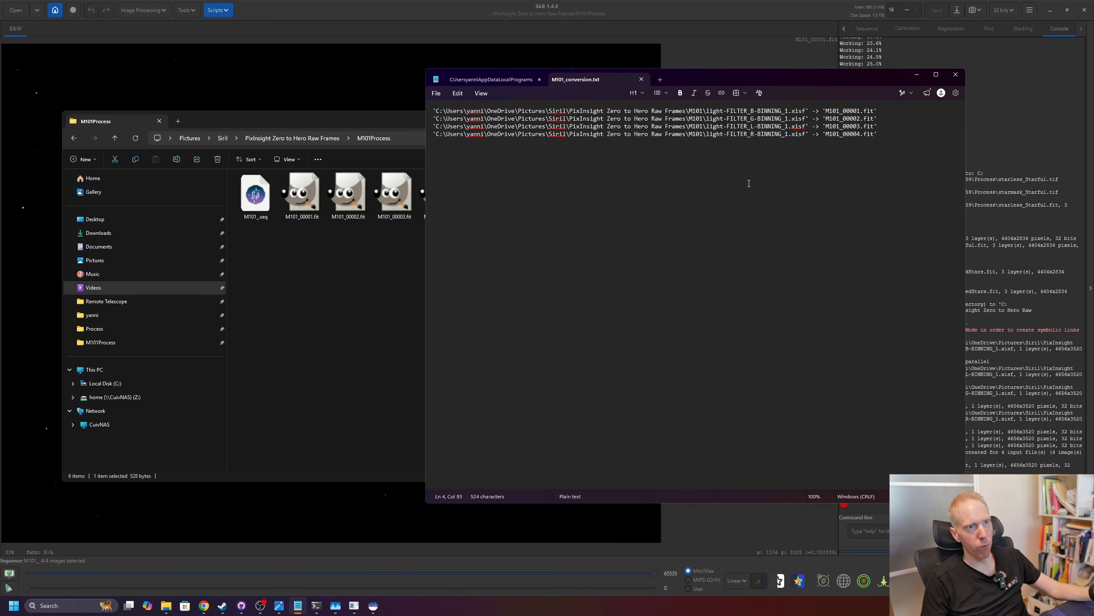
Rename the converted files M101_00001 to M101_00004 as M101_B, M101_G, M101_L and M101_R to match their filters.
{"action": "right_click", "coordinate": [324, 194]}
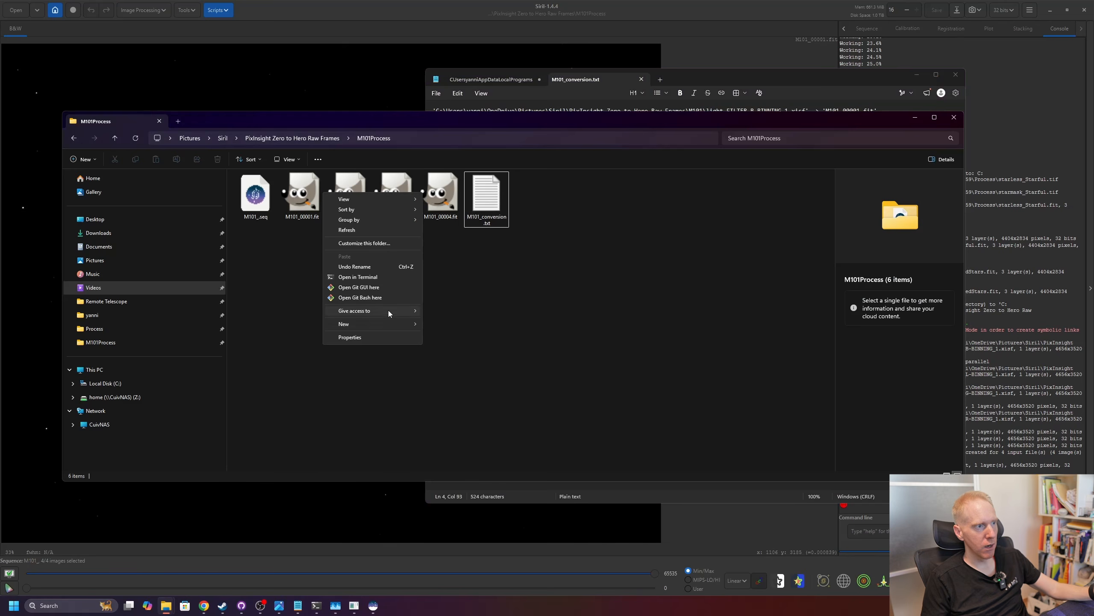
{"action": "left_click_drag", "start_coordinate": [689, 112], "coordinate": [899, 219]}
{"action": "left_click", "coordinate": [513, 316]}
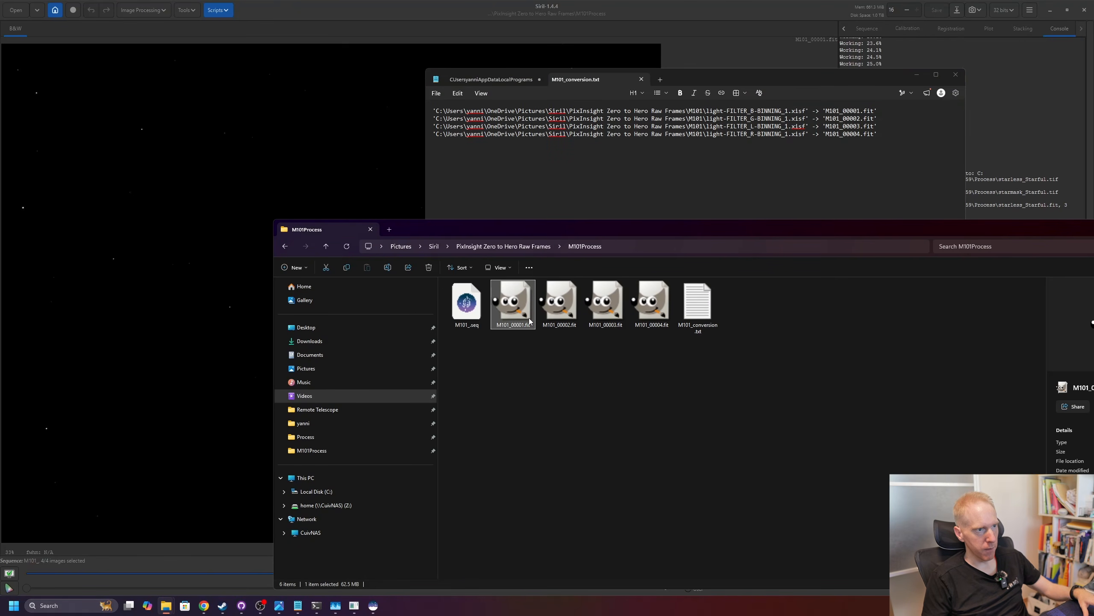
{"action": "right_click", "coordinate": [571, 310]}
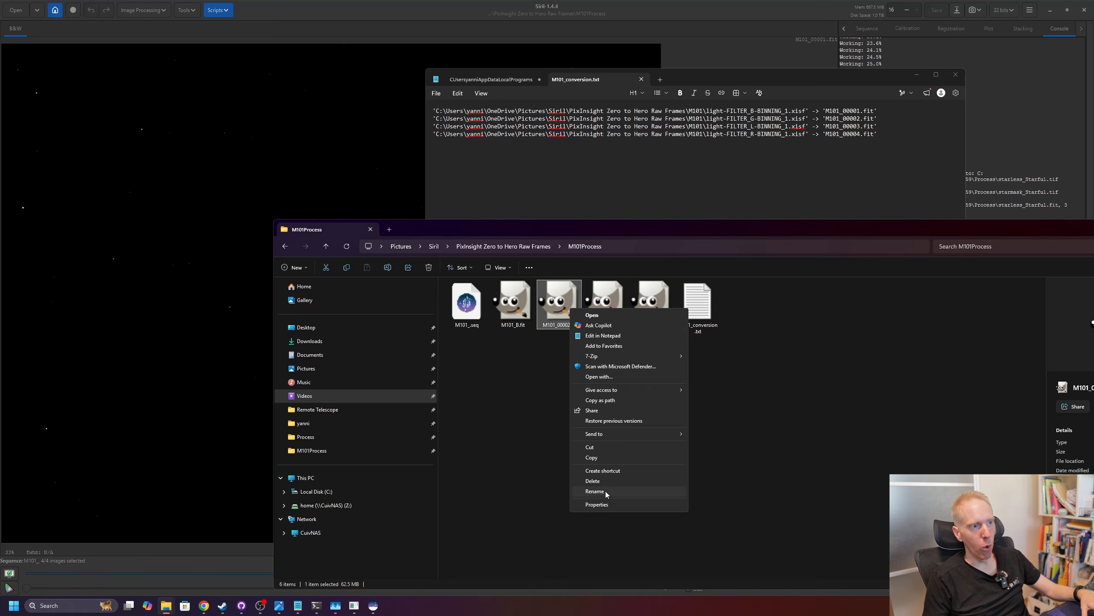
{"action": "left_click", "coordinate": [605, 492]}
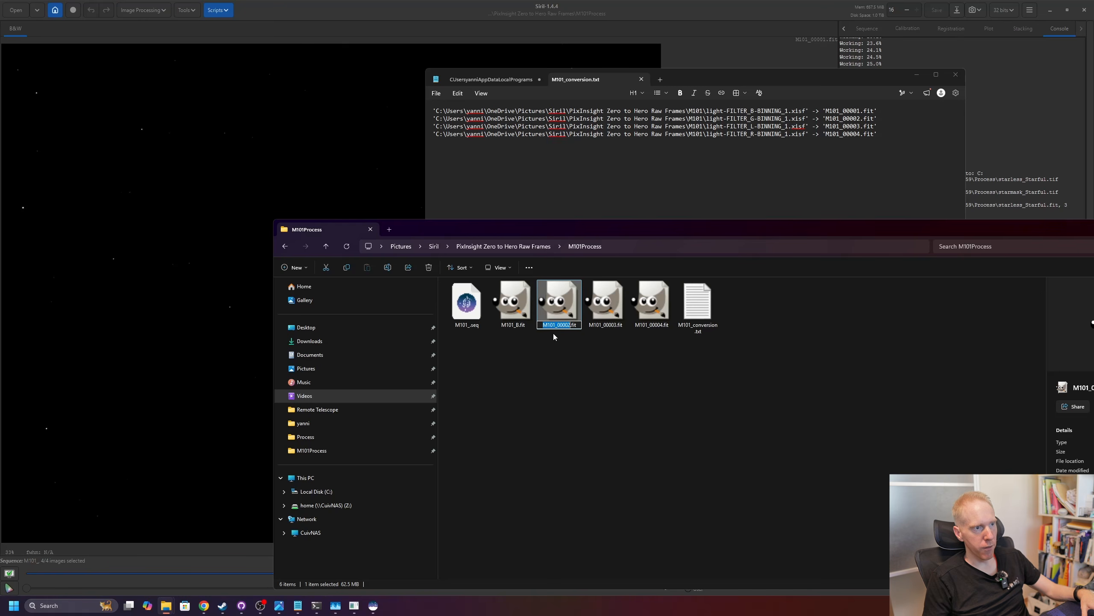
{"action": "type", "text": "M101_G"}
{"action": "key", "text": "Return"}
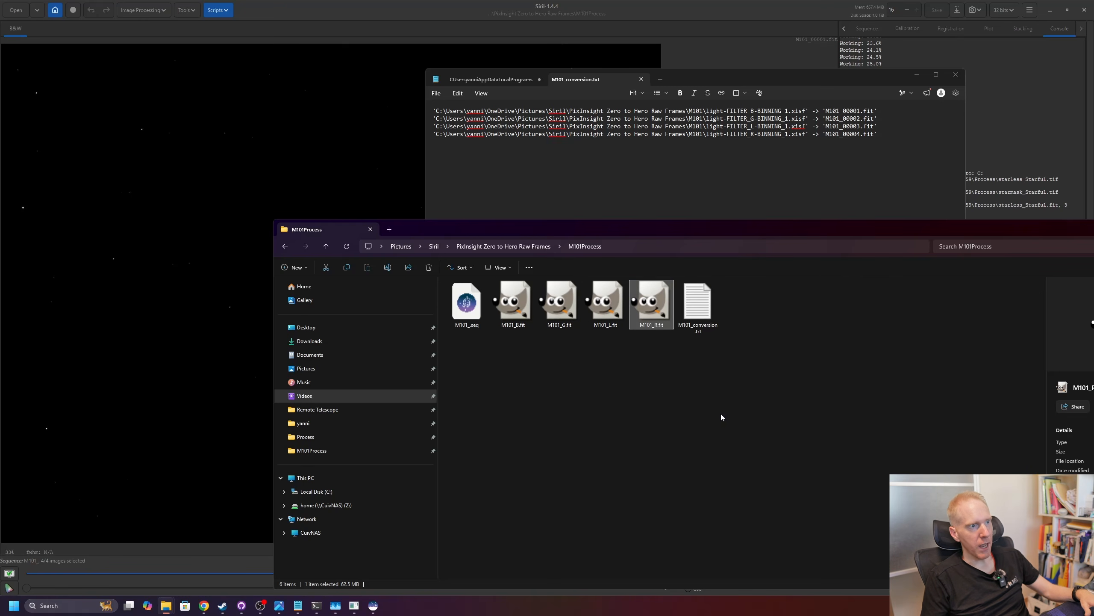
Switch back to Siril, open RGB Compositing, and load M101_L.fit as the luminance layer.
{"action": "left_click", "coordinate": [232, 102]}
{"action": "left_click", "coordinate": [137, 12]}
{"action": "left_click", "coordinate": [109, 191]}
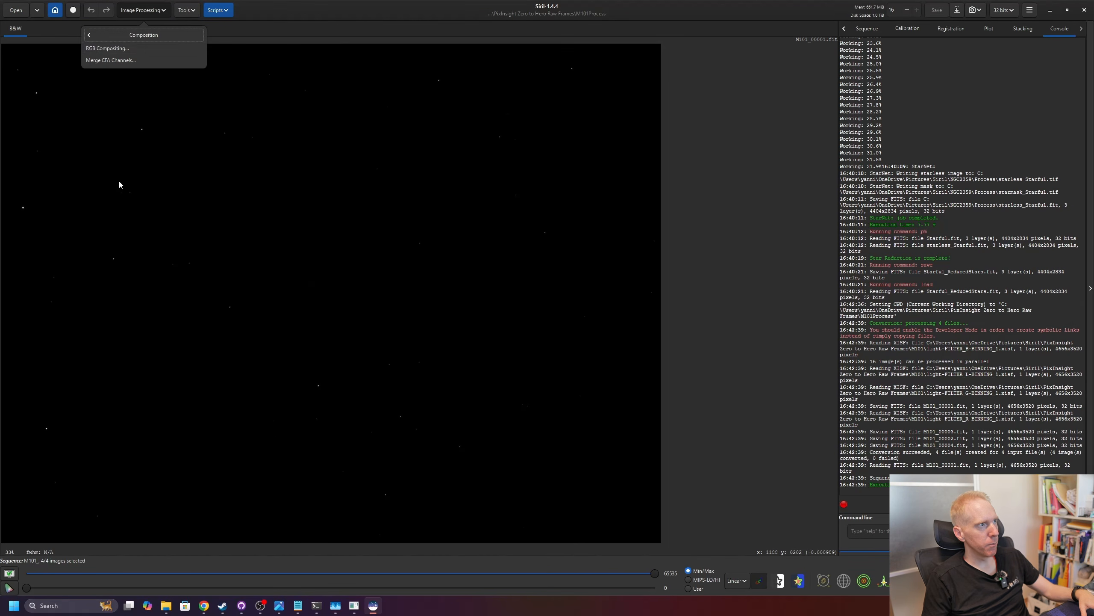
{"action": "left_click", "coordinate": [148, 48]}
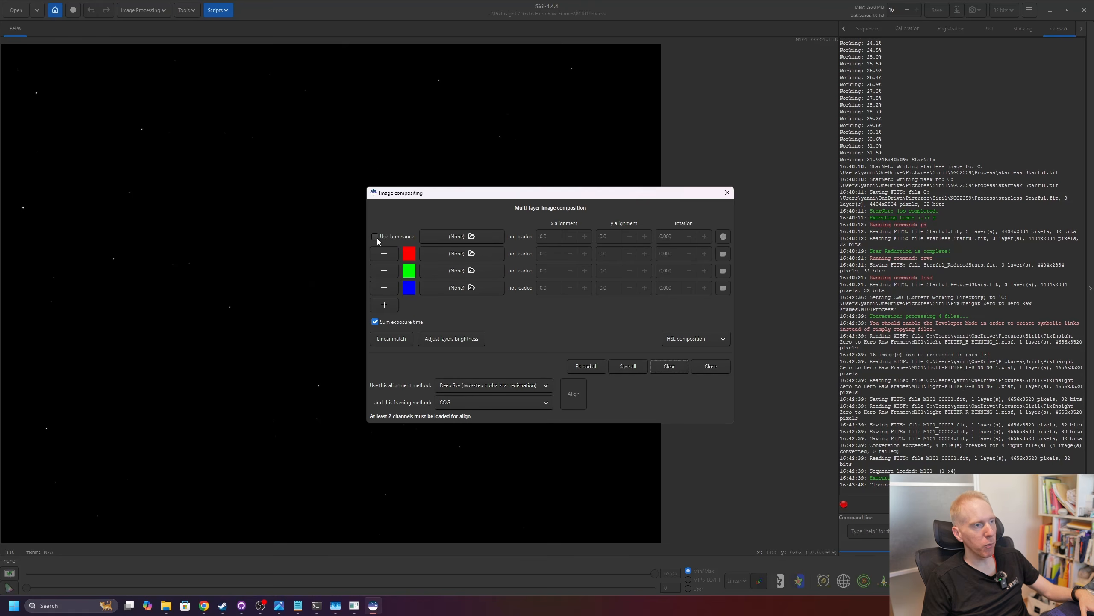
{"action": "left_click", "coordinate": [466, 238]}
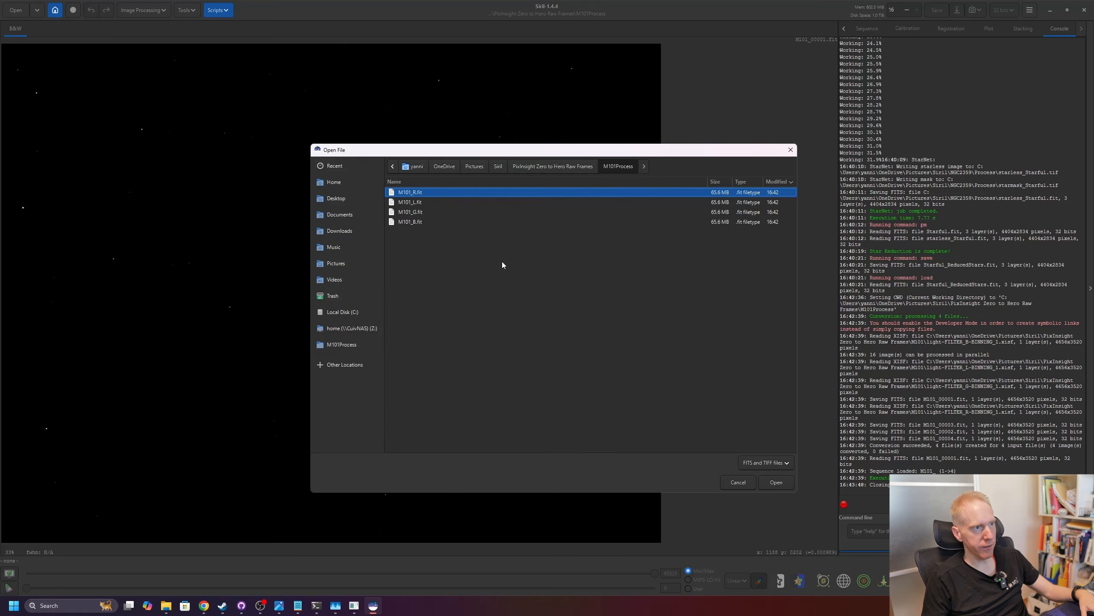
{"action": "double_click", "coordinate": [410, 202]}
Load M101_R.fit, M101_G.fit and M101_B.fit into the red, green and blue layers of the composition.
{"action": "left_click", "coordinate": [464, 255]}
{"action": "double_click", "coordinate": [418, 193]}
{"action": "left_click", "coordinate": [472, 271]}
{"action": "double_click", "coordinate": [414, 211]}
{"action": "left_click", "coordinate": [462, 288]}
{"action": "left_click", "coordinate": [417, 222]}
{"action": "left_click", "coordinate": [779, 482]}
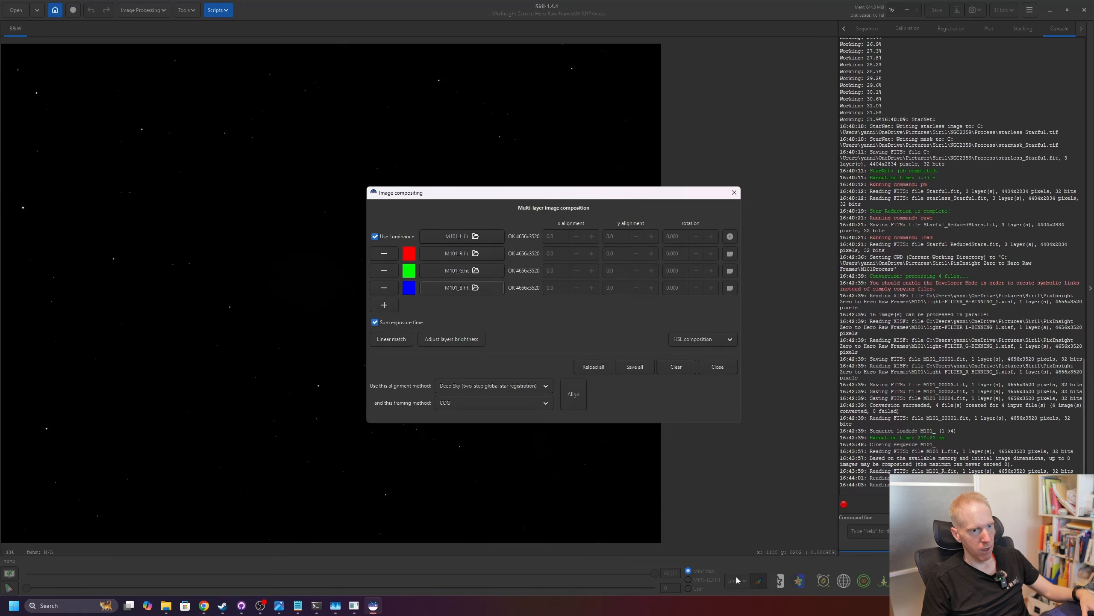
Turn off Sum exposure time, try to change the display stretch mode, and close the image compositing dialog.
{"action": "left_click", "coordinate": [465, 324]}
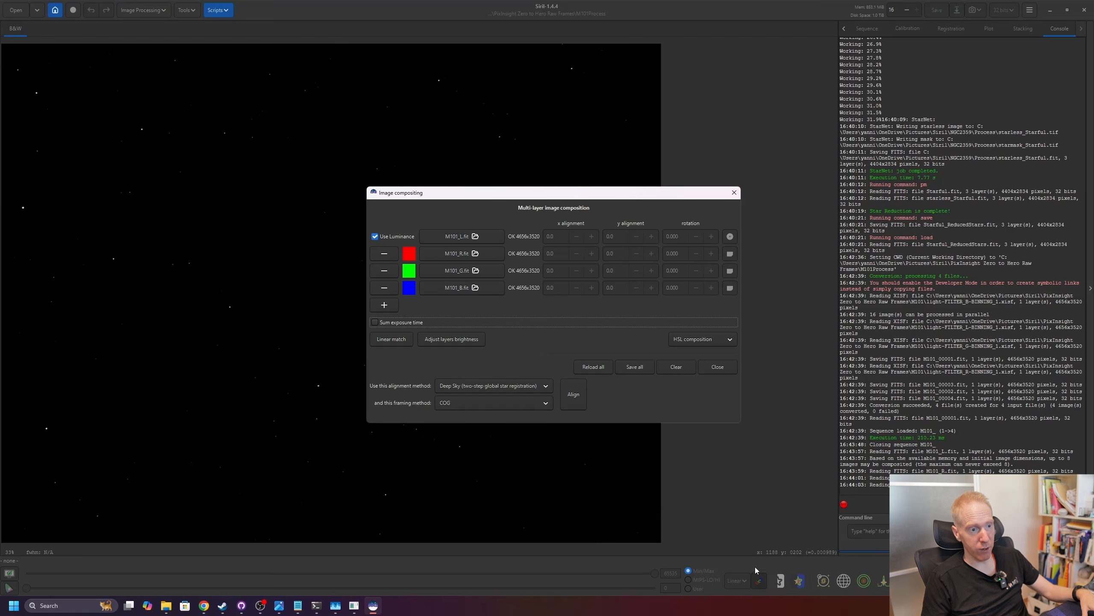
{"action": "left_click", "coordinate": [745, 581]}
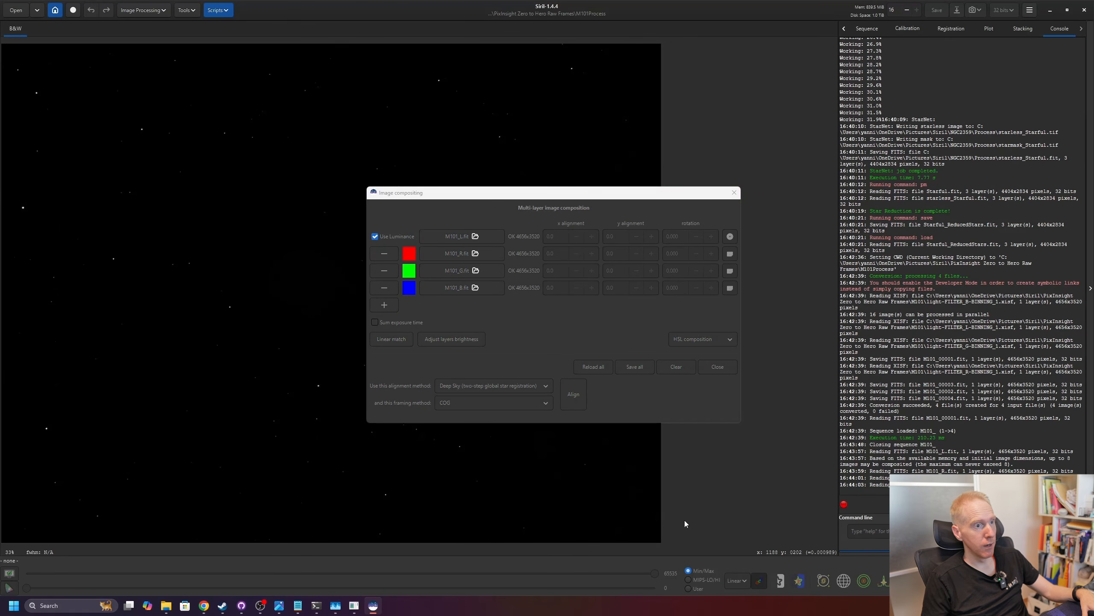
{"action": "left_click", "coordinate": [431, 231]}
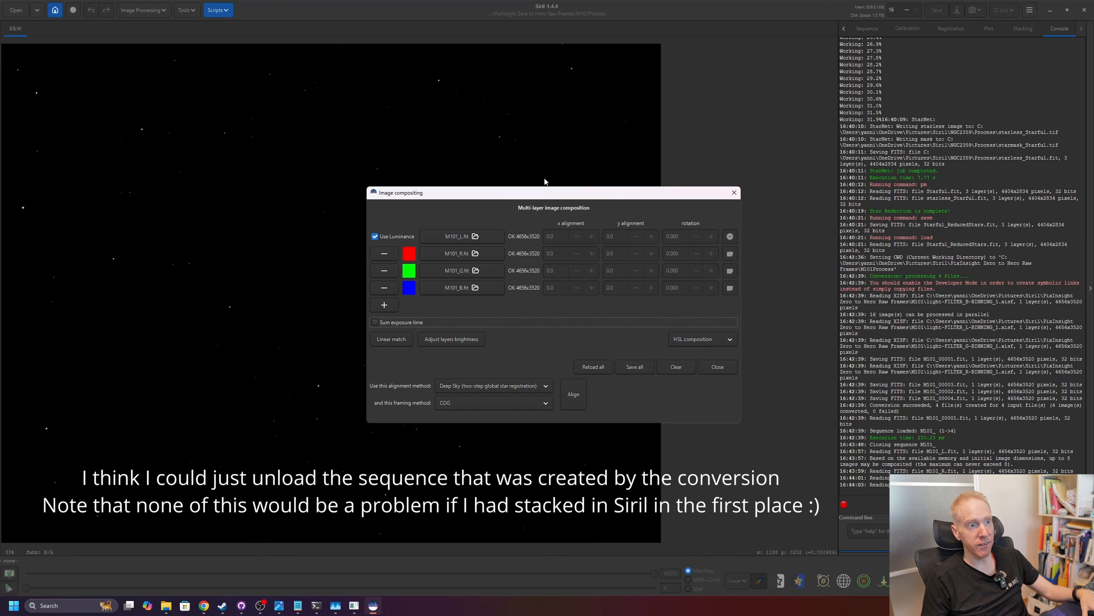
{"action": "left_click", "coordinate": [734, 192]}
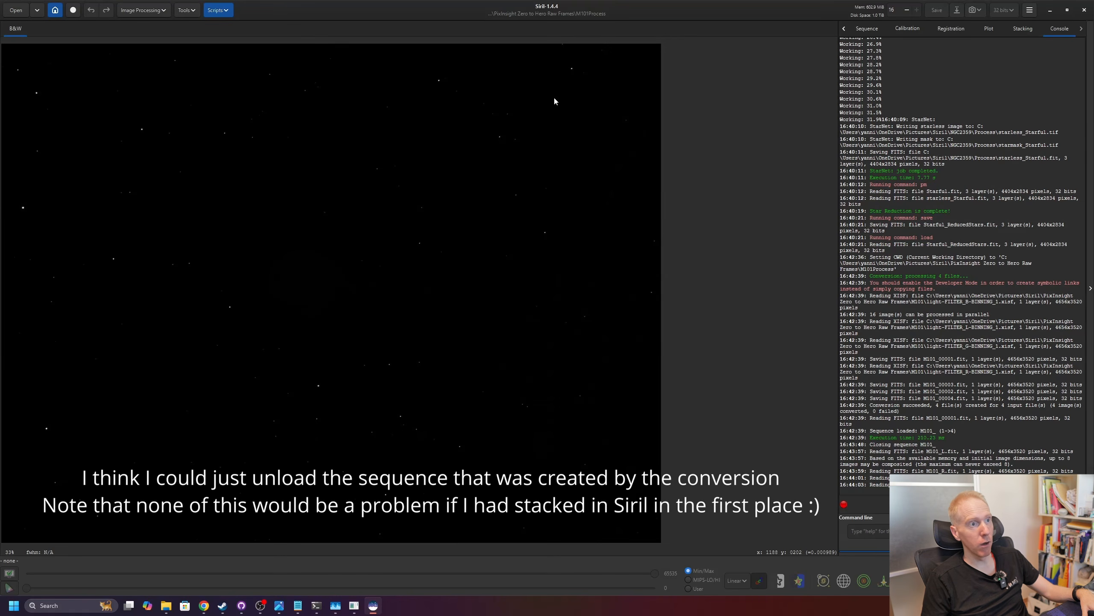
Restart Siril to clear the loaded sequence and open a fresh RGB Compositing dialog.
{"action": "left_click", "coordinate": [1086, 11]}
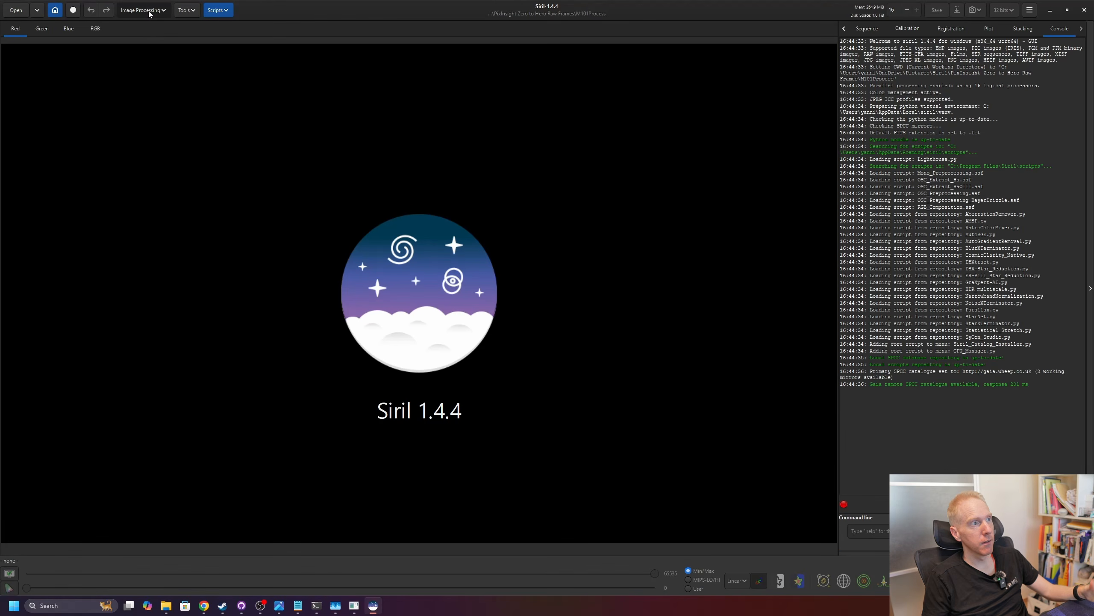
{"action": "left_click", "coordinate": [149, 12]}
{"action": "left_click", "coordinate": [122, 190]}
{"action": "left_click", "coordinate": [108, 49]}
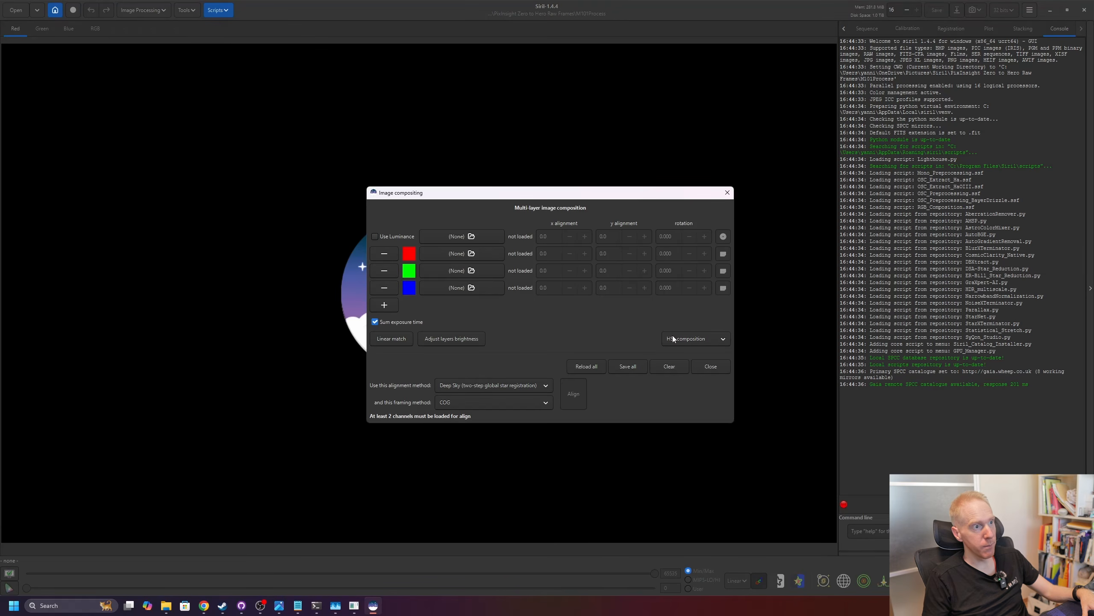
Load M101_L.fit as the luminance layer and M101_R.fit, M101_G.fit and M101_B.fit into the red, green and blue layers.
{"action": "left_click", "coordinate": [466, 237]}
{"action": "left_click", "coordinate": [411, 202]}
{"action": "double_click", "coordinate": [412, 205]}
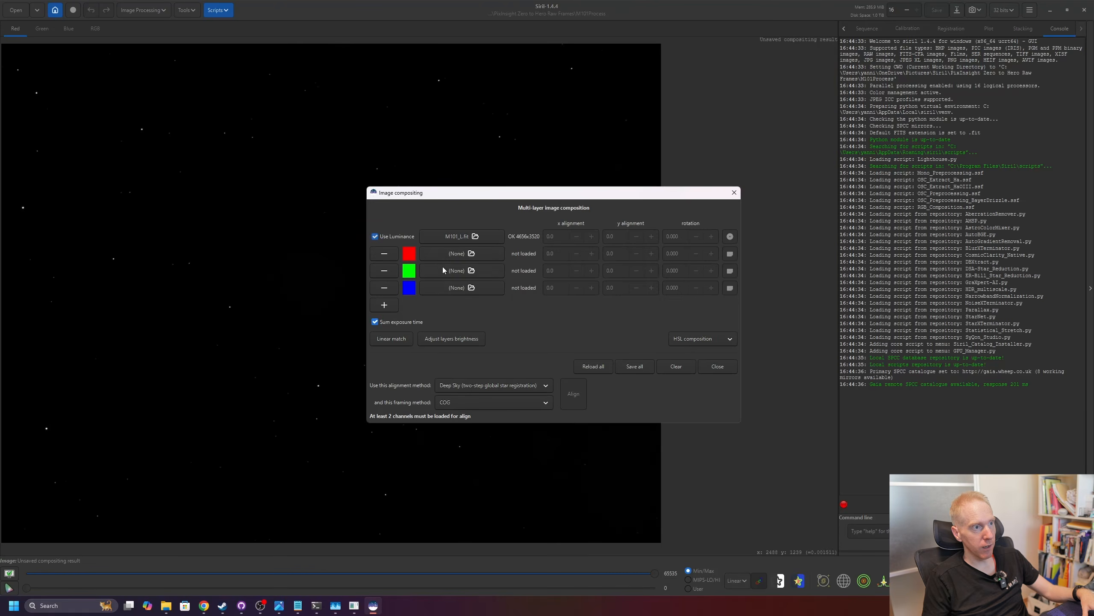
{"action": "left_click", "coordinate": [465, 254]}
{"action": "left_click", "coordinate": [413, 195]}
{"action": "double_click", "coordinate": [435, 195]}
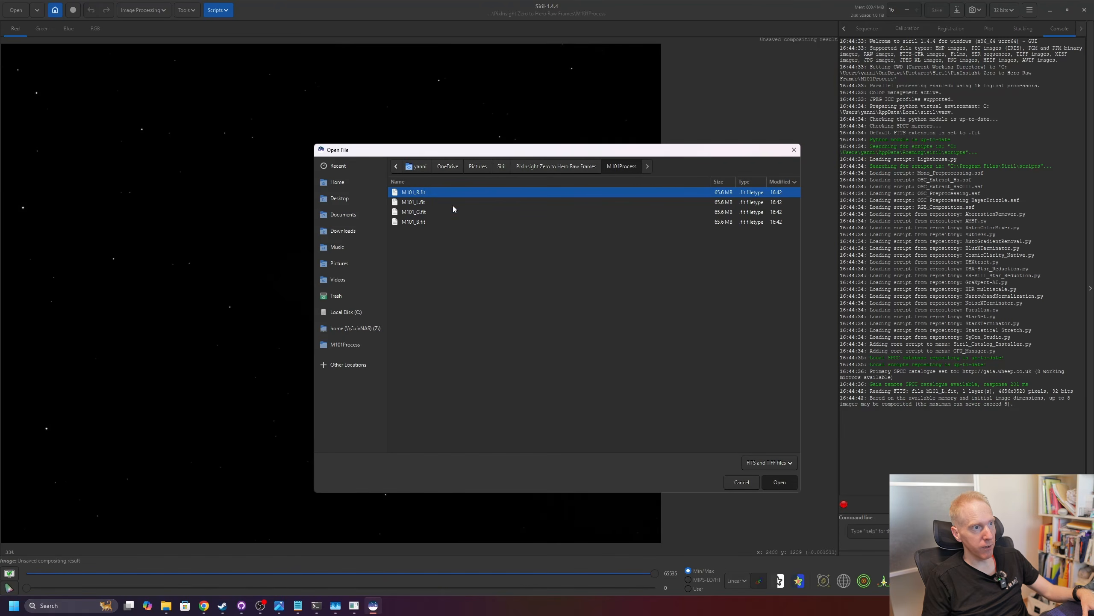
{"action": "left_click", "coordinate": [476, 277]}
{"action": "double_click", "coordinate": [414, 212]}
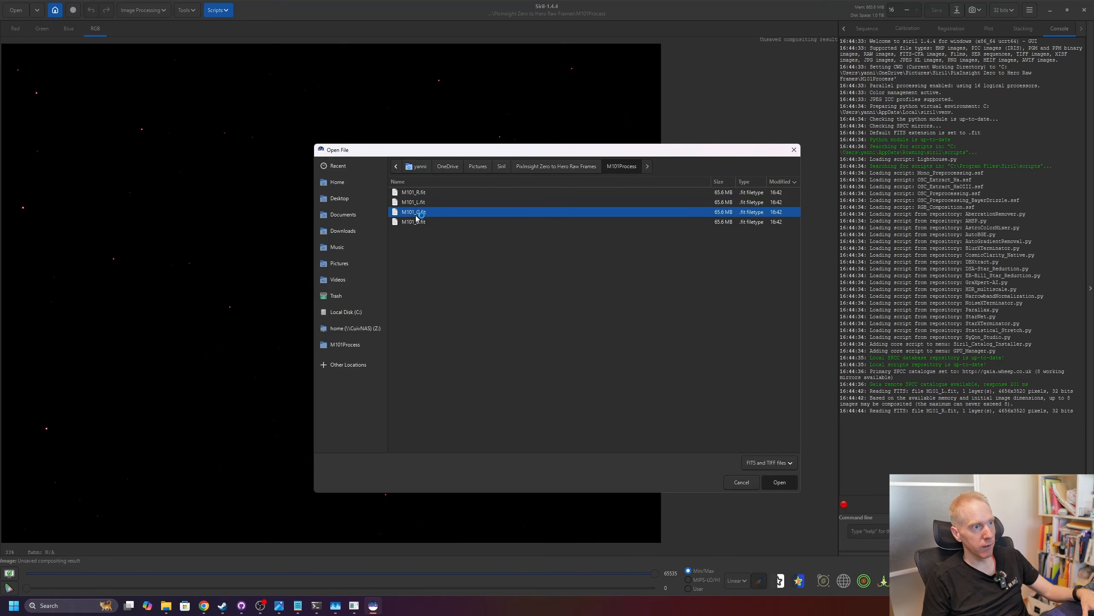
{"action": "left_click", "coordinate": [459, 287]}
{"action": "double_click", "coordinate": [414, 222]}
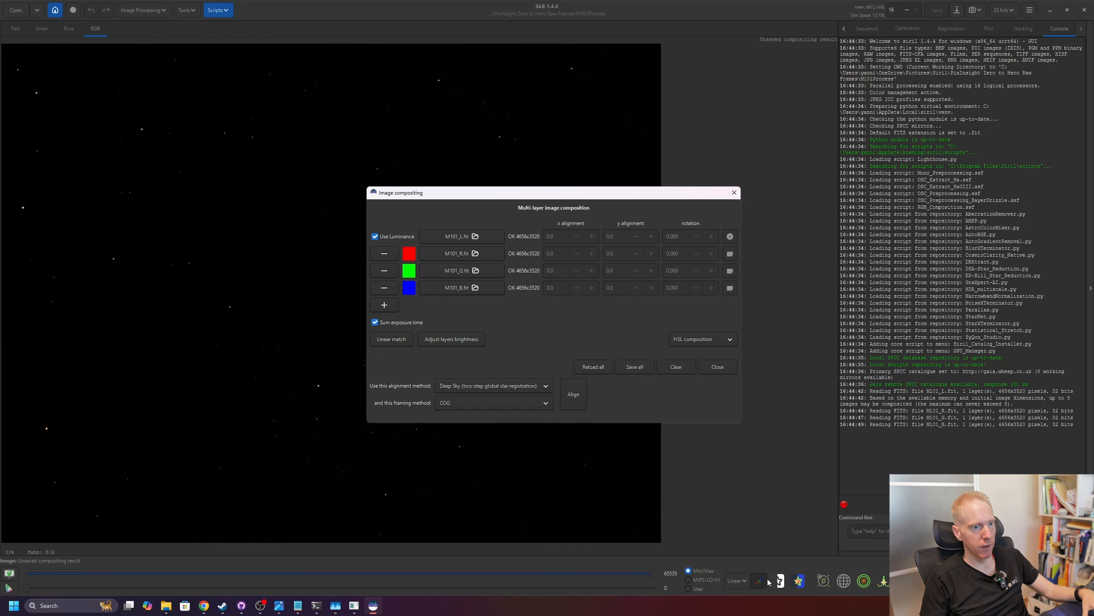
Switch the composite's display mode to AutoStretch and unlink the channels for the preview.
{"action": "left_click", "coordinate": [689, 579]}
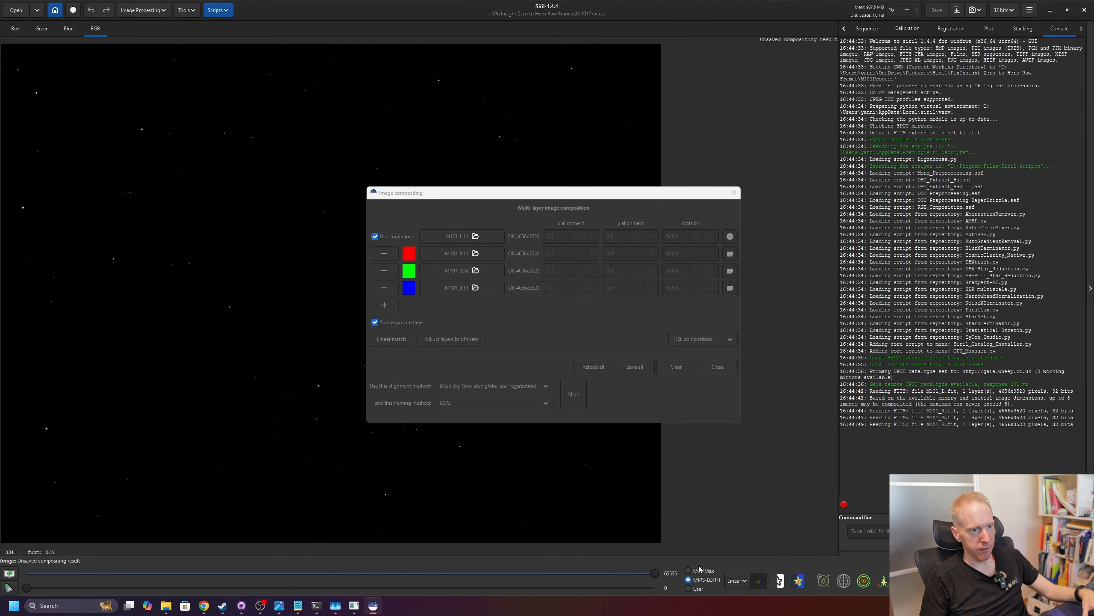
{"action": "left_click", "coordinate": [737, 580]}
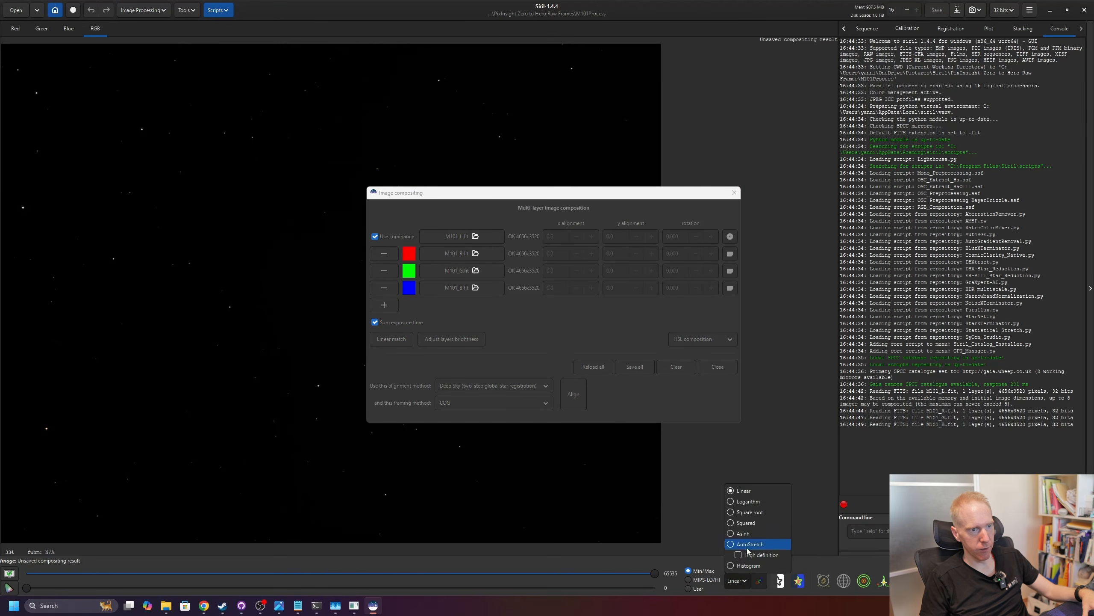
{"action": "left_click", "coordinate": [748, 547]}
{"action": "left_click", "coordinate": [763, 583]}
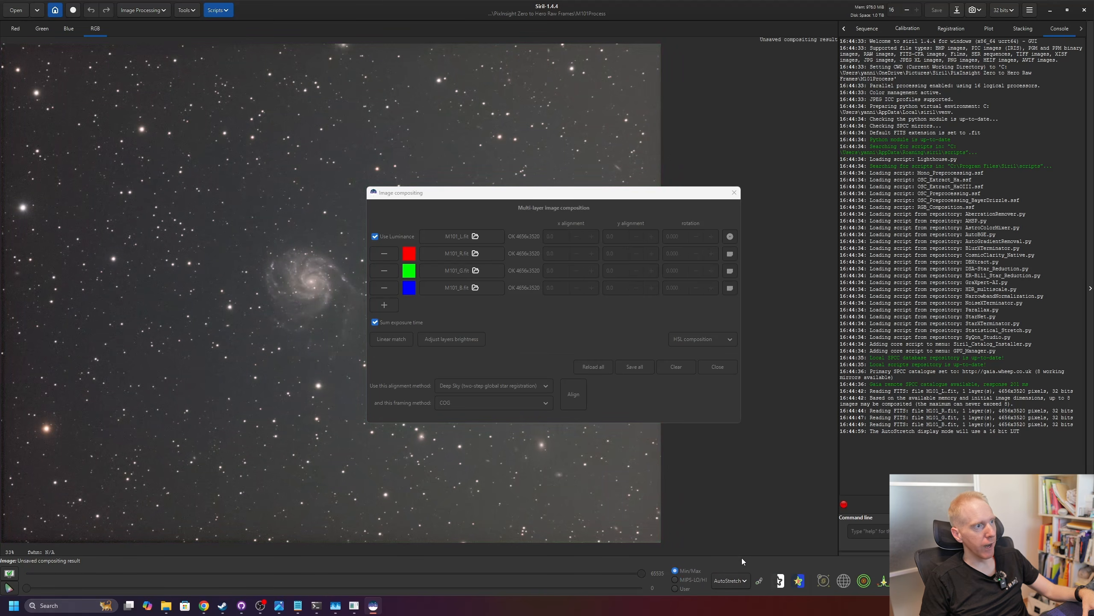
Move the compositing dialog off the image and draw a selection of about 2132 × 2024 px around the galaxy.
{"action": "left_click_drag", "start_coordinate": [400, 196], "coordinate": [699, 182]}
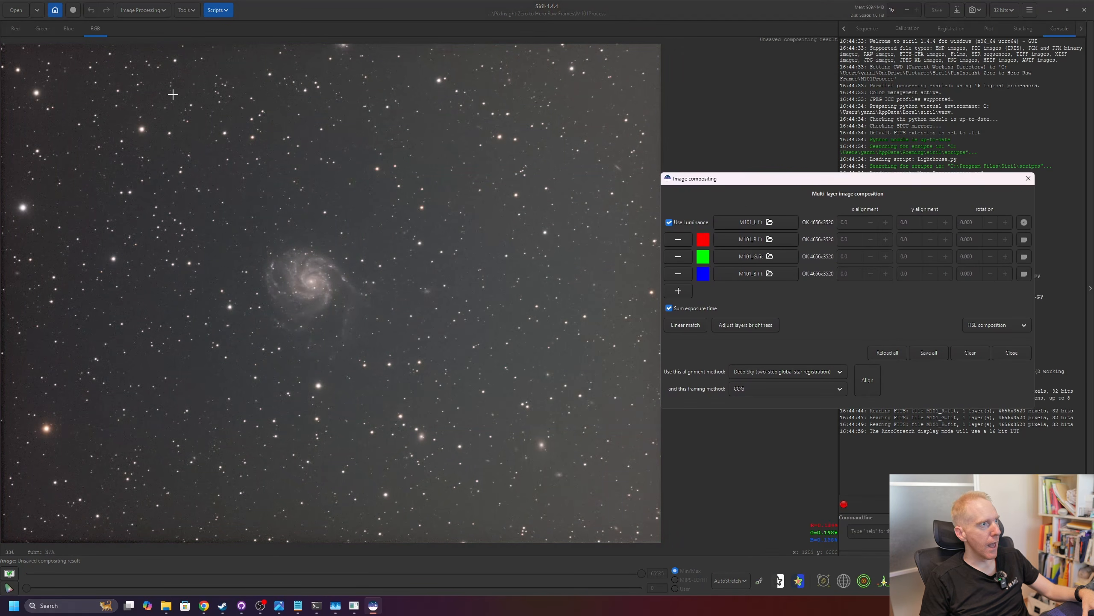
{"action": "left_click_drag", "start_coordinate": [138, 122], "coordinate": [438, 406]}
{"action": "left_click_drag", "start_coordinate": [349, 339], "coordinate": [374, 374]}
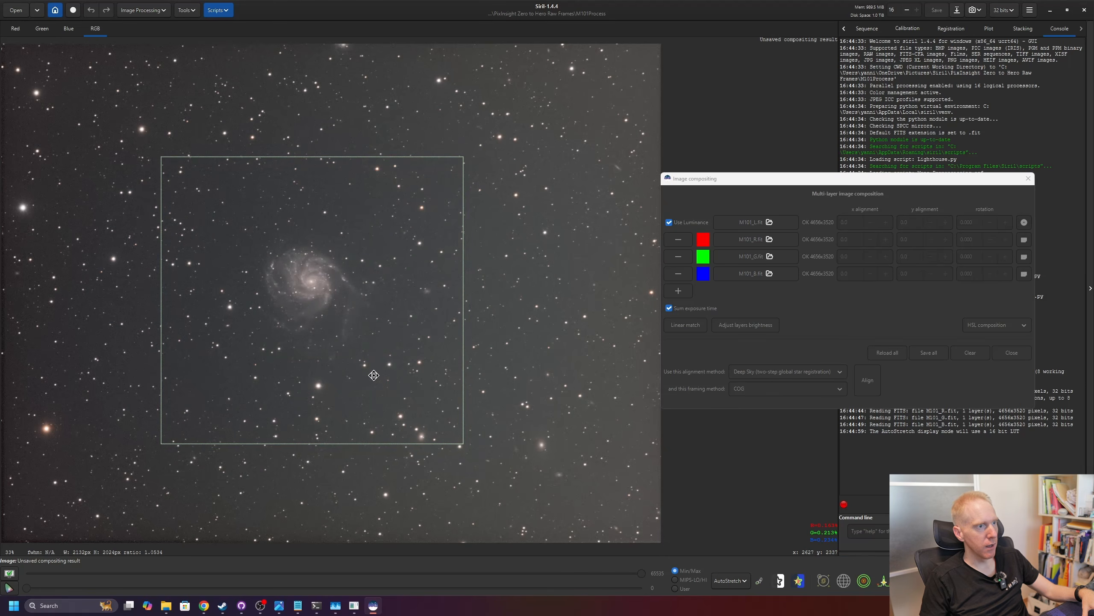
{"action": "right_click", "coordinate": [341, 300]}
{"action": "mouse_move", "coordinate": [370, 373]}
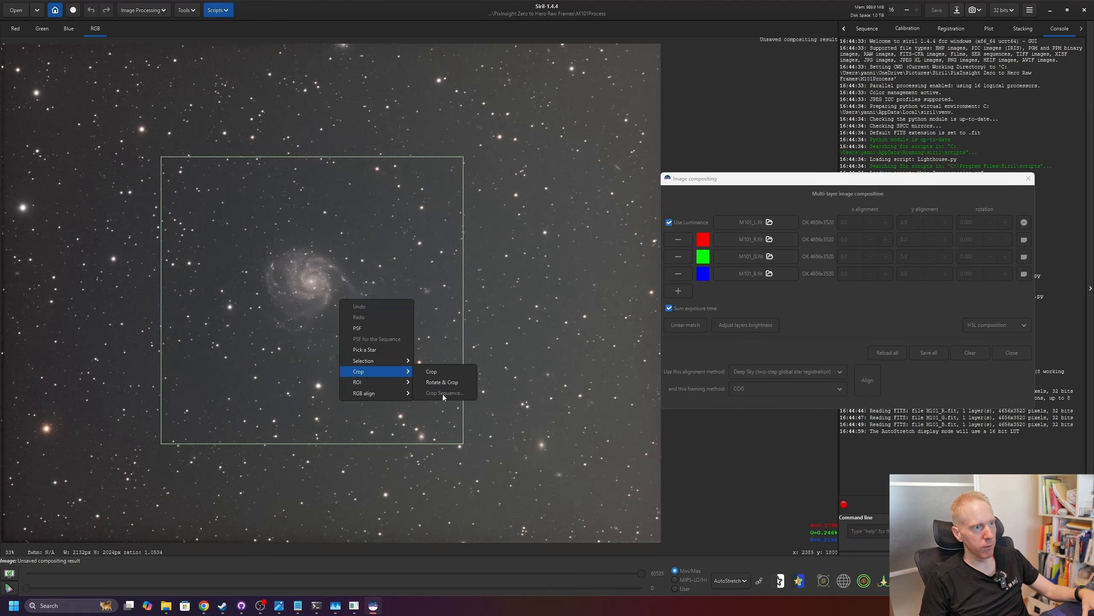
{"action": "left_click", "coordinate": [872, 401]}
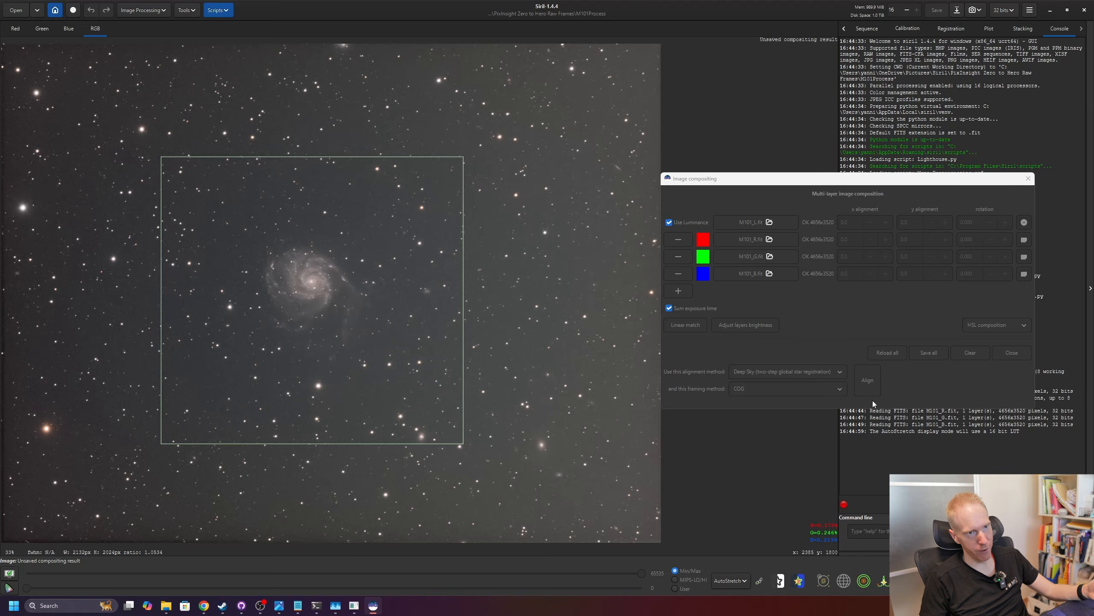
Align the four loaded layers and crop the whole sequence to the selection around the galaxy.
{"action": "left_click", "coordinate": [869, 381]}
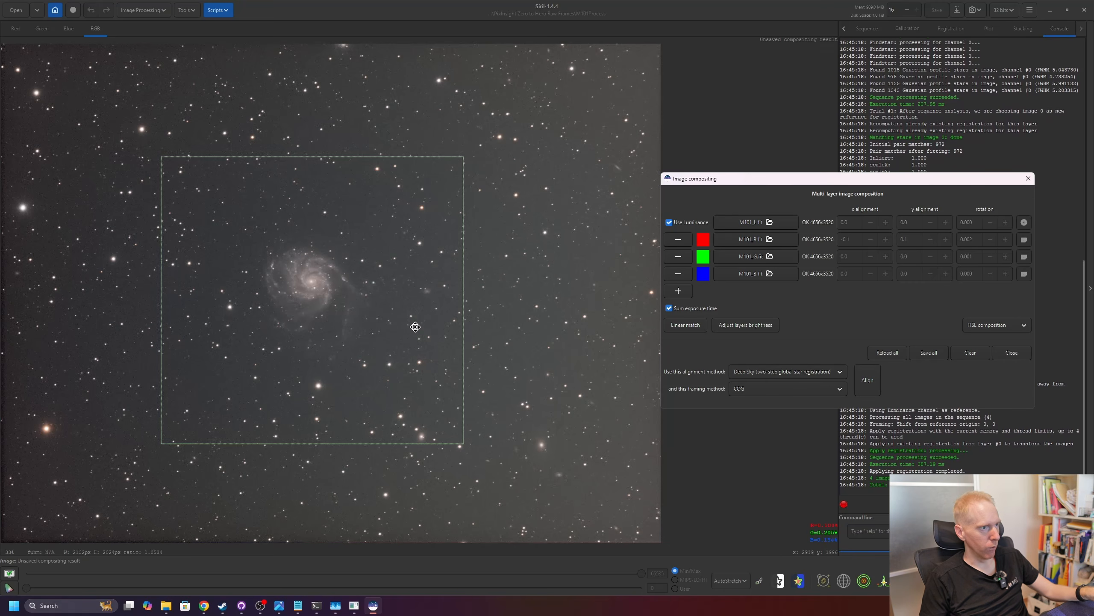
{"action": "right_click", "coordinate": [417, 285]}
{"action": "mouse_move", "coordinate": [446, 356]}
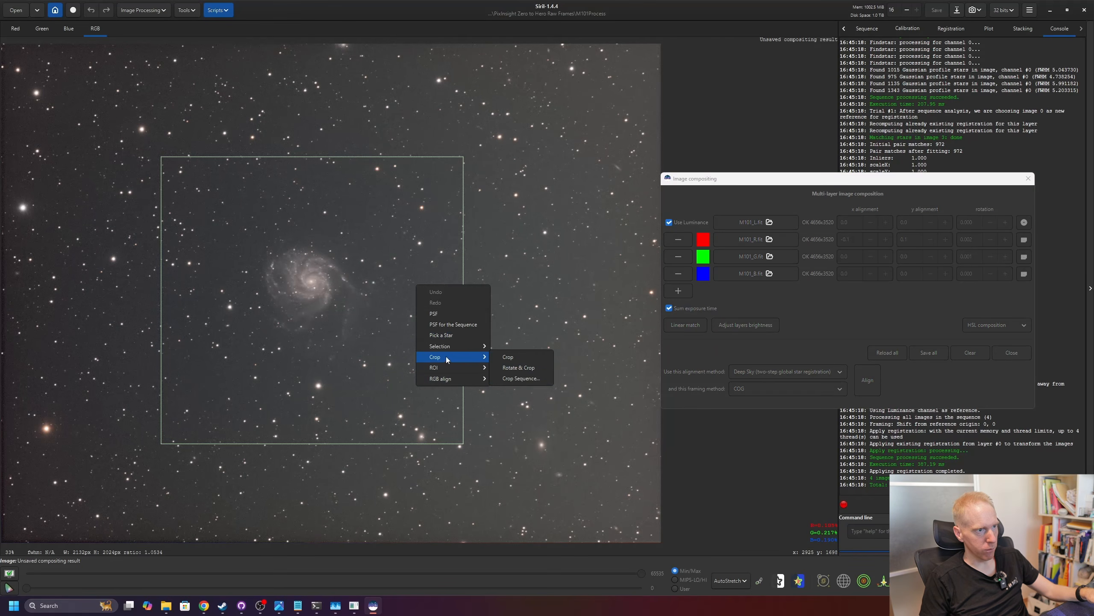
{"action": "left_click", "coordinate": [517, 379]}
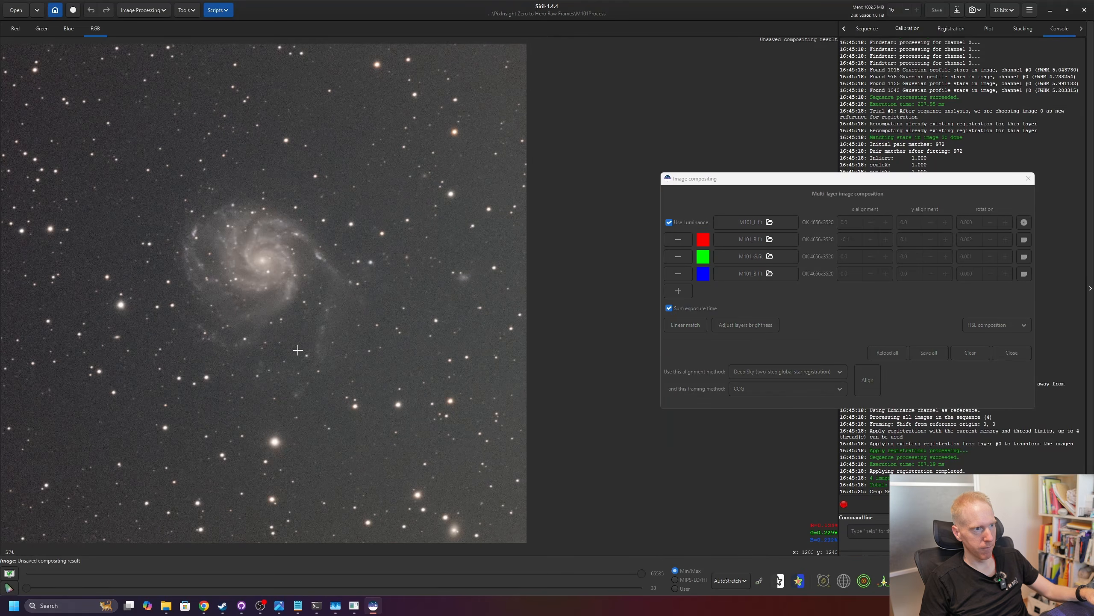
Save all the cropped layers, then check the M101Process folder in File Explorer and return to Siril.
{"action": "left_click", "coordinate": [938, 359]}
{"action": "left_click", "coordinate": [928, 353]}
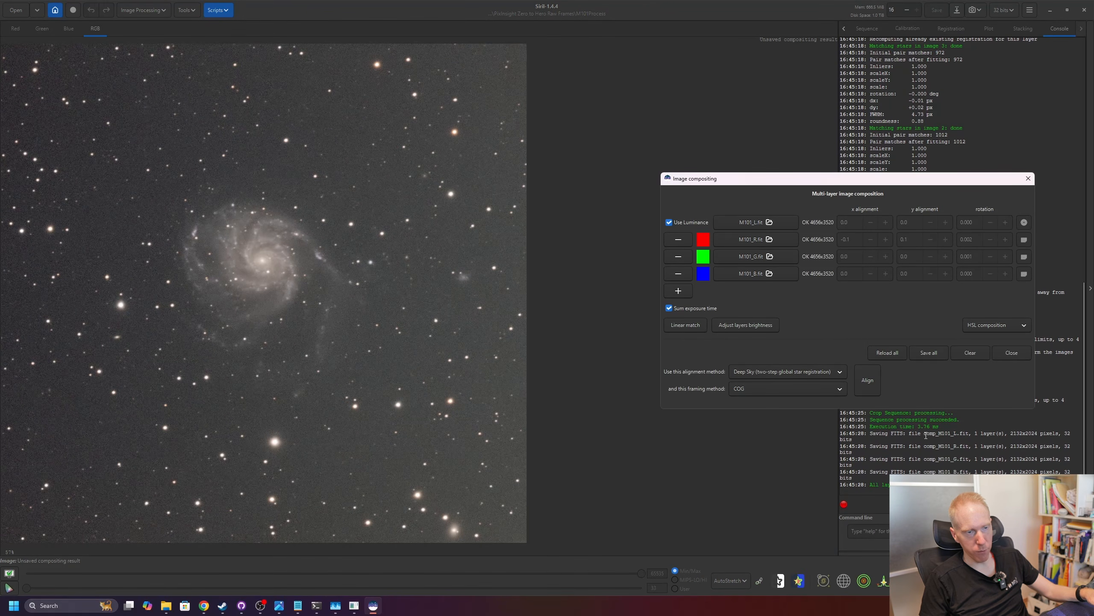
{"action": "left_click", "coordinate": [166, 605]}
{"action": "left_click", "coordinate": [136, 575]}
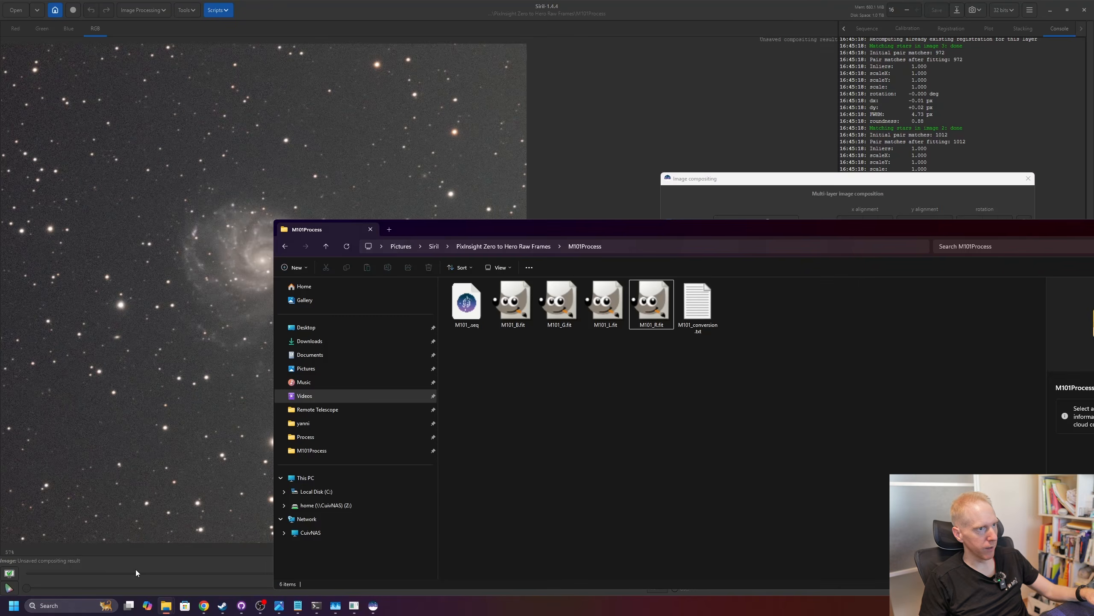
{"action": "left_click_drag", "start_coordinate": [493, 354], "coordinate": [664, 294]}
{"action": "left_click", "coordinate": [742, 213]}
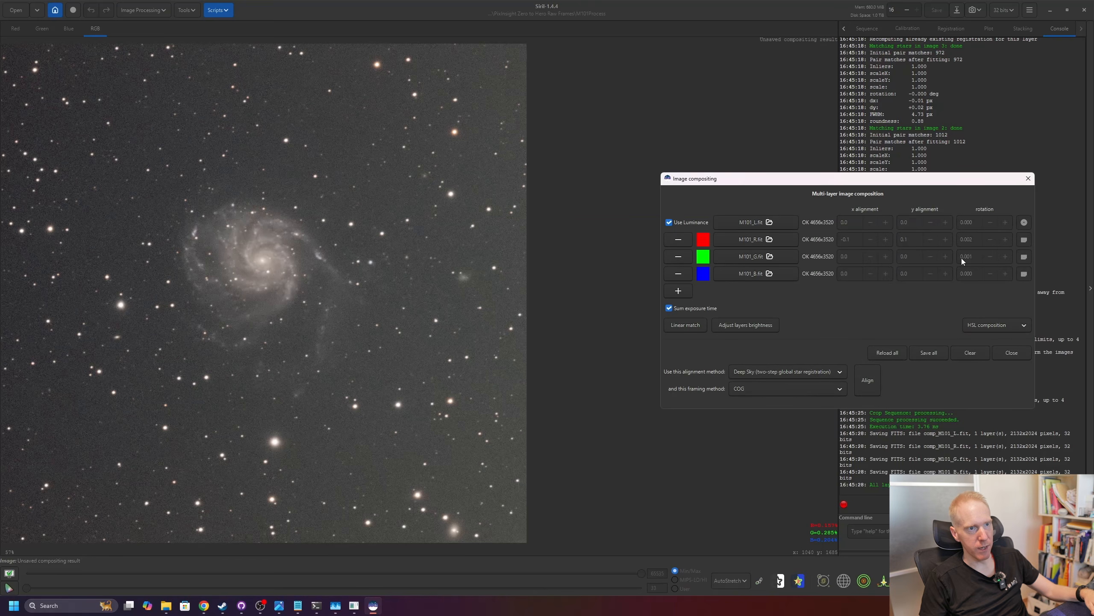
Clear the composition and rebuild it without luminance, using comp_M101_R.fit, comp_M101_G.fit and comp_M101_B.fit as the red, green and blue layers.
{"action": "left_click", "coordinate": [984, 356]}
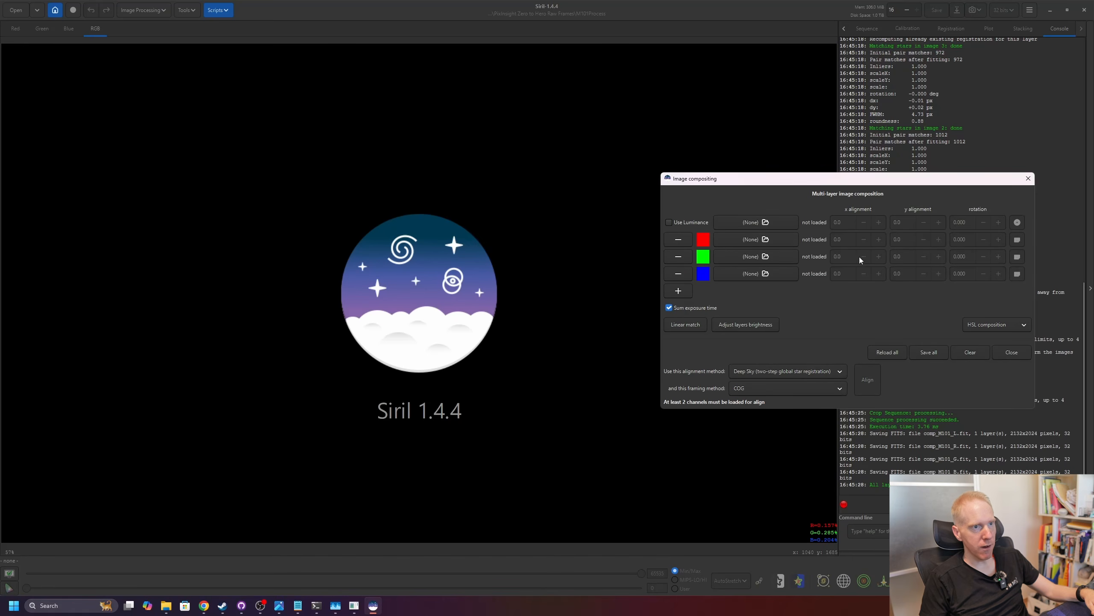
{"action": "left_click", "coordinate": [764, 244]}
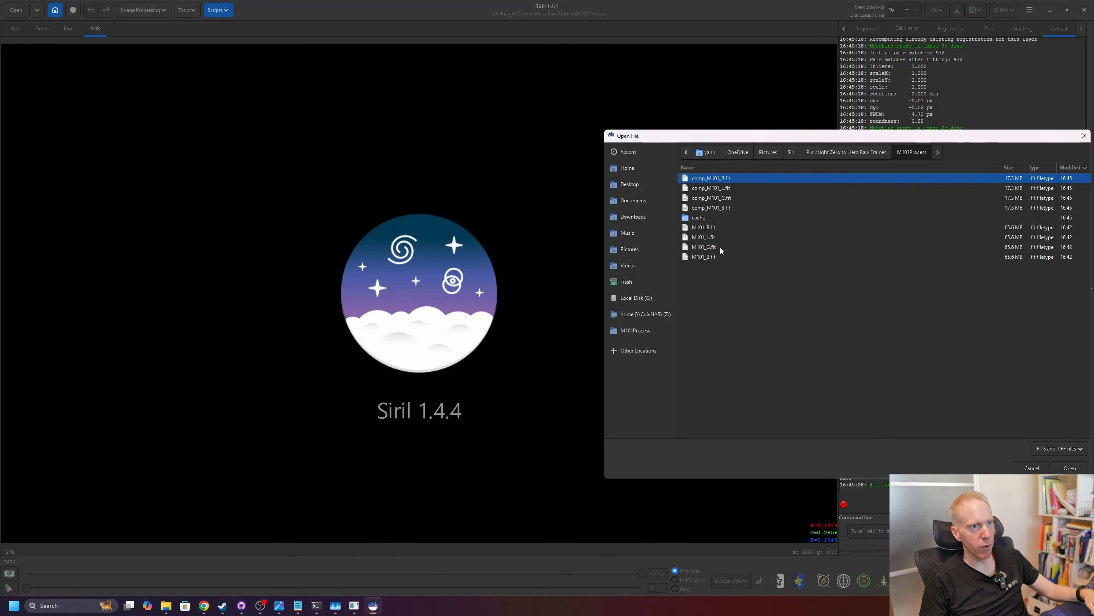
{"action": "double_click", "coordinate": [718, 178]}
{"action": "left_click", "coordinate": [763, 254]}
{"action": "left_click", "coordinate": [714, 198]}
{"action": "left_click", "coordinate": [765, 272]}
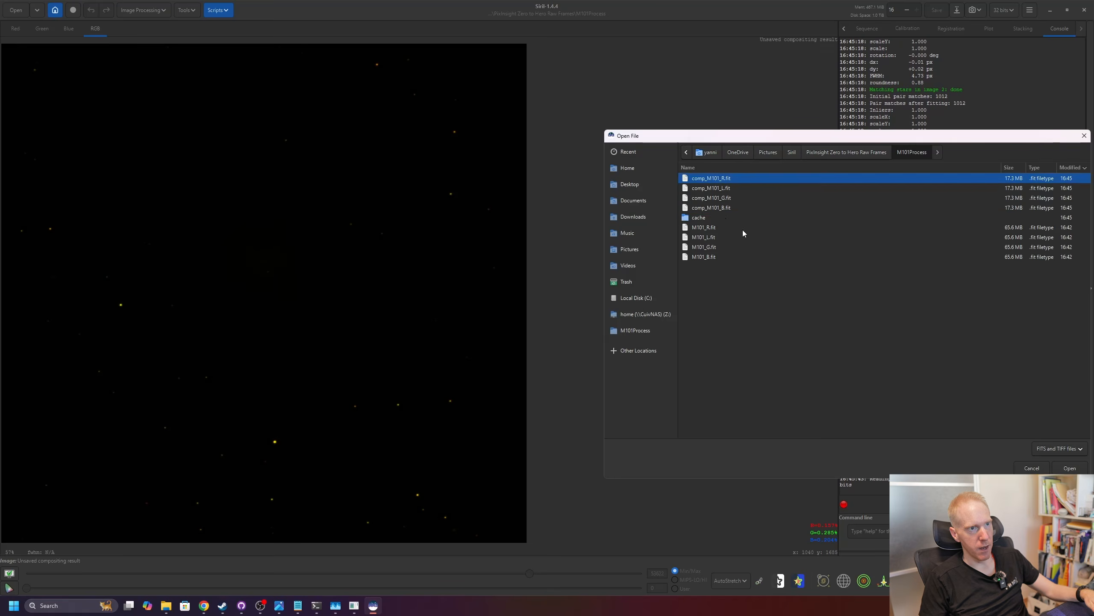
{"action": "double_click", "coordinate": [721, 207]}
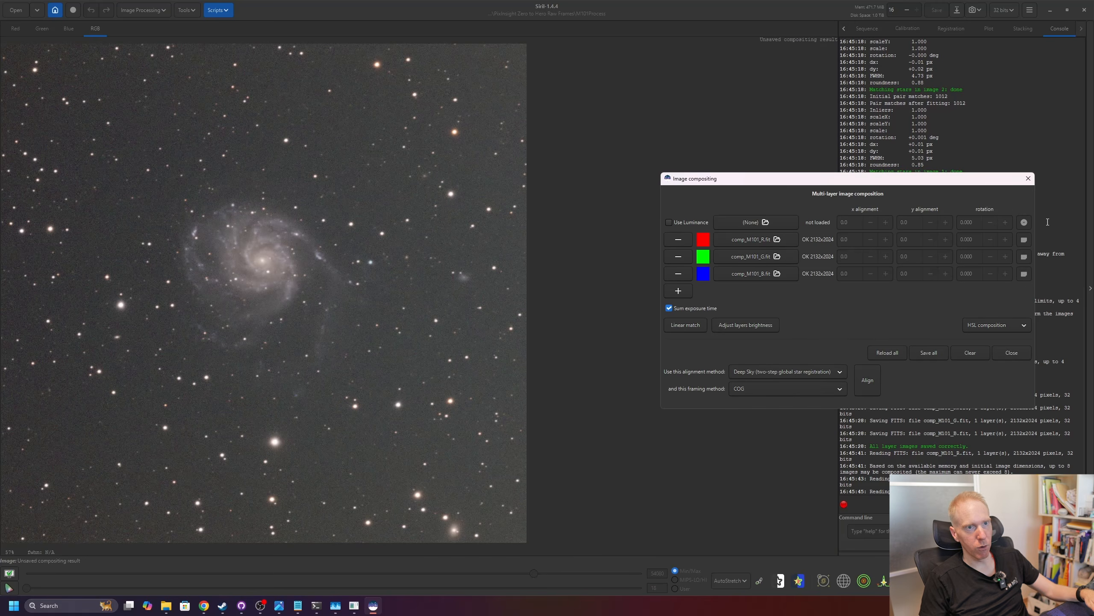
{"action": "left_click", "coordinate": [1015, 356]}
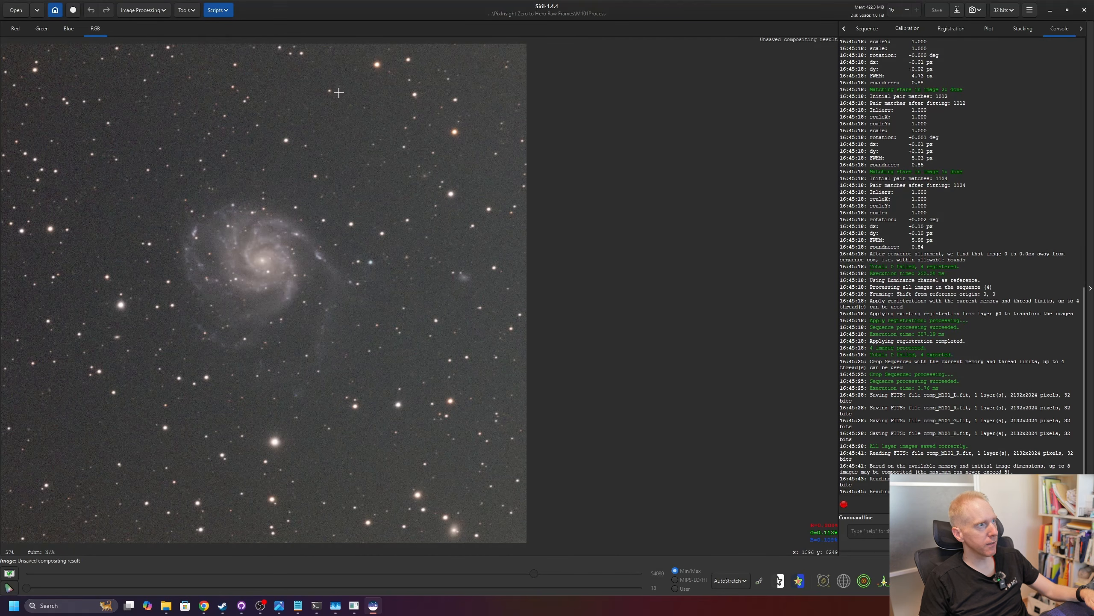
Run GraXpert AI background extraction on the RGB image with subtraction correction and smoothing 1.00.
{"action": "left_click", "coordinate": [219, 11]}
{"action": "mouse_move", "coordinate": [241, 38]}
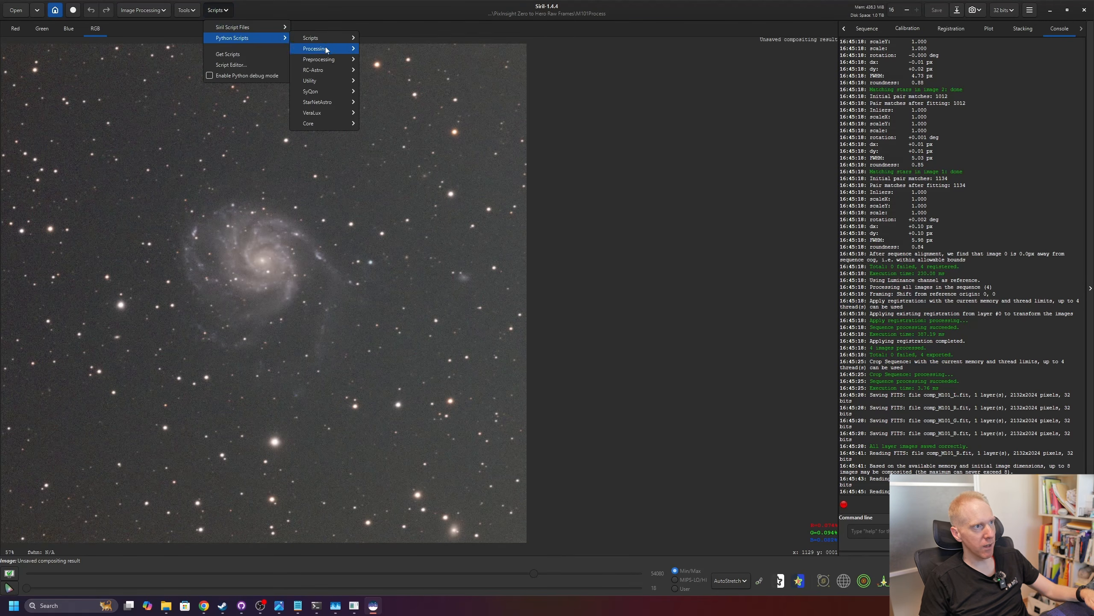
{"action": "mouse_move", "coordinate": [328, 49]}
{"action": "left_click", "coordinate": [388, 134]}
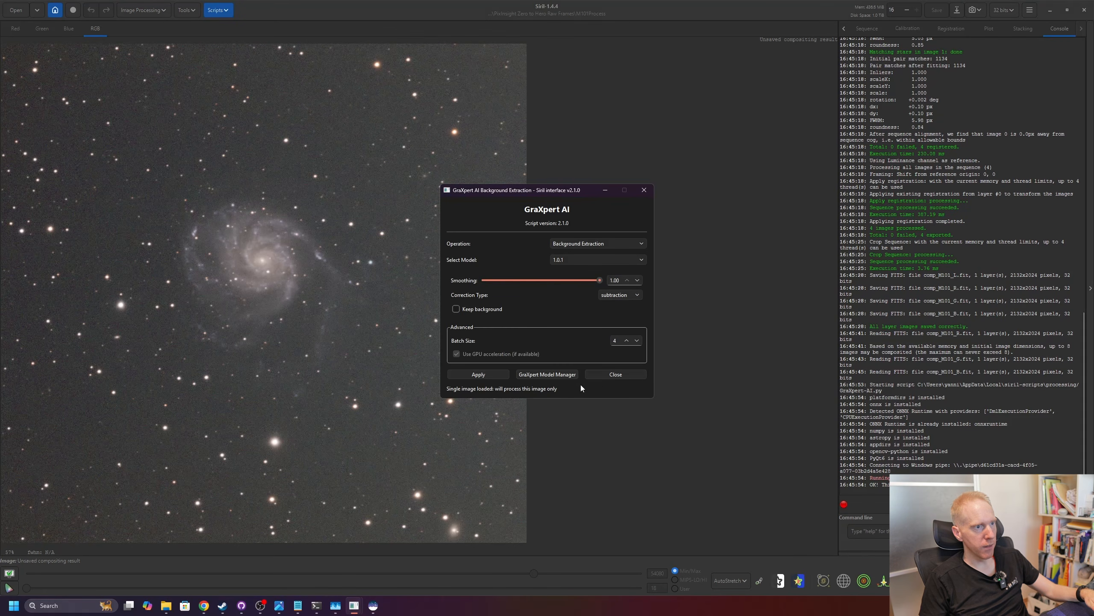
{"action": "left_click", "coordinate": [481, 374]}
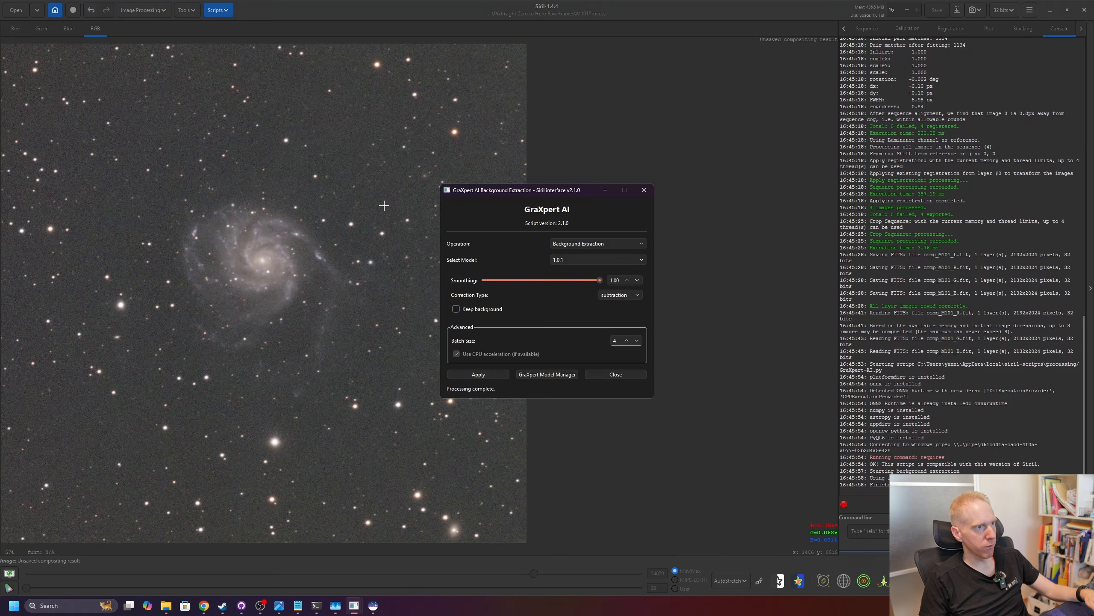
{"action": "left_click", "coordinate": [648, 192]}
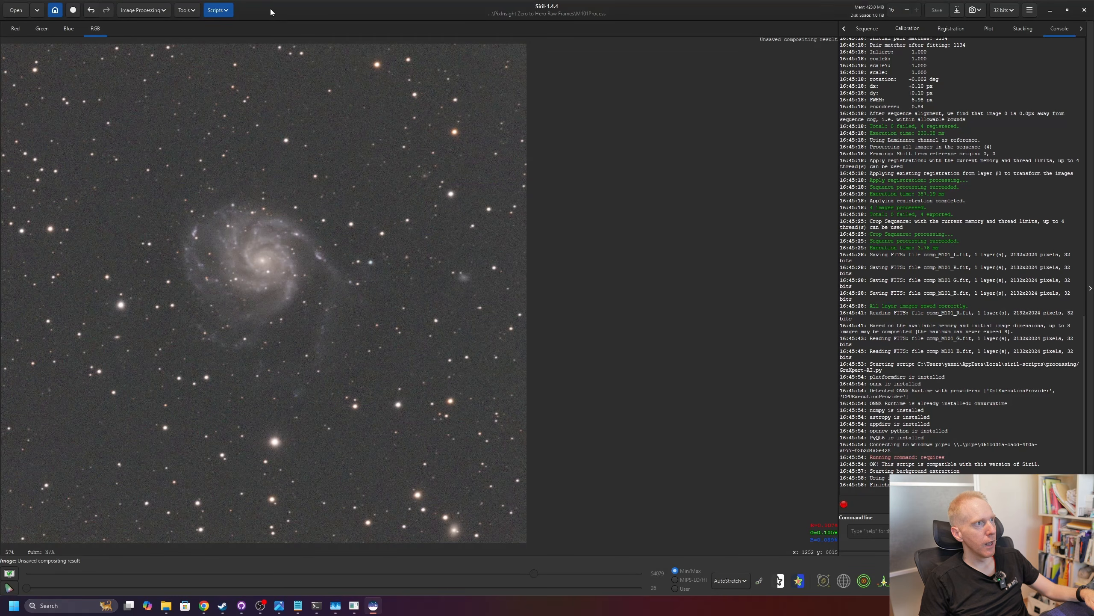
{"action": "left_click", "coordinate": [218, 9]}
{"action": "mouse_move", "coordinate": [229, 38]}
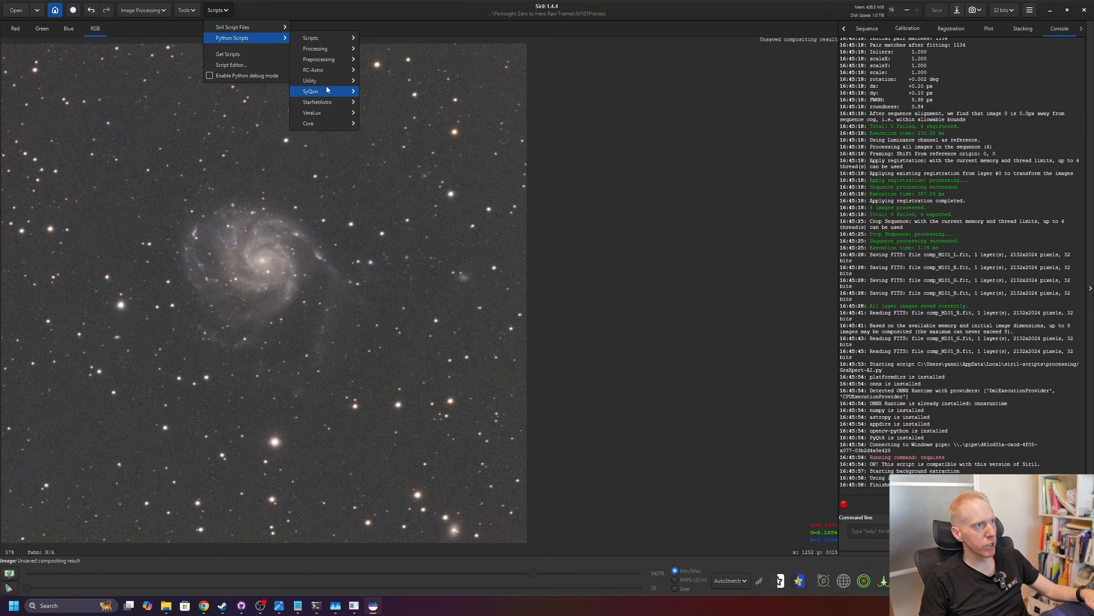
{"action": "mouse_move", "coordinate": [319, 48]}
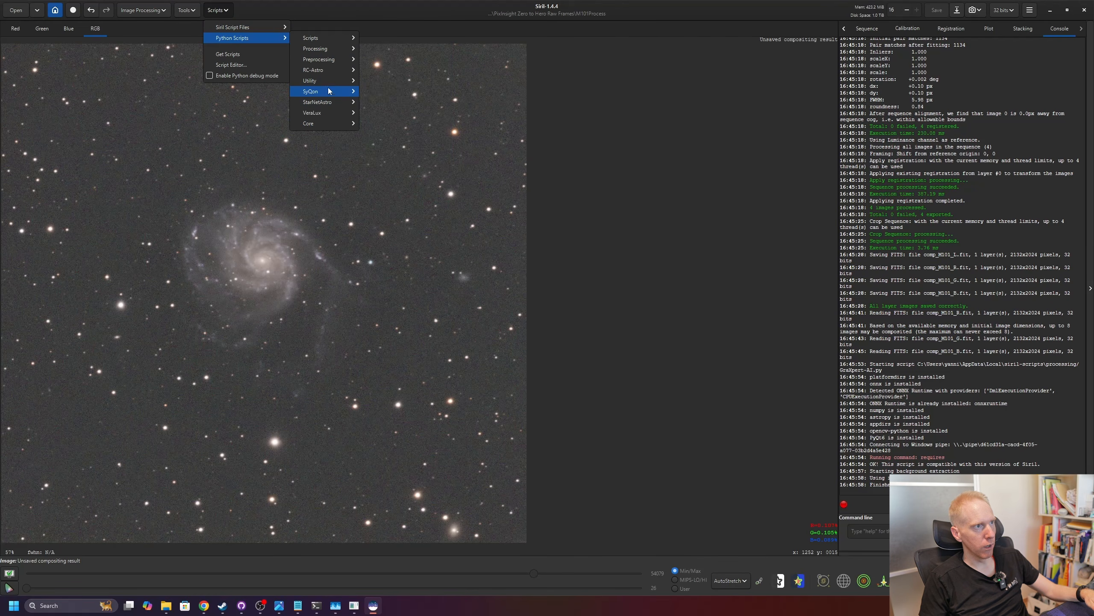
{"action": "mouse_move", "coordinate": [322, 89]}
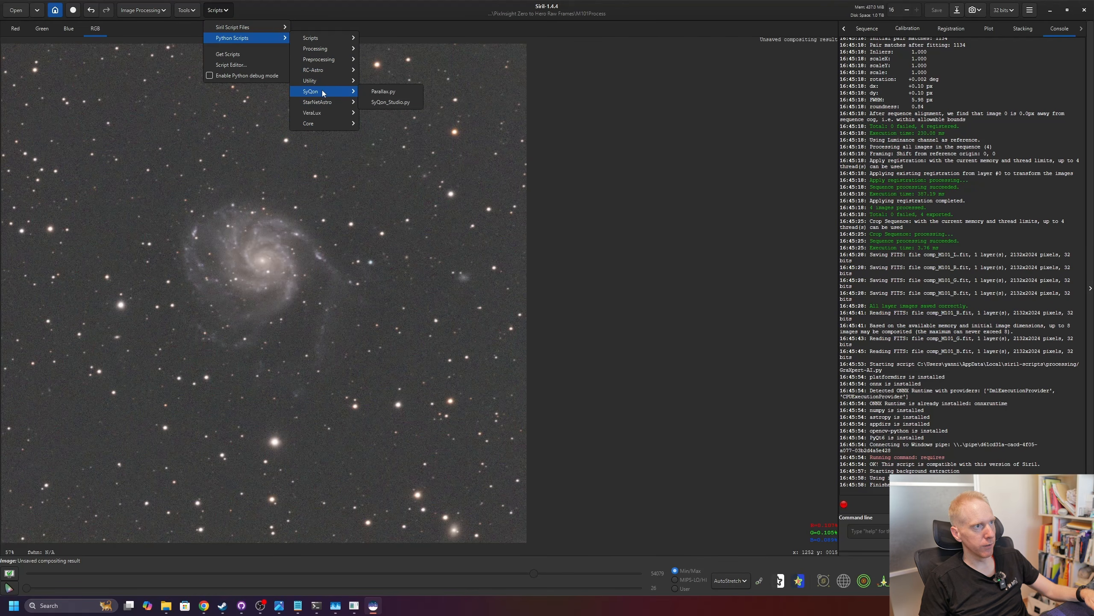
{"action": "left_click", "coordinate": [379, 91]}
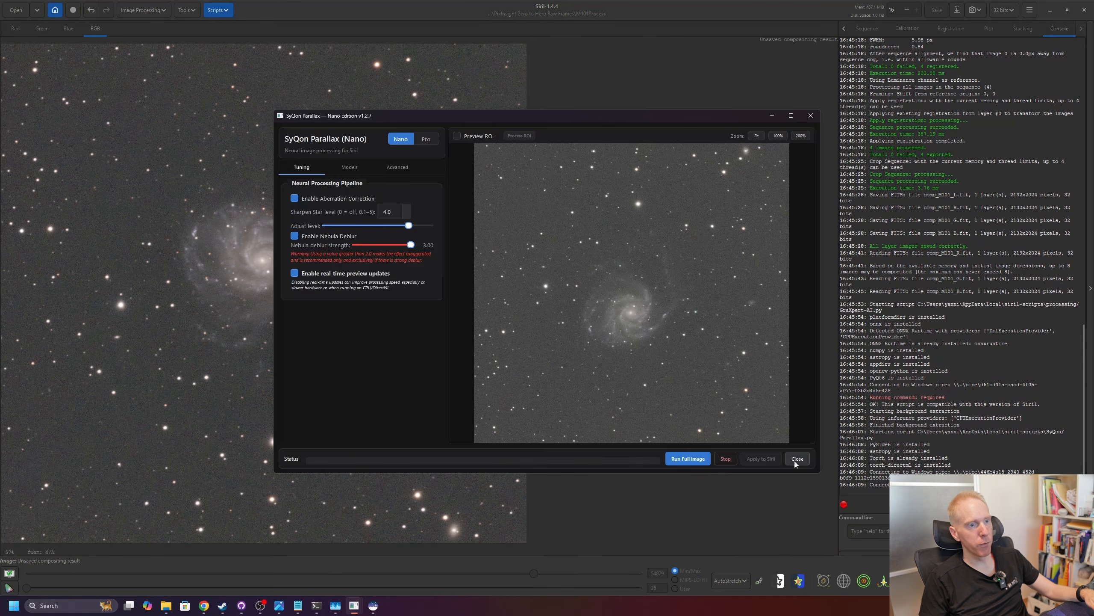
{"action": "left_click", "coordinate": [797, 459]}
Start the Image Plate Solver on the RGB image and look up the coordinates of M101.
{"action": "left_click", "coordinate": [186, 10]}
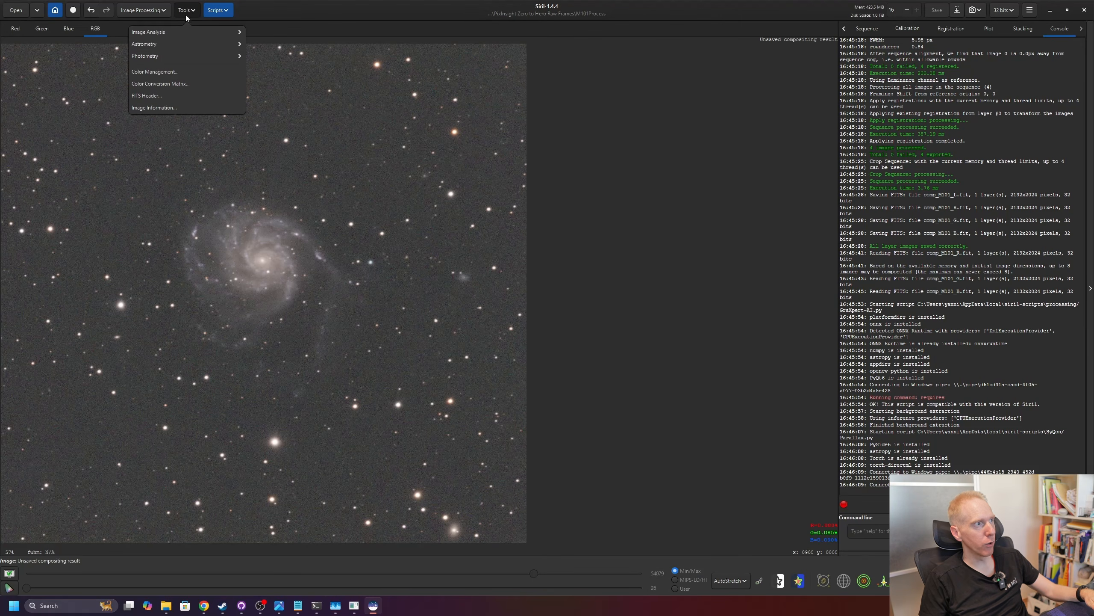
{"action": "left_click", "coordinate": [159, 44]}
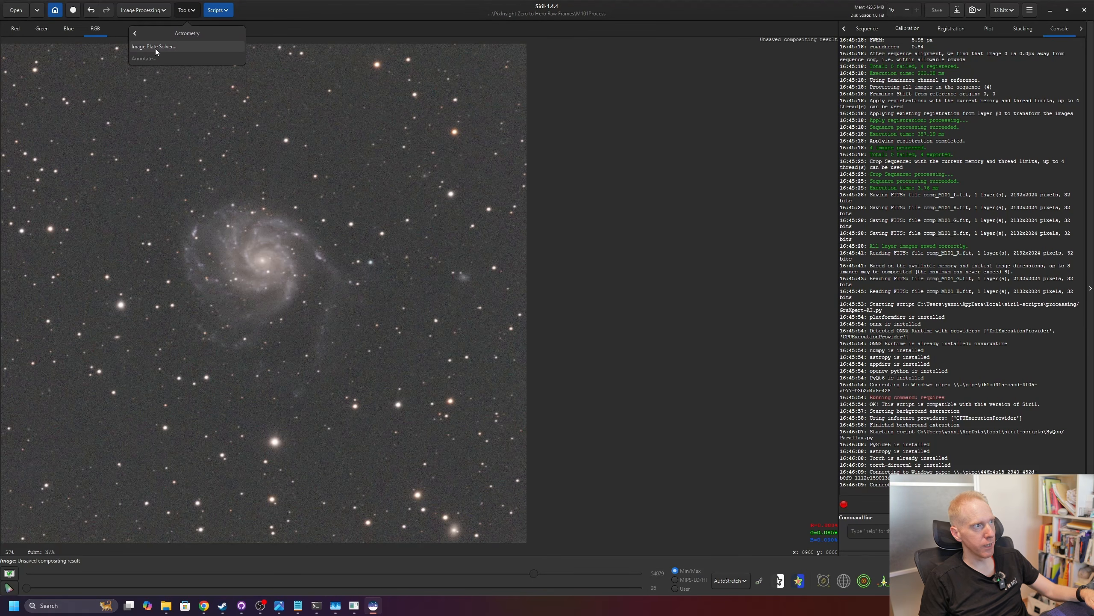
{"action": "left_click", "coordinate": [156, 48]}
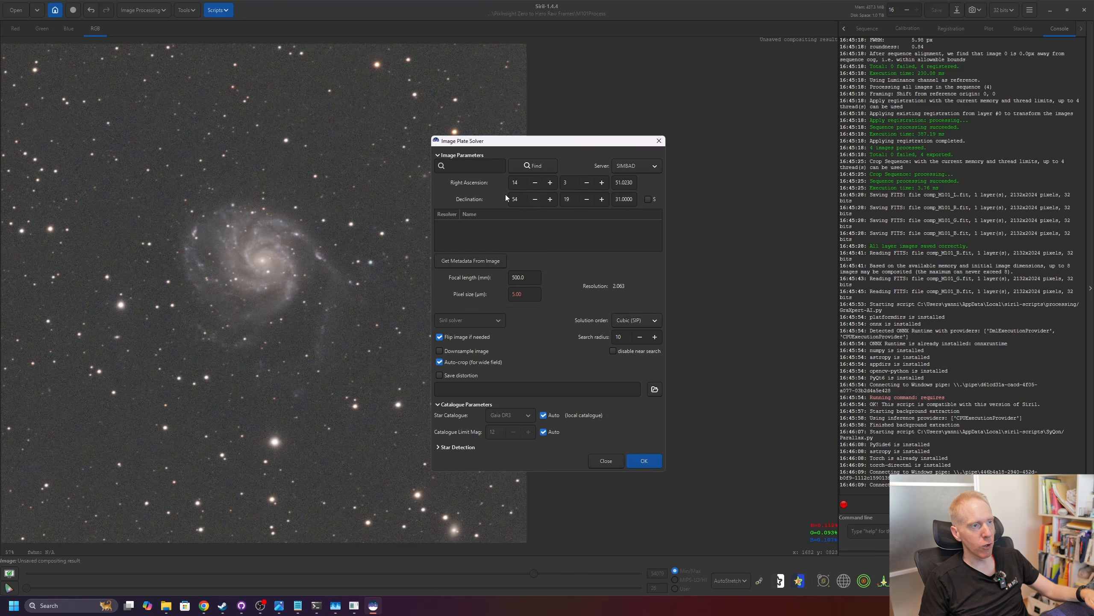
{"action": "left_click", "coordinate": [456, 169]}
{"action": "type", "text": "M191"}
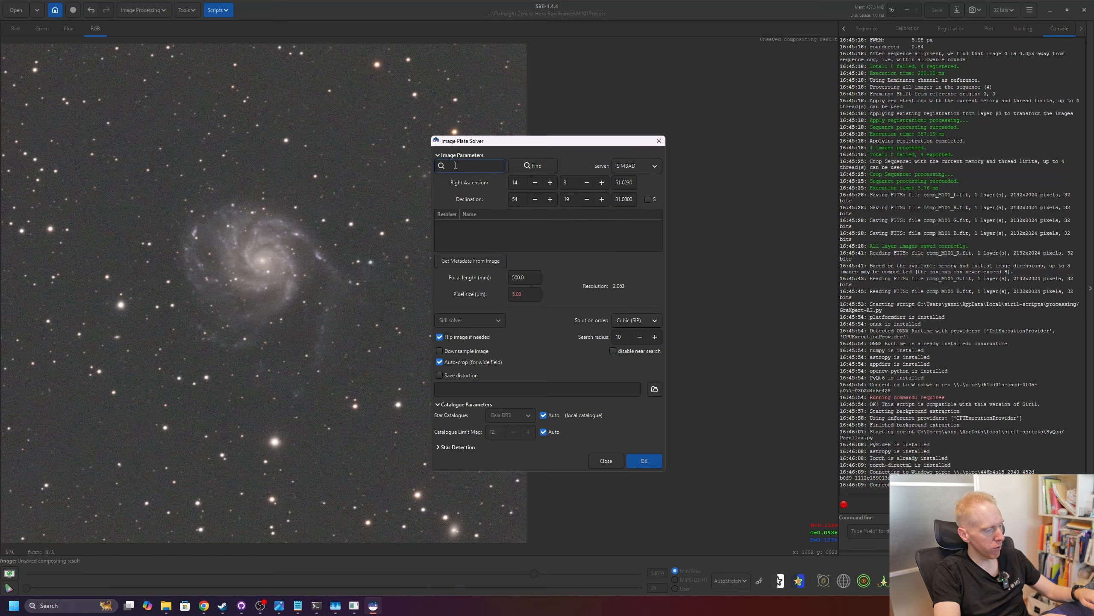
{"action": "key", "text": "BackSpace"}
{"action": "type", "text": "01"}
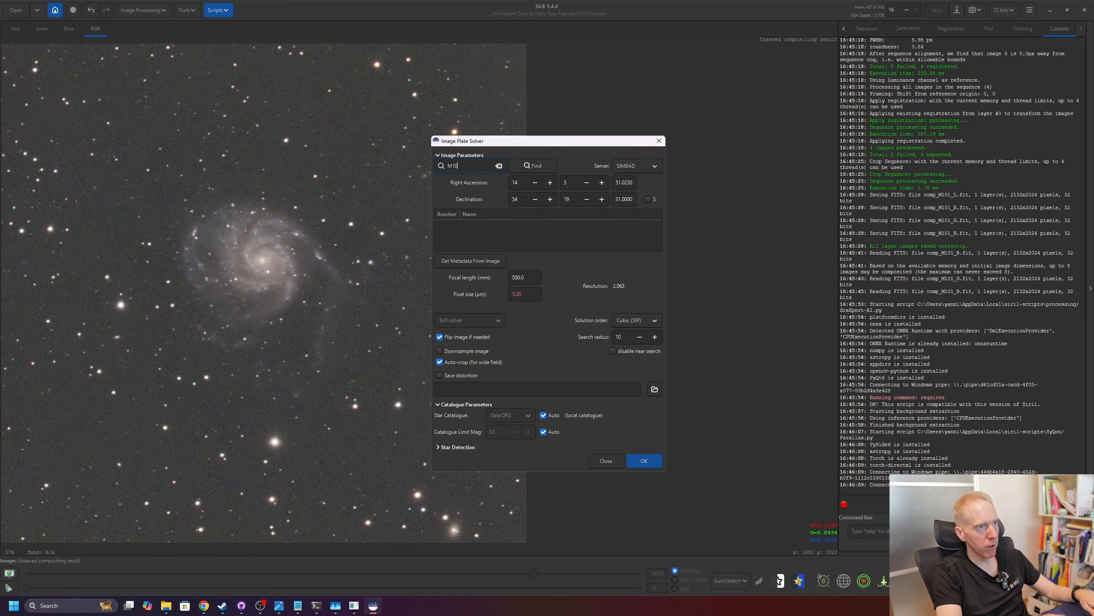
{"action": "left_click", "coordinate": [521, 167]}
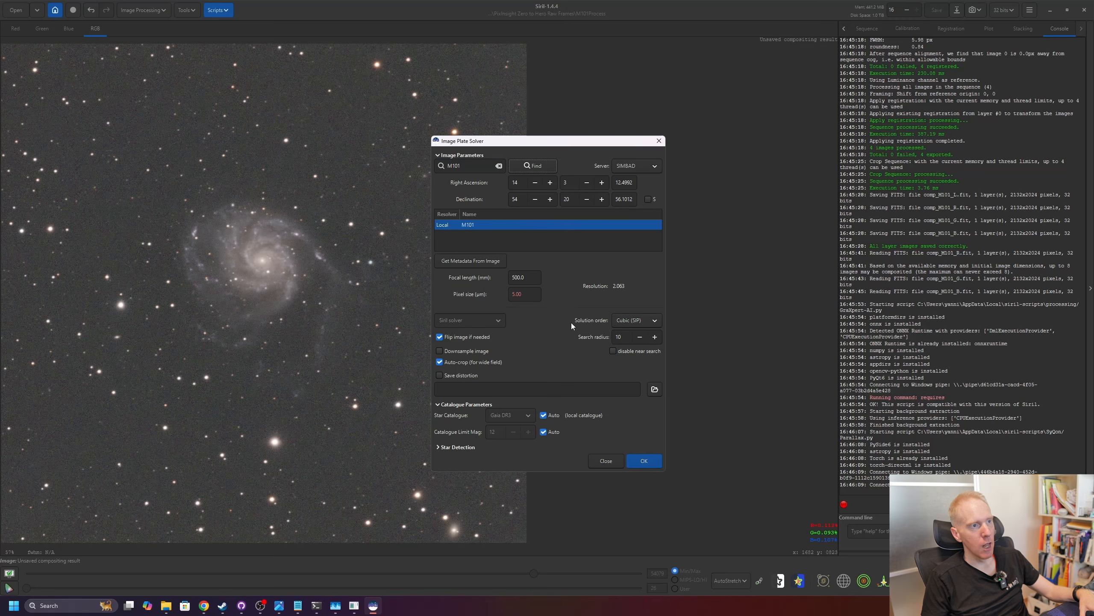
Set the pixel size to 3.76 µm, plate-solve the image and highlight the solution lines in the console log.
{"action": "left_click", "coordinate": [530, 296]}
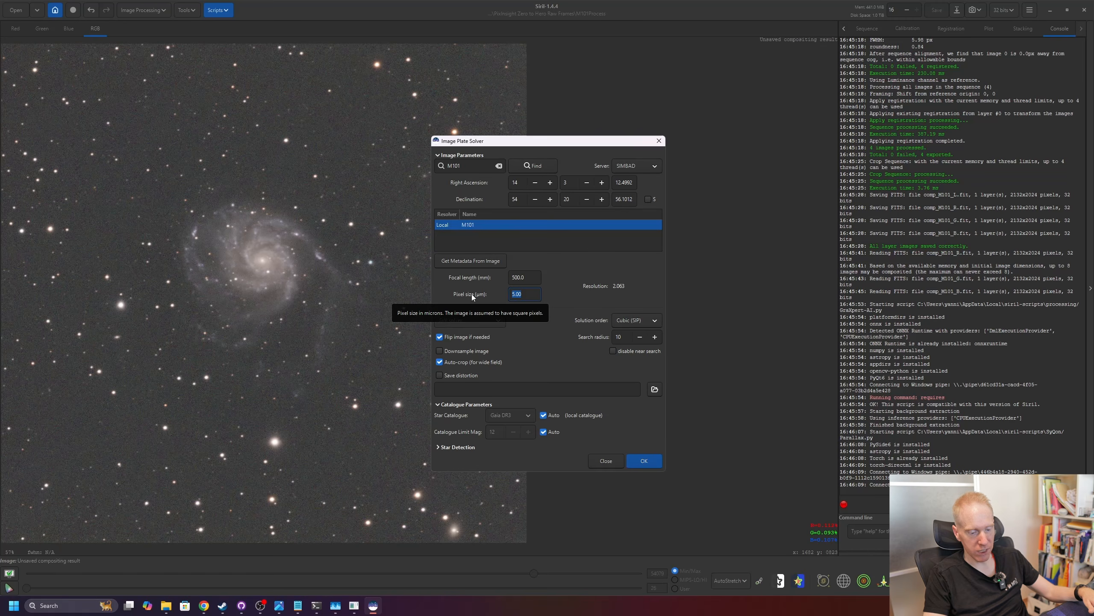
{"action": "type", "text": "3.76"}
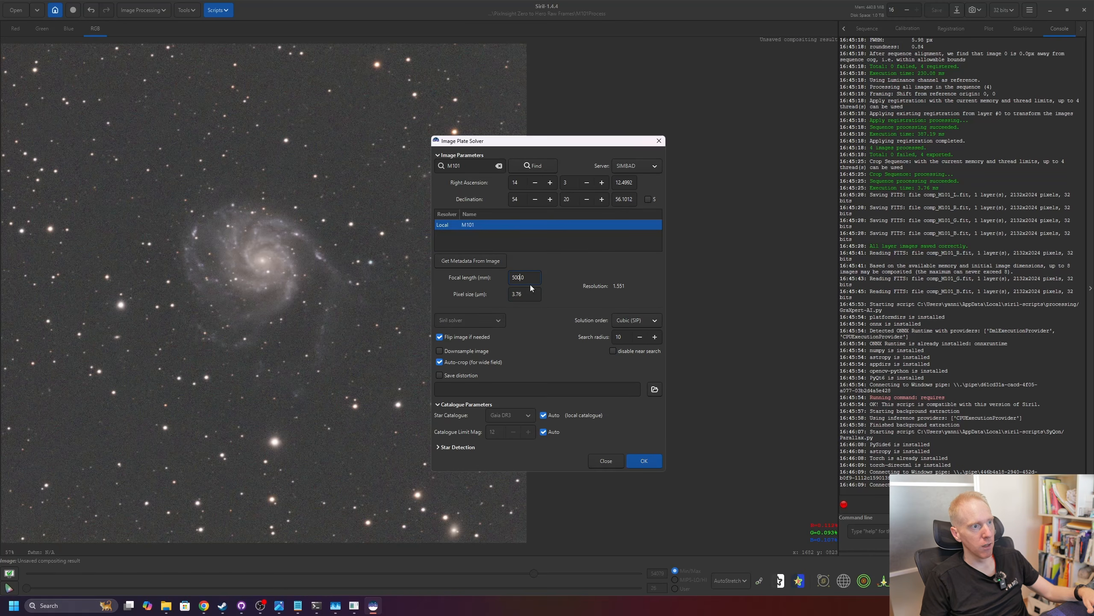
{"action": "left_click", "coordinate": [660, 461]}
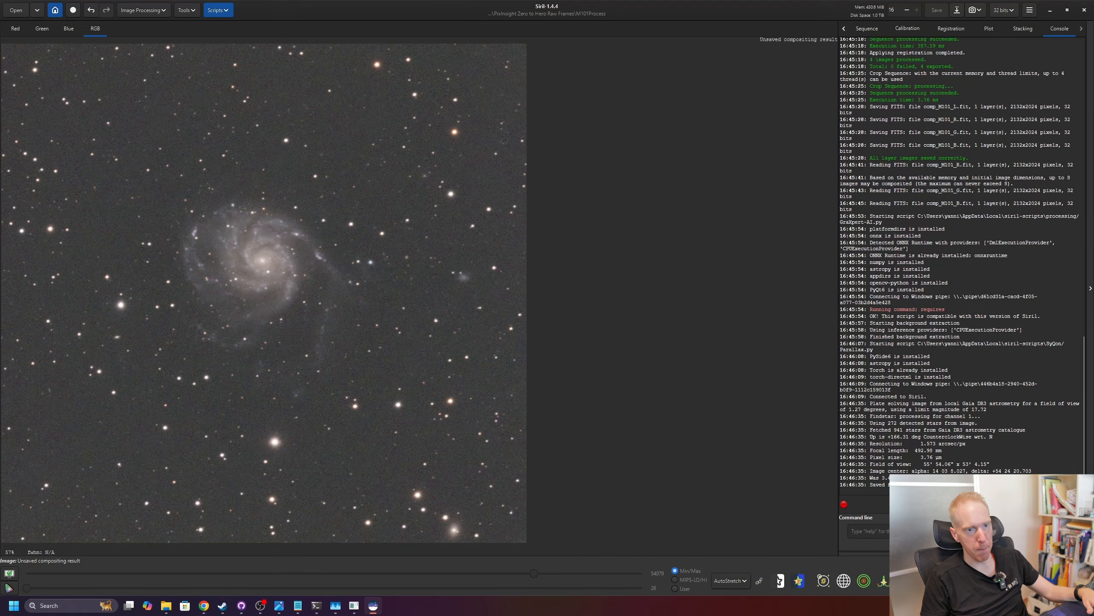
{"action": "left_click_drag", "start_coordinate": [862, 487], "coordinate": [832, 410]}
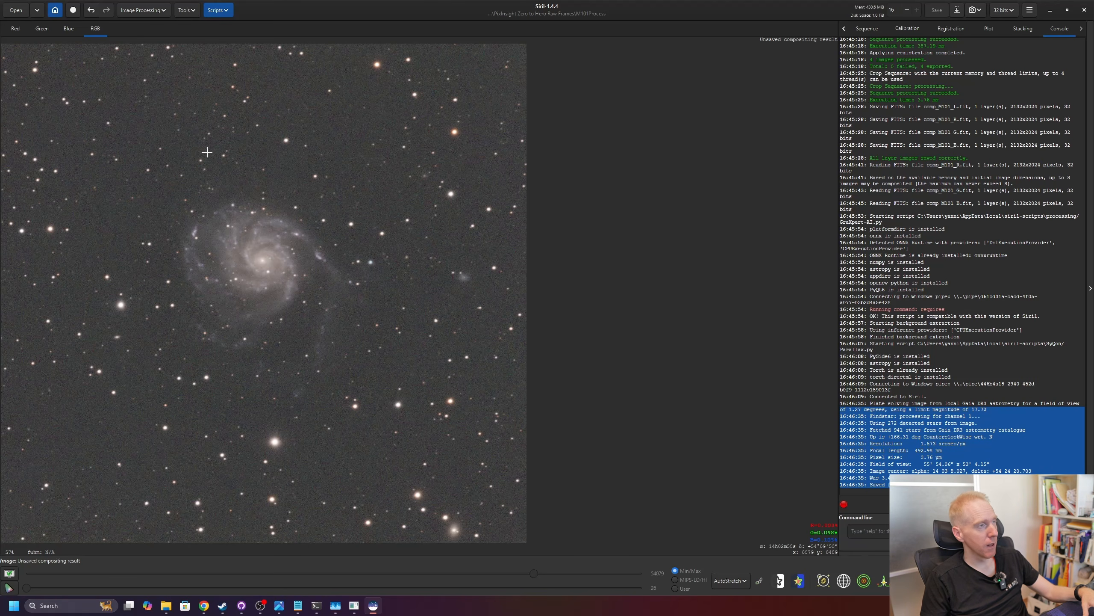
Run Spectrophotometric Color Calibration with a one-shot color sensor, Sony IMX571, UV/IR Block filter and the Average Spiral Galaxy white reference.
{"action": "left_click", "coordinate": [144, 11]}
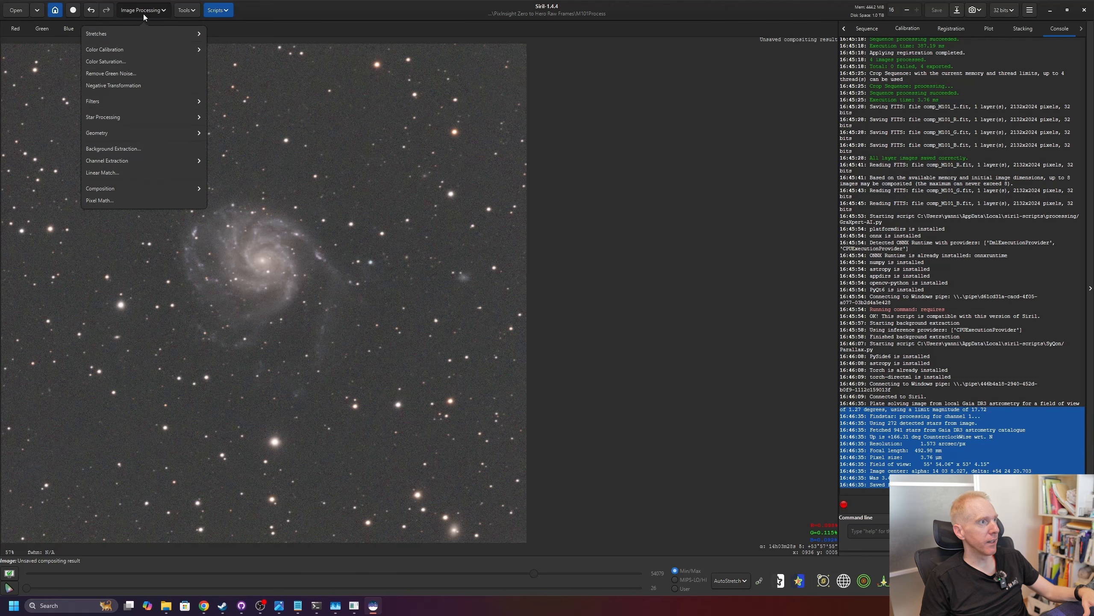
{"action": "left_click", "coordinate": [117, 51]}
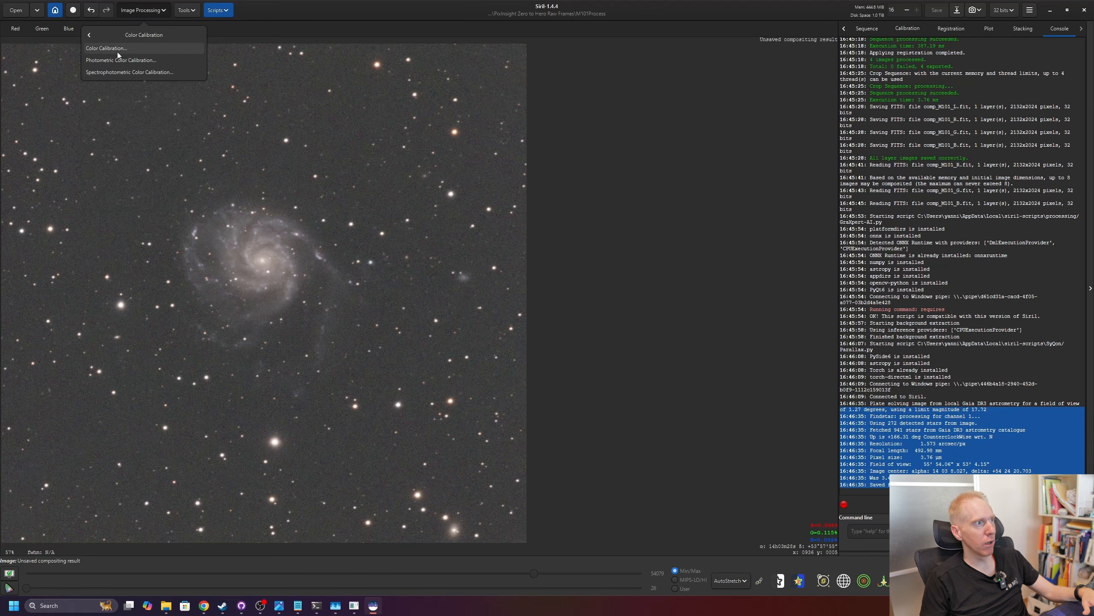
{"action": "left_click", "coordinate": [126, 72]}
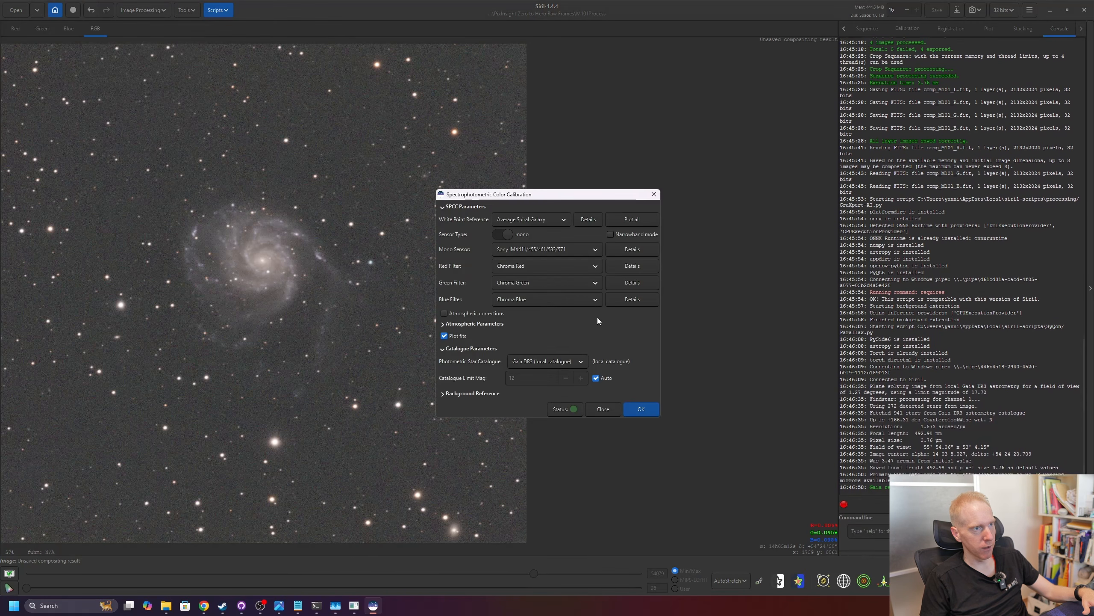
{"action": "left_click", "coordinate": [502, 235]}
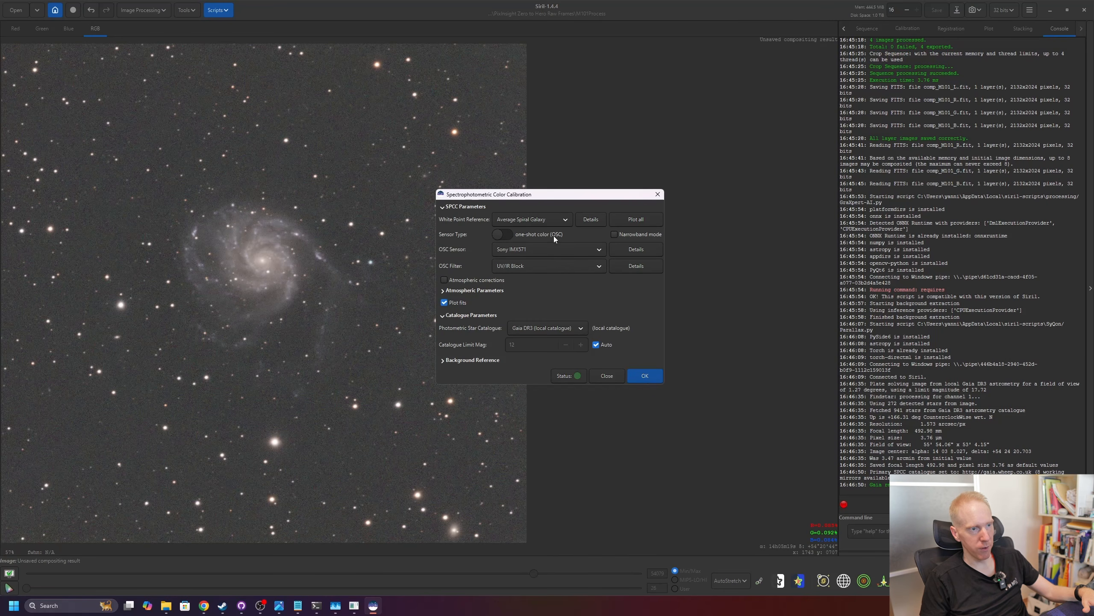
{"action": "left_click", "coordinate": [645, 376]}
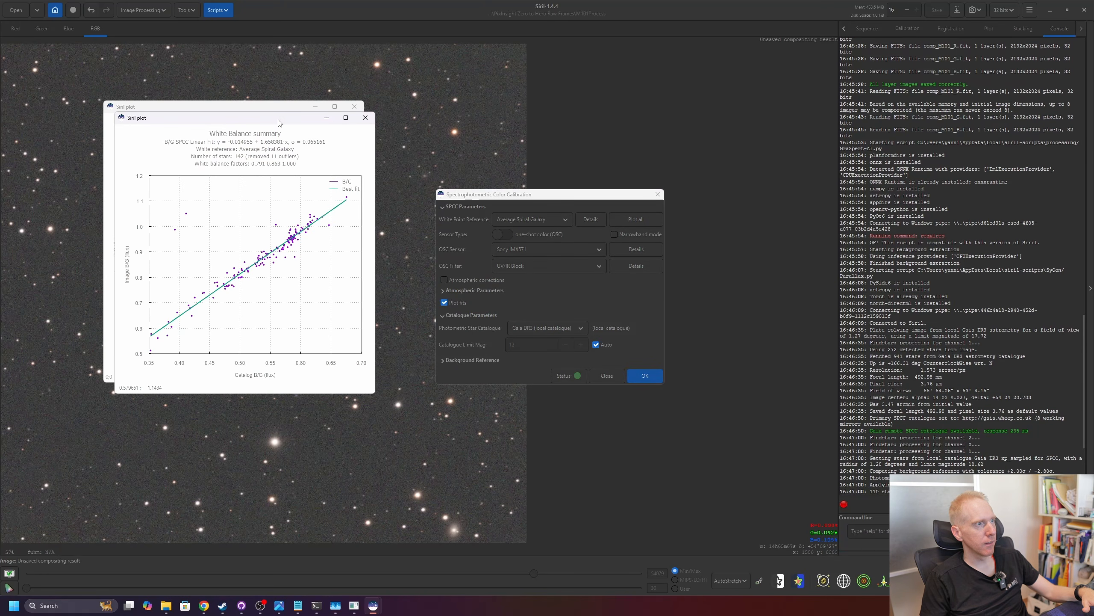
Review and close both white balance plots, close the calibration dialog, and toggle channel linking for the AutoStretch preview.
{"action": "left_click_drag", "start_coordinate": [278, 119], "coordinate": [517, 106]}
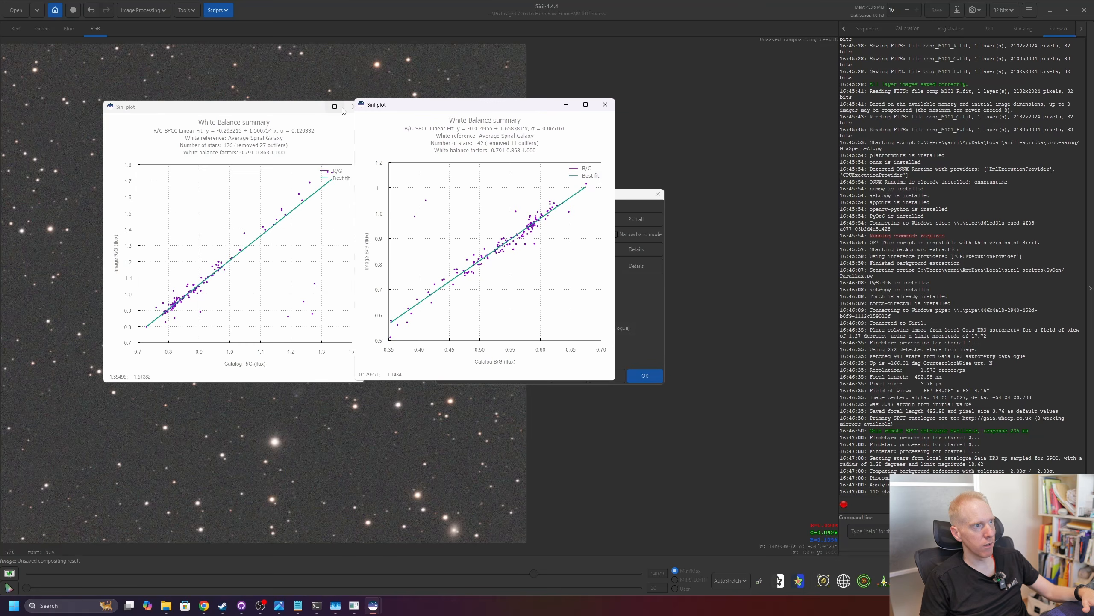
{"action": "left_click", "coordinate": [352, 107]}
{"action": "left_click", "coordinate": [605, 104]}
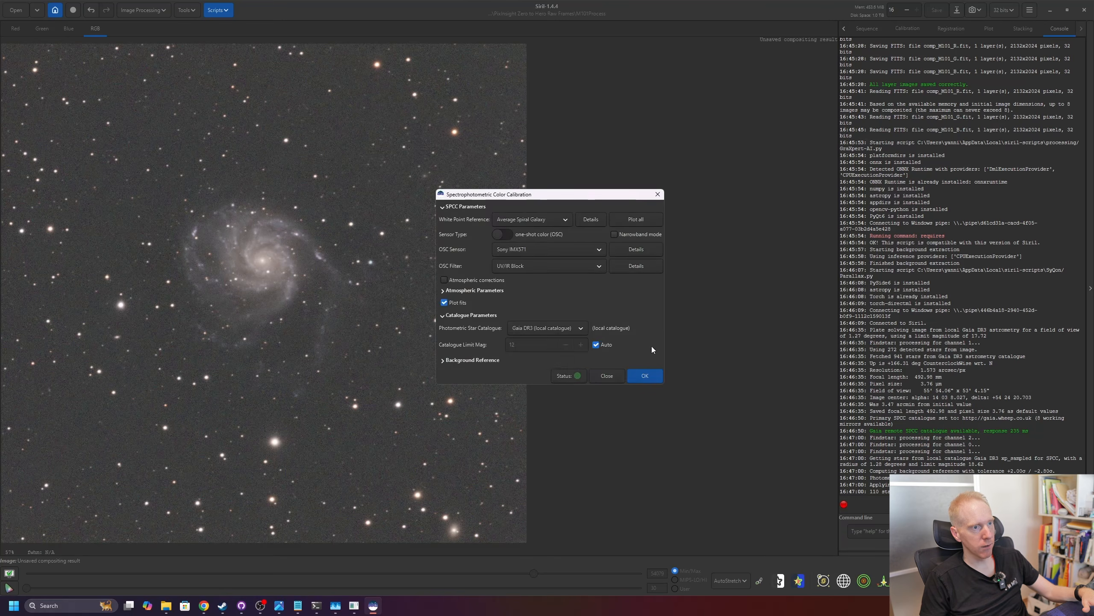
{"action": "left_click", "coordinate": [606, 375]}
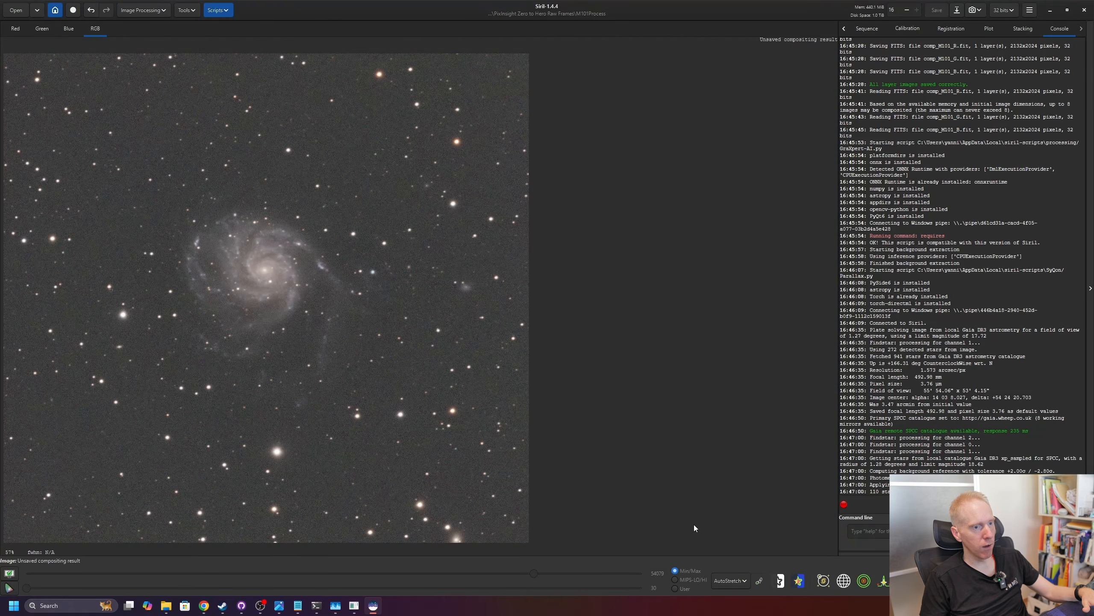
{"action": "left_click", "coordinate": [757, 580]}
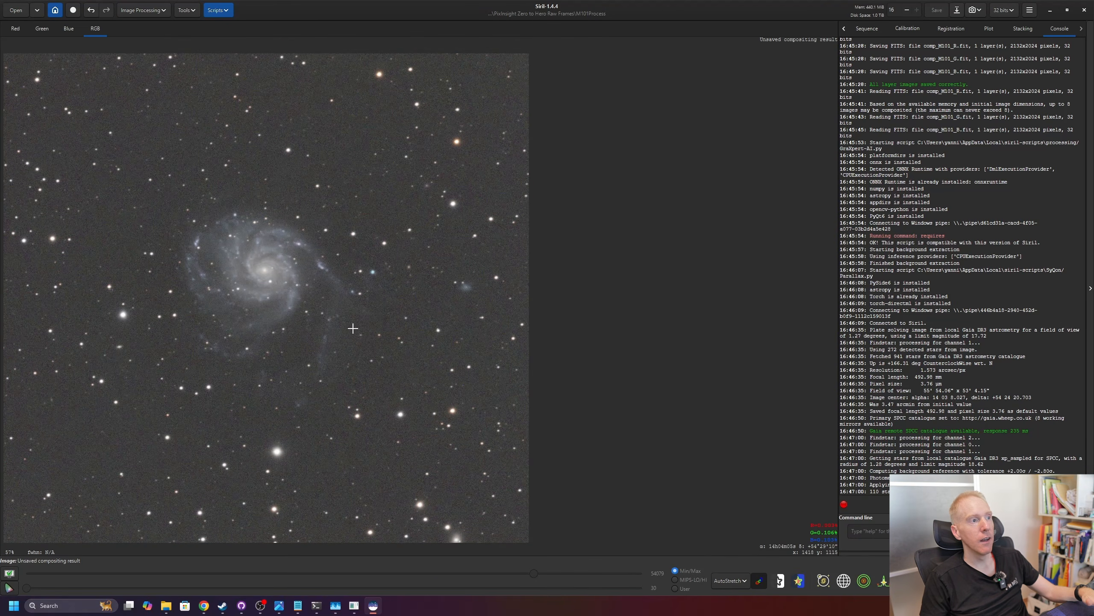
Launch the SyQon Parallax script, set the nebula deblur strength to 1.79 and check its model and advanced settings.
{"action": "left_click", "coordinate": [218, 10]}
{"action": "mouse_move", "coordinate": [241, 38]}
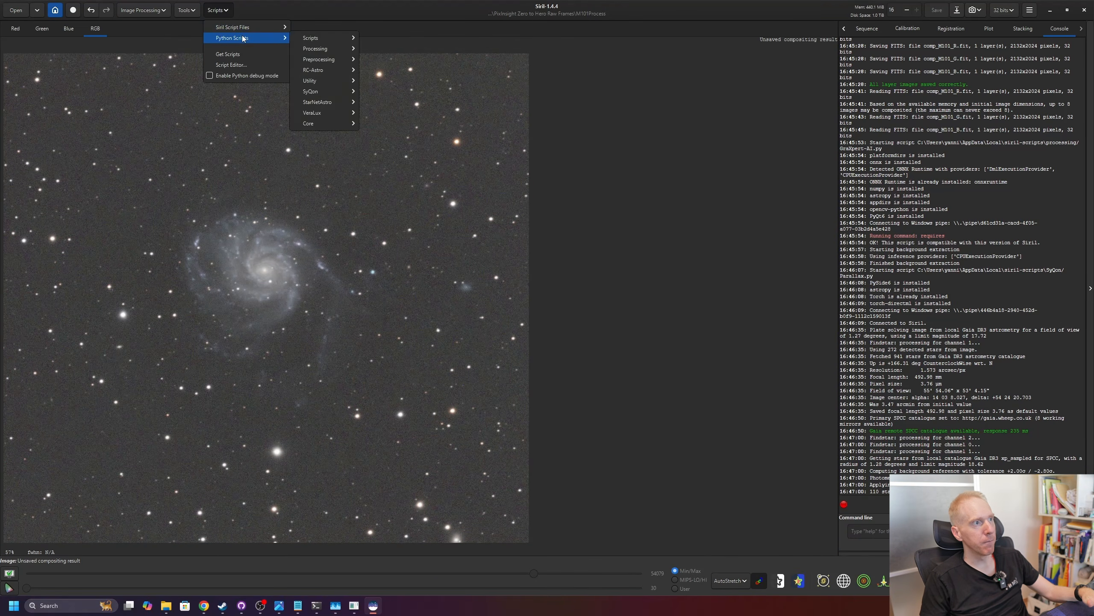
{"action": "mouse_move", "coordinate": [315, 93]}
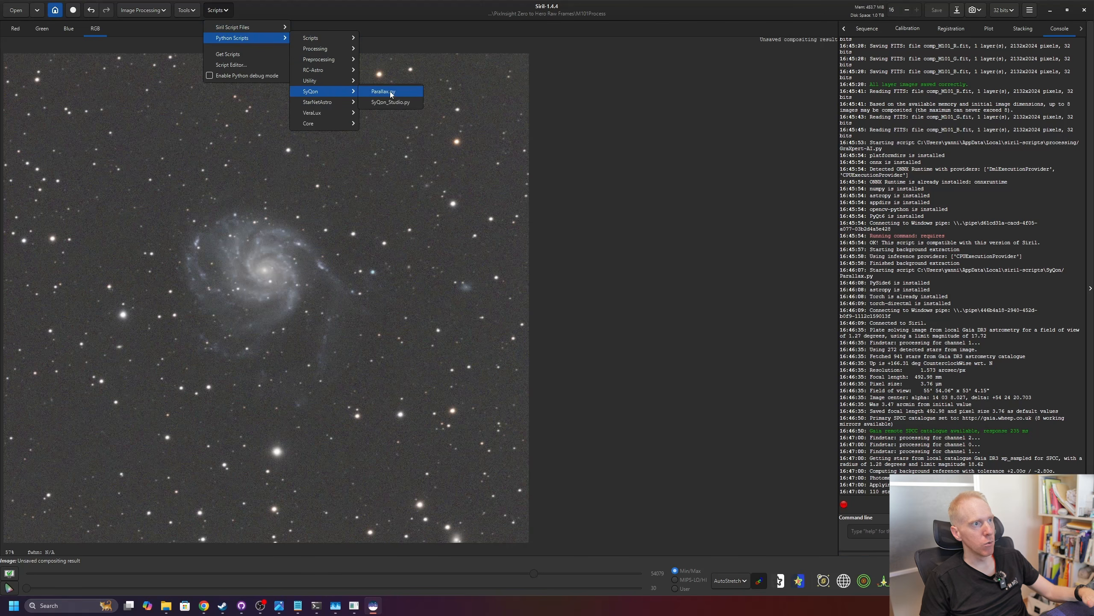
{"action": "left_click", "coordinate": [390, 90]}
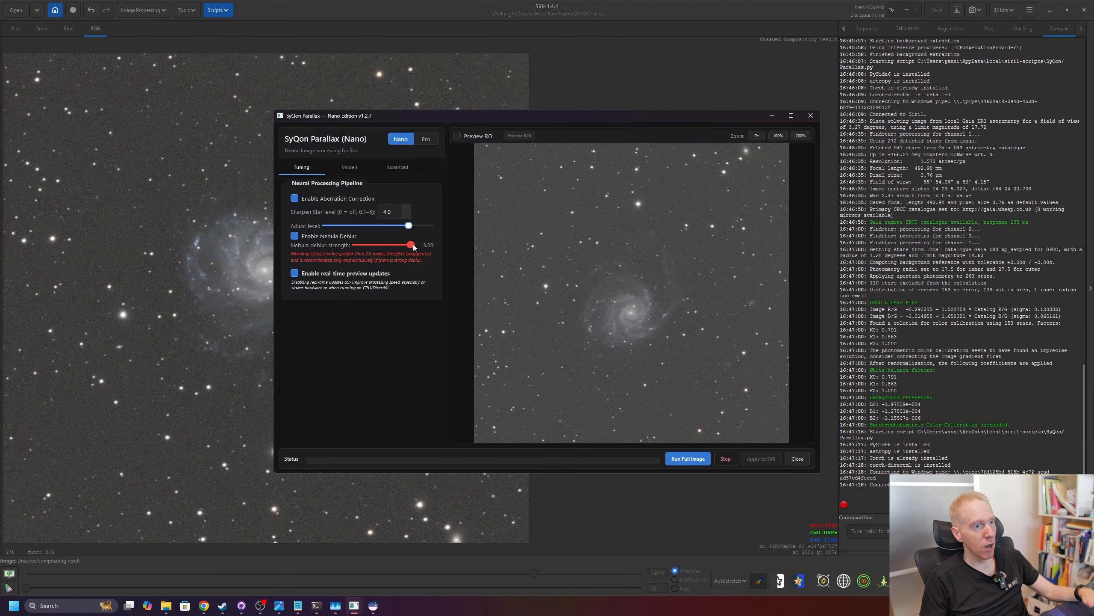
{"action": "left_click_drag", "start_coordinate": [412, 245], "coordinate": [390, 246]}
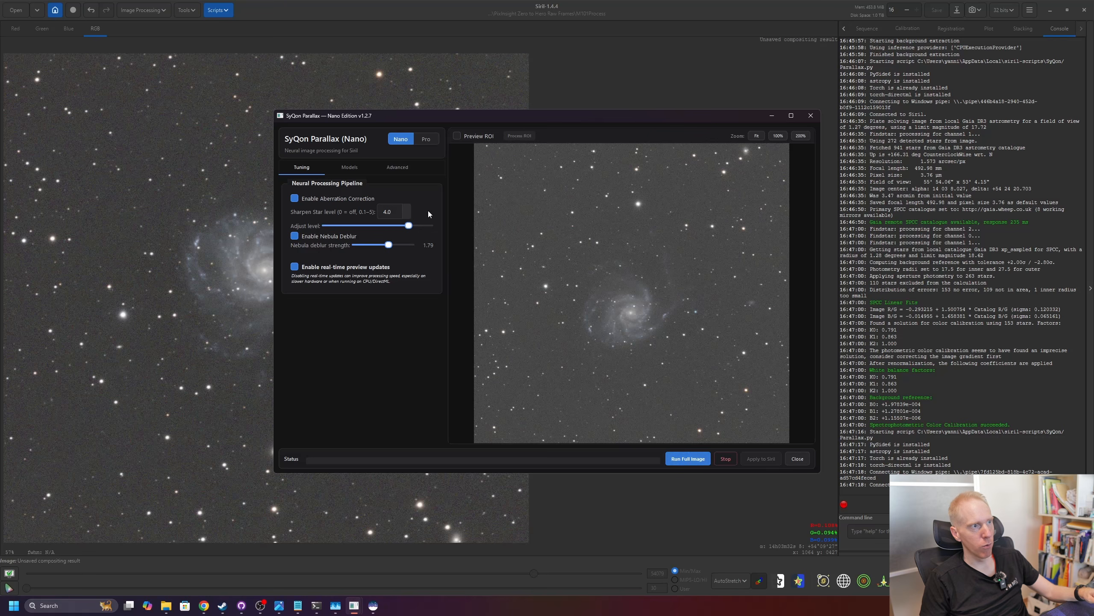
{"action": "left_click", "coordinate": [341, 170]}
{"action": "left_click", "coordinate": [394, 170]}
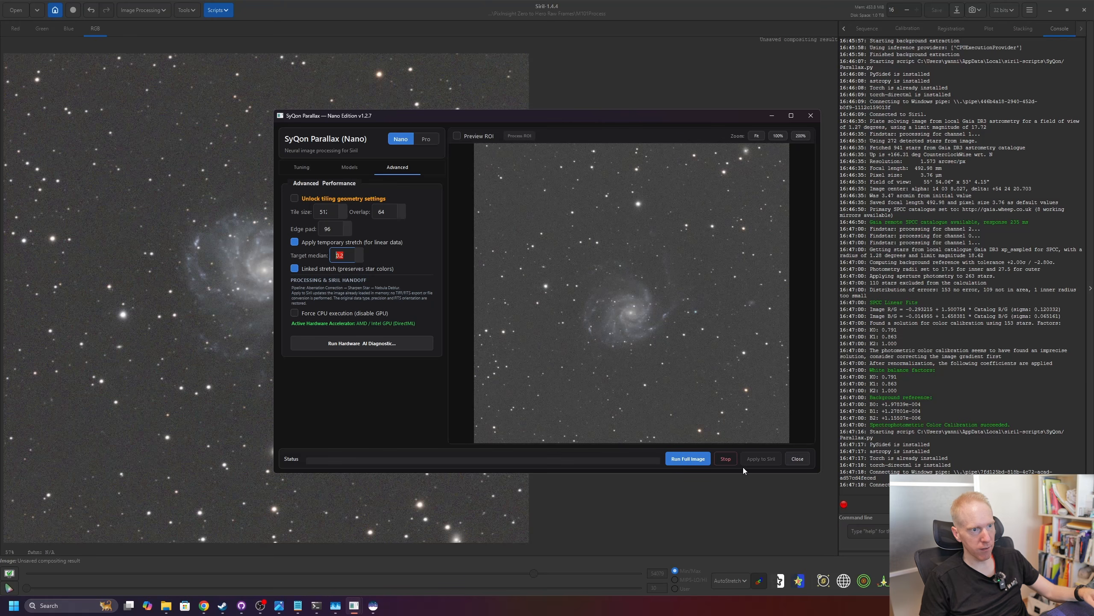
Process the full image with Parallax, compare before and after across the galaxy, and apply the result to Siril.
{"action": "left_click", "coordinate": [694, 461]}
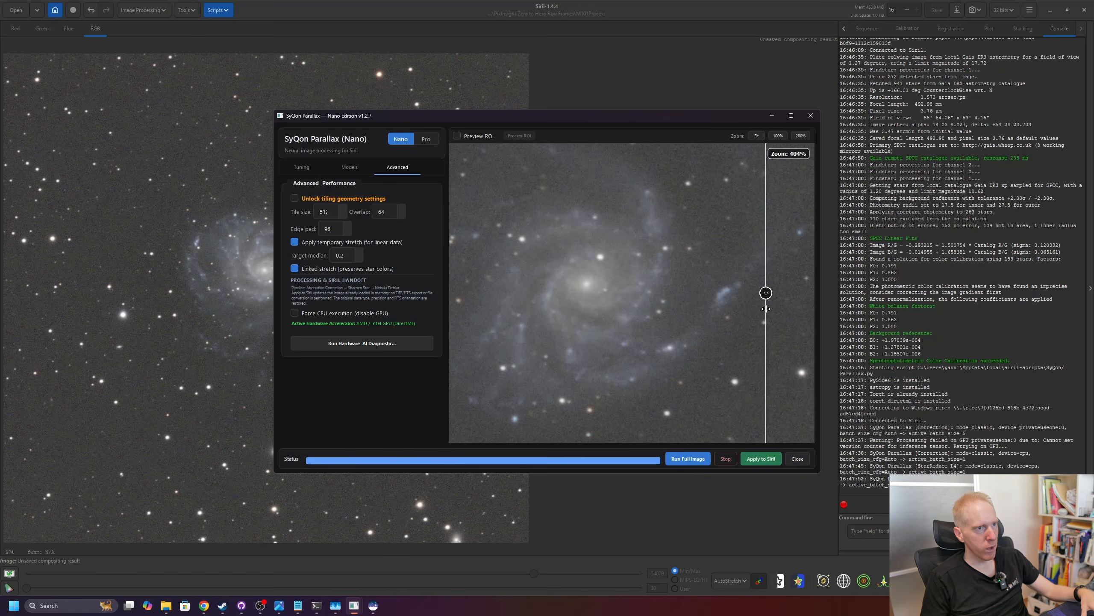
{"action": "left_click_drag", "start_coordinate": [766, 309], "coordinate": [475, 305]}
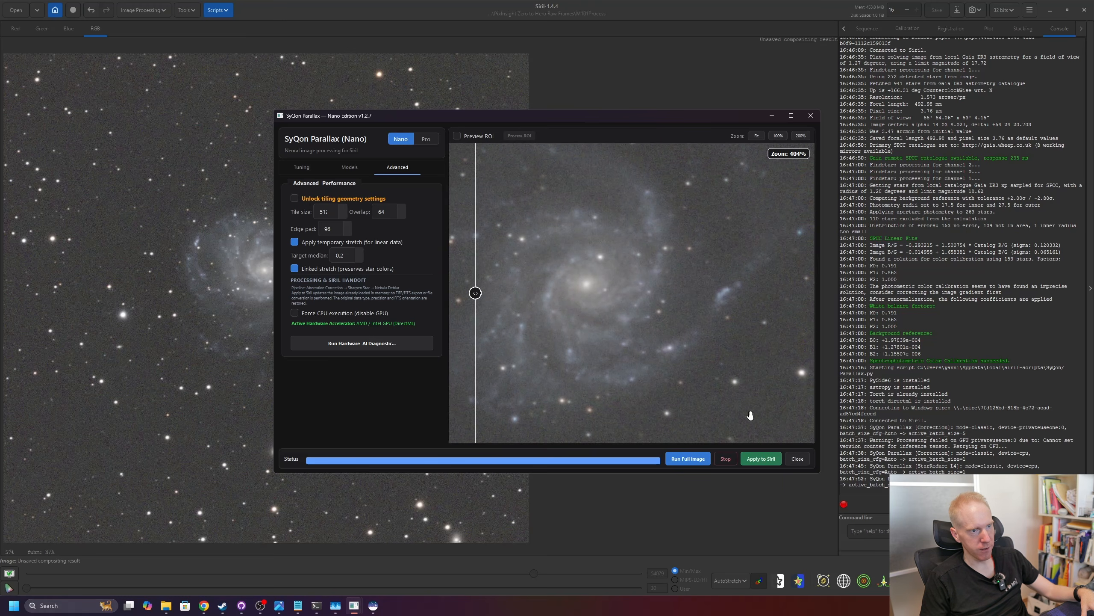
{"action": "left_click", "coordinate": [762, 459]}
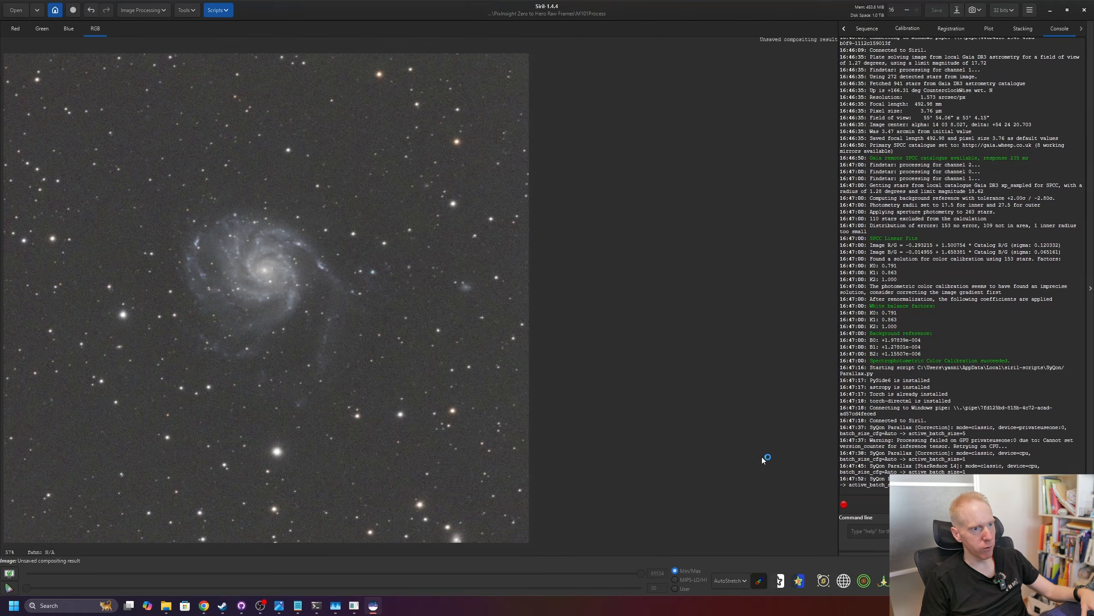
Run the AberrationRemover script on the image at strength 1.00 and close it.
{"action": "left_click", "coordinate": [224, 9]}
{"action": "mouse_move", "coordinate": [236, 37]}
{"action": "mouse_move", "coordinate": [320, 38]}
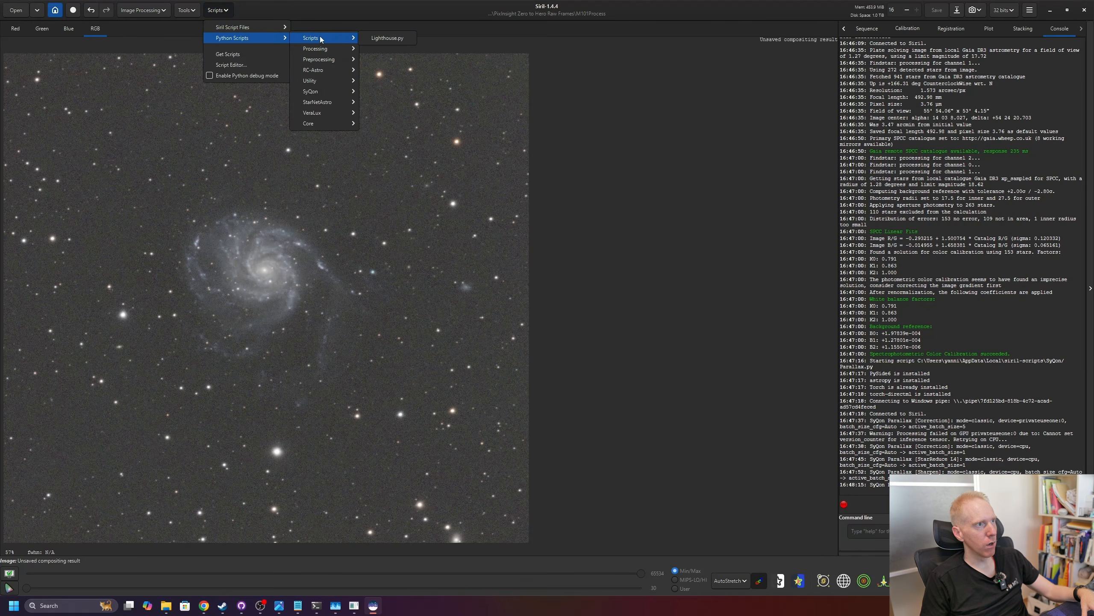
{"action": "left_click", "coordinate": [400, 49]}
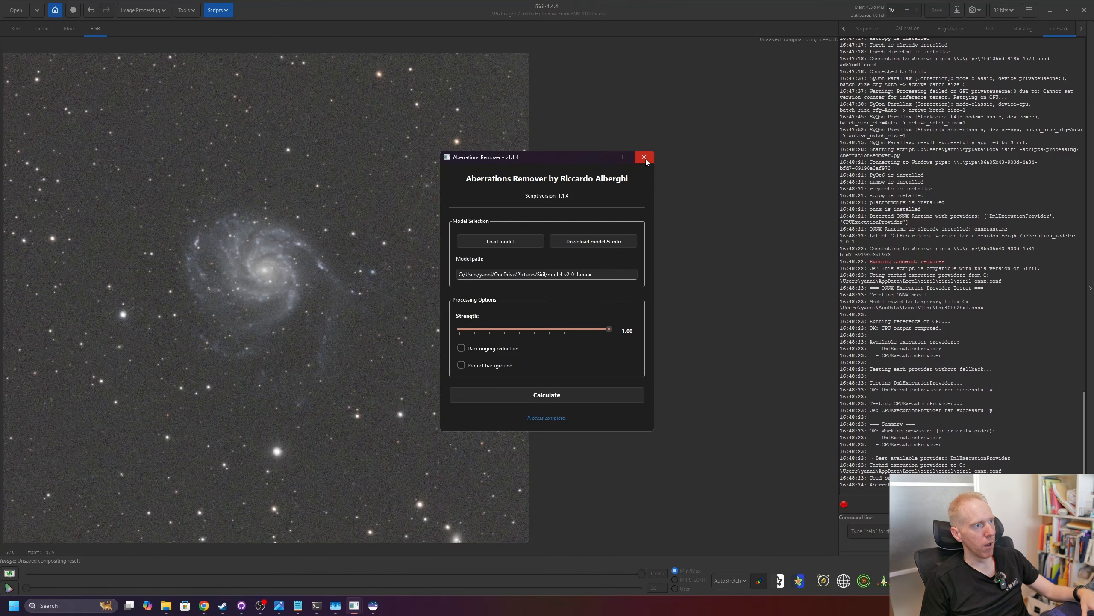
{"action": "left_click", "coordinate": [644, 157]}
Denoise the image with GraXpert AI using model 2.0.0 at strength 0.91, and close the script.
{"action": "left_click", "coordinate": [224, 10]}
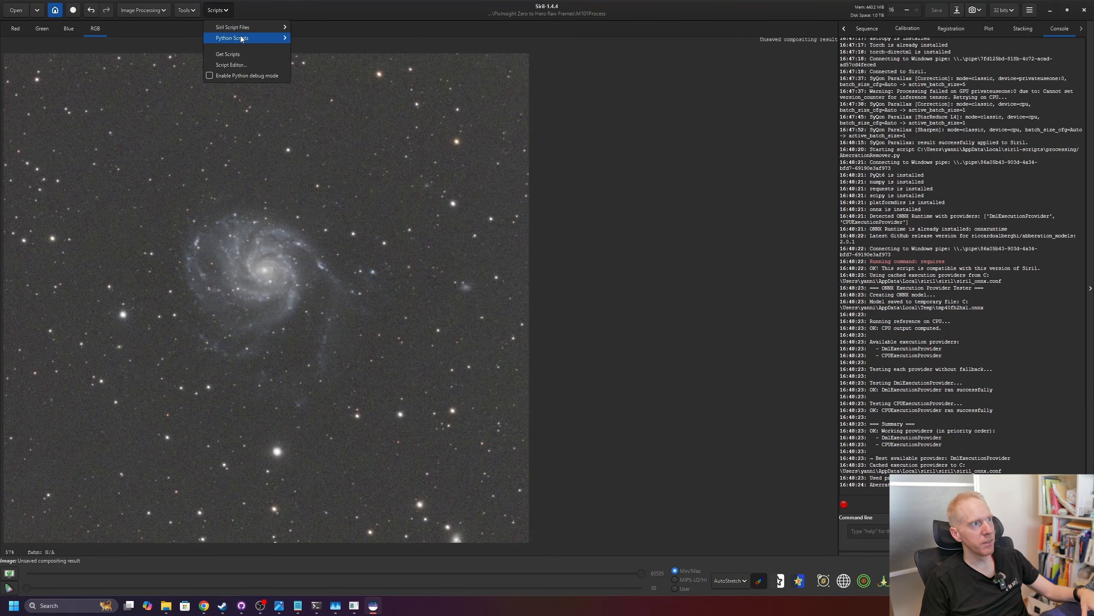
{"action": "mouse_move", "coordinate": [240, 38]}
{"action": "mouse_move", "coordinate": [328, 50]}
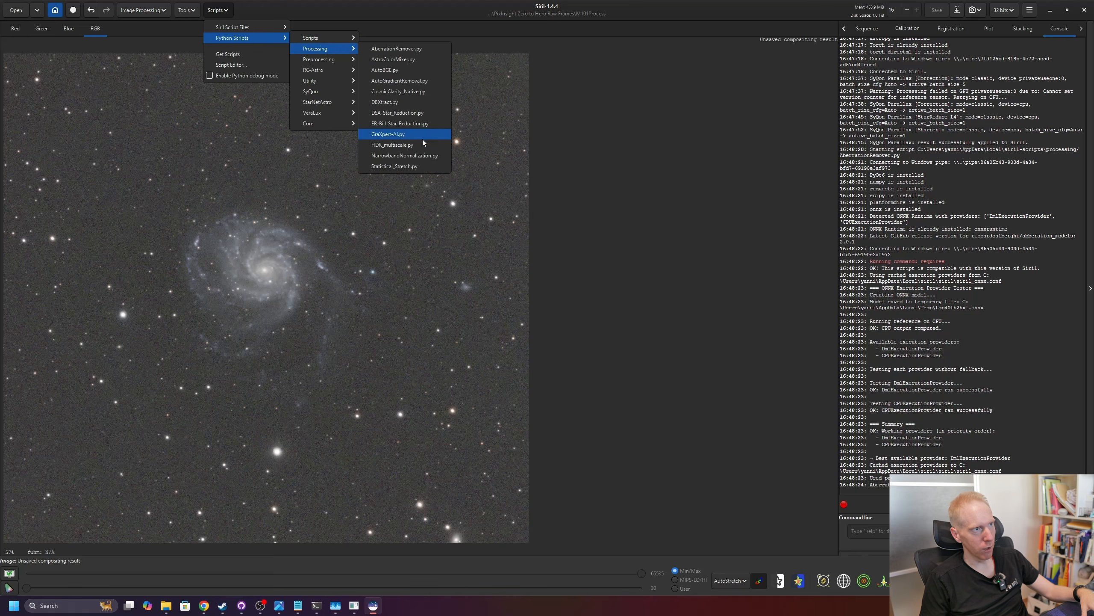
{"action": "left_click", "coordinate": [390, 135]}
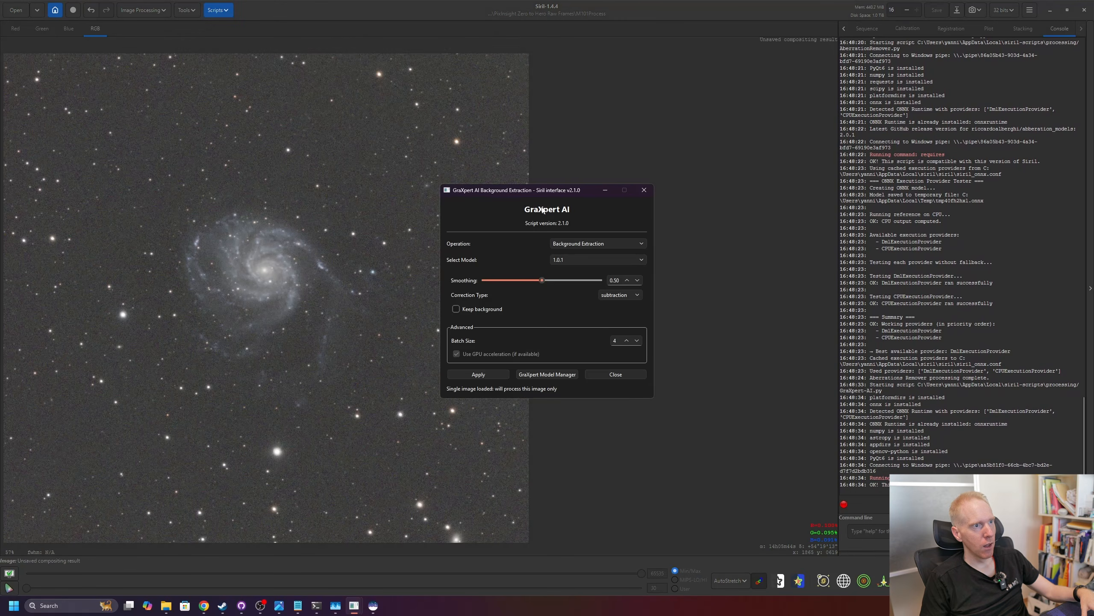
{"action": "left_click", "coordinate": [597, 245]}
{"action": "left_click", "coordinate": [578, 256]}
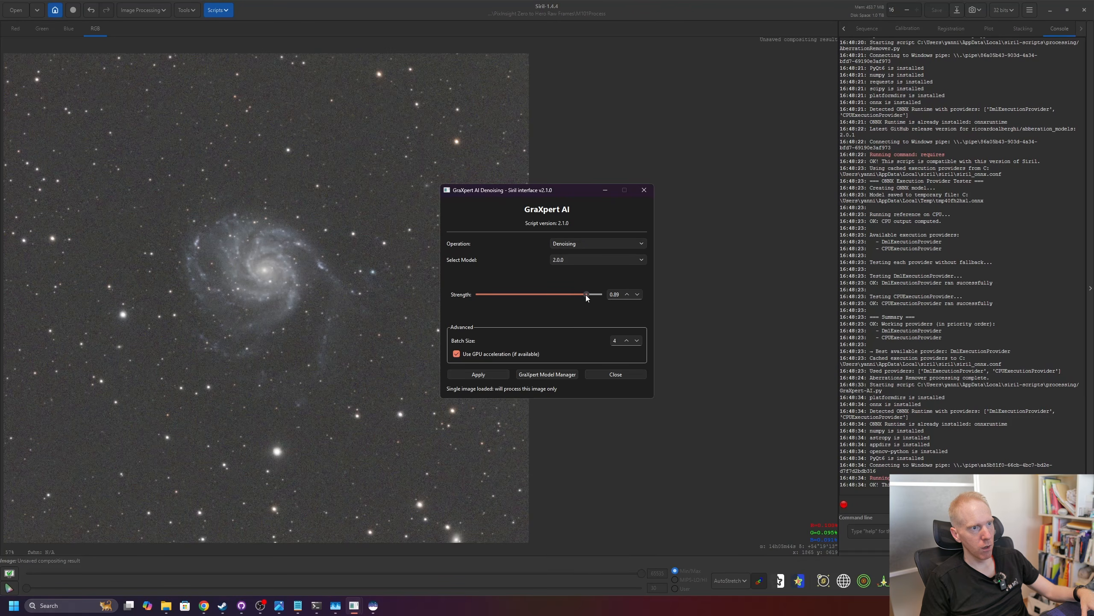
{"action": "left_click", "coordinate": [482, 375]}
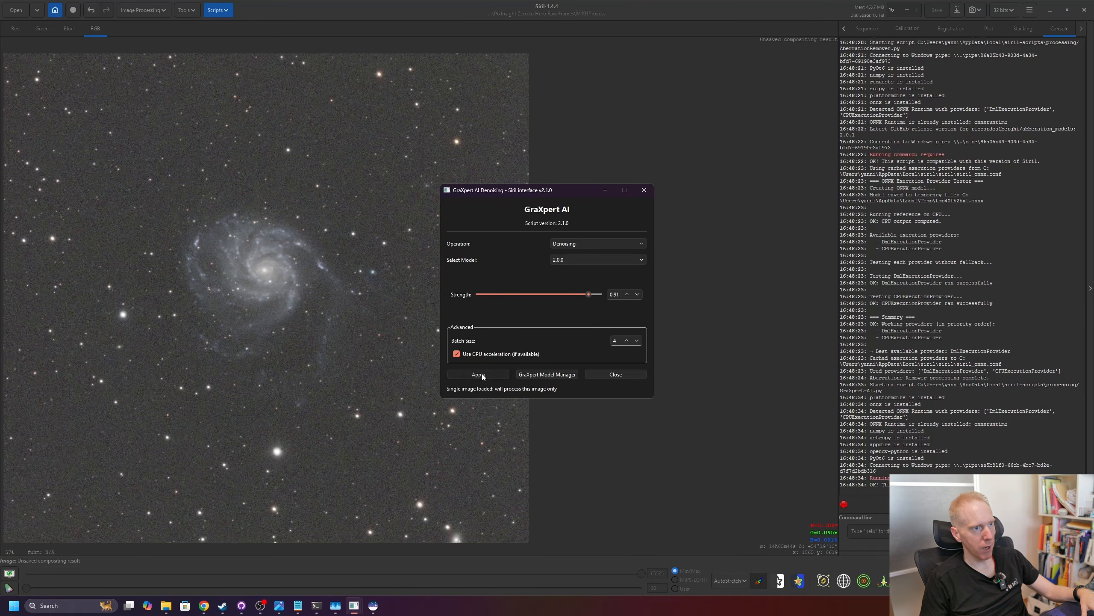
{"action": "left_click", "coordinate": [631, 373]}
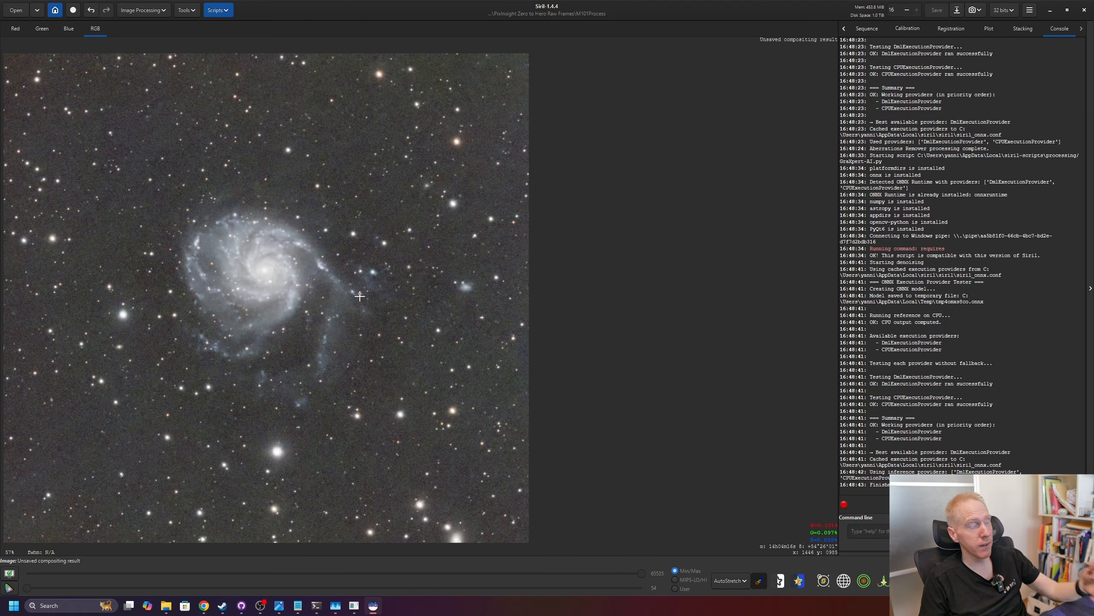
Stretch the denoised RGB image with VeraLux HyperMetric Stretch in Ready-to-Use mode, using the Sony IMX455 profile and auto-calculated Log D.
{"action": "scroll", "coordinate": [261, 288], "scroll_direction": "up", "scroll_amount": 2}
{"action": "scroll", "coordinate": [276, 302], "scroll_direction": "down", "scroll_amount": 2}
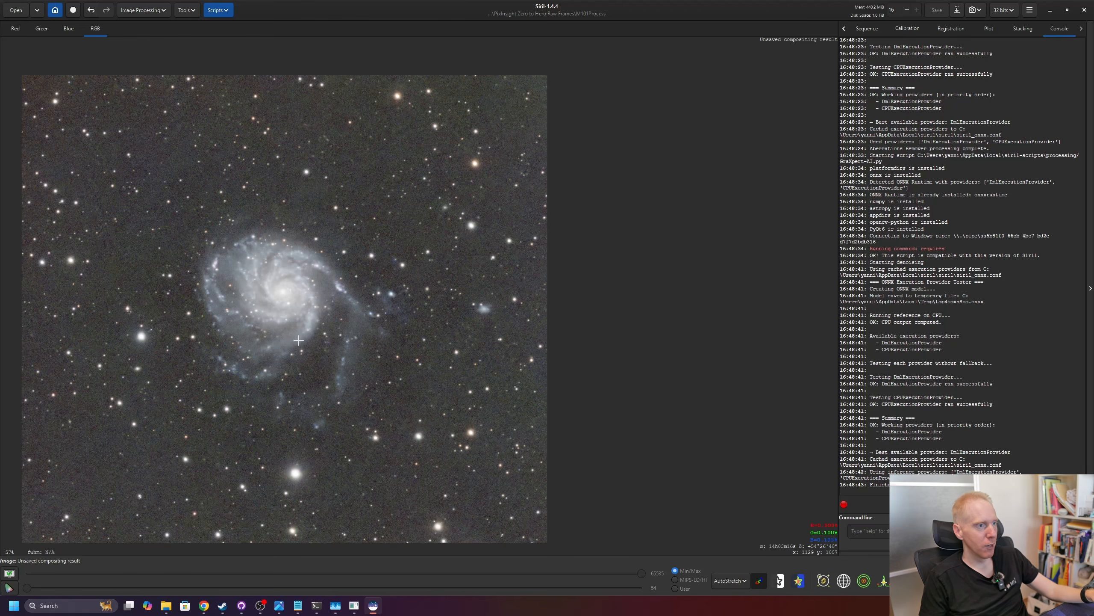
{"action": "scroll", "coordinate": [239, 340], "scroll_direction": "up", "scroll_amount": 2}
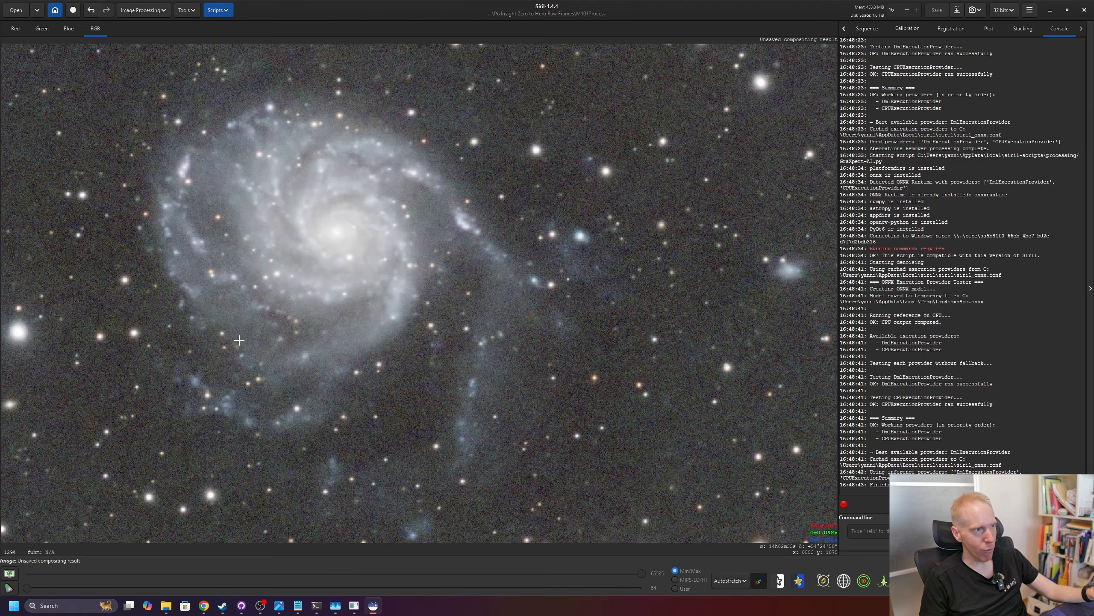
{"action": "scroll", "coordinate": [239, 330], "scroll_direction": "down", "scroll_amount": 2}
{"action": "left_click_drag", "start_coordinate": [284, 405], "coordinate": [340, 388]}
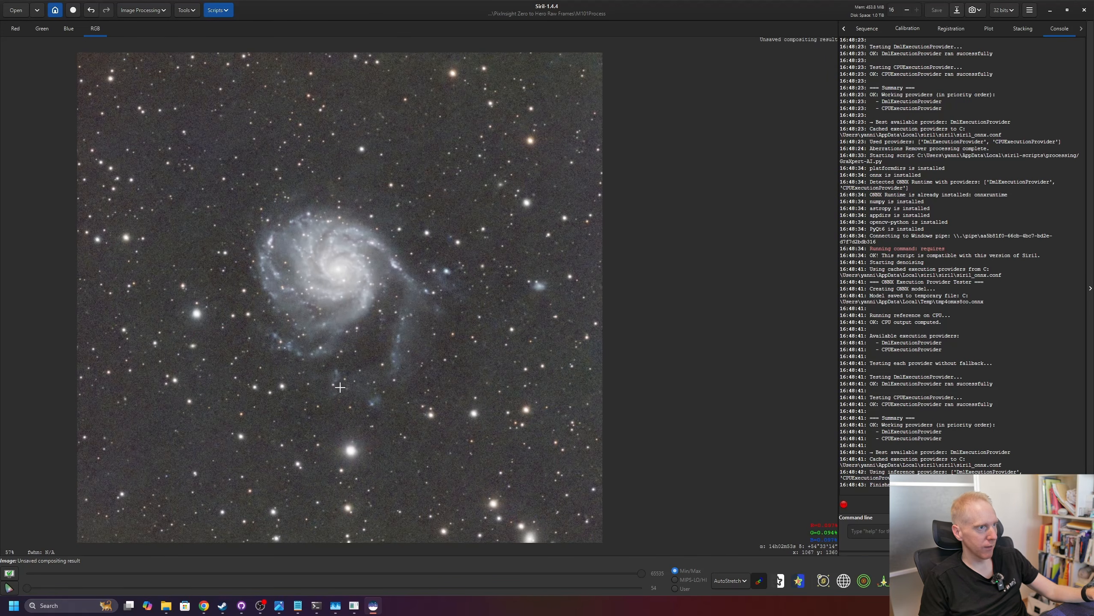
{"action": "left_click", "coordinate": [217, 10]}
{"action": "mouse_move", "coordinate": [232, 38]}
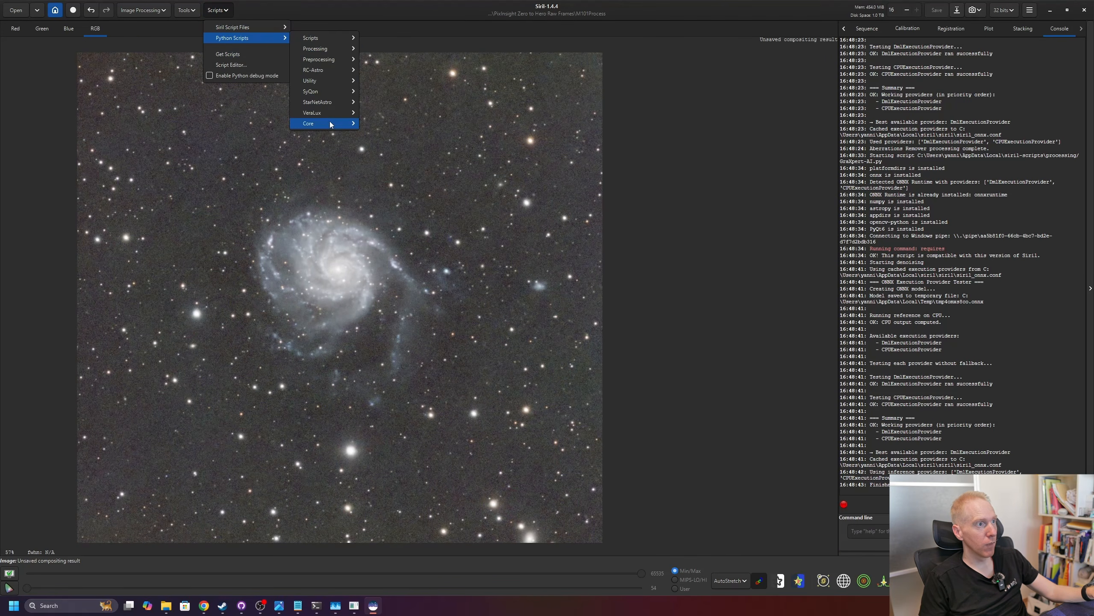
{"action": "mouse_move", "coordinate": [327, 115]}
{"action": "left_click", "coordinate": [423, 134]}
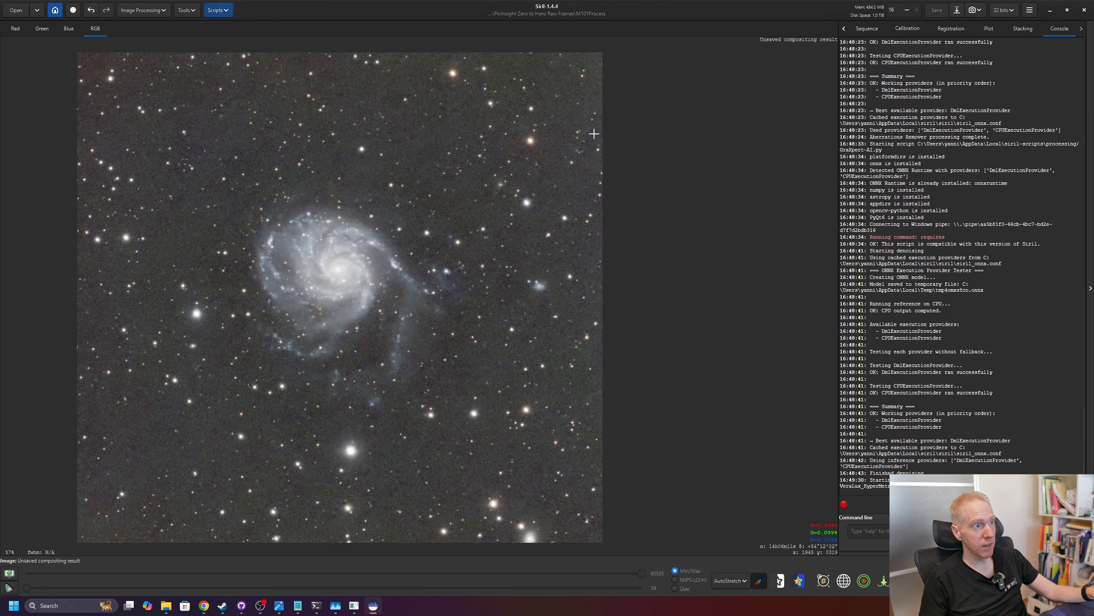
{"action": "left_click", "coordinate": [596, 279]}
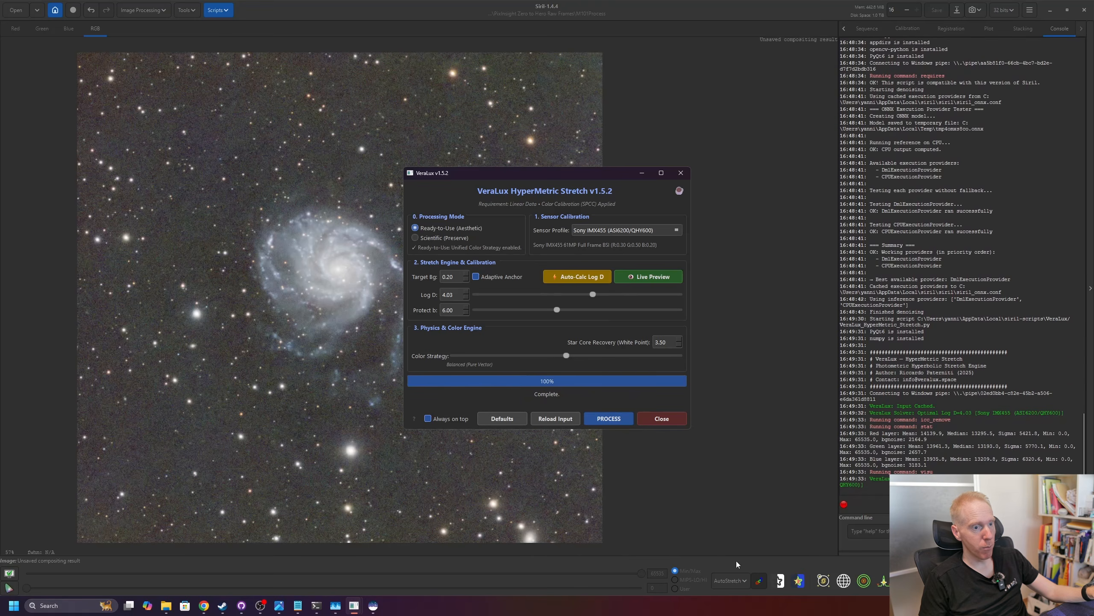
Set the image display mode to Linear and close the VeraLux stretch script.
{"action": "left_click", "coordinate": [734, 579]}
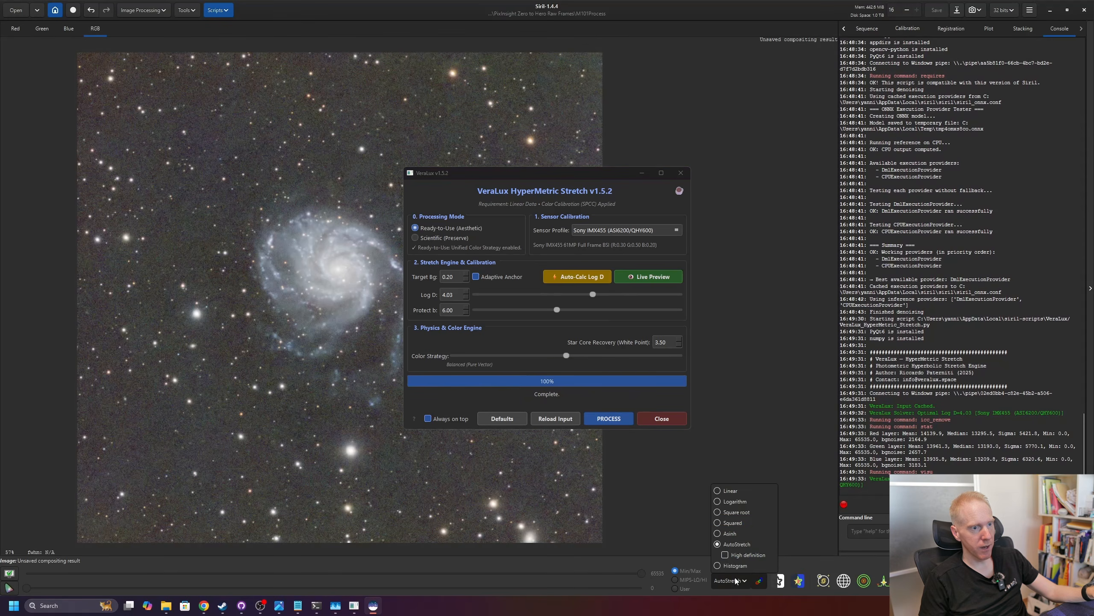
{"action": "left_click", "coordinate": [729, 490]}
{"action": "left_click", "coordinate": [661, 419]}
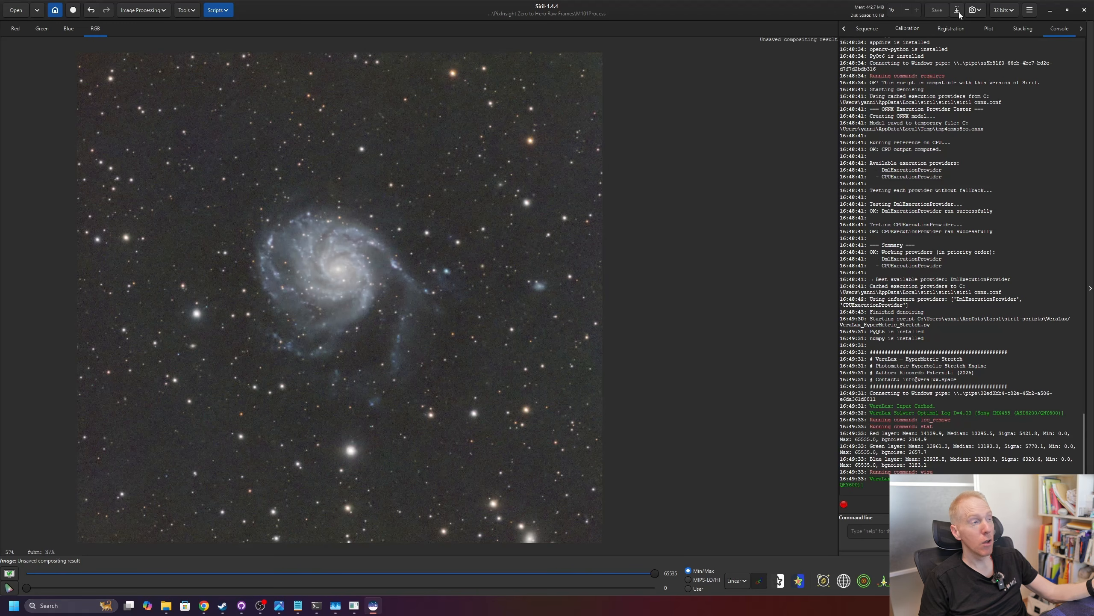
Split the stretched image into RGB channel files named R, G and B, and close the channel extraction.
{"action": "left_click", "coordinate": [143, 11]}
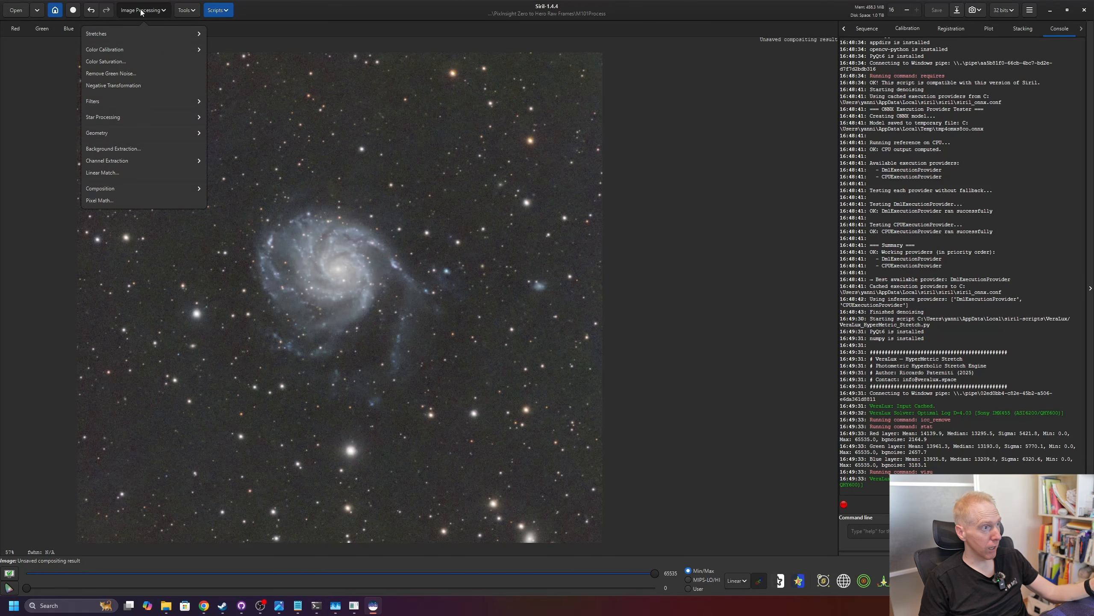
{"action": "left_click", "coordinate": [137, 161]}
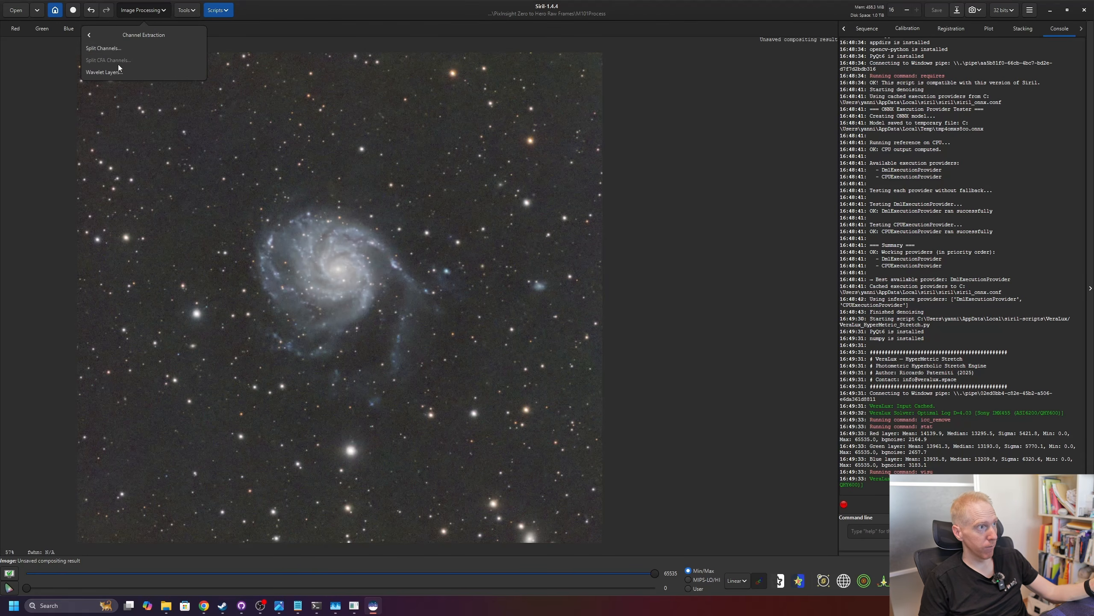
{"action": "left_click", "coordinate": [105, 48]}
{"action": "type", "text": "R"}
{"action": "left_click", "coordinate": [512, 307]}
{"action": "type", "text": "G"}
{"action": "left_click", "coordinate": [516, 327]}
{"action": "type", "text": "B"}
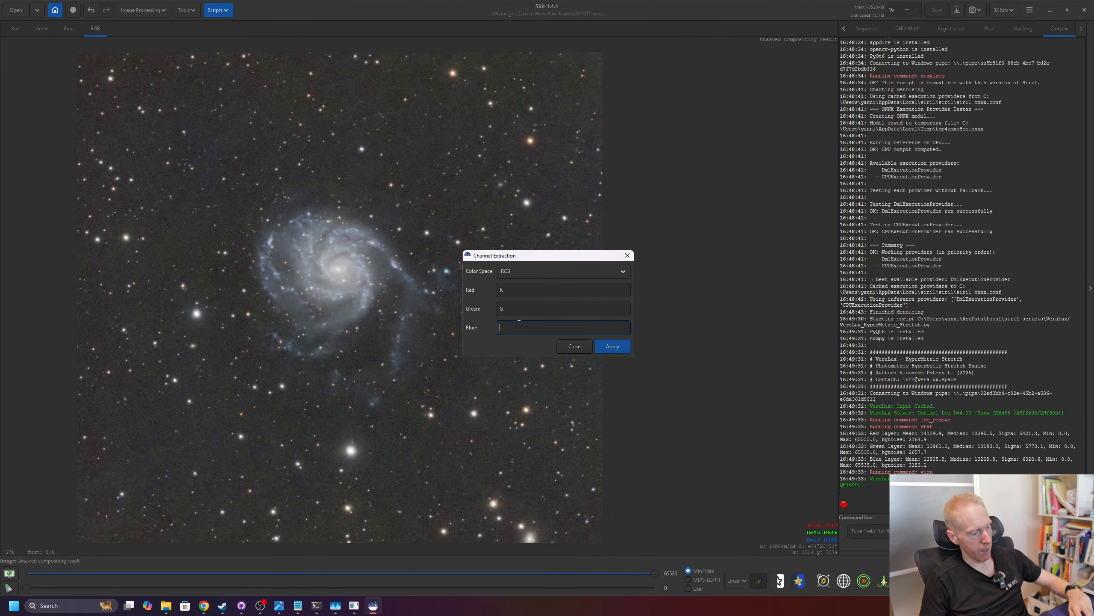
{"action": "left_click", "coordinate": [612, 347]}
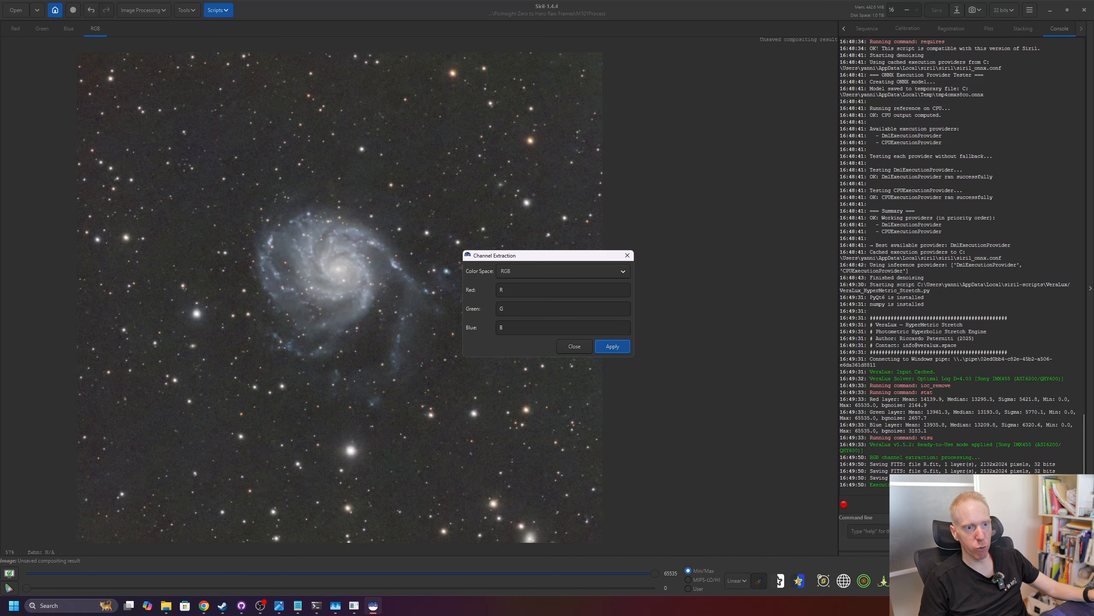
{"action": "left_click", "coordinate": [578, 346]}
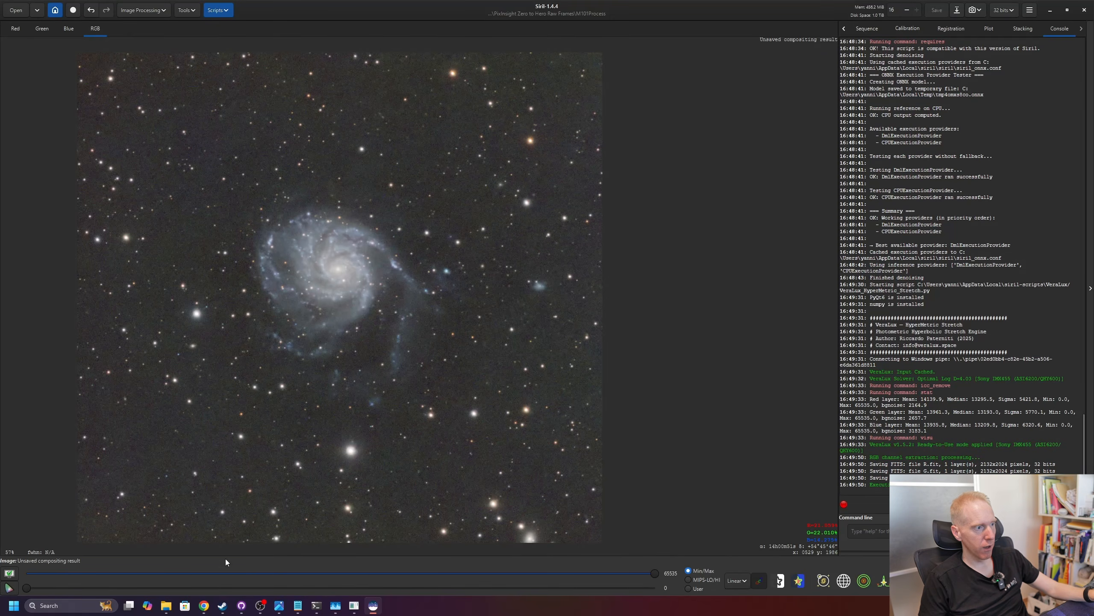
Check the extracted R.fit, G.fit and B.fit files in the M101Process folder, then return to Siril.
{"action": "mouse_move", "coordinate": [166, 605]}
{"action": "left_click", "coordinate": [122, 578]}
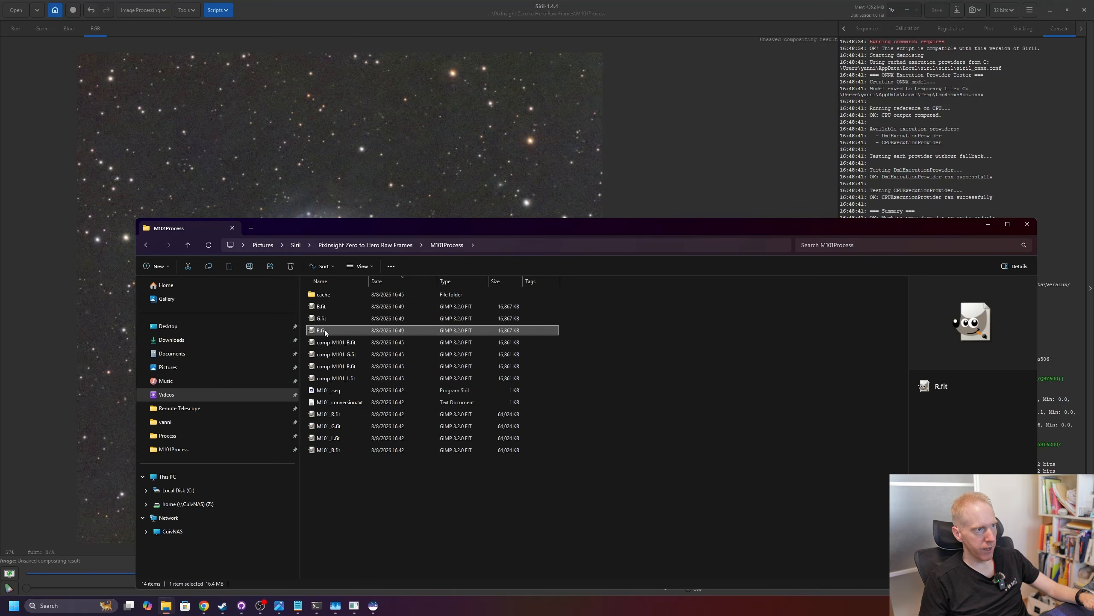
{"action": "left_click", "coordinate": [332, 318]}
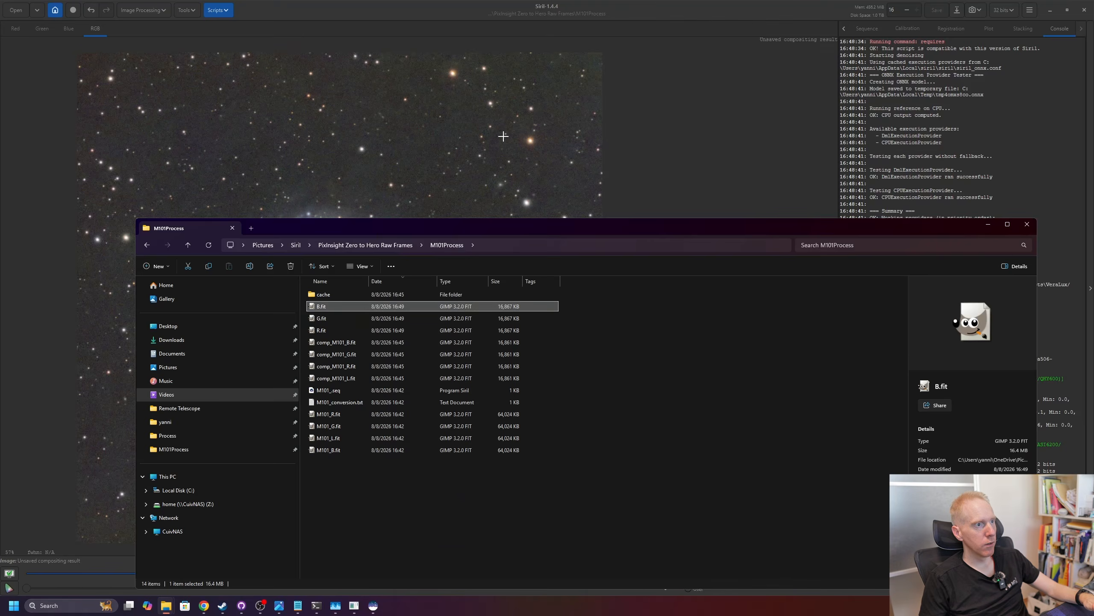
{"action": "left_click", "coordinate": [443, 160]}
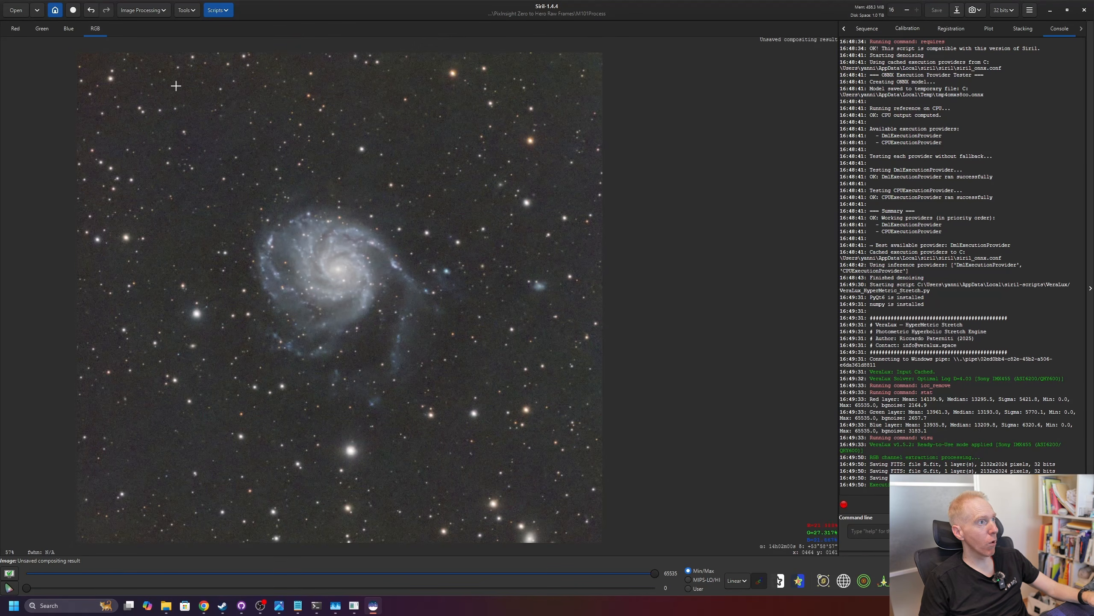
Run the ImageWindow utility script to hold the stretched RGB image in a separate window, and minimize that window.
{"action": "left_click", "coordinate": [180, 9]}
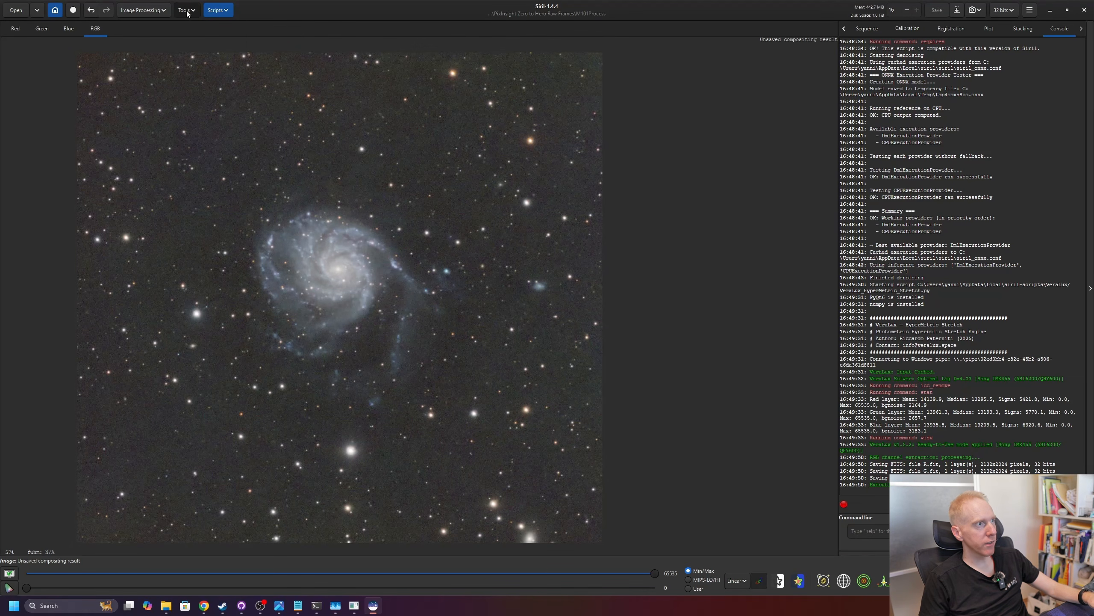
{"action": "left_click", "coordinate": [218, 9]}
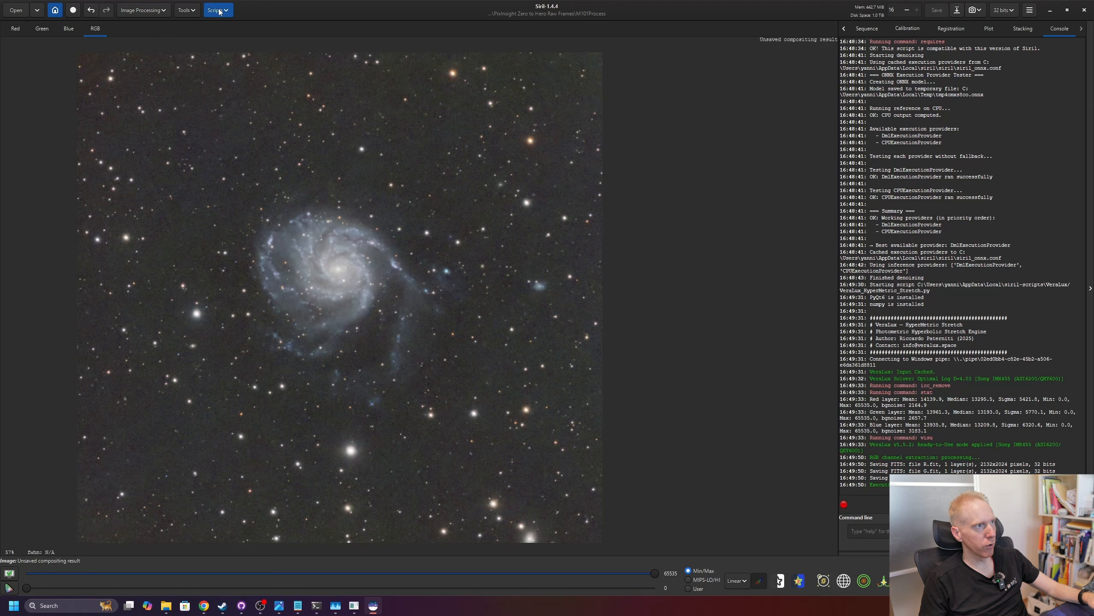
{"action": "left_click", "coordinate": [218, 9]}
{"action": "mouse_move", "coordinate": [248, 38]}
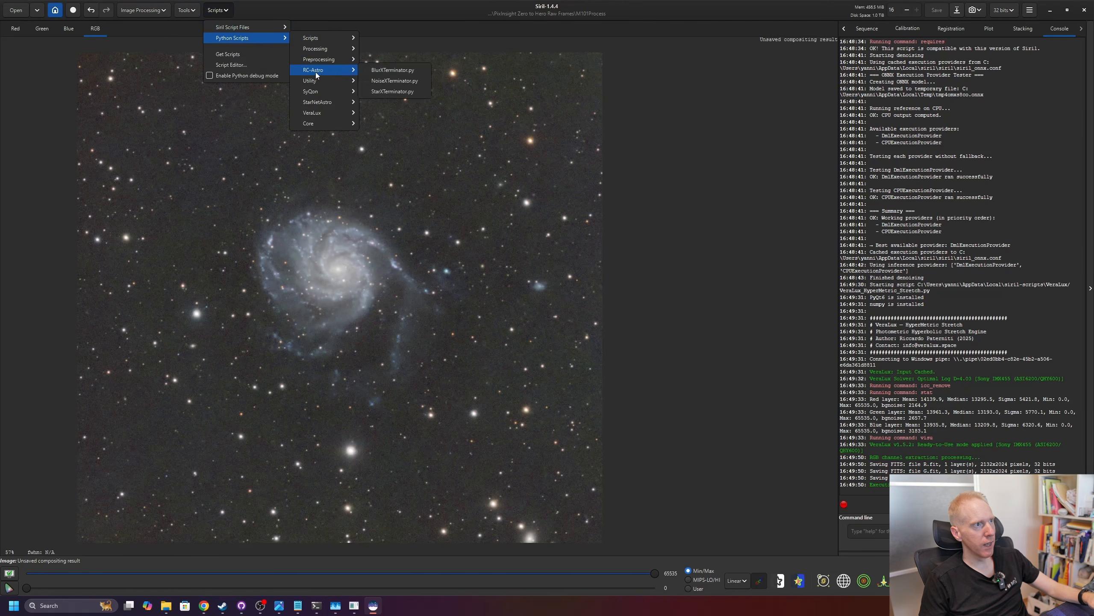
{"action": "left_click", "coordinate": [389, 82]}
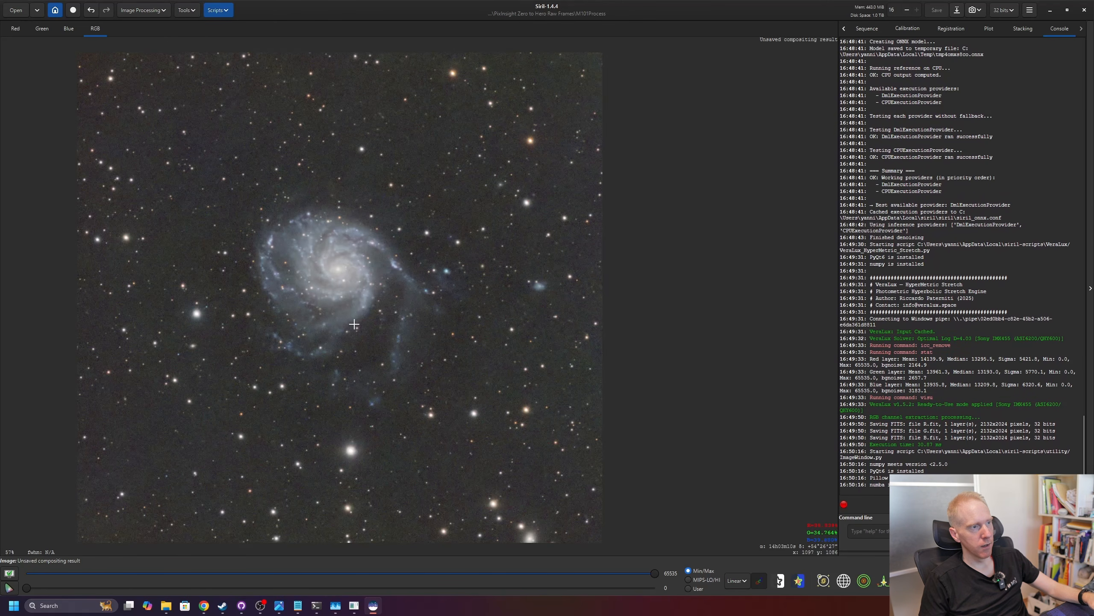
{"action": "left_click_drag", "start_coordinate": [197, 36], "coordinate": [826, 164]}
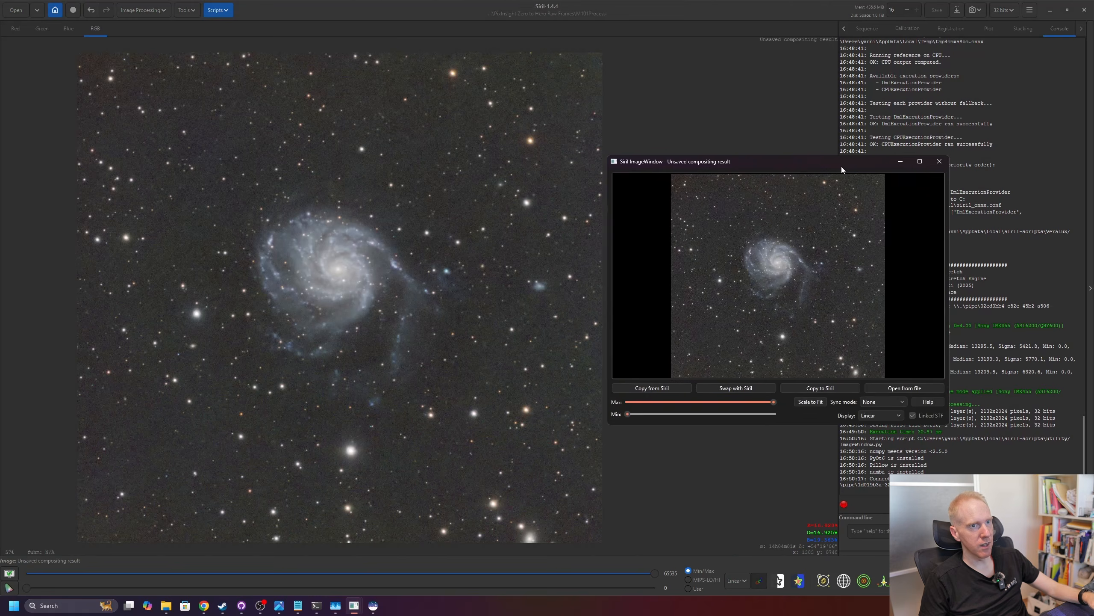
{"action": "left_click", "coordinate": [899, 162]}
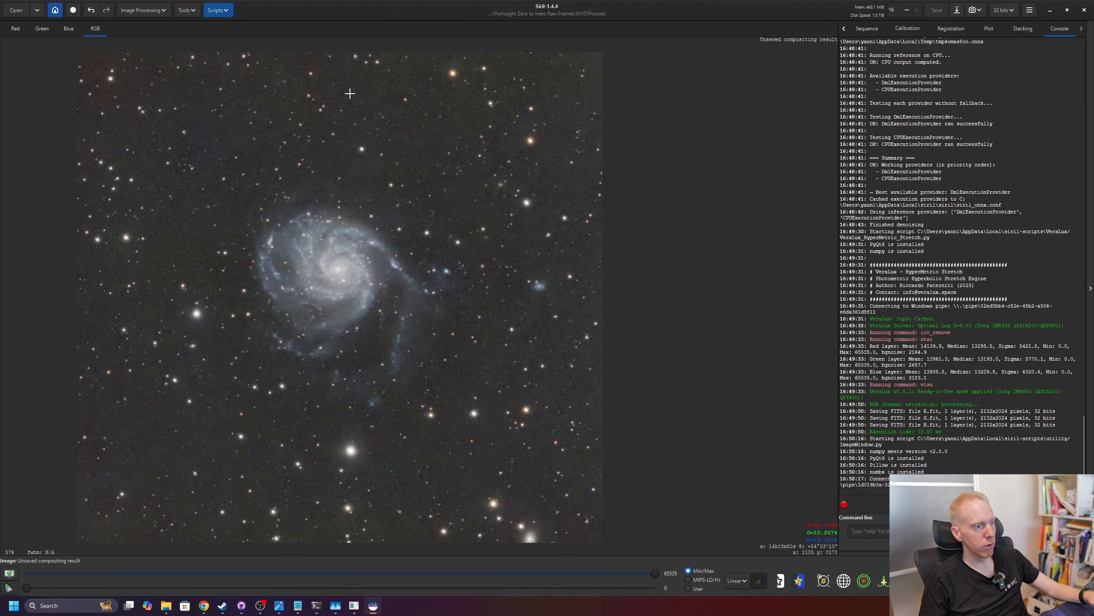
Open the luminance image comp_M101_L.fit and set its display mode to AutoStretch.
{"action": "left_click", "coordinate": [15, 10]}
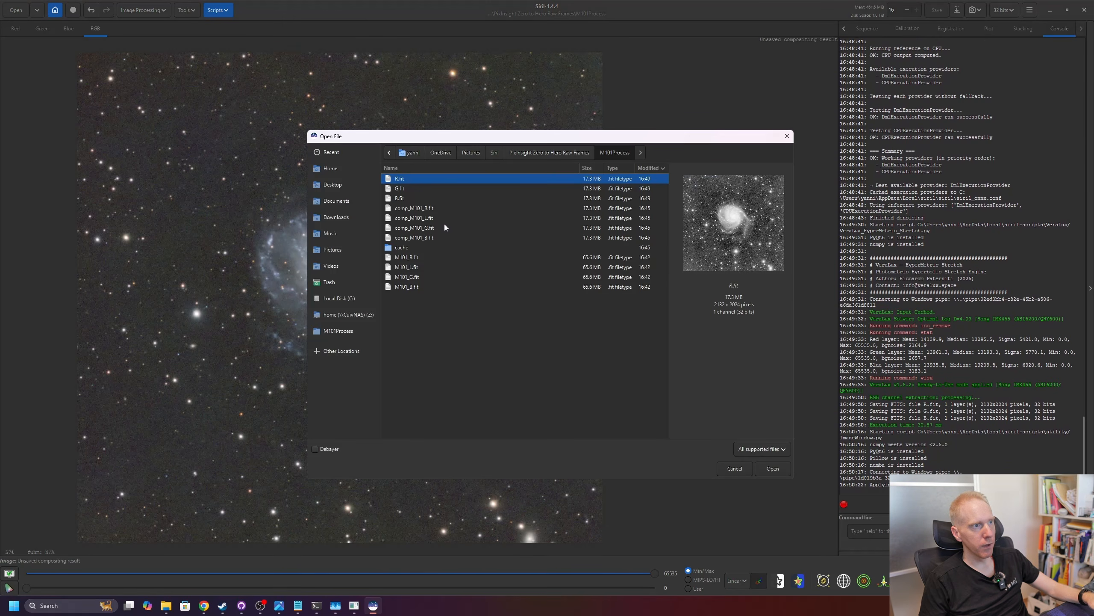
{"action": "left_click", "coordinate": [414, 220]}
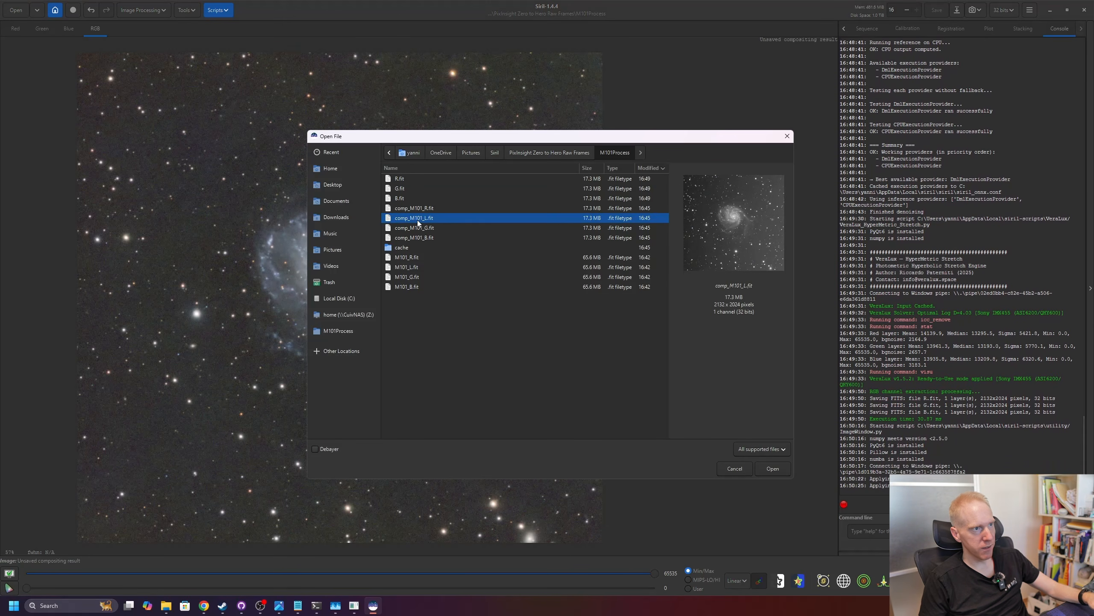
{"action": "double_click", "coordinate": [413, 219]}
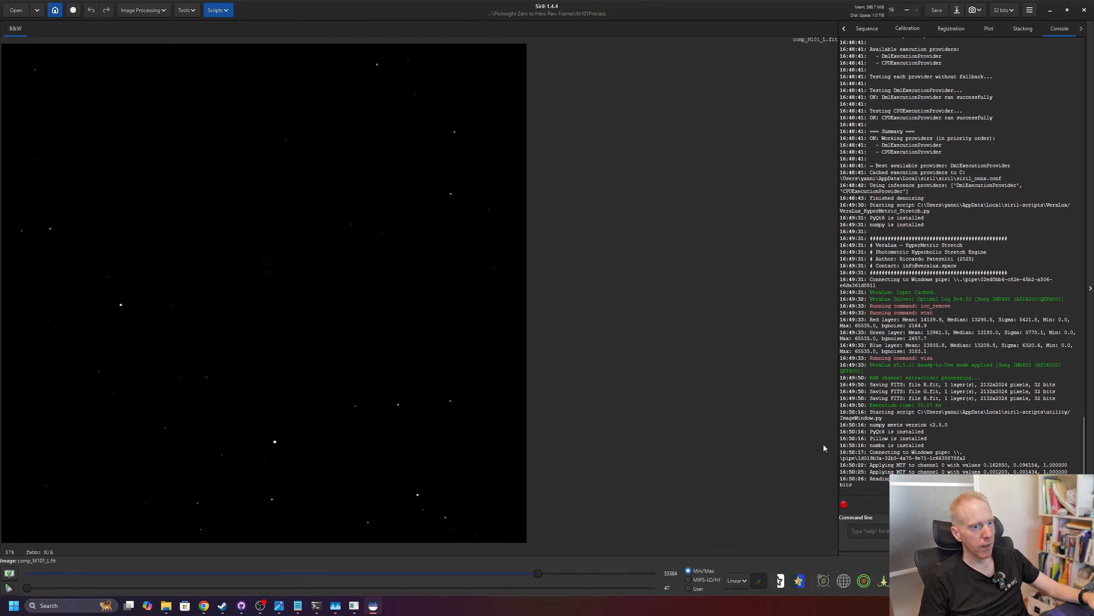
{"action": "left_click", "coordinate": [744, 581]}
{"action": "left_click", "coordinate": [752, 540]}
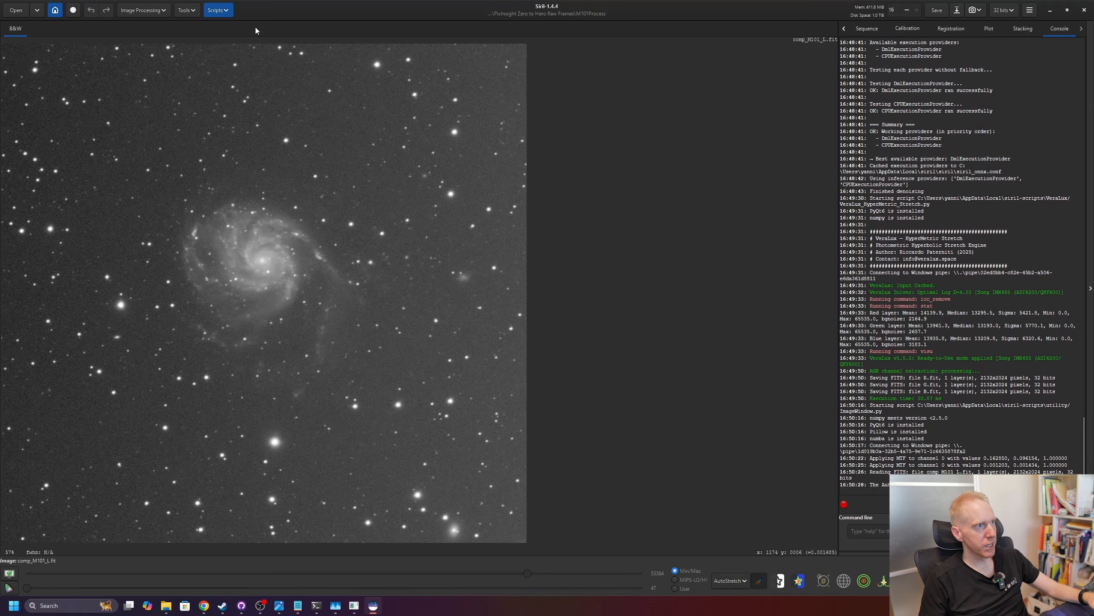
Remove the luminance gradient with GraXpert AI background extraction, model 1.0.1, smoothing 1.00 and subtraction, and close the script.
{"action": "left_click", "coordinate": [222, 11]}
{"action": "mouse_move", "coordinate": [230, 39]}
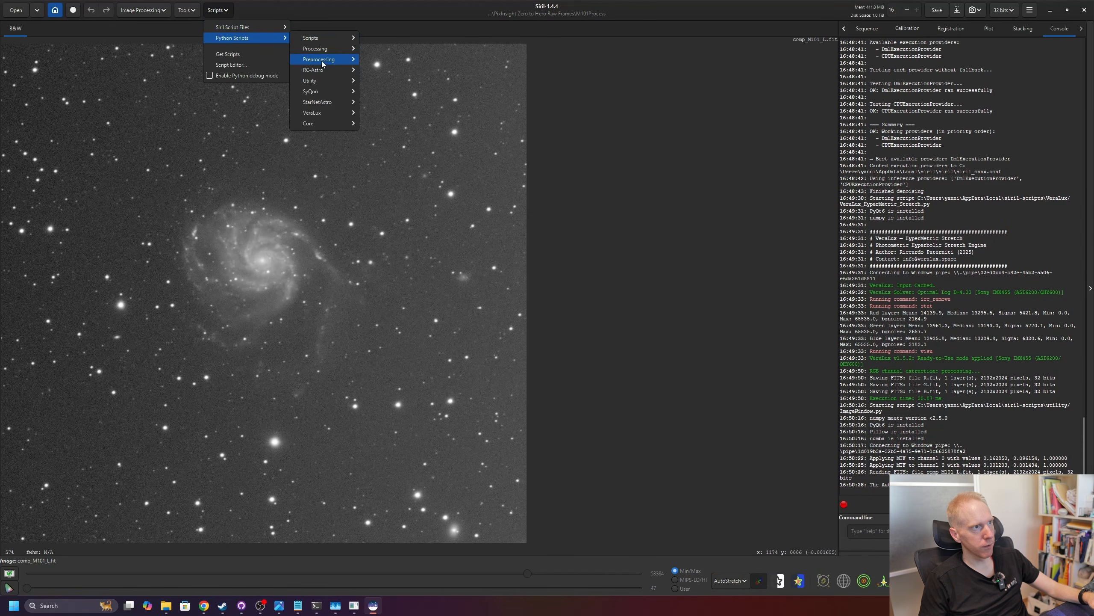
{"action": "mouse_move", "coordinate": [328, 49]}
{"action": "left_click", "coordinate": [392, 134]}
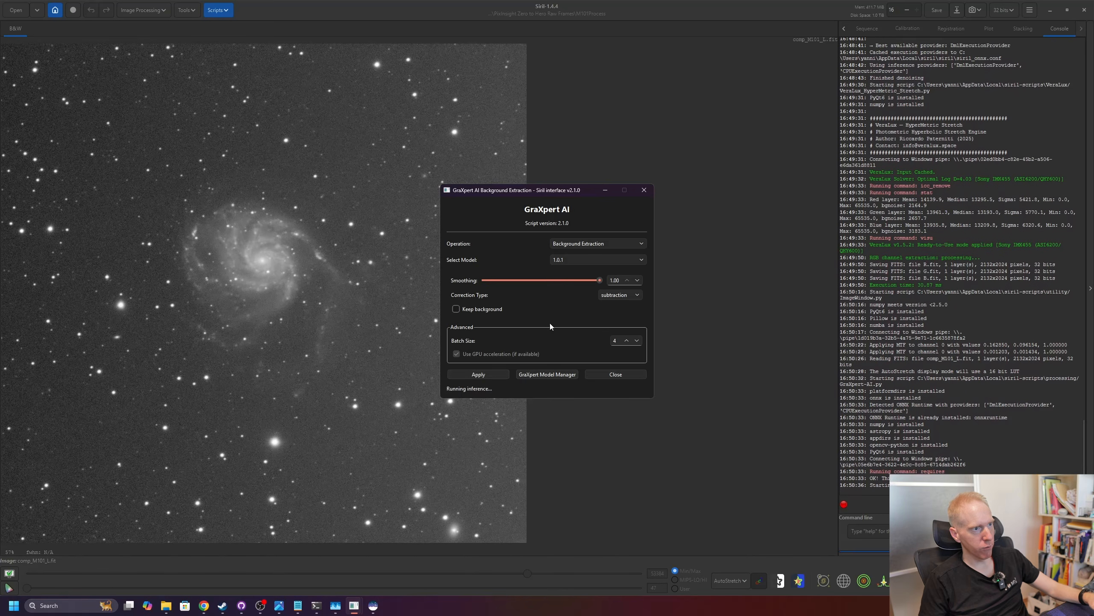
{"action": "left_click", "coordinate": [632, 371]}
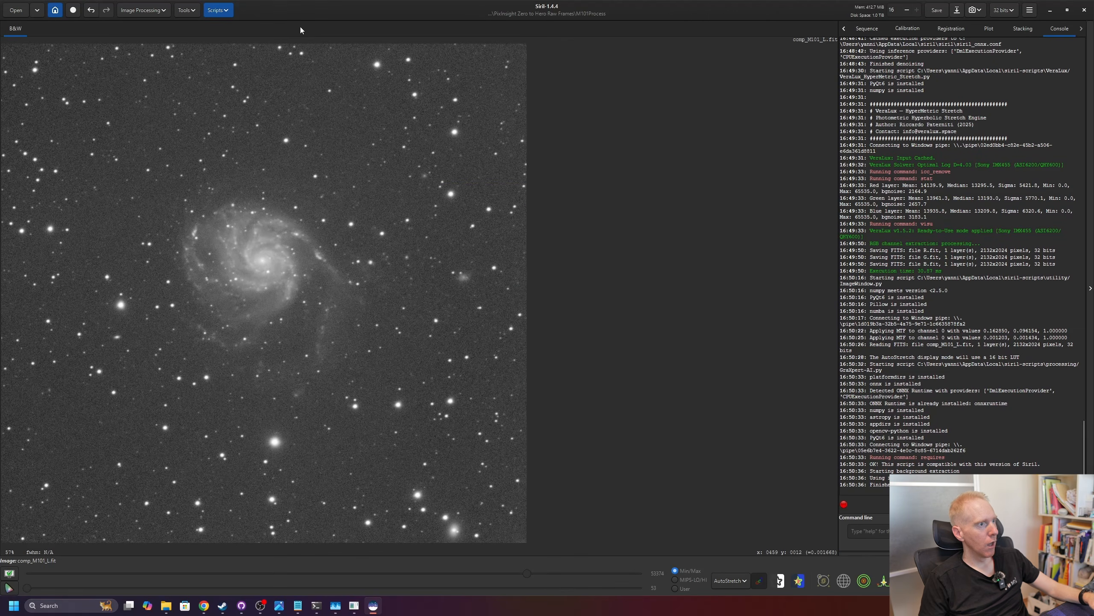
Process the full luminance image with SyQon Parallax at star level 4.0 and nebula deblur 1.79, apply it to Siril and inspect the galaxy.
{"action": "left_click", "coordinate": [218, 10]}
{"action": "mouse_move", "coordinate": [244, 38]}
{"action": "mouse_move", "coordinate": [305, 41]}
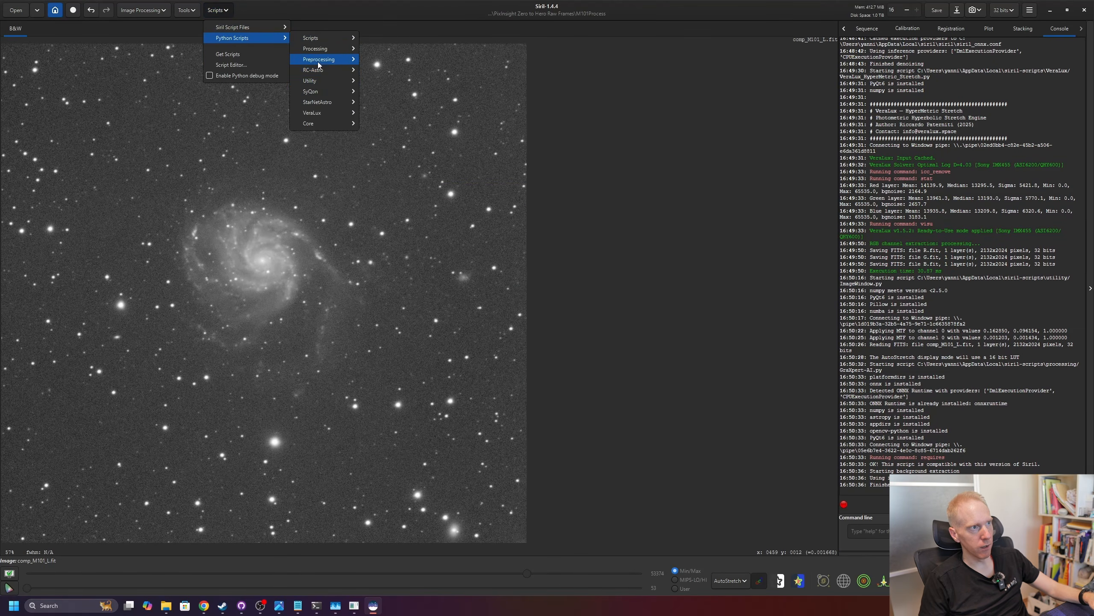
{"action": "mouse_move", "coordinate": [311, 91]}
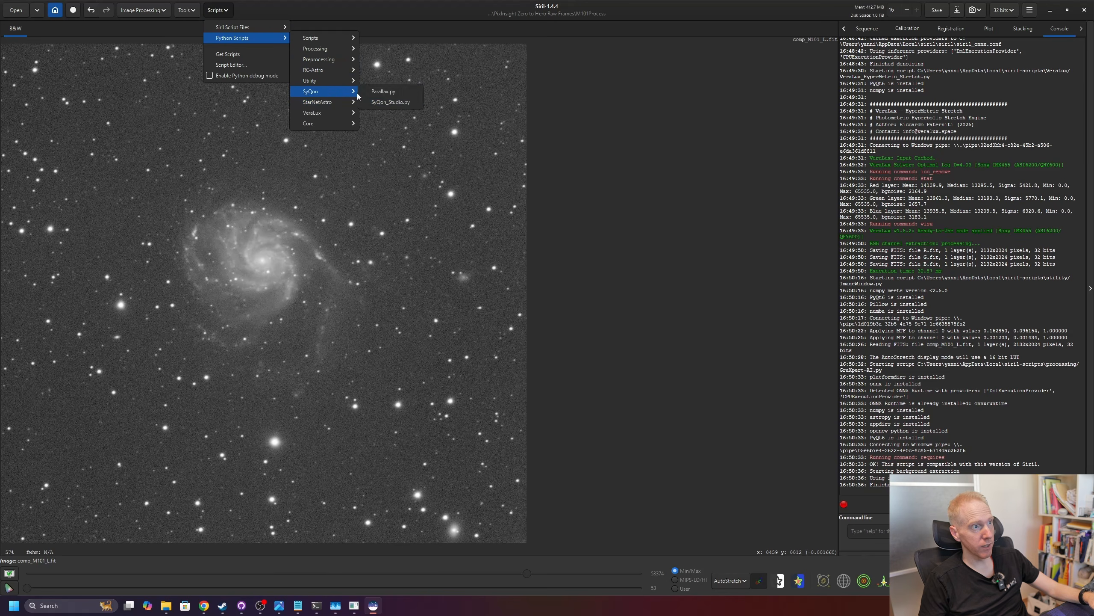
{"action": "left_click", "coordinate": [385, 92]}
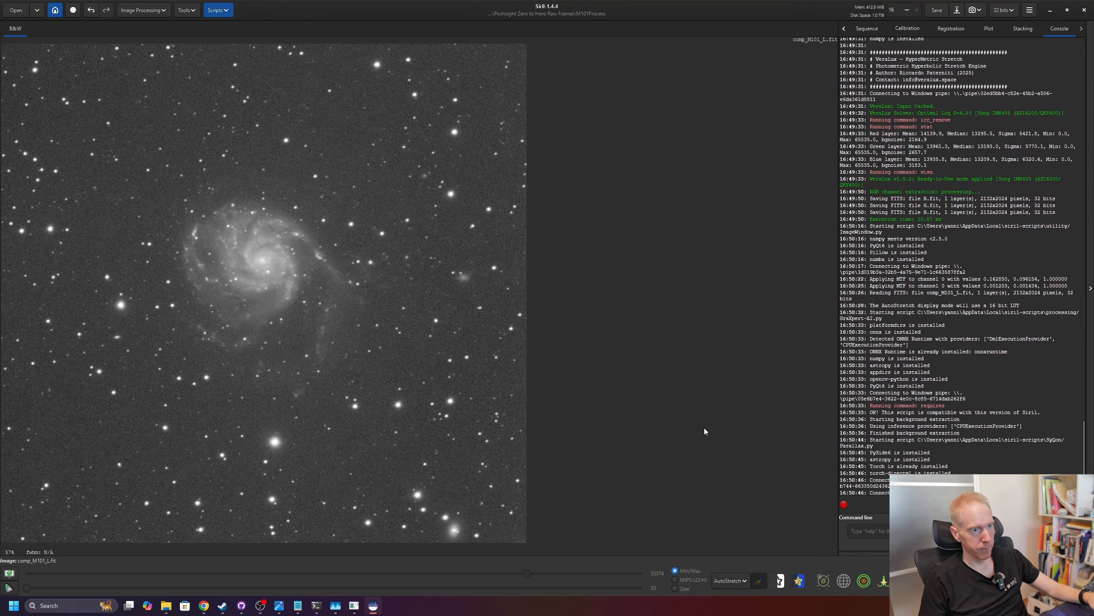
{"action": "left_click", "coordinate": [689, 458]}
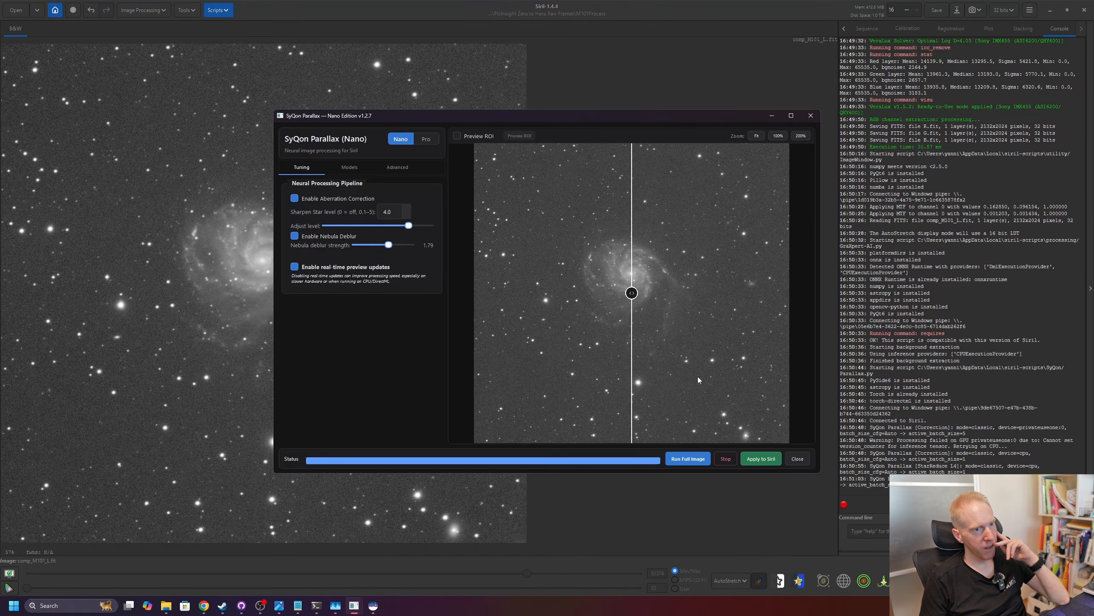
{"action": "left_click", "coordinate": [761, 459]}
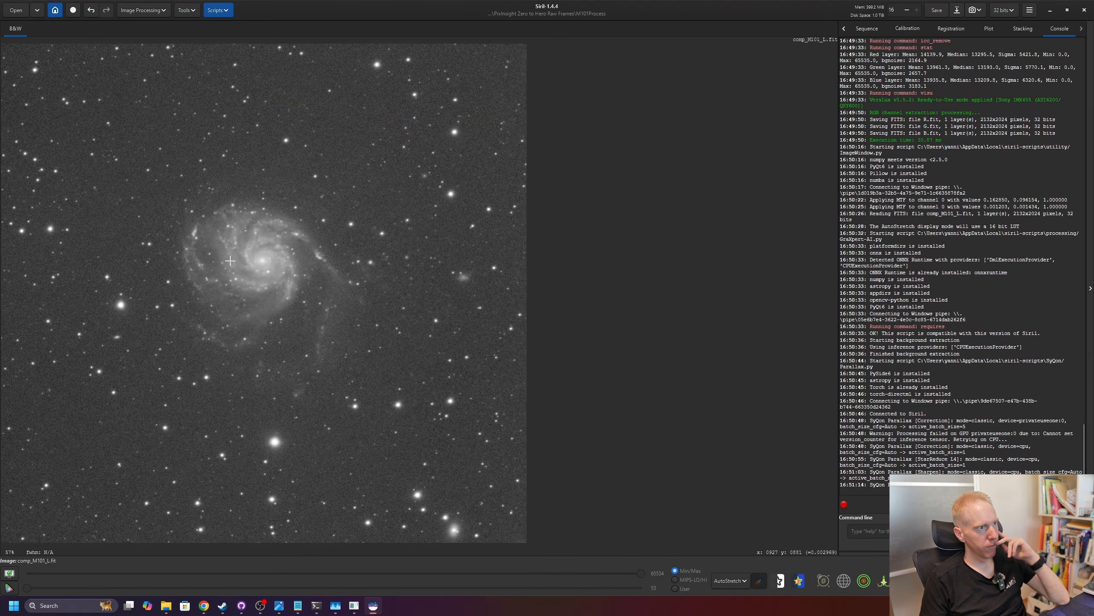
{"action": "scroll", "coordinate": [230, 259], "scroll_direction": "up", "scroll_amount": 3}
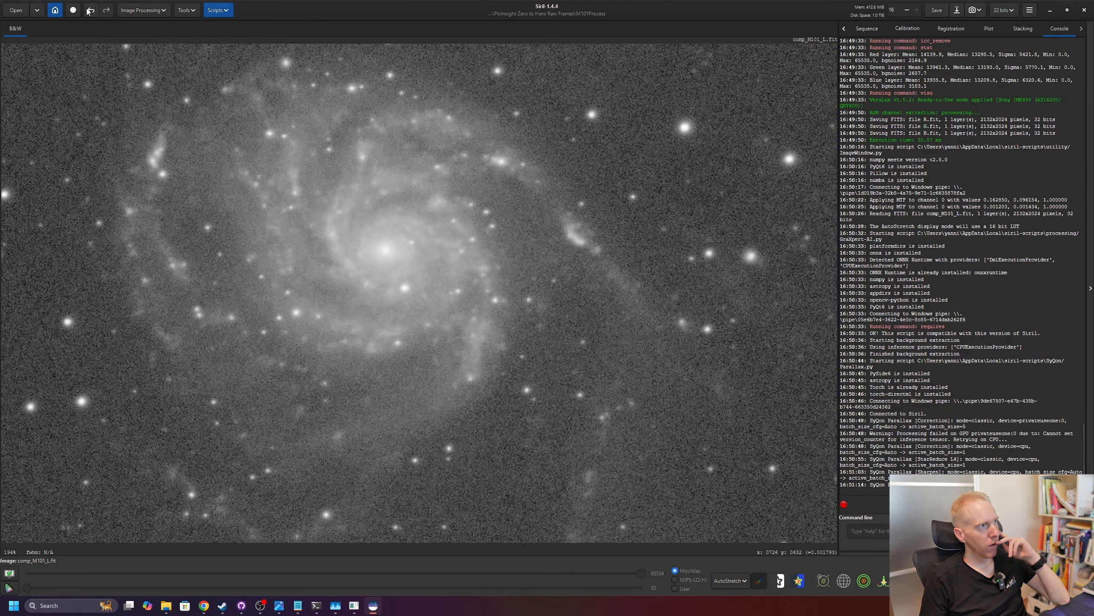
Compare the luminance with and without the Parallax result, keep it, and run Aberrations Remover at strength 1.00.
{"action": "left_click", "coordinate": [91, 10]}
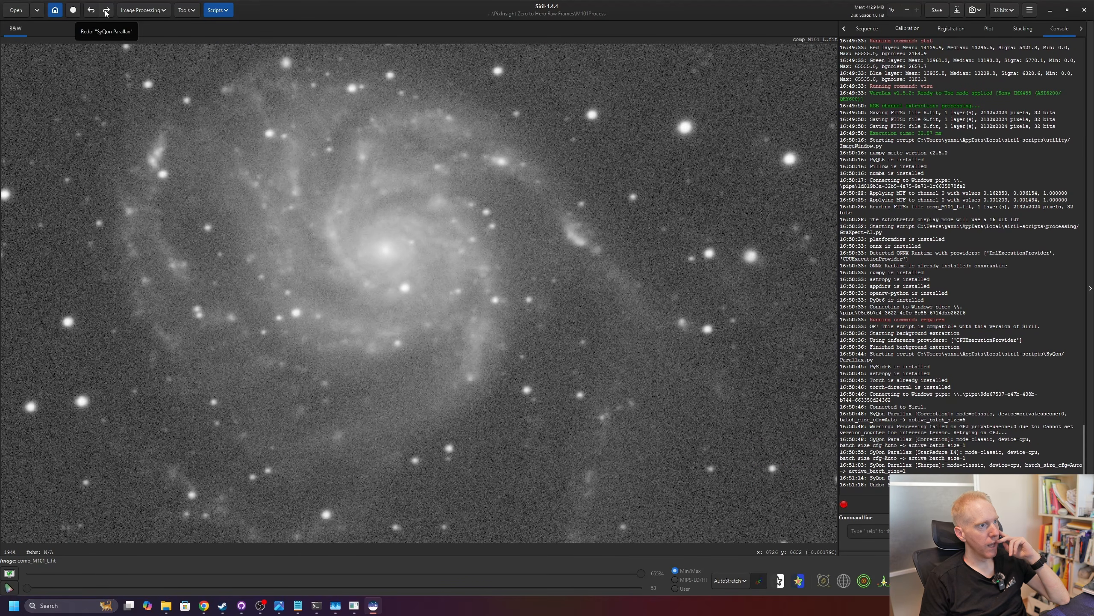
{"action": "left_click", "coordinate": [106, 10]}
{"action": "left_click", "coordinate": [218, 9]}
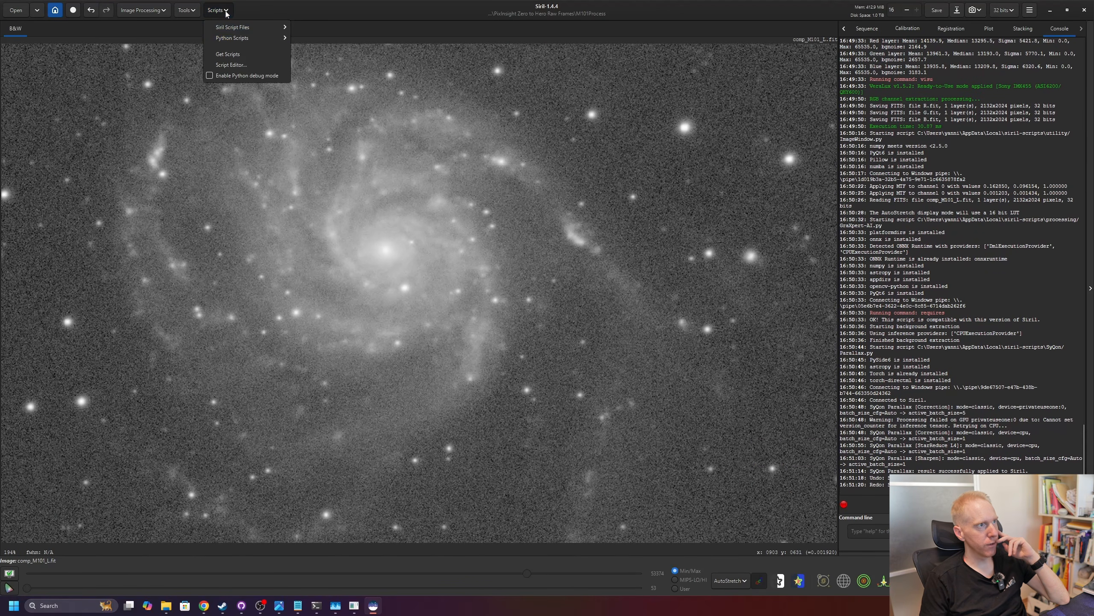
{"action": "mouse_move", "coordinate": [243, 38]}
{"action": "mouse_move", "coordinate": [323, 38]}
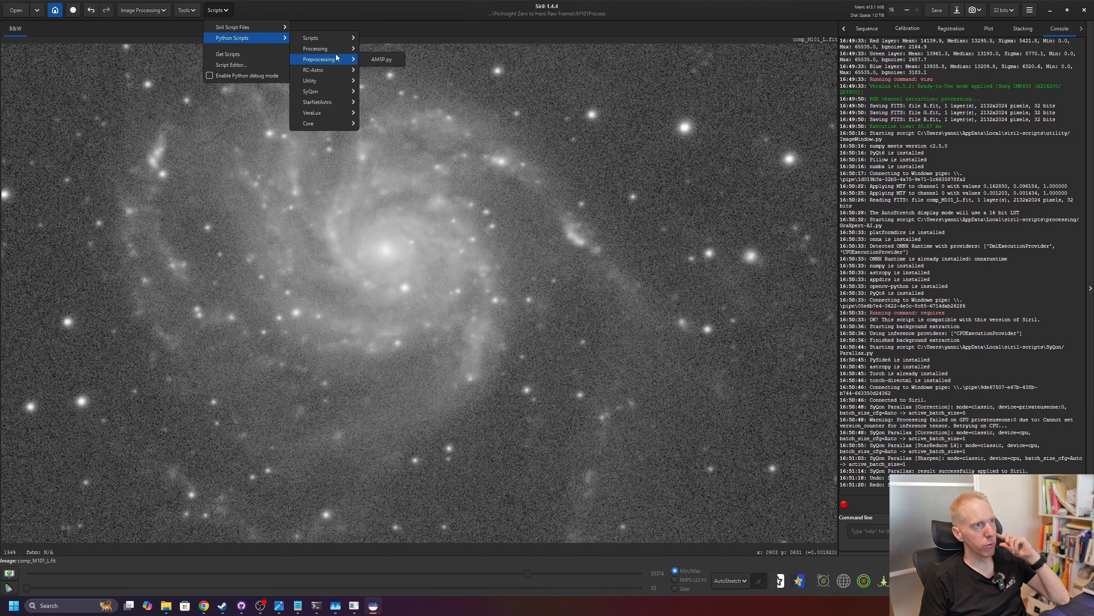
{"action": "left_click", "coordinate": [400, 50]}
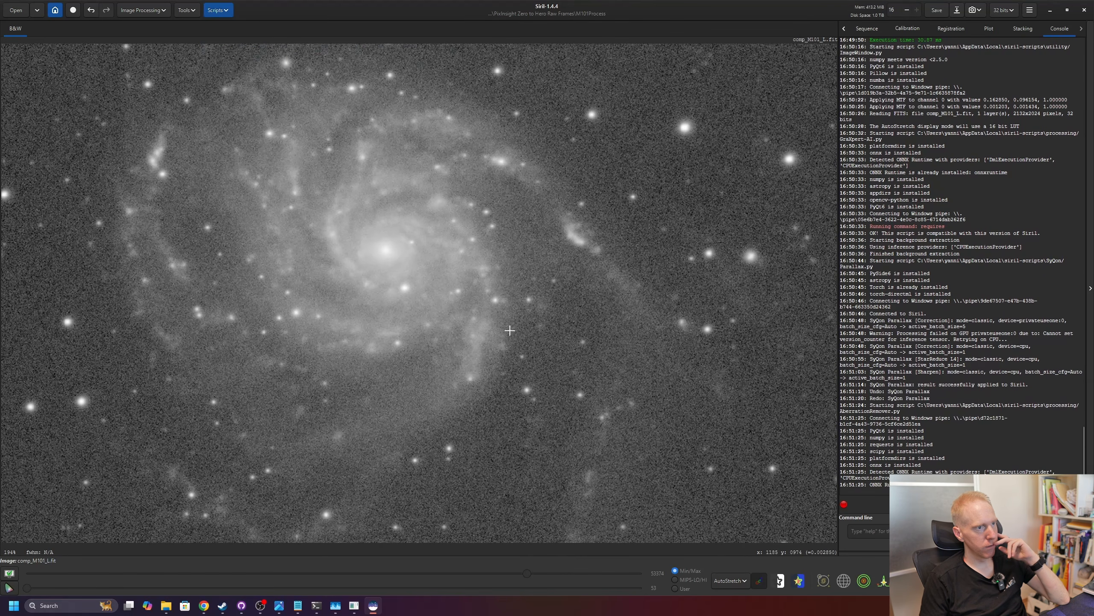
{"action": "left_click", "coordinate": [533, 394]}
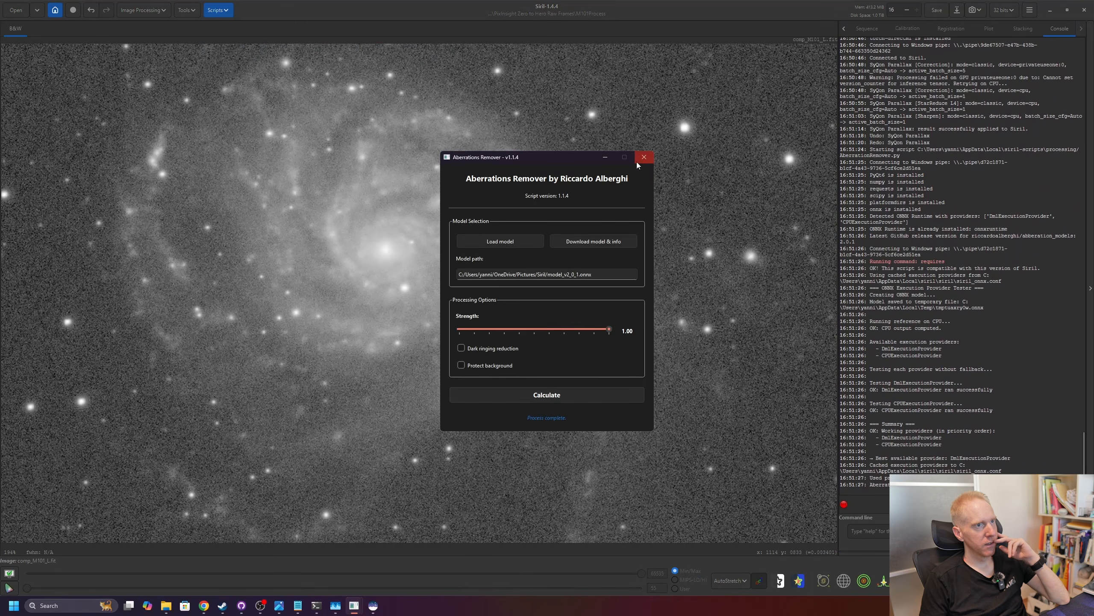
{"action": "left_click", "coordinate": [644, 157]}
Stretch the luminance with VeraLux HyperMetric Stretch in Ready-to-Use mode, using target background 0.20 and an auto-calculated Log D.
{"action": "left_click", "coordinate": [218, 10]}
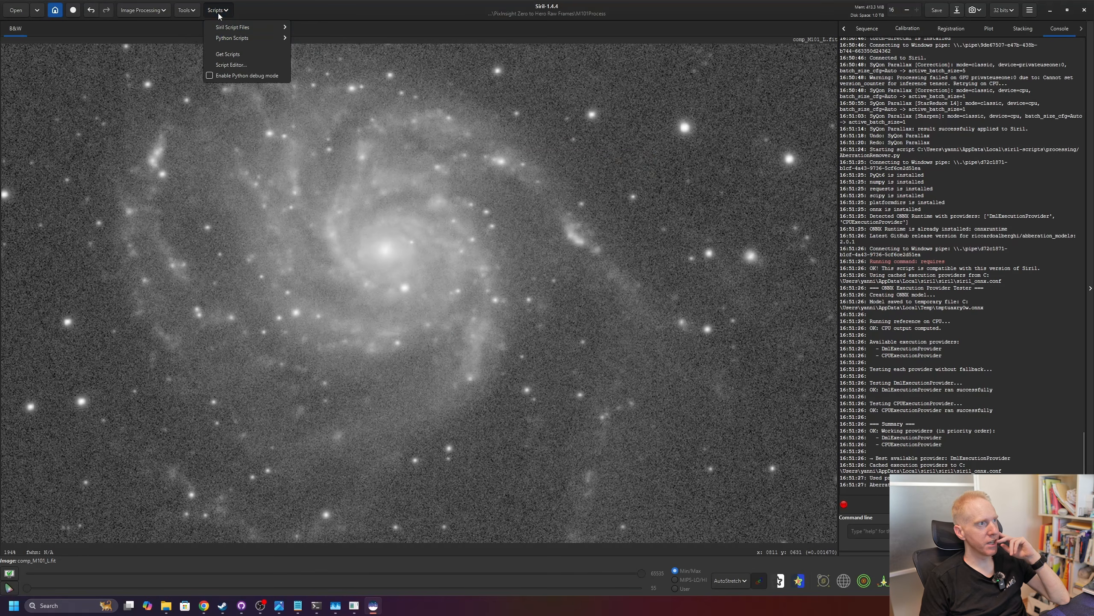
{"action": "mouse_move", "coordinate": [257, 39]}
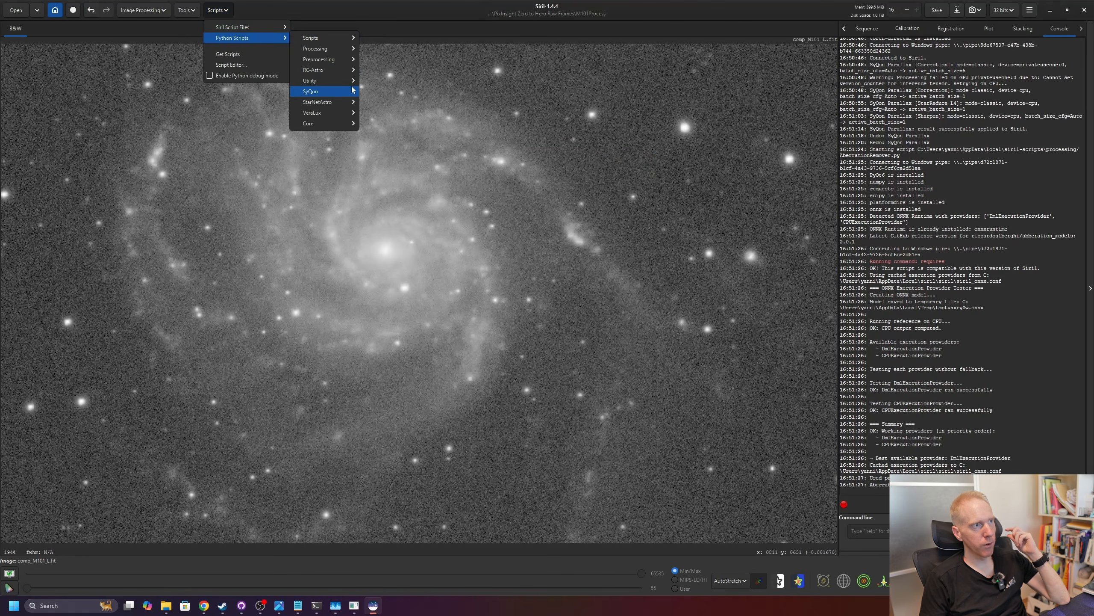
{"action": "mouse_move", "coordinate": [327, 112]}
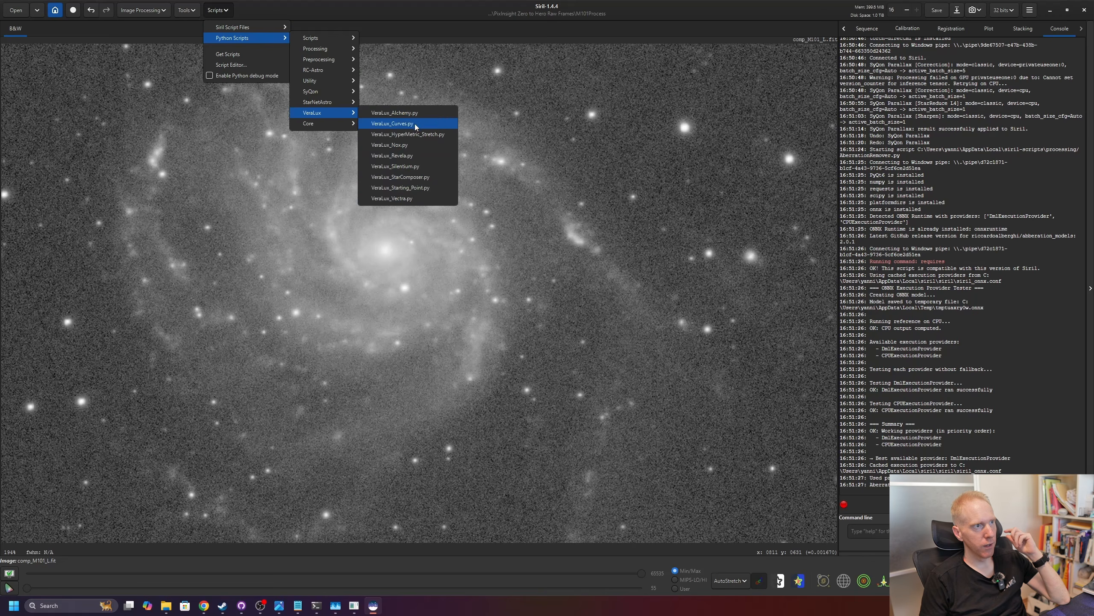
{"action": "left_click", "coordinate": [408, 134]}
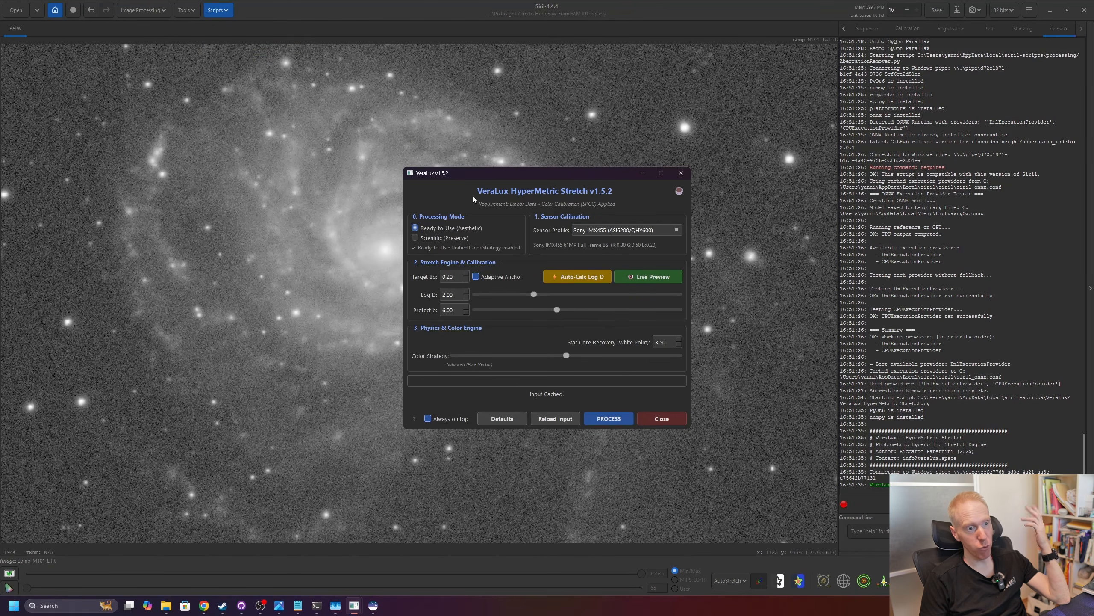
{"action": "left_click", "coordinate": [561, 277]}
{"action": "left_click", "coordinate": [605, 419]}
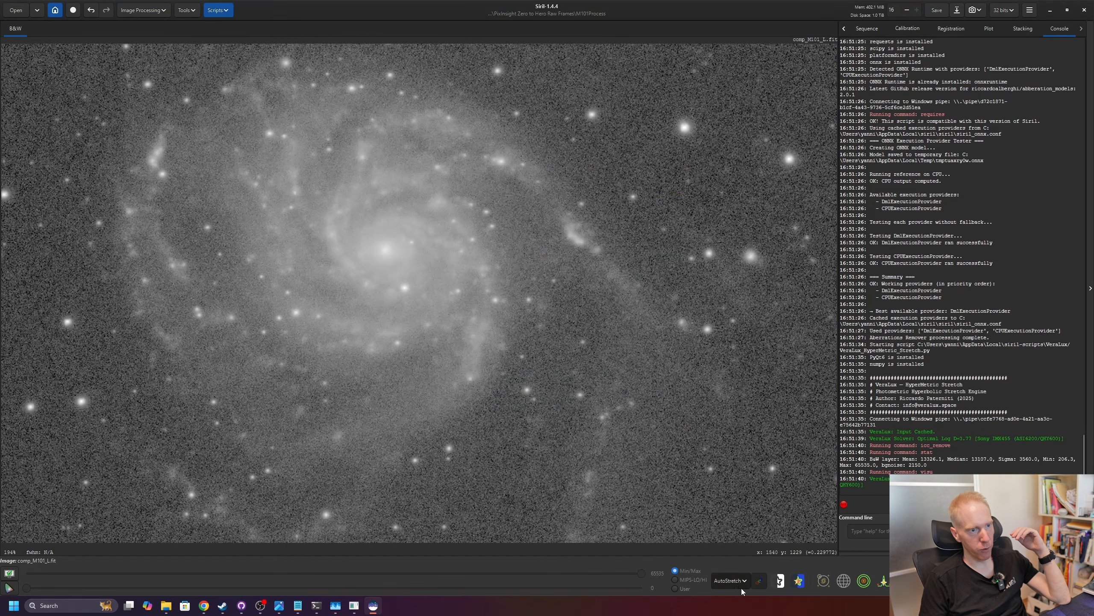
Set the display mode to Linear and inspect the stretched luminance across the whole frame.
{"action": "left_click", "coordinate": [741, 580]}
{"action": "left_click", "coordinate": [732, 492]}
{"action": "scroll", "coordinate": [510, 420], "scroll_direction": "up", "scroll_amount": 2}
{"action": "scroll", "coordinate": [504, 428], "scroll_direction": "down", "scroll_amount": 5}
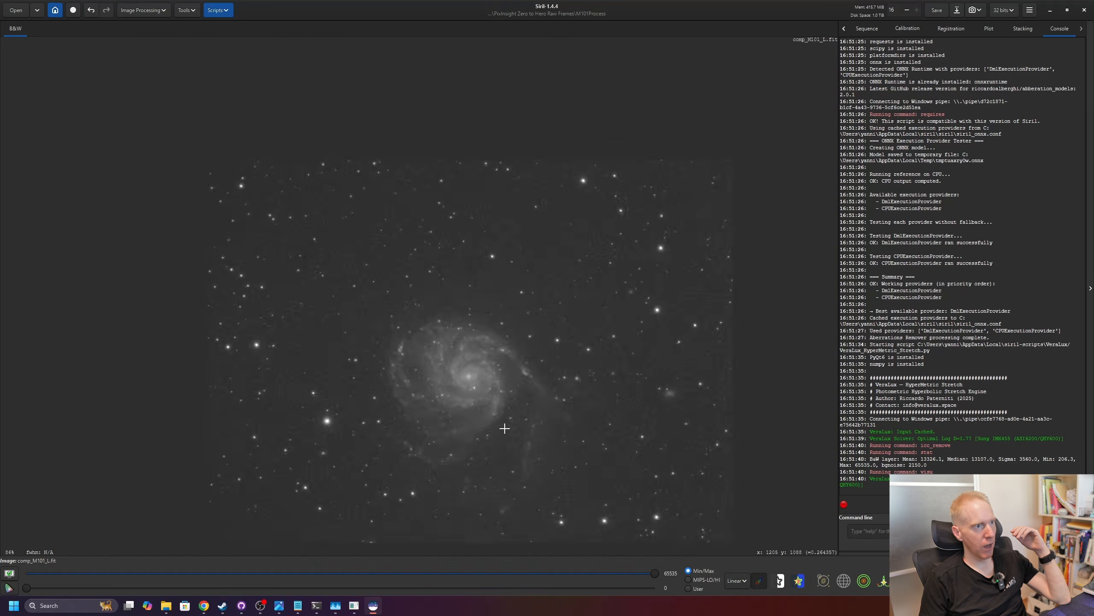
{"action": "scroll", "coordinate": [504, 428], "scroll_direction": "down", "scroll_amount": 2}
{"action": "left_click_drag", "start_coordinate": [528, 470], "coordinate": [505, 372]}
{"action": "scroll", "coordinate": [486, 364], "scroll_direction": "up", "scroll_amount": 2}
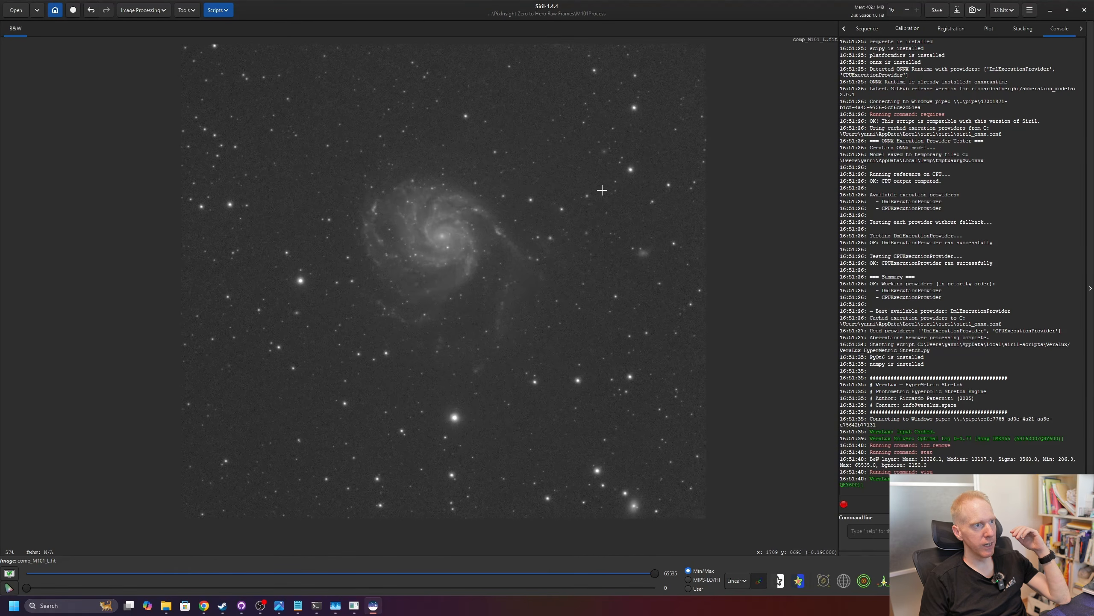
Save the stretched luminance as L.fit in the M101Process folder.
{"action": "left_click", "coordinate": [940, 12]}
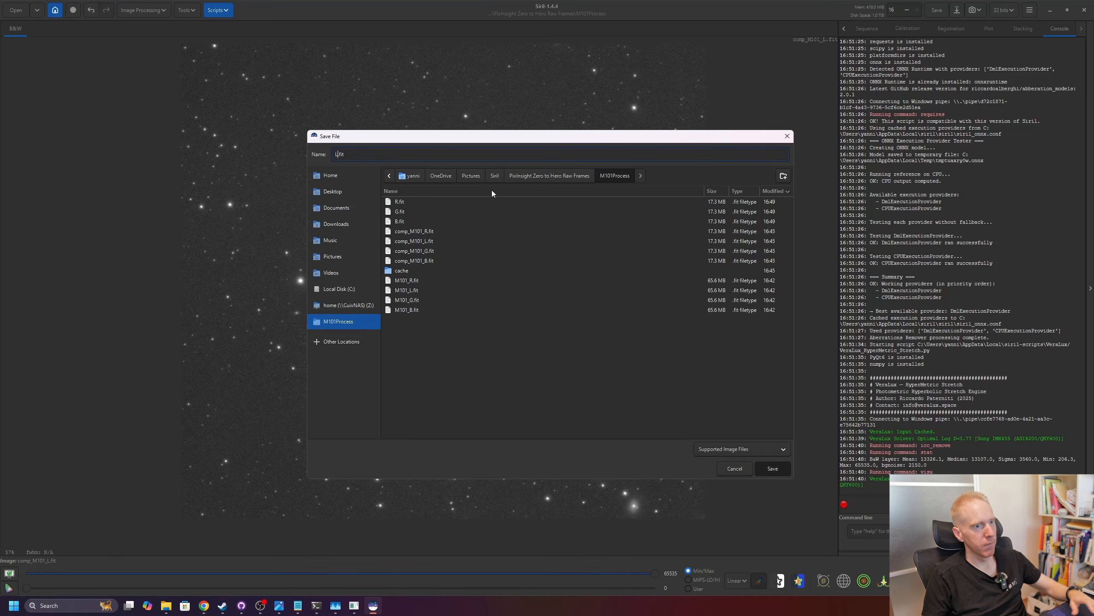
{"action": "key", "text": "Return"}
{"action": "left_click", "coordinate": [616, 377]}
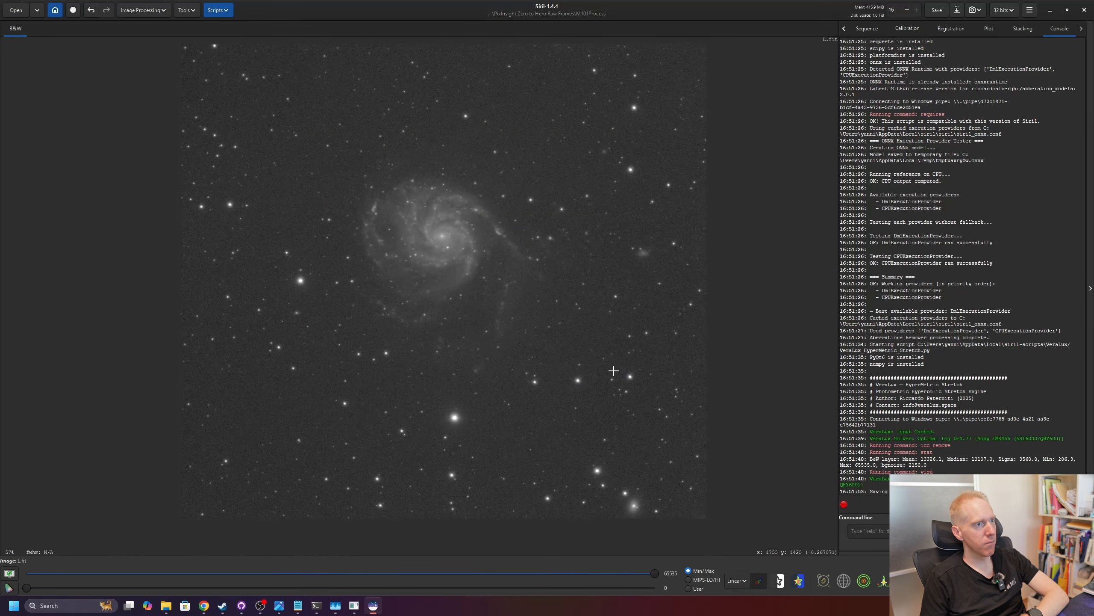
Start an RGB composition, closing the current image, and load L.fit as its luminance layer.
{"action": "left_click", "coordinate": [141, 188]}
{"action": "left_click", "coordinate": [107, 49]}
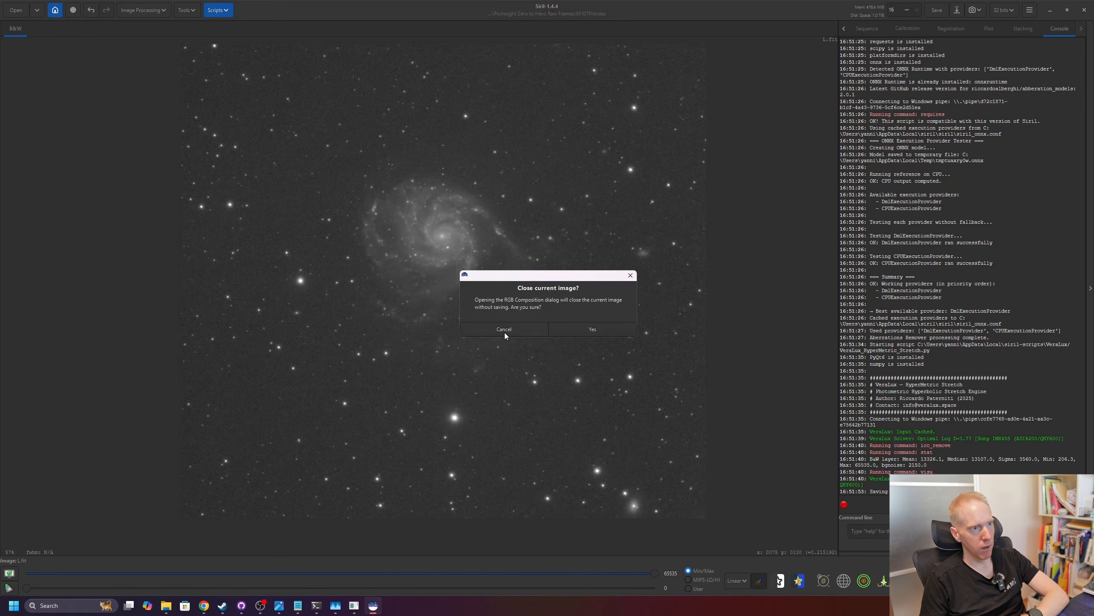
{"action": "left_click", "coordinate": [558, 329]}
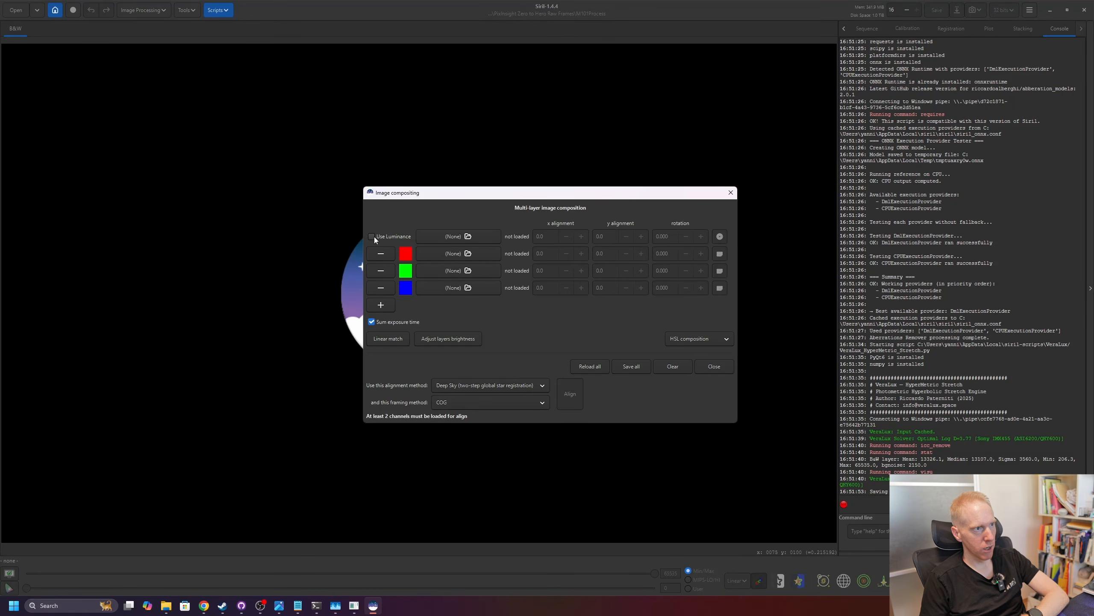
{"action": "left_click", "coordinate": [436, 237]}
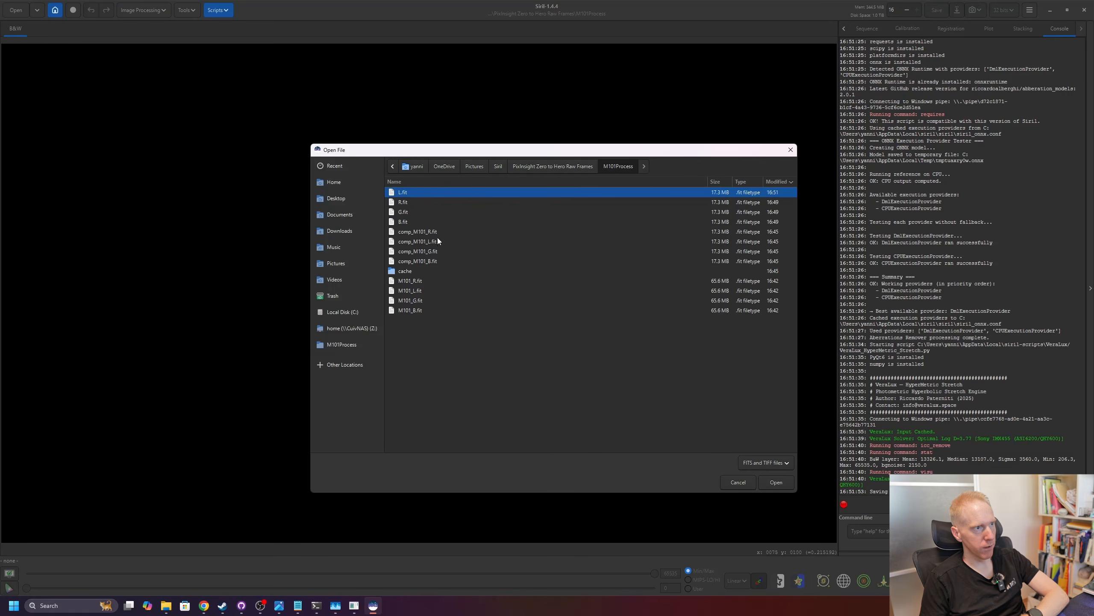
{"action": "double_click", "coordinate": [418, 196]}
Load R.fit, G.fit and B.fit as the red, green and blue layers of the composition.
{"action": "left_click", "coordinate": [473, 255]}
{"action": "left_click", "coordinate": [400, 203]}
{"action": "double_click", "coordinate": [400, 202]}
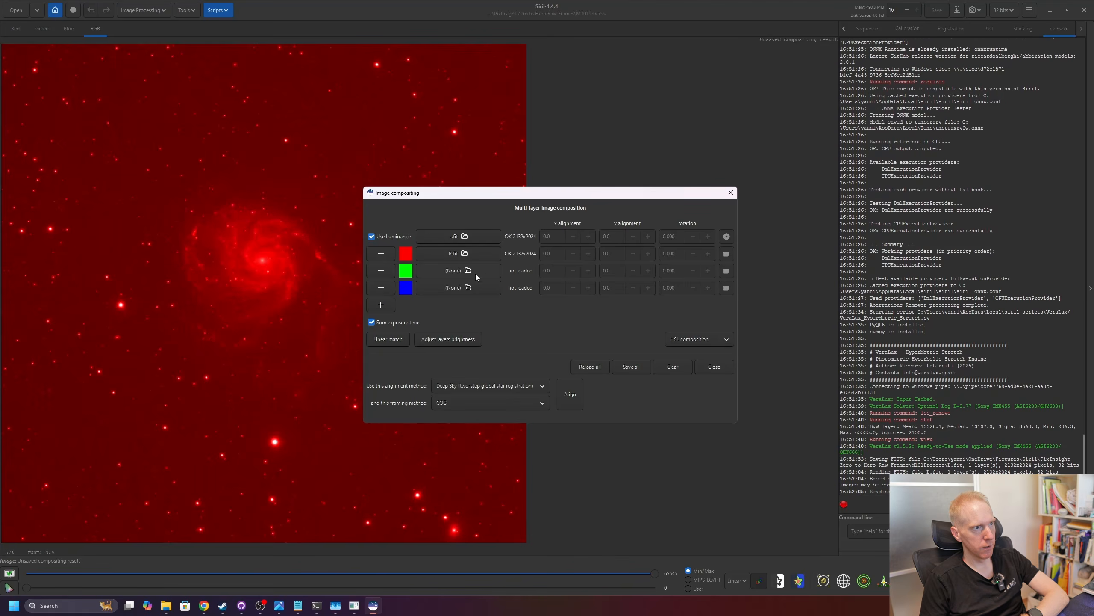
{"action": "left_click", "coordinate": [475, 270]}
{"action": "double_click", "coordinate": [419, 213]}
{"action": "left_click", "coordinate": [474, 287]}
{"action": "double_click", "coordinate": [406, 223]}
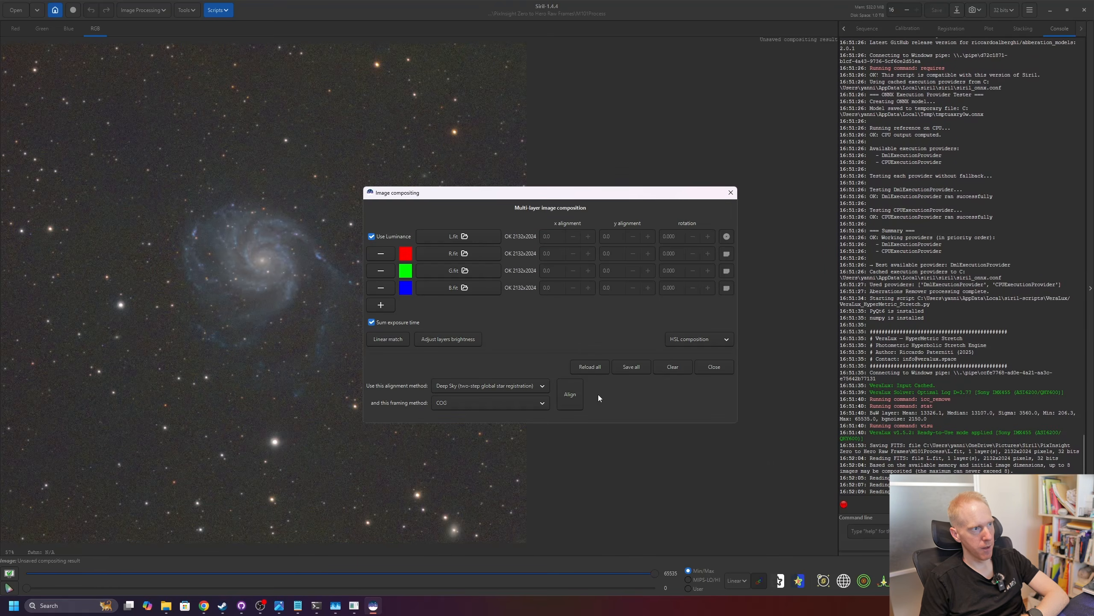
Compare the composition with and without luminance, moving the dialog aside and examining the galaxy's brightness and detail up close.
{"action": "left_click", "coordinate": [379, 239]}
{"action": "left_click", "coordinate": [380, 238]}
{"action": "left_click", "coordinate": [380, 238]}
{"action": "left_click", "coordinate": [380, 239]}
{"action": "left_click_drag", "start_coordinate": [400, 194], "coordinate": [702, 187]}
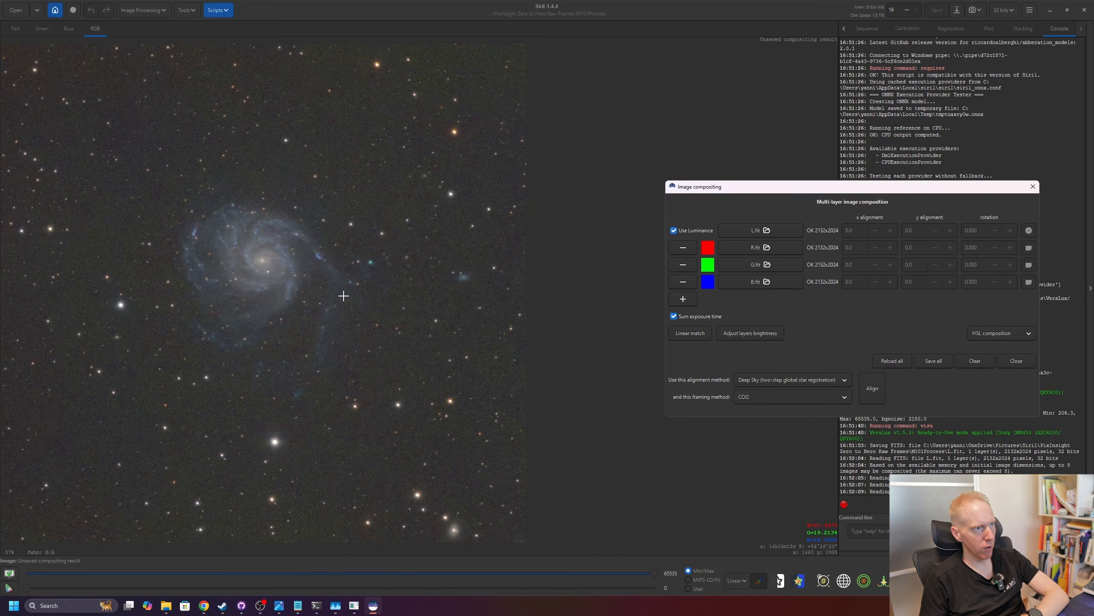
{"action": "scroll", "coordinate": [384, 280], "scroll_direction": "up", "scroll_amount": 2}
{"action": "left_click", "coordinate": [681, 231]}
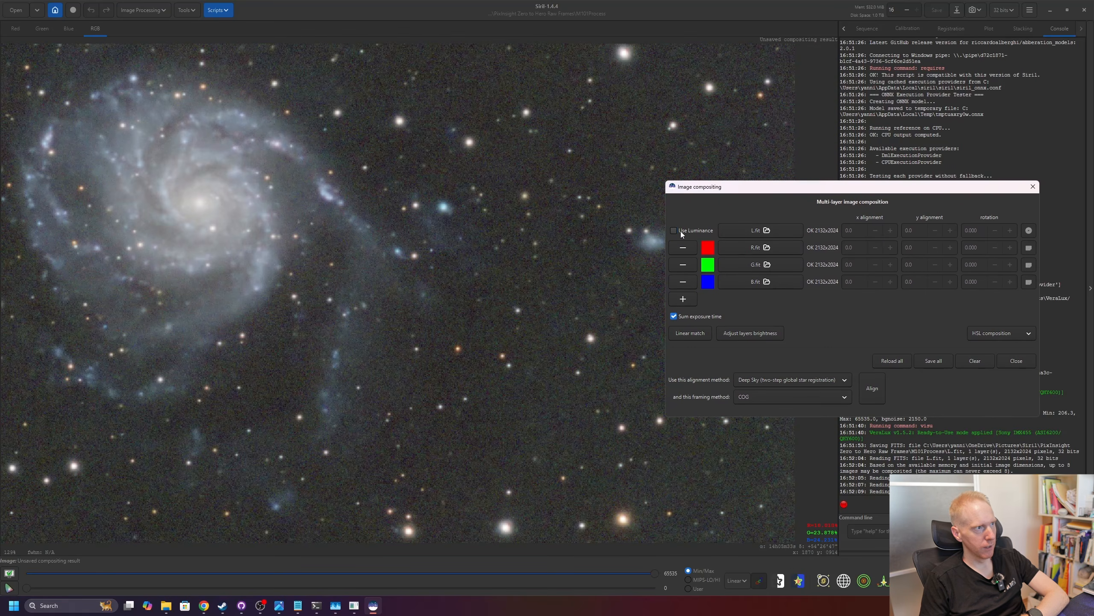
{"action": "left_click", "coordinate": [680, 231]}
{"action": "left_click", "coordinate": [689, 227]}
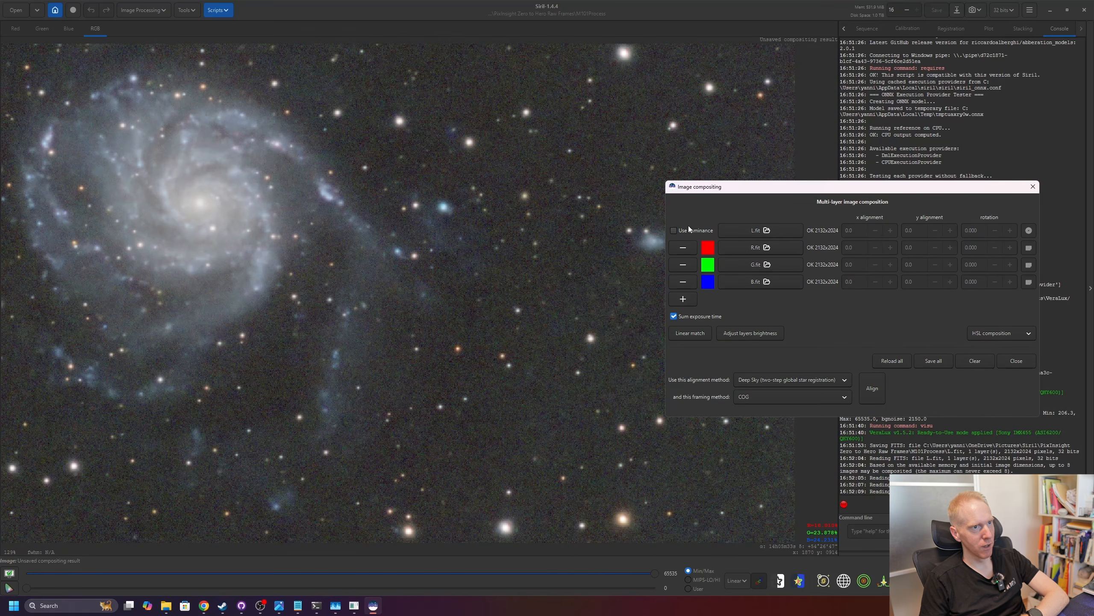
{"action": "left_click_drag", "start_coordinate": [751, 191], "coordinate": [652, 169]}
{"action": "left_click", "coordinate": [592, 209]}
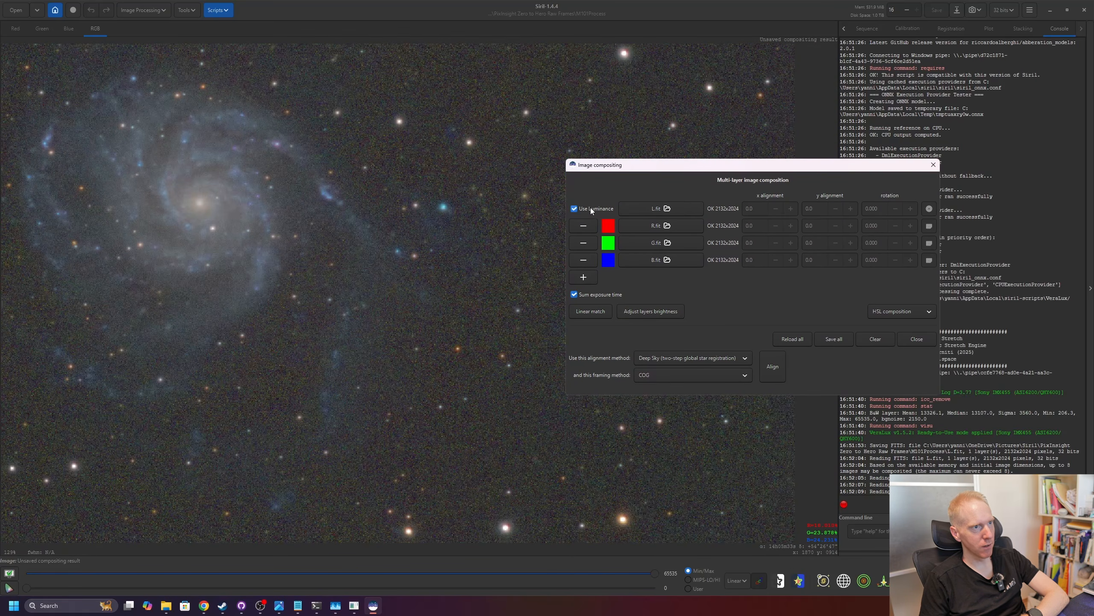
Try the CIE L*a*b* composition method for the LRGB image.
{"action": "left_click", "coordinate": [890, 309]}
{"action": "left_click", "coordinate": [893, 320]}
{"action": "left_click", "coordinate": [893, 317]}
{"action": "left_click", "coordinate": [896, 325]}
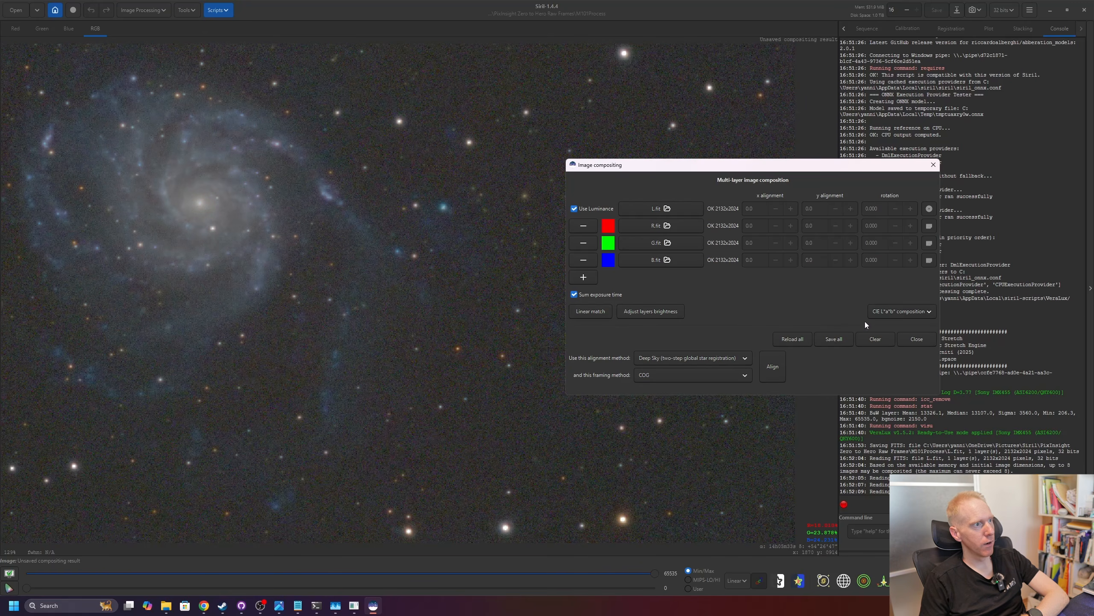
Exclude the luminance layer from the composition, close the compositing dialog and view the whole RGB image.
{"action": "left_click", "coordinate": [590, 208]}
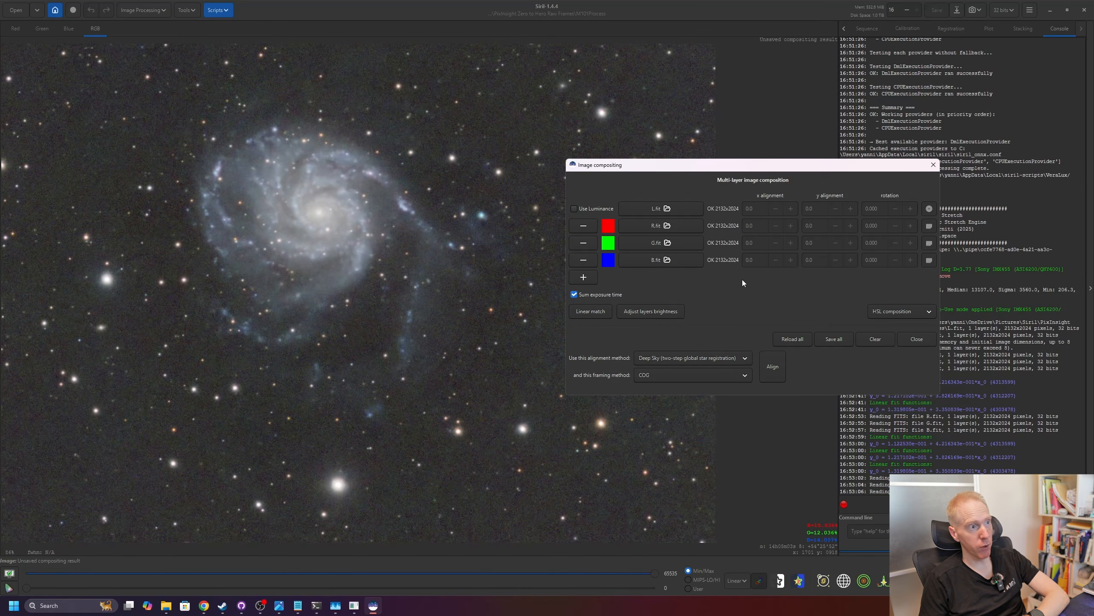
{"action": "left_click", "coordinate": [899, 340]}
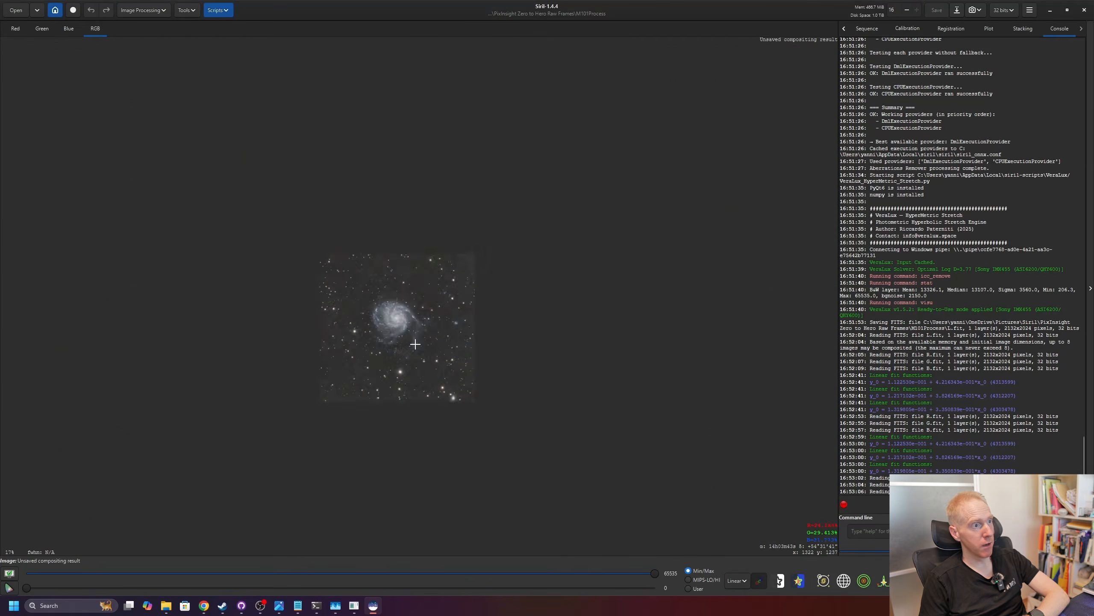
{"action": "scroll", "coordinate": [396, 347], "scroll_direction": "down", "scroll_amount": 3}
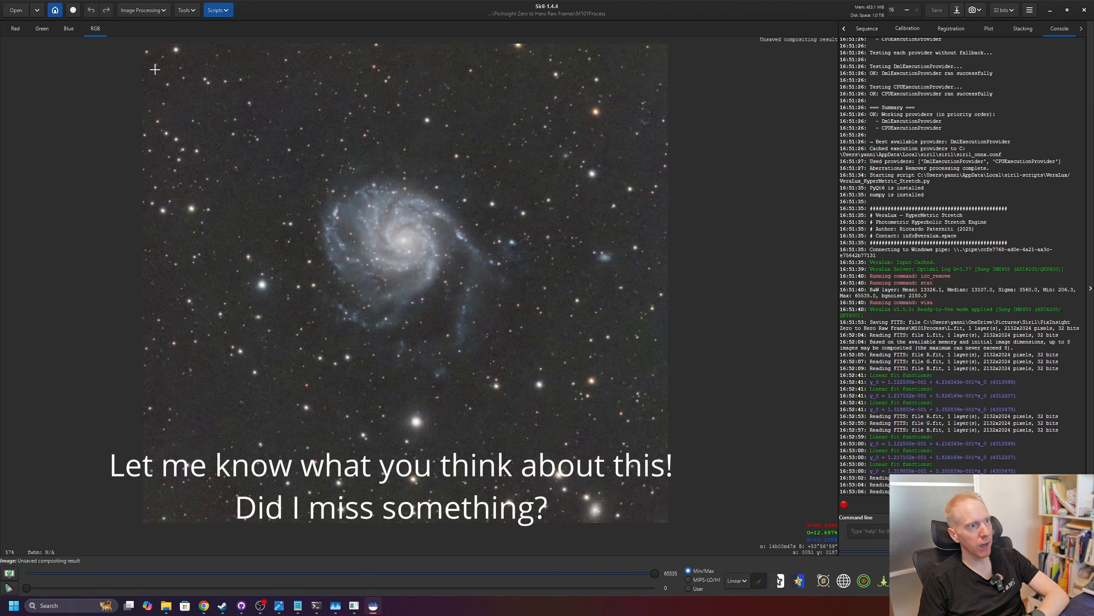
Remove the stars from the composed image with StarNet, generating a star mask.
{"action": "left_click", "coordinate": [141, 11]}
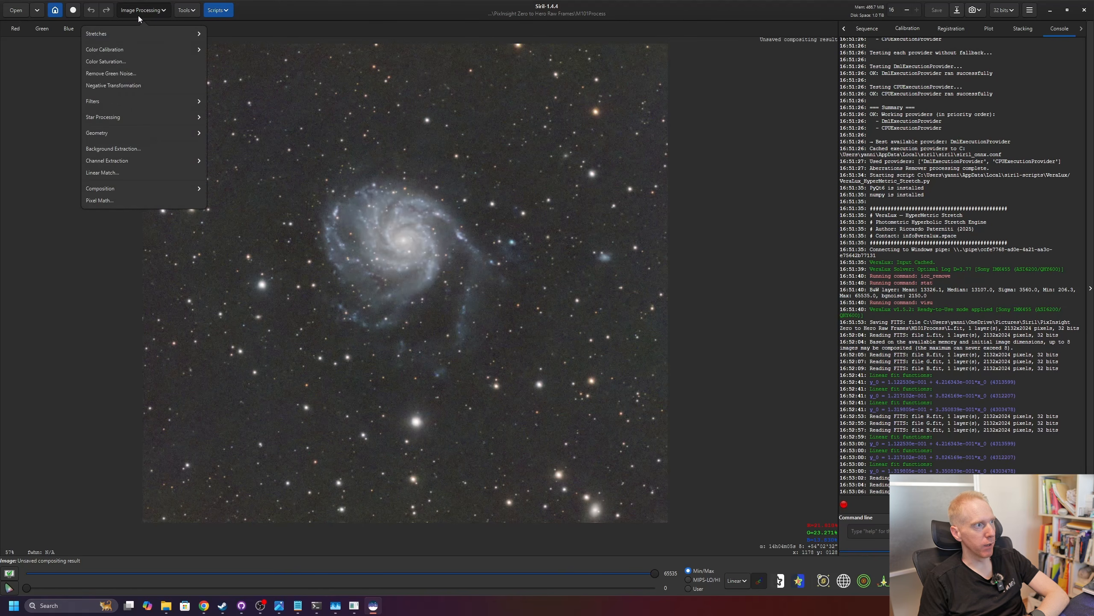
{"action": "left_click", "coordinate": [128, 118]}
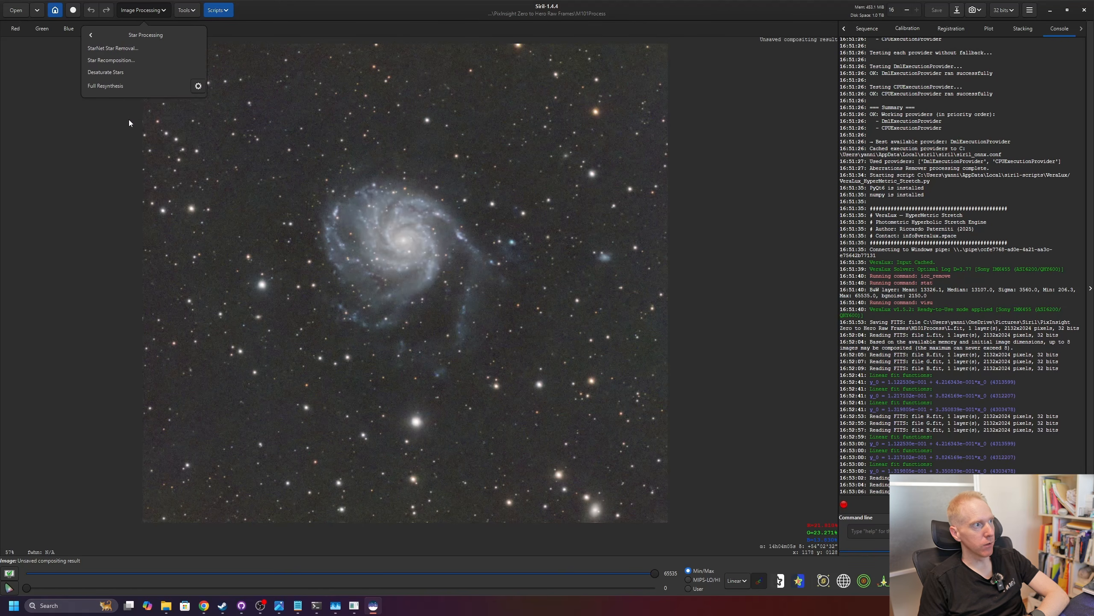
{"action": "left_click", "coordinate": [106, 48]}
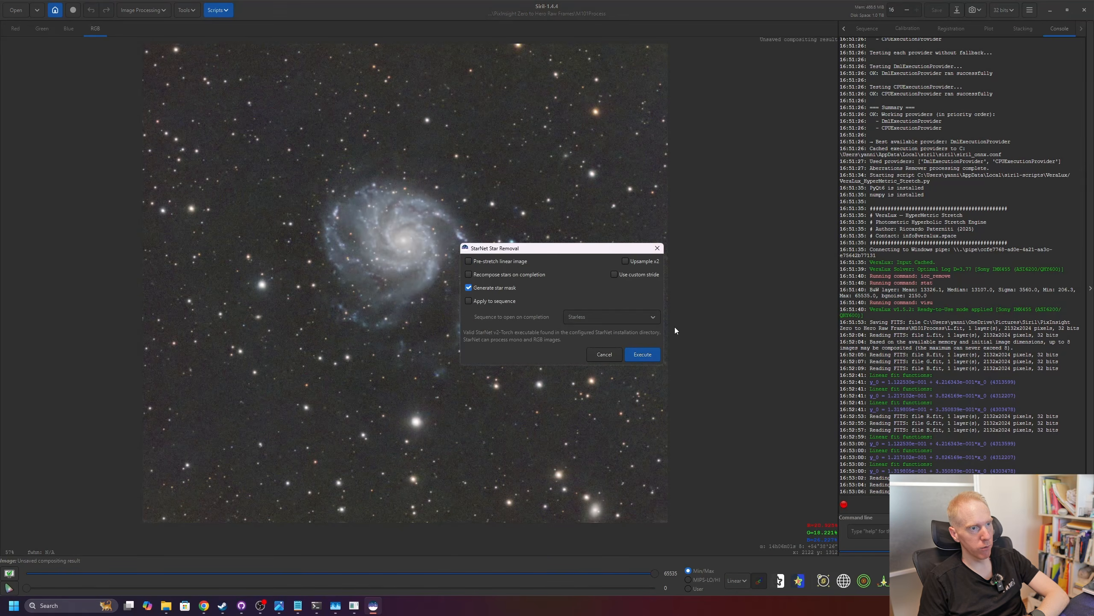
{"action": "left_click", "coordinate": [649, 354]}
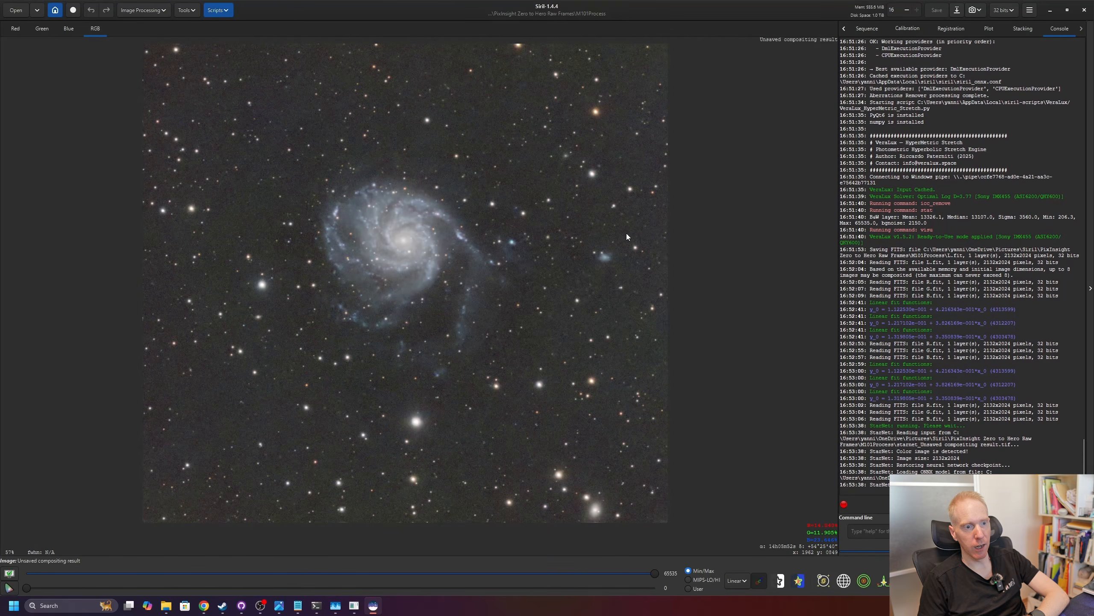
Run the Lighthouse script on the starless image, set Contrast to 0.220 and fit the preview to the full frame.
{"action": "left_click", "coordinate": [218, 10]}
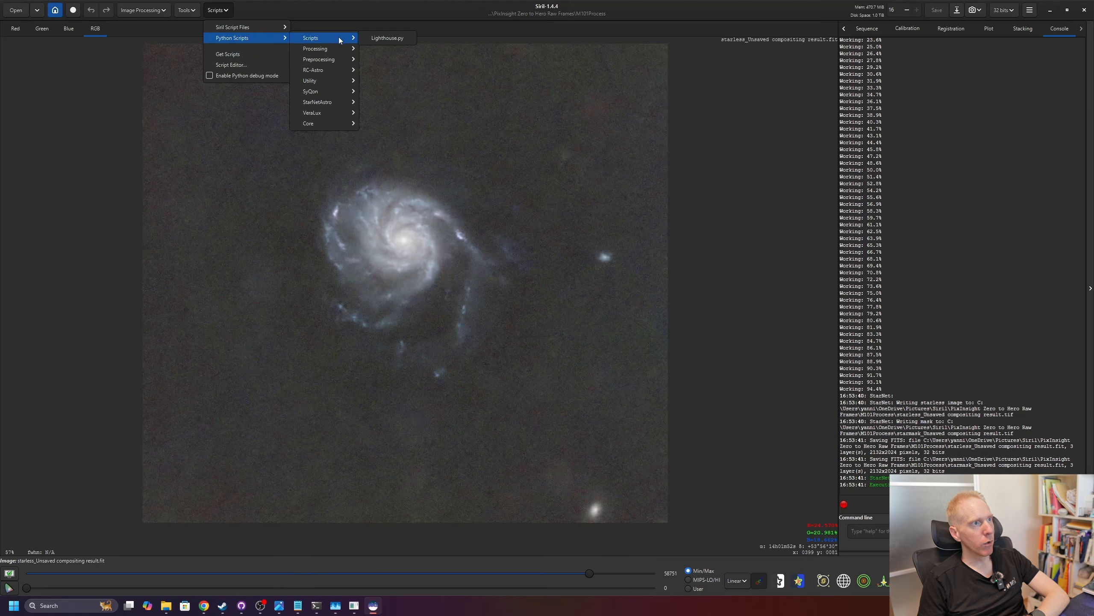
{"action": "left_click", "coordinate": [381, 38]}
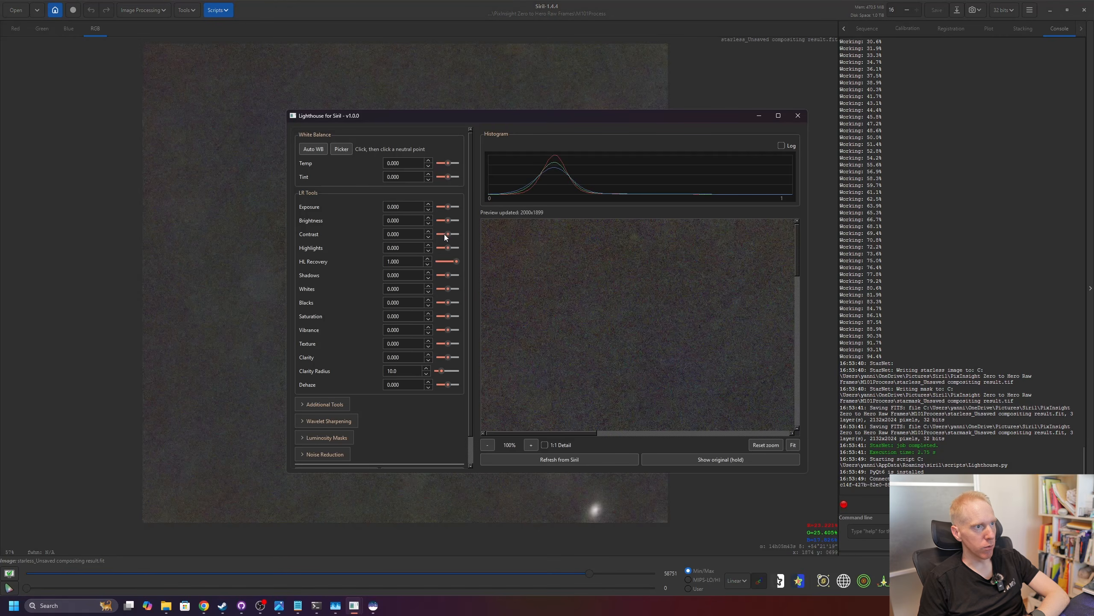
{"action": "left_click_drag", "start_coordinate": [445, 121], "coordinate": [703, 115]}
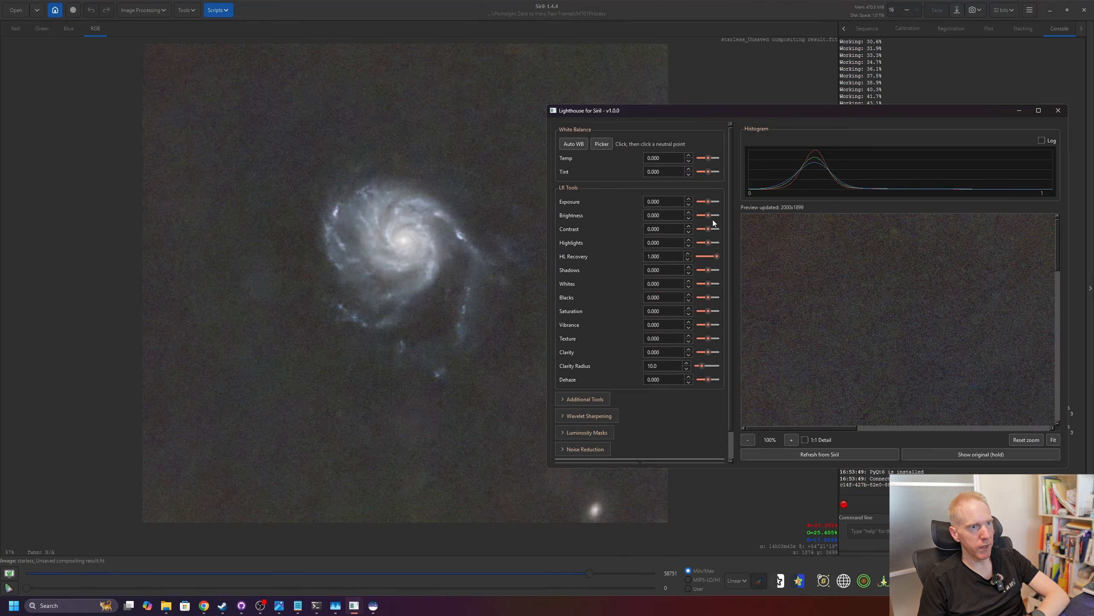
{"action": "left_click_drag", "start_coordinate": [707, 227], "coordinate": [710, 228]}
{"action": "scroll", "coordinate": [992, 301], "scroll_direction": "up", "scroll_amount": 3}
{"action": "left_click", "coordinate": [1057, 442]}
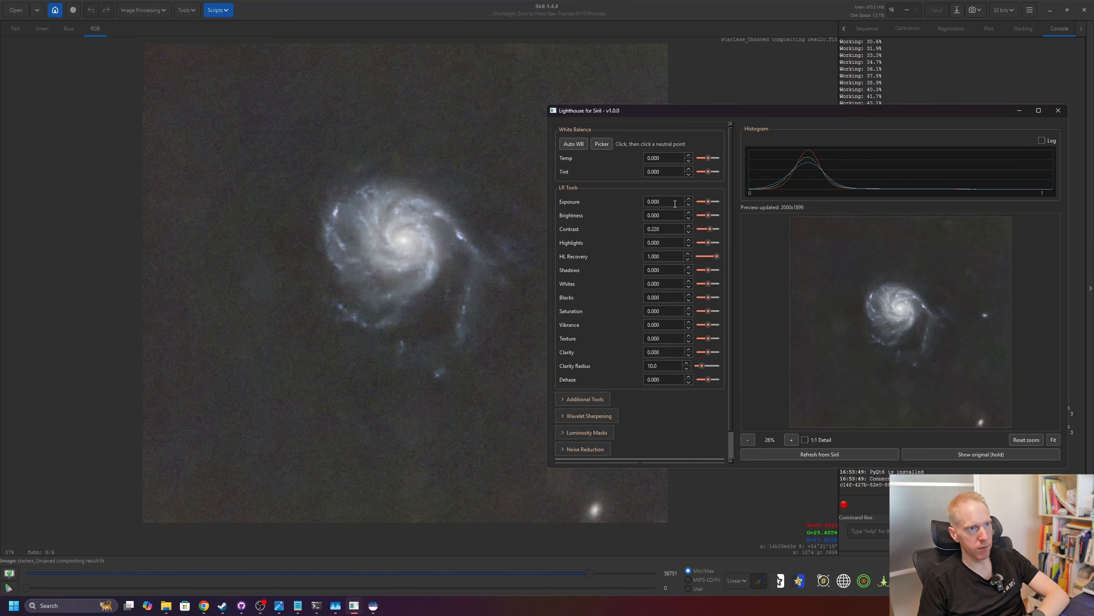
Set Contrast to 0.300, Vibrance to 0.340 and Clarity to 0.300 in Lighthouse, apply them to the starless image and close the script.
{"action": "left_click_drag", "start_coordinate": [709, 216], "coordinate": [711, 215]}
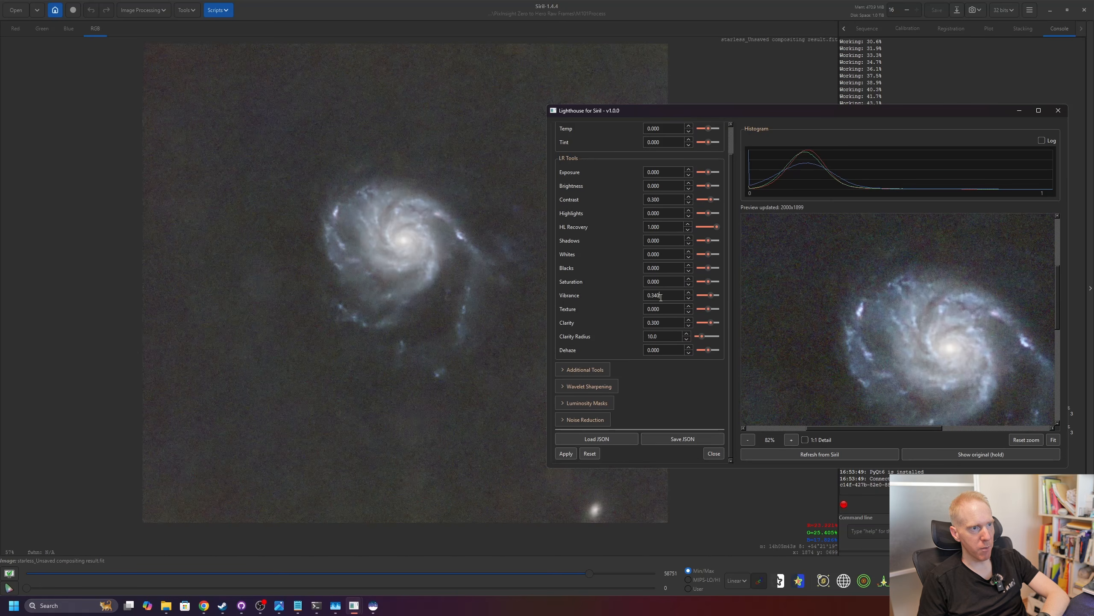
{"action": "left_click", "coordinate": [662, 323]}
{"action": "scroll", "coordinate": [1011, 390], "scroll_direction": "down", "scroll_amount": 3}
{"action": "scroll", "coordinate": [969, 367], "scroll_direction": "down", "scroll_amount": 2}
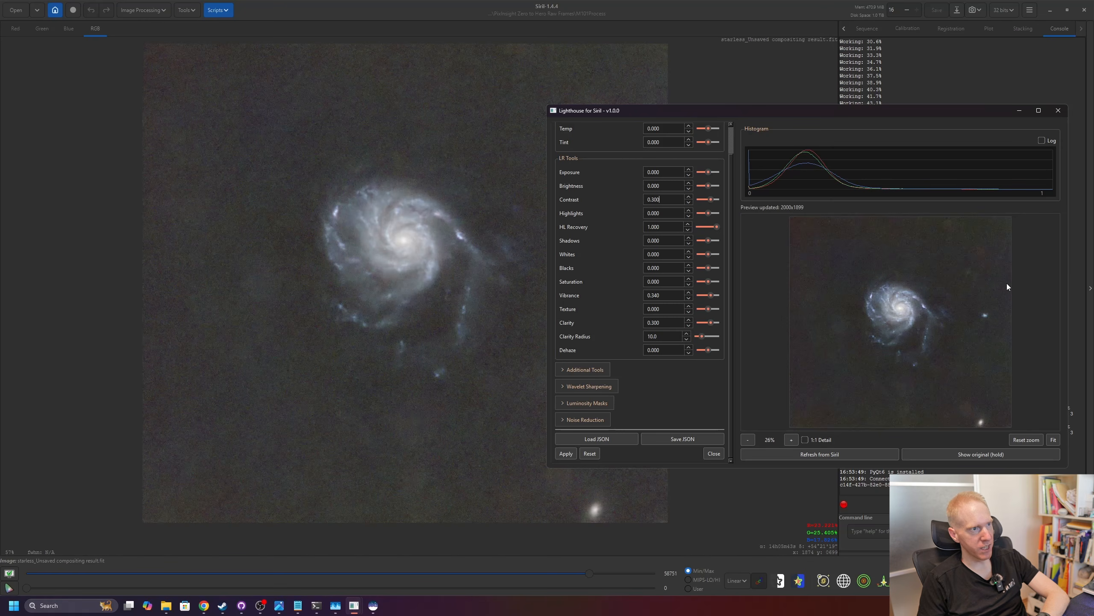
{"action": "left_click", "coordinate": [565, 454]}
{"action": "left_click", "coordinate": [1056, 111]}
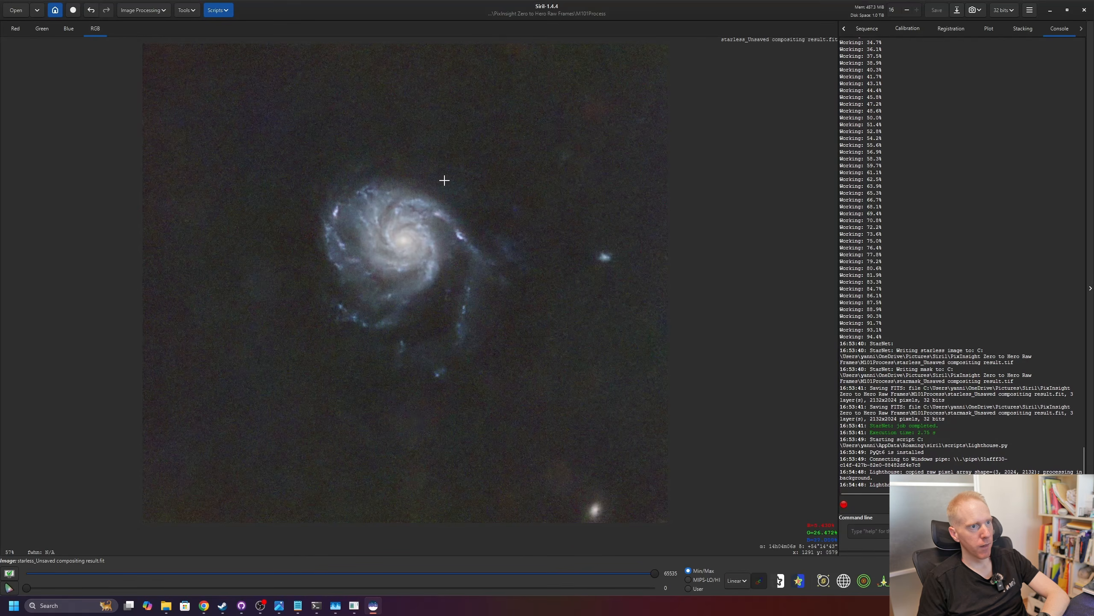
{"action": "scroll", "coordinate": [382, 247], "scroll_direction": "down", "scroll_amount": 2}
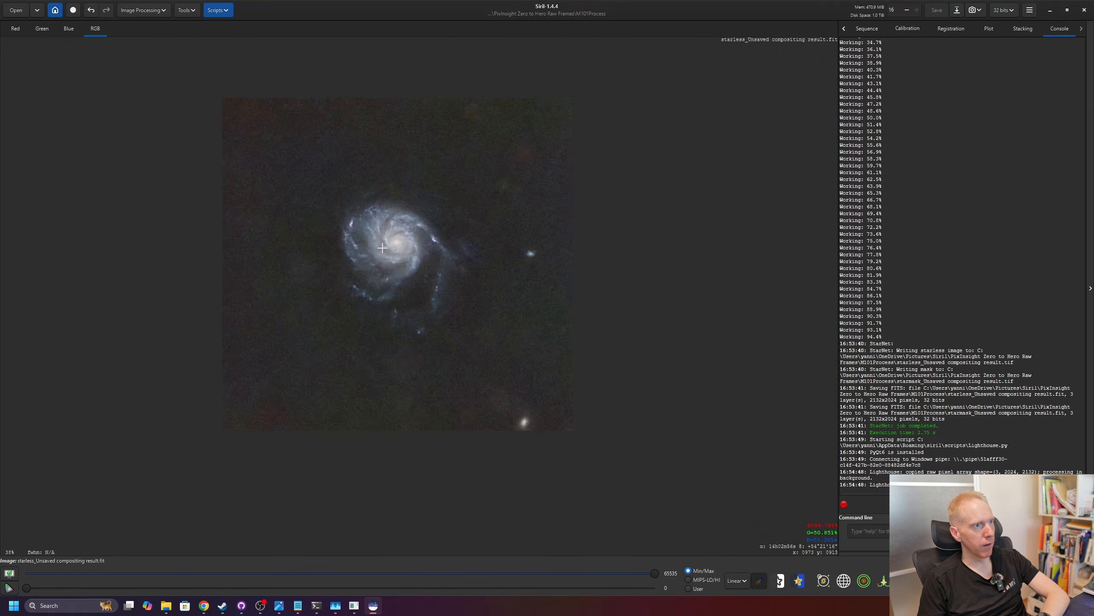
{"action": "scroll", "coordinate": [382, 247], "scroll_direction": "up", "scroll_amount": 2}
{"action": "scroll", "coordinate": [276, 195], "scroll_direction": "down", "scroll_amount": 1}
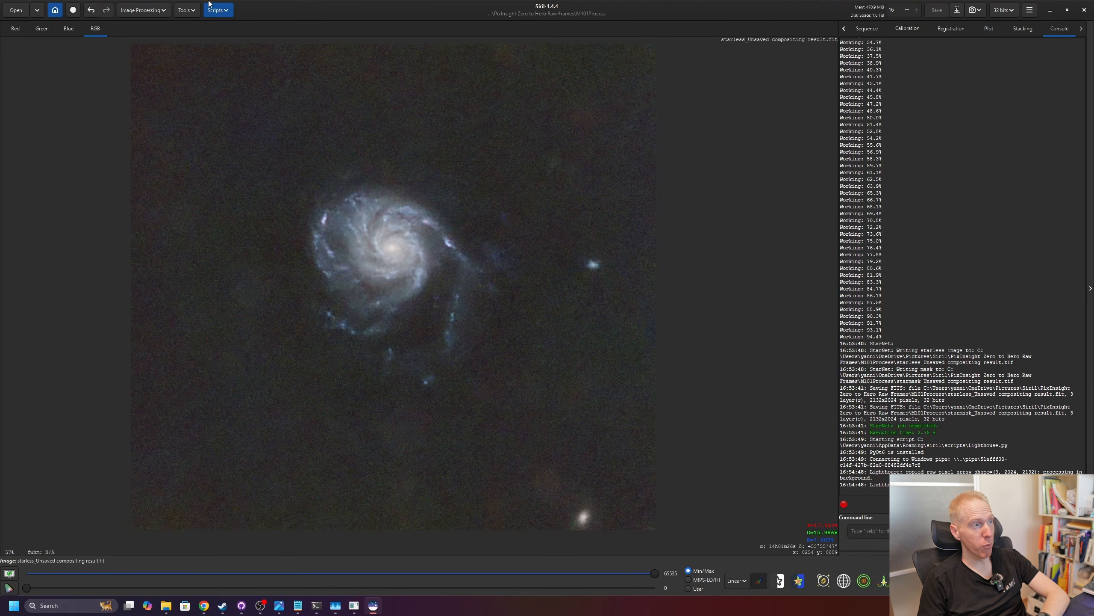
Save the enhanced starless image as Starless.fit in the M101Process folder as 32-bit floating point FITS.
{"action": "left_click", "coordinate": [143, 10]}
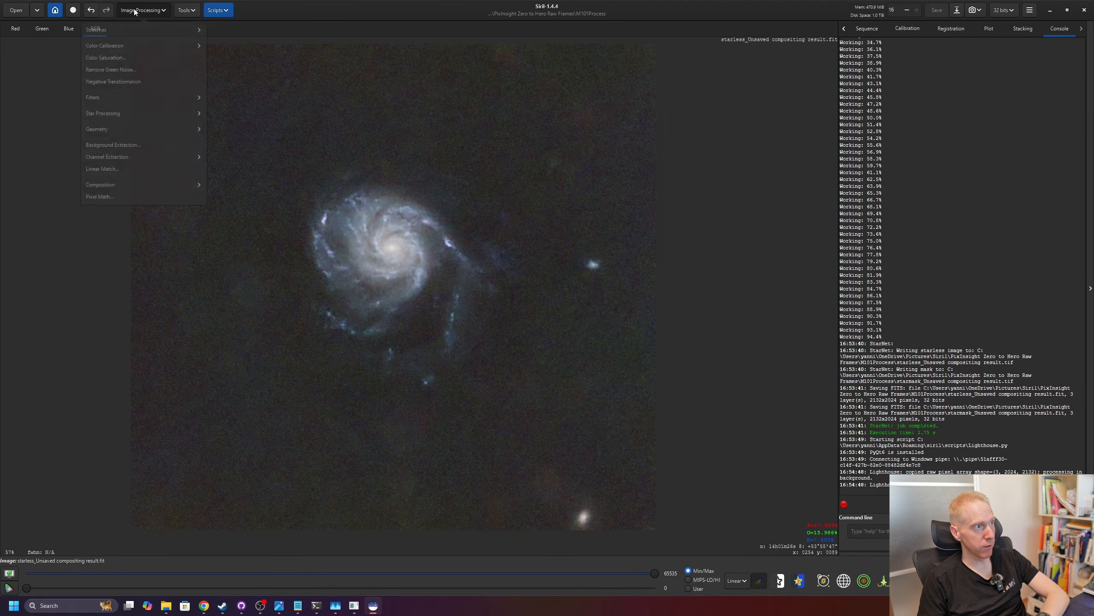
{"action": "left_click", "coordinate": [428, 97]}
{"action": "left_click", "coordinate": [956, 9]}
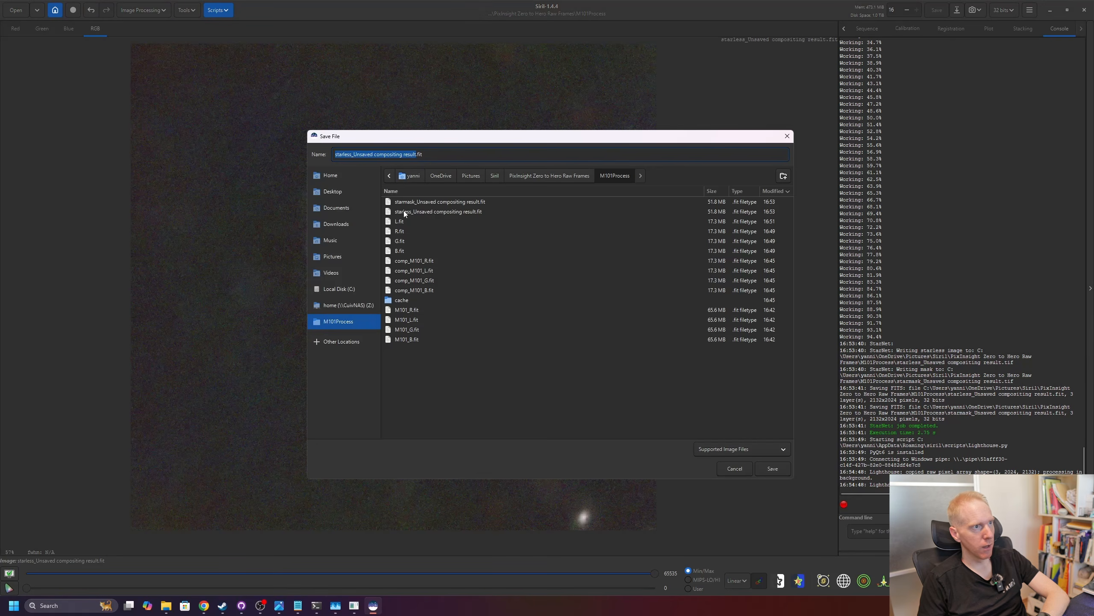
{"action": "type", "text": "S"}
{"action": "left_click", "coordinate": [431, 167]}
{"action": "key", "text": "Return"}
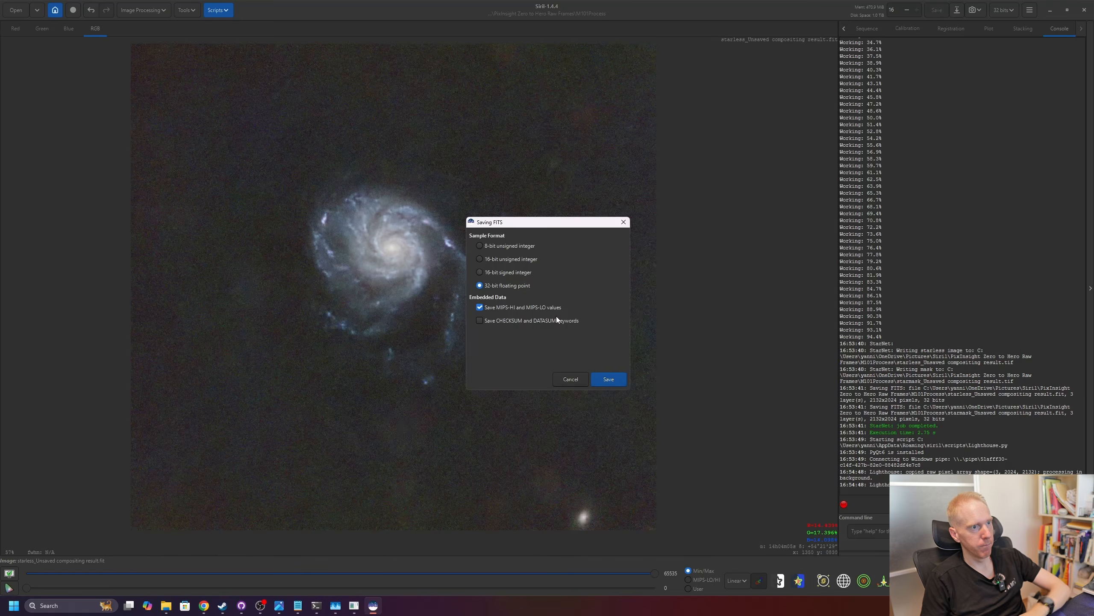
{"action": "left_click", "coordinate": [610, 380]}
Recombine the stars using Star Recomposition, with Starless.fit as the background and starmask_Unsaved compositing result.fit as the stars.
{"action": "left_click", "coordinate": [151, 11]}
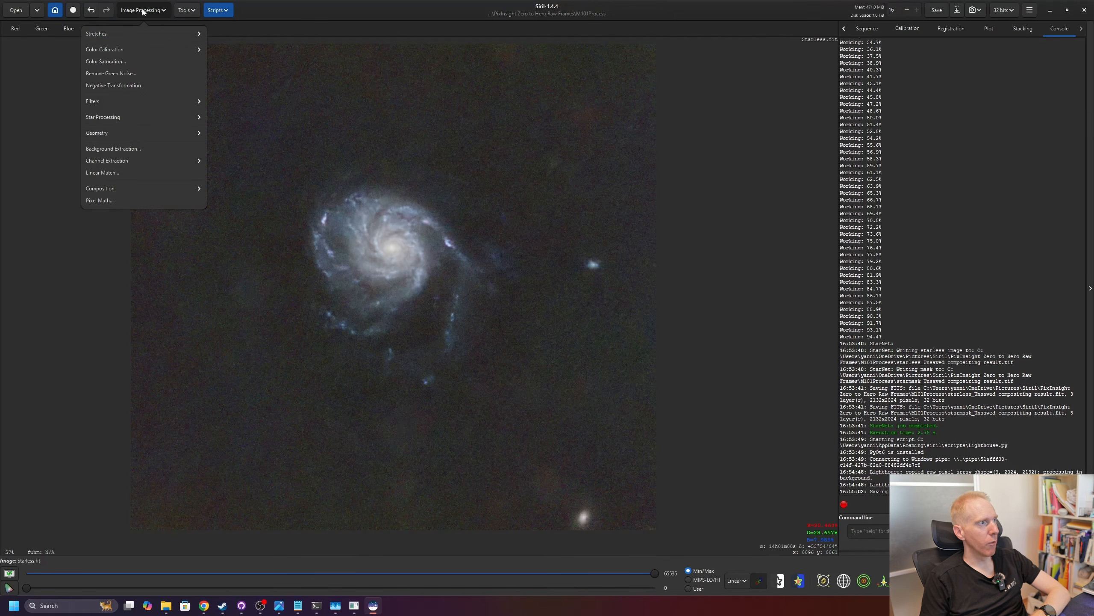
{"action": "left_click", "coordinate": [115, 115]}
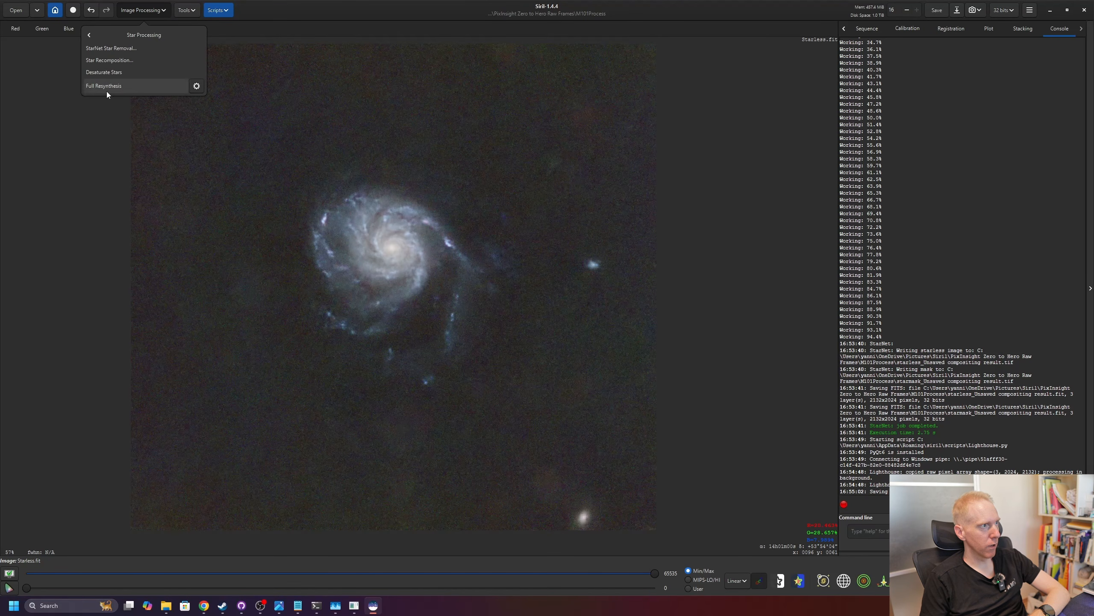
{"action": "left_click", "coordinate": [109, 60]}
{"action": "key", "text": "Return"}
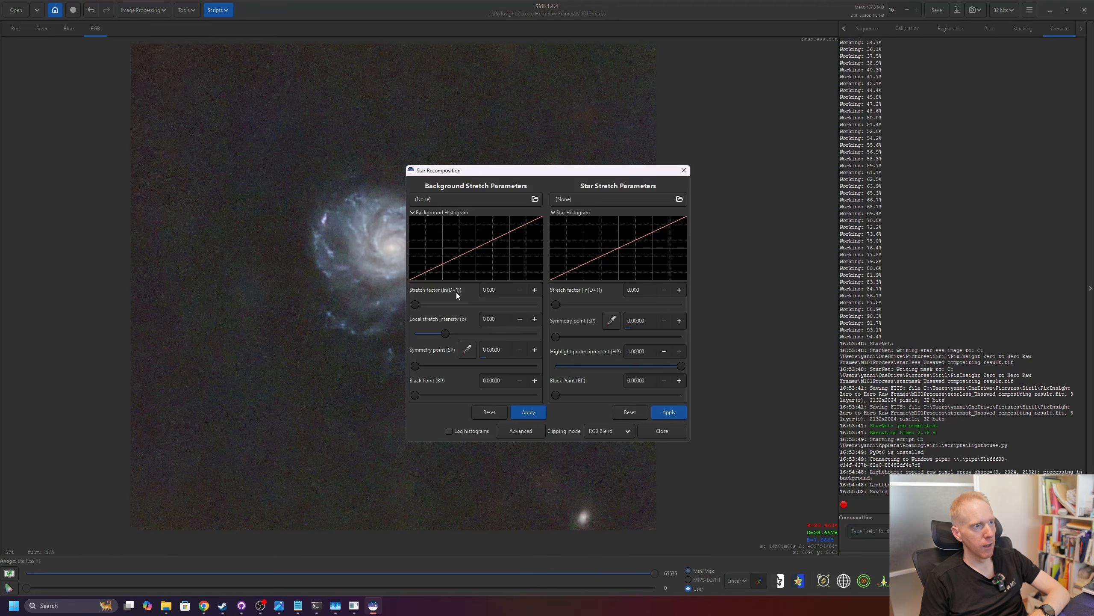
{"action": "left_click", "coordinate": [475, 202]}
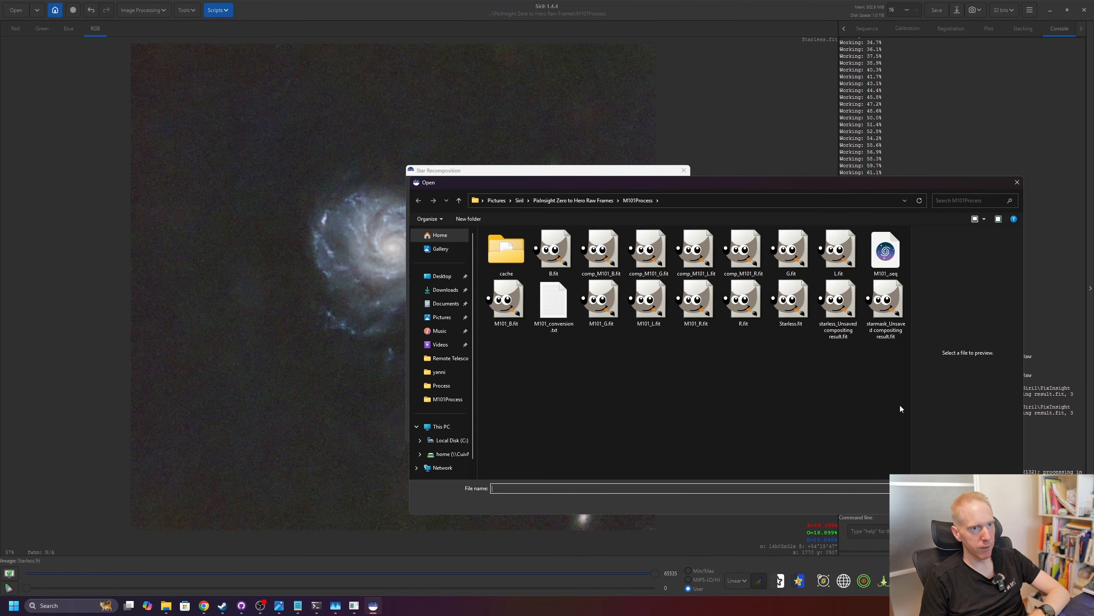
{"action": "double_click", "coordinate": [796, 306]}
{"action": "left_click", "coordinate": [636, 200]}
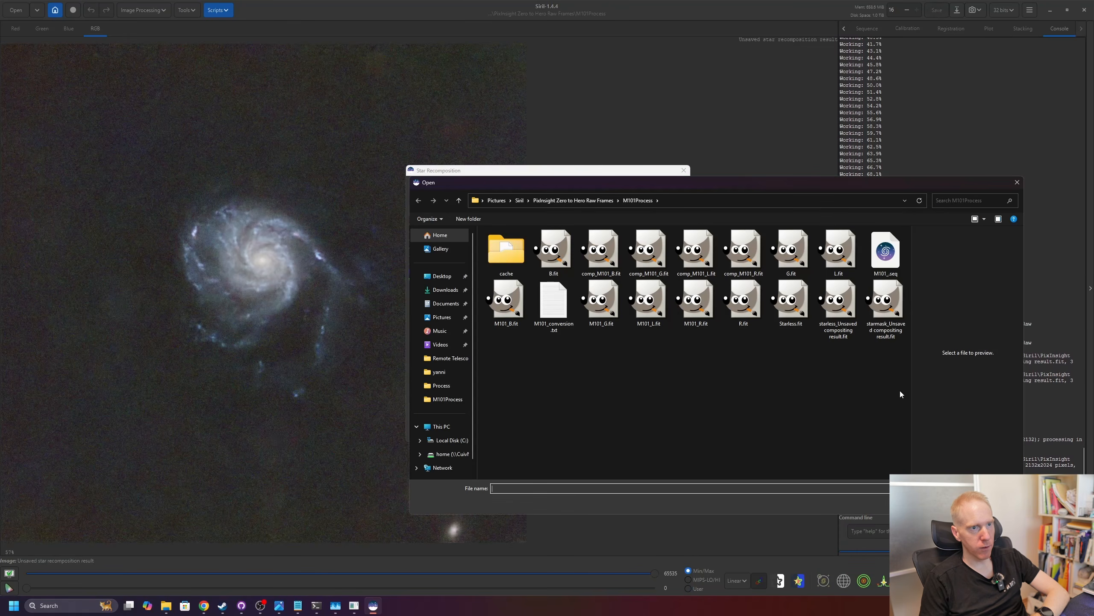
{"action": "left_click", "coordinate": [894, 300]}
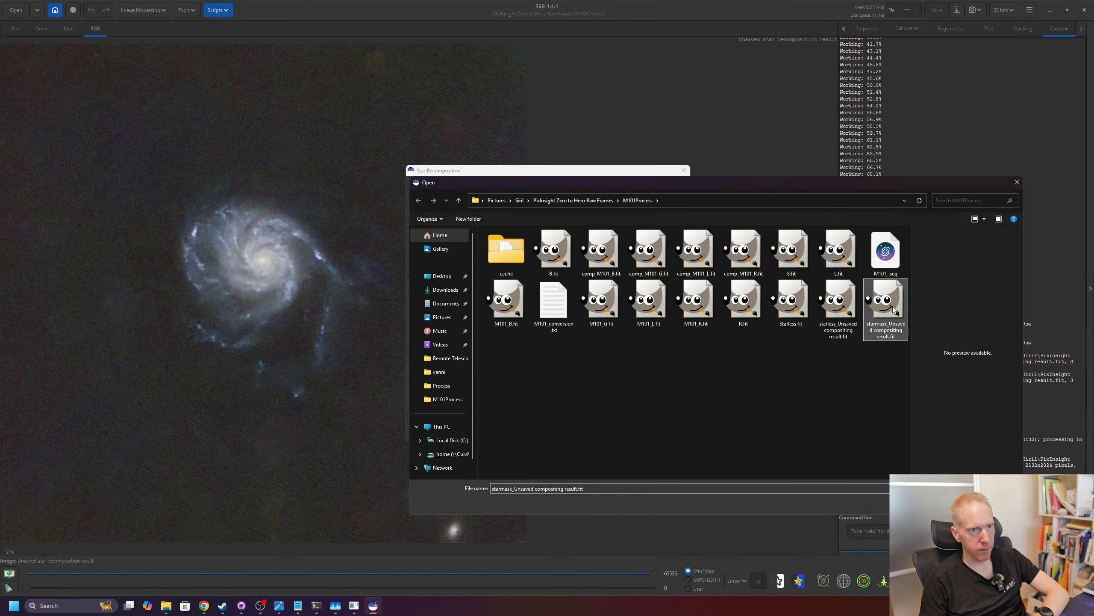
{"action": "double_click", "coordinate": [893, 306]}
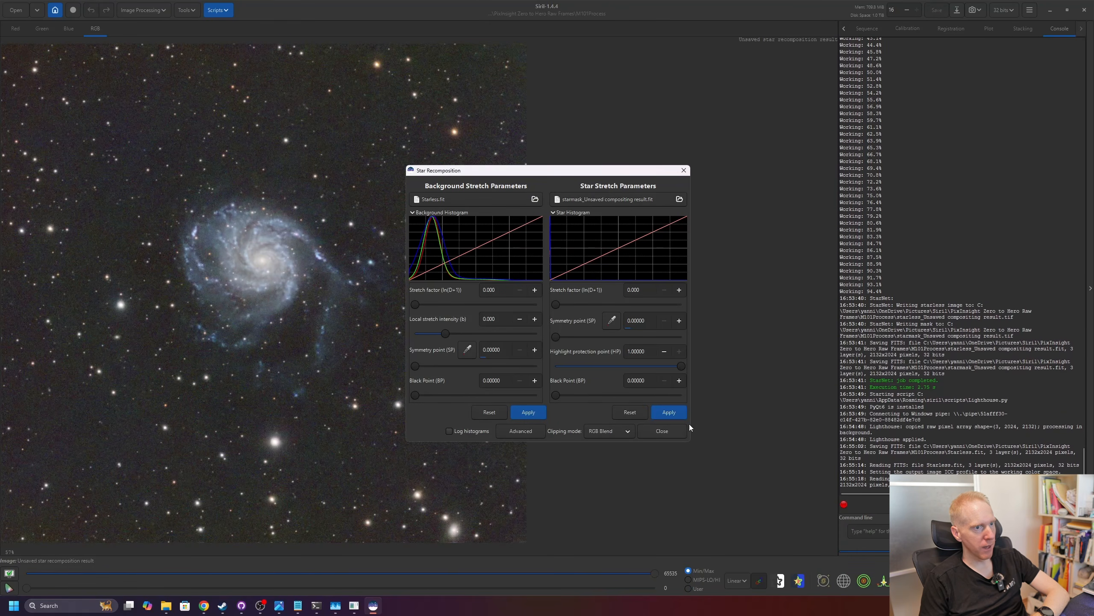
{"action": "left_click", "coordinate": [662, 430]}
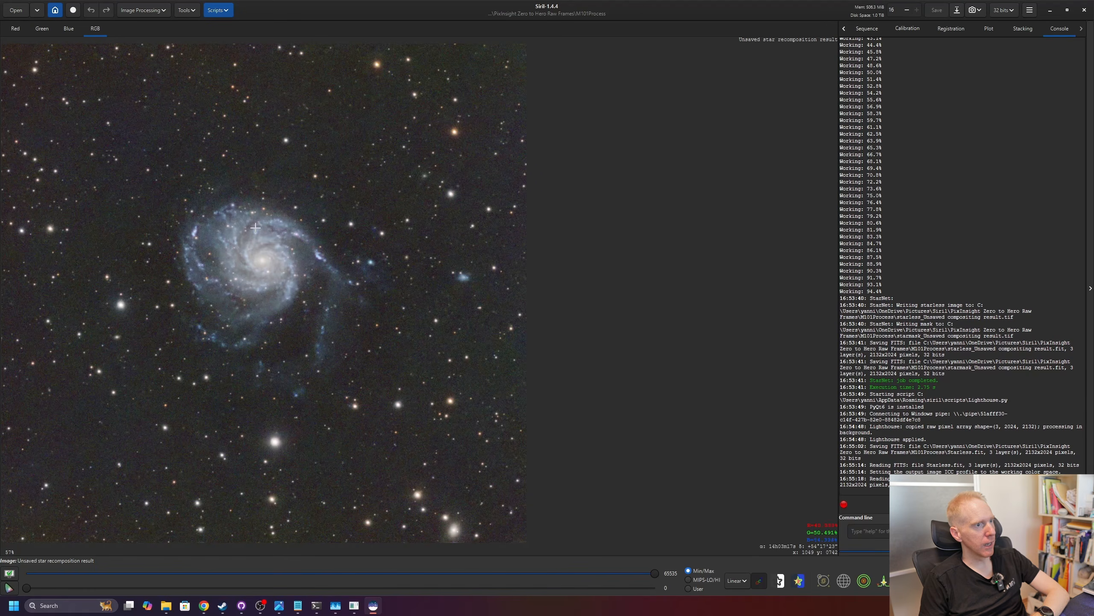
Save the recomposed image as Starful.fit in 32-bit floating point format.
{"action": "left_click", "coordinate": [957, 12]}
{"action": "type", "text": "Starful.fit"}
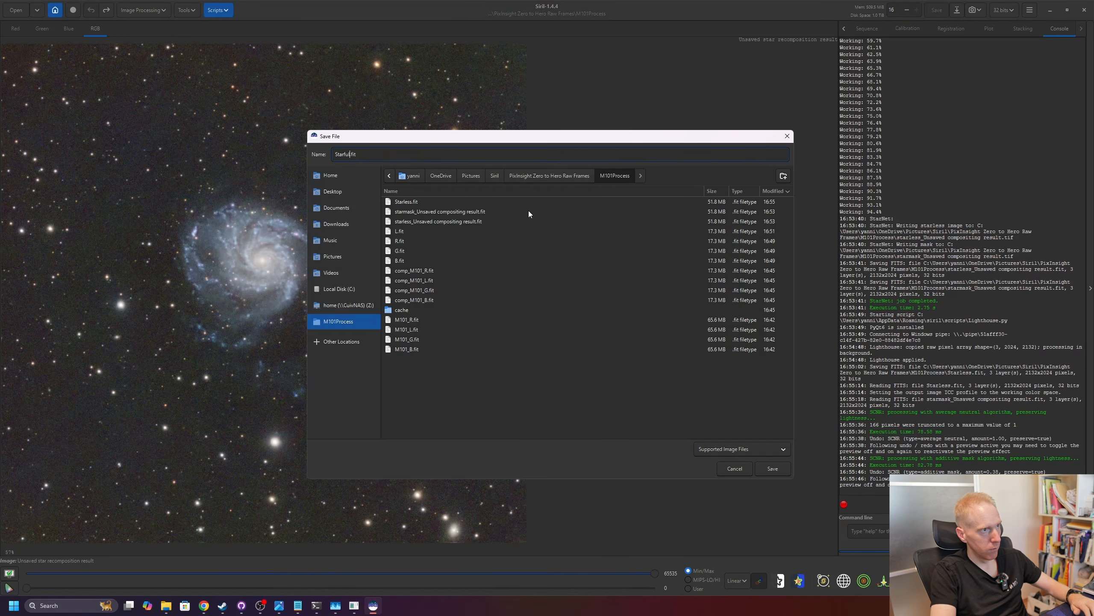
{"action": "key", "text": "Return"}
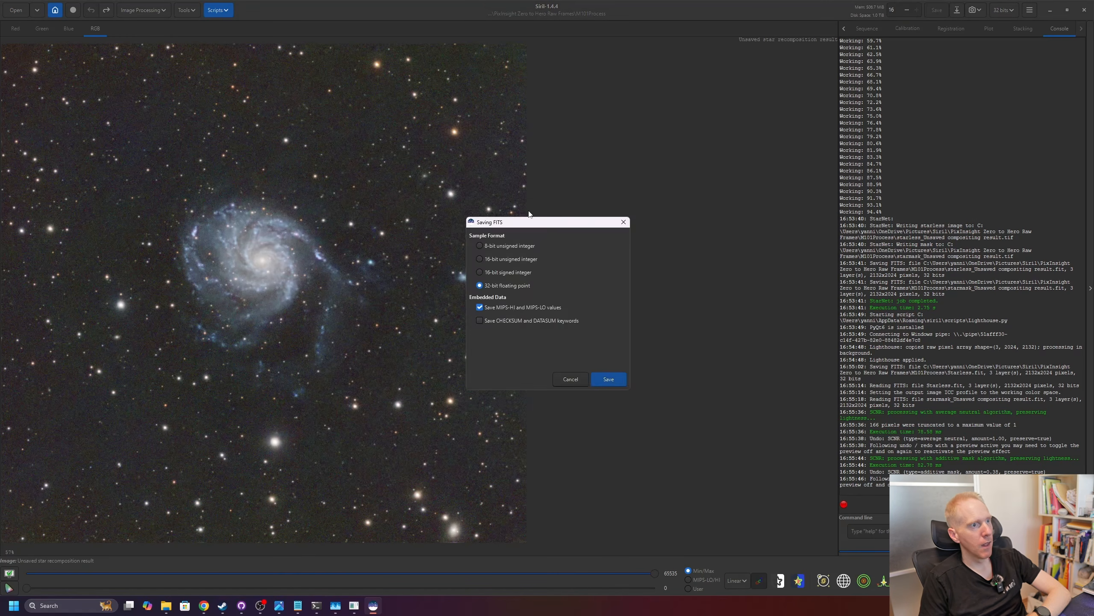
{"action": "left_click", "coordinate": [607, 379]}
Reduce the stars with the ER-Bill Star Reduction script, using the Transfer method and a stretch factor of 0.20, and close it.
{"action": "left_click", "coordinate": [208, 11]}
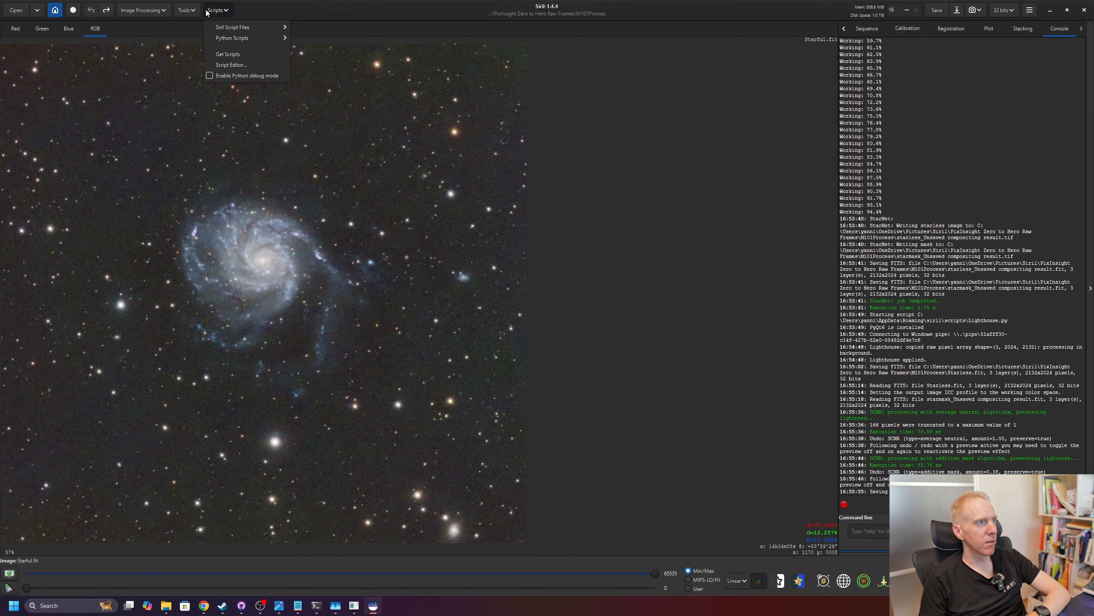
{"action": "mouse_move", "coordinate": [227, 39]}
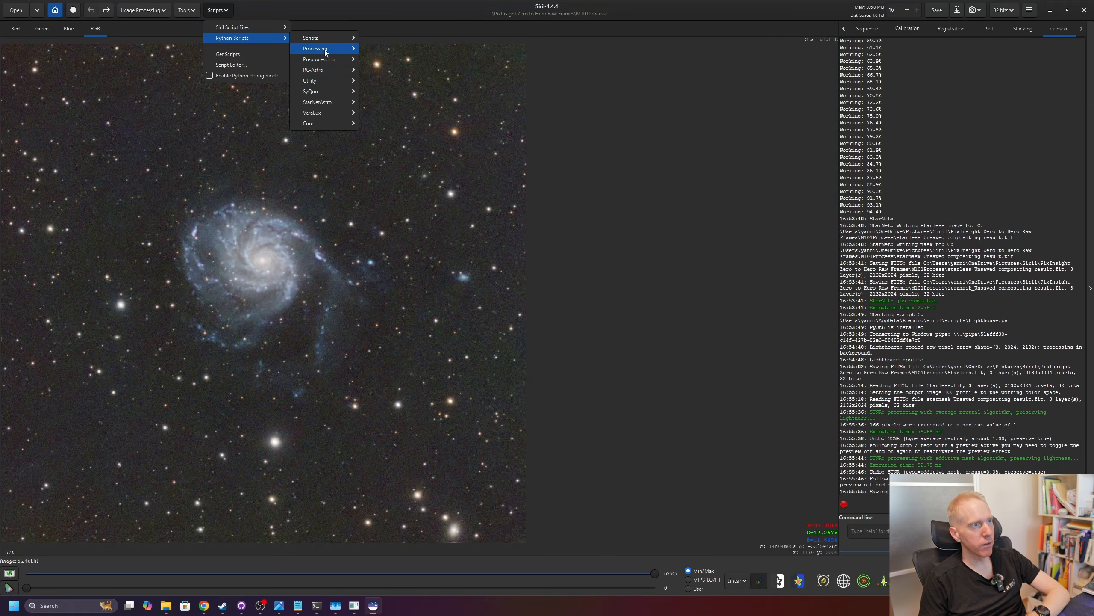
{"action": "mouse_move", "coordinate": [325, 50]}
{"action": "left_click", "coordinate": [393, 123]}
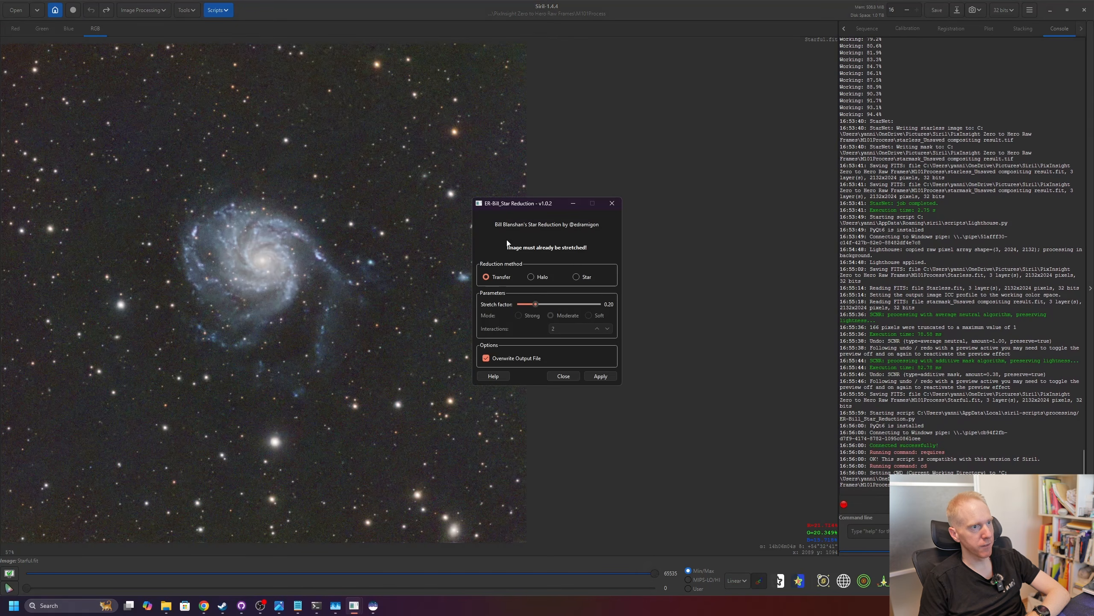
{"action": "left_click", "coordinate": [600, 375]}
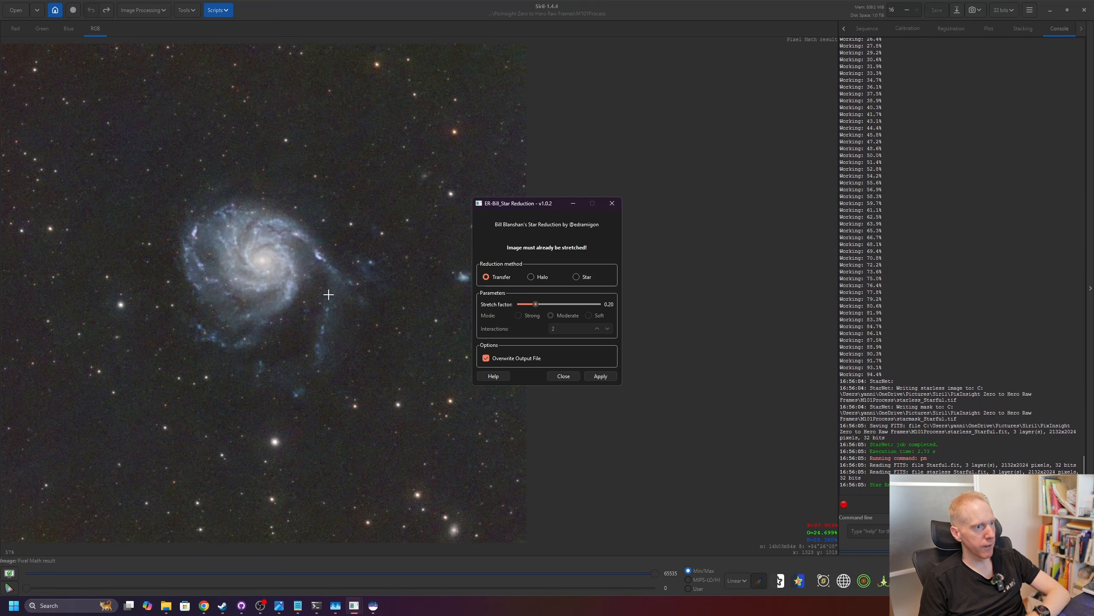
{"action": "scroll", "coordinate": [261, 297], "scroll_direction": "down", "scroll_amount": 2}
{"action": "scroll", "coordinate": [260, 296], "scroll_direction": "up", "scroll_amount": 3}
{"action": "scroll", "coordinate": [261, 297], "scroll_direction": "down", "scroll_amount": 3}
{"action": "scroll", "coordinate": [261, 297], "scroll_direction": "up", "scroll_amount": 2}
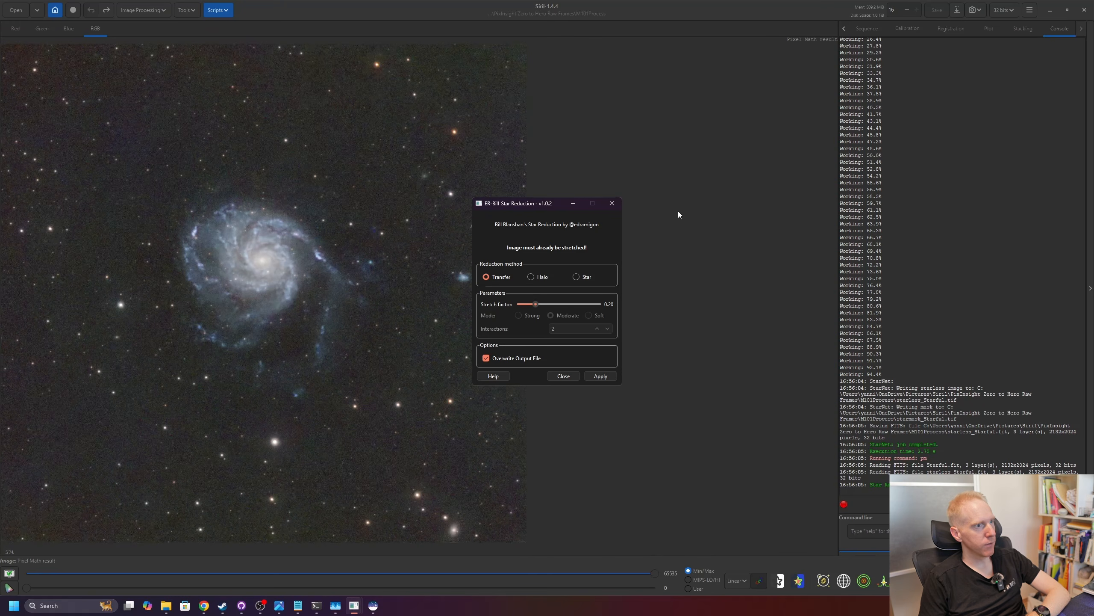
{"action": "left_click", "coordinate": [617, 205]}
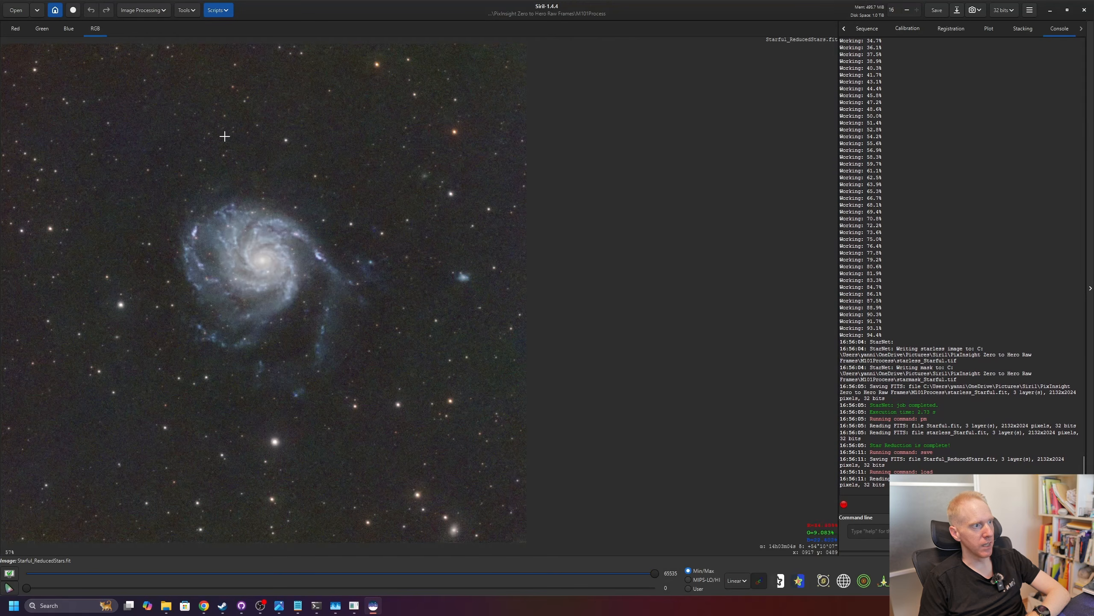
Examine the galaxy and the reduced stars in the final image at several magnifications.
{"action": "scroll", "coordinate": [229, 317], "scroll_direction": "down", "scroll_amount": 2}
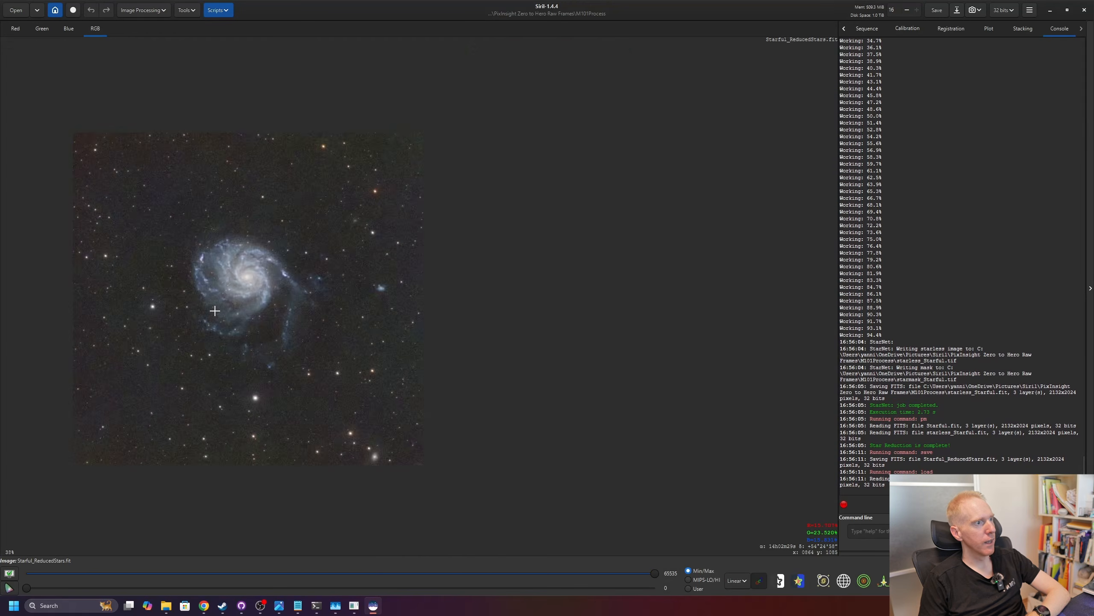
{"action": "scroll", "coordinate": [215, 311], "scroll_direction": "up", "scroll_amount": 2}
{"action": "scroll", "coordinate": [319, 348], "scroll_direction": "down", "scroll_amount": 2}
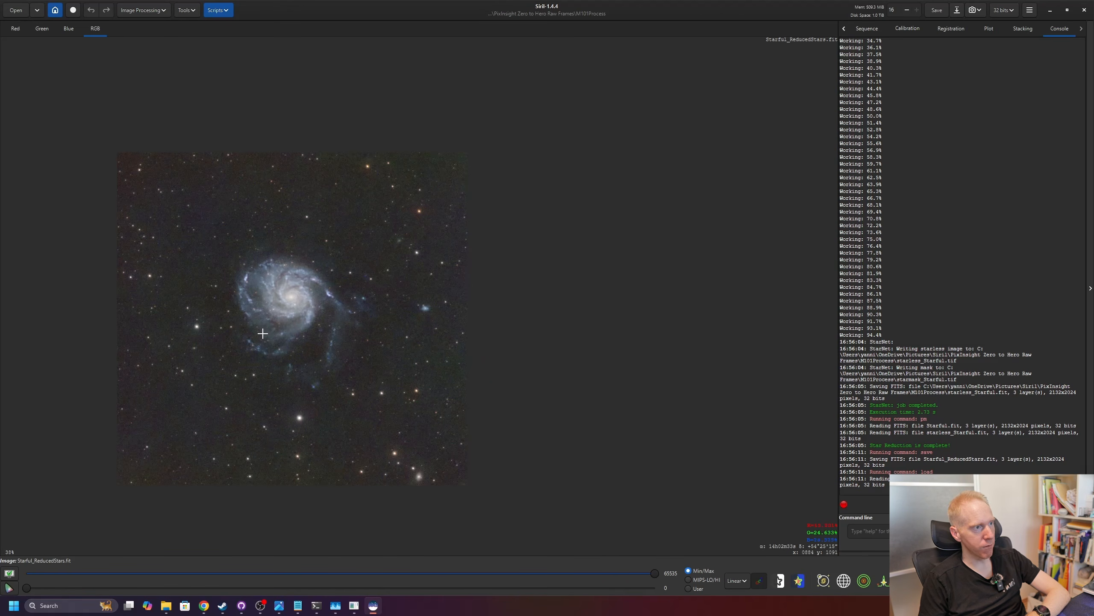
{"action": "scroll", "coordinate": [263, 334], "scroll_direction": "up", "scroll_amount": 2}
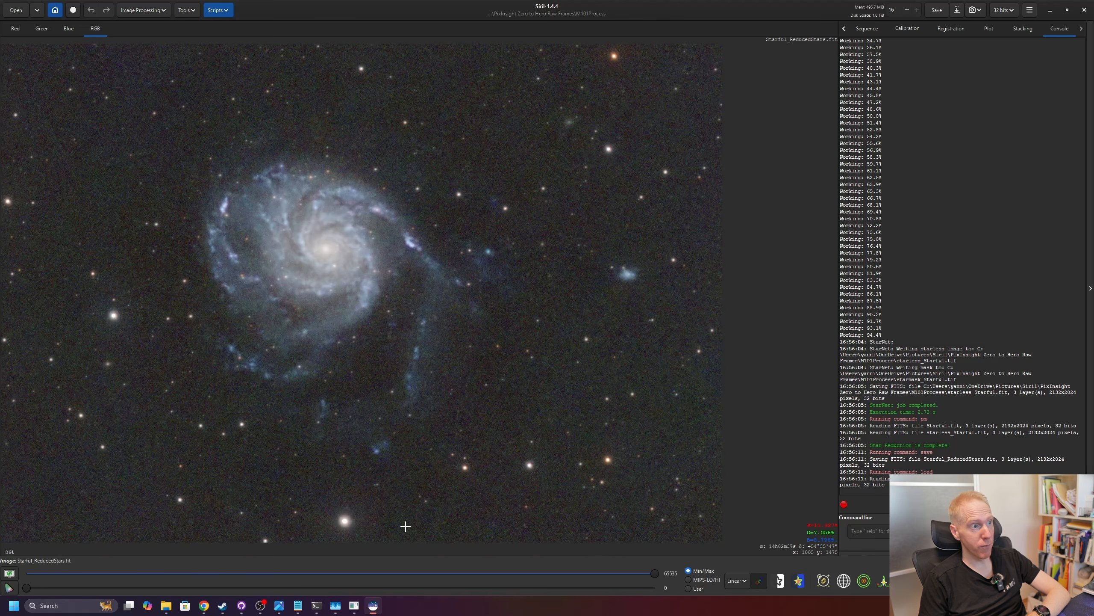
{"action": "scroll", "coordinate": [252, 241], "scroll_direction": "down", "scroll_amount": 2}
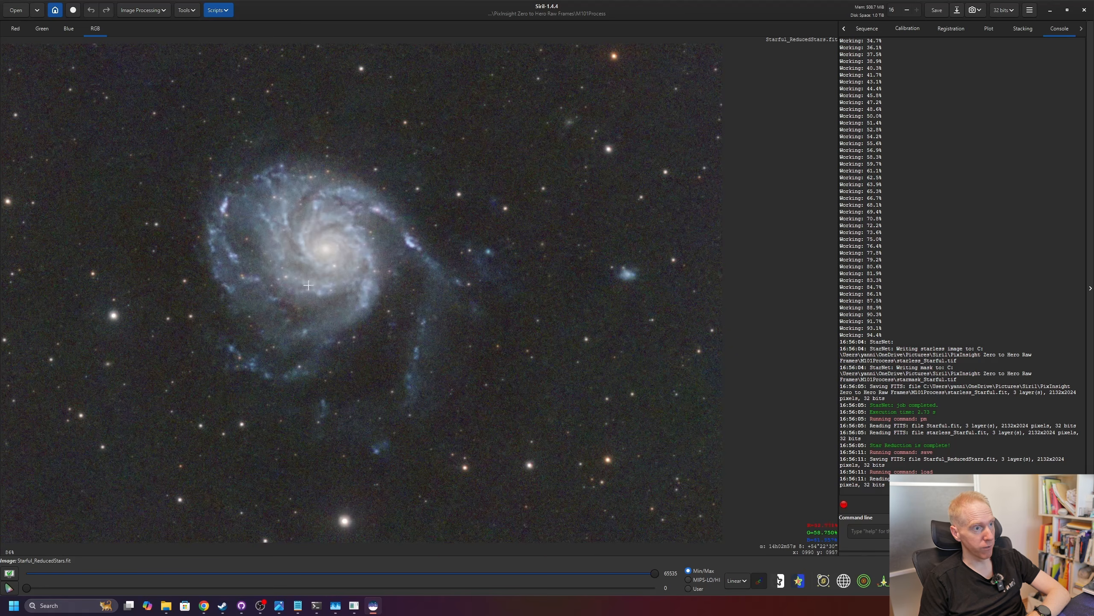
{"action": "scroll", "coordinate": [340, 313], "scroll_direction": "down", "scroll_amount": 1}
{"action": "scroll", "coordinate": [339, 313], "scroll_direction": "up", "scroll_amount": 1}
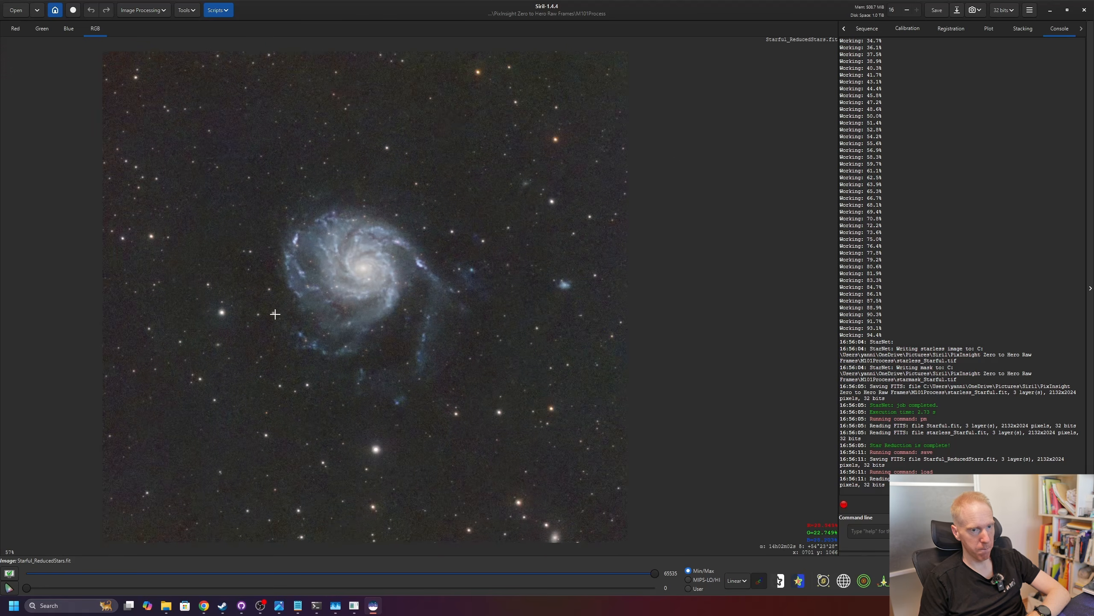
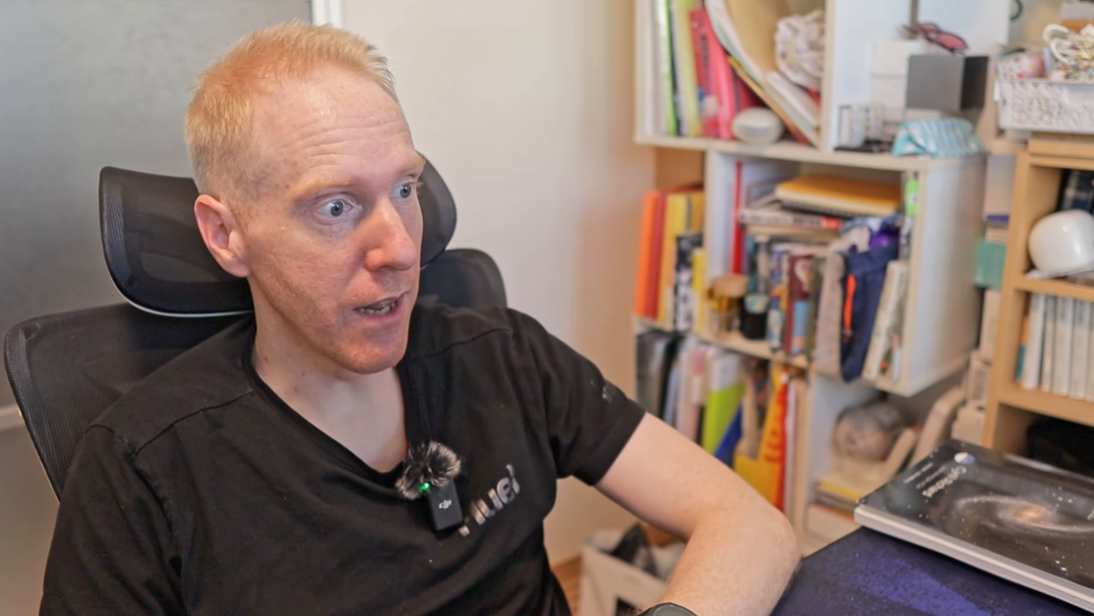
Switch to File Explorer and create a folder named PleaidesProcess inside PixInsight Zero to Hero Raw Frames.
{"action": "mouse_move", "coordinate": [171, 610]}
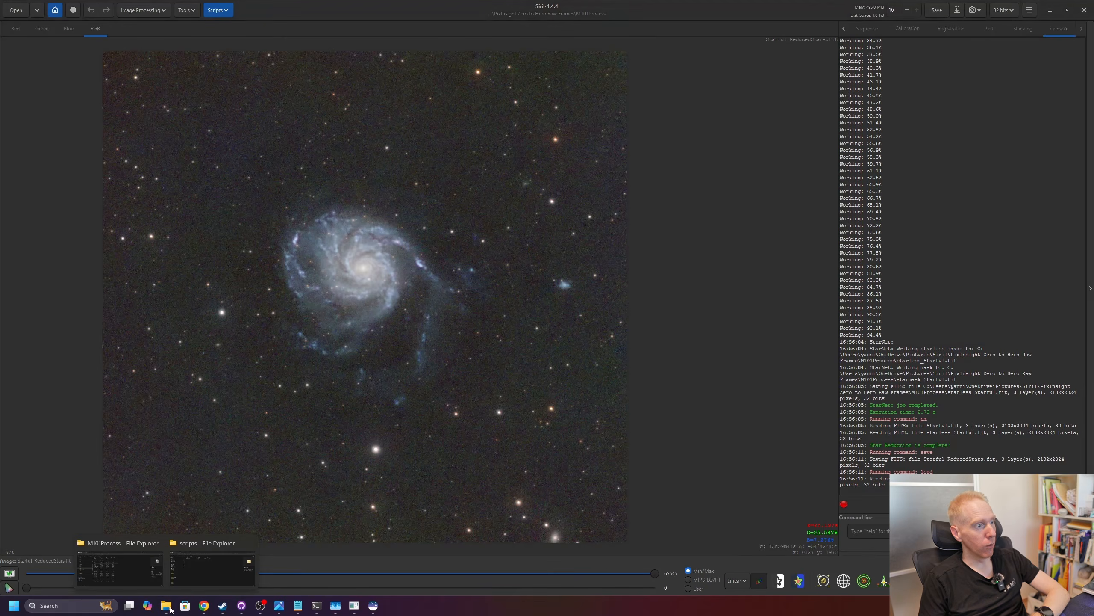
{"action": "left_click", "coordinate": [133, 565]}
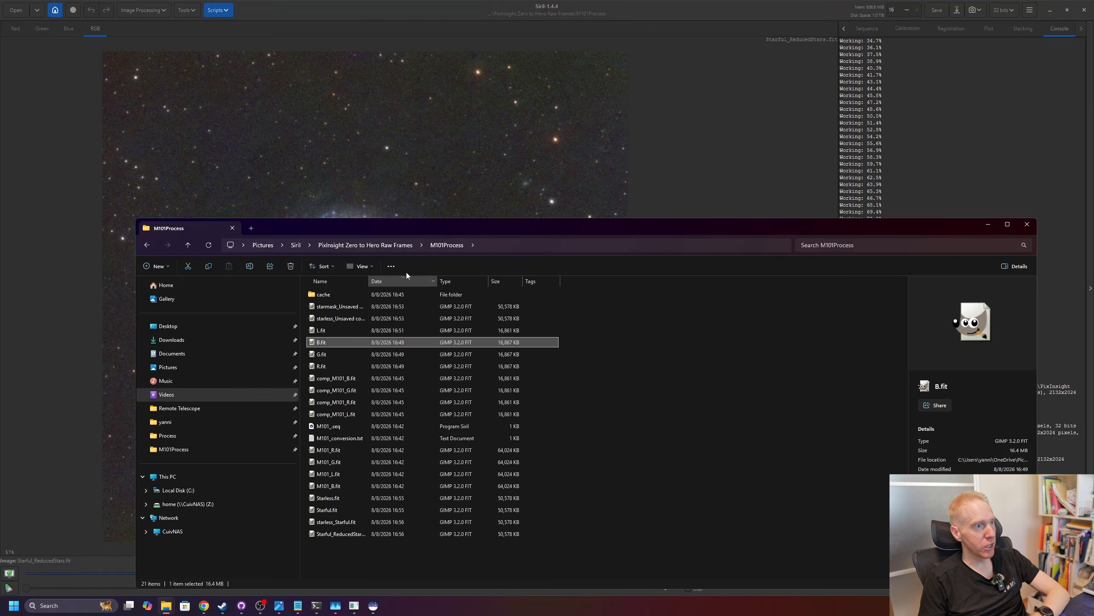
{"action": "left_click", "coordinate": [367, 245]}
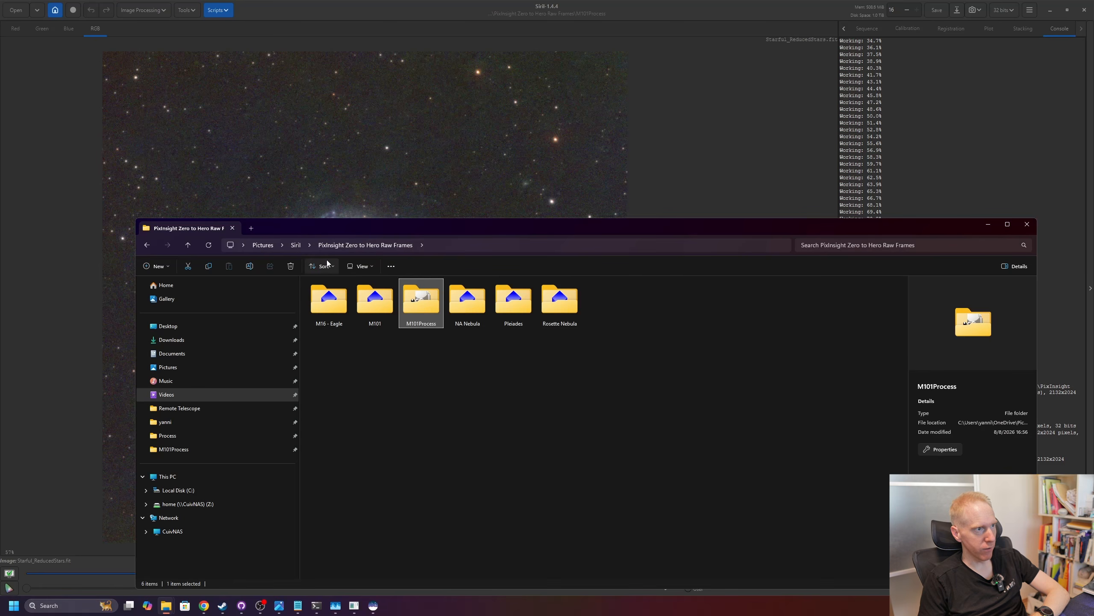
{"action": "right_click", "coordinate": [586, 409]}
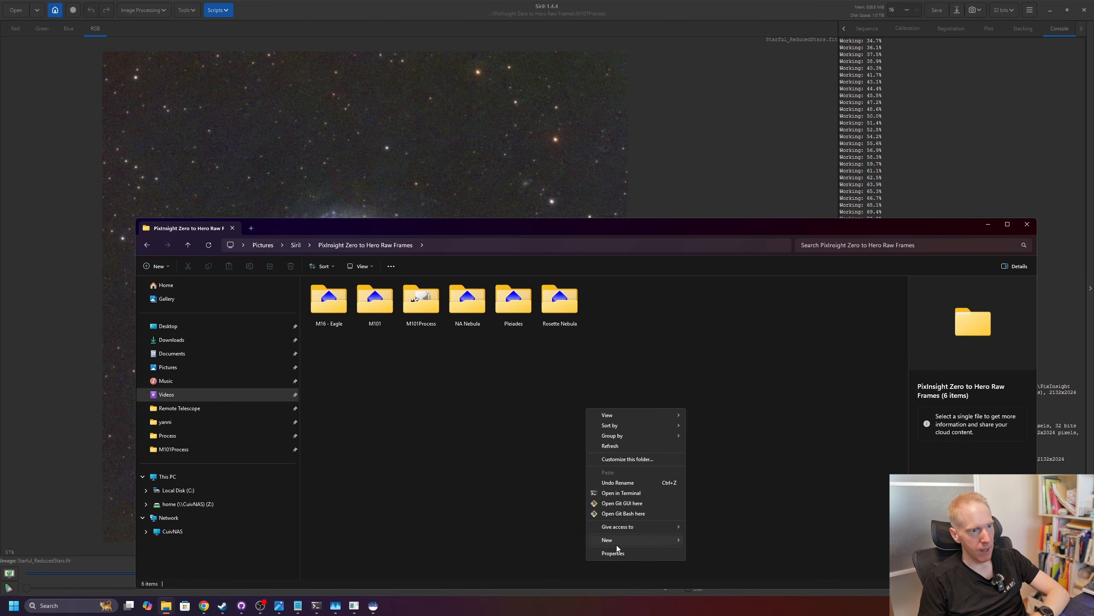
{"action": "mouse_move", "coordinate": [616, 540]}
{"action": "left_click", "coordinate": [705, 412]}
{"action": "type", "text": "PleaidesProcess"}
{"action": "key", "text": "Return"}
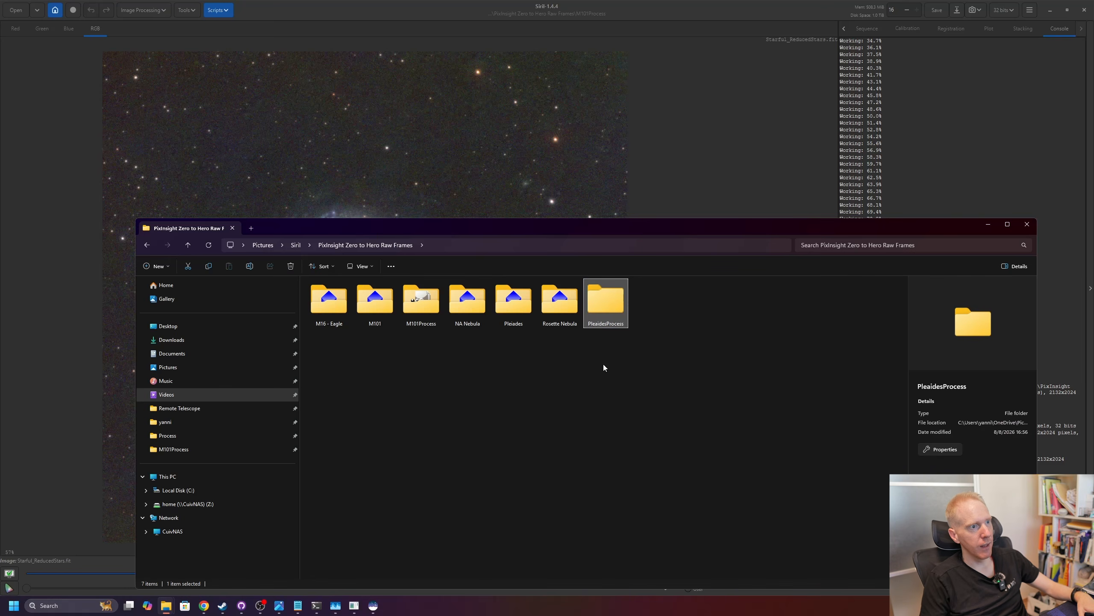
Switch back to Siril and set the working directory to PleaidesProcess inside PixInsight Zero to Hero Raw Frames.
{"action": "left_click", "coordinate": [77, 39]}
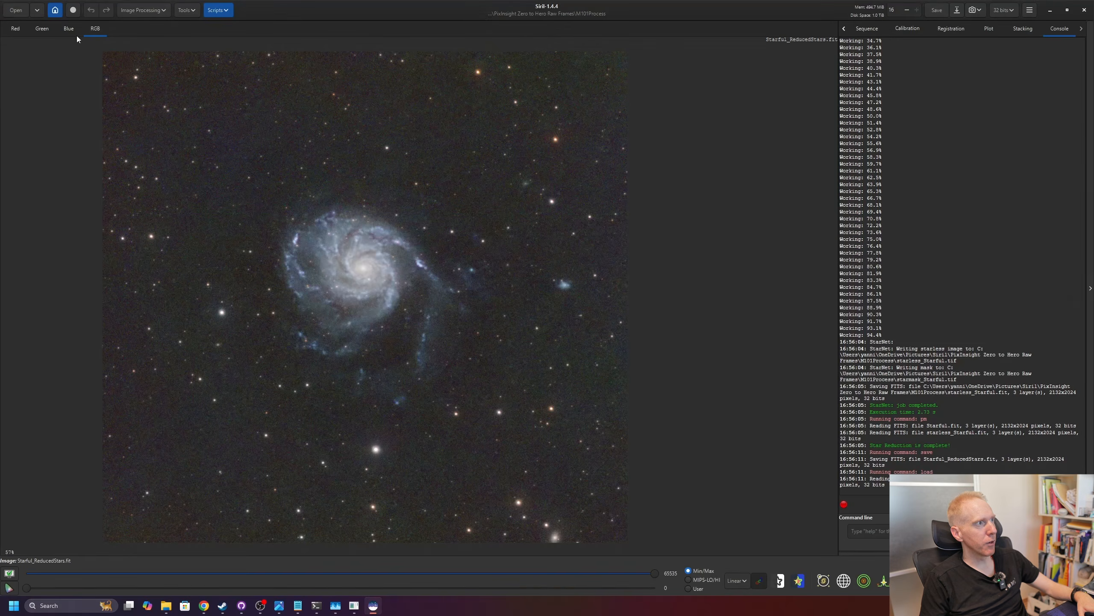
{"action": "left_click", "coordinate": [59, 9]}
{"action": "left_click", "coordinate": [549, 159]}
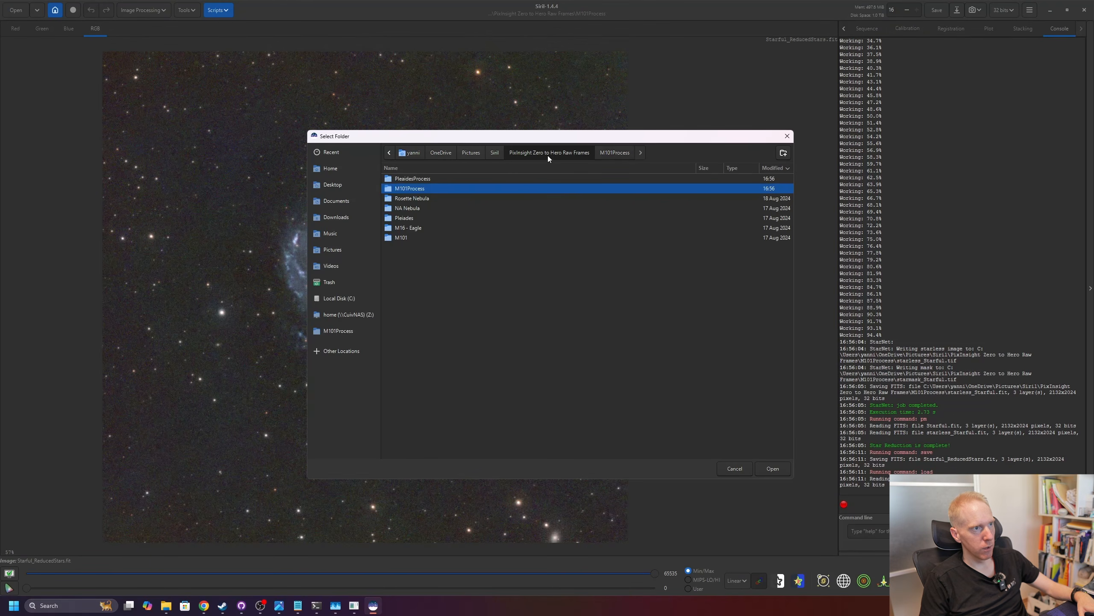
{"action": "double_click", "coordinate": [415, 179]}
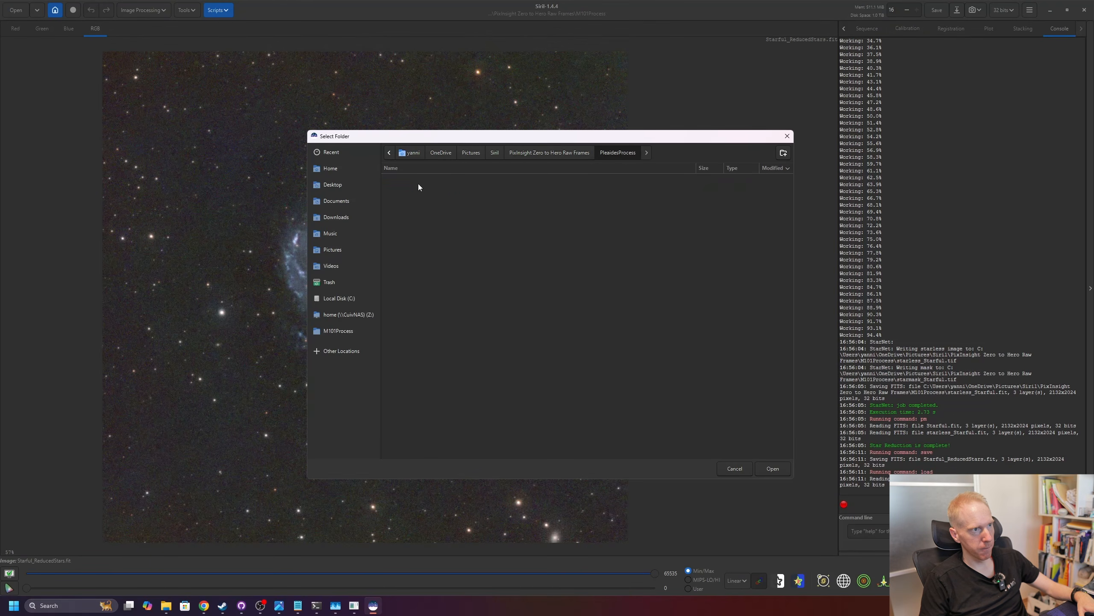
{"action": "left_click", "coordinate": [767, 468]}
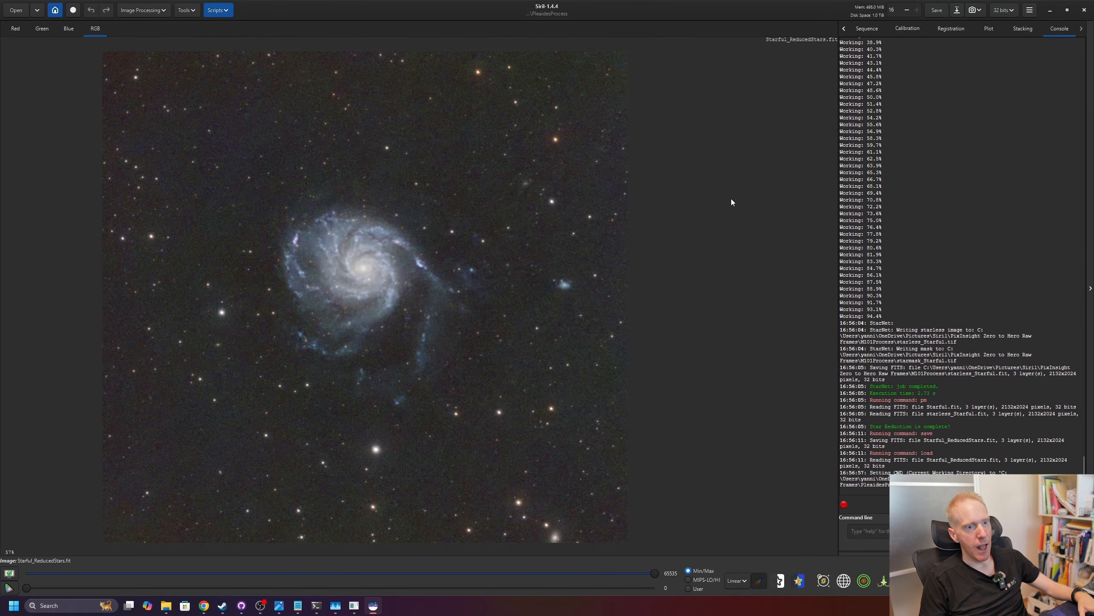
Open masterLight_BIN-1_EXPOSURE-20.00s_FILTER-L_RGB.xisf from the Pleiades folder through File Explorer, replacing the loaded M101 image in Siril.
{"action": "triple_click", "coordinate": [843, 30]}
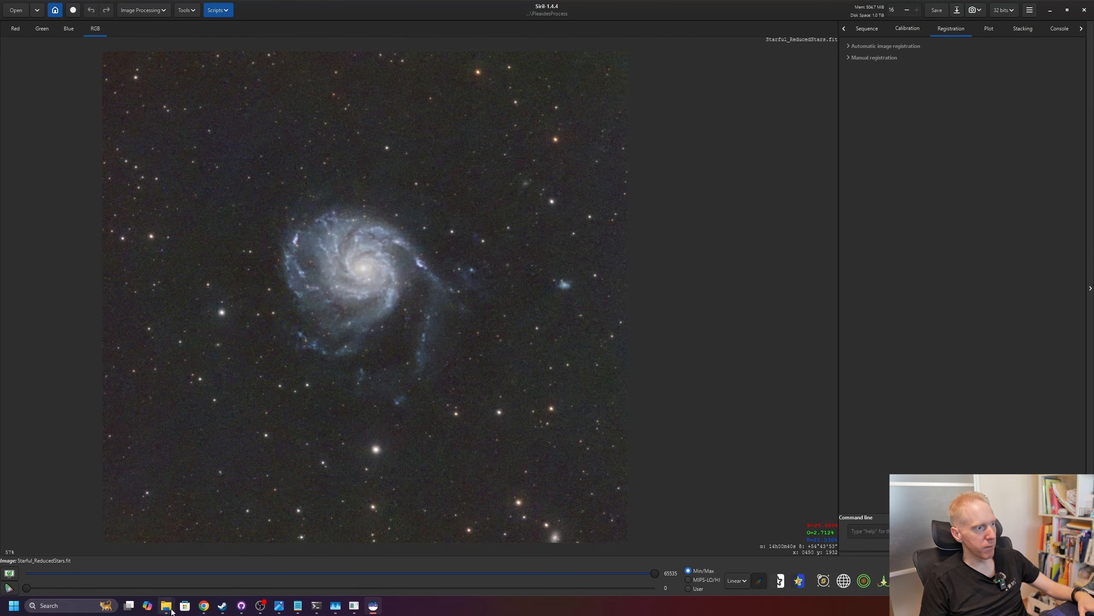
{"action": "mouse_move", "coordinate": [166, 605]}
{"action": "left_click", "coordinate": [116, 545]}
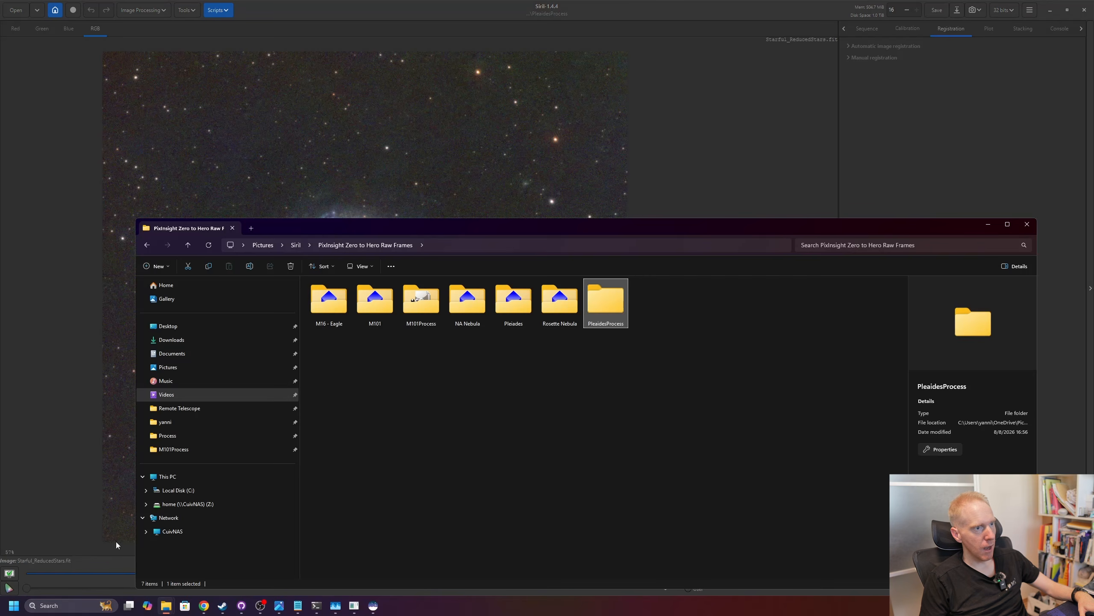
{"action": "double_click", "coordinate": [515, 301]}
{"action": "left_click", "coordinate": [336, 304]}
{"action": "double_click", "coordinate": [336, 303]}
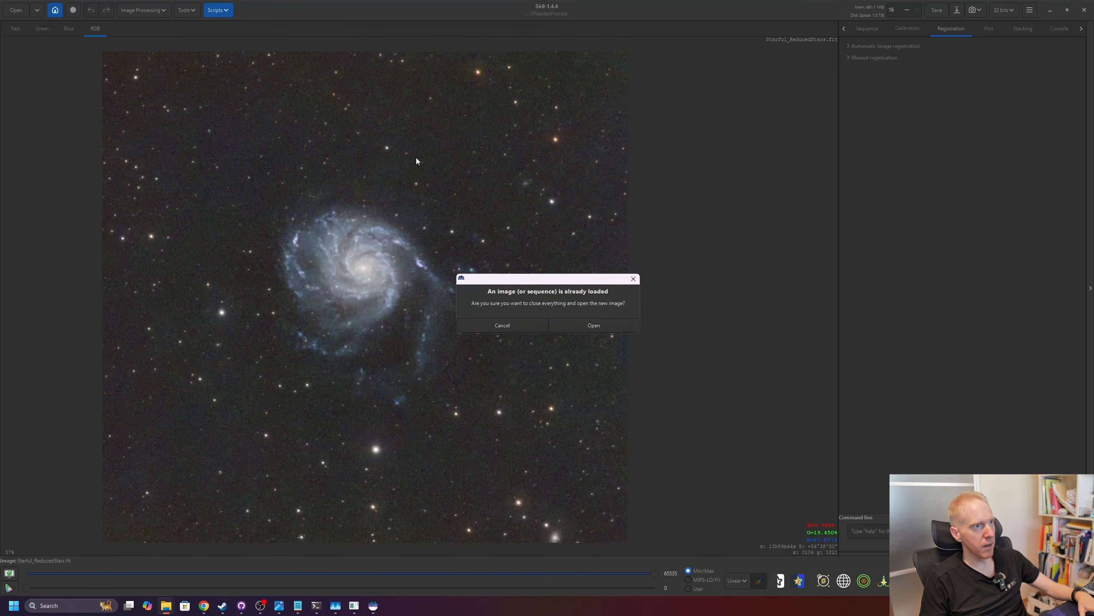
{"action": "left_click", "coordinate": [594, 325]}
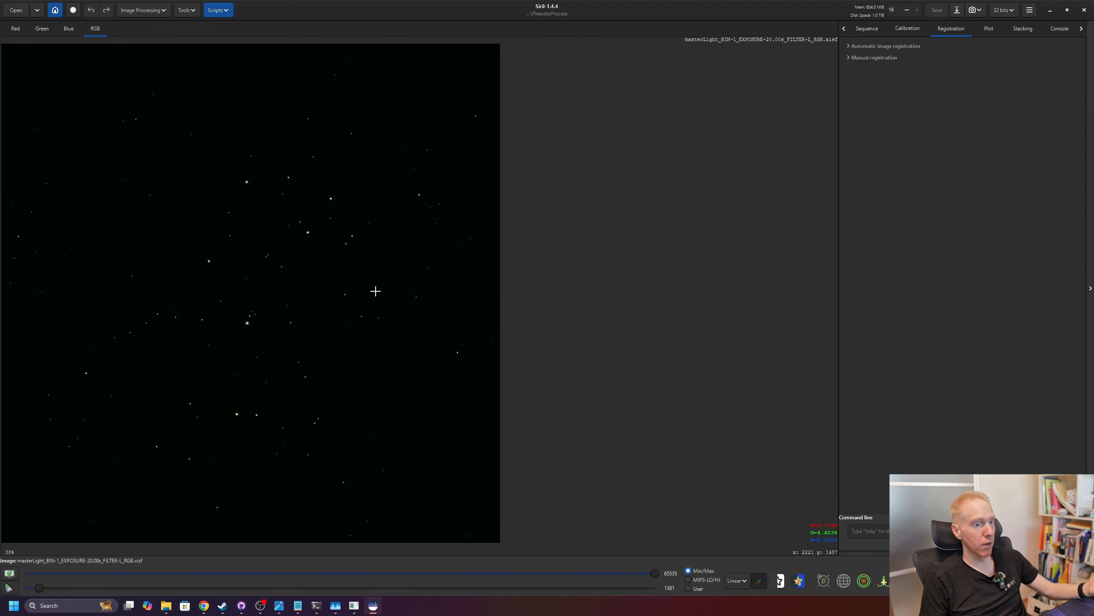
Switch the Pleiades image's display mode to AutoStretch with the colour channels unlinked.
{"action": "left_click", "coordinate": [736, 580]}
{"action": "left_click", "coordinate": [754, 544]}
{"action": "left_click", "coordinate": [759, 582]}
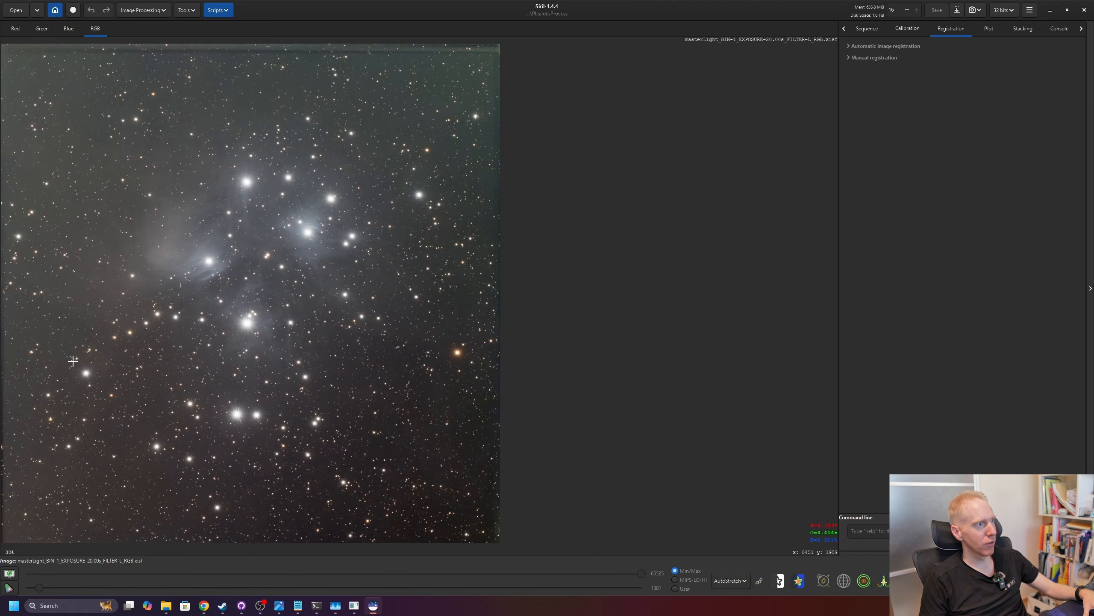
Crop the uneven stacking borders off the Pleiades image, keeping an area about 2670 × 2728 pixels.
{"action": "left_click_drag", "start_coordinate": [34, 65], "coordinate": [476, 519]}
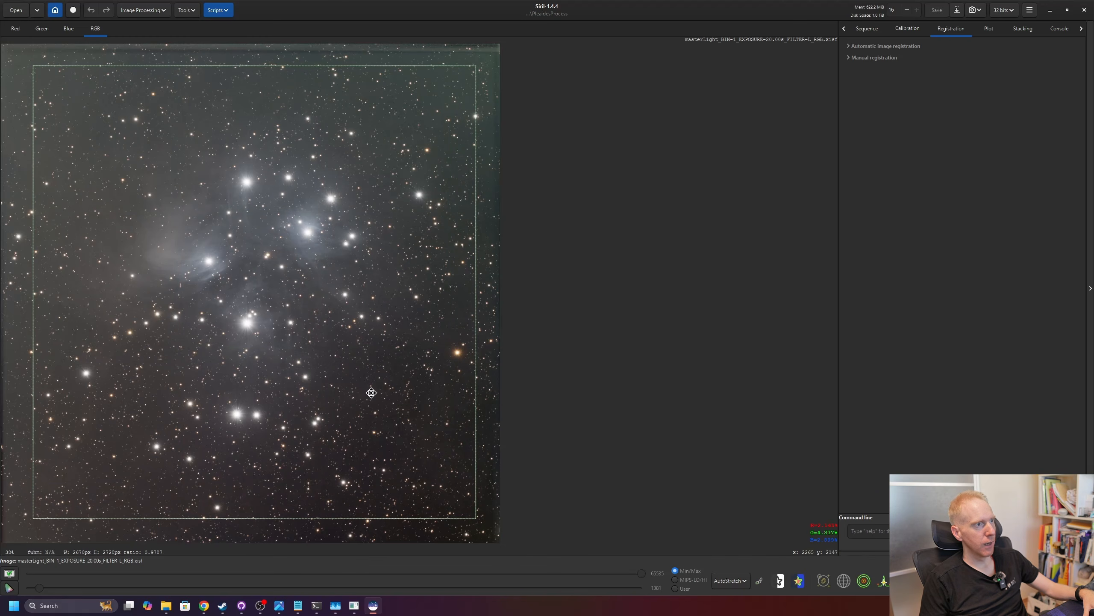
{"action": "right_click", "coordinate": [326, 271]}
{"action": "mouse_move", "coordinate": [351, 340]}
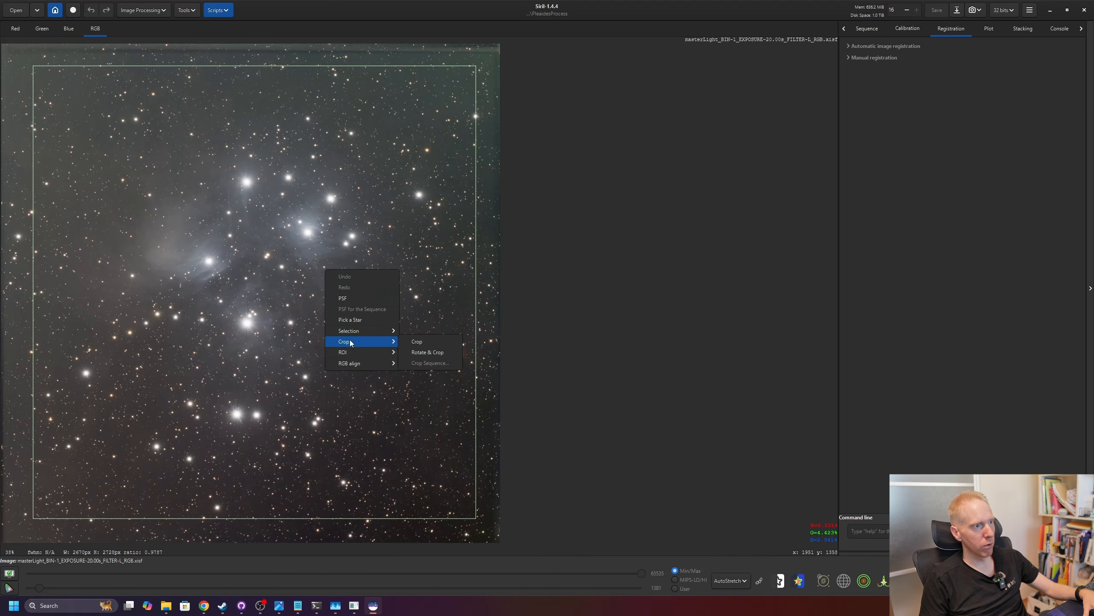
{"action": "left_click", "coordinate": [423, 341]}
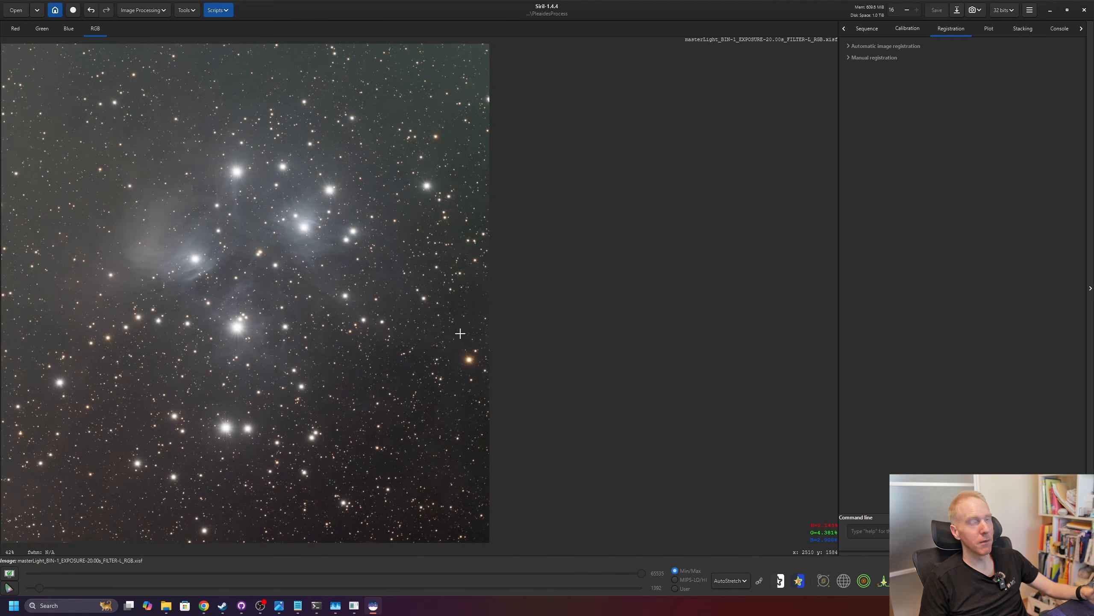
Remove the background gradient with the GraXpert-AI script, using Background Extraction, model 1.0.1, smoothing 1.00 and subtraction correction, and close it.
{"action": "left_click", "coordinate": [218, 10]}
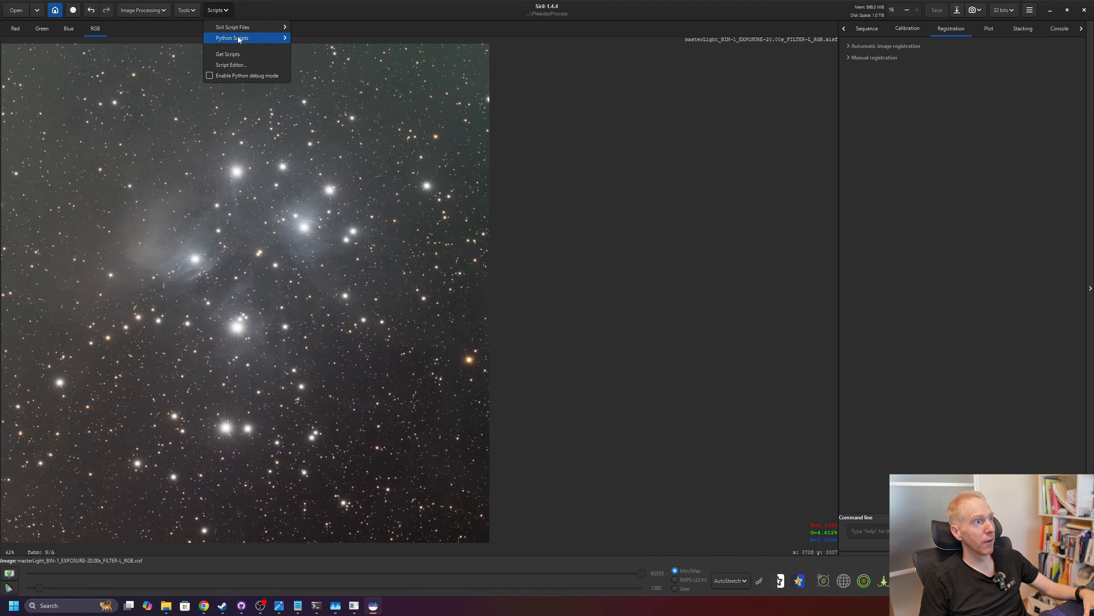
{"action": "mouse_move", "coordinate": [238, 37]}
{"action": "mouse_move", "coordinate": [332, 53]}
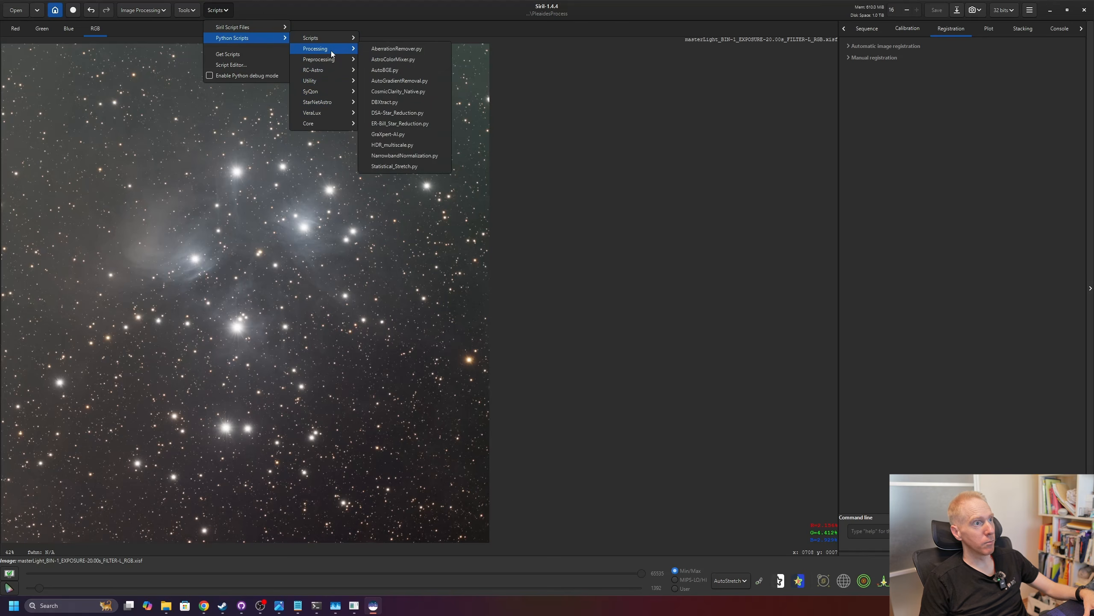
{"action": "left_click", "coordinate": [400, 135]}
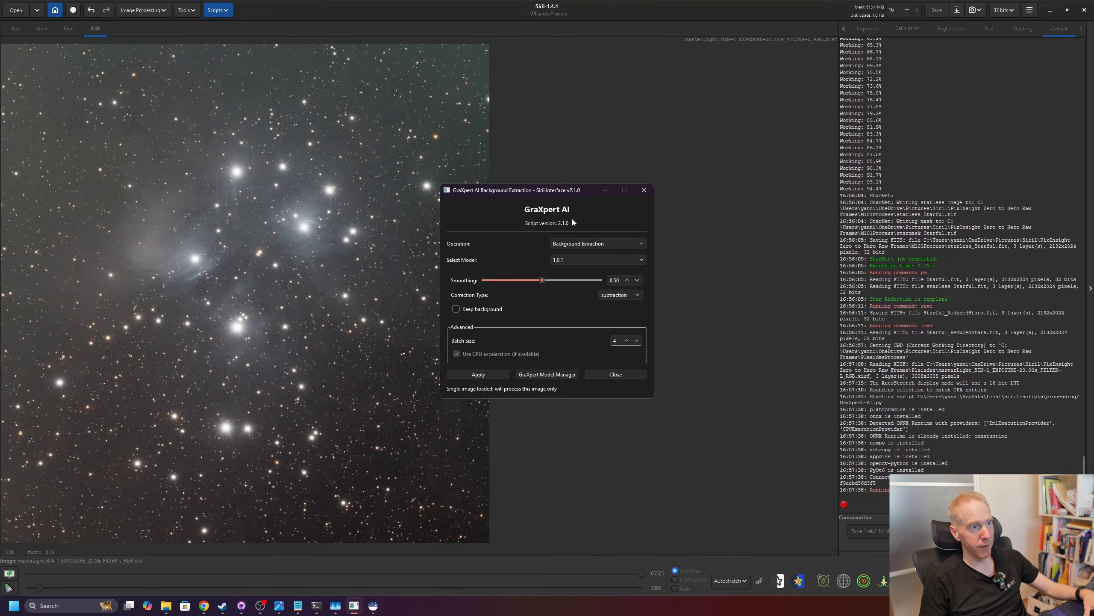
{"action": "left_click_drag", "start_coordinate": [551, 280], "coordinate": [600, 280]}
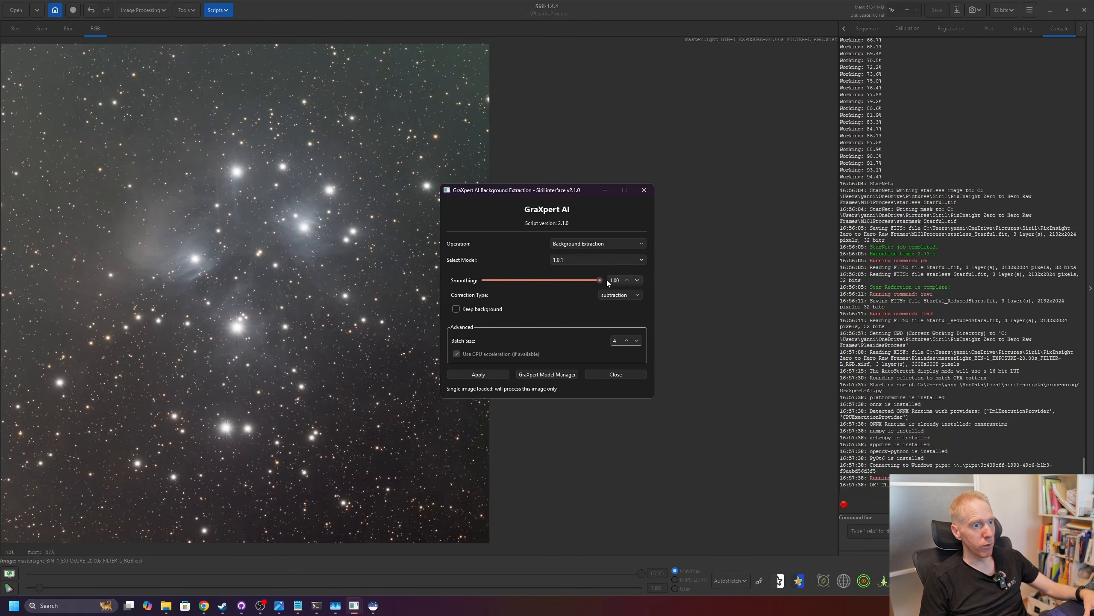
{"action": "left_click", "coordinate": [488, 377]}
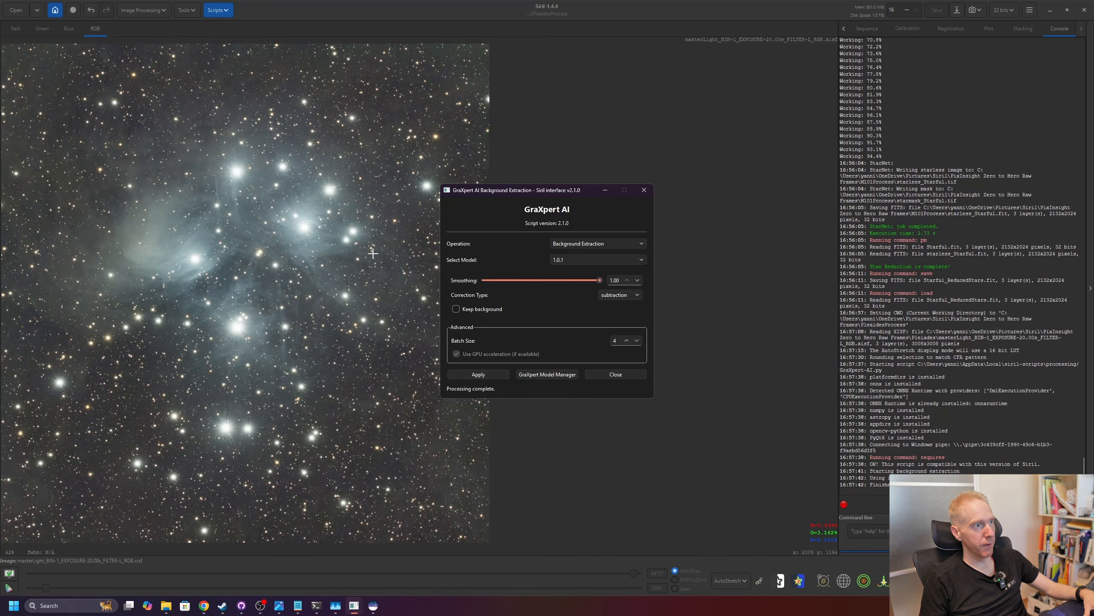
{"action": "left_click", "coordinate": [644, 190]}
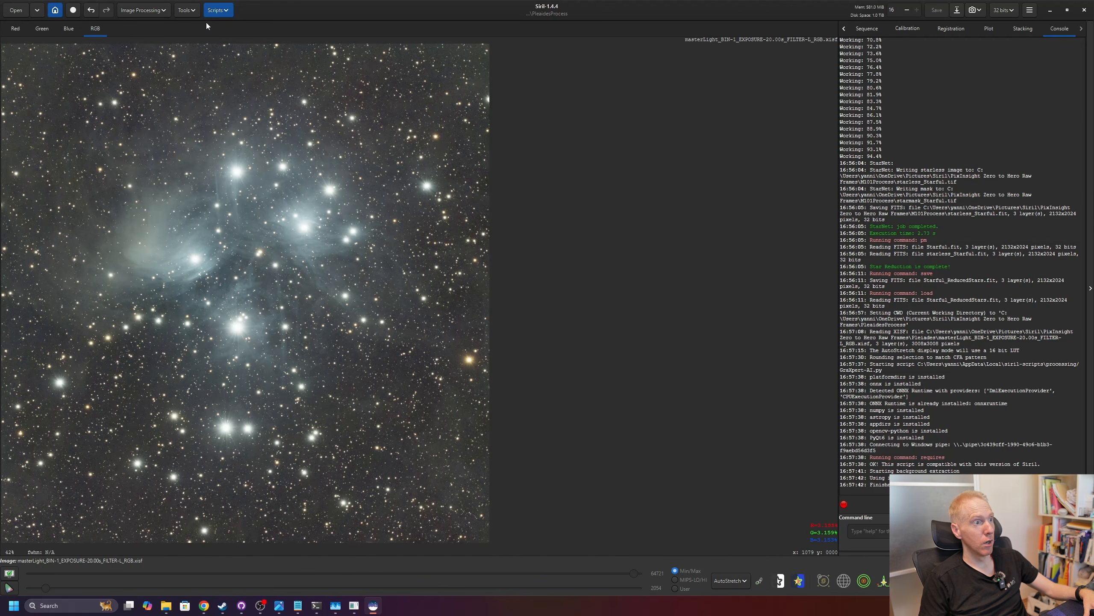
Plate solve the Pleiades image with a focal length of 300 mm and a pixel size of 3.76 µm.
{"action": "left_click", "coordinate": [186, 10]}
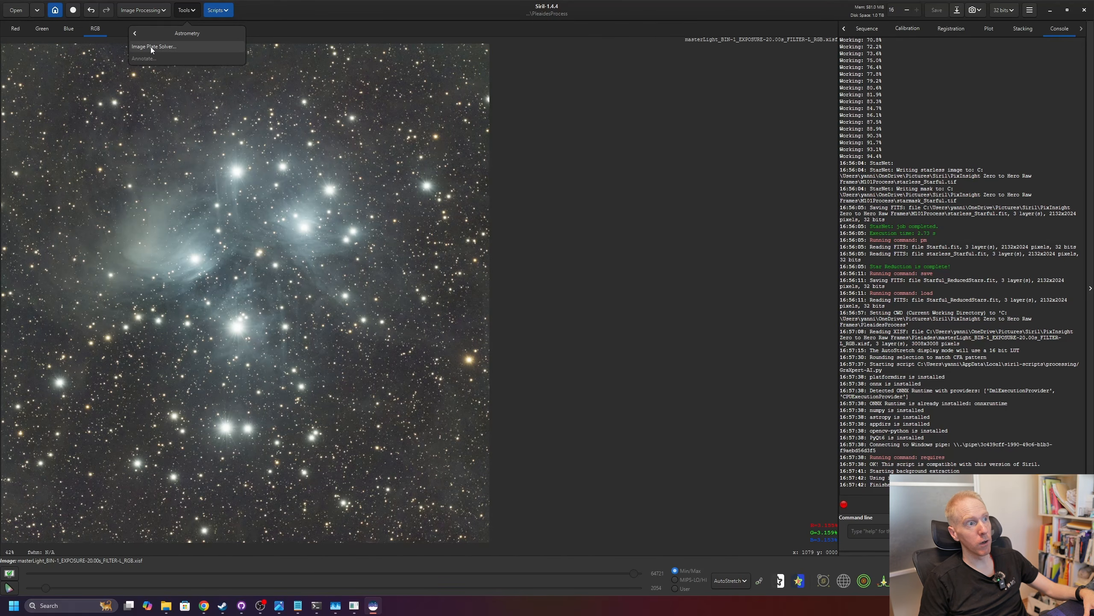
{"action": "left_click", "coordinate": [186, 10]}
{"action": "left_click", "coordinate": [187, 10]}
{"action": "left_click", "coordinate": [163, 43]}
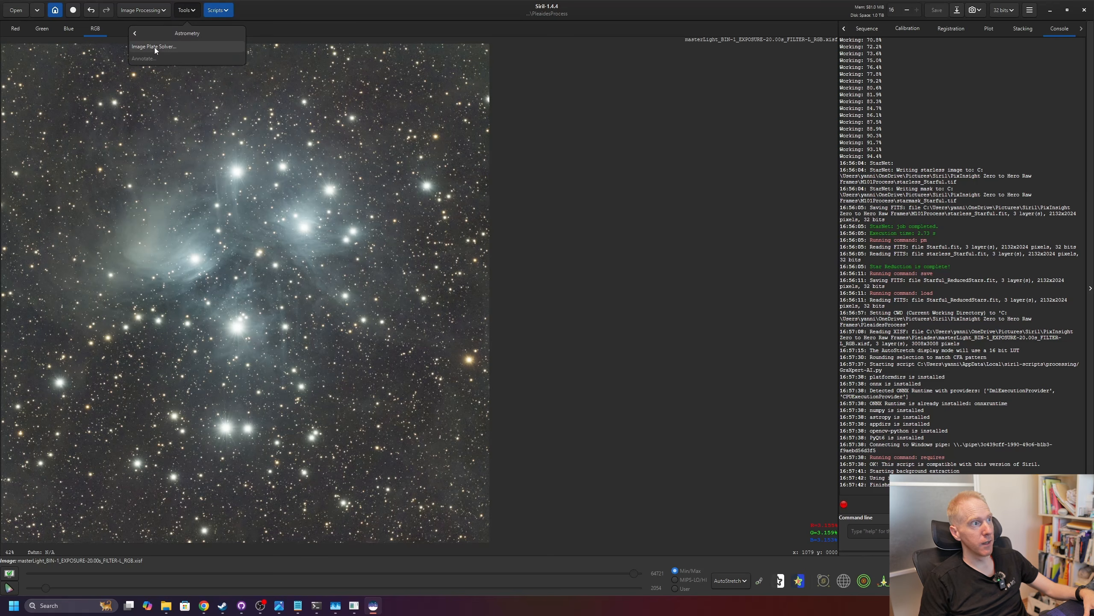
{"action": "left_click", "coordinate": [154, 47]}
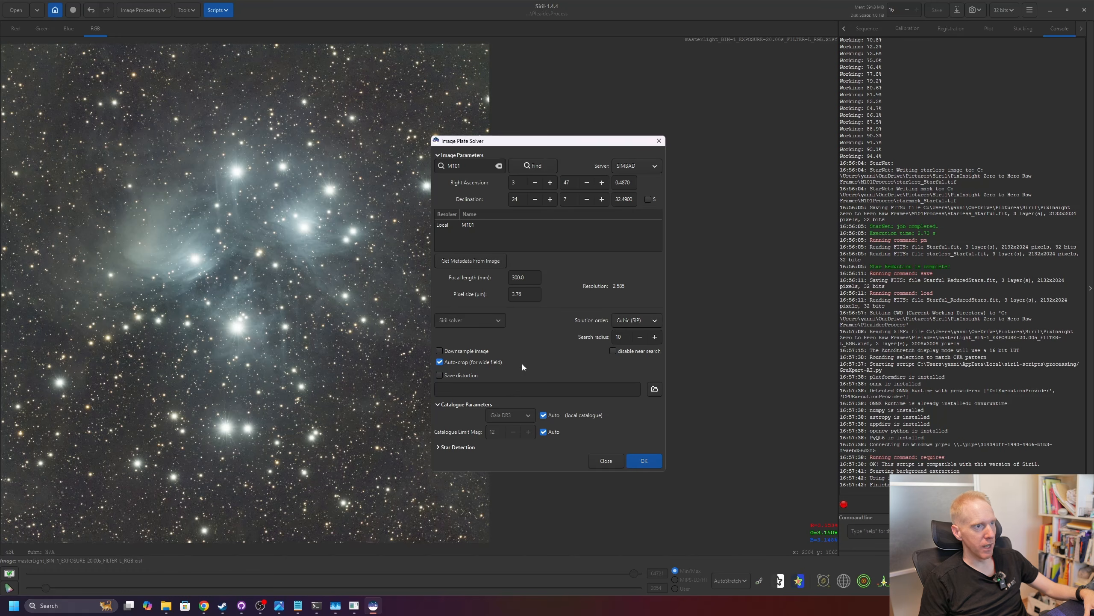
{"action": "key", "text": "Tab"}
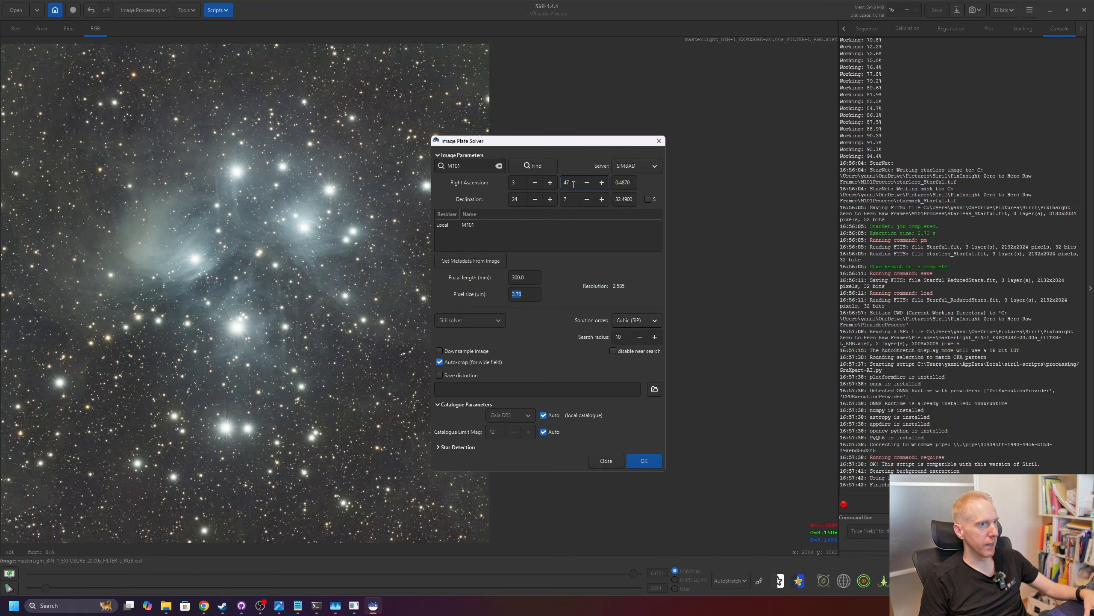
{"action": "left_click", "coordinate": [646, 463]}
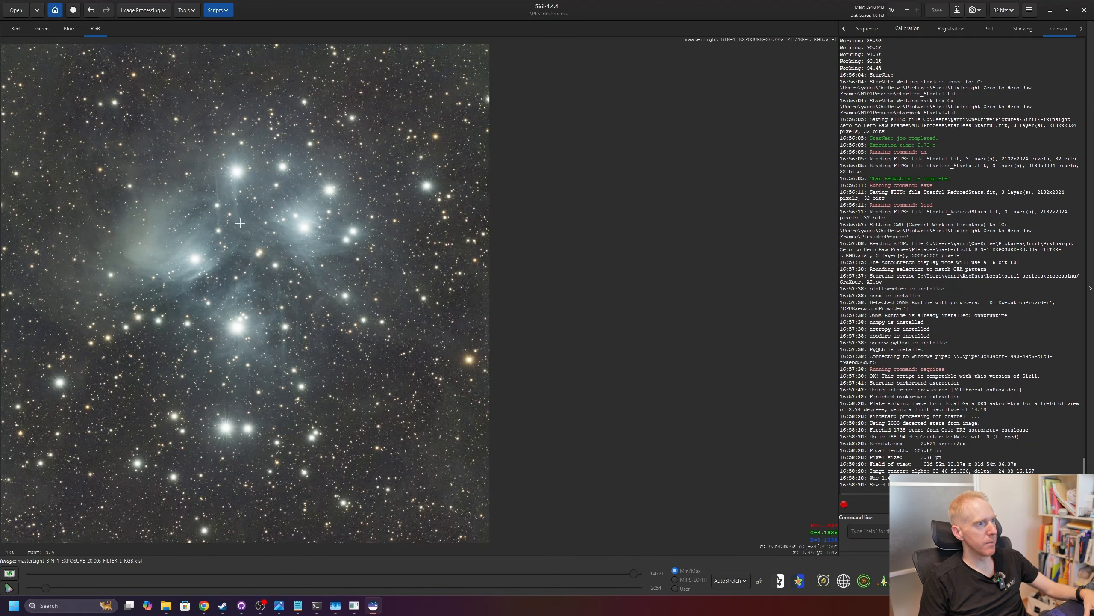
Run Spectrophotometric Color Calibration with Average Spiral Galaxy as white reference, the Sony IMX571 OSC sensor, the UV/IR Block filter and plotted fits.
{"action": "left_click", "coordinate": [147, 10]}
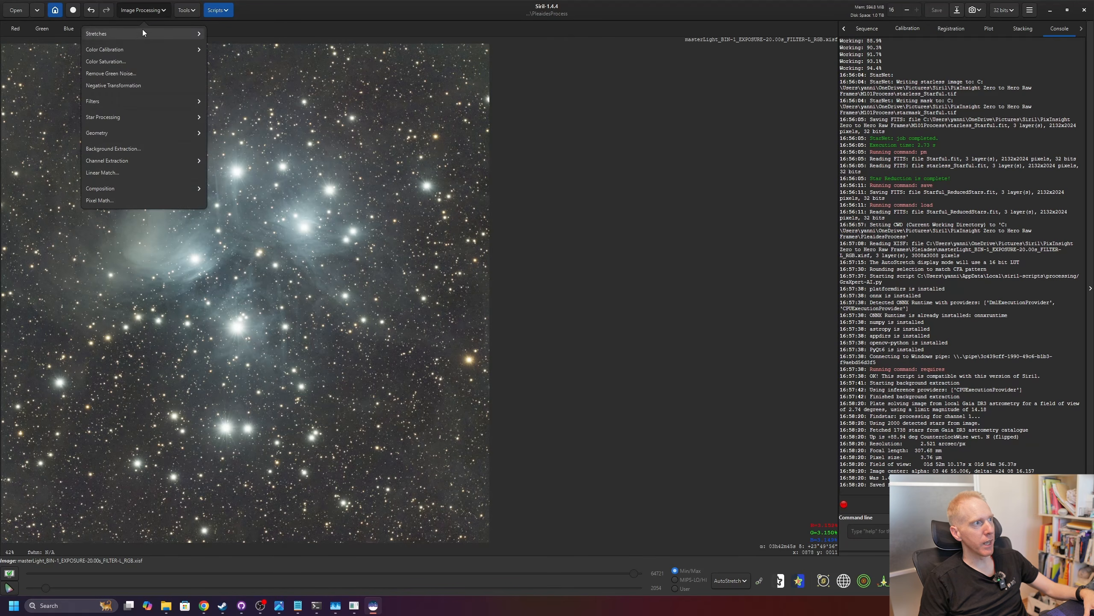
{"action": "left_click", "coordinate": [124, 48]}
{"action": "left_click", "coordinate": [109, 72]}
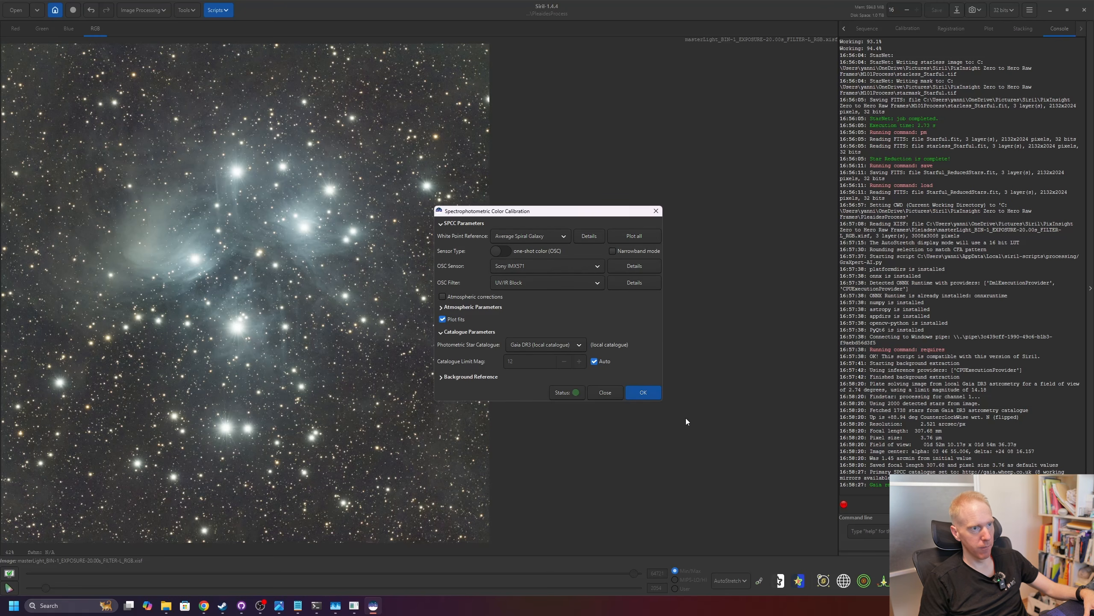
{"action": "left_click", "coordinate": [643, 395]}
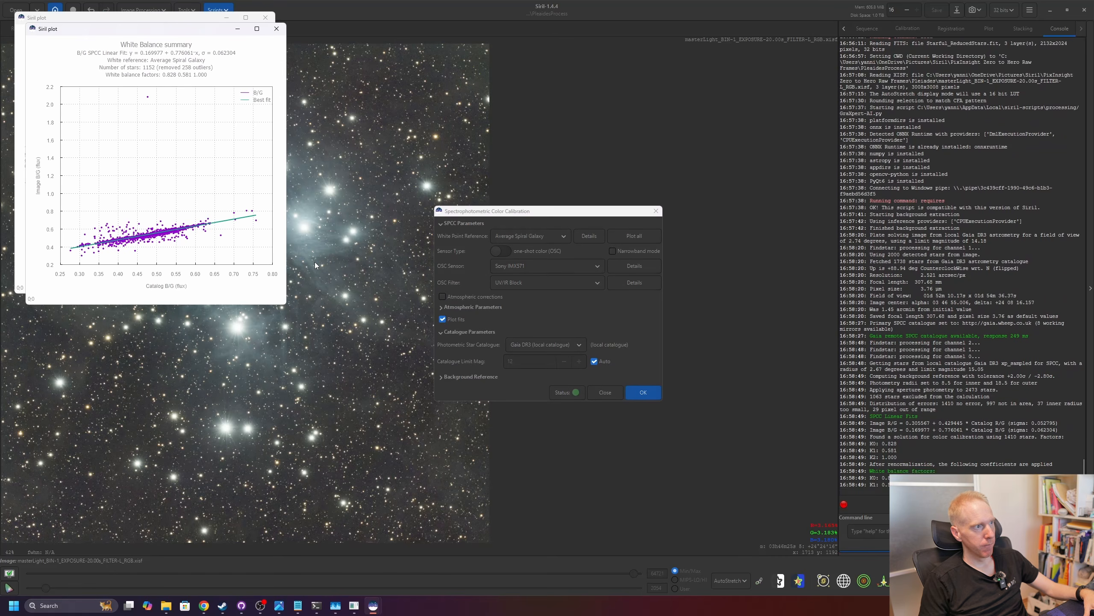
Close both white balance plots and the Spectrophotometric Color Calibration dialog, and link the channels for the AutoStretch display.
{"action": "left_click_drag", "start_coordinate": [147, 35], "coordinate": [505, 85]}
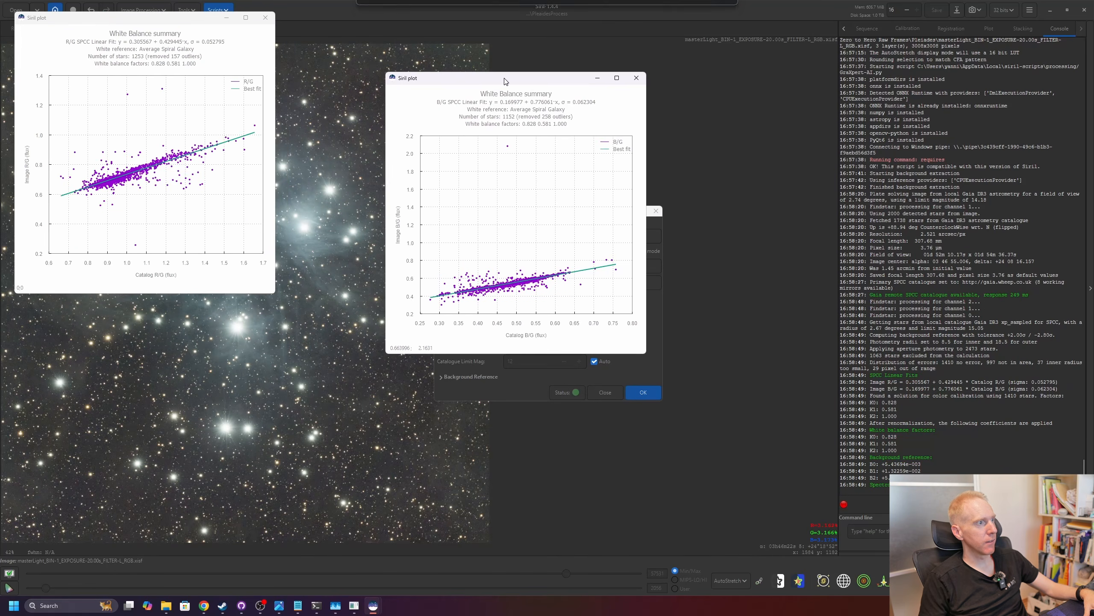
{"action": "left_click", "coordinate": [272, 17]}
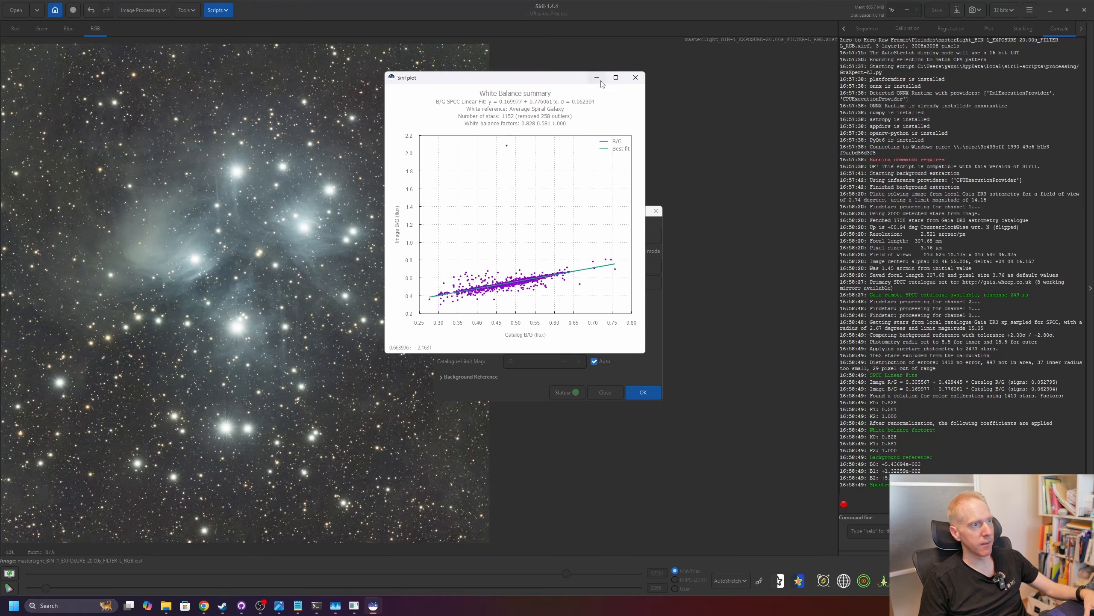
{"action": "left_click", "coordinate": [635, 78]}
{"action": "left_click", "coordinate": [605, 392]}
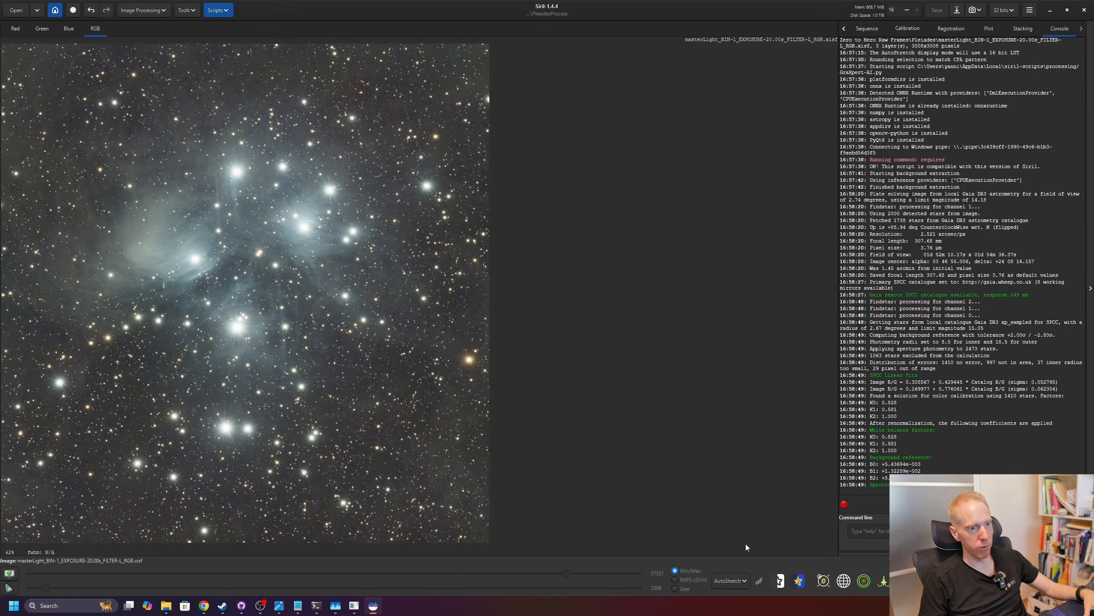
{"action": "left_click", "coordinate": [760, 585]}
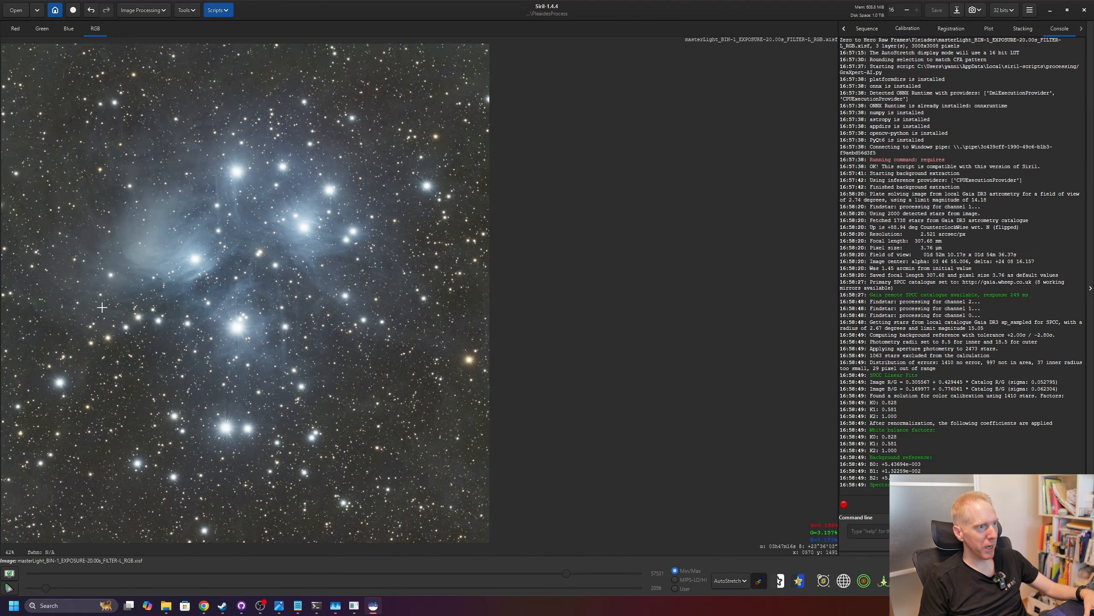
Remove green noise from the image using the Average Neutral protection method with lightness preserved.
{"action": "left_click", "coordinate": [152, 11]}
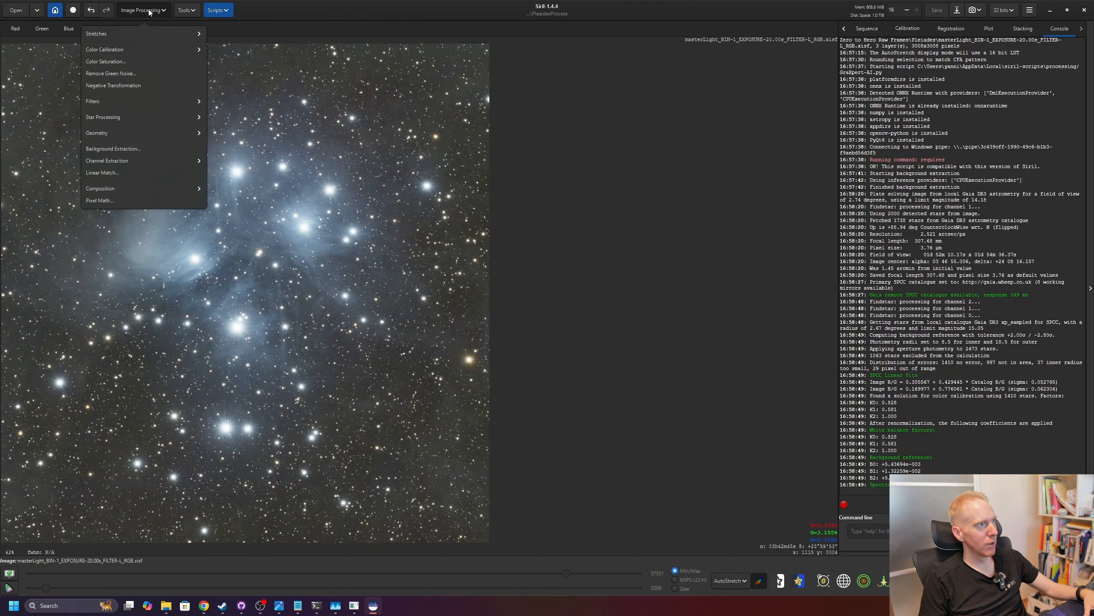
{"action": "left_click", "coordinate": [121, 74]}
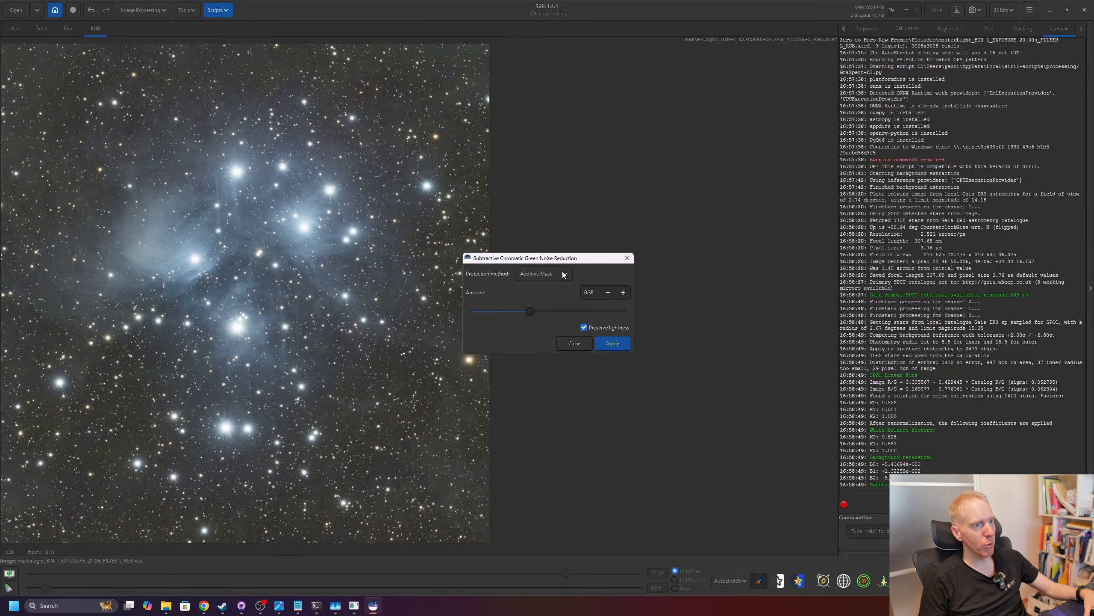
{"action": "left_click", "coordinate": [547, 275]}
{"action": "left_click", "coordinate": [534, 238]}
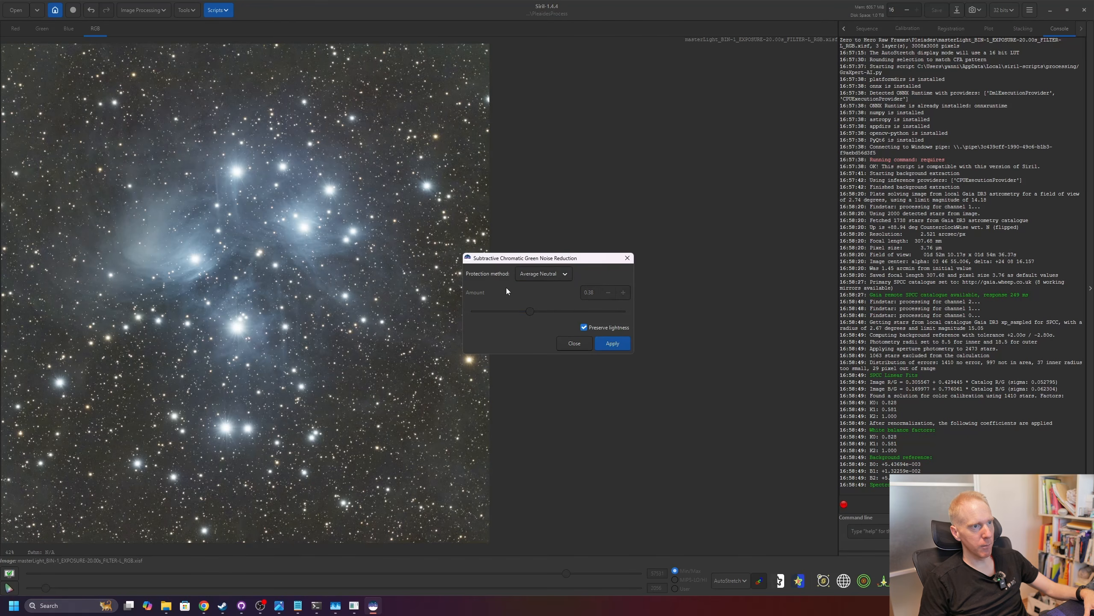
{"action": "left_click", "coordinate": [613, 344]}
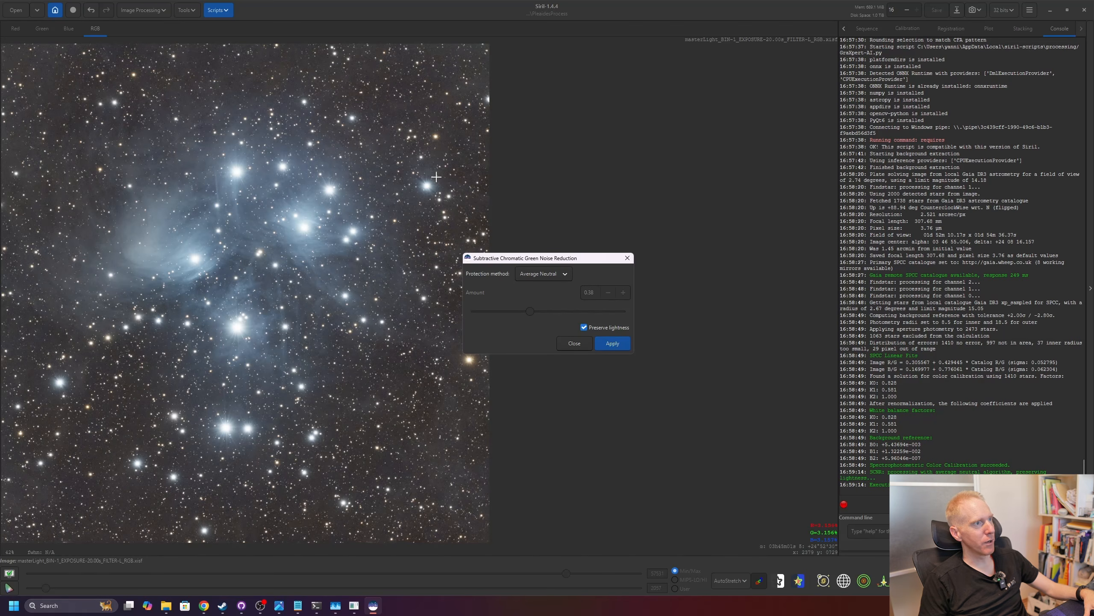
{"action": "left_click", "coordinate": [628, 258]}
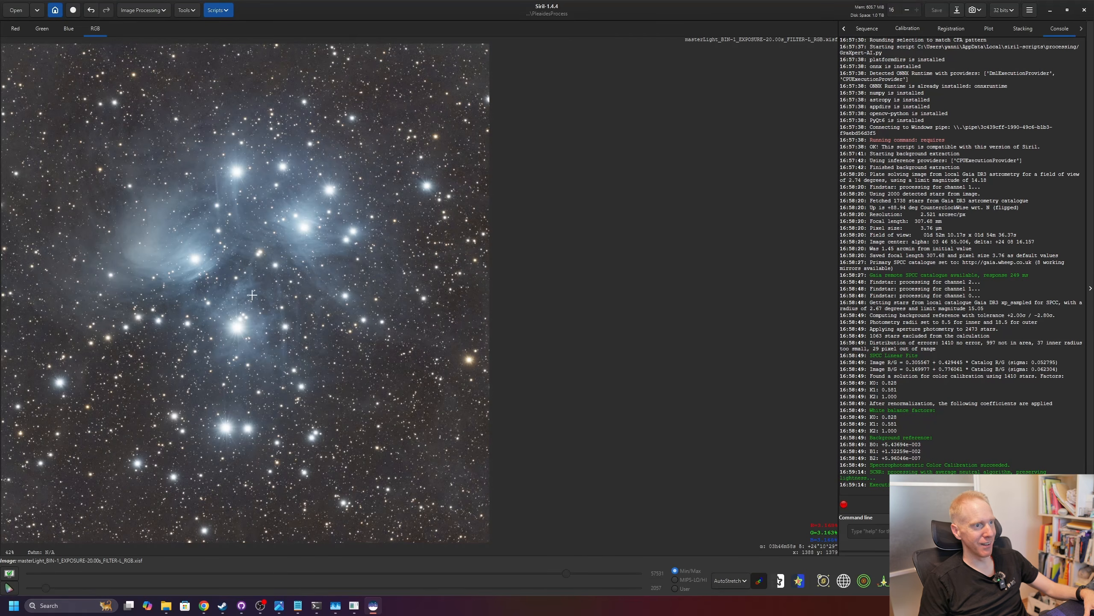
Launch the SyQon Parallax script and preview its default correction on a region of the nebula, comparing before and after.
{"action": "left_click", "coordinate": [227, 11]}
{"action": "mouse_move", "coordinate": [240, 39]}
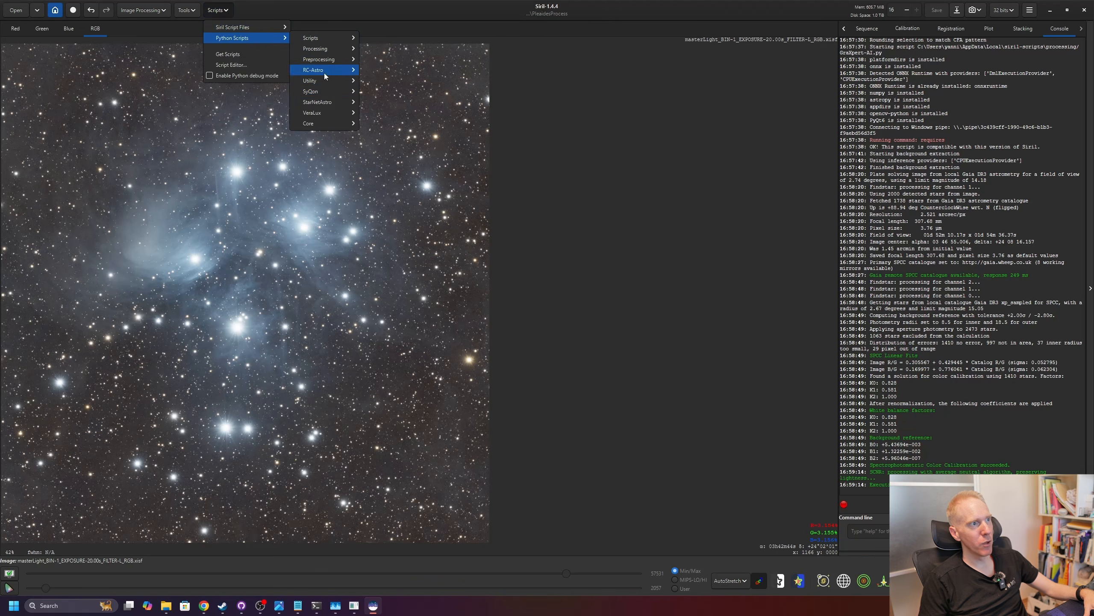
{"action": "mouse_move", "coordinate": [327, 92]}
{"action": "left_click", "coordinate": [389, 95]}
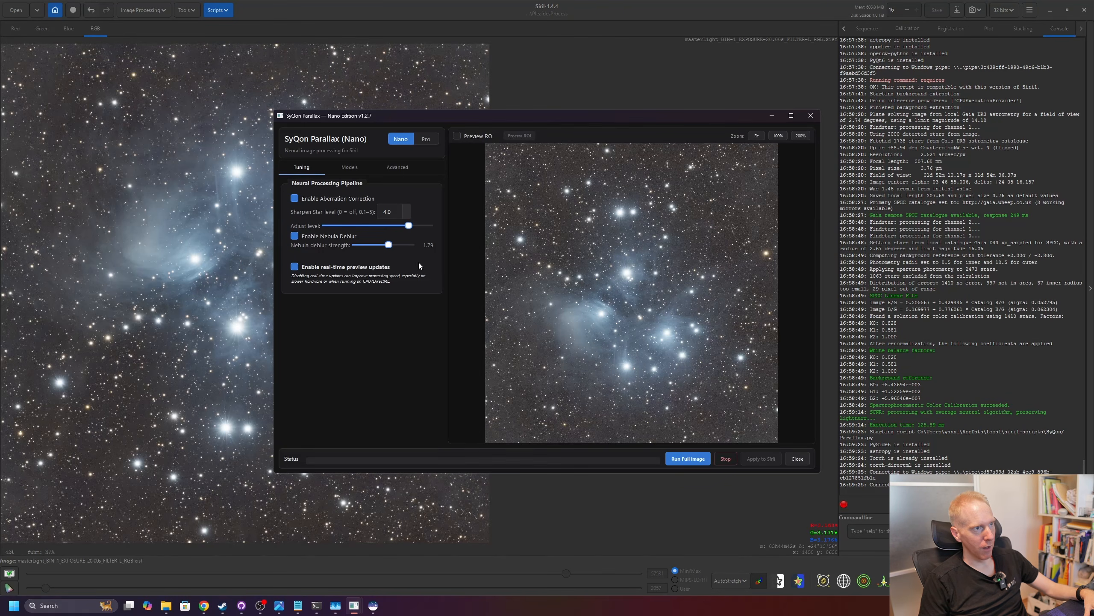
{"action": "left_click", "coordinate": [457, 136]}
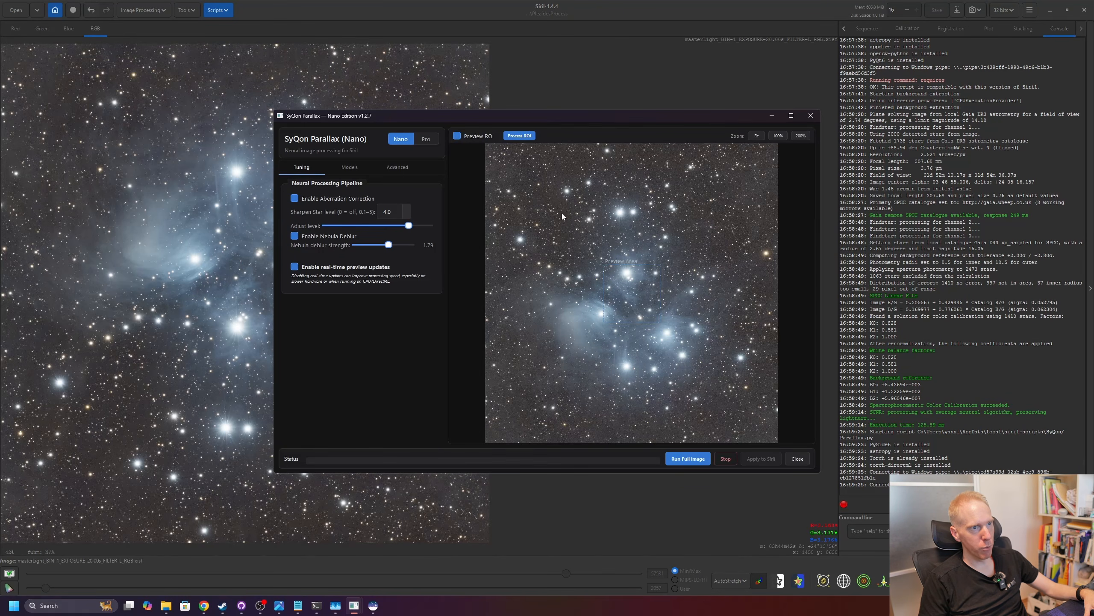
{"action": "scroll", "coordinate": [637, 301], "scroll_direction": "up", "scroll_amount": 5}
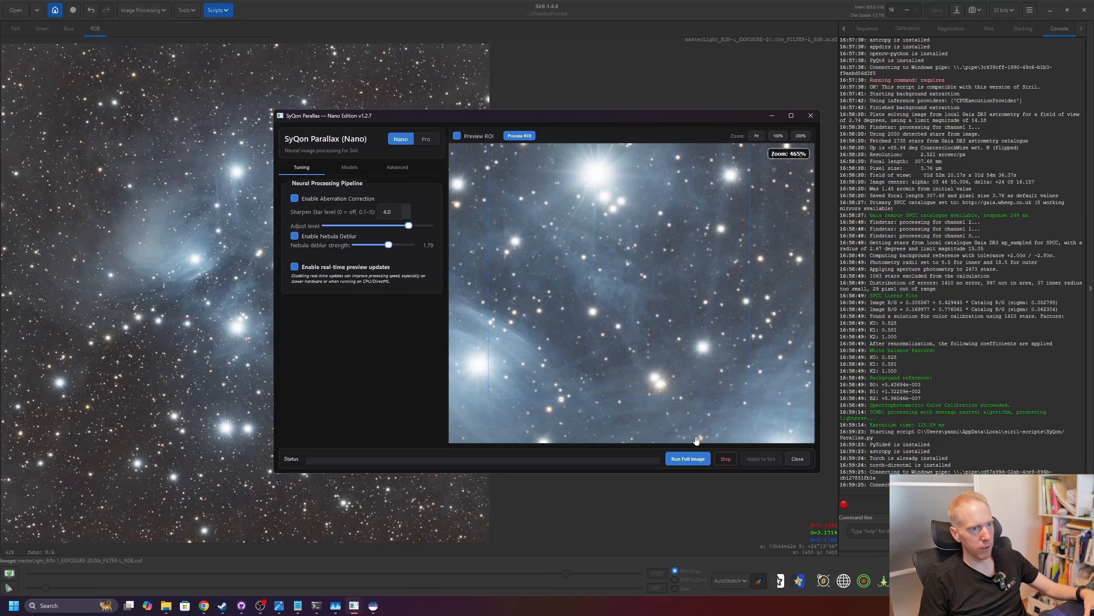
{"action": "left_click", "coordinate": [519, 136]}
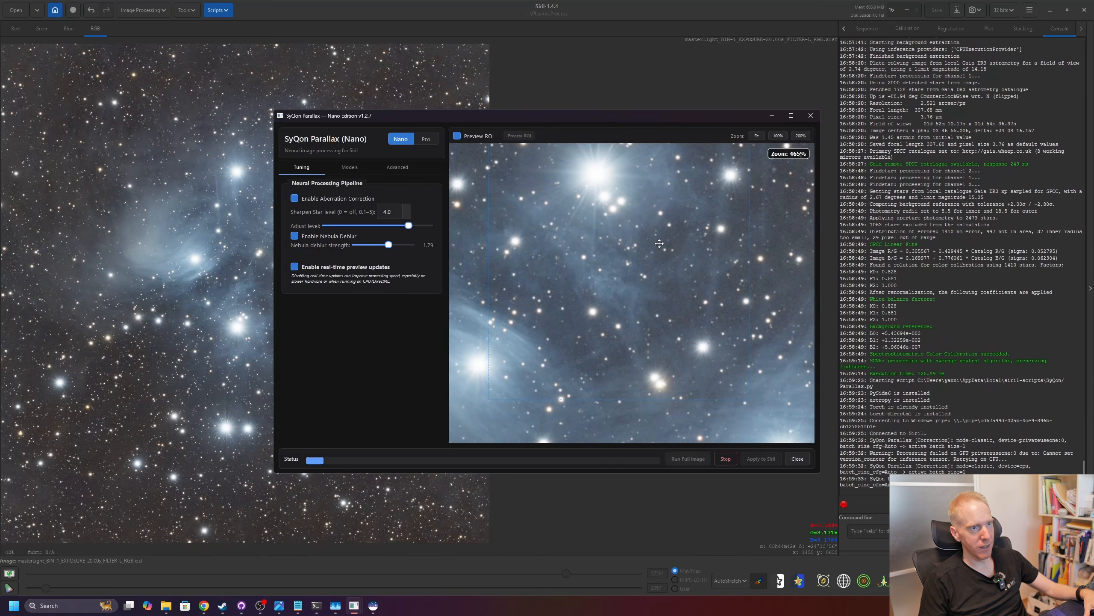
{"action": "left_click_drag", "start_coordinate": [632, 293], "coordinate": [489, 293]}
Raise the nebula deblur strength to about 2.5, preview the region, process the full image and apply the result to Siril.
{"action": "left_click_drag", "start_coordinate": [388, 245], "coordinate": [397, 248]}
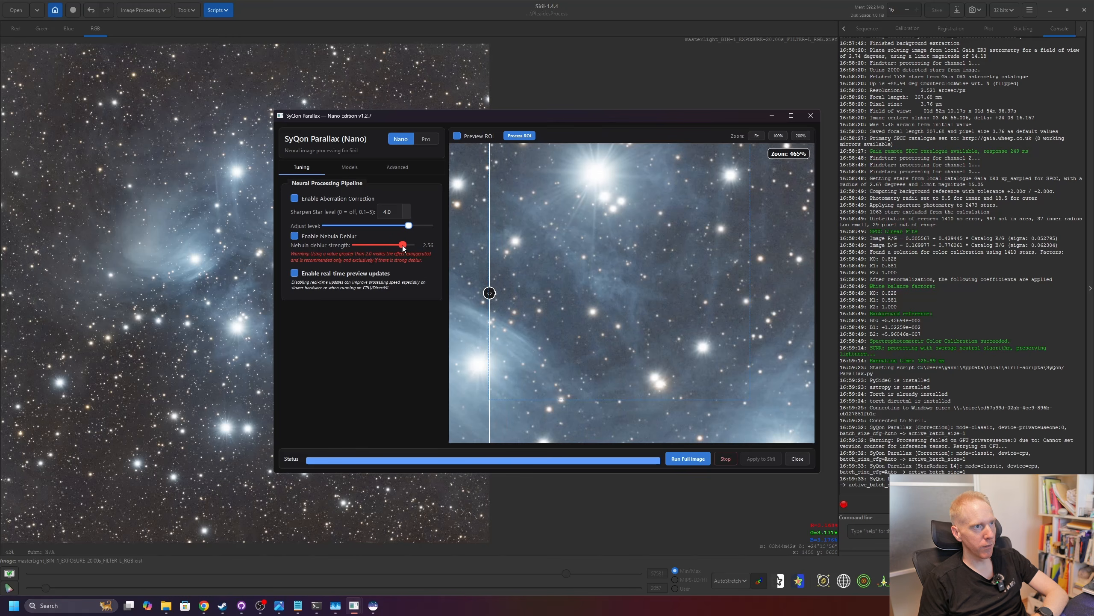
{"action": "left_click", "coordinate": [519, 136]}
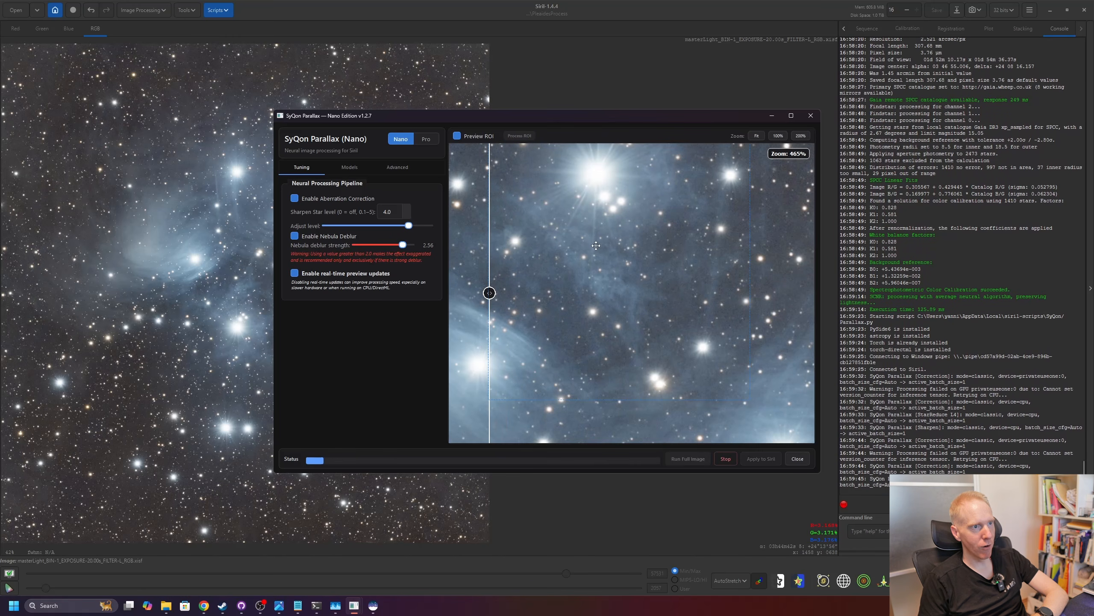
{"action": "left_click_drag", "start_coordinate": [489, 293], "coordinate": [573, 294]}
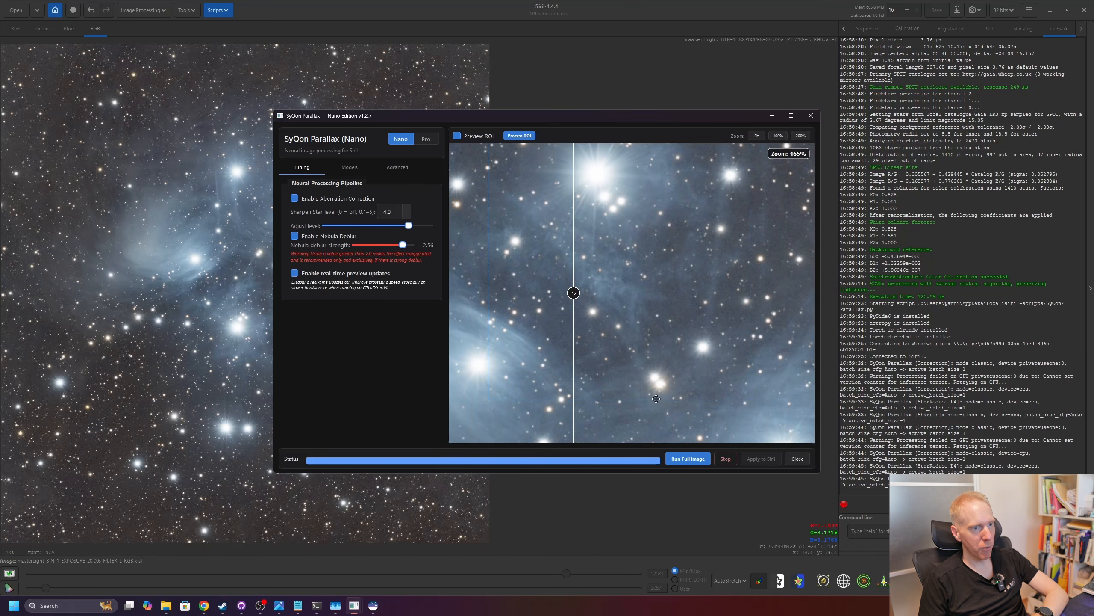
{"action": "left_click", "coordinate": [690, 458]}
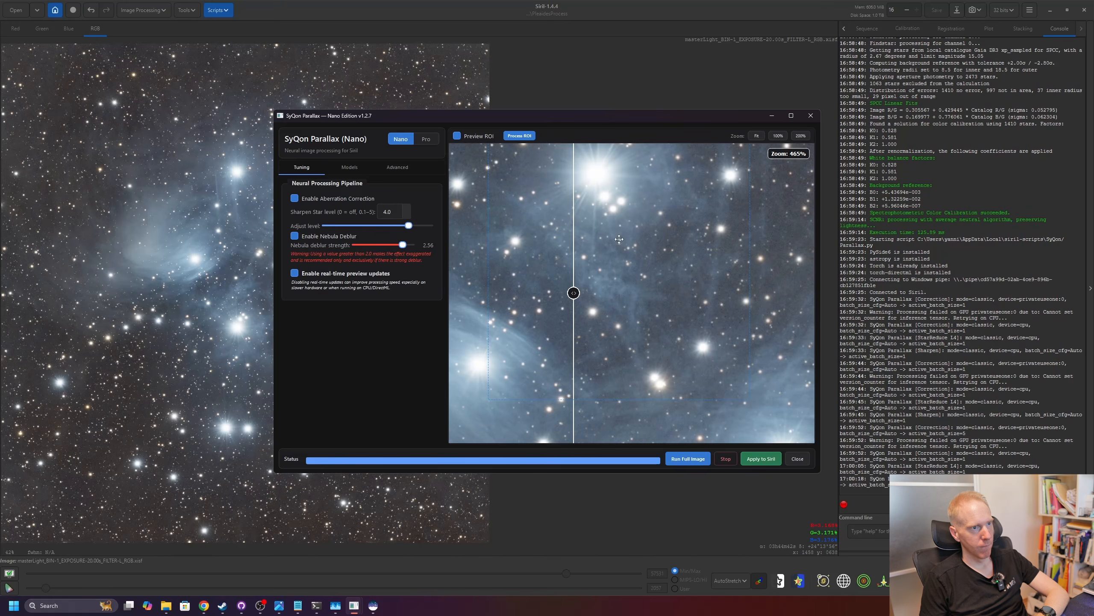
{"action": "left_click", "coordinate": [761, 459]}
Compare the nebula and stars before and after Parallax by undoing and redoing the applied result.
{"action": "scroll", "coordinate": [263, 299], "scroll_direction": "up", "scroll_amount": 3}
{"action": "scroll", "coordinate": [263, 299], "scroll_direction": "up", "scroll_amount": 1}
{"action": "left_click_drag", "start_coordinate": [263, 299], "coordinate": [522, 407]}
{"action": "scroll", "coordinate": [523, 406], "scroll_direction": "down", "scroll_amount": 1}
{"action": "left_click_drag", "start_coordinate": [364, 312], "coordinate": [396, 329]}
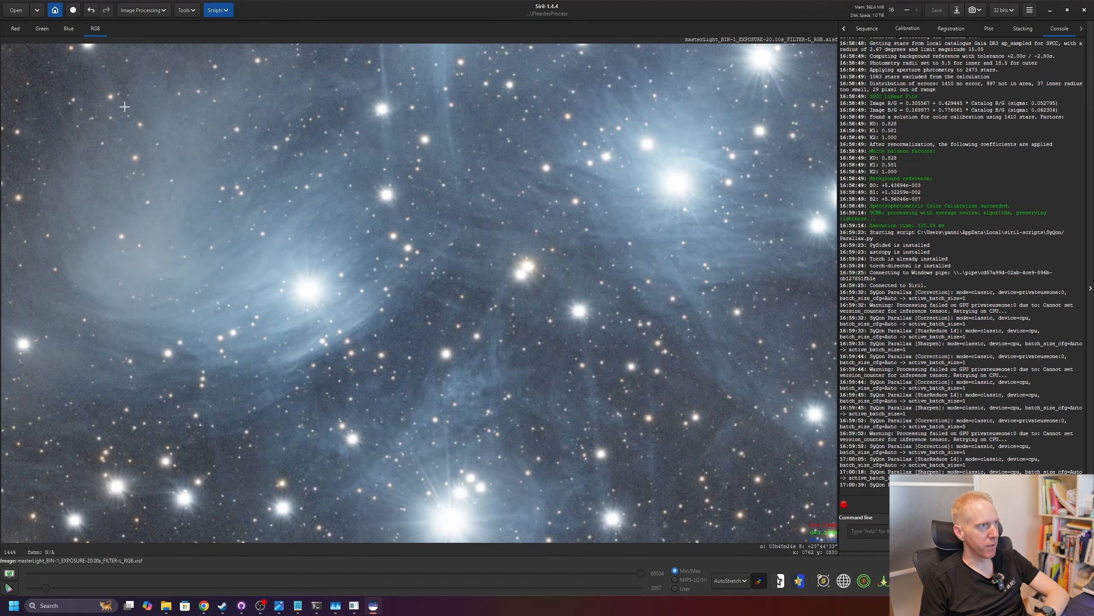
{"action": "left_click", "coordinate": [91, 10]}
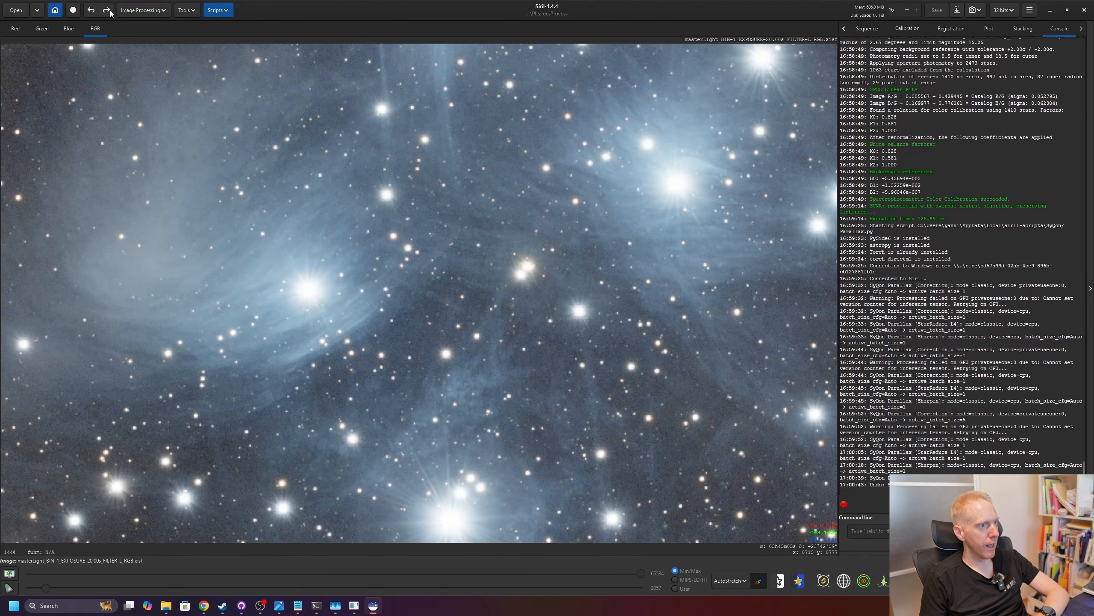
{"action": "left_click", "coordinate": [106, 10]}
{"action": "scroll", "coordinate": [490, 391], "scroll_direction": "down", "scroll_amount": 3}
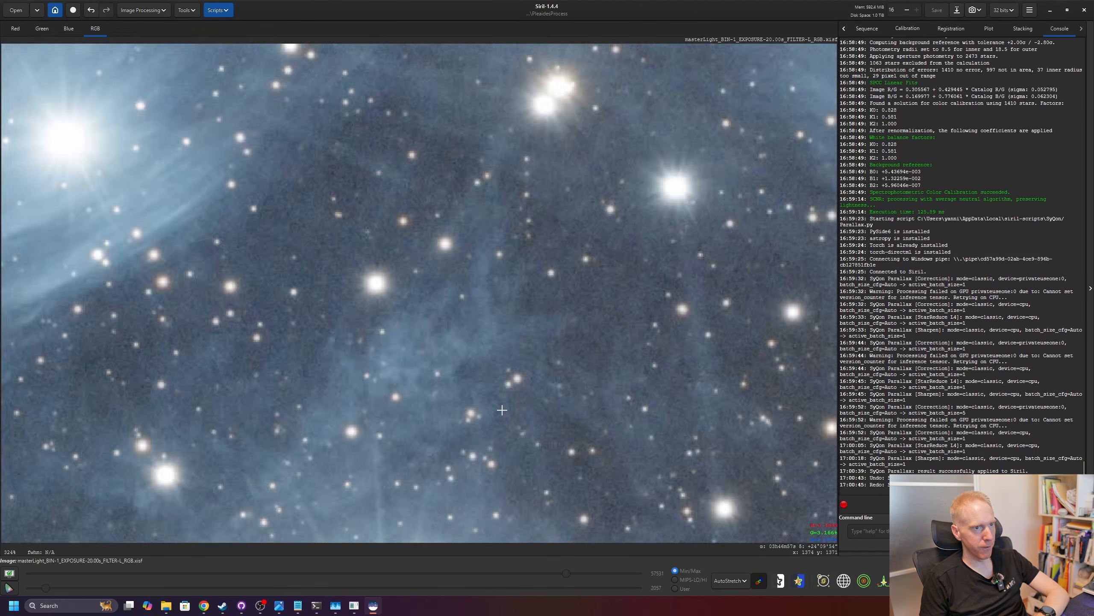
{"action": "scroll", "coordinate": [513, 454], "scroll_direction": "down", "scroll_amount": 2}
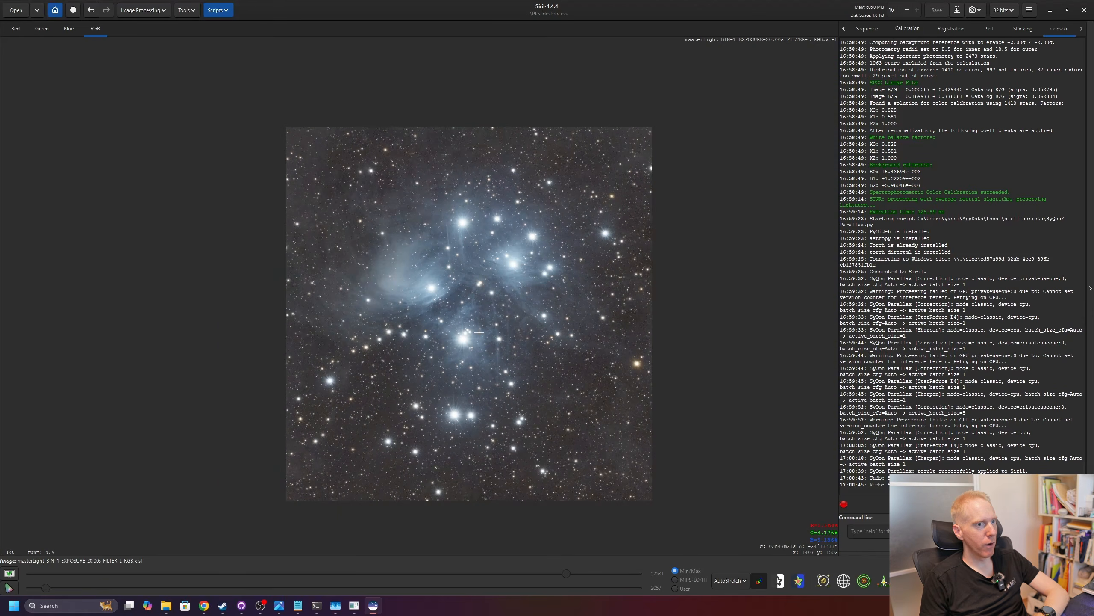
Run the AberrationRemover script on the image at strength 1.00 and close it when processing completes.
{"action": "left_click", "coordinate": [223, 12]}
{"action": "mouse_move", "coordinate": [250, 38]}
{"action": "mouse_move", "coordinate": [330, 50]}
{"action": "left_click", "coordinate": [387, 49]}
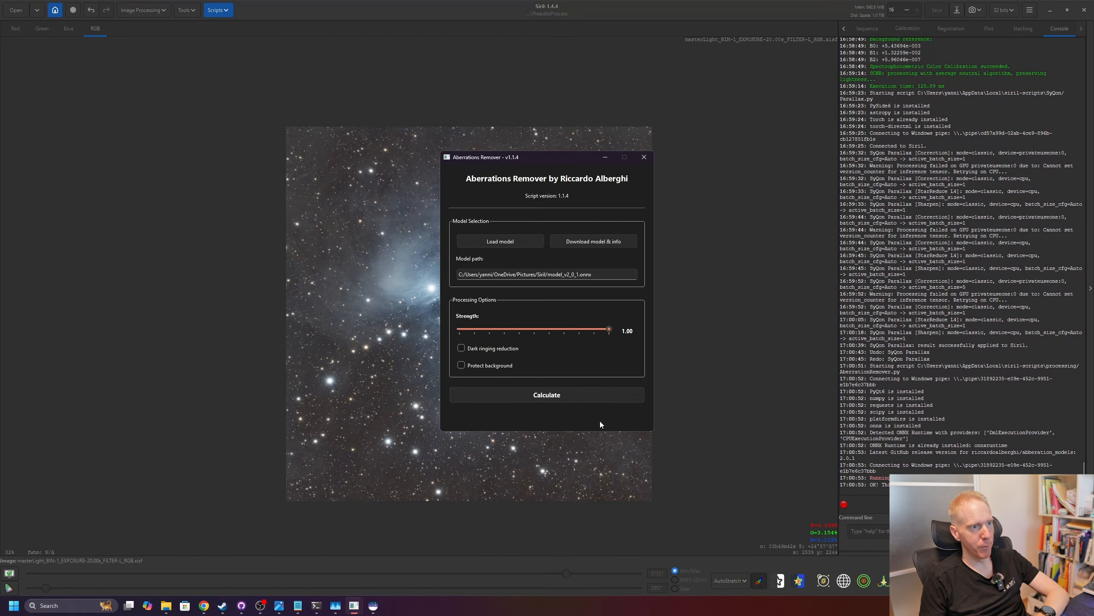
{"action": "left_click", "coordinate": [536, 401]}
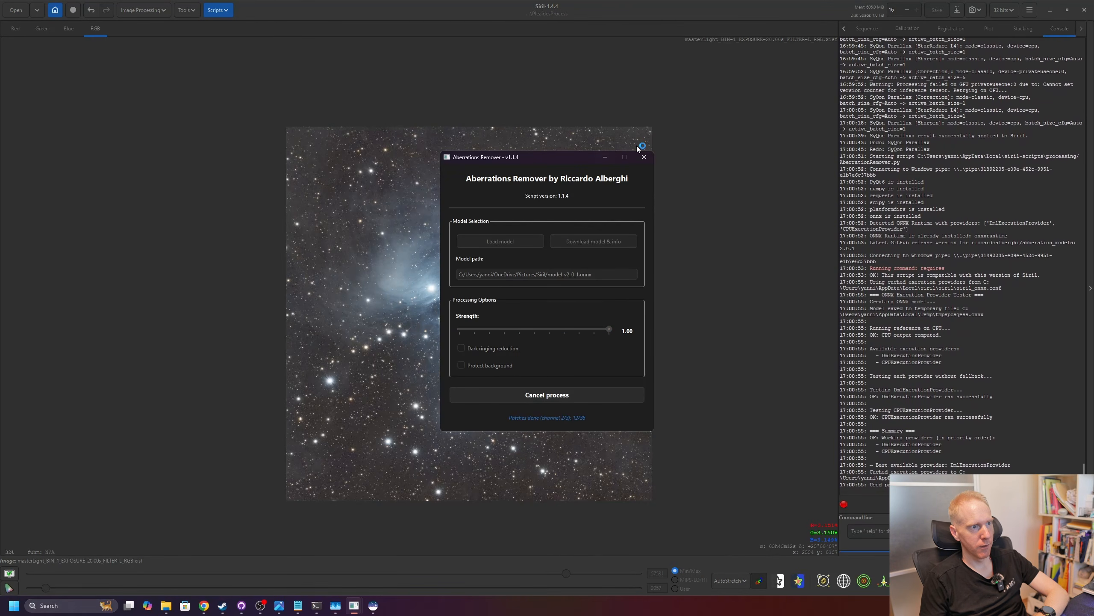
{"action": "left_click", "coordinate": [644, 157]}
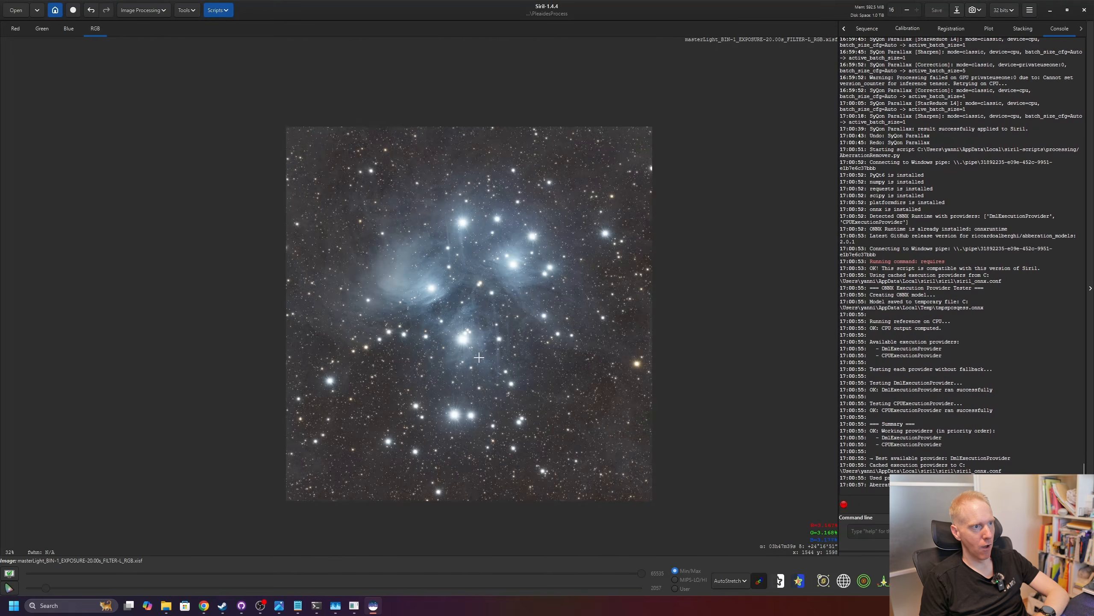
{"action": "scroll", "coordinate": [478, 357], "scroll_direction": "up", "scroll_amount": 2}
{"action": "scroll", "coordinate": [479, 357], "scroll_direction": "down", "scroll_amount": 1}
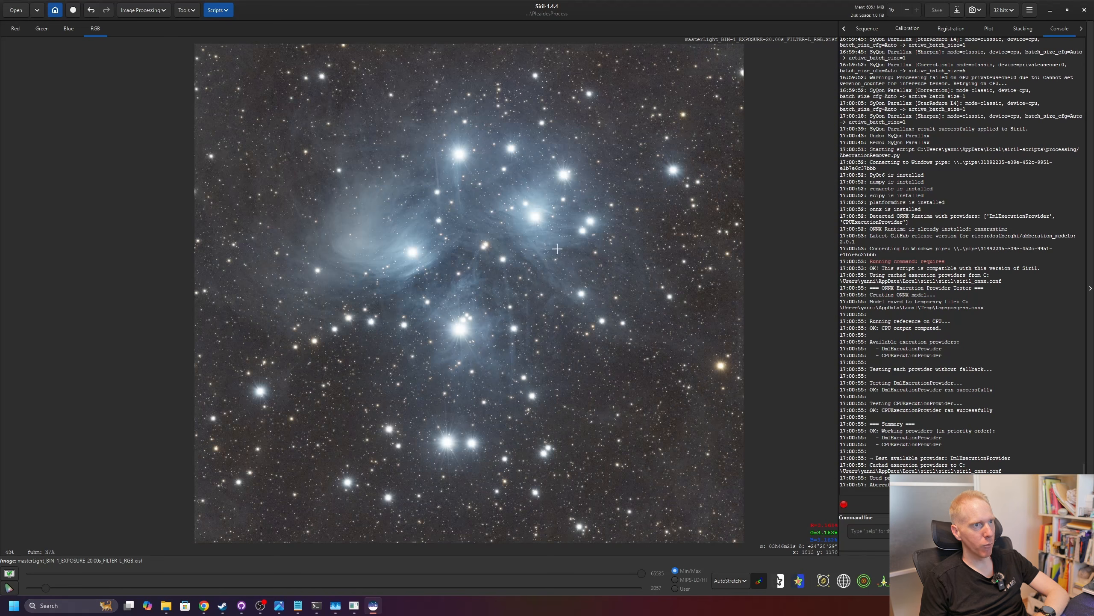
Denoise the image with the GraXpert-AI script using model 2.0.0 at strength 0.80, and check the result.
{"action": "left_click", "coordinate": [217, 9]}
{"action": "mouse_move", "coordinate": [242, 40]}
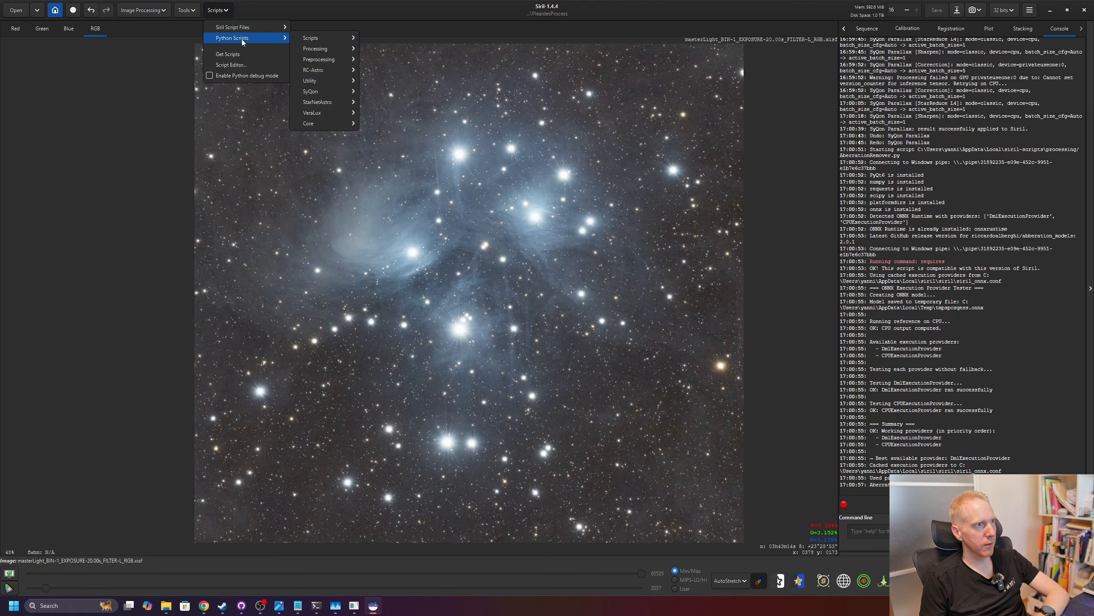
{"action": "mouse_move", "coordinate": [323, 53]}
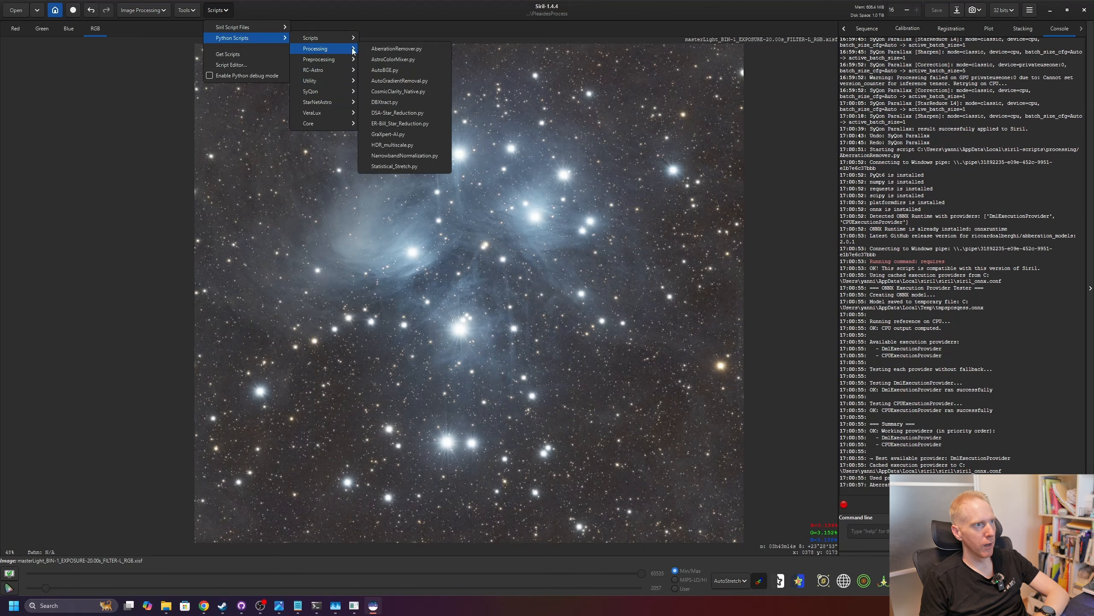
{"action": "left_click", "coordinate": [401, 137]}
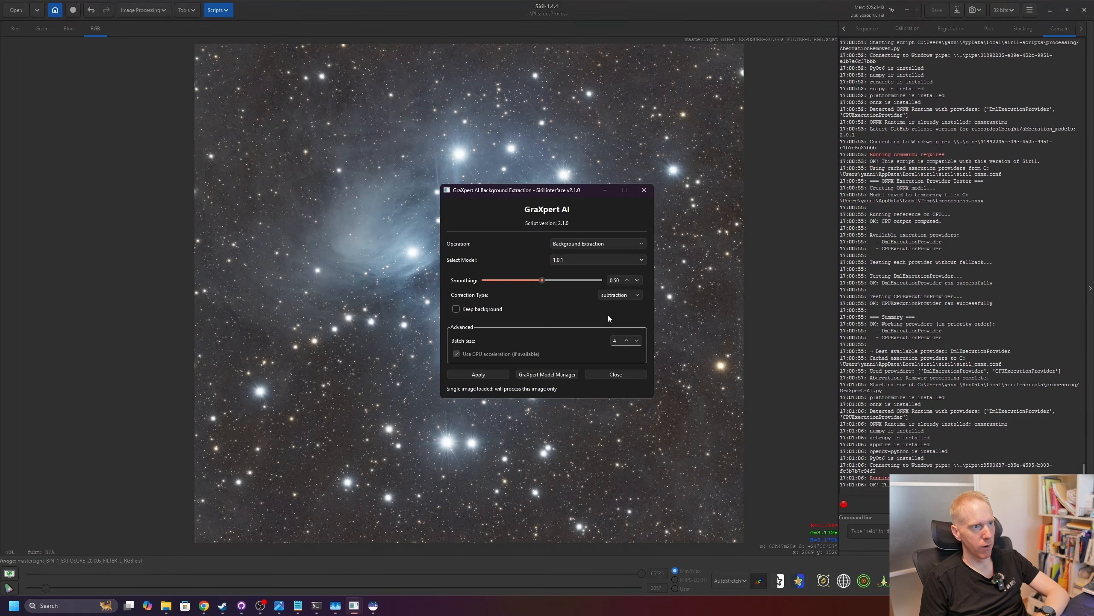
{"action": "left_click", "coordinate": [568, 243]}
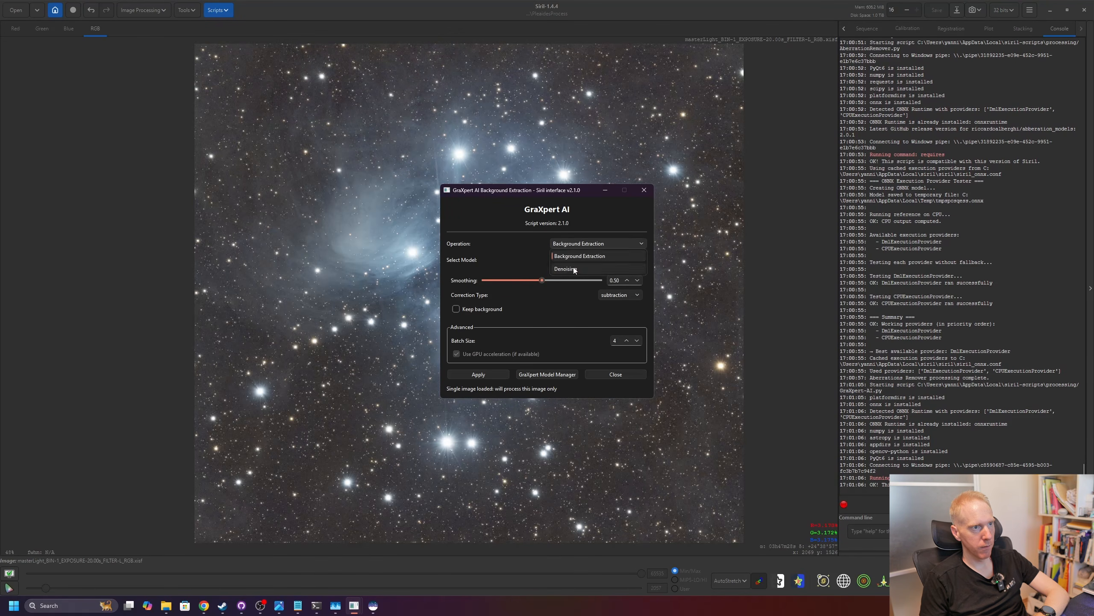
{"action": "left_click", "coordinate": [569, 259]}
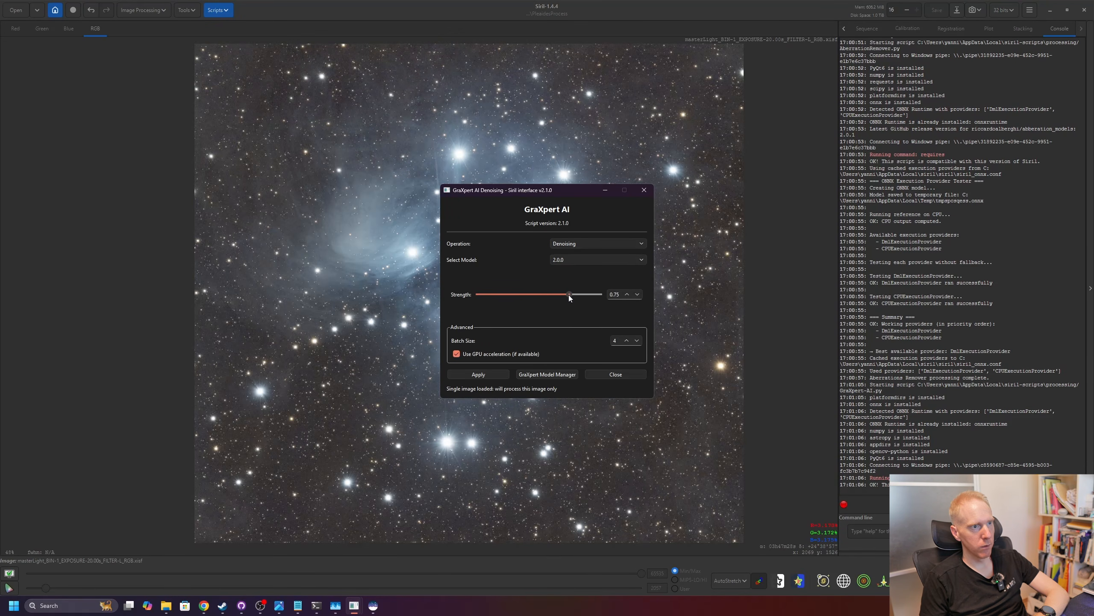
{"action": "left_click_drag", "start_coordinate": [575, 295], "coordinate": [576, 295]}
{"action": "left_click", "coordinate": [471, 374]}
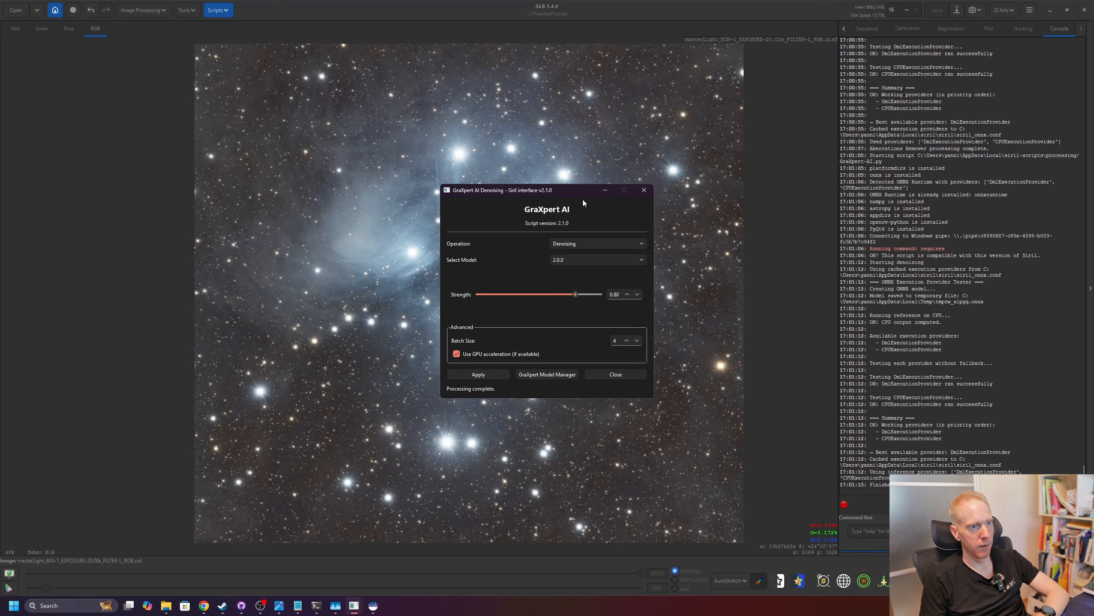
{"action": "left_click", "coordinate": [644, 190]}
{"action": "scroll", "coordinate": [442, 312], "scroll_direction": "up", "scroll_amount": 6}
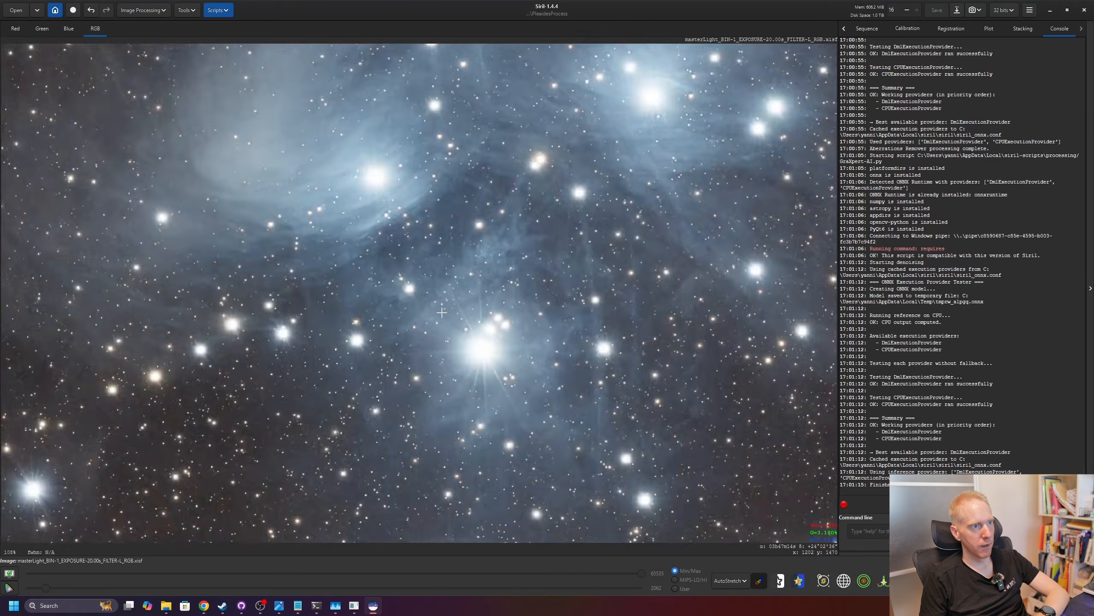
{"action": "scroll", "coordinate": [442, 312], "scroll_direction": "down", "scroll_amount": 3}
{"action": "scroll", "coordinate": [474, 298], "scroll_direction": "up", "scroll_amount": 1}
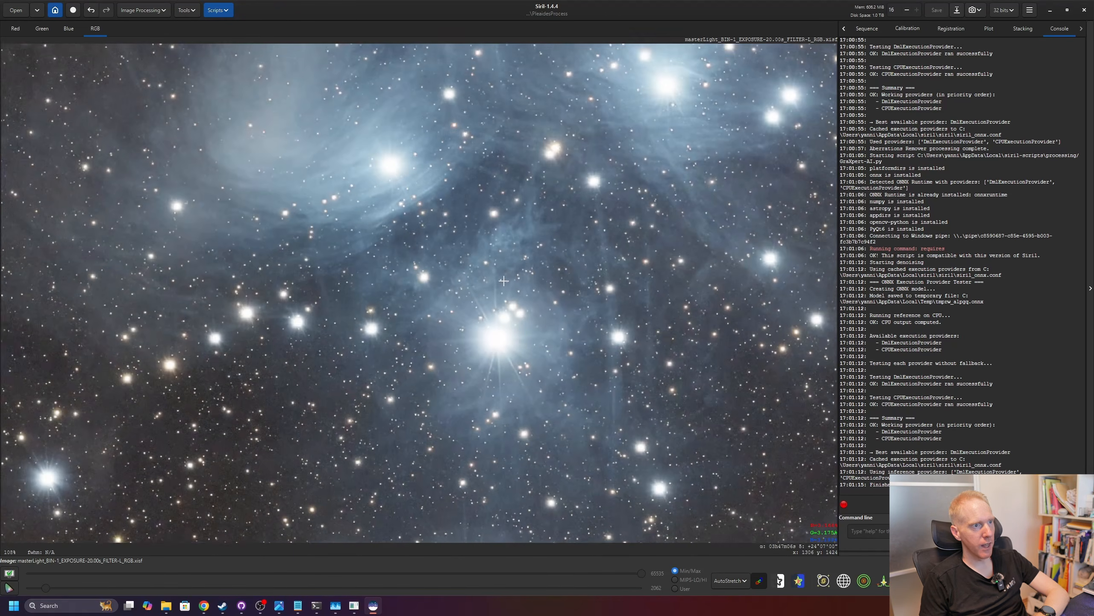
{"action": "scroll", "coordinate": [502, 285], "scroll_direction": "down", "scroll_amount": 4}
{"action": "scroll", "coordinate": [502, 285], "scroll_direction": "up", "scroll_amount": 1}
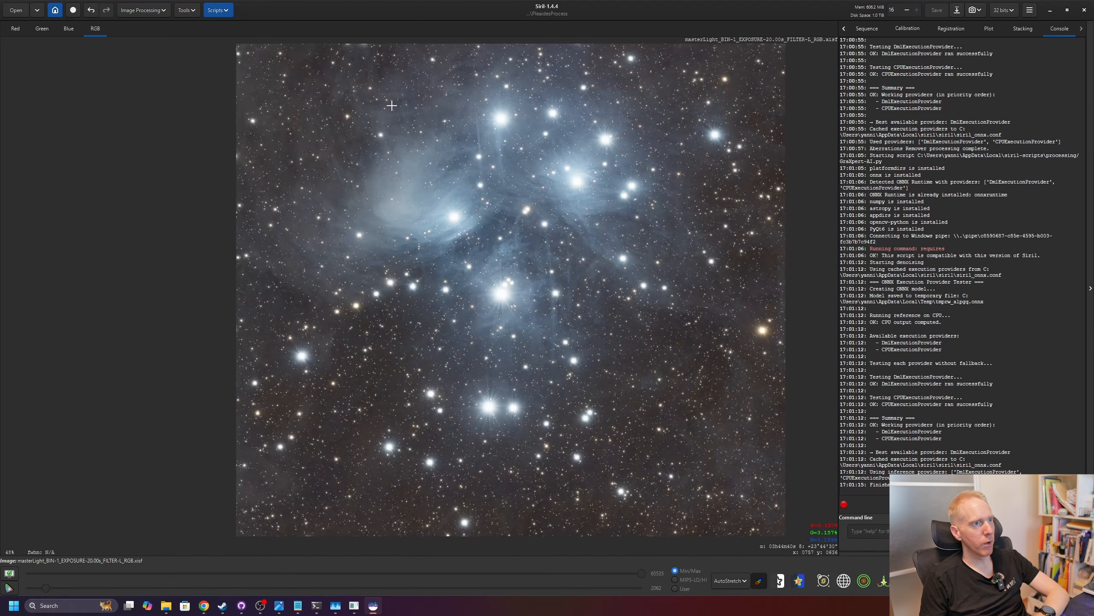
Stretch the image with the VeraLux HyperMetric Stretch script using the auto-calculated Log D, then close it and set the display mode to Linear.
{"action": "left_click", "coordinate": [215, 12]}
{"action": "mouse_move", "coordinate": [224, 39]}
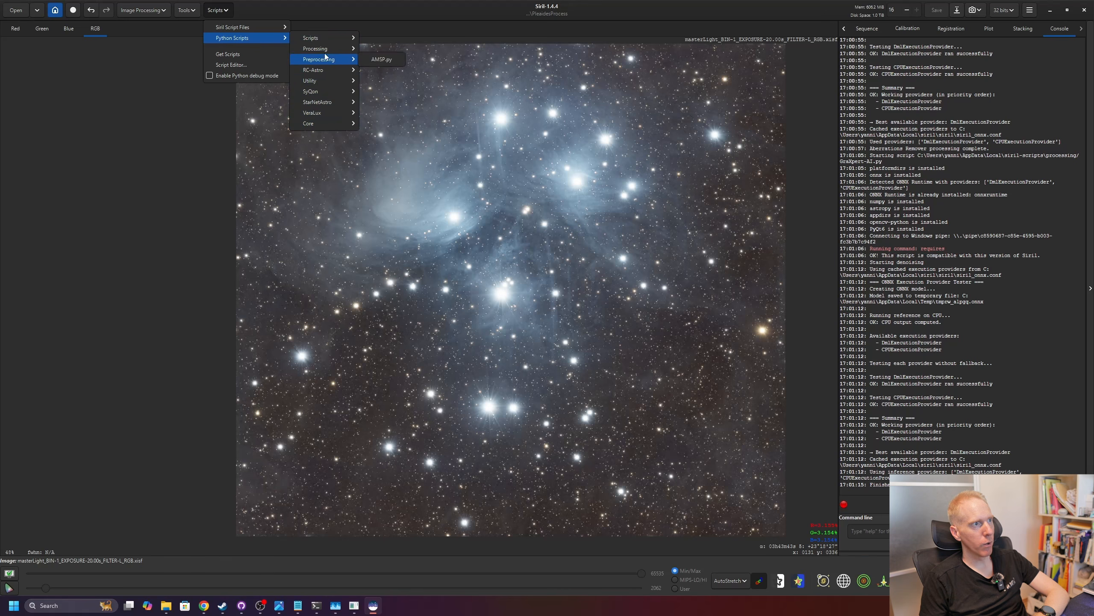
{"action": "mouse_move", "coordinate": [328, 112]}
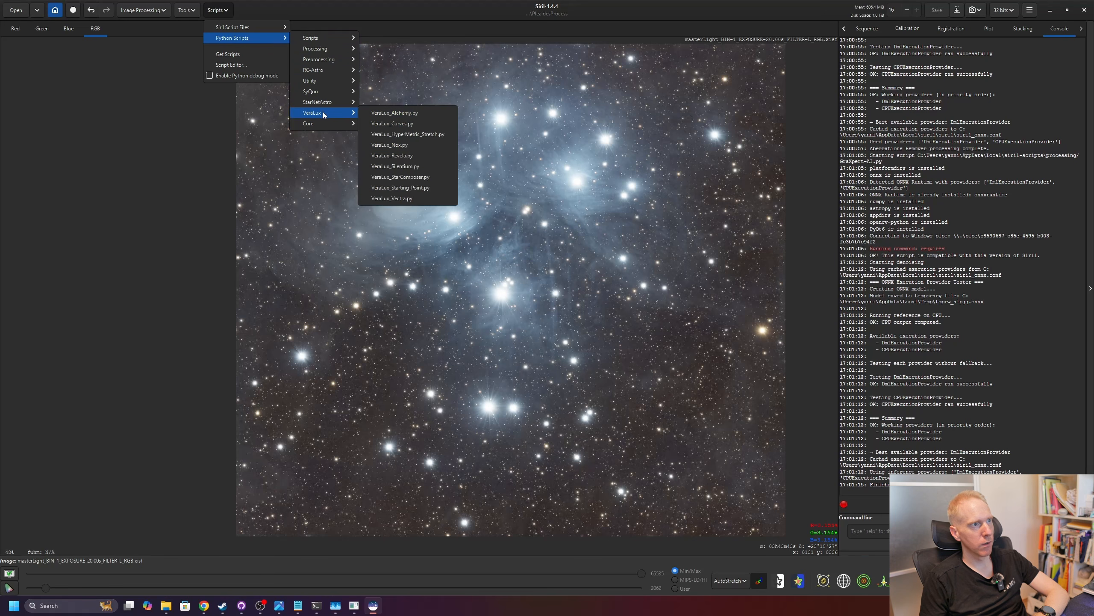
{"action": "left_click", "coordinate": [409, 133]}
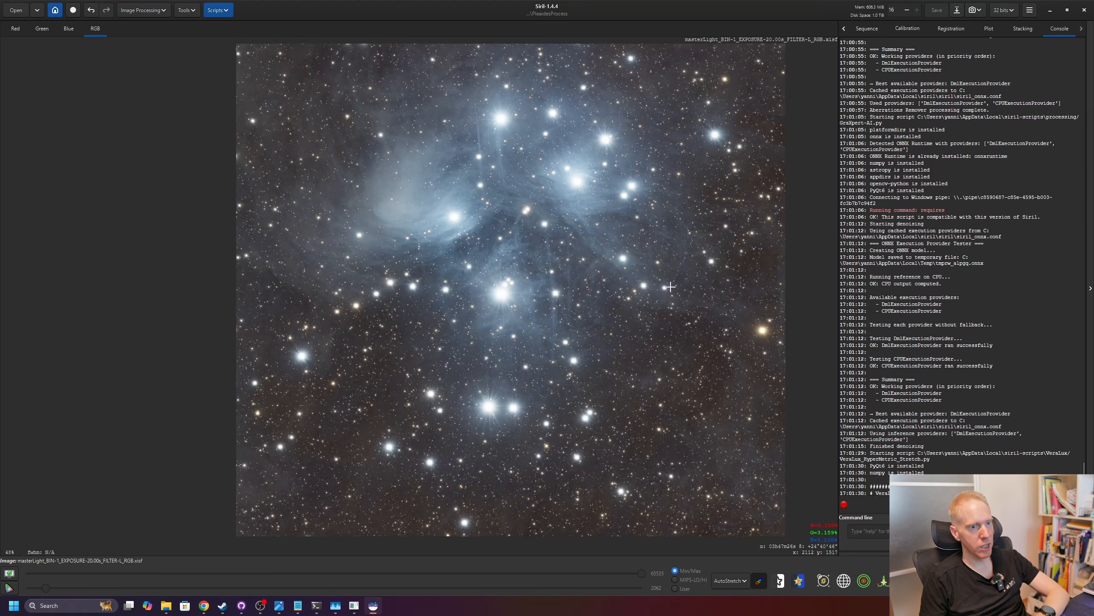
{"action": "left_click", "coordinate": [573, 275]}
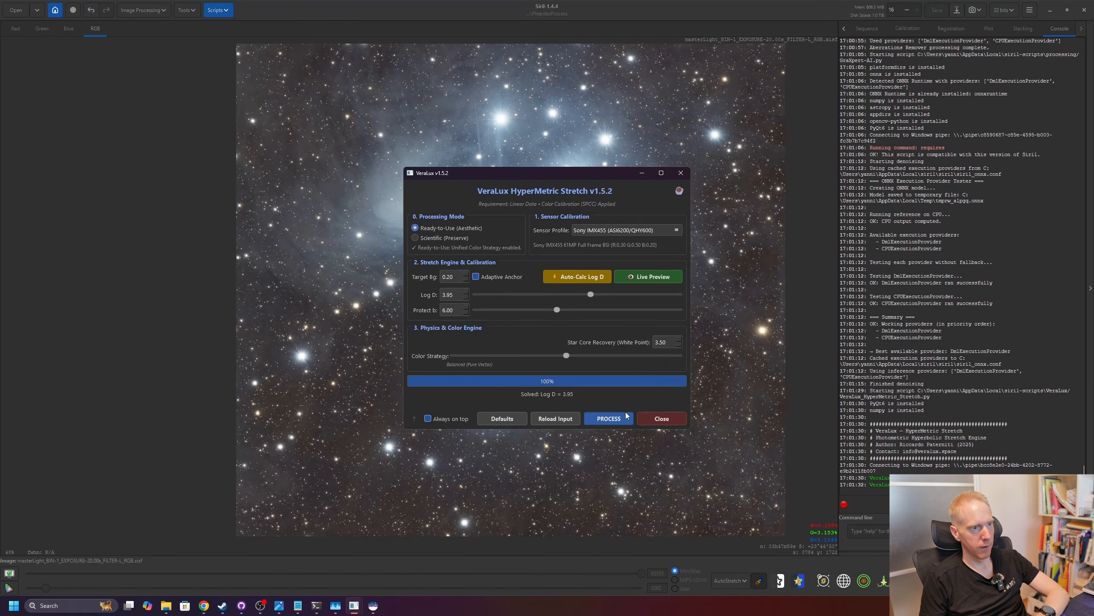
{"action": "left_click", "coordinate": [607, 419]}
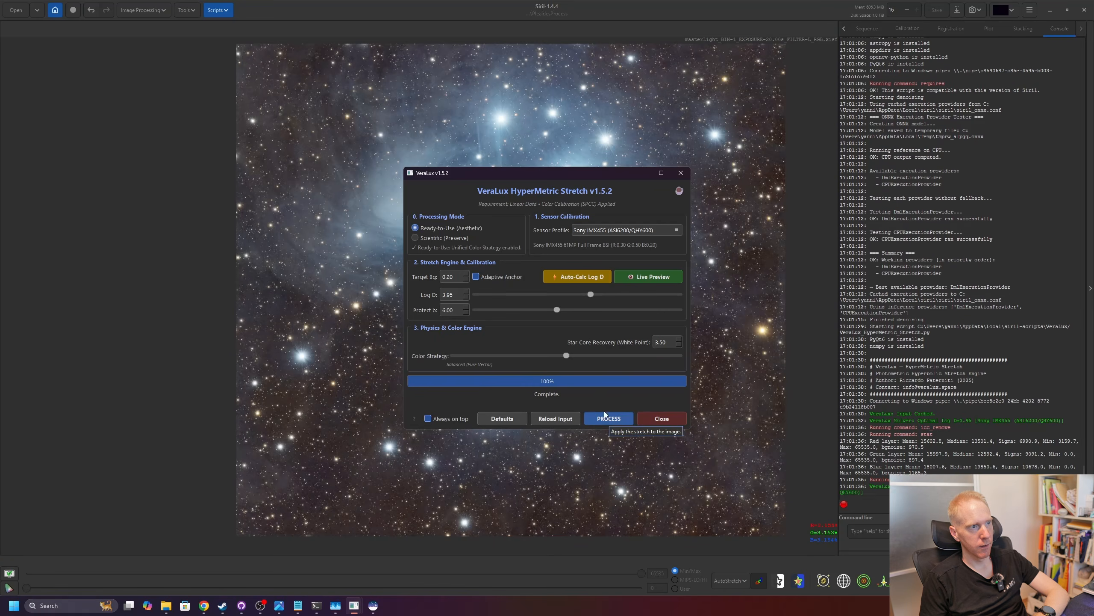
{"action": "left_click", "coordinate": [681, 173]}
{"action": "left_click", "coordinate": [738, 580]}
{"action": "left_click", "coordinate": [728, 491]}
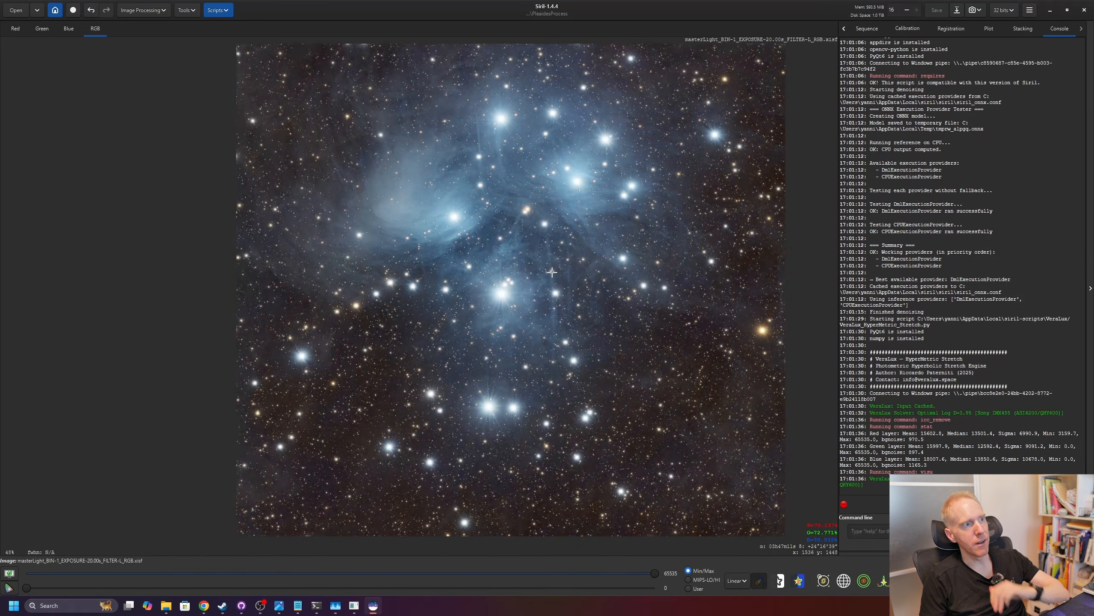
Examine the stretched Pleiades image at closer and wider zoom levels.
{"action": "scroll", "coordinate": [554, 207], "scroll_direction": "down", "scroll_amount": 1}
{"action": "scroll", "coordinate": [508, 226], "scroll_direction": "up", "scroll_amount": 2}
{"action": "scroll", "coordinate": [508, 226], "scroll_direction": "down", "scroll_amount": 2}
{"action": "scroll", "coordinate": [589, 195], "scroll_direction": "up", "scroll_amount": 1}
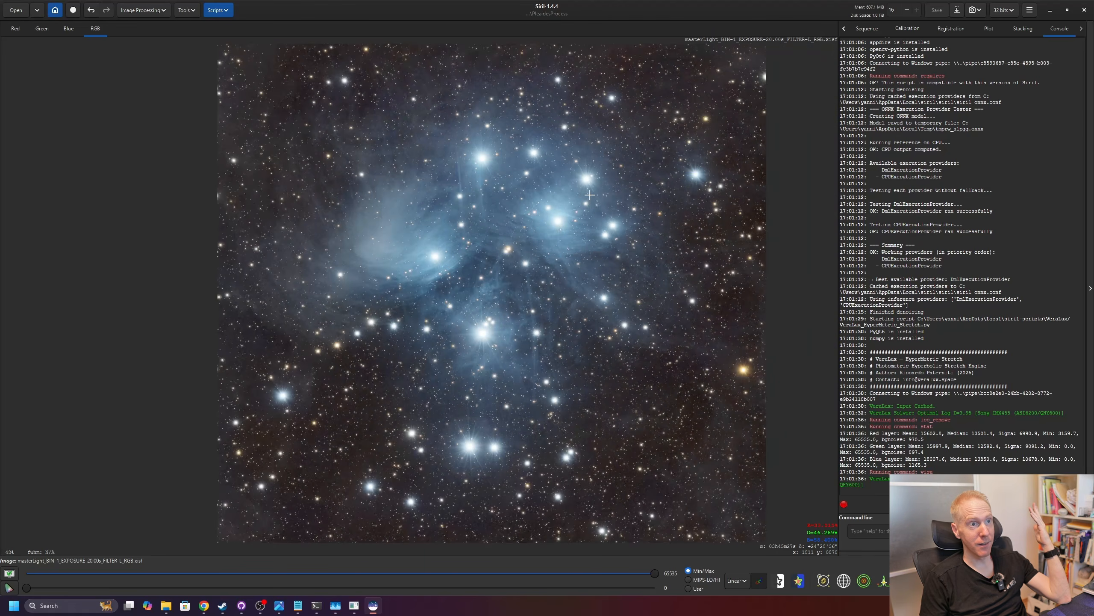
{"action": "scroll", "coordinate": [590, 195], "scroll_direction": "down", "scroll_amount": 1}
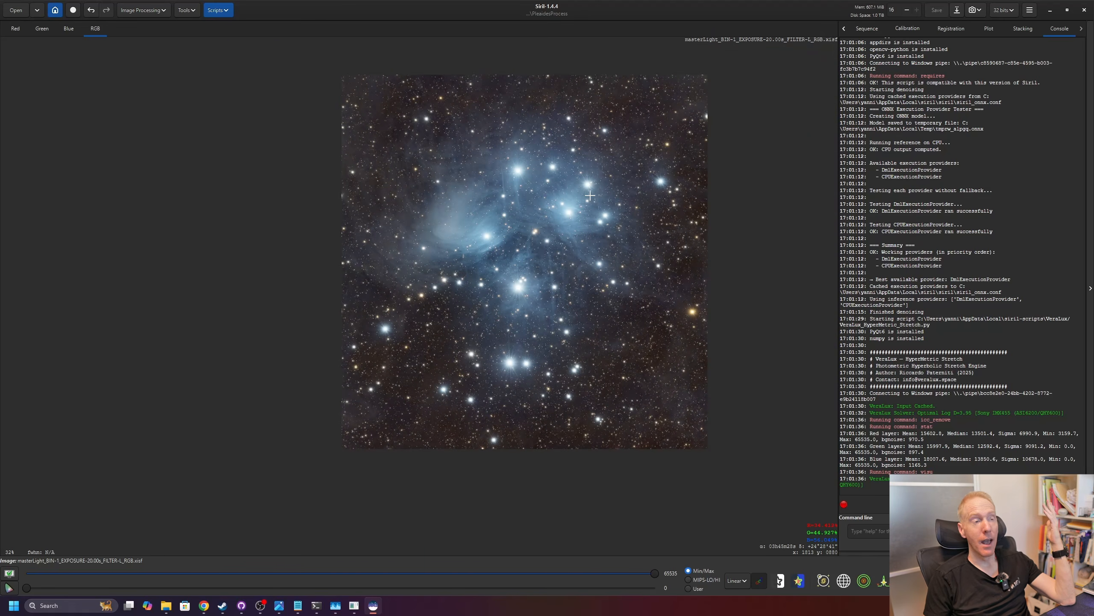
{"action": "scroll", "coordinate": [551, 210], "scroll_direction": "up", "scroll_amount": 1}
{"action": "scroll", "coordinate": [551, 212], "scroll_direction": "down", "scroll_amount": 1}
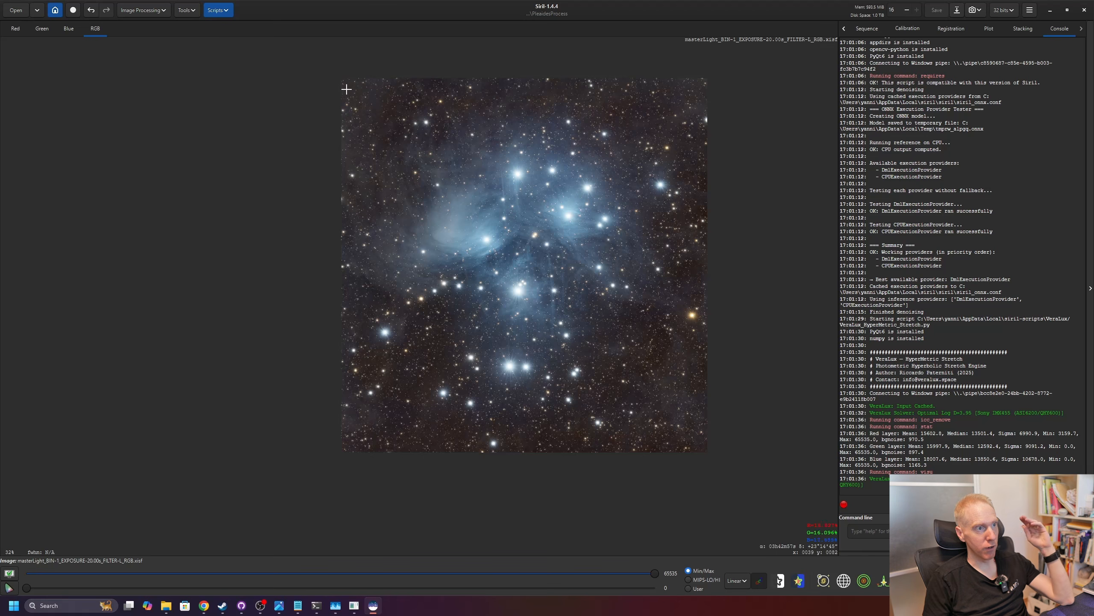
Remove the stars with StarNet, turning off the linear pre-stretch and generating a star mask, and inspect the starless image.
{"action": "left_click", "coordinate": [151, 11]}
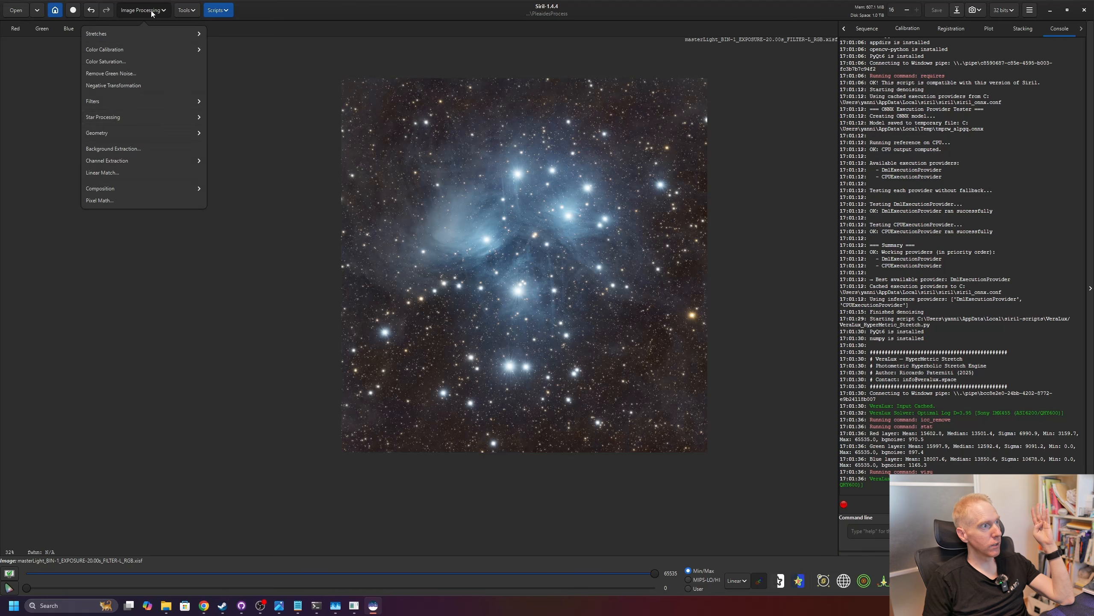
{"action": "left_click", "coordinate": [130, 115]}
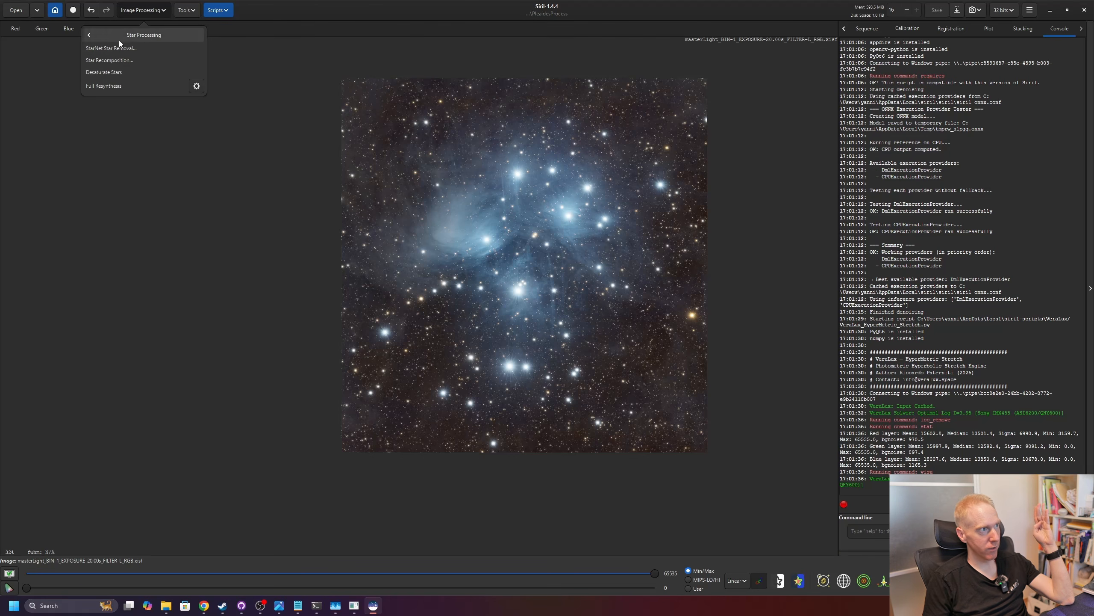
{"action": "left_click", "coordinate": [111, 48]}
{"action": "left_click", "coordinate": [456, 261]}
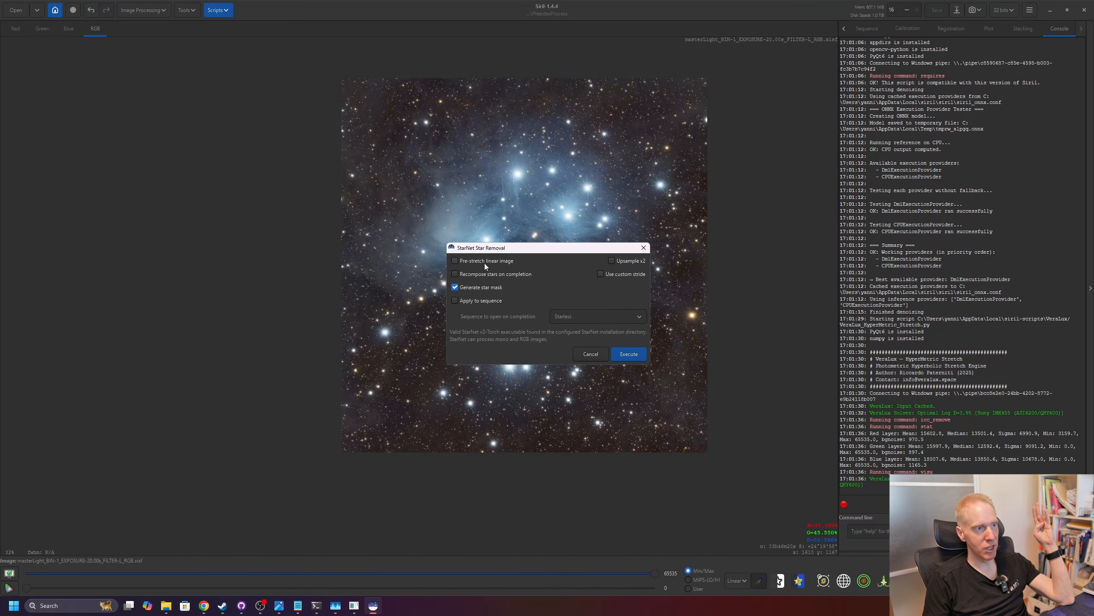
{"action": "left_click", "coordinate": [630, 354]}
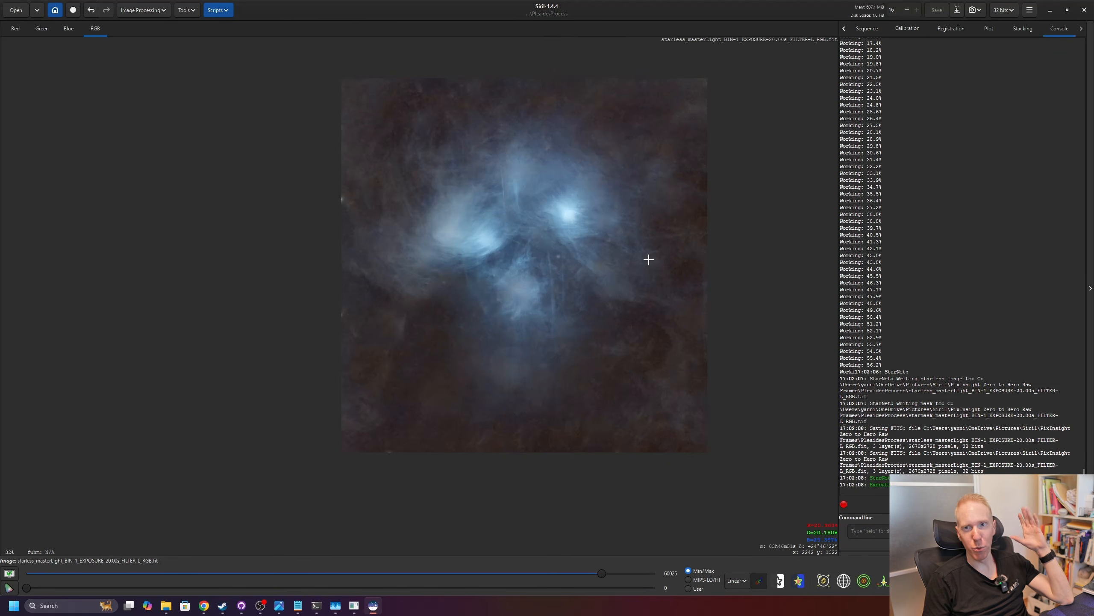
{"action": "scroll", "coordinate": [515, 275], "scroll_direction": "up", "scroll_amount": 2}
{"action": "scroll", "coordinate": [516, 275], "scroll_direction": "down", "scroll_amount": 2}
{"action": "scroll", "coordinate": [591, 272], "scroll_direction": "up", "scroll_amount": 1}
{"action": "scroll", "coordinate": [590, 272], "scroll_direction": "down", "scroll_amount": 1}
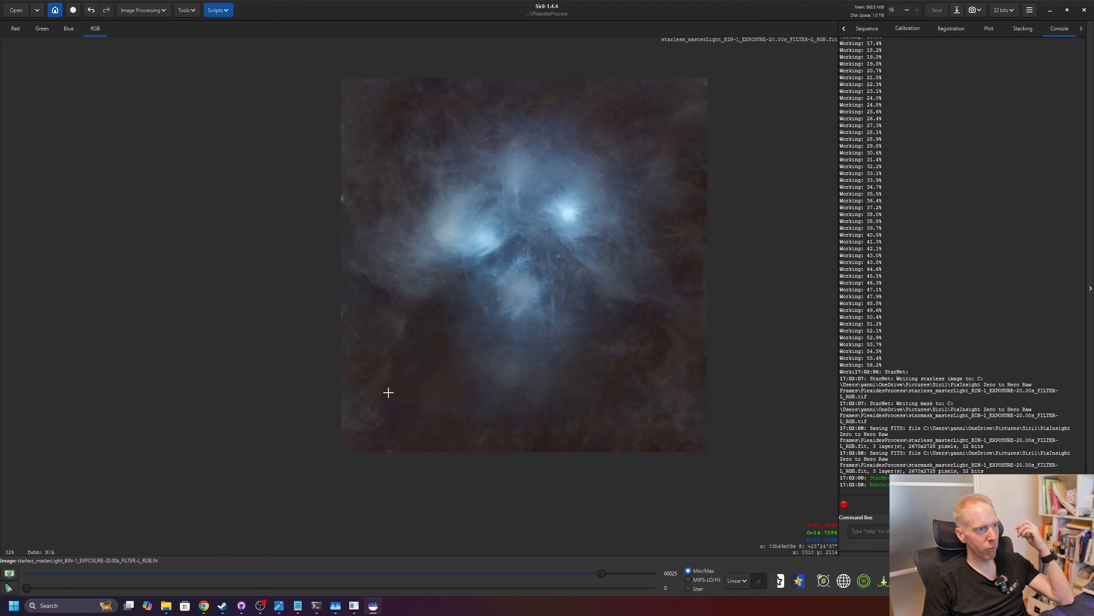
Open the AstroColorMixer script on the starless image and set the red, orange and yellow saturation to -60.
{"action": "left_click", "coordinate": [222, 12]}
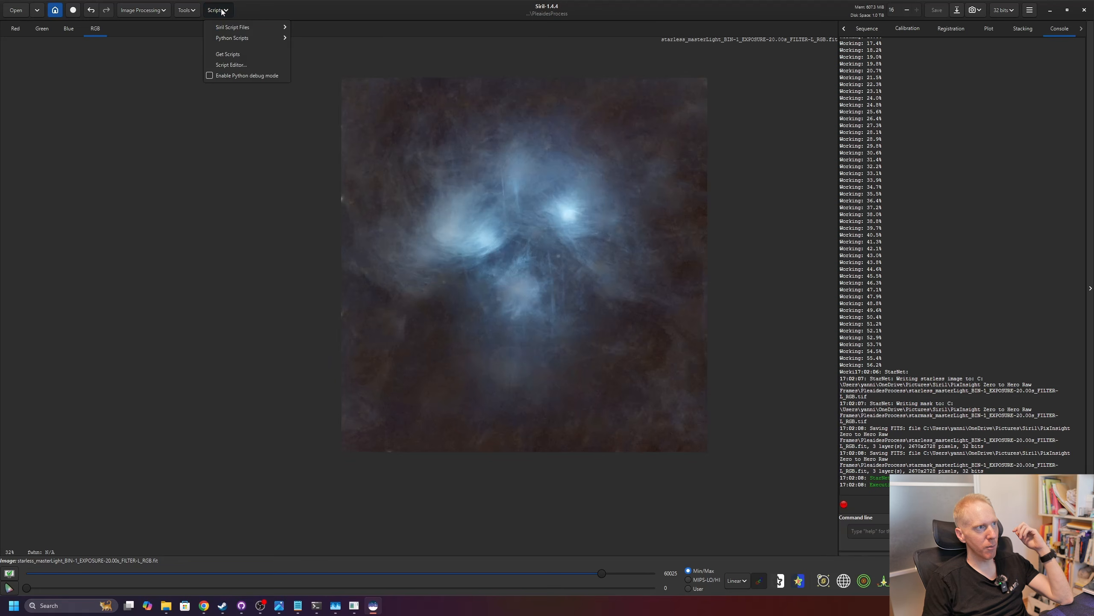
{"action": "mouse_move", "coordinate": [335, 51]}
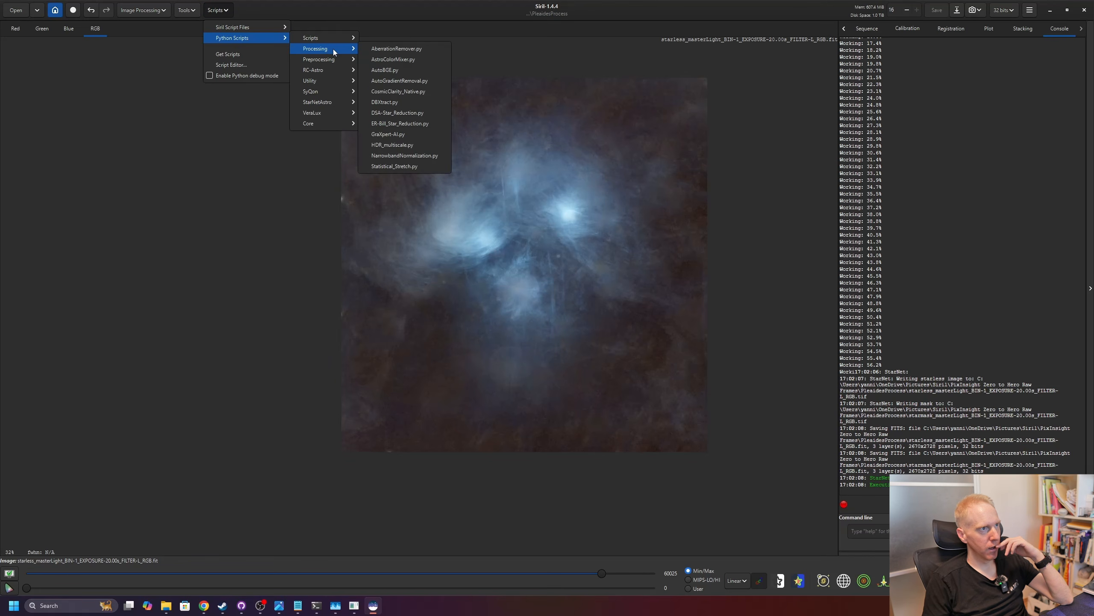
{"action": "left_click", "coordinate": [393, 59]}
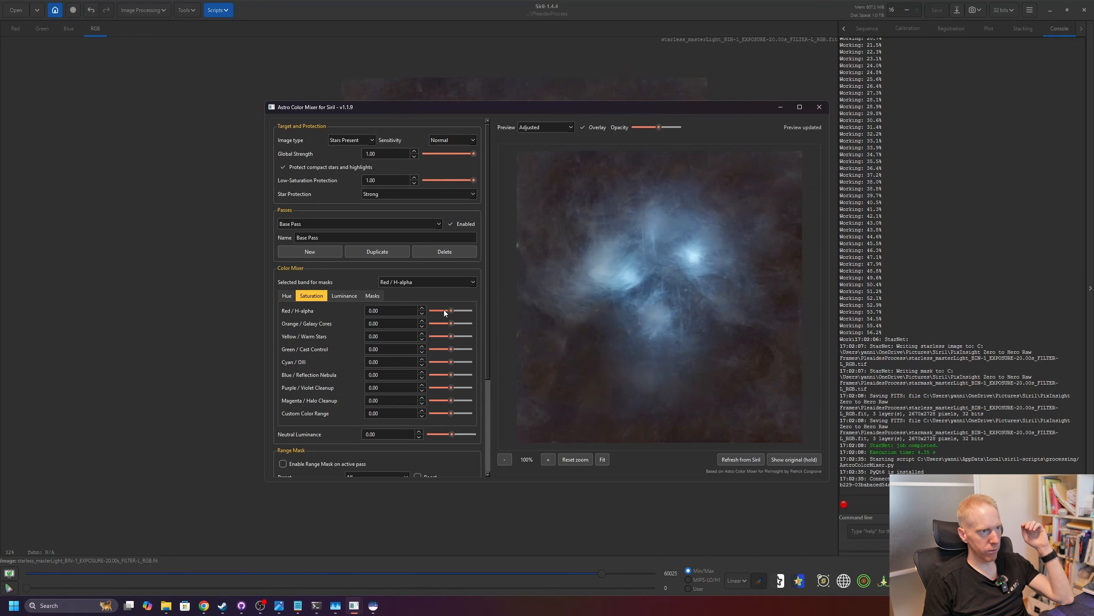
{"action": "left_click_drag", "start_coordinate": [442, 309], "coordinate": [363, 310]}
{"action": "left_click_drag", "start_coordinate": [451, 324], "coordinate": [390, 325]}
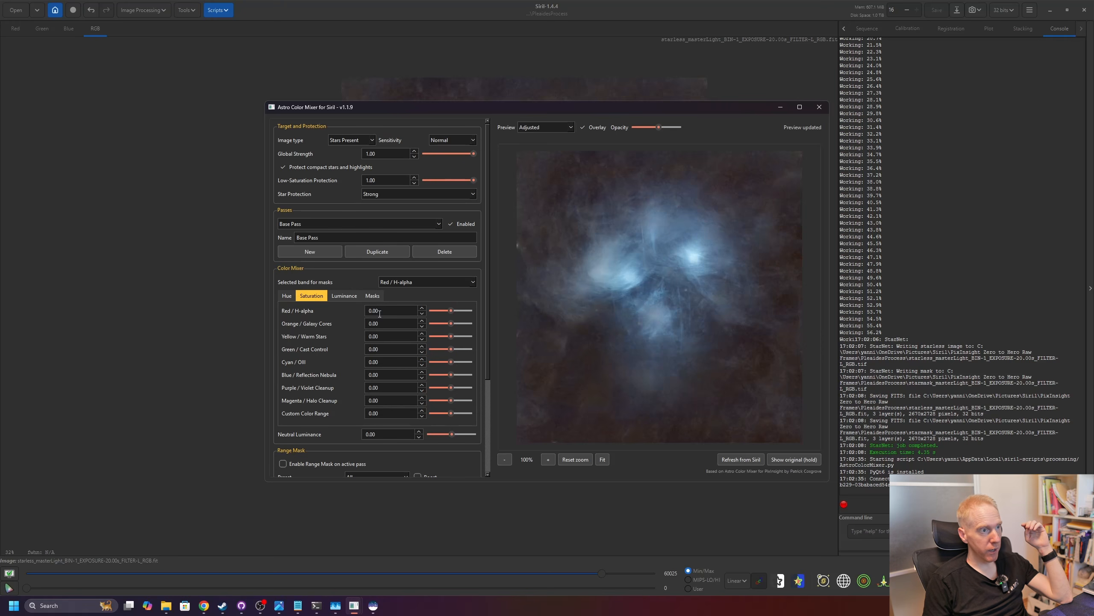
{"action": "left_click_drag", "start_coordinate": [451, 310], "coordinate": [378, 340]}
{"action": "left_click_drag", "start_coordinate": [451, 336], "coordinate": [356, 336]}
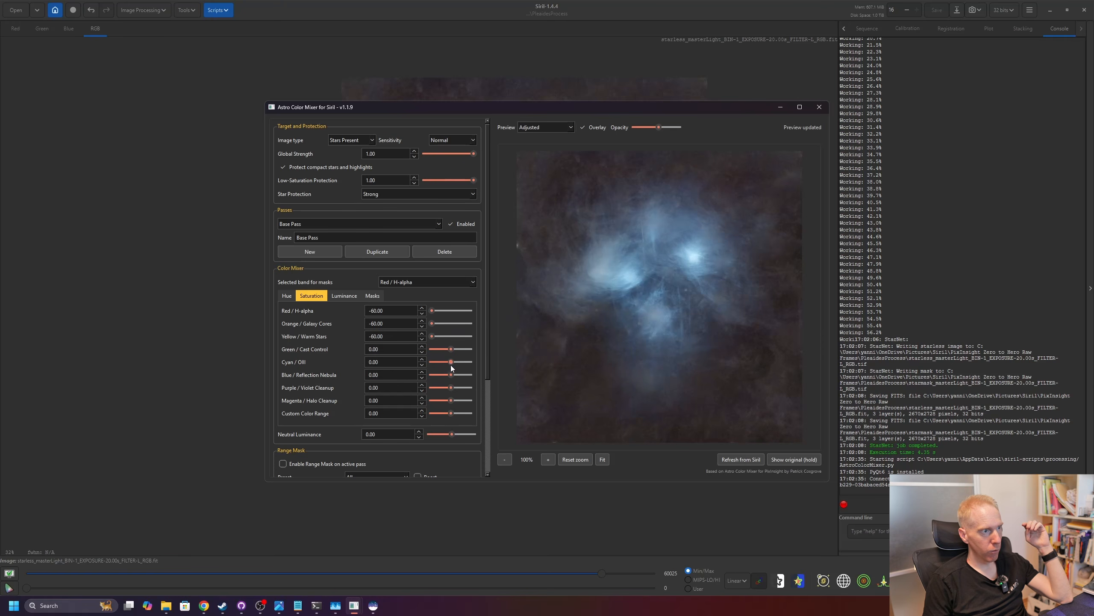
Set saturation to about 37 for blue, -45 for purple and -60 for magenta, and apply the colour mix to Siril.
{"action": "left_click_drag", "start_coordinate": [452, 377], "coordinate": [454, 377]}
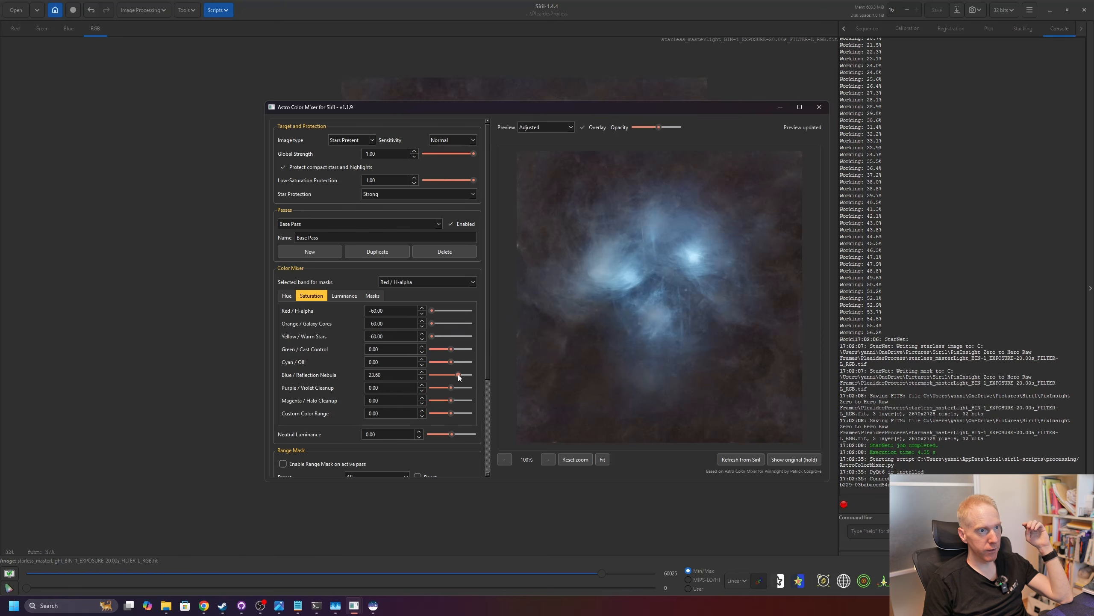
{"action": "left_click_drag", "start_coordinate": [458, 377], "coordinate": [462, 375]}
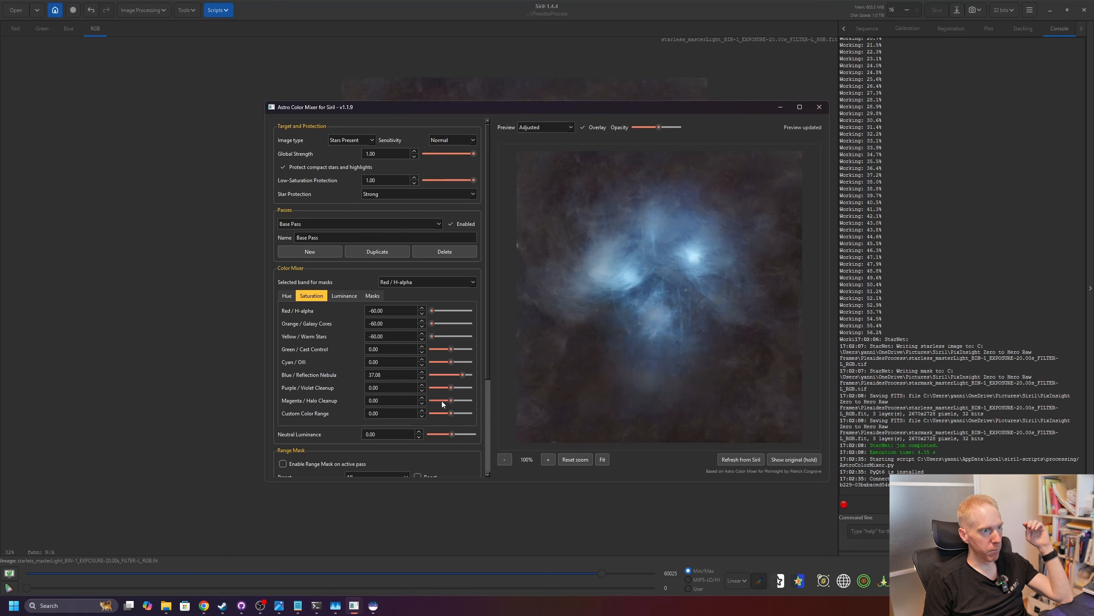
{"action": "left_click_drag", "start_coordinate": [448, 400], "coordinate": [362, 394]}
{"action": "left_click_drag", "start_coordinate": [451, 387], "coordinate": [438, 388]}
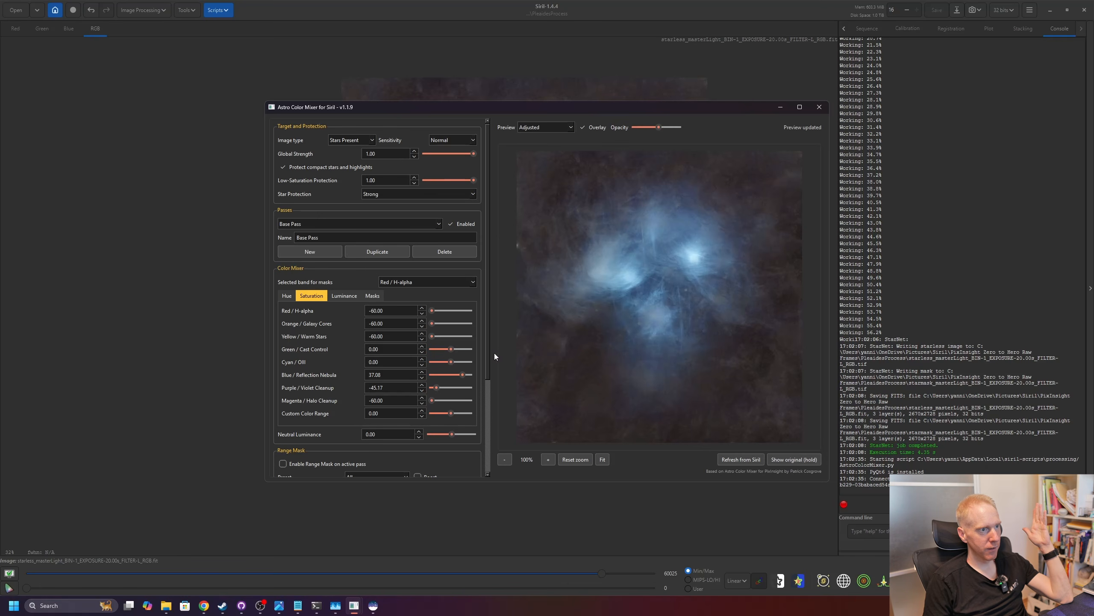
{"action": "scroll", "coordinate": [489, 351], "scroll_direction": "down", "scroll_amount": 3}
{"action": "left_click", "coordinate": [289, 468]}
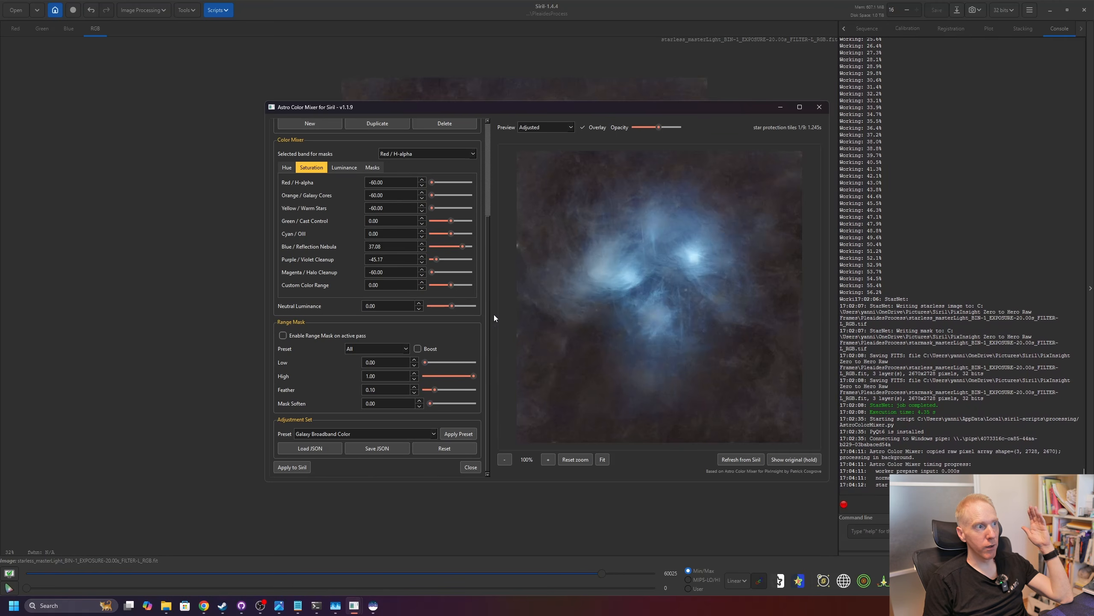
{"action": "scroll", "coordinate": [426, 189], "scroll_direction": "up", "scroll_amount": 2}
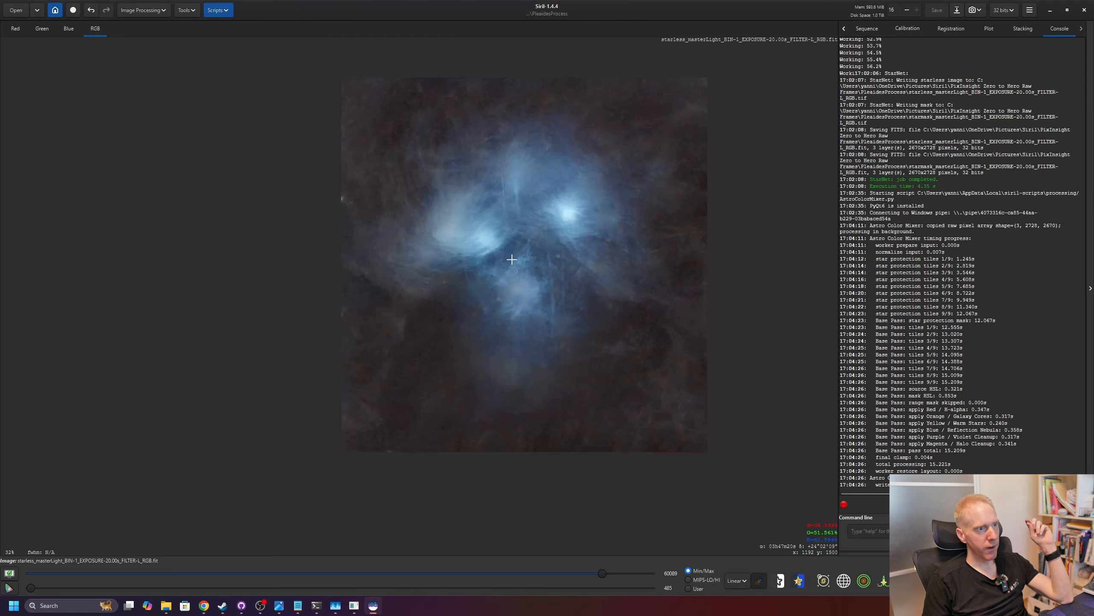
Compare the starless nebula before and after the colour mix by undoing and redoing it.
{"action": "left_click", "coordinate": [94, 12]}
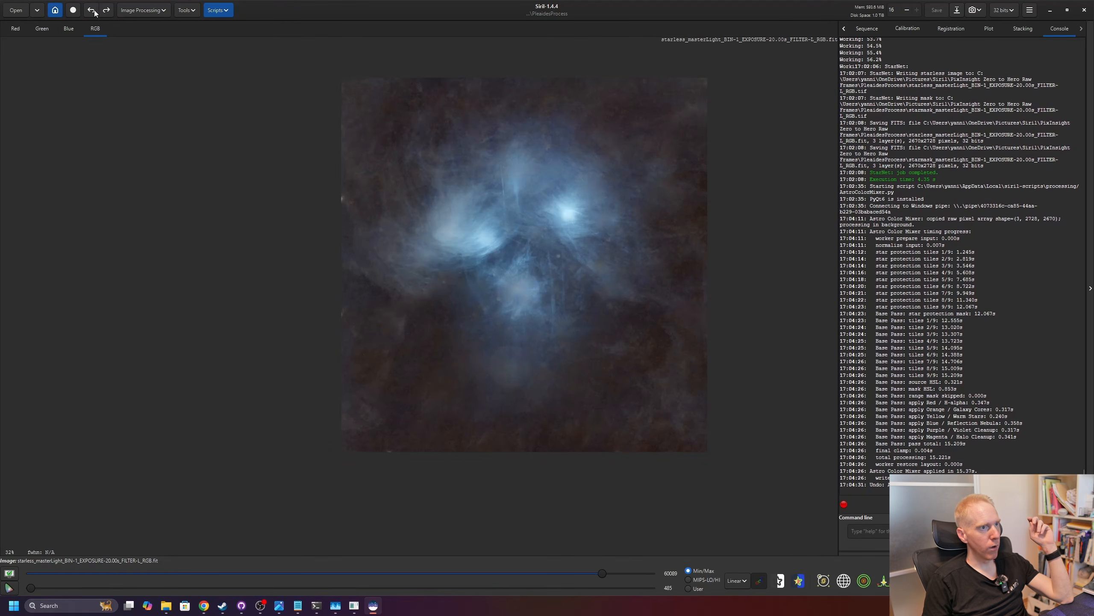
{"action": "left_click", "coordinate": [107, 13]}
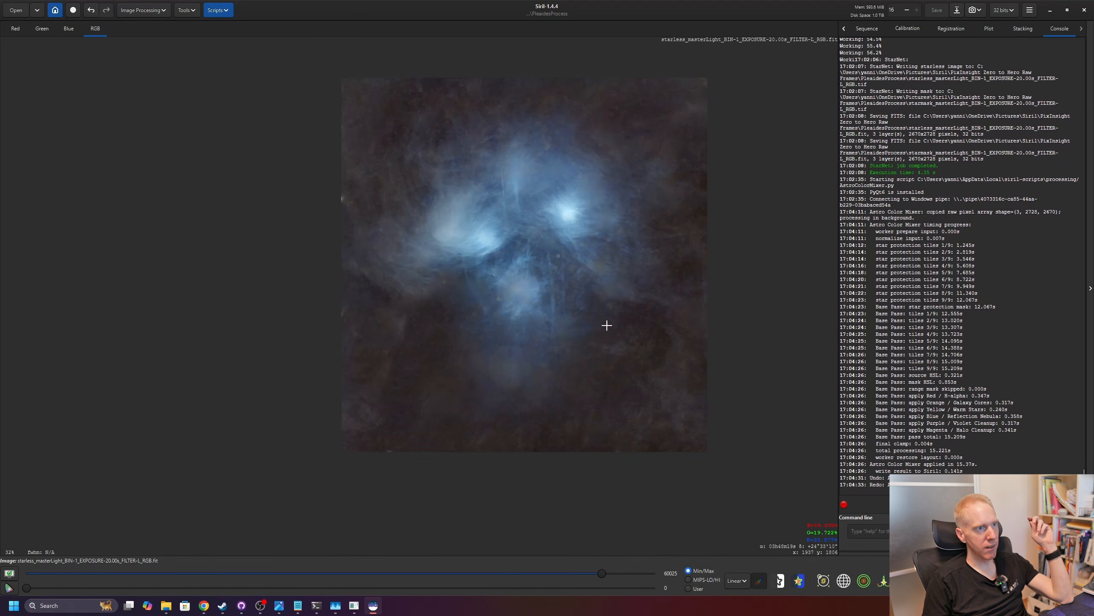
{"action": "scroll", "coordinate": [562, 182], "scroll_direction": "up", "scroll_amount": 1}
{"action": "scroll", "coordinate": [559, 191], "scroll_direction": "down", "scroll_amount": 1}
{"action": "scroll", "coordinate": [559, 191], "scroll_direction": "up", "scroll_amount": 1}
{"action": "scroll", "coordinate": [559, 191], "scroll_direction": "down", "scroll_amount": 1}
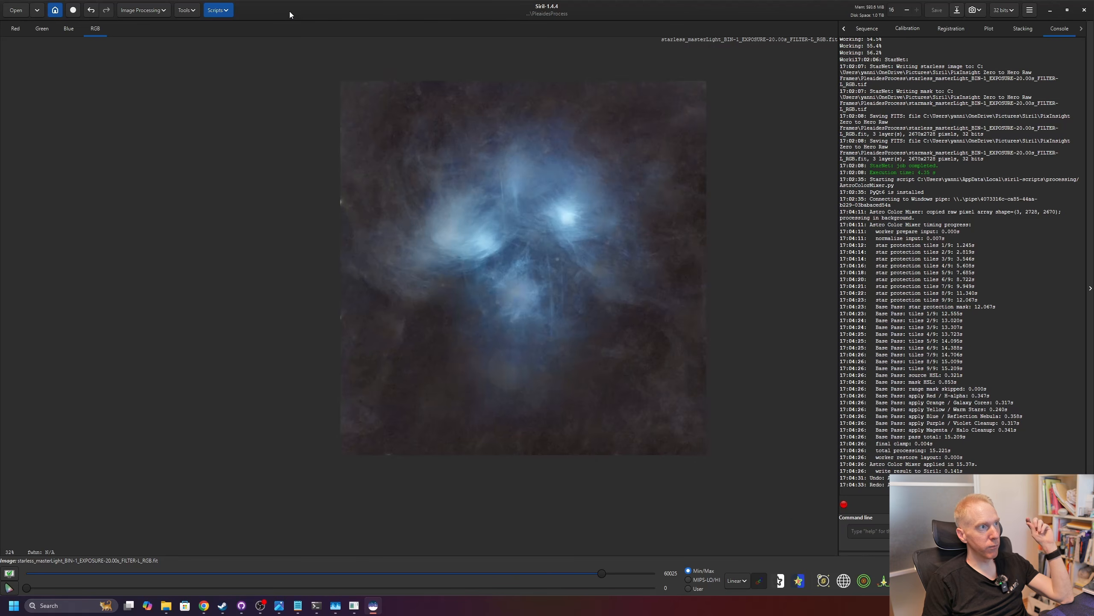
Open the Lighthouse script on the starless image, raise Clarity to about 0.19 and compare the preview with the original.
{"action": "left_click", "coordinate": [223, 13]}
{"action": "mouse_move", "coordinate": [234, 39]}
{"action": "mouse_move", "coordinate": [321, 38]}
{"action": "left_click", "coordinate": [371, 38]}
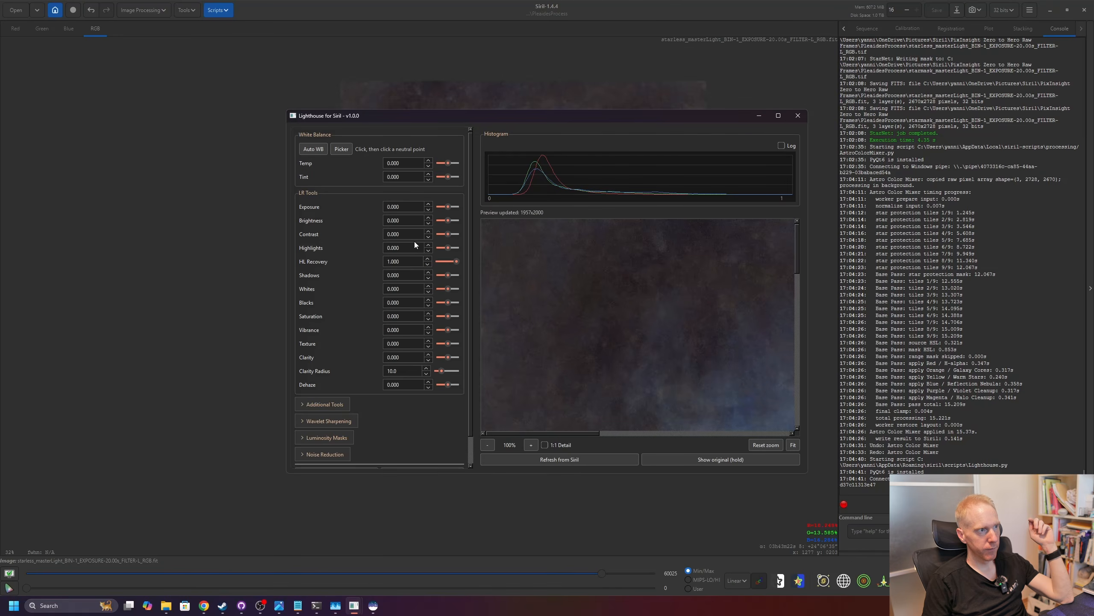
{"action": "scroll", "coordinate": [660, 343], "scroll_direction": "down", "scroll_amount": 2}
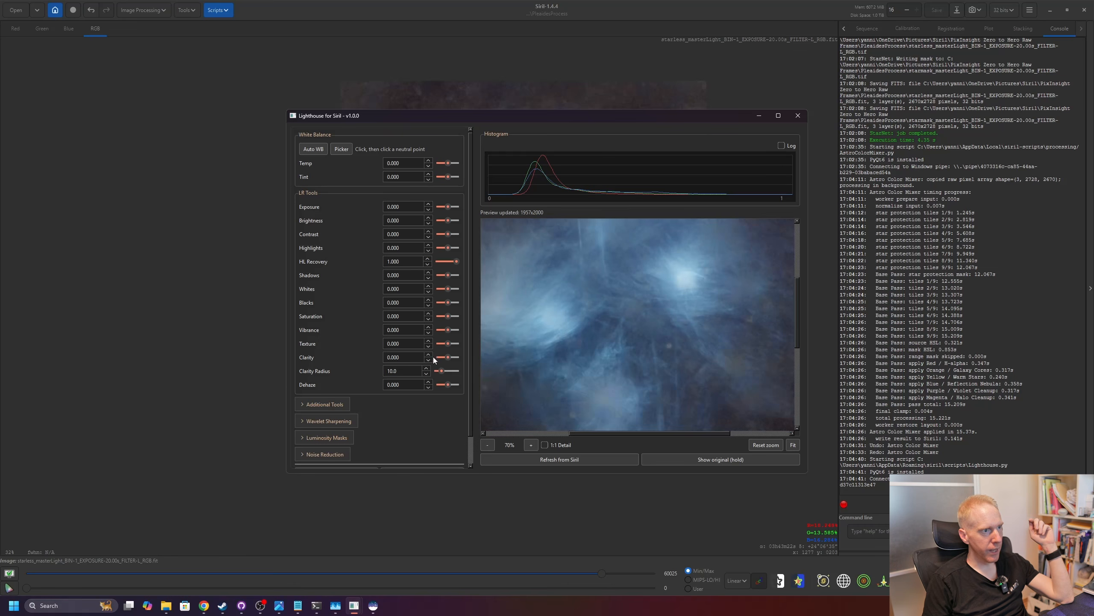
{"action": "left_click_drag", "start_coordinate": [448, 356], "coordinate": [451, 358]}
{"action": "scroll", "coordinate": [653, 351], "scroll_direction": "down", "scroll_amount": 1}
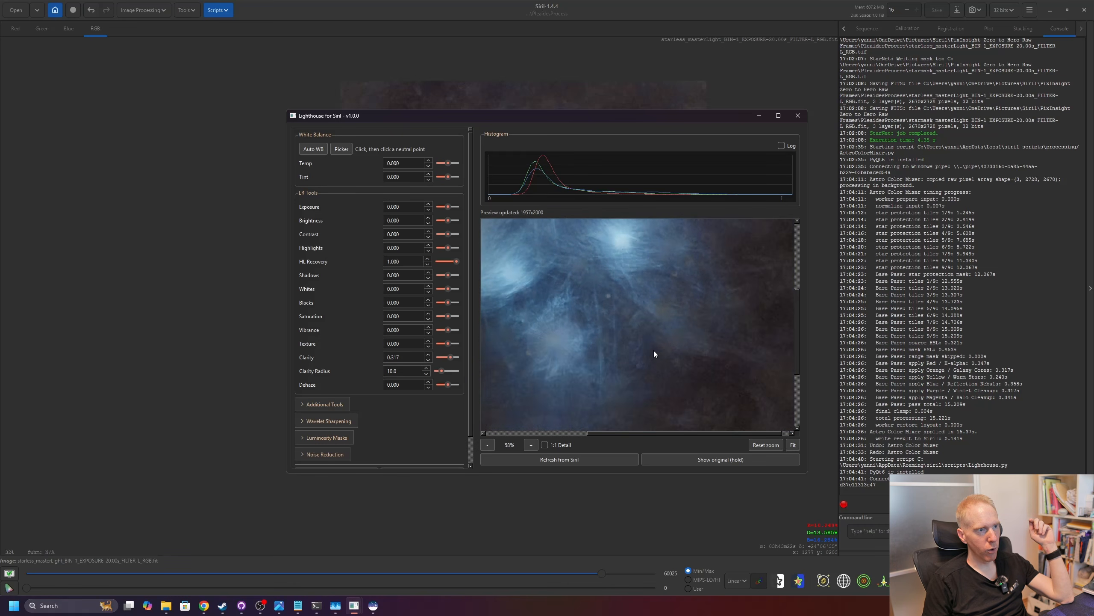
{"action": "left_click_drag", "start_coordinate": [606, 323], "coordinate": [639, 365]}
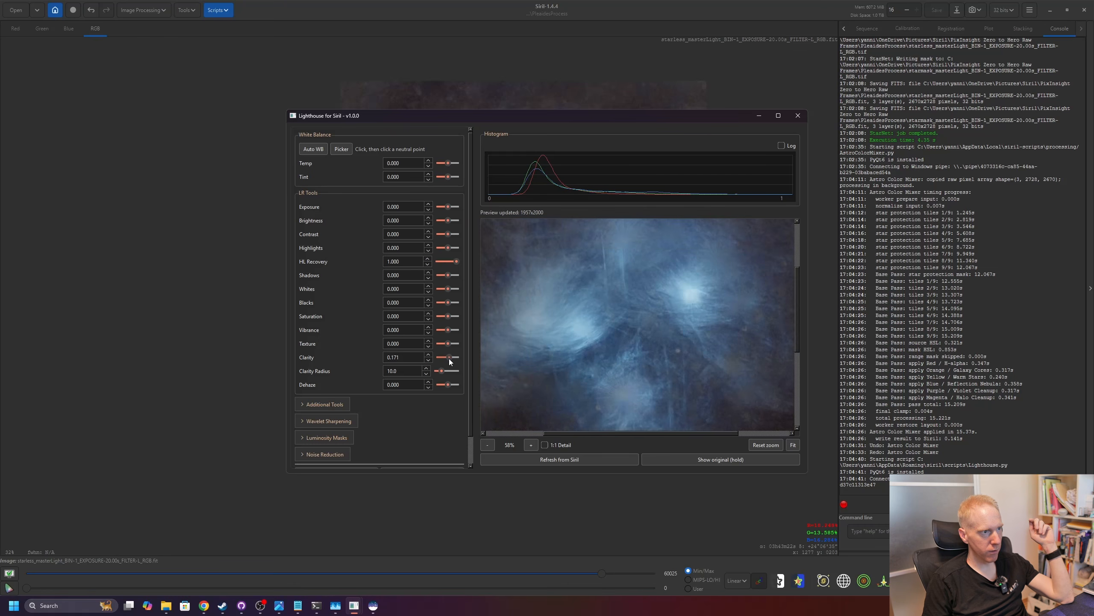
{"action": "left_click_drag", "start_coordinate": [449, 358], "coordinate": [450, 357]}
{"action": "left_click", "coordinate": [723, 459]}
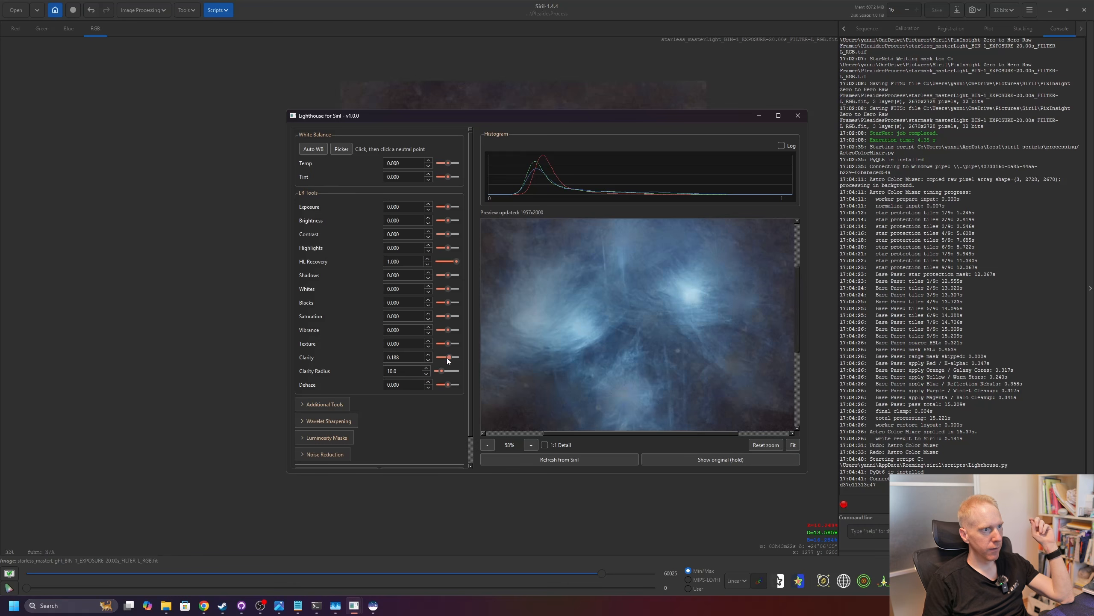
Fine-tune Clarity to about 0.21 and set Vibrance to about 0.19 in Lighthouse, checking the whole nebula in the preview.
{"action": "left_click_drag", "start_coordinate": [449, 357], "coordinate": [449, 328]}
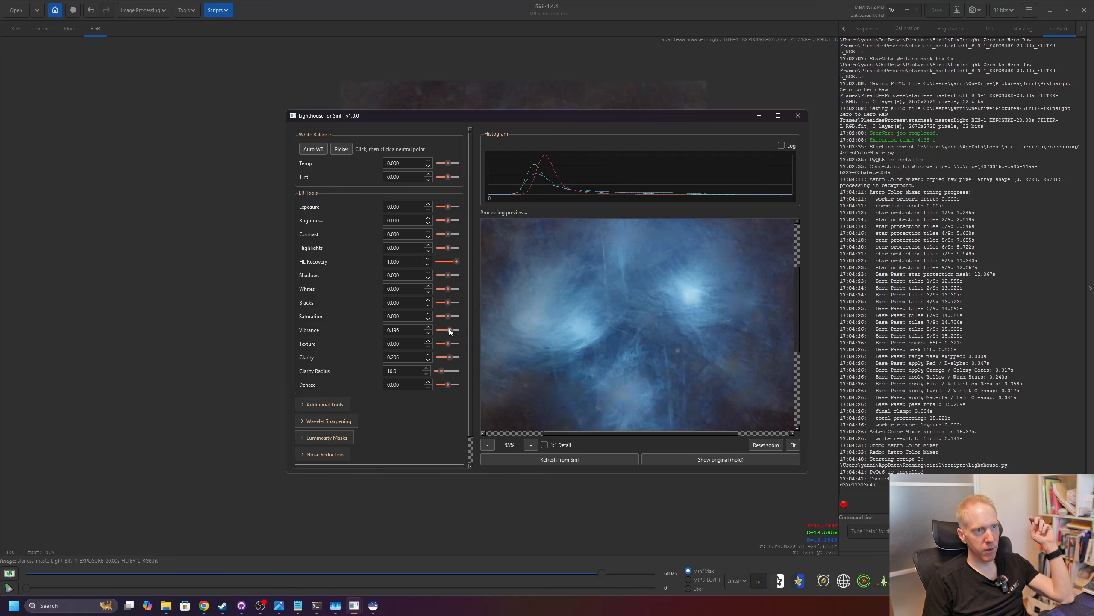
{"action": "scroll", "coordinate": [635, 343], "scroll_direction": "up", "scroll_amount": 1}
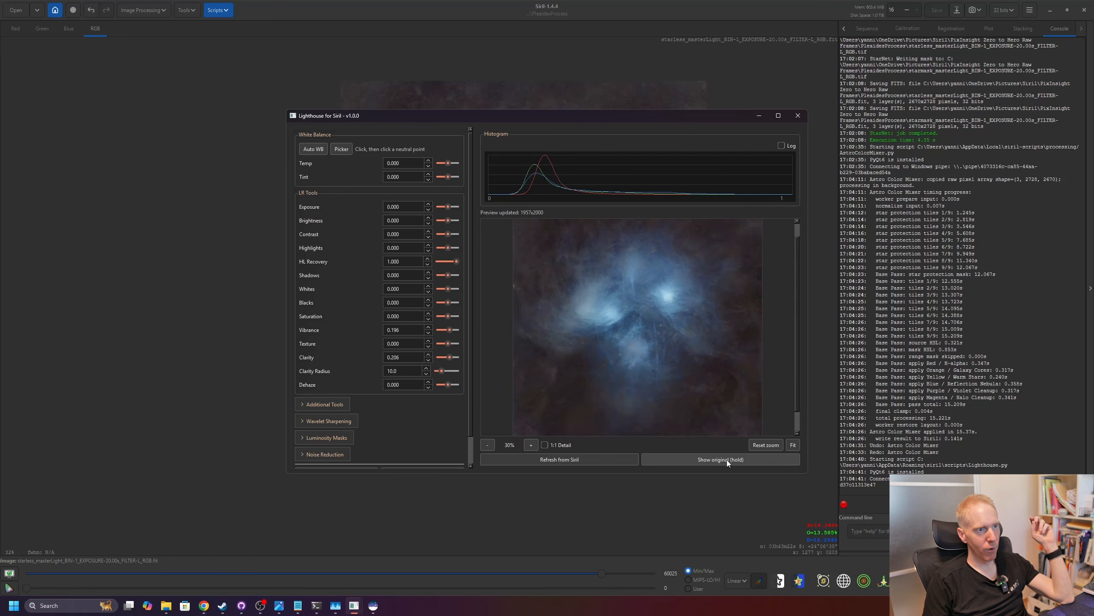
{"action": "left_click", "coordinate": [443, 329]}
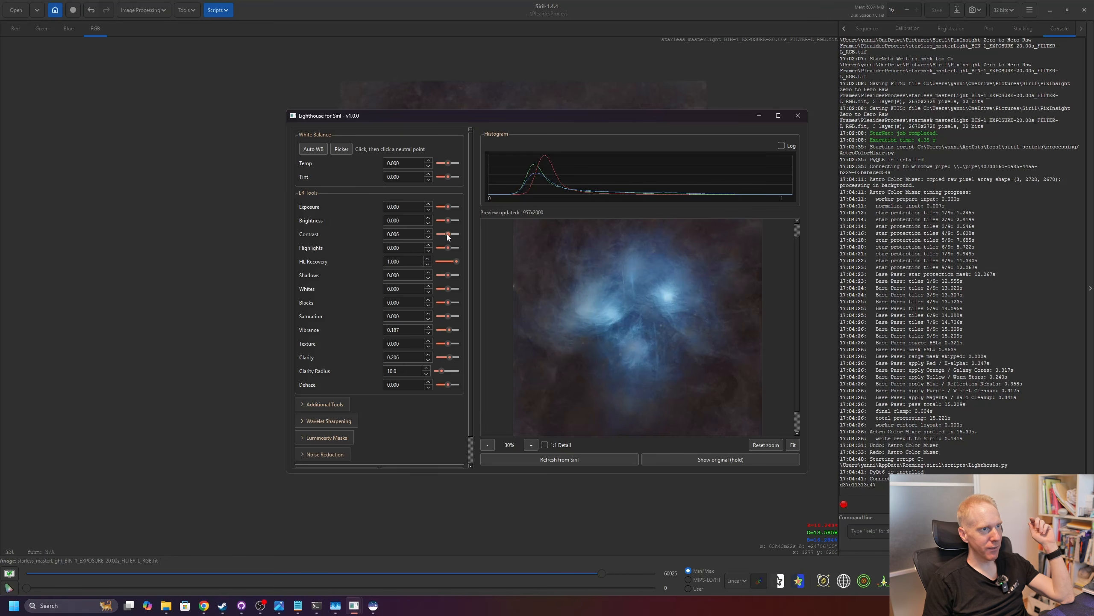
Set Contrast to about 0.135 and Brightness to 0.040 in Lighthouse, then apply the adjustments to the starless image.
{"action": "left_click_drag", "start_coordinate": [447, 234], "coordinate": [449, 235]}
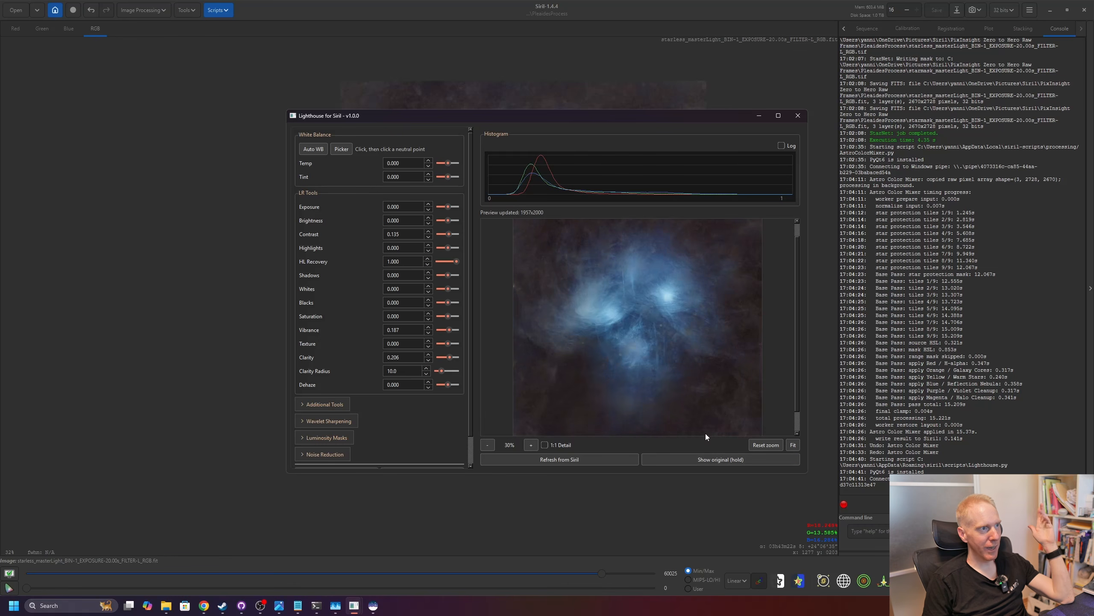
{"action": "double_click", "coordinate": [417, 221]}
{"action": "scroll", "coordinate": [417, 222], "scroll_direction": "up", "scroll_amount": 8}
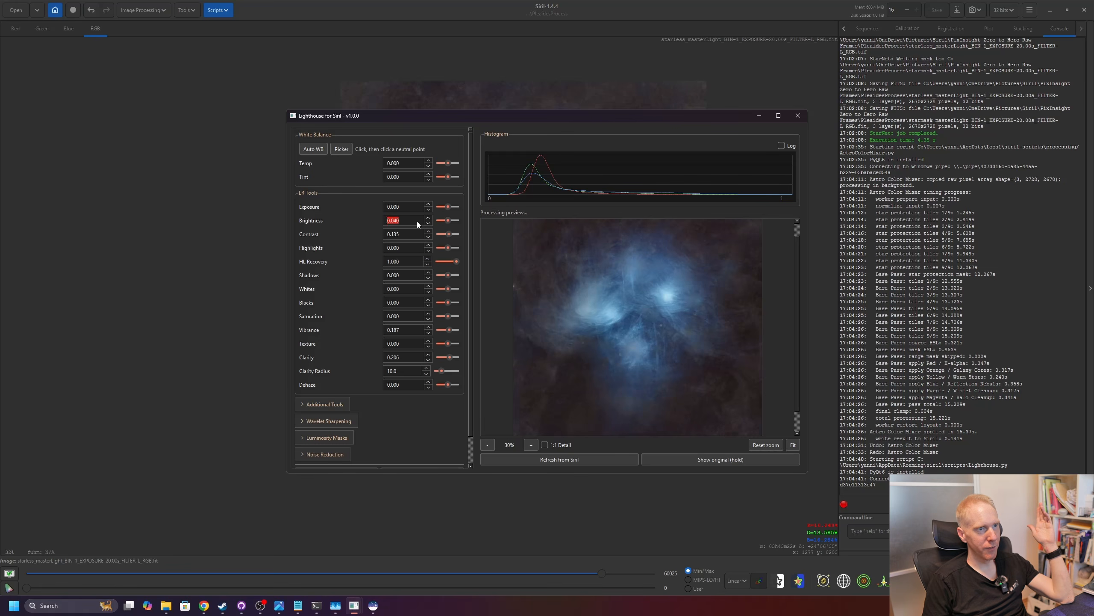
{"action": "scroll", "coordinate": [416, 221], "scroll_direction": "down", "scroll_amount": 4}
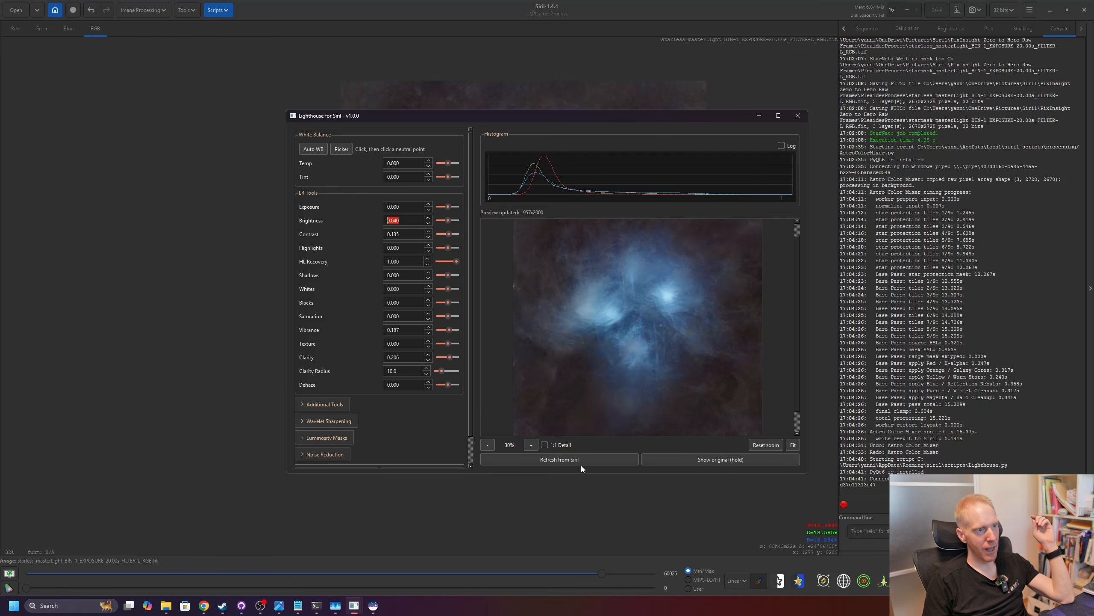
{"action": "scroll", "coordinate": [470, 403], "scroll_direction": "down", "scroll_amount": 2}
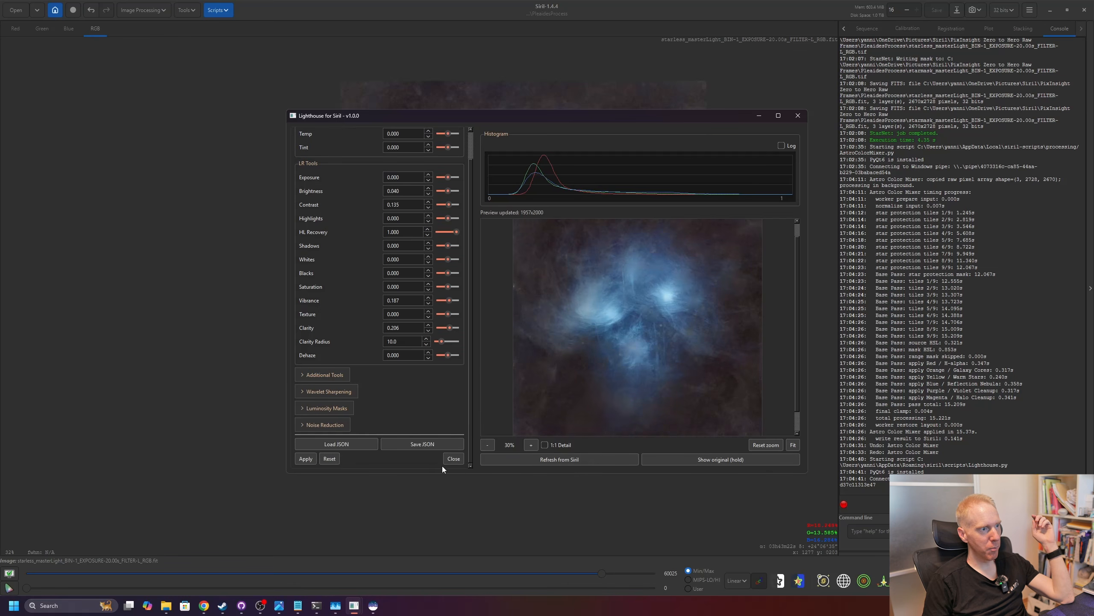
{"action": "left_click", "coordinate": [306, 458]}
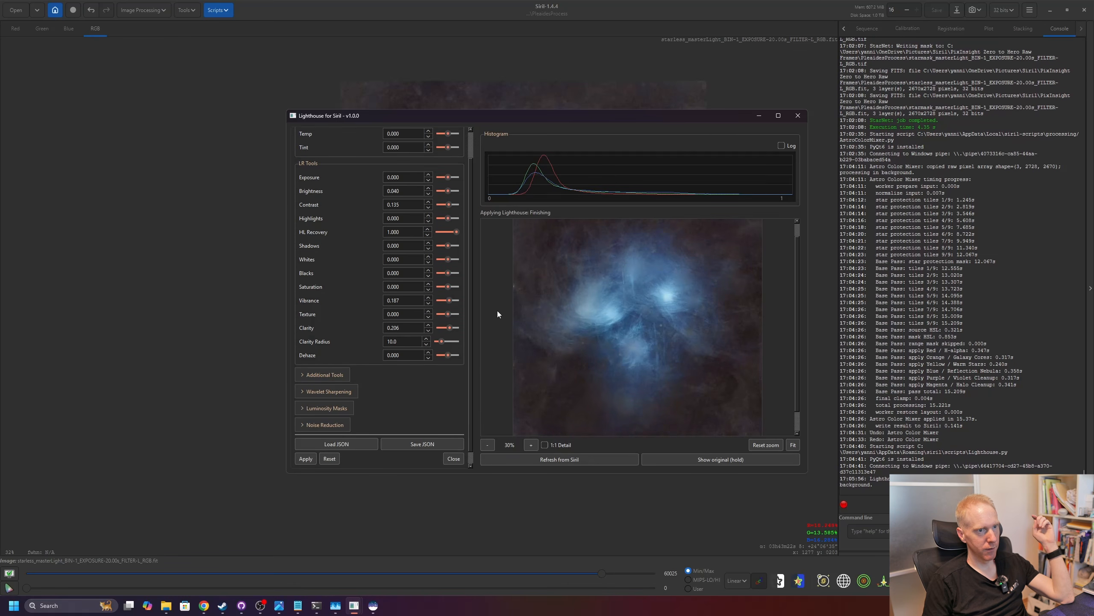
Compare the starless nebula before and after Lighthouse by undoing and redoing it, and inspect the result up close.
{"action": "left_click", "coordinate": [90, 9]}
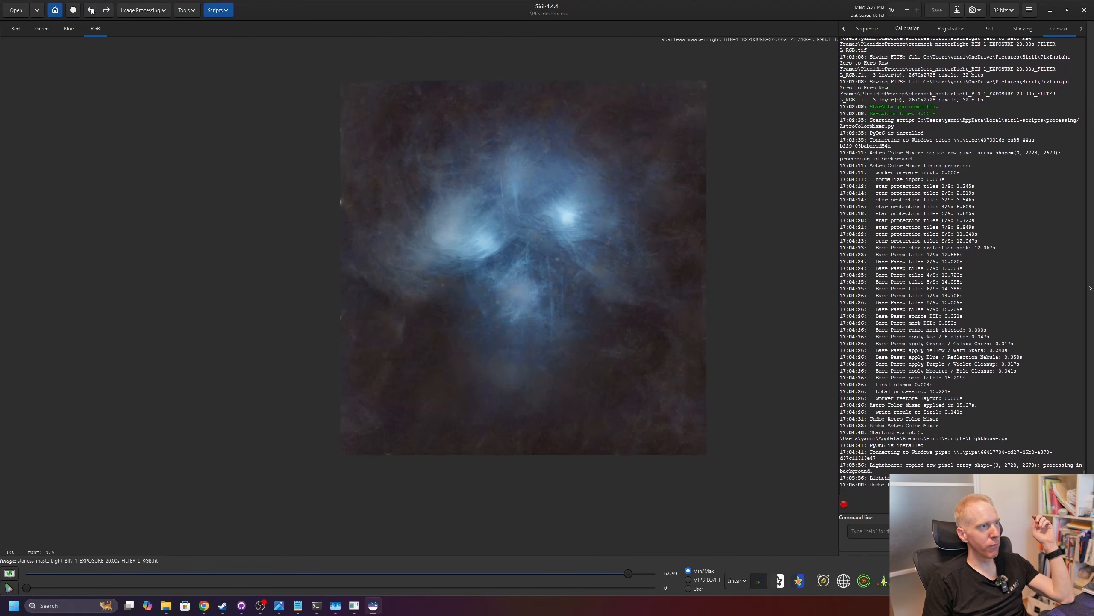
{"action": "left_click", "coordinate": [107, 11]}
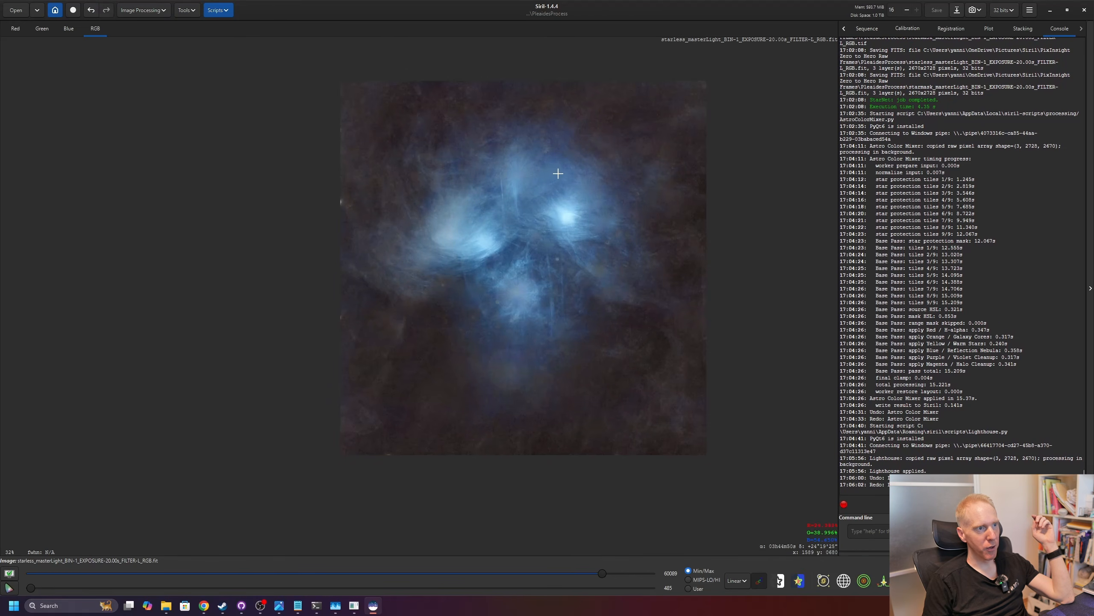
{"action": "scroll", "coordinate": [556, 172], "scroll_direction": "down", "scroll_amount": 1}
{"action": "scroll", "coordinate": [542, 163], "scroll_direction": "up", "scroll_amount": 2}
{"action": "scroll", "coordinate": [542, 163], "scroll_direction": "down", "scroll_amount": 1}
{"action": "scroll", "coordinate": [541, 162], "scroll_direction": "up", "scroll_amount": 1}
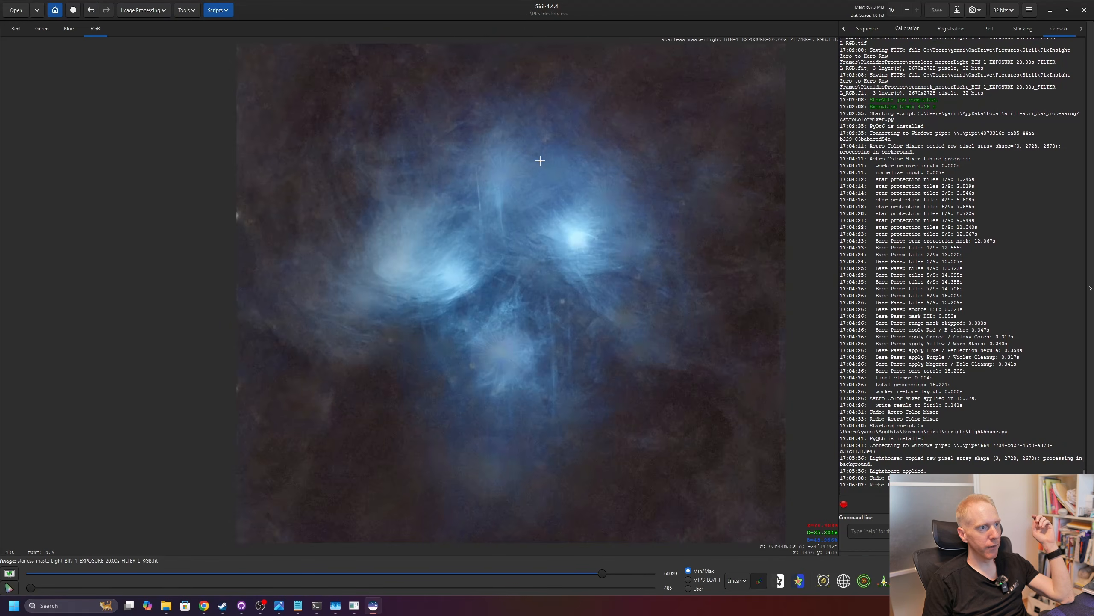
{"action": "scroll", "coordinate": [512, 150], "scroll_direction": "down", "scroll_amount": 1}
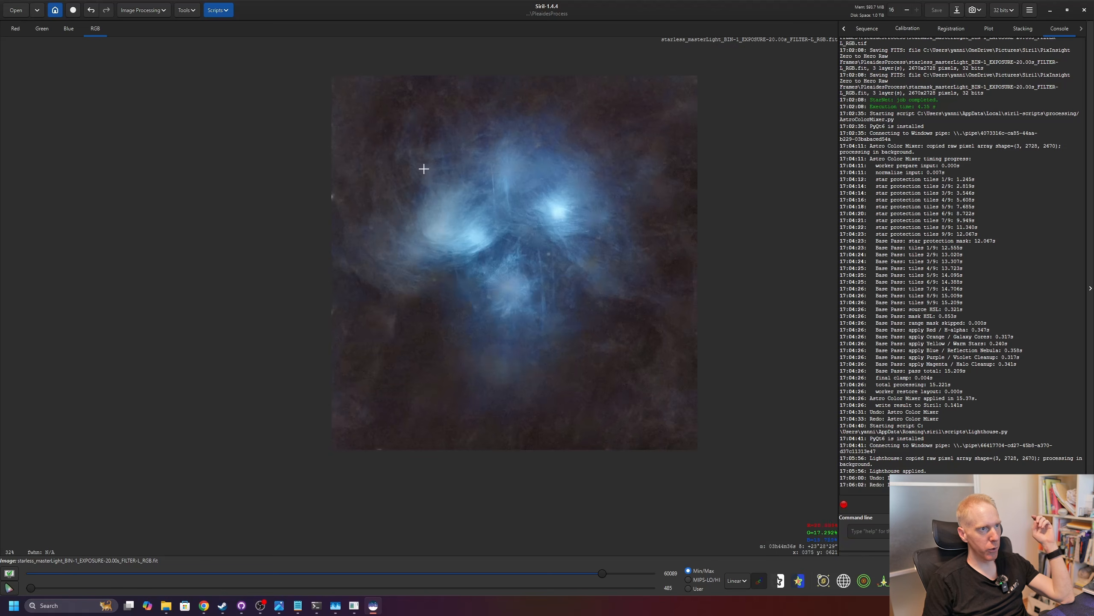
Open Curves Transformation, shape a gentle S-curve with a highlight point and a shadow point near X 0.17, Y 0.13, and toggle the preview.
{"action": "left_click", "coordinate": [144, 10]}
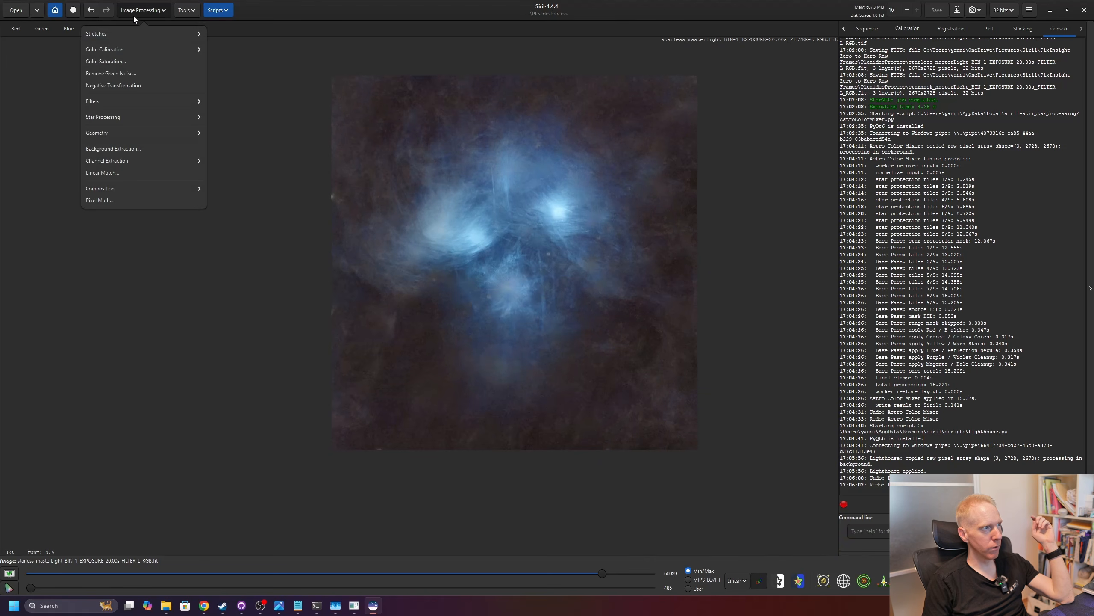
{"action": "left_click", "coordinate": [107, 38]}
{"action": "left_click", "coordinate": [163, 60]}
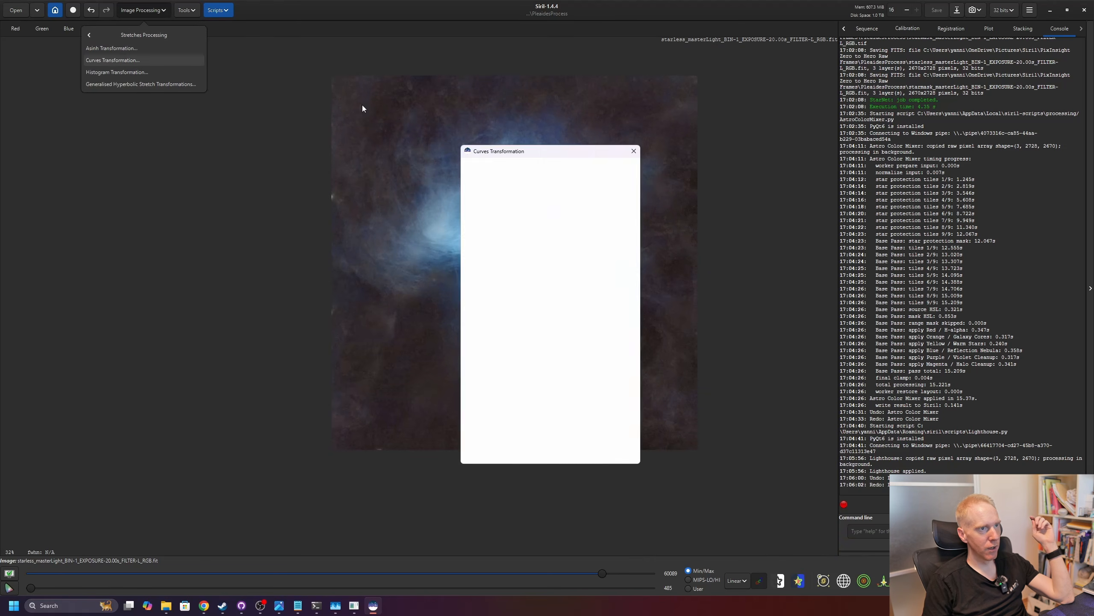
{"action": "left_click_drag", "start_coordinate": [587, 228], "coordinate": [582, 223]}
{"action": "left_click_drag", "start_coordinate": [488, 327], "coordinate": [494, 329]}
{"action": "left_click_drag", "start_coordinate": [494, 155], "coordinate": [852, 106]}
{"action": "left_click", "coordinate": [827, 389]}
{"action": "left_click", "coordinate": [826, 389]}
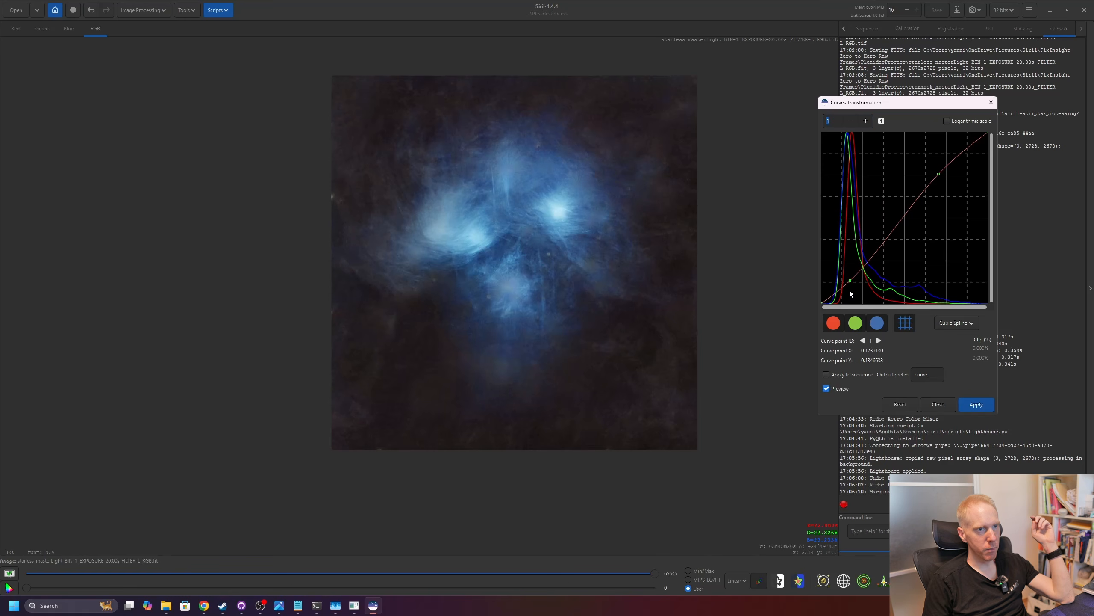
Raise the curve's shadow point slightly, add a midpoint near X 0.49, Y 0.50, and apply the curve to the starless image.
{"action": "left_click_drag", "start_coordinate": [851, 286], "coordinate": [848, 284]}
{"action": "left_click", "coordinate": [902, 219]}
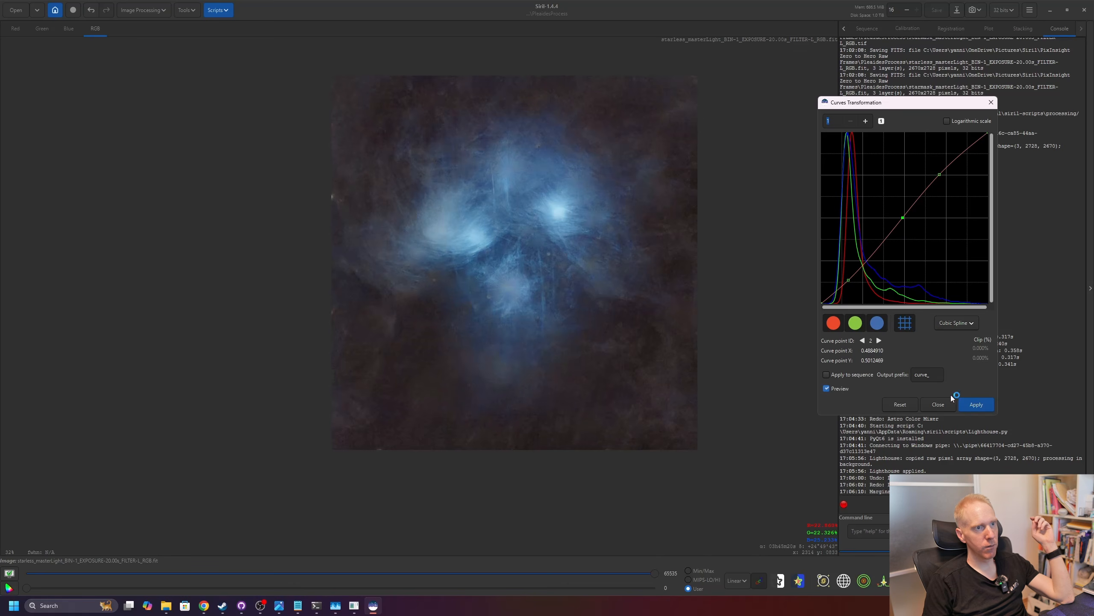
{"action": "left_click", "coordinate": [977, 405]}
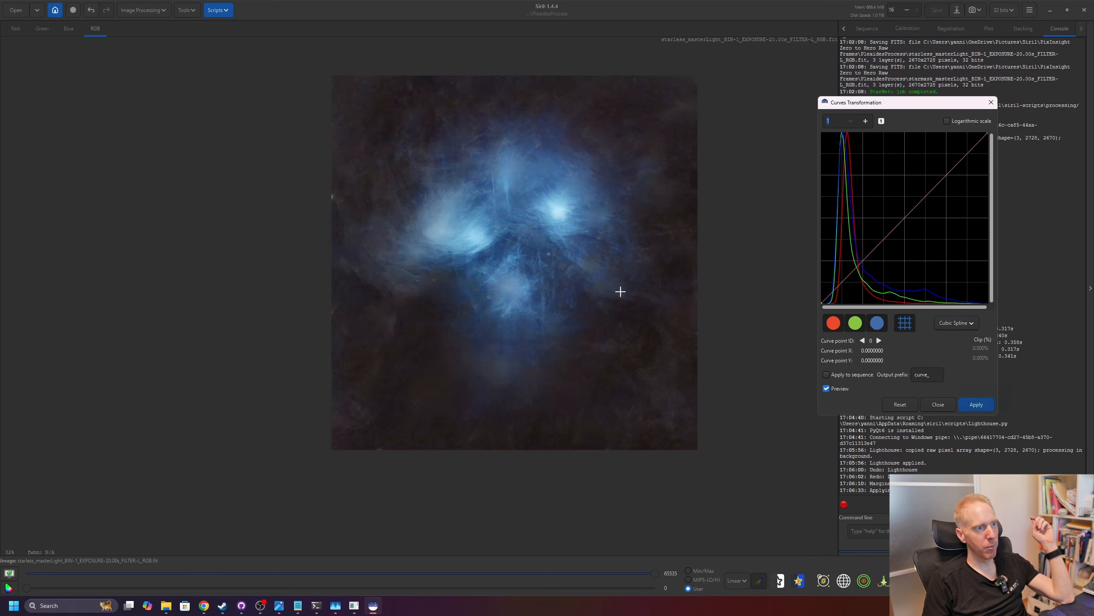
{"action": "left_click", "coordinate": [991, 102]}
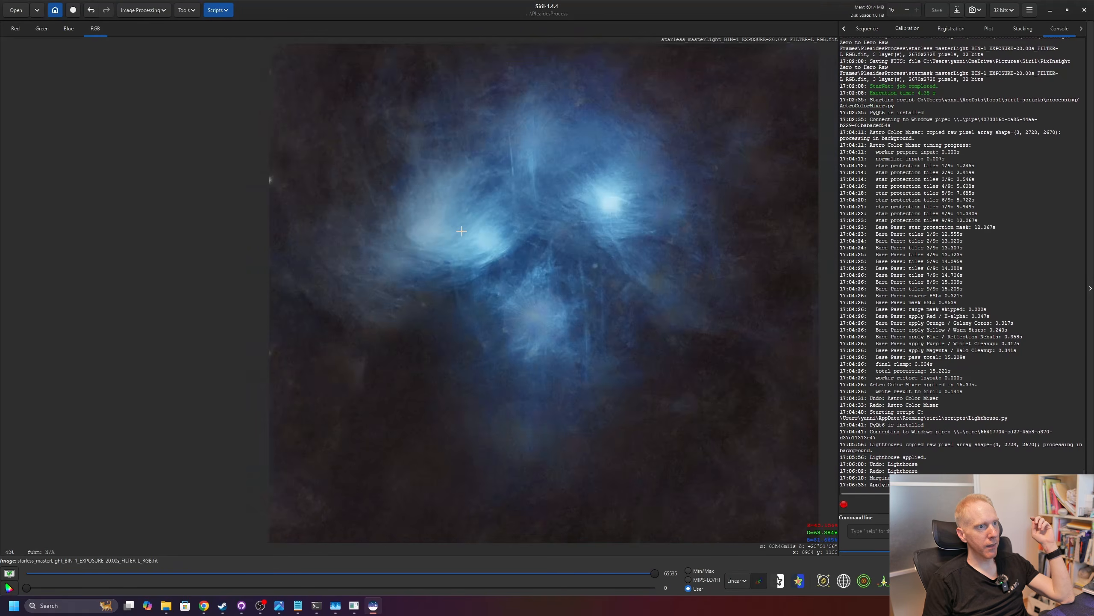
Save the processed starless image as Starless.fit in the PleaidesProcess folder in 32-bit floating point format.
{"action": "left_click", "coordinate": [957, 11]}
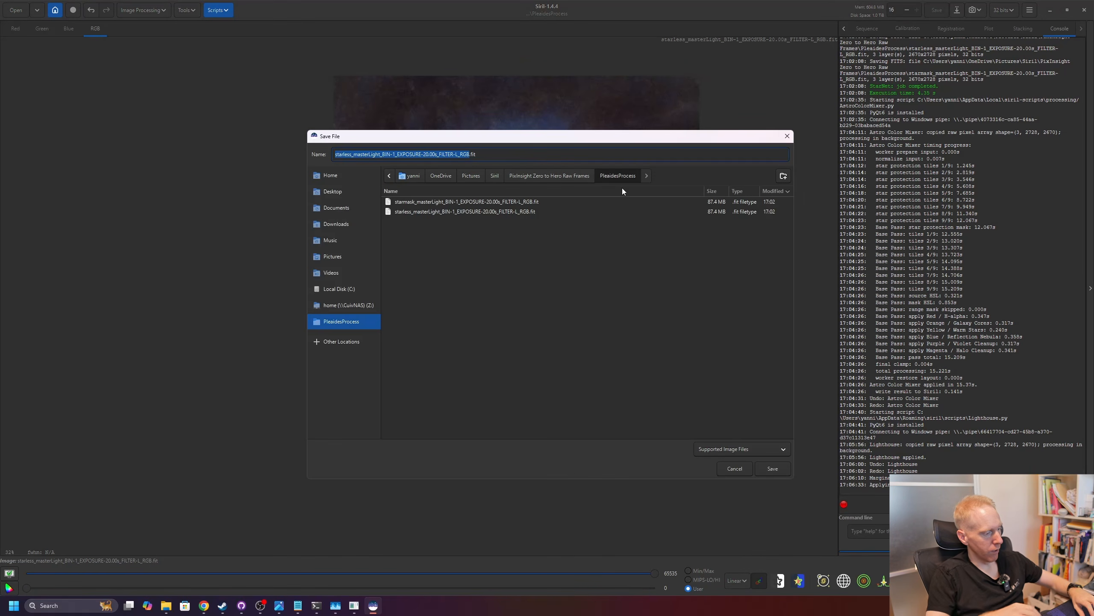
{"action": "type", "text": "Starle"}
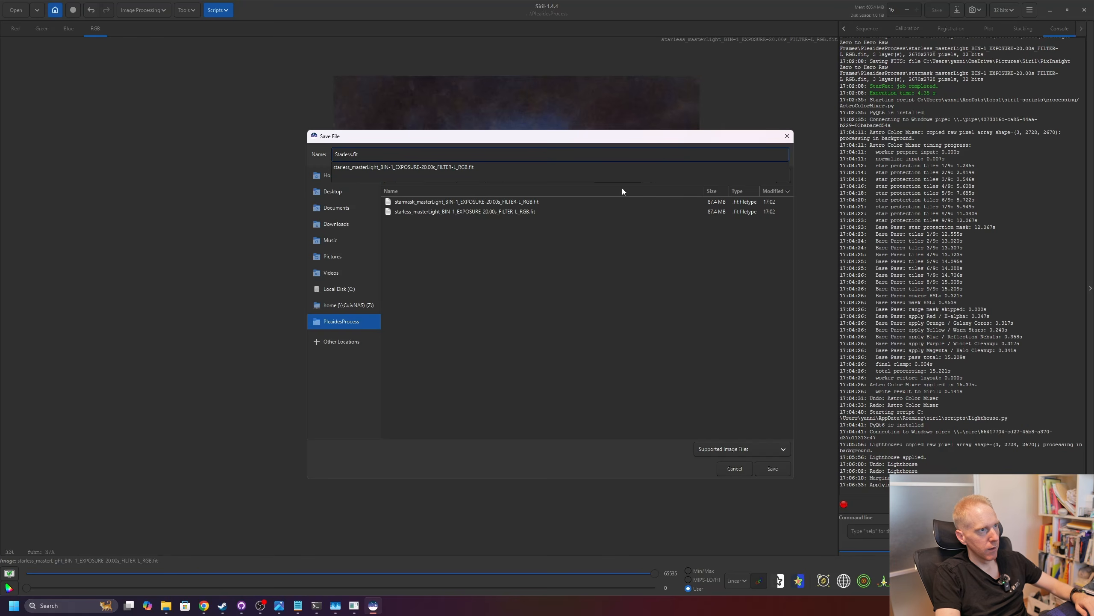
{"action": "type", "text": "ss"}
{"action": "key", "text": "Return"}
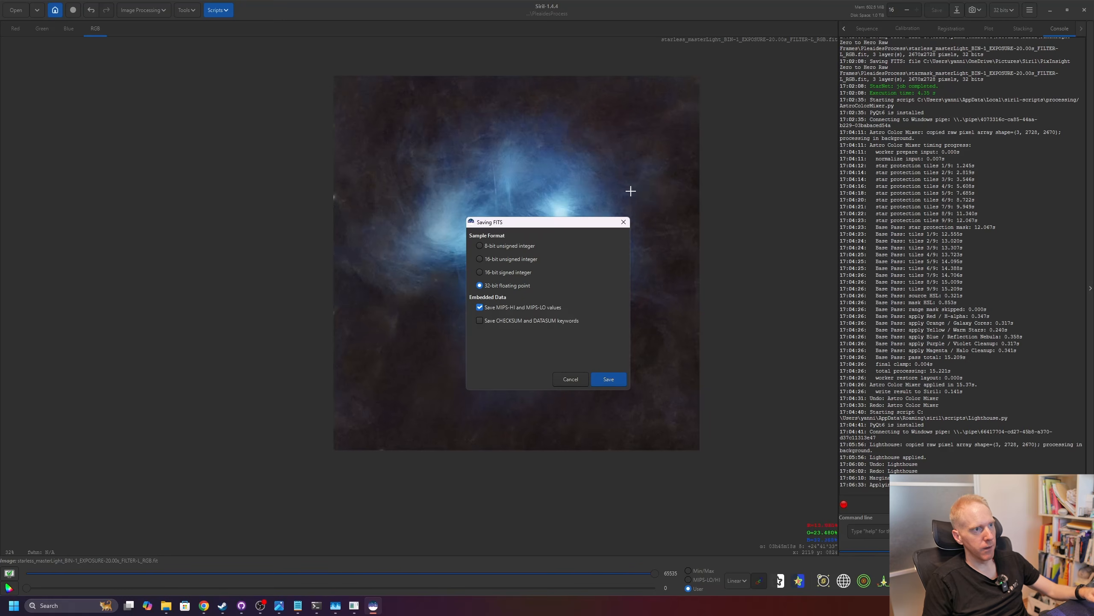
{"action": "left_click", "coordinate": [617, 383]}
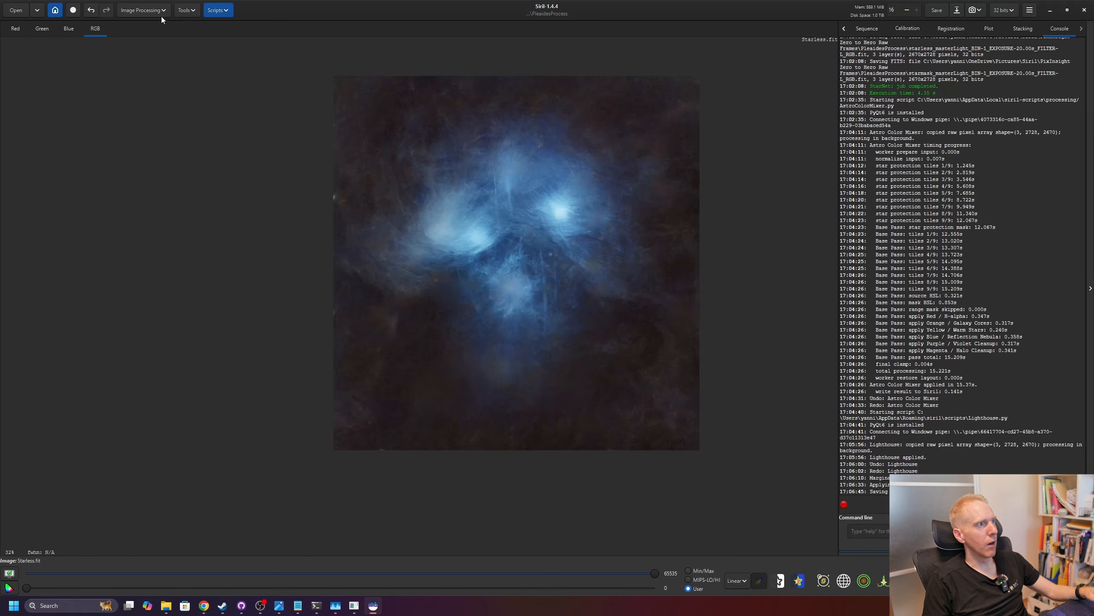
Recombine the stars with Star Recomposition, using Starless.fit as the background and the starmask_masterLight file as the stars, without extra stretching.
{"action": "left_click", "coordinate": [138, 12]}
{"action": "left_click", "coordinate": [106, 117]}
{"action": "left_click", "coordinate": [113, 61]}
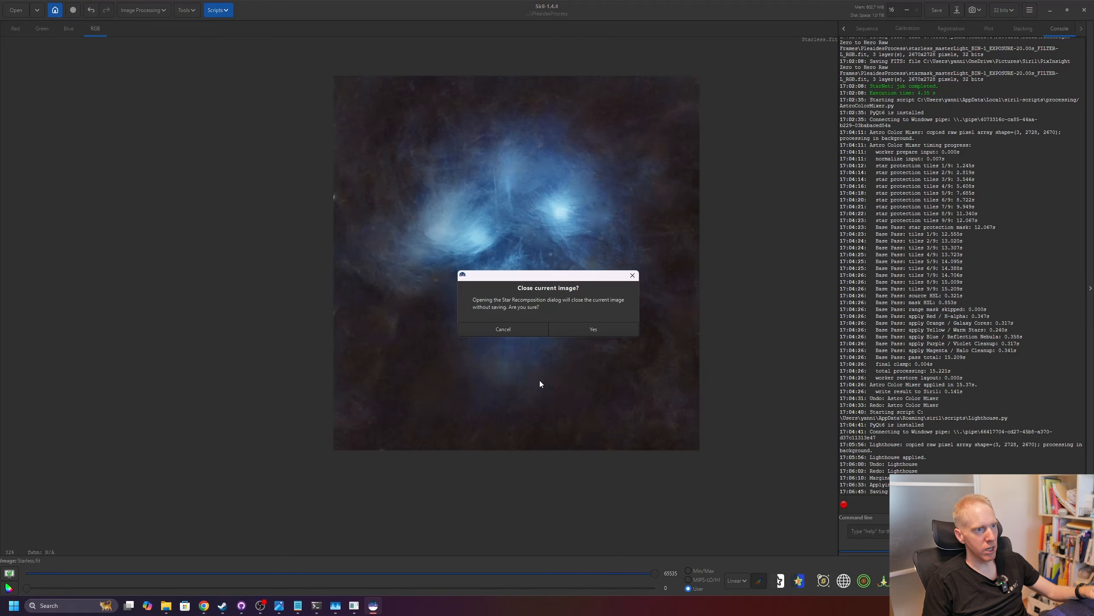
{"action": "left_click", "coordinate": [591, 329]}
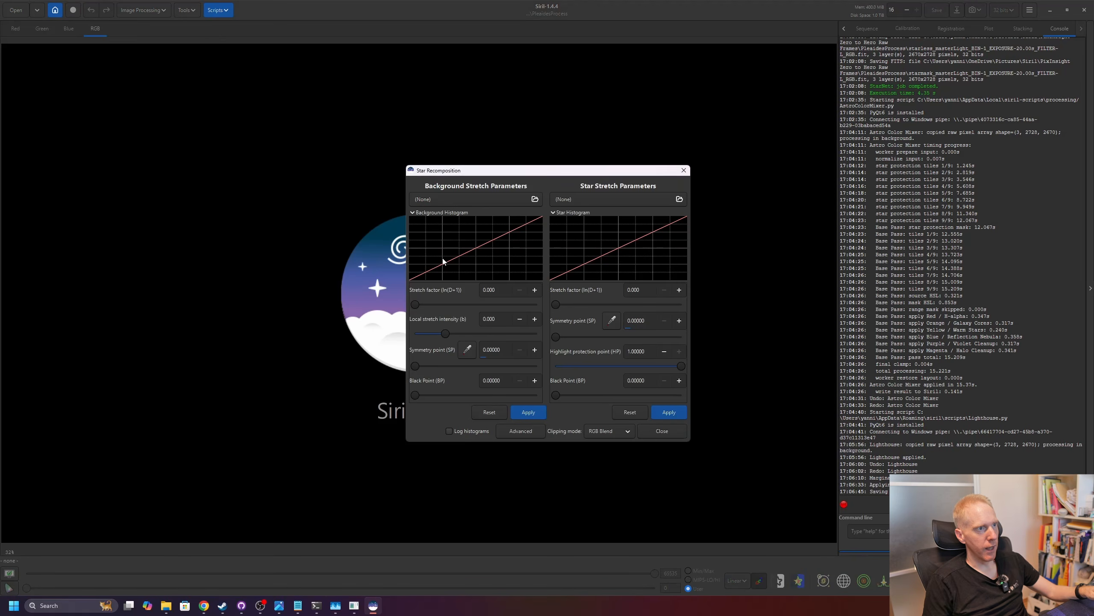
{"action": "left_click", "coordinate": [443, 195]}
{"action": "double_click", "coordinate": [506, 253]}
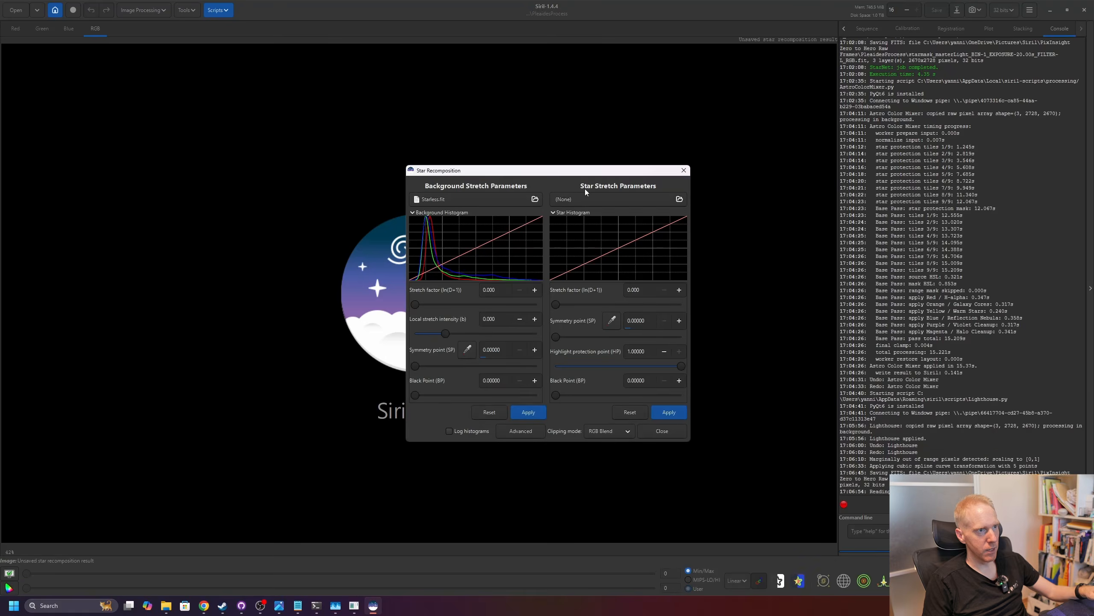
{"action": "left_click", "coordinate": [621, 200]}
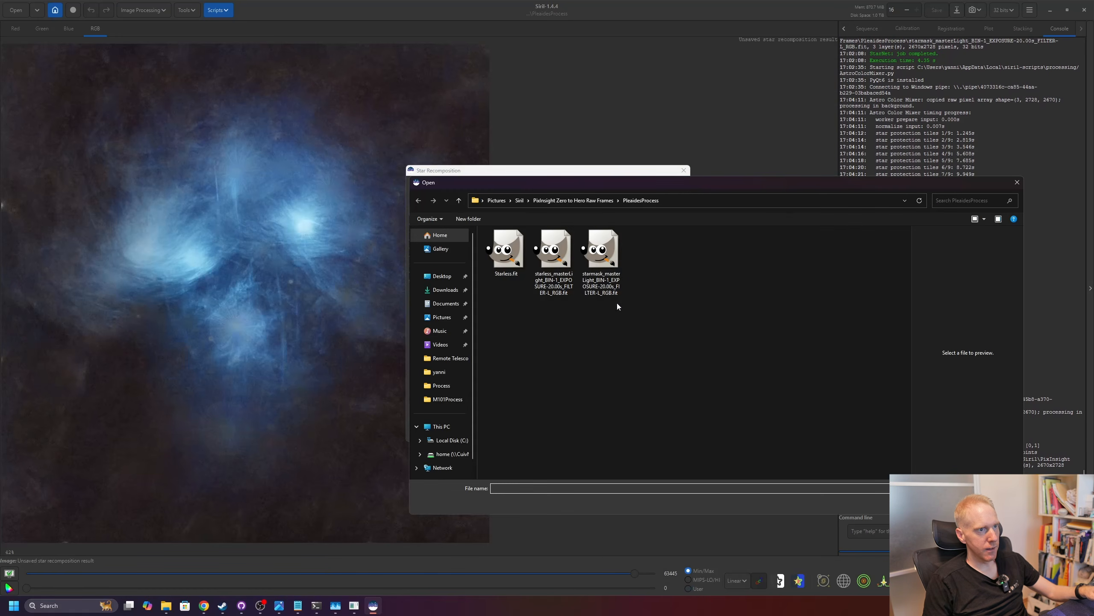
{"action": "double_click", "coordinate": [599, 248]}
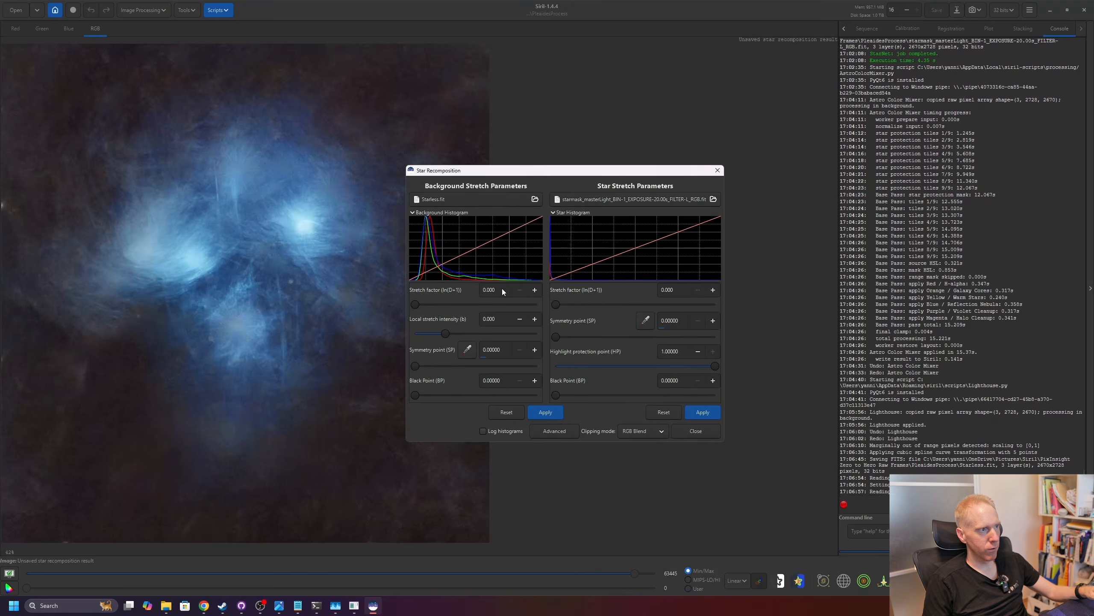
{"action": "left_click", "coordinate": [697, 431]}
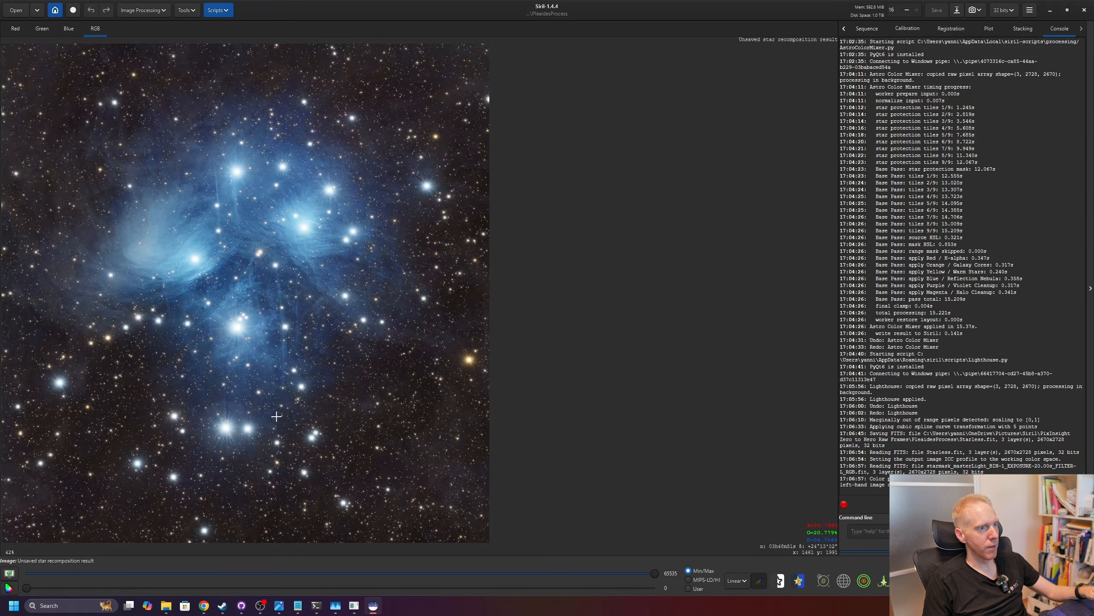
Save the recomposed image as Starful.fit in 32-bit floating point format.
{"action": "left_click", "coordinate": [956, 11]}
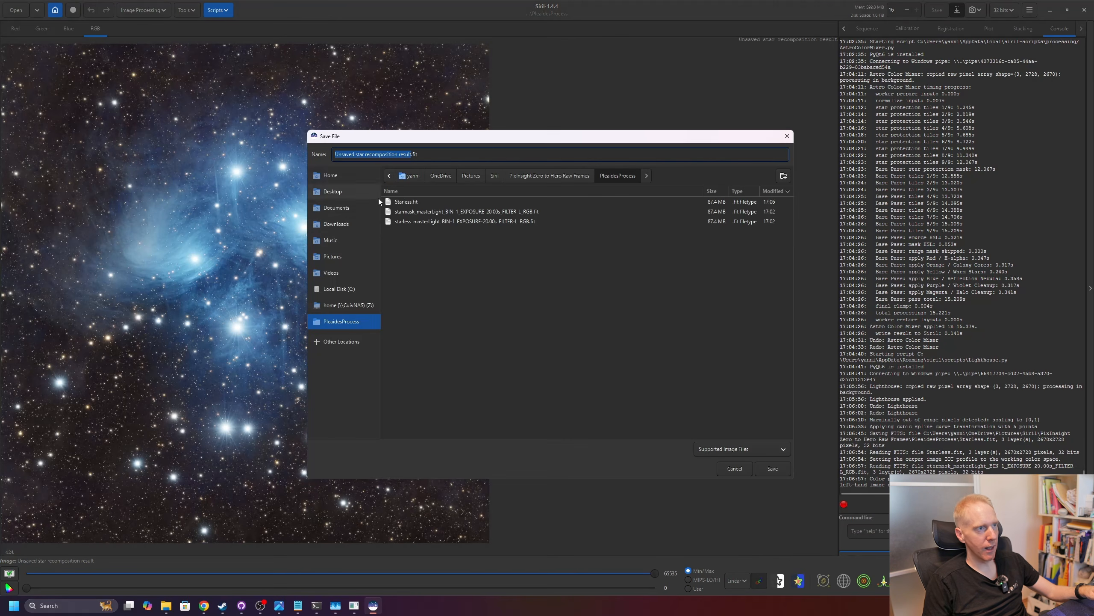
{"action": "type", "text": "Starful"}
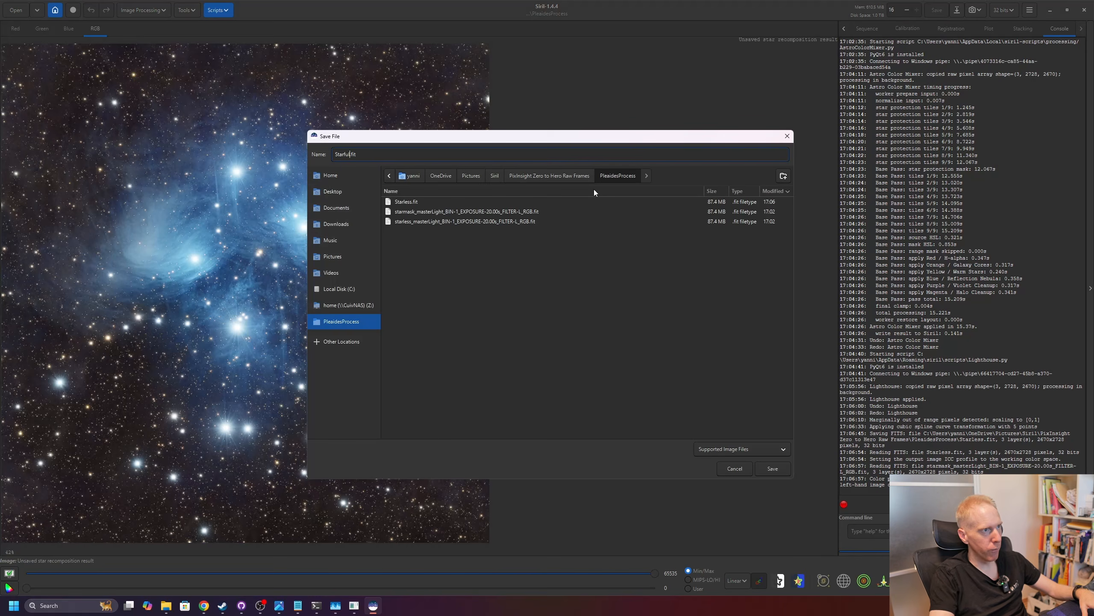
{"action": "key", "text": "Return"}
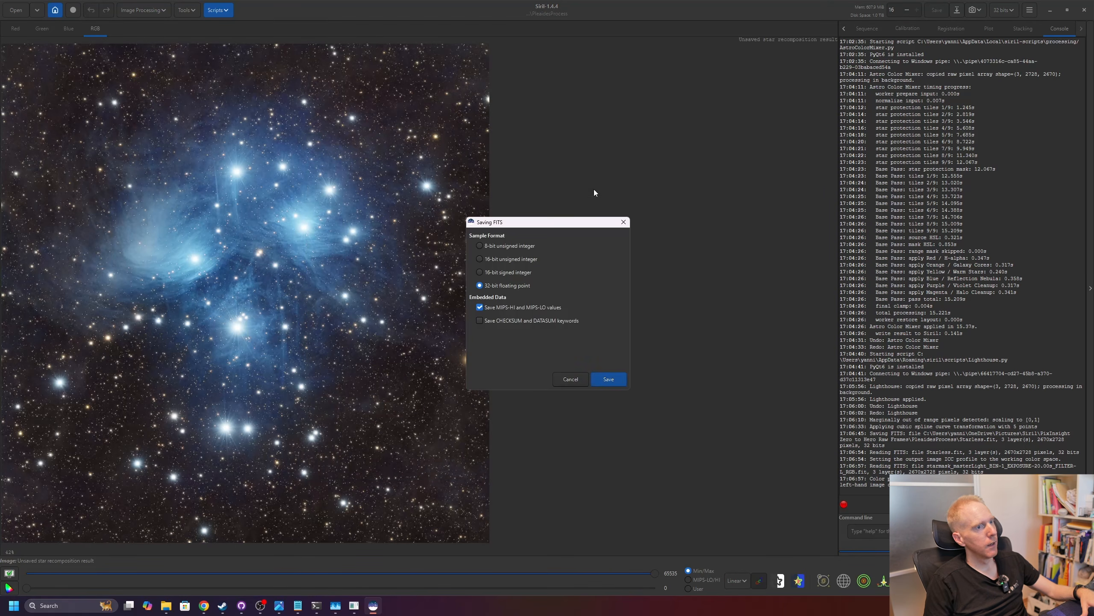
{"action": "left_click", "coordinate": [624, 383]}
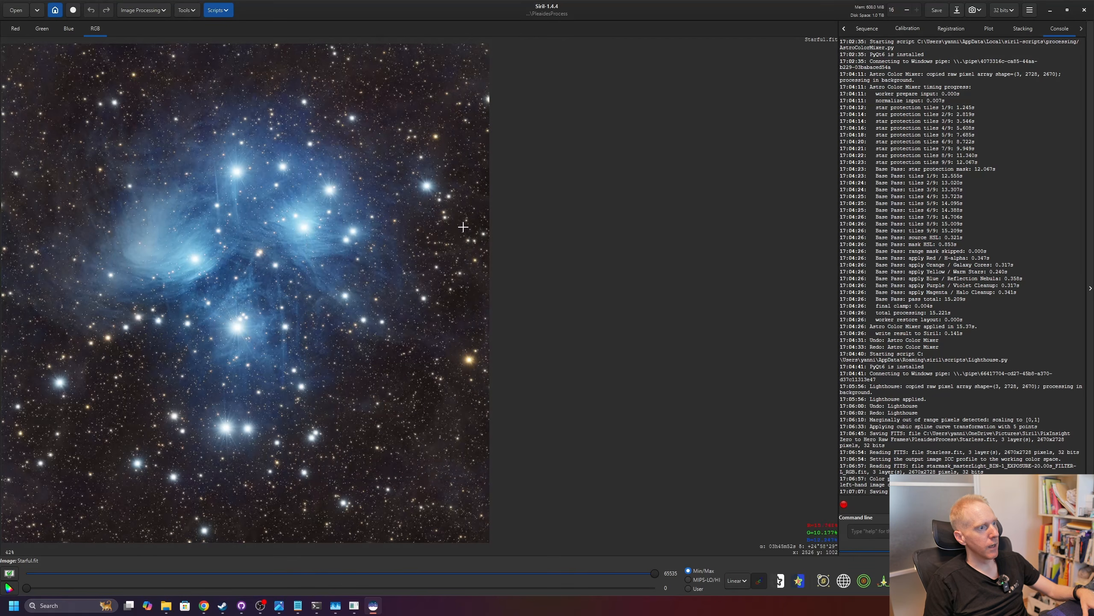
Open the ImageWindow utility script on Starful.fit and place its window in the empty area beside the main image.
{"action": "left_click", "coordinate": [219, 10]}
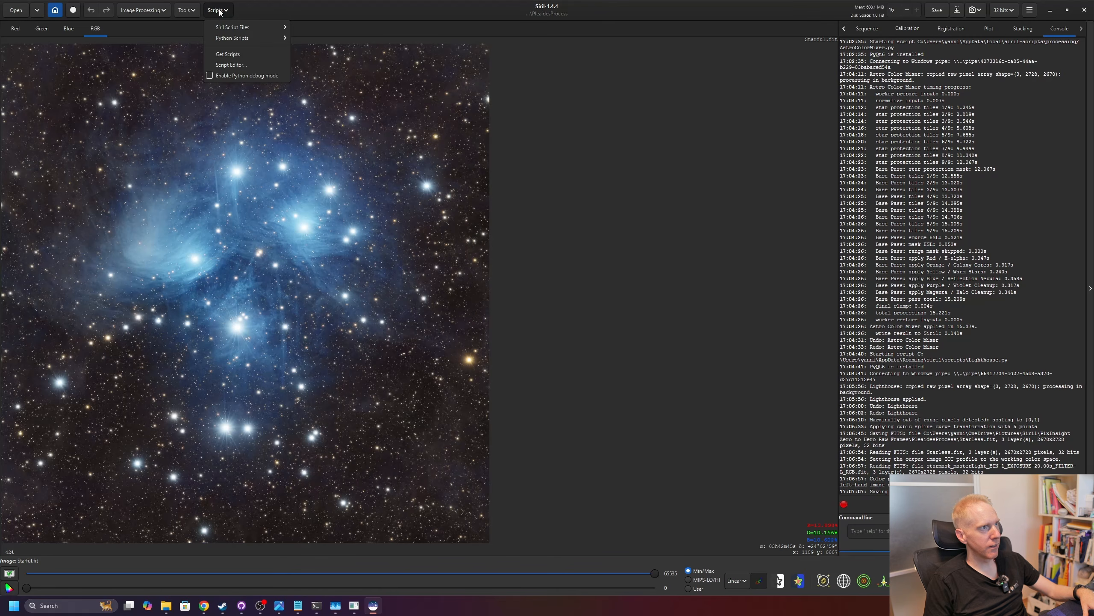
{"action": "left_click", "coordinate": [219, 11]}
{"action": "left_click", "coordinate": [142, 11]}
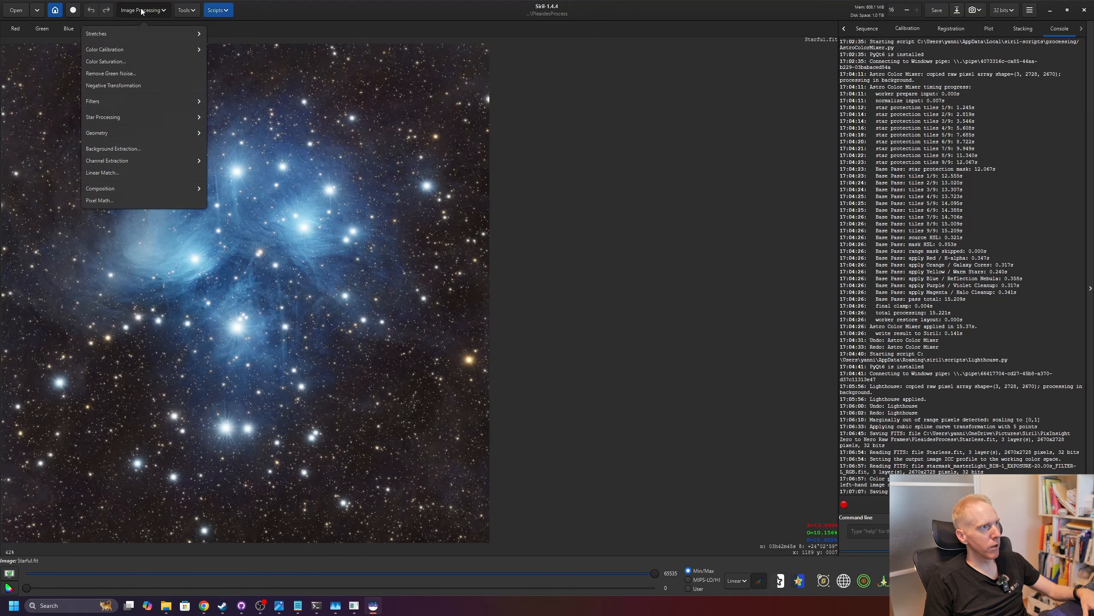
{"action": "left_click", "coordinate": [211, 10]}
{"action": "mouse_move", "coordinate": [241, 38]}
{"action": "mouse_move", "coordinate": [325, 41]}
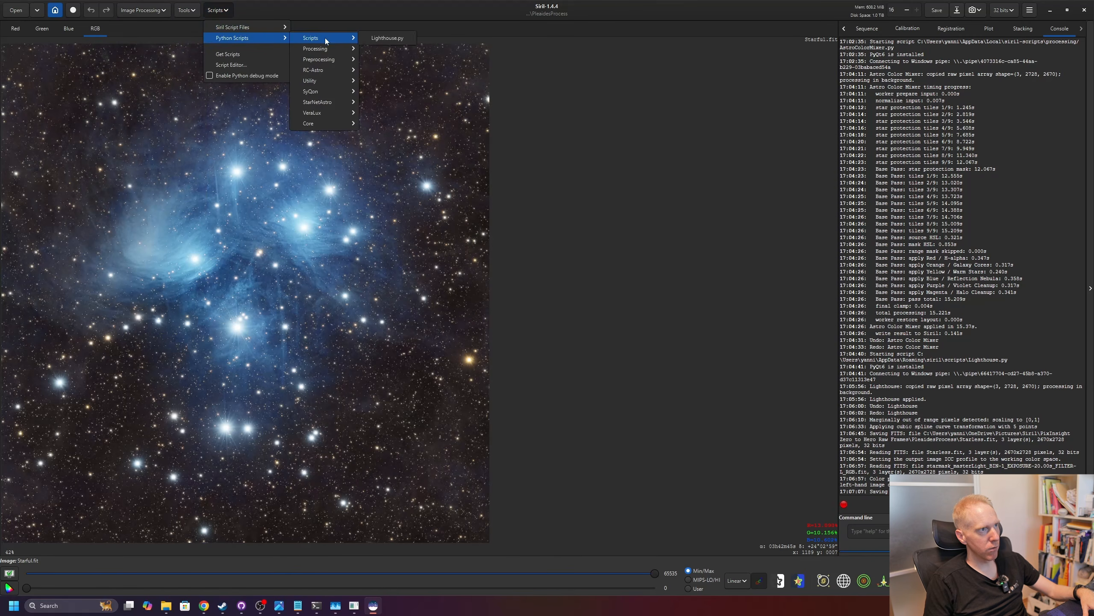
{"action": "mouse_move", "coordinate": [312, 81]}
{"action": "left_click", "coordinate": [388, 81]}
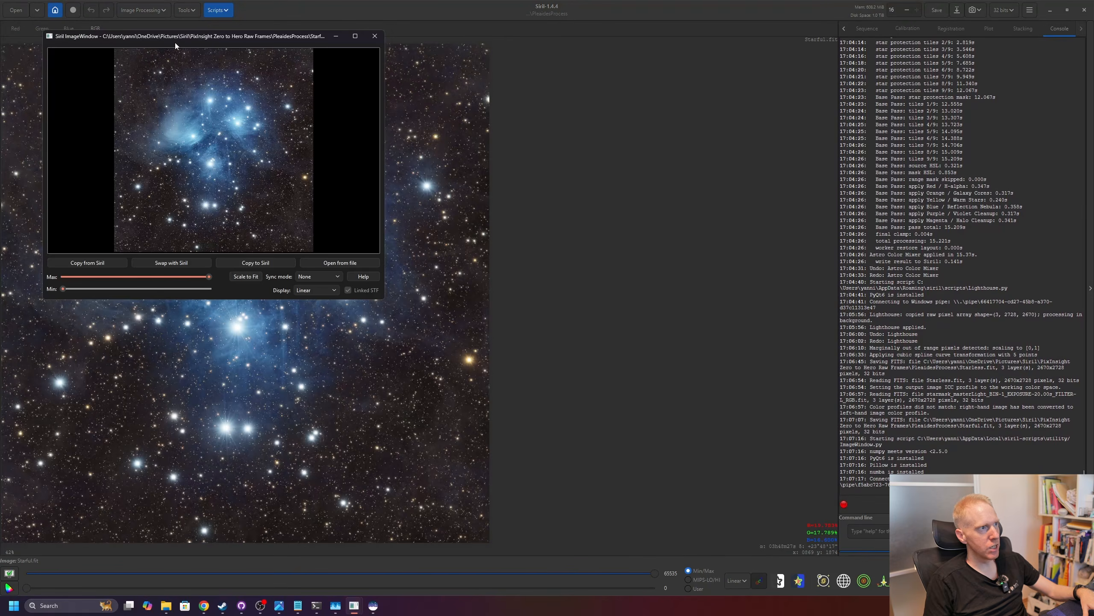
{"action": "left_click_drag", "start_coordinate": [168, 38], "coordinate": [763, 172]}
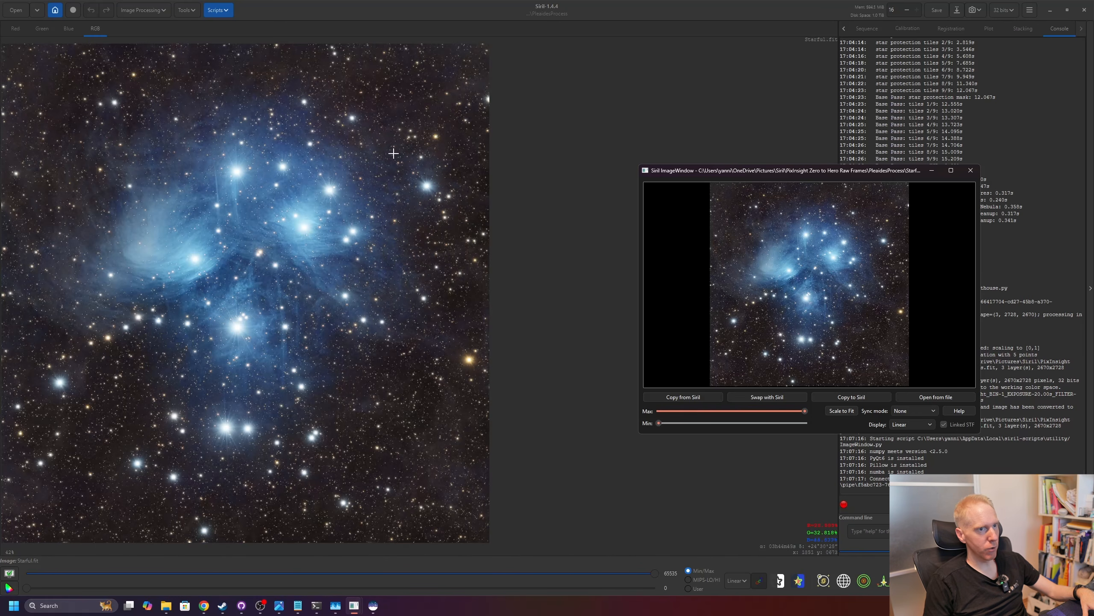
Reduce the stars in Starful.fit with the ER-Bill Star Reduction script, using the Star method, Moderate mode and 2 iterations.
{"action": "left_click", "coordinate": [219, 10]}
{"action": "mouse_move", "coordinate": [230, 39]}
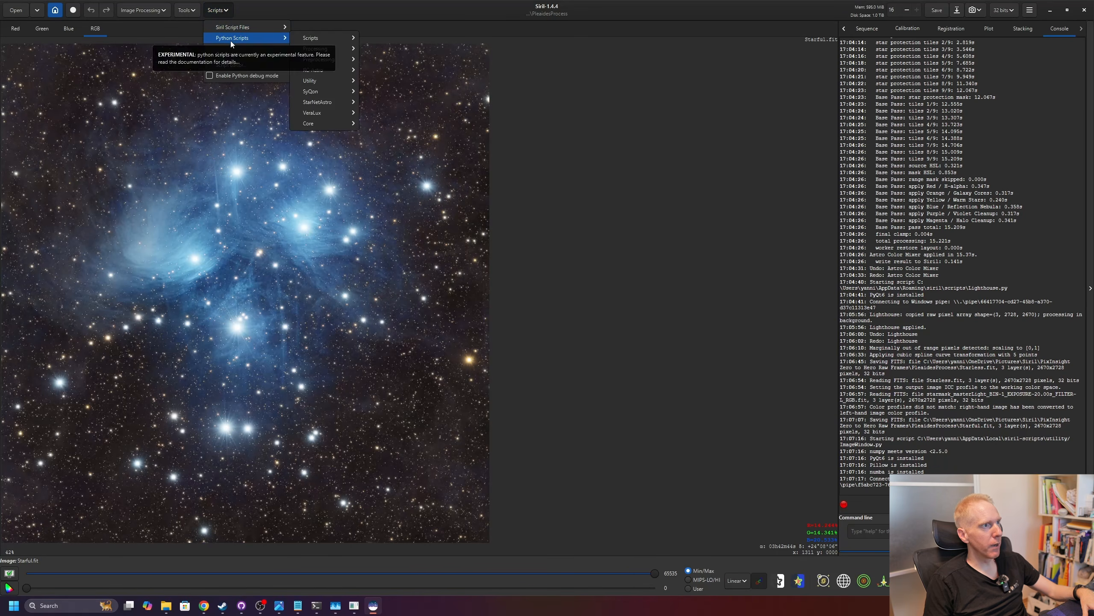
{"action": "mouse_move", "coordinate": [324, 62]}
{"action": "mouse_move", "coordinate": [334, 83]}
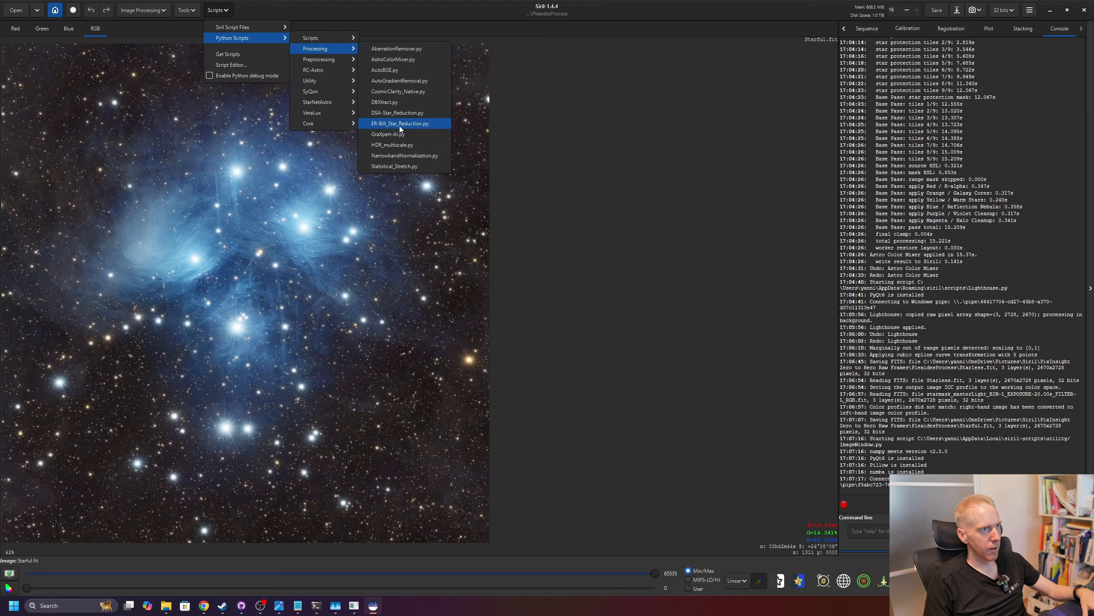
{"action": "left_click", "coordinate": [399, 124]}
{"action": "left_click", "coordinate": [580, 279]}
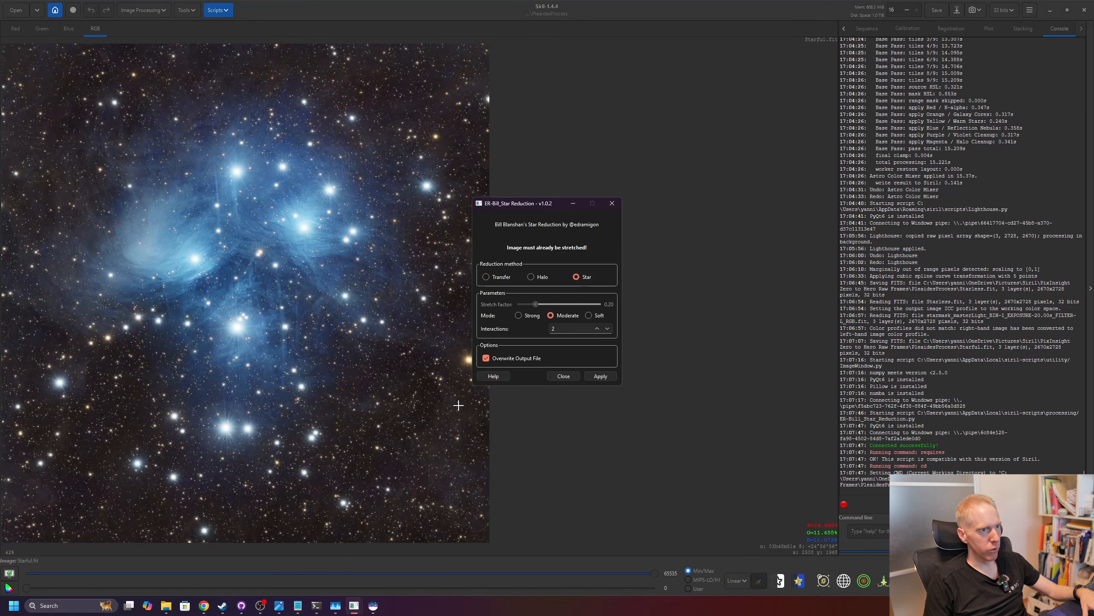
{"action": "left_click", "coordinate": [611, 377]}
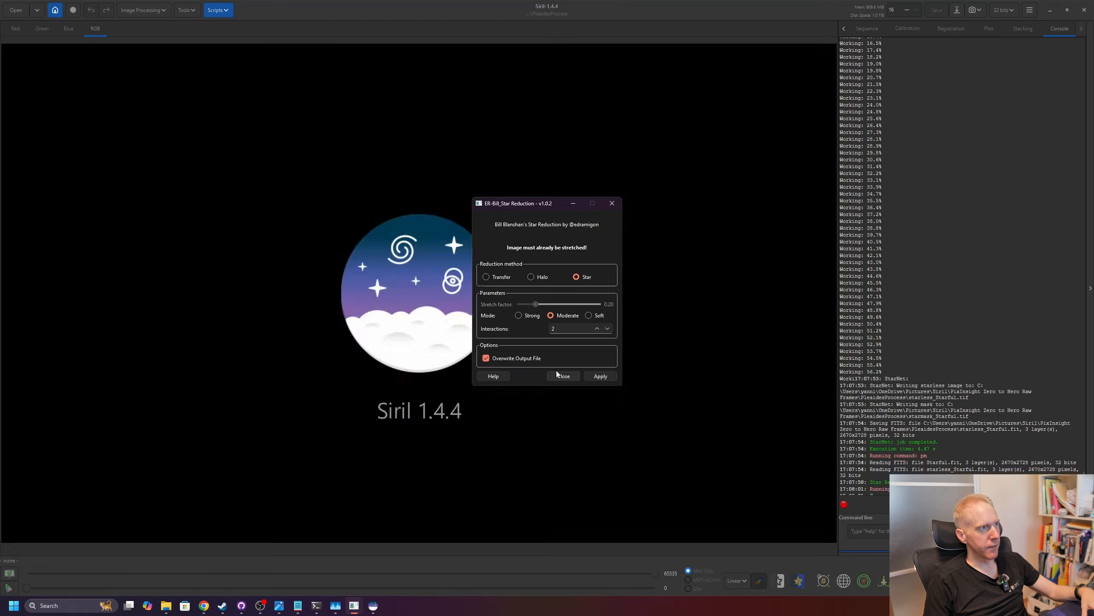
{"action": "left_click", "coordinate": [577, 378]}
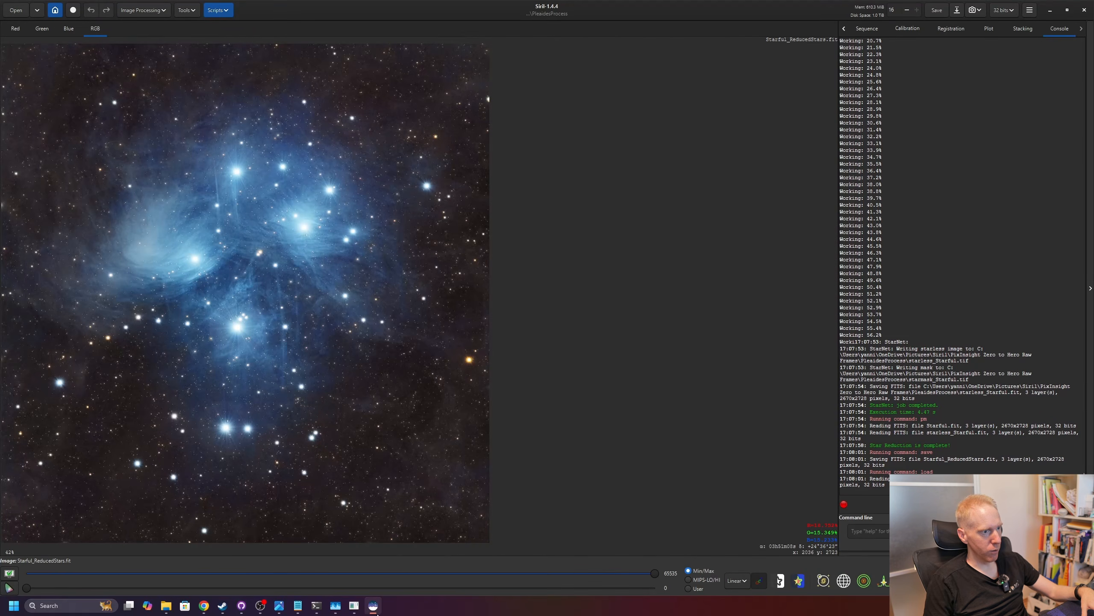
Compare the original and star-reduced images by swapping them repeatedly through the ImageWindow script, ending on Starful_ReducedStars.fit, and close its window.
{"action": "mouse_move", "coordinate": [354, 605]}
{"action": "left_click", "coordinate": [425, 556]}
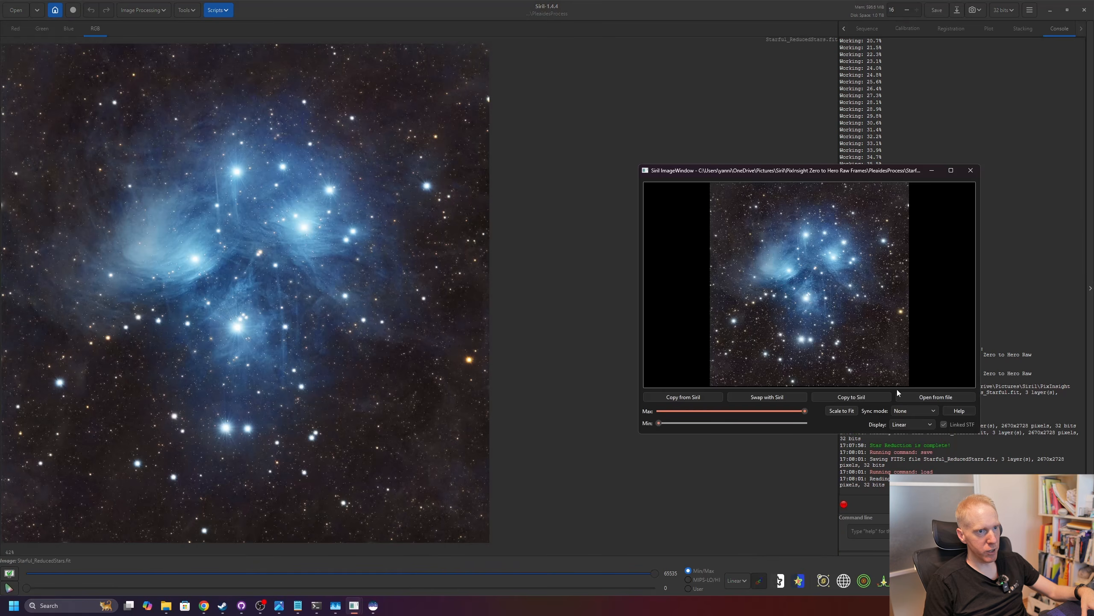
{"action": "left_click", "coordinate": [766, 397]}
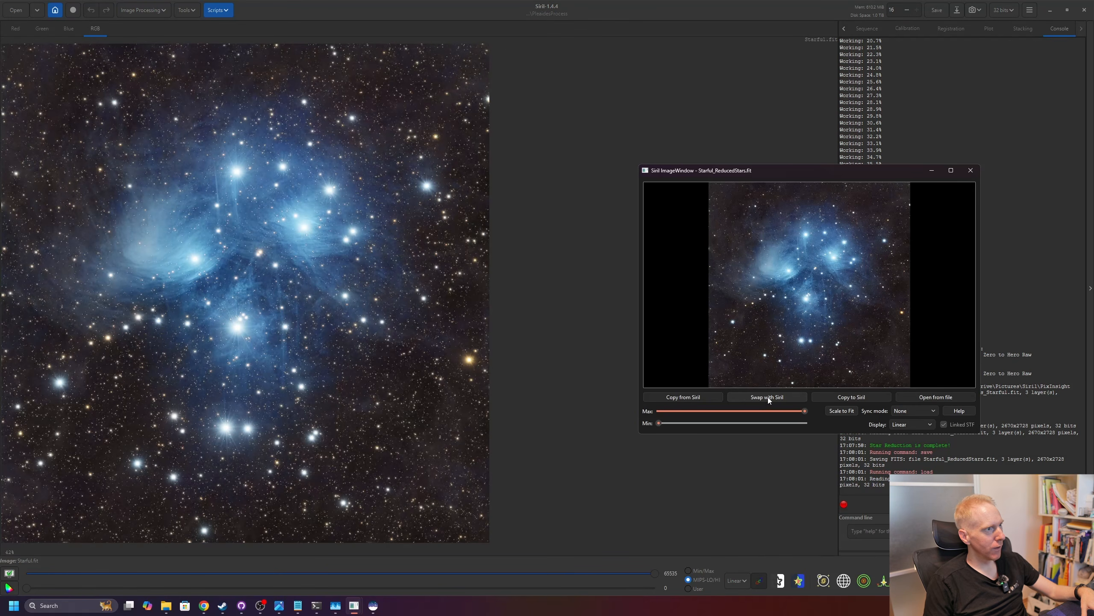
{"action": "left_click", "coordinate": [768, 397]}
{"action": "left_click", "coordinate": [768, 397]}
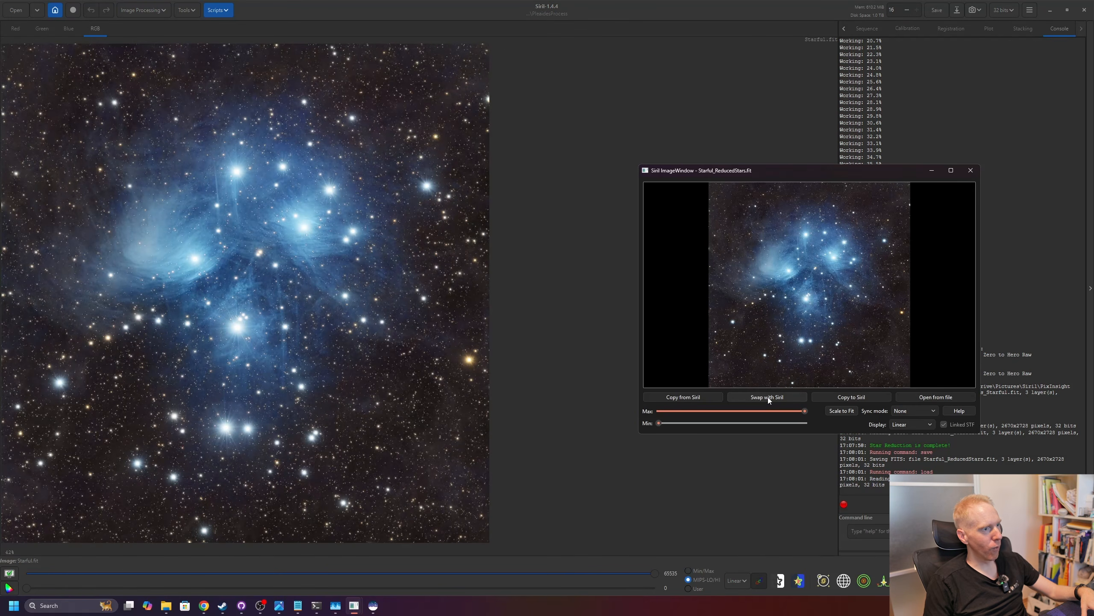
{"action": "left_click", "coordinate": [768, 397]}
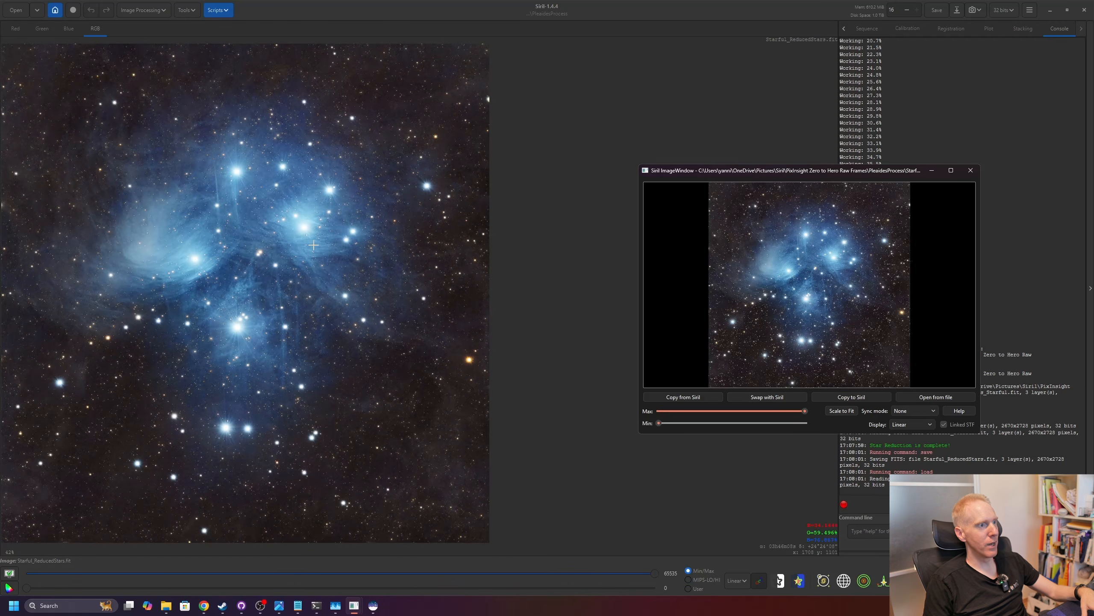
{"action": "left_click", "coordinate": [969, 170]}
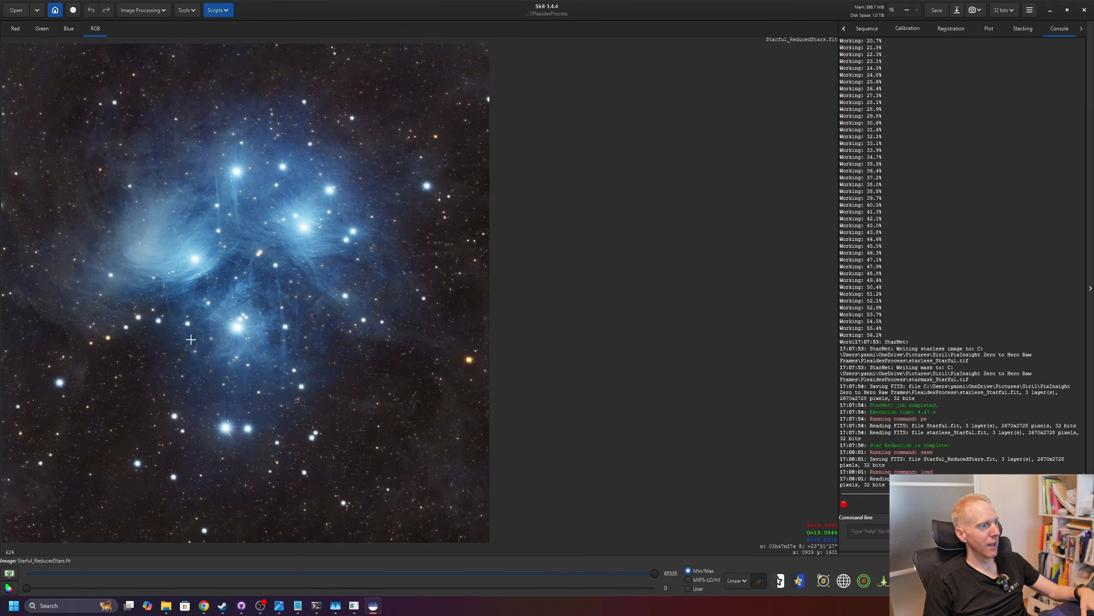
Examine the nebula and remaining stars across the whole star-reduced Pleiades image.
{"action": "scroll", "coordinate": [190, 339], "scroll_direction": "up", "scroll_amount": 2}
{"action": "scroll", "coordinate": [181, 328], "scroll_direction": "down", "scroll_amount": 4}
{"action": "scroll", "coordinate": [153, 296], "scroll_direction": "up", "scroll_amount": 3}
{"action": "left_click_drag", "start_coordinate": [218, 314], "coordinate": [488, 282]}
{"action": "scroll", "coordinate": [485, 264], "scroll_direction": "down", "scroll_amount": 1}
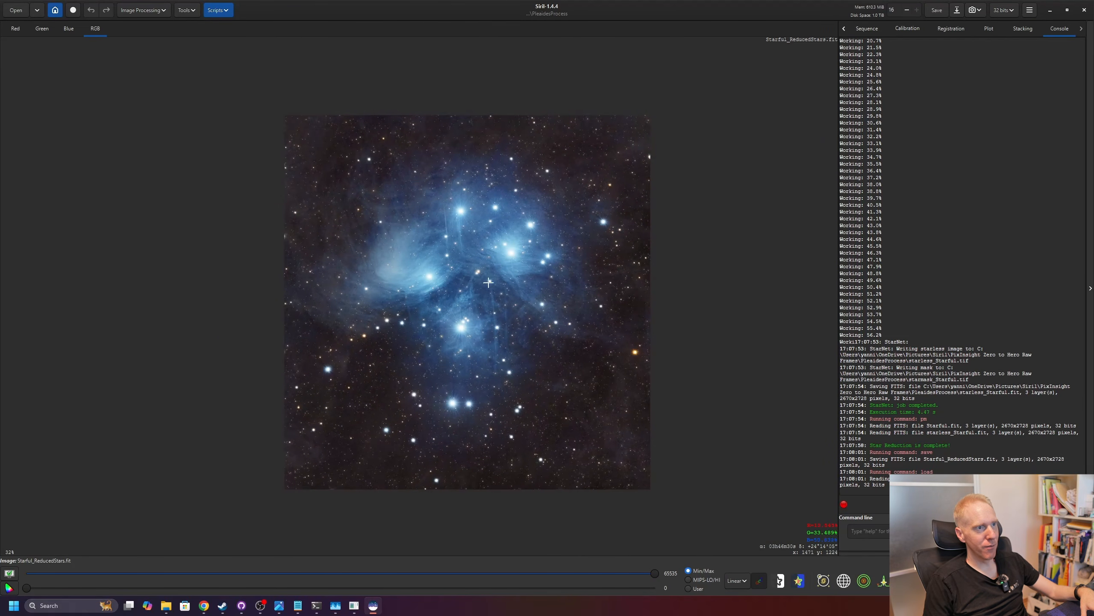
{"action": "scroll", "coordinate": [476, 287], "scroll_direction": "up", "scroll_amount": 1}
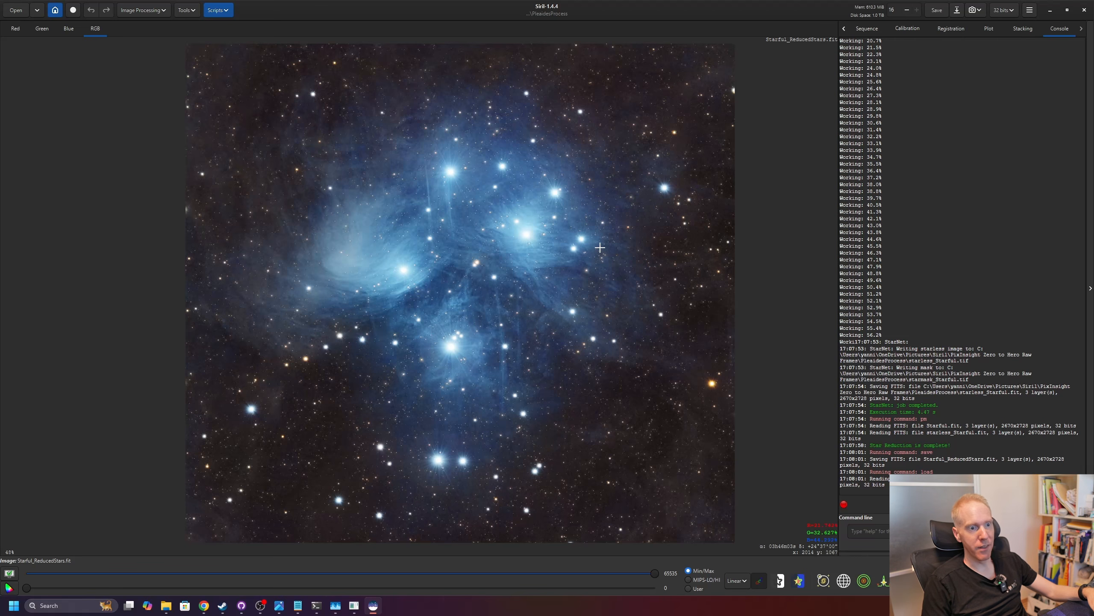
{"action": "scroll", "coordinate": [530, 336], "scroll_direction": "down", "scroll_amount": 1}
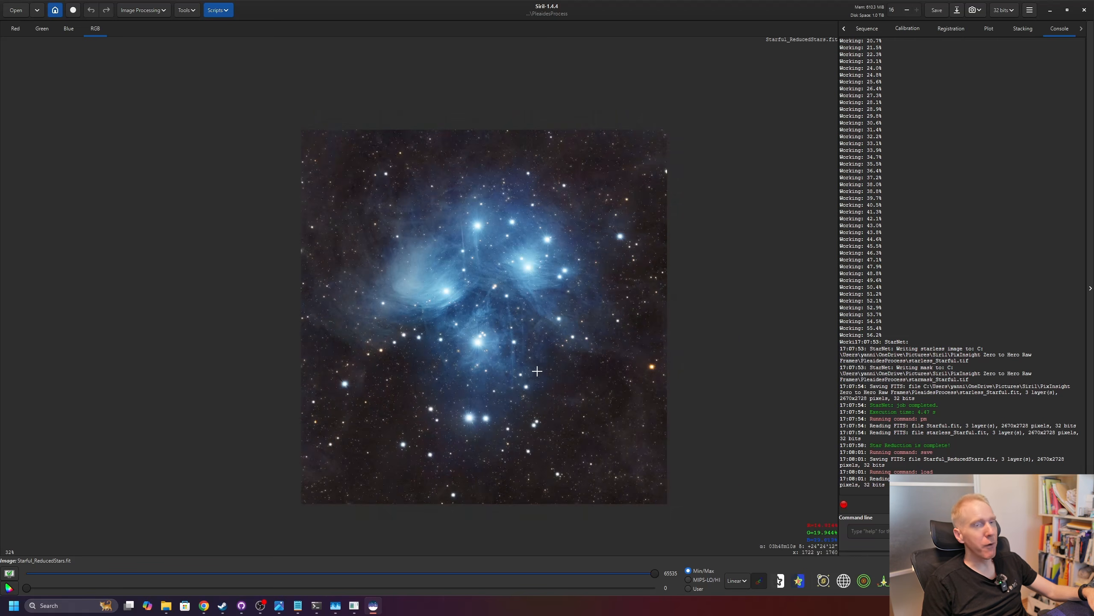
{"action": "left_click", "coordinate": [956, 10]}
{"action": "left_click", "coordinate": [391, 155]}
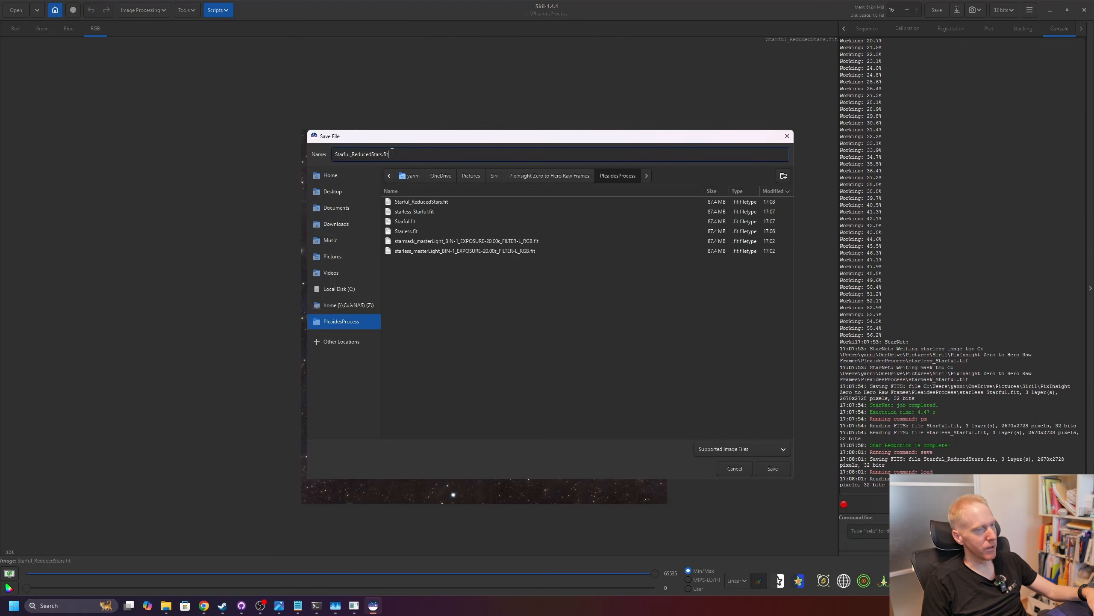
{"action": "left_click", "coordinate": [734, 468]}
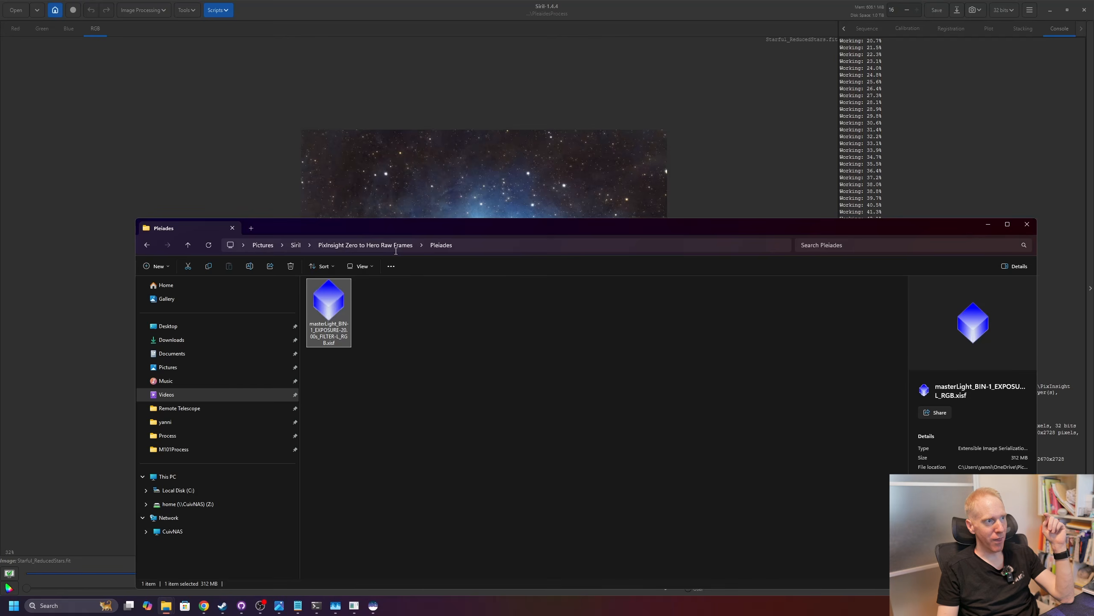
In File Explorer, create a folder named NAProcess inside PixInsight Zero to Hero Raw Frames.
{"action": "left_click", "coordinate": [365, 245]}
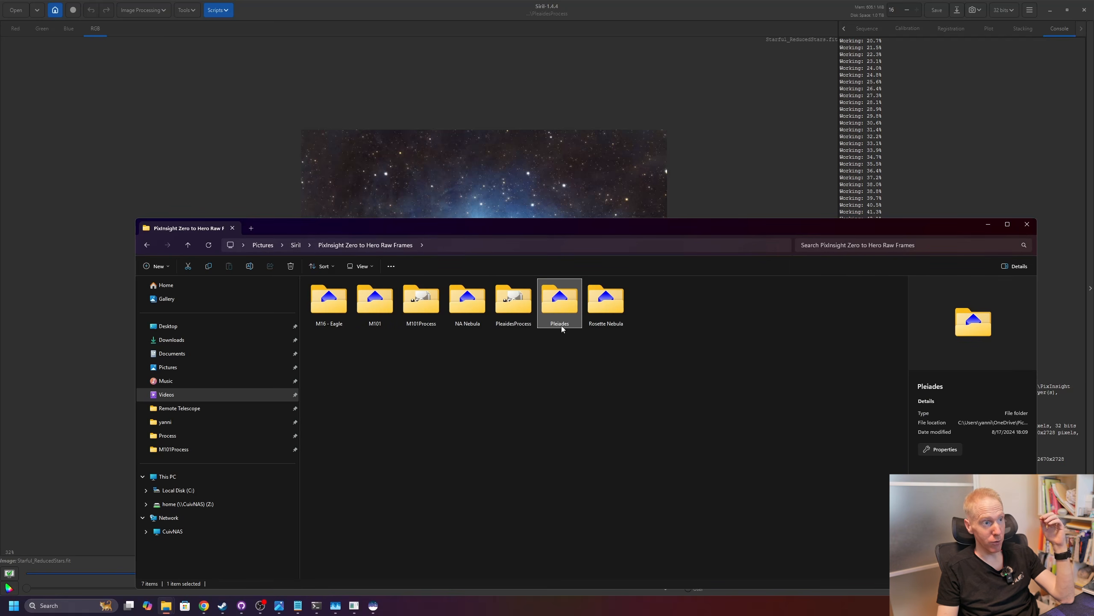
{"action": "right_click", "coordinate": [621, 371]}
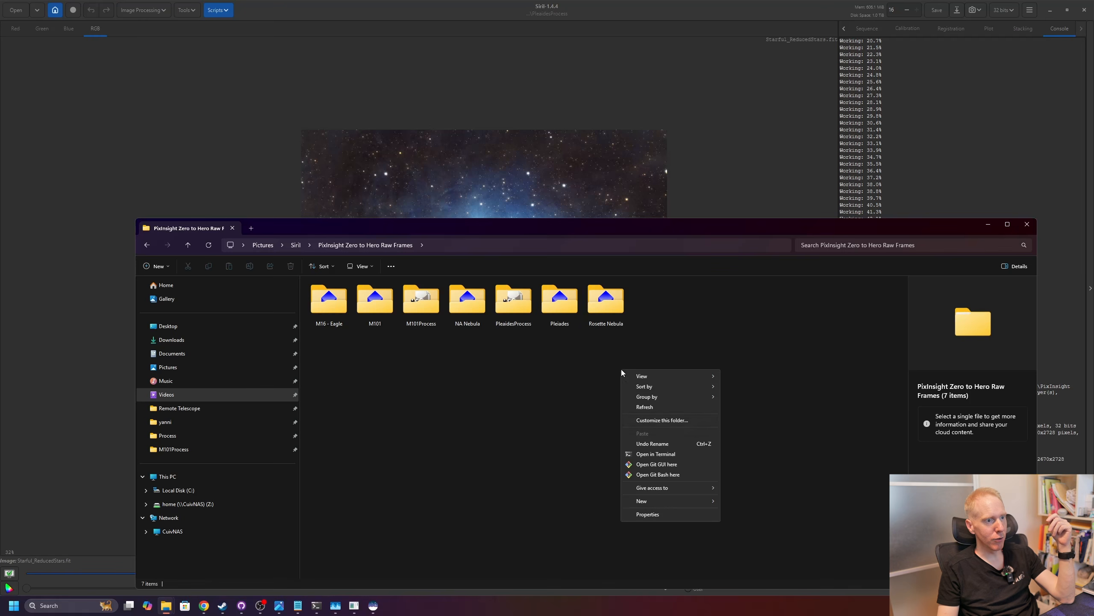
{"action": "mouse_move", "coordinate": [652, 501]}
{"action": "left_click", "coordinate": [765, 371]}
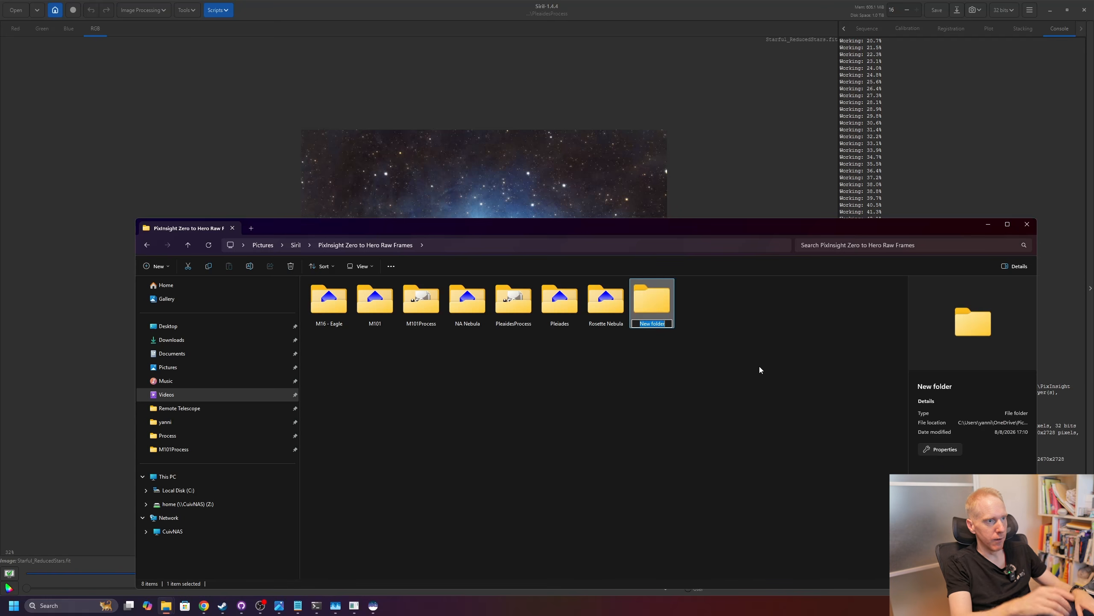
{"action": "type", "text": "Na"}
{"action": "key", "text": "BackSpace"}
{"action": "type", "text": "AProcess"}
{"action": "key", "text": "Return"}
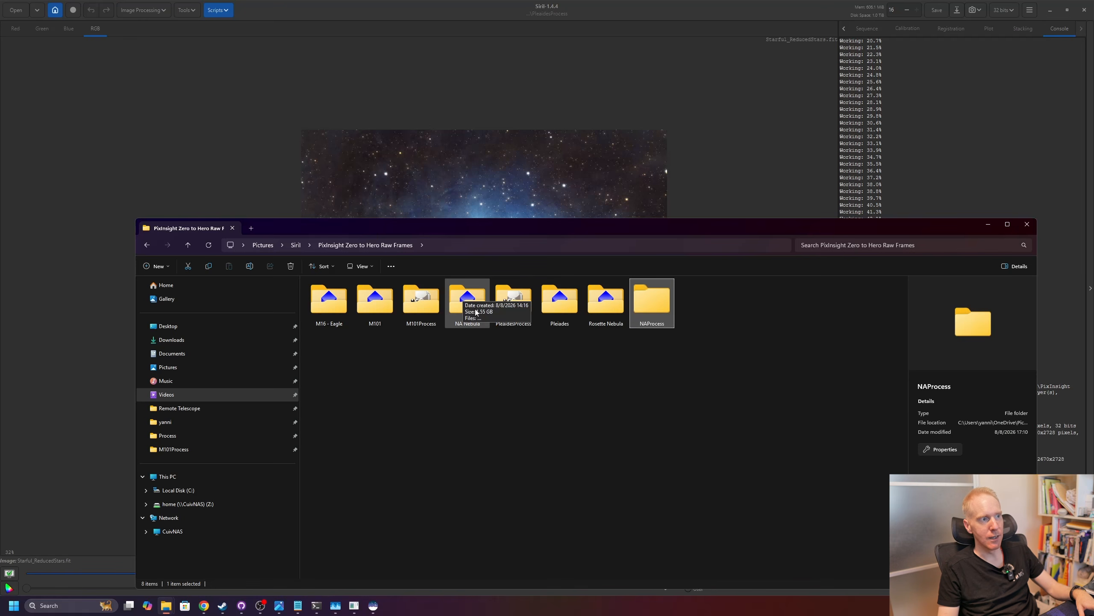
Switch back to Siril and set the NAProcess folder as the working directory.
{"action": "left_click", "coordinate": [239, 106]}
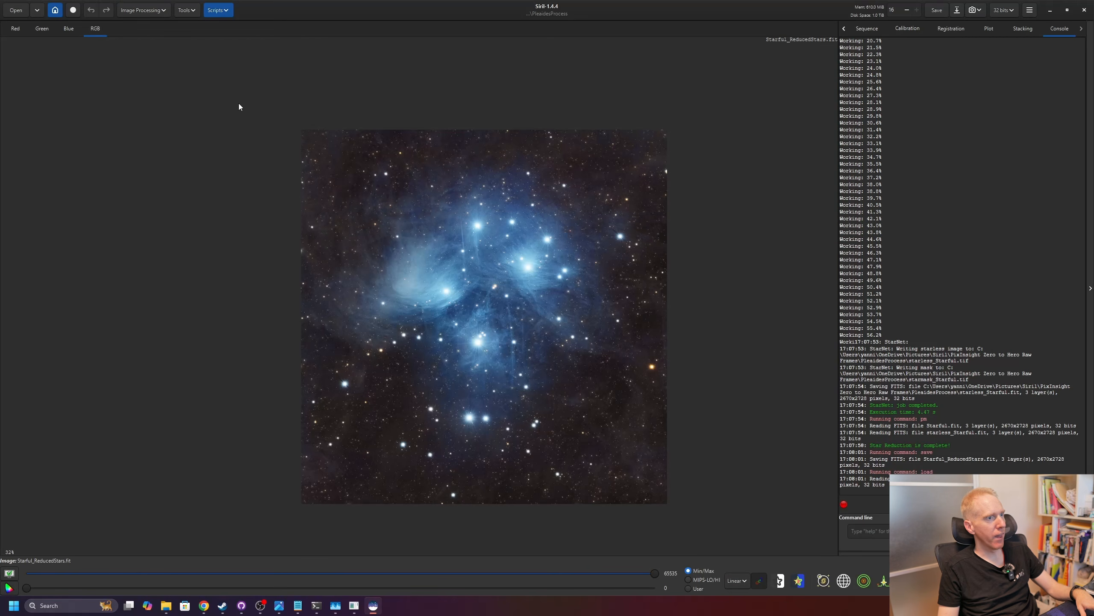
{"action": "left_click", "coordinate": [55, 11]}
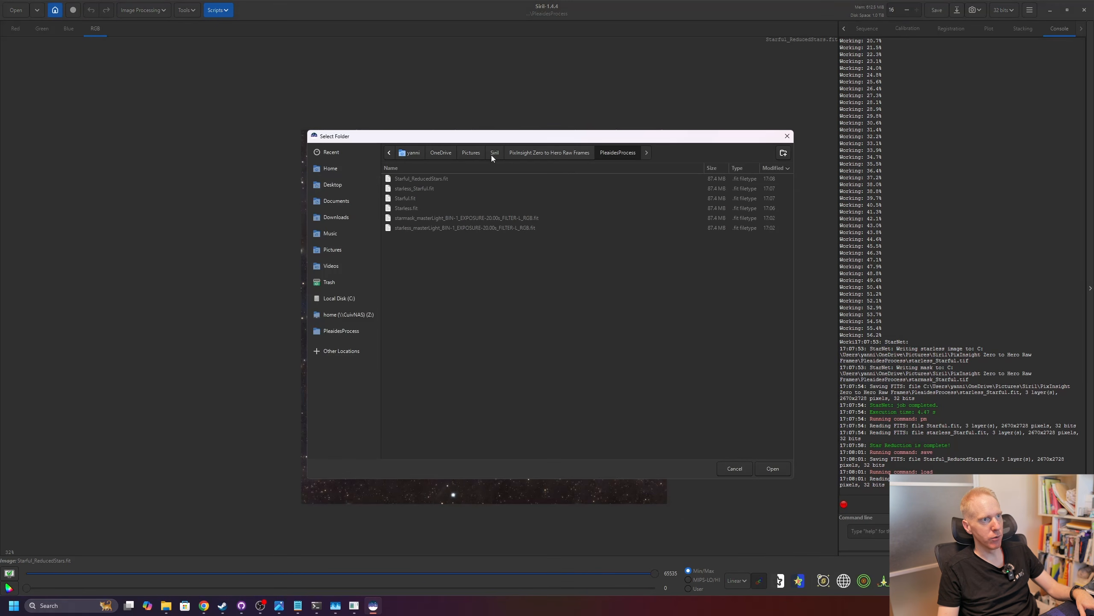
{"action": "left_click", "coordinate": [538, 152]}
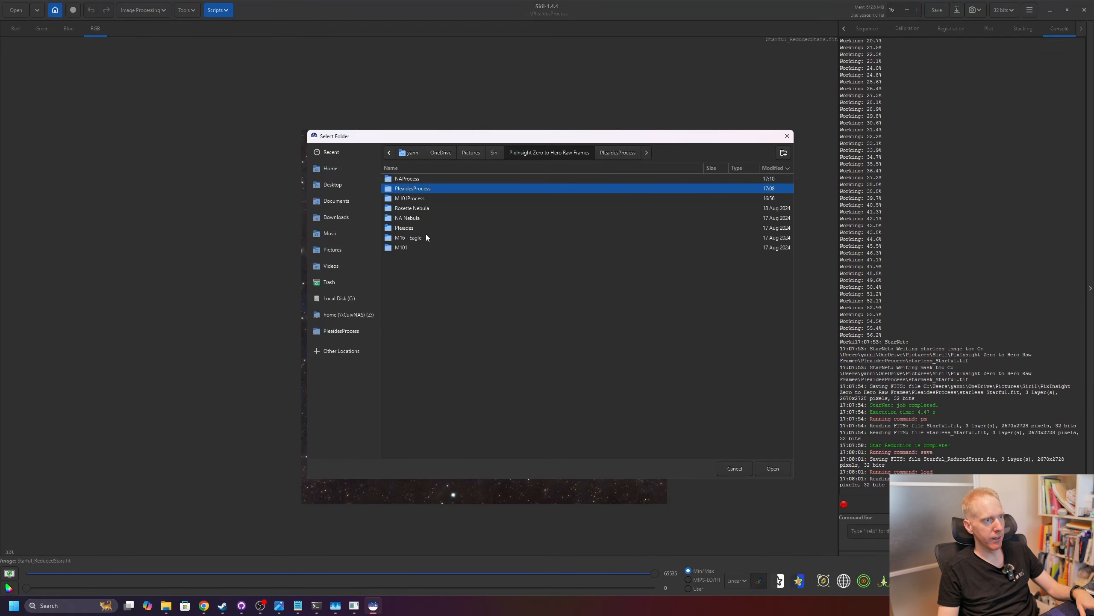
{"action": "double_click", "coordinate": [388, 181]}
{"action": "left_click", "coordinate": [761, 470]}
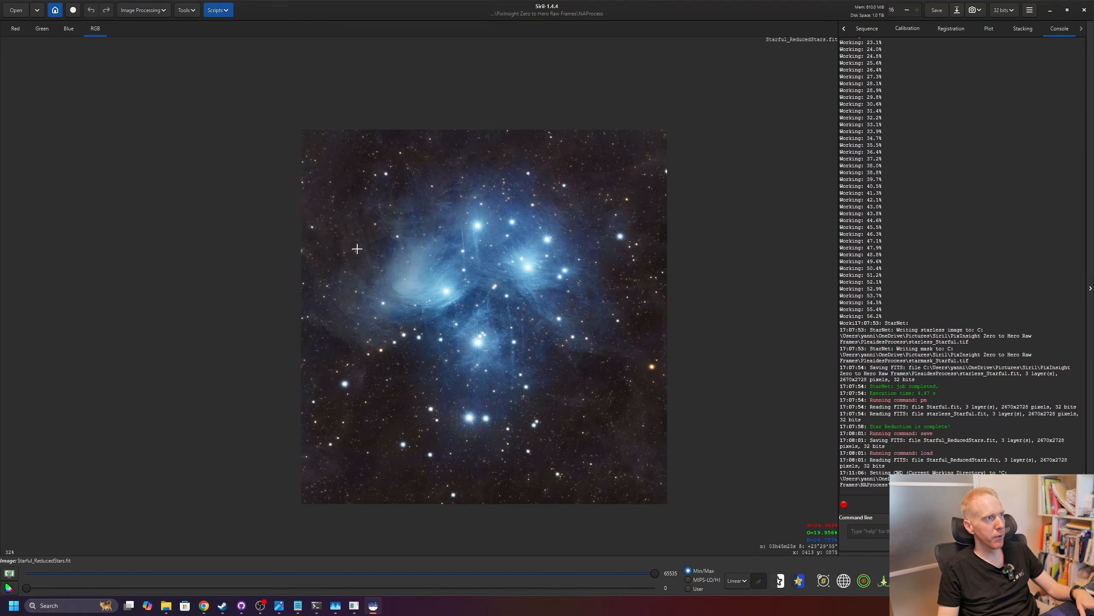
Open the drizzled 2x autocropped RGB masterLight XISF image from the NA Nebula folder.
{"action": "left_click", "coordinate": [29, 15]}
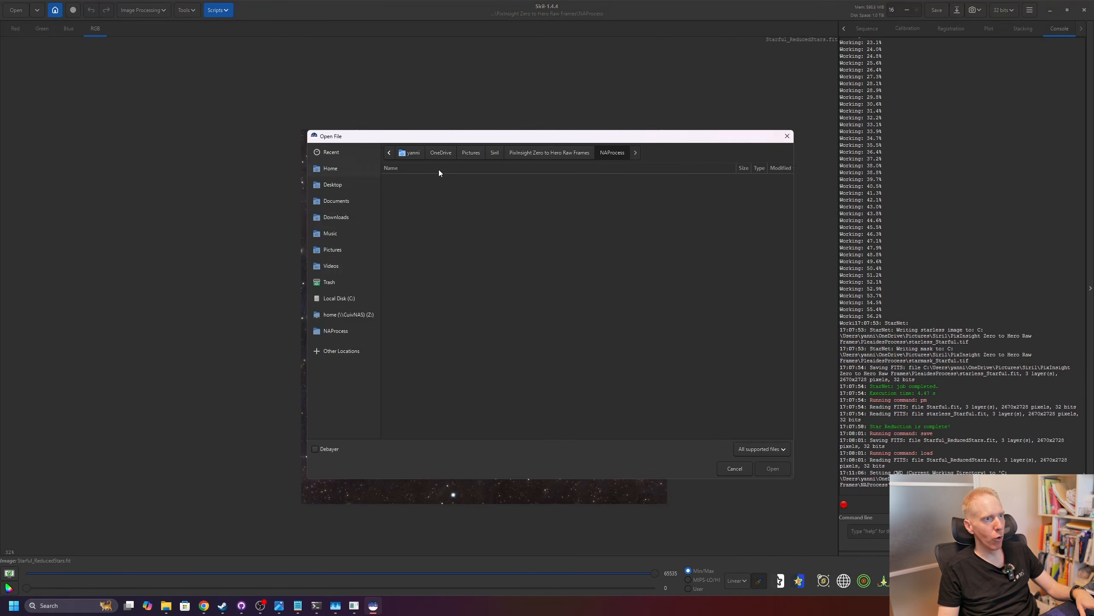
{"action": "left_click", "coordinate": [532, 155]}
{"action": "double_click", "coordinate": [406, 218]}
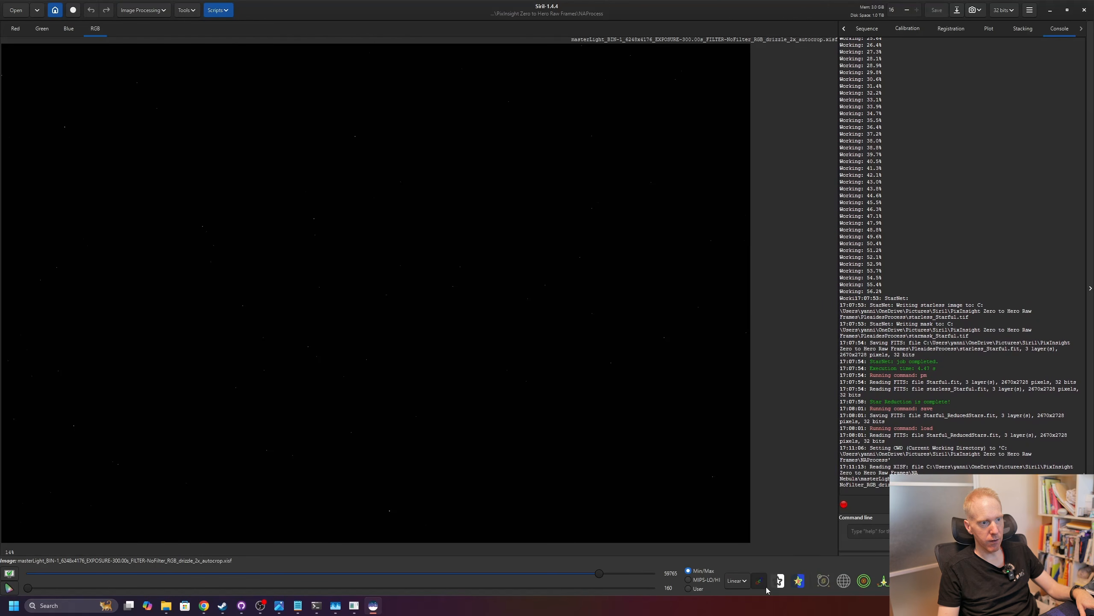
Preview the nebula image with the AutoStretch display mode and unlinked channels.
{"action": "left_click", "coordinate": [742, 581]}
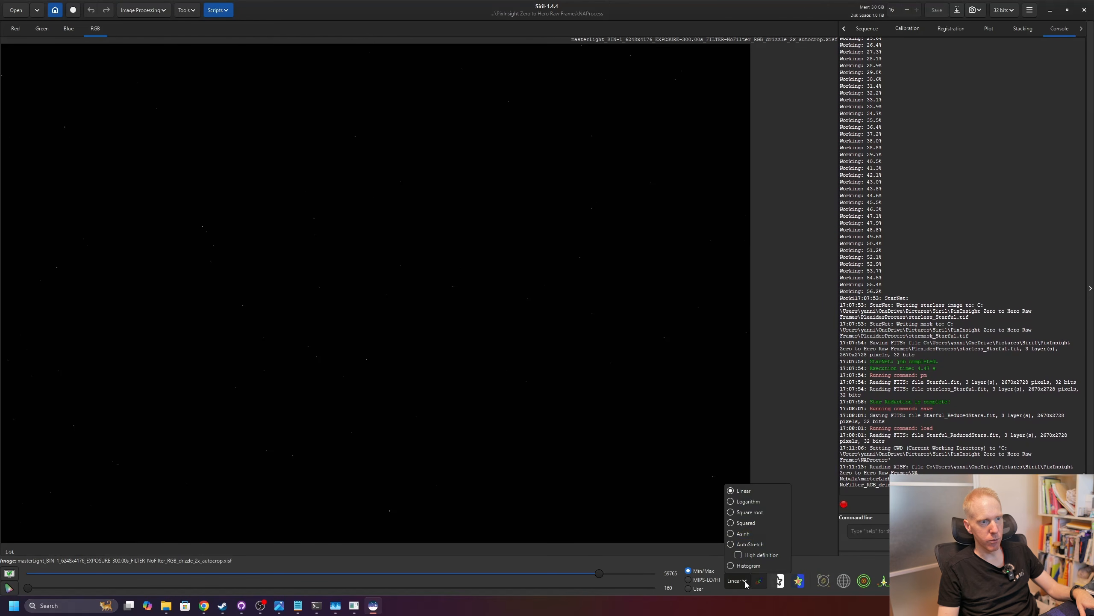
{"action": "left_click", "coordinate": [760, 545]}
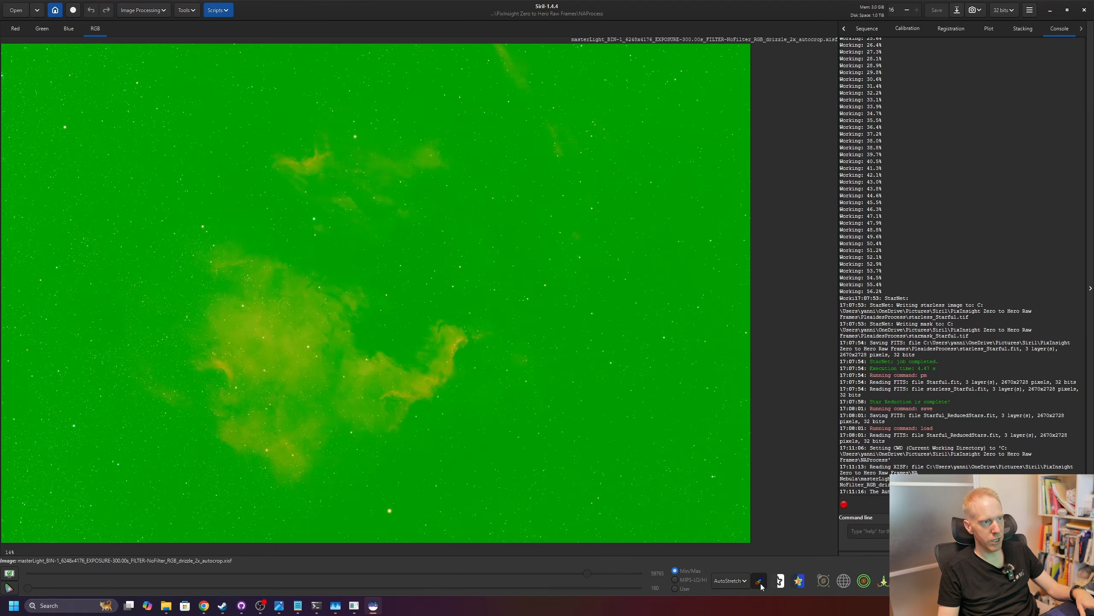
{"action": "left_click", "coordinate": [760, 581]}
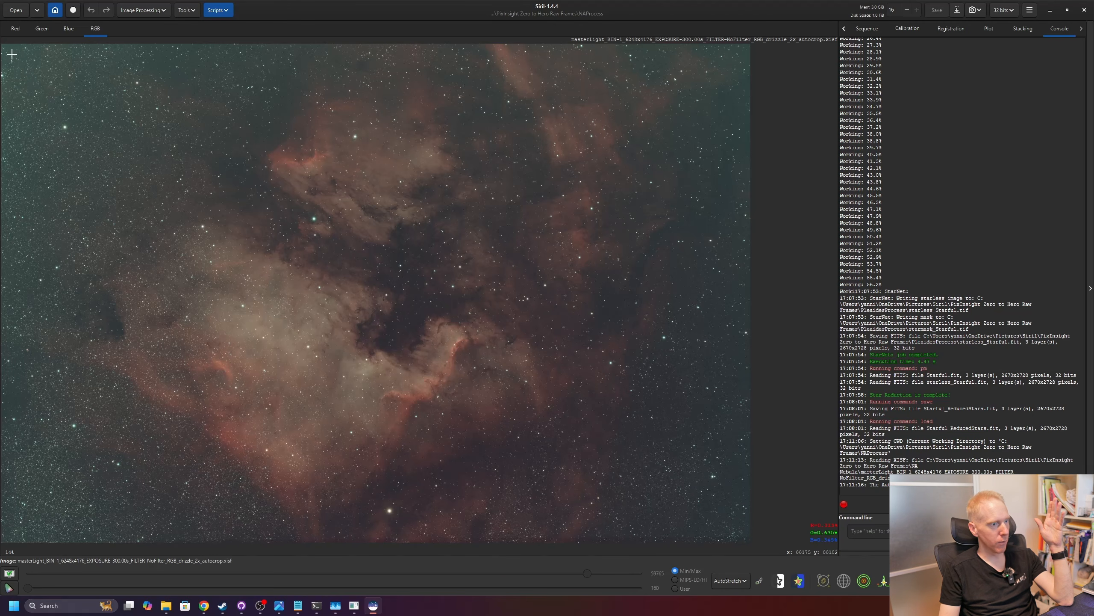
Crop the outer edges off the nebula image, keeping a centred area of about 11,900 by 7,770 px.
{"action": "left_click_drag", "start_coordinate": [11, 51], "coordinate": [736, 526]}
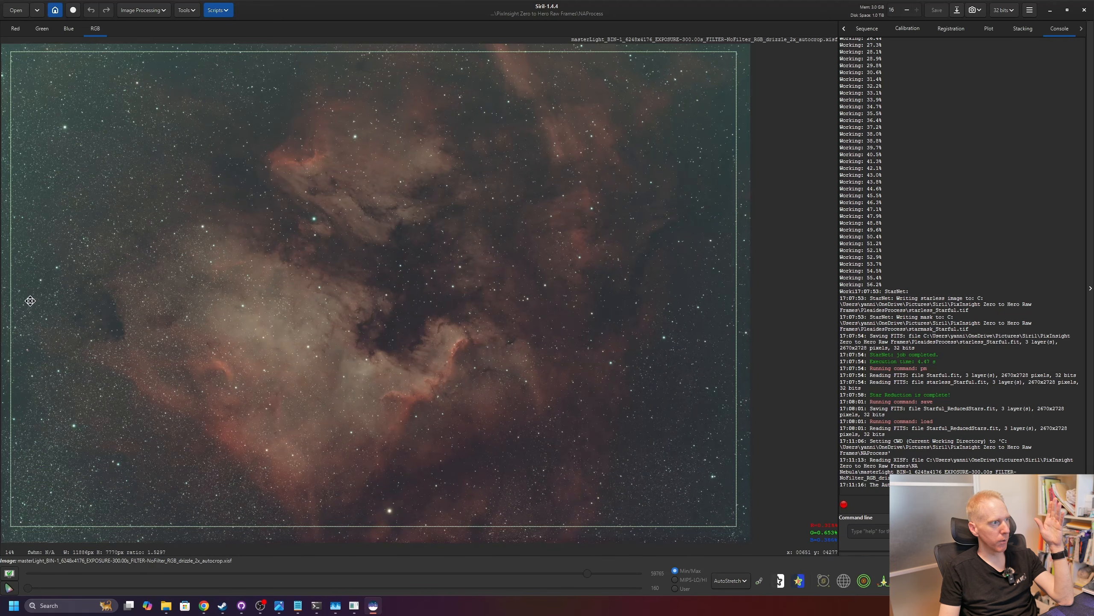
{"action": "left_click_drag", "start_coordinate": [138, 302], "coordinate": [178, 303]}
{"action": "right_click", "coordinate": [224, 264]}
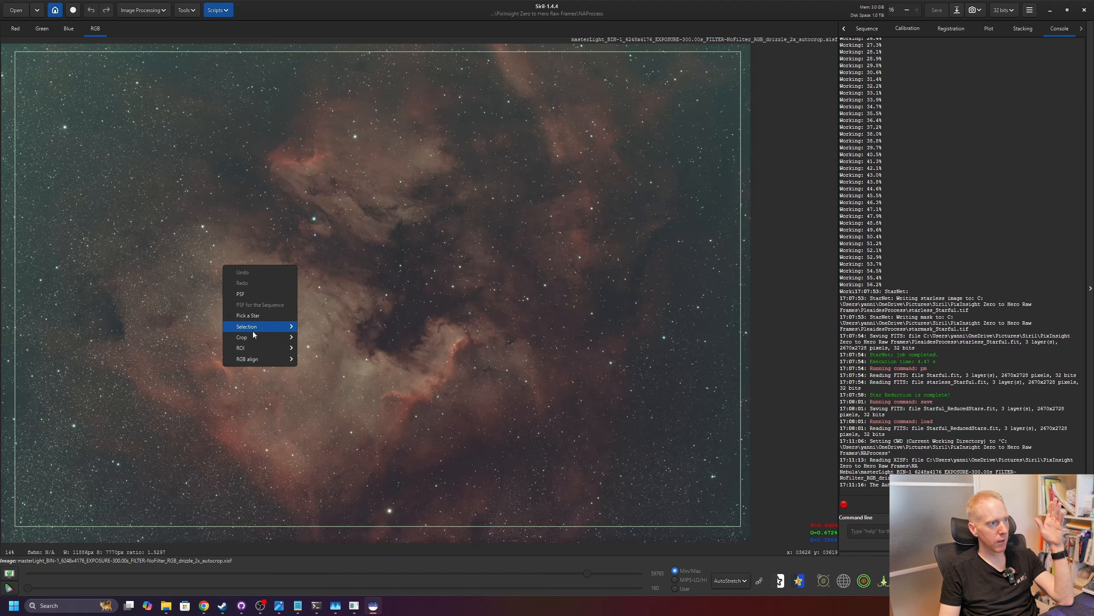
{"action": "mouse_move", "coordinate": [252, 337]}
{"action": "left_click", "coordinate": [329, 339]}
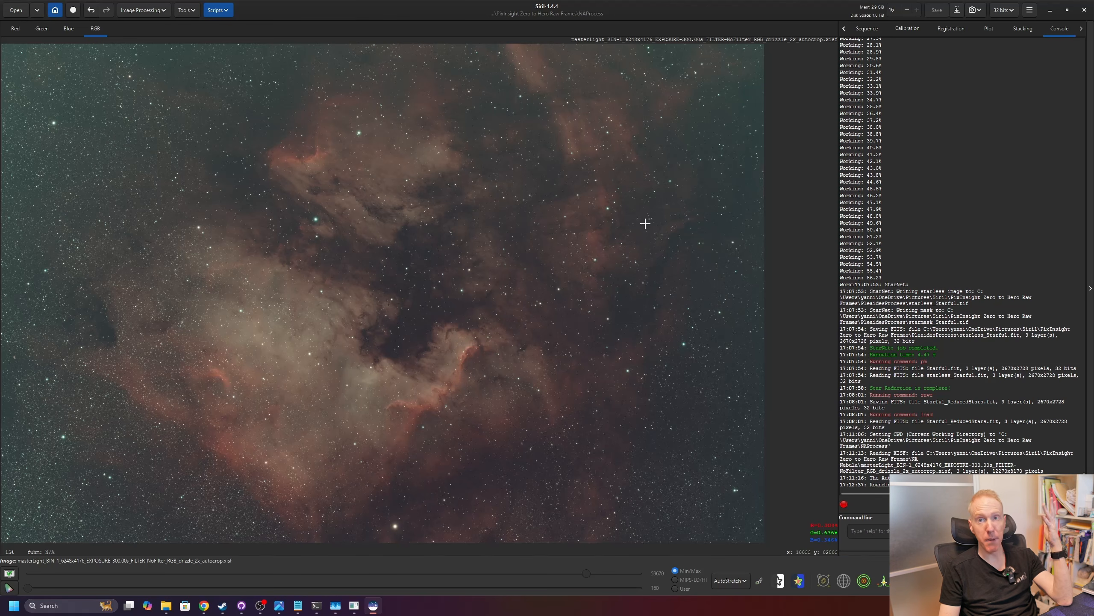
Run GraXpert AI background extraction on the cropped image with smoothing at maximum and subtraction correction.
{"action": "left_click", "coordinate": [218, 10]}
{"action": "mouse_move", "coordinate": [229, 41]}
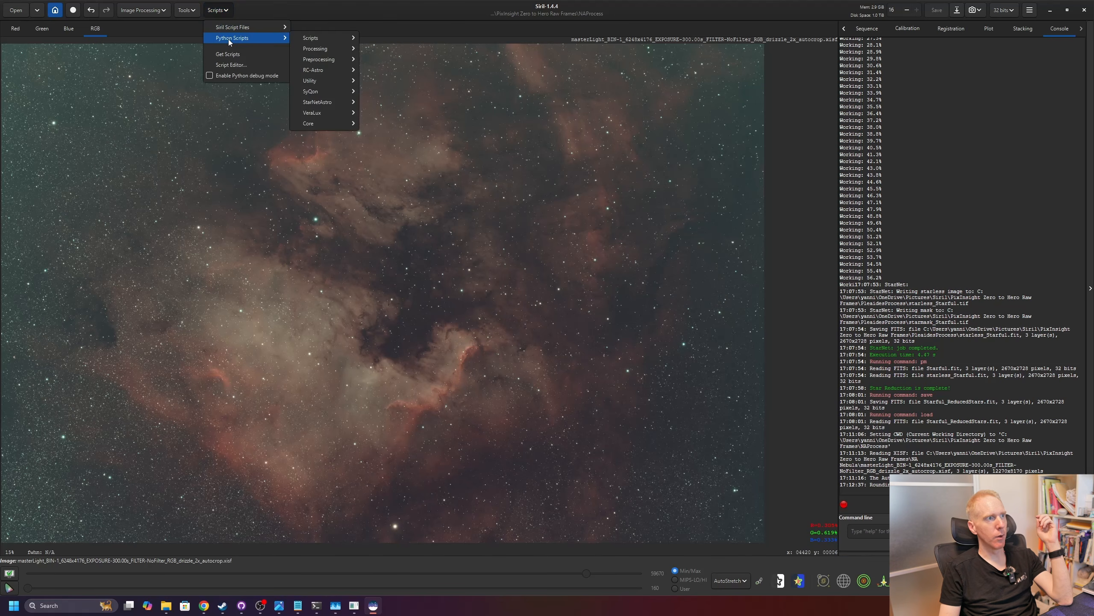
{"action": "mouse_move", "coordinate": [336, 48]}
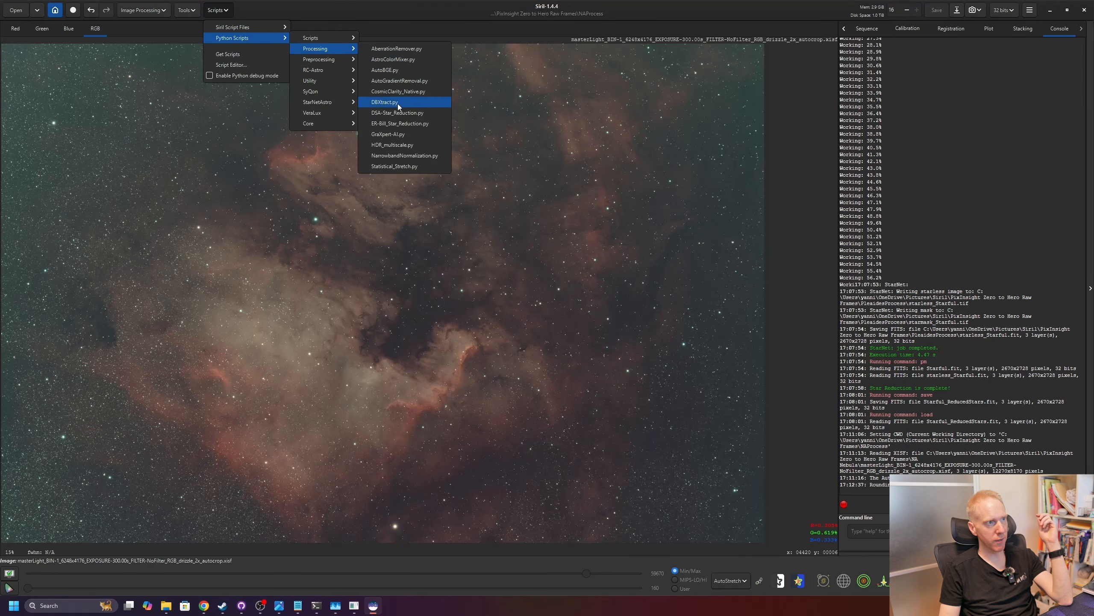
{"action": "left_click", "coordinate": [390, 134]}
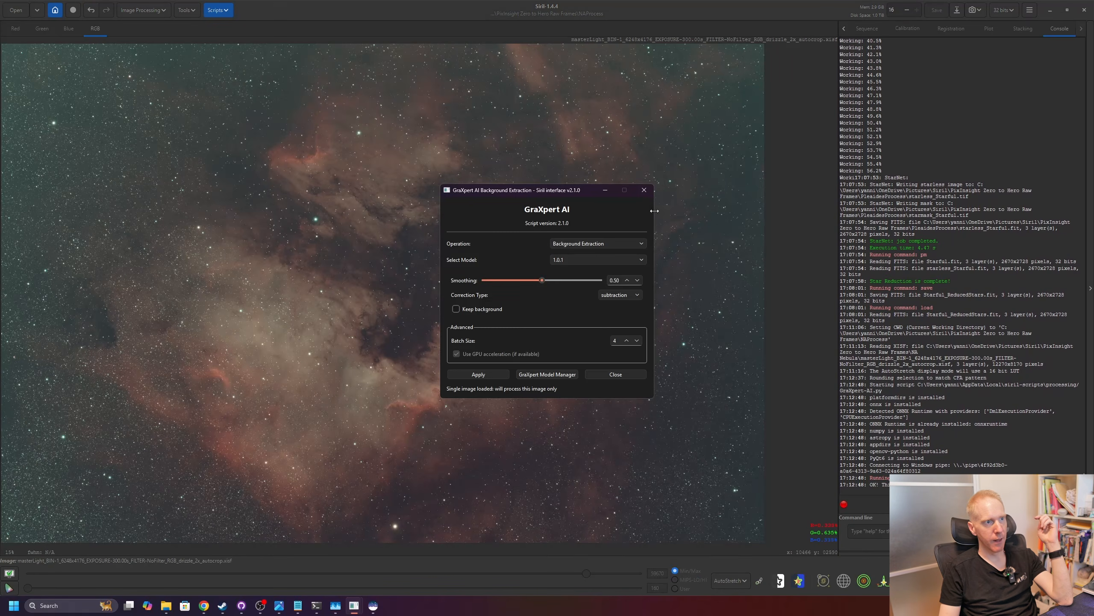
{"action": "left_click_drag", "start_coordinate": [541, 280], "coordinate": [601, 280]}
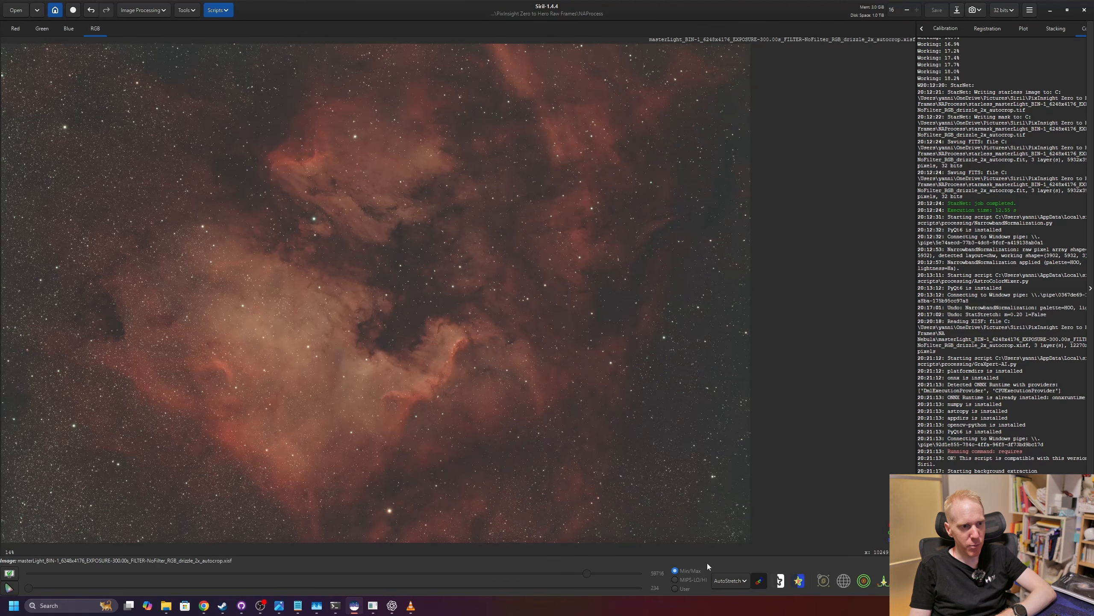
Compare the linked and unlinked channel previews of the nebula in AutoStretch mode, finishing with the channels unlinked.
{"action": "left_click", "coordinate": [759, 582]}
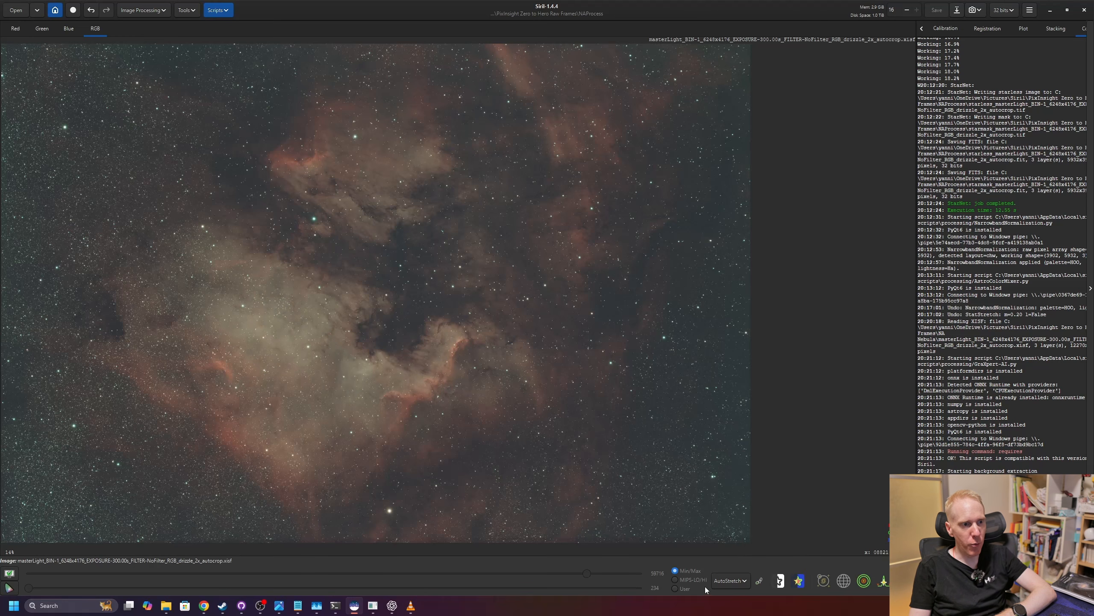
{"action": "left_click", "coordinate": [735, 582]}
{"action": "left_click", "coordinate": [730, 580]}
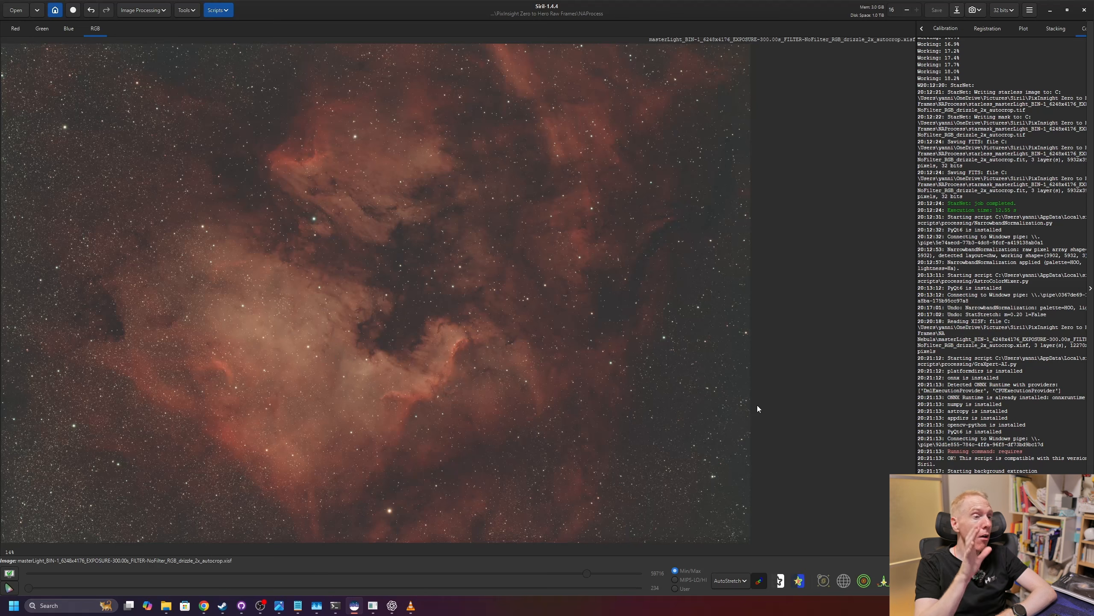
{"action": "left_click", "coordinate": [736, 581]}
{"action": "left_click", "coordinate": [730, 534]}
{"action": "left_click", "coordinate": [759, 581]}
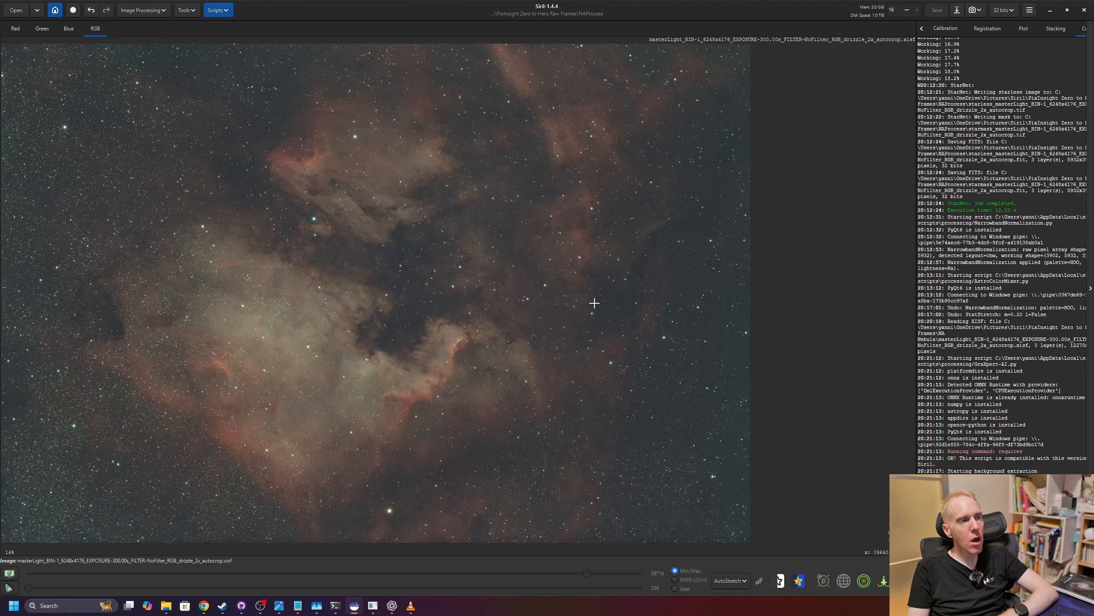
Resample the nebula image to 50% in both directions, preserving the aspect ratio and using Lanczos-4 interpolation with clamping.
{"action": "left_click", "coordinate": [153, 12]}
{"action": "left_click", "coordinate": [113, 131]}
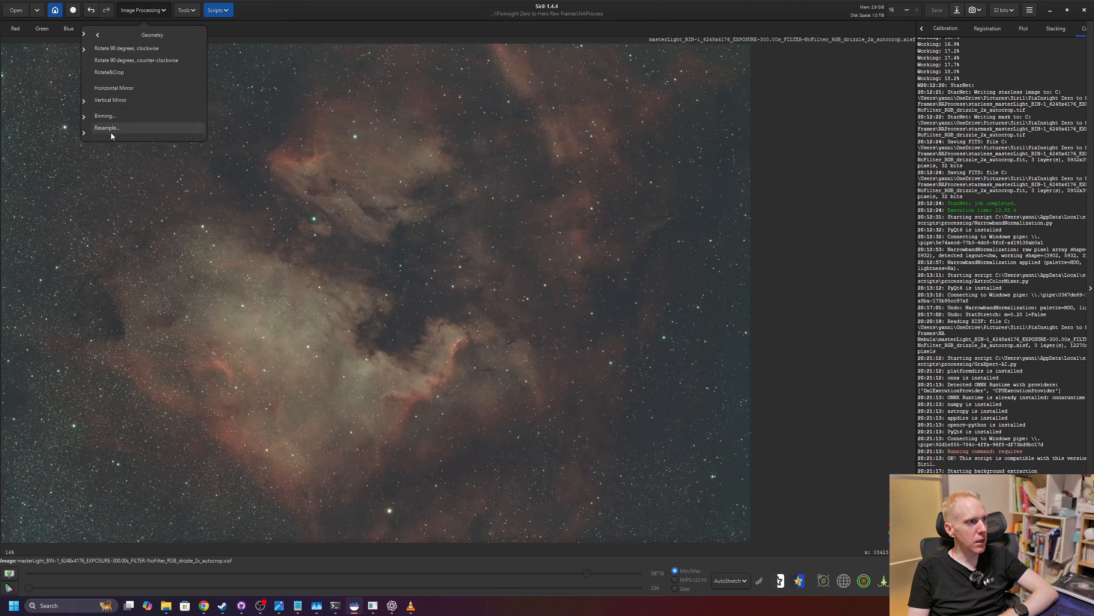
{"action": "left_click", "coordinate": [108, 128]}
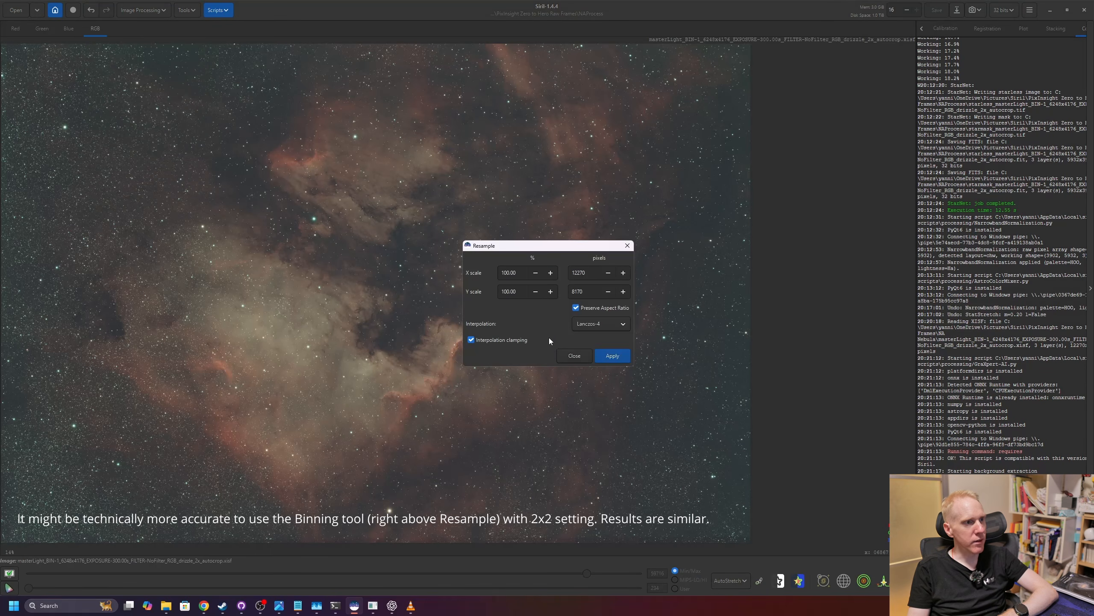
{"action": "double_click", "coordinate": [513, 272]}
{"action": "type", "text": "50"}
{"action": "key", "text": "Tab"}
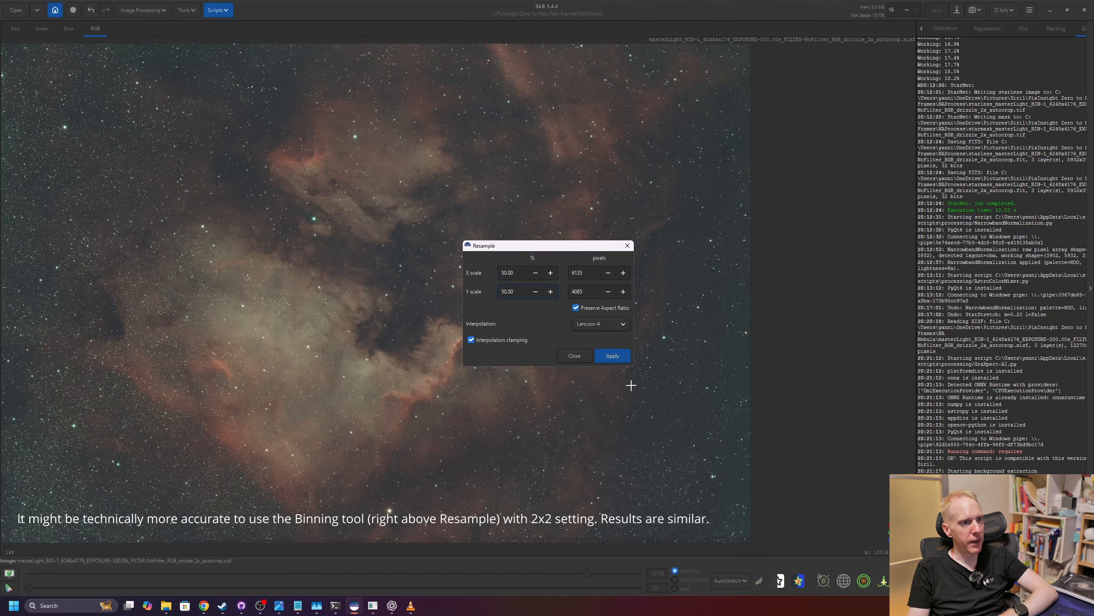
{"action": "left_click", "coordinate": [622, 359]}
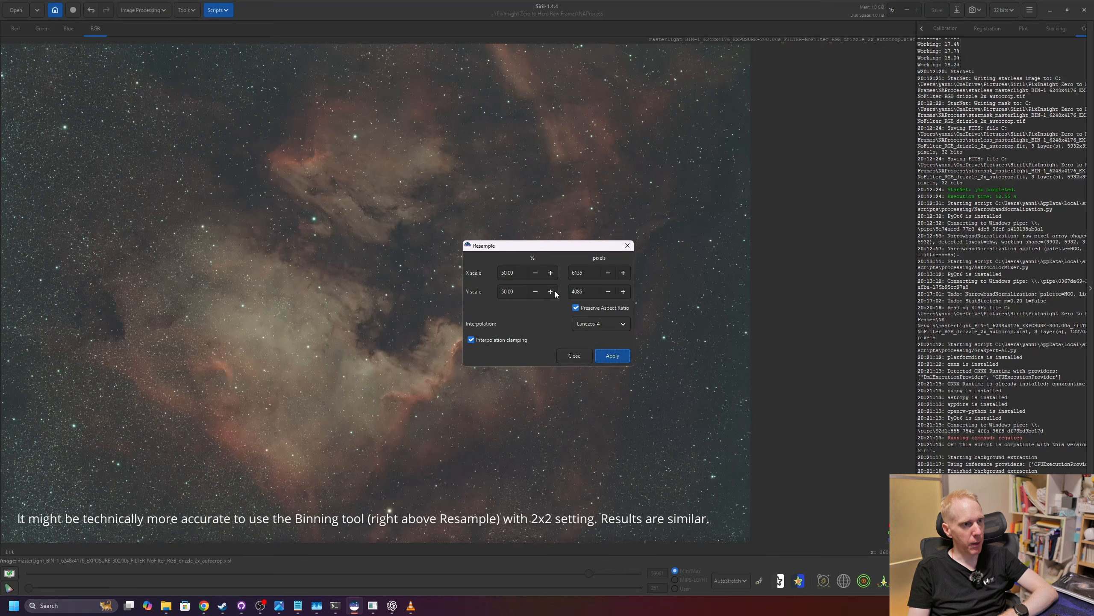
{"action": "left_click", "coordinate": [576, 356]}
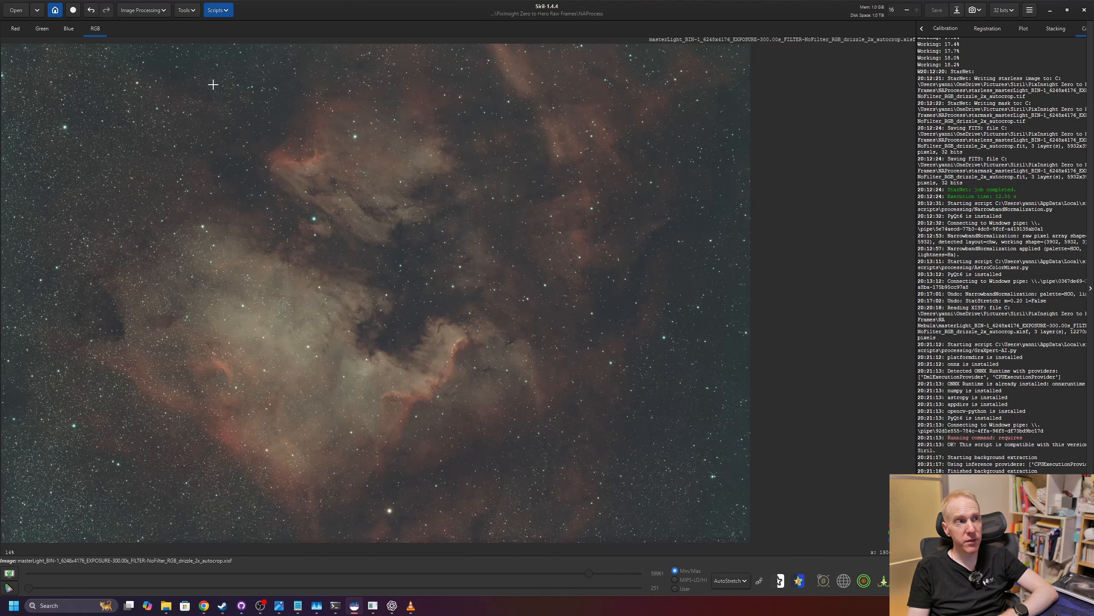
Run SyQon Parallax on the full image with an unlinked temporary stretch at target median 0.2, and apply the result to the open image.
{"action": "left_click", "coordinate": [217, 10]}
{"action": "mouse_move", "coordinate": [235, 40]}
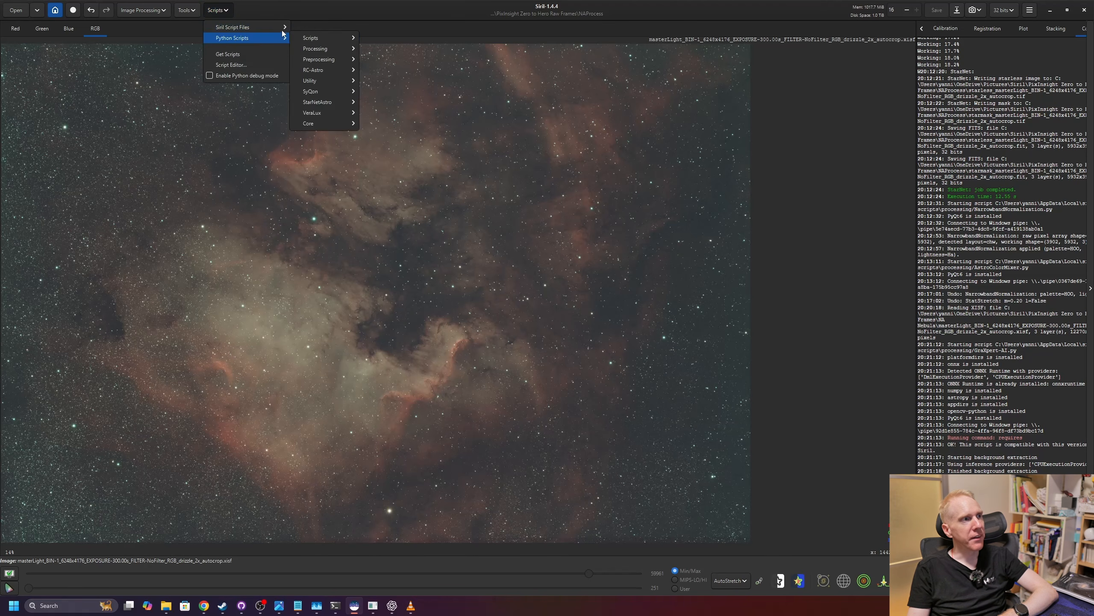
{"action": "mouse_move", "coordinate": [323, 92]}
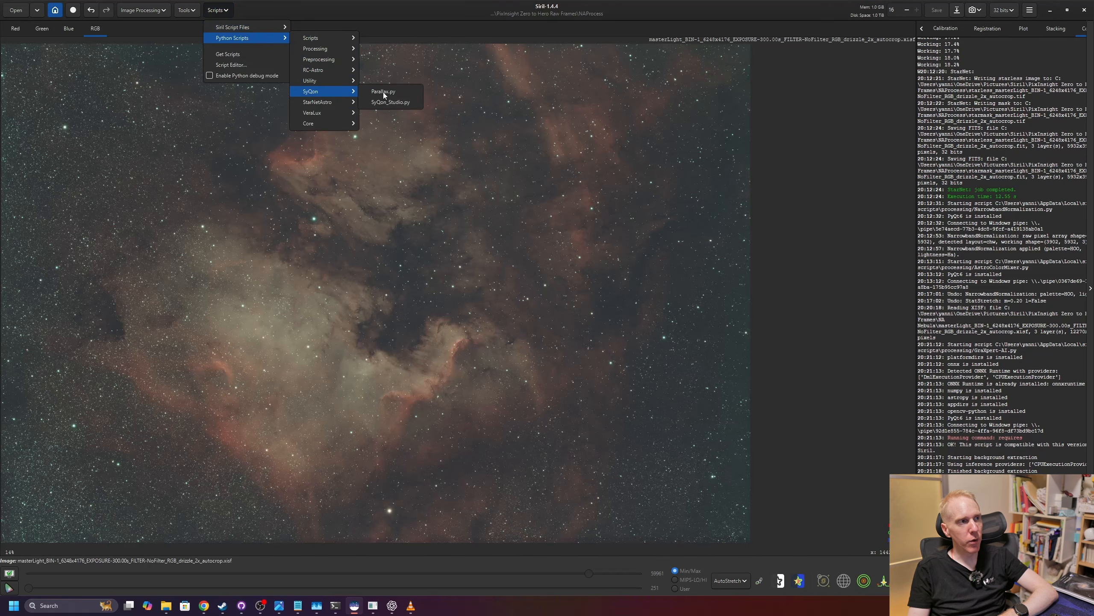
{"action": "left_click", "coordinate": [384, 92]}
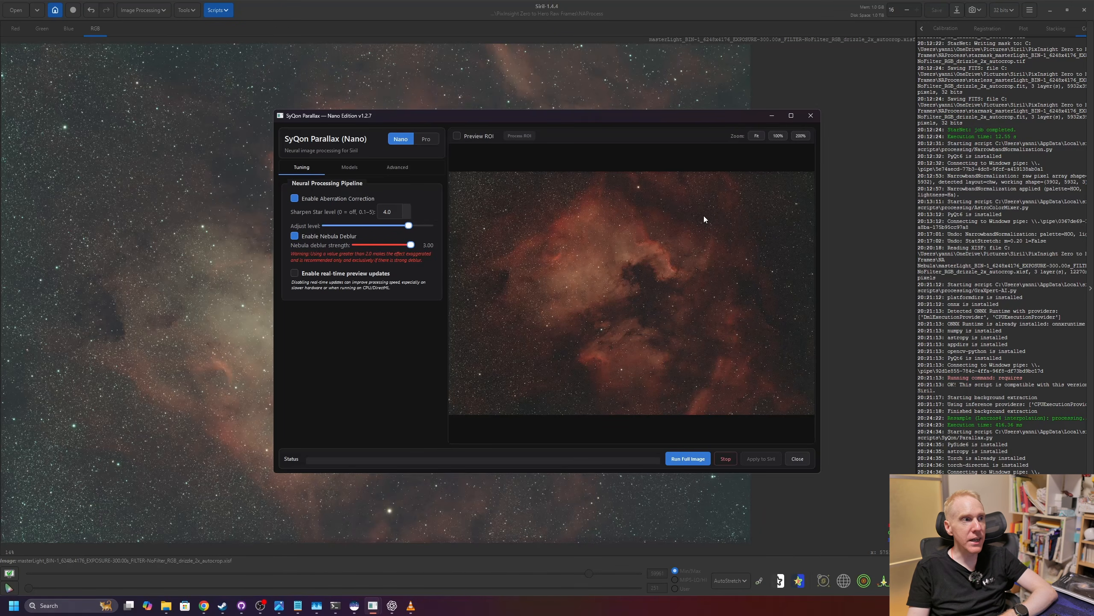
{"action": "left_click", "coordinate": [351, 167]}
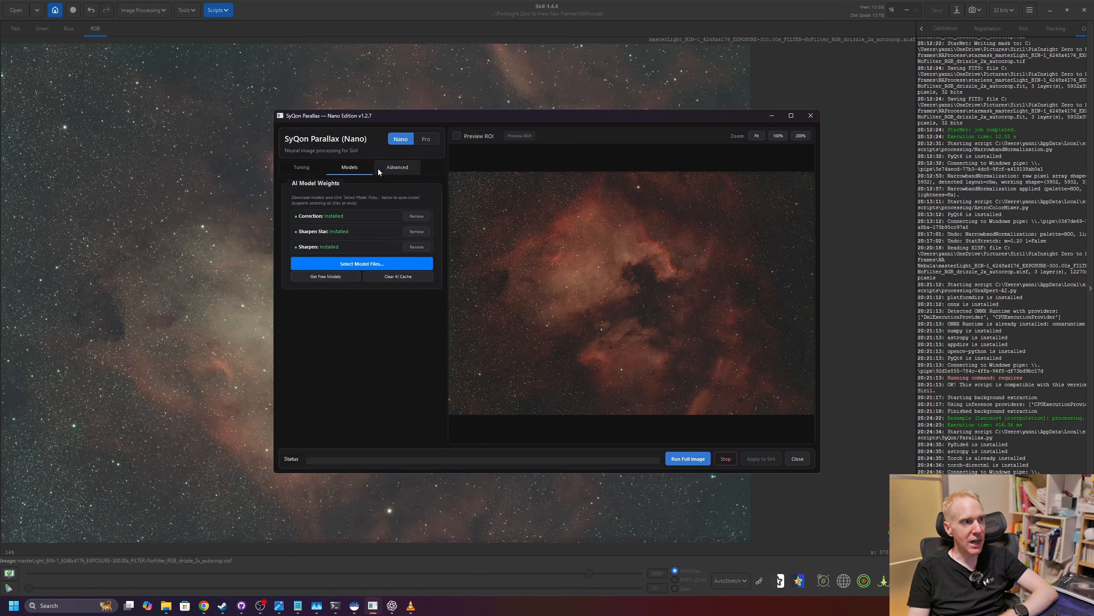
{"action": "left_click", "coordinate": [403, 170]}
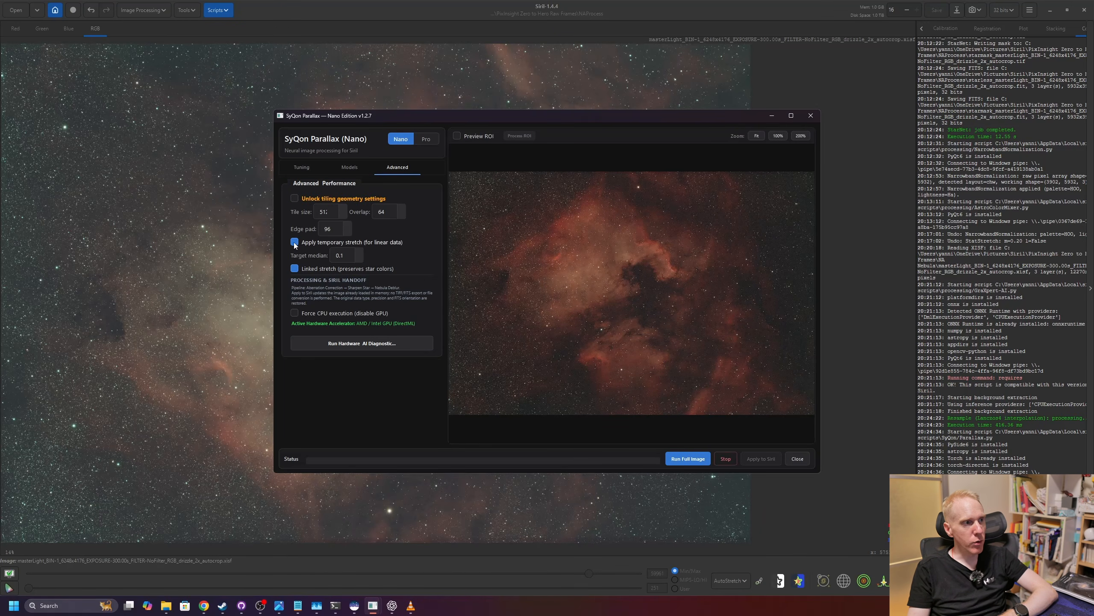
{"action": "left_click", "coordinate": [294, 268]}
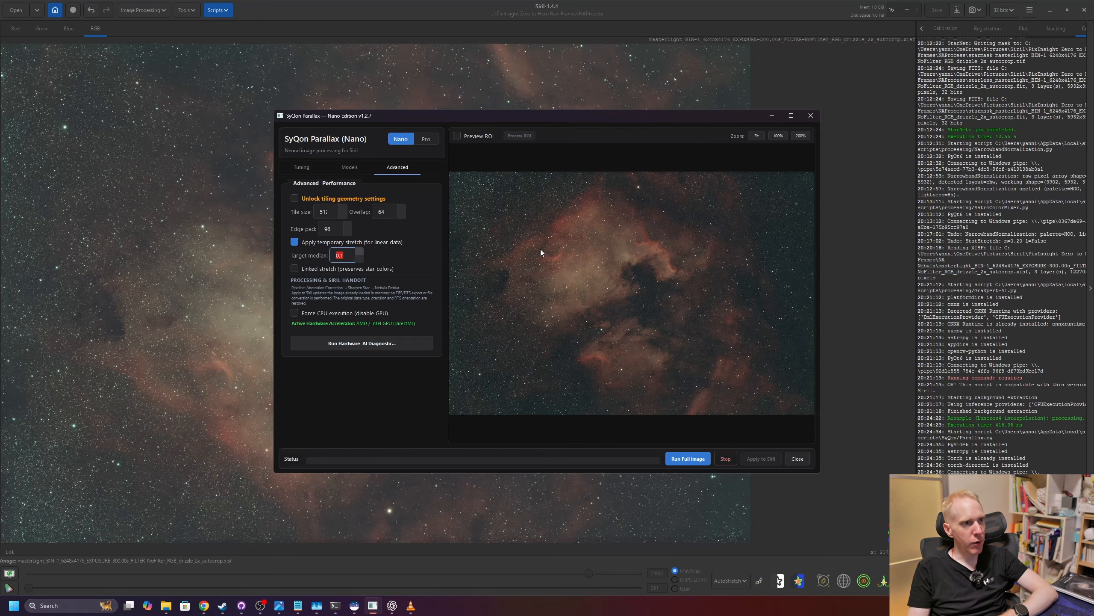
{"action": "key", "text": "Up"}
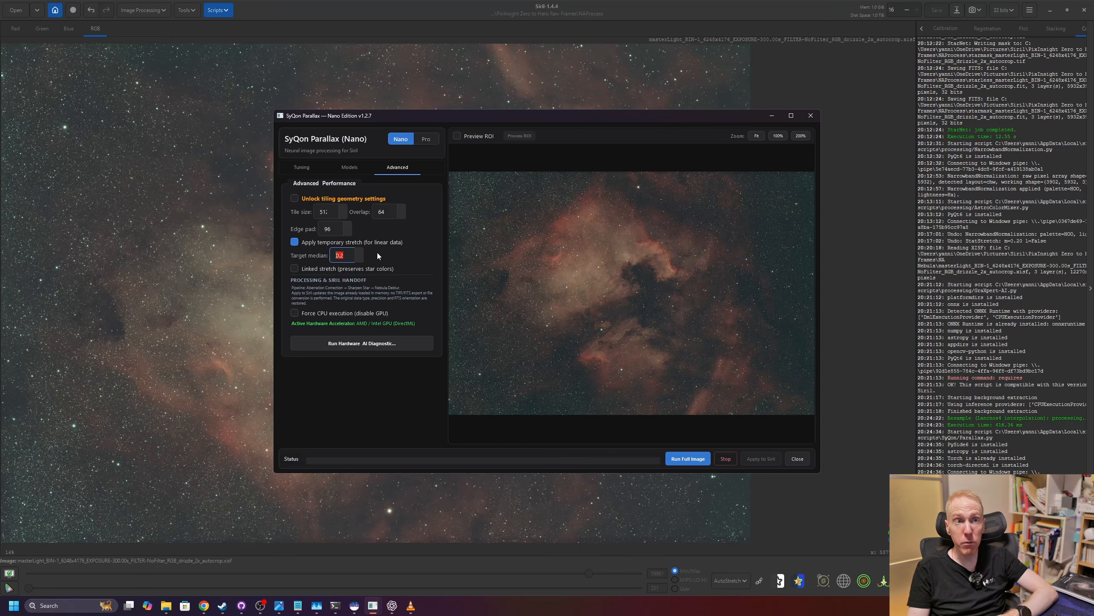
{"action": "left_click", "coordinate": [298, 169]}
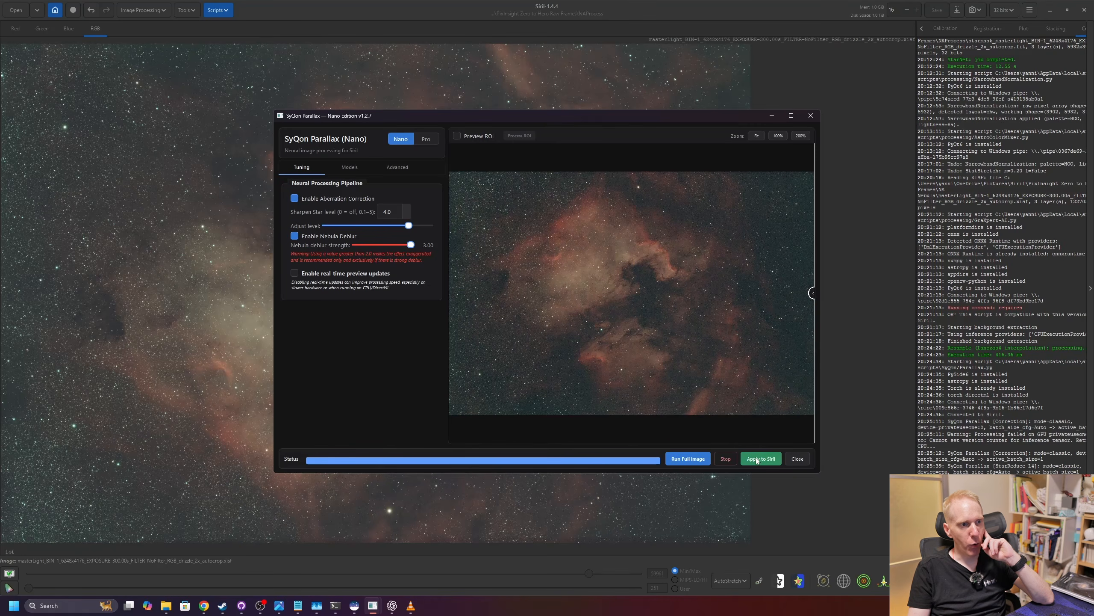
{"action": "left_click", "coordinate": [755, 460]}
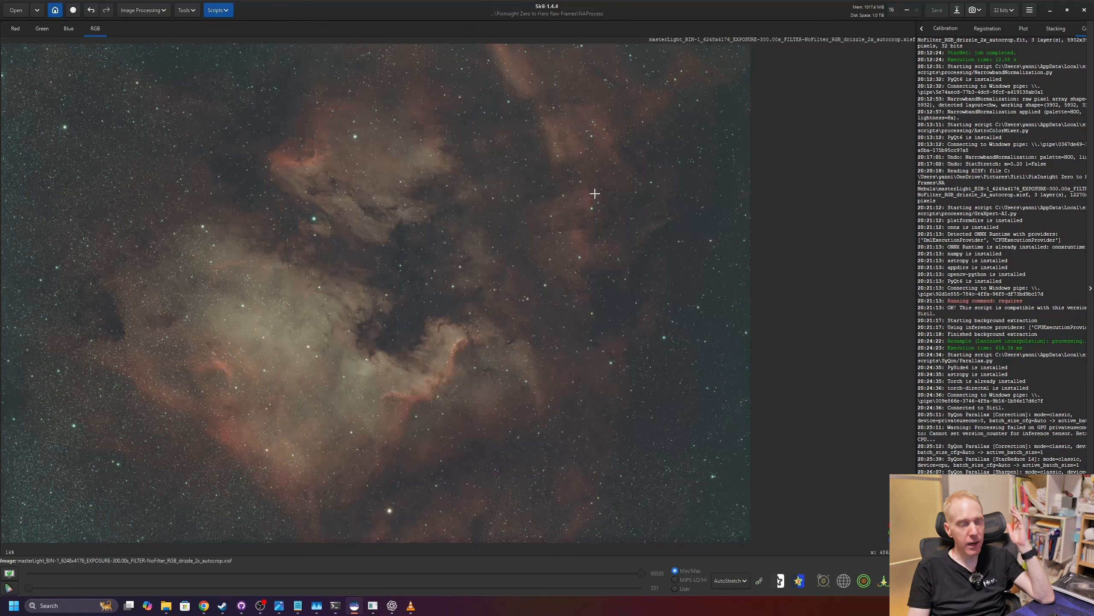
Compare the nebula's stars and dust detail before and after Parallax by undoing and redoing it at close range.
{"action": "scroll", "coordinate": [362, 336], "scroll_direction": "up", "scroll_amount": 7}
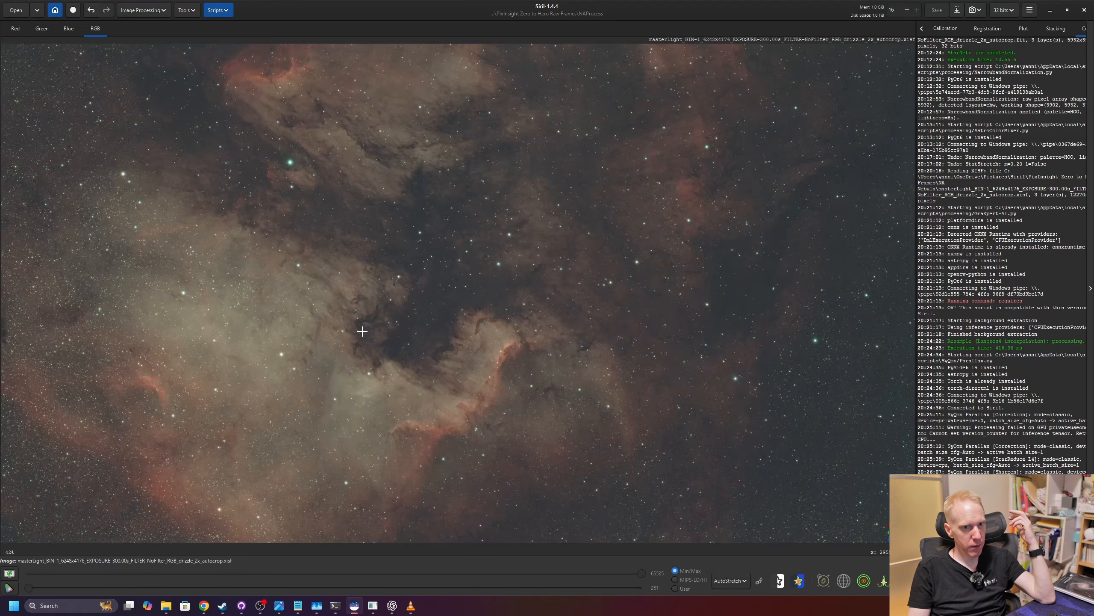
{"action": "scroll", "coordinate": [558, 253], "scroll_direction": "down", "scroll_amount": 2}
{"action": "left_click_drag", "start_coordinate": [537, 210], "coordinate": [540, 323]}
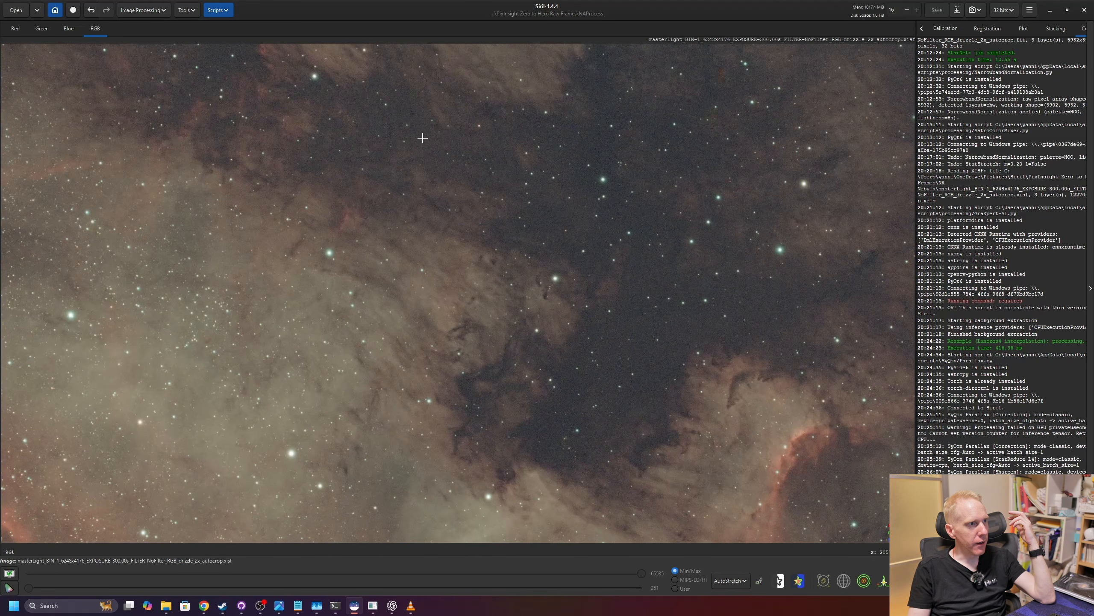
{"action": "scroll", "coordinate": [379, 154], "scroll_direction": "up", "scroll_amount": 1}
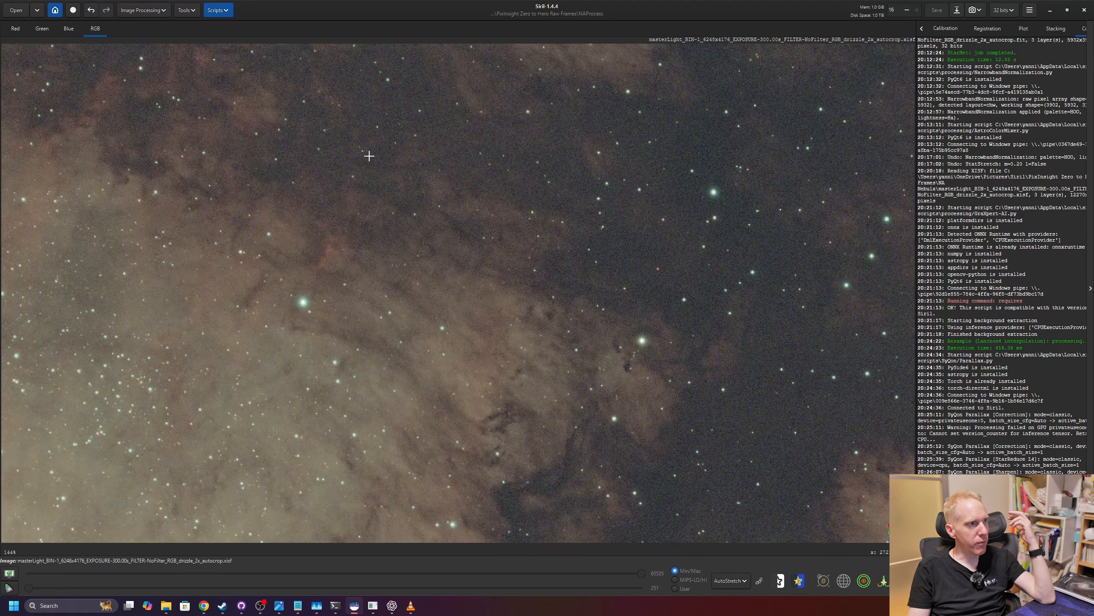
{"action": "left_click", "coordinate": [91, 11]}
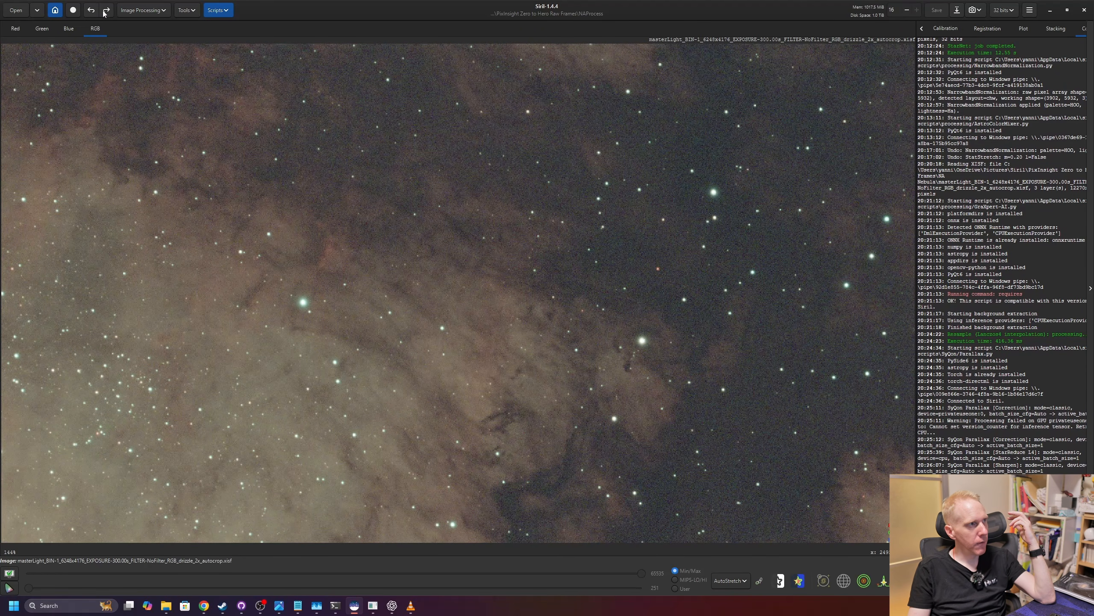
{"action": "left_click", "coordinate": [106, 14]}
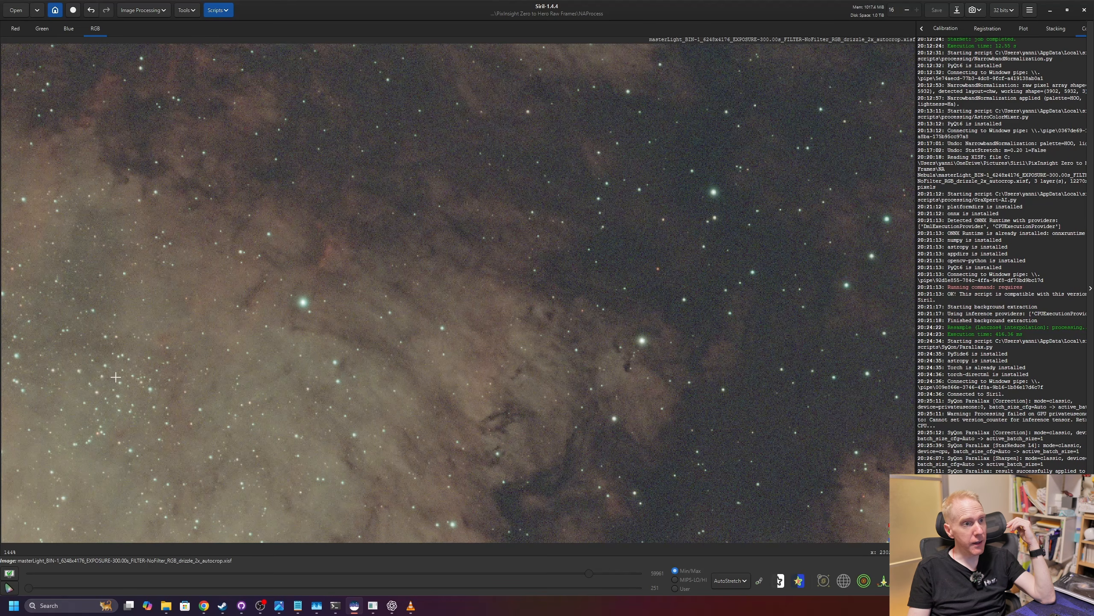
Run GraXpert AI denoising on the nebula image with model 2.0.0 at strength 0.50.
{"action": "left_click", "coordinate": [217, 10]}
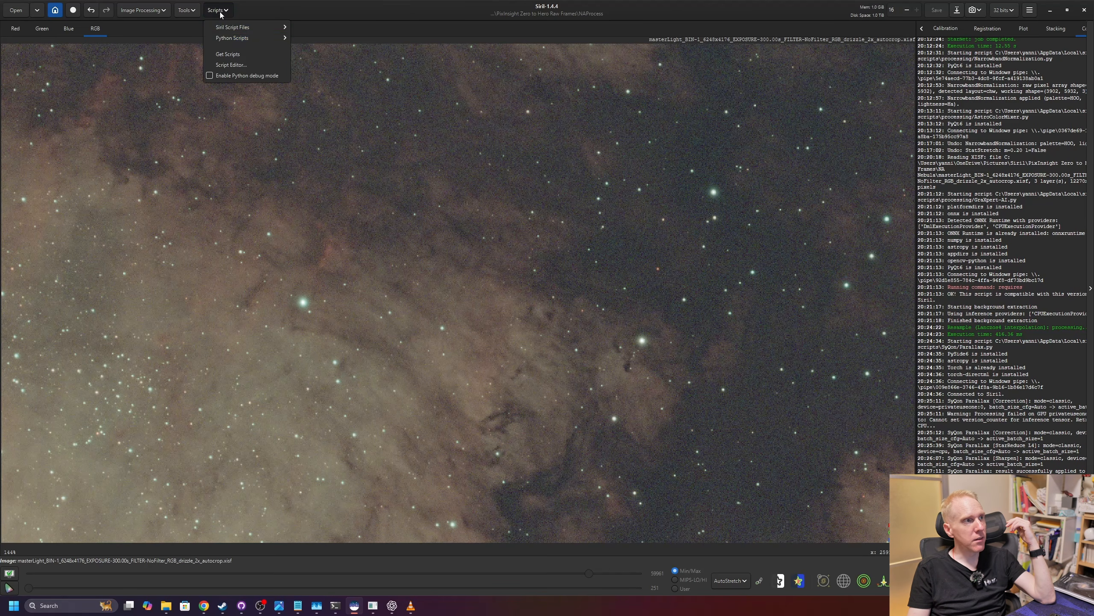
{"action": "mouse_move", "coordinate": [233, 38]}
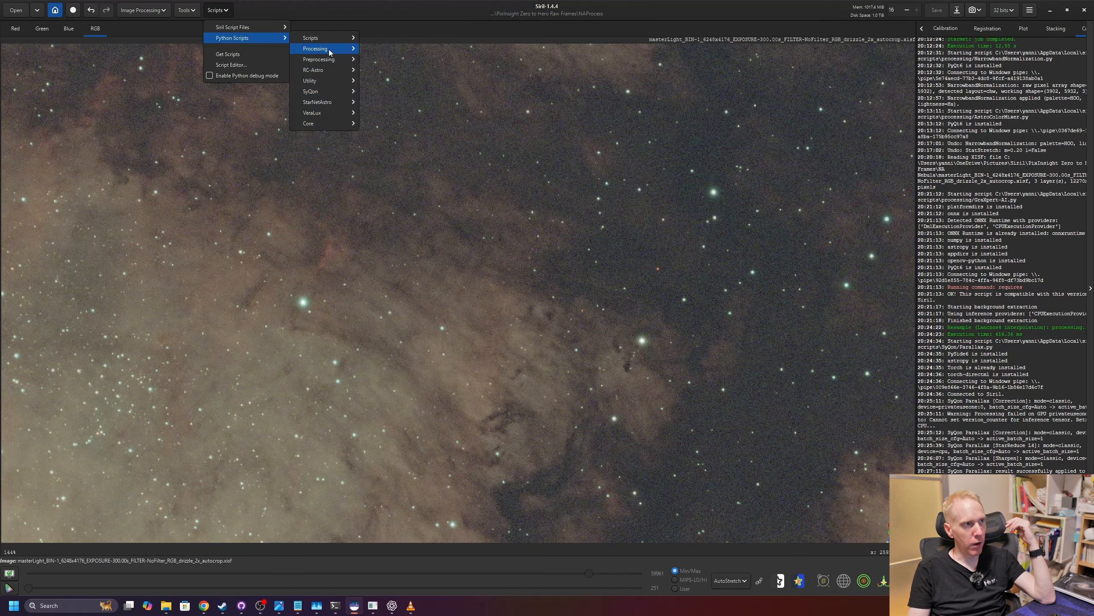
{"action": "mouse_move", "coordinate": [329, 51]}
{"action": "left_click", "coordinate": [381, 135]}
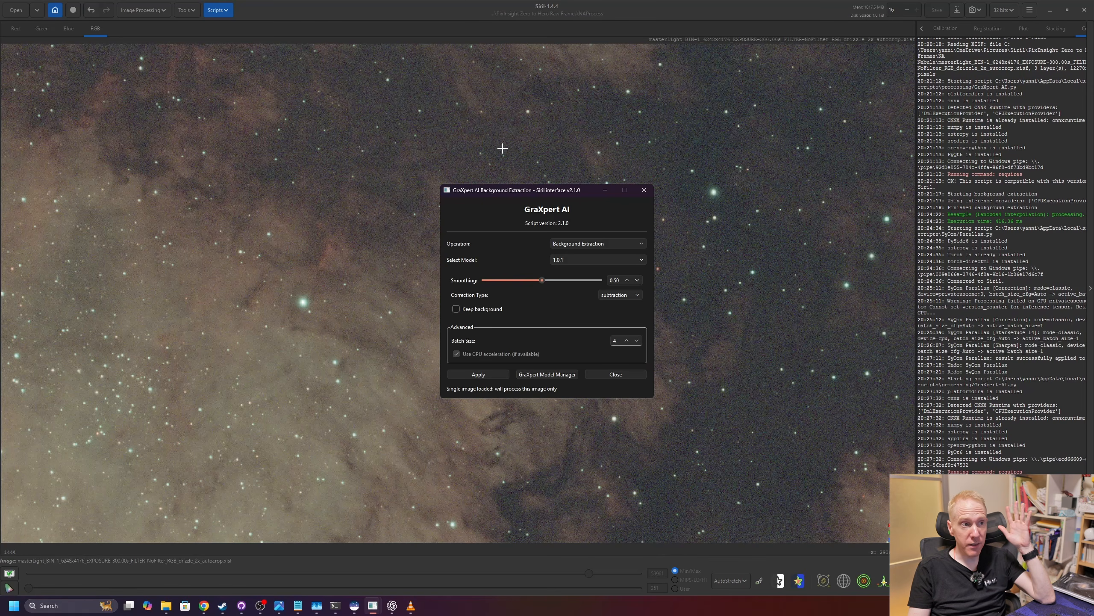
{"action": "left_click", "coordinate": [567, 240]}
{"action": "left_click", "coordinate": [576, 262]}
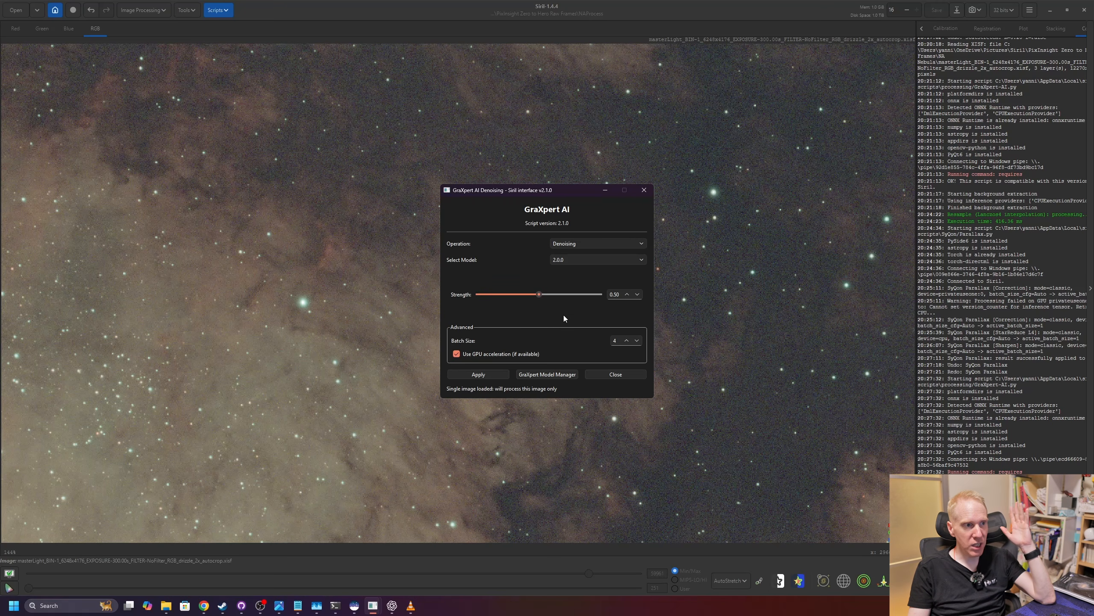
{"action": "left_click", "coordinate": [471, 375]}
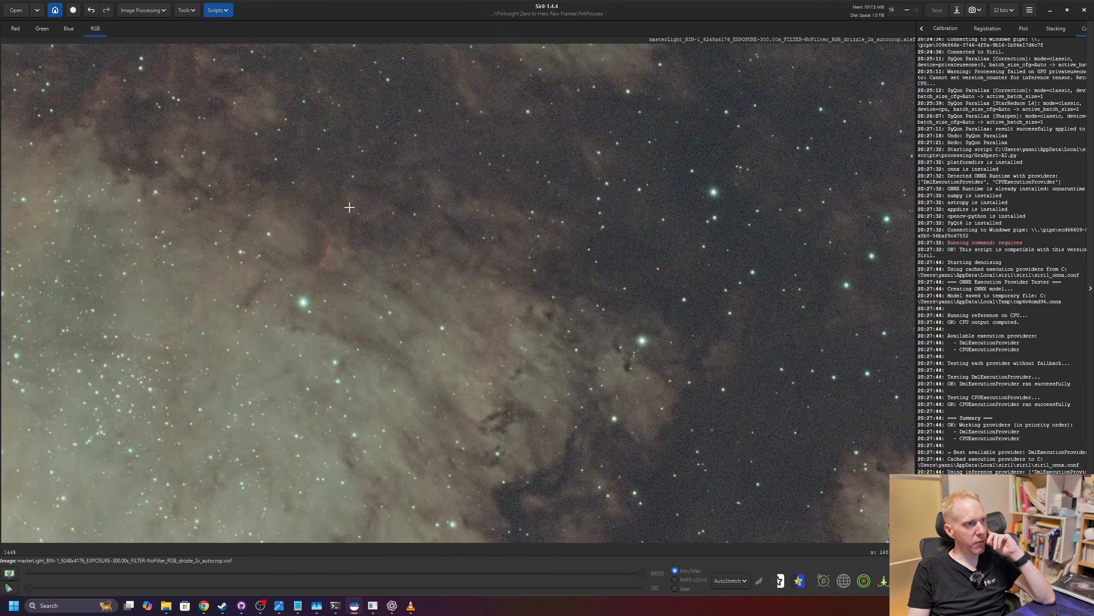
Compare the noise in the nebula before and after denoising by undoing and redoing the GraXpert result.
{"action": "scroll", "coordinate": [350, 208], "scroll_direction": "down", "scroll_amount": 2}
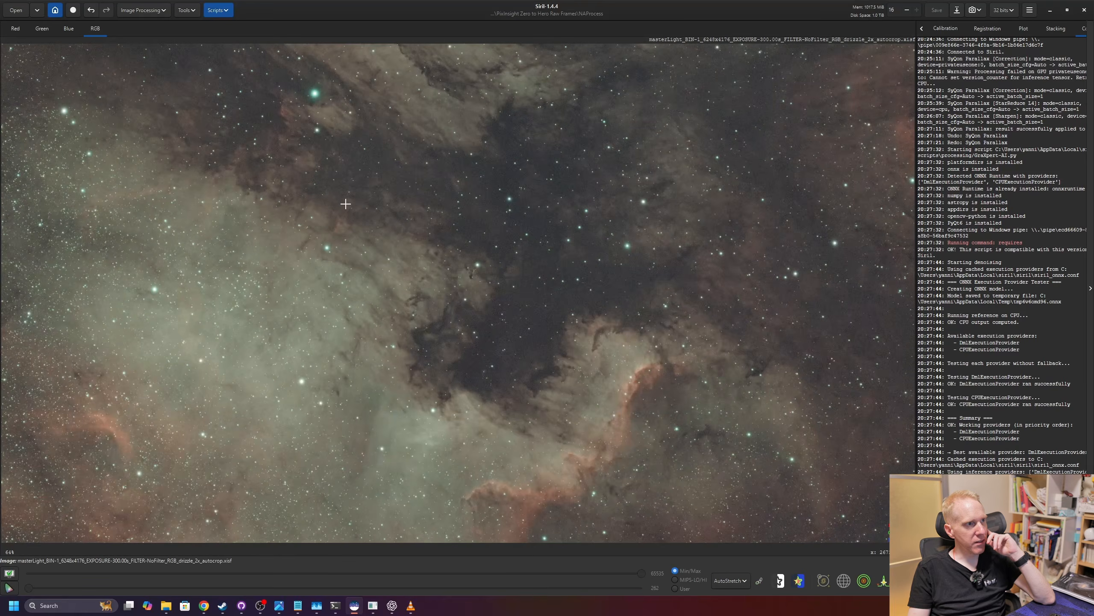
{"action": "scroll", "coordinate": [323, 222], "scroll_direction": "up", "scroll_amount": 3}
{"action": "scroll", "coordinate": [451, 325], "scroll_direction": "down", "scroll_amount": 1}
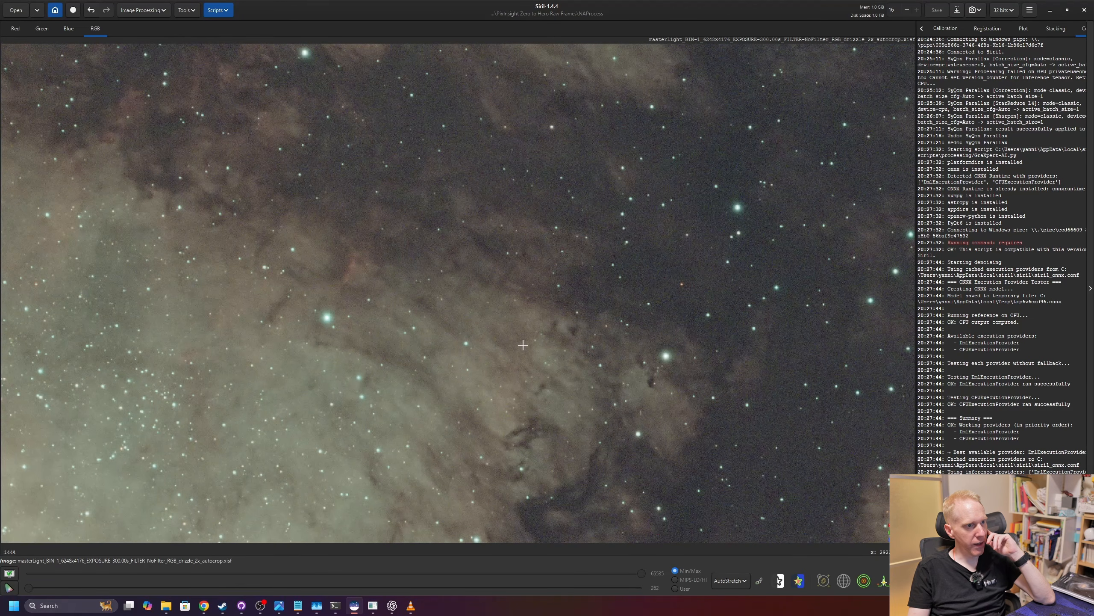
{"action": "left_click", "coordinate": [91, 10]}
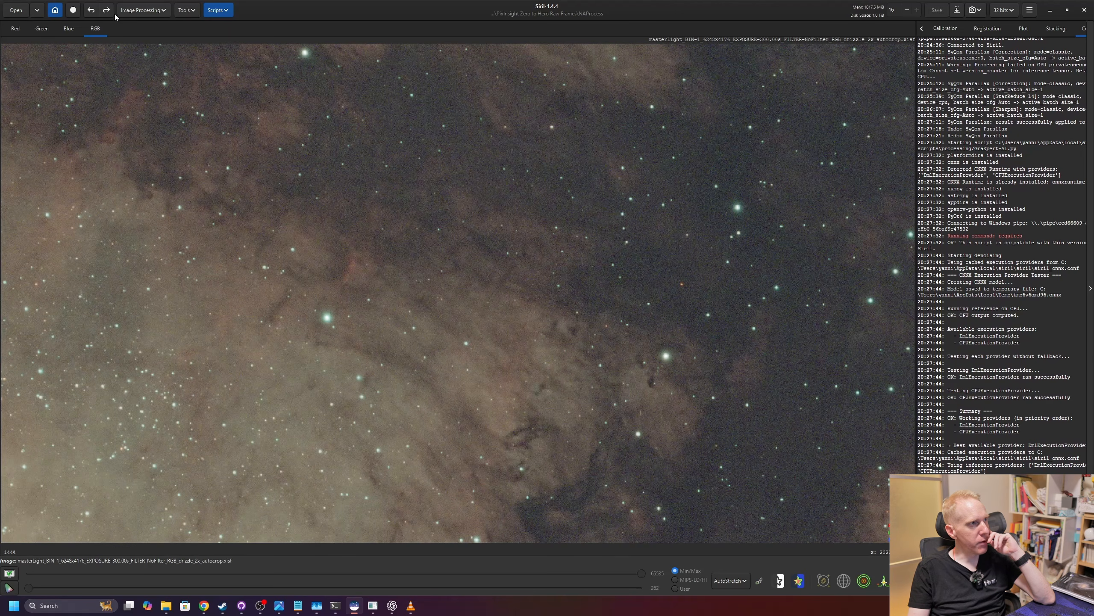
{"action": "left_click", "coordinate": [106, 9]}
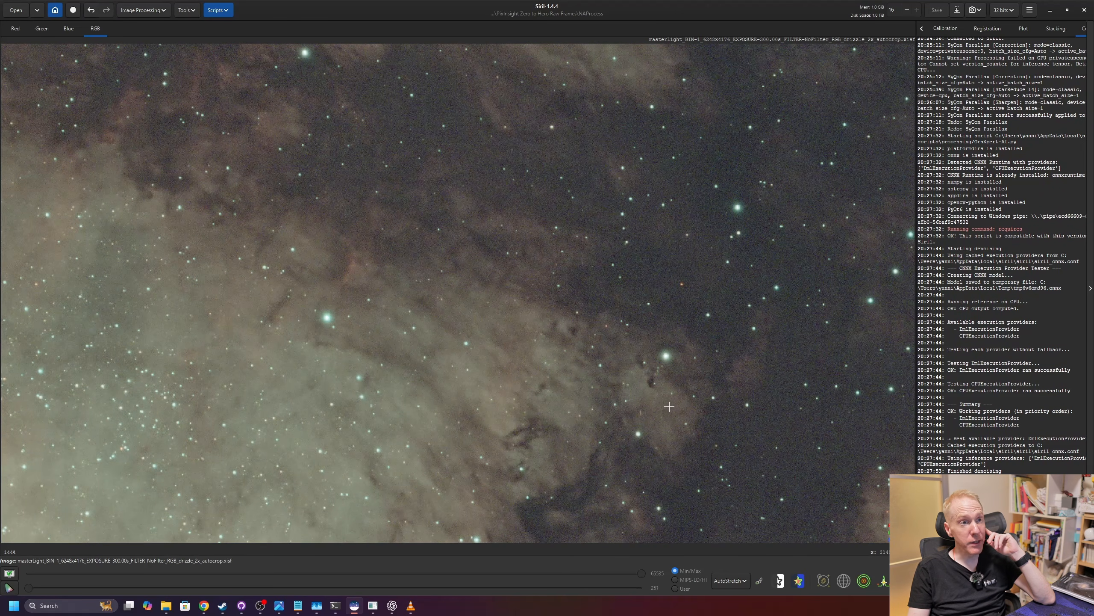
Show the whole denoised nebula in the AutoStretch preview with the channels linked.
{"action": "scroll", "coordinate": [709, 405], "scroll_direction": "down", "scroll_amount": 2}
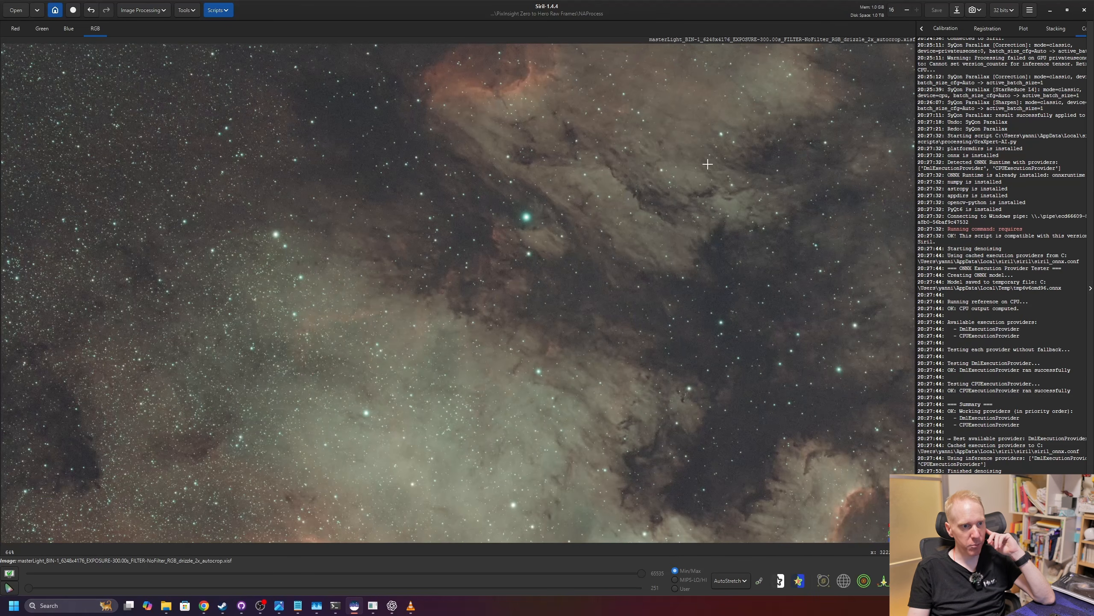
{"action": "scroll", "coordinate": [457, 410], "scroll_direction": "down", "scroll_amount": 4}
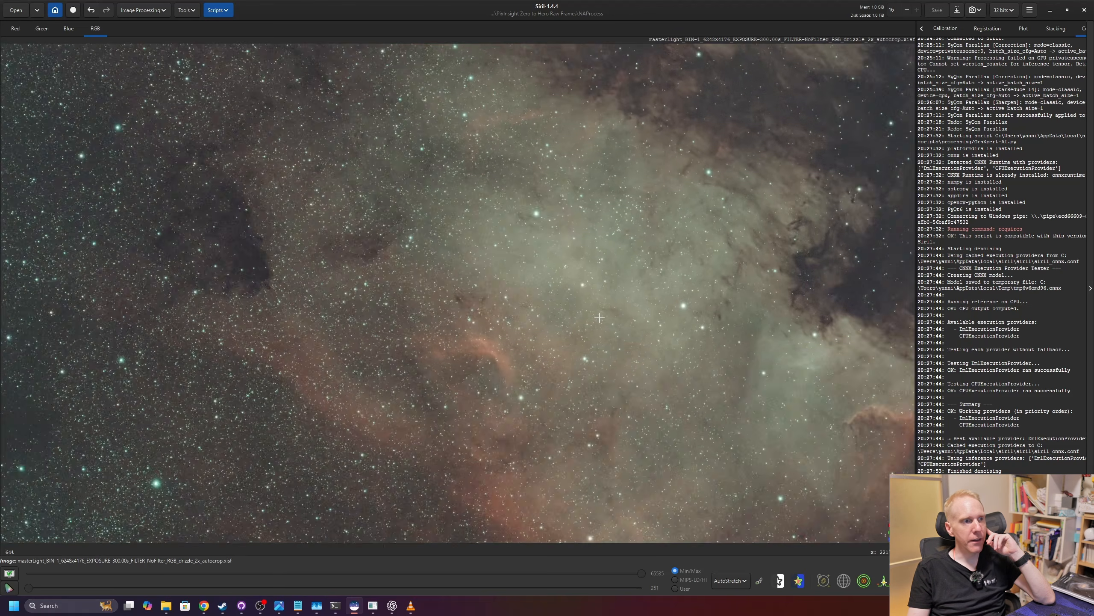
{"action": "scroll", "coordinate": [539, 275], "scroll_direction": "up", "scroll_amount": 1}
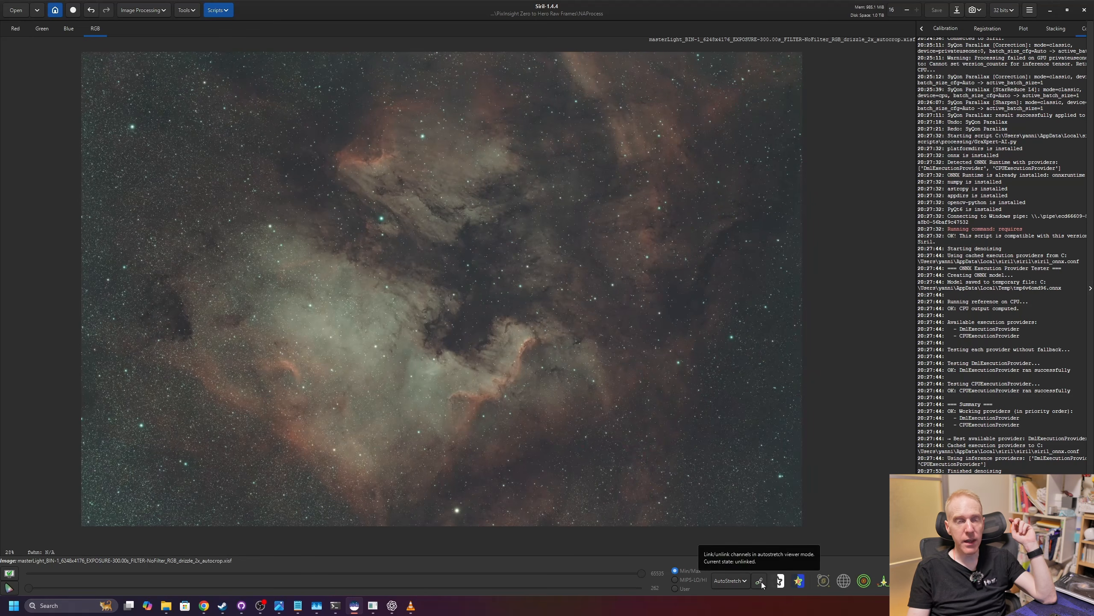
{"action": "left_click", "coordinate": [760, 581]}
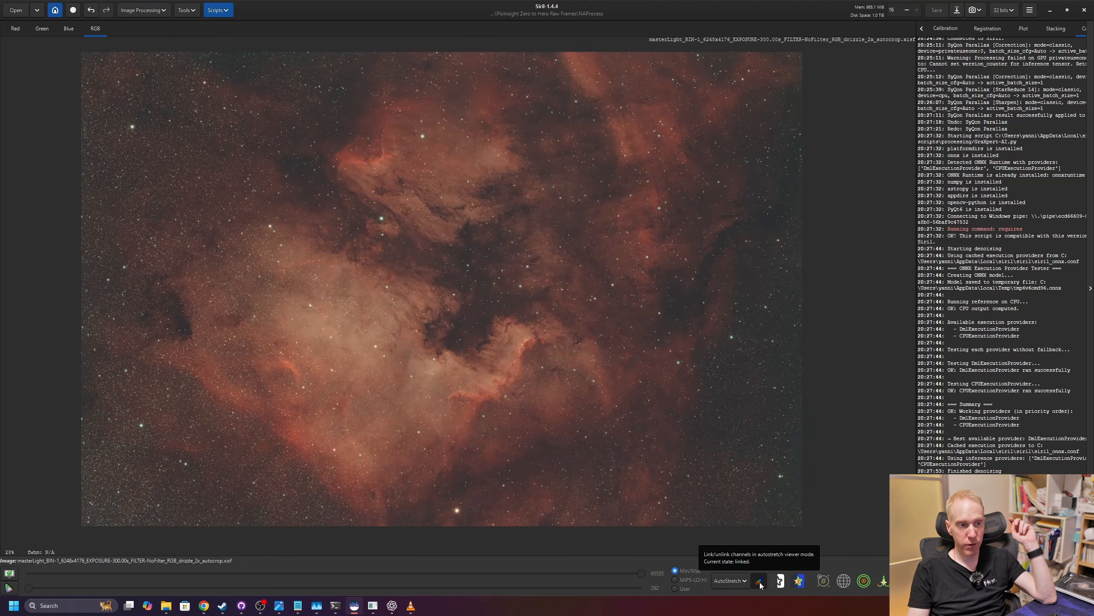
Unlink the AutoStretch channels and preview a Statistical Stretch of the nebula with the target median at 0.20.
{"action": "left_click", "coordinate": [760, 581]}
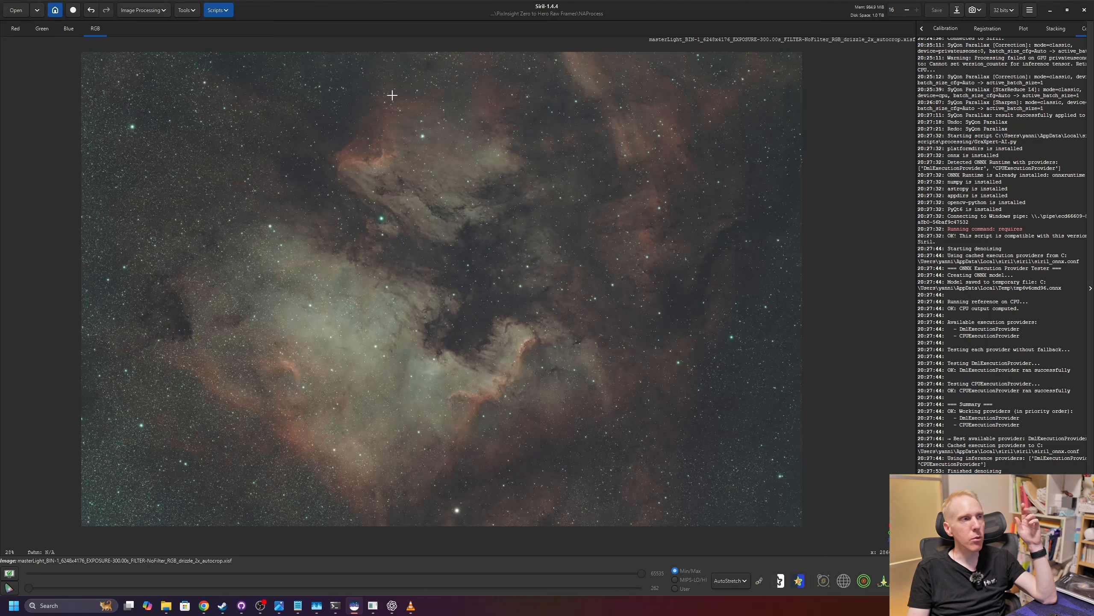
{"action": "left_click", "coordinate": [218, 10]}
{"action": "mouse_move", "coordinate": [240, 38]}
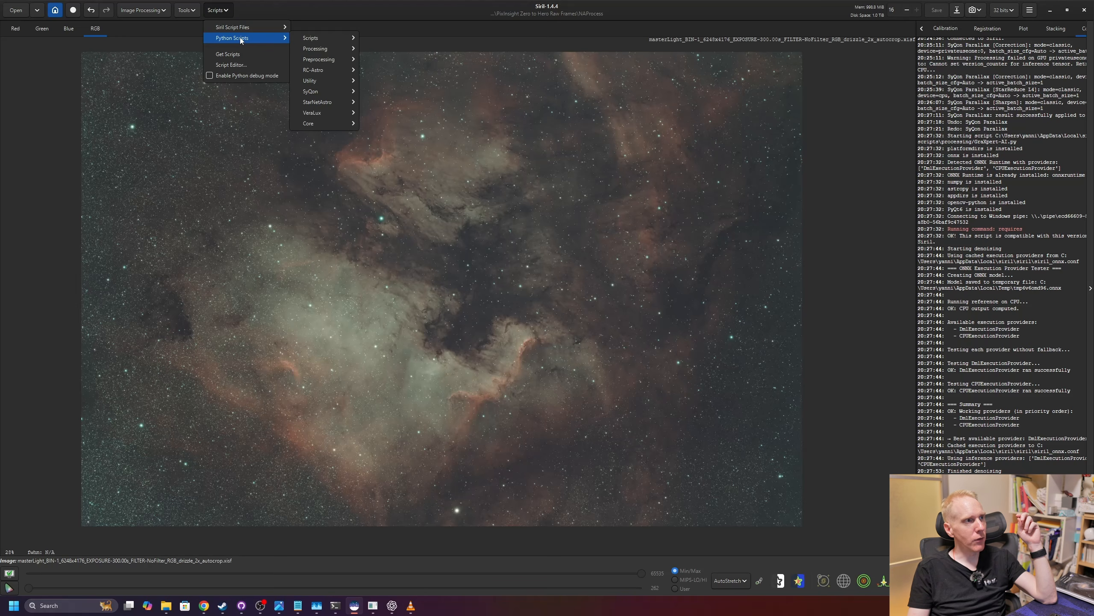
{"action": "mouse_move", "coordinate": [319, 49]}
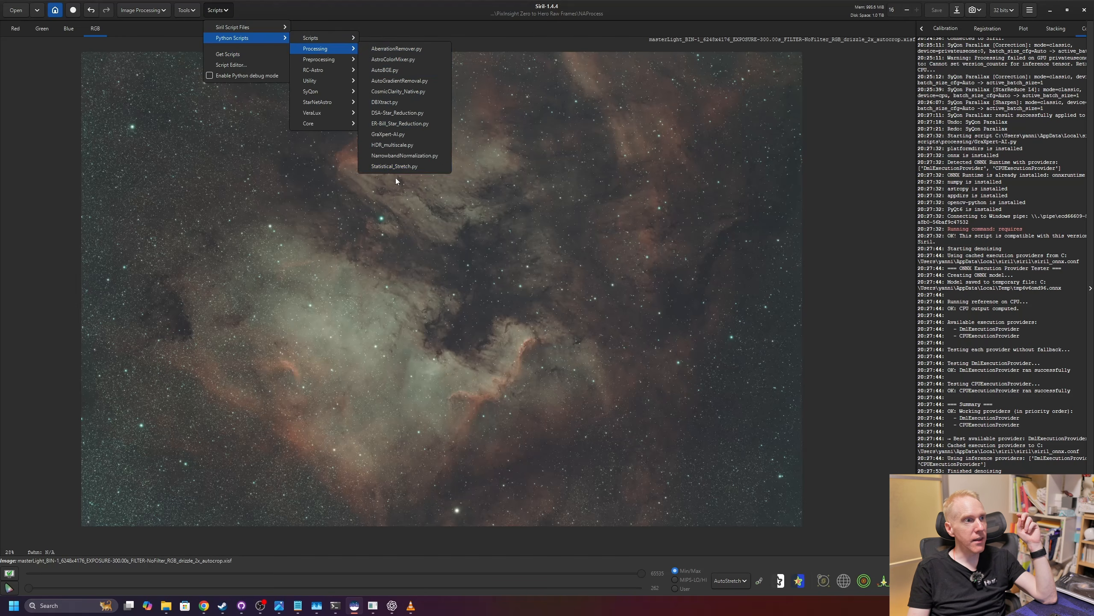
{"action": "left_click", "coordinate": [377, 166]}
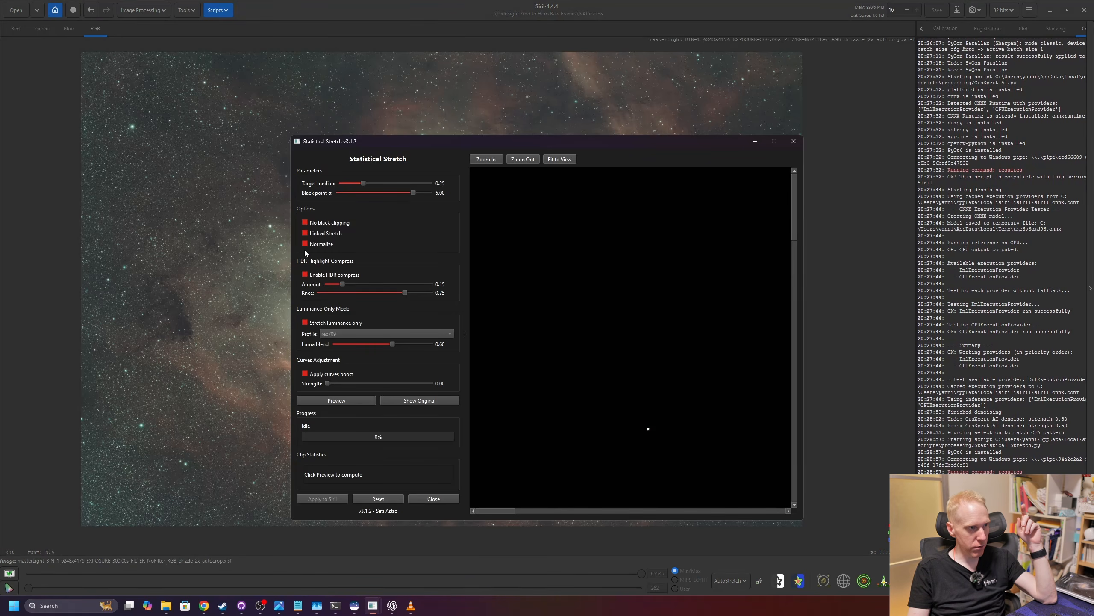
{"action": "left_click_drag", "start_coordinate": [362, 183], "coordinate": [359, 184]}
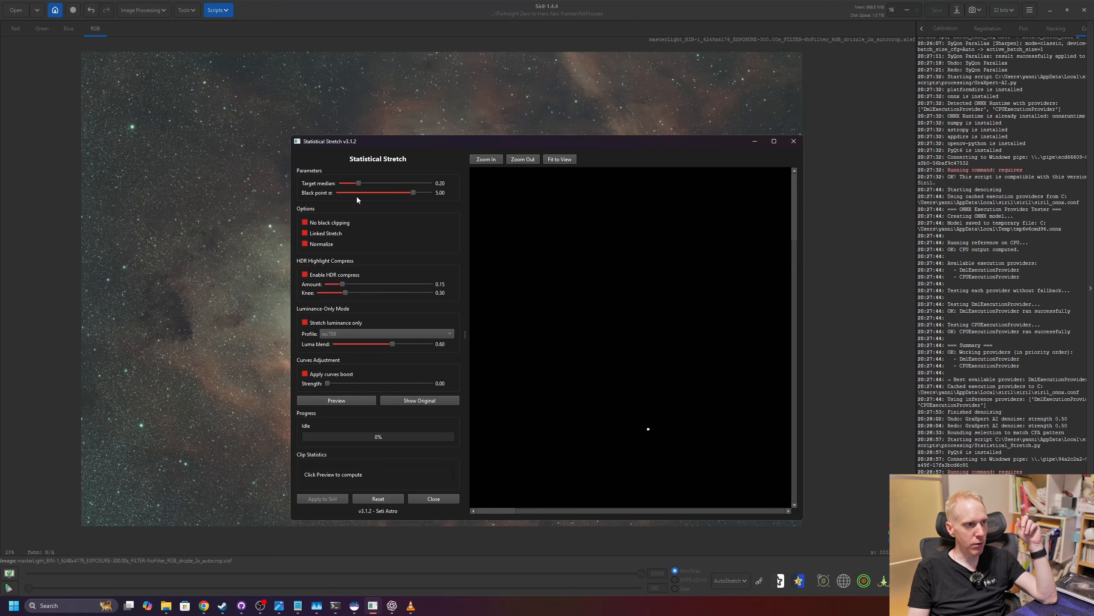
{"action": "left_click", "coordinate": [348, 403]}
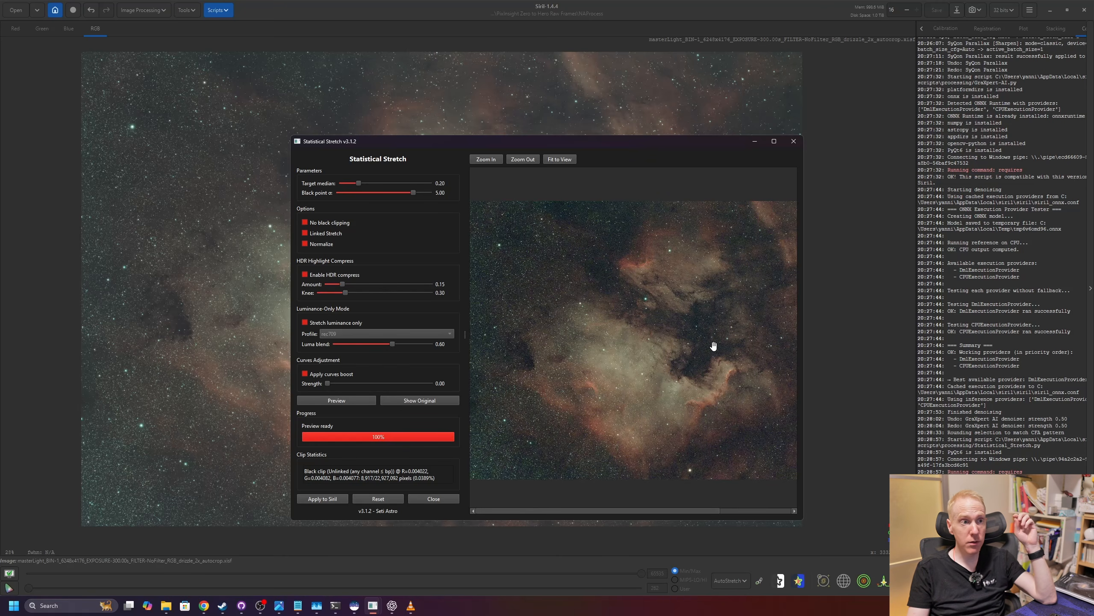
Apply the Statistical Stretch to the image and set the display mode to Linear.
{"action": "mouse_move", "coordinate": [675, 512]}
{"action": "left_mouse_down"}
{"action": "mouse_move", "coordinate": [782, 515]}
{"action": "mouse_move", "coordinate": [665, 508]}
{"action": "left_mouse_up"}
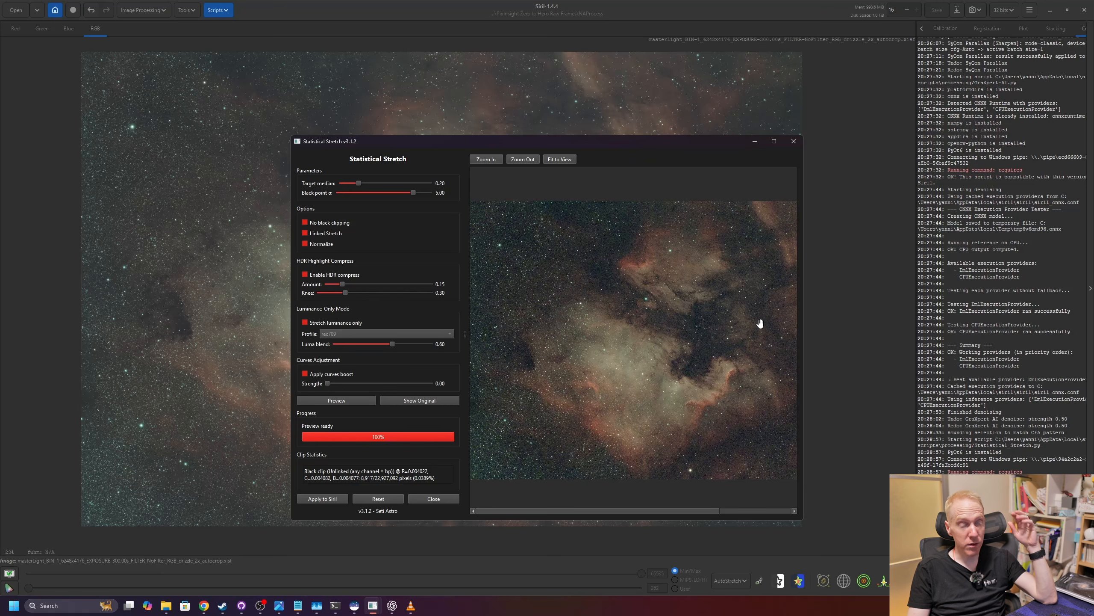
{"action": "left_click", "coordinate": [321, 500]}
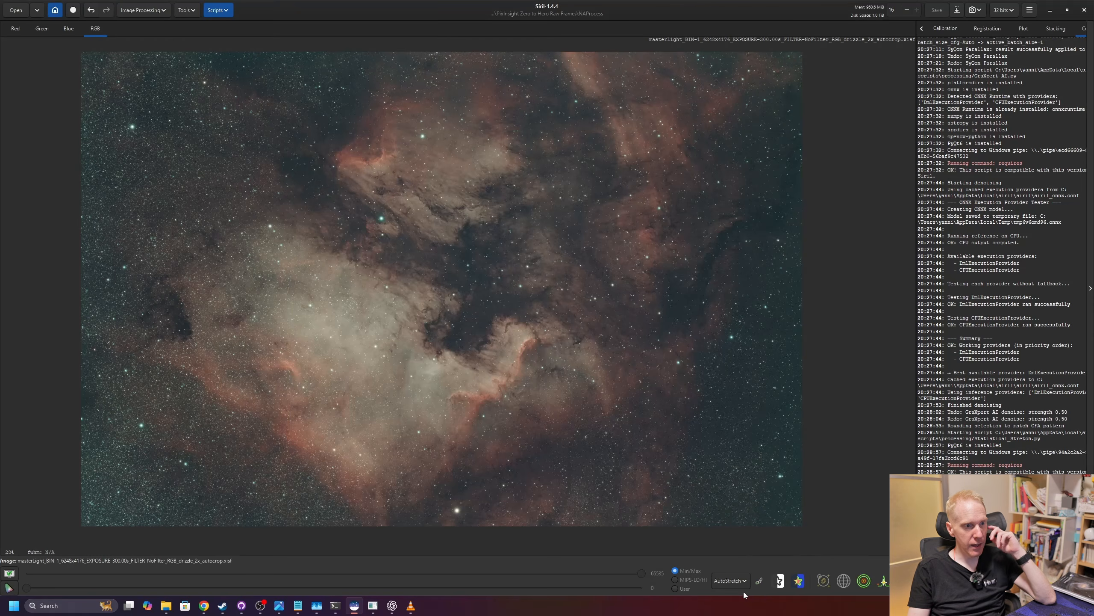
{"action": "left_click", "coordinate": [734, 581]}
{"action": "left_click", "coordinate": [738, 493]}
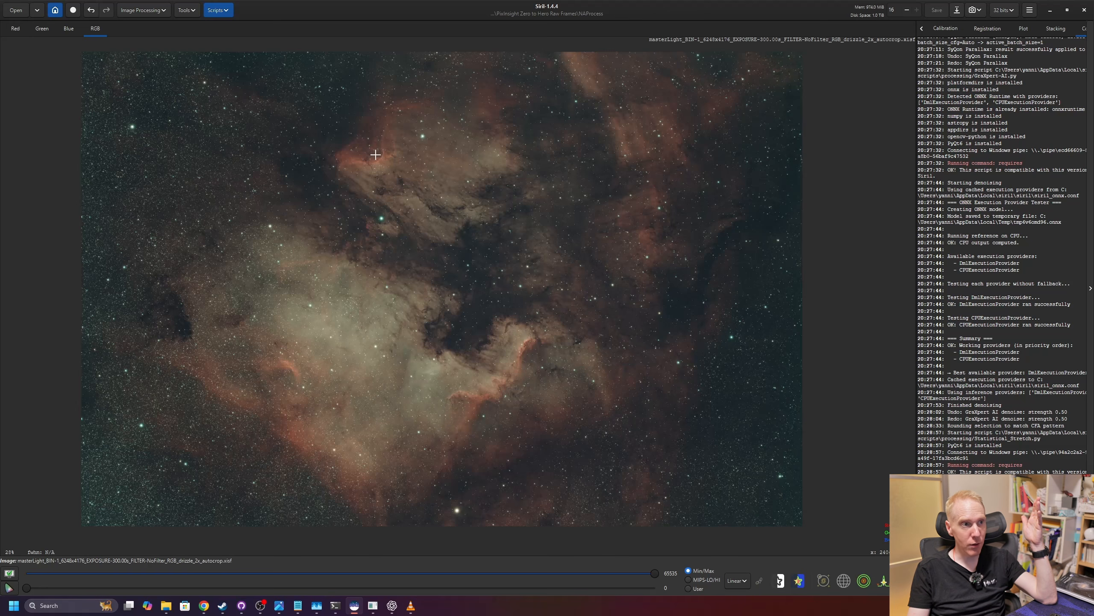
Remove the stars from the stretched nebula with StarNet, generating a star mask and leaving the linear pre-stretch off.
{"action": "left_click", "coordinate": [221, 10]}
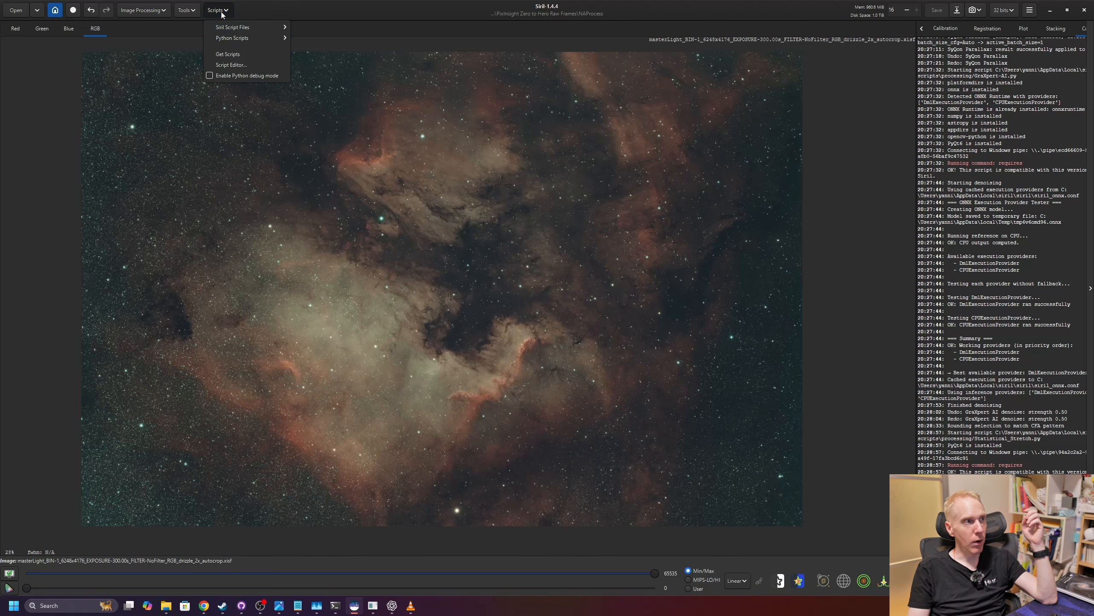
{"action": "left_click", "coordinate": [151, 11]}
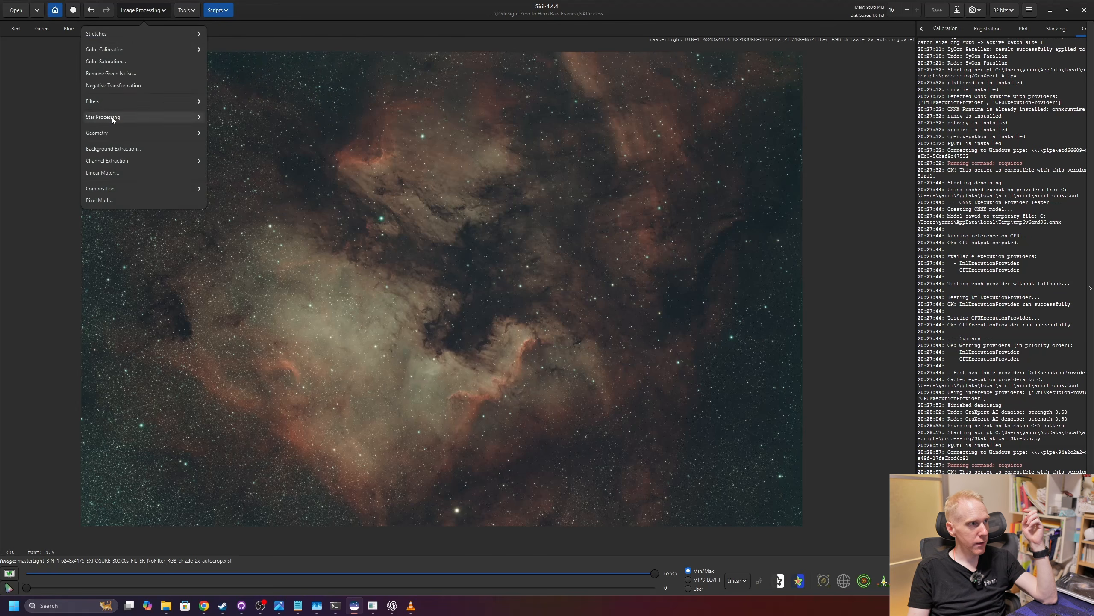
{"action": "left_click", "coordinate": [111, 116]}
{"action": "left_click", "coordinate": [119, 48]}
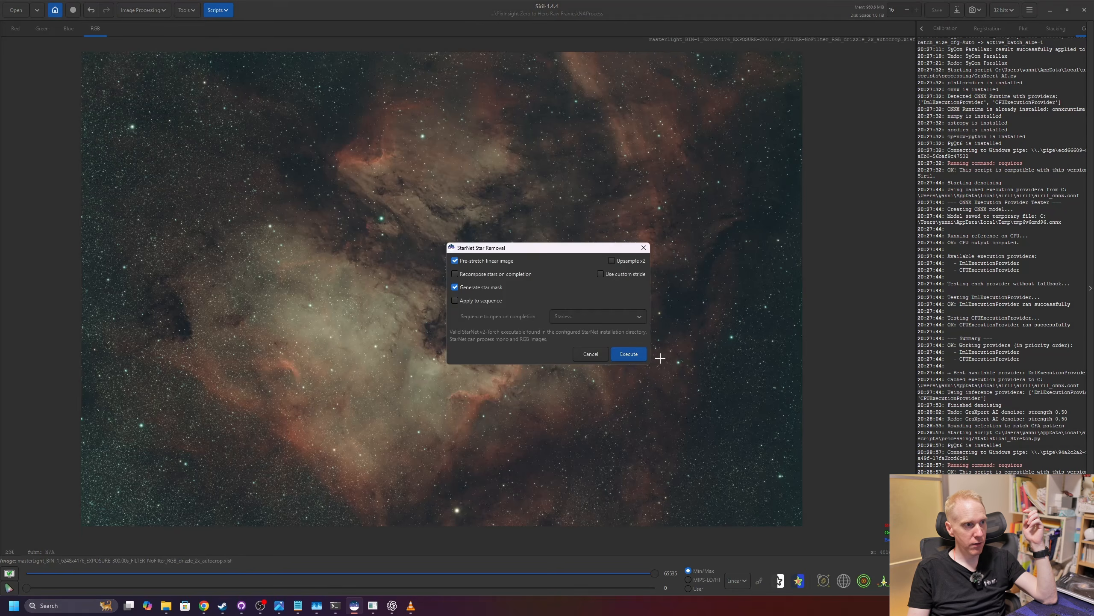
{"action": "left_click", "coordinate": [453, 260]}
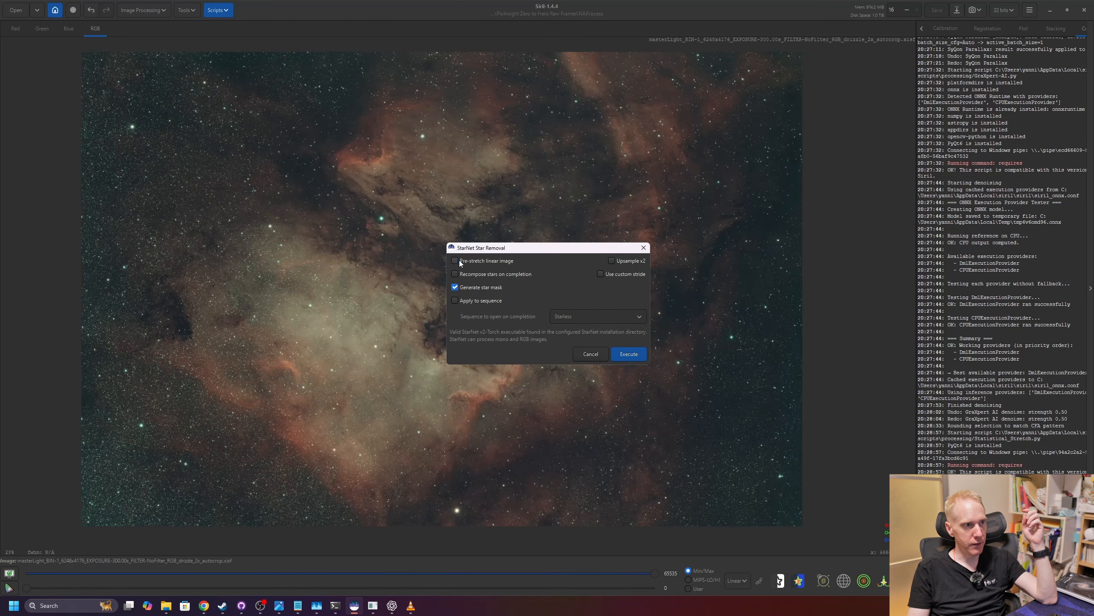
{"action": "left_click", "coordinate": [638, 357]}
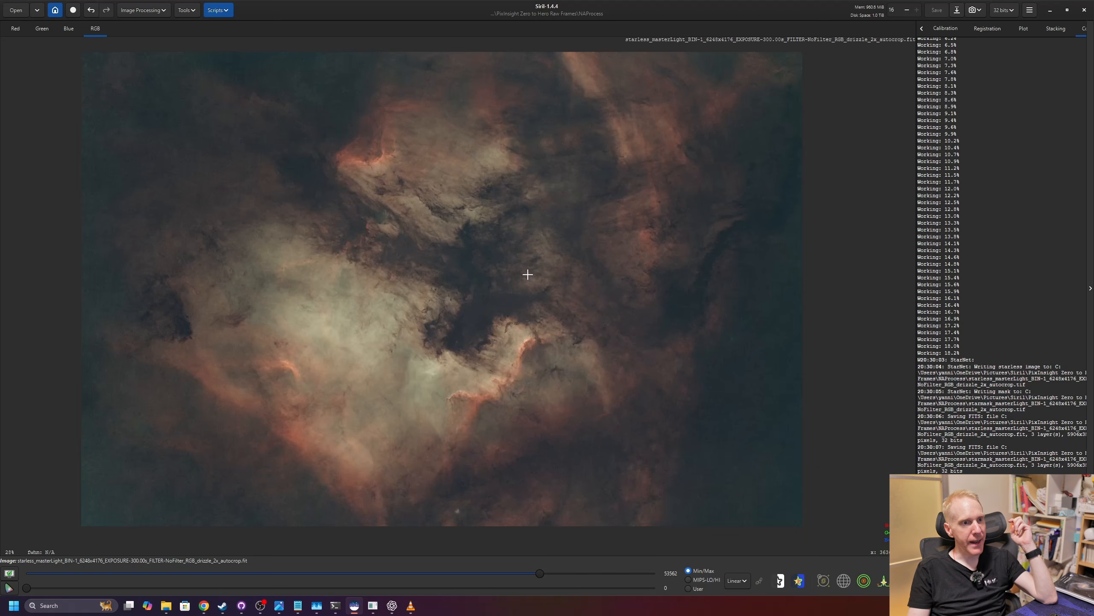
{"action": "left_click", "coordinate": [548, 318]}
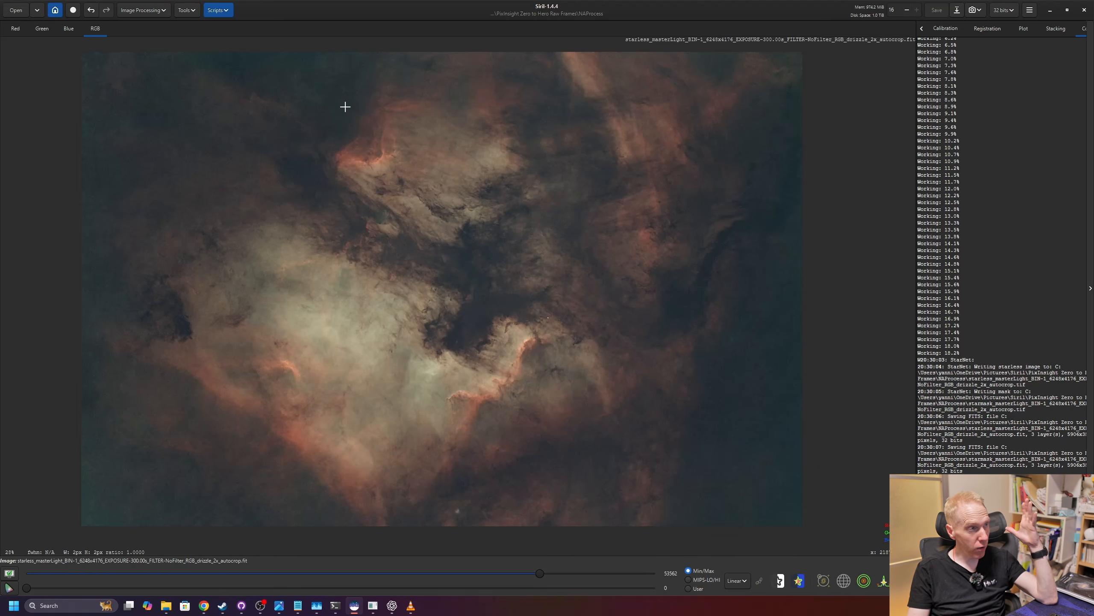
Start NarrowbandNormalization on the starless image with the HOO palette and set the OIII boost to about 1.18.
{"action": "left_click", "coordinate": [217, 10]}
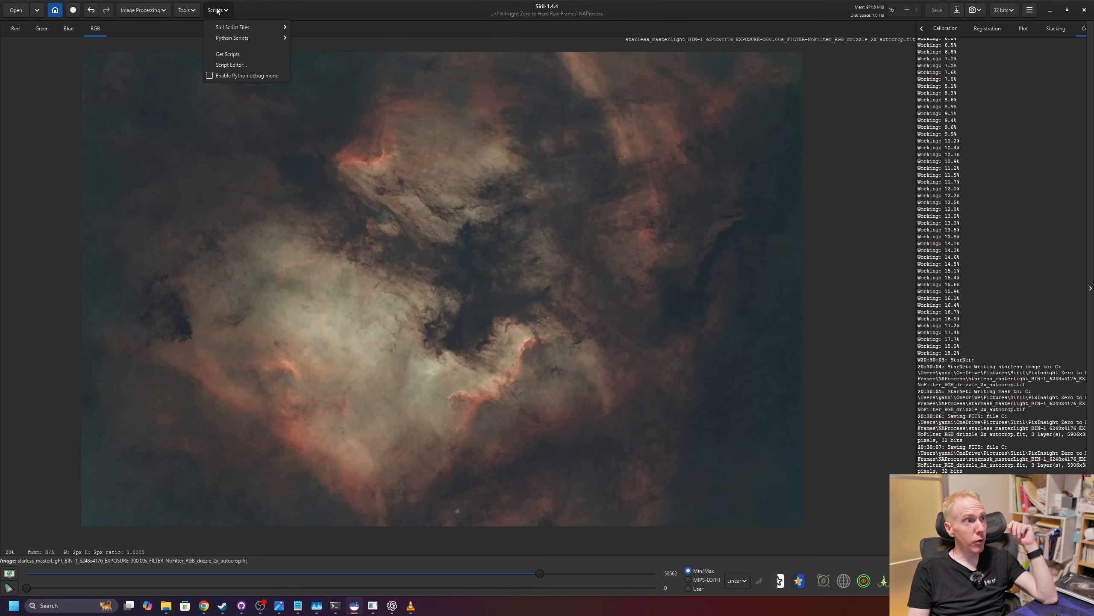
{"action": "mouse_move", "coordinate": [223, 42]}
{"action": "mouse_move", "coordinate": [310, 48]}
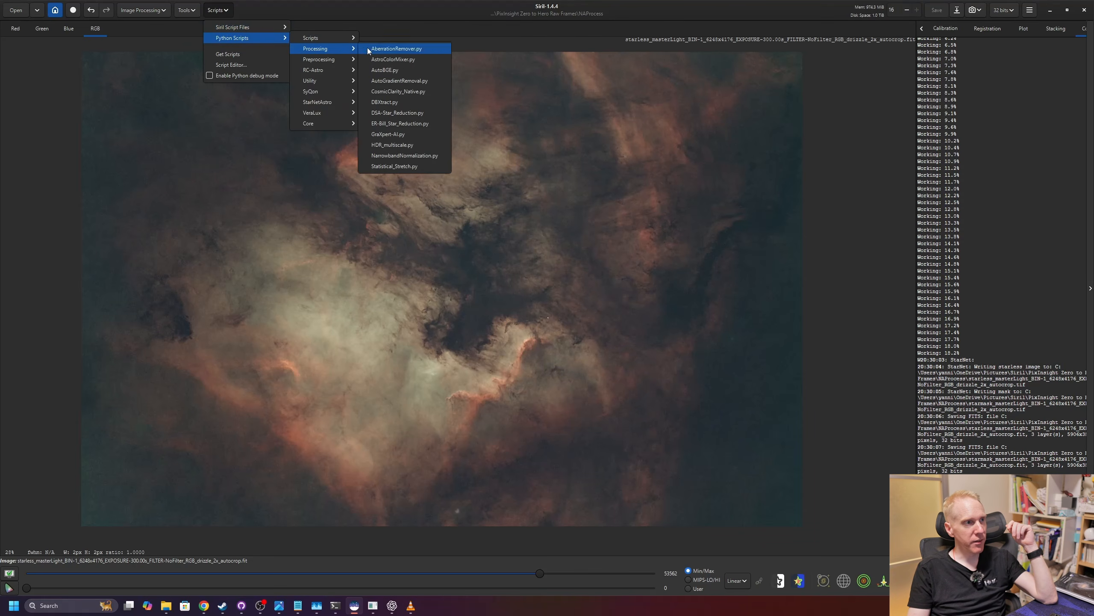
{"action": "left_click", "coordinate": [415, 156]}
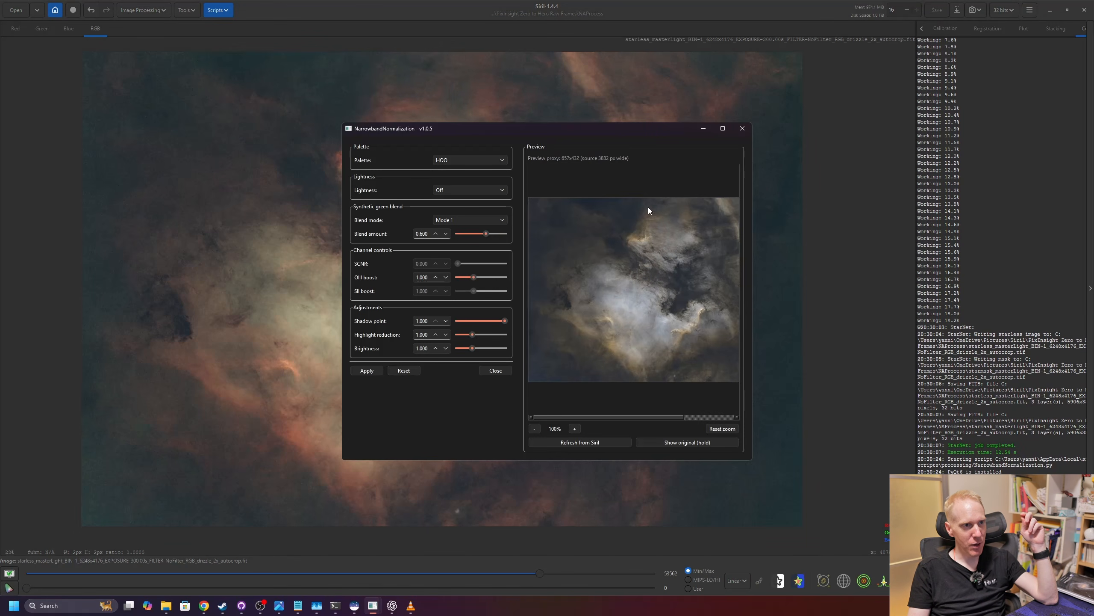
{"action": "left_click", "coordinate": [463, 161]}
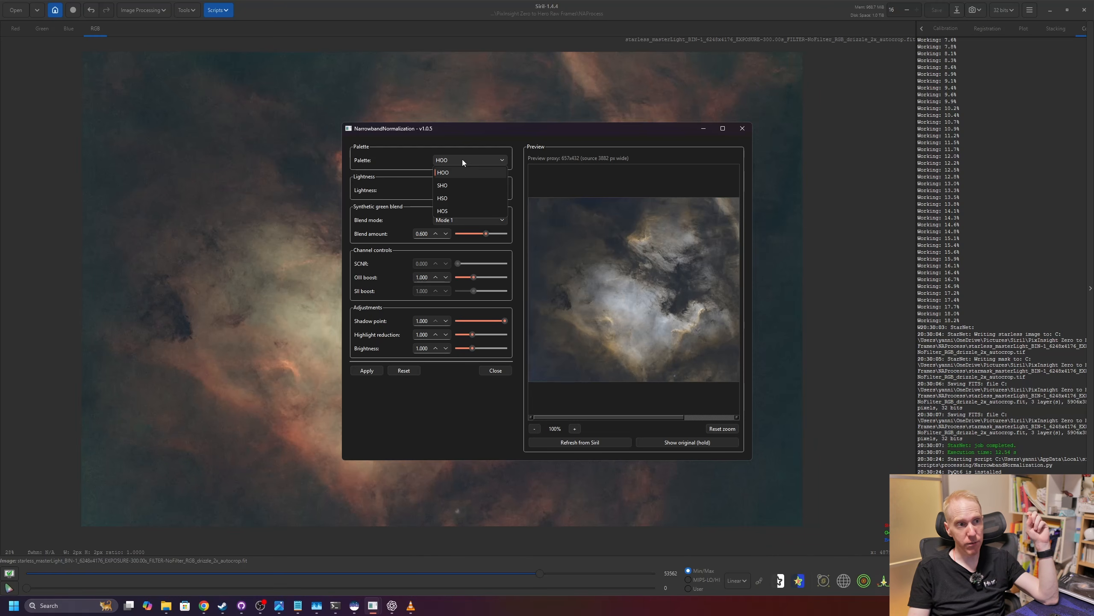
{"action": "left_click", "coordinate": [396, 163]}
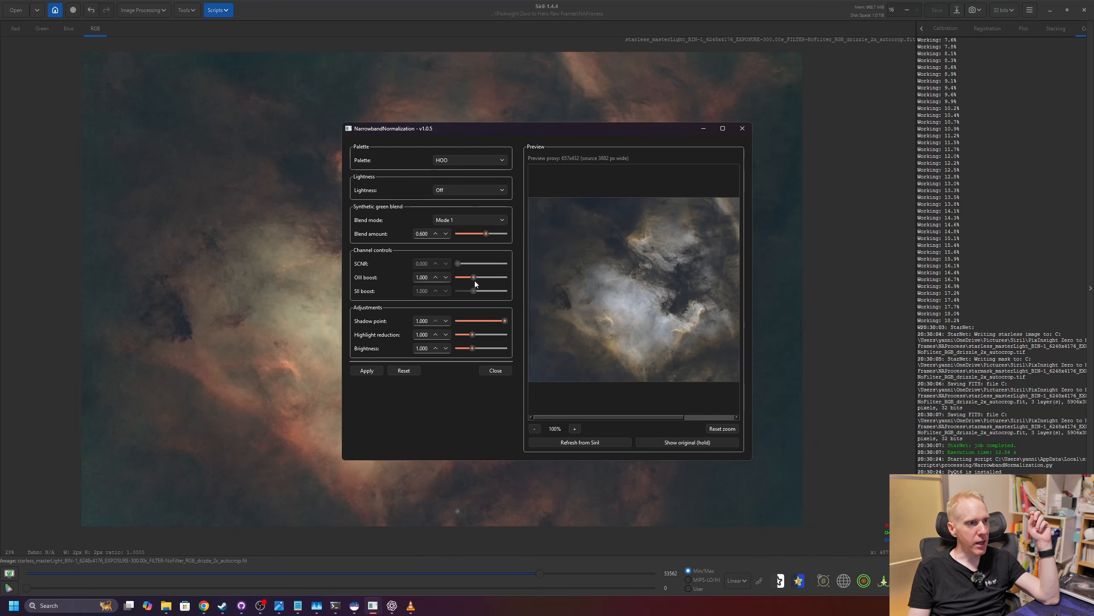
{"action": "left_click_drag", "start_coordinate": [475, 279], "coordinate": [494, 282]}
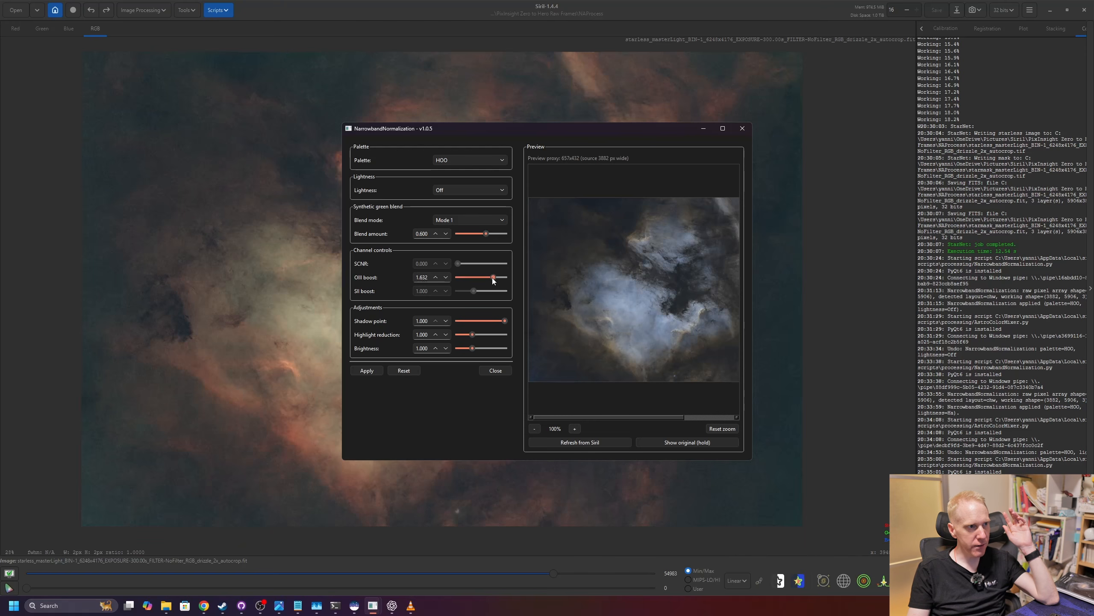
{"action": "left_click_drag", "start_coordinate": [491, 276], "coordinate": [481, 279]}
{"action": "left_click_drag", "start_coordinate": [480, 279], "coordinate": [479, 279]}
Set the normalization's lightness to Ha, OIII boost to 1.223 and Mode 1 blend amount to 0.445, and apply it.
{"action": "left_click", "coordinate": [466, 188]}
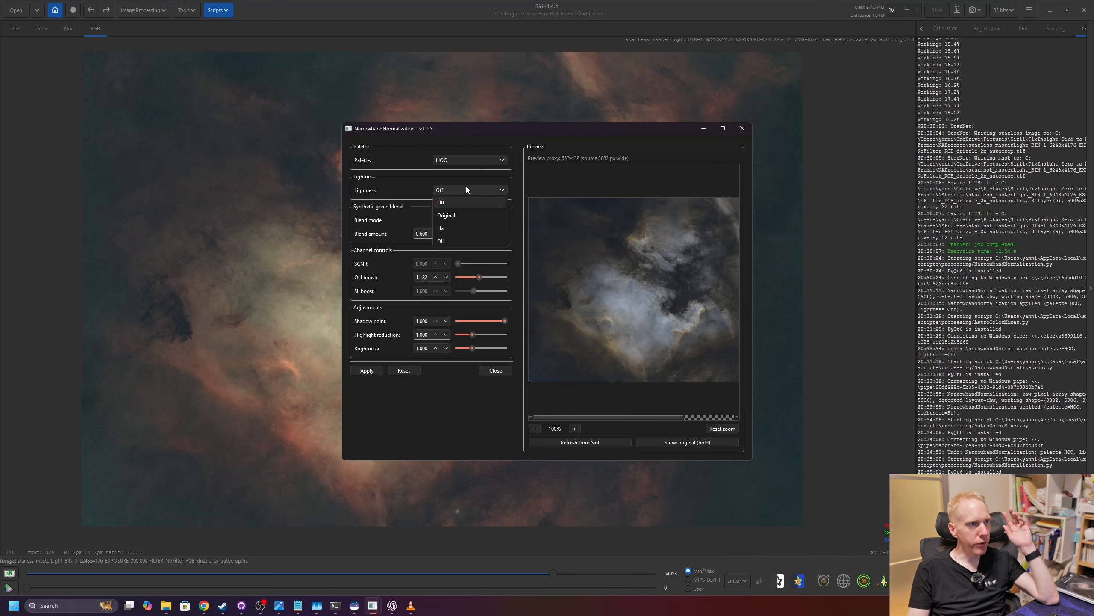
{"action": "left_click", "coordinate": [455, 228]}
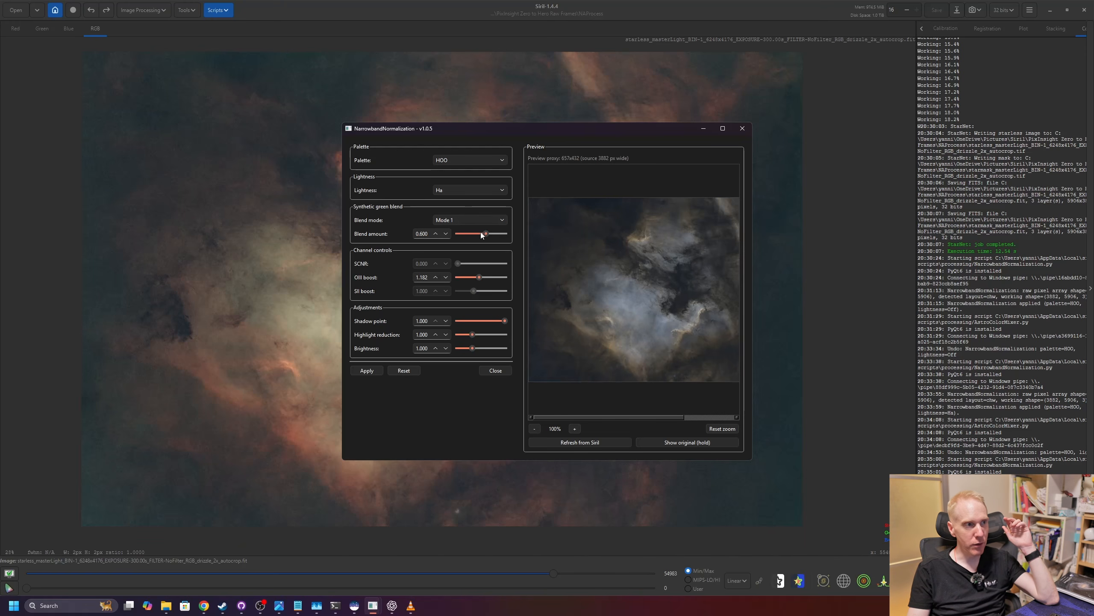
{"action": "left_click_drag", "start_coordinate": [477, 233], "coordinate": [483, 238]}
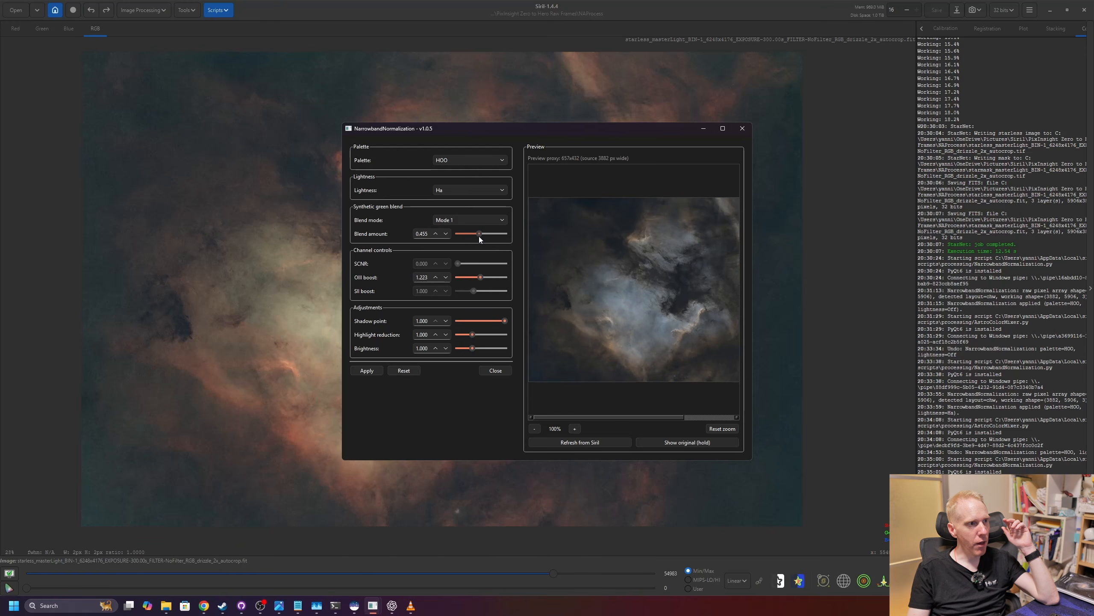
{"action": "mouse_move", "coordinate": [481, 237]}
{"action": "left_mouse_down"}
{"action": "mouse_move", "coordinate": [457, 233]}
{"action": "mouse_move", "coordinate": [488, 241]}
{"action": "left_mouse_up"}
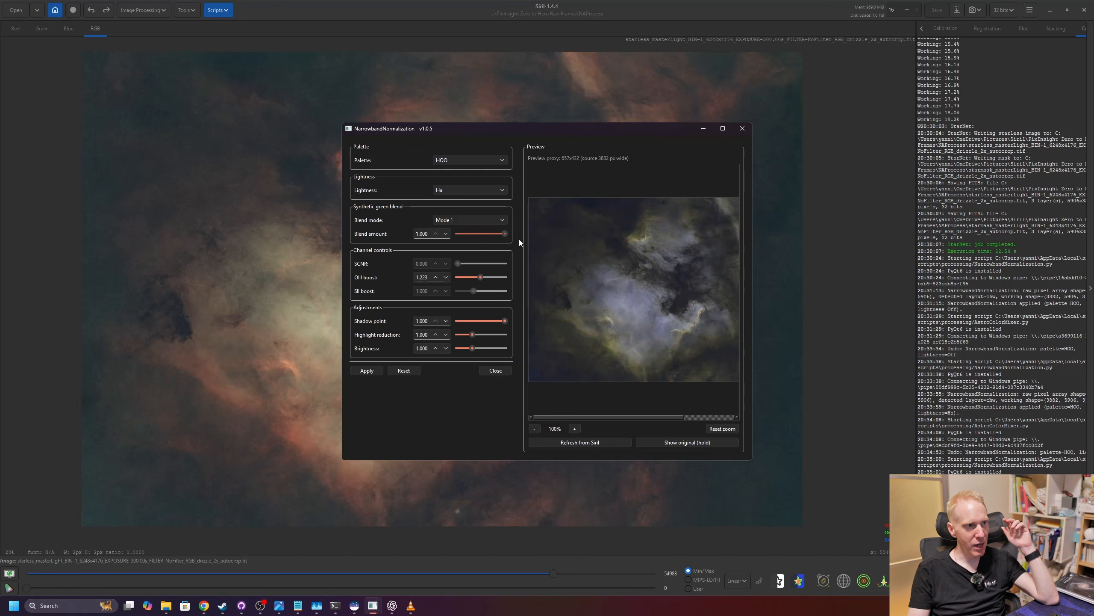
{"action": "mouse_move", "coordinate": [481, 241]}
{"action": "left_mouse_down"}
{"action": "mouse_move", "coordinate": [468, 237]}
{"action": "mouse_move", "coordinate": [479, 237]}
{"action": "left_mouse_up"}
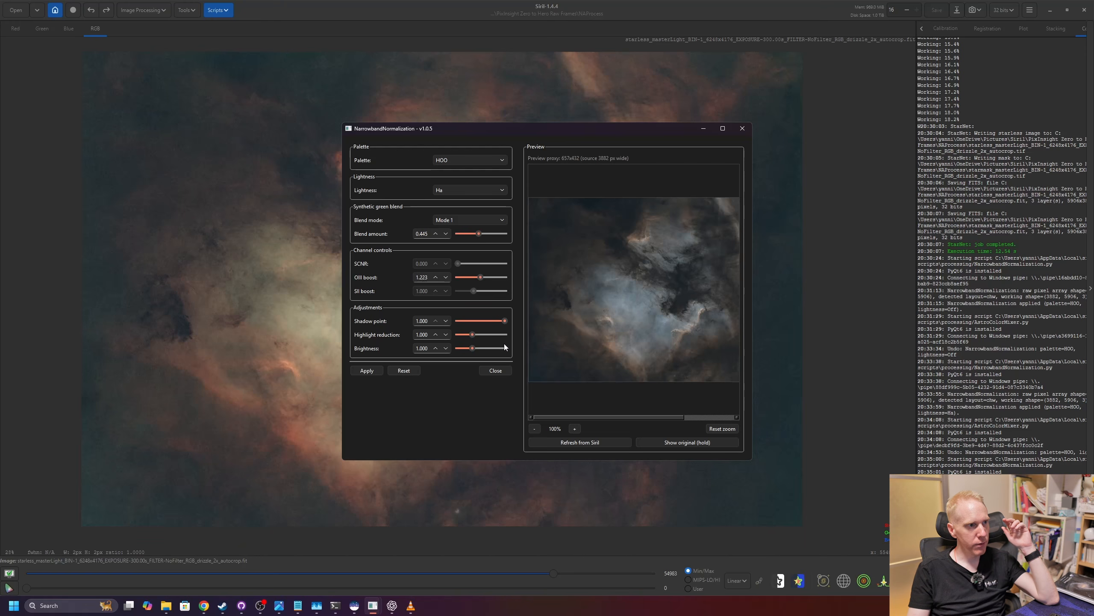
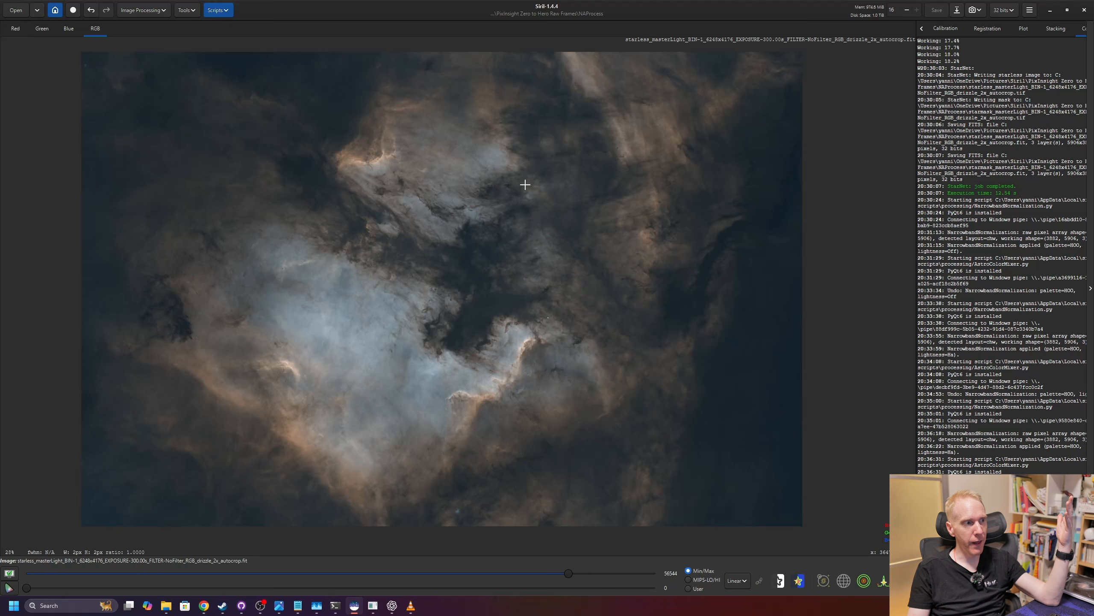
Open the Lighthouse script for the normalized starless image and fit the whole nebula in its preview.
{"action": "left_click", "coordinate": [215, 8]}
{"action": "mouse_move", "coordinate": [230, 39]}
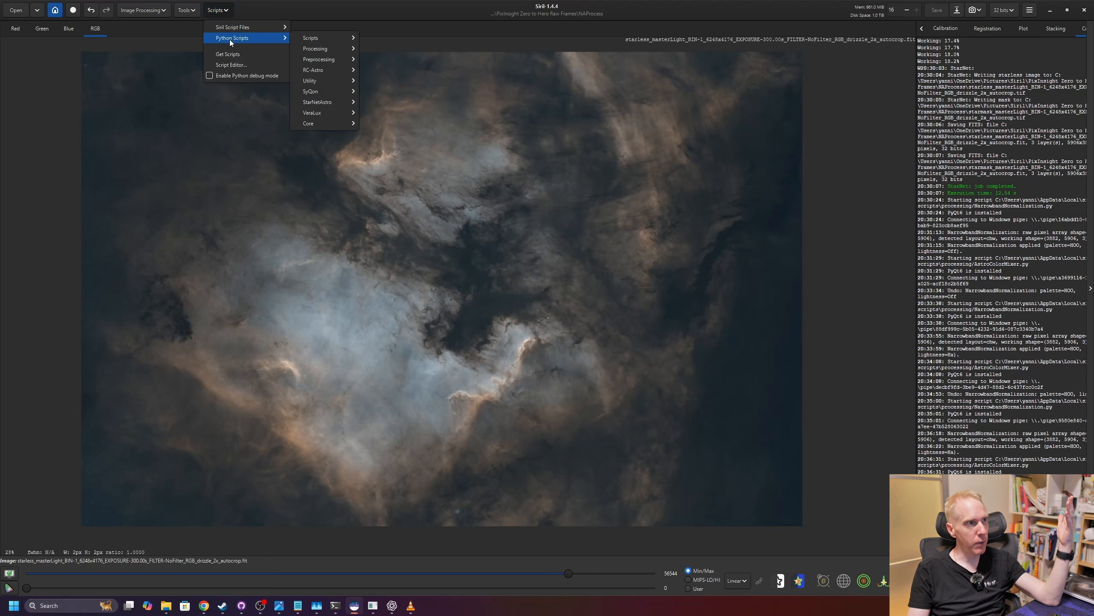
{"action": "mouse_move", "coordinate": [329, 38]}
{"action": "left_click", "coordinate": [405, 39]}
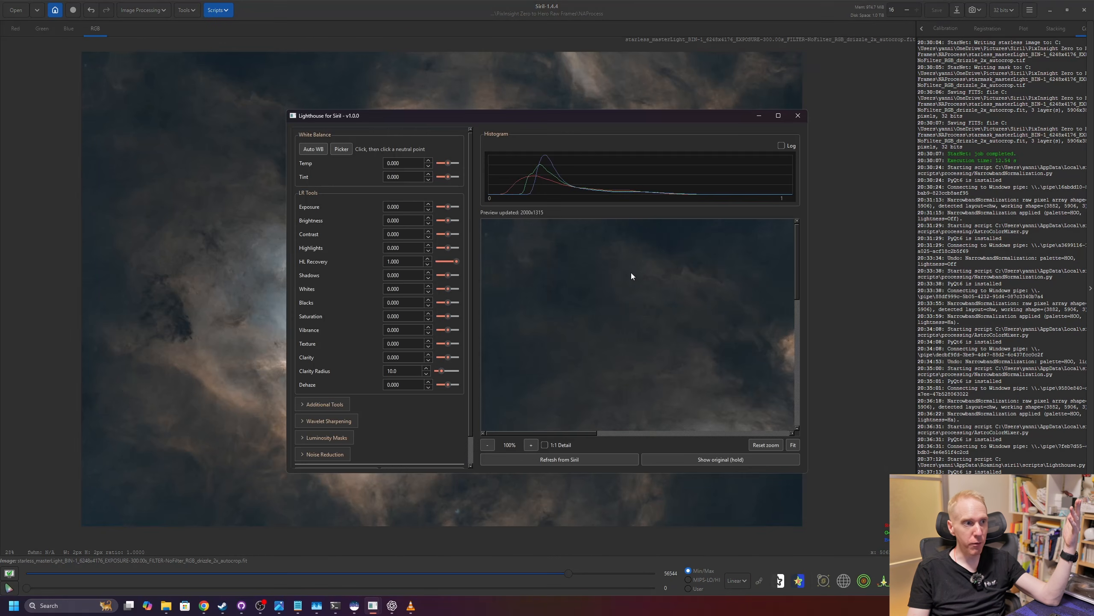
{"action": "scroll", "coordinate": [699, 387], "scroll_direction": "down", "scroll_amount": 1}
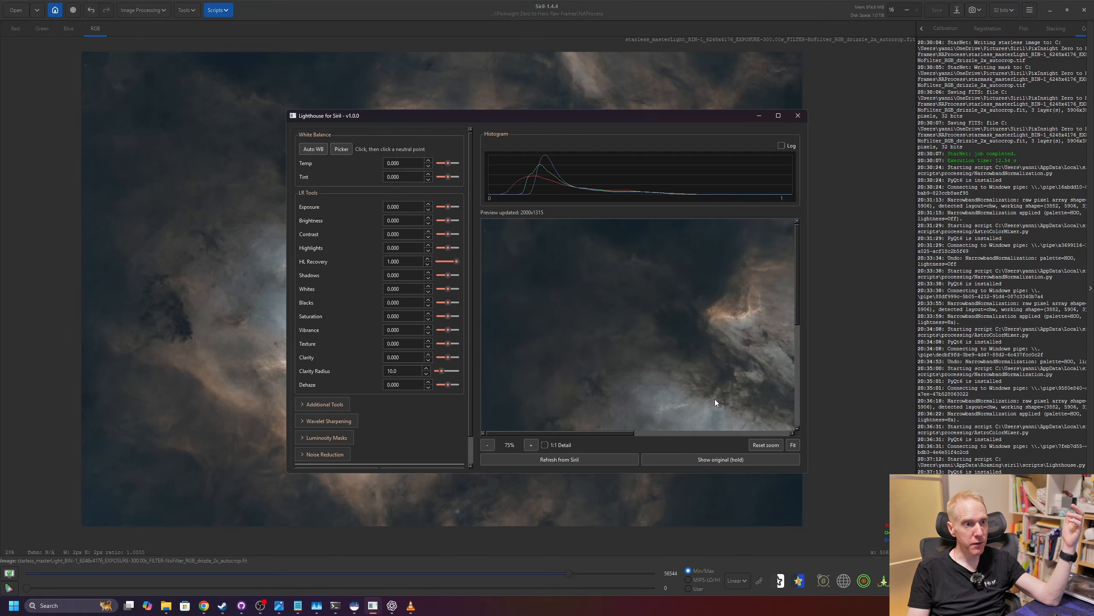
{"action": "left_click", "coordinate": [795, 445]}
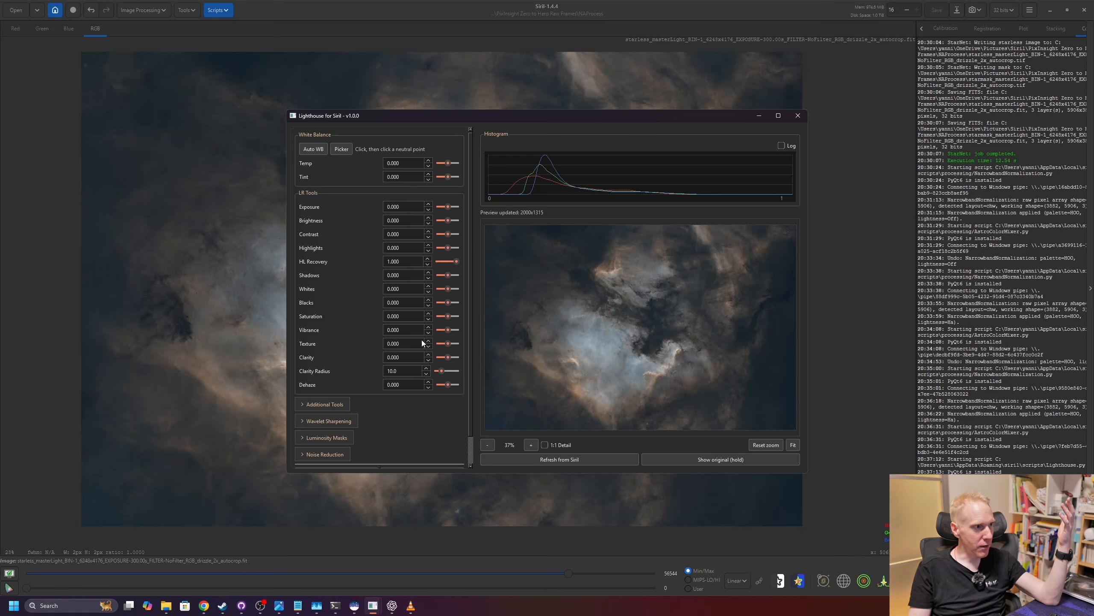
Apply Lighthouse with saturation 0.073, vibrance 0.122 and clarity 0.317, and compare the nebula with and without the adjustment.
{"action": "left_click_drag", "start_coordinate": [448, 318], "coordinate": [448, 320]}
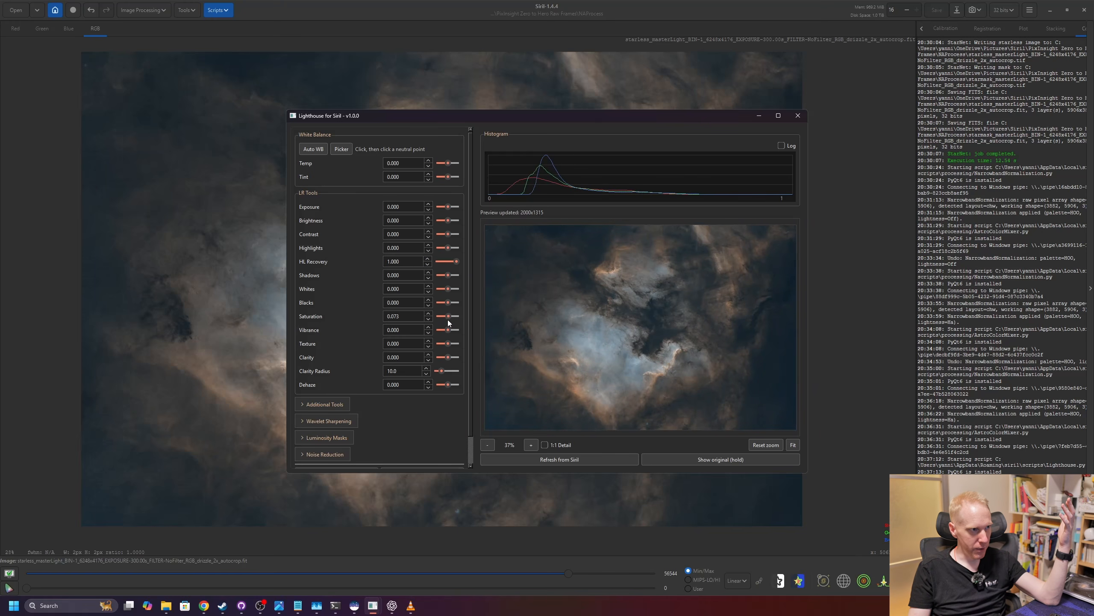
{"action": "left_click_drag", "start_coordinate": [447, 331], "coordinate": [449, 331]}
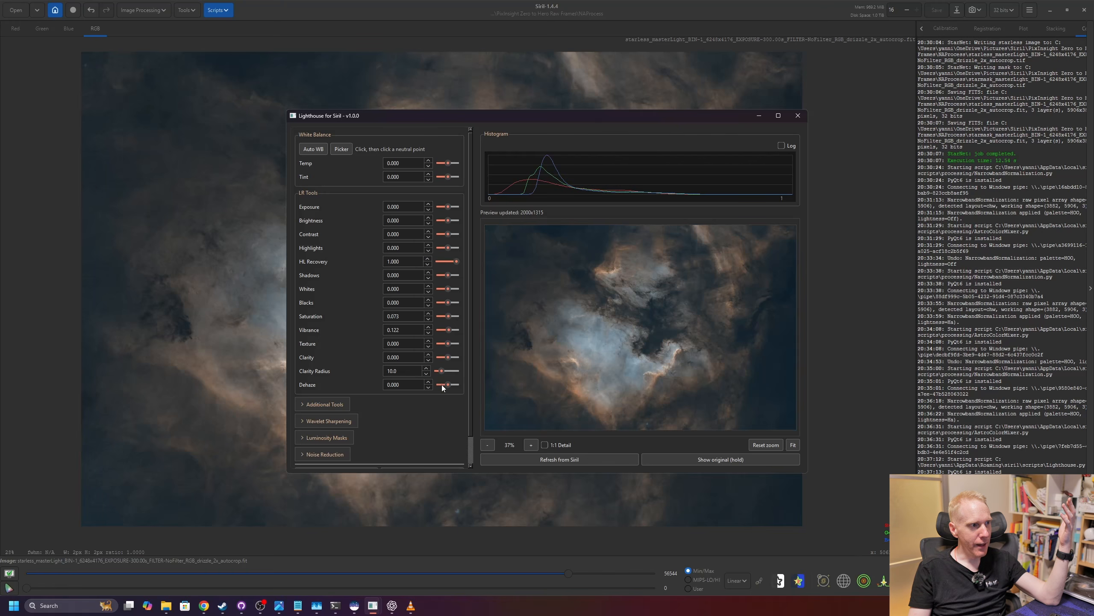
{"action": "left_click_drag", "start_coordinate": [454, 361], "coordinate": [451, 359]}
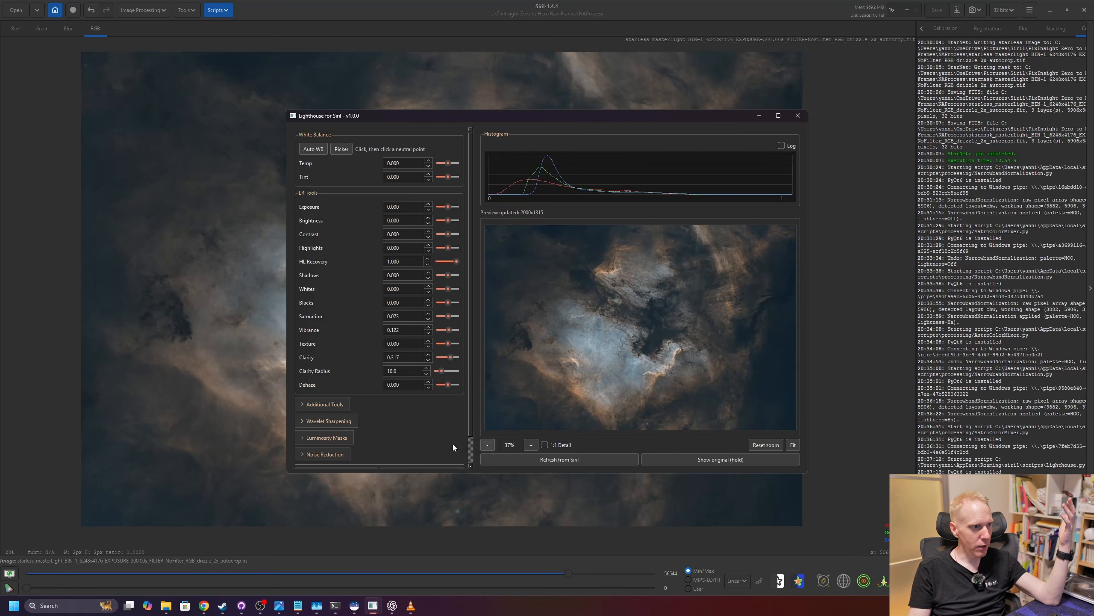
{"action": "scroll", "coordinate": [471, 414], "scroll_direction": "down", "scroll_amount": 2}
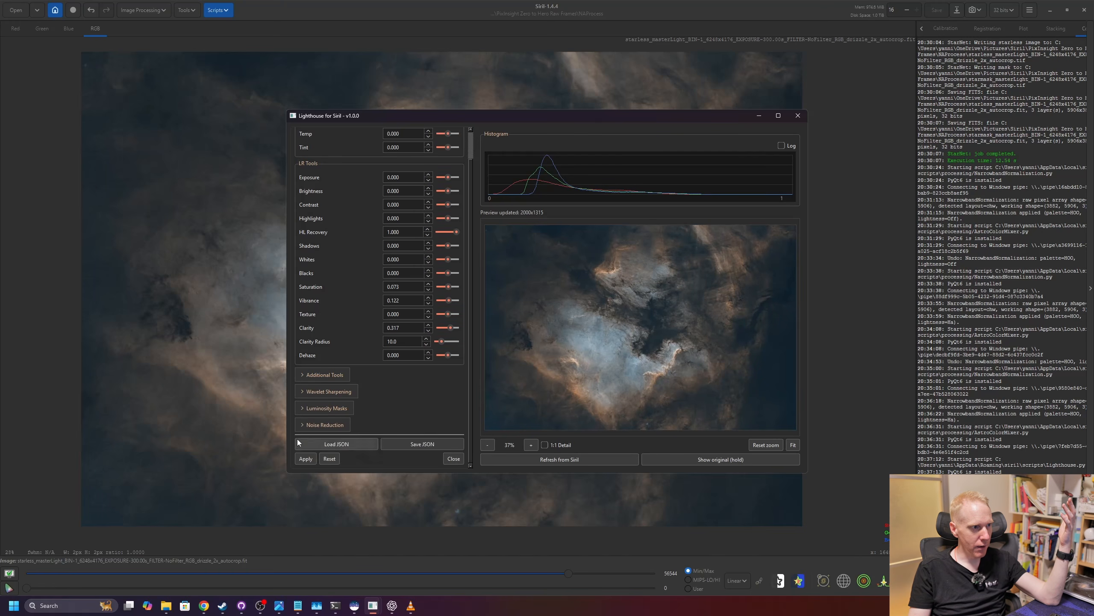
{"action": "left_click", "coordinate": [302, 459]}
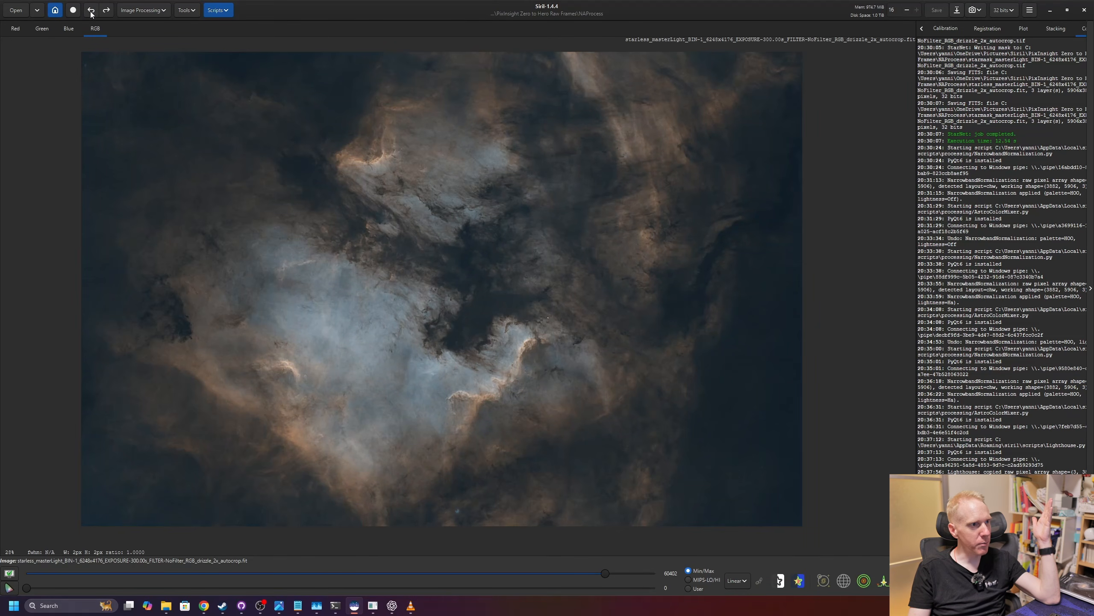
{"action": "left_click", "coordinate": [106, 14]}
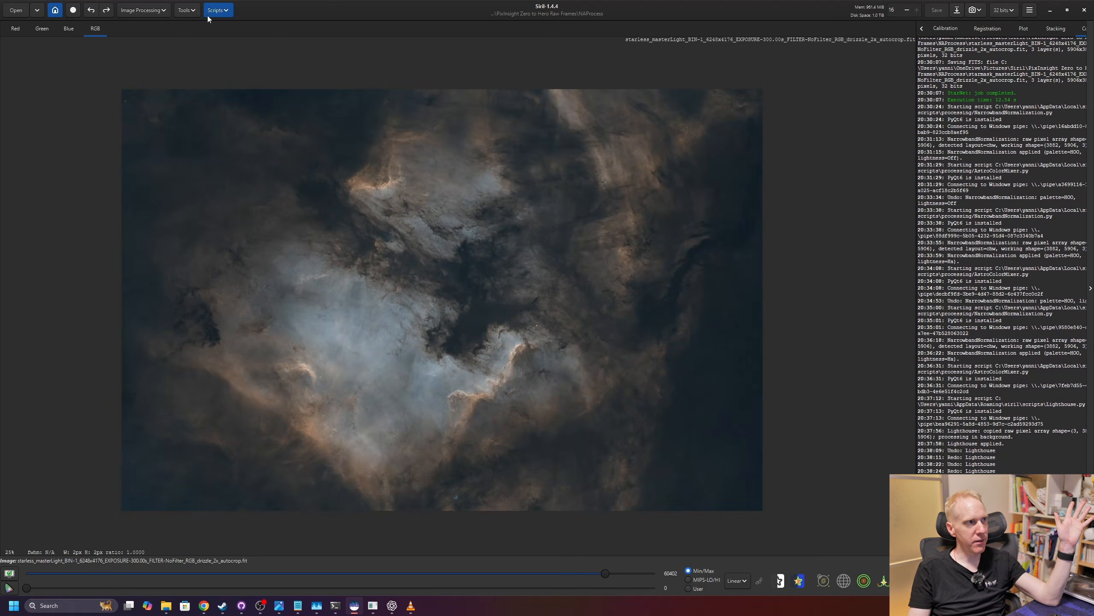
Open the AstroColorMixer script for the starless image and set its low-saturation protection to 0.
{"action": "left_click", "coordinate": [218, 9]}
{"action": "mouse_move", "coordinate": [223, 38]}
{"action": "mouse_move", "coordinate": [311, 51]}
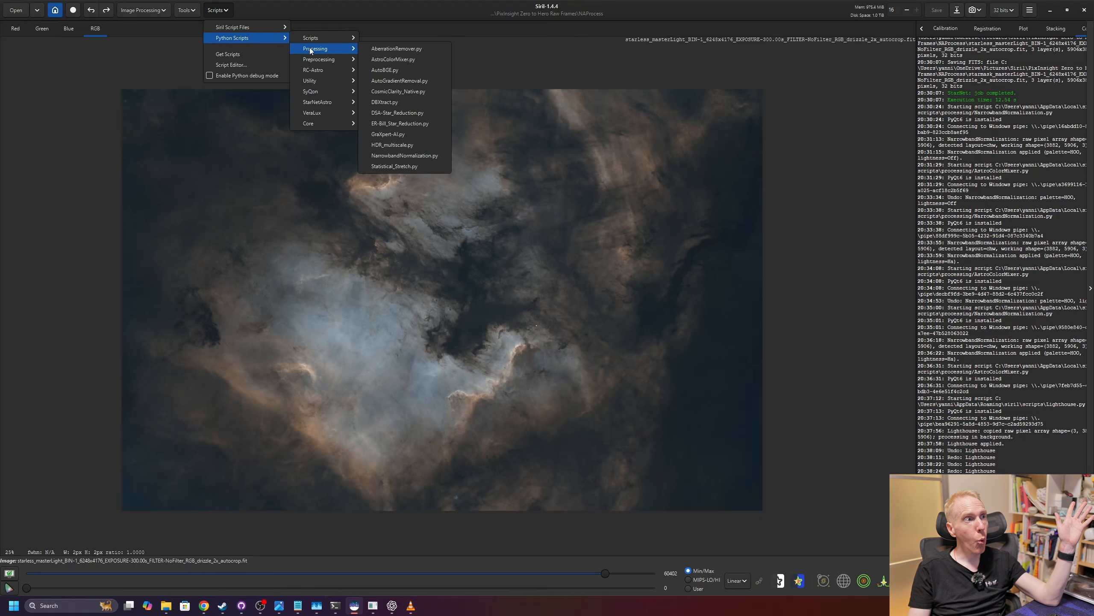
{"action": "left_click", "coordinate": [392, 59]}
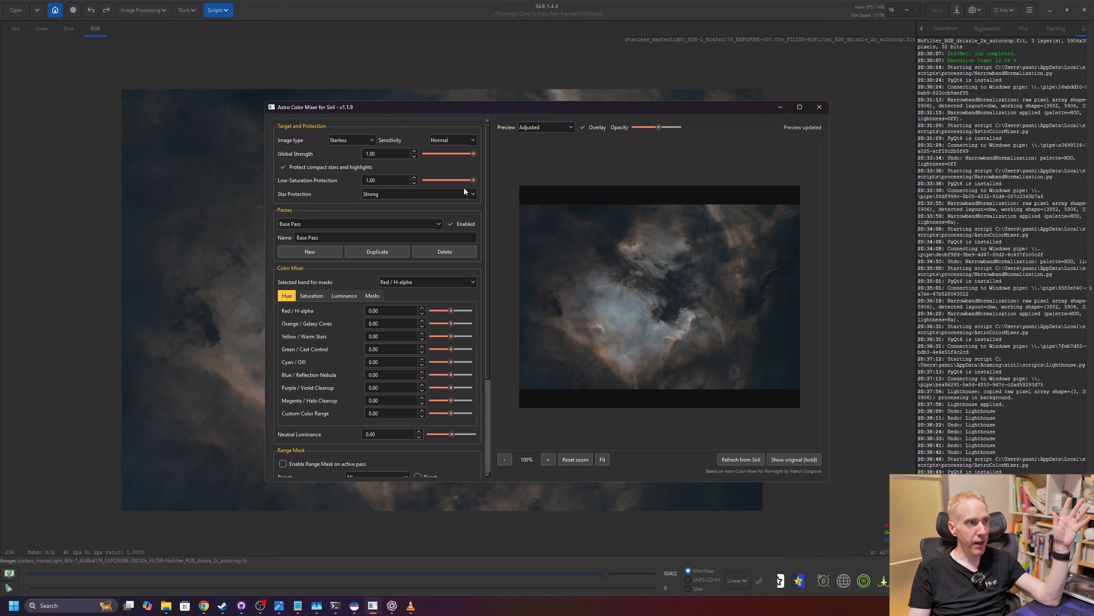
{"action": "left_click_drag", "start_coordinate": [473, 181], "coordinate": [341, 181]}
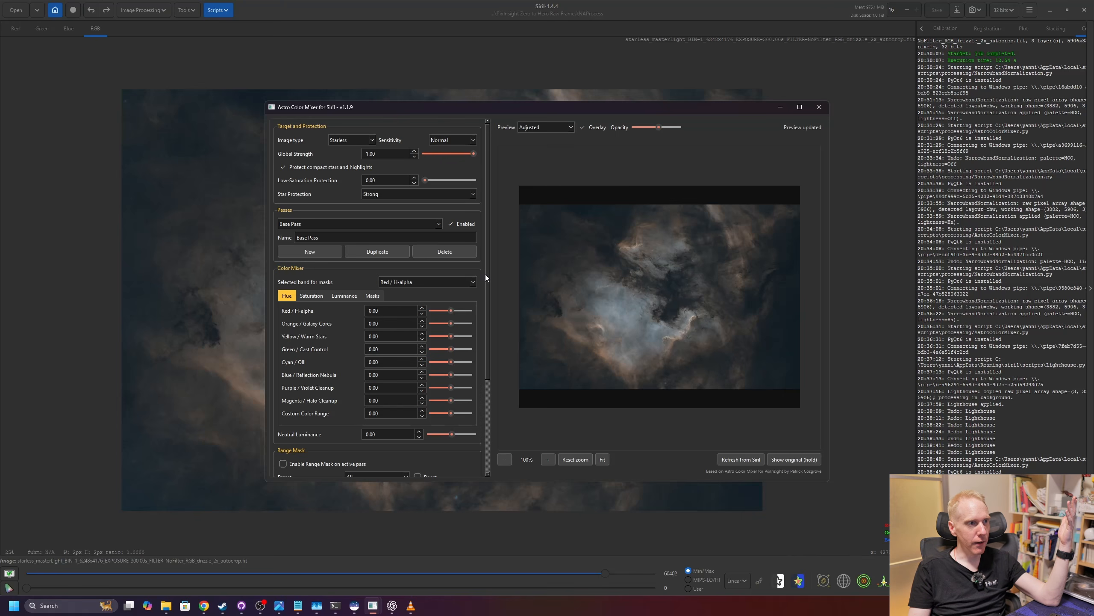
Select Custom Color Range as the mask band, show its mask settings and preview the band mask.
{"action": "left_click", "coordinate": [475, 282]}
{"action": "left_click", "coordinate": [407, 397]}
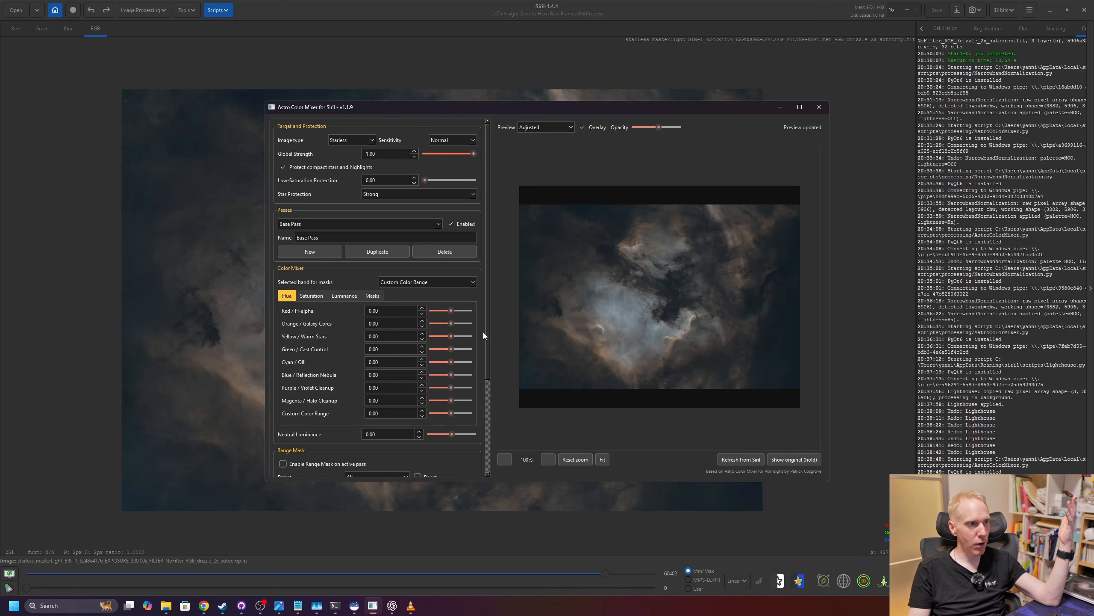
{"action": "left_click_drag", "start_coordinate": [489, 321], "coordinate": [486, 356]}
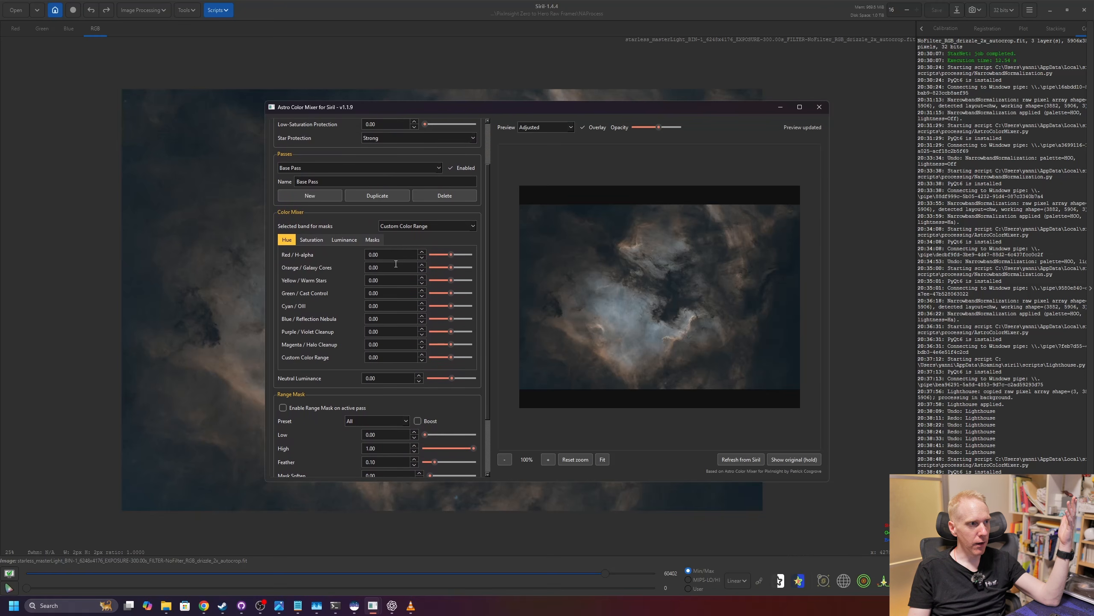
{"action": "left_click", "coordinate": [373, 239]}
{"action": "left_click_drag", "start_coordinate": [475, 264], "coordinate": [473, 349]}
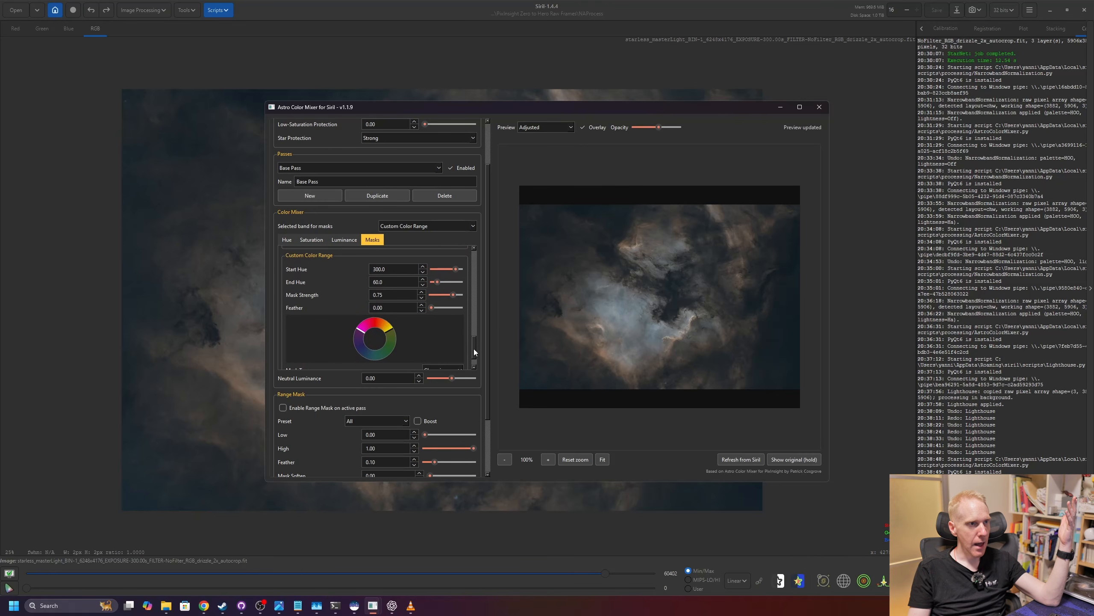
{"action": "left_click", "coordinate": [569, 127]}
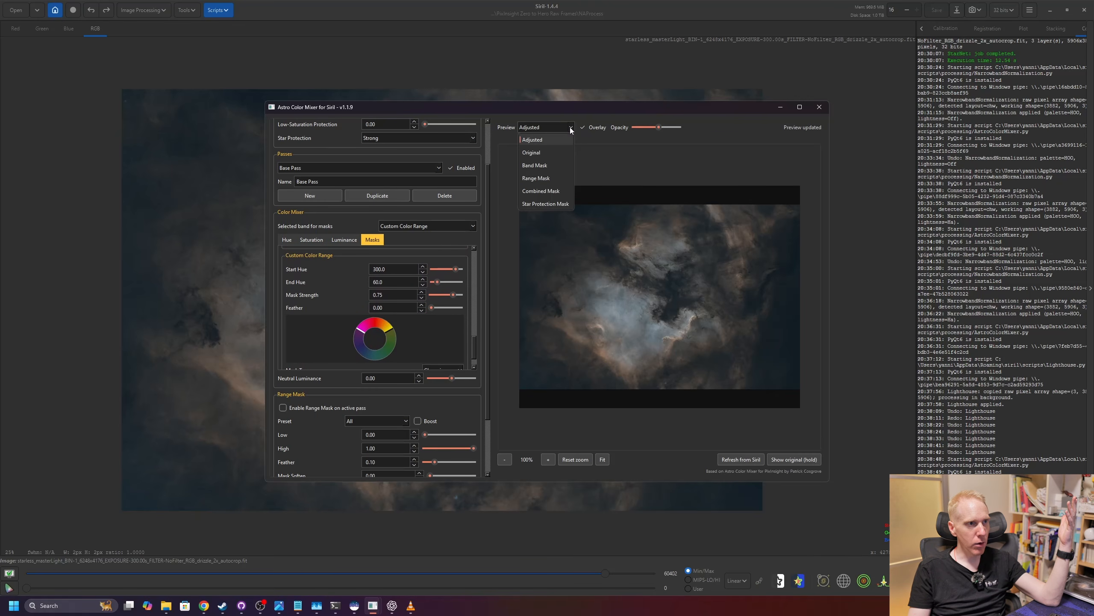
{"action": "left_click", "coordinate": [547, 166]}
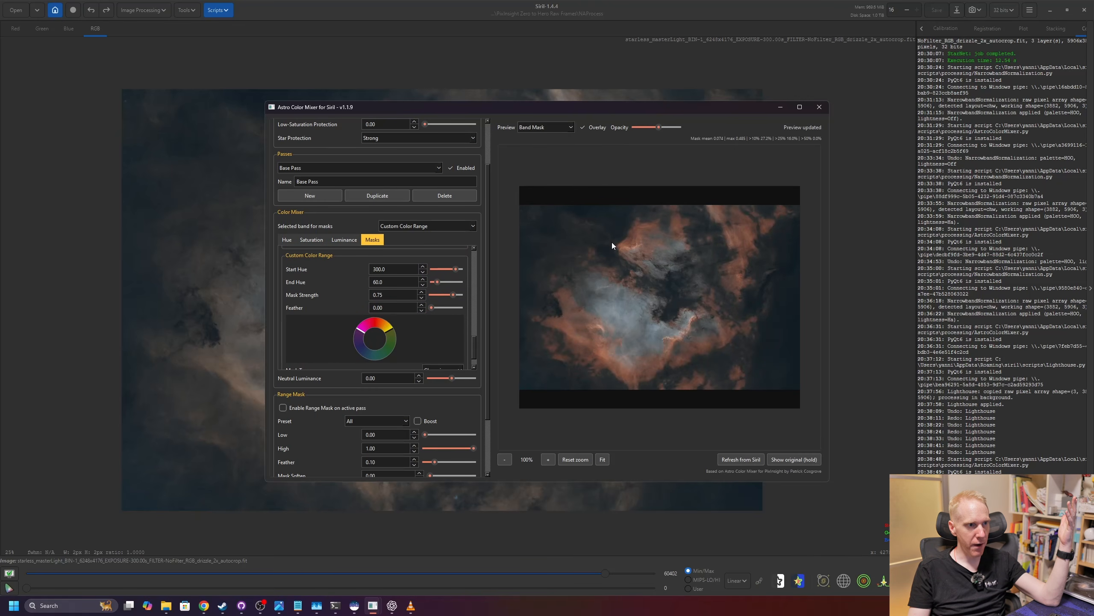
Define the custom range mask with start hue 282.5, end hue 88.6, Linear type, strength 1.00 and soften radius 122.58.
{"action": "left_click_drag", "start_coordinate": [635, 107], "coordinate": [837, 118]}
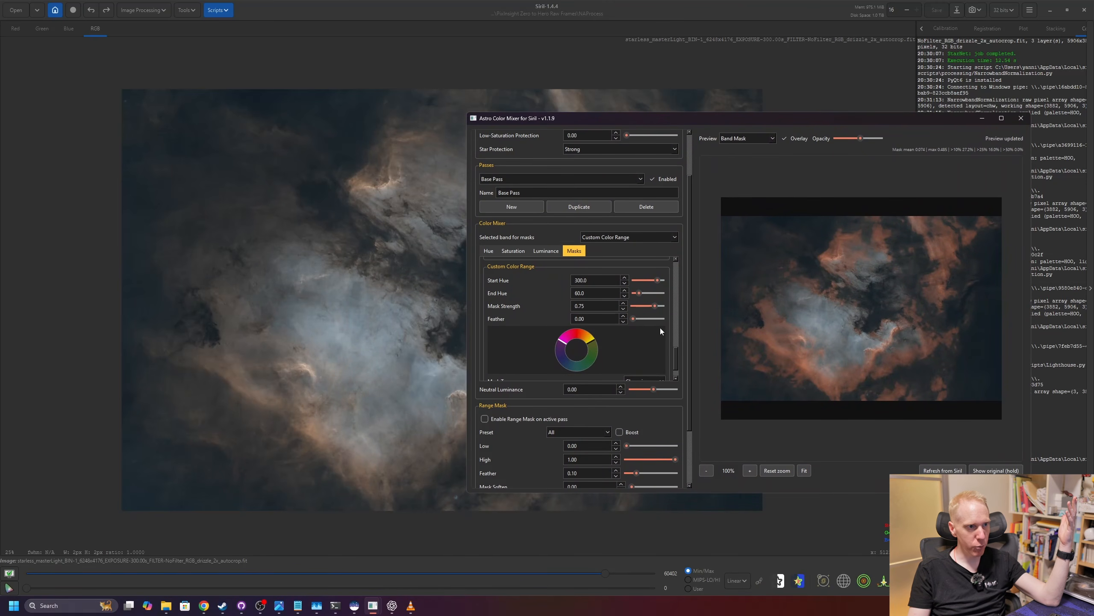
{"action": "left_click_drag", "start_coordinate": [657, 280], "coordinate": [641, 295]}
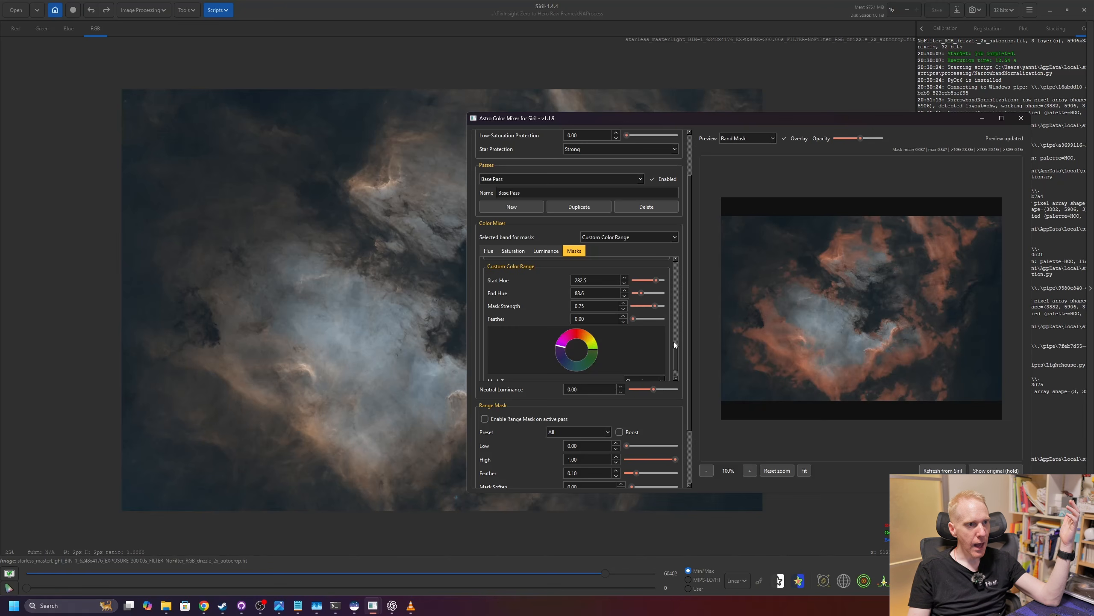
{"action": "left_click_drag", "start_coordinate": [678, 356], "coordinate": [674, 373]}
{"action": "left_click", "coordinate": [645, 356]}
{"action": "left_click", "coordinate": [640, 393]}
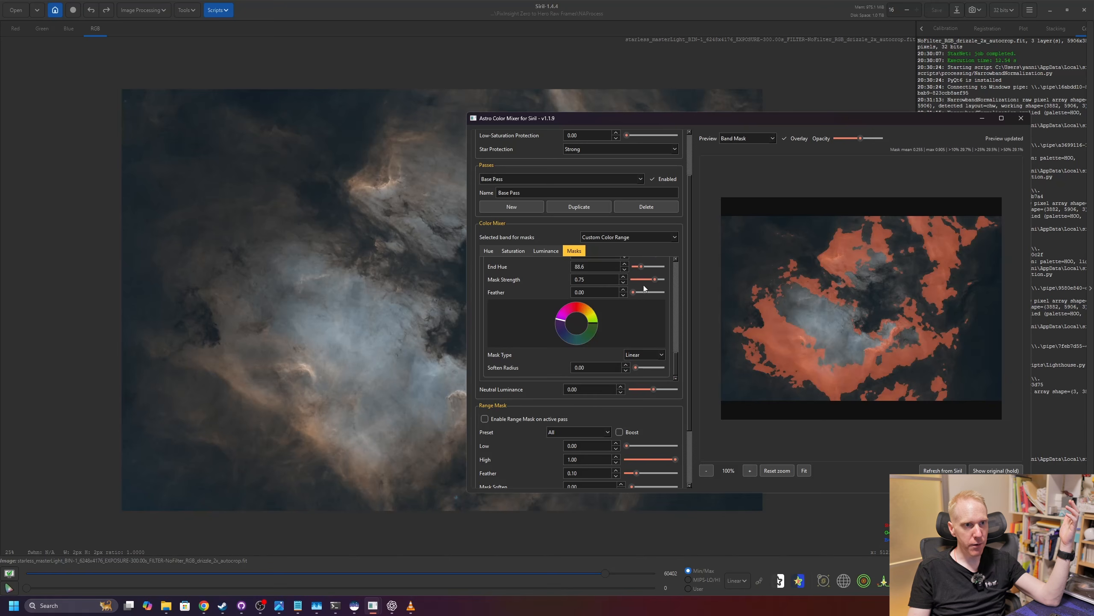
{"action": "left_click_drag", "start_coordinate": [655, 279], "coordinate": [672, 283]}
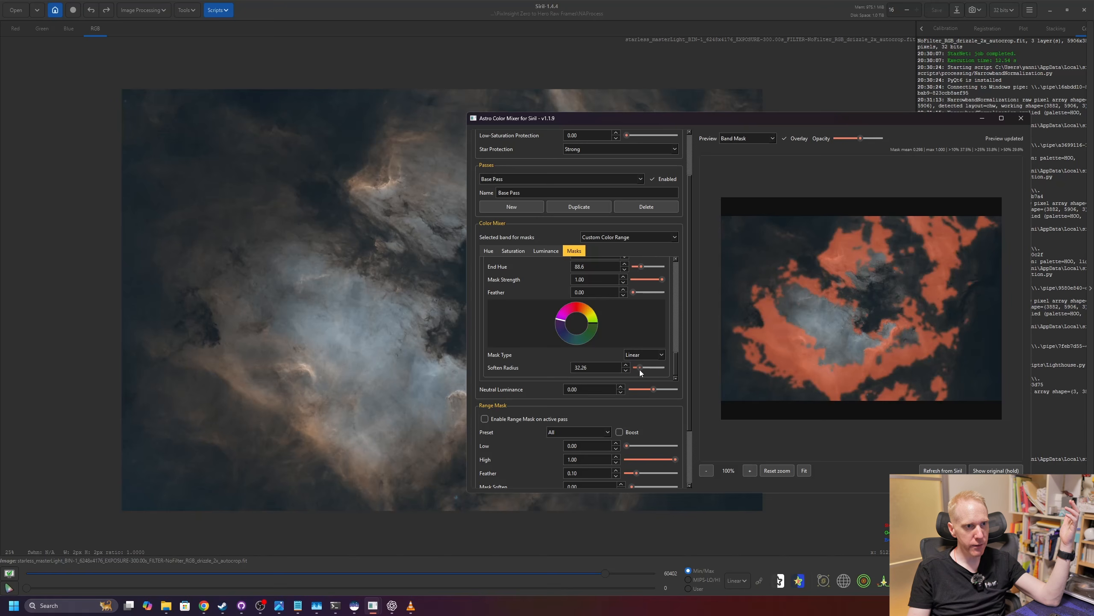
{"action": "left_click_drag", "start_coordinate": [643, 371], "coordinate": [652, 374]}
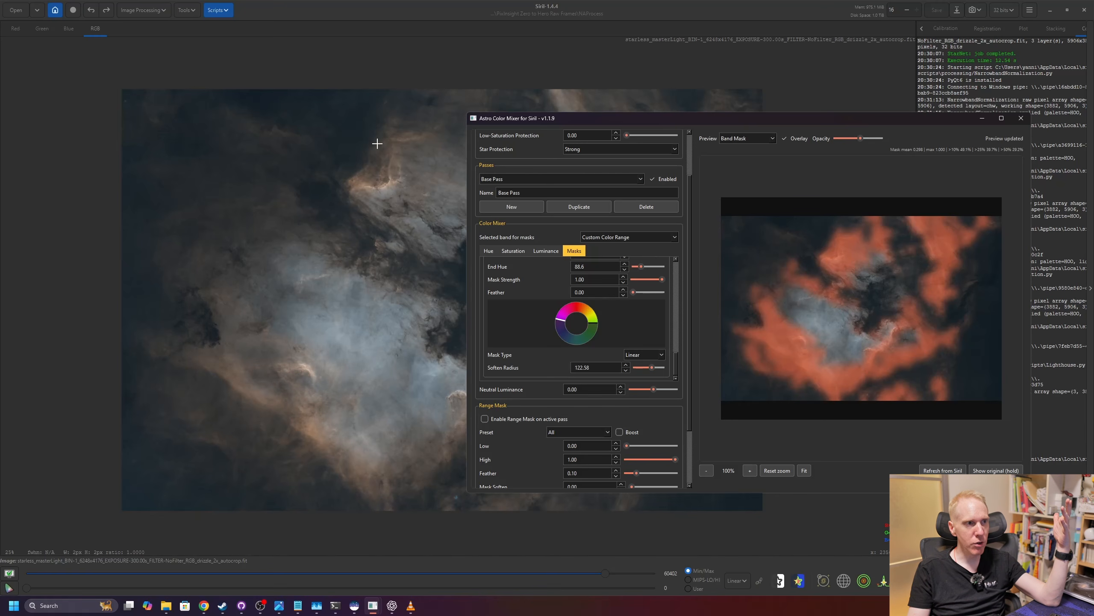
Switch the preview back to the adjusted image and open the curves of the custom color range.
{"action": "left_click", "coordinate": [542, 250]}
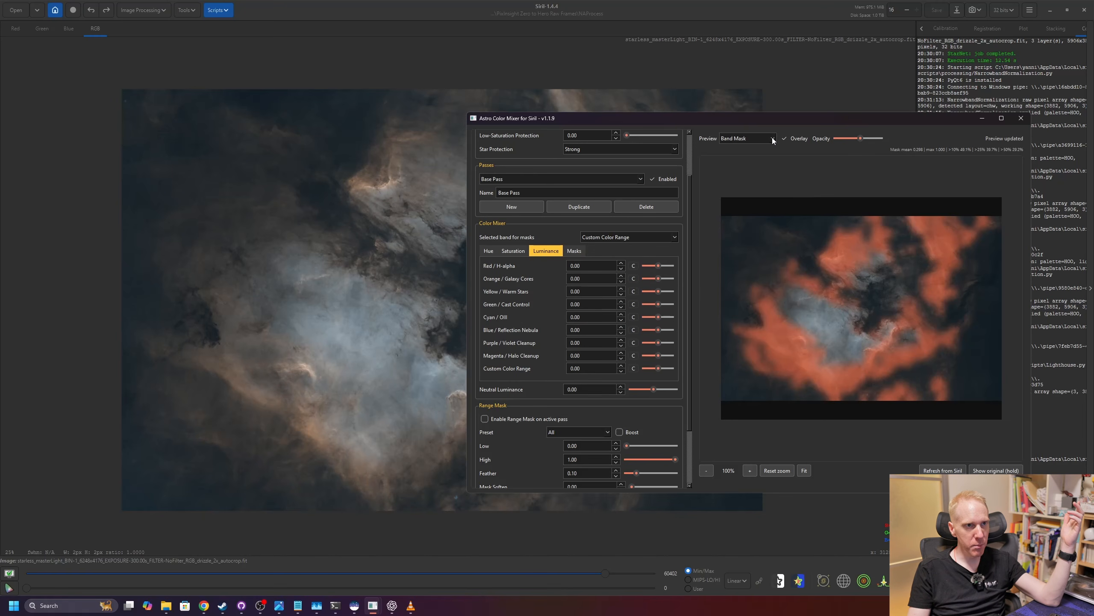
{"action": "left_click", "coordinate": [759, 138]}
{"action": "left_click", "coordinate": [741, 151]}
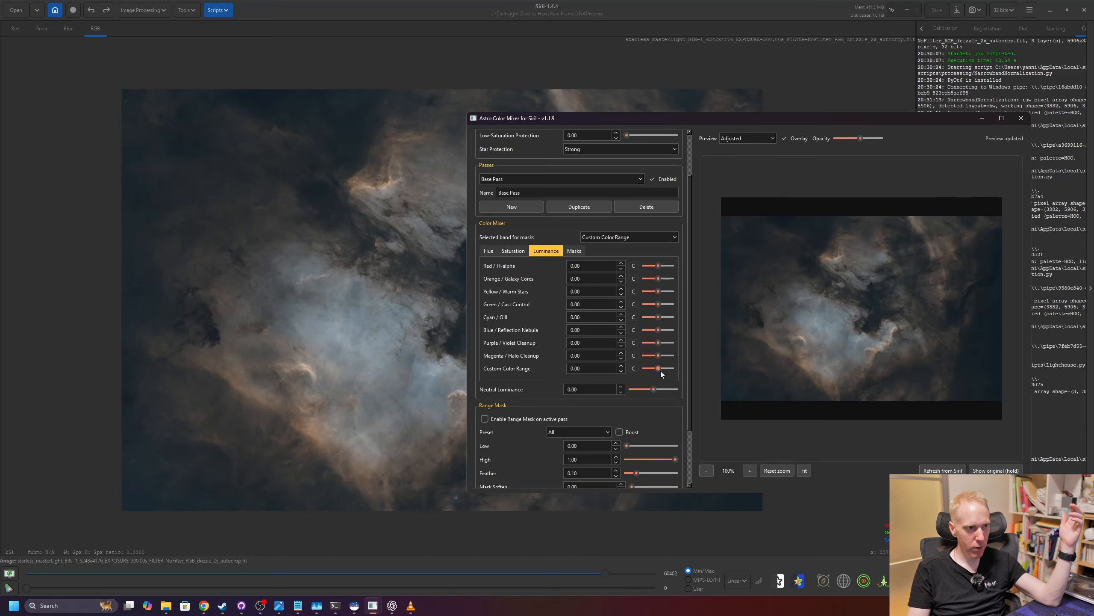
{"action": "left_click", "coordinate": [634, 369]}
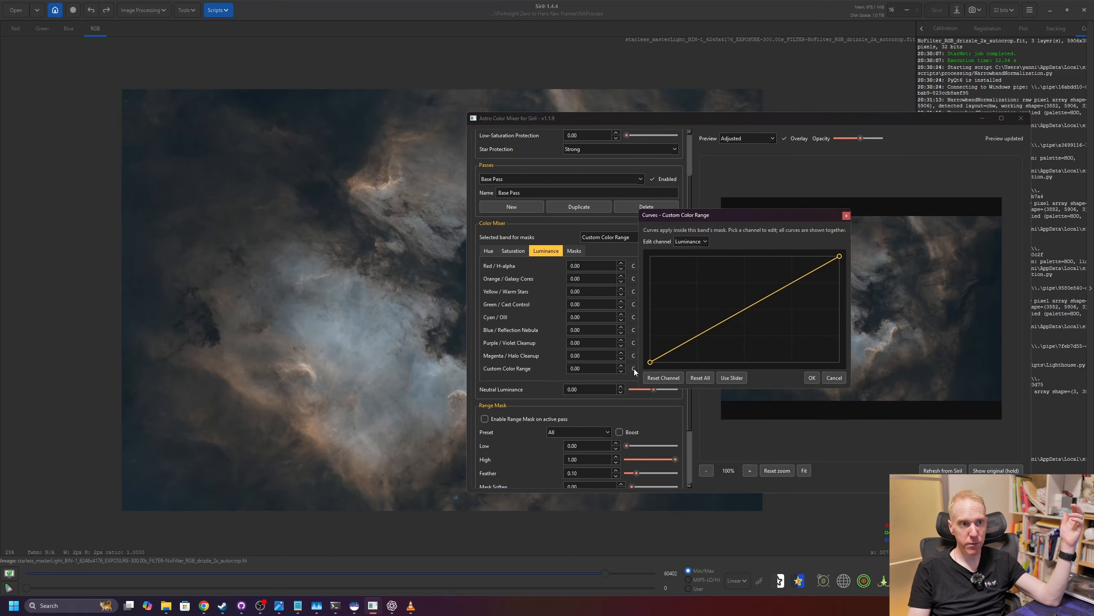
Shape the green channel's curve into a gentle S, raising the highlights and lowering the shadows.
{"action": "left_click", "coordinate": [694, 243]}
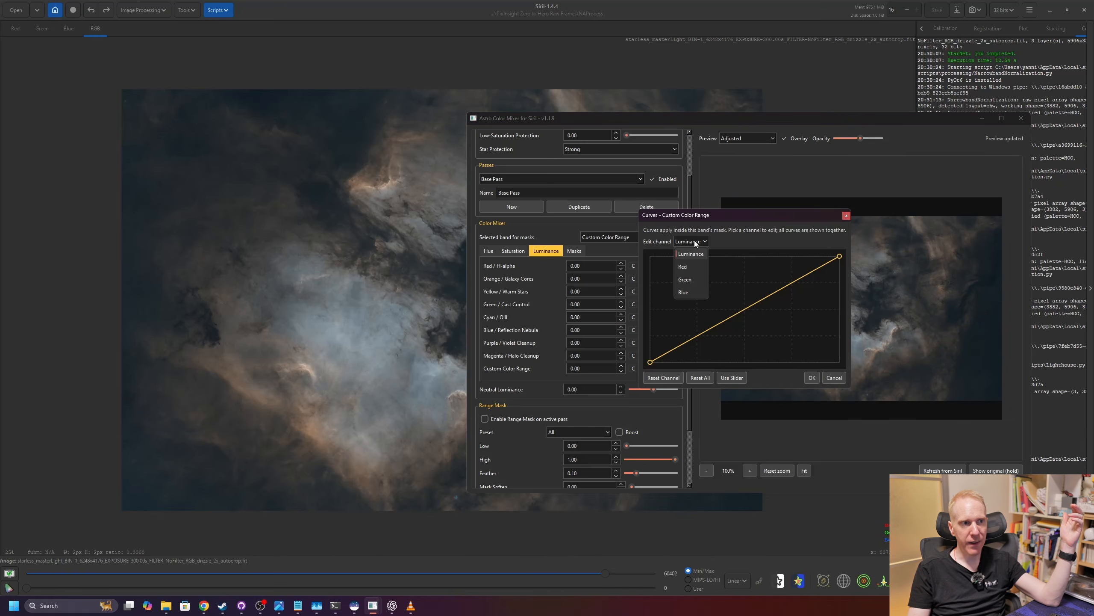
{"action": "left_click", "coordinate": [686, 279]}
{"action": "left_click_drag", "start_coordinate": [747, 215], "coordinate": [566, 206]}
{"action": "left_click", "coordinate": [609, 273]}
{"action": "left_click_drag", "start_coordinate": [609, 275], "coordinate": [605, 272]}
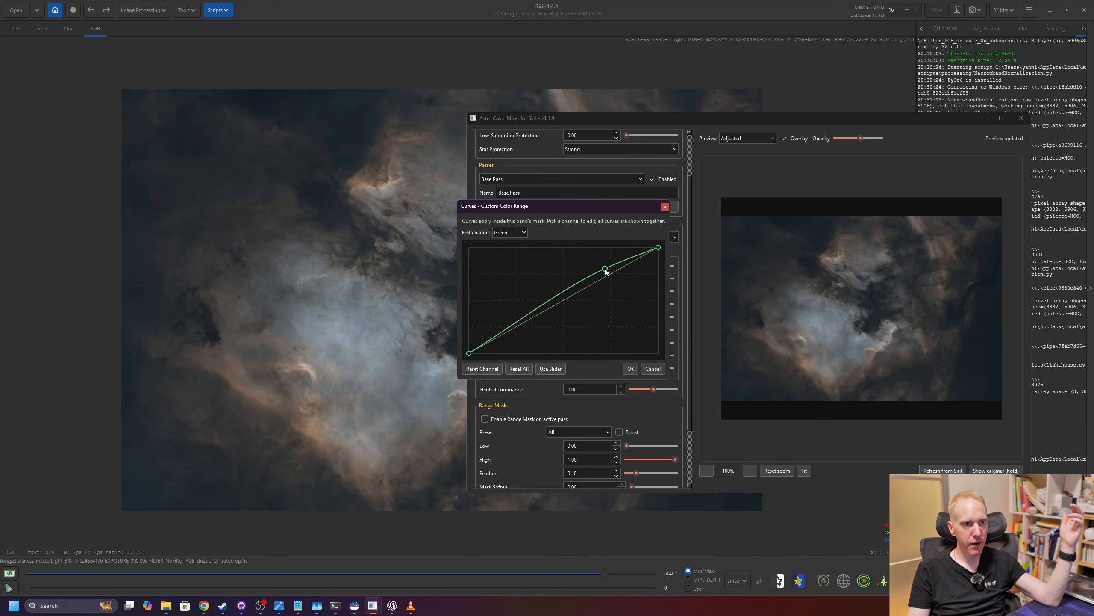
{"action": "left_click", "coordinate": [504, 340]}
{"action": "left_click_drag", "start_coordinate": [505, 342], "coordinate": [503, 343]}
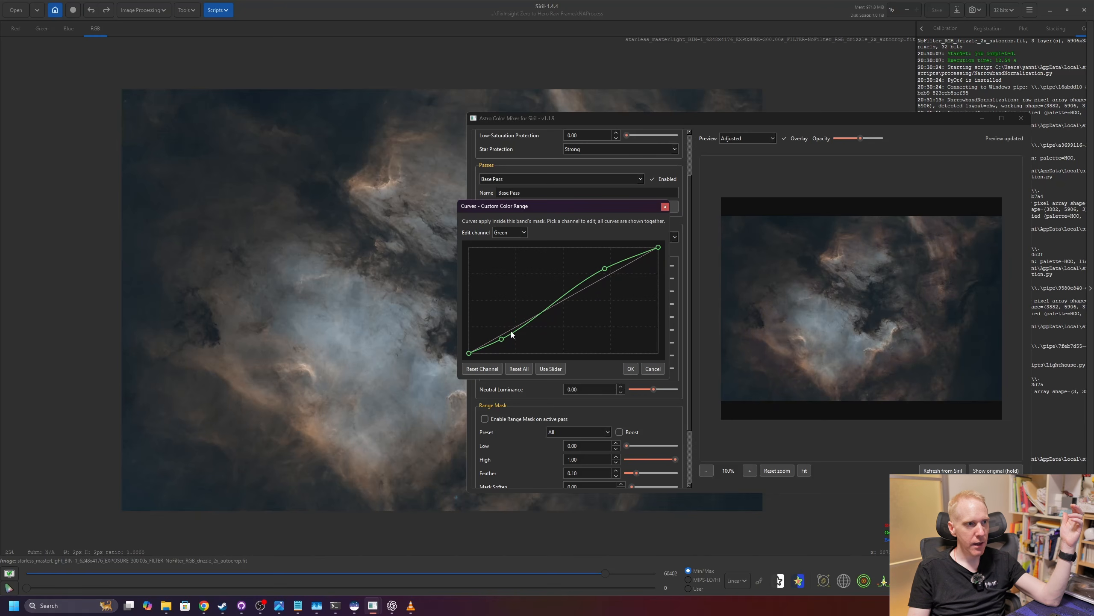
{"action": "left_click_drag", "start_coordinate": [606, 271], "coordinate": [605, 270]}
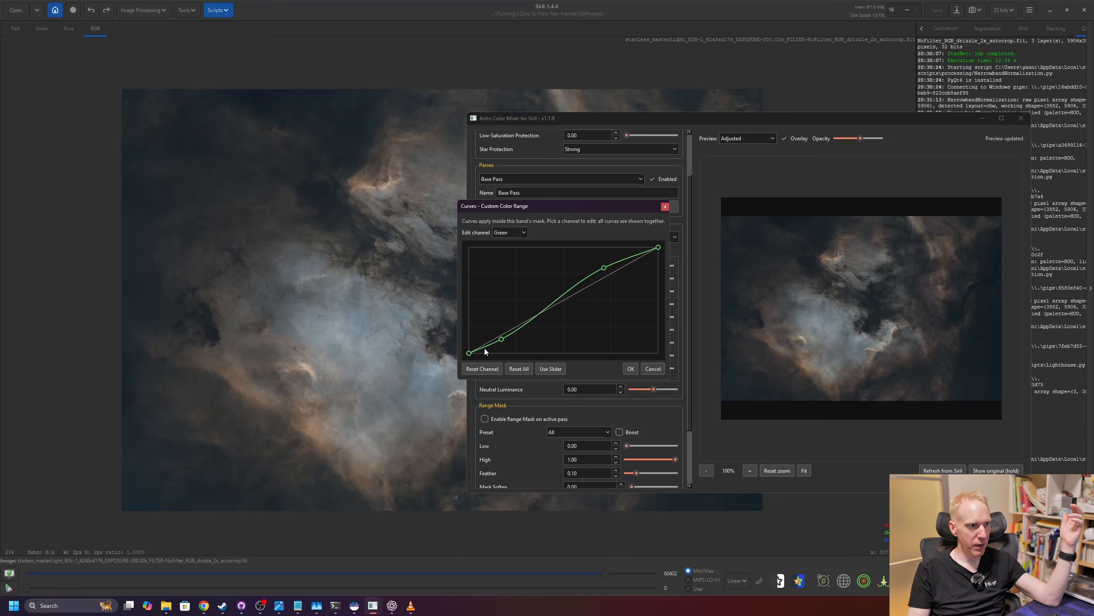
{"action": "left_click_drag", "start_coordinate": [501, 339], "coordinate": [509, 339]}
Raise the red channel's curve slightly and pull the middle of the blue channel's curve down.
{"action": "left_click", "coordinate": [524, 233]}
{"action": "left_click", "coordinate": [502, 257]}
{"action": "mouse_move", "coordinate": [561, 300]}
{"action": "left_mouse_down"}
{"action": "mouse_move", "coordinate": [556, 288]}
{"action": "mouse_move", "coordinate": [566, 308]}
{"action": "left_mouse_up"}
{"action": "left_click", "coordinate": [509, 232]}
{"action": "left_click", "coordinate": [503, 285]}
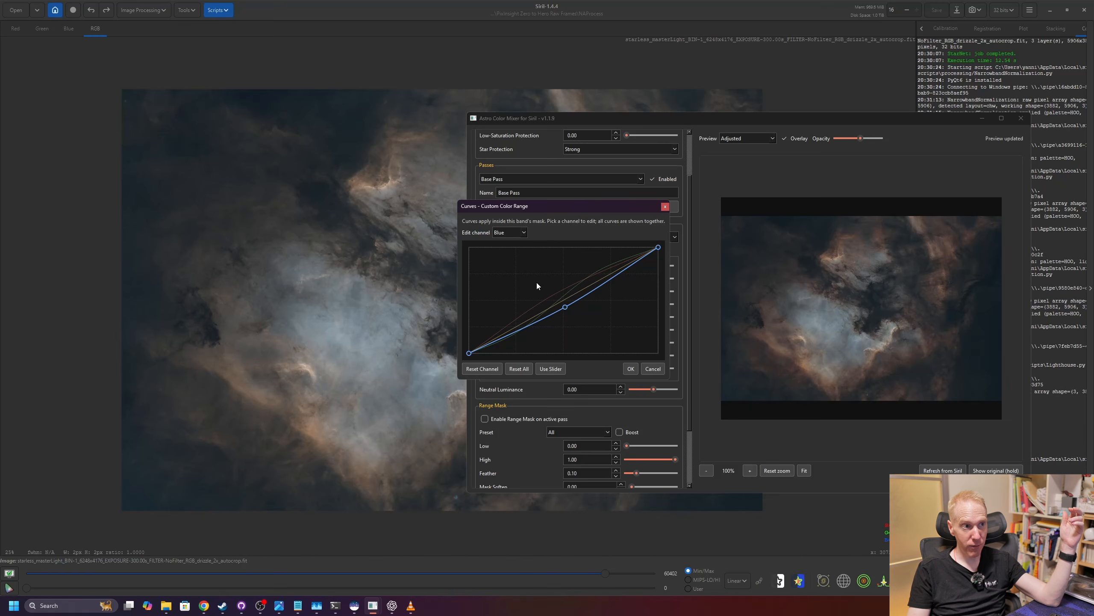
Return to the green channel's curve and accept the curve adjustments for the custom color range.
{"action": "left_click", "coordinate": [524, 233]}
{"action": "left_click", "coordinate": [512, 266]}
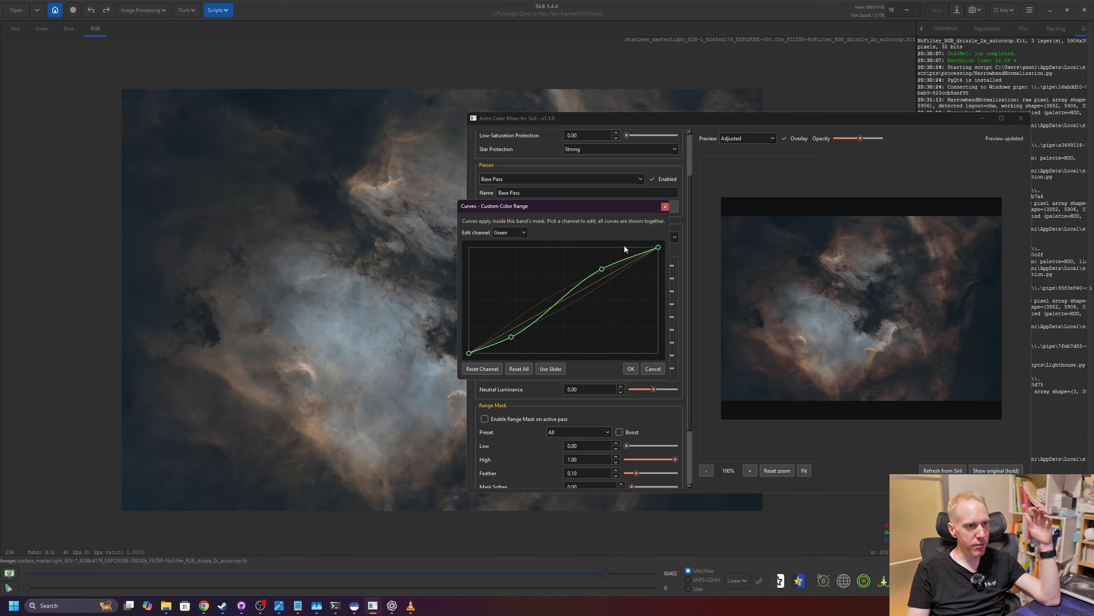
{"action": "left_click", "coordinate": [633, 369]}
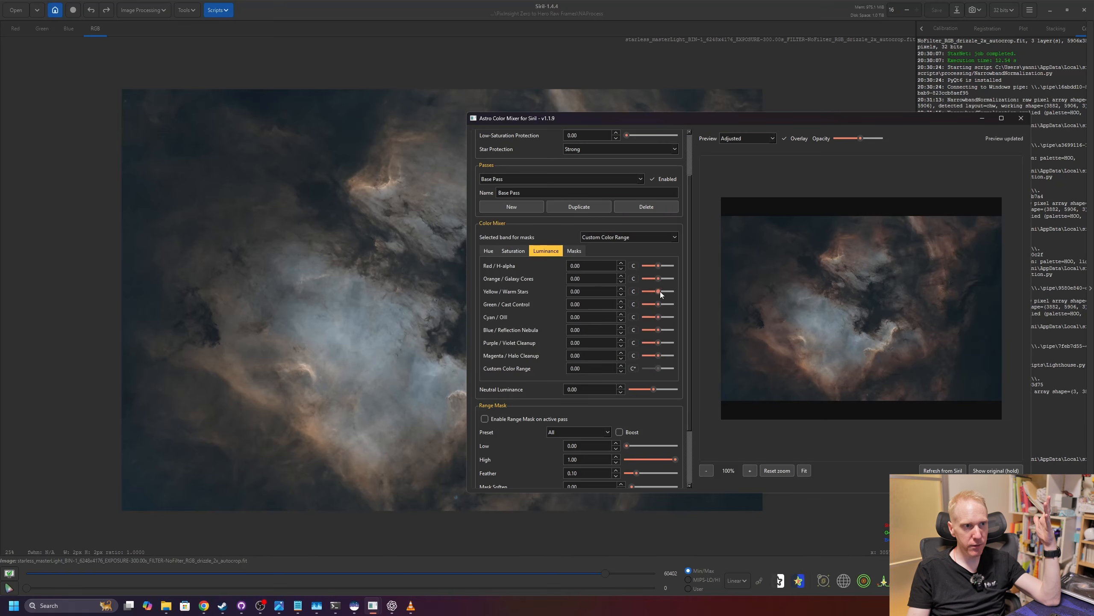
Raise the custom color range's saturation to about 17 and shift its hue to -0.22.
{"action": "left_click", "coordinate": [513, 251]}
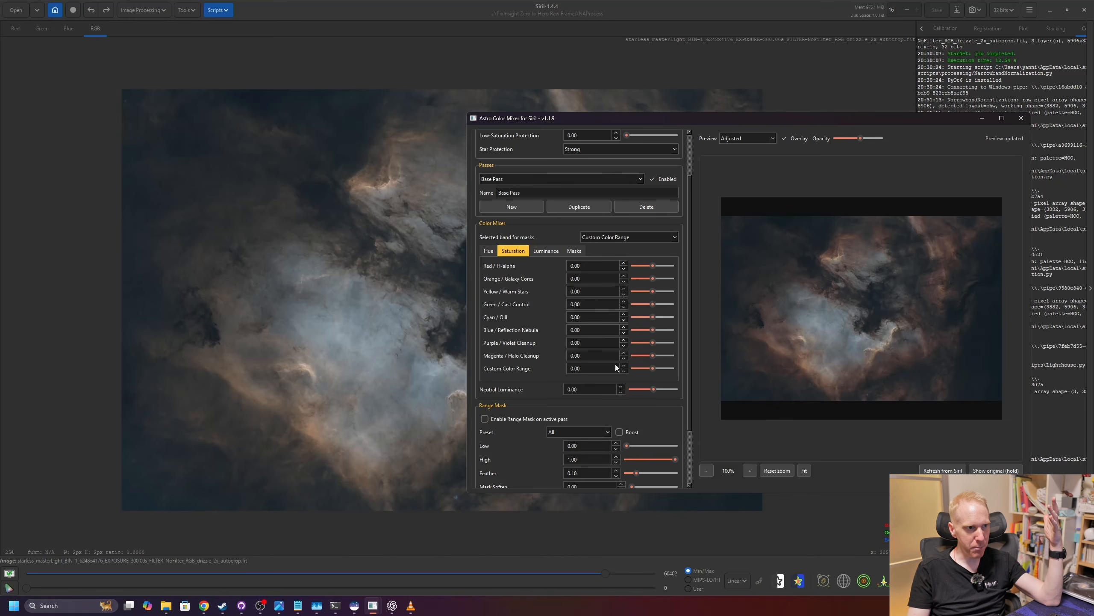
{"action": "left_click_drag", "start_coordinate": [651, 368], "coordinate": [656, 369]}
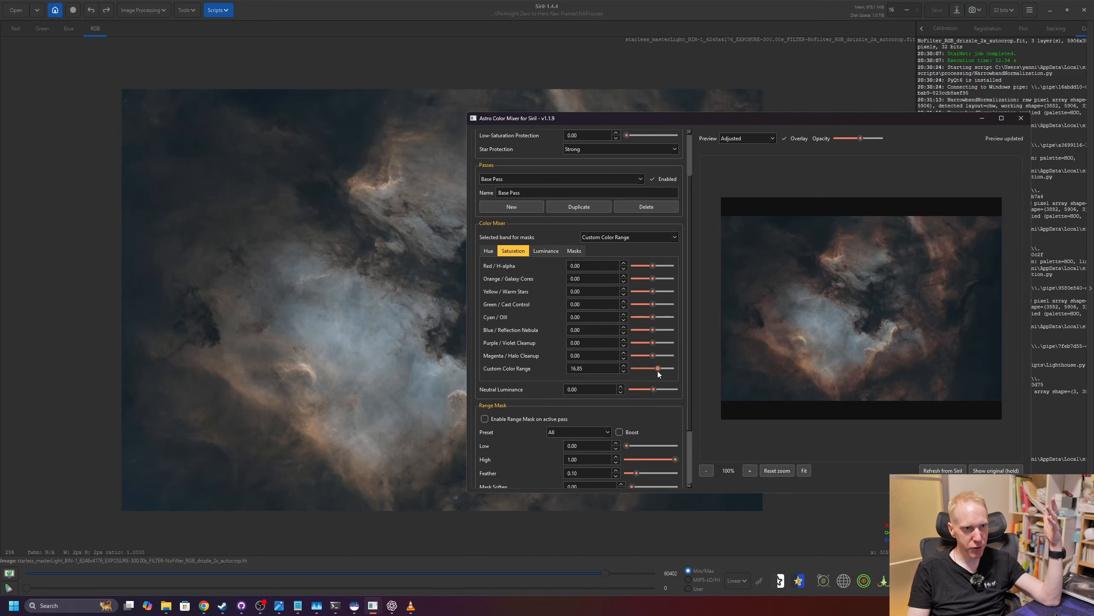
{"action": "left_click_drag", "start_coordinate": [656, 373], "coordinate": [656, 373]}
{"action": "left_click", "coordinate": [488, 250]}
{"action": "left_click", "coordinate": [651, 369]}
{"action": "mouse_move", "coordinate": [652, 369]}
{"action": "left_mouse_down"}
{"action": "mouse_move", "coordinate": [667, 374]}
{"action": "mouse_move", "coordinate": [643, 368]}
{"action": "mouse_move", "coordinate": [652, 371]}
{"action": "left_mouse_up"}
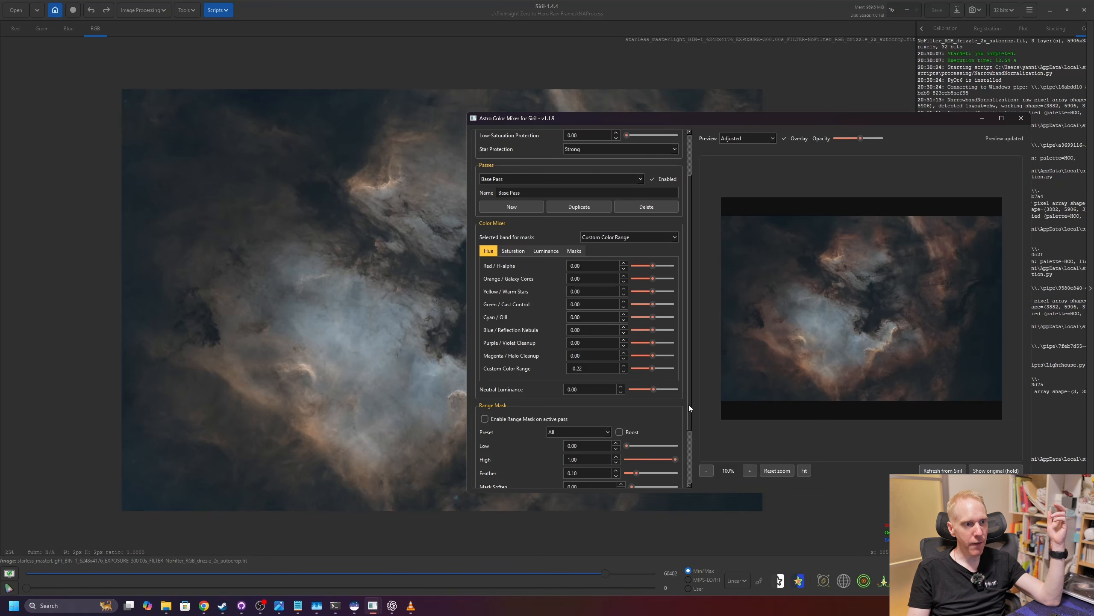
Apply the color mixer adjustments to the starless image and move the script window aside to inspect the nebula.
{"action": "left_click_drag", "start_coordinate": [689, 405], "coordinate": [686, 449]}
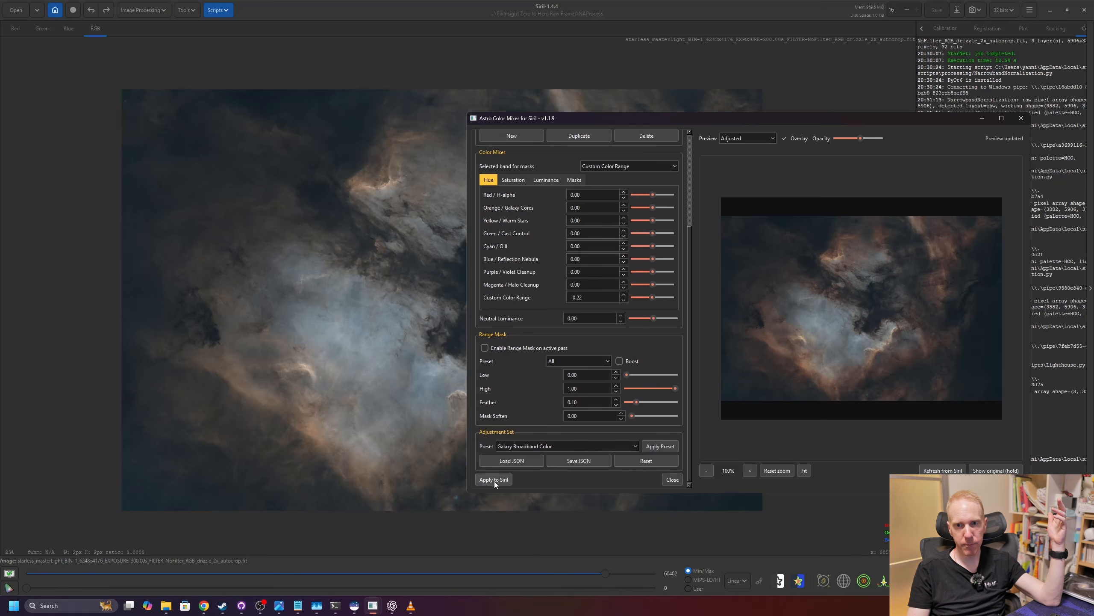
{"action": "left_click", "coordinate": [494, 479]}
{"action": "left_click_drag", "start_coordinate": [859, 122], "coordinate": [644, 123]}
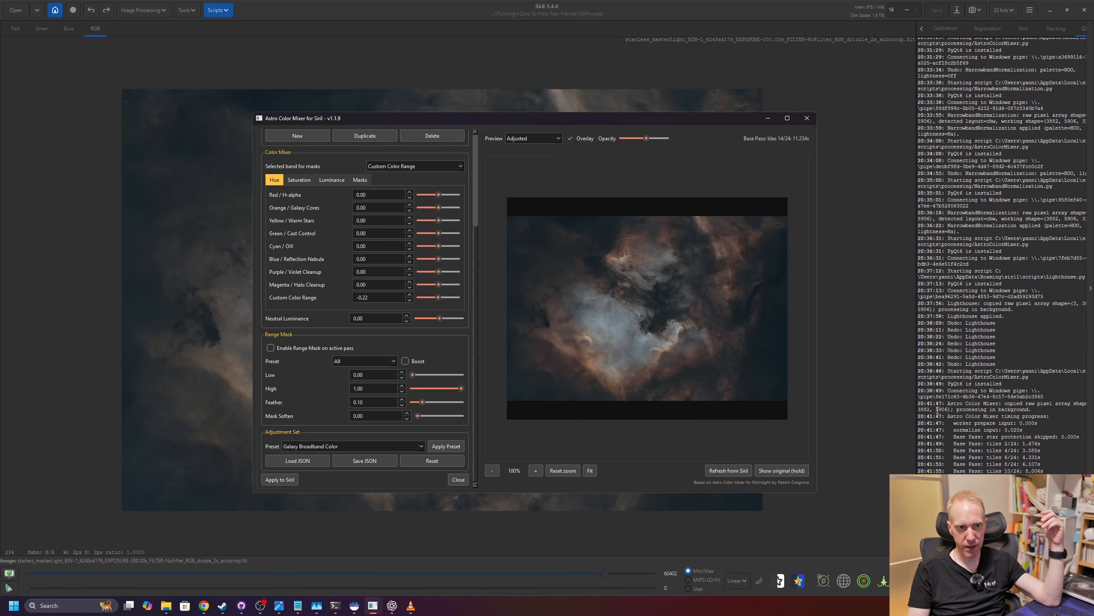
{"action": "left_click_drag", "start_coordinate": [534, 122], "coordinate": [821, 108]}
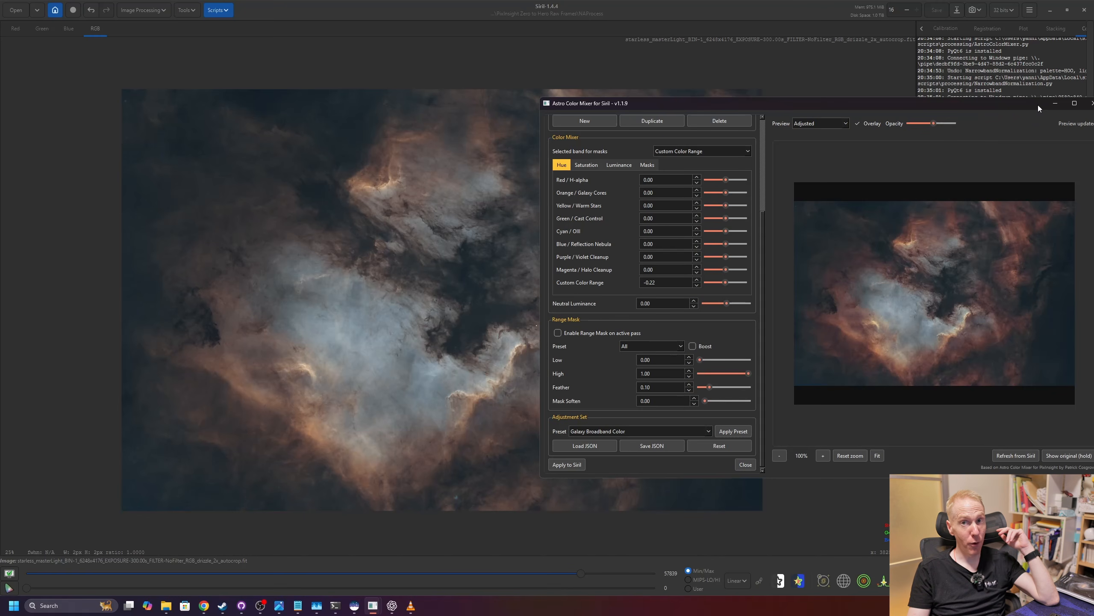
Close the color mixer script and save the starless image as StarlessACM1.fit in 32-bit floating point format.
{"action": "left_click_drag", "start_coordinate": [1038, 104], "coordinate": [925, 108]}
{"action": "left_click", "coordinate": [979, 113]}
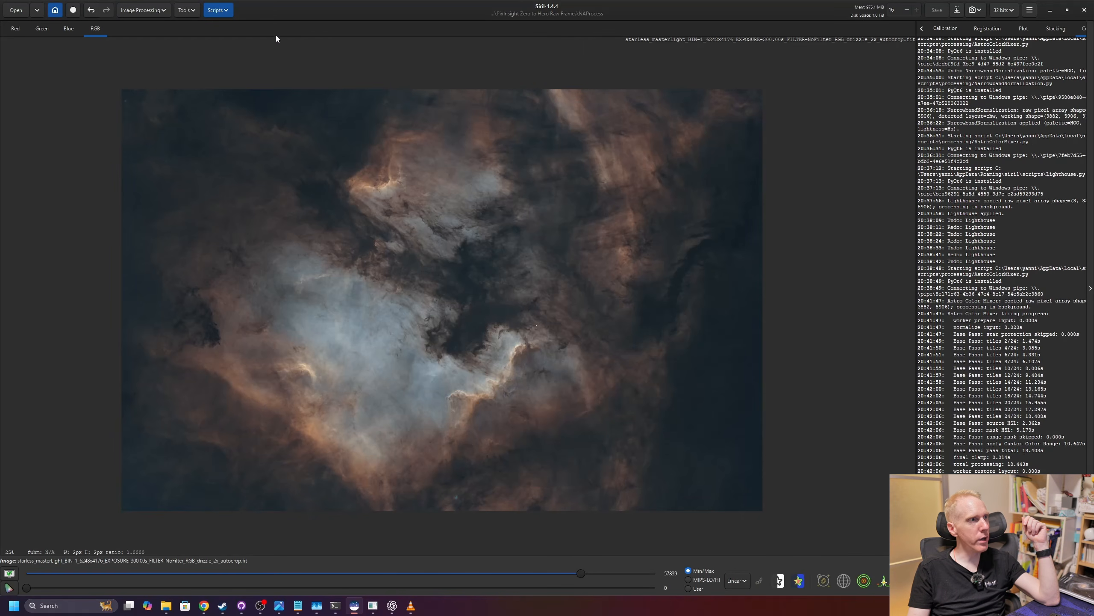
{"action": "left_click", "coordinate": [957, 11]}
{"action": "type", "text": "StarlessACM1.fit"}
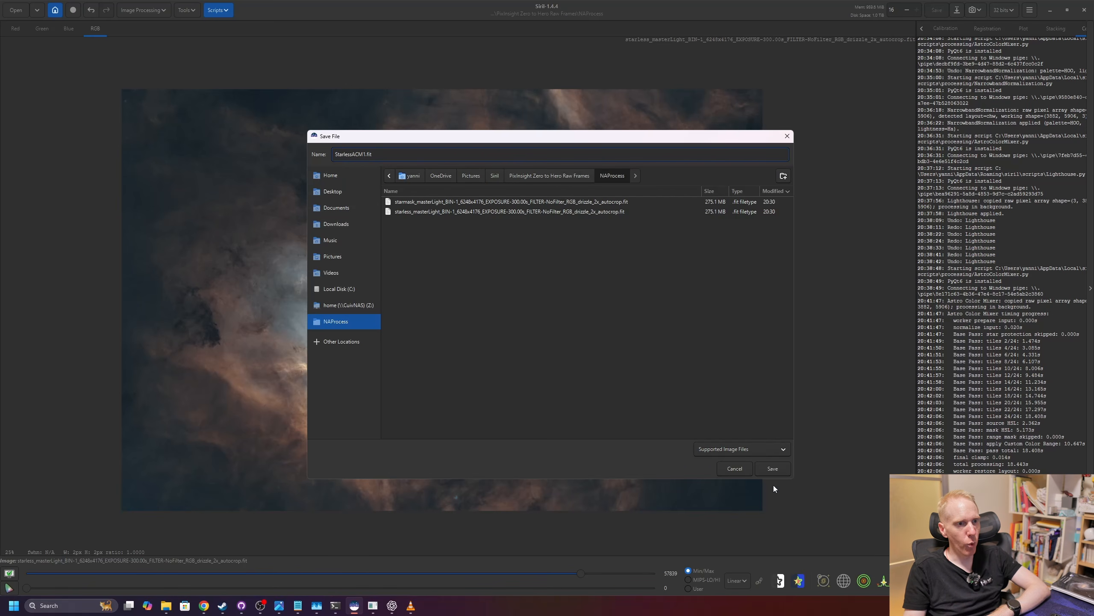
{"action": "left_click", "coordinate": [773, 469]}
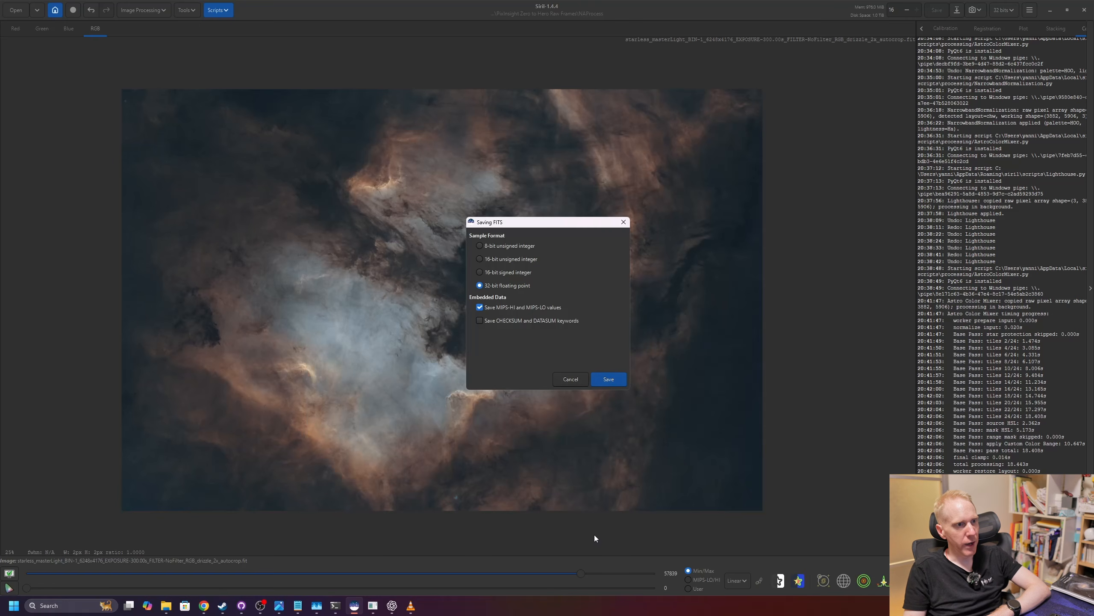
{"action": "left_click", "coordinate": [606, 377]}
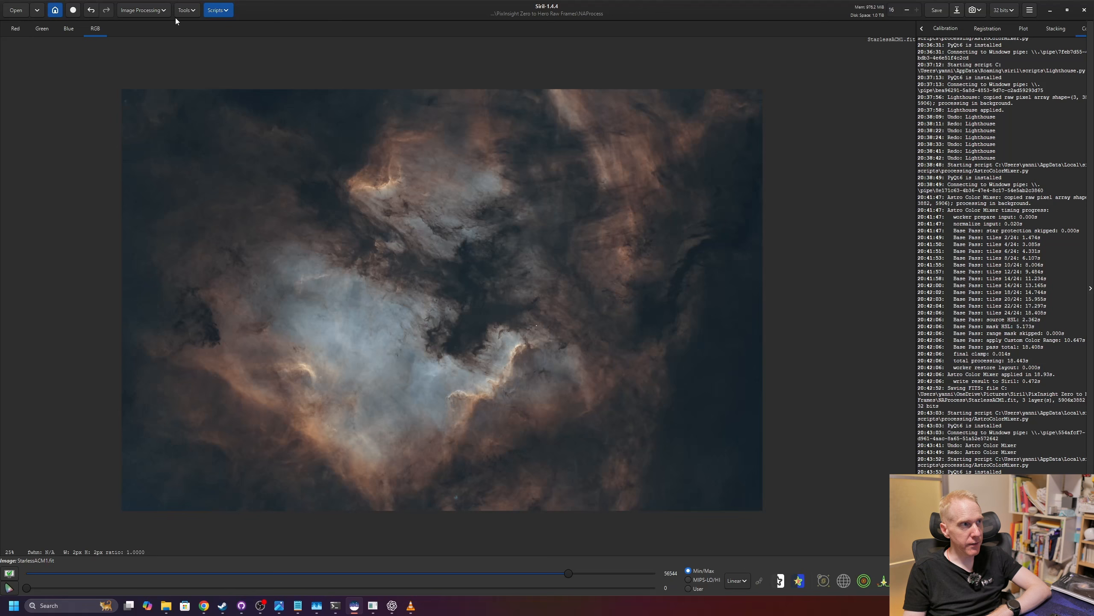
Launch the Astro Color Mixer script again, set the image type to Starless and the low-saturation protection to 0.00.
{"action": "left_click", "coordinate": [221, 13]}
{"action": "mouse_move", "coordinate": [228, 38]}
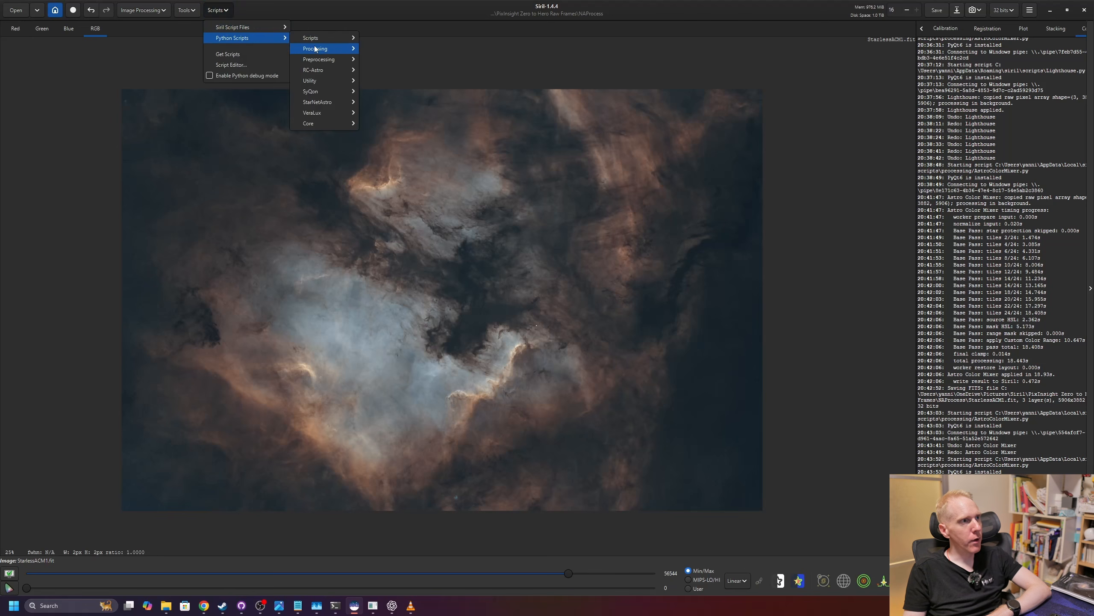
{"action": "mouse_move", "coordinate": [315, 50]}
{"action": "left_click", "coordinate": [403, 59]}
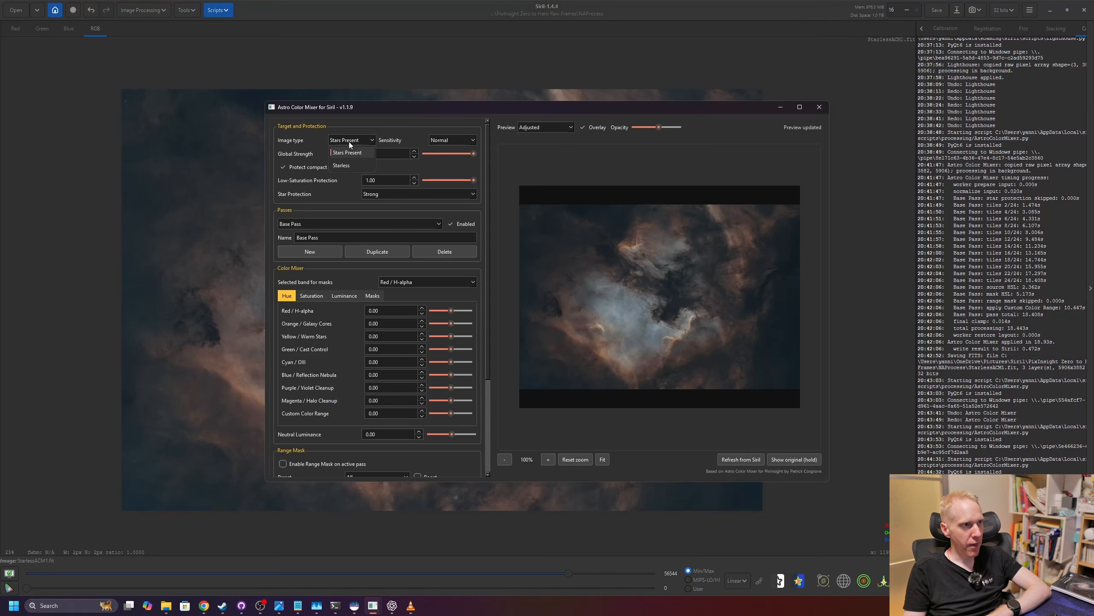
{"action": "left_click_drag", "start_coordinate": [473, 180], "coordinate": [383, 181]}
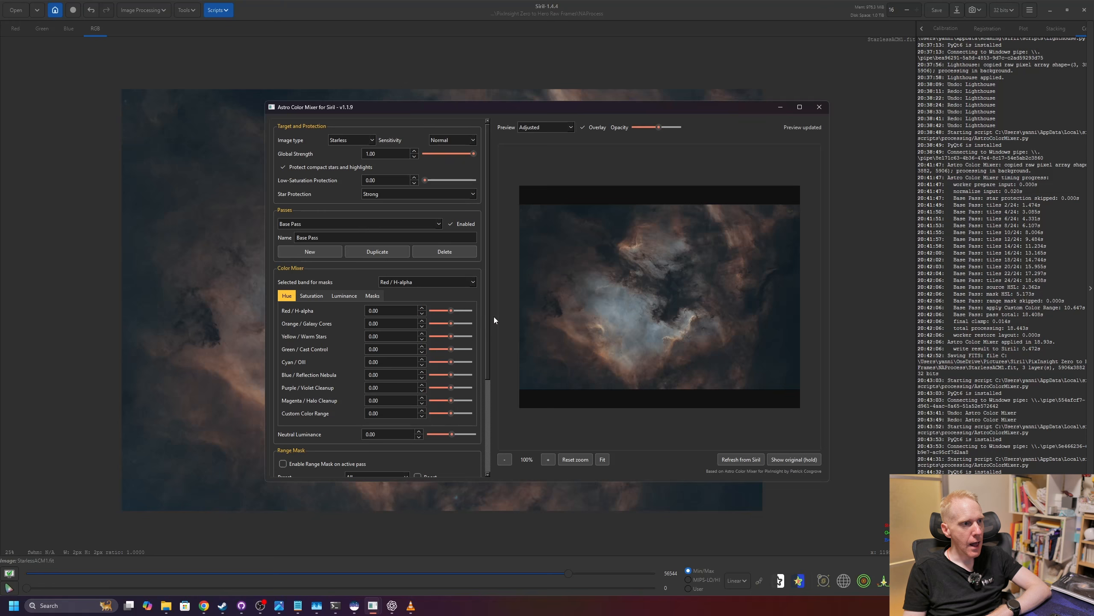
Examine the band mask of the Cyan / OIII band in the preview.
{"action": "left_click_drag", "start_coordinate": [489, 317], "coordinate": [491, 355]}
{"action": "left_click", "coordinate": [372, 244]}
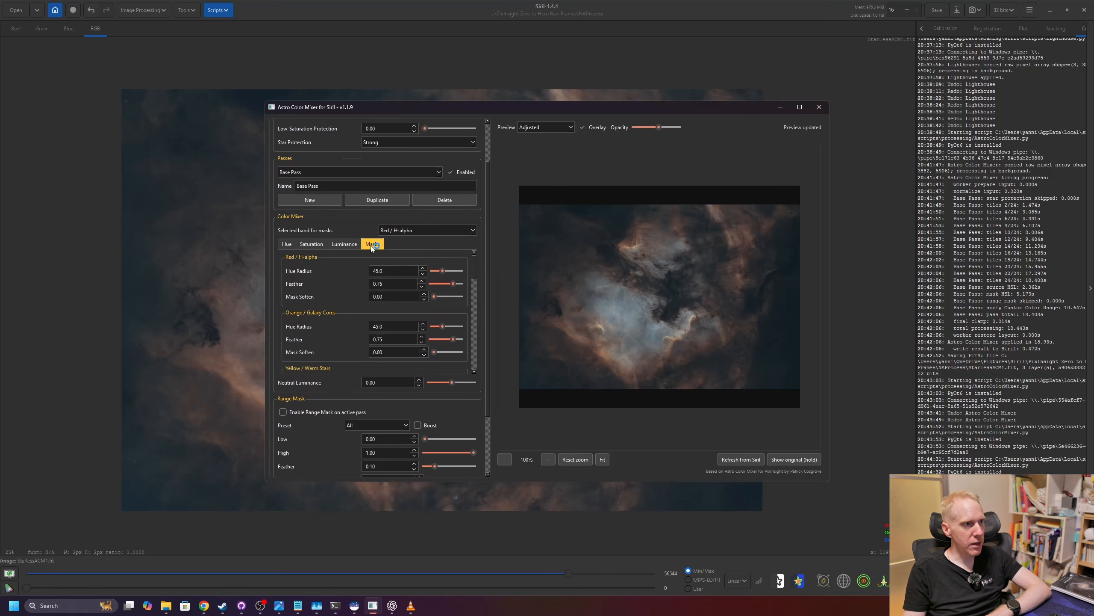
{"action": "left_click", "coordinate": [403, 230]}
{"action": "left_click", "coordinate": [407, 295]}
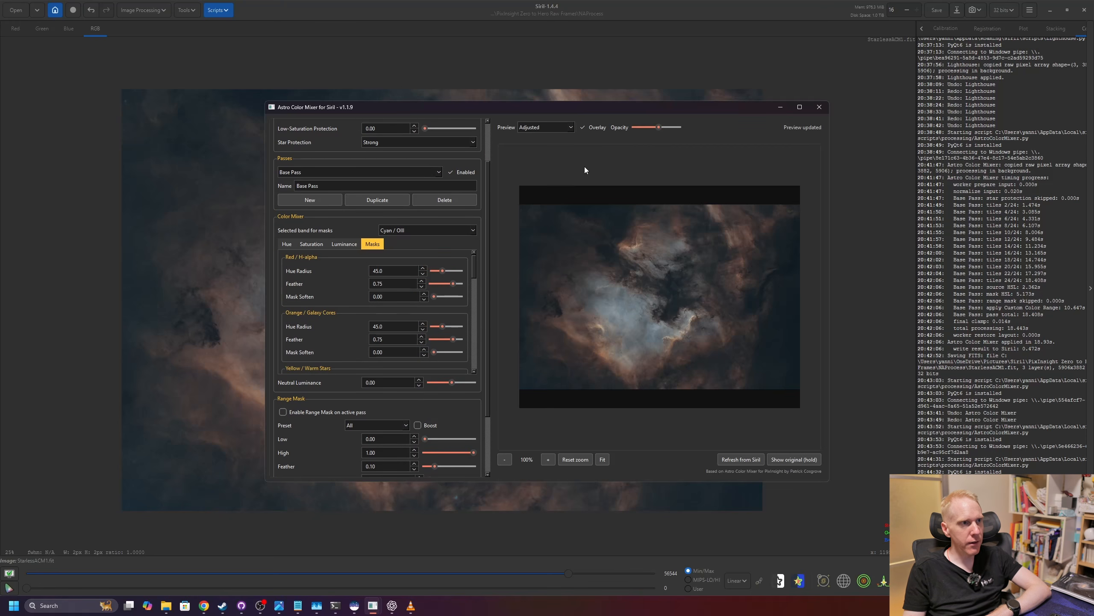
{"action": "left_click", "coordinate": [548, 127]}
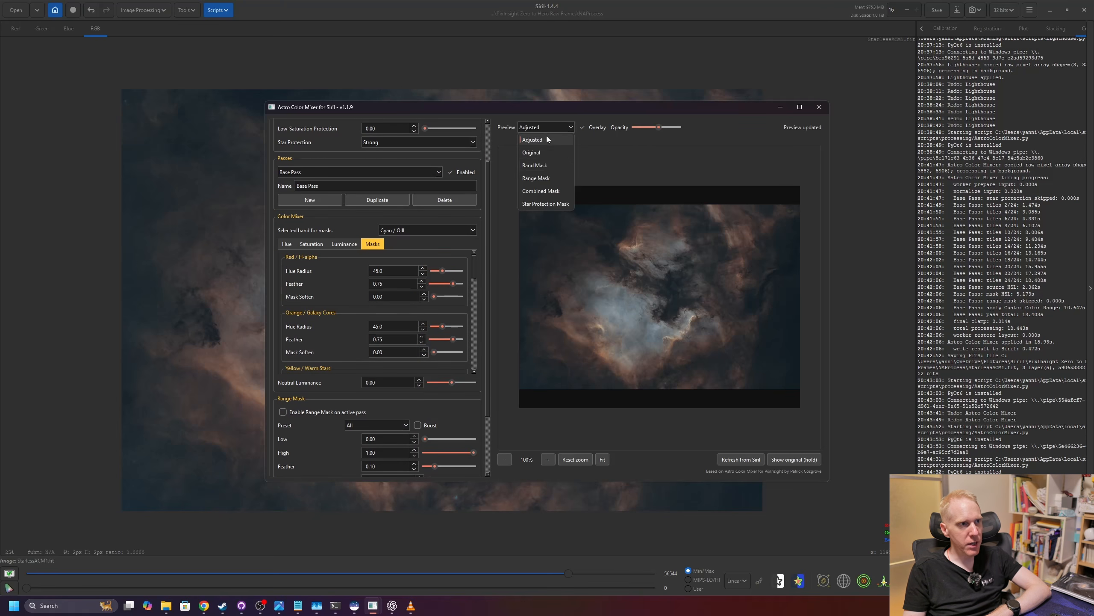
{"action": "left_click", "coordinate": [538, 166]}
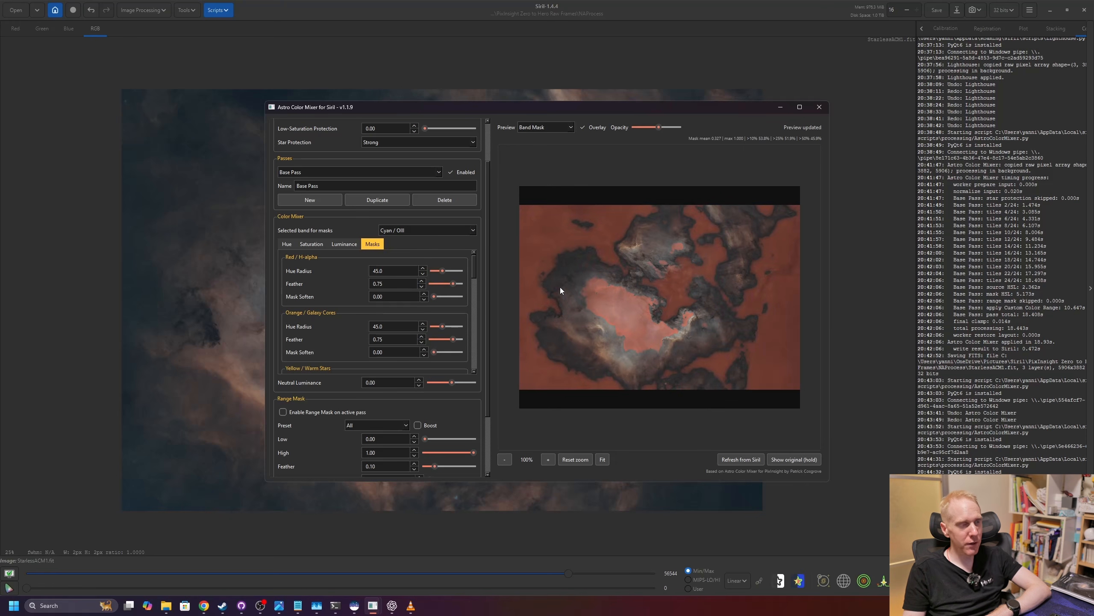
Define the Custom Color Range mask with start hue 160.6, end hue 254.8 and mask type Linear.
{"action": "left_click", "coordinate": [441, 229]}
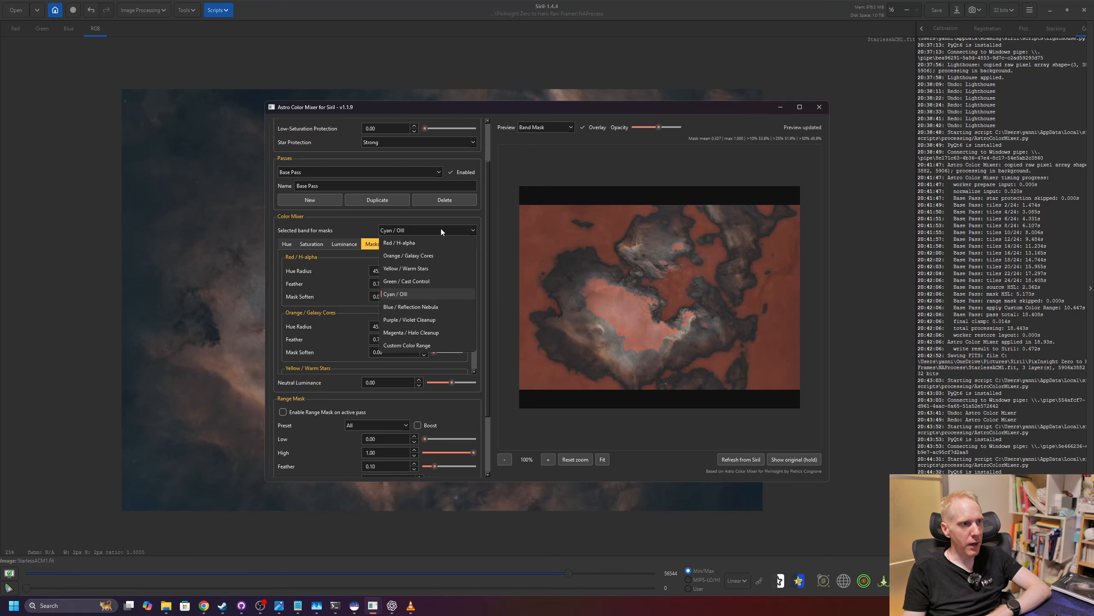
{"action": "left_click", "coordinate": [435, 346]}
{"action": "left_click_drag", "start_coordinate": [474, 268], "coordinate": [478, 350]}
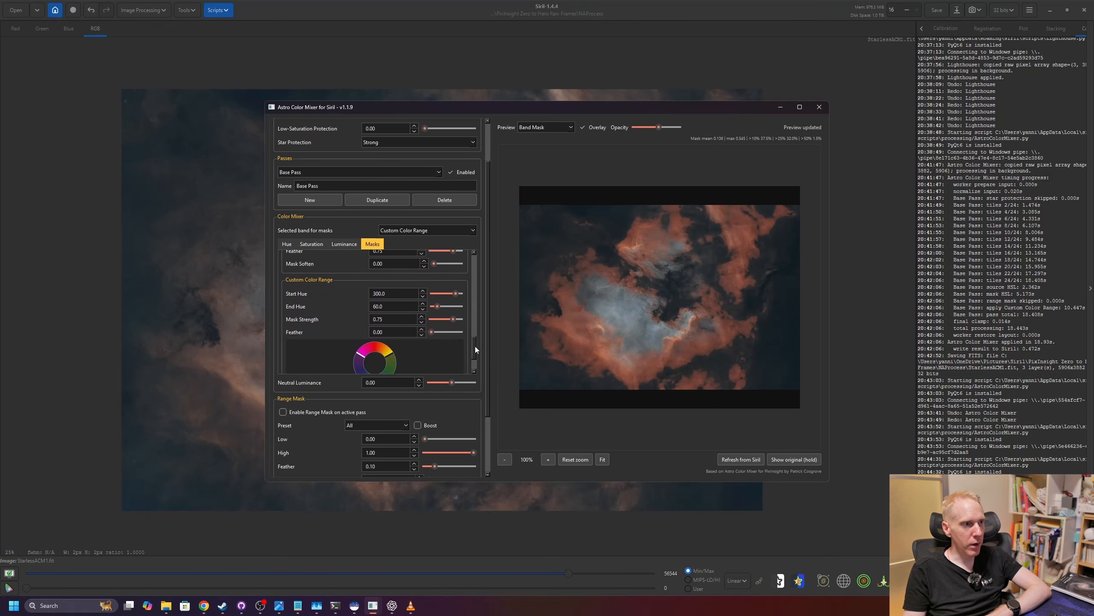
{"action": "left_click_drag", "start_coordinate": [475, 346], "coordinate": [476, 353]}
{"action": "left_click_drag", "start_coordinate": [437, 278], "coordinate": [452, 285]}
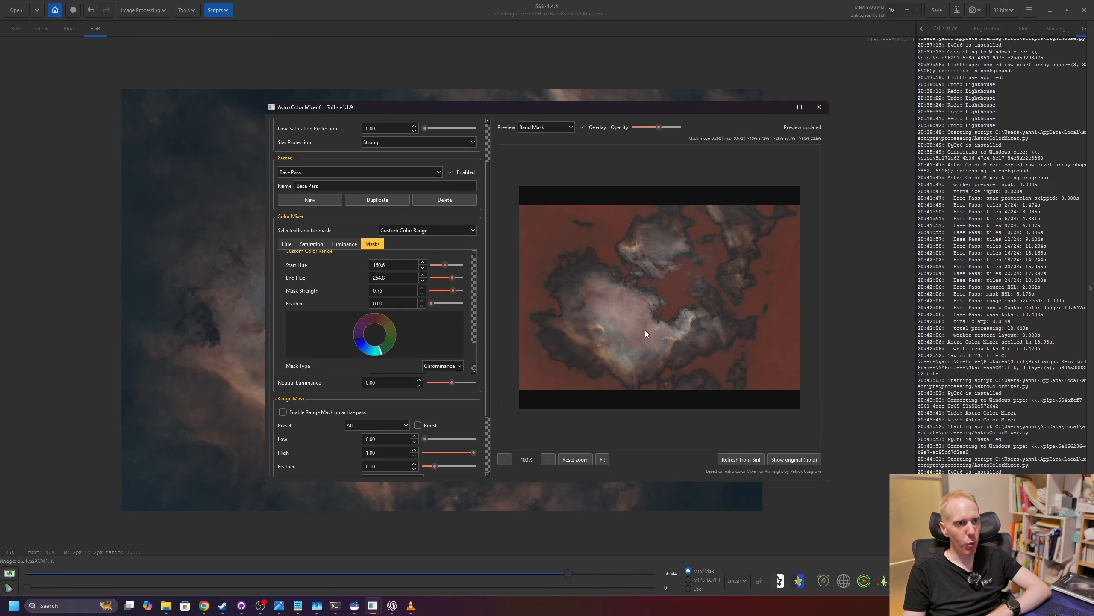
{"action": "left_click", "coordinate": [448, 365]}
{"action": "left_click", "coordinate": [437, 391]}
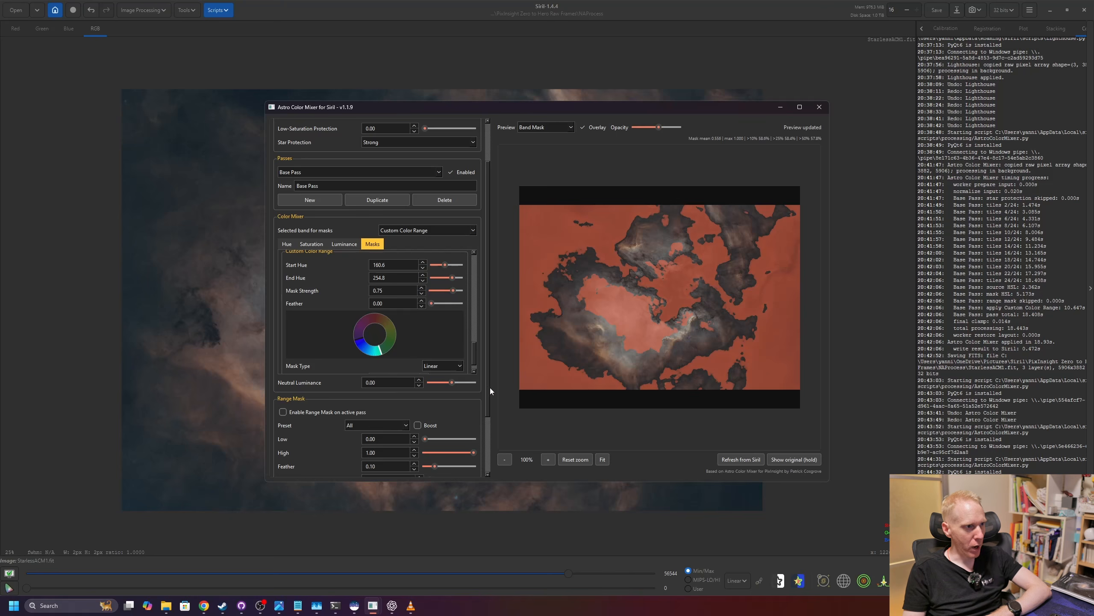
Enable the range mask on the active pass and preview the combined mask.
{"action": "left_click_drag", "start_coordinate": [488, 387], "coordinate": [486, 436]}
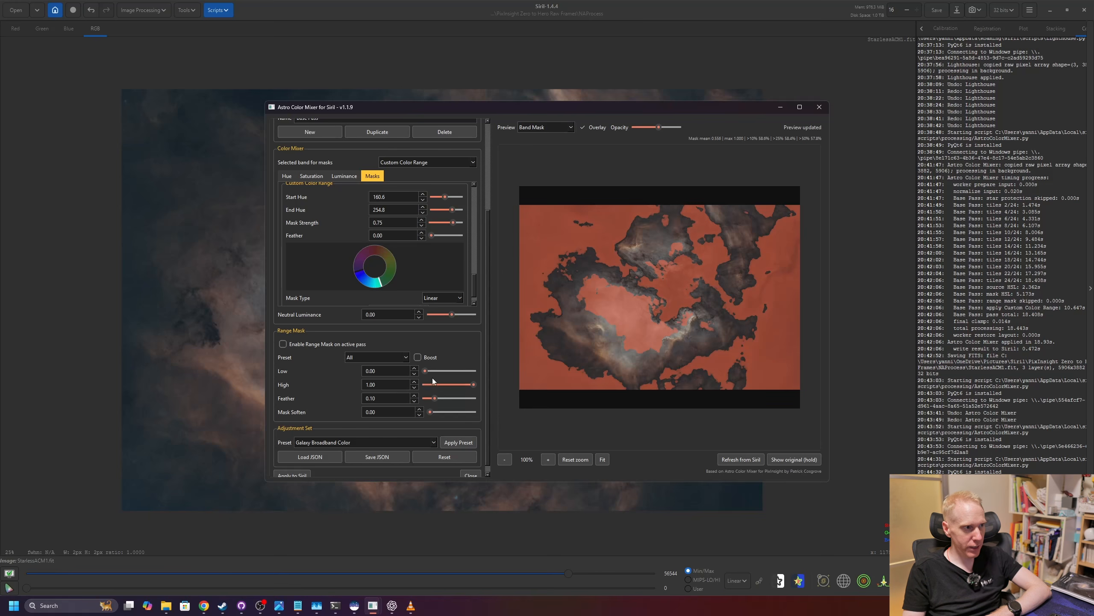
{"action": "left_click", "coordinate": [283, 344]}
{"action": "left_click", "coordinate": [538, 129]}
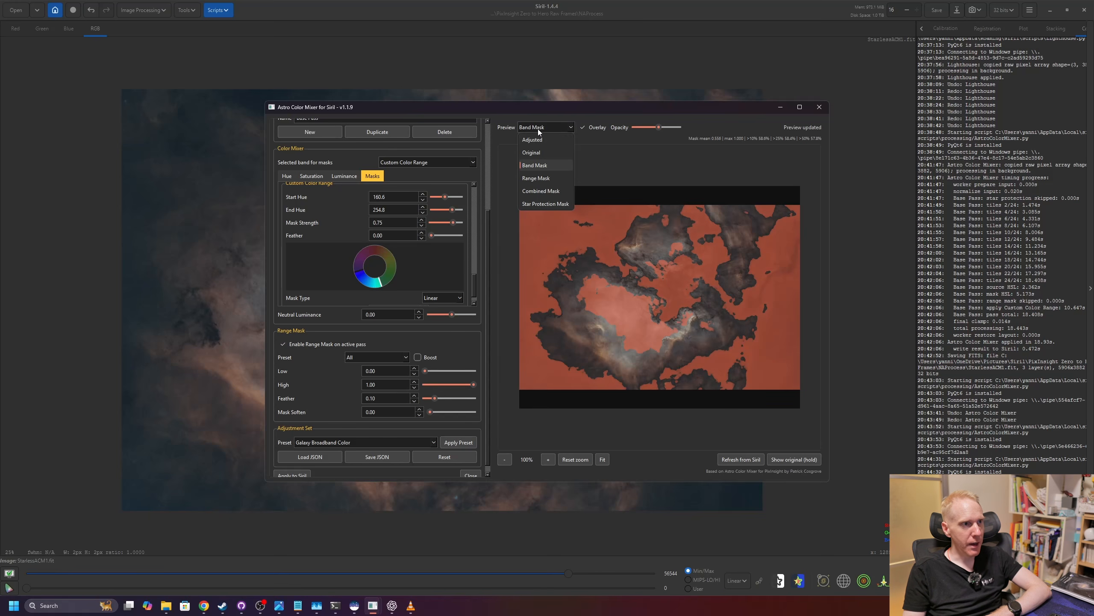
{"action": "left_click", "coordinate": [541, 191]}
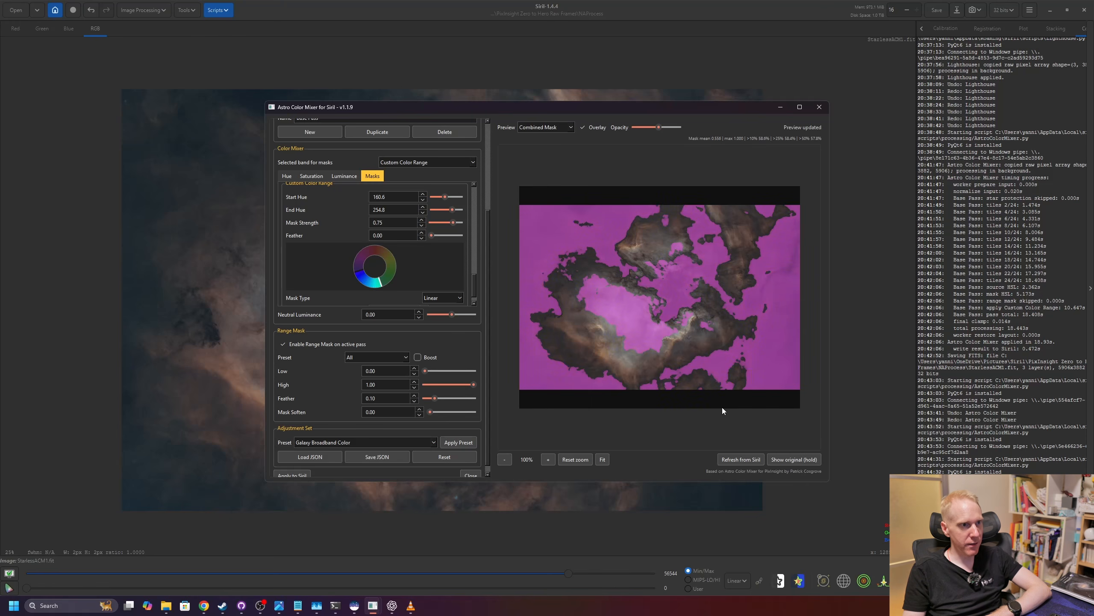
Limit the range mask to Highlights with a low value of 0.34 and soften the custom color mask with radius 77.42.
{"action": "left_click", "coordinate": [377, 358]}
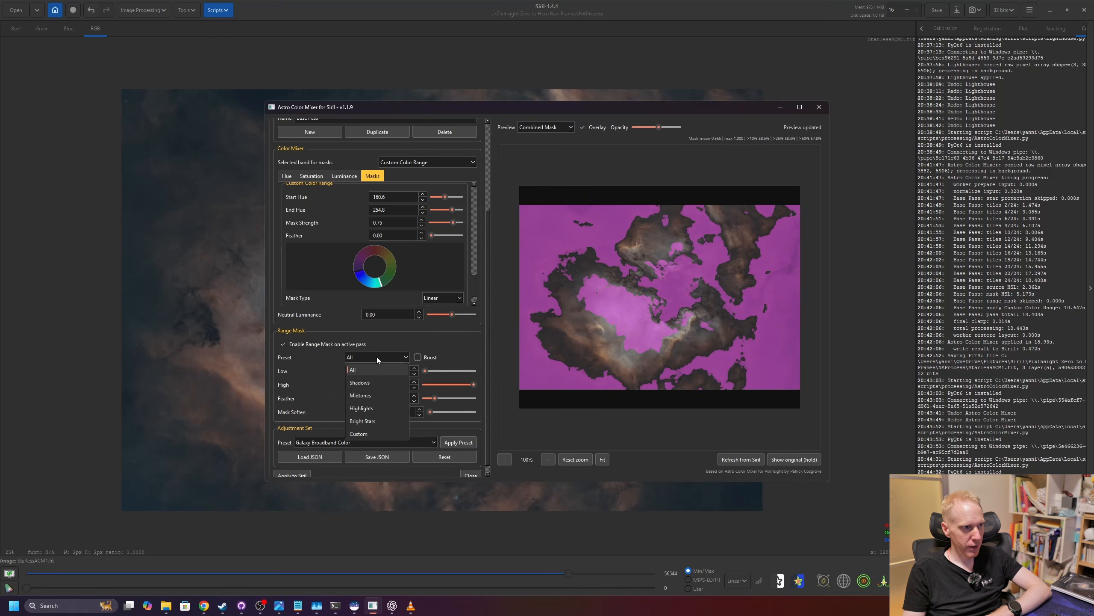
{"action": "left_click", "coordinate": [365, 408]}
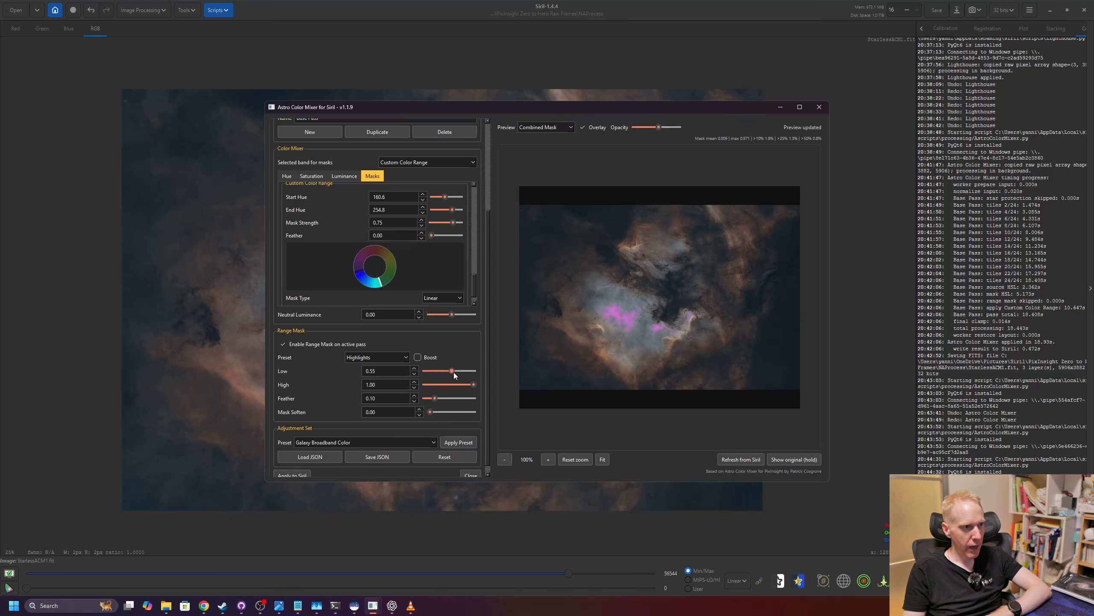
{"action": "left_click_drag", "start_coordinate": [450, 371], "coordinate": [442, 370]}
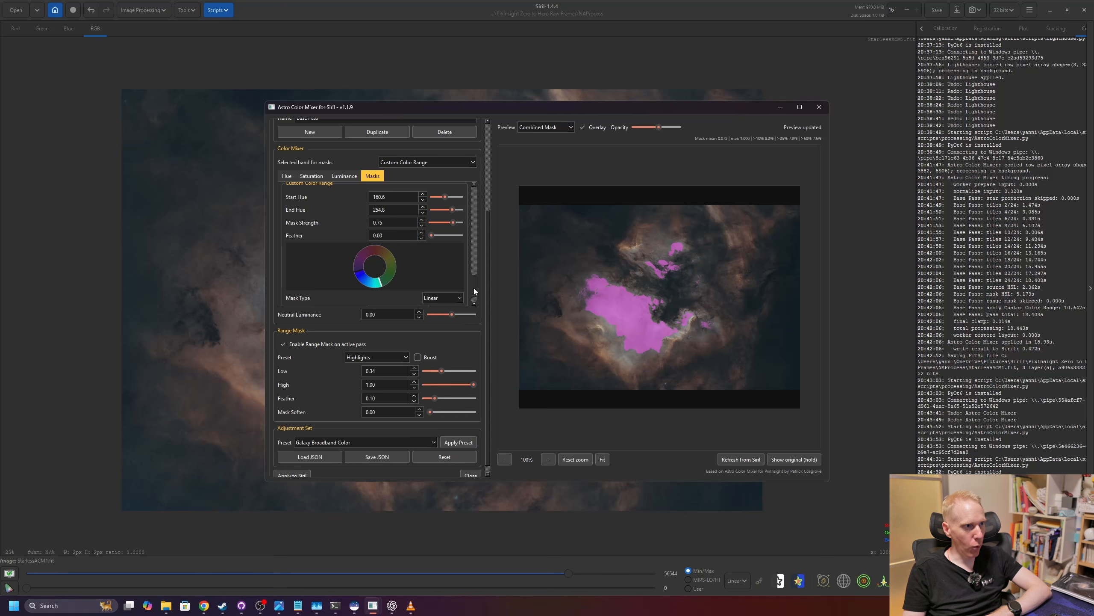
{"action": "left_click_drag", "start_coordinate": [475, 276], "coordinate": [445, 302]}
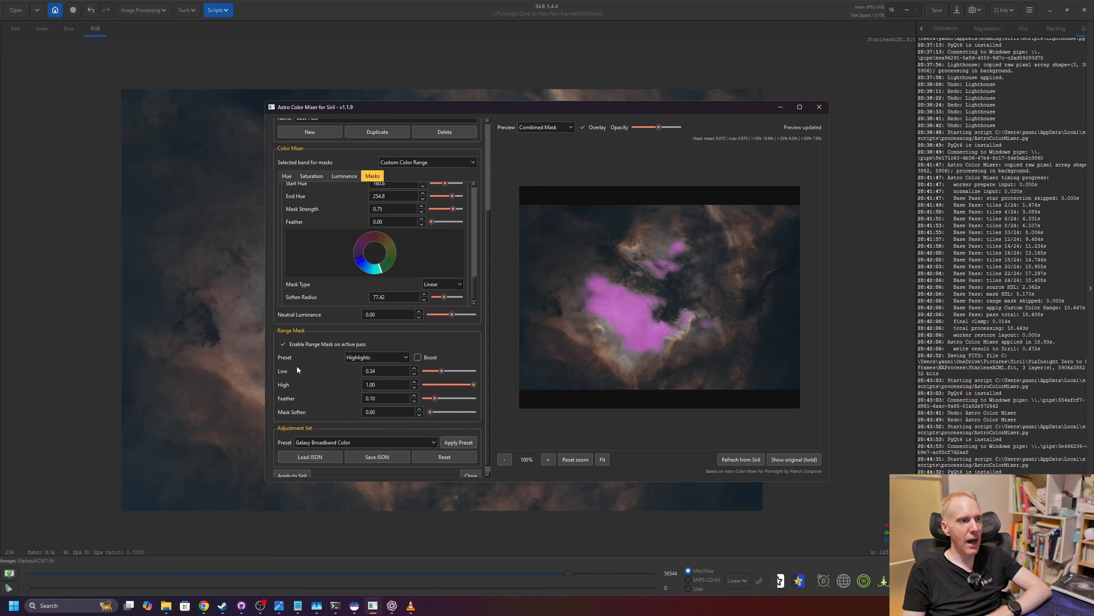
Compare the range mask and band mask previews with the combined mask.
{"action": "left_click", "coordinate": [550, 135]}
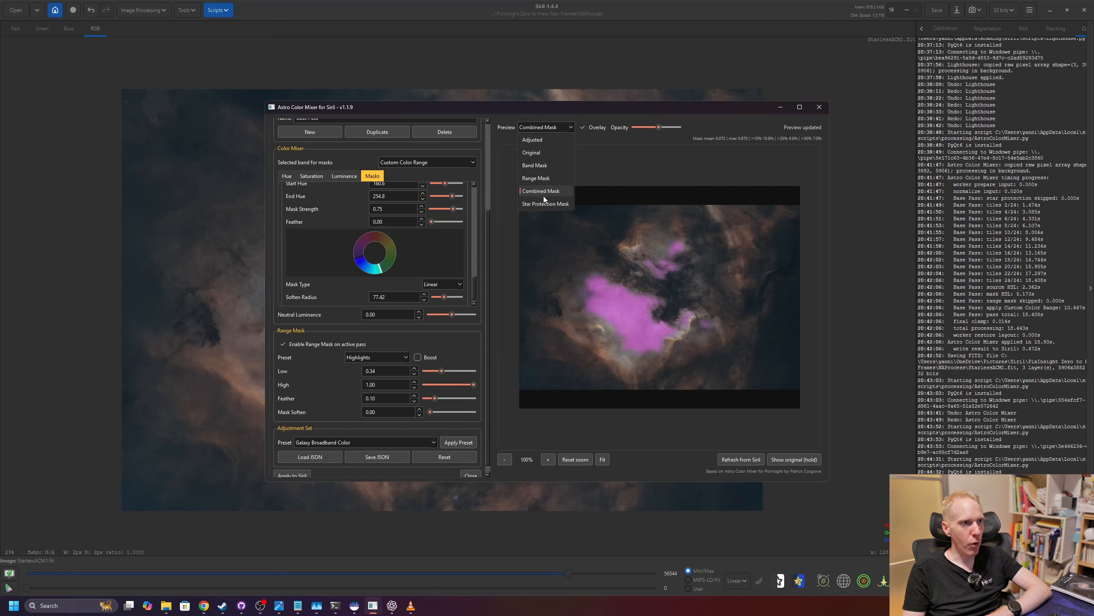
{"action": "left_click", "coordinate": [534, 179]}
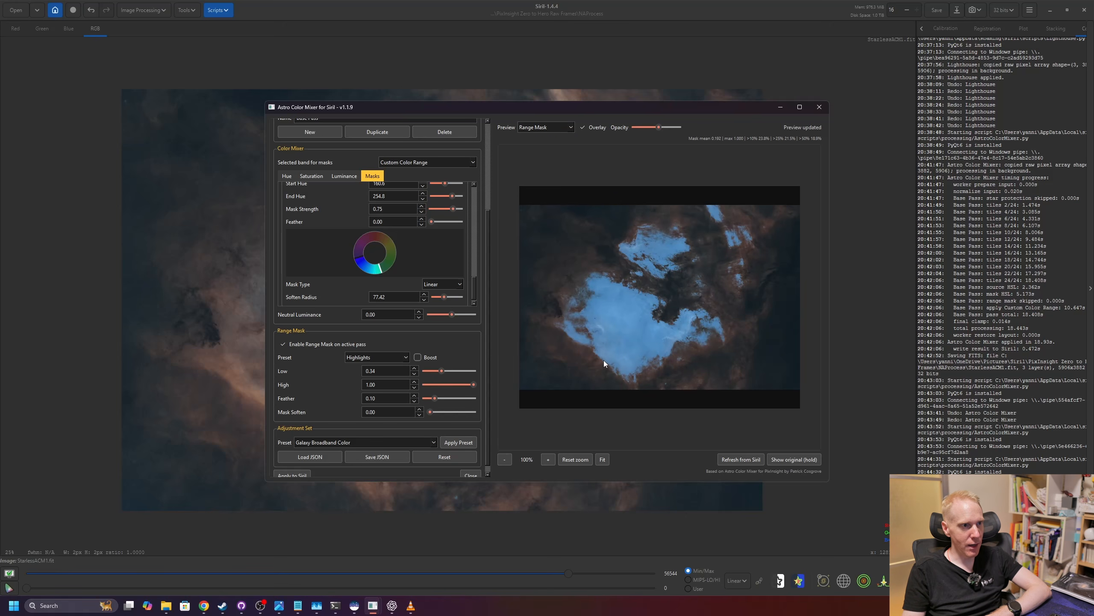
{"action": "left_click", "coordinate": [550, 130]}
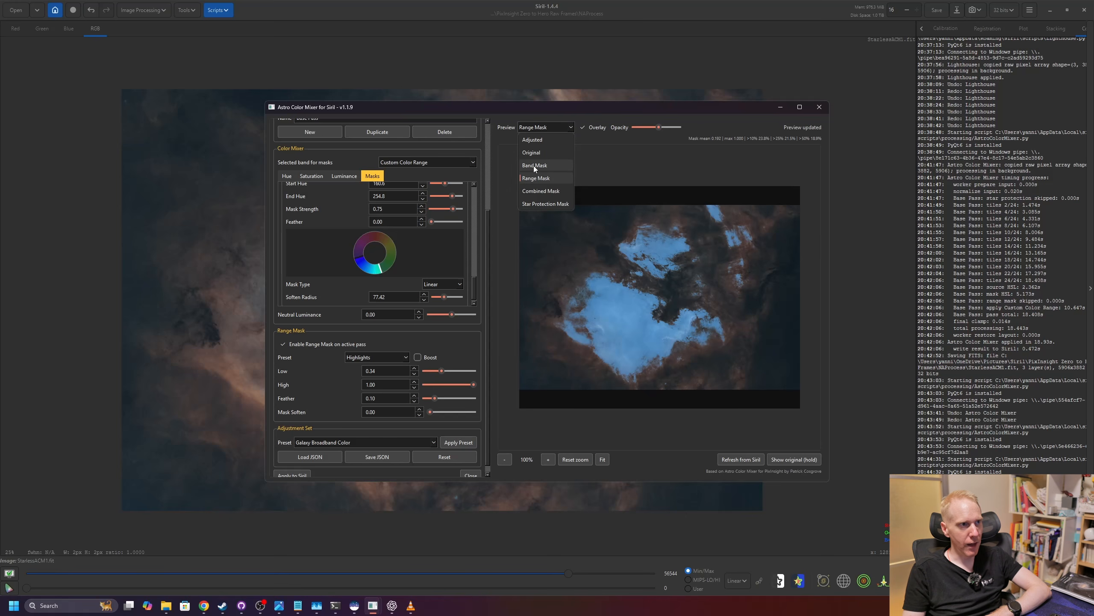
{"action": "left_click", "coordinate": [556, 166]}
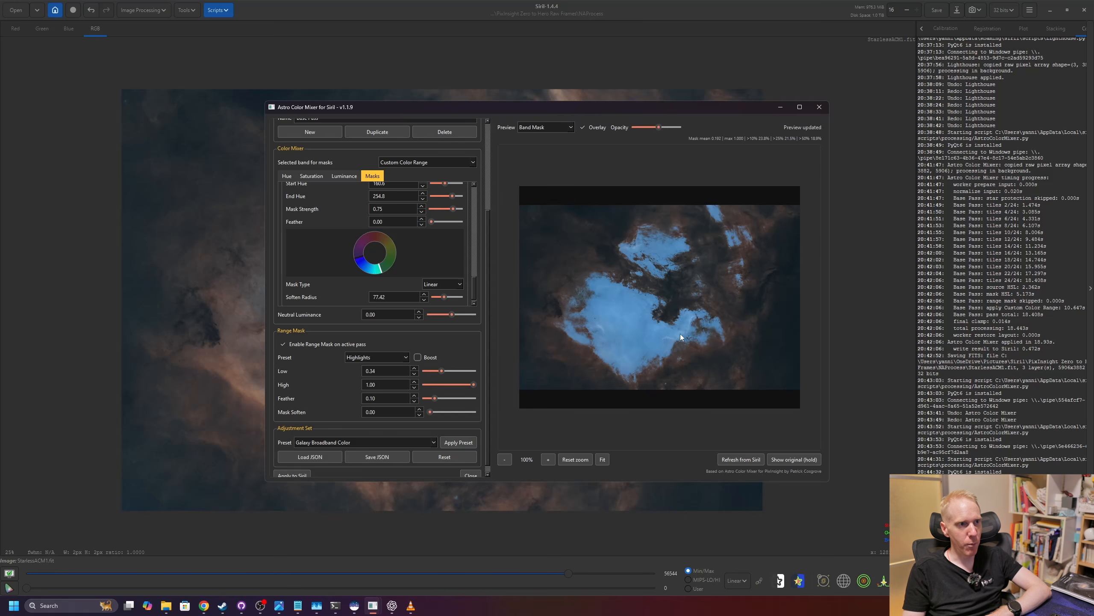
{"action": "left_click", "coordinate": [553, 129]}
{"action": "left_click", "coordinate": [543, 191]}
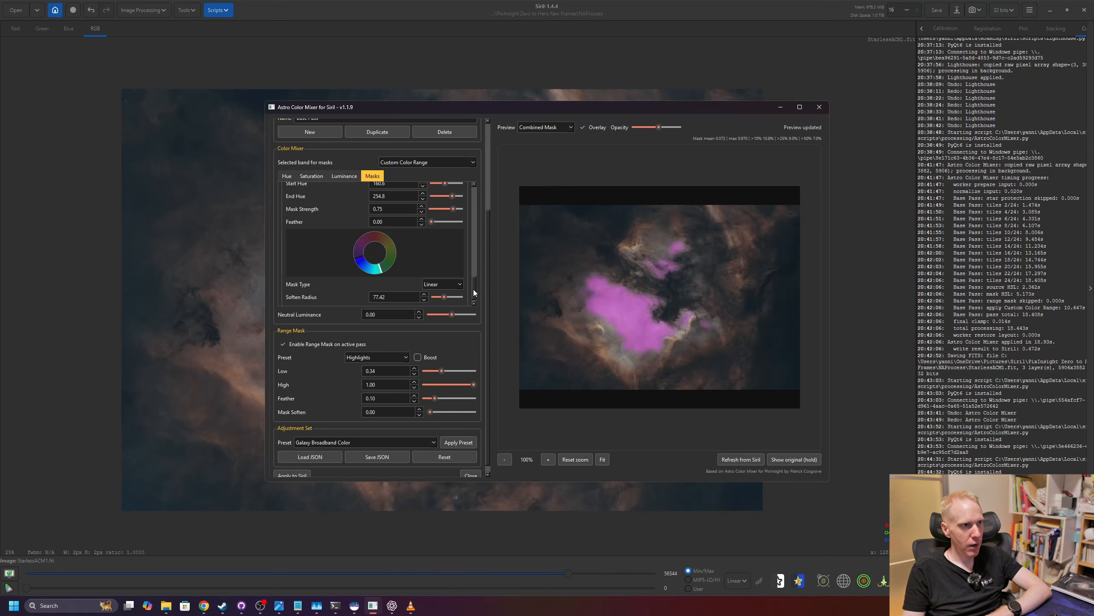
Open the luminance curves for the Custom Color Range and raise the middle of the blue channel's curve.
{"action": "left_click", "coordinate": [311, 175]}
{"action": "left_click", "coordinate": [344, 176]}
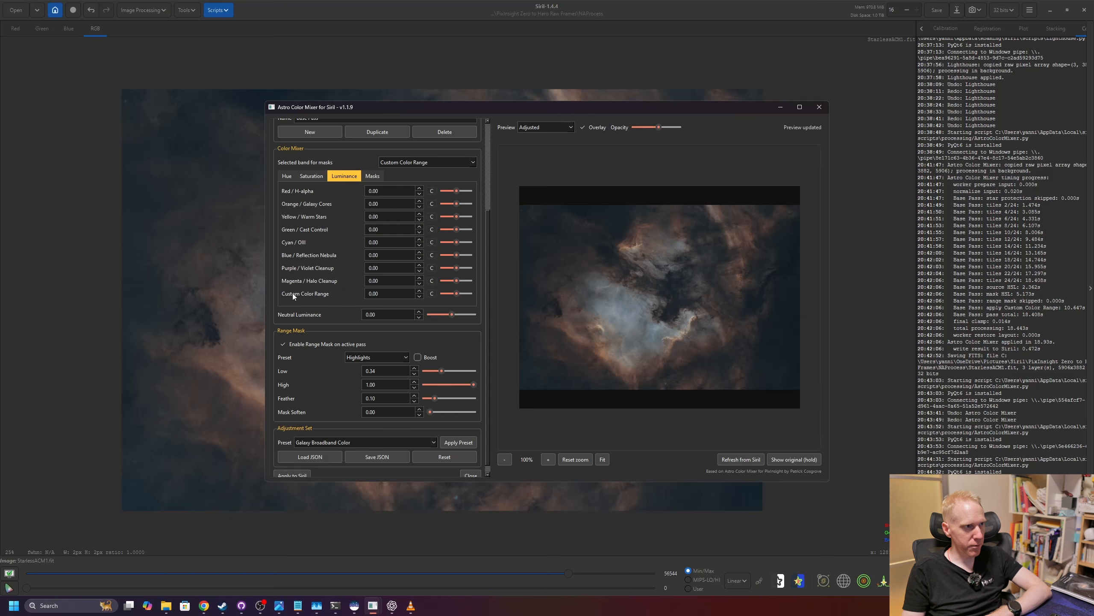
{"action": "left_click", "coordinate": [432, 294]}
{"action": "left_click_drag", "start_coordinate": [495, 208], "coordinate": [385, 207]}
{"action": "left_click", "coordinate": [385, 235]}
{"action": "left_click", "coordinate": [555, 107]}
{"action": "left_click", "coordinate": [542, 130]}
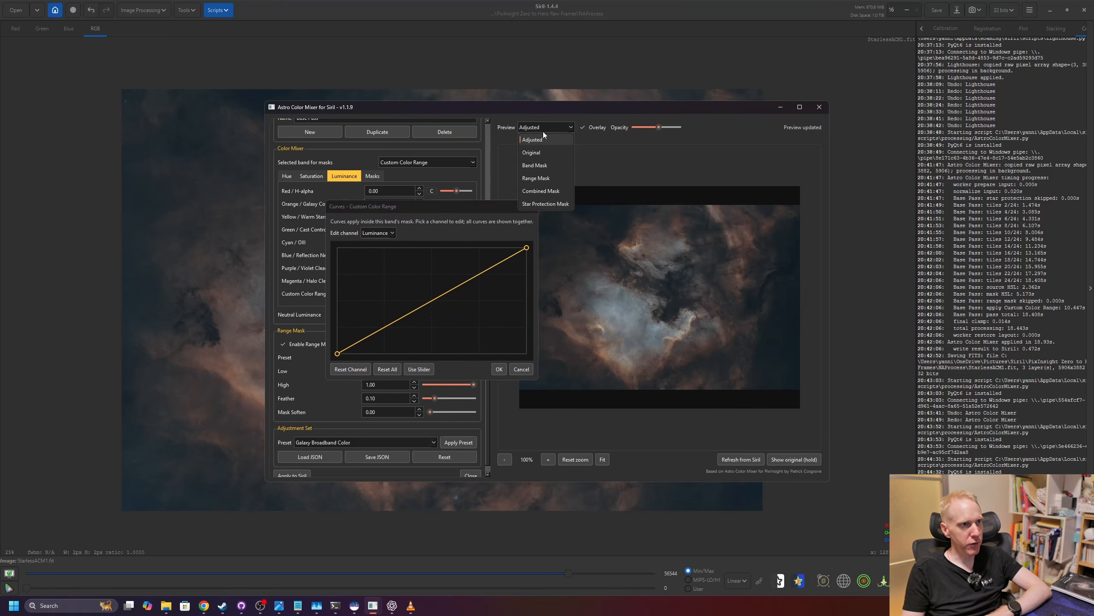
{"action": "left_click", "coordinate": [549, 127]}
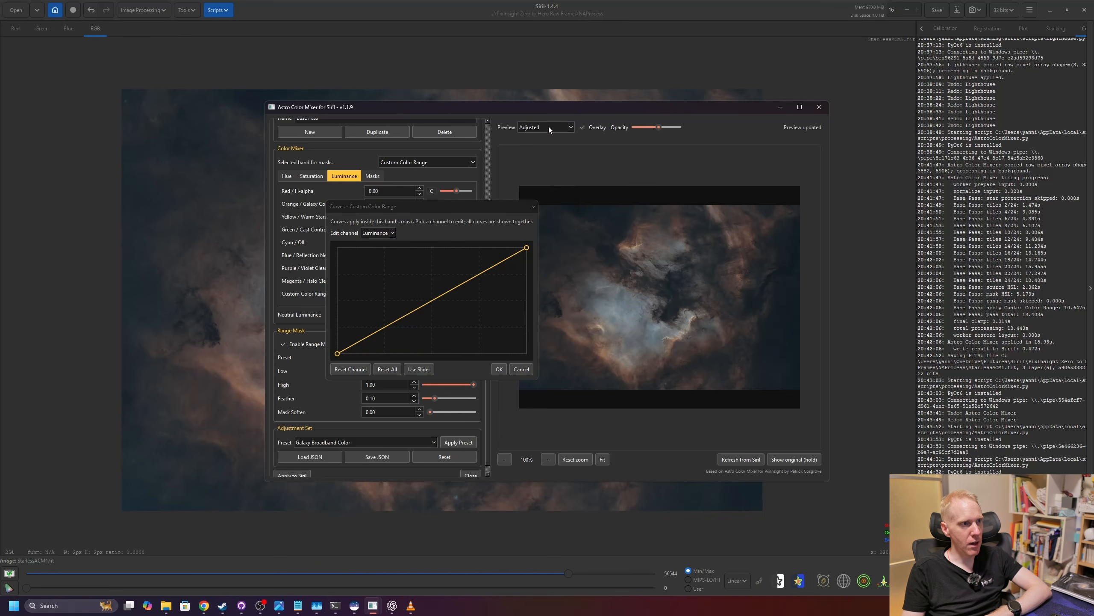
{"action": "left_click", "coordinate": [381, 233]}
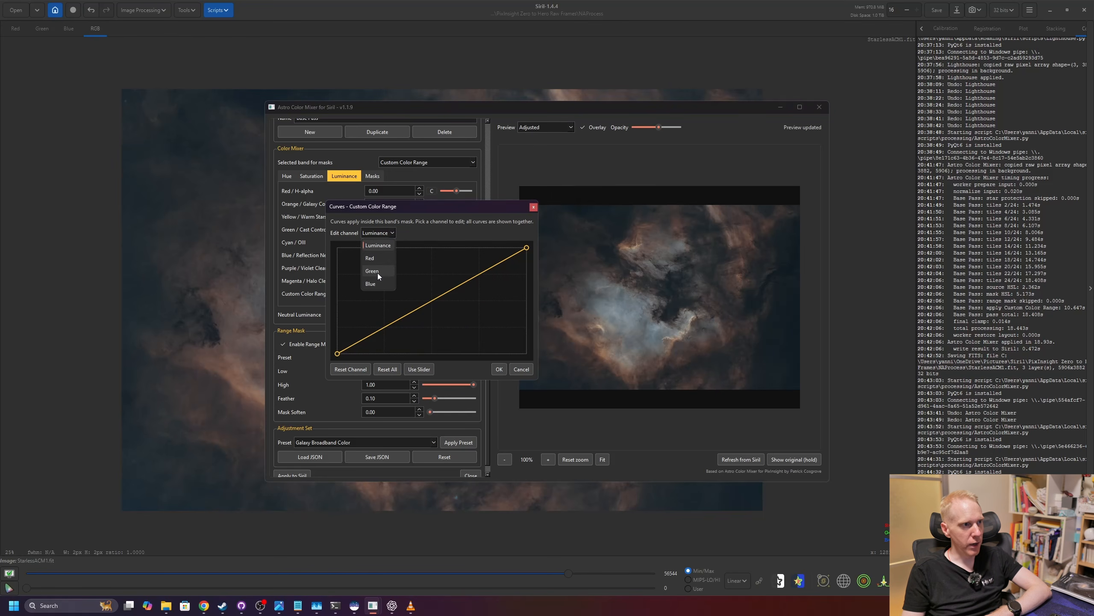
{"action": "left_click", "coordinate": [371, 284]}
{"action": "left_click_drag", "start_coordinate": [431, 298], "coordinate": [424, 288]}
Raise the middle of the green channel's curve slightly and lower the red channel's curve very slightly.
{"action": "left_click", "coordinate": [393, 235]}
{"action": "left_click", "coordinate": [372, 271]}
{"action": "mouse_move", "coordinate": [436, 298]}
{"action": "left_mouse_down"}
{"action": "mouse_move", "coordinate": [443, 313]}
{"action": "mouse_move", "coordinate": [432, 301]}
{"action": "left_mouse_up"}
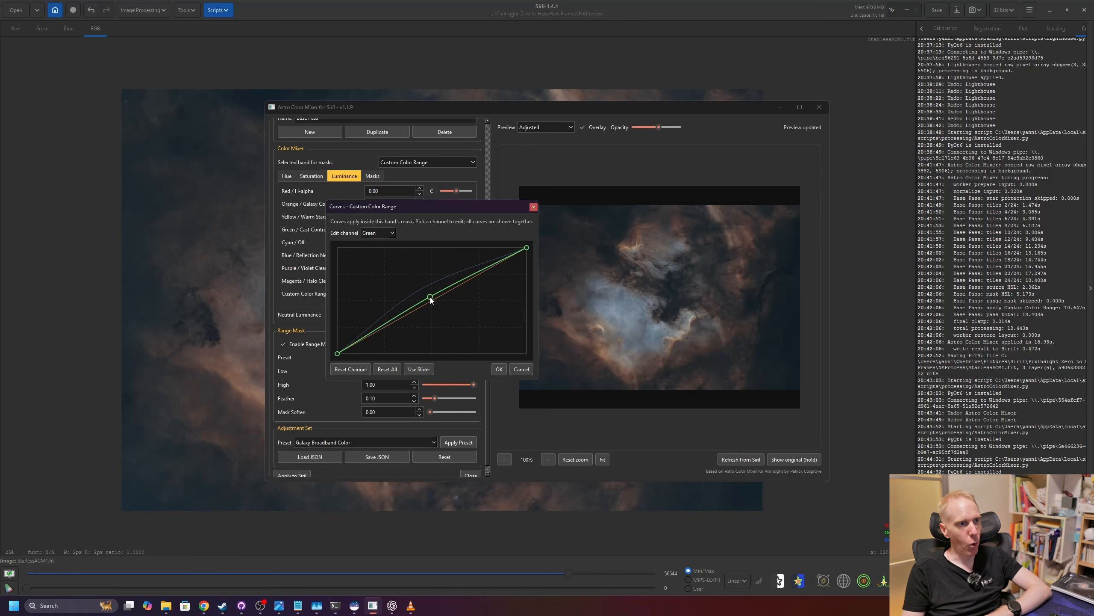
{"action": "left_click", "coordinate": [379, 233]}
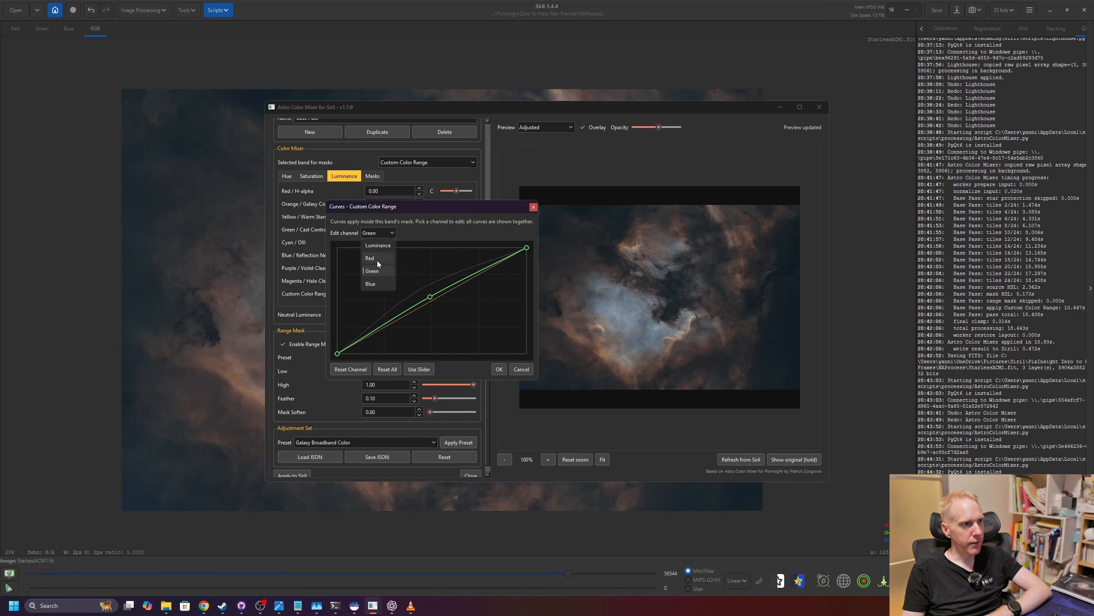
{"action": "left_click", "coordinate": [378, 259]}
{"action": "mouse_move", "coordinate": [431, 303]}
{"action": "left_mouse_down"}
{"action": "mouse_move", "coordinate": [422, 294]}
{"action": "mouse_move", "coordinate": [431, 304]}
{"action": "left_mouse_up"}
Pull the middle of the luminance curve down for the custom color range.
{"action": "left_click", "coordinate": [378, 233]}
{"action": "left_click", "coordinate": [379, 246]}
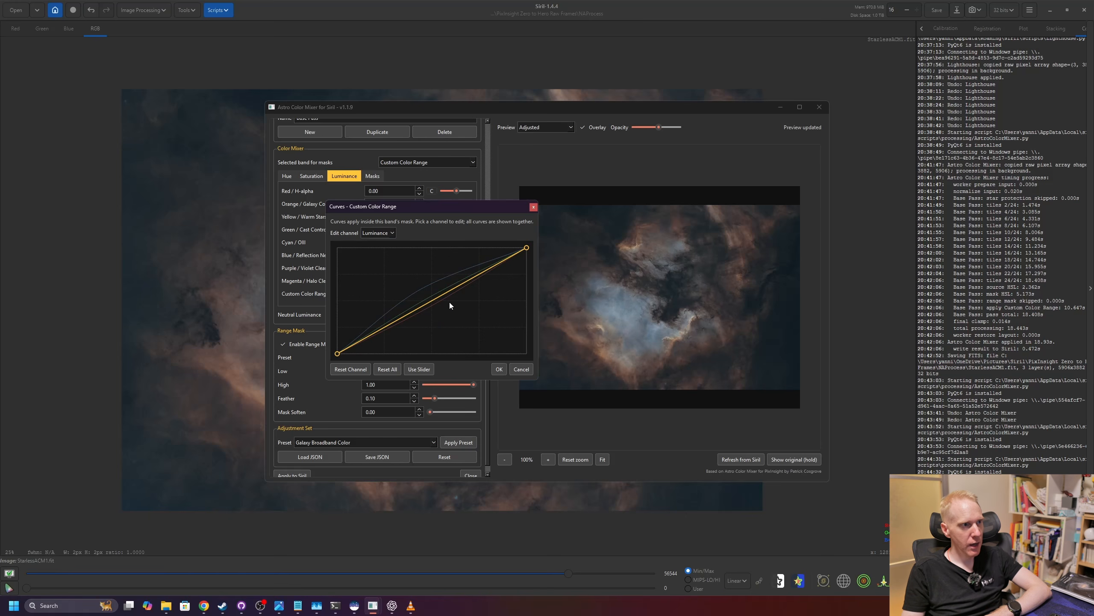
{"action": "mouse_move", "coordinate": [429, 302]}
{"action": "left_mouse_down"}
{"action": "mouse_move", "coordinate": [416, 287]}
{"action": "mouse_move", "coordinate": [453, 323]}
{"action": "mouse_move", "coordinate": [439, 313]}
{"action": "left_mouse_up"}
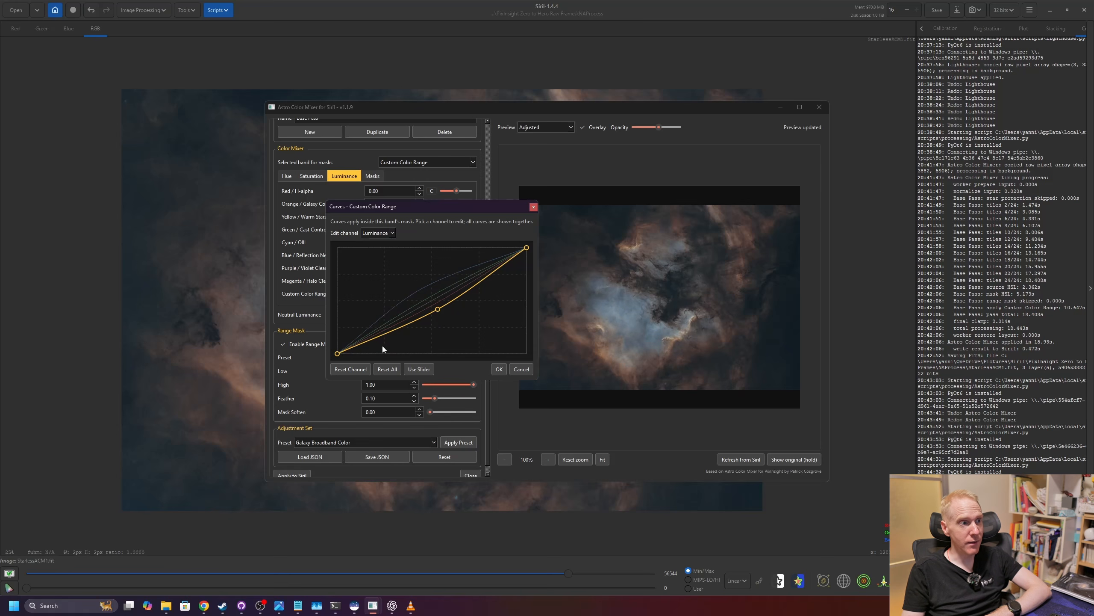
Accept the custom color range curves, raise that range's saturation and apply the color mix to the image.
{"action": "left_click", "coordinate": [500, 369]}
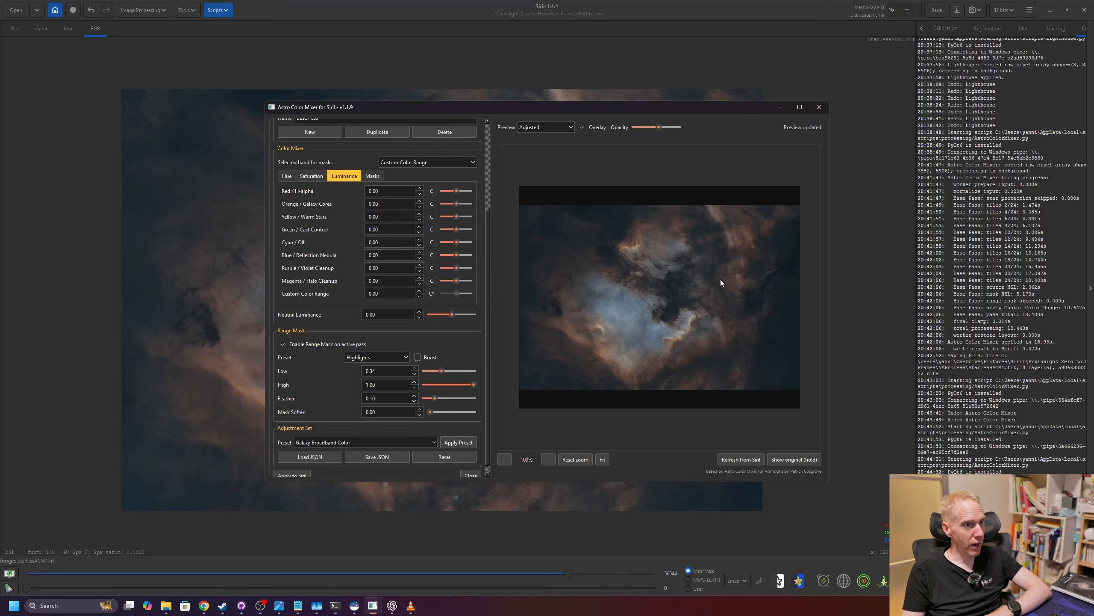
{"action": "left_click", "coordinate": [305, 177]}
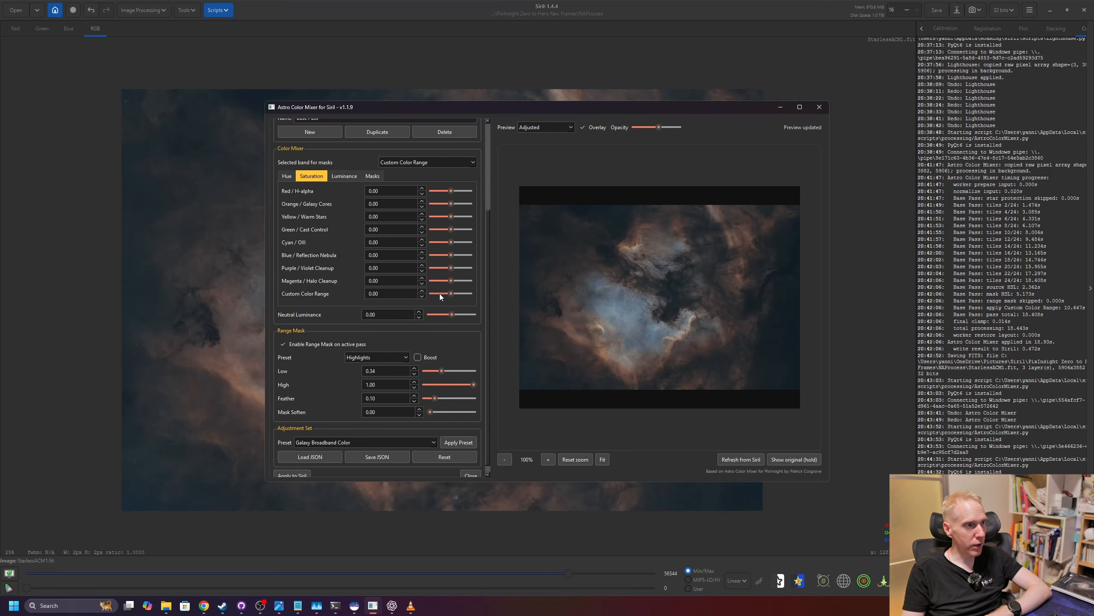
{"action": "left_click_drag", "start_coordinate": [450, 294], "coordinate": [463, 297]}
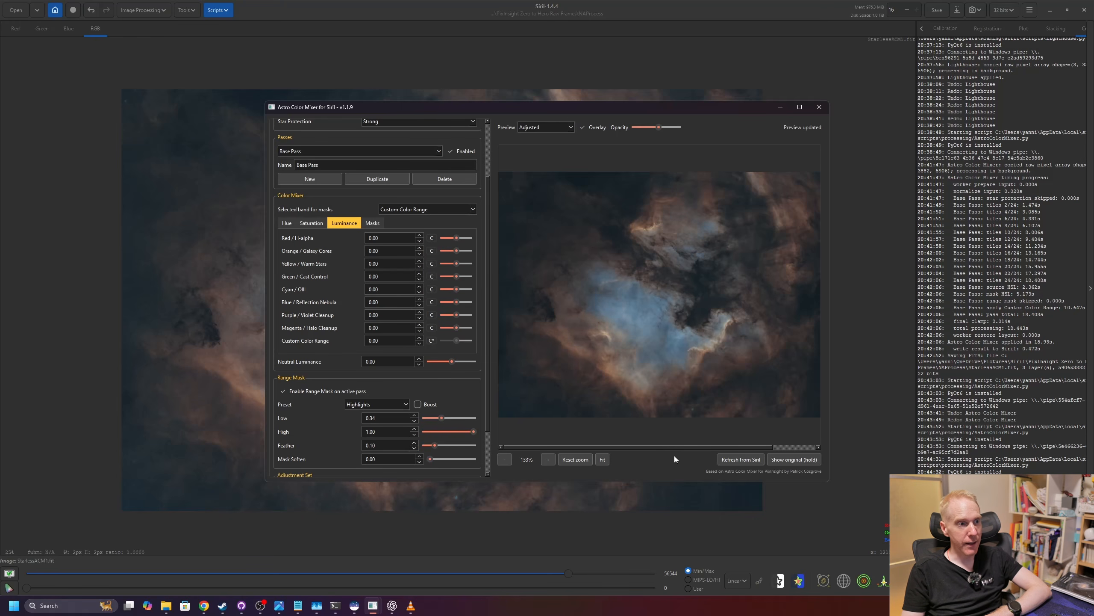
{"action": "left_click_drag", "start_coordinate": [488, 420], "coordinate": [484, 481]}
{"action": "left_click", "coordinate": [298, 467]}
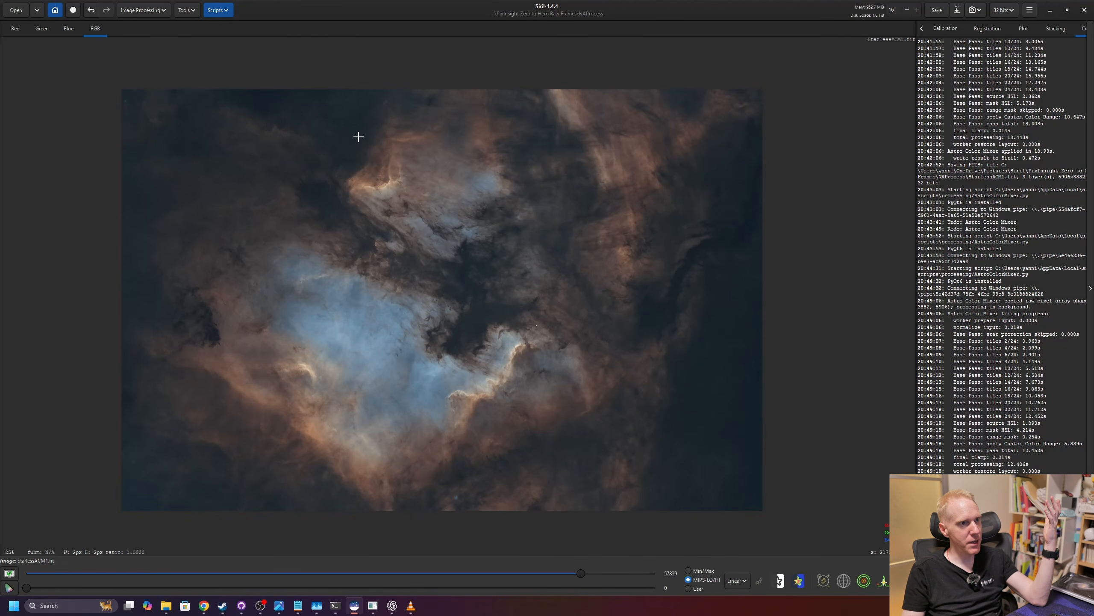
Launch the Lighthouse Python script.
{"action": "left_click", "coordinate": [228, 13]}
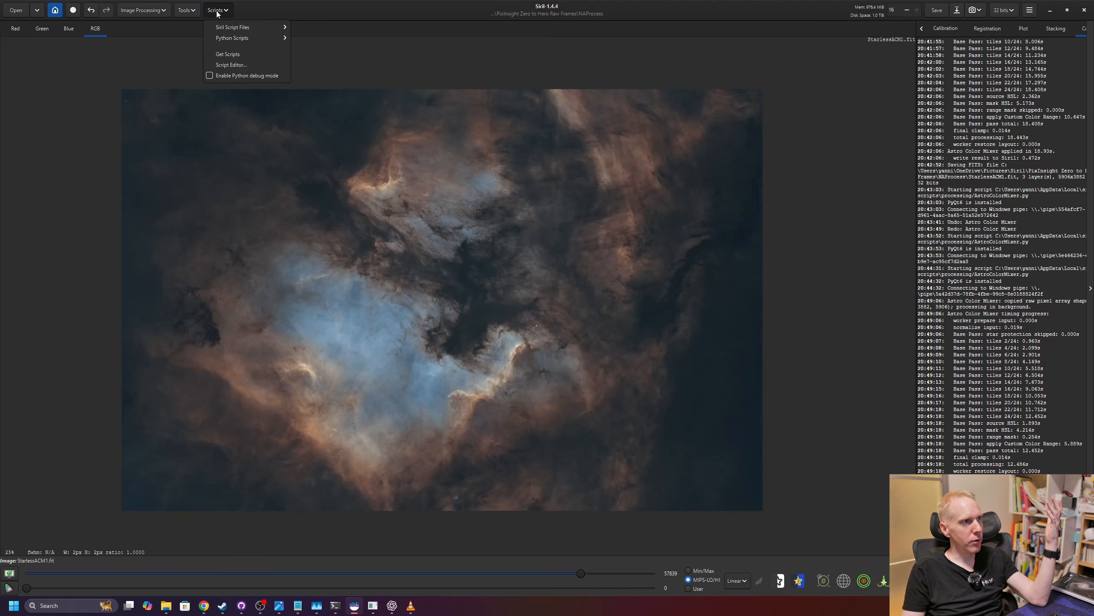
{"action": "mouse_move", "coordinate": [226, 39]}
{"action": "mouse_move", "coordinate": [304, 38]}
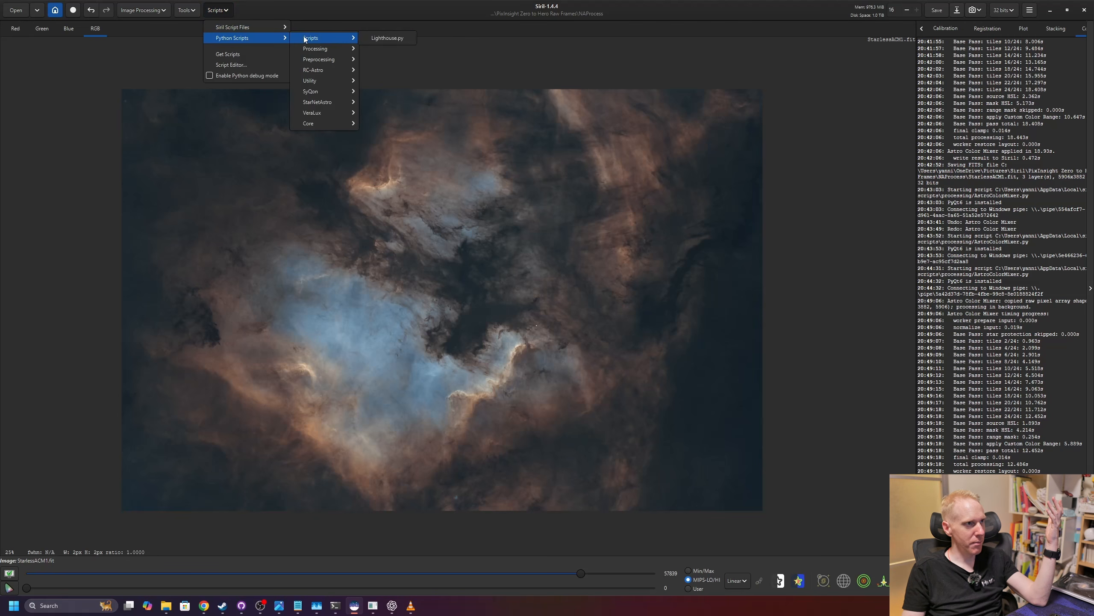
{"action": "left_click", "coordinate": [389, 41]}
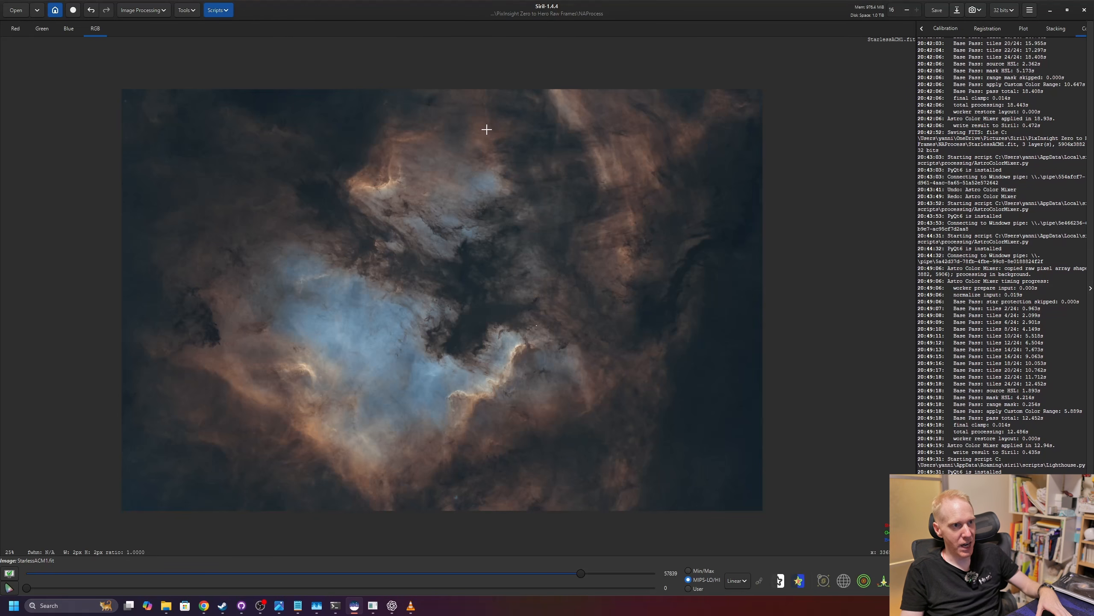
Save the color-mixed image as StarlessACM2.fit in 32-bit floating point format.
{"action": "left_click", "coordinate": [957, 10]}
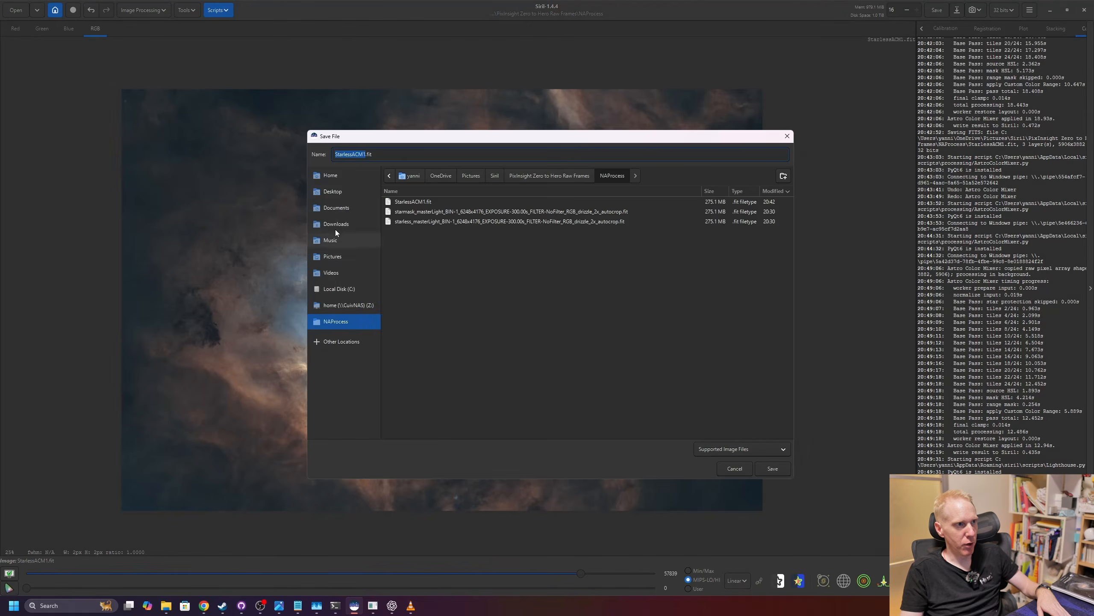
{"action": "left_click", "coordinate": [365, 155]}
{"action": "key", "text": "BackSpace"}
{"action": "key", "text": "Return"}
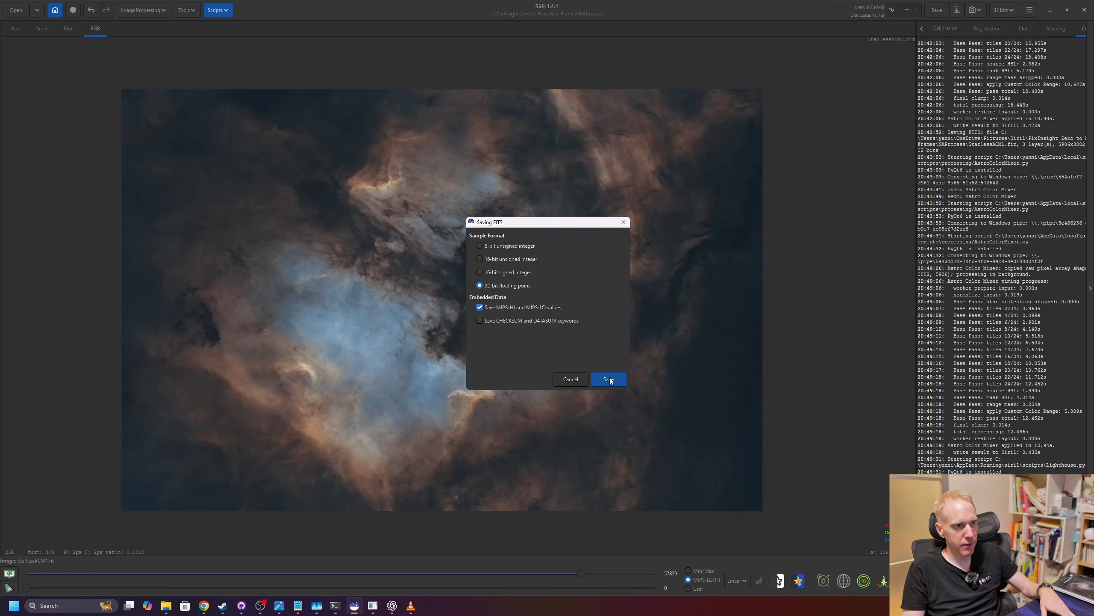
{"action": "left_click", "coordinate": [609, 379]}
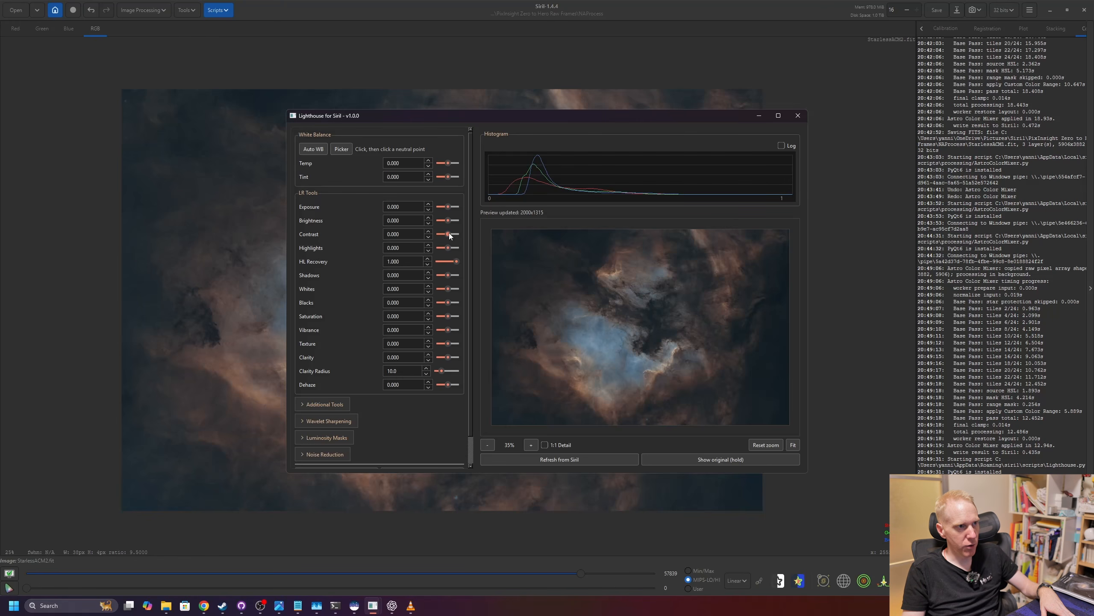
Set Contrast to 0.317 and Shadows to -0.087 in Lighthouse, and compare the preview with the original.
{"action": "left_click_drag", "start_coordinate": [450, 233], "coordinate": [450, 233]}
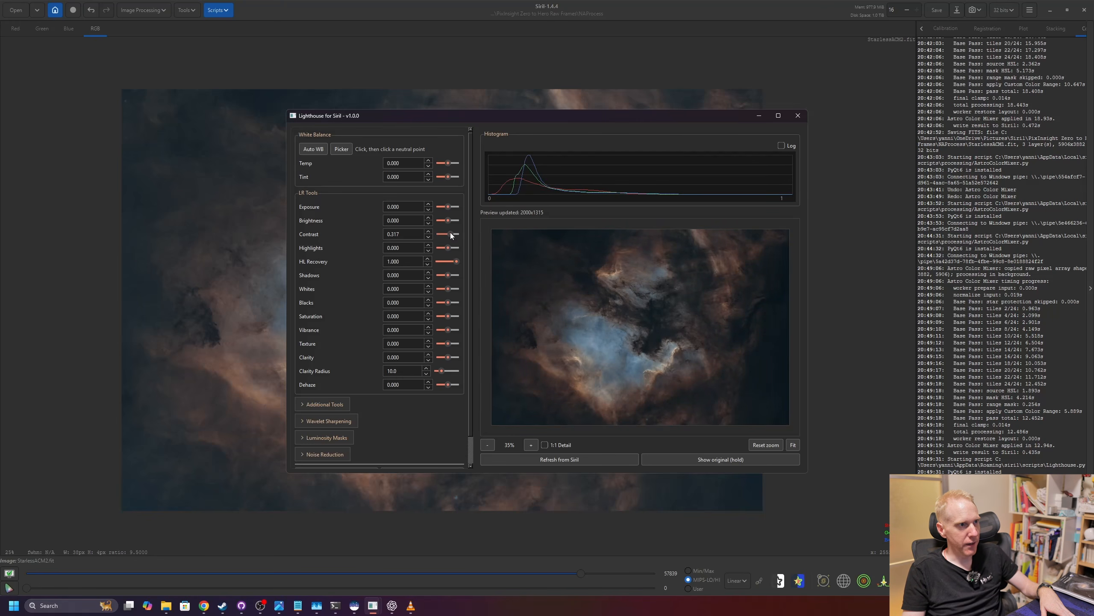
{"action": "left_click_drag", "start_coordinate": [448, 276], "coordinate": [446, 277]}
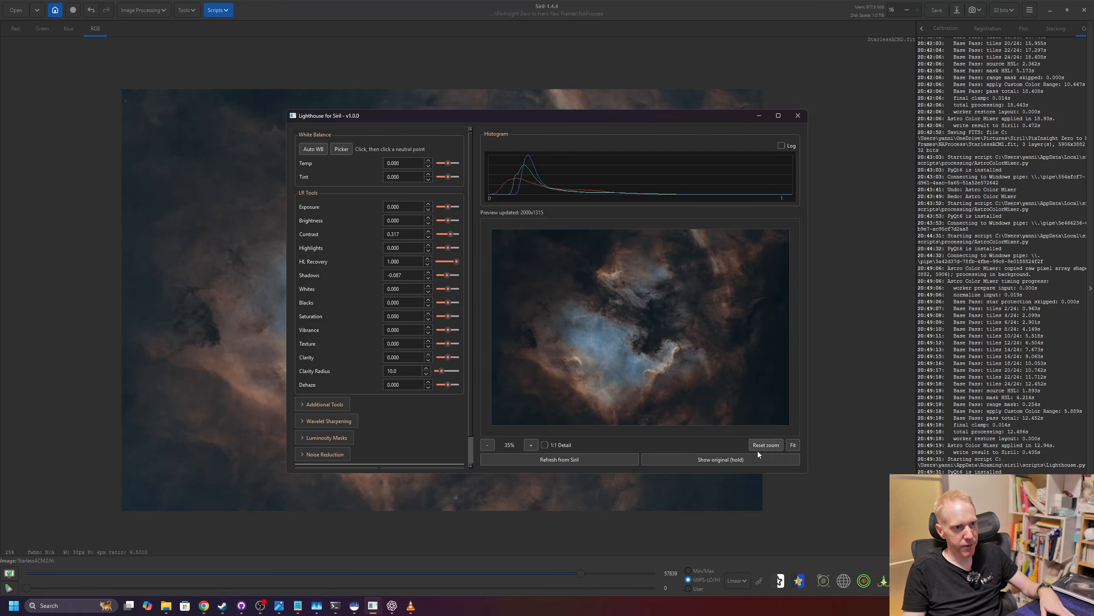
{"action": "left_click_drag", "start_coordinate": [703, 460], "coordinate": [703, 460]}
Set Vibrance to about 0.11 and Saturation to 0.009, and compare the preview with the original.
{"action": "left_click_drag", "start_coordinate": [447, 330], "coordinate": [445, 331]}
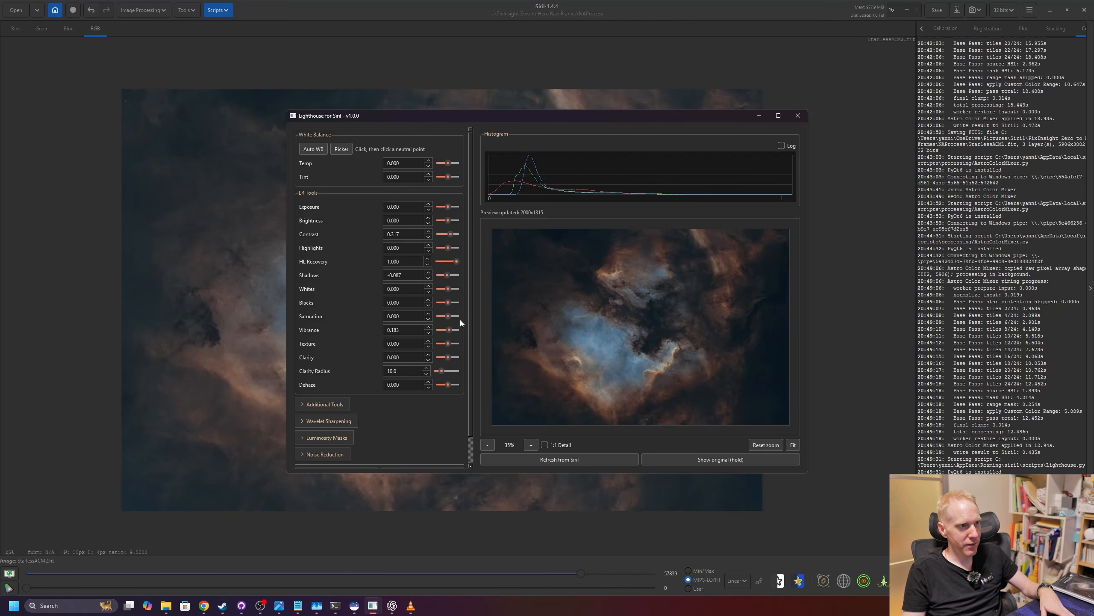
{"action": "scroll", "coordinate": [455, 316], "scroll_direction": "up", "scroll_amount": 3}
{"action": "scroll", "coordinate": [449, 334], "scroll_direction": "down", "scroll_amount": 4}
{"action": "scroll", "coordinate": [449, 305], "scroll_direction": "down", "scroll_amount": 7}
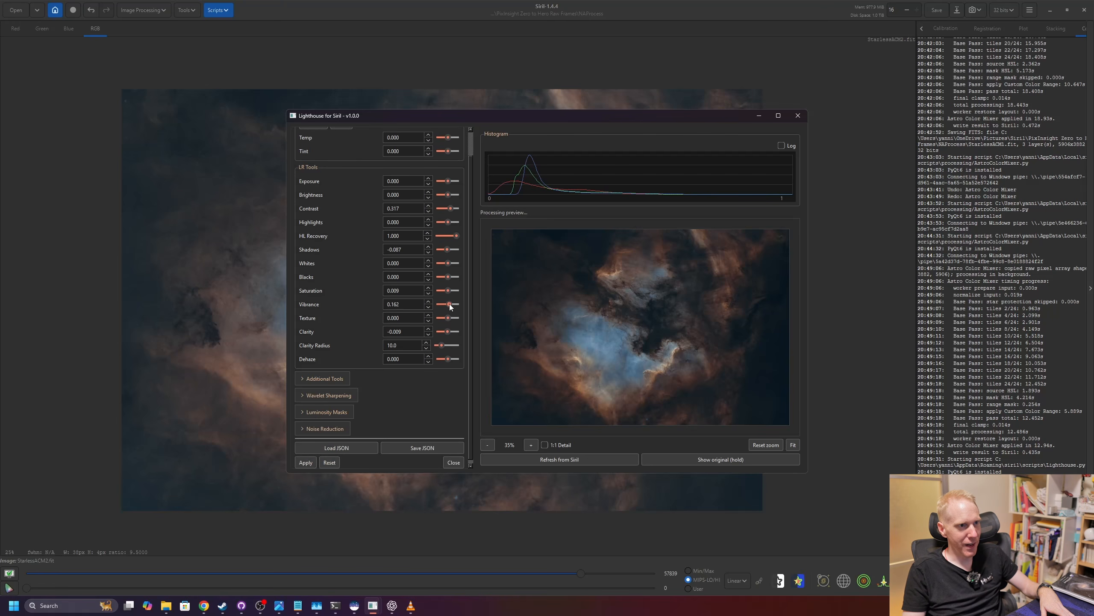
{"action": "scroll", "coordinate": [451, 306], "scroll_direction": "down", "scroll_amount": 5}
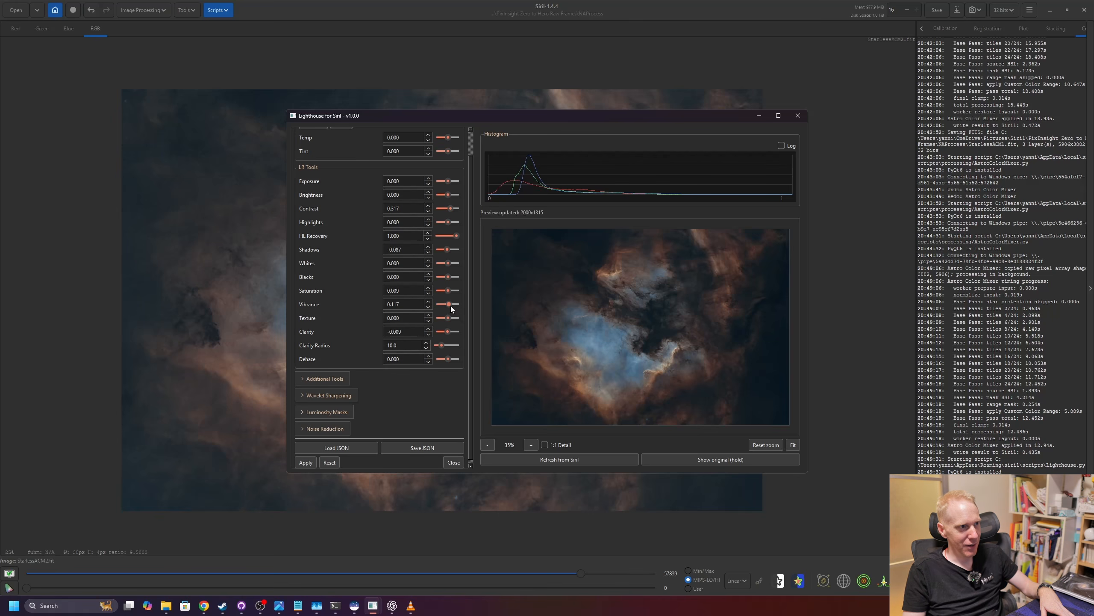
{"action": "left_click", "coordinate": [719, 455]}
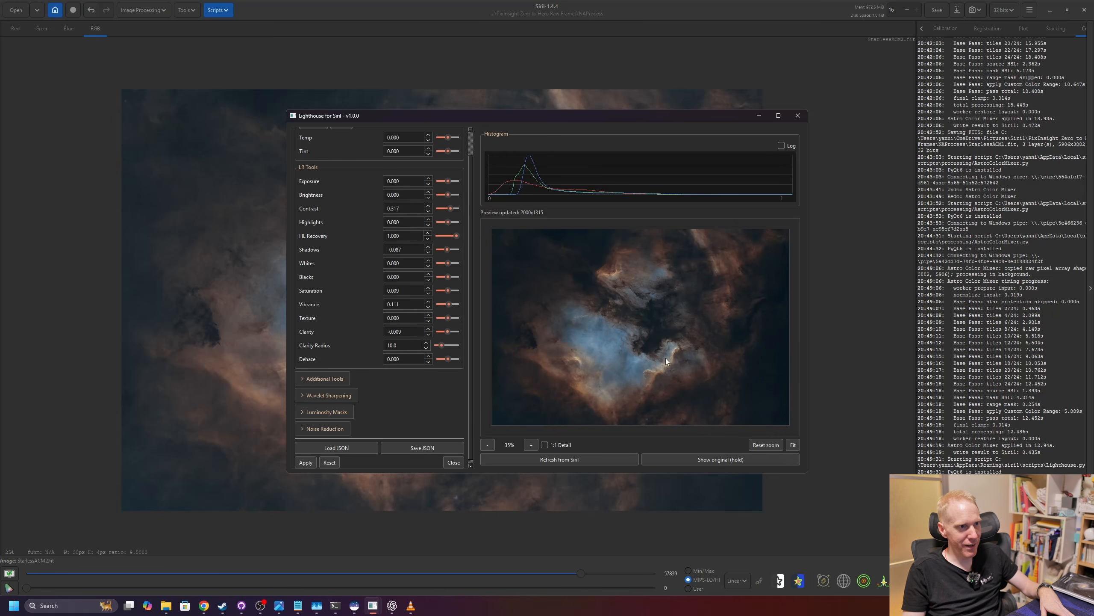
Examine the bright ridge and the dark cloud edges of the nebula in the preview at 1:1 detail.
{"action": "scroll", "coordinate": [665, 358], "scroll_direction": "up", "scroll_amount": 3}
{"action": "left_click_drag", "start_coordinate": [707, 358], "coordinate": [653, 306]}
{"action": "scroll", "coordinate": [711, 288], "scroll_direction": "up", "scroll_amount": 2}
{"action": "left_click_drag", "start_coordinate": [737, 323], "coordinate": [592, 263]}
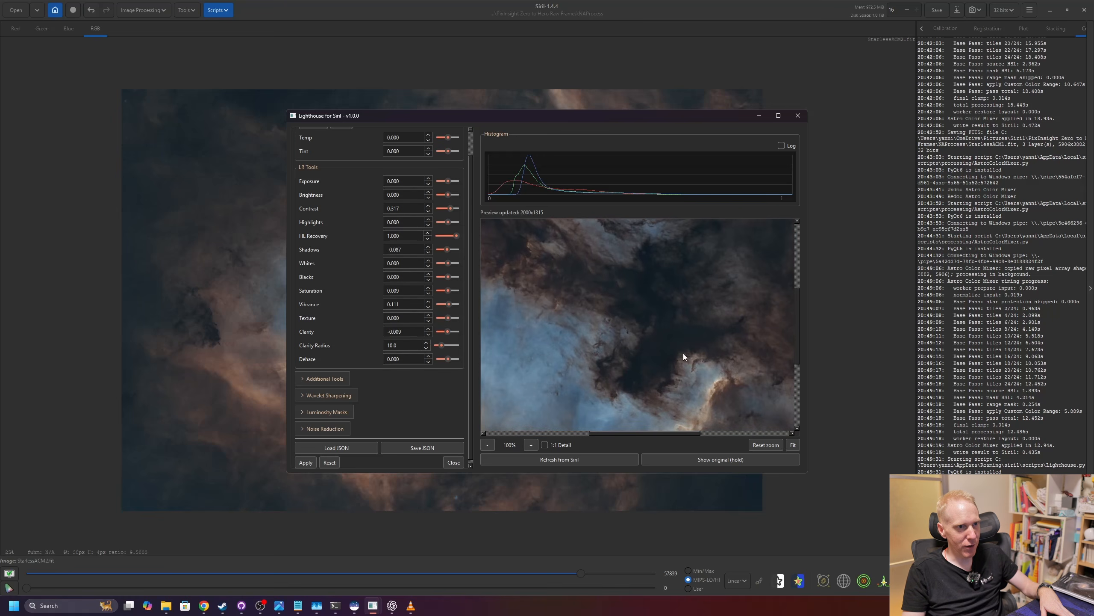
{"action": "left_click_drag", "start_coordinate": [685, 357], "coordinate": [656, 352]}
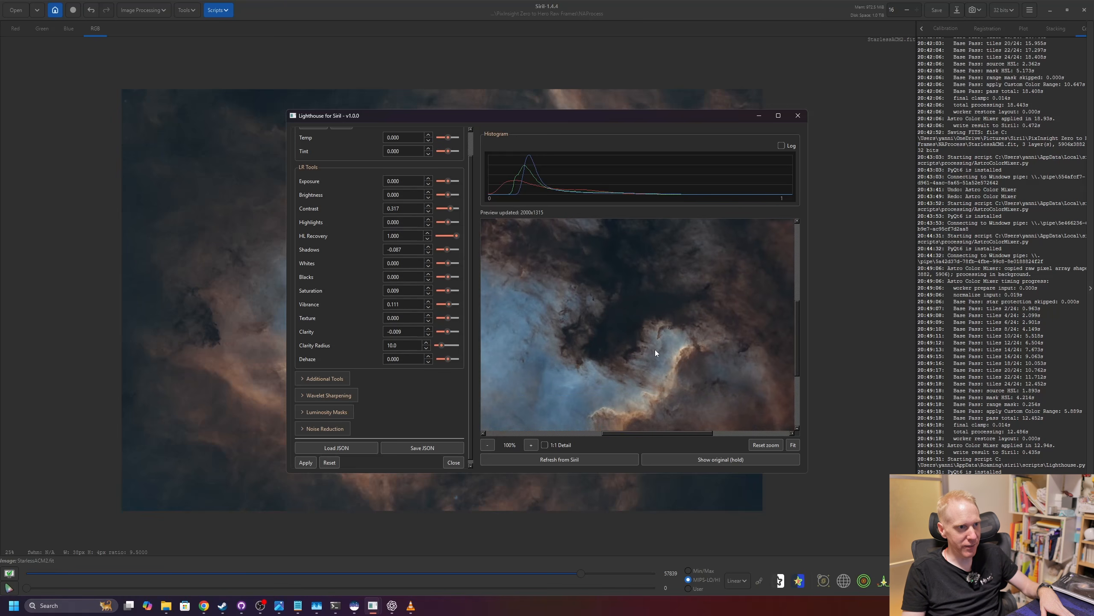
{"action": "left_click", "coordinate": [545, 445]}
{"action": "left_click_drag", "start_coordinate": [691, 326], "coordinate": [607, 311]}
{"action": "left_click_drag", "start_coordinate": [592, 317], "coordinate": [701, 340]}
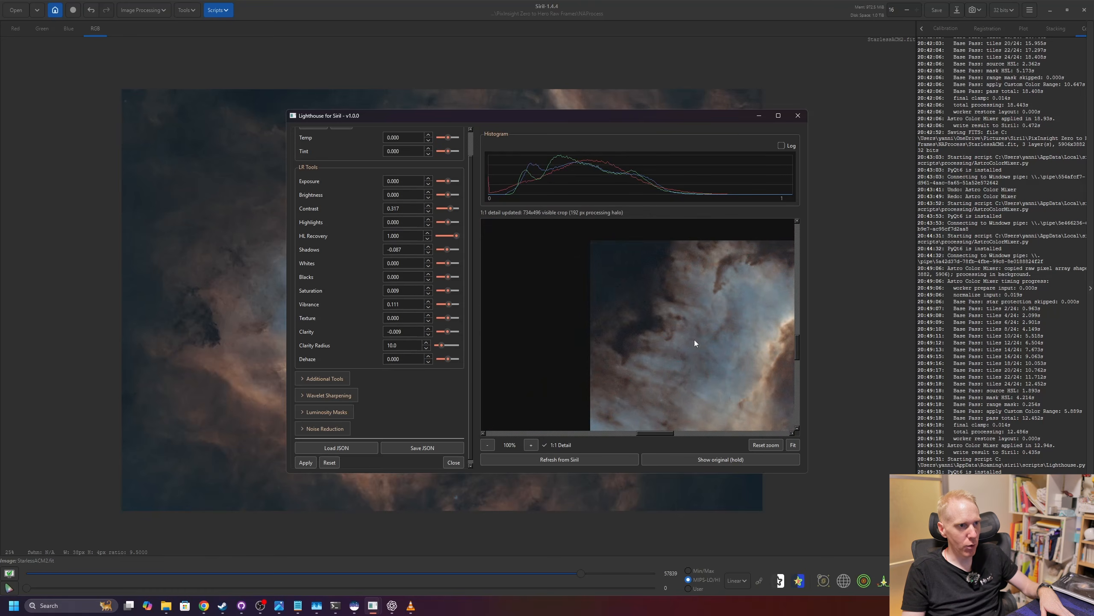
{"action": "left_click_drag", "start_coordinate": [559, 314], "coordinate": [723, 347]}
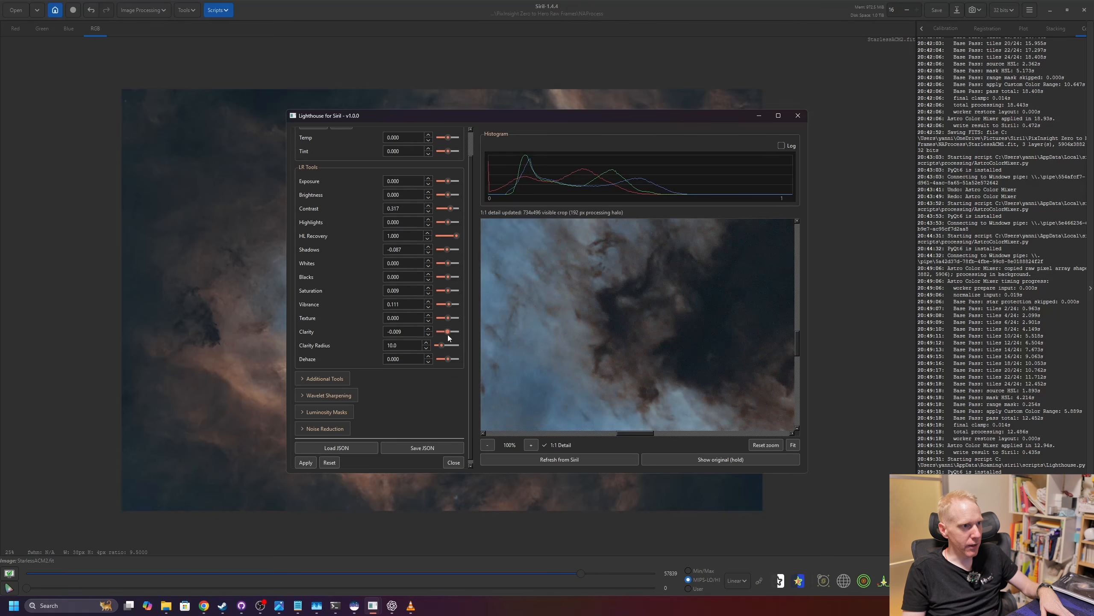
Raise Clarity to 0.415 and check its effect at 1:1 detail and on the whole image.
{"action": "left_click_drag", "start_coordinate": [450, 333], "coordinate": [452, 333]}
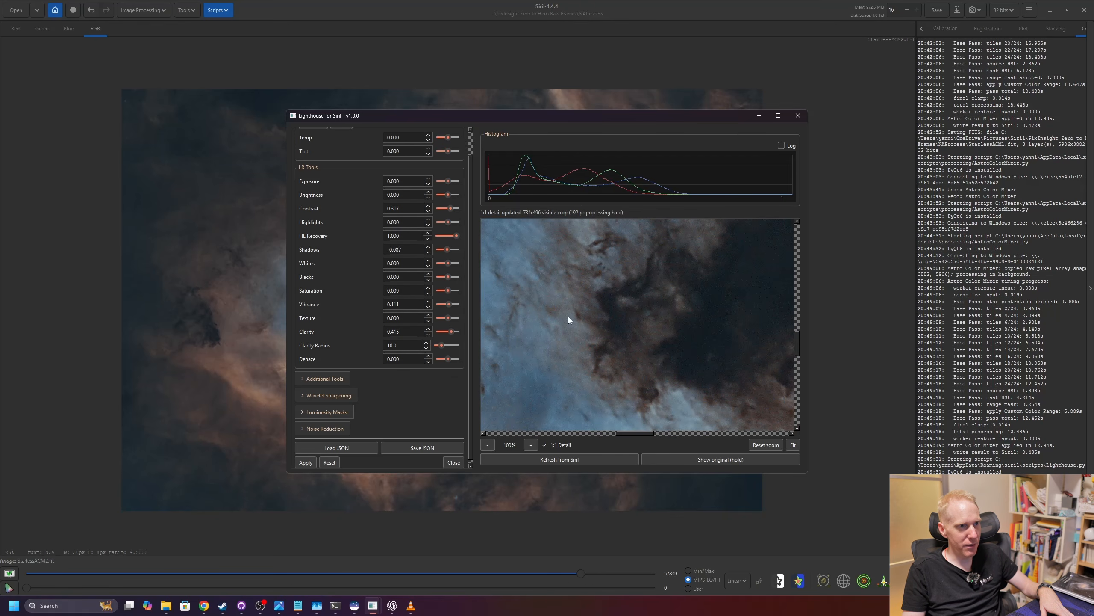
{"action": "left_click_drag", "start_coordinate": [559, 318], "coordinate": [663, 421]}
{"action": "left_click_drag", "start_coordinate": [620, 320], "coordinate": [640, 361]}
{"action": "left_click", "coordinate": [545, 445]}
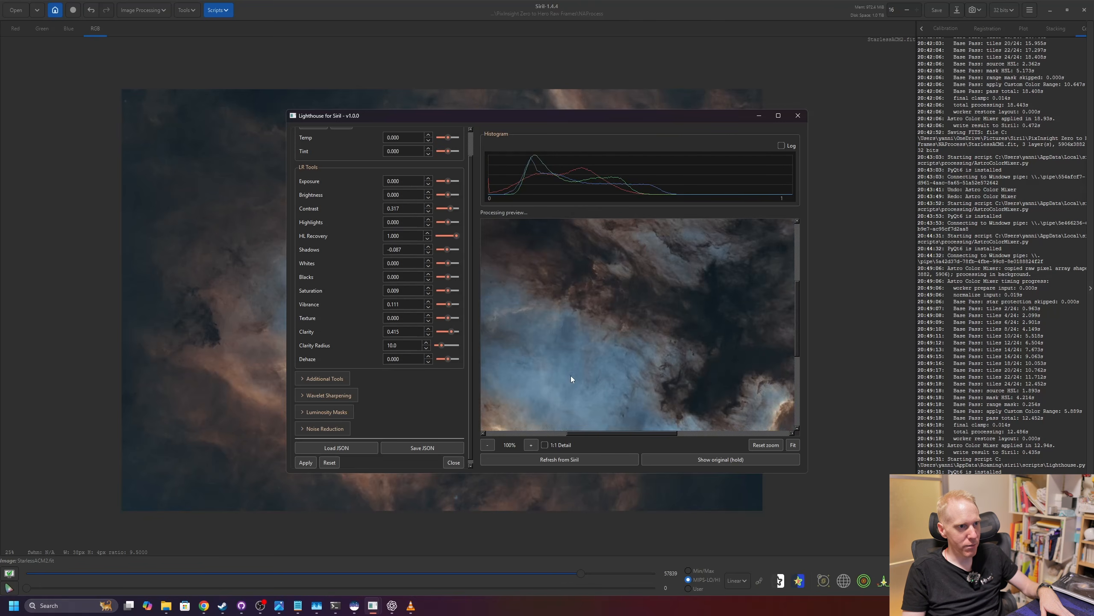
{"action": "scroll", "coordinate": [595, 360], "scroll_direction": "down", "scroll_amount": 2}
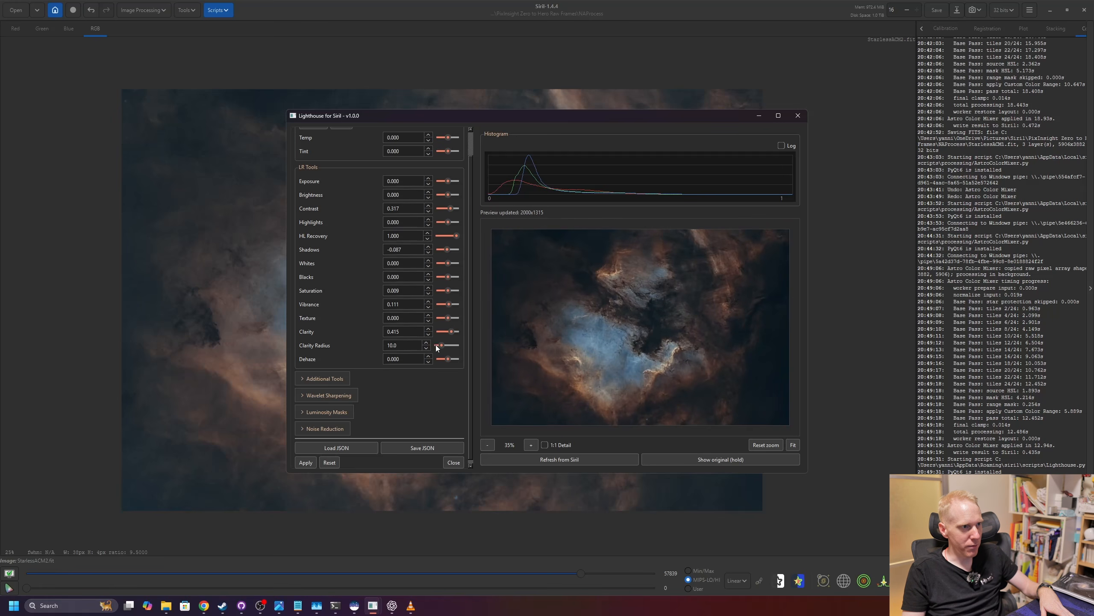
Reduce Clarity to 0.255 and compare the preview with the original.
{"action": "scroll", "coordinate": [407, 333], "scroll_direction": "down", "scroll_amount": 16}
{"action": "scroll", "coordinate": [408, 335], "scroll_direction": "down", "scroll_amount": 2}
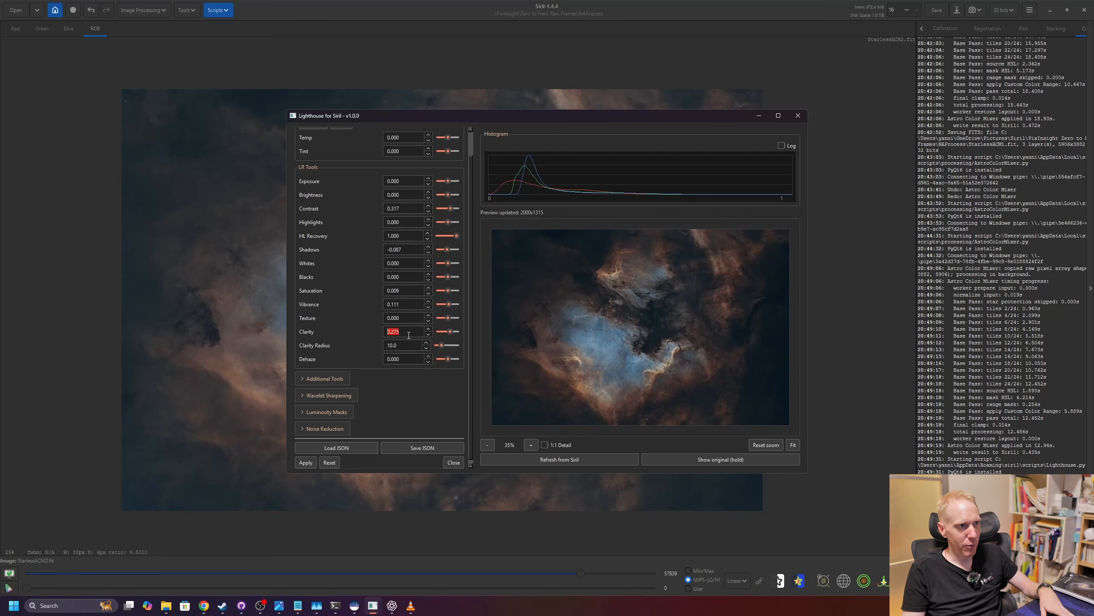
{"action": "scroll", "coordinate": [408, 335], "scroll_direction": "down", "scroll_amount": 2}
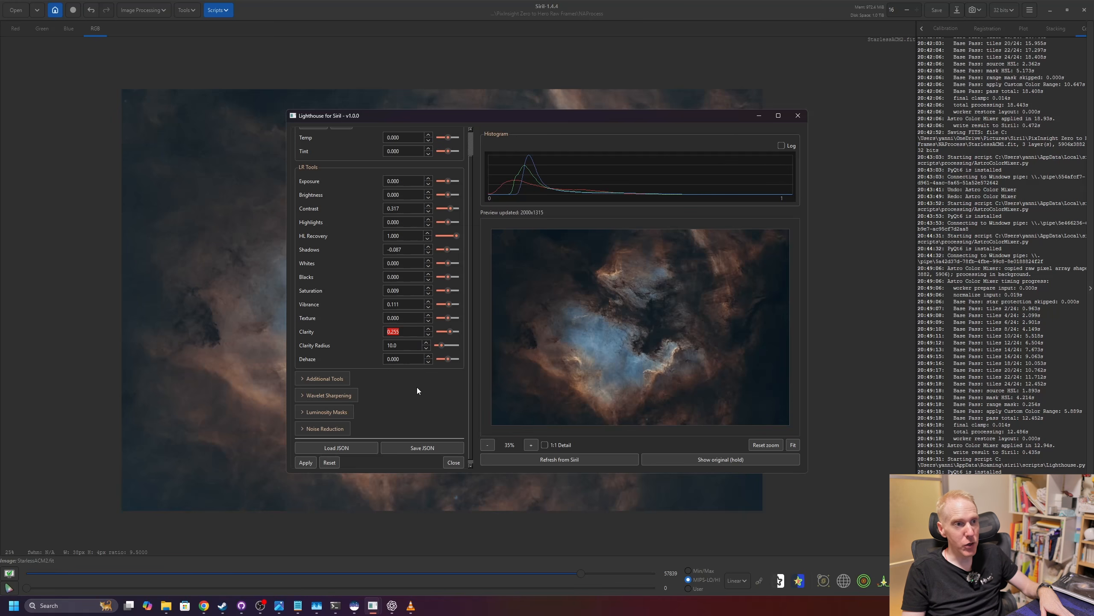
{"action": "left_click", "coordinate": [760, 463]}
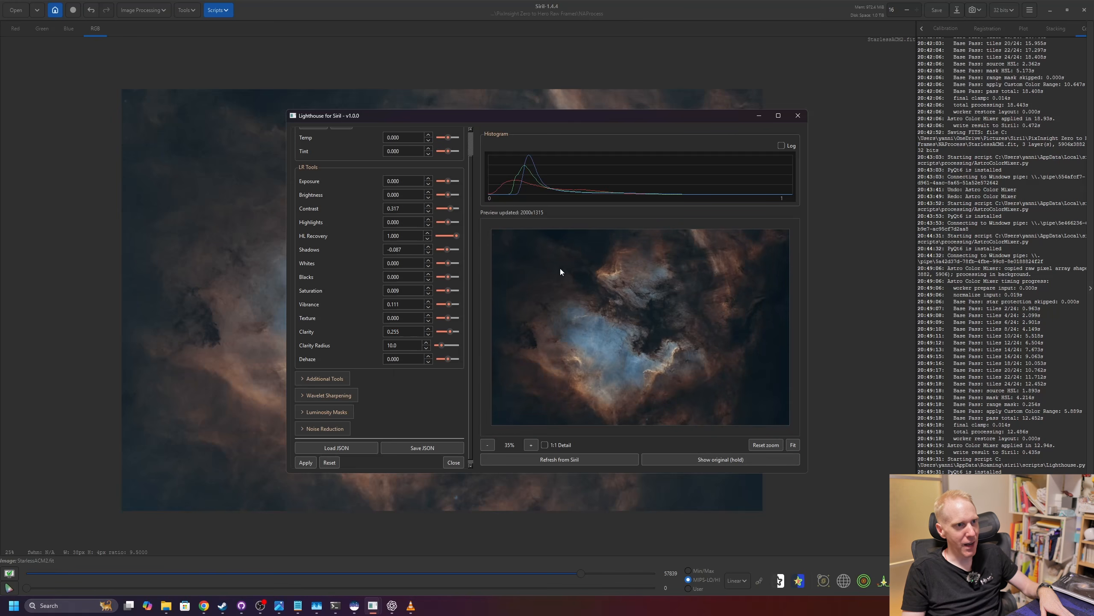
Raise Vibrance to 0.151 and Saturation to 0.029, and apply the Lighthouse adjustments to the image.
{"action": "left_click_drag", "start_coordinate": [509, 119], "coordinate": [767, 91]}
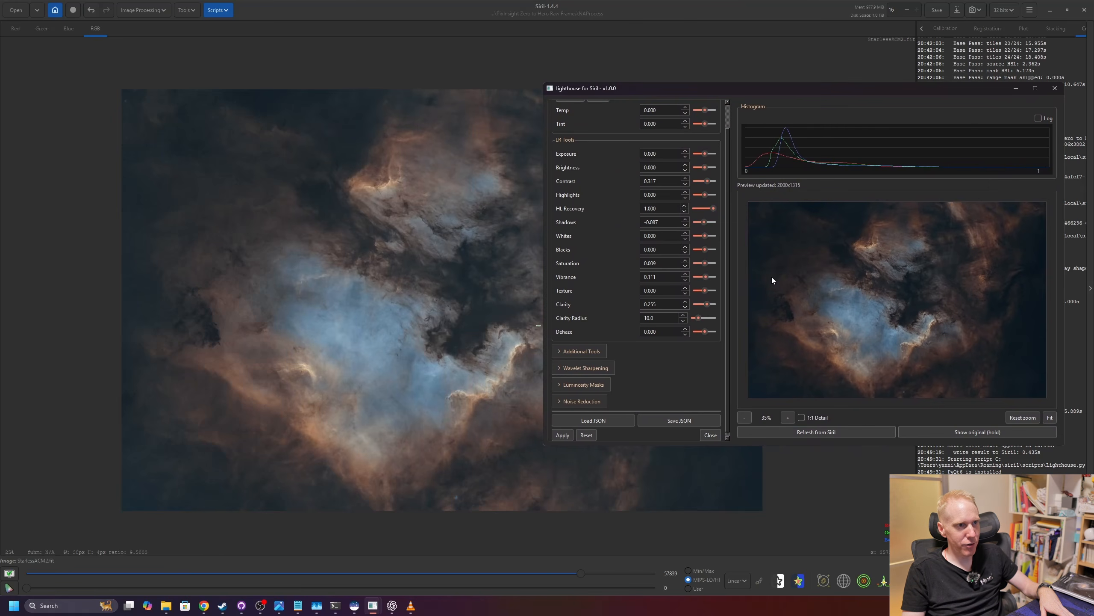
{"action": "scroll", "coordinate": [671, 277], "scroll_direction": "up", "scroll_amount": 4}
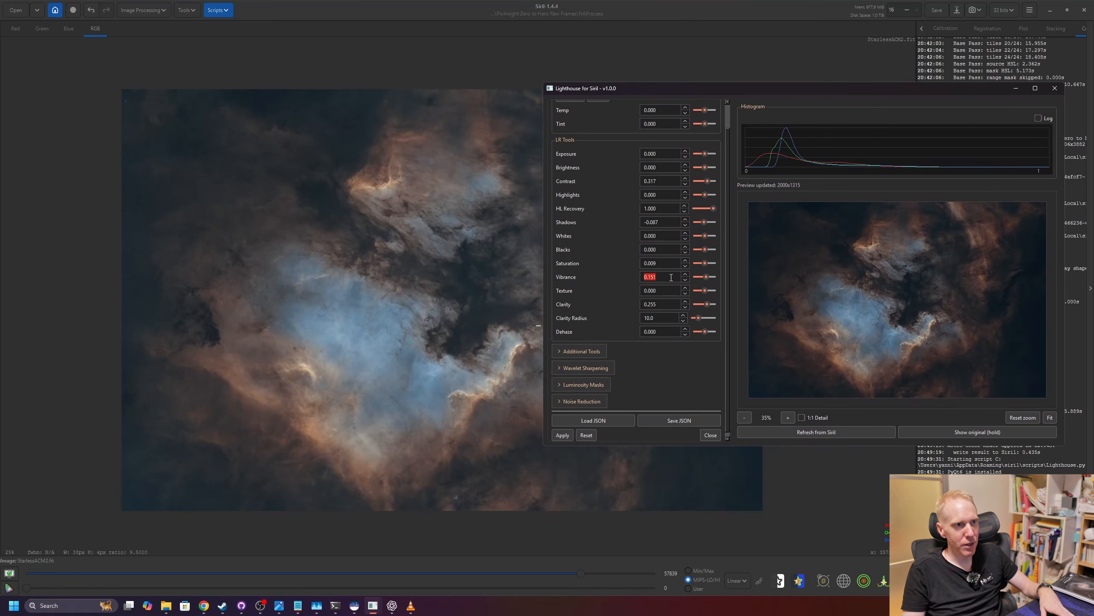
{"action": "scroll", "coordinate": [663, 263], "scroll_direction": "up", "scroll_amount": 2}
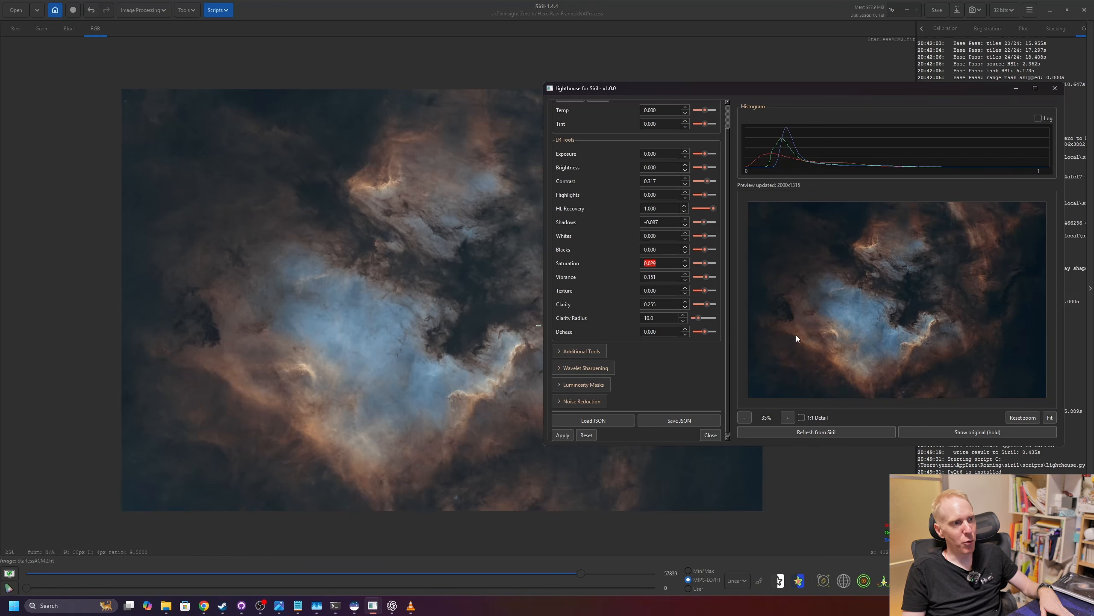
{"action": "left_click", "coordinate": [562, 435]}
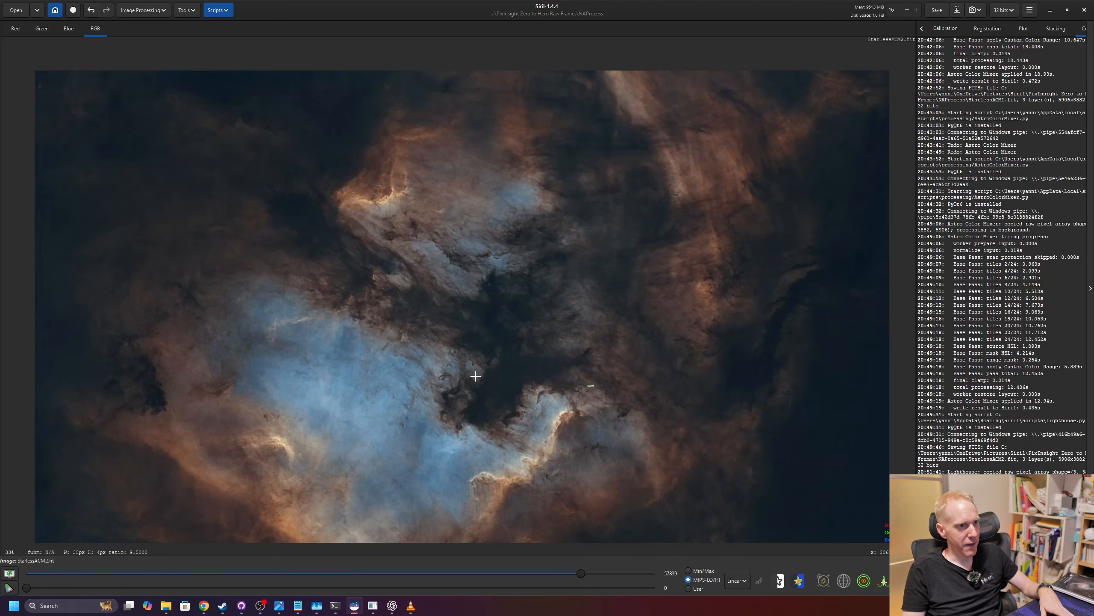
{"action": "left_click_drag", "start_coordinate": [476, 425], "coordinate": [466, 321]}
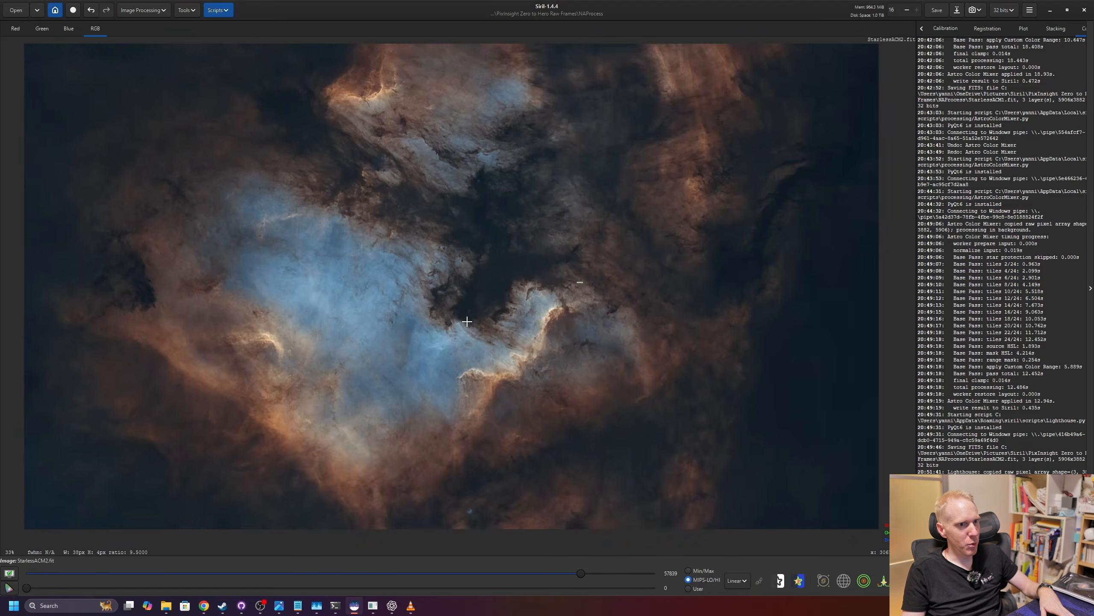
{"action": "scroll", "coordinate": [467, 322], "scroll_direction": "down", "scroll_amount": 1}
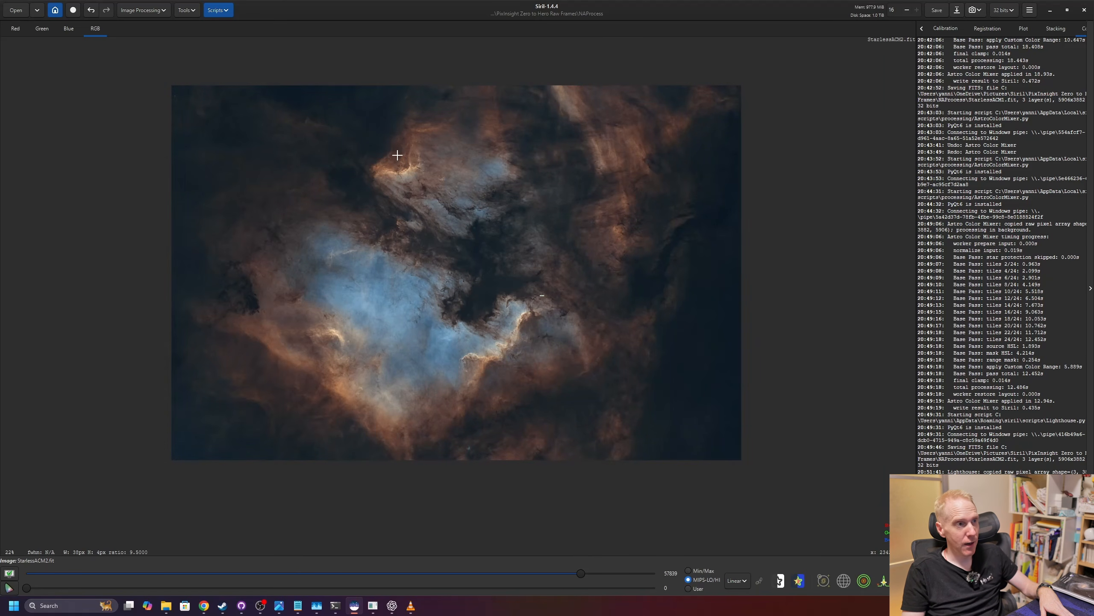
{"action": "left_click_drag", "start_coordinate": [472, 159], "coordinate": [446, 213]}
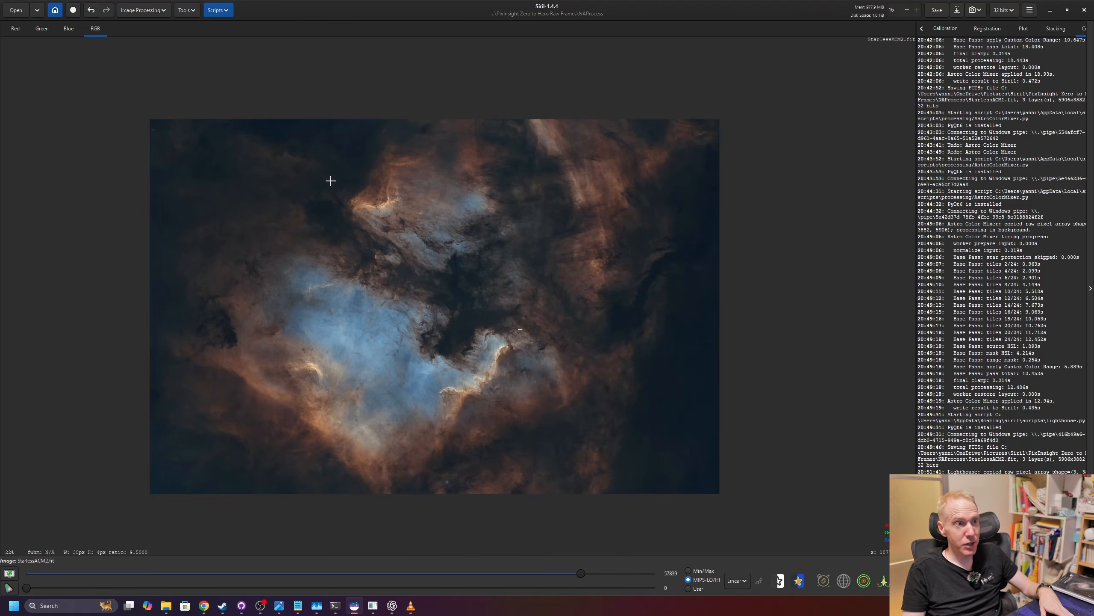
Save the image as StarlessACM2_LH.fit in 32-bit floating point format.
{"action": "left_click", "coordinate": [956, 10]}
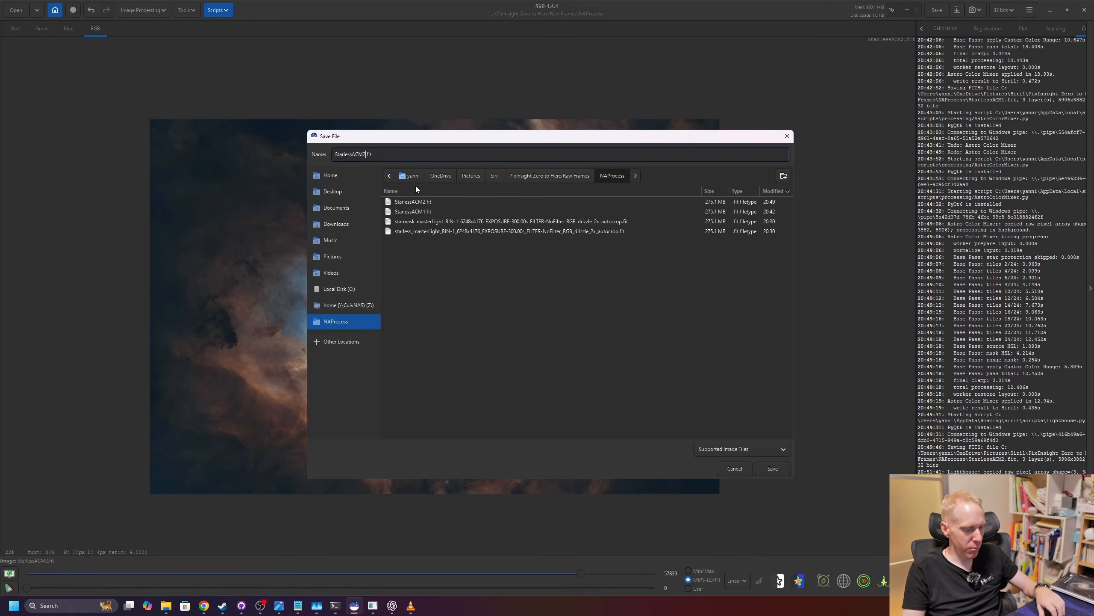
{"action": "type", "text": "_LH"}
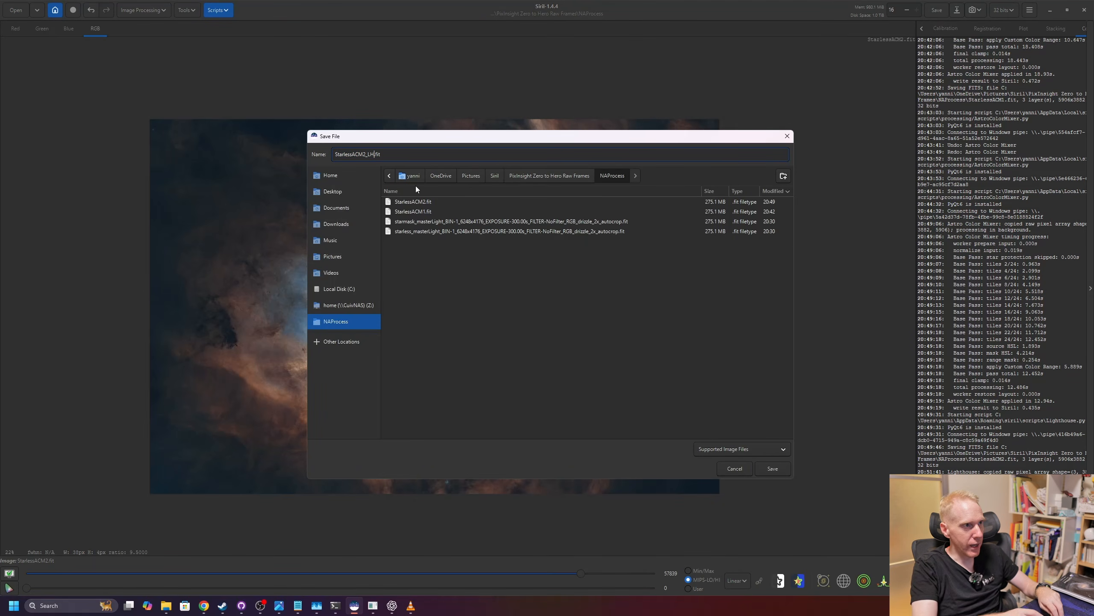
{"action": "key", "text": "Return"}
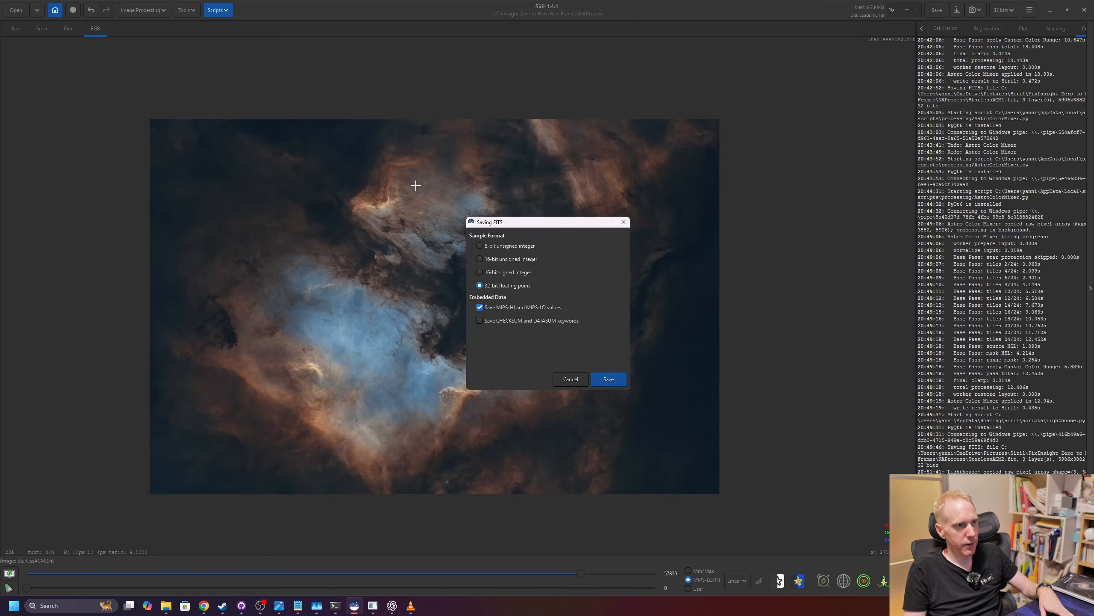
{"action": "left_click", "coordinate": [607, 379]}
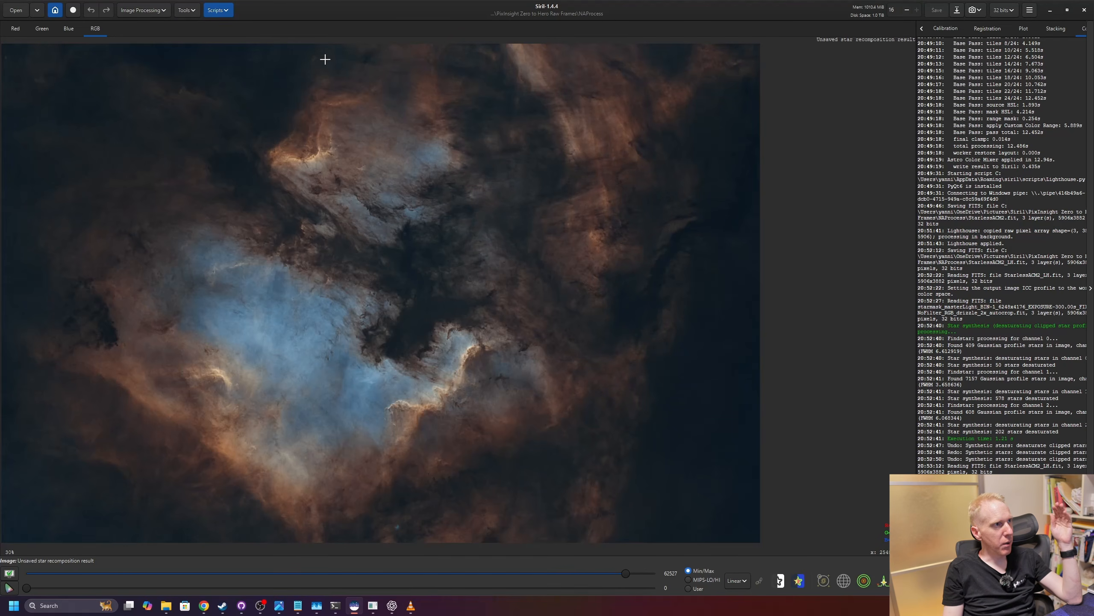
Try a star recomposition using StarlessACM2_LH.fit as background and the original starmask_masterLight file as stars.
{"action": "left_click", "coordinate": [144, 11]}
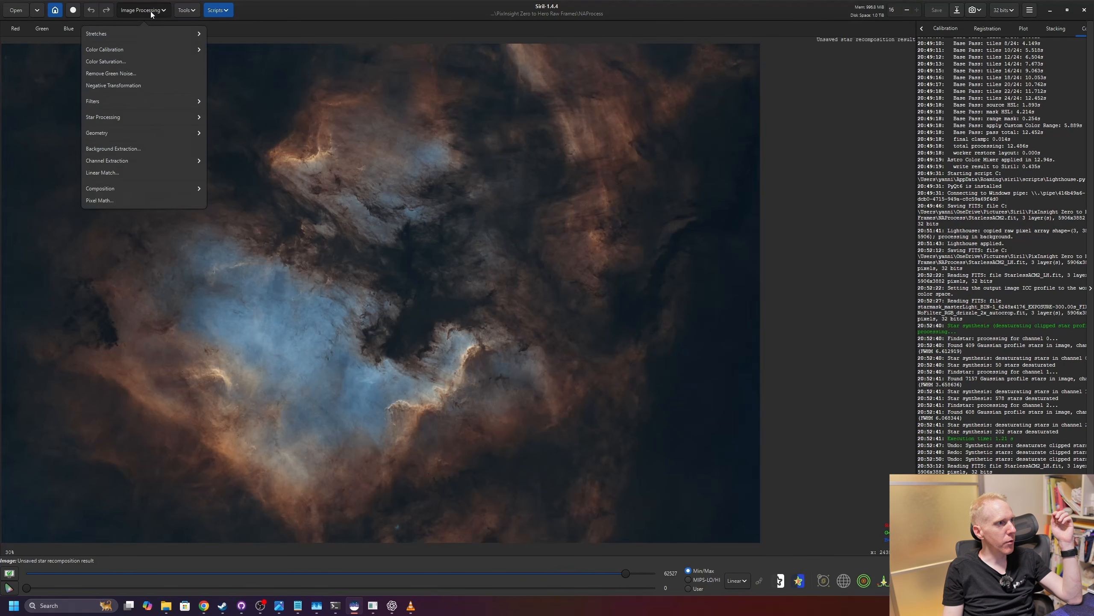
{"action": "left_click", "coordinate": [116, 116]}
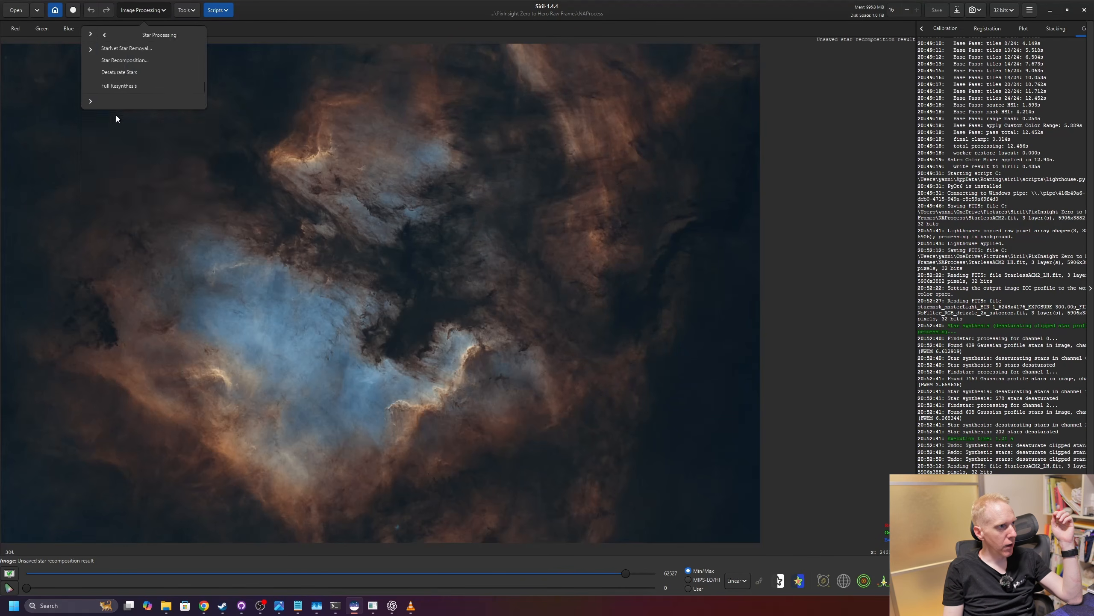
{"action": "left_click", "coordinate": [105, 60]}
{"action": "left_click", "coordinate": [605, 329]}
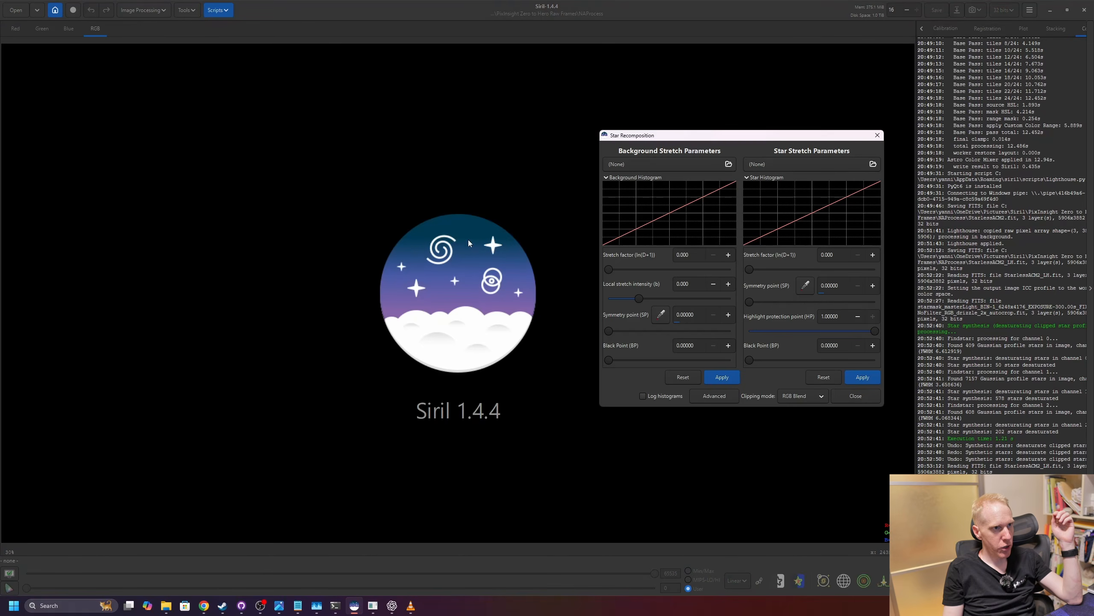
{"action": "left_click", "coordinate": [650, 164]}
{"action": "left_click", "coordinate": [716, 216]}
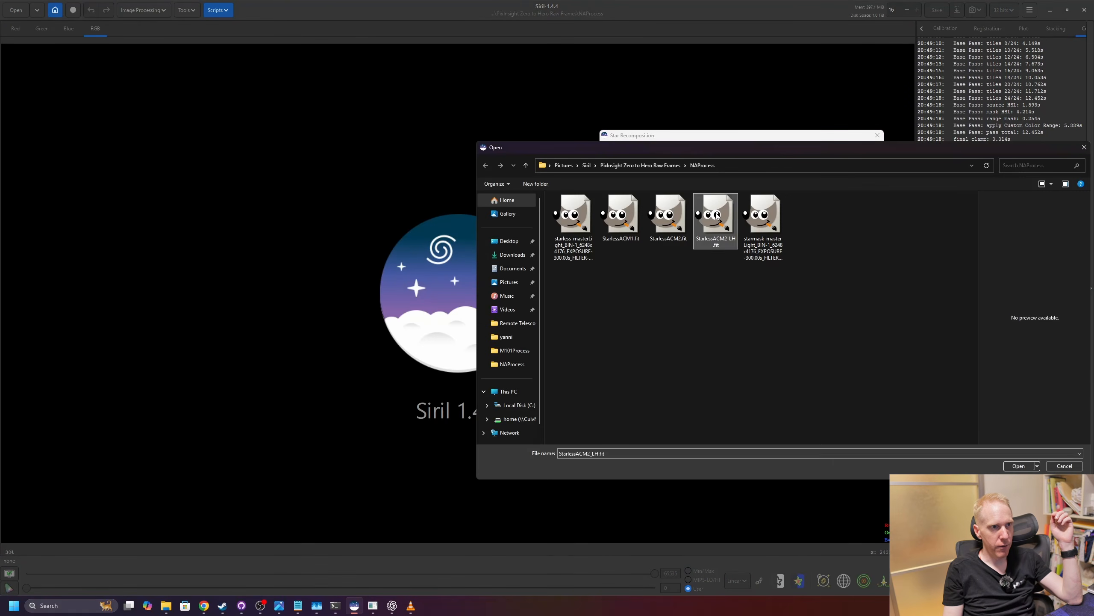
{"action": "double_click", "coordinate": [716, 215]}
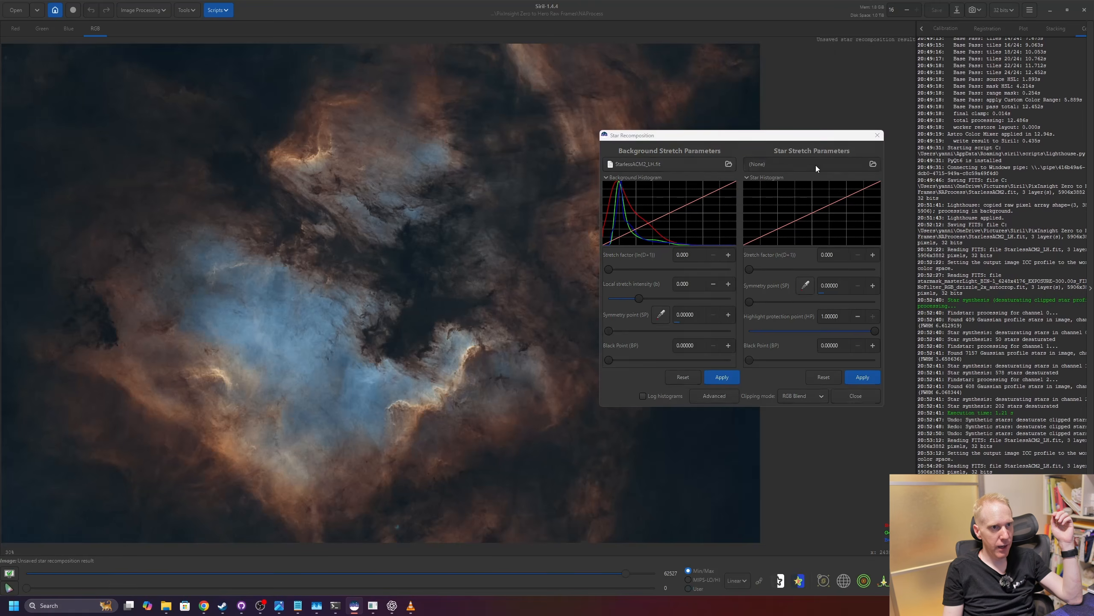
{"action": "left_click", "coordinate": [816, 165]}
{"action": "double_click", "coordinate": [767, 224]}
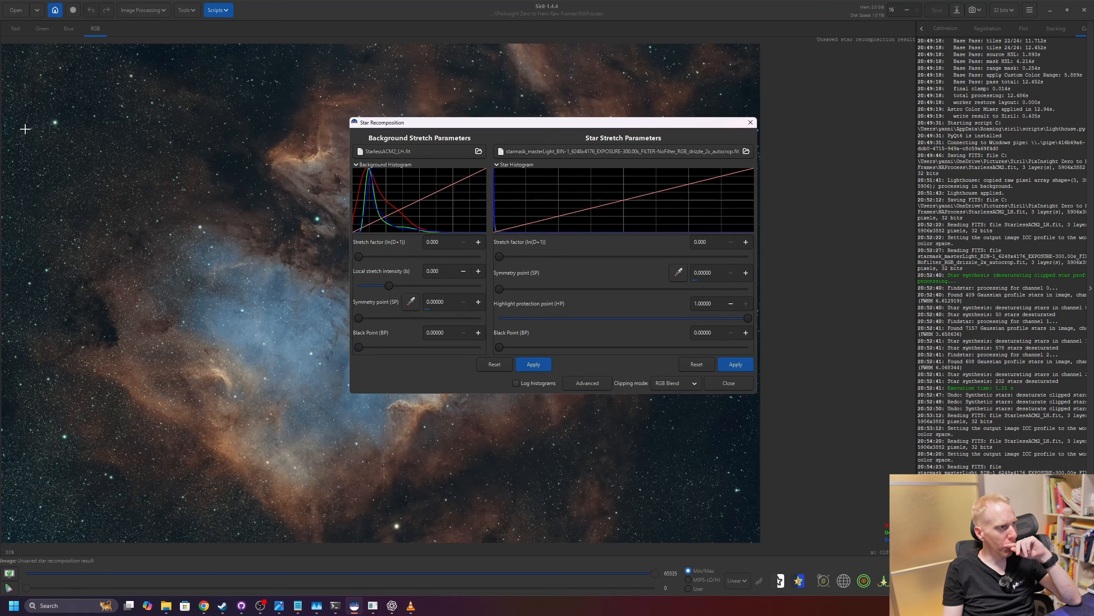
{"action": "left_click", "coordinate": [736, 385]}
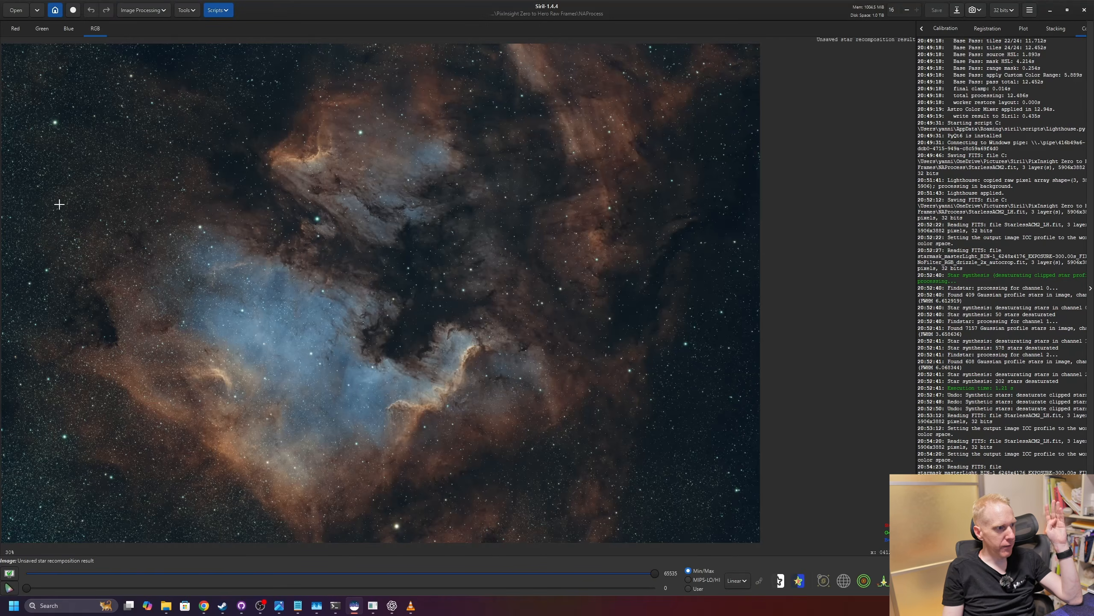
Open the original starmask_masterLight file in place of the current image.
{"action": "left_click", "coordinate": [166, 606]}
{"action": "left_click_drag", "start_coordinate": [775, 280], "coordinate": [194, 263]}
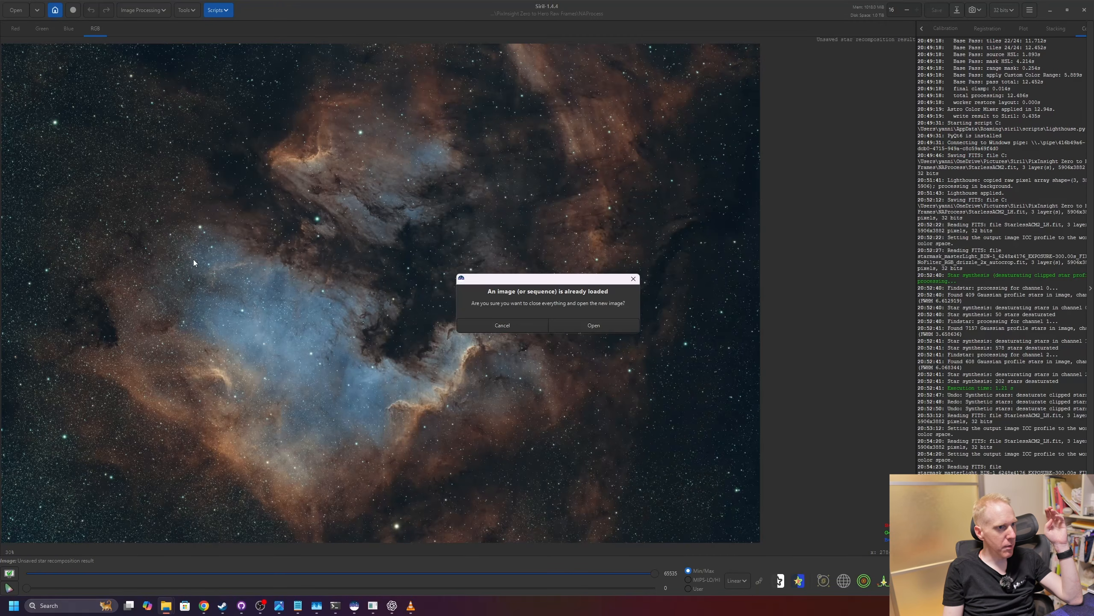
{"action": "left_click", "coordinate": [605, 326]}
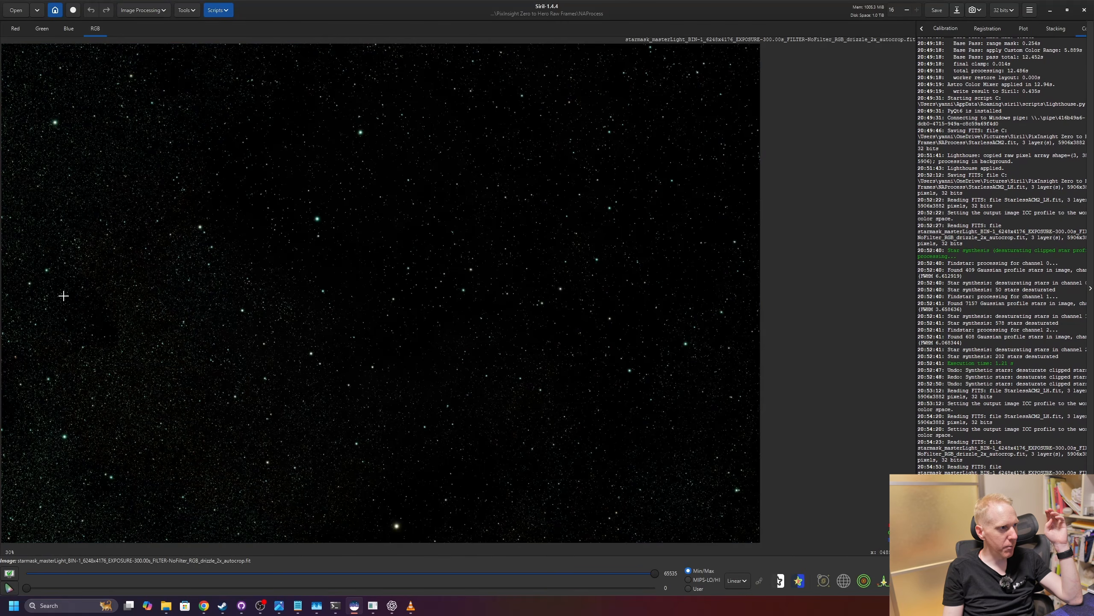
{"action": "scroll", "coordinate": [114, 331], "scroll_direction": "up", "scroll_amount": 7}
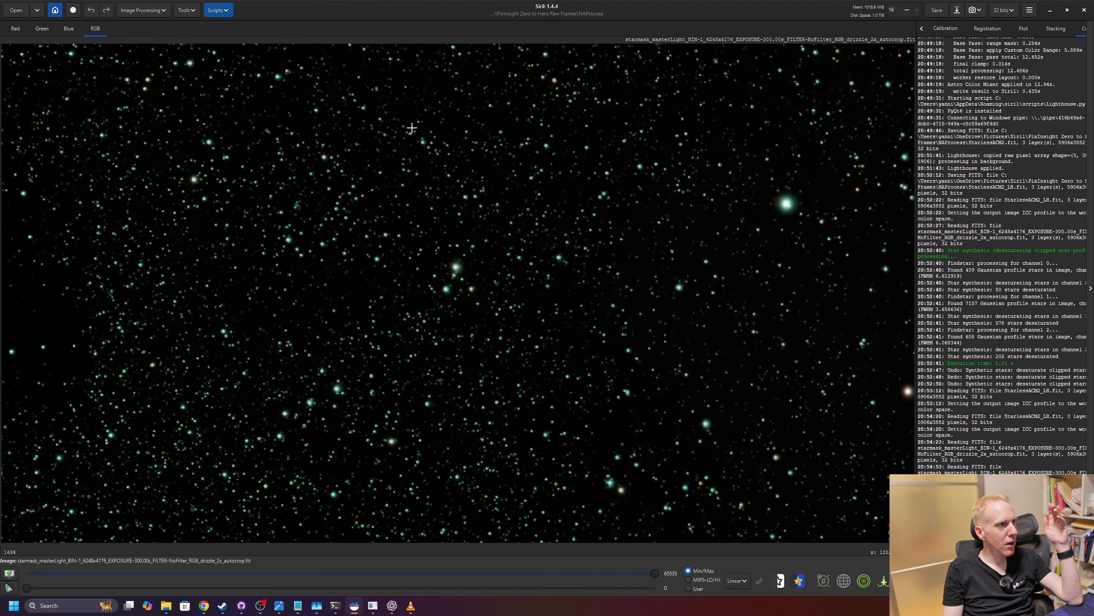
Remove the green cast from the stars using Average Neutral protection with lightness preserved.
{"action": "left_click", "coordinate": [165, 13]}
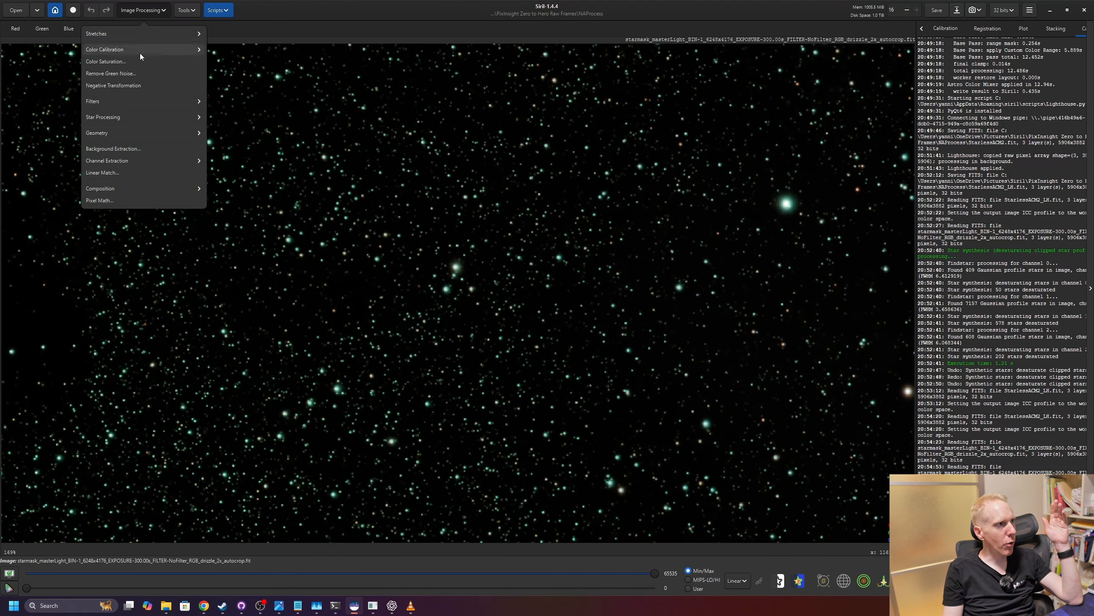
{"action": "left_click", "coordinate": [117, 74]}
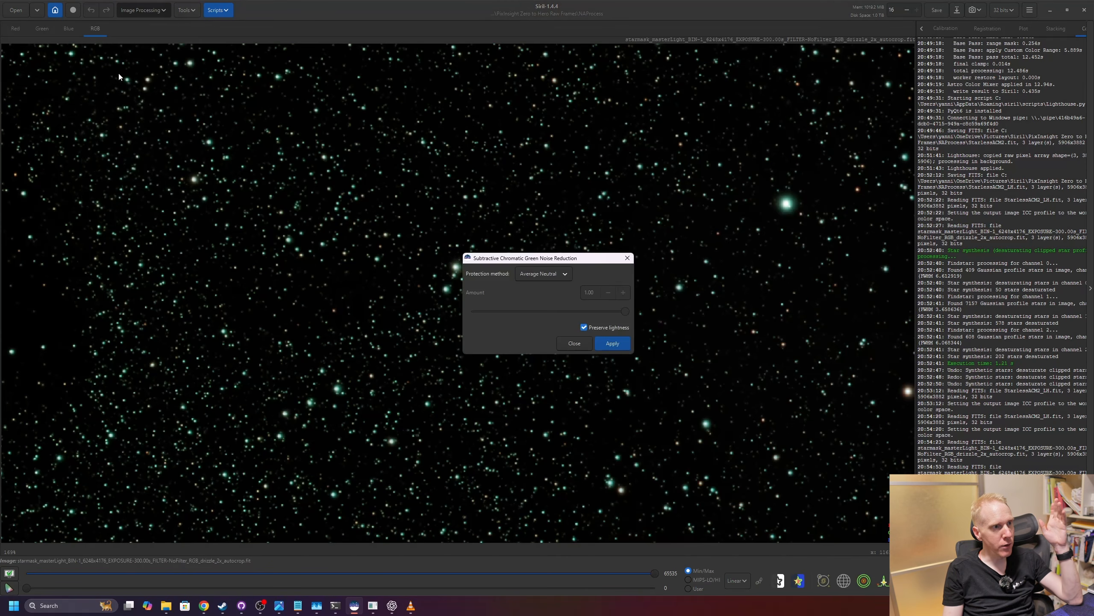
{"action": "left_click", "coordinate": [620, 348]}
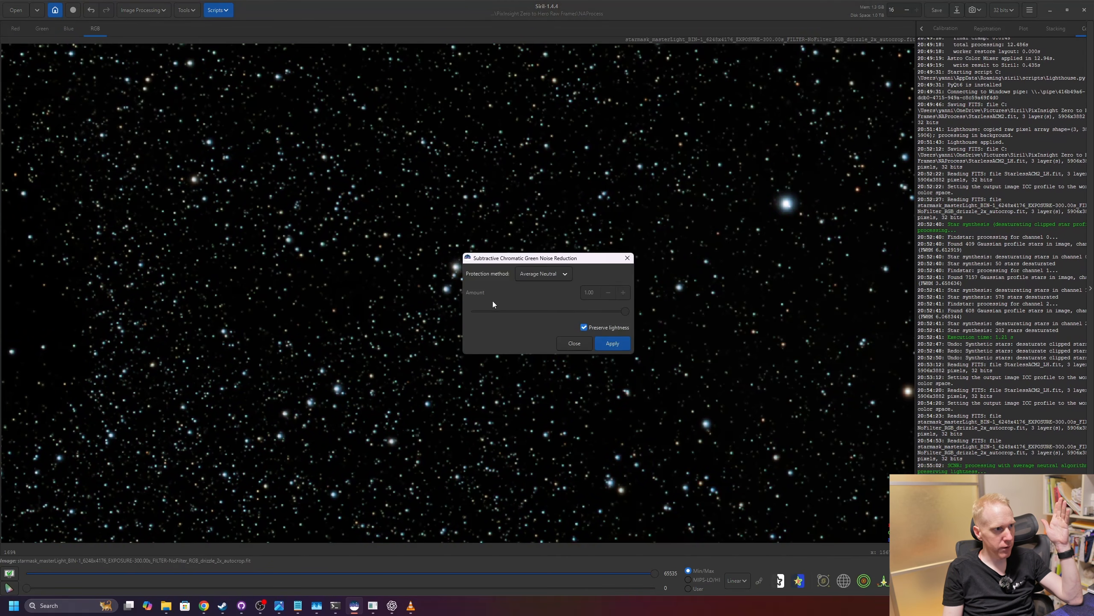
{"action": "left_click", "coordinate": [574, 344]}
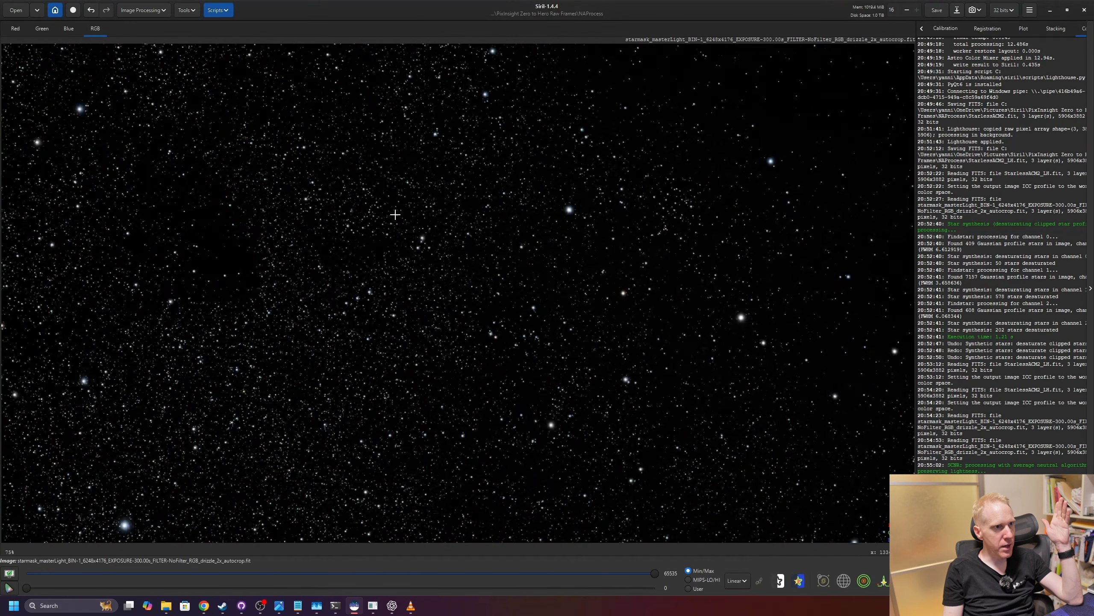
{"action": "scroll", "coordinate": [395, 214], "scroll_direction": "down", "scroll_amount": 4}
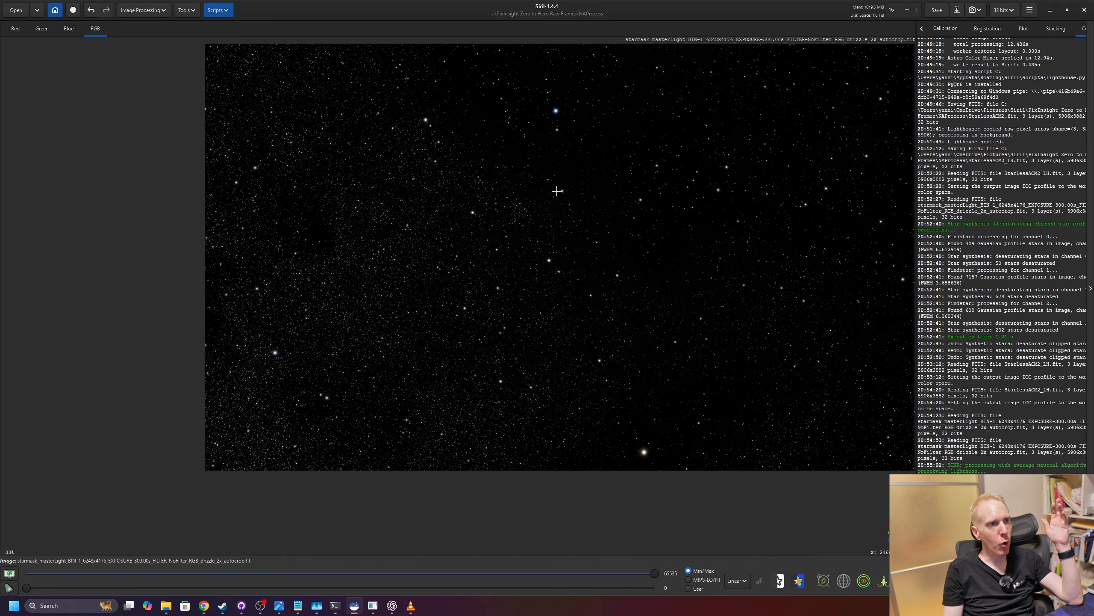
Reduce the star mask's global color saturation to an amount of -0.47 and apply it.
{"action": "left_click", "coordinate": [151, 13]}
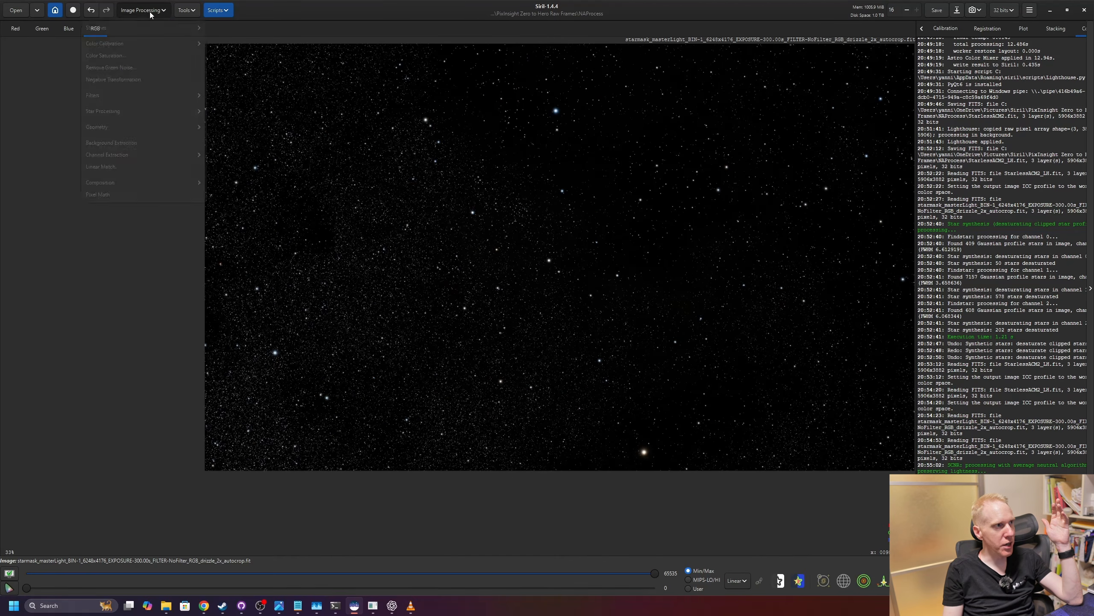
{"action": "left_click", "coordinate": [128, 61]}
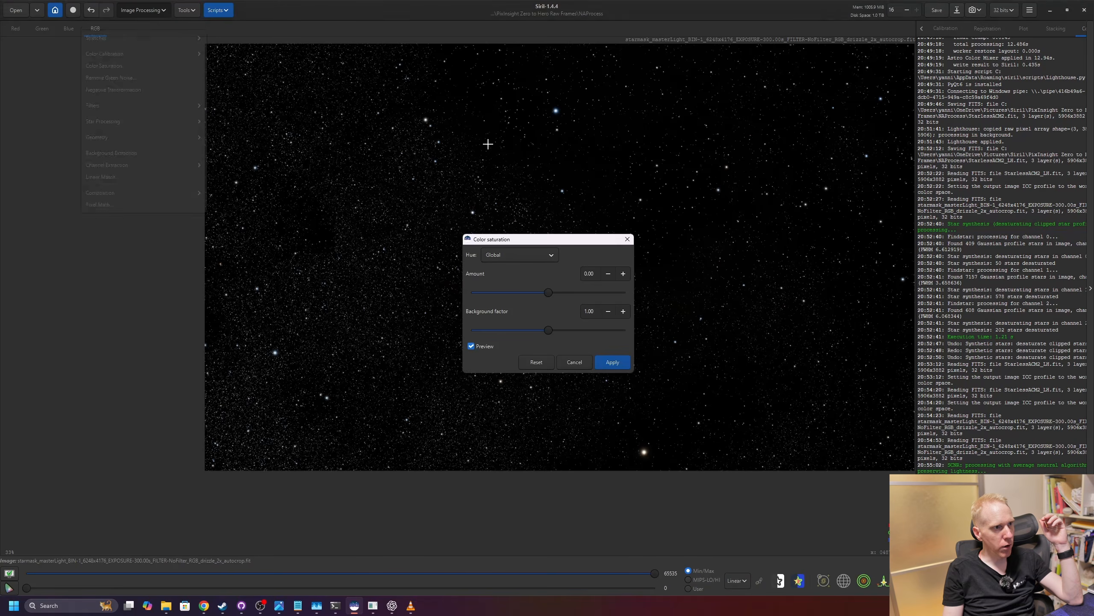
{"action": "left_click", "coordinate": [548, 294]}
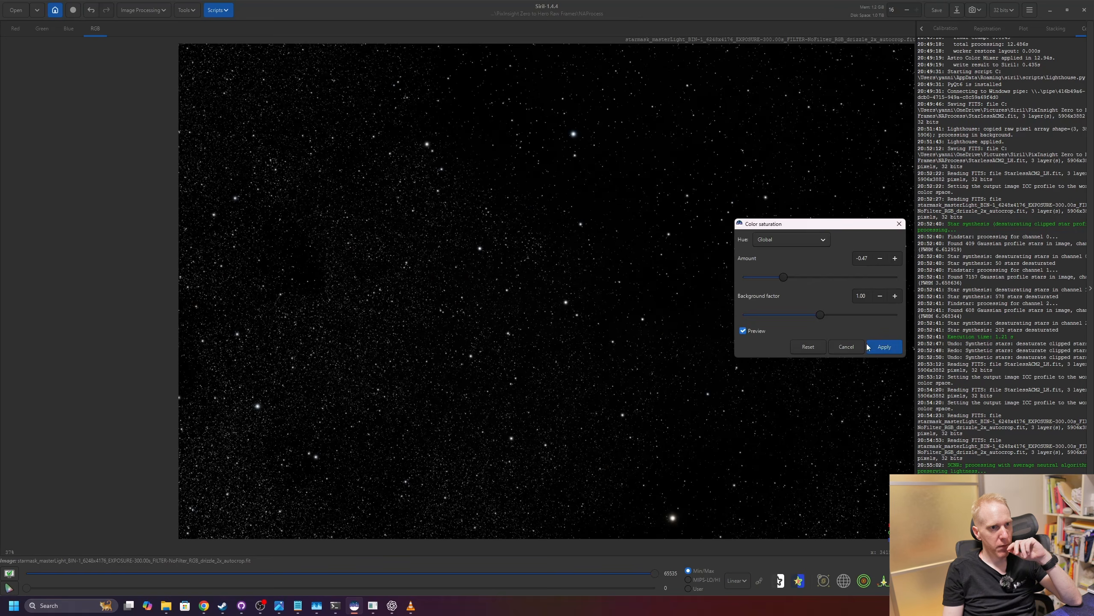
{"action": "left_click", "coordinate": [887, 347]}
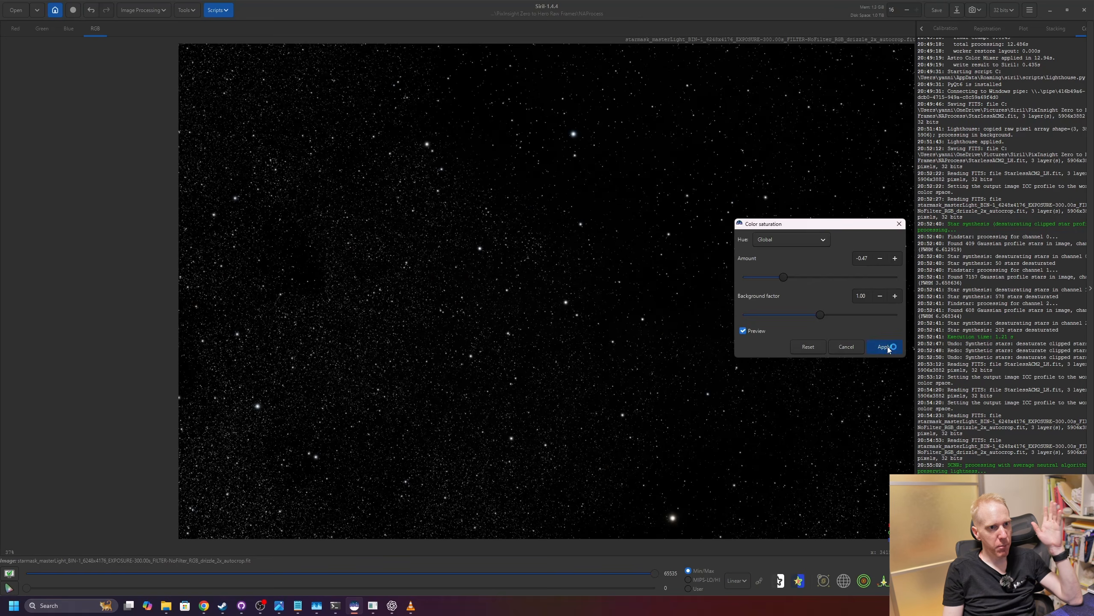
Save the corrected star image as StarMask.fit.
{"action": "left_click", "coordinate": [957, 10]}
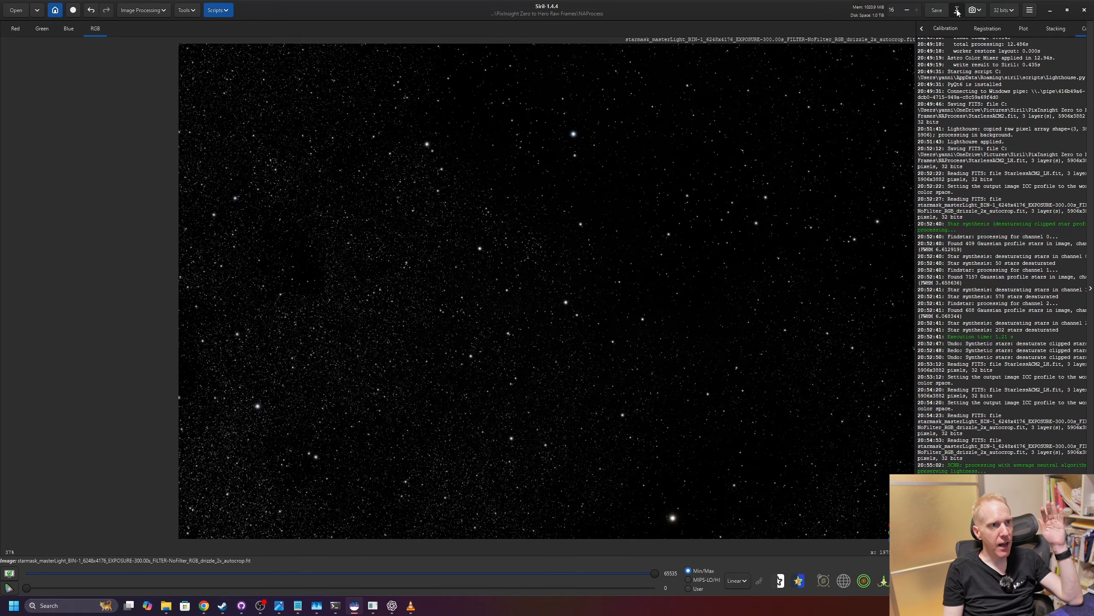
{"action": "type", "text": "Star"}
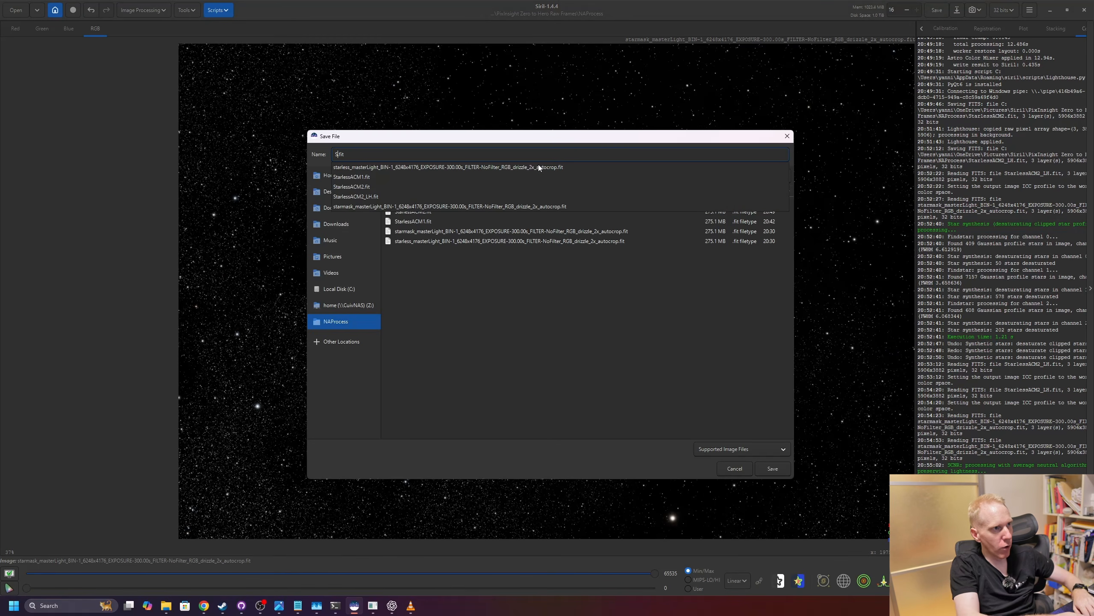
{"action": "type", "text": "mask"}
{"action": "key", "text": "Return"}
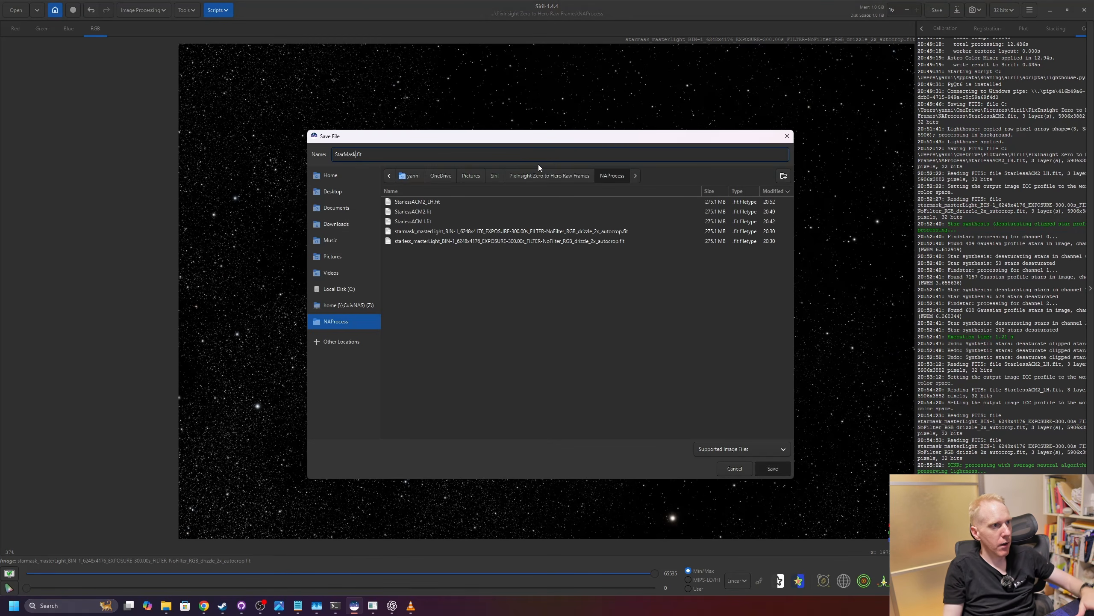
{"action": "left_click", "coordinate": [608, 379]}
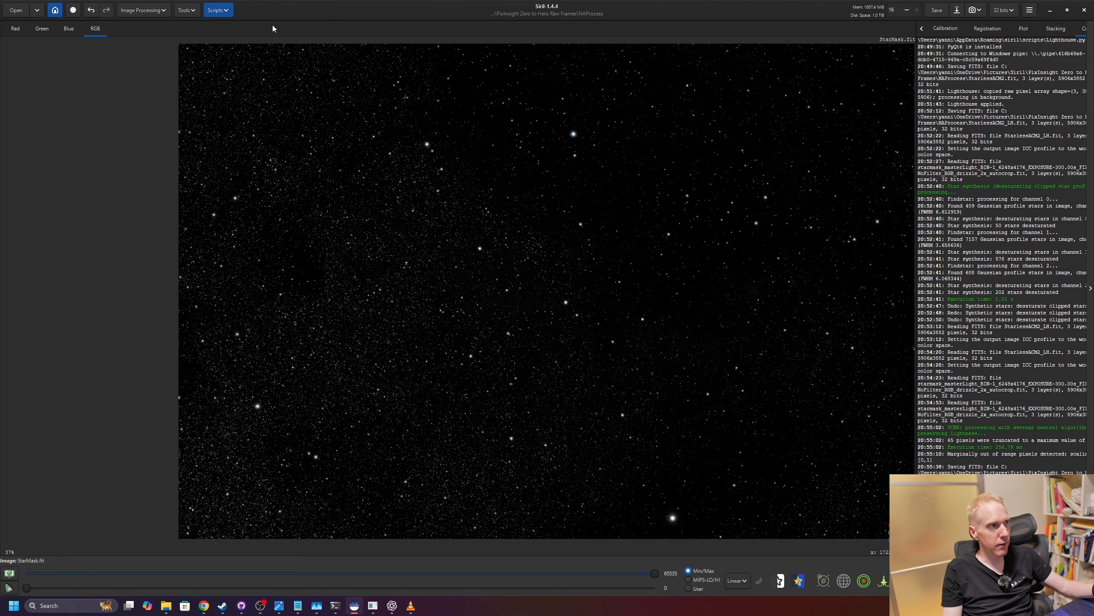
Start a star recomposition with StarlessACM2_LH.fit as the background and StarMask.fit as the stars.
{"action": "left_click", "coordinate": [144, 10]}
{"action": "left_click", "coordinate": [150, 117]}
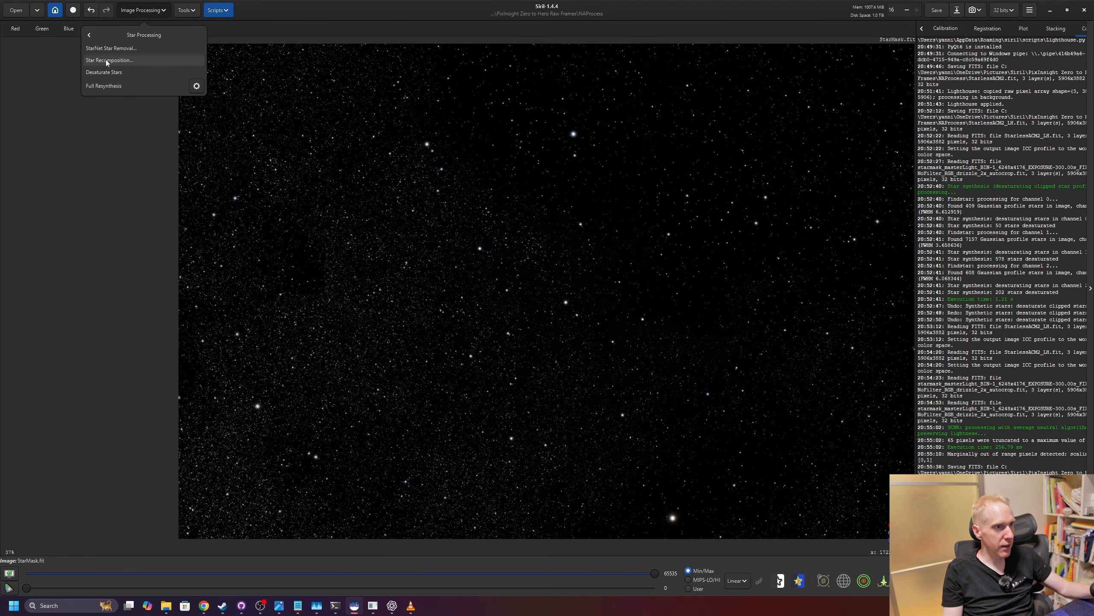
{"action": "left_click", "coordinate": [107, 61]}
{"action": "left_click", "coordinate": [600, 329]}
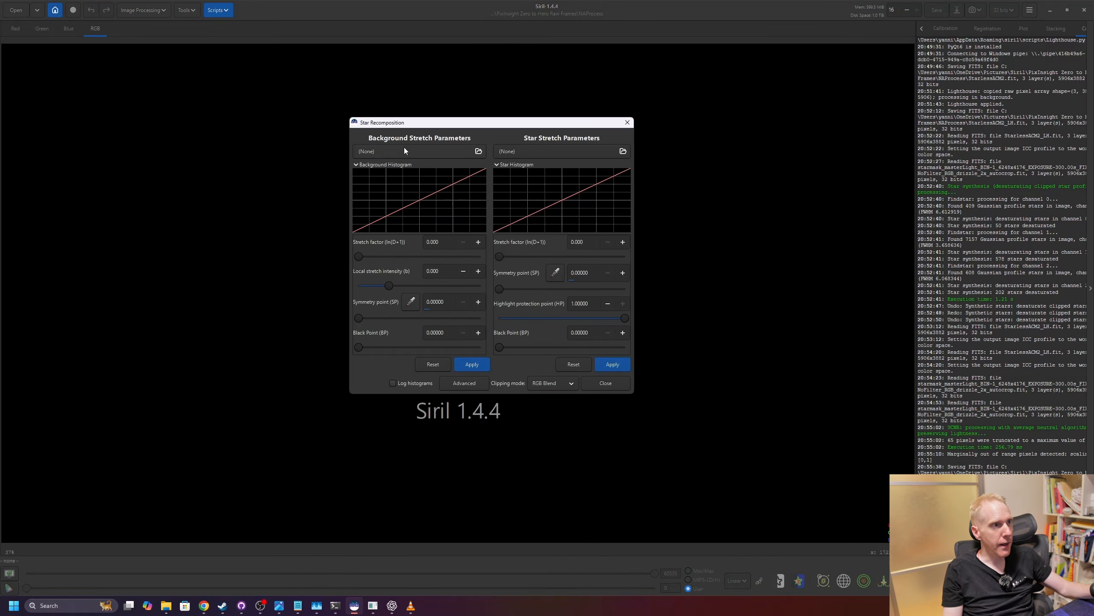
{"action": "left_click", "coordinate": [404, 148]}
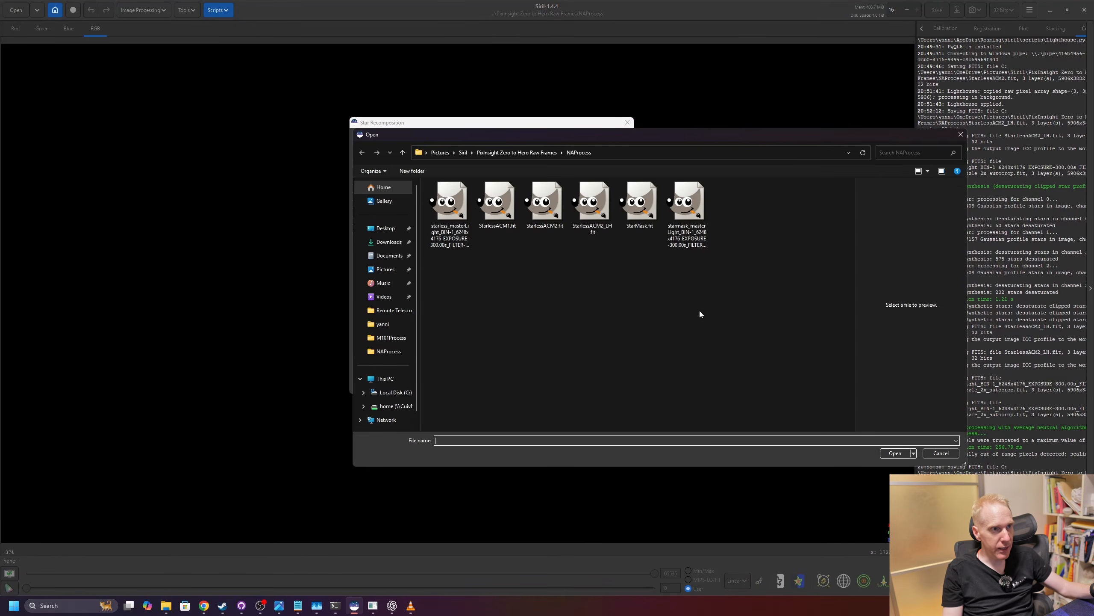
{"action": "double_click", "coordinate": [594, 203]}
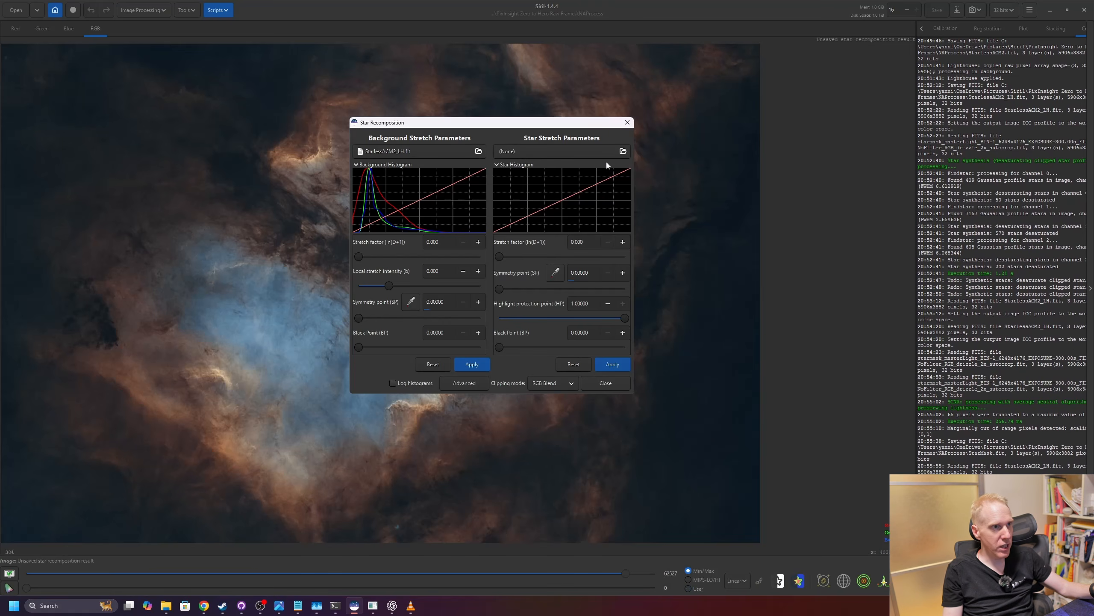
{"action": "left_click", "coordinate": [546, 148]}
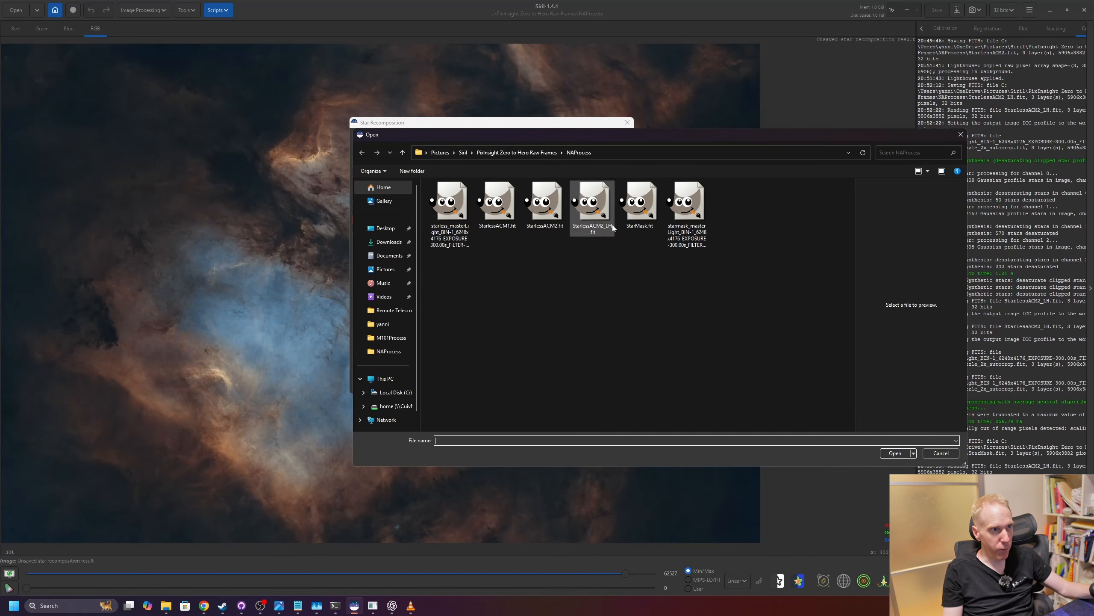
{"action": "double_click", "coordinate": [644, 205]}
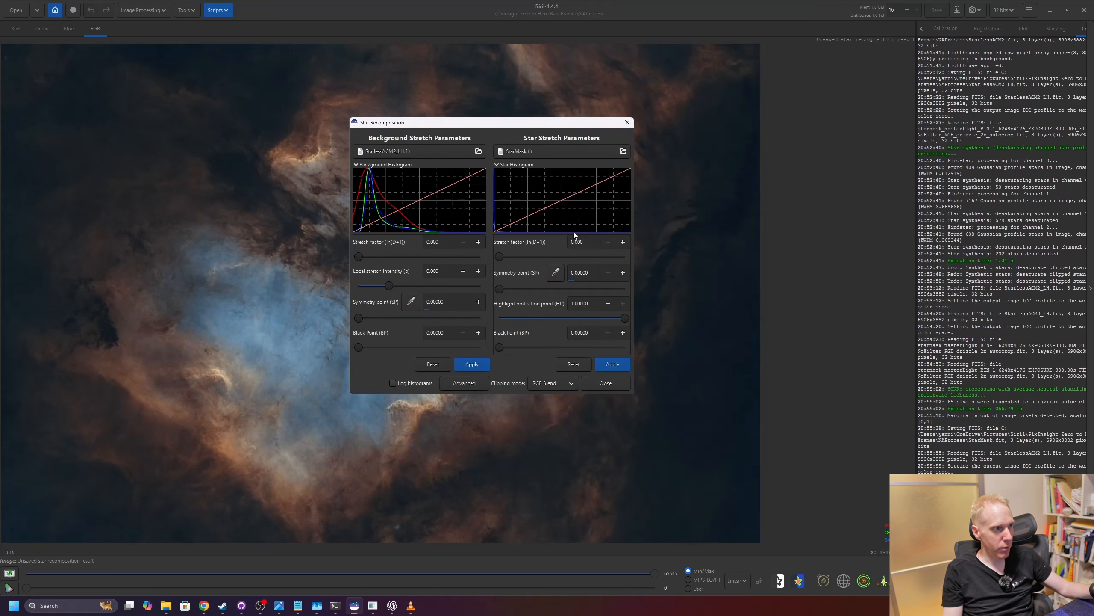
Raise the black point of the star stretch to 0.09247 and close the star recomposition.
{"action": "left_click_drag", "start_coordinate": [412, 126], "coordinate": [812, 111]}
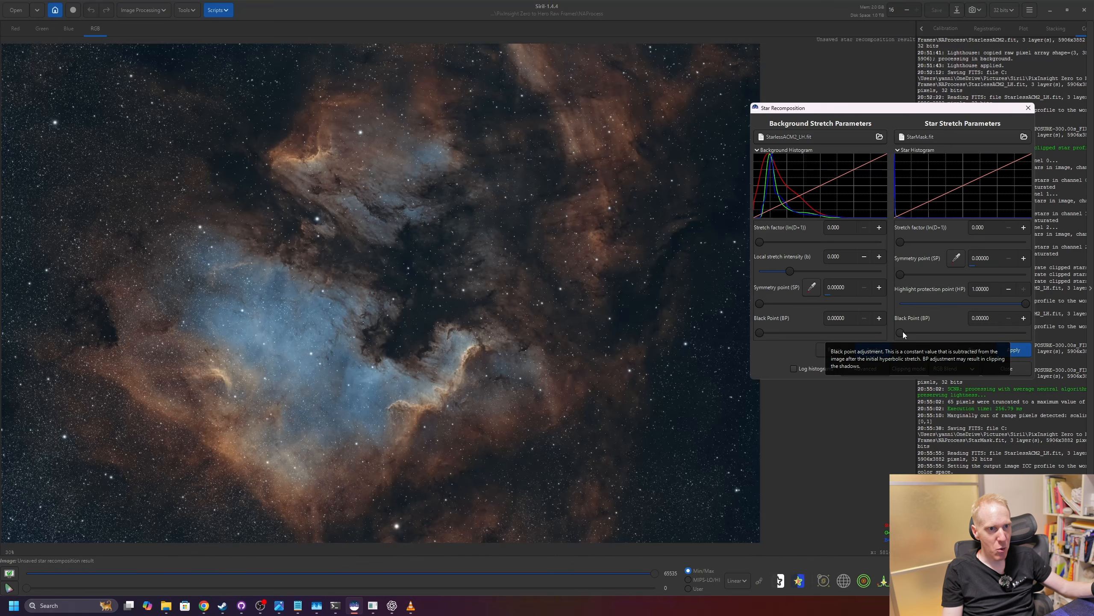
{"action": "mouse_move", "coordinate": [903, 332]}
{"action": "left_mouse_down"}
{"action": "mouse_move", "coordinate": [968, 337]}
{"action": "mouse_move", "coordinate": [917, 336]}
{"action": "left_mouse_up"}
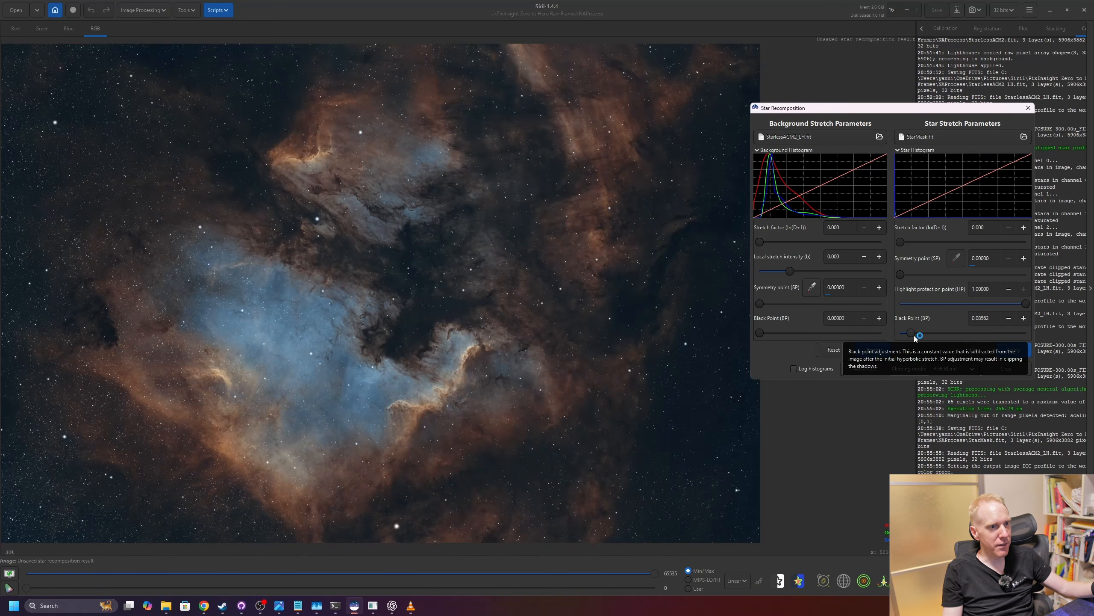
{"action": "left_click_drag", "start_coordinate": [913, 335], "coordinate": [914, 334]}
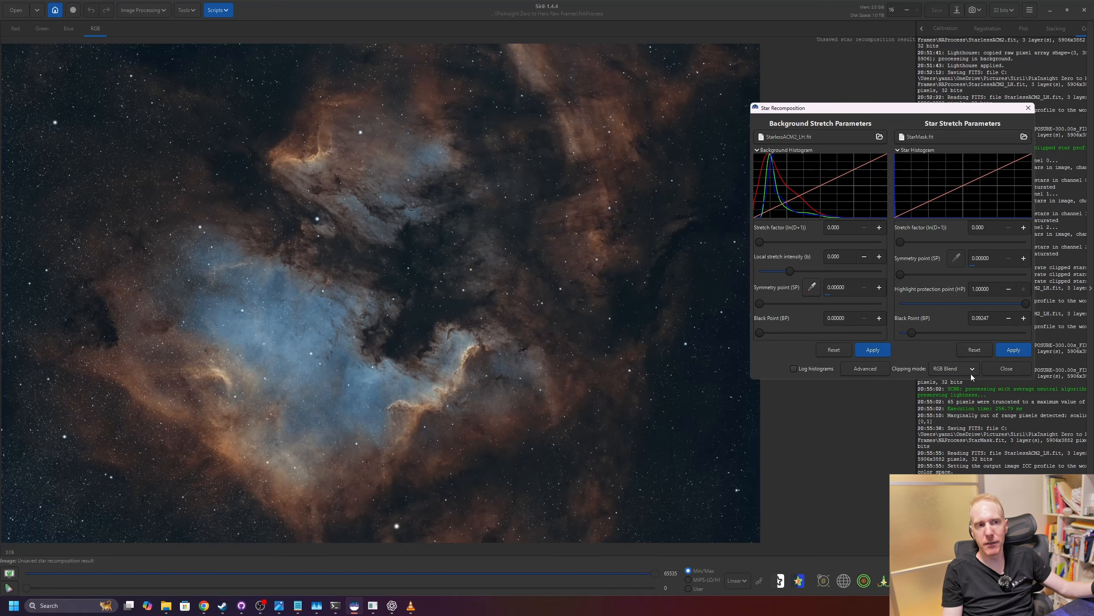
{"action": "left_click", "coordinate": [1007, 369]}
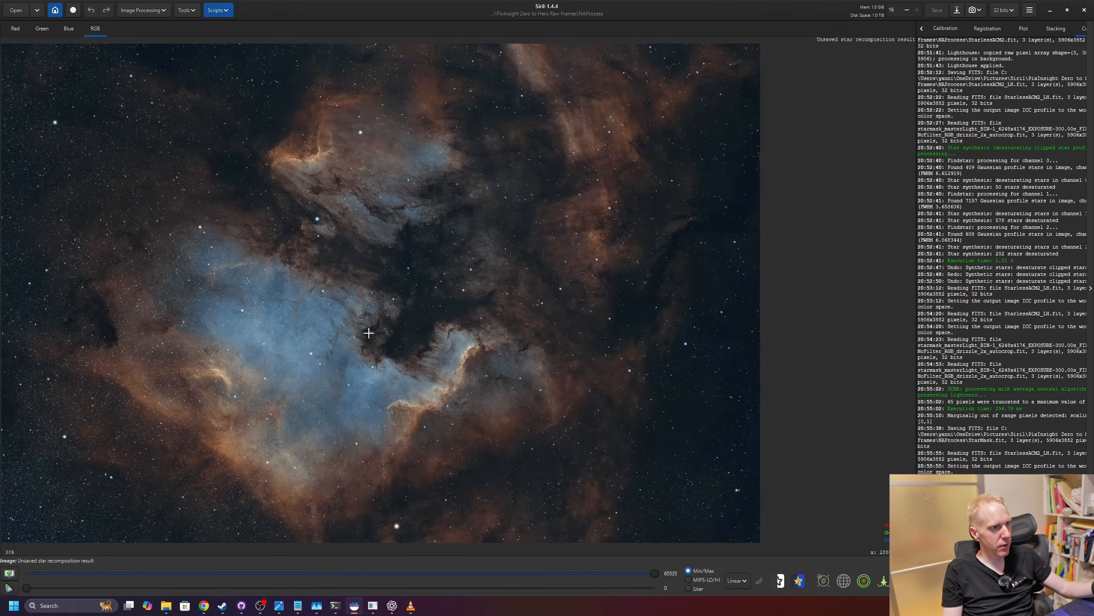
Inspect the recombined stars closely over the blue nebula core and across the full image.
{"action": "scroll", "coordinate": [378, 327], "scroll_direction": "down", "scroll_amount": 4}
{"action": "scroll", "coordinate": [374, 342], "scroll_direction": "up", "scroll_amount": 3}
{"action": "scroll", "coordinate": [372, 348], "scroll_direction": "up", "scroll_amount": 3}
{"action": "left_click_drag", "start_coordinate": [371, 349], "coordinate": [585, 325]}
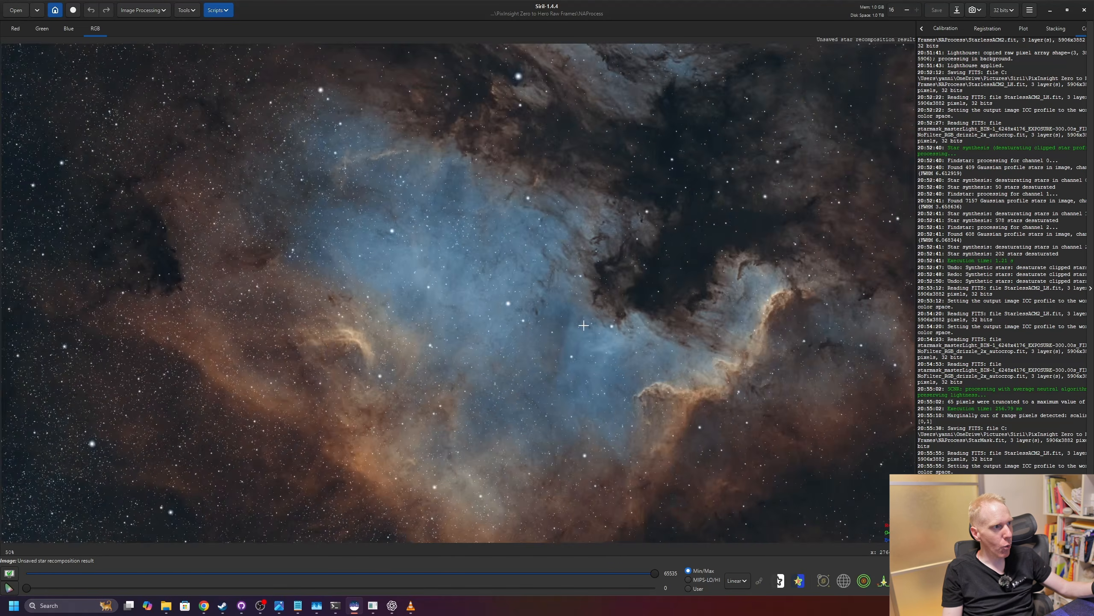
{"action": "scroll", "coordinate": [542, 337], "scroll_direction": "down", "scroll_amount": 2}
{"action": "scroll", "coordinate": [560, 285], "scroll_direction": "up", "scroll_amount": 1}
{"action": "left_click_drag", "start_coordinate": [569, 286], "coordinate": [486, 277]}
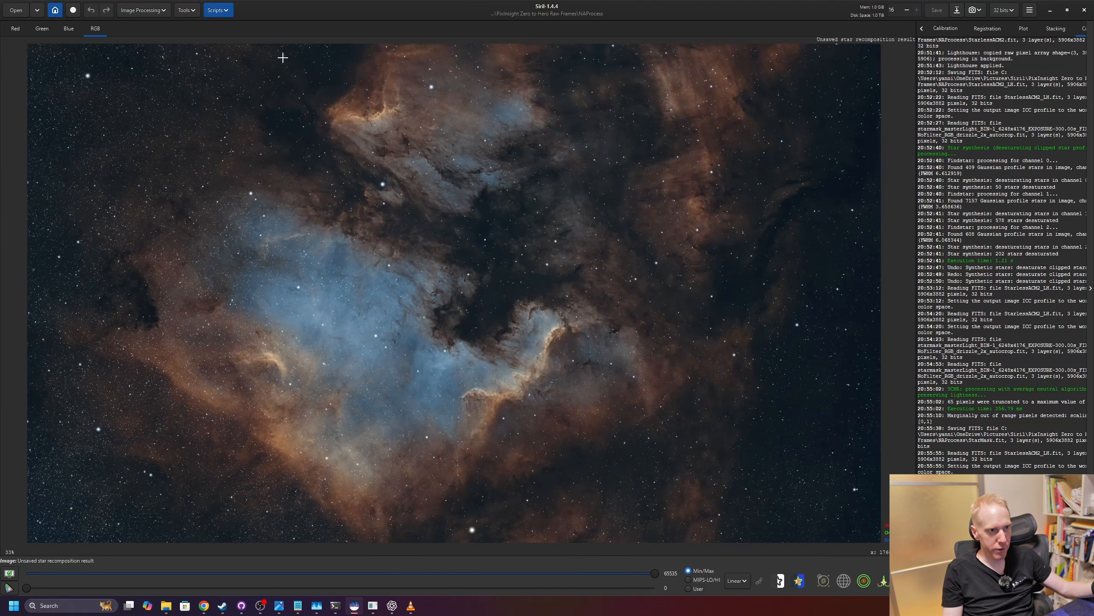
Save the recombined image as Star Composition.fit in the NAProcess folder.
{"action": "left_click", "coordinate": [957, 10]}
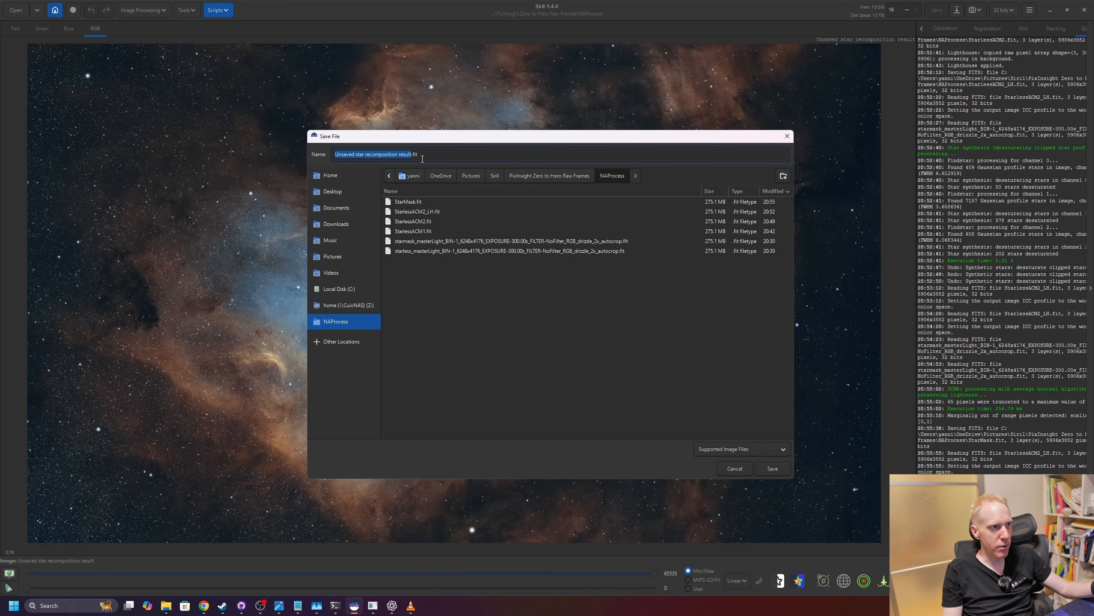
{"action": "type", "text": "Star"}
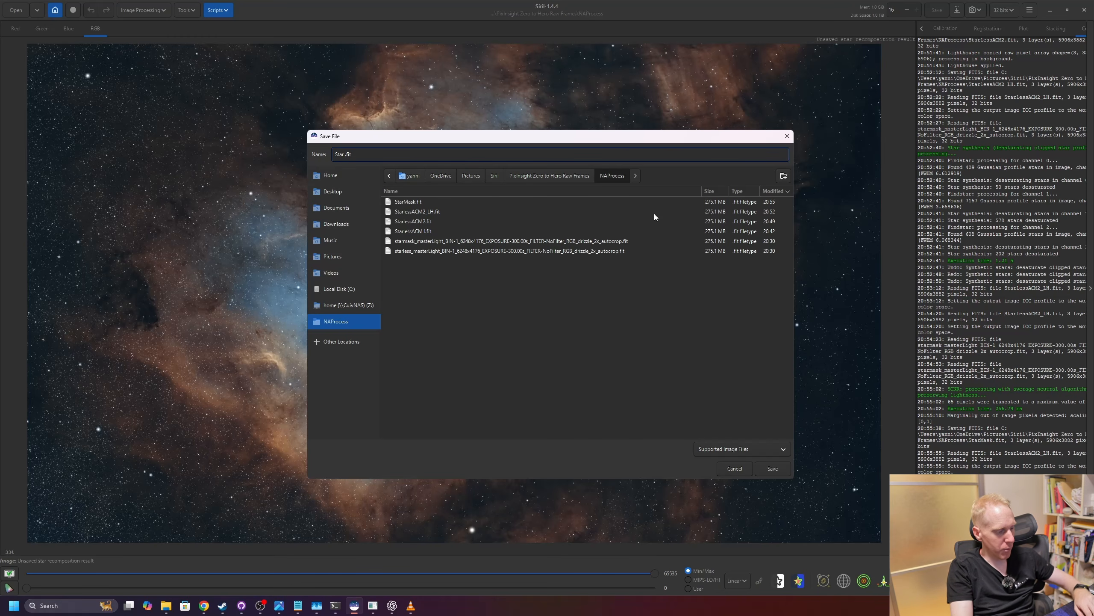
{"action": "type", "text": " Compos"}
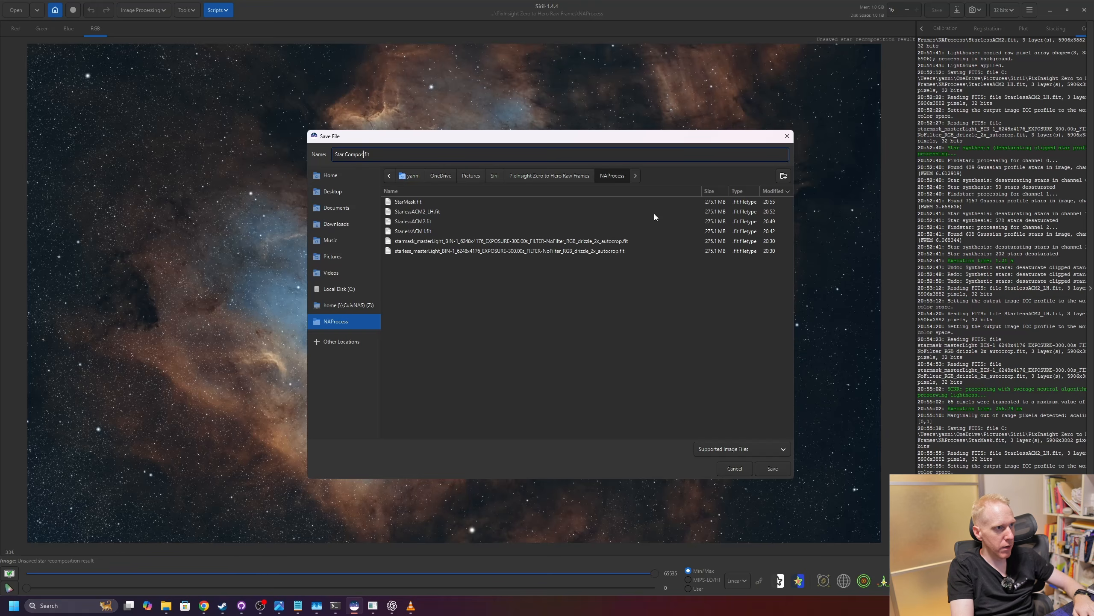
{"action": "key", "text": "Return"}
{"action": "left_click", "coordinate": [608, 378]}
Launch the ER-Bill_Star_Reduction Python script and choose Star as the reduction method.
{"action": "left_click", "coordinate": [214, 9]}
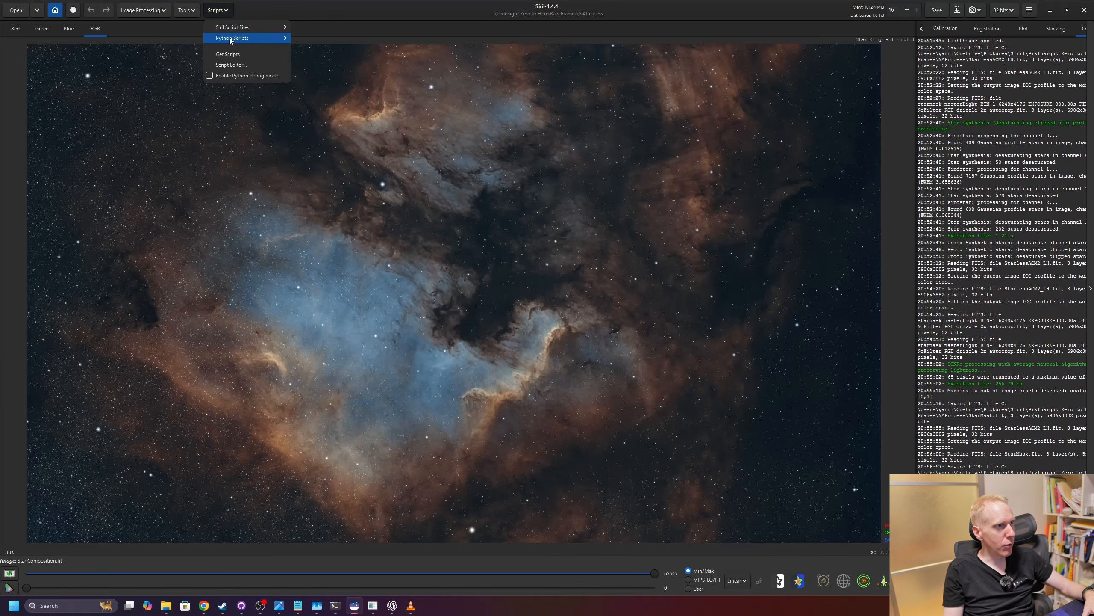
{"action": "mouse_move", "coordinate": [229, 38]}
{"action": "mouse_move", "coordinate": [307, 50]}
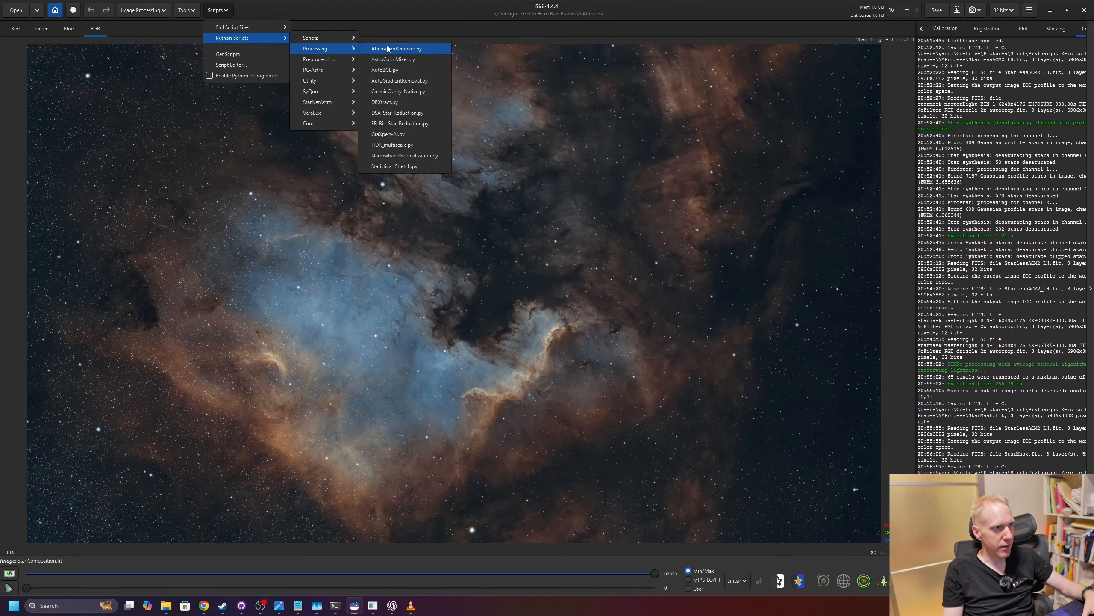
{"action": "left_click", "coordinate": [407, 123]}
{"action": "left_click", "coordinate": [582, 276]}
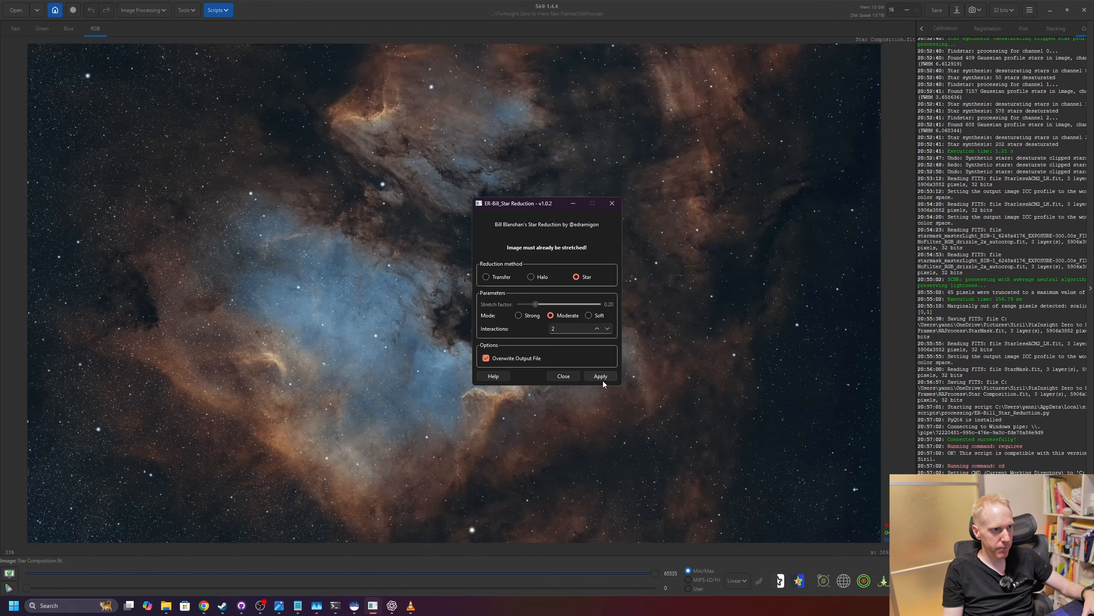
Run the ImageWindow utility script, load a copy of the current image for comparison, and place its window beside the nebula.
{"action": "left_click", "coordinate": [216, 27]}
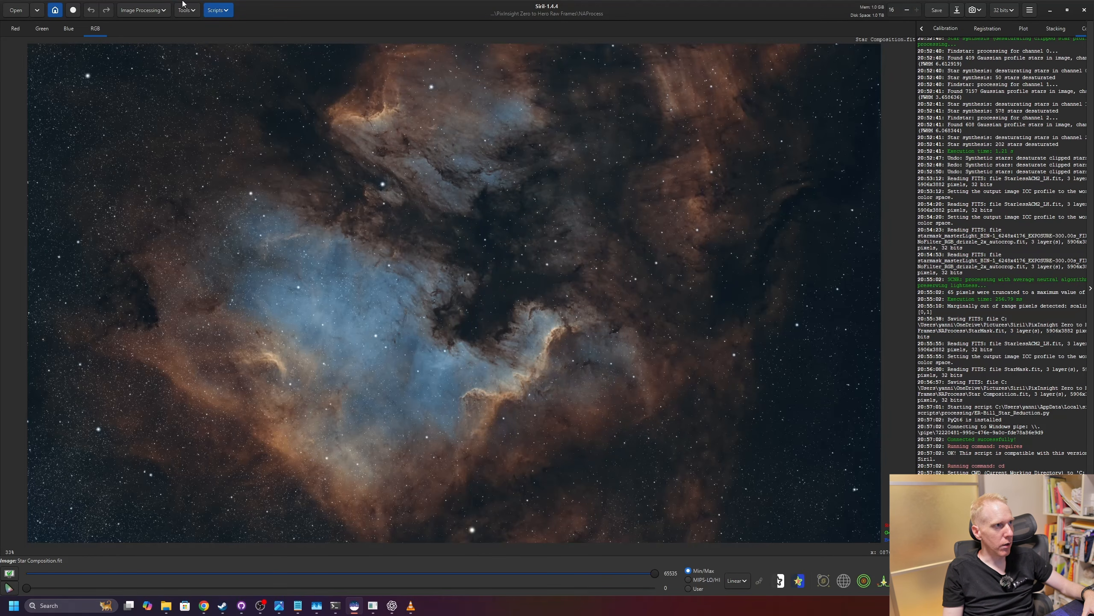
{"action": "left_click", "coordinate": [219, 10]}
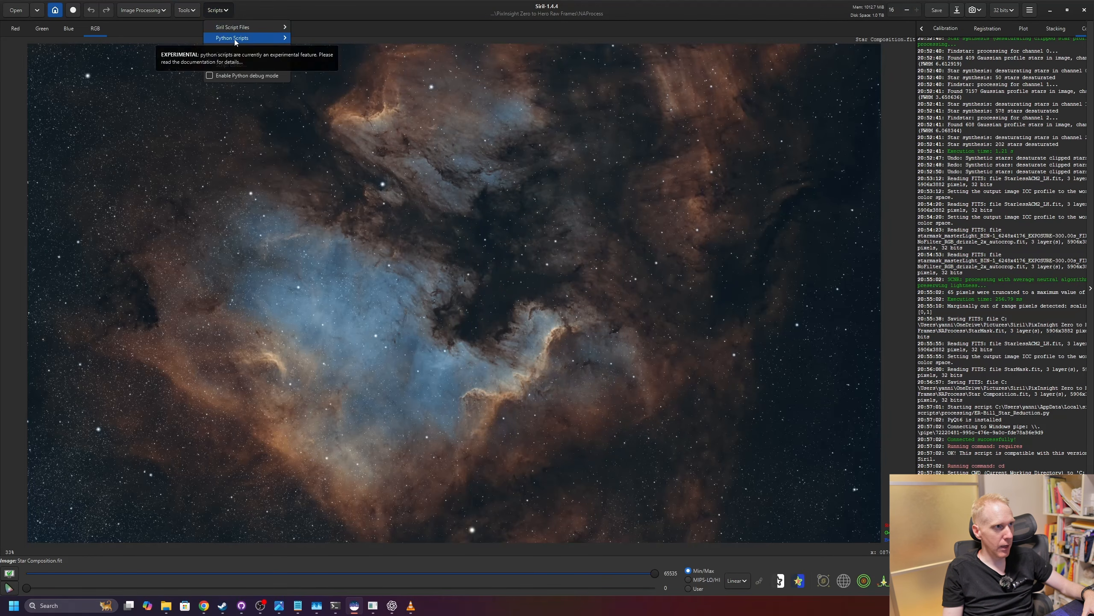
{"action": "mouse_move", "coordinate": [234, 37]}
{"action": "mouse_move", "coordinate": [315, 48]}
{"action": "mouse_move", "coordinate": [328, 81]}
{"action": "left_click", "coordinate": [381, 81]}
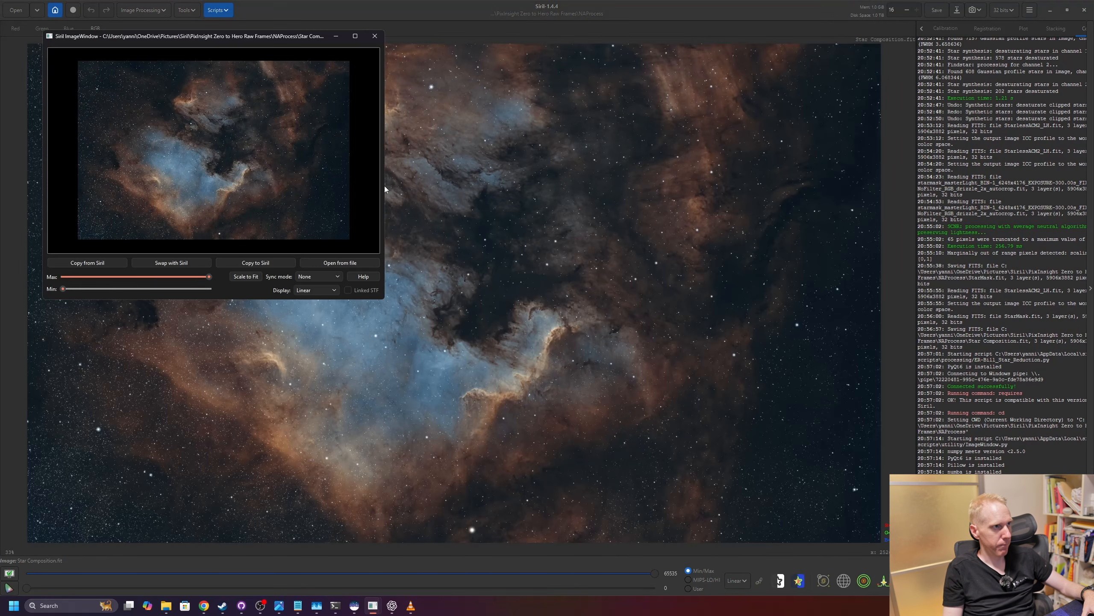
{"action": "left_click_drag", "start_coordinate": [283, 35], "coordinate": [1033, 206]}
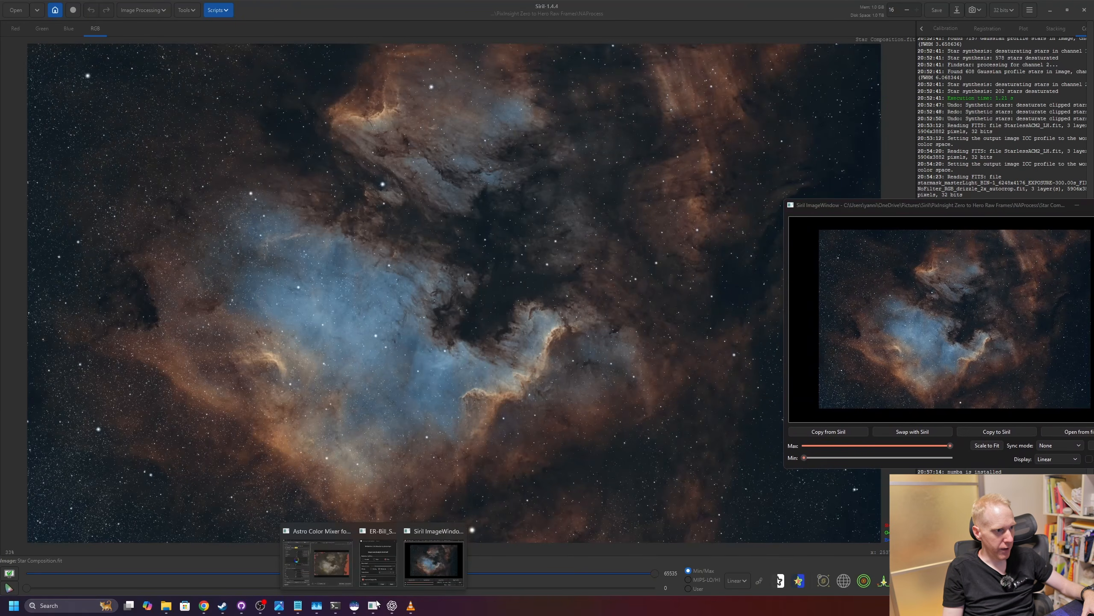
Apply the star reduction to the image using the Star method, Moderate mode and 2 interactions, and close the script.
{"action": "left_click", "coordinate": [378, 557]}
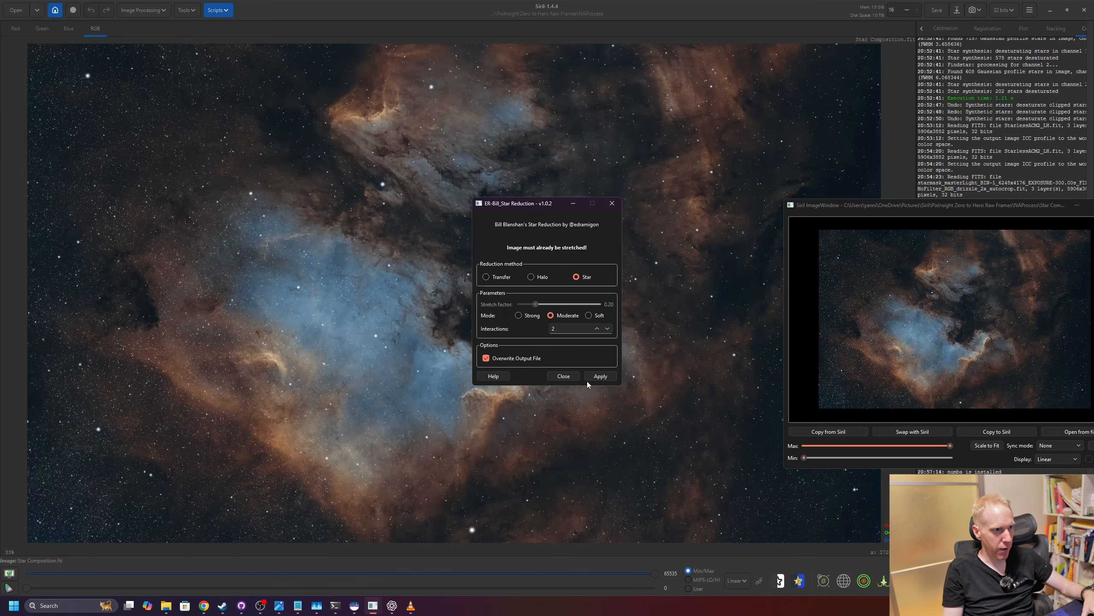
{"action": "left_click", "coordinate": [600, 375]}
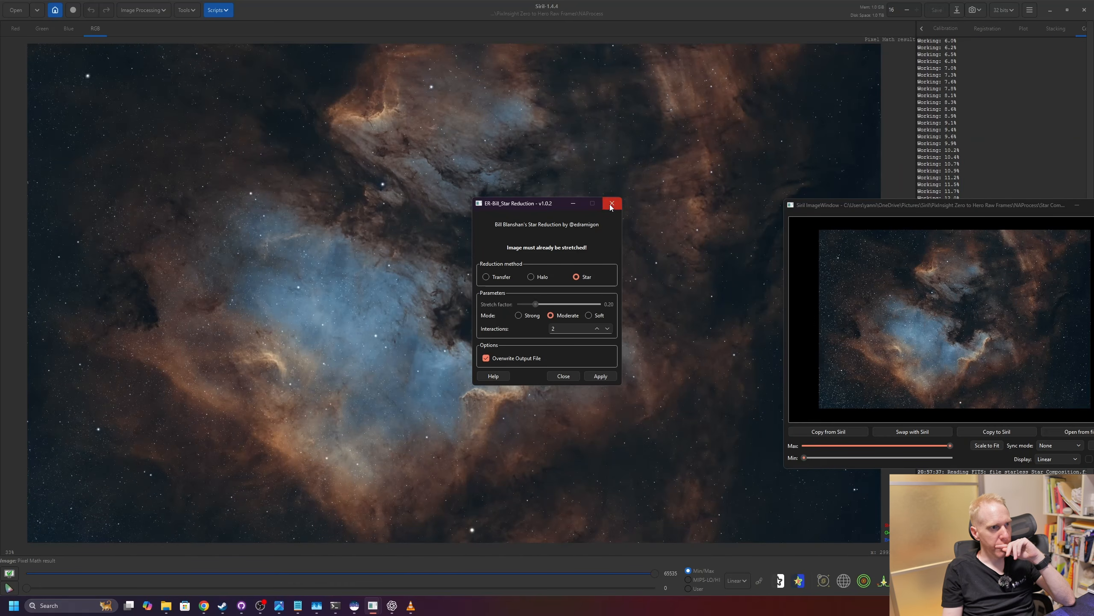
{"action": "left_click", "coordinate": [567, 377]}
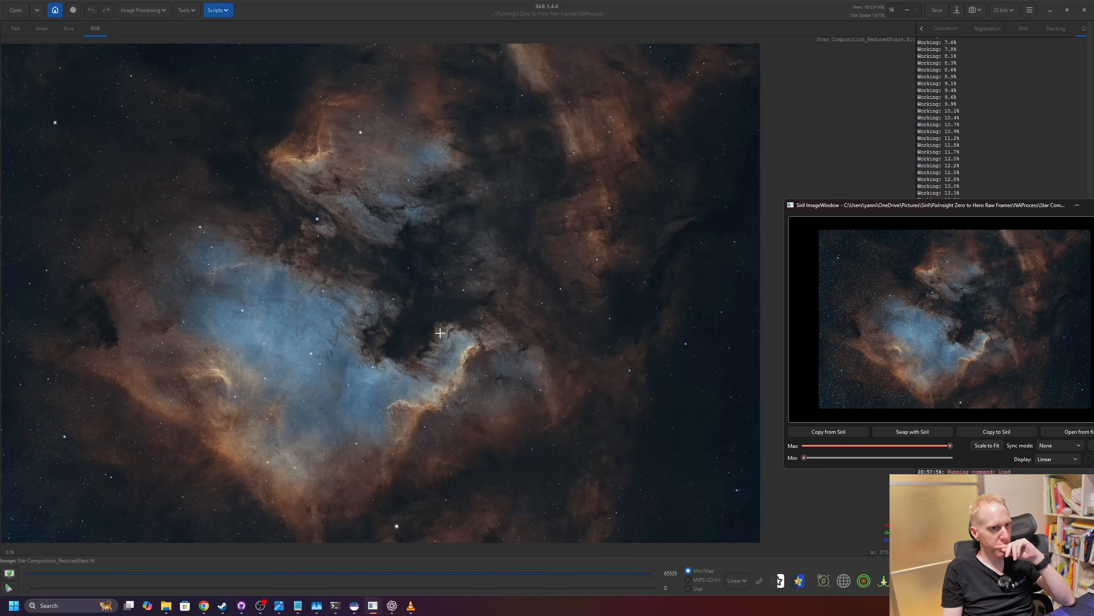
Compare the star-reduced image with the original composition by swapping them, close the comparison window, and examine the reduced stars.
{"action": "left_click", "coordinate": [928, 431]}
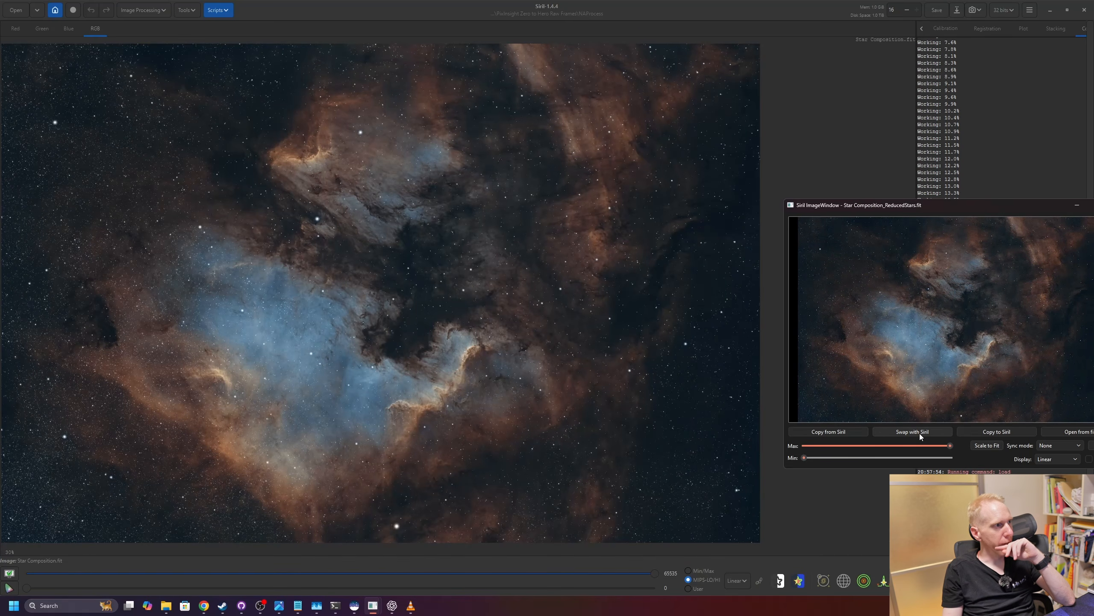
{"action": "left_click", "coordinate": [920, 432]}
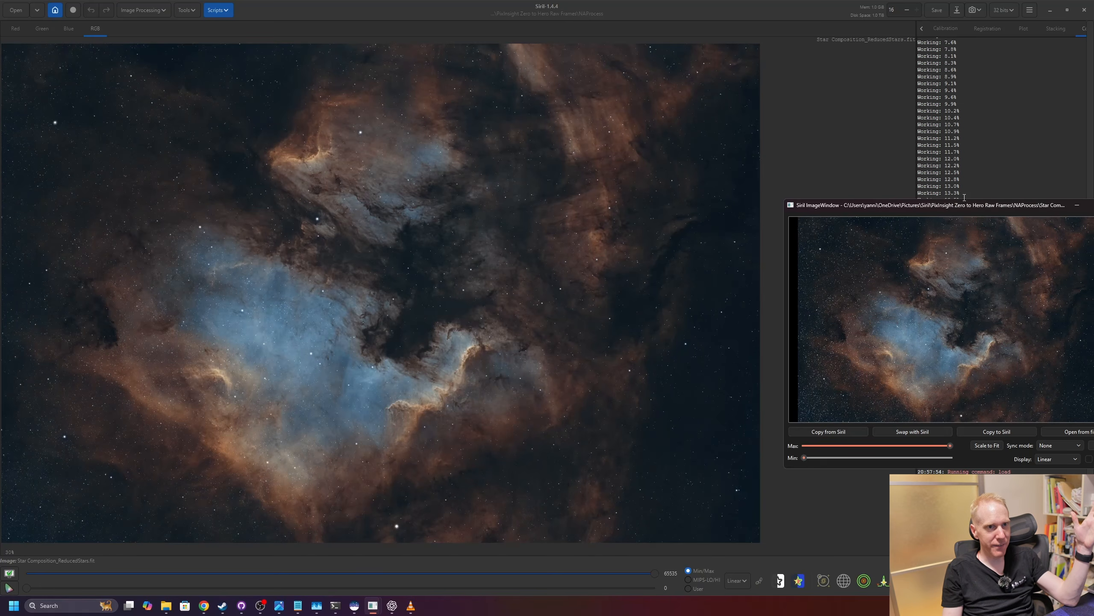
{"action": "left_click_drag", "start_coordinate": [1018, 208], "coordinate": [666, 188]}
{"action": "left_click", "coordinate": [765, 186]}
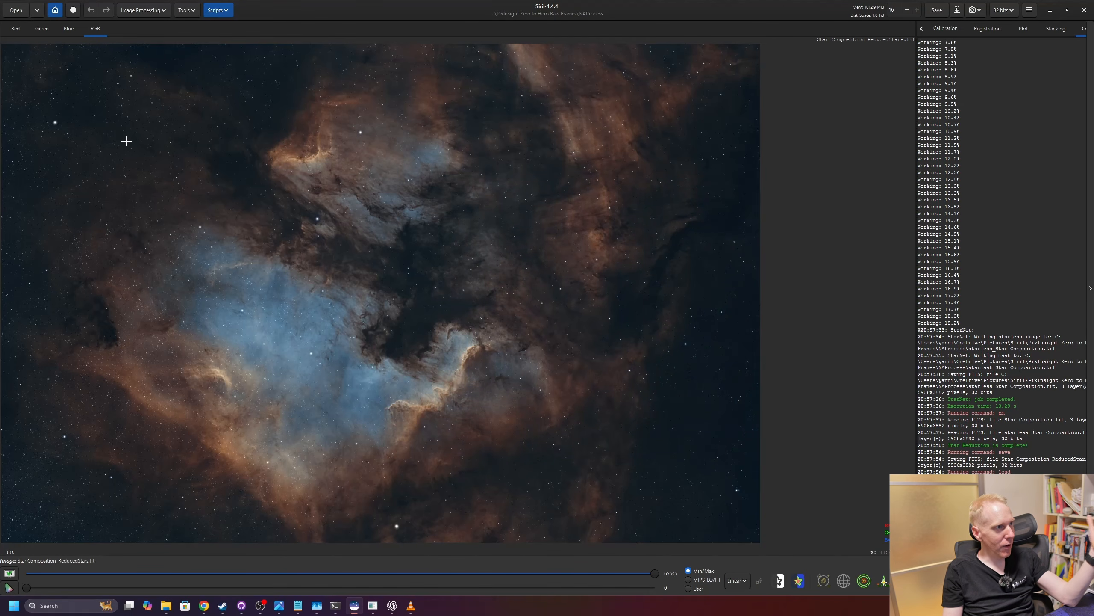
{"action": "scroll", "coordinate": [454, 292], "scroll_direction": "up", "scroll_amount": 2}
{"action": "scroll", "coordinate": [425, 314], "scroll_direction": "down", "scroll_amount": 3}
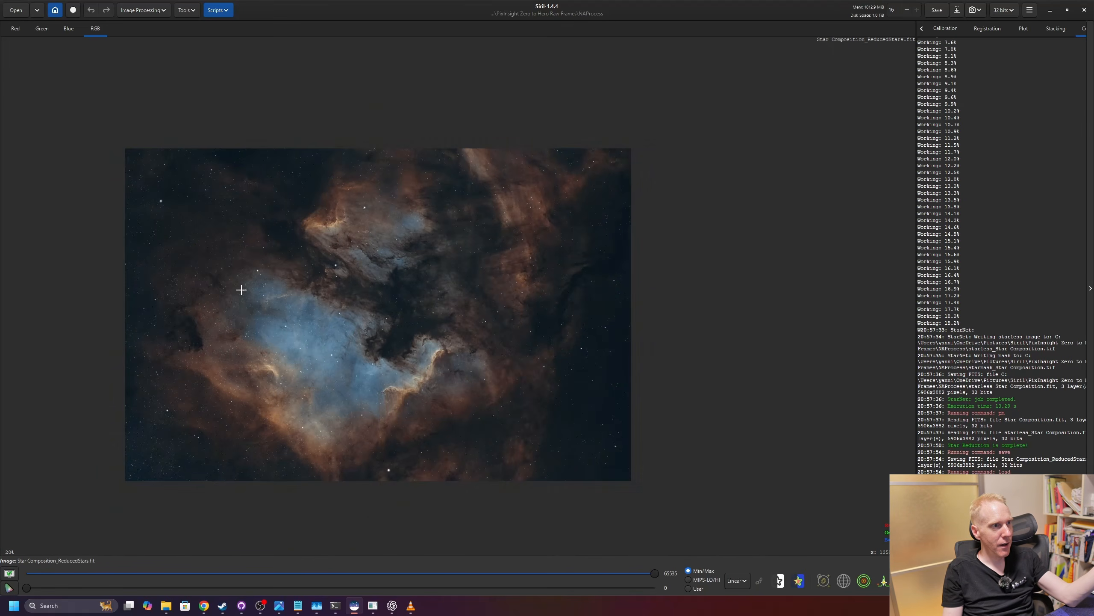
{"action": "scroll", "coordinate": [241, 290], "scroll_direction": "up", "scroll_amount": 1}
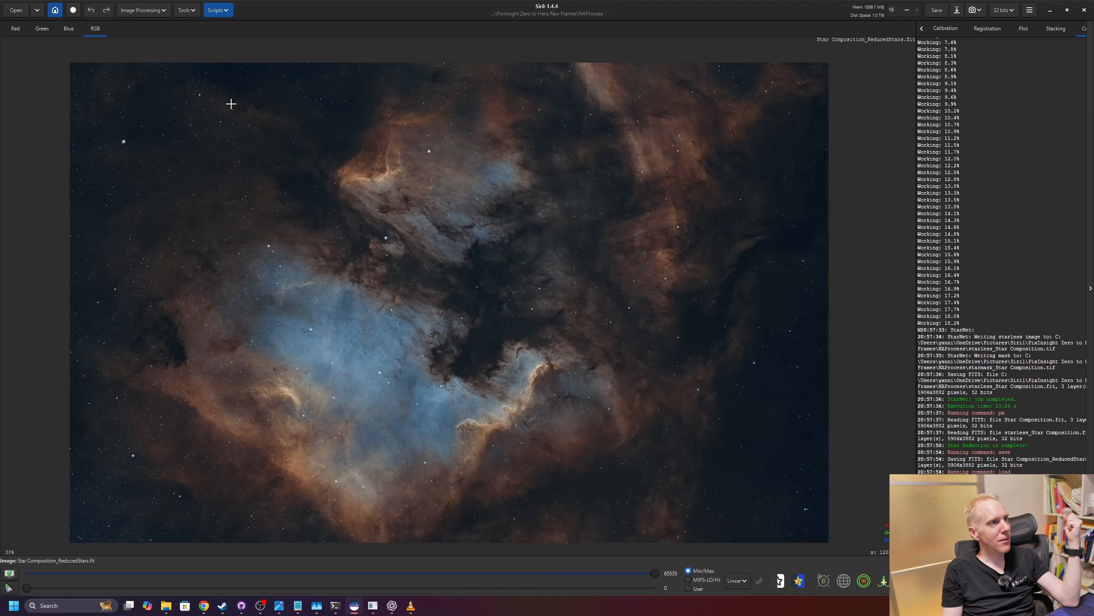
Save the star-reduced image as Final.fit in the NAProcess folder.
{"action": "left_click", "coordinate": [957, 11]}
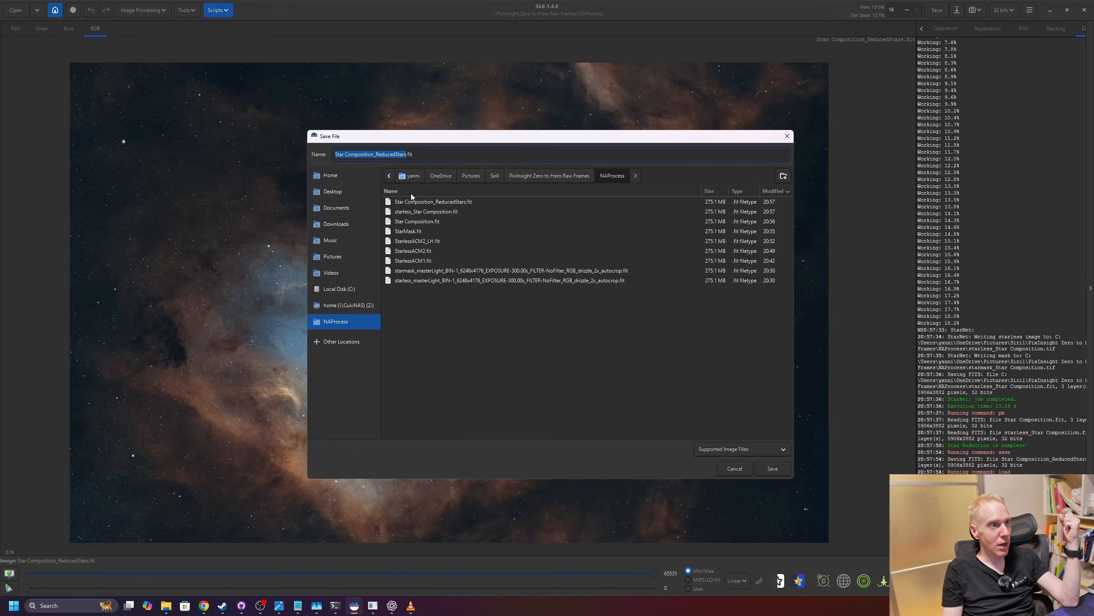
{"action": "type", "text": "Fin"}
{"action": "key", "text": "Return"}
{"action": "key", "text": "Return"}
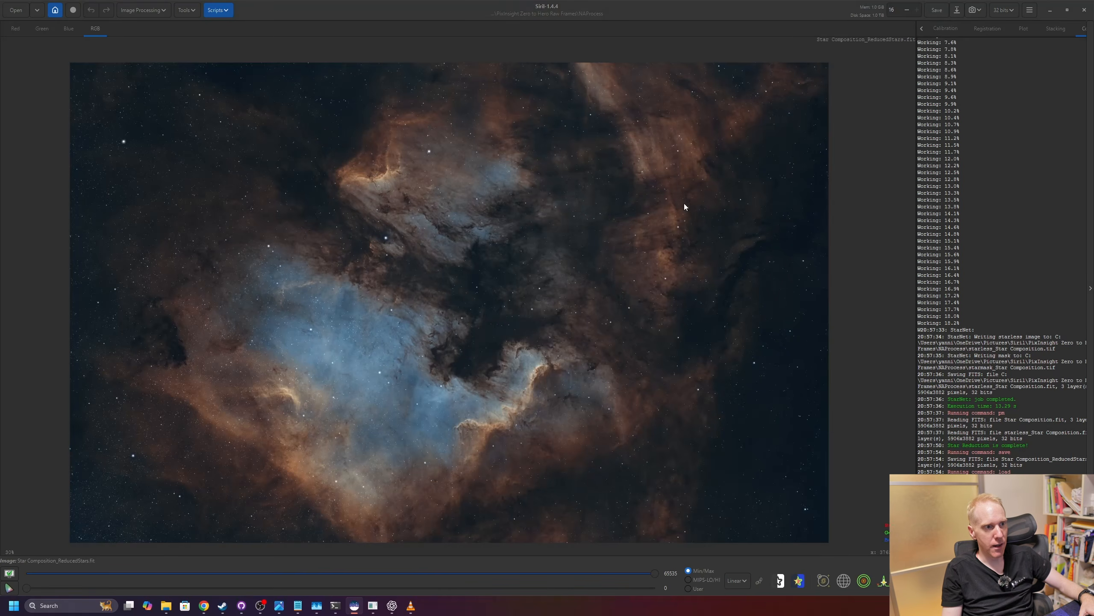
Export a JPEG copy of the finished image as Final.jpg.
{"action": "left_click", "coordinate": [958, 11]}
{"action": "left_click", "coordinate": [399, 155]}
{"action": "key", "text": "BackSpace"}
{"action": "key", "text": "BackSpace"}
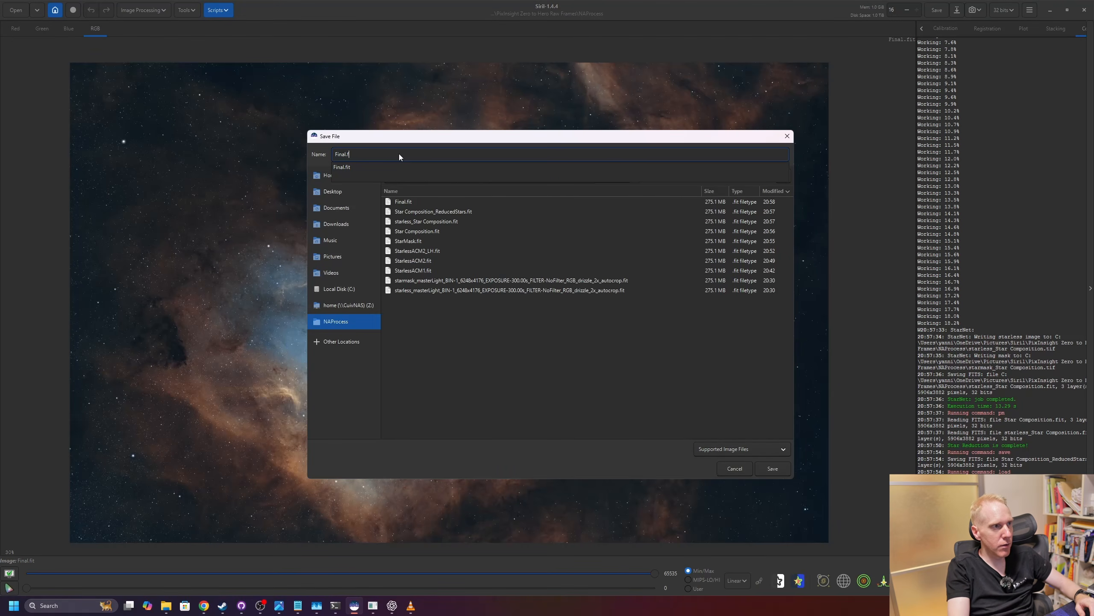
{"action": "type", "text": "jpg"}
{"action": "key", "text": "Return"}
{"action": "left_click", "coordinate": [610, 378]}
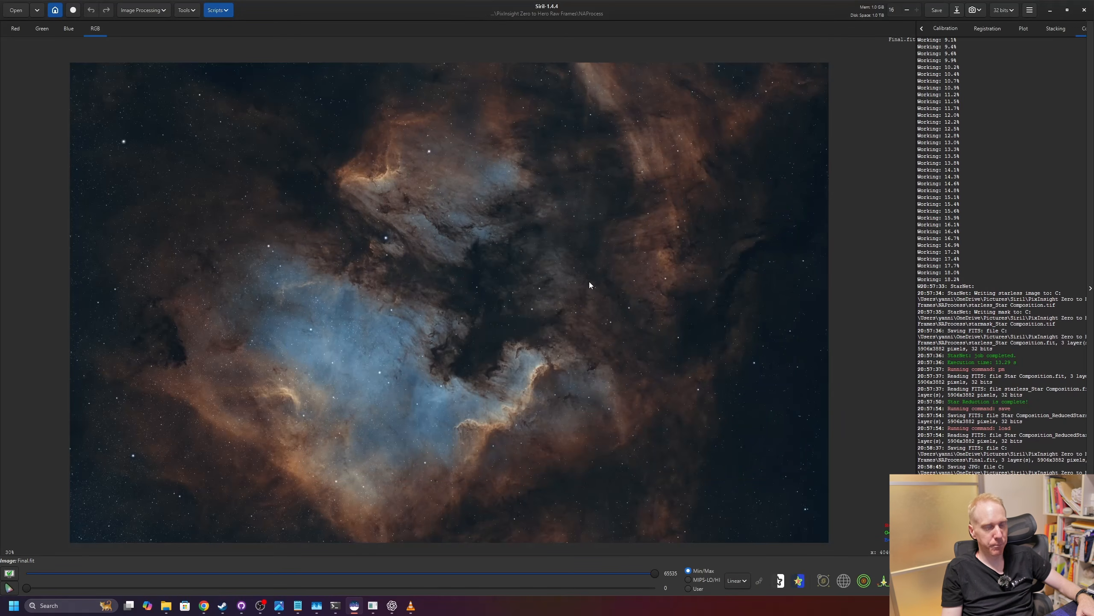